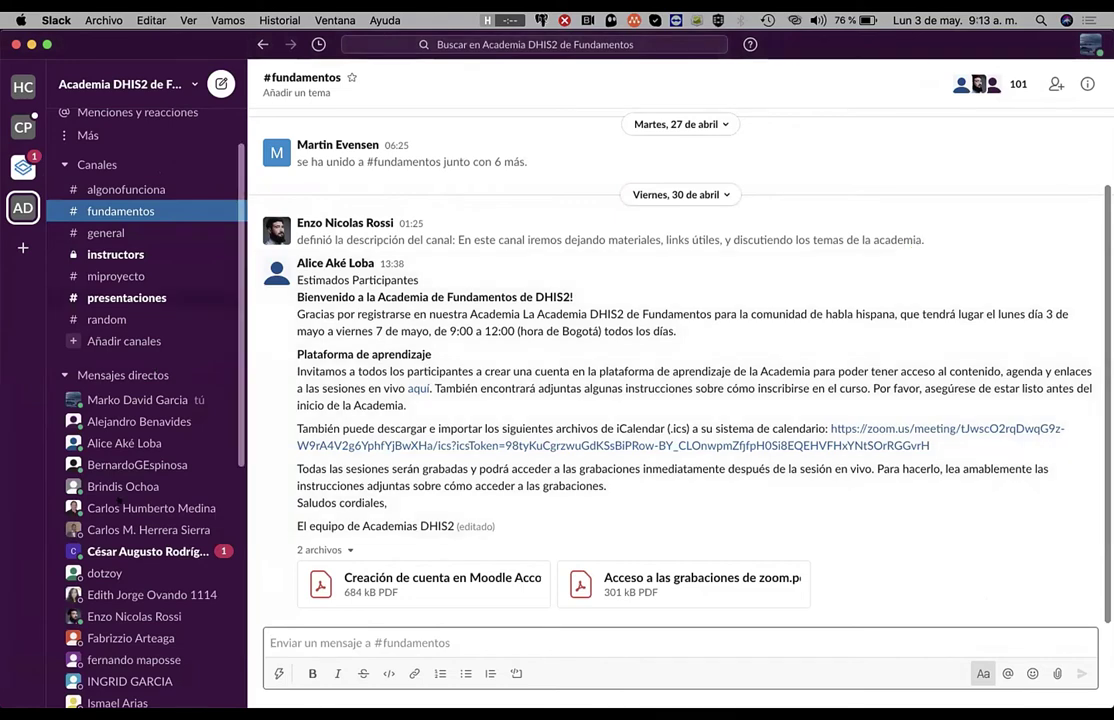
Step: Open the direct-message conversation with the participant who just joined the workspace
{"action": "scroll", "coordinate": [140, 450], "scroll_direction": "down", "scroll_amount": 5}
{"action": "scroll", "coordinate": [140, 400], "scroll_direction": "down", "scroll_amount": 4}
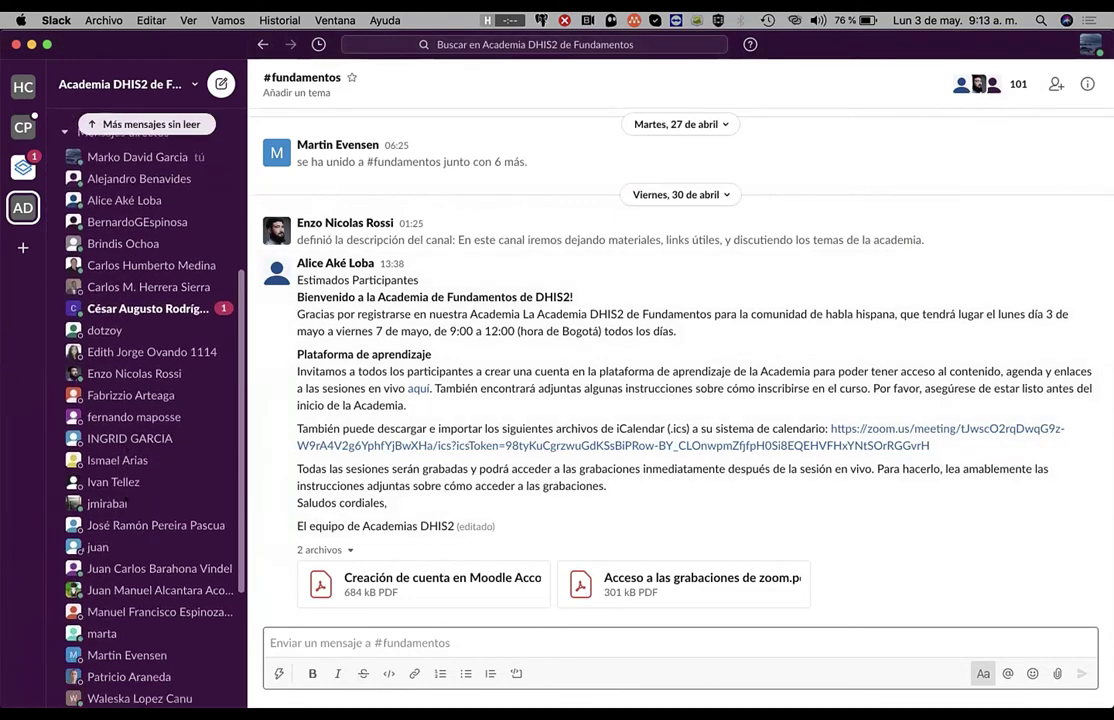
{"action": "scroll", "coordinate": [145, 319], "scroll_direction": "up", "scroll_amount": 5}
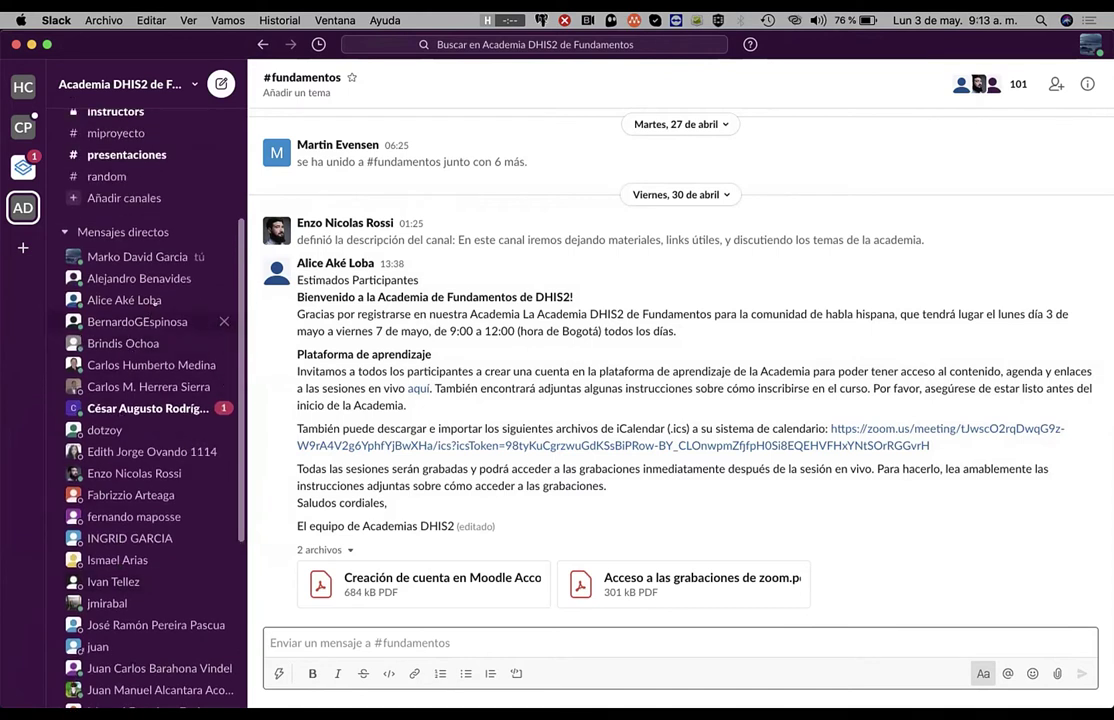
{"action": "scroll", "coordinate": [108, 524], "scroll_direction": "down", "scroll_amount": 1}
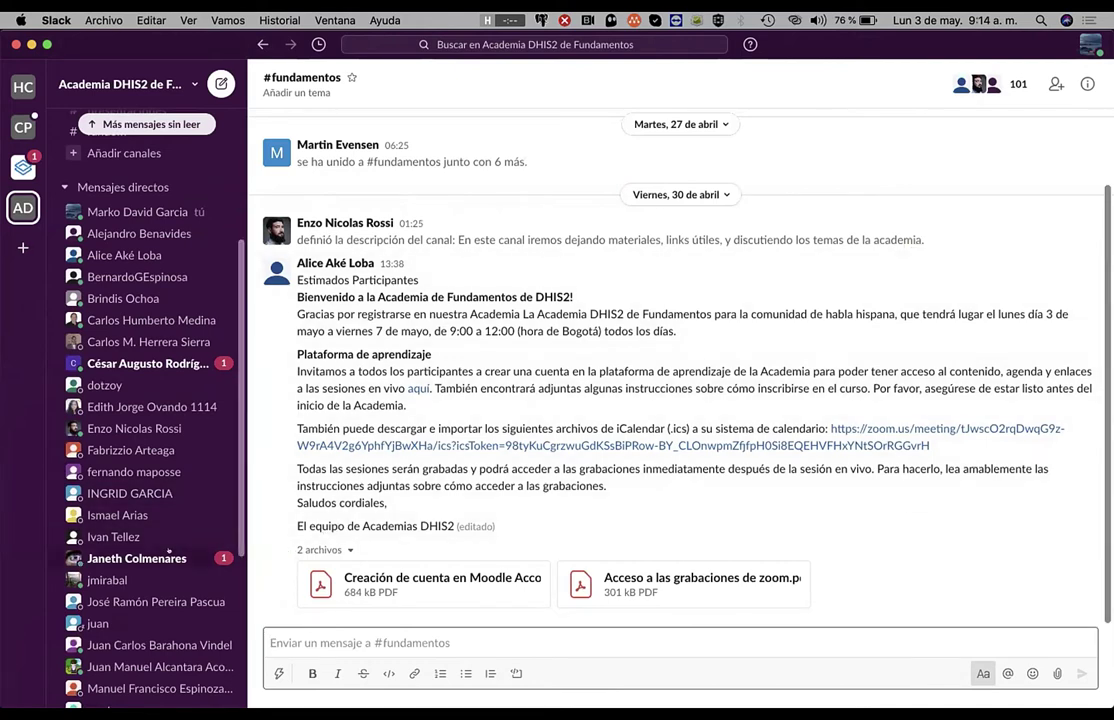
{"action": "left_click", "coordinate": [137, 558]}
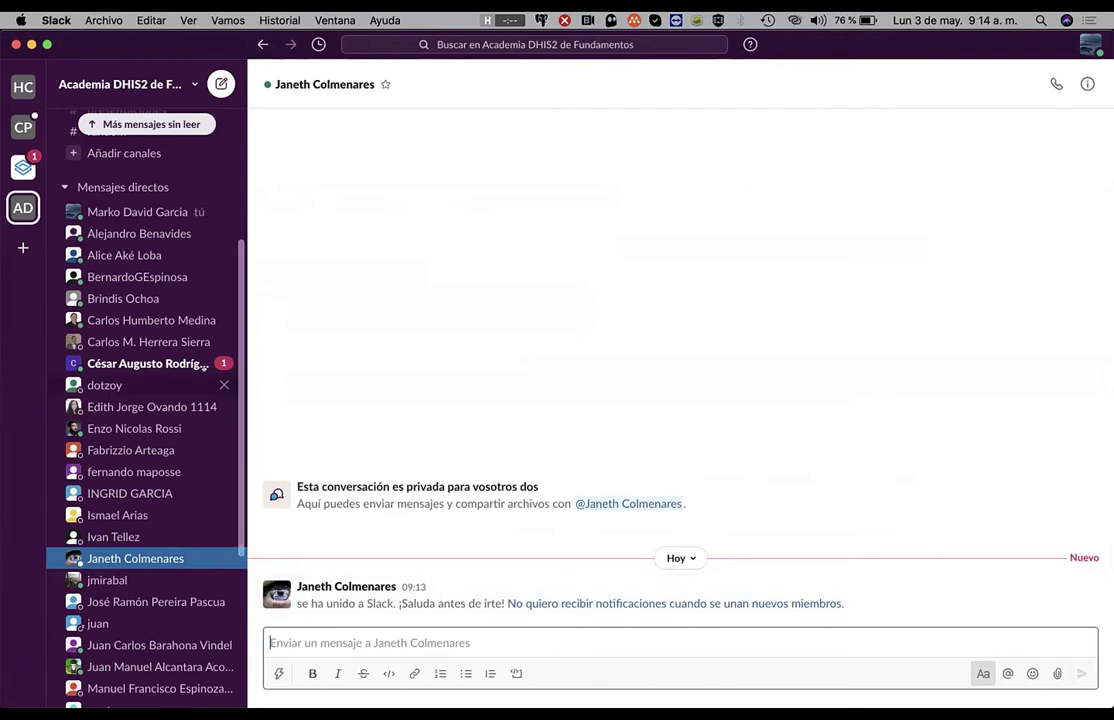
{"action": "scroll", "coordinate": [205, 365], "scroll_direction": "up", "scroll_amount": 5}
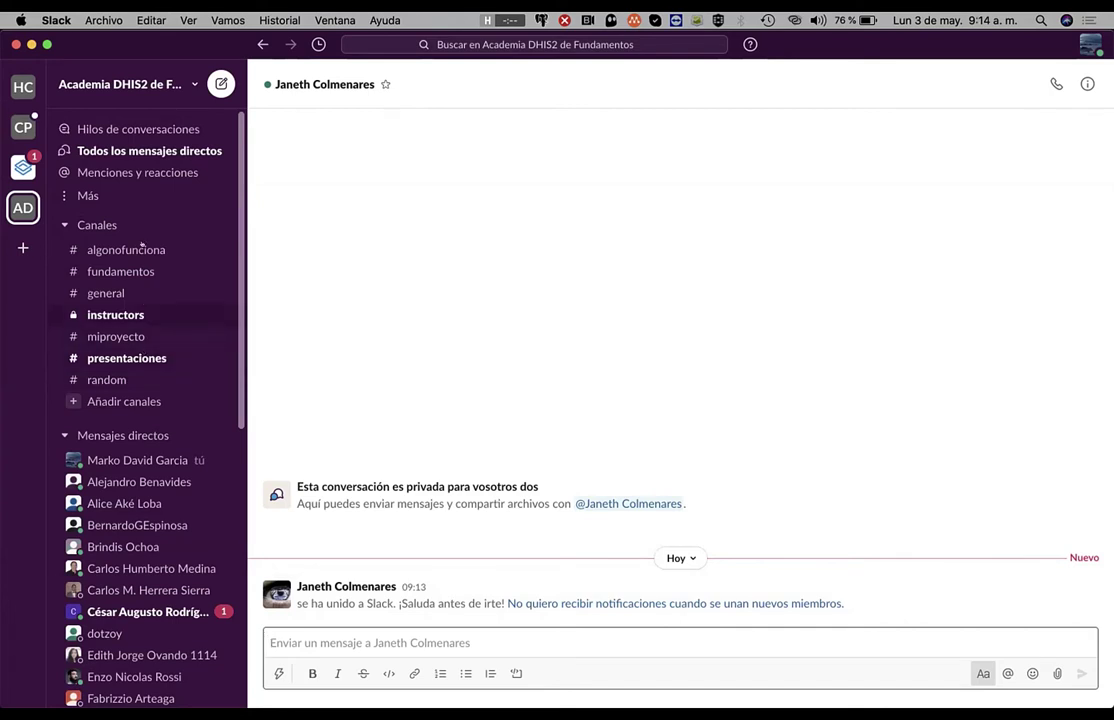
Step: Open another newly joined member's direct-message conversation
{"action": "left_click", "coordinate": [130, 611]}
{"action": "scroll", "coordinate": [179, 490], "scroll_direction": "down", "scroll_amount": 10}
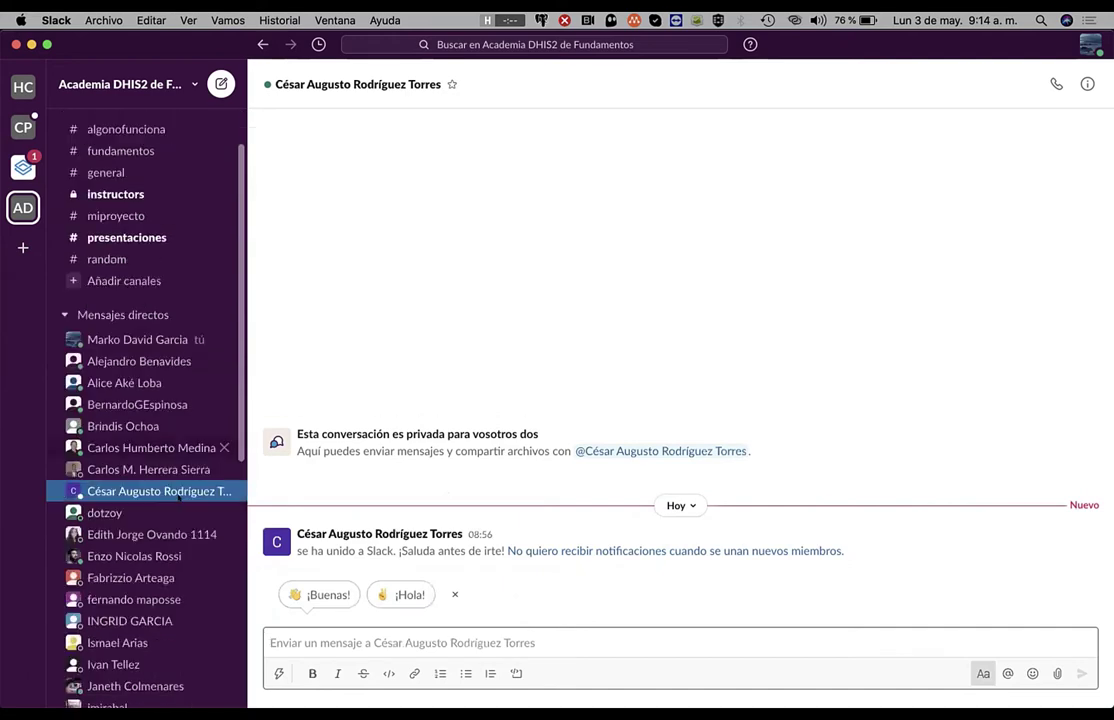
{"action": "scroll", "coordinate": [179, 497], "scroll_direction": "up", "scroll_amount": 10}
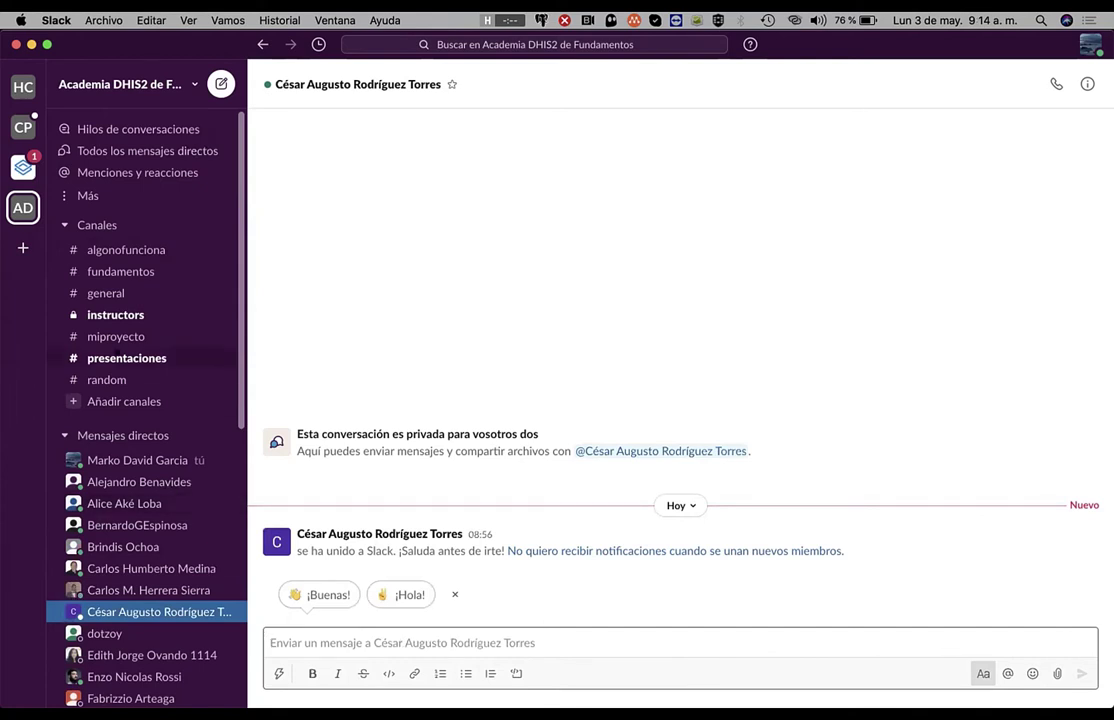
Step: Switch to the #presentaciones channel and scroll through the introductions to its beginning
{"action": "key", "text": "alt+shift+Up"}
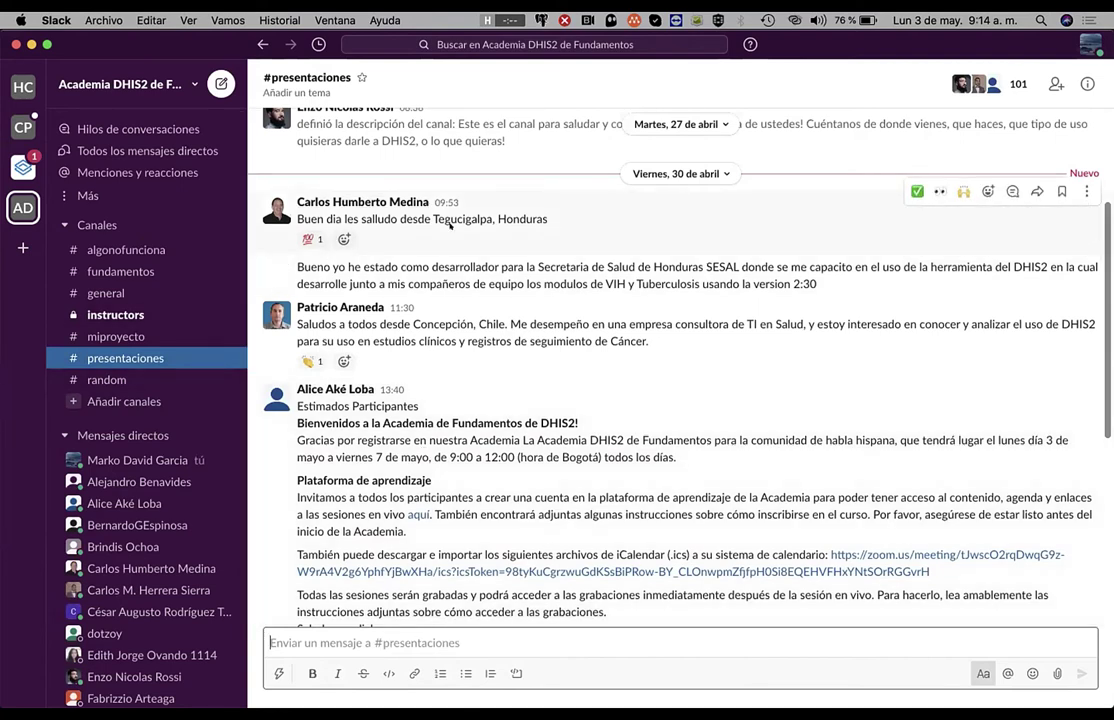
{"action": "scroll", "coordinate": [368, 254], "scroll_direction": "down", "scroll_amount": 5}
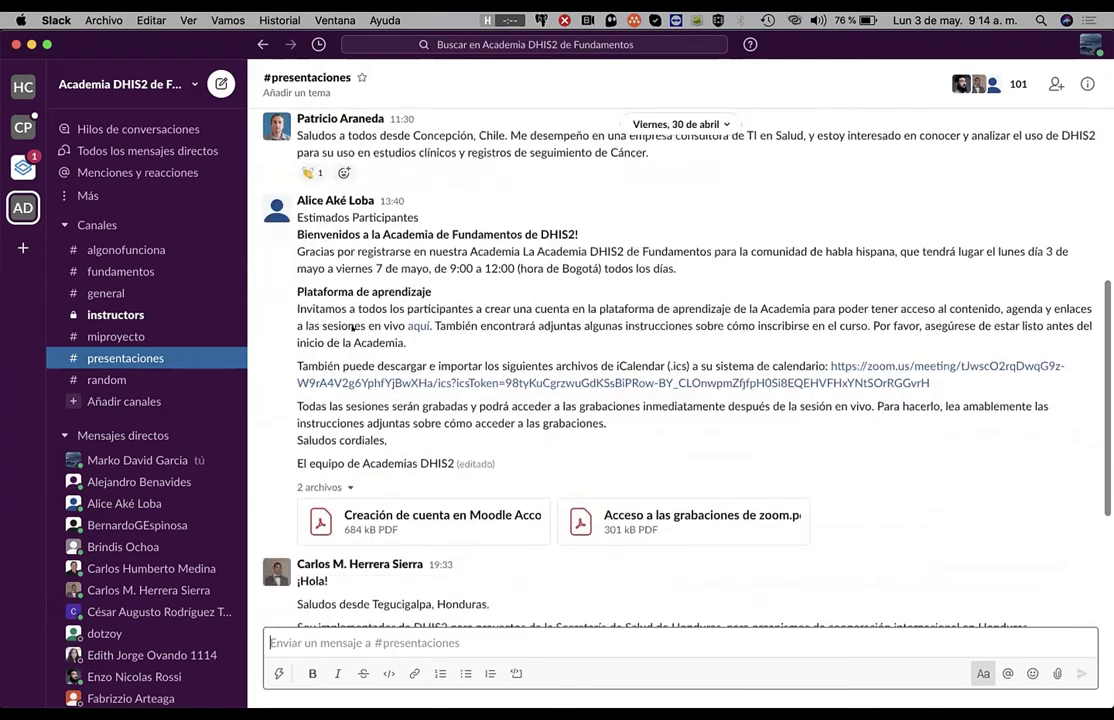
{"action": "scroll", "coordinate": [352, 328], "scroll_direction": "down", "scroll_amount": 6}
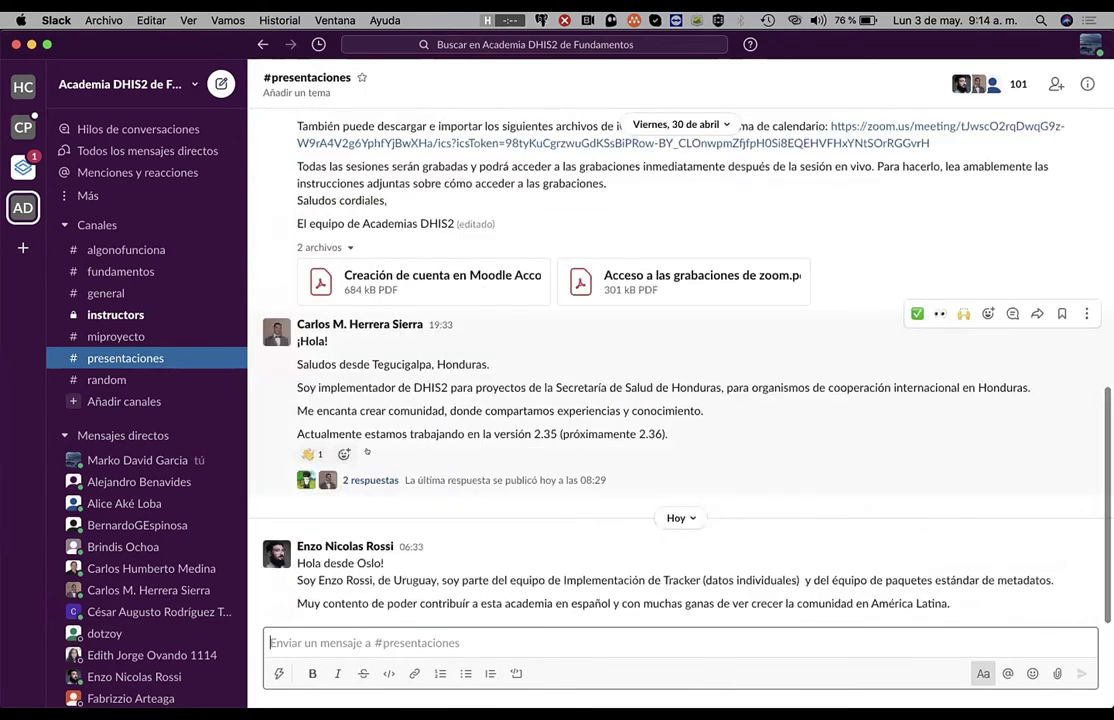
{"action": "scroll", "coordinate": [367, 452], "scroll_direction": "up", "scroll_amount": 3}
{"action": "scroll", "coordinate": [372, 450], "scroll_direction": "up", "scroll_amount": 12}
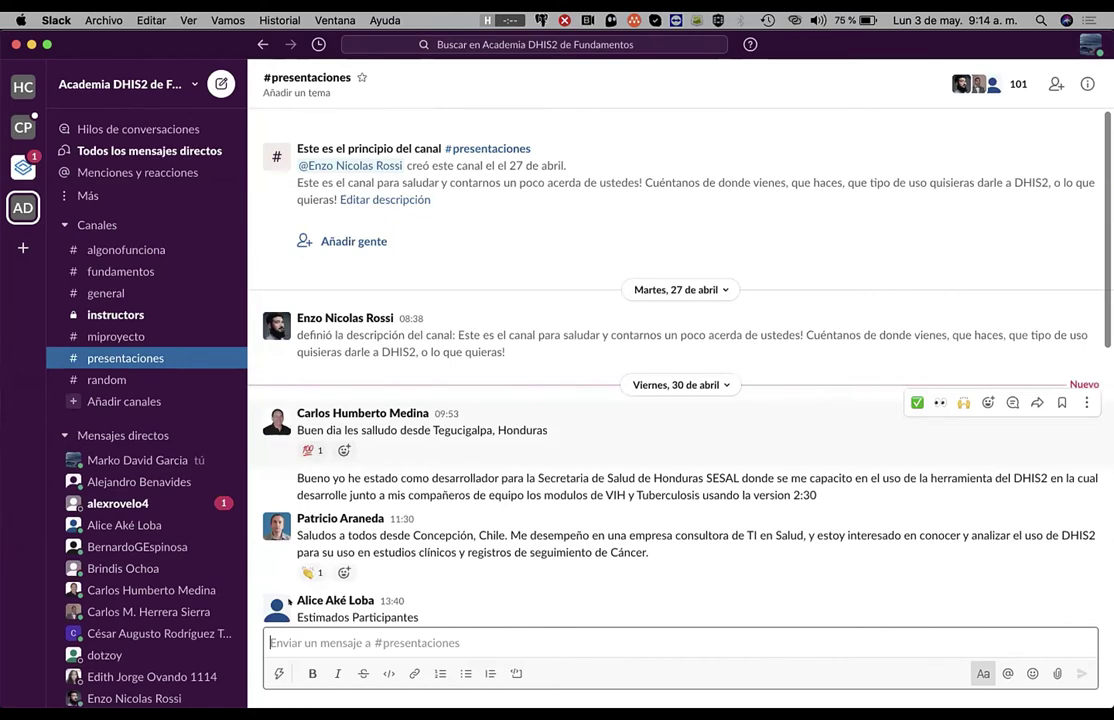
Step: Open a new member's DM, then switch applications over to Chrome's Día 1 slide deck
{"action": "left_click", "coordinate": [190, 503]}
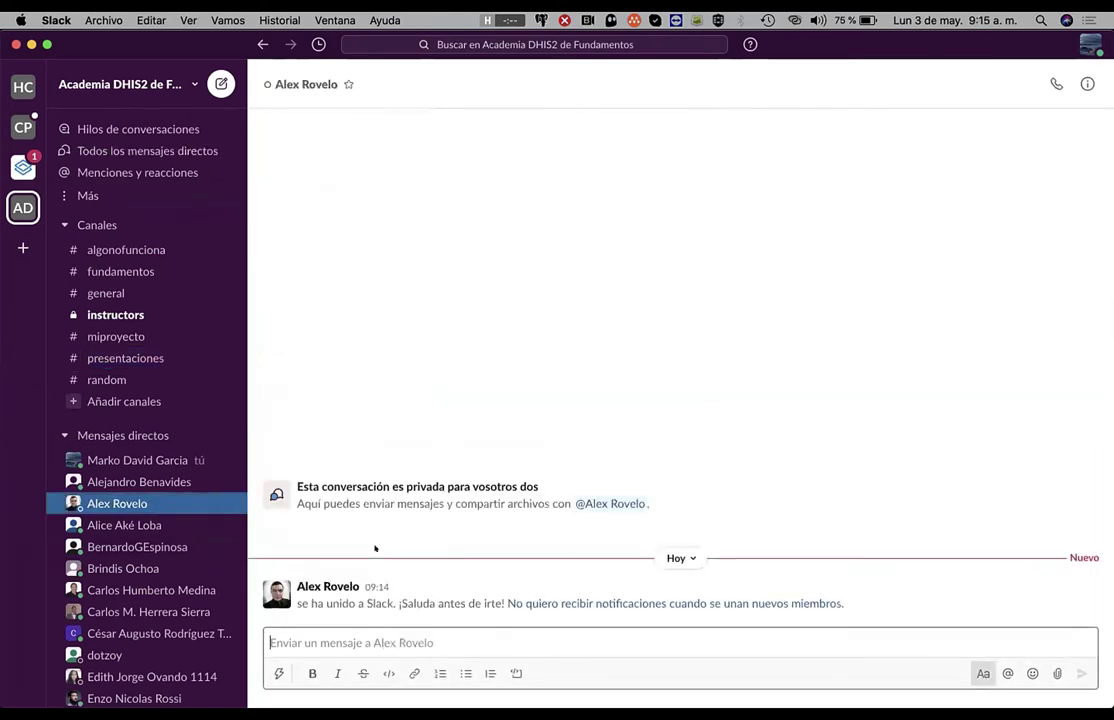
{"action": "key", "text": "super+Tab"}
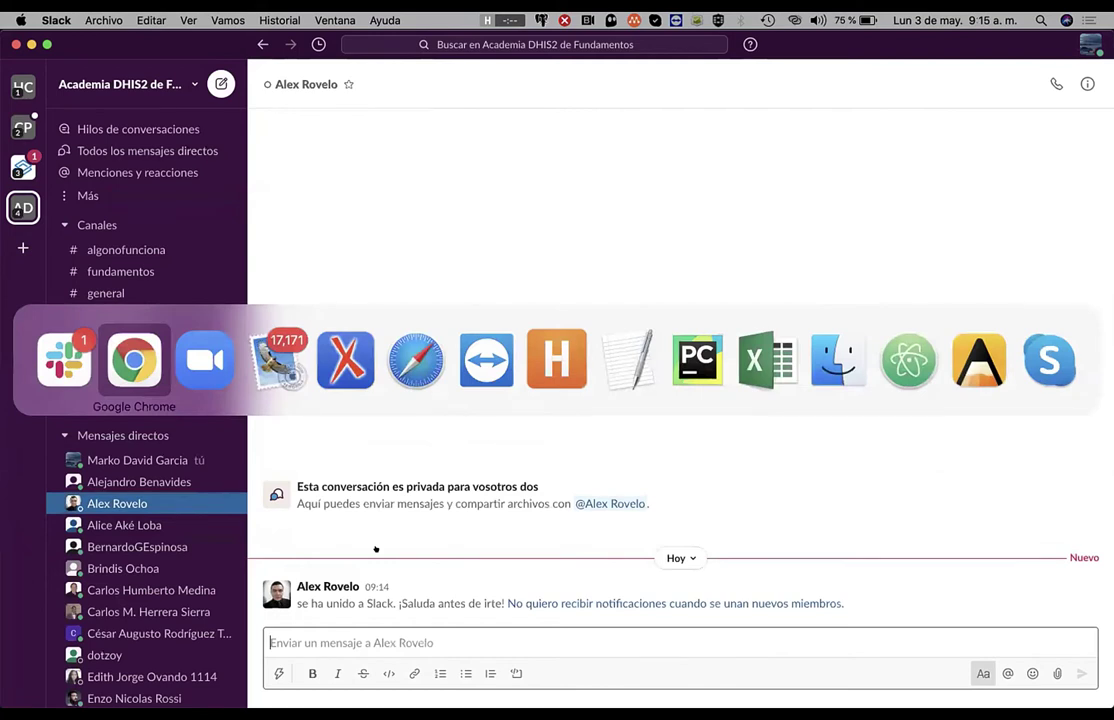
{"action": "key", "text": "super+Tab"}
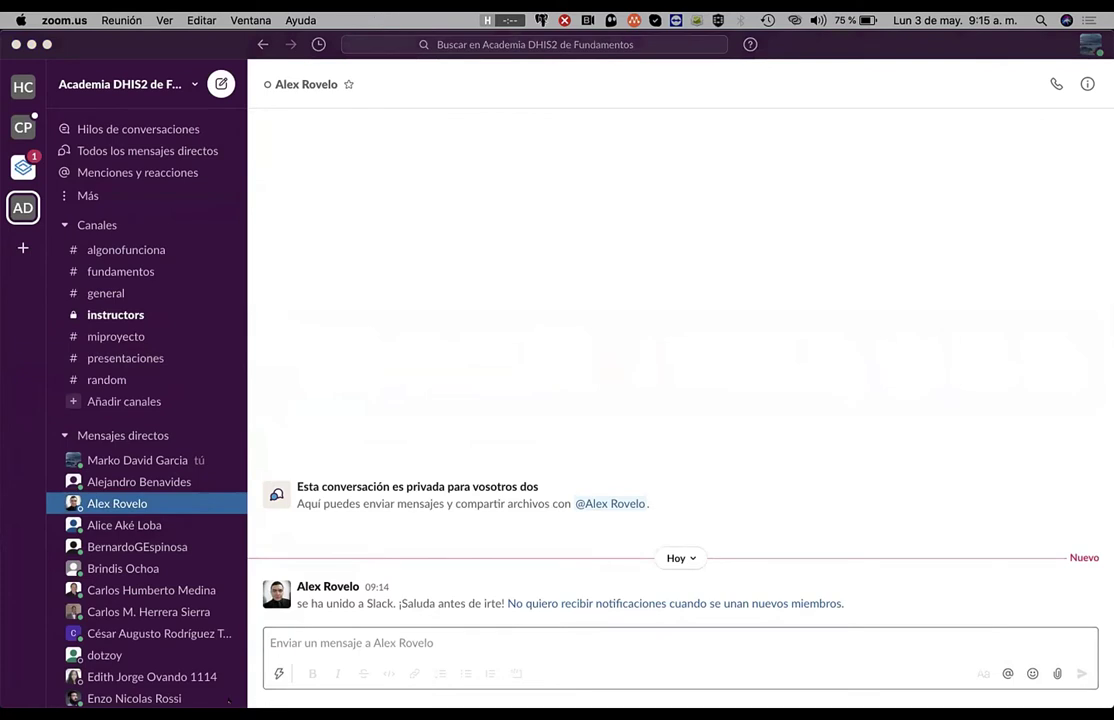
{"action": "mouse_move", "coordinate": [222, 698]}
{"action": "key", "text": "super+Tab"}
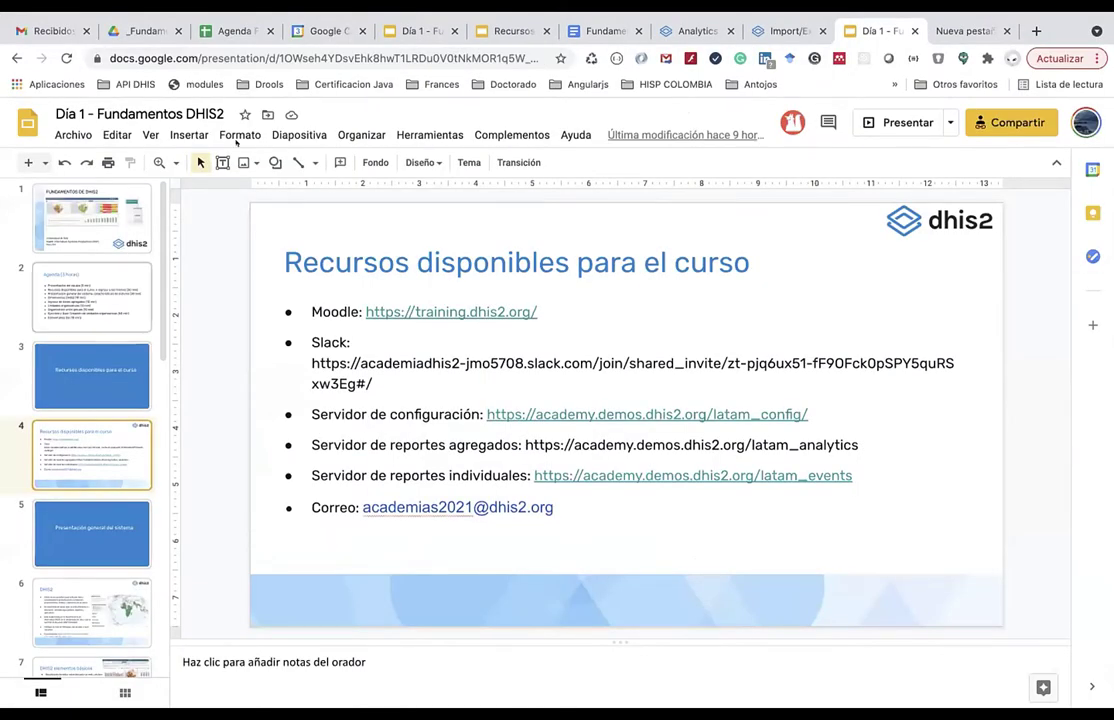
Step: Go back to the DHIS2 de Fundamentos course page on the Moodle academy site
{"action": "left_click", "coordinate": [15, 57]}
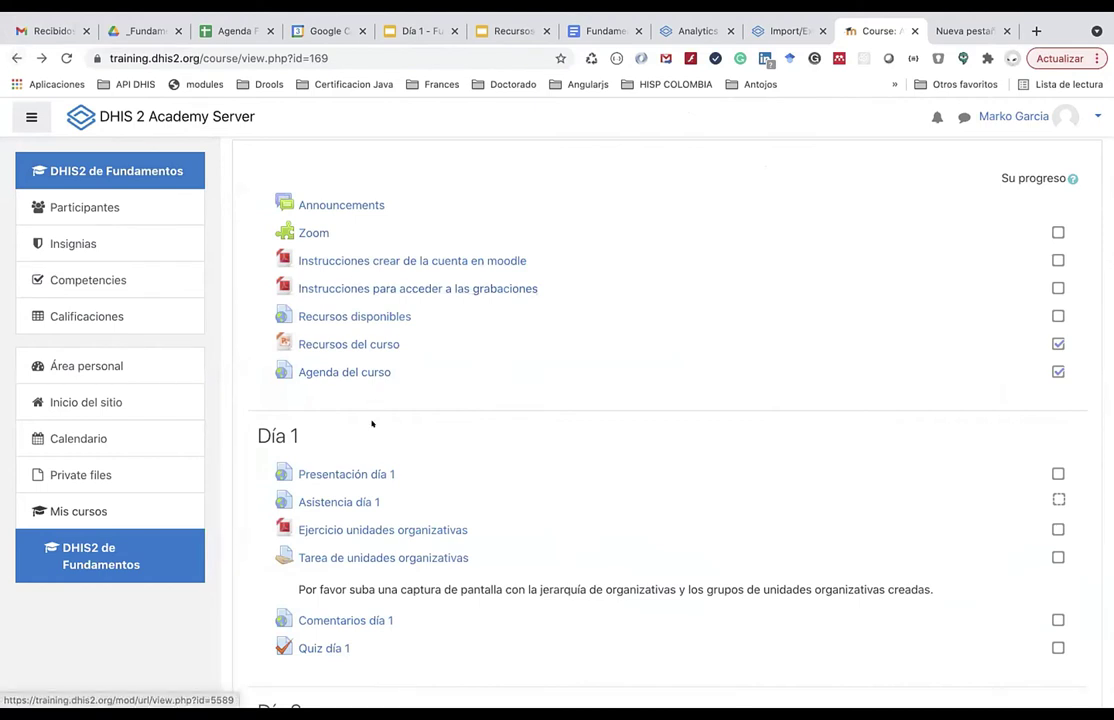
{"action": "scroll", "coordinate": [372, 425], "scroll_direction": "down", "scroll_amount": 2}
{"action": "scroll", "coordinate": [372, 425], "scroll_direction": "down", "scroll_amount": 2}
{"action": "scroll", "coordinate": [370, 420], "scroll_direction": "up", "scroll_amount": 6}
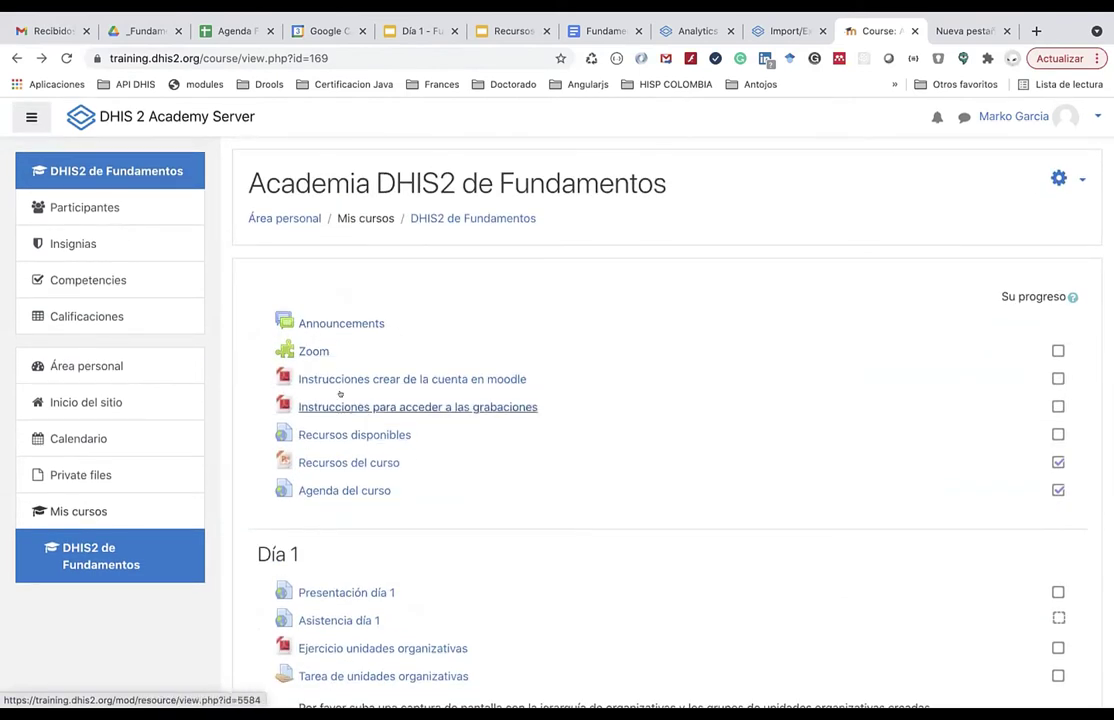
{"action": "scroll", "coordinate": [341, 395], "scroll_direction": "down", "scroll_amount": 1}
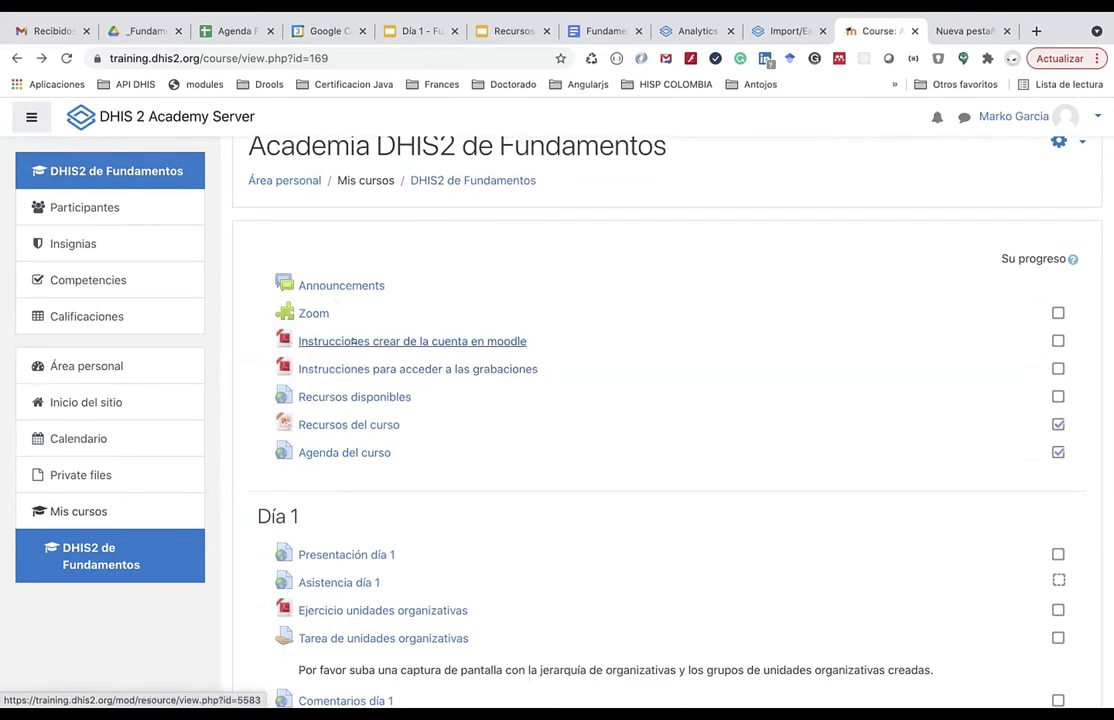
{"action": "scroll", "coordinate": [353, 342], "scroll_direction": "down", "scroll_amount": 1}
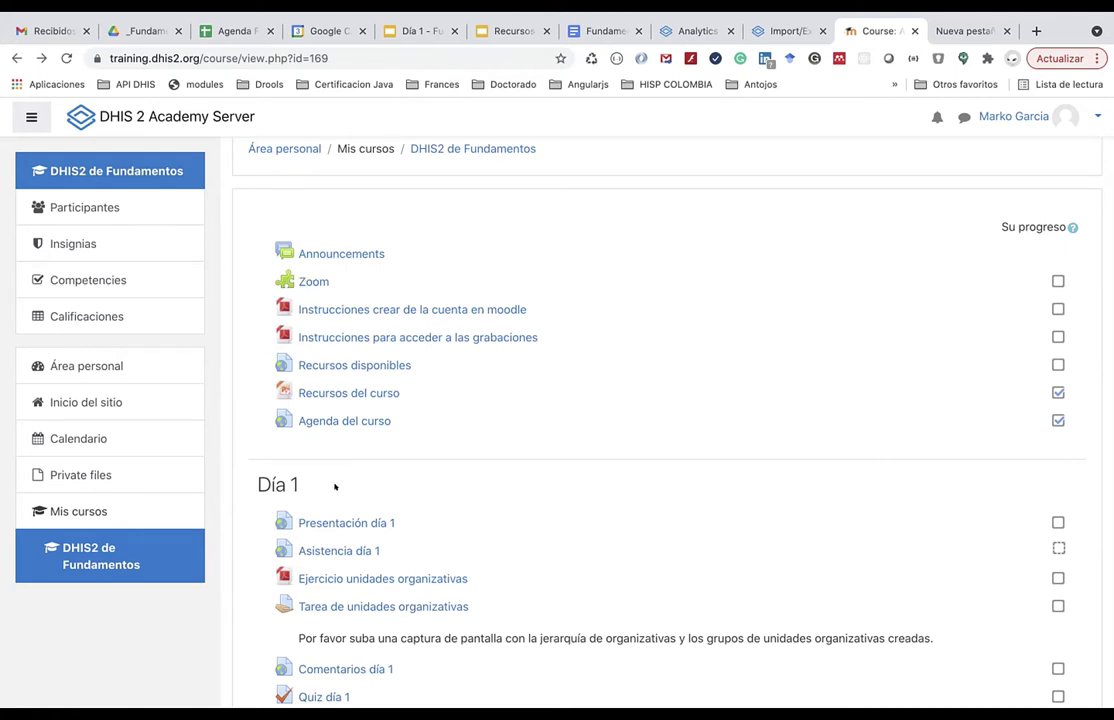
{"action": "scroll", "coordinate": [336, 488], "scroll_direction": "down", "scroll_amount": 4}
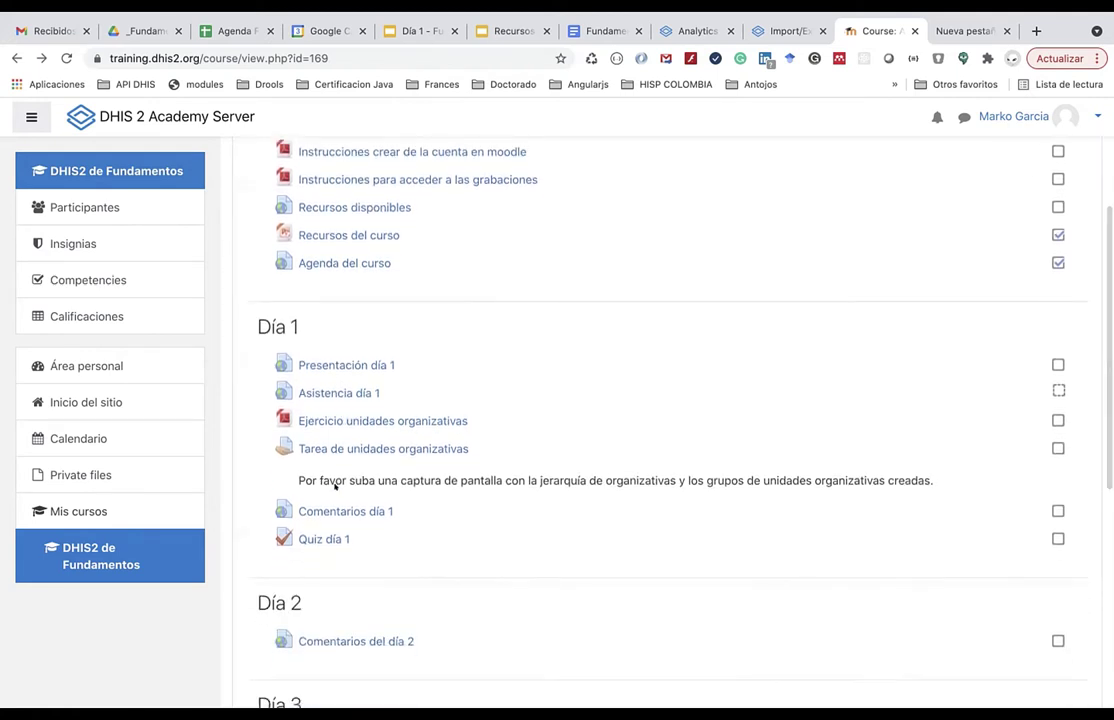
{"action": "scroll", "coordinate": [334, 485], "scroll_direction": "down", "scroll_amount": 1}
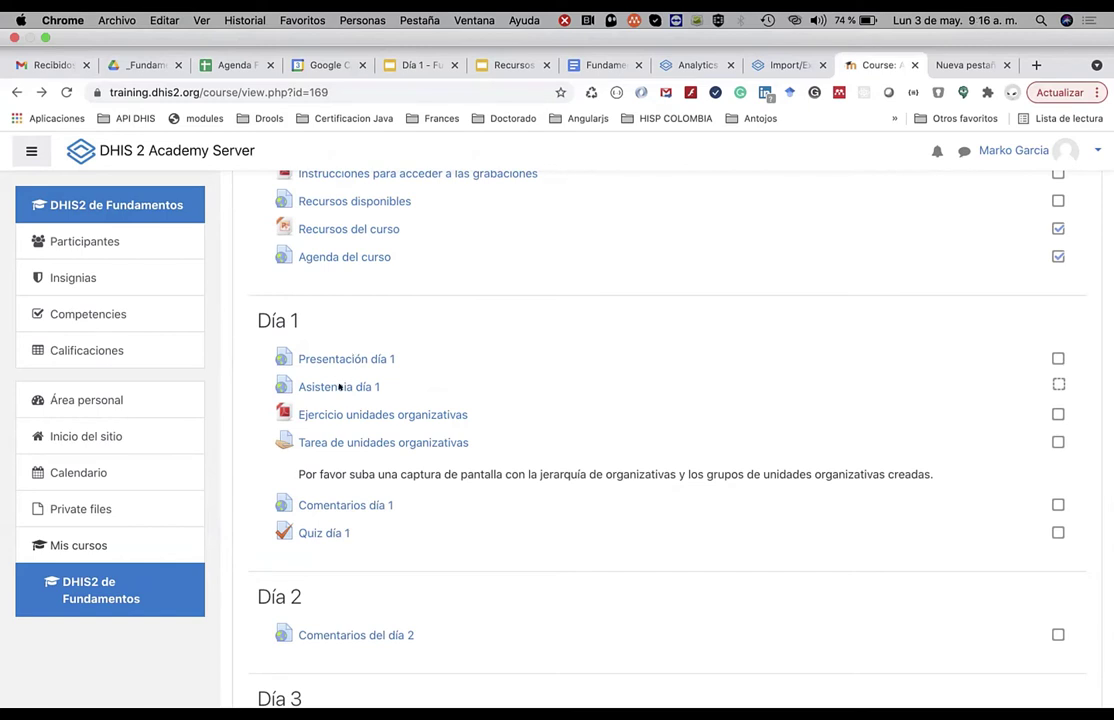
Step: Scroll through the Día 1 to Día 5 course sections and their activities
{"action": "scroll", "coordinate": [339, 387], "scroll_direction": "down", "scroll_amount": 1}
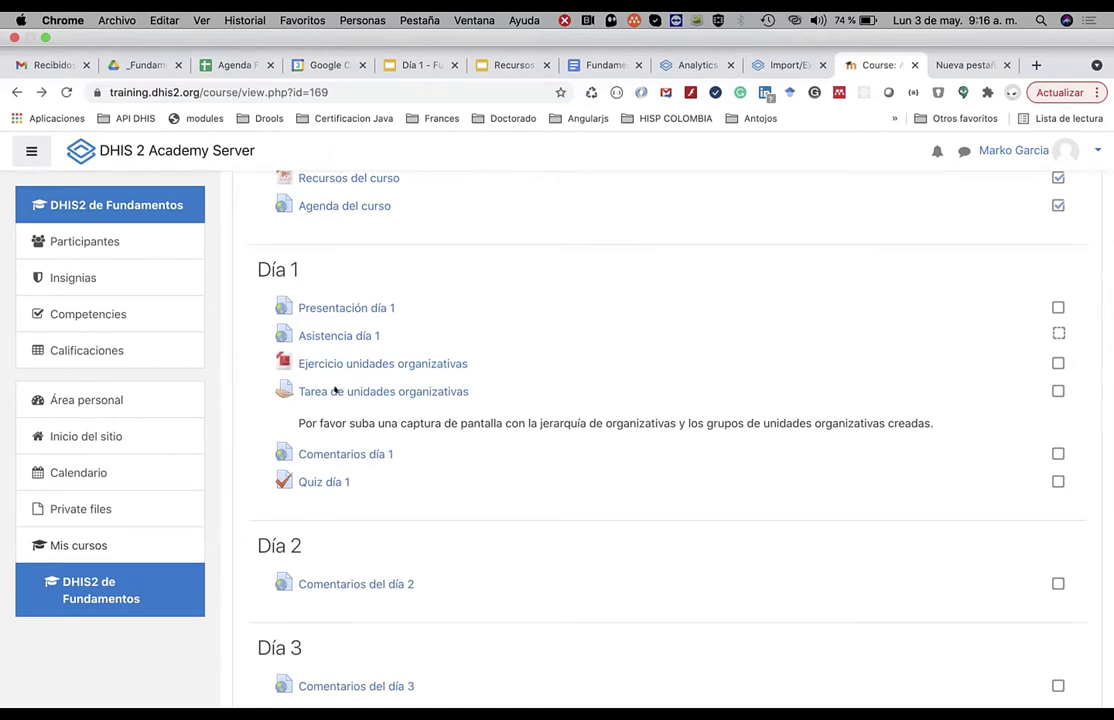
{"action": "scroll", "coordinate": [335, 390], "scroll_direction": "down", "scroll_amount": 1}
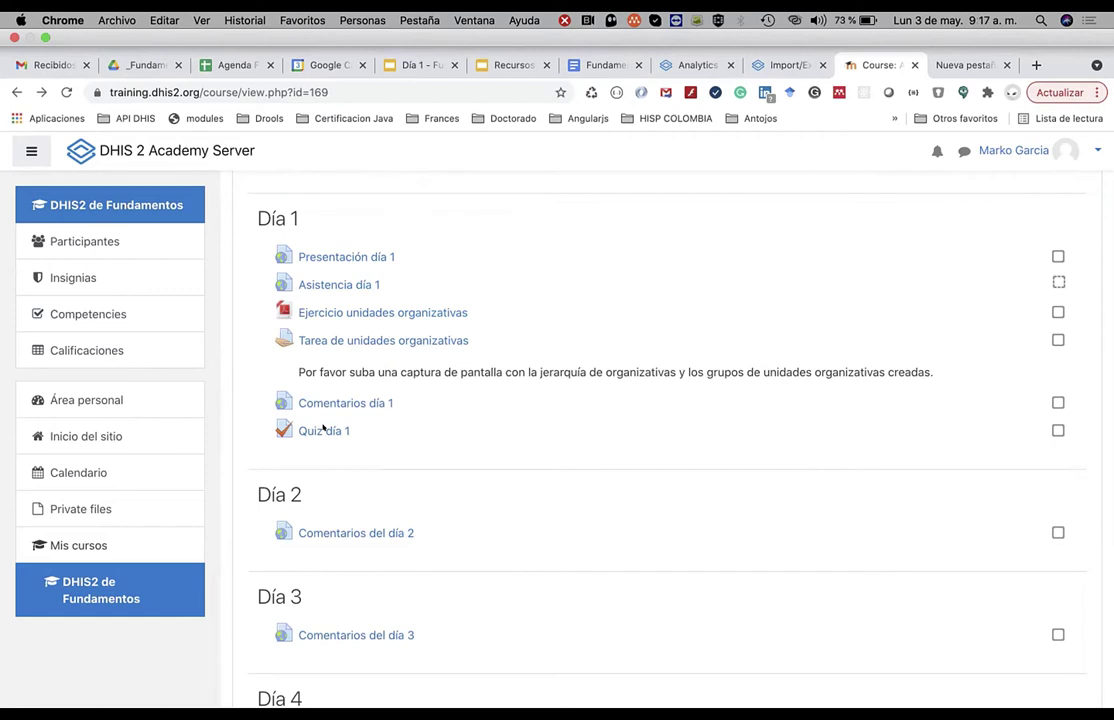
{"action": "scroll", "coordinate": [323, 428], "scroll_direction": "down", "scroll_amount": 2}
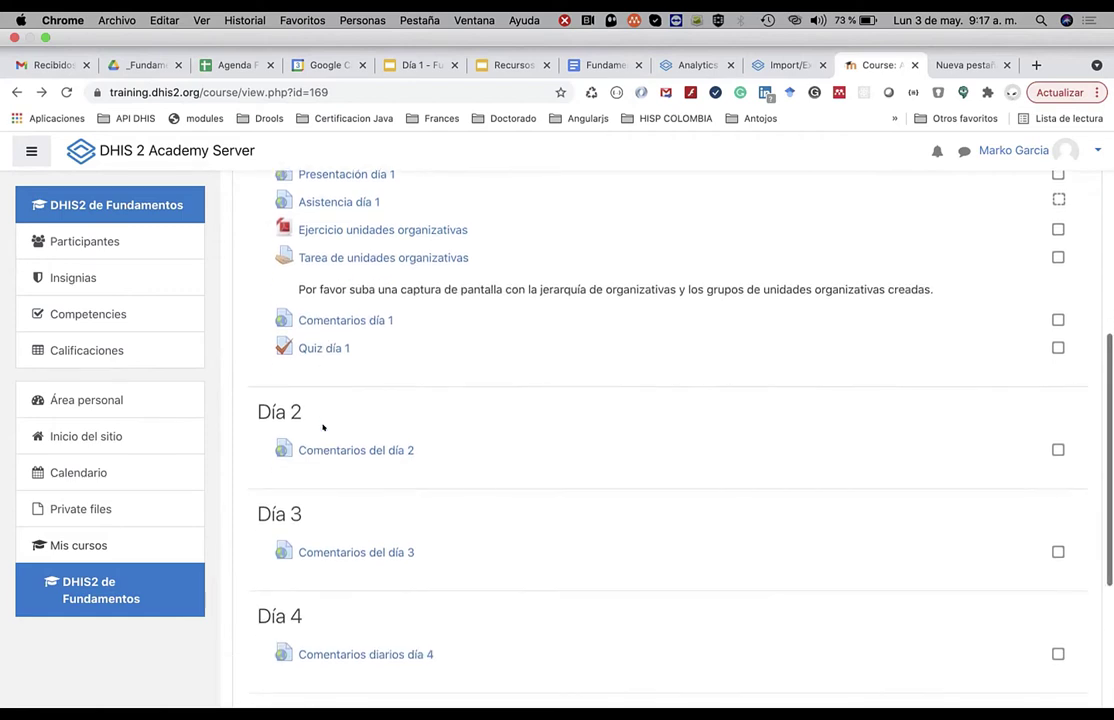
{"action": "scroll", "coordinate": [323, 428], "scroll_direction": "down", "scroll_amount": 1}
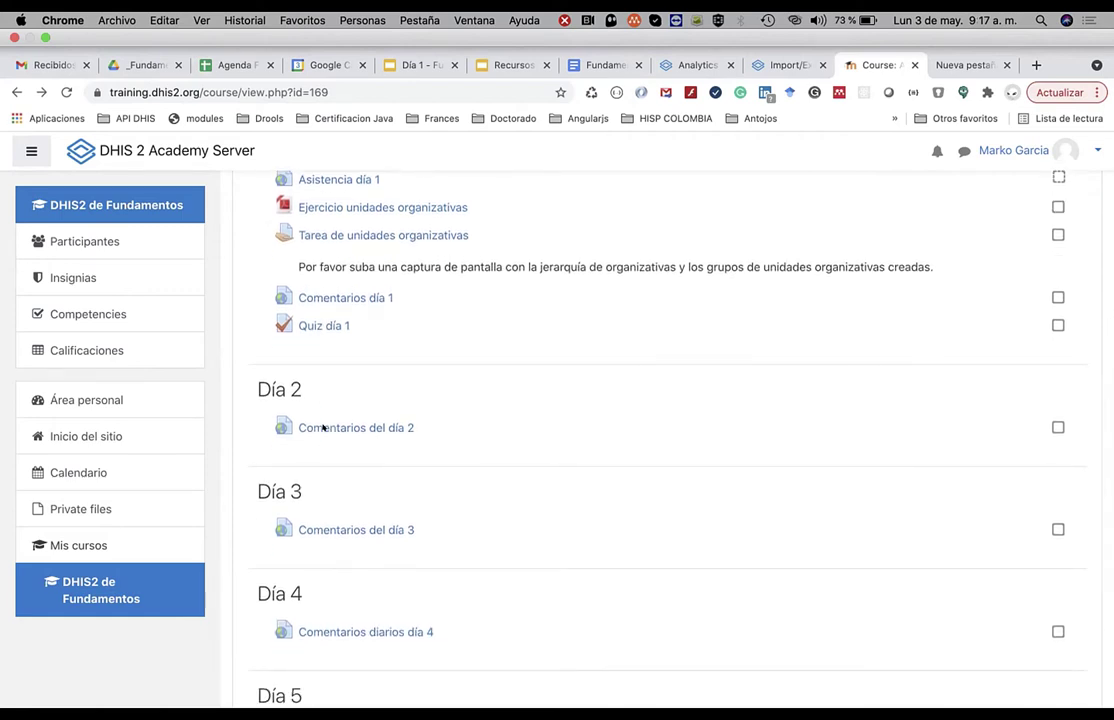
{"action": "scroll", "coordinate": [323, 428], "scroll_direction": "up", "scroll_amount": 5}
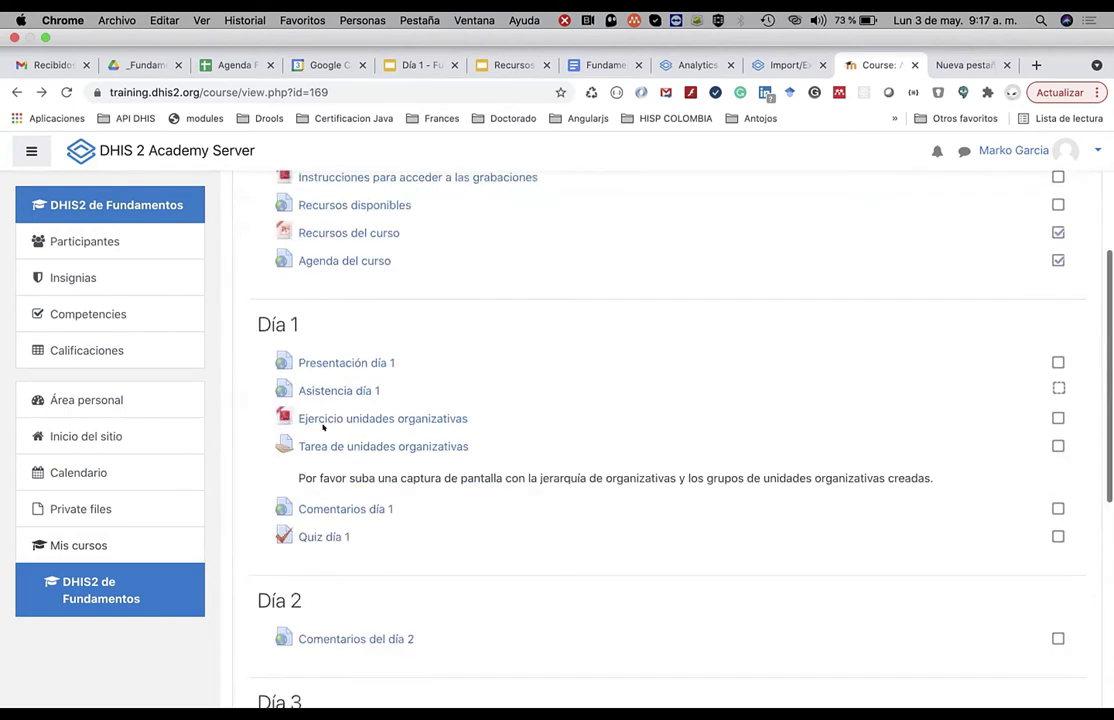
{"action": "scroll", "coordinate": [323, 428], "scroll_direction": "down", "scroll_amount": 4}
{"action": "scroll", "coordinate": [322, 428], "scroll_direction": "down", "scroll_amount": 1}
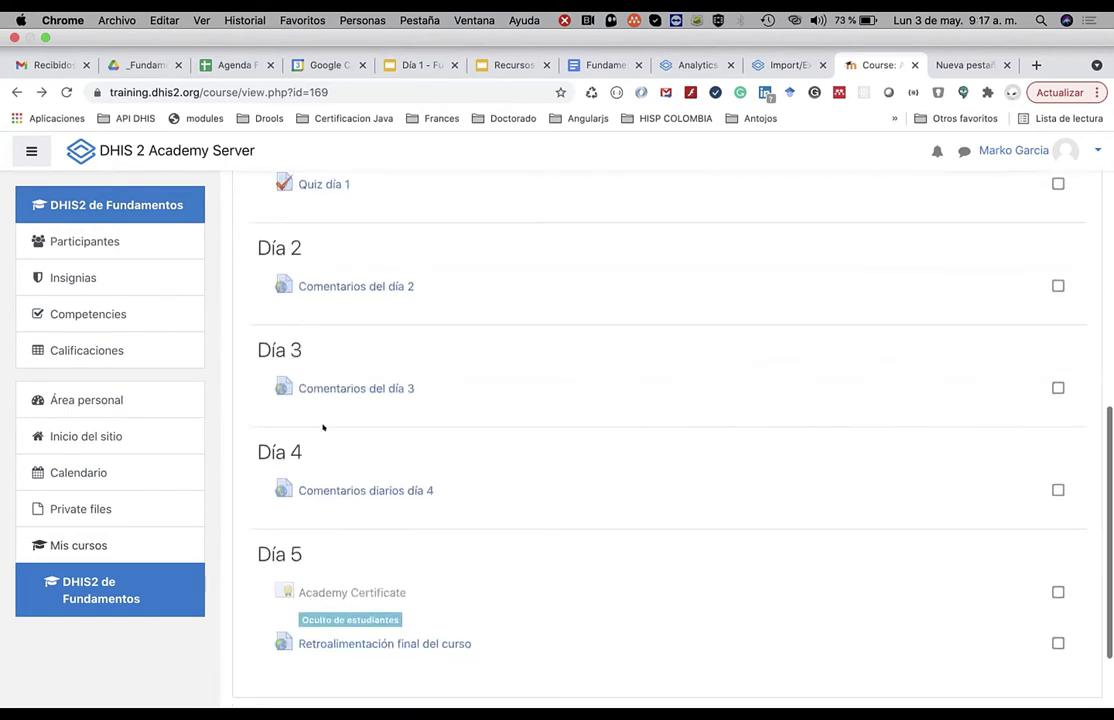
{"action": "scroll", "coordinate": [322, 428], "scroll_direction": "up", "scroll_amount": 5}
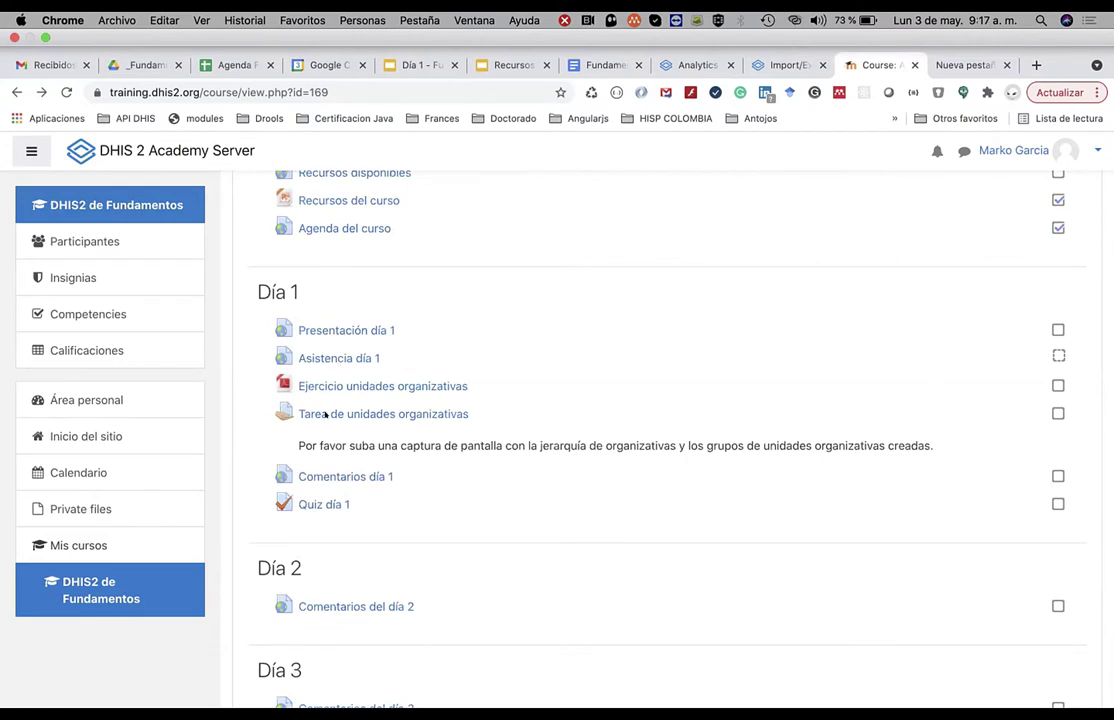
{"action": "scroll", "coordinate": [302, 506], "scroll_direction": "down", "scroll_amount": 3}
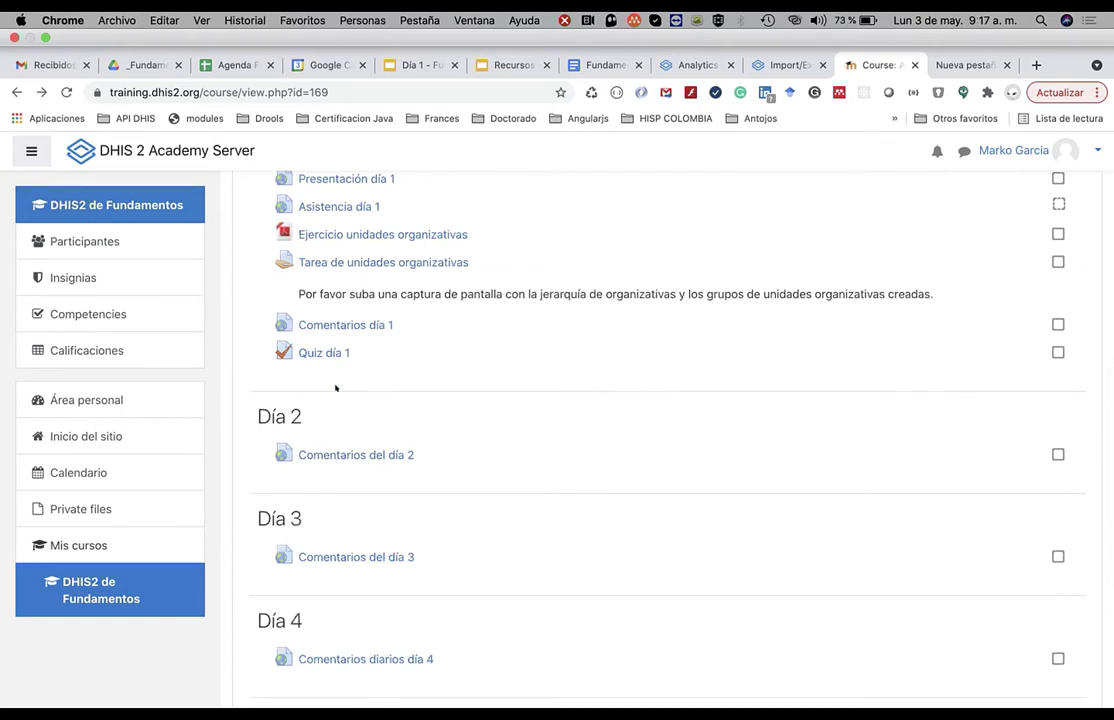
{"action": "scroll", "coordinate": [335, 388], "scroll_direction": "up", "scroll_amount": 3}
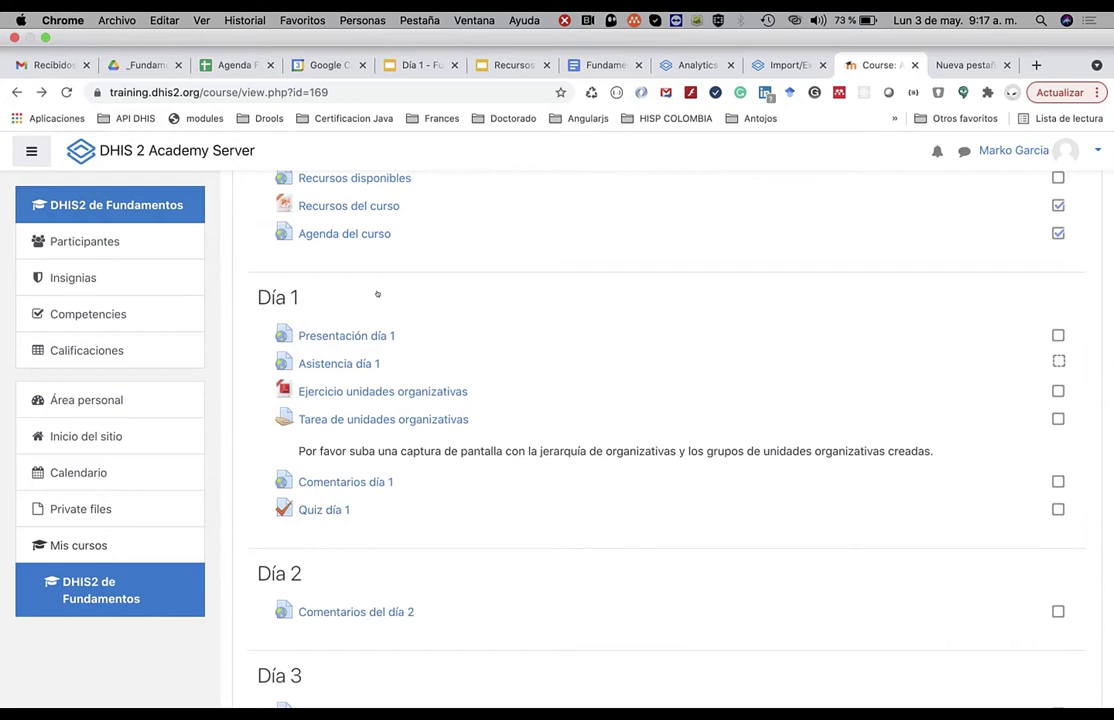
Step: Check the Slack workspace's direct messages, then return to the browser
{"action": "key", "text": "super+Tab"}
{"action": "key", "text": "super+Tab"}
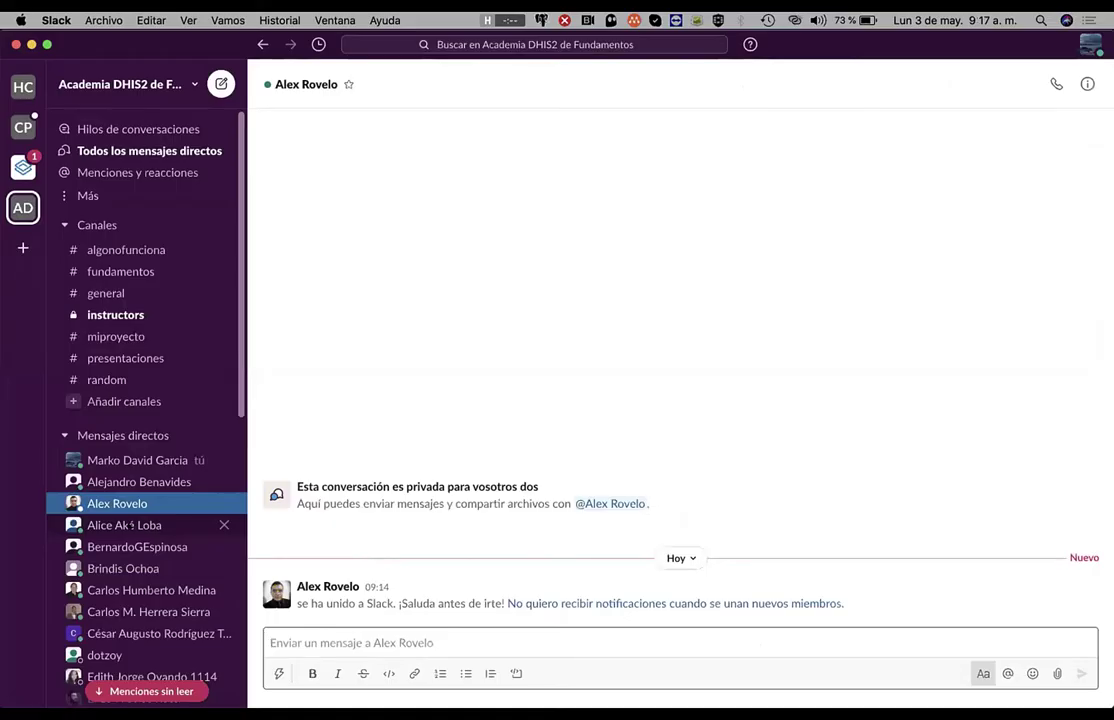
{"action": "scroll", "coordinate": [131, 524], "scroll_direction": "down", "scroll_amount": 10}
{"action": "scroll", "coordinate": [129, 530], "scroll_direction": "up", "scroll_amount": 10}
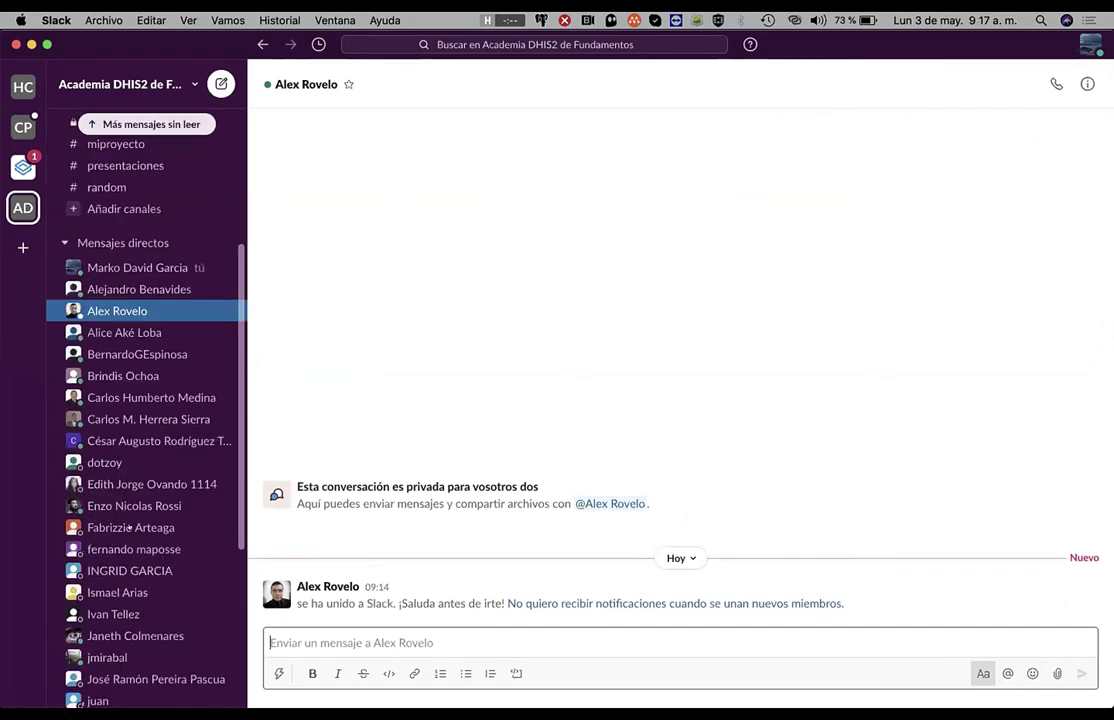
{"action": "key", "text": "super+Tab"}
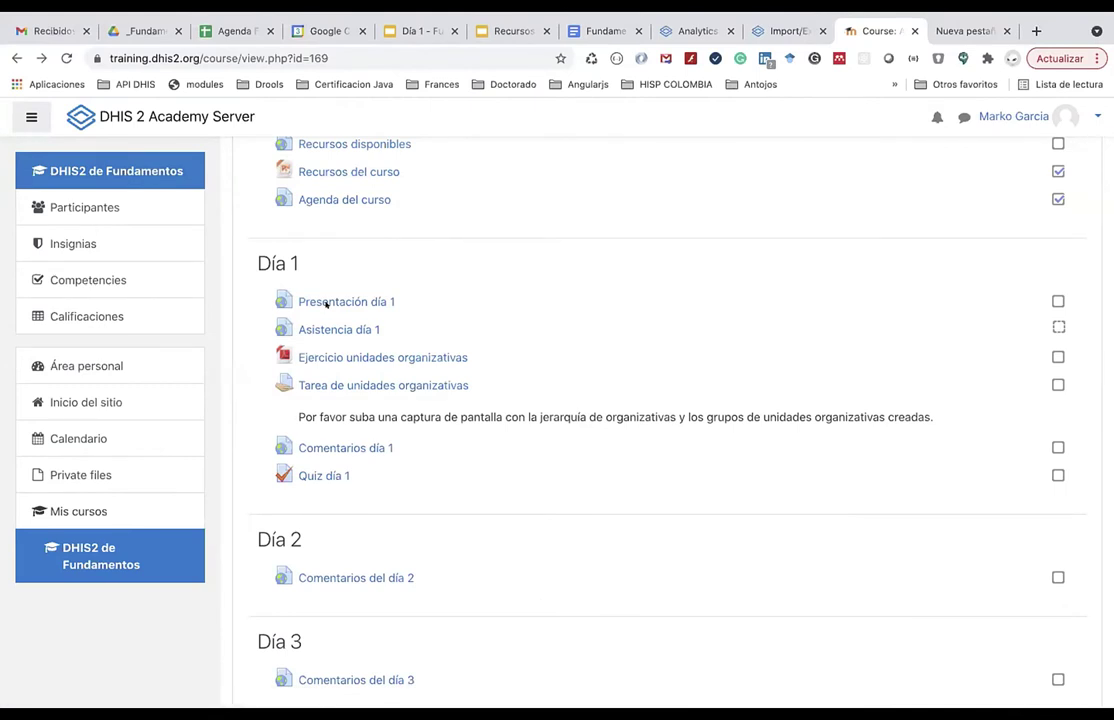
Step: Open the 'Presentación día 1' resource under Día 1 on the course page
{"action": "scroll", "coordinate": [326, 304], "scroll_direction": "up", "scroll_amount": 5}
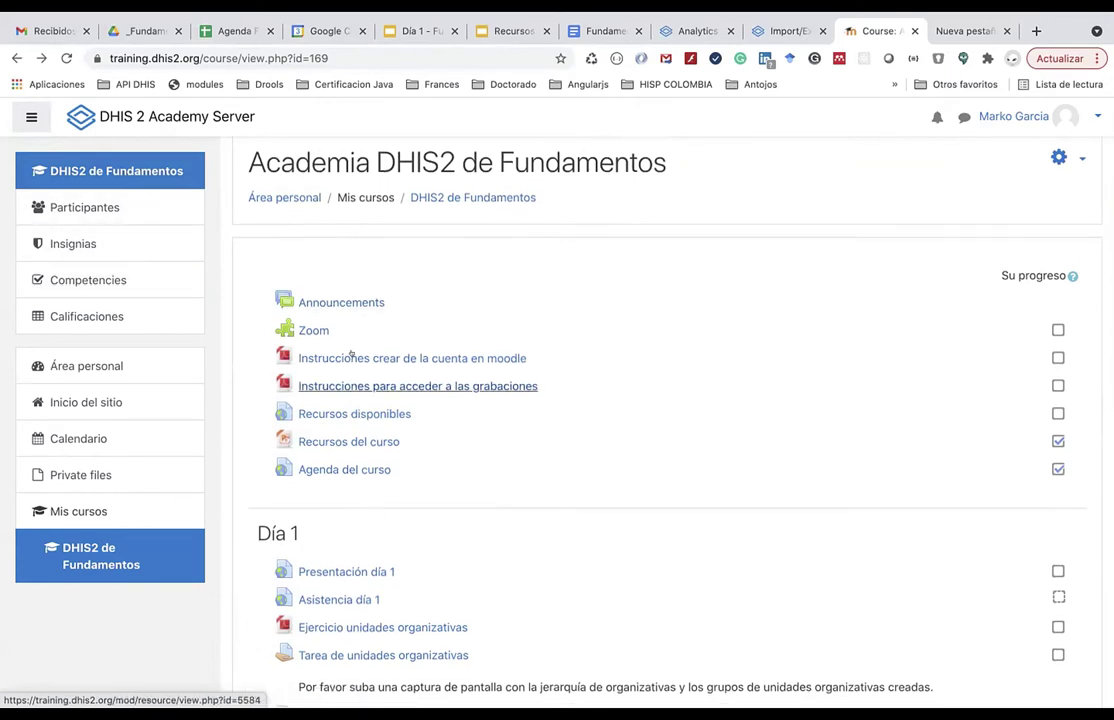
{"action": "scroll", "coordinate": [313, 521], "scroll_direction": "down", "scroll_amount": 1}
{"action": "scroll", "coordinate": [318, 489], "scroll_direction": "down", "scroll_amount": 1}
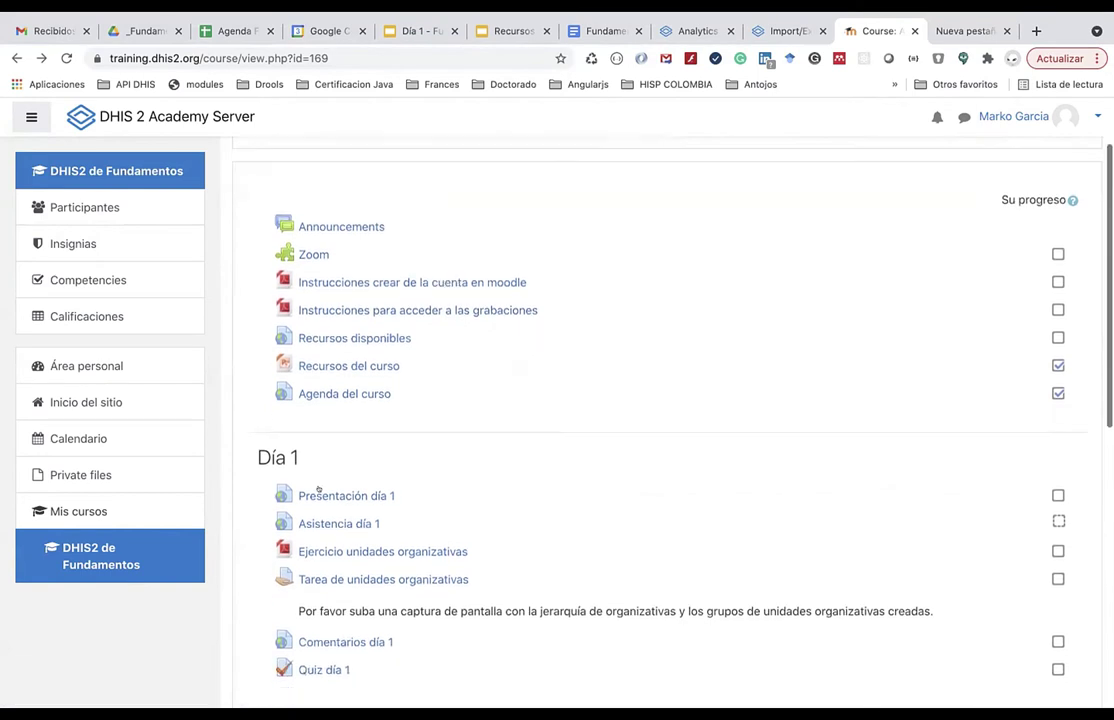
{"action": "left_click", "coordinate": [325, 490]}
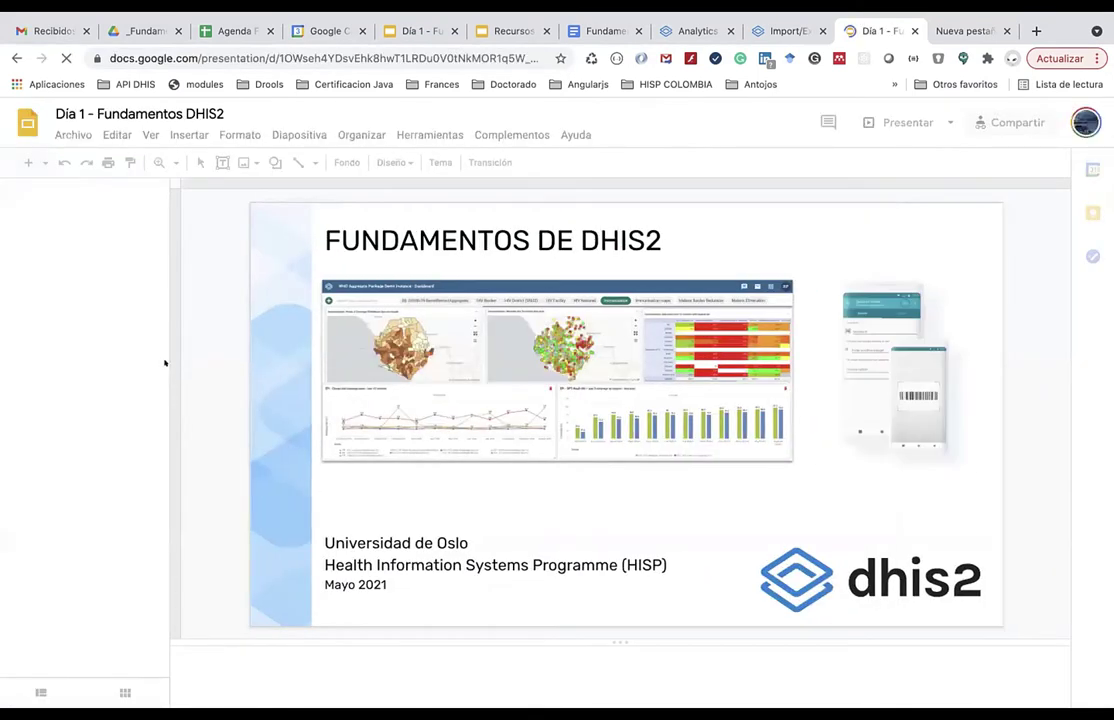
Step: Advance to slide 4 listing course resources, then switch to the Analytics Tools data entry tab
{"action": "left_click", "coordinate": [117, 301]}
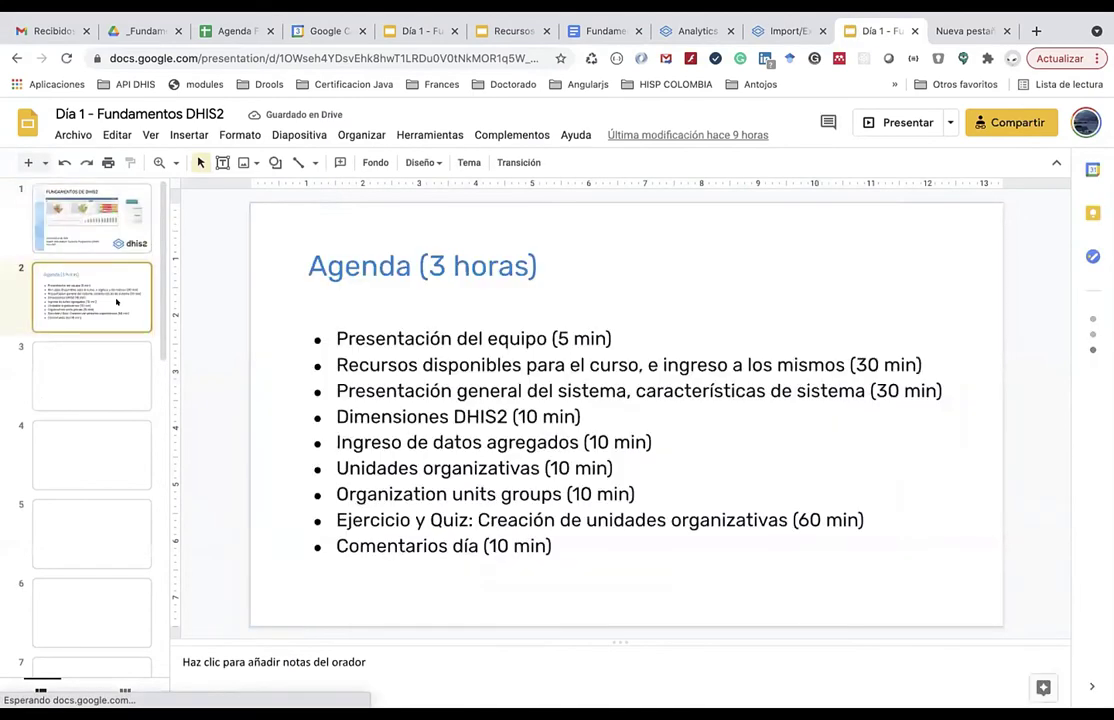
{"action": "key", "text": "Down"}
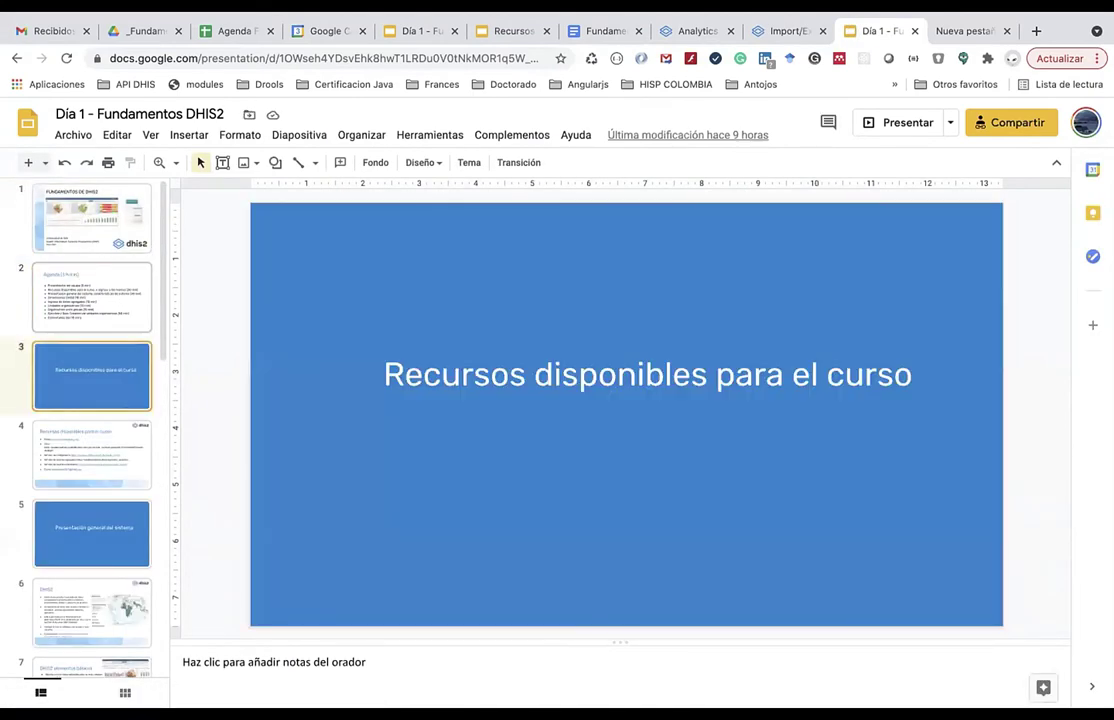
{"action": "key", "text": "Down"}
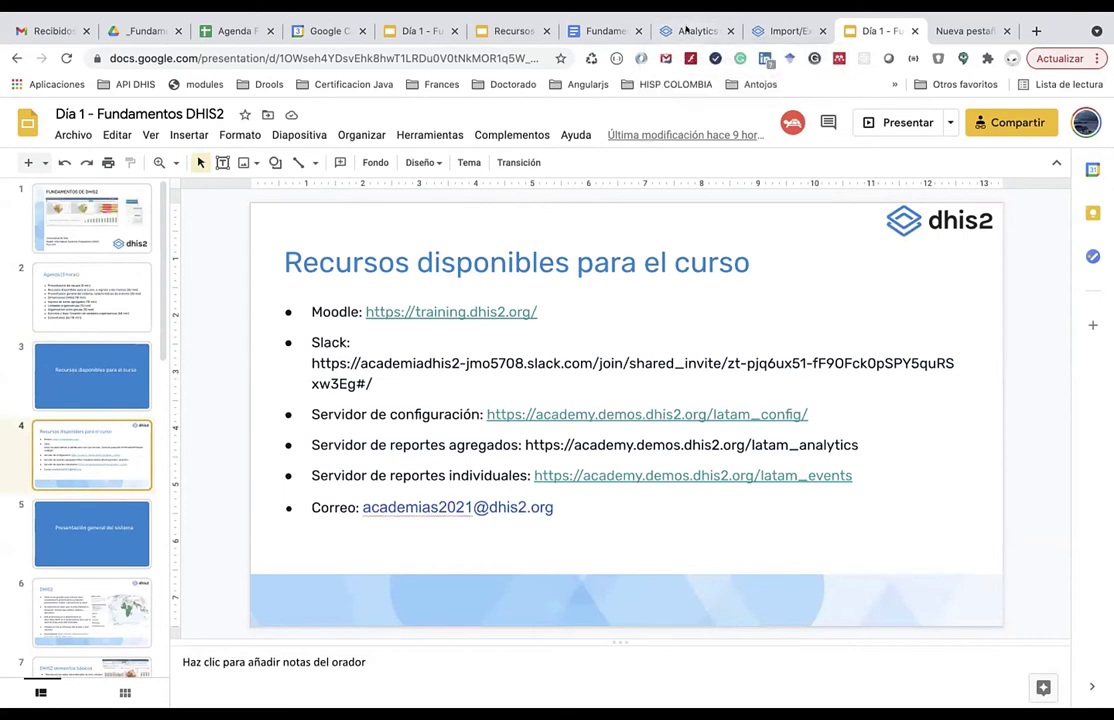
{"action": "left_click", "coordinate": [690, 30]}
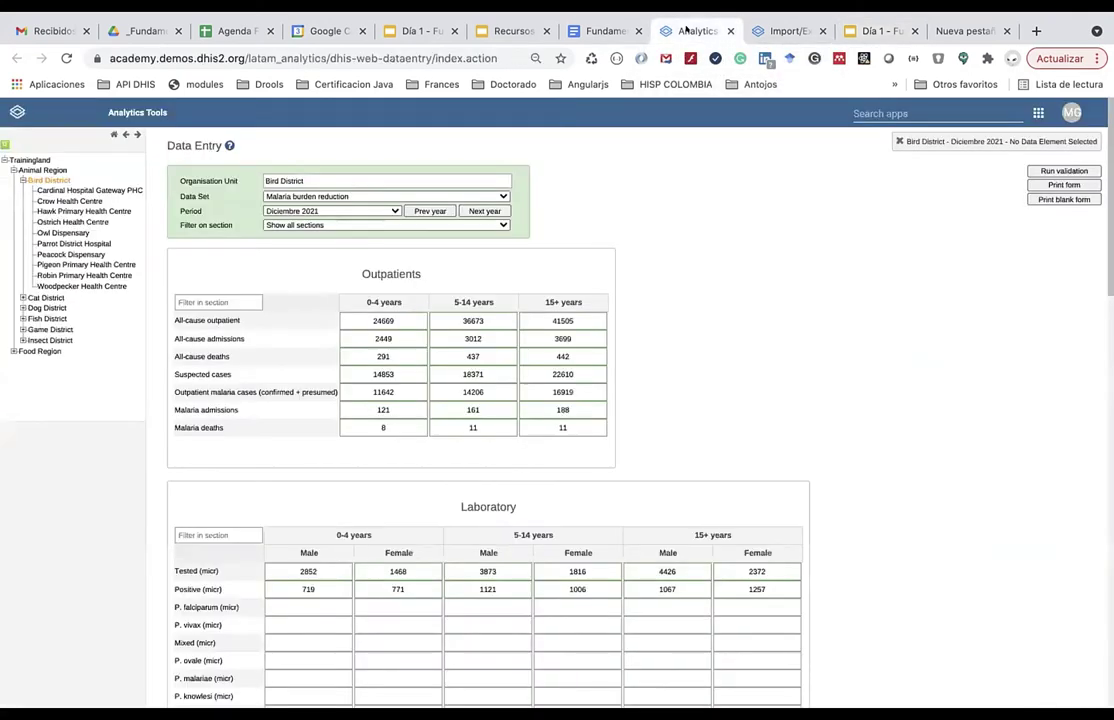
Step: Switch to the configuration server's Metadata import tab and log out via the profile menu
{"action": "left_click", "coordinate": [783, 30]}
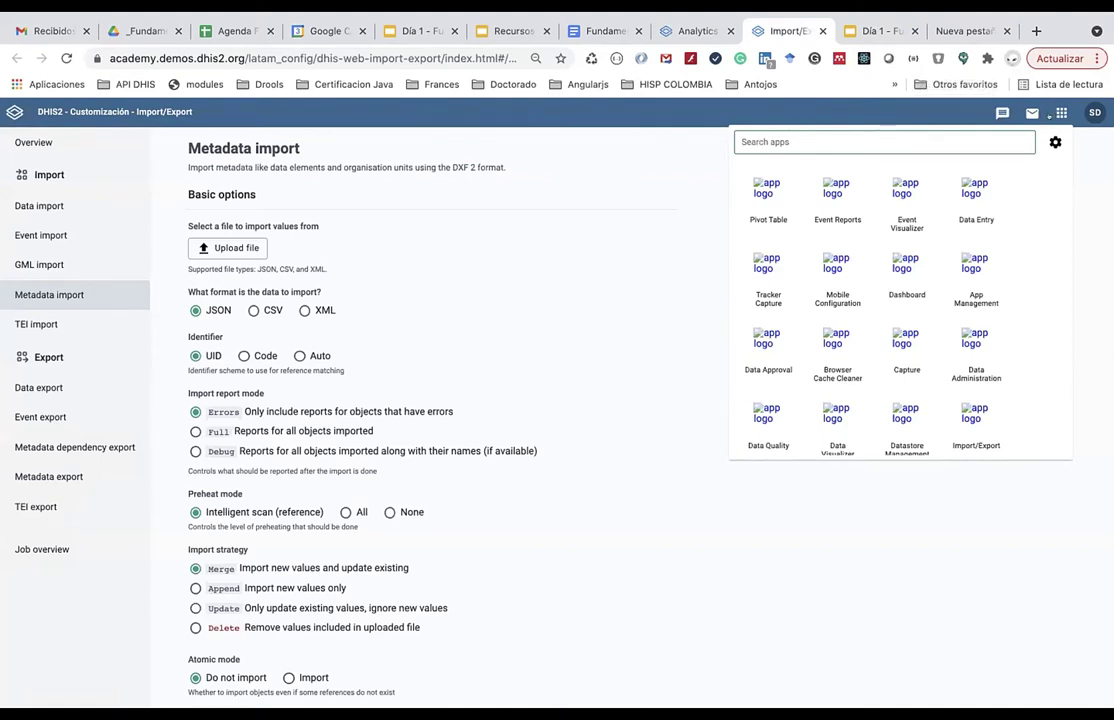
{"action": "left_click", "coordinate": [1049, 115]}
{"action": "left_click", "coordinate": [1062, 113]}
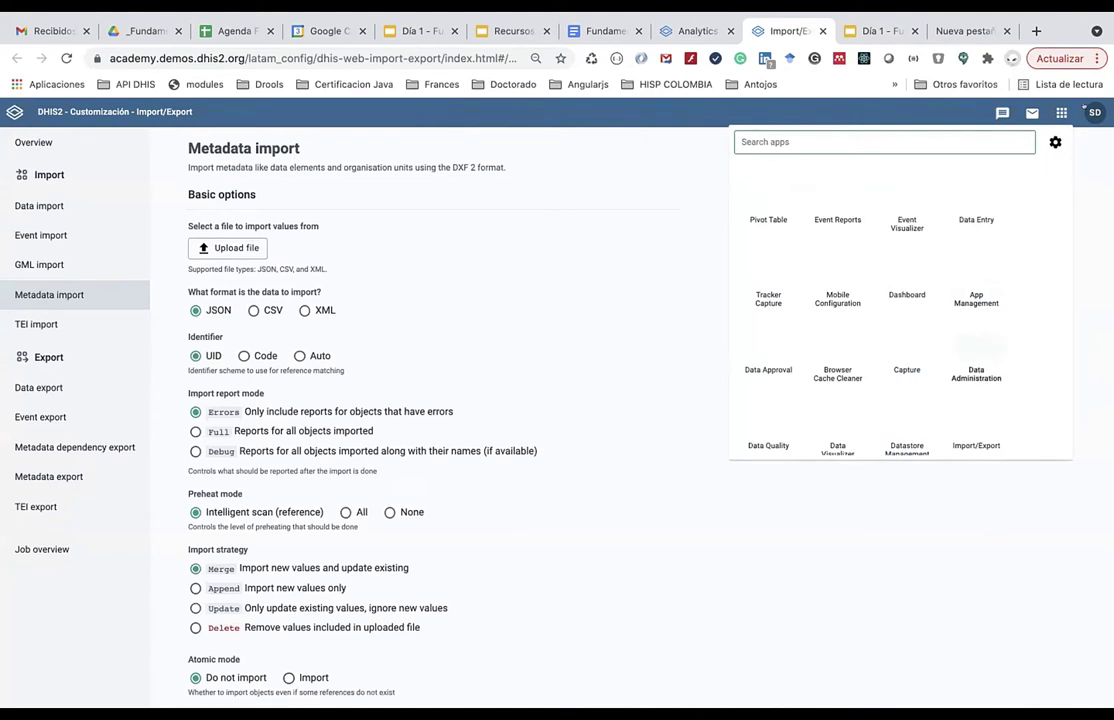
{"action": "left_click", "coordinate": [1092, 110]}
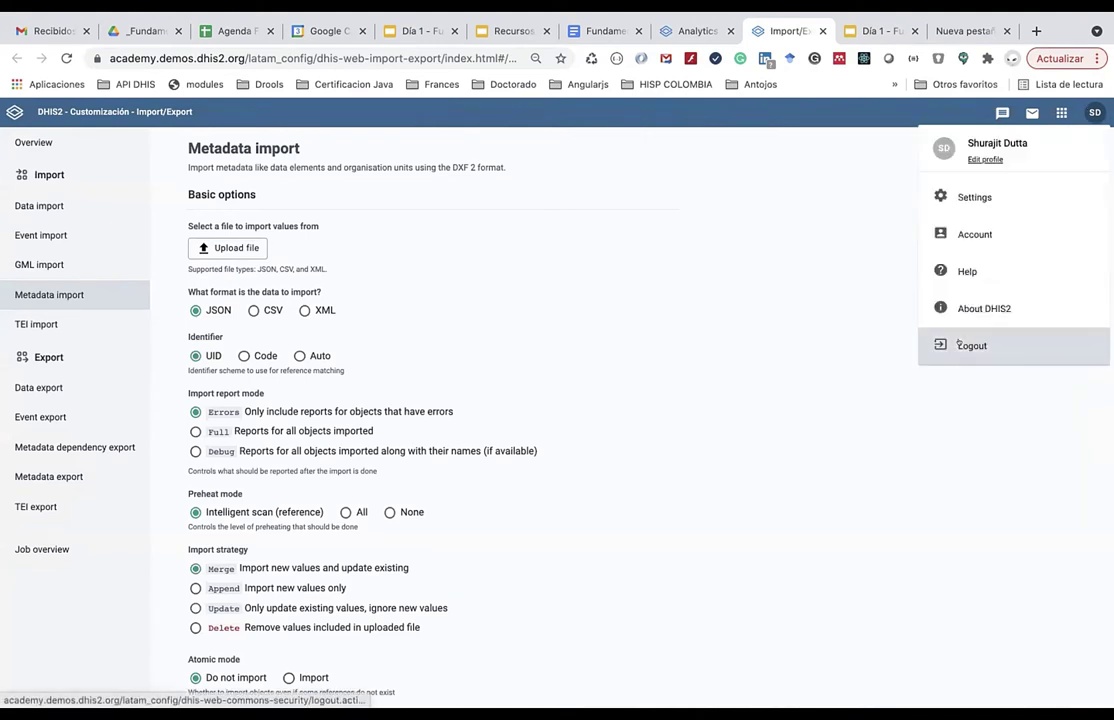
{"action": "left_click", "coordinate": [960, 344]}
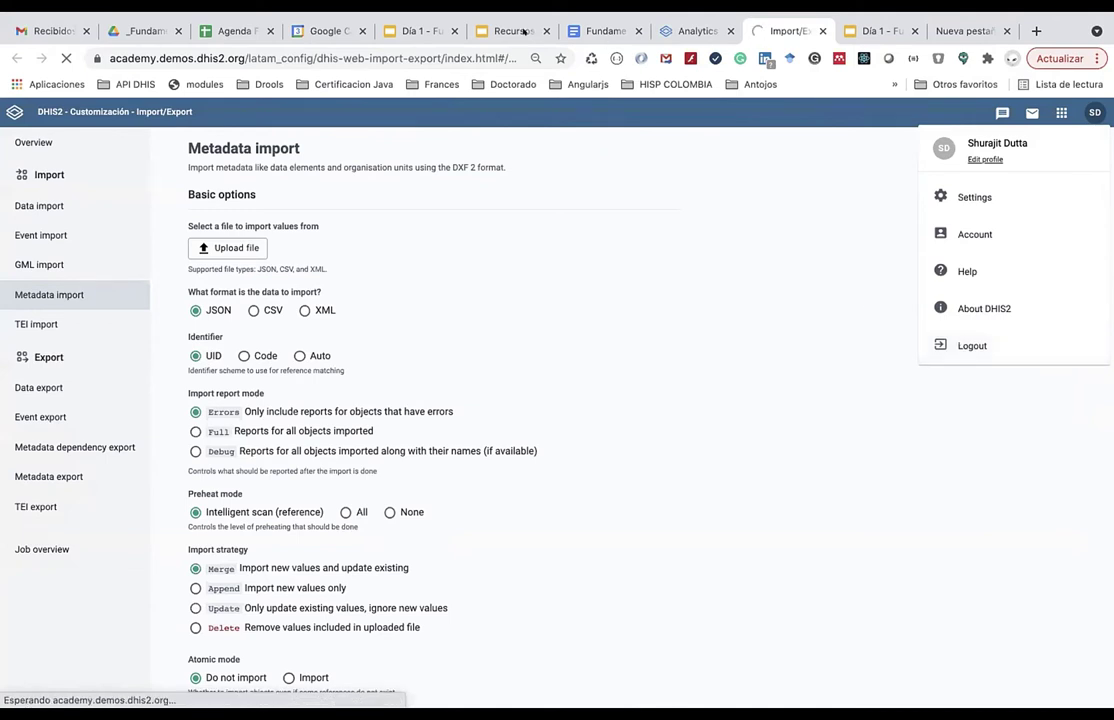
{"action": "left_click", "coordinate": [485, 57]}
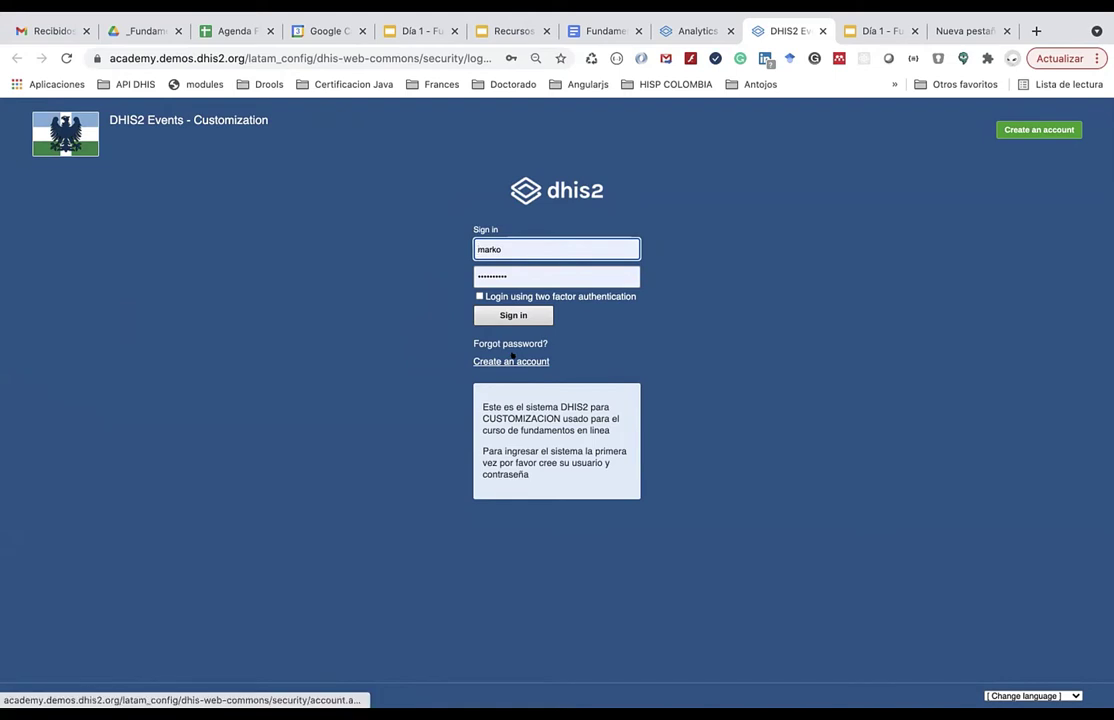
Step: Open the 'Create an account' registration form from the customization server's sign-in page
{"action": "left_click", "coordinate": [511, 358]}
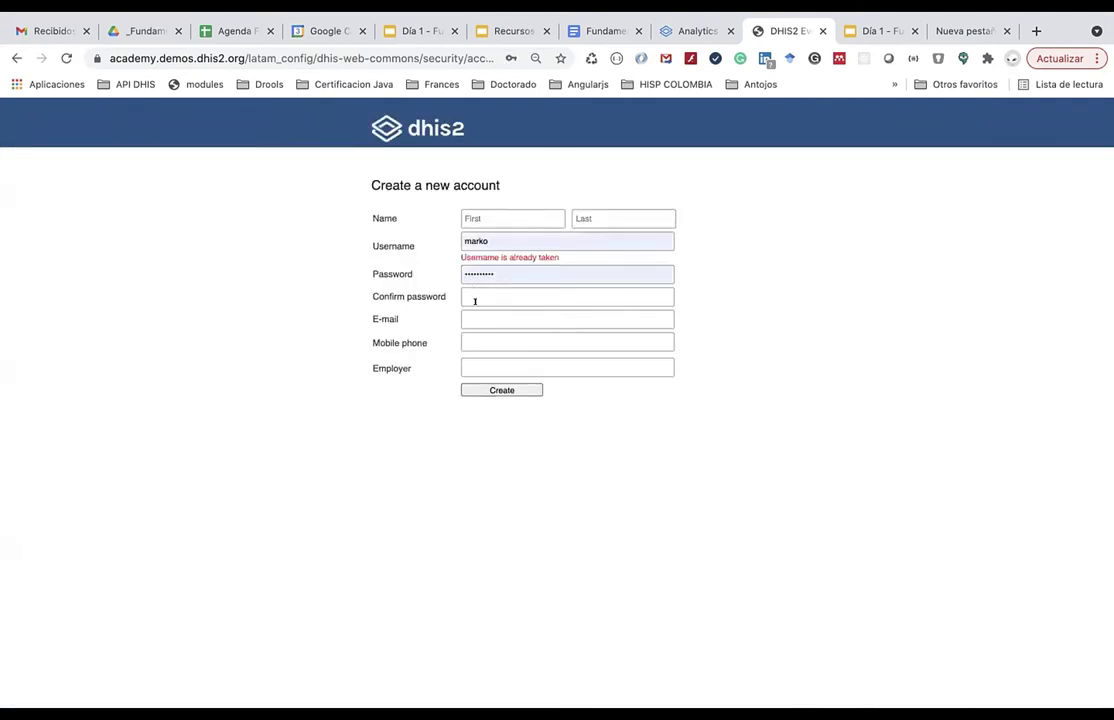
Step: Replace the pre-filled, already-taken username with a new one
{"action": "left_click", "coordinate": [487, 236]}
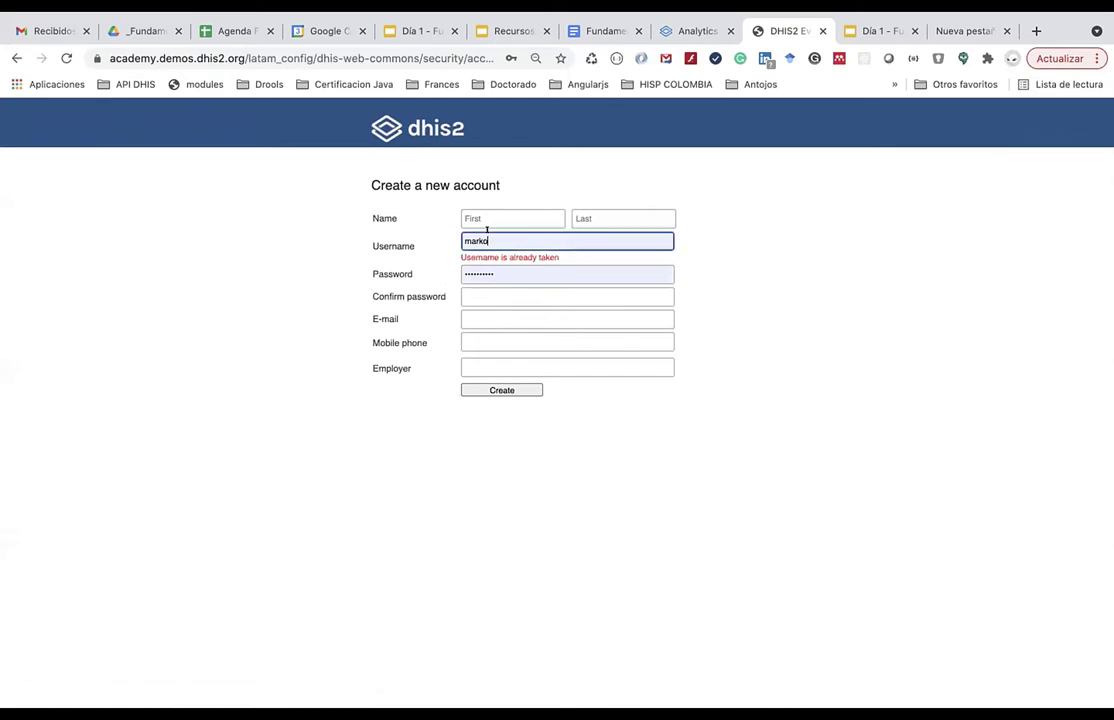
{"action": "left_click", "coordinate": [423, 248]}
{"action": "left_click", "coordinate": [485, 240]}
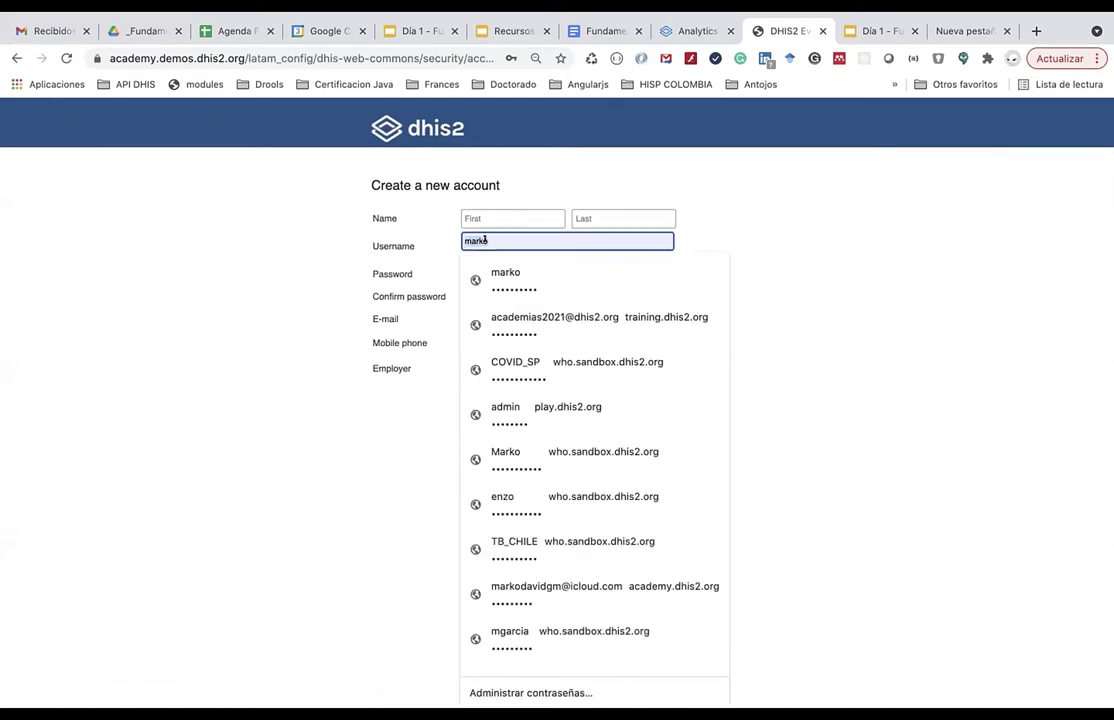
{"action": "type", "text": "m"}
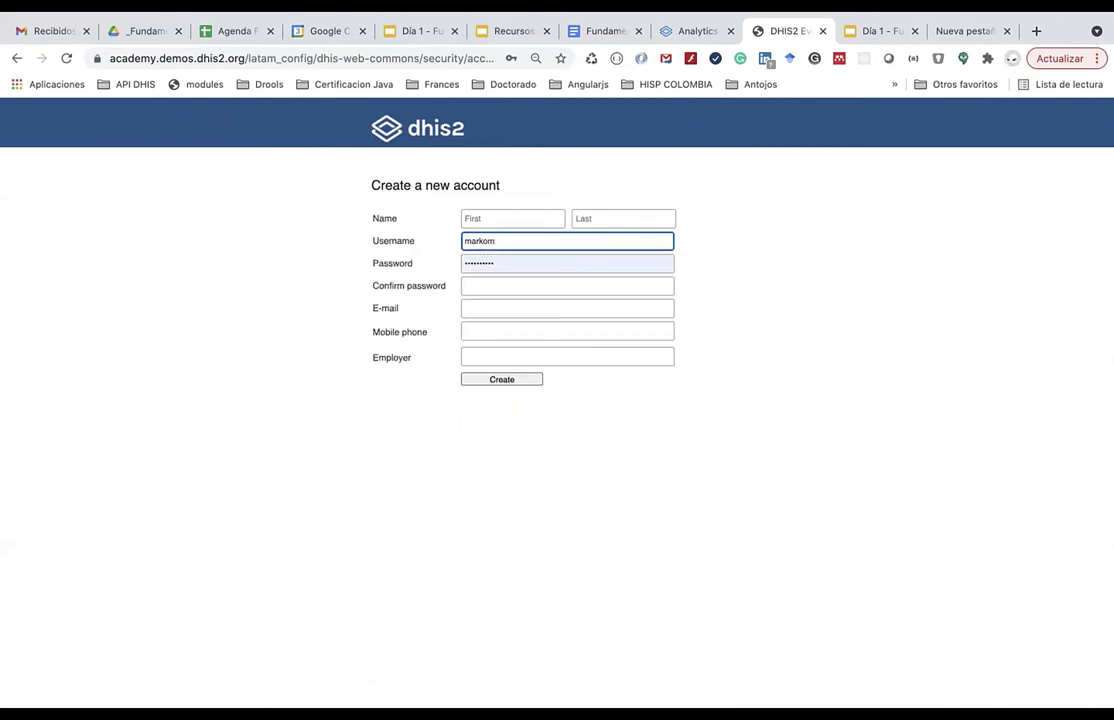
{"action": "key", "text": "BackSpace"}
{"action": "key", "text": "BackSpace"}
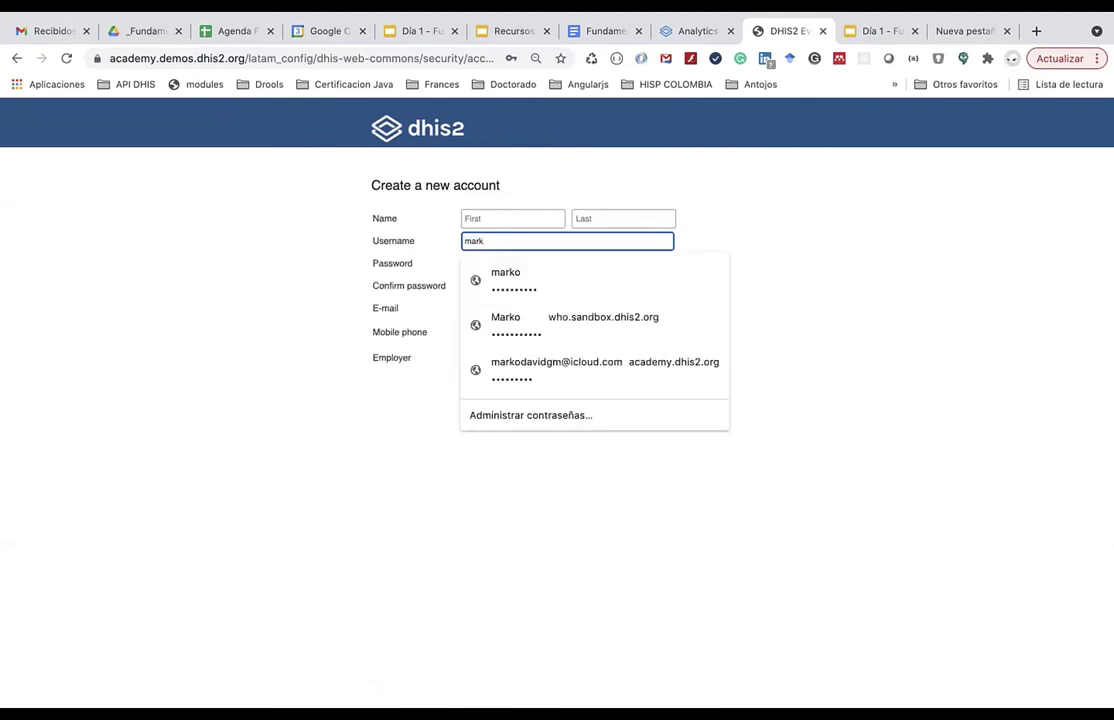
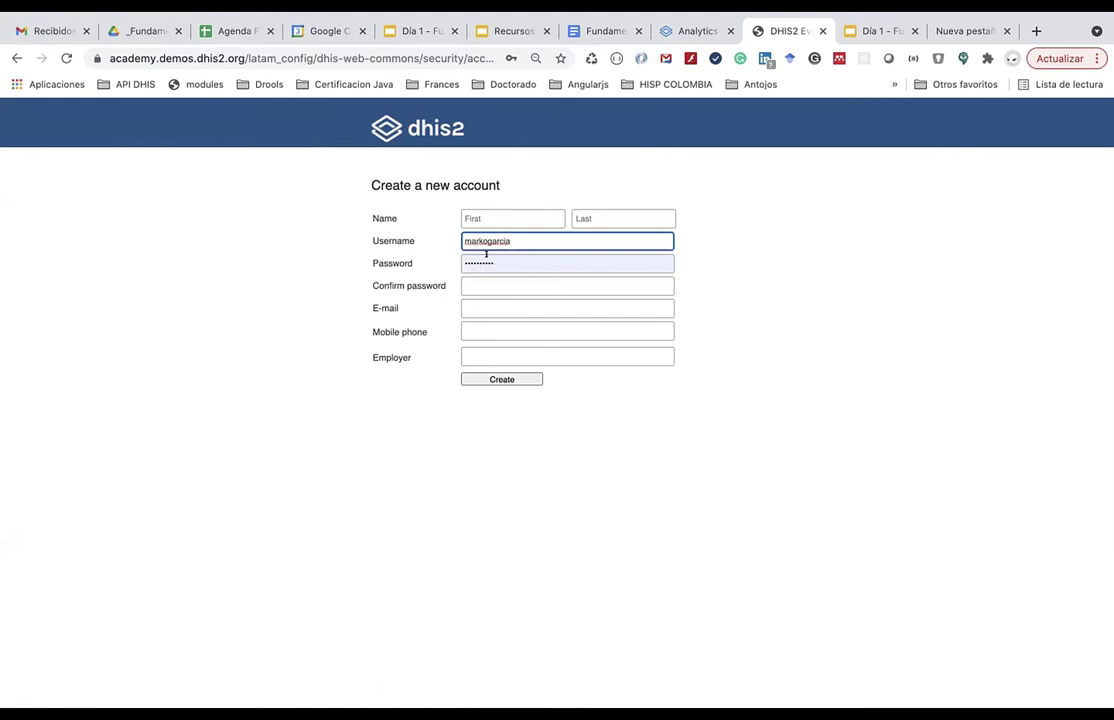
Step: Enter the account password and retype it in the confirmation field
{"action": "key", "text": "Tab"}
{"action": "type", "text": "••••••••"}
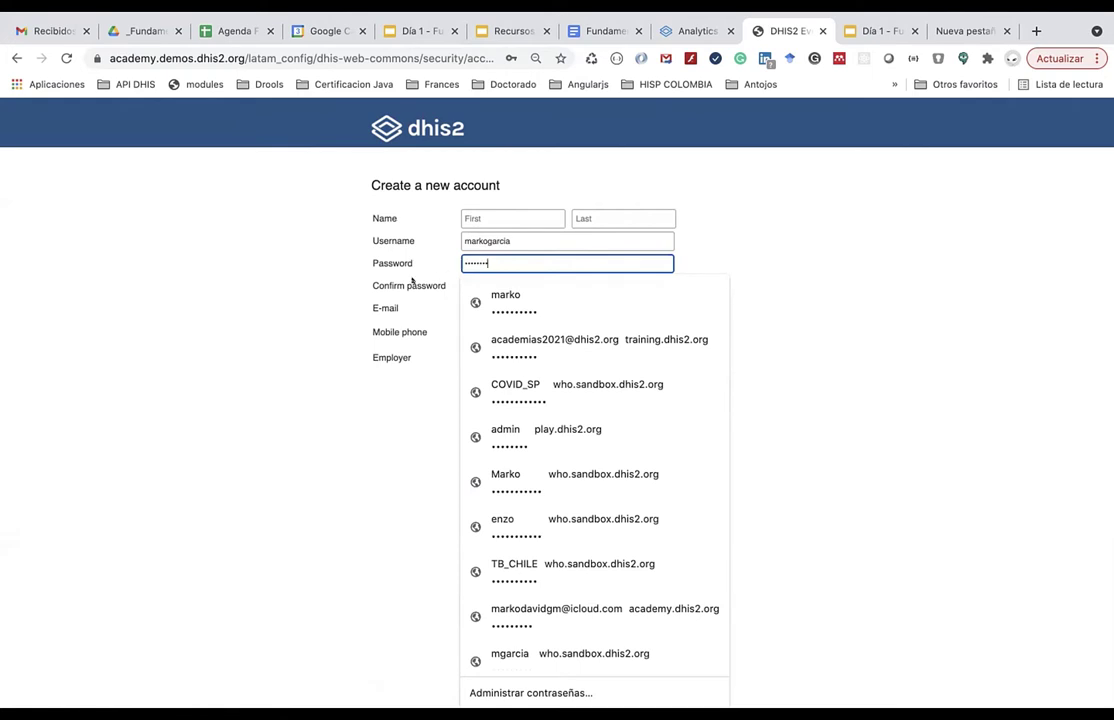
{"action": "left_click", "coordinate": [462, 281]}
{"action": "double_click", "coordinate": [482, 262]}
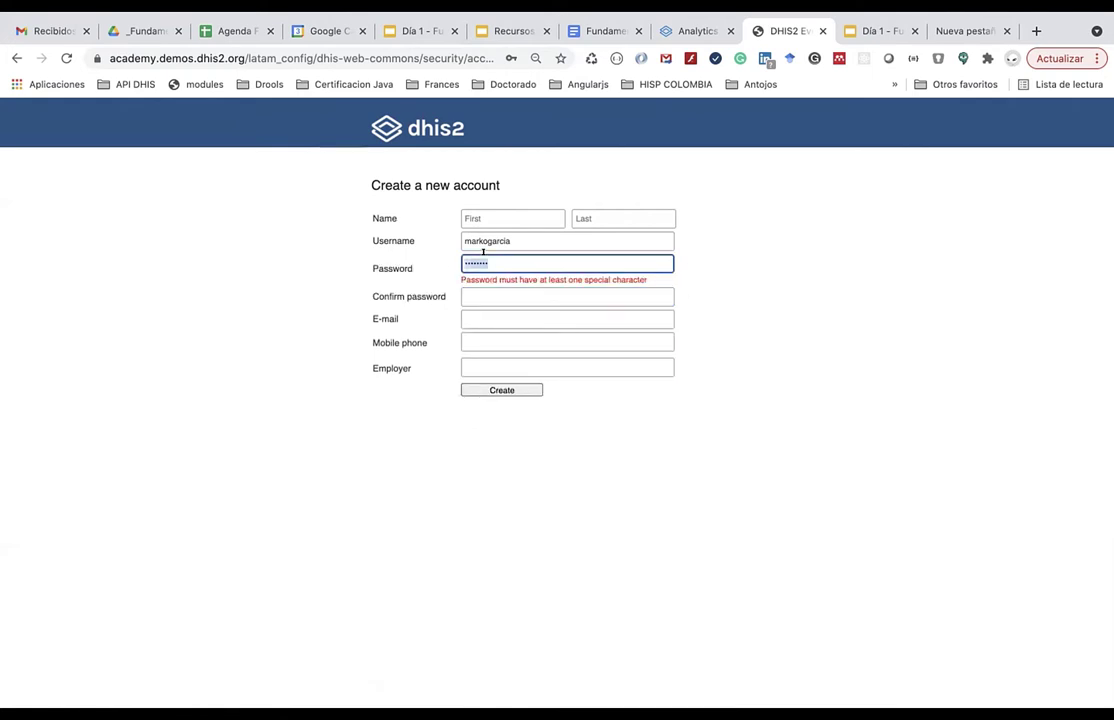
{"action": "type", "text": "•••••••••"}
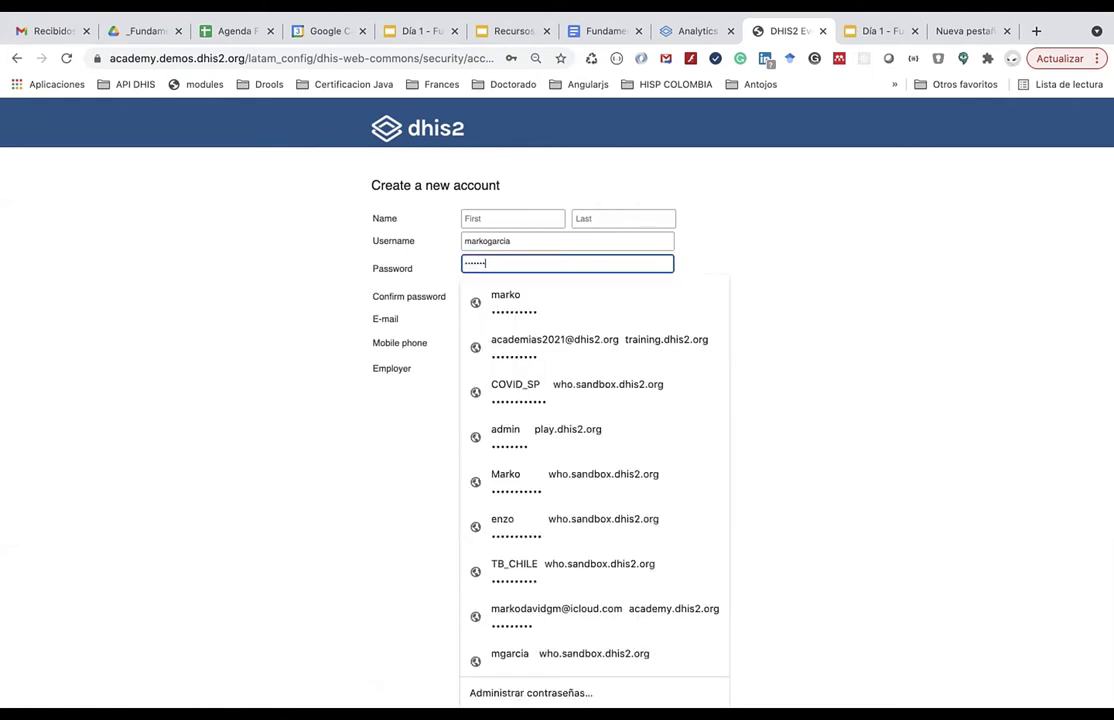
{"action": "left_click", "coordinate": [470, 281]}
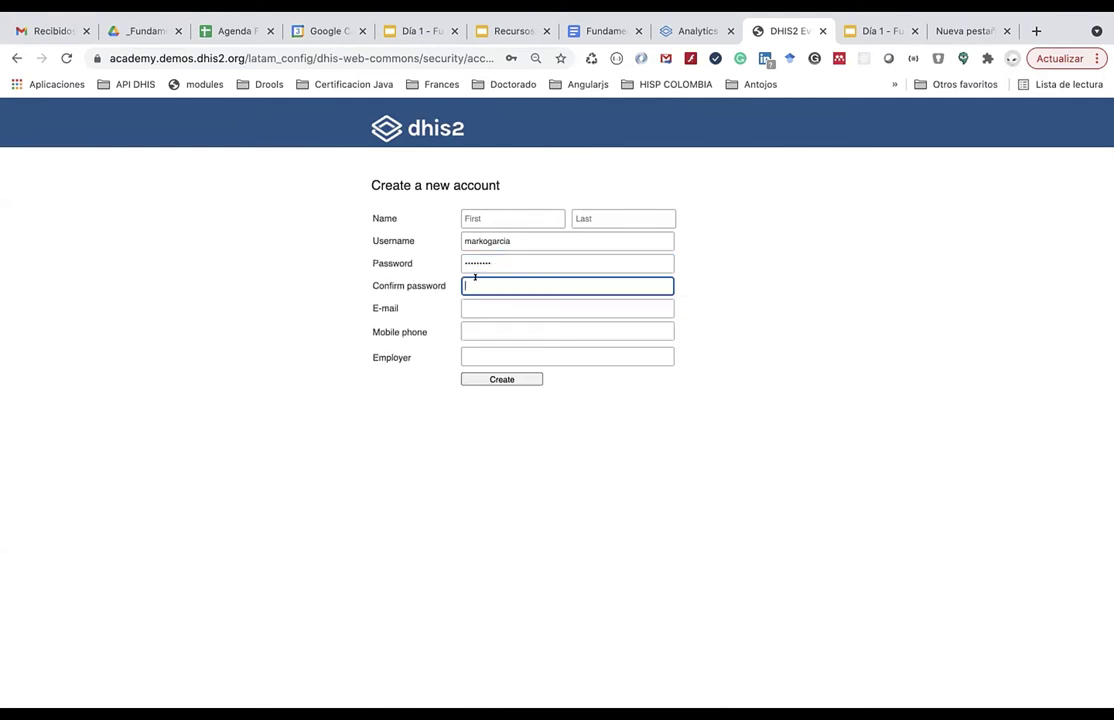
{"action": "type", "text": "•••••••••"}
Step: Fill in the e-mail address, mobile phone number and employer 'Hisp Colombia', then try submitting
{"action": "left_click", "coordinate": [463, 307]}
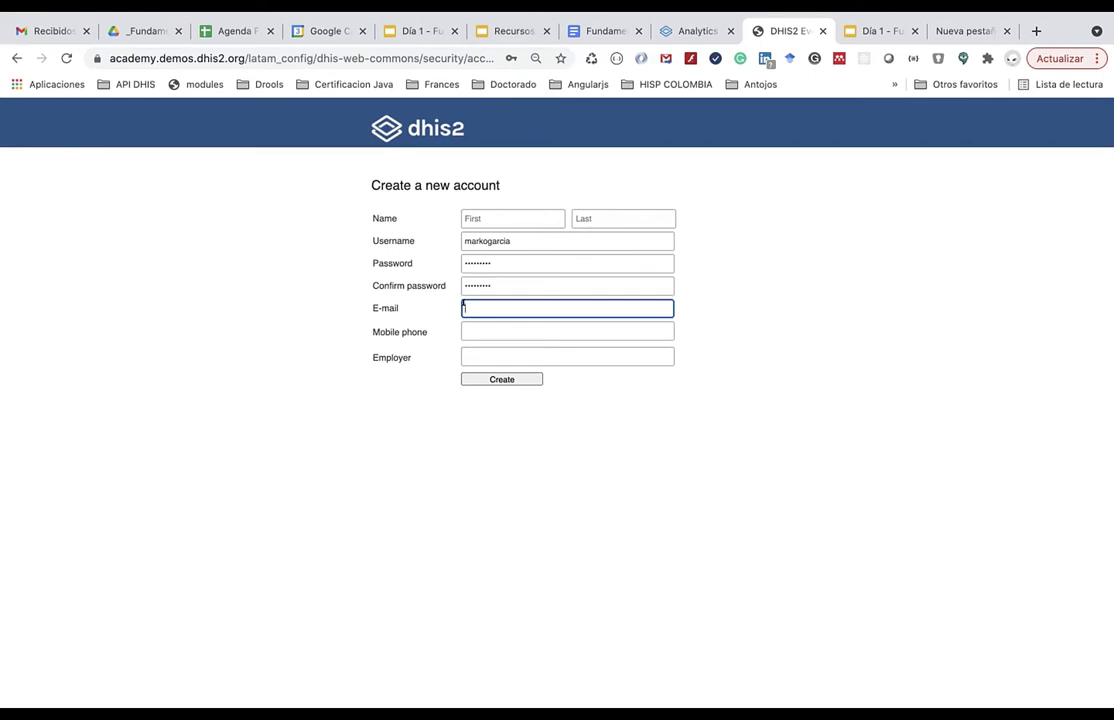
{"action": "left_click", "coordinate": [484, 328]}
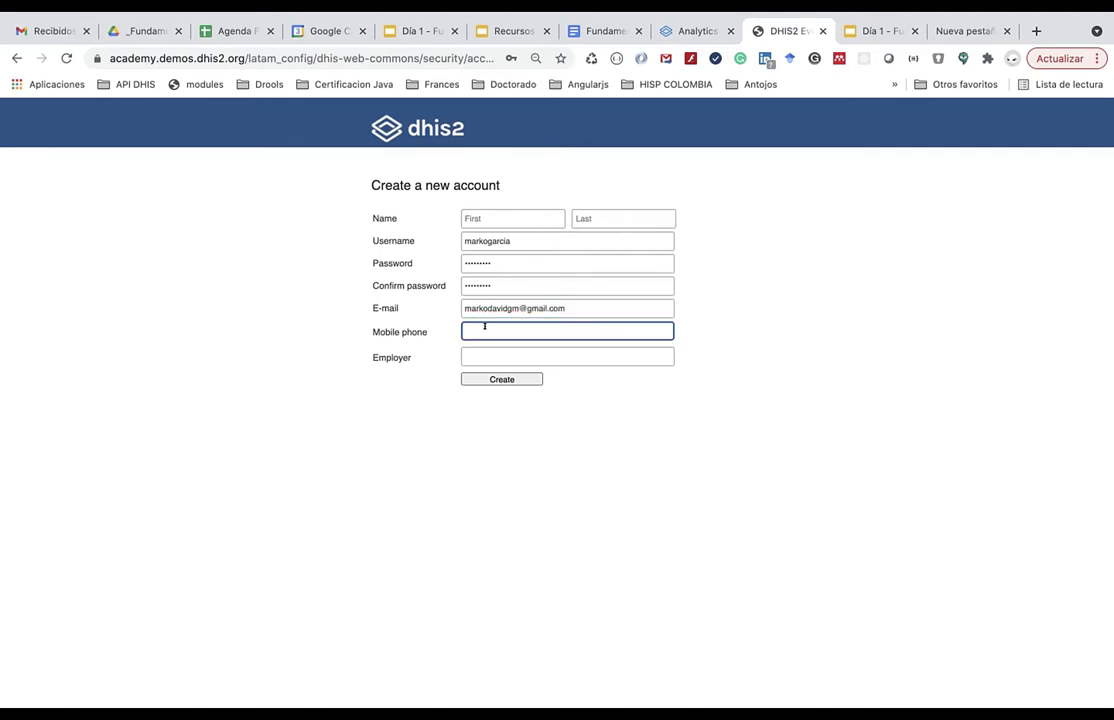
{"action": "type", "text": "242342"}
{"action": "key", "text": "Tab"}
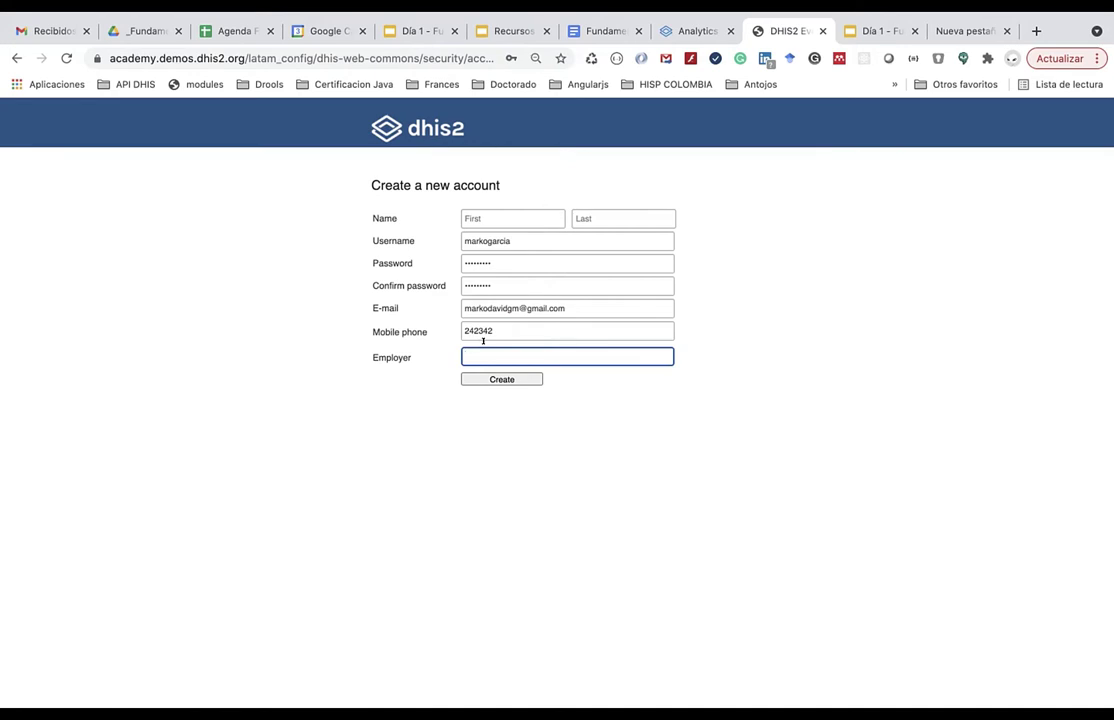
{"action": "type", "text": "Hisp Colombia"}
{"action": "left_click", "coordinate": [500, 378]}
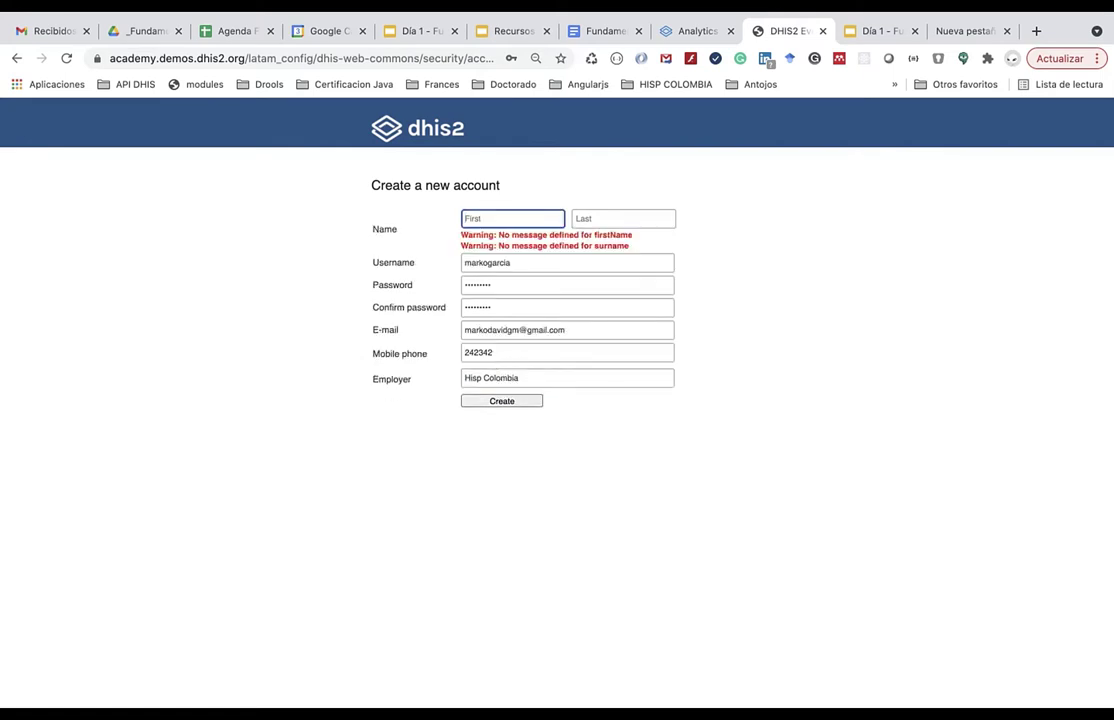
Step: Enter the user's first and last name, correcting typos, and submit the completed form
{"action": "key", "text": "Tab"}
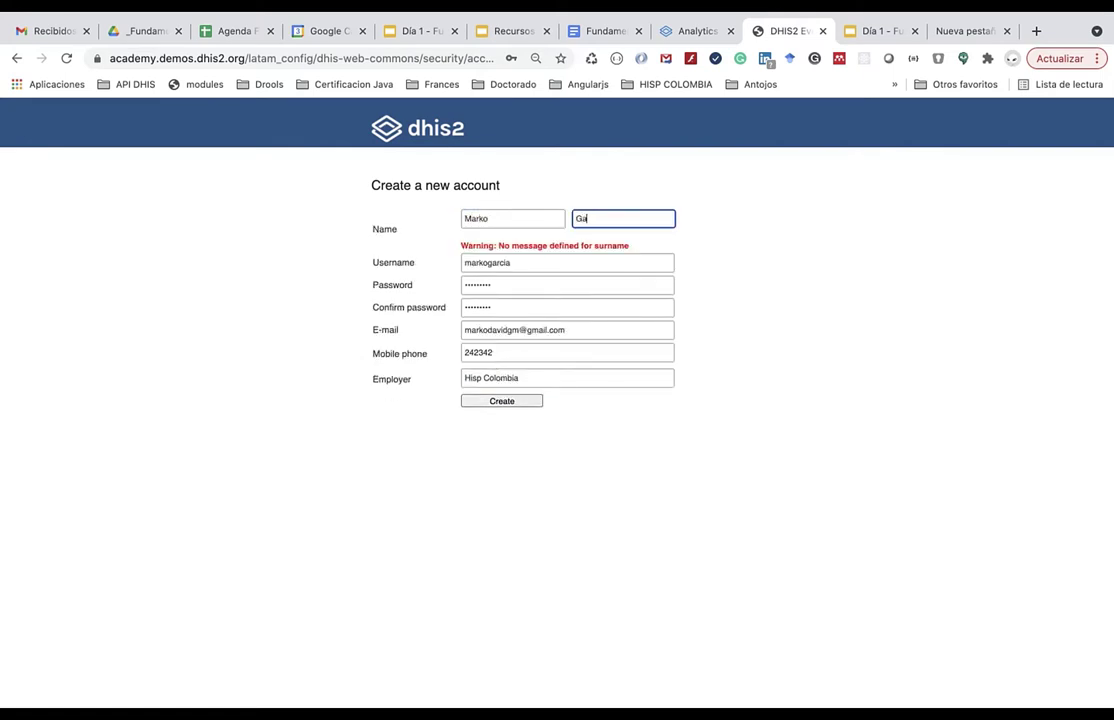
{"action": "left_click", "coordinate": [497, 218]}
{"action": "type", "text": "DA"}
{"action": "key", "text": "BackSpace"}
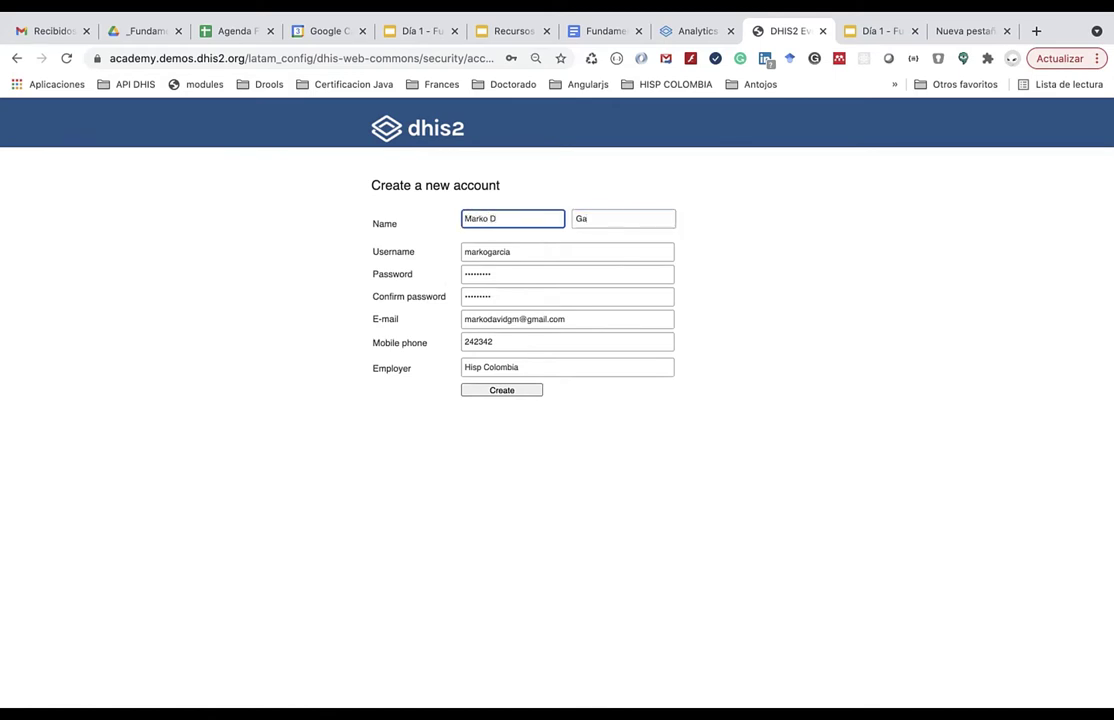
{"action": "type", "text": "avid"}
{"action": "left_click", "coordinate": [610, 218]}
{"action": "type", "text": "rd"}
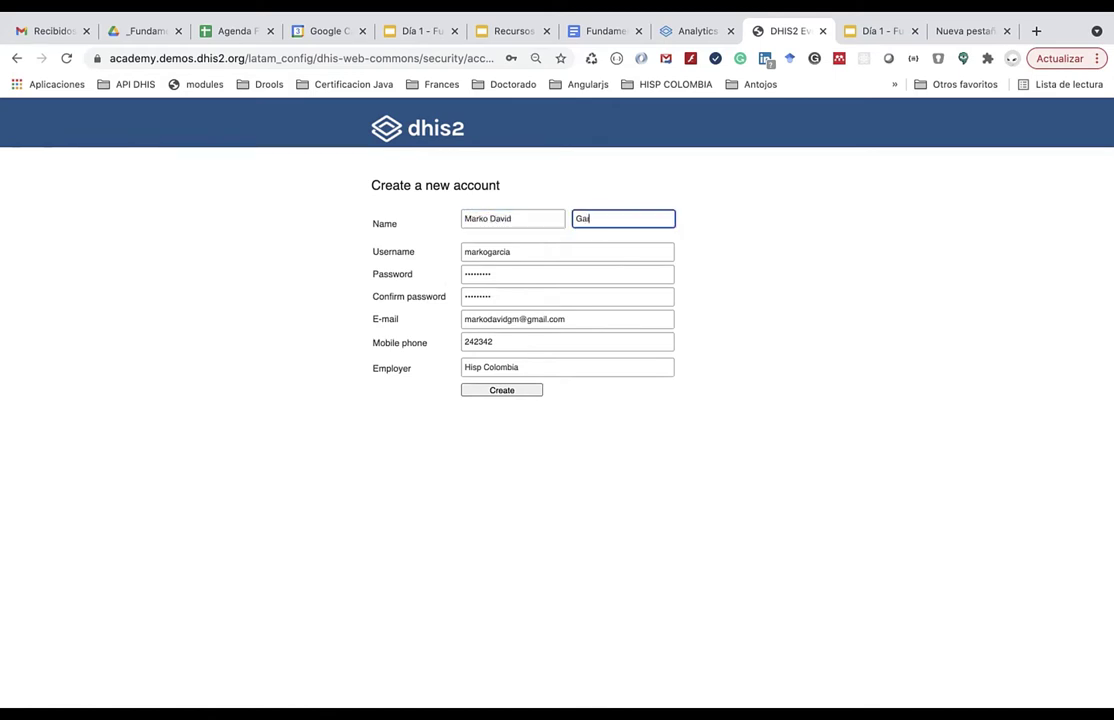
{"action": "type", "text": "ia"}
{"action": "left_click", "coordinate": [499, 391]}
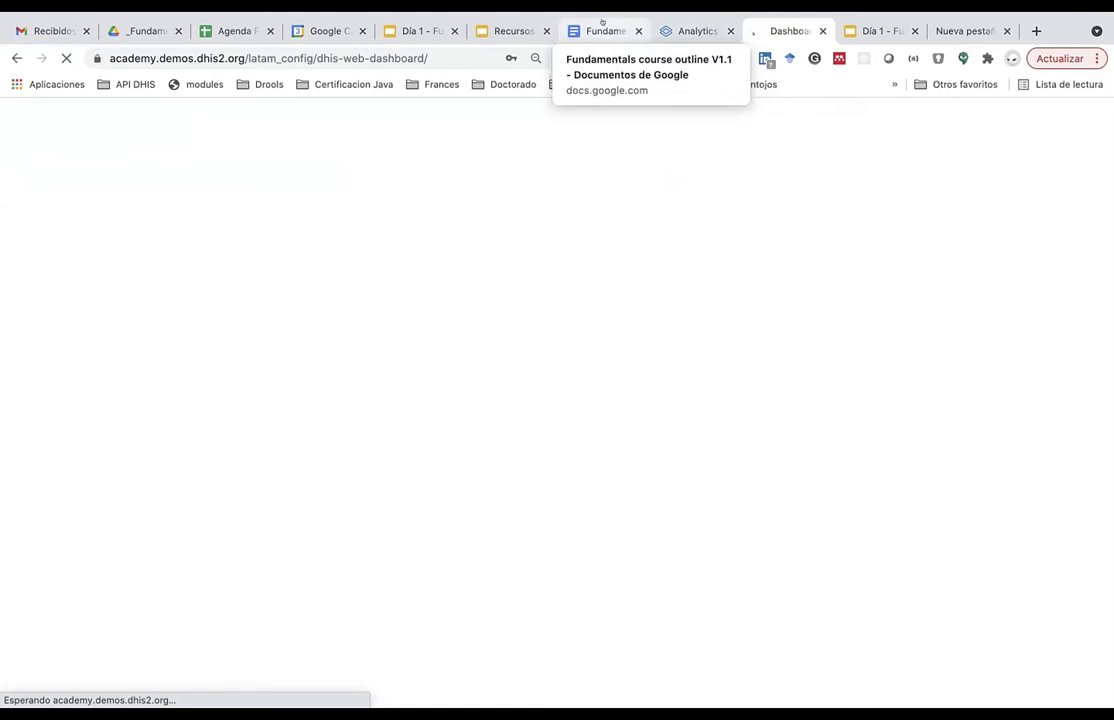
Step: Check Slack, then return to Chrome and select the latam_config dashboard URL
{"action": "key", "text": "super+Tab"}
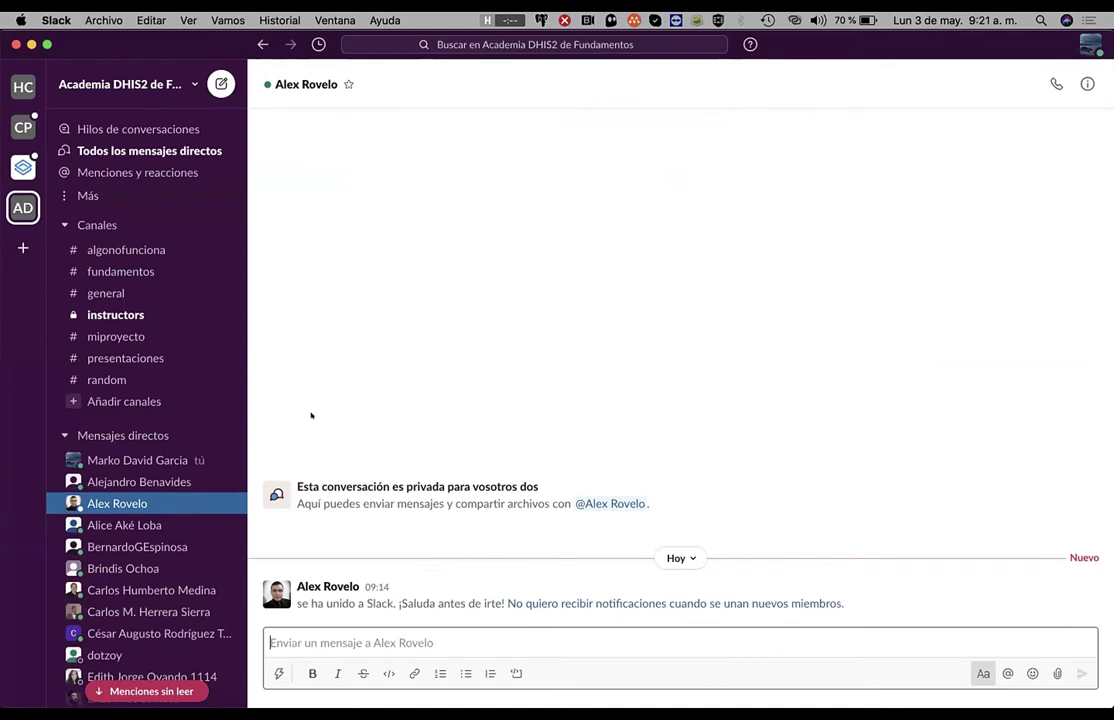
{"action": "key", "text": "super+Tab"}
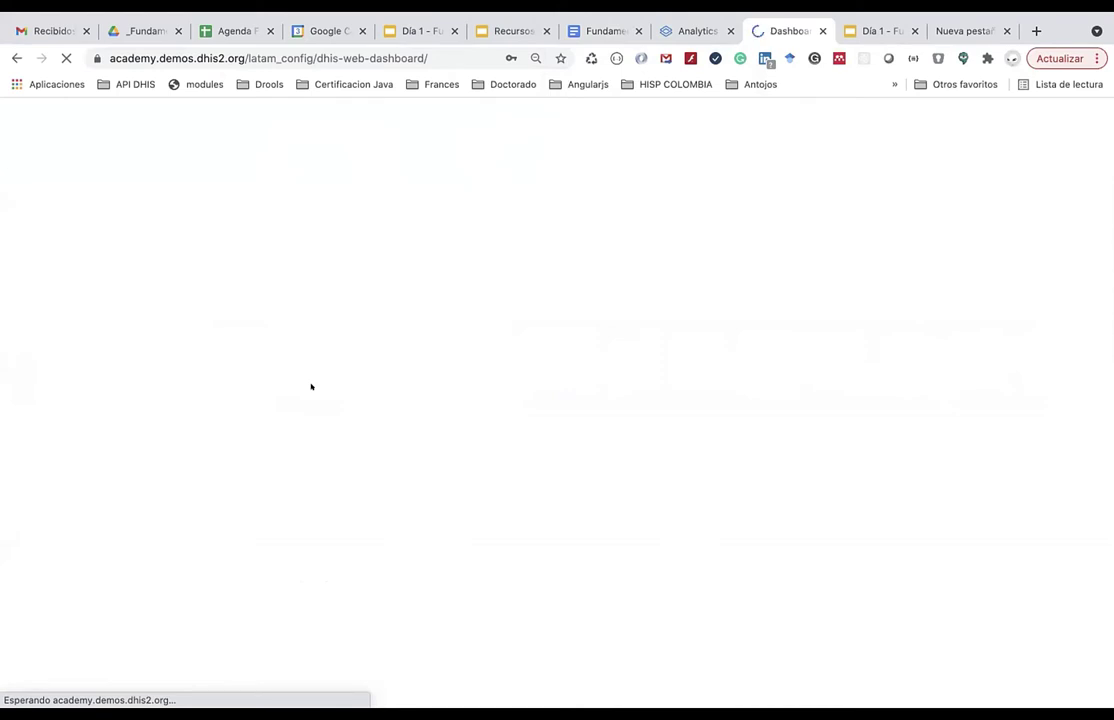
{"action": "left_click", "coordinate": [439, 57]}
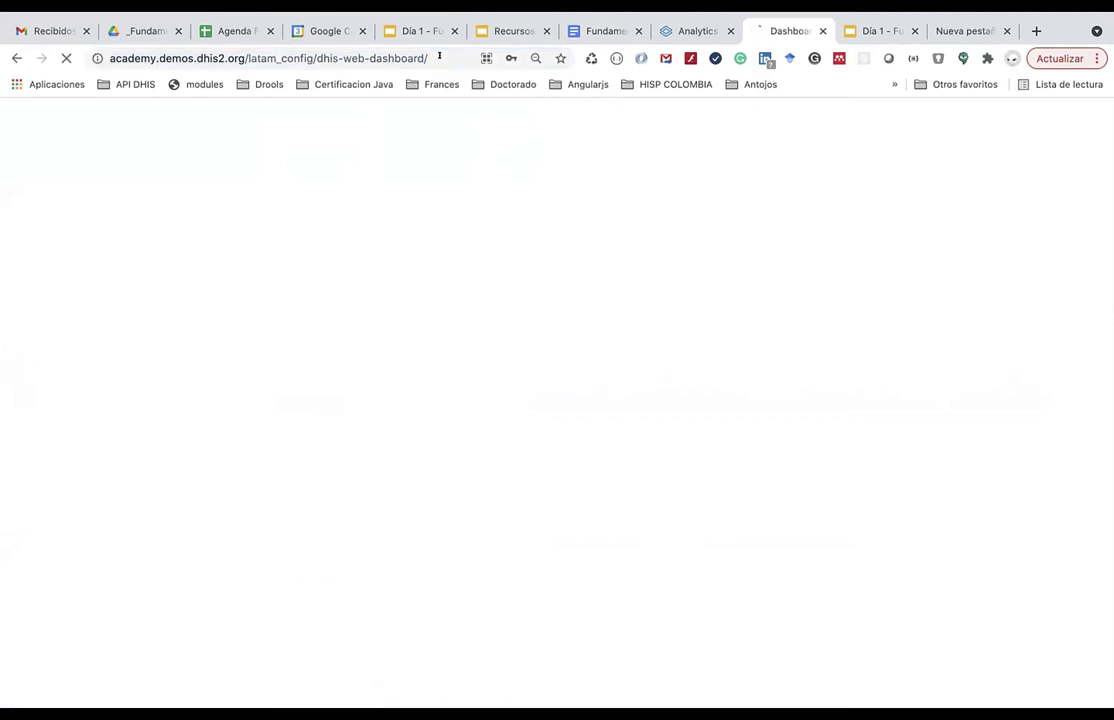
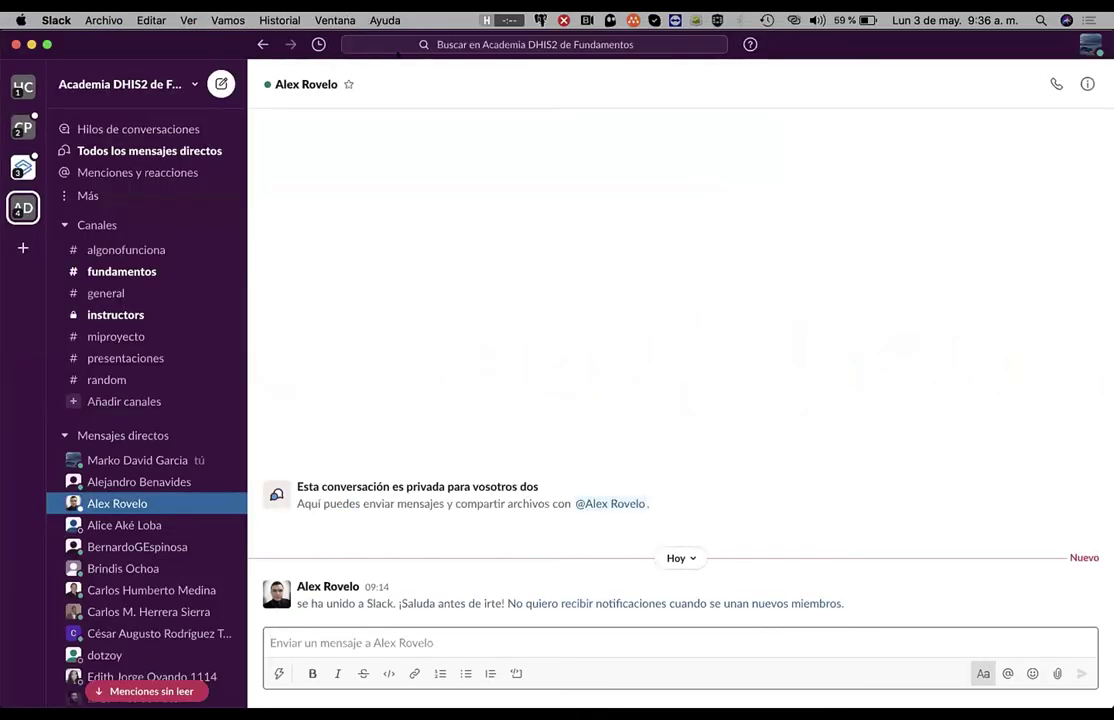
Step: Glance at the Día 1 - Fundamentos DHIS2 slides and Zoom, then return to the HIV CS dashboard in Chrome
{"action": "key", "text": "super+Tab"}
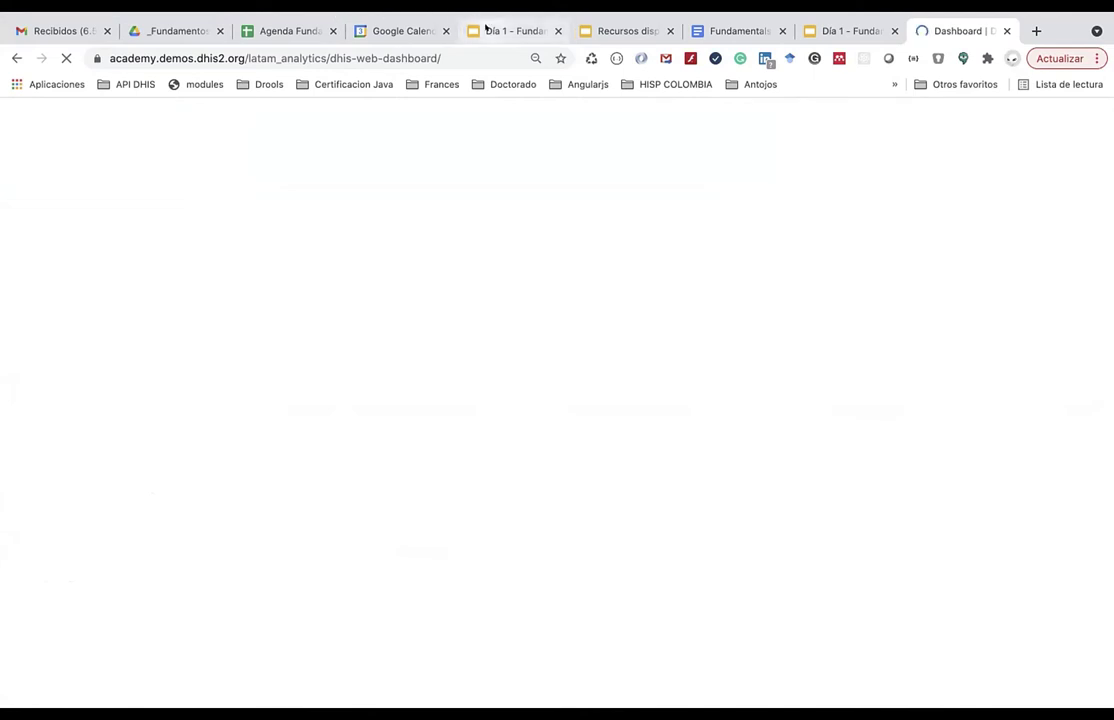
{"action": "left_click", "coordinate": [487, 30]}
{"action": "key", "text": "super+Tab"}
{"action": "key", "text": "super+Tab"}
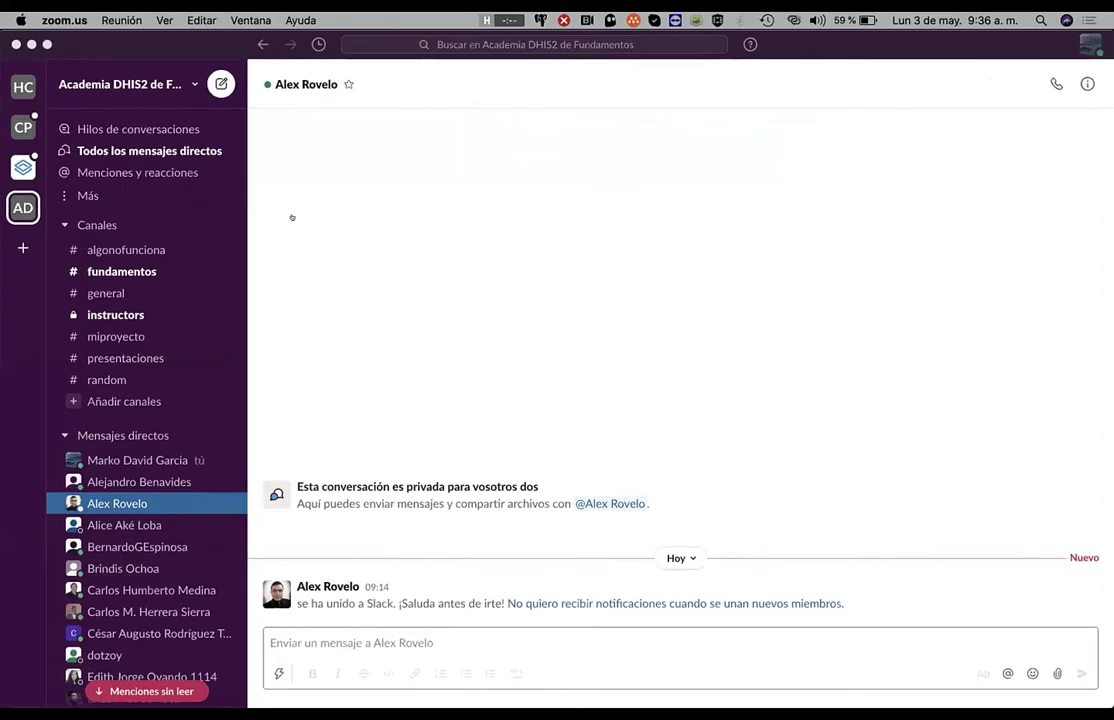
{"action": "key", "text": "super+Tab"}
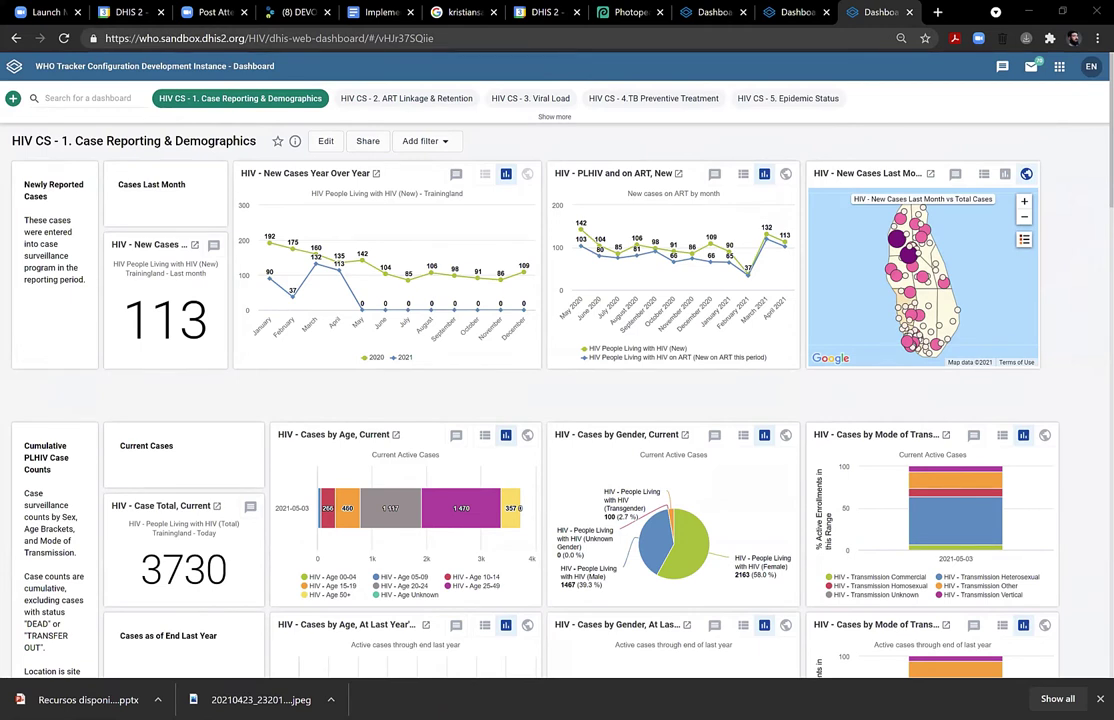
{"action": "scroll", "coordinate": [557, 400], "scroll_direction": "down", "scroll_amount": 1}
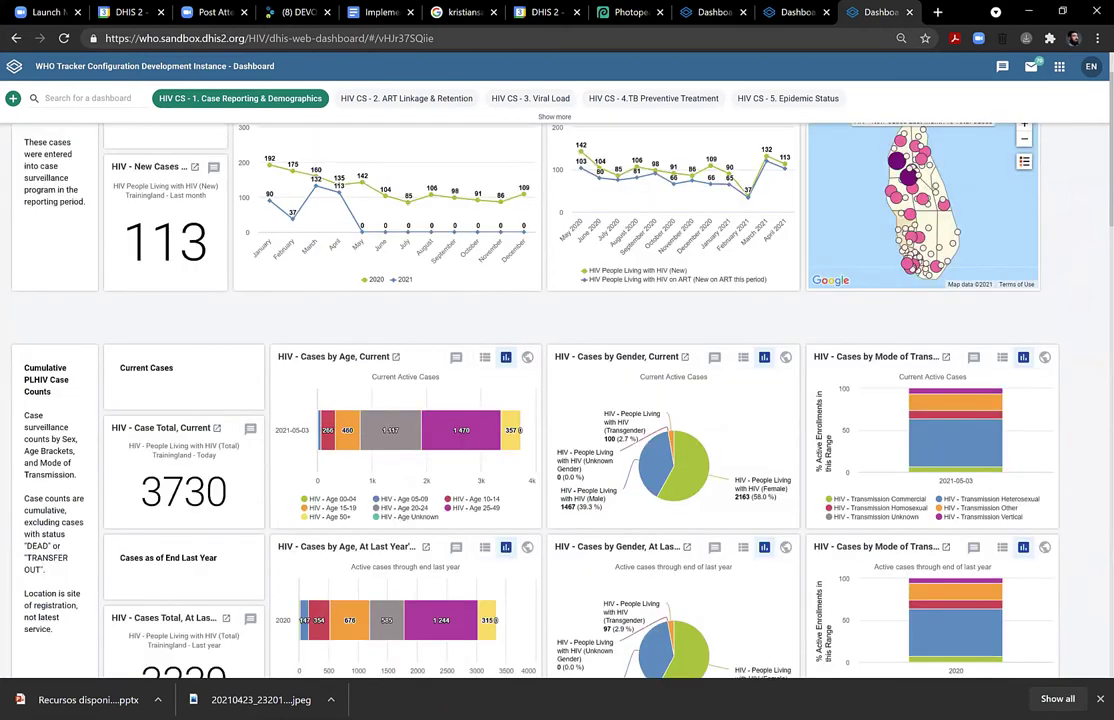
{"action": "scroll", "coordinate": [557, 400], "scroll_direction": "down", "scroll_amount": 5}
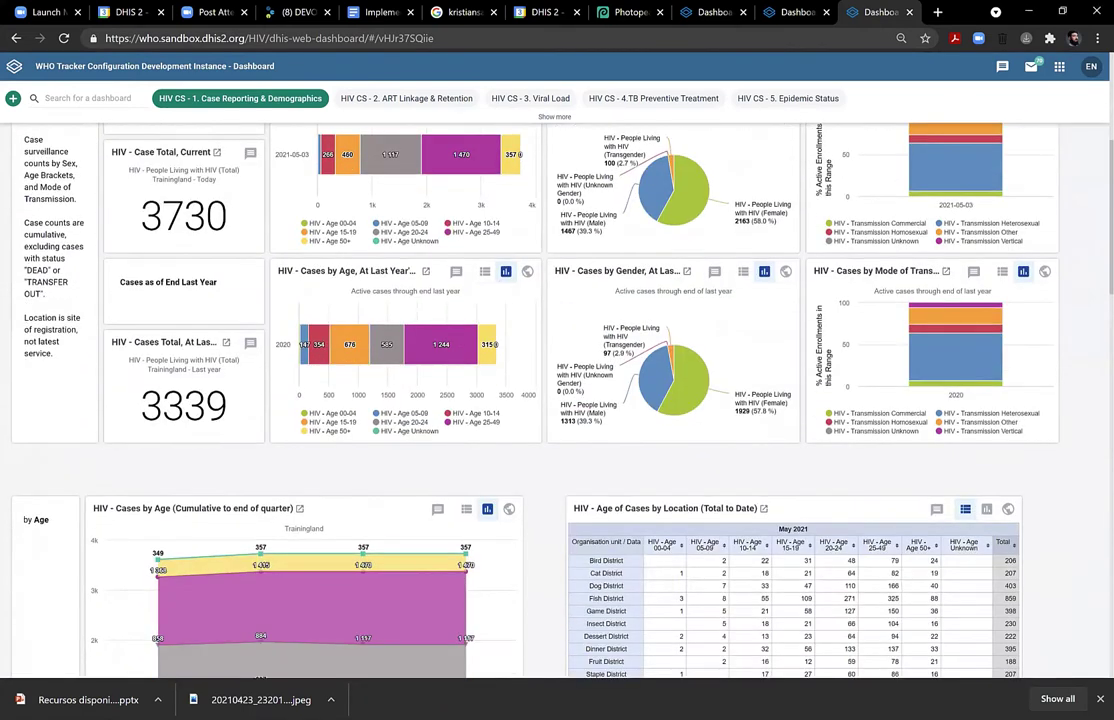
{"action": "scroll", "coordinate": [557, 400], "scroll_direction": "down", "scroll_amount": 3}
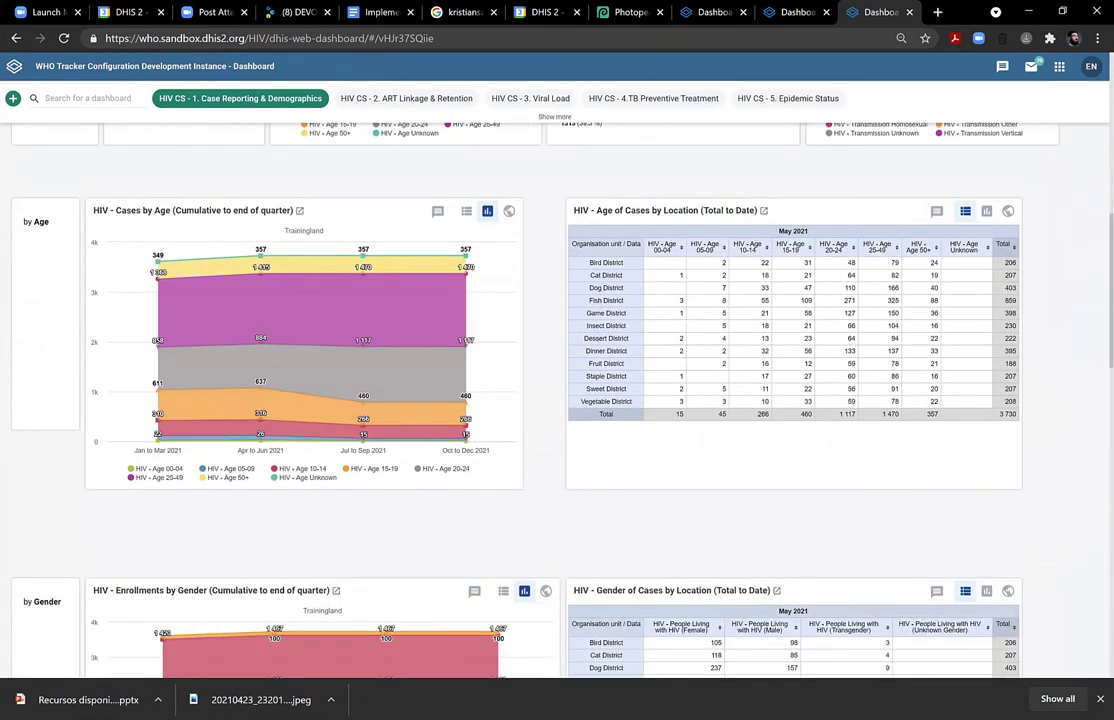
{"action": "scroll", "coordinate": [557, 400], "scroll_direction": "up", "scroll_amount": 9}
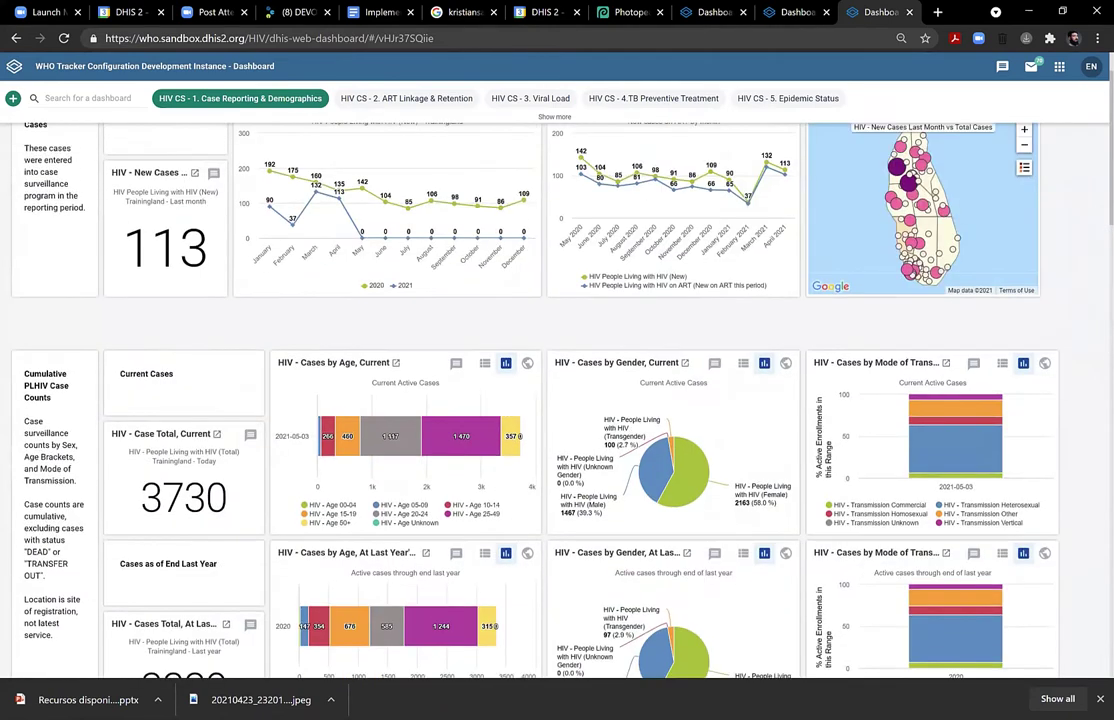
{"action": "scroll", "coordinate": [1087, 256], "scroll_direction": "up", "scroll_amount": 1}
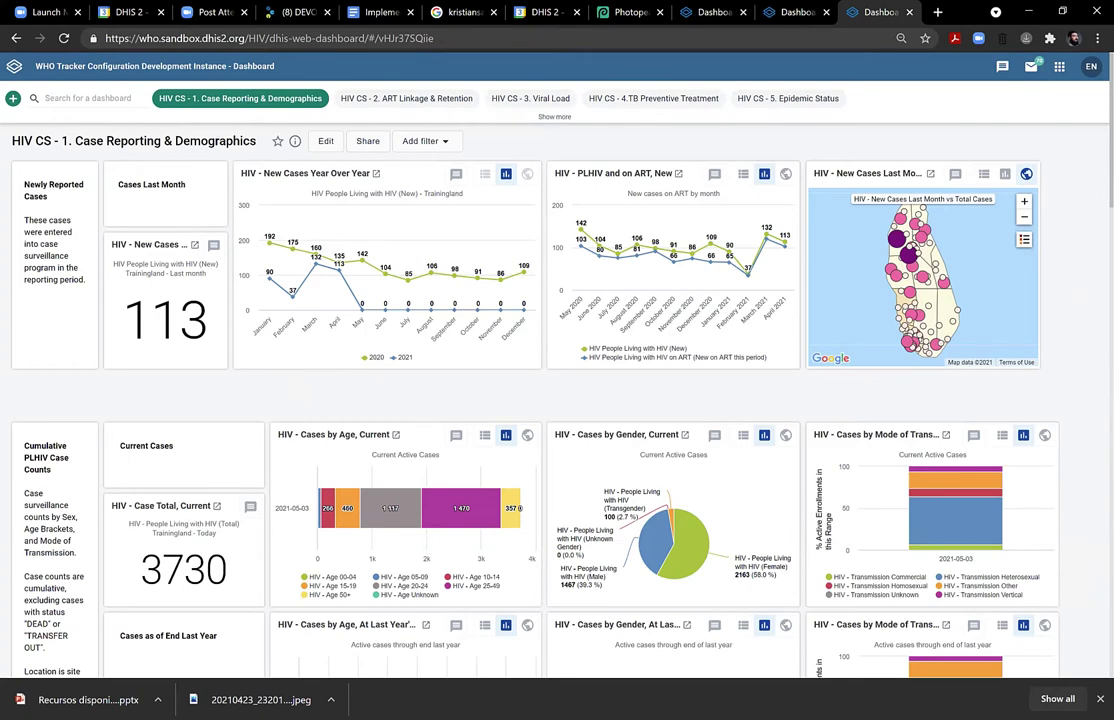
{"action": "scroll", "coordinate": [557, 400], "scroll_direction": "down", "scroll_amount": 1}
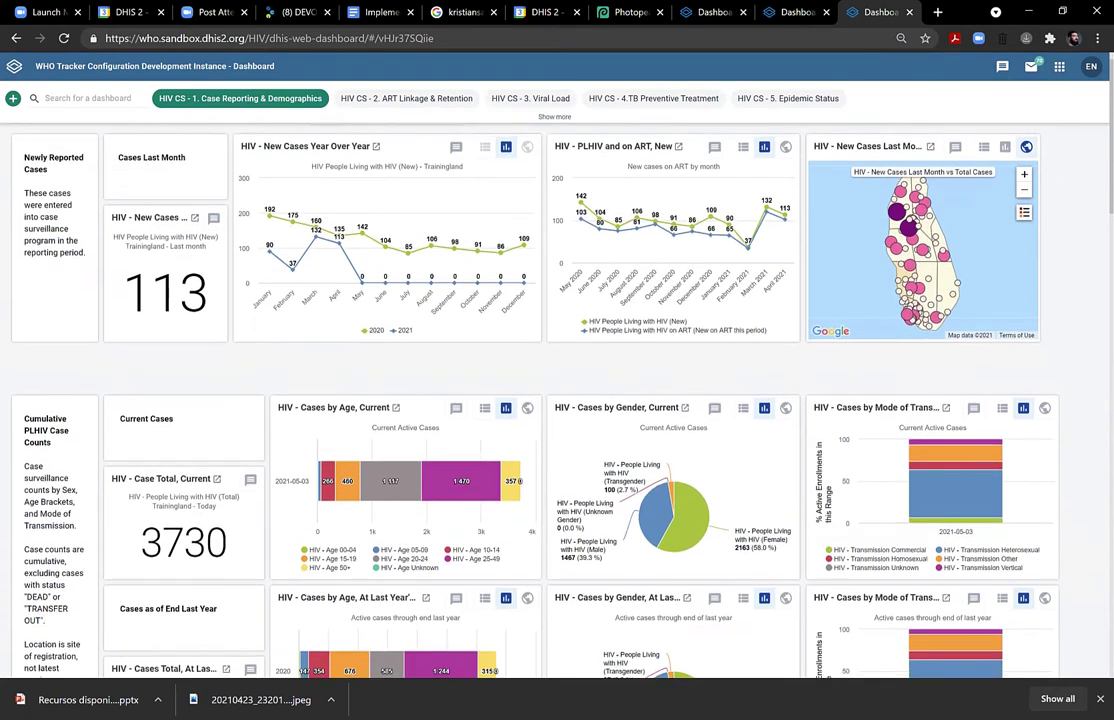
{"action": "scroll", "coordinate": [557, 400], "scroll_direction": "down", "scroll_amount": 2}
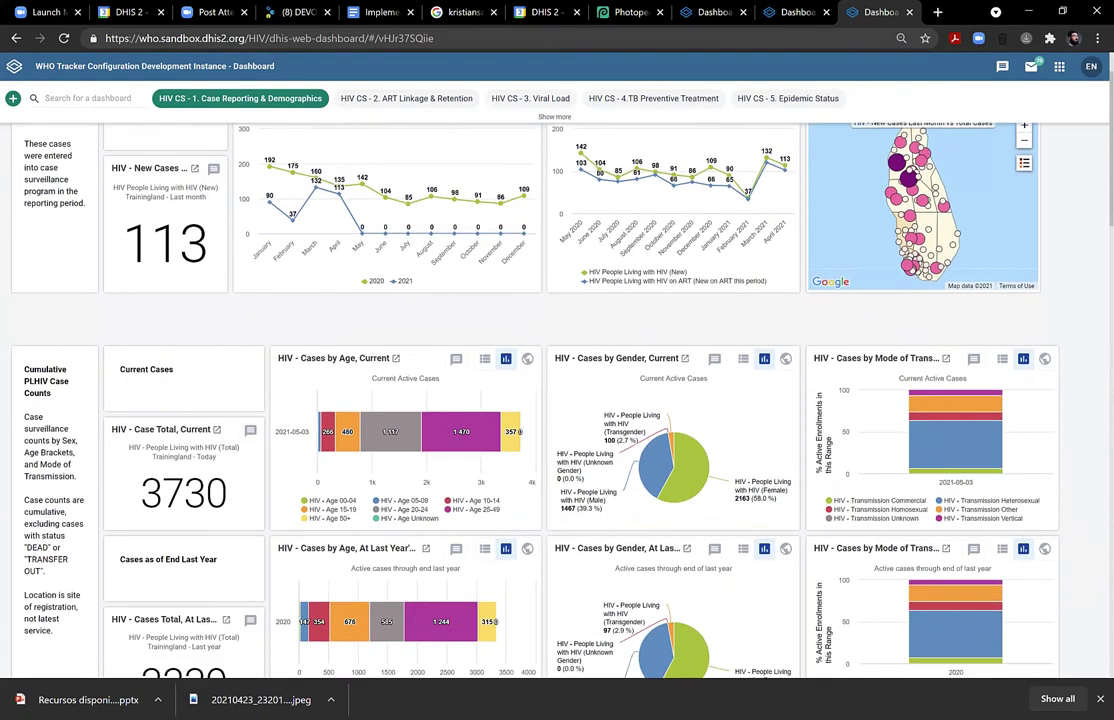
{"action": "scroll", "coordinate": [557, 400], "scroll_direction": "down", "scroll_amount": 5}
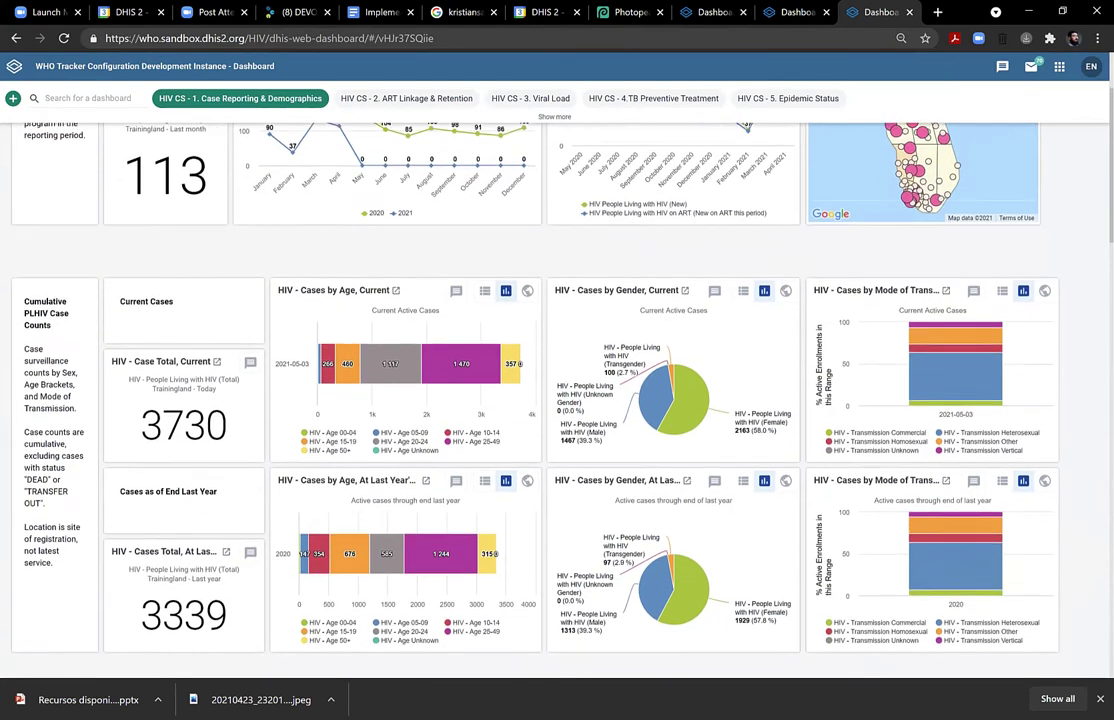
{"action": "scroll", "coordinate": [557, 400], "scroll_direction": "down", "scroll_amount": 10}
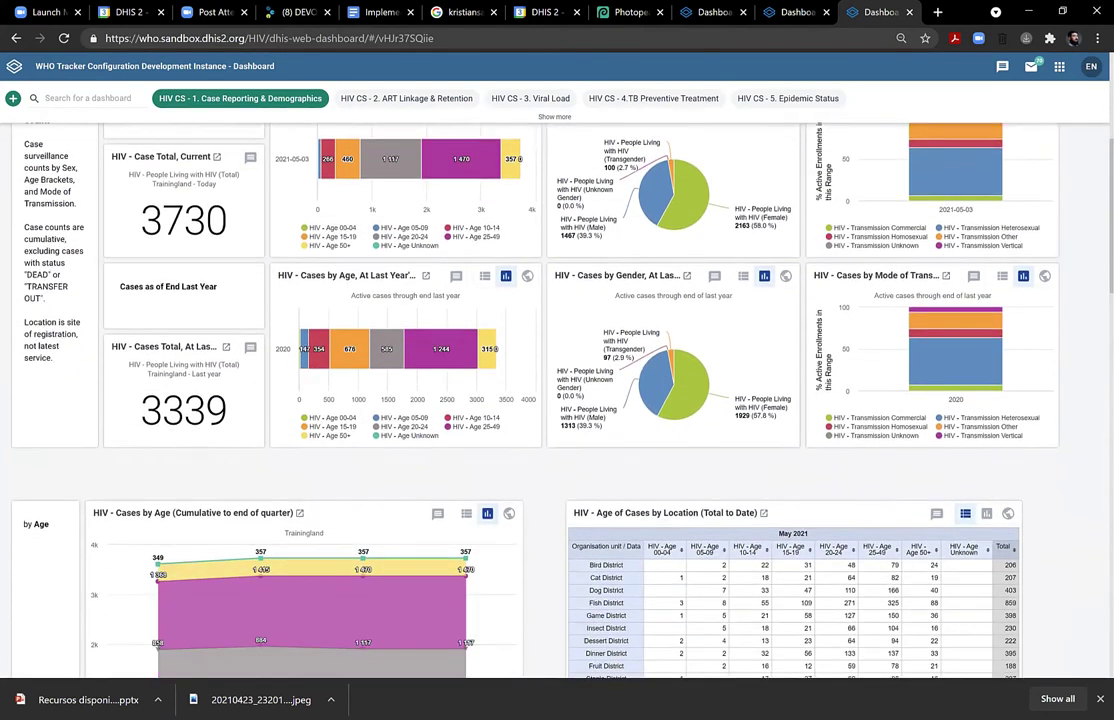
{"action": "scroll", "coordinate": [557, 400], "scroll_direction": "down", "scroll_amount": 4}
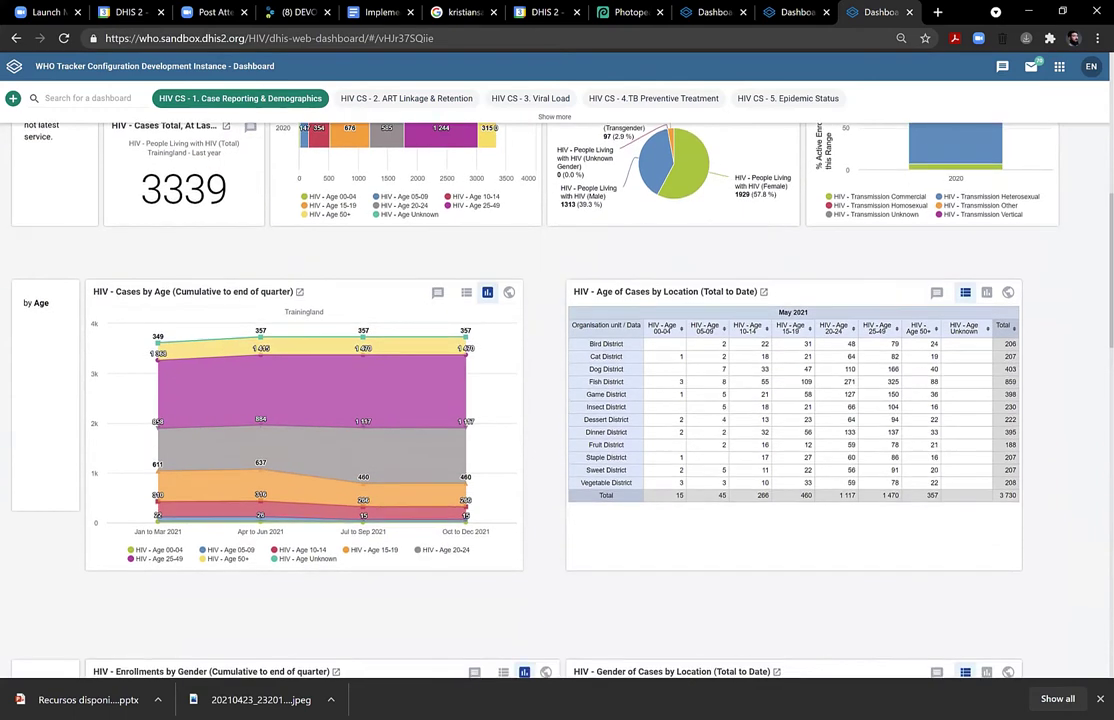
{"action": "scroll", "coordinate": [955, 323], "scroll_direction": "down", "scroll_amount": 1}
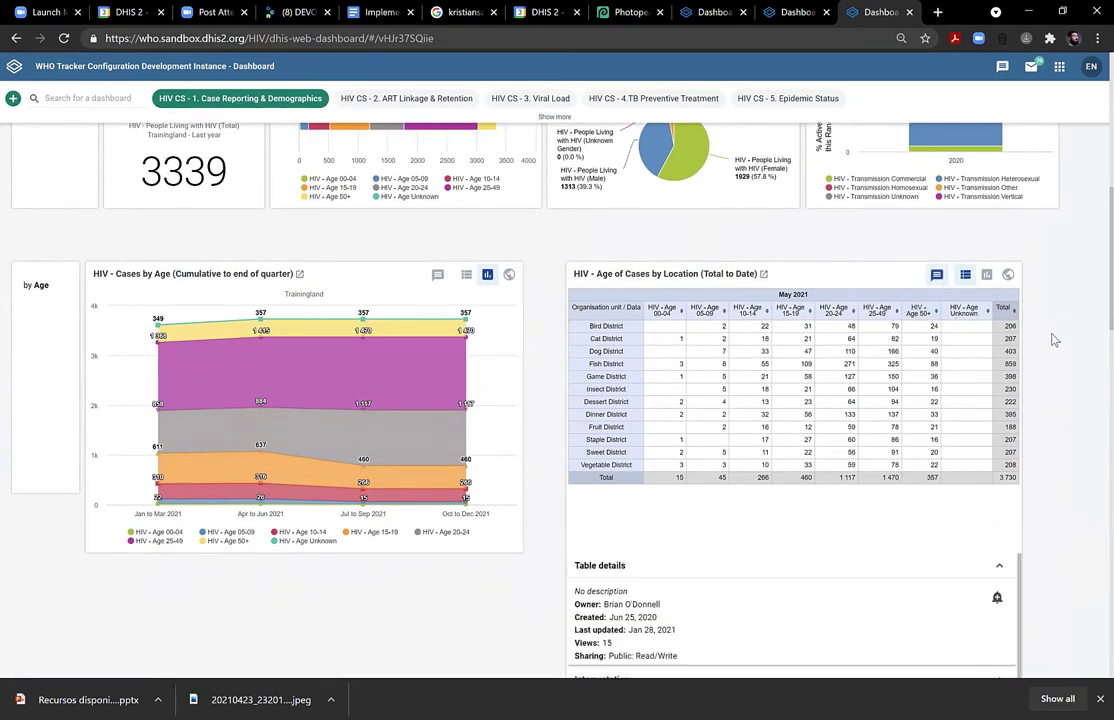
{"action": "left_click", "coordinate": [936, 274]}
{"action": "scroll", "coordinate": [1052, 338], "scroll_direction": "down", "scroll_amount": 13}
{"action": "scroll", "coordinate": [1052, 341], "scroll_direction": "up", "scroll_amount": 14}
{"action": "left_click", "coordinate": [936, 274]}
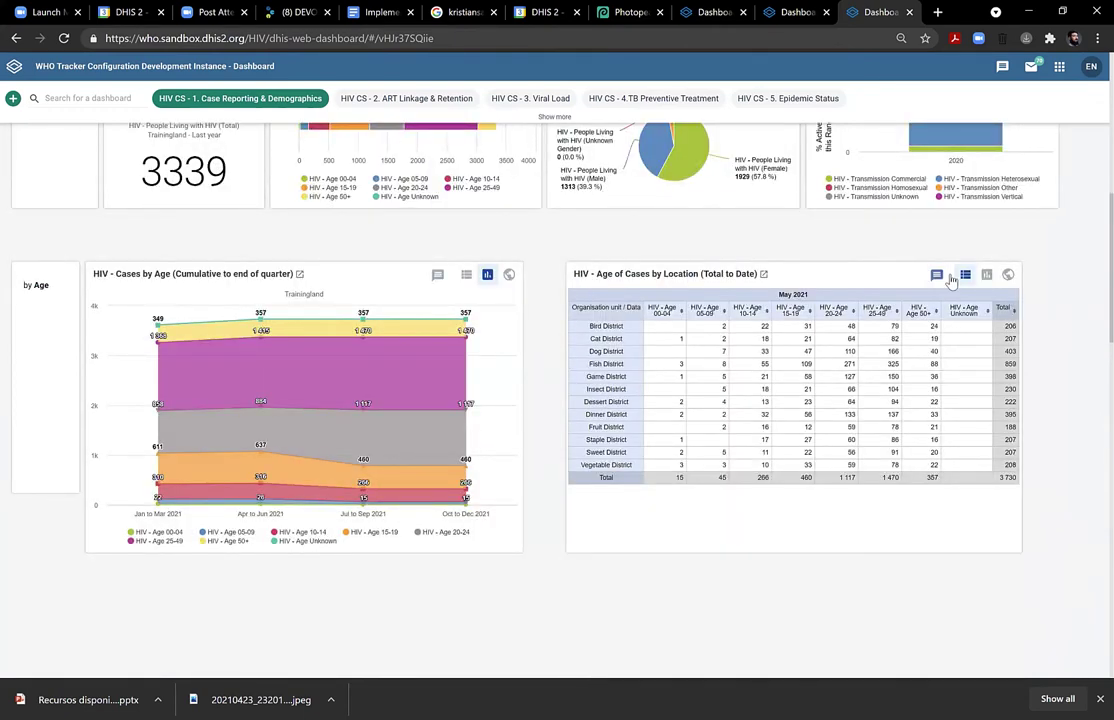
{"action": "scroll", "coordinate": [557, 400], "scroll_direction": "down", "scroll_amount": 8}
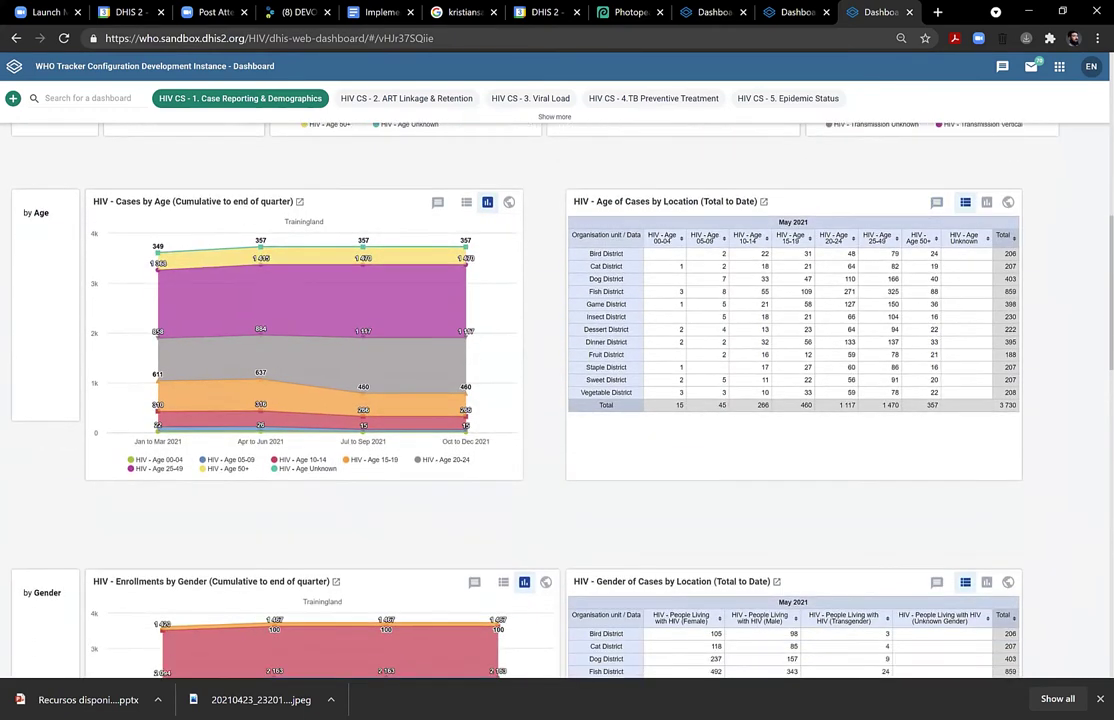
{"action": "scroll", "coordinate": [557, 400], "scroll_direction": "down", "scroll_amount": 10}
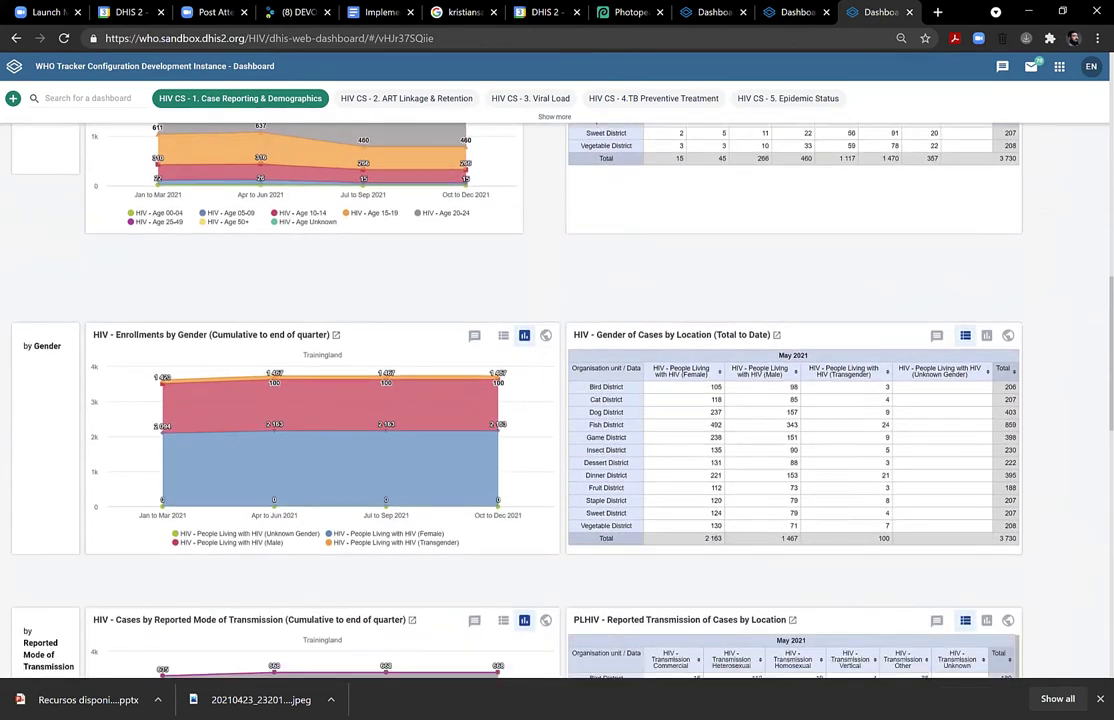
{"action": "scroll", "coordinate": [1057, 385], "scroll_direction": "down", "scroll_amount": 5}
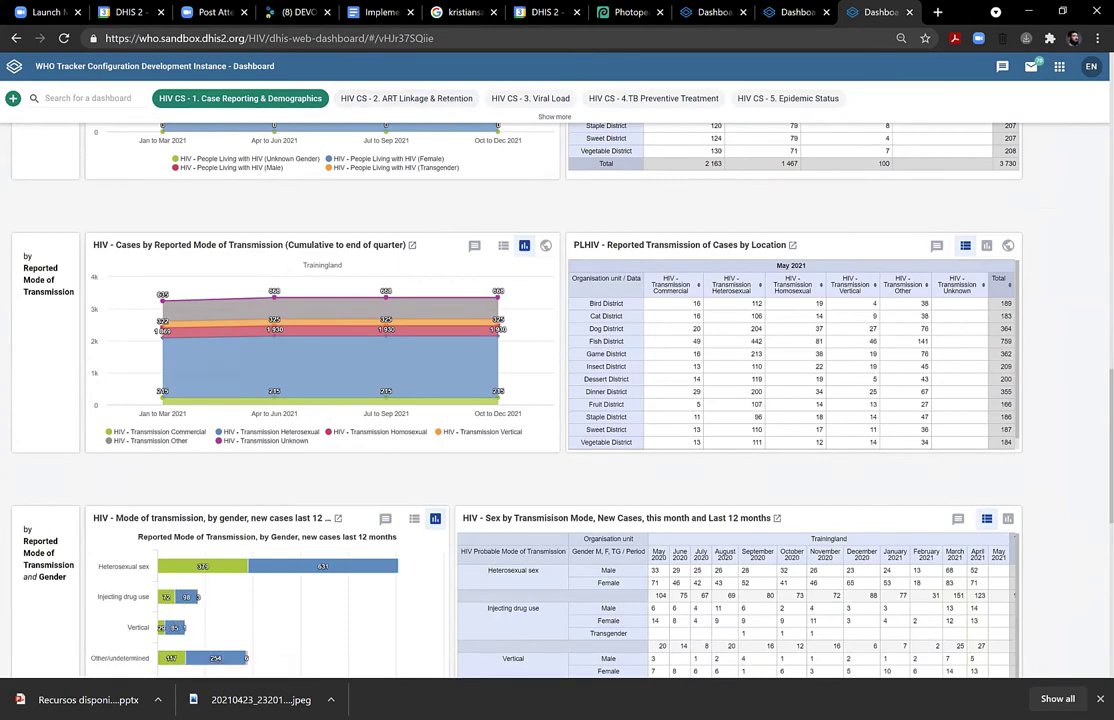
{"action": "scroll", "coordinate": [557, 385], "scroll_direction": "down", "scroll_amount": 1}
{"action": "scroll", "coordinate": [557, 400], "scroll_direction": "down", "scroll_amount": 3}
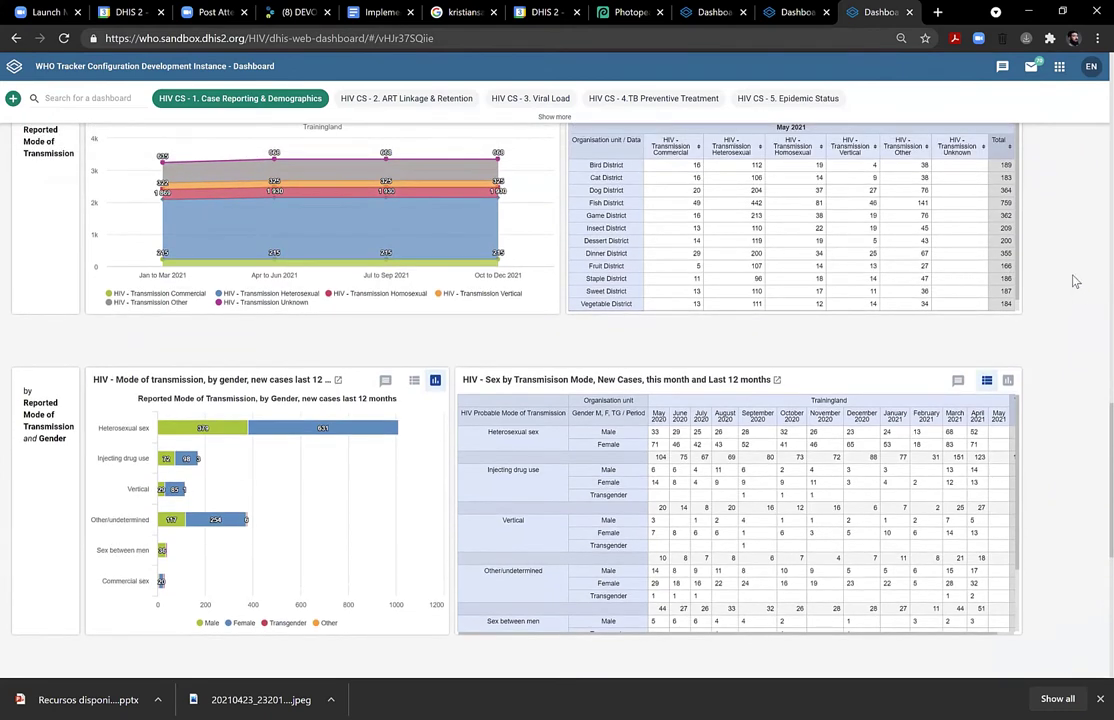
{"action": "scroll", "coordinate": [938, 250], "scroll_direction": "up", "scroll_amount": 7}
{"action": "scroll", "coordinate": [483, 113], "scroll_direction": "down", "scroll_amount": 2}
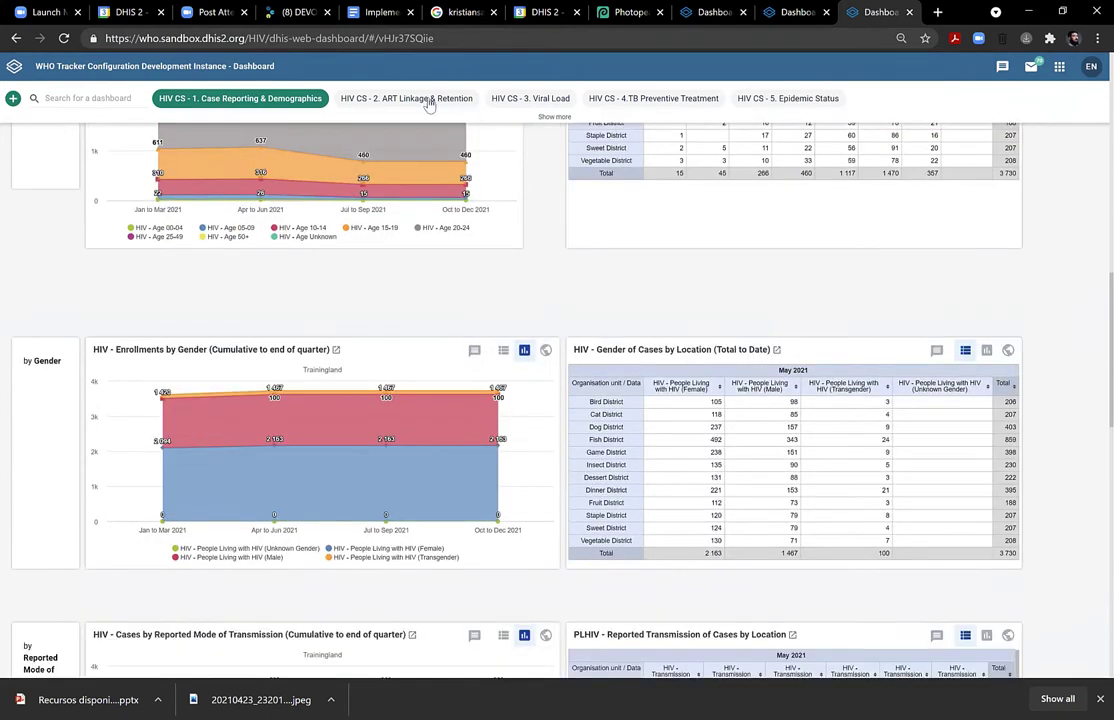
Step: Open the HIV CS - 2. ART Linkage & Retention dashboard and zoom its linkage map in one level
{"action": "left_click", "coordinate": [428, 102]}
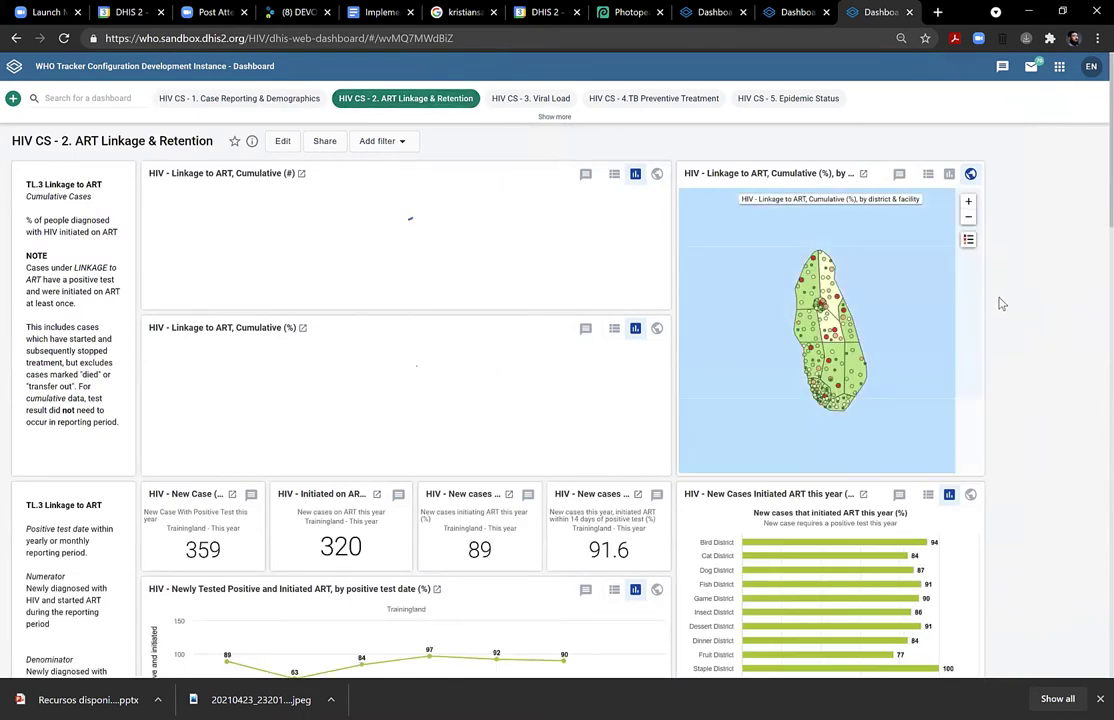
{"action": "left_click", "coordinate": [965, 202]}
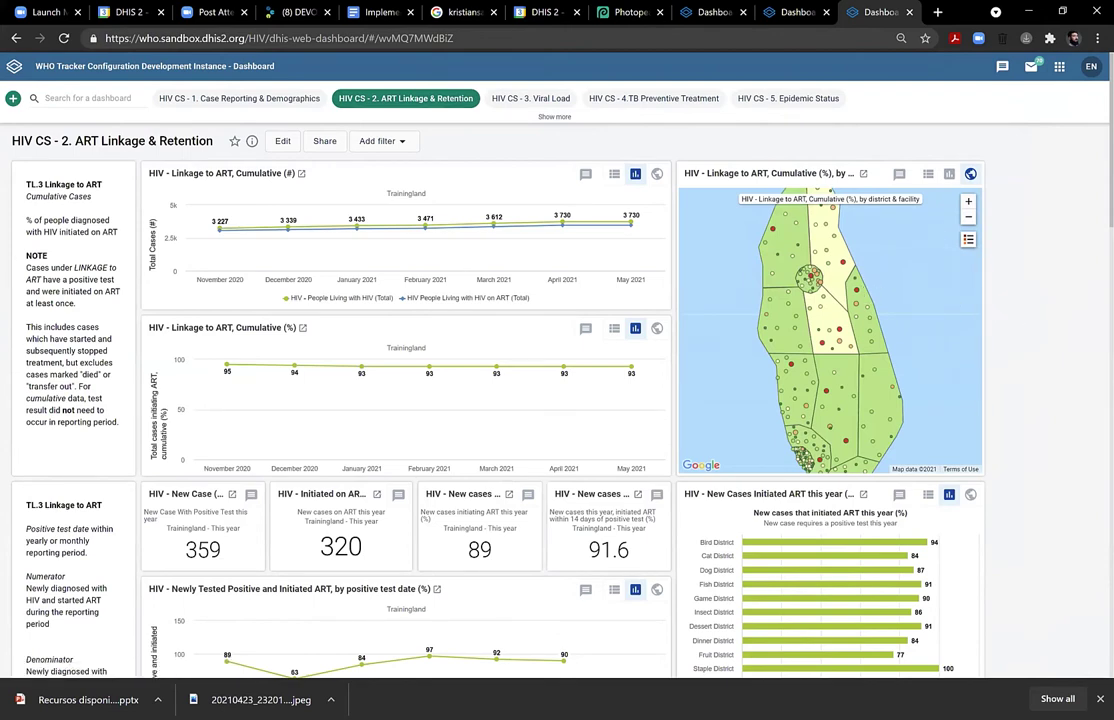
{"action": "scroll", "coordinate": [557, 400], "scroll_direction": "down", "scroll_amount": 1}
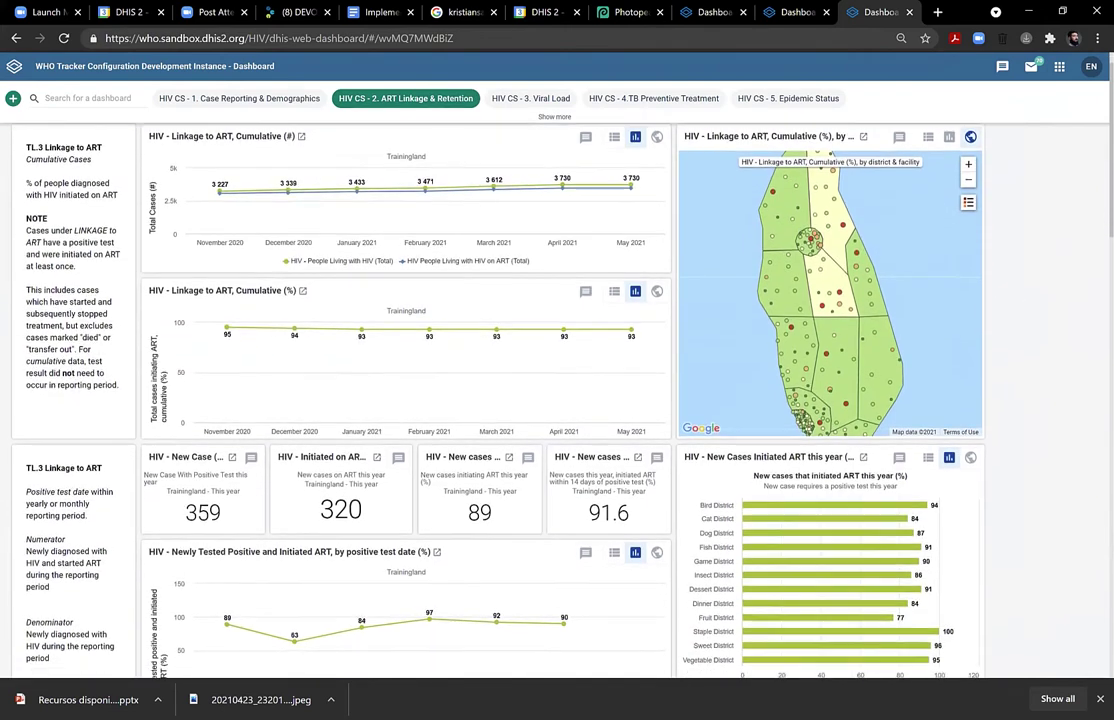
{"action": "scroll", "coordinate": [840, 287], "scroll_direction": "up", "scroll_amount": 1}
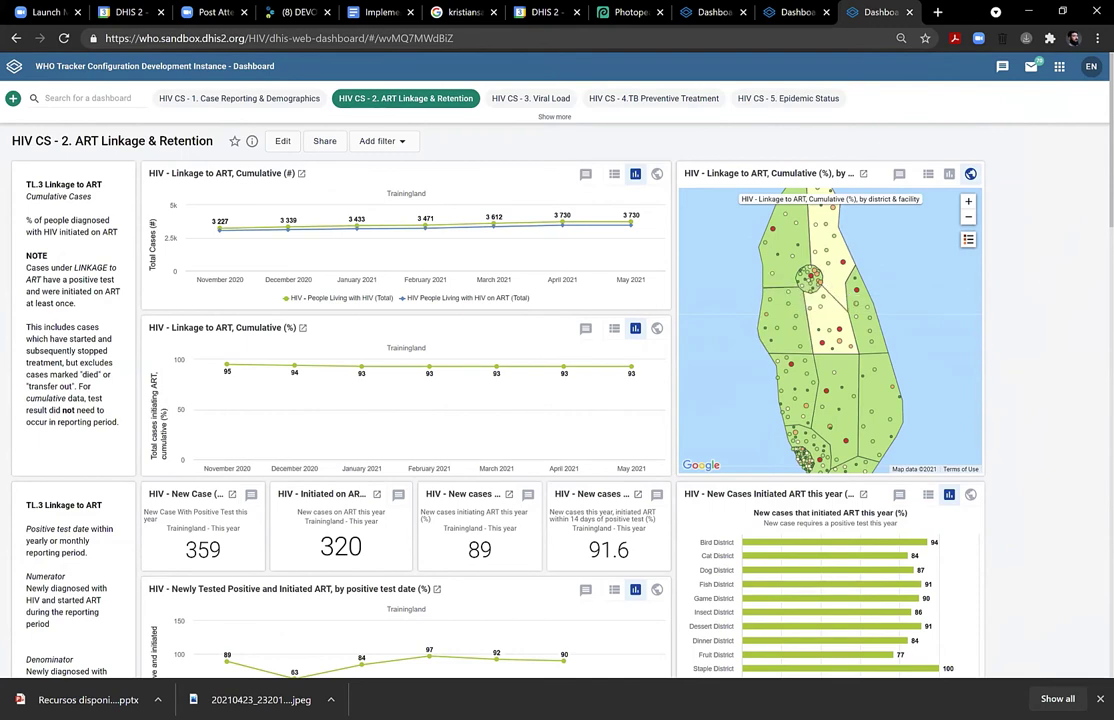
{"action": "scroll", "coordinate": [557, 400], "scroll_direction": "down", "scroll_amount": 3}
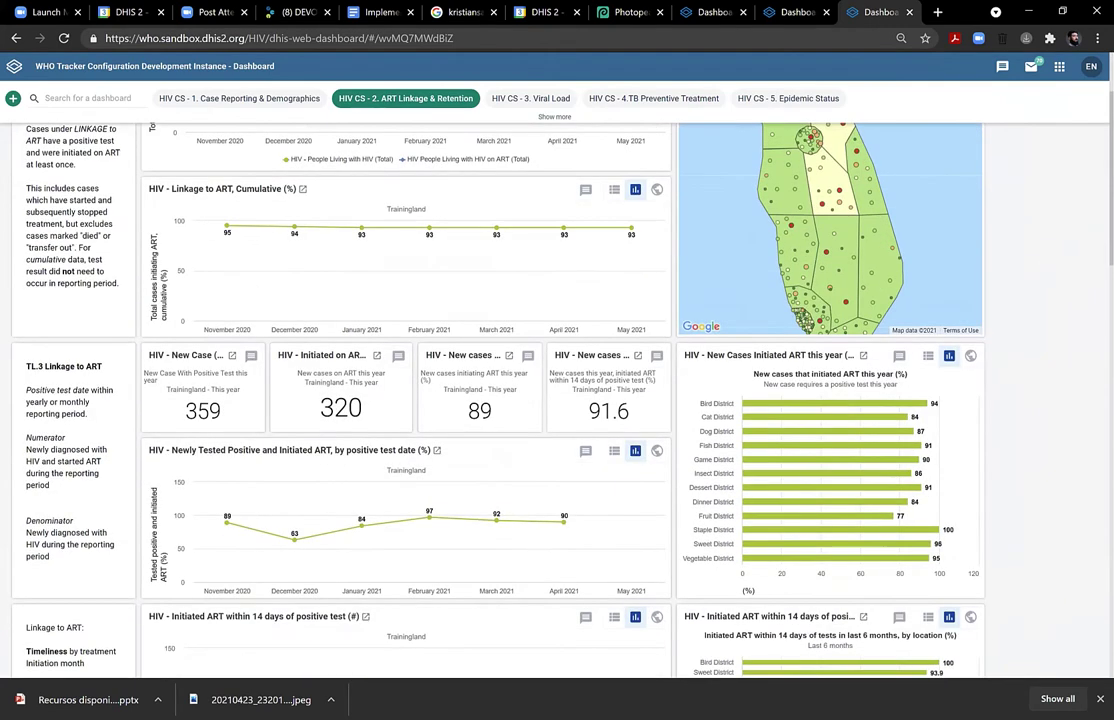
{"action": "scroll", "coordinate": [917, 60], "scroll_direction": "up", "scroll_amount": 3}
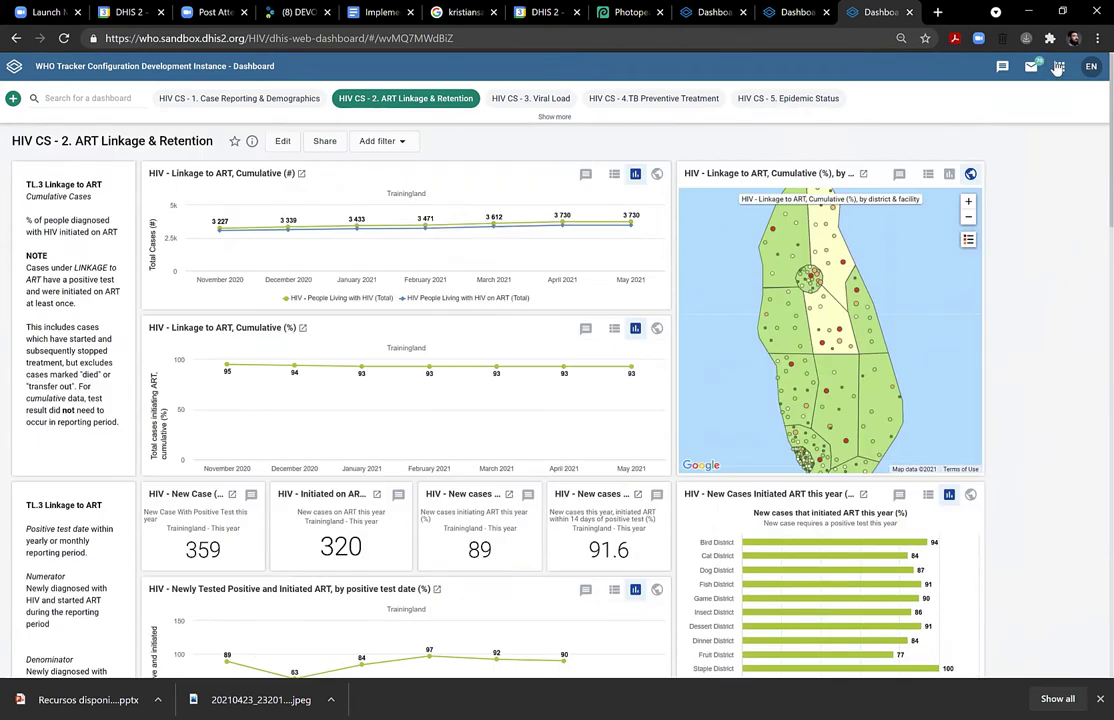
Step: Check the apps list, then go to About DHIS2 from the profile menu
{"action": "left_click", "coordinate": [1058, 67]}
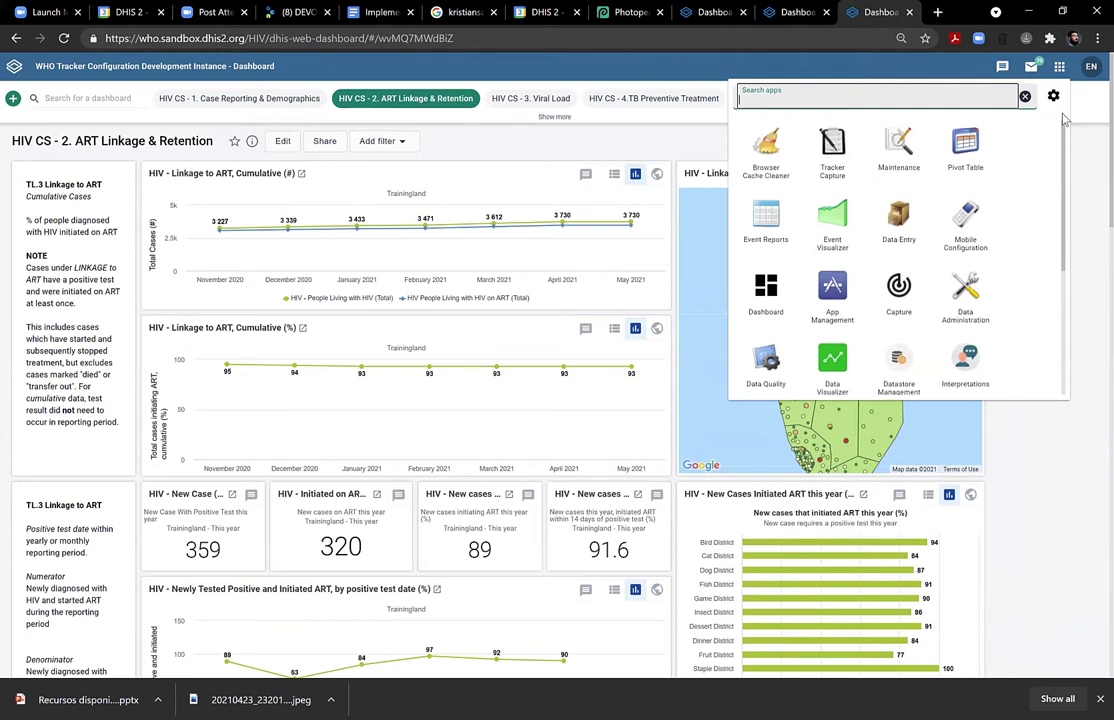
{"action": "left_click", "coordinate": [1090, 68]}
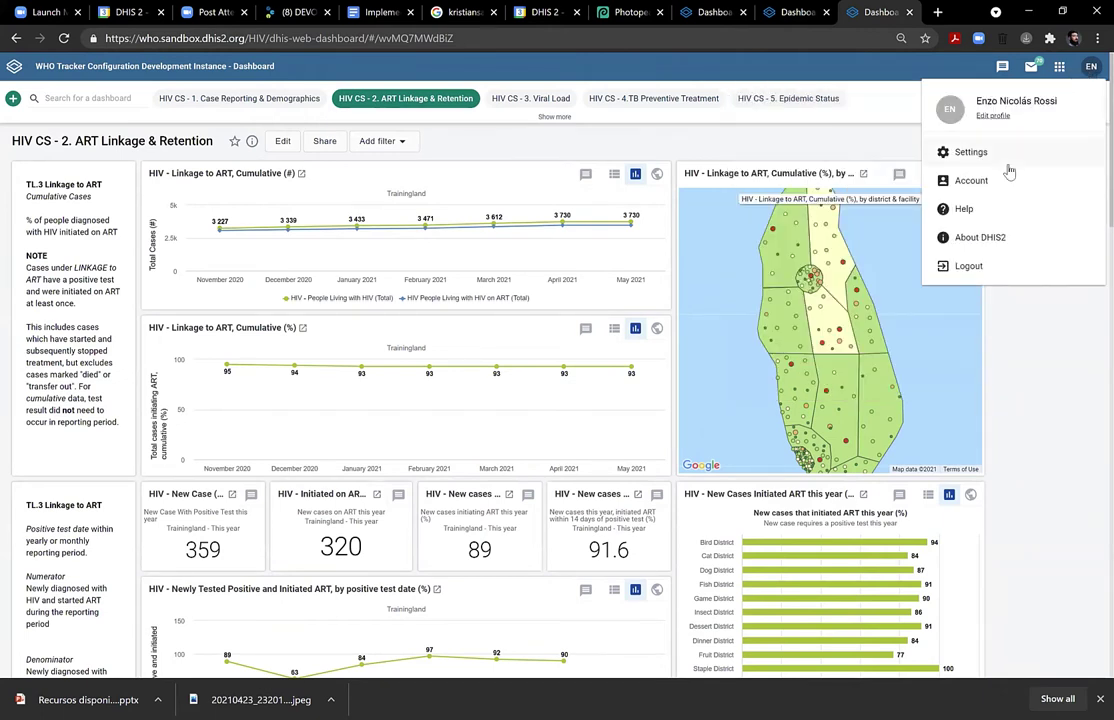
{"action": "left_click", "coordinate": [980, 238]}
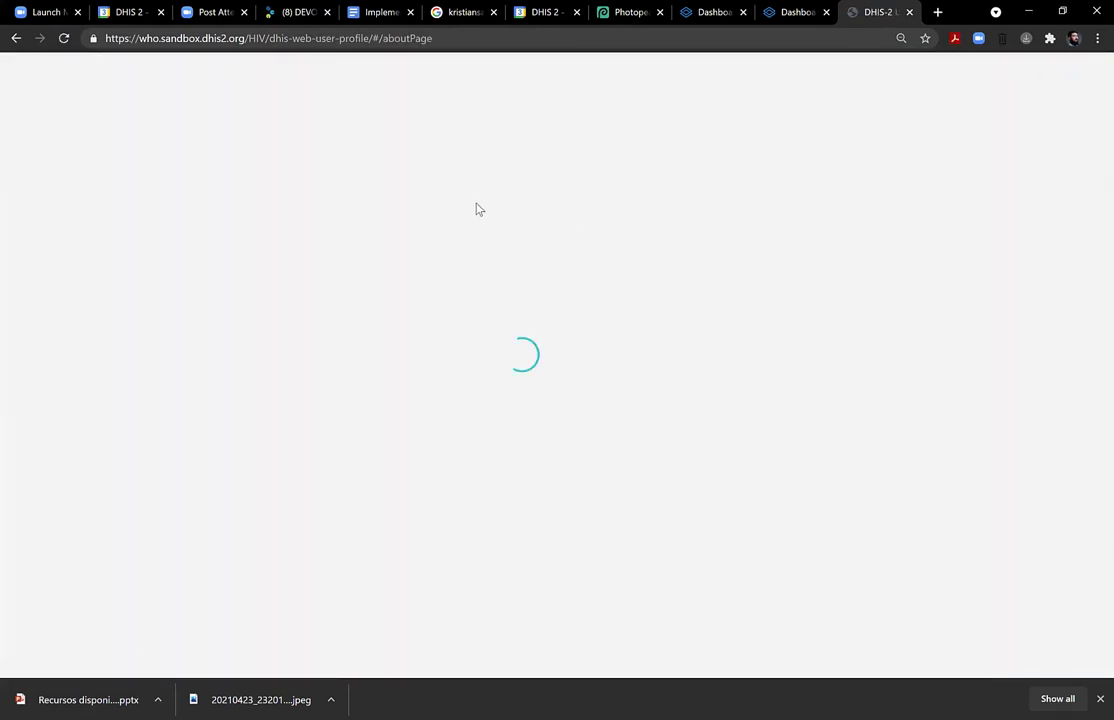
Step: In the user settings, set the Interface language to Spanish
{"action": "scroll", "coordinate": [383, 317], "scroll_direction": "down", "scroll_amount": 1}
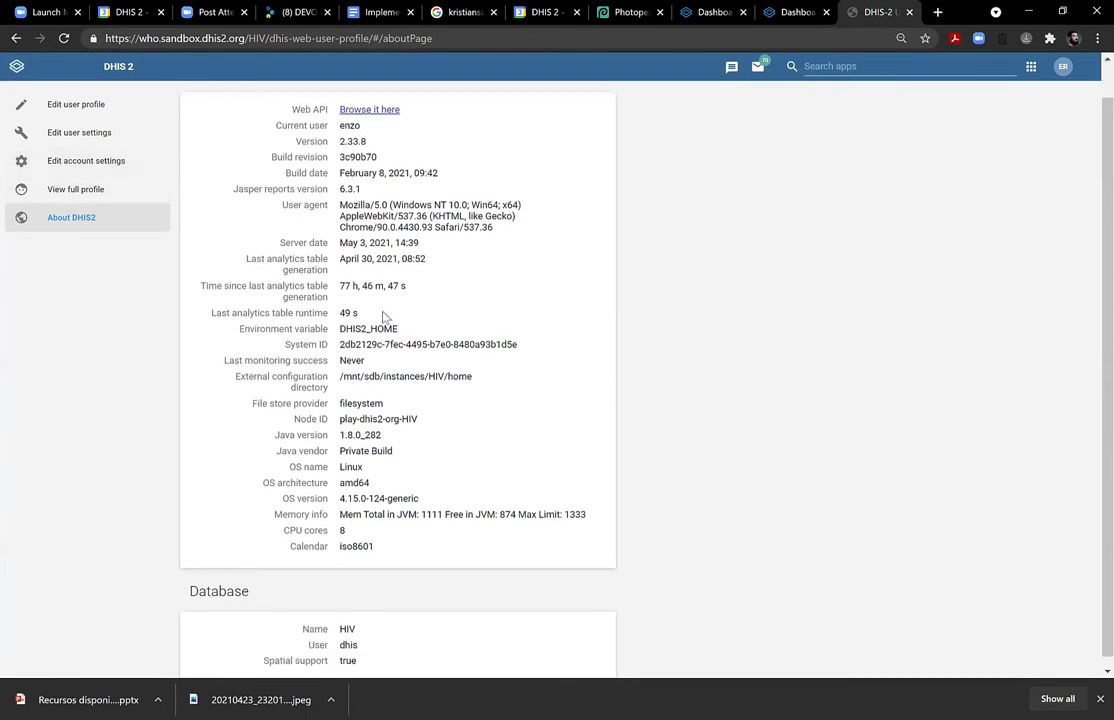
{"action": "scroll", "coordinate": [149, 162], "scroll_direction": "up", "scroll_amount": 1}
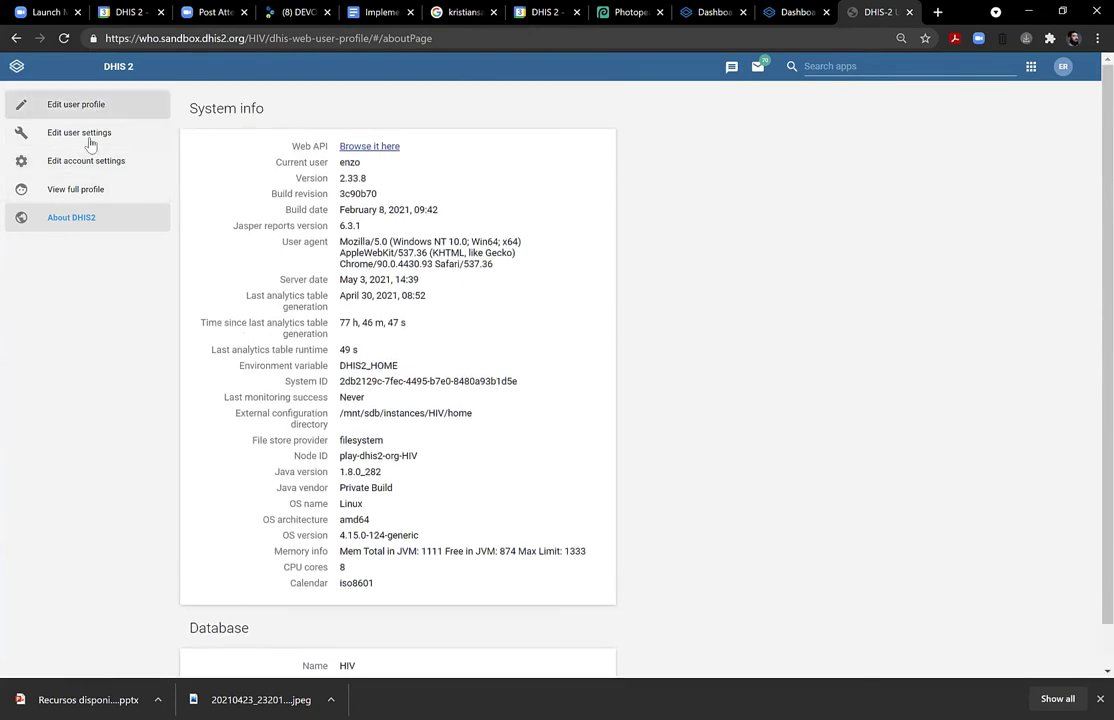
{"action": "left_click", "coordinate": [91, 163]}
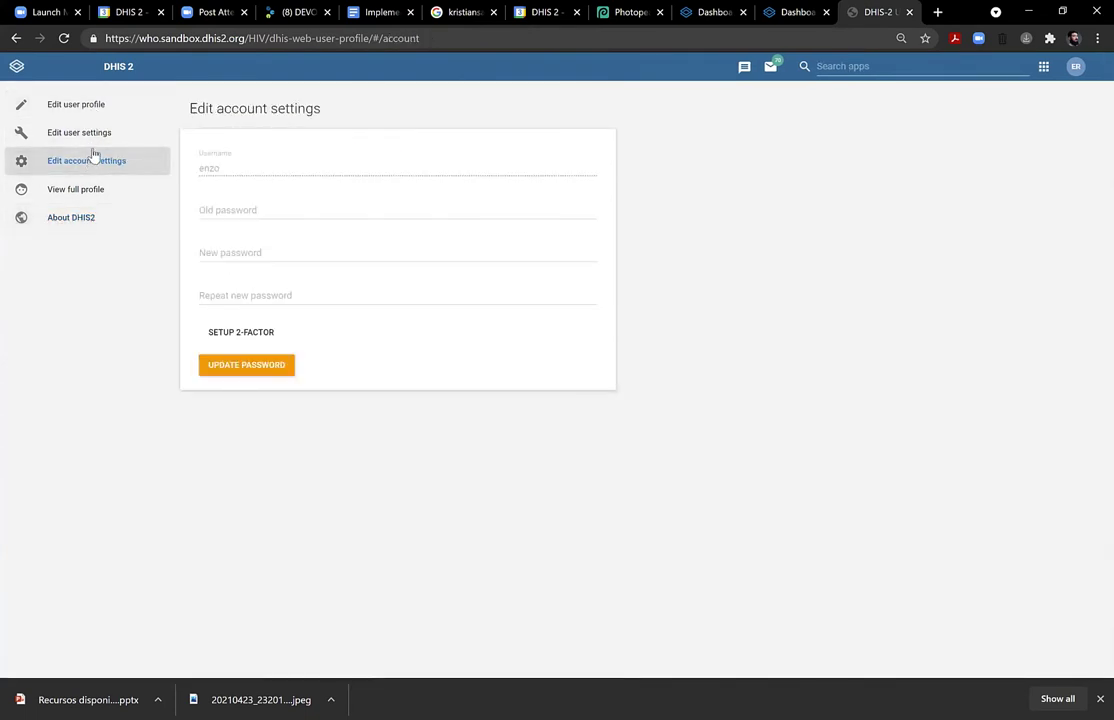
{"action": "left_click", "coordinate": [91, 134]}
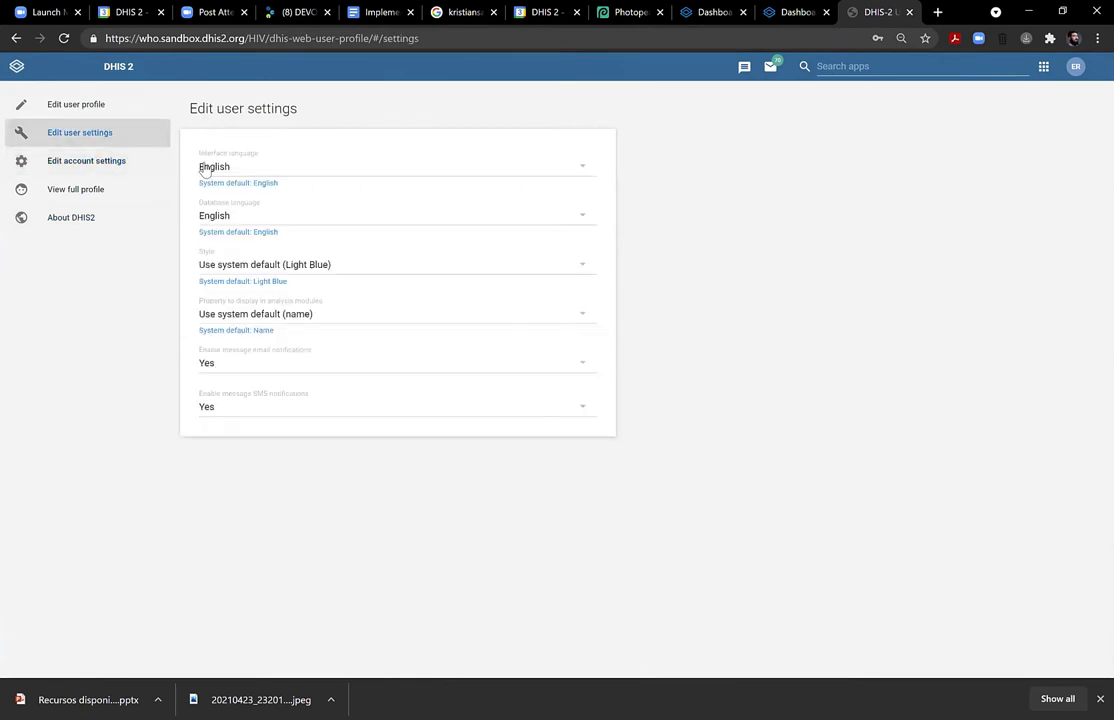
{"action": "left_click", "coordinate": [279, 182]}
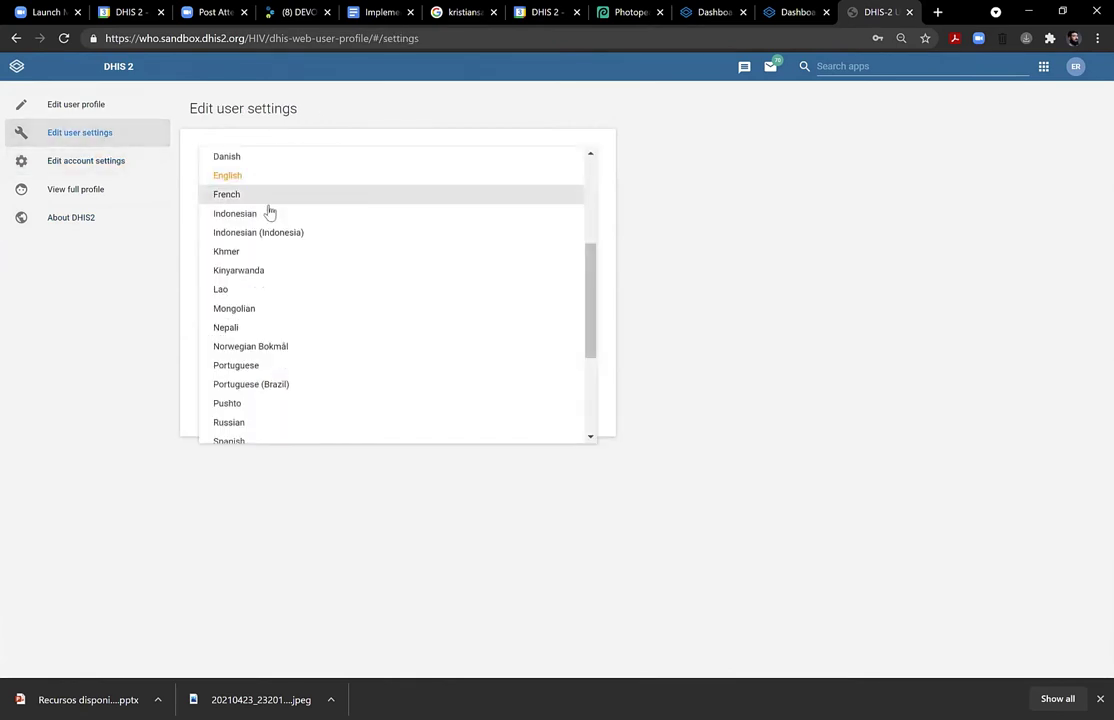
{"action": "scroll", "coordinate": [266, 219], "scroll_direction": "down", "scroll_amount": 1}
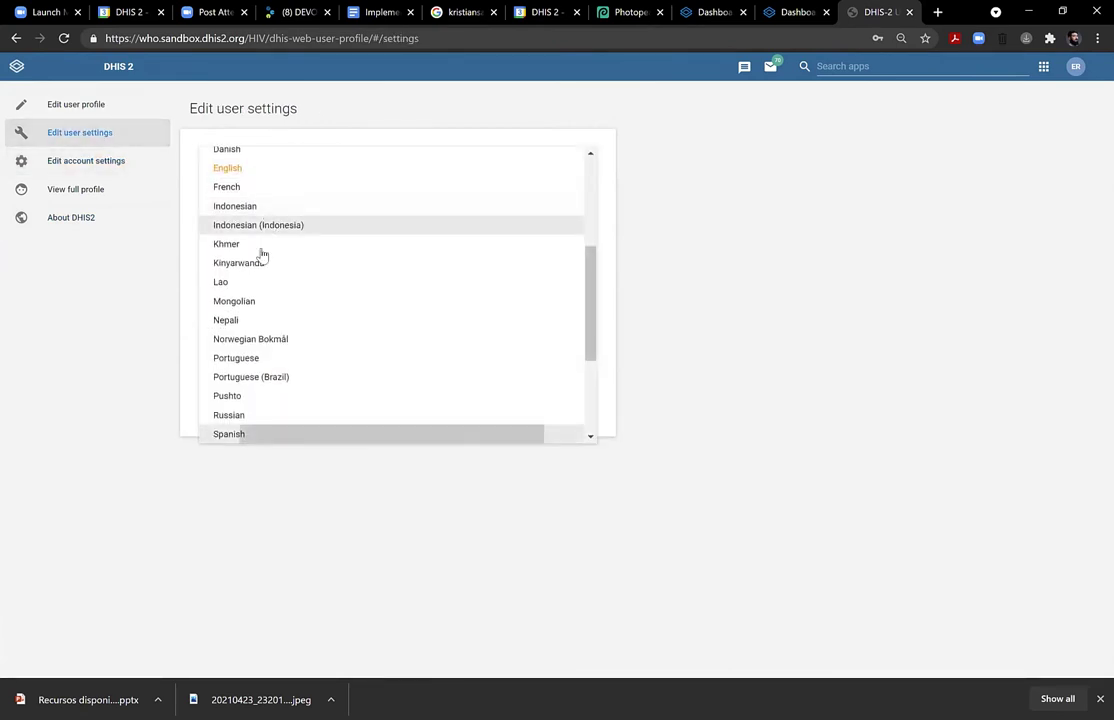
{"action": "left_click", "coordinate": [224, 434]}
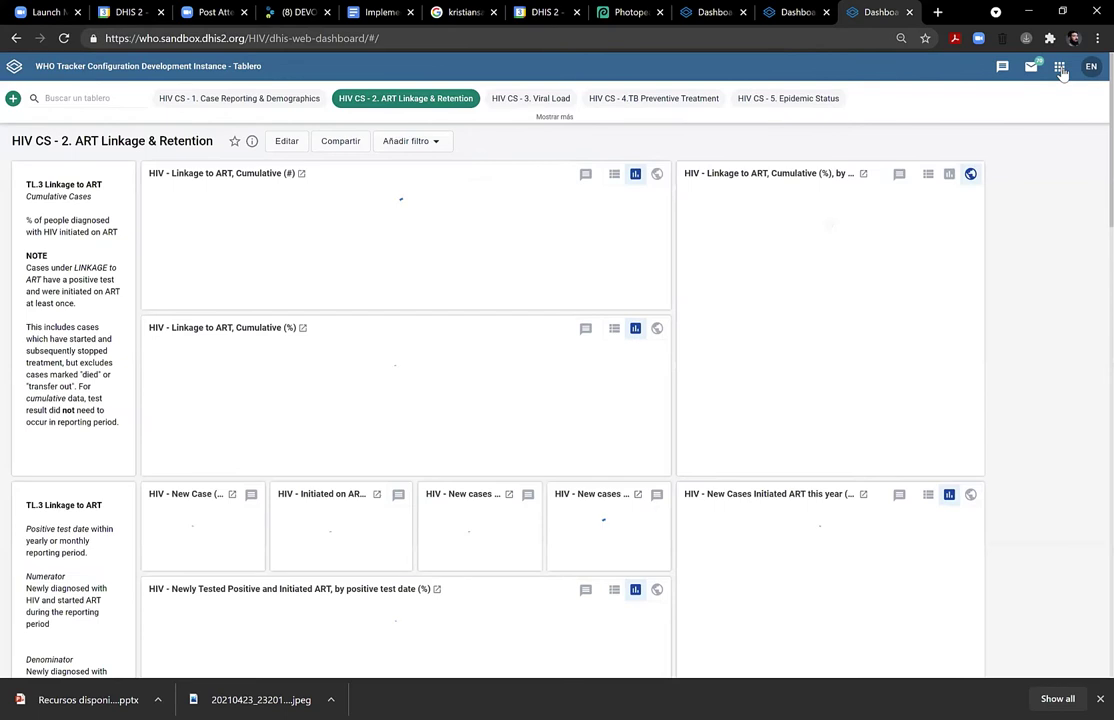
Step: Show the installed apps menu, now listing Spanish names like Tablero and Entrada de Datos
{"action": "left_click", "coordinate": [1059, 68]}
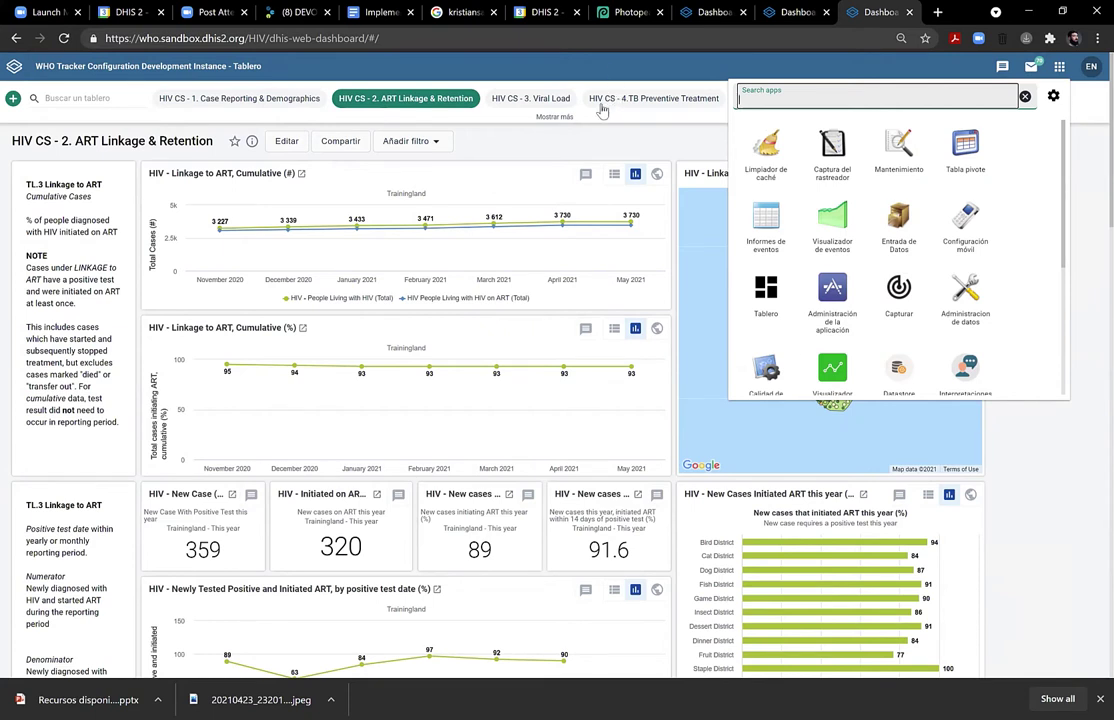
{"action": "left_click", "coordinate": [1004, 178]}
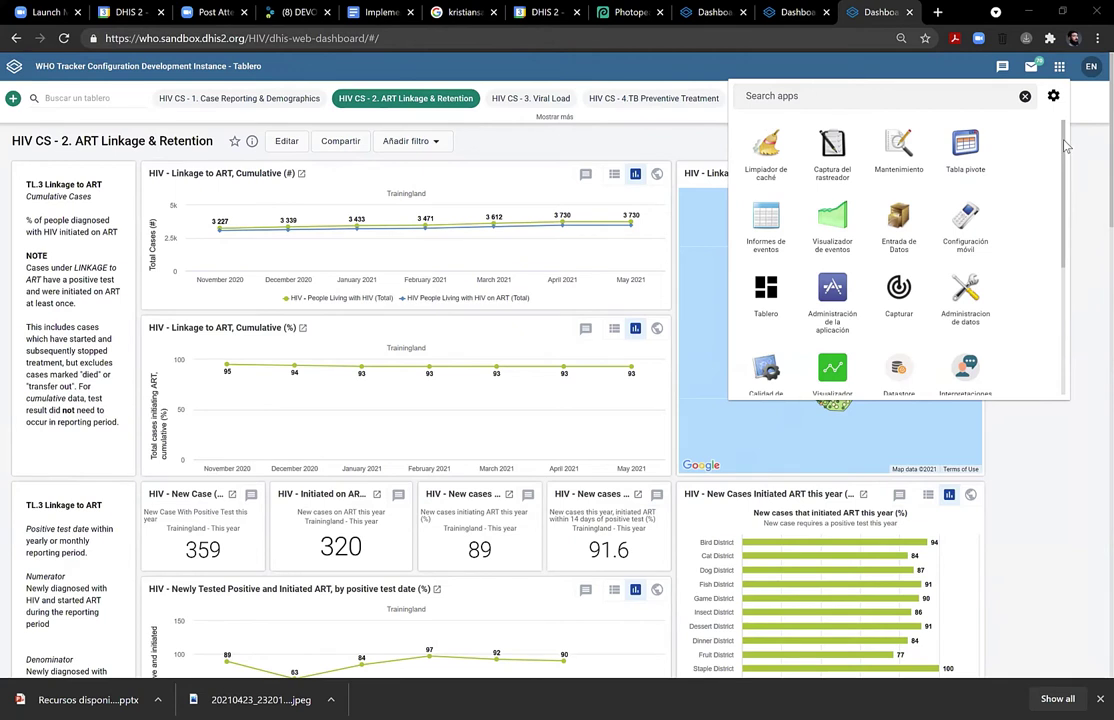
{"action": "key", "text": "Tab"}
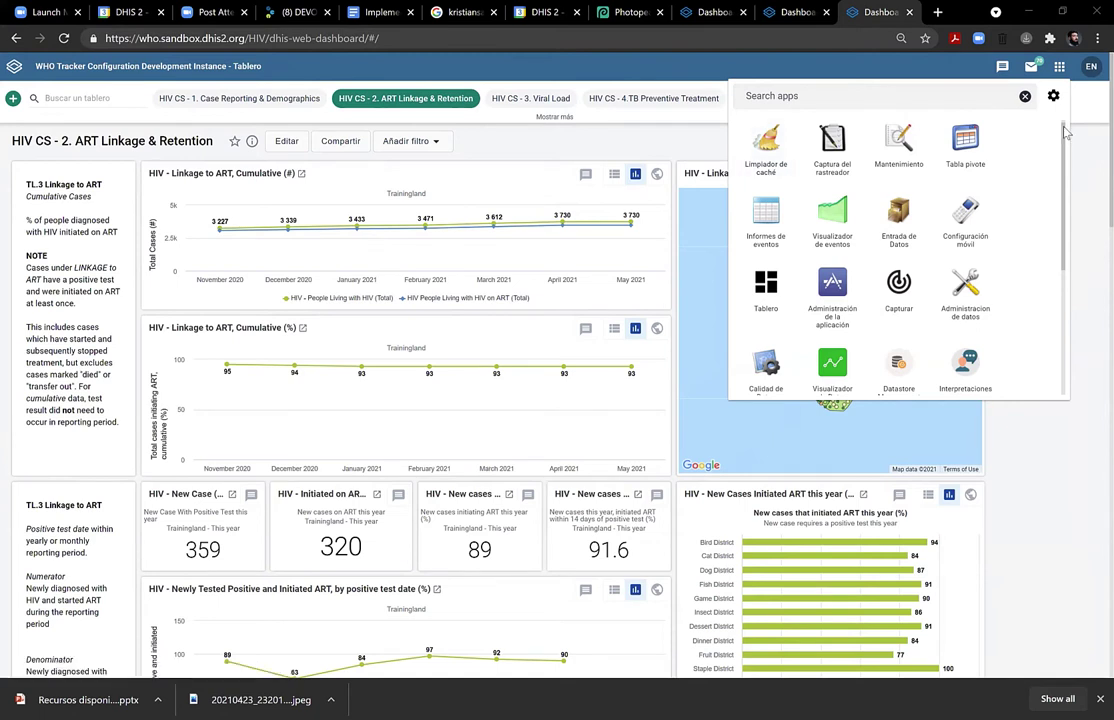
{"action": "left_click", "coordinate": [930, 105]}
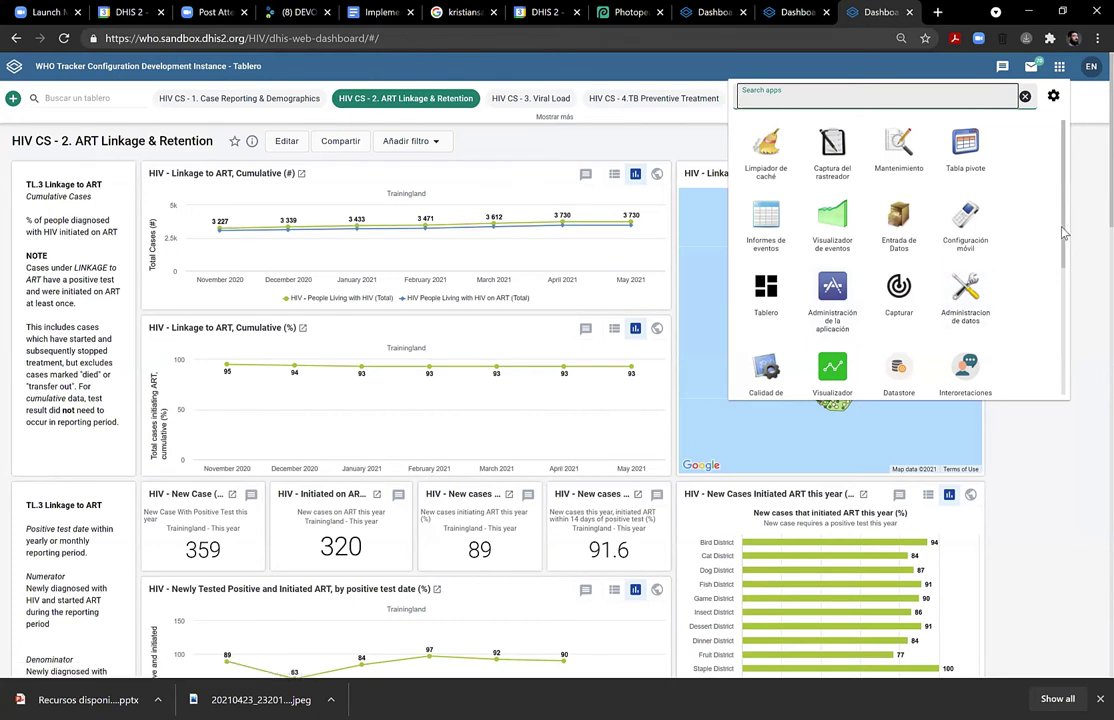
Step: Scroll the apps menu down to Menu Management and Informes, then dismiss it
{"action": "scroll", "coordinate": [1064, 235], "scroll_direction": "down", "scroll_amount": 1}
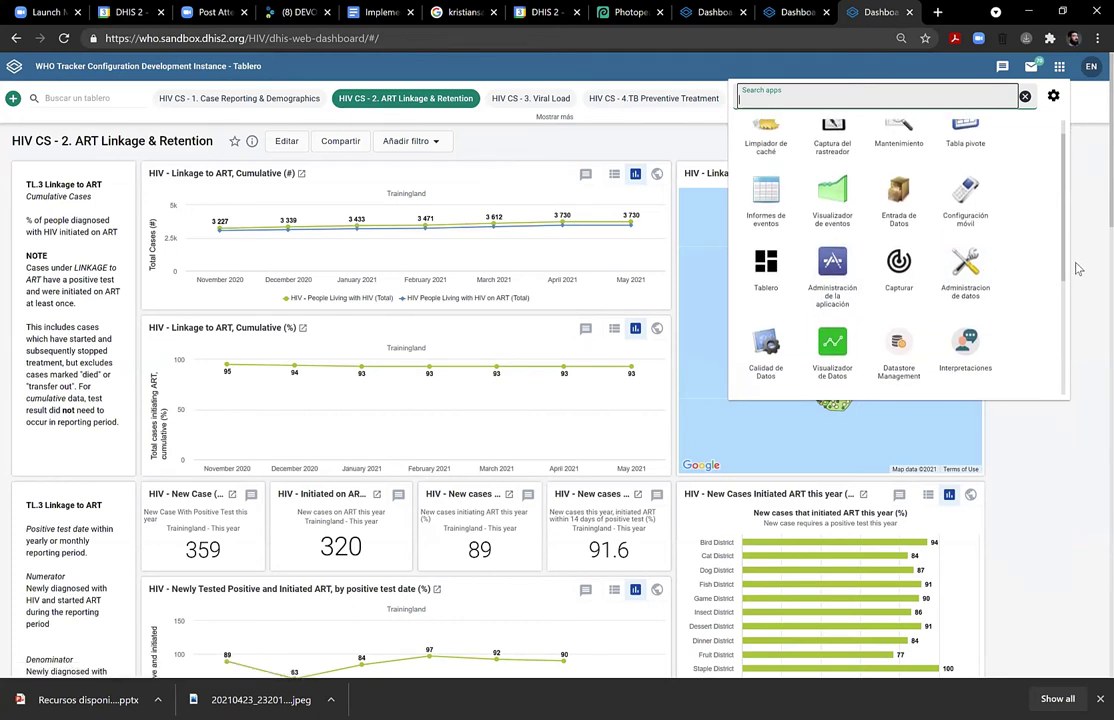
{"action": "scroll", "coordinate": [1080, 283], "scroll_direction": "down", "scroll_amount": 3}
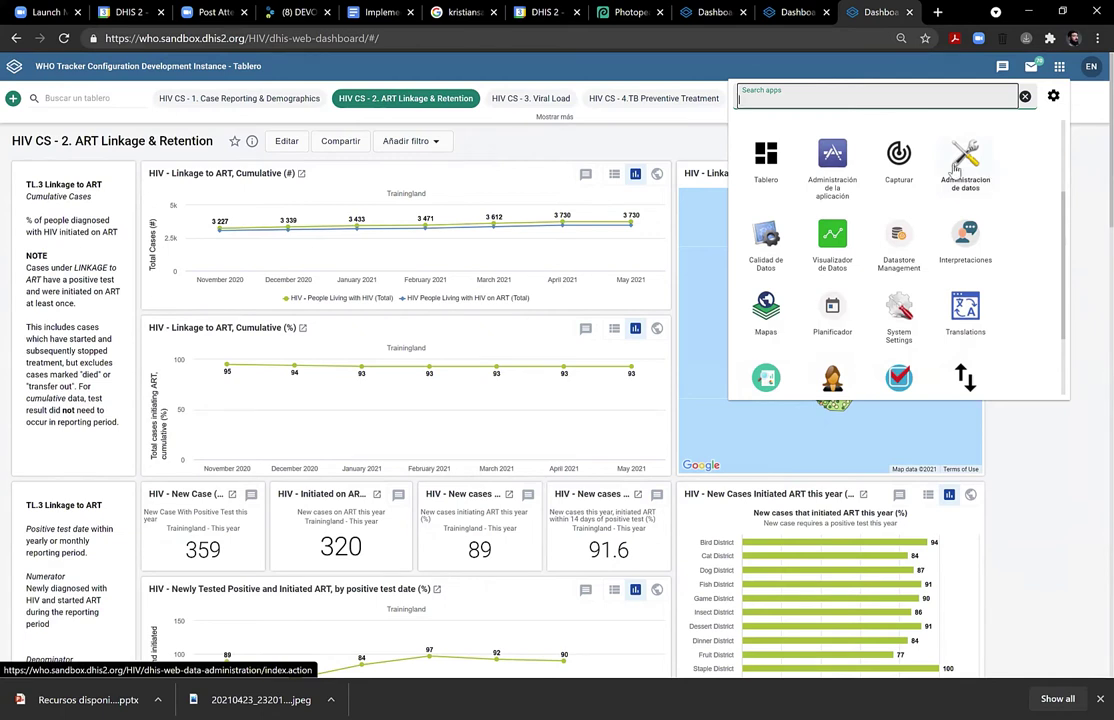
{"action": "scroll", "coordinate": [1066, 228], "scroll_direction": "down", "scroll_amount": 2}
{"action": "left_click_drag", "start_coordinate": [1066, 228], "coordinate": [1066, 265]}
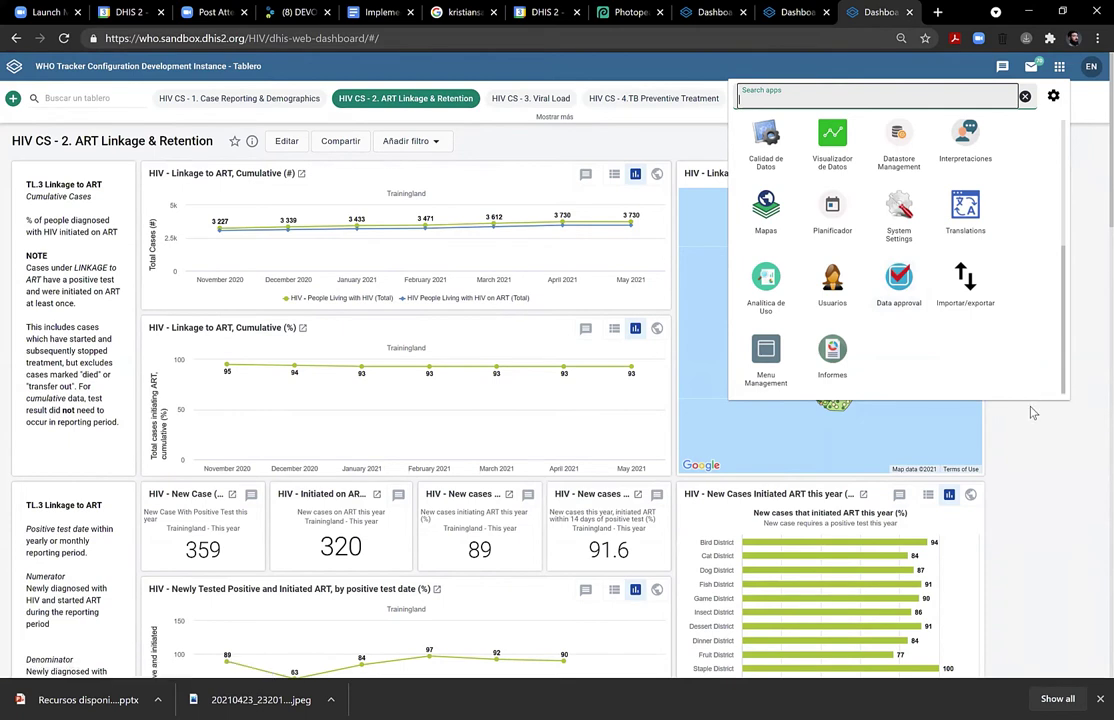
{"action": "left_click", "coordinate": [1040, 458]}
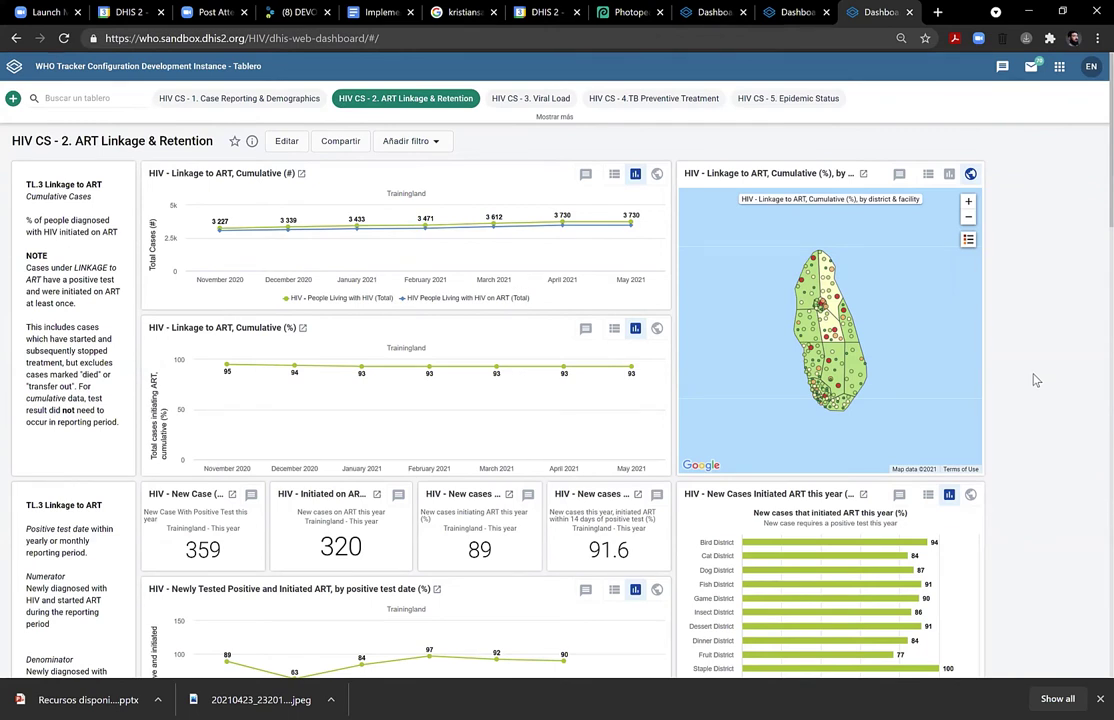
Step: Launch the Entrada de Datos app from the apps menu
{"action": "left_click", "coordinate": [1060, 70]}
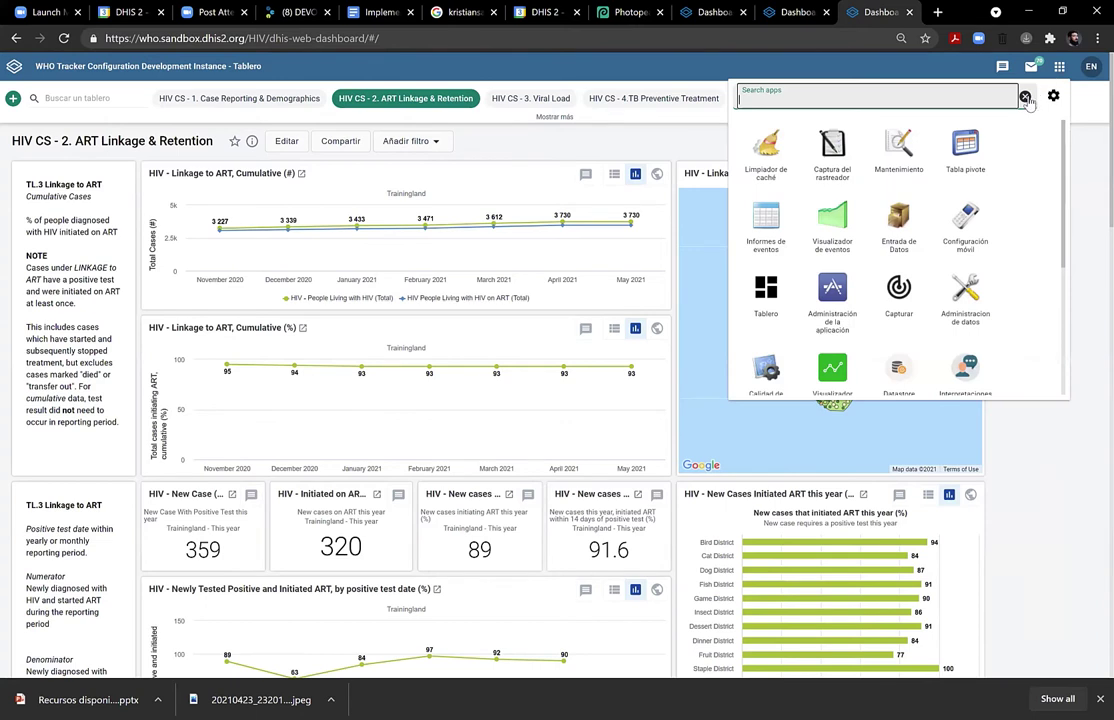
{"action": "left_click", "coordinate": [893, 245]}
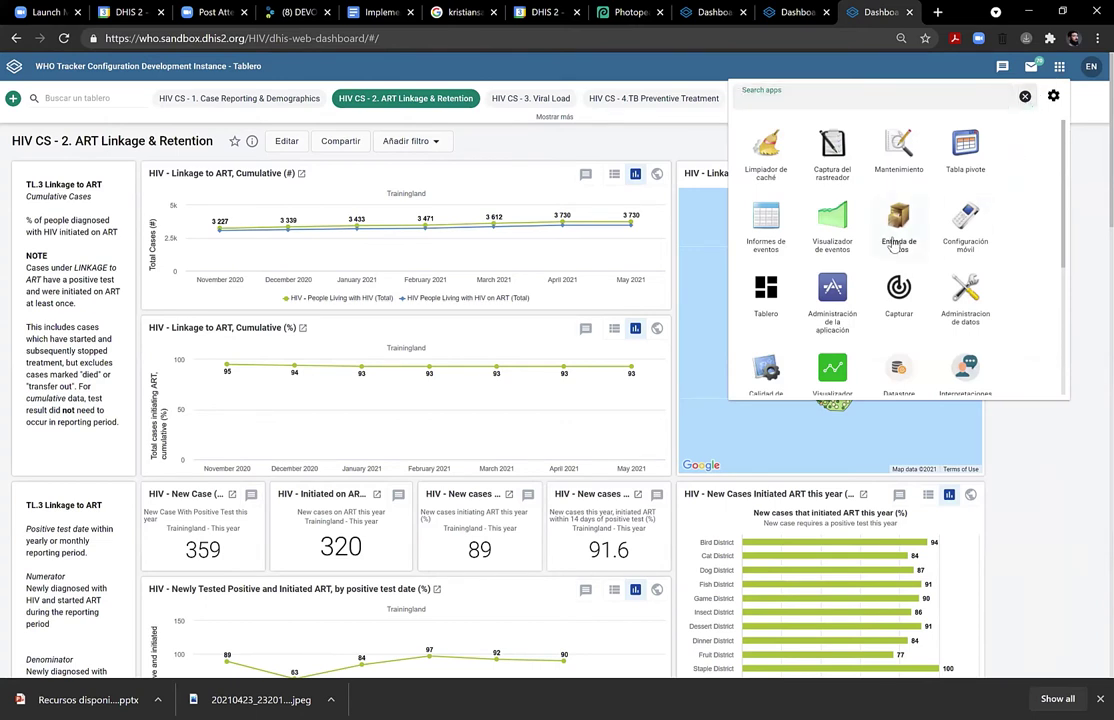
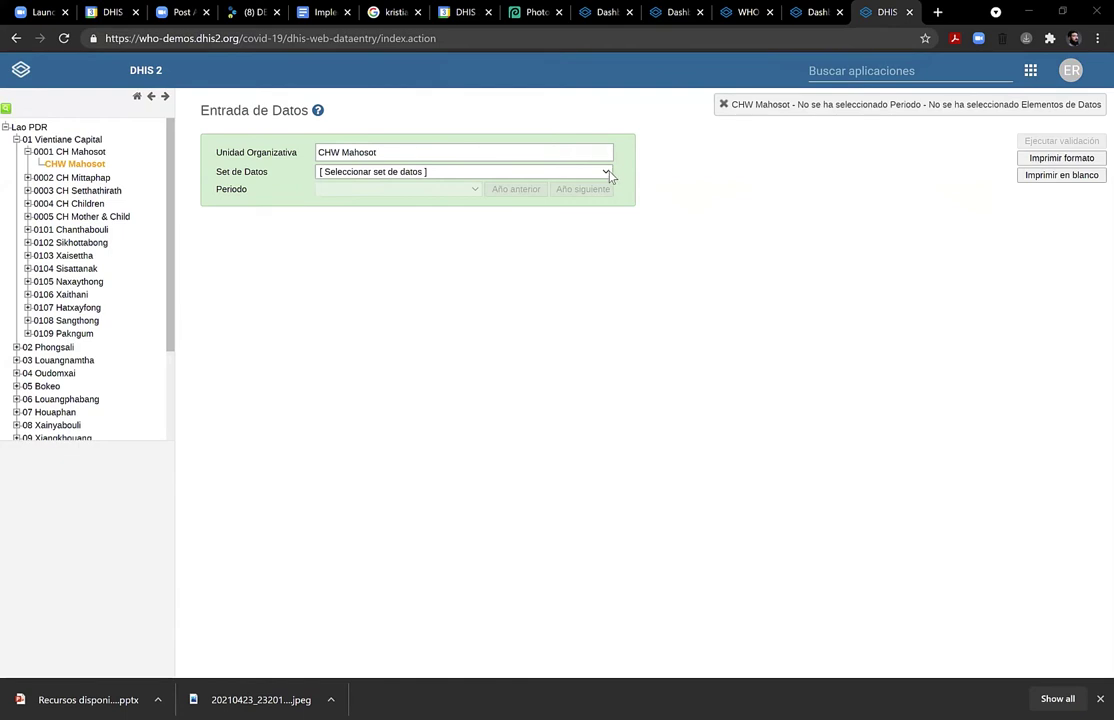
Step: Review the available data sets and the org unit tree, ending on CHW Mahosot under 0001 CH Mahosot
{"action": "left_click", "coordinate": [607, 173]}
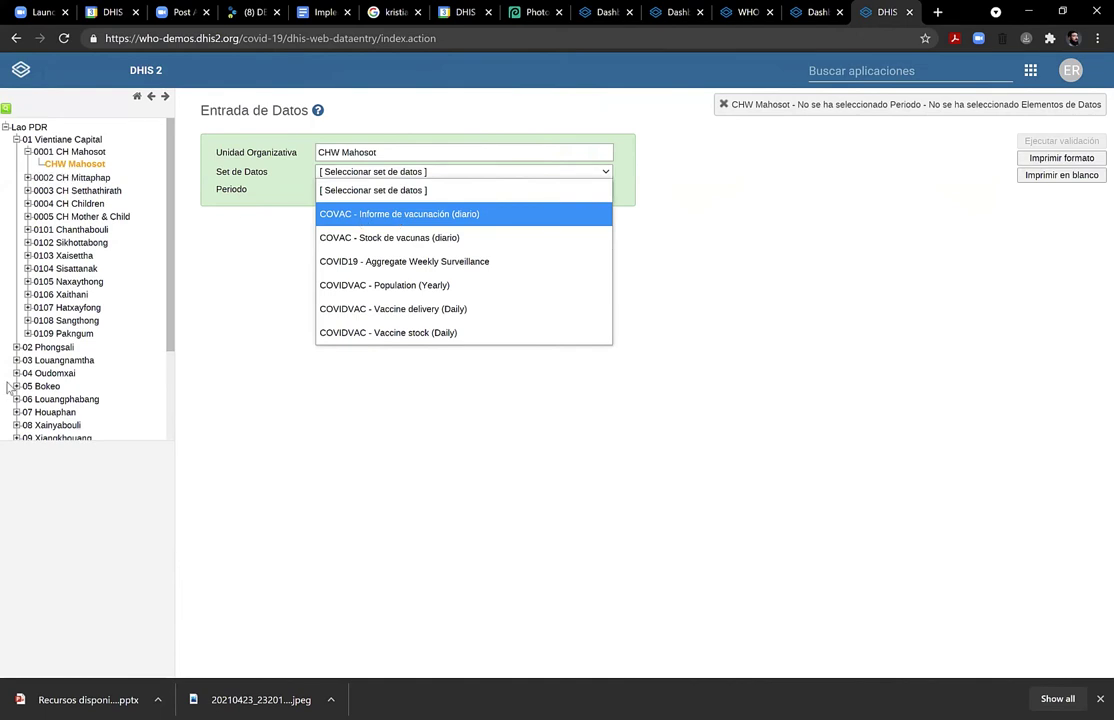
{"action": "left_click", "coordinate": [172, 272]}
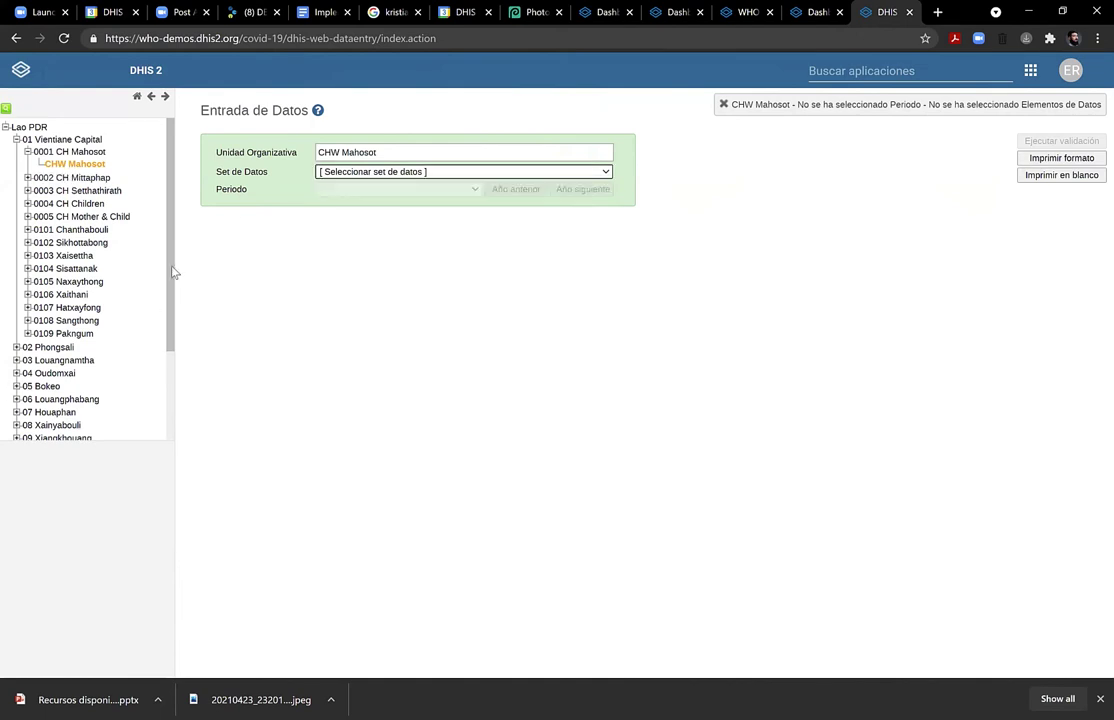
{"action": "left_click", "coordinate": [28, 177]}
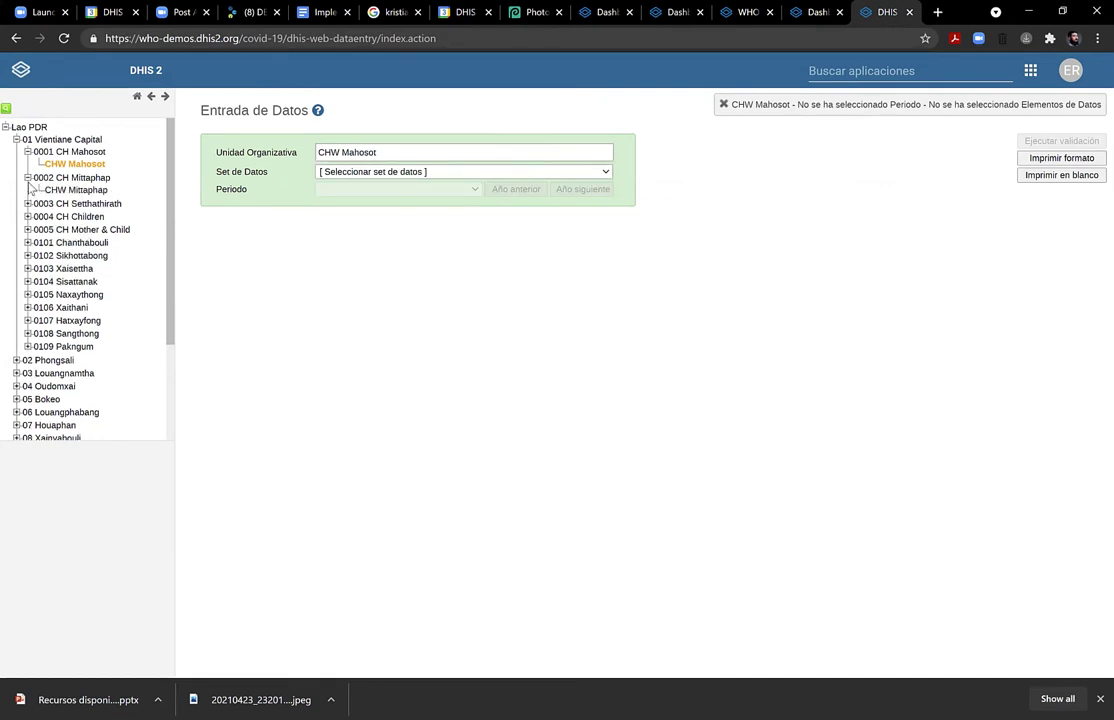
{"action": "left_click", "coordinate": [28, 177]}
{"action": "left_click", "coordinate": [28, 151]}
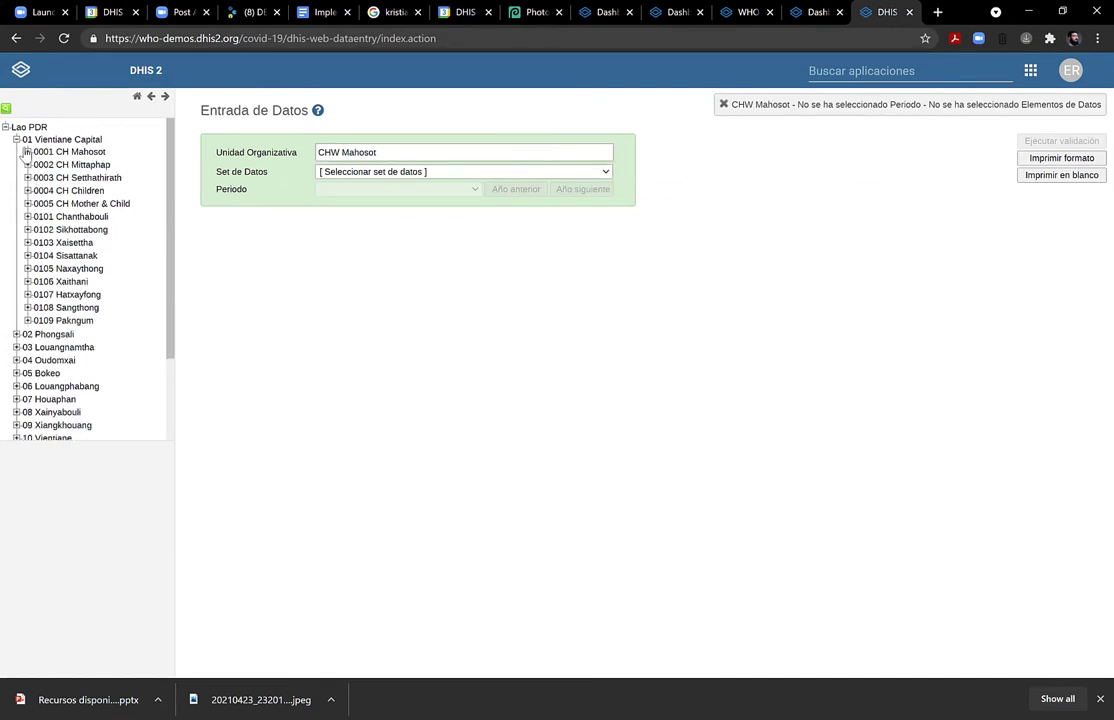
{"action": "left_click", "coordinate": [16, 140]}
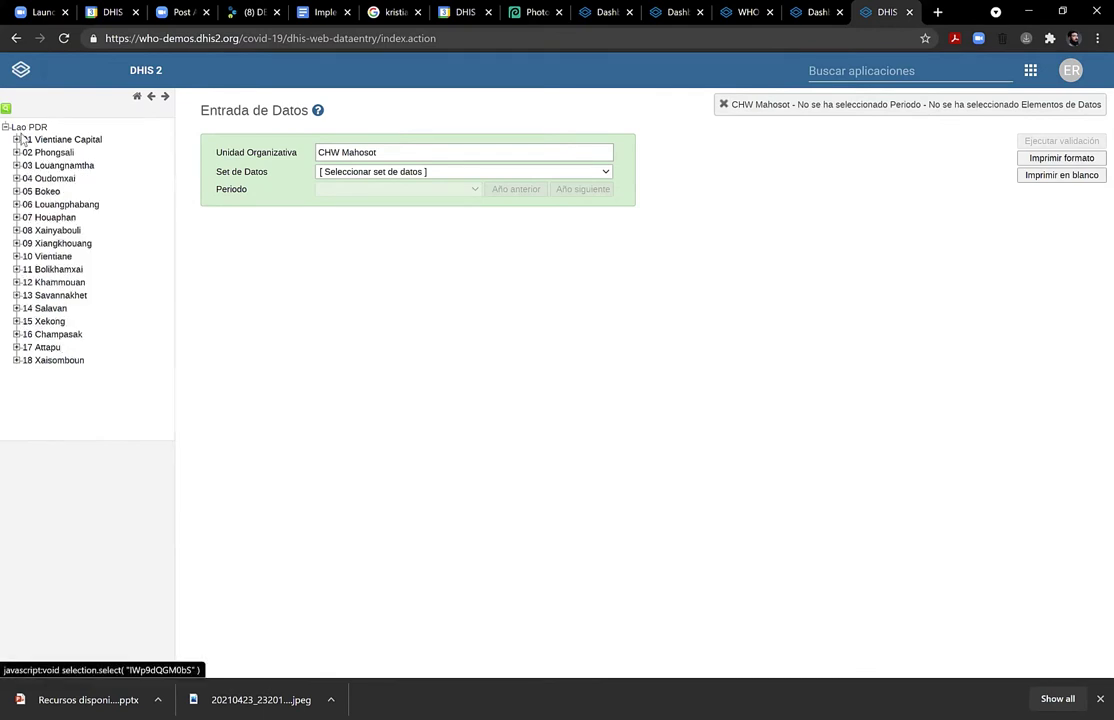
{"action": "left_click", "coordinate": [16, 140]}
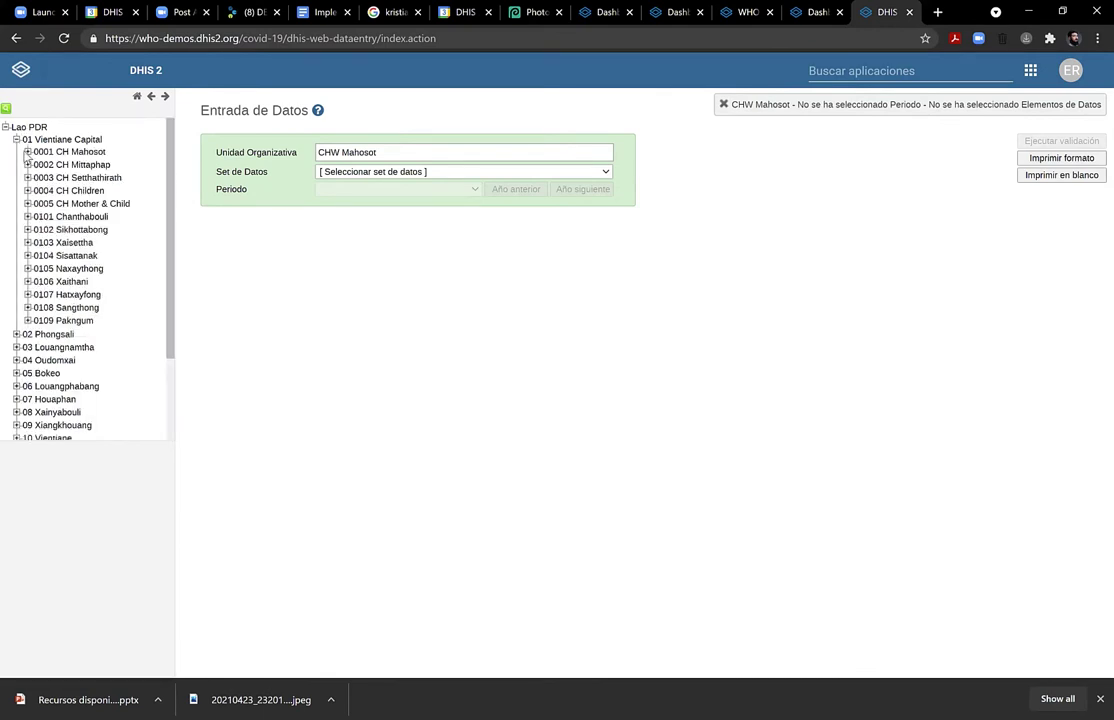
{"action": "left_click", "coordinate": [28, 151]}
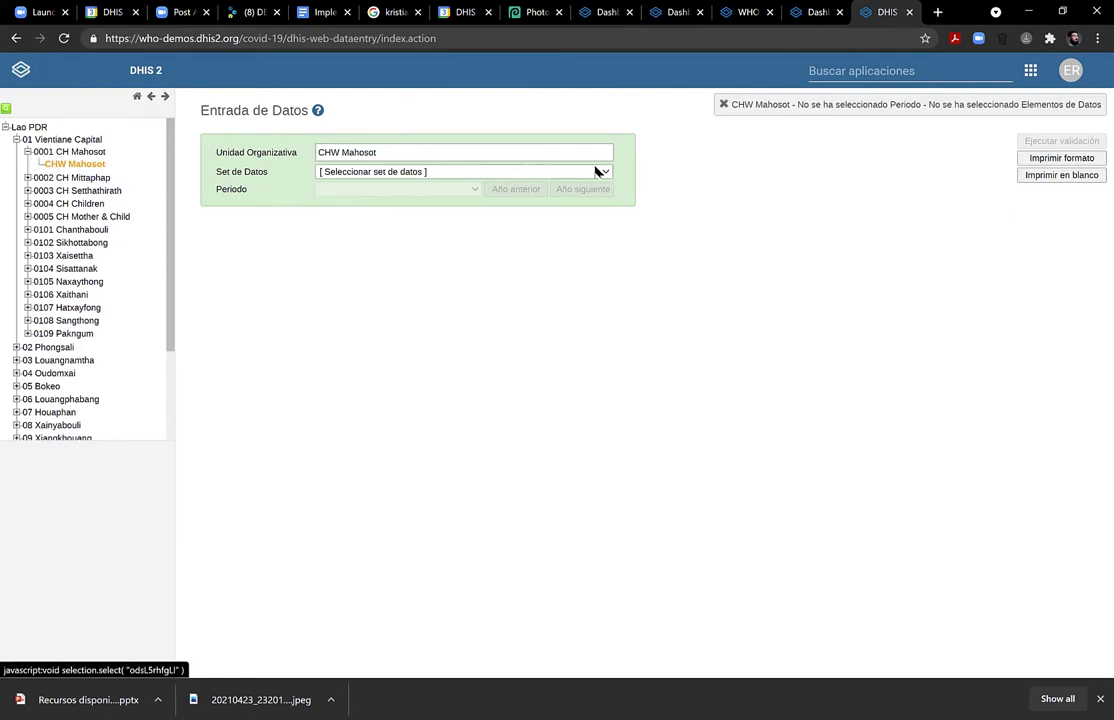
Step: Select the 'COVAC - Informe de vacunación (diario)' data set and list its daily periods
{"action": "left_click", "coordinate": [590, 172]}
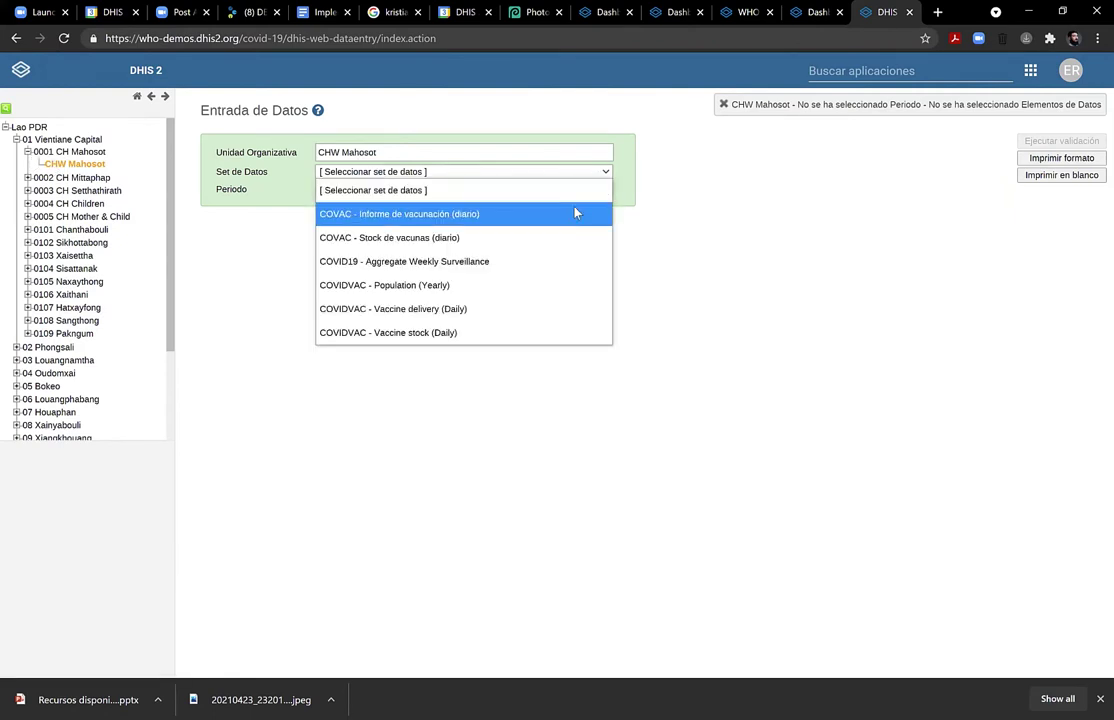
{"action": "left_click", "coordinate": [484, 216]}
{"action": "left_click", "coordinate": [451, 194]}
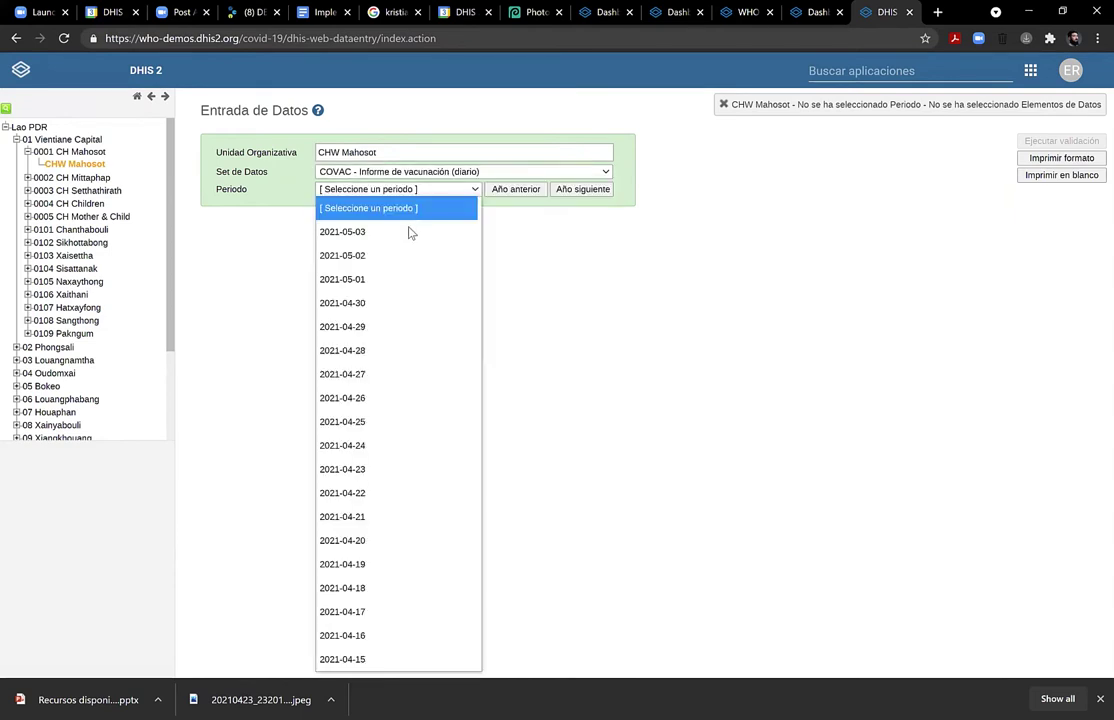
Step: Pick period 2021-05-03 to load the empty COVAC daily vaccination form for CHW Mahosot
{"action": "left_click", "coordinate": [410, 231]}
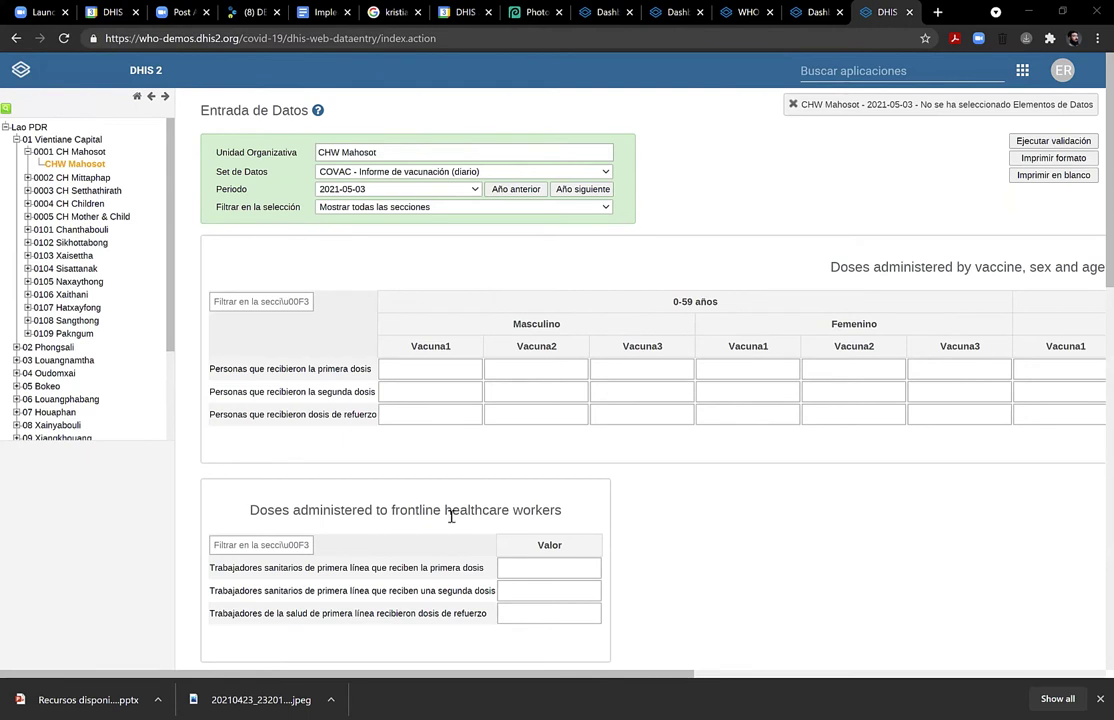
{"action": "left_click_drag", "start_coordinate": [502, 680], "coordinate": [465, 532]}
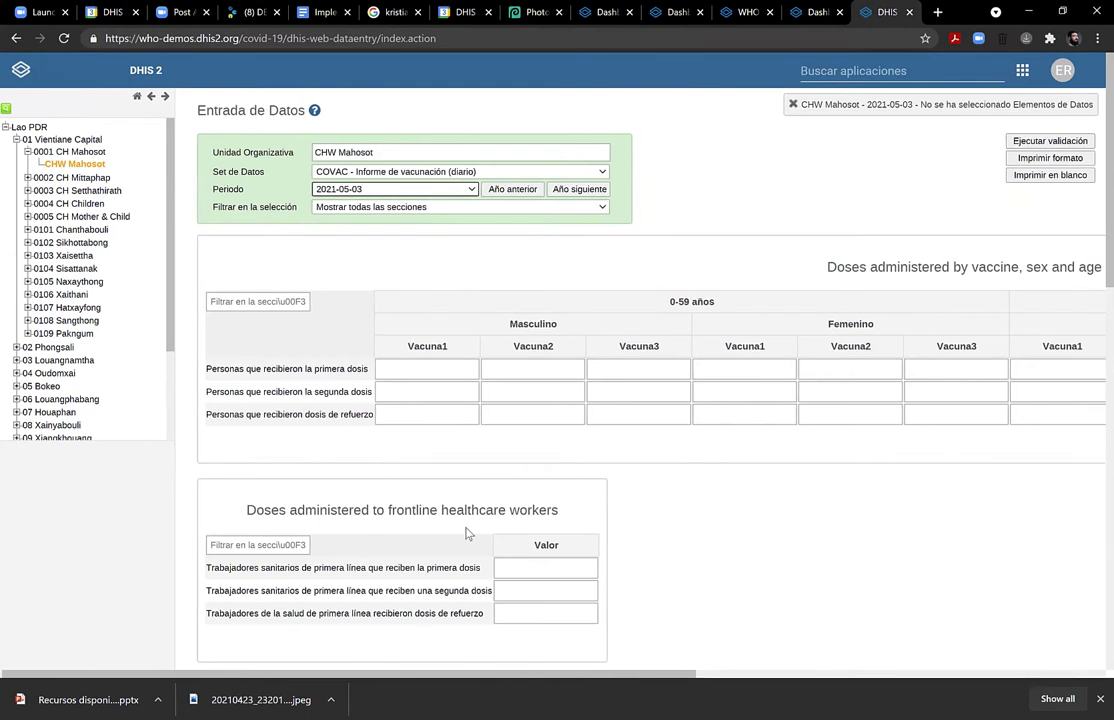
{"action": "left_click", "coordinate": [472, 189]}
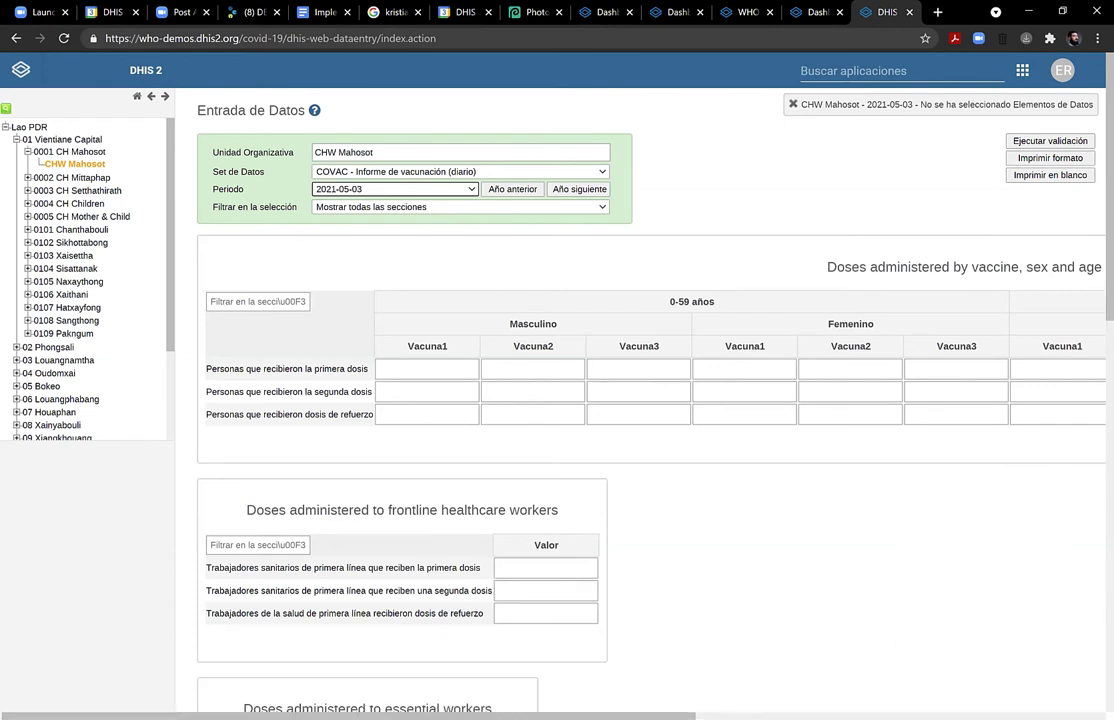
{"action": "scroll", "coordinate": [640, 400], "scroll_direction": "right", "scroll_amount": 1}
{"action": "scroll", "coordinate": [640, 400], "scroll_direction": "right", "scroll_amount": 5}
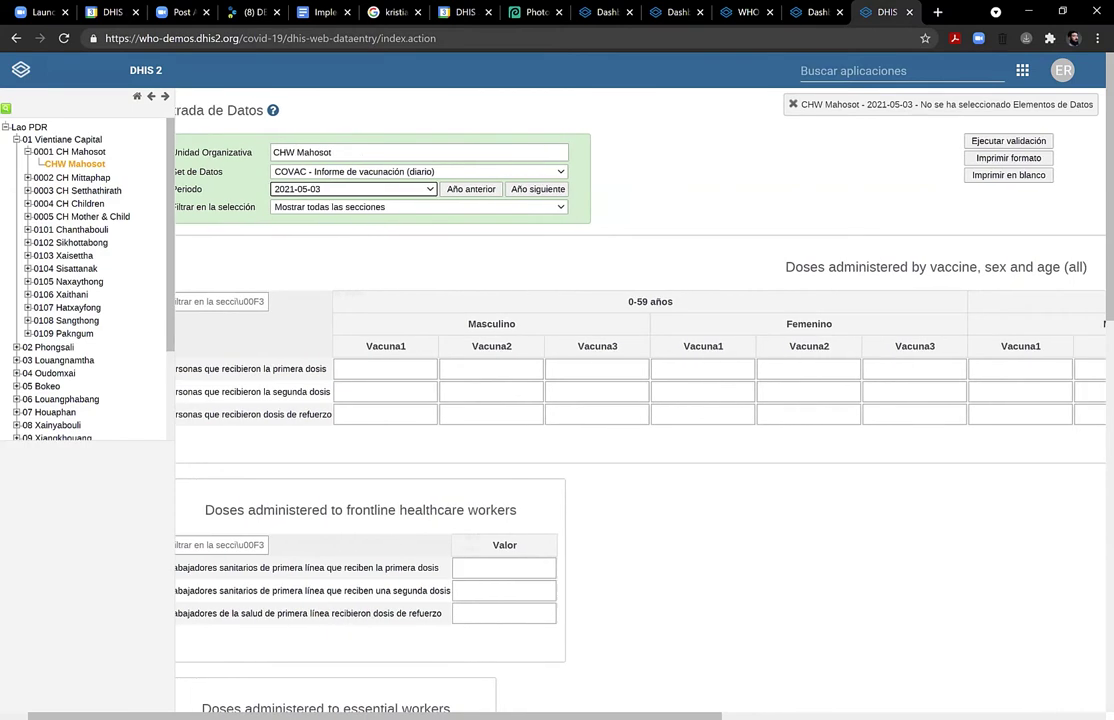
{"action": "scroll", "coordinate": [925, 698], "scroll_direction": "right", "scroll_amount": 20}
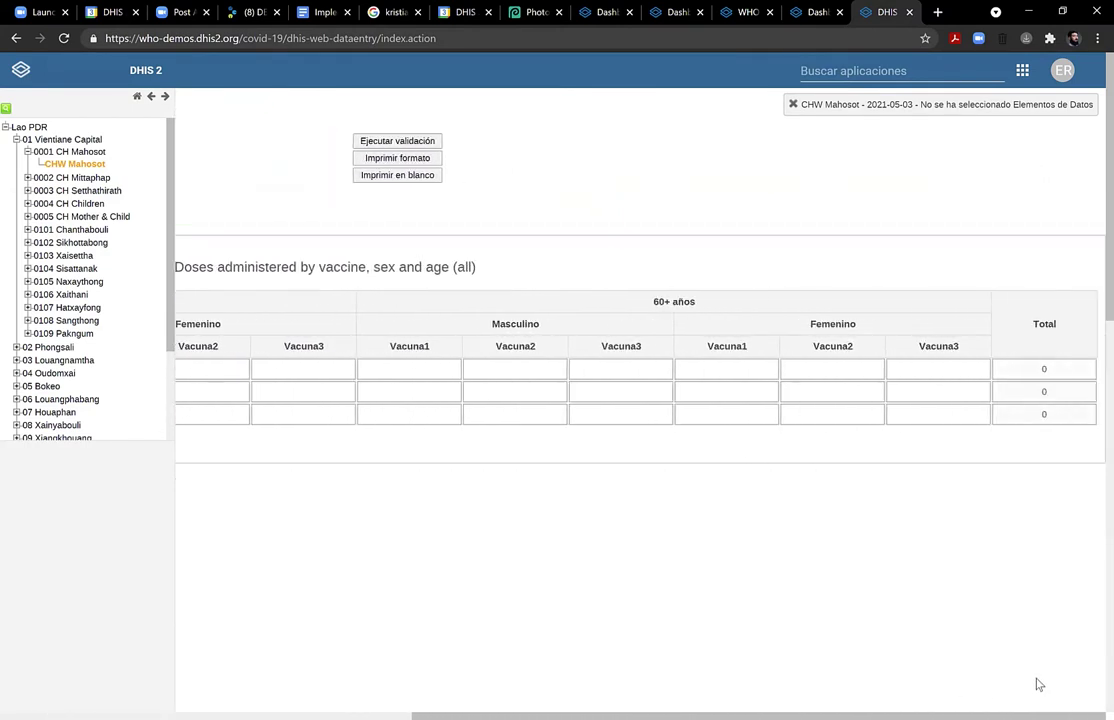
{"action": "scroll", "coordinate": [945, 699], "scroll_direction": "left", "scroll_amount": 2}
{"action": "scroll", "coordinate": [640, 400], "scroll_direction": "left", "scroll_amount": 20}
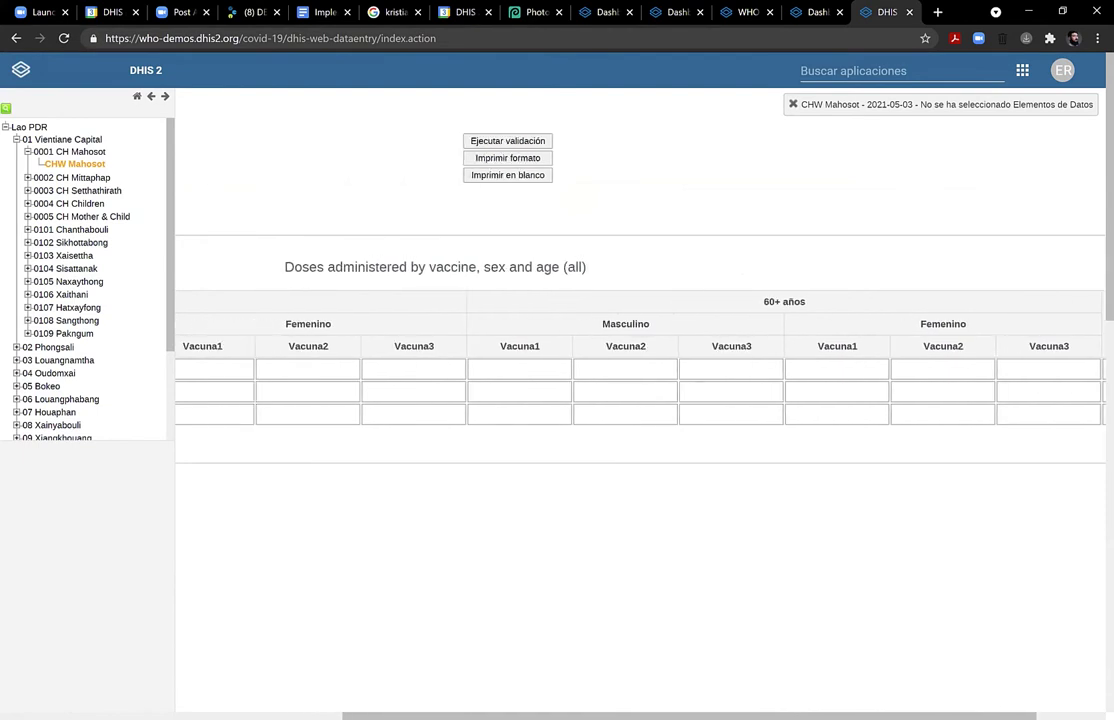
{"action": "scroll", "coordinate": [557, 400], "scroll_direction": "left", "scroll_amount": 3}
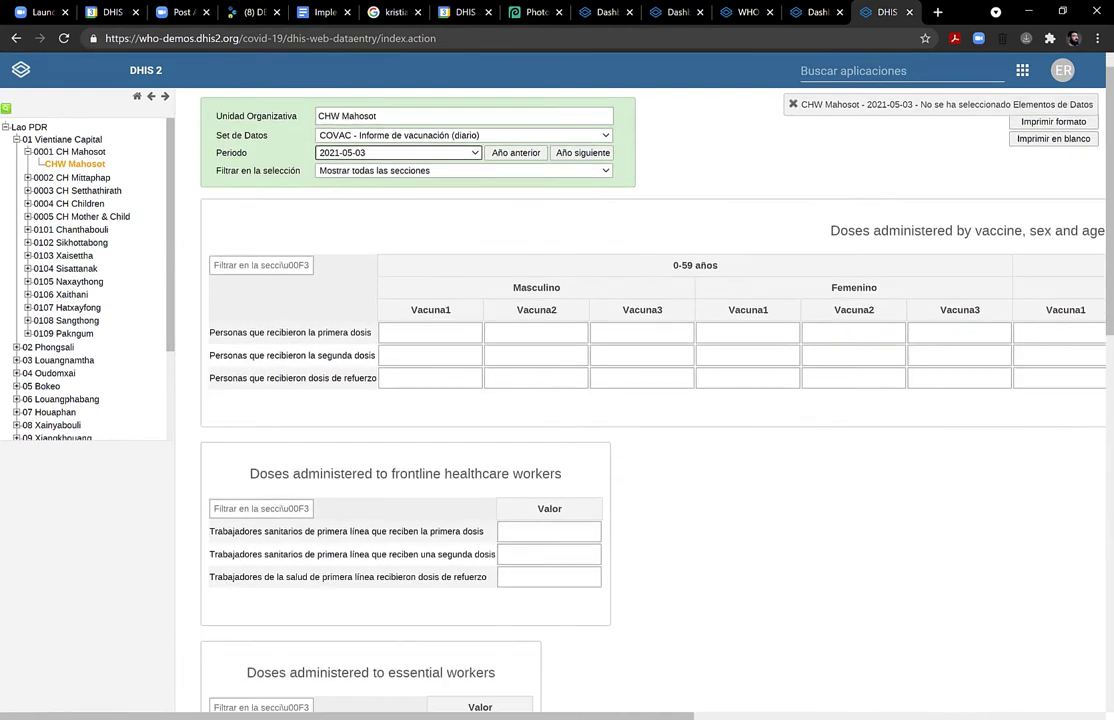
{"action": "scroll", "coordinate": [640, 400], "scroll_direction": "down", "scroll_amount": 2}
{"action": "scroll", "coordinate": [640, 400], "scroll_direction": "down", "scroll_amount": 1}
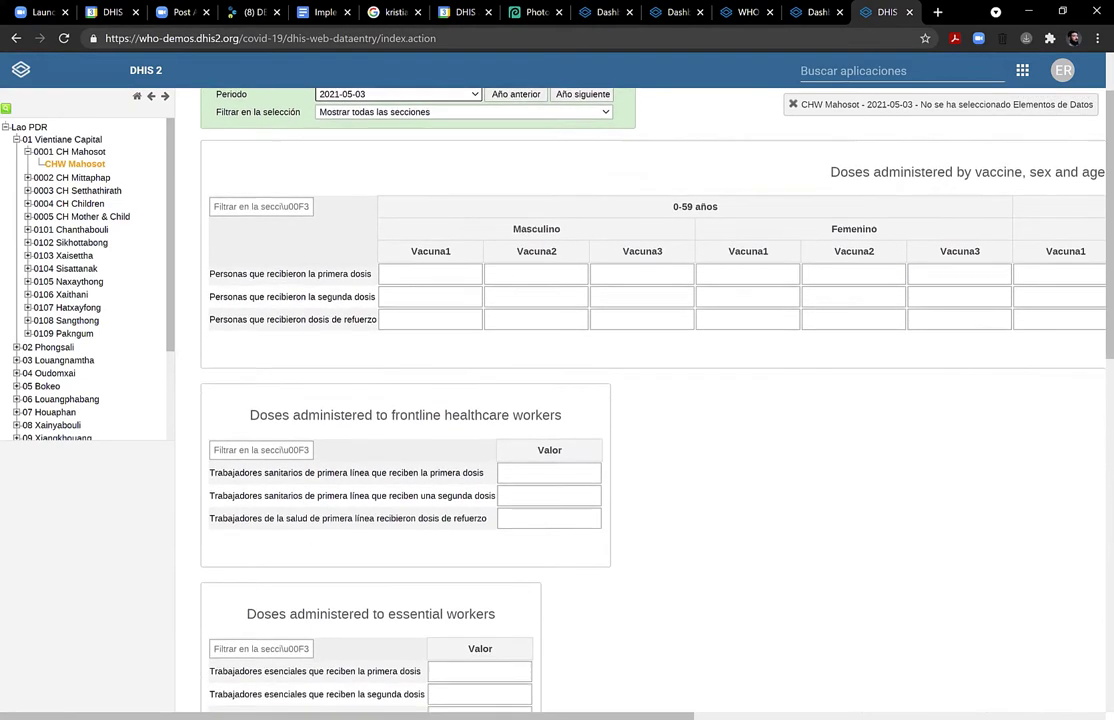
{"action": "scroll", "coordinate": [640, 400], "scroll_direction": "down", "scroll_amount": 2}
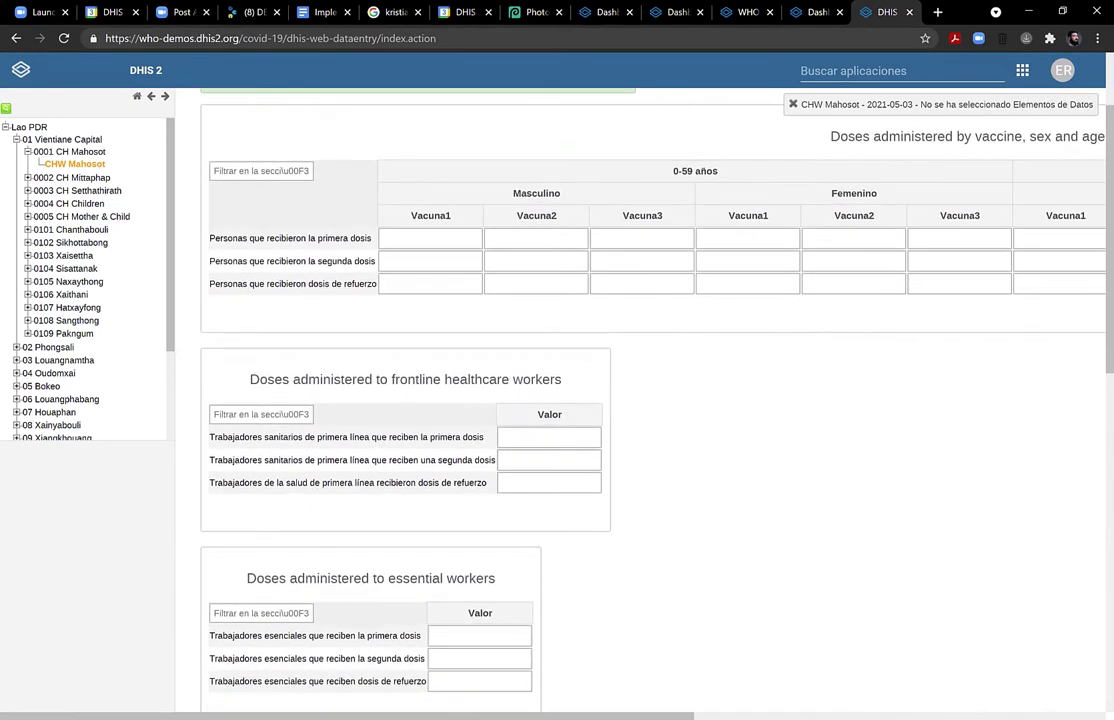
{"action": "scroll", "coordinate": [640, 400], "scroll_direction": "down", "scroll_amount": 2}
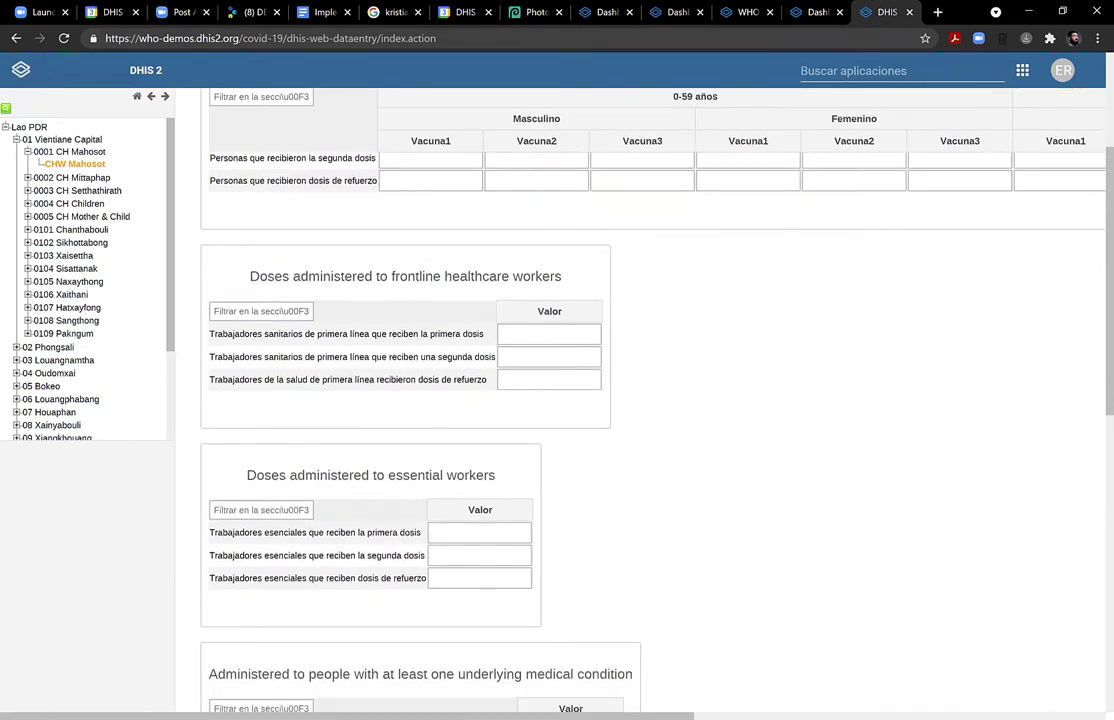
{"action": "scroll", "coordinate": [640, 400], "scroll_direction": "down", "scroll_amount": 2}
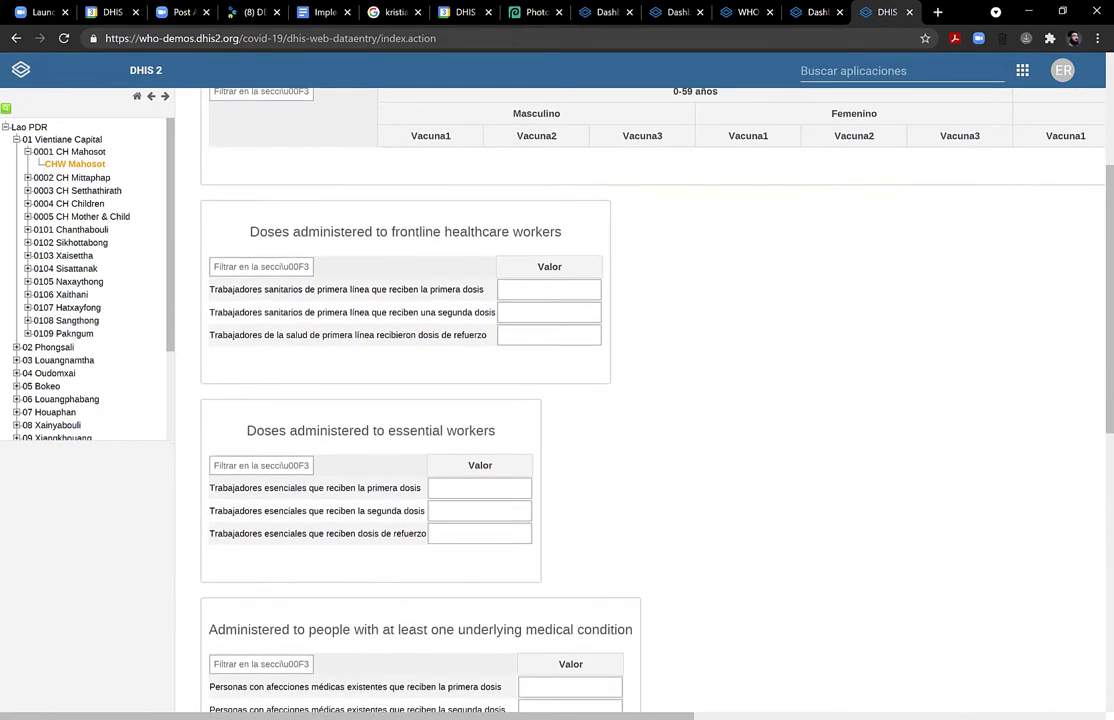
{"action": "scroll", "coordinate": [640, 400], "scroll_direction": "down", "scroll_amount": 2}
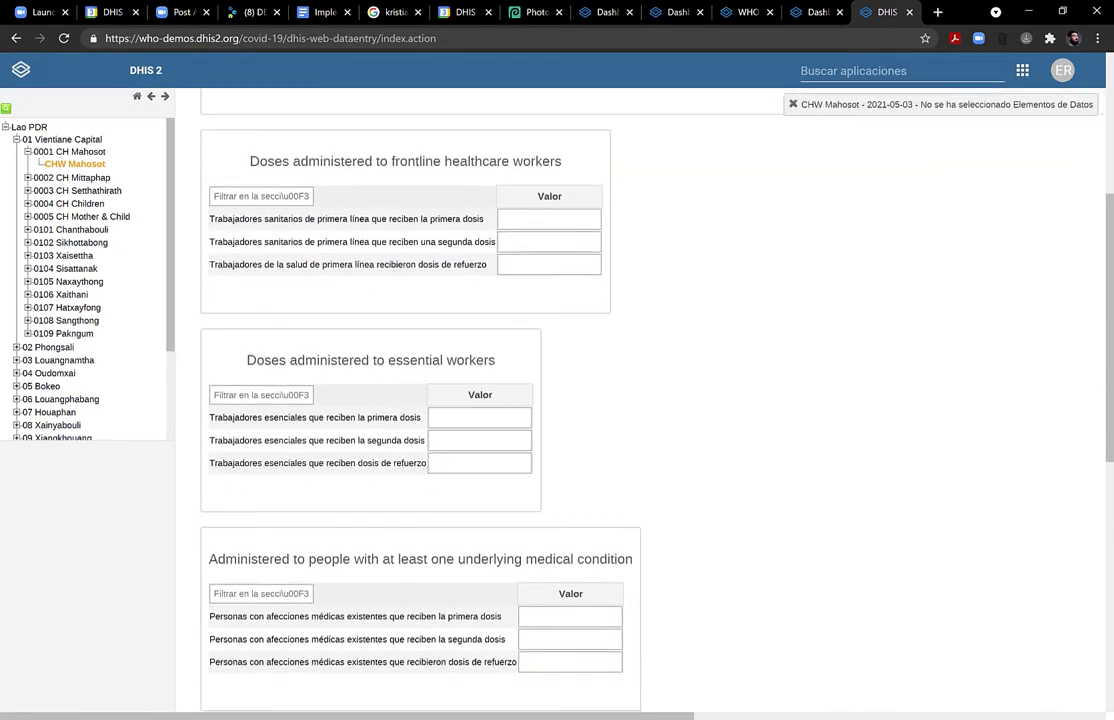
{"action": "scroll", "coordinate": [640, 400], "scroll_direction": "down", "scroll_amount": 2}
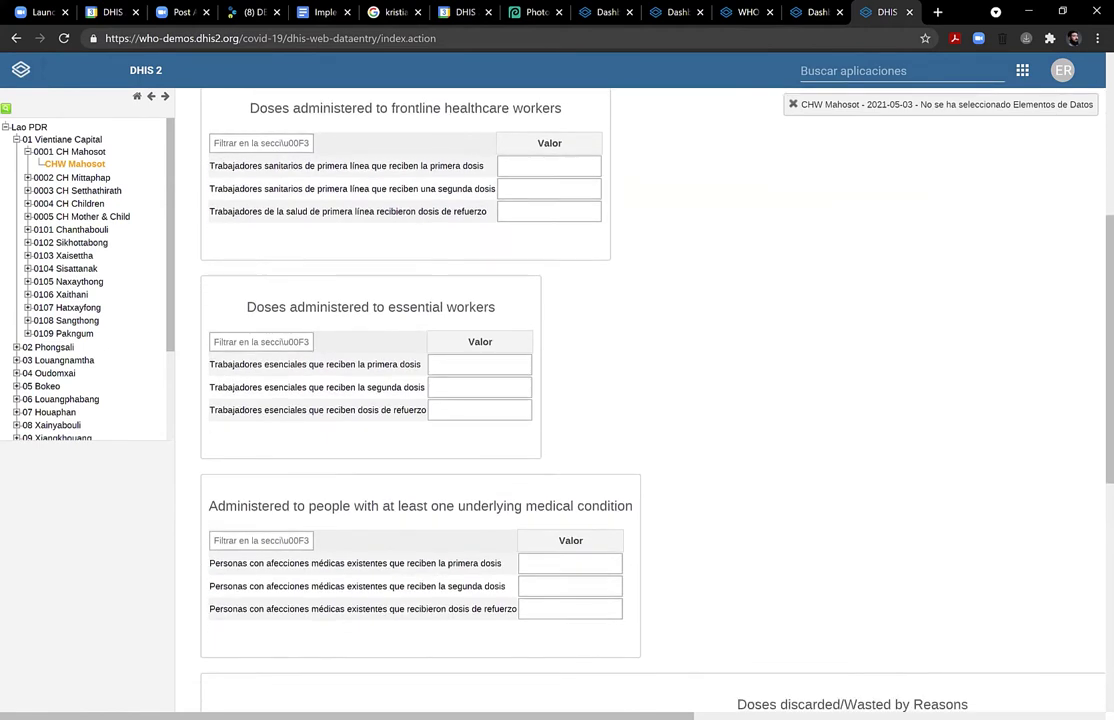
{"action": "scroll", "coordinate": [640, 400], "scroll_direction": "down", "scroll_amount": 1}
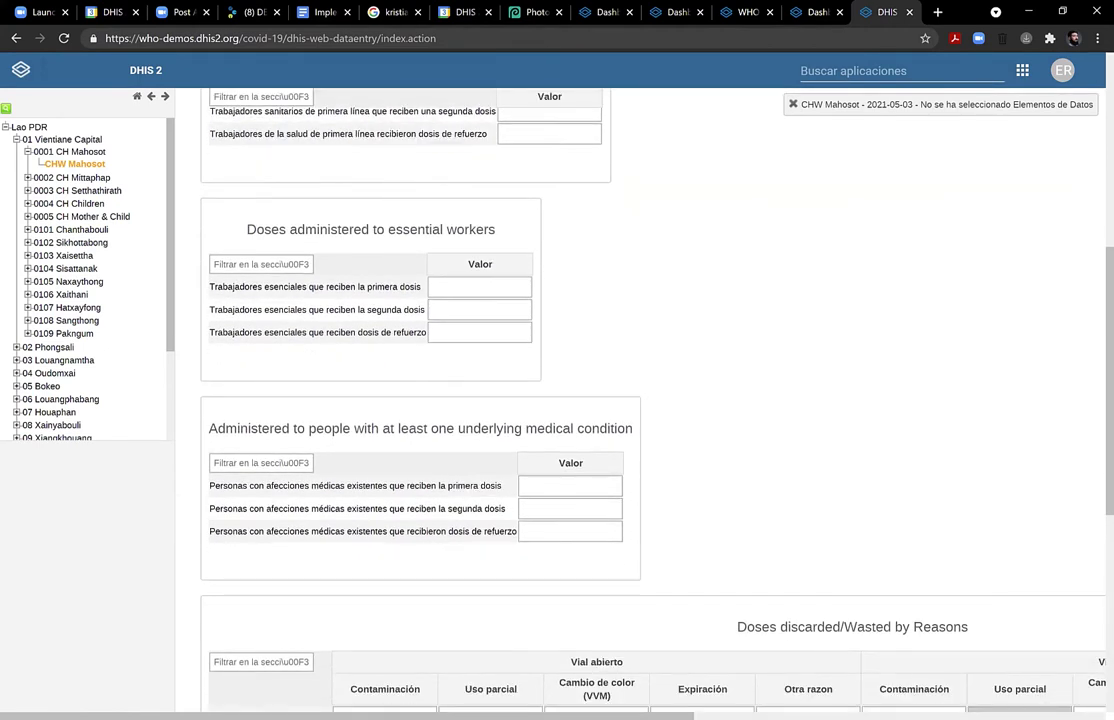
{"action": "scroll", "coordinate": [640, 400], "scroll_direction": "down", "scroll_amount": 2}
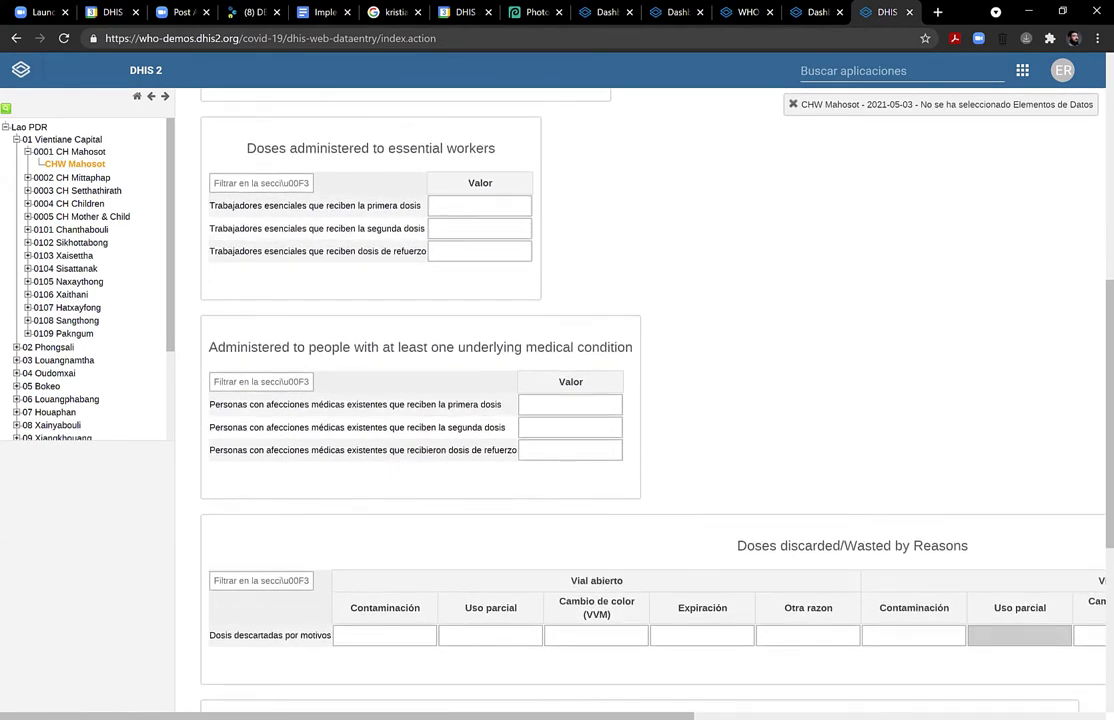
{"action": "scroll", "coordinate": [640, 400], "scroll_direction": "down", "scroll_amount": 3}
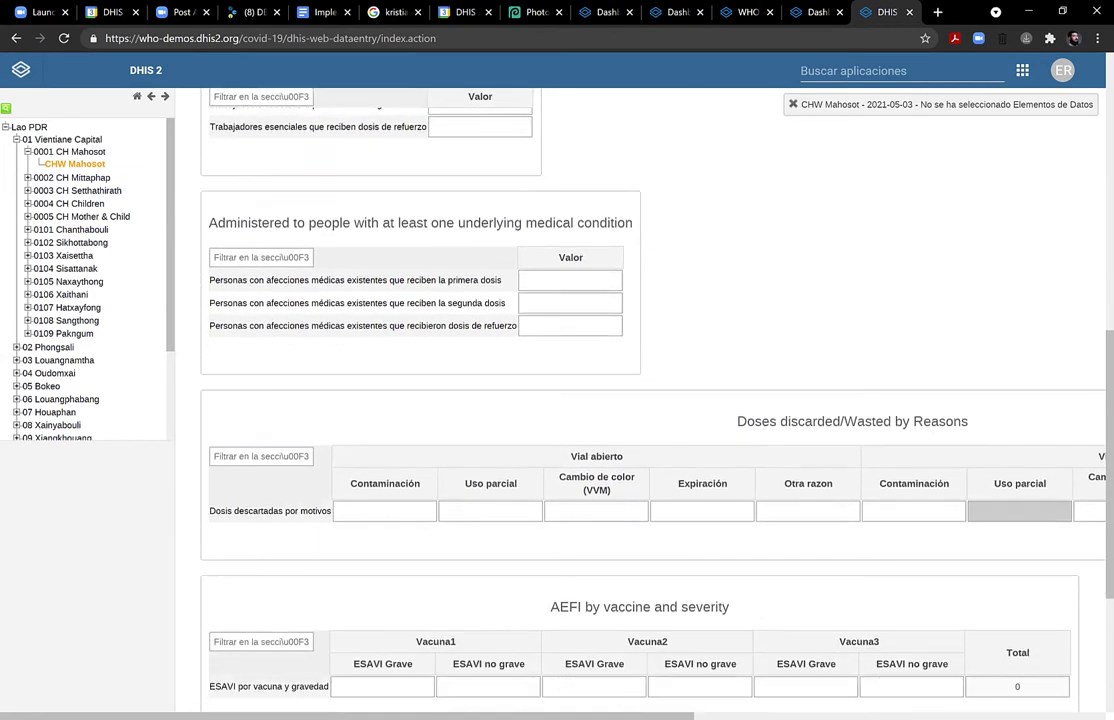
{"action": "scroll", "coordinate": [640, 400], "scroll_direction": "down", "scroll_amount": 2}
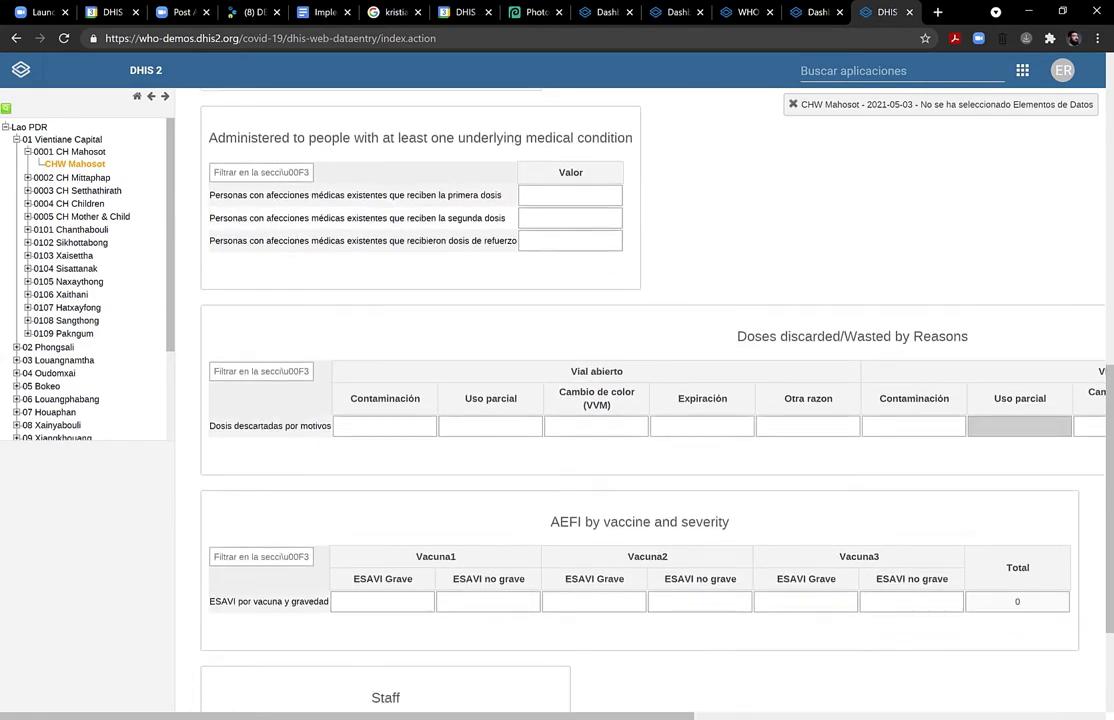
{"action": "scroll", "coordinate": [640, 400], "scroll_direction": "down", "scroll_amount": 2}
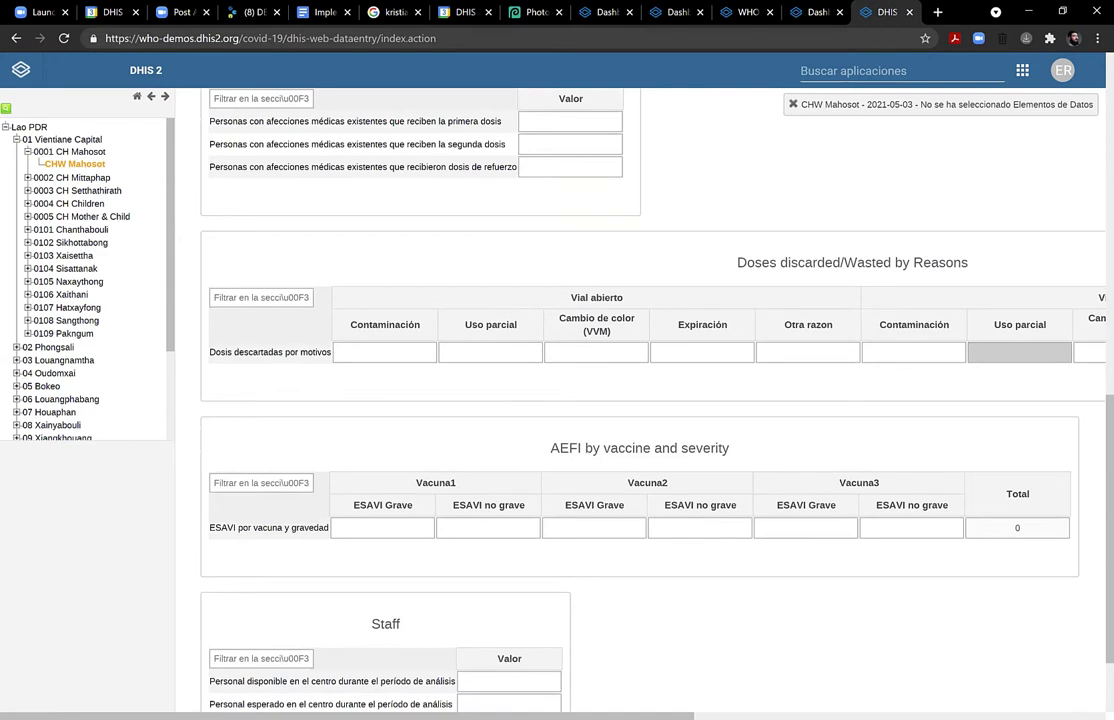
{"action": "scroll", "coordinate": [640, 400], "scroll_direction": "down", "scroll_amount": 3}
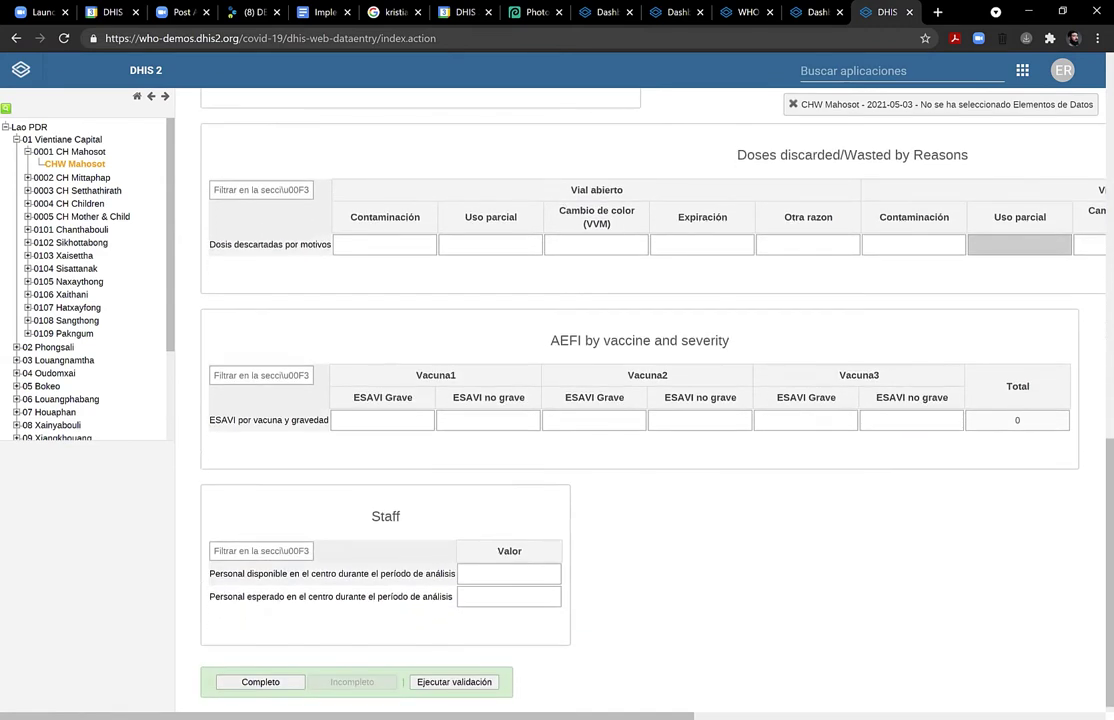
{"action": "scroll", "coordinate": [640, 400], "scroll_direction": "up", "scroll_amount": 1}
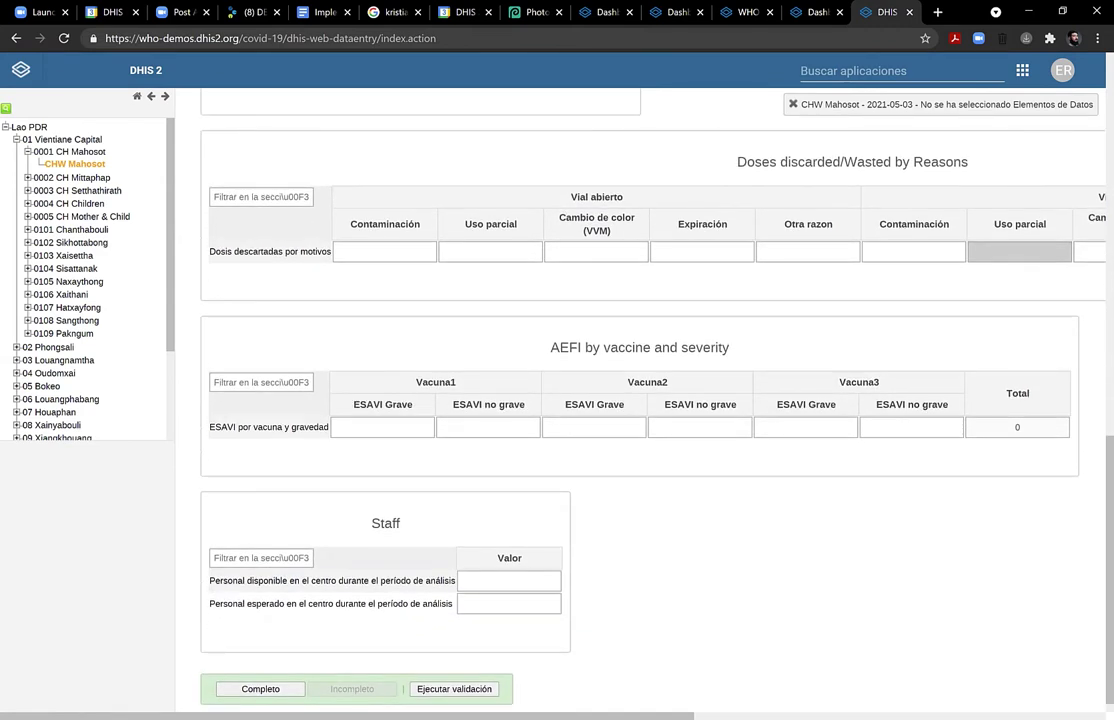
{"action": "scroll", "coordinate": [640, 400], "scroll_direction": "right", "scroll_amount": 2}
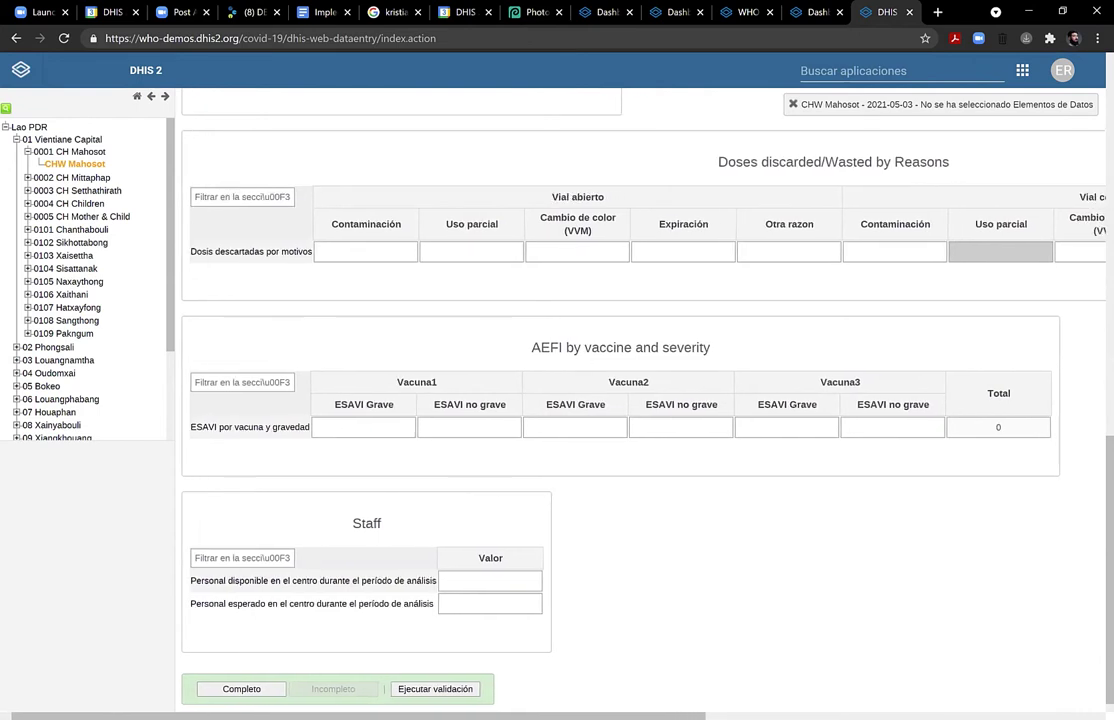
{"action": "scroll", "coordinate": [640, 400], "scroll_direction": "right", "scroll_amount": 5}
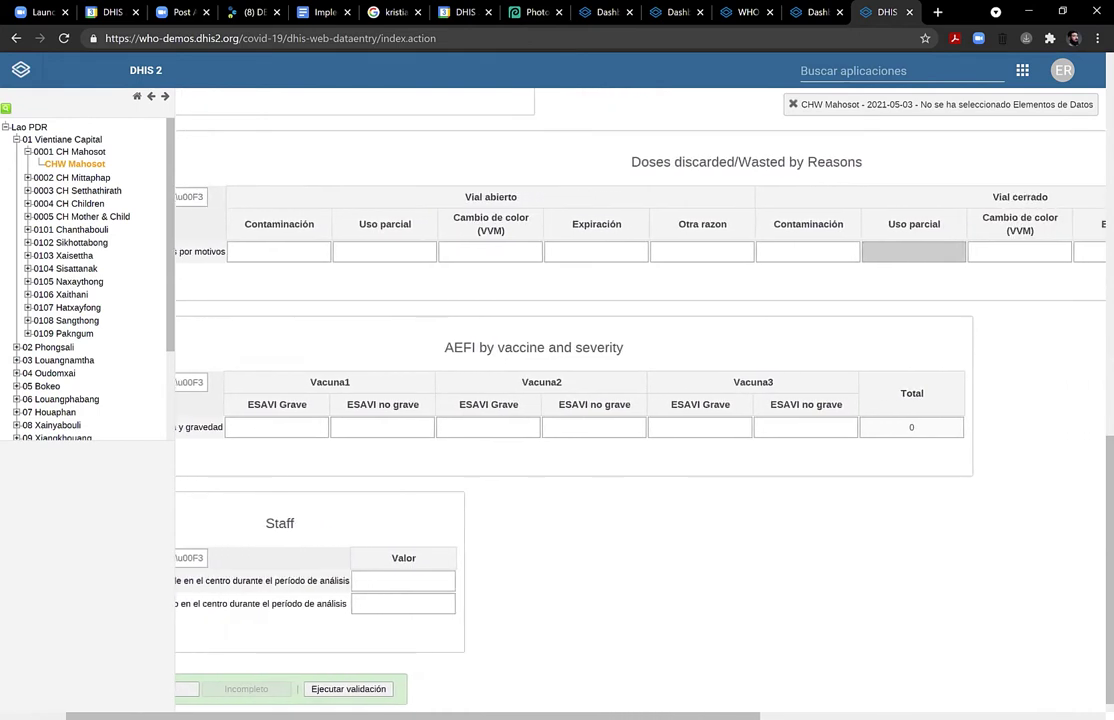
{"action": "scroll", "coordinate": [640, 400], "scroll_direction": "left", "scroll_amount": 3}
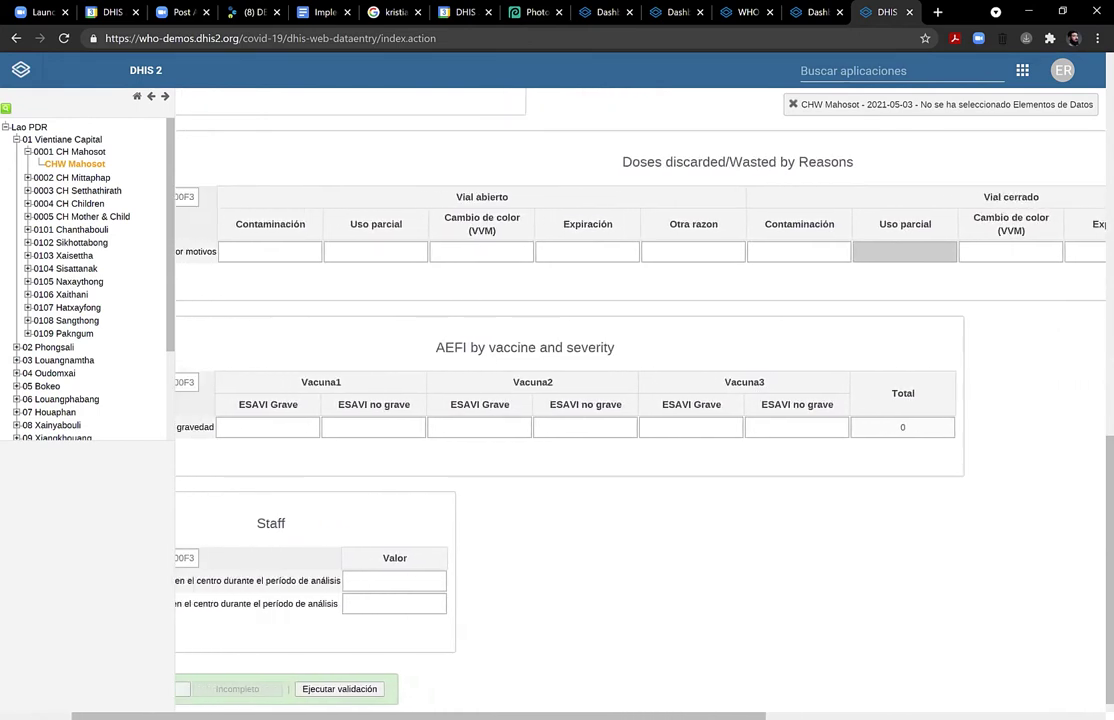
{"action": "scroll", "coordinate": [640, 400], "scroll_direction": "left", "scroll_amount": 4}
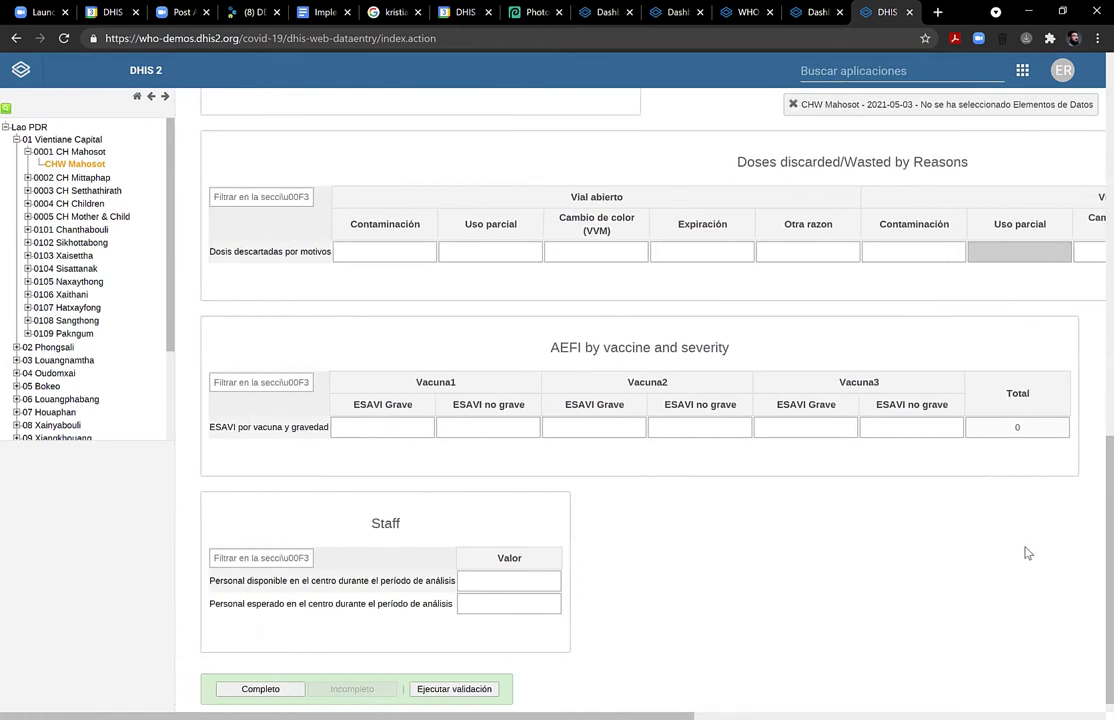
{"action": "scroll", "coordinate": [640, 400], "scroll_direction": "up", "scroll_amount": 2}
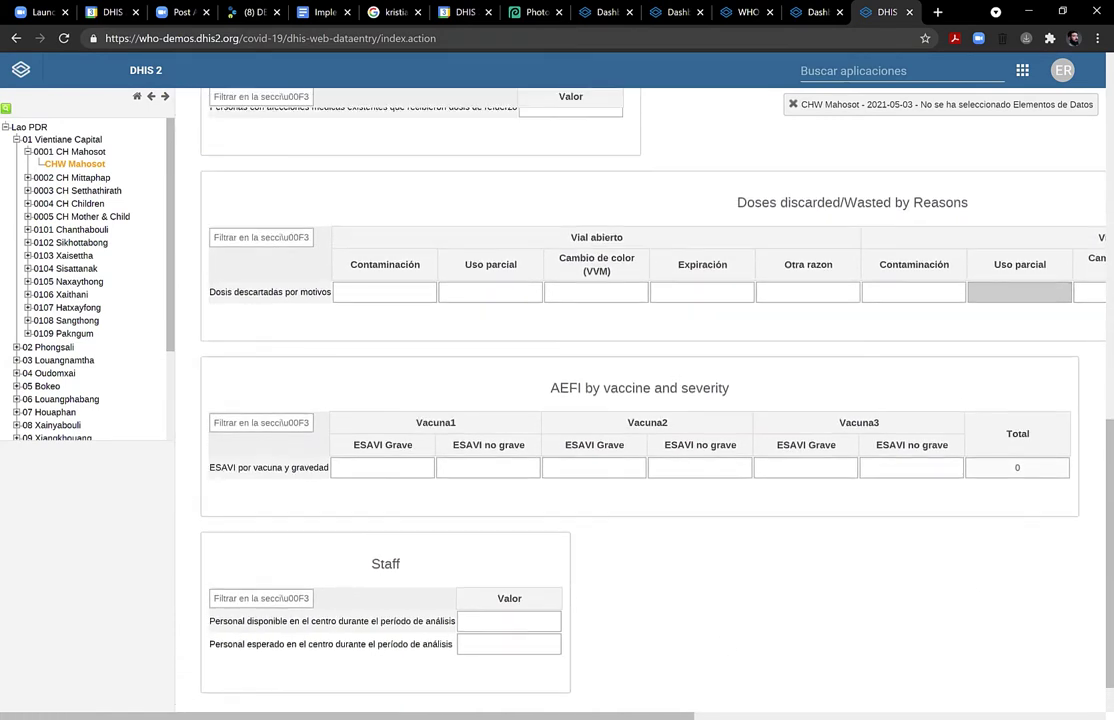
{"action": "scroll", "coordinate": [640, 400], "scroll_direction": "up", "scroll_amount": 10}
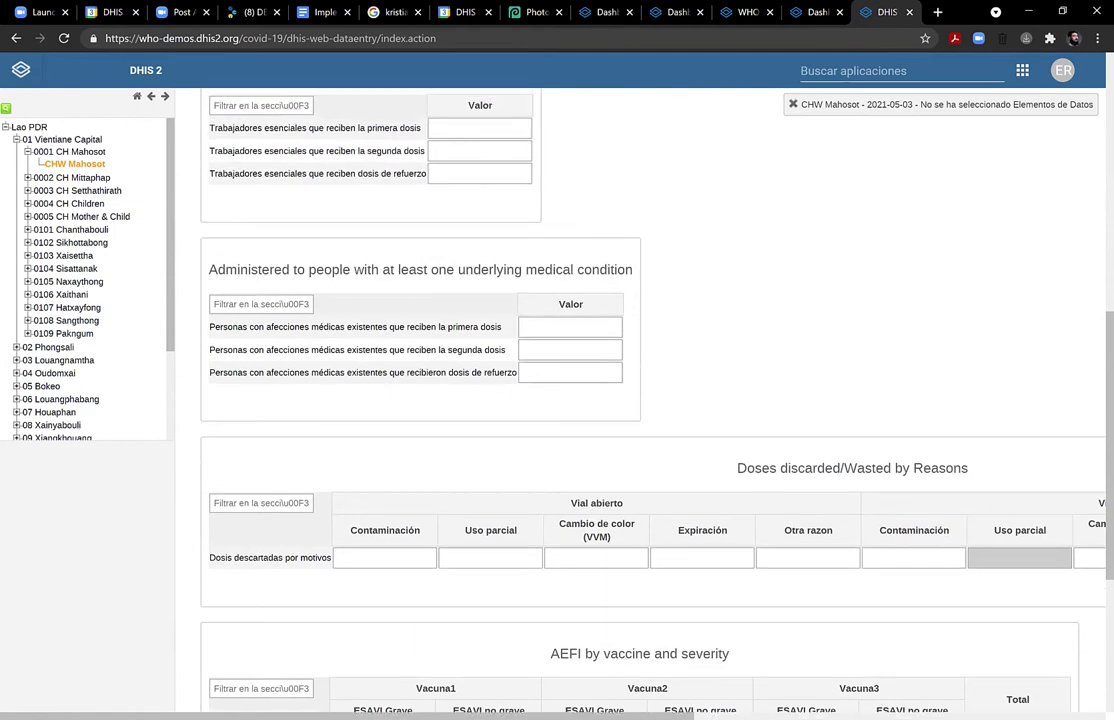
{"action": "scroll", "coordinate": [640, 400], "scroll_direction": "up", "scroll_amount": 4}
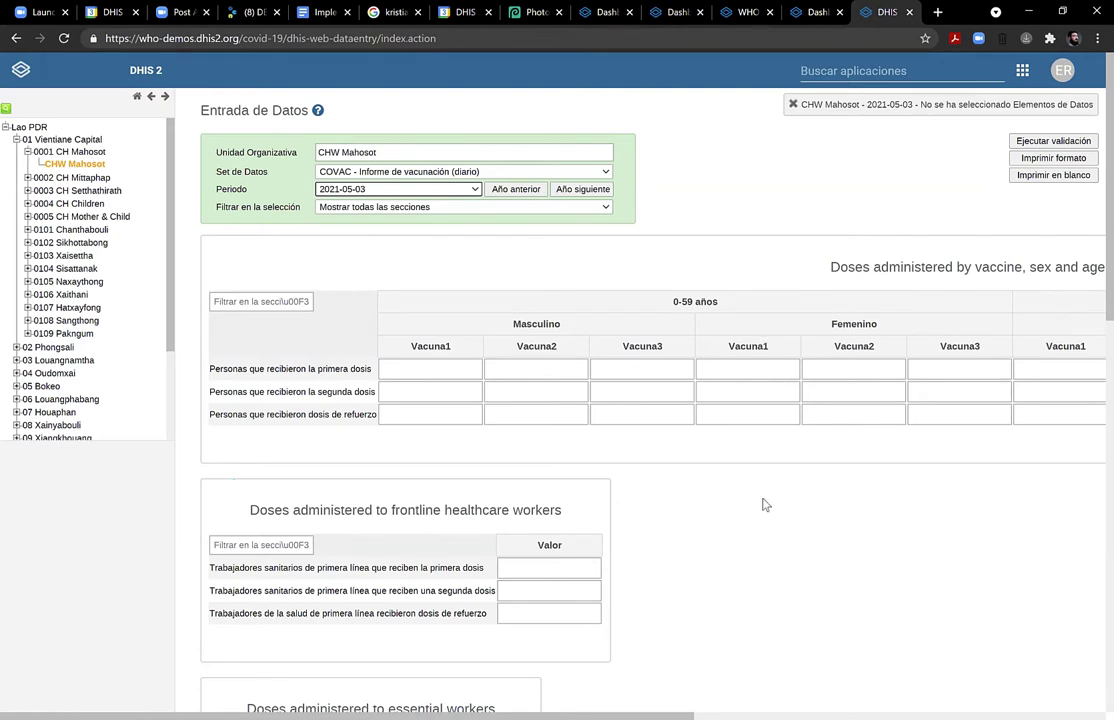
{"action": "scroll", "coordinate": [770, 420], "scroll_direction": "down", "scroll_amount": 7}
{"action": "scroll", "coordinate": [700, 360], "scroll_direction": "up", "scroll_amount": 4}
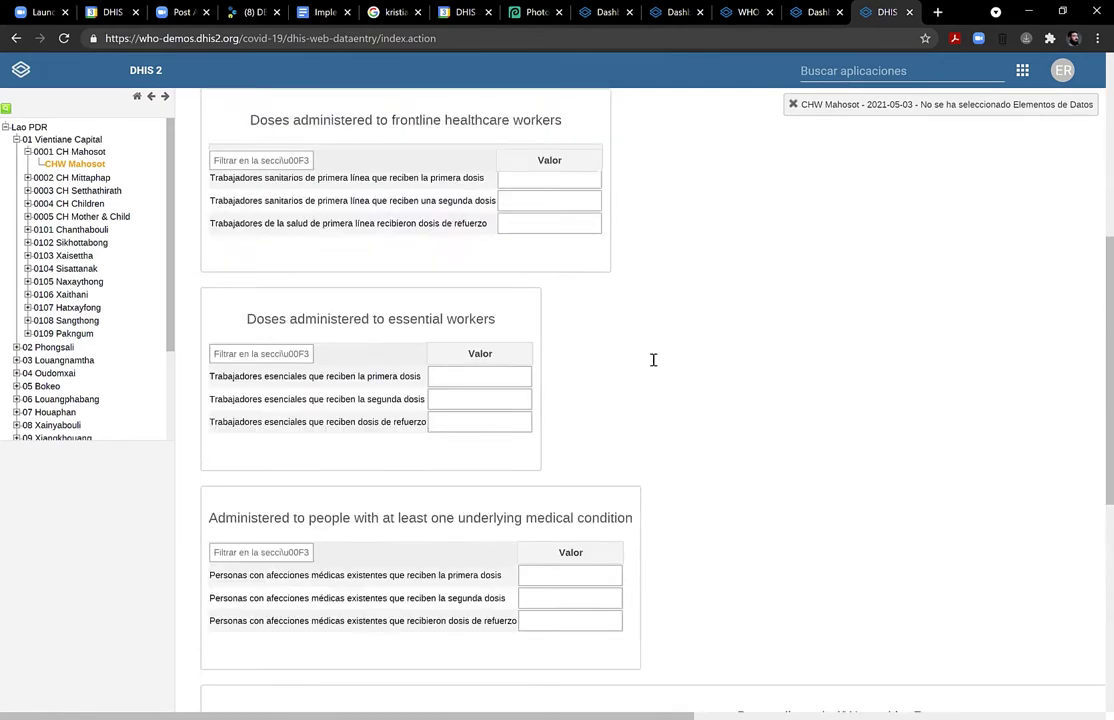
{"action": "scroll", "coordinate": [653, 360], "scroll_direction": "up", "scroll_amount": 4}
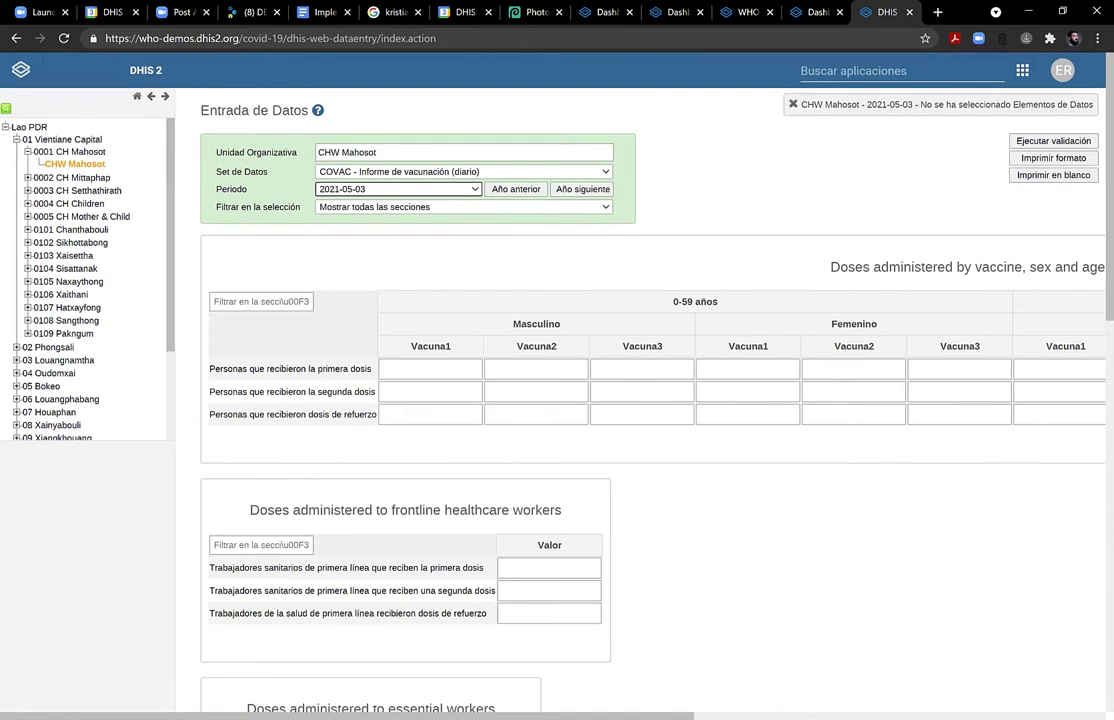
{"action": "scroll", "coordinate": [640, 400], "scroll_direction": "down", "scroll_amount": 1}
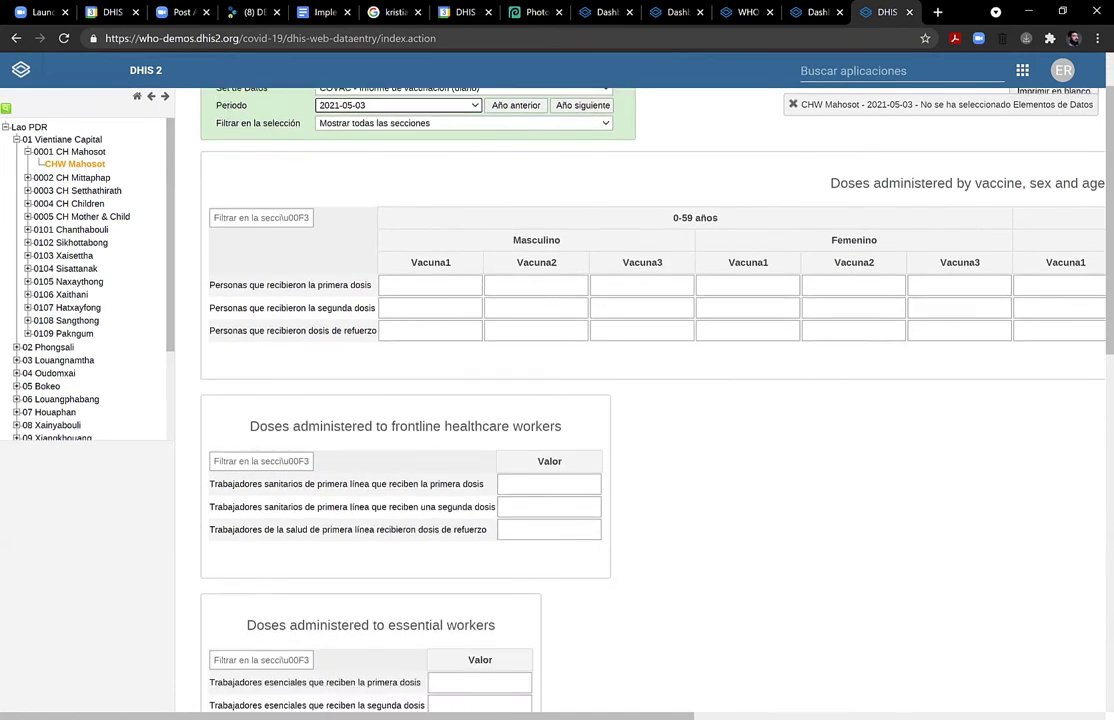
{"action": "scroll", "coordinate": [640, 400], "scroll_direction": "down", "scroll_amount": 5}
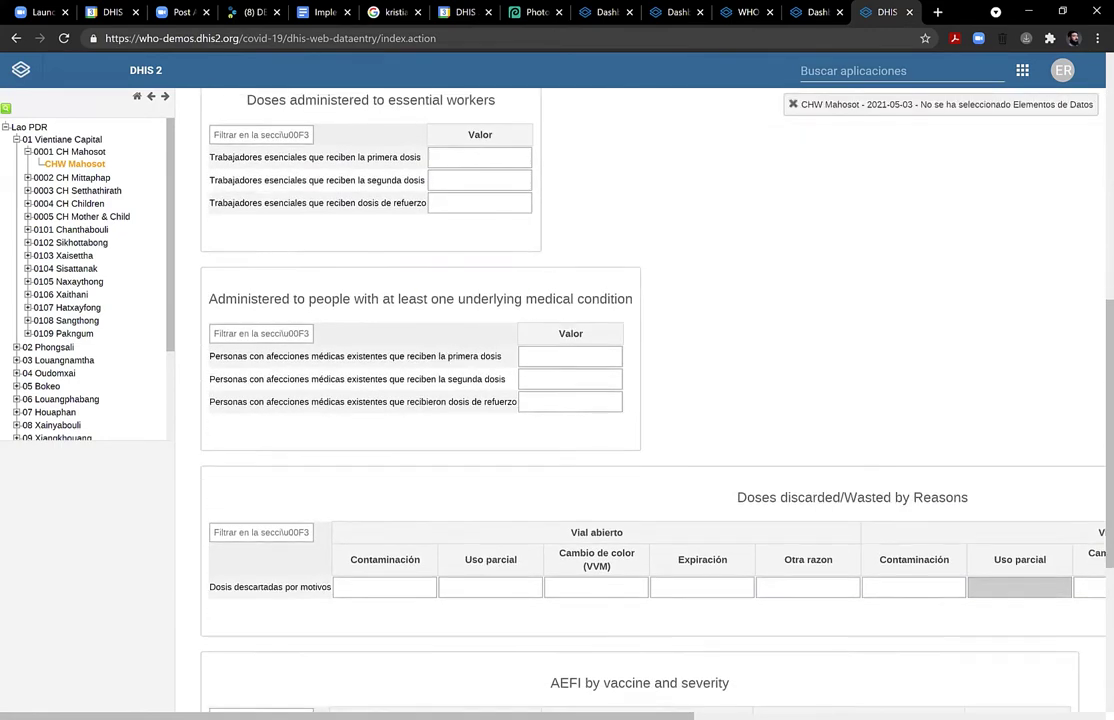
{"action": "scroll", "coordinate": [640, 400], "scroll_direction": "down", "scroll_amount": 2}
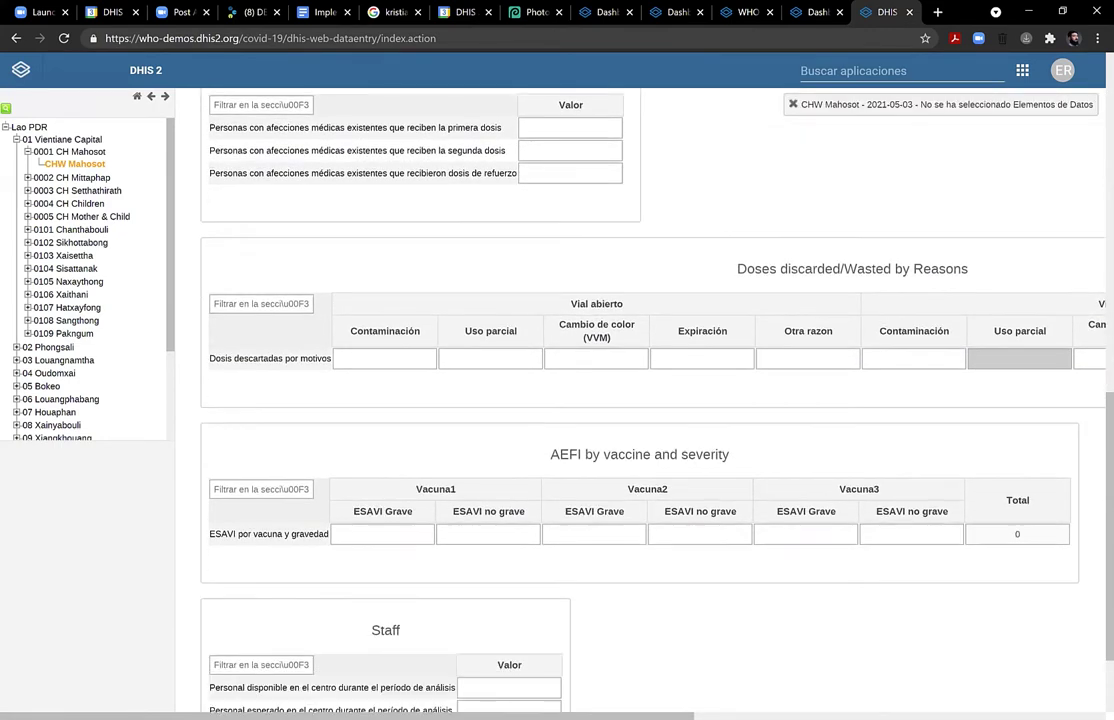
{"action": "scroll", "coordinate": [640, 400], "scroll_direction": "down", "scroll_amount": 1}
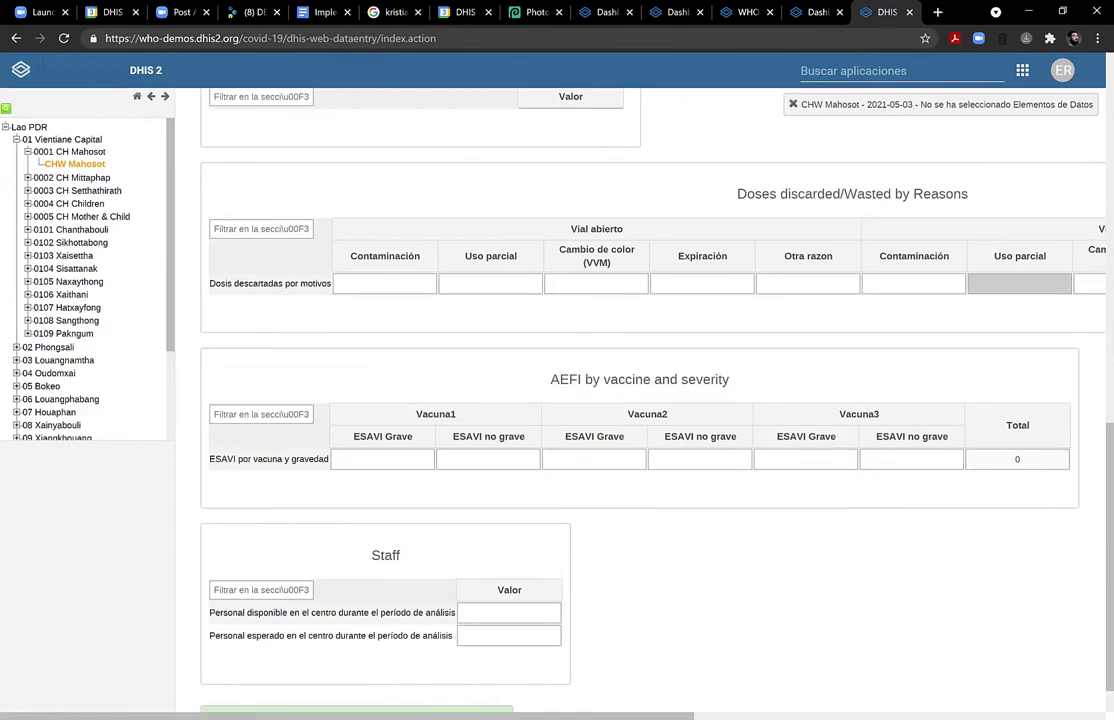
{"action": "scroll", "coordinate": [640, 400], "scroll_direction": "down", "scroll_amount": 1}
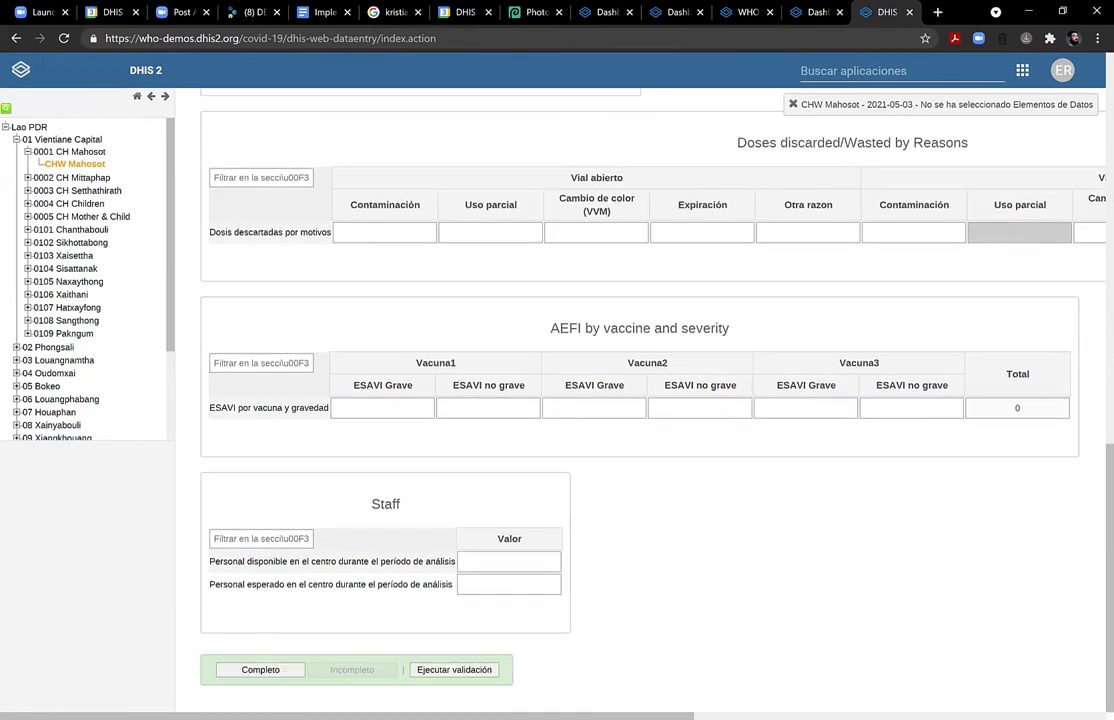
{"action": "scroll", "coordinate": [1054, 318], "scroll_direction": "up", "scroll_amount": 6}
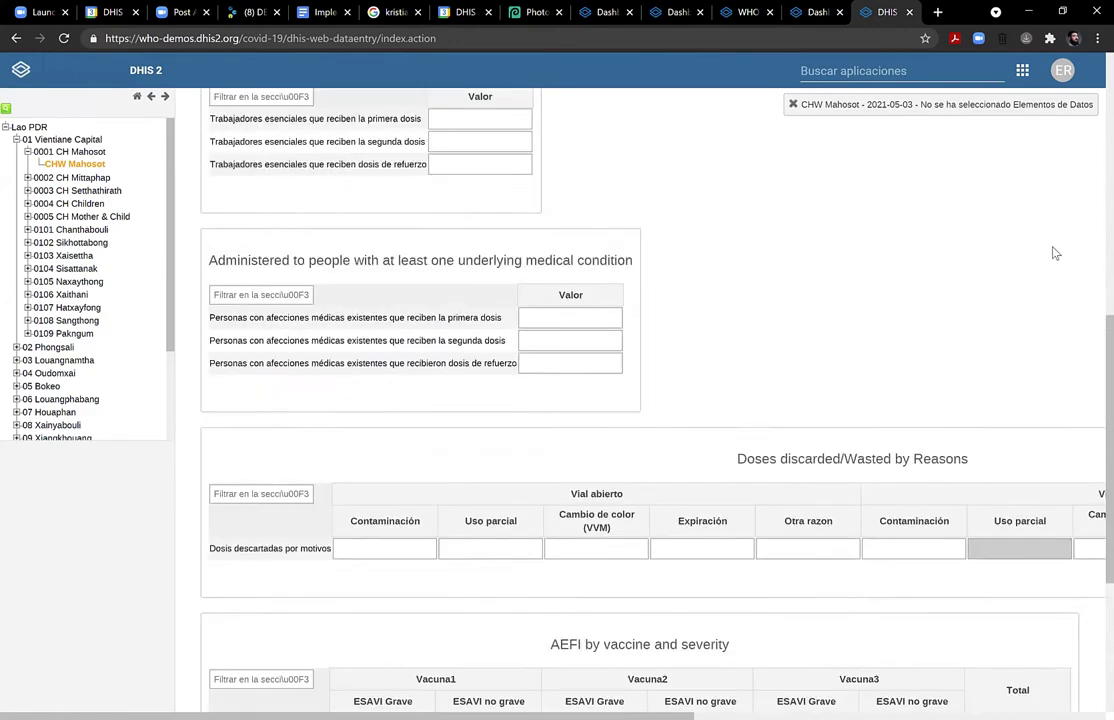
{"action": "scroll", "coordinate": [1040, 116], "scroll_direction": "up", "scroll_amount": 3}
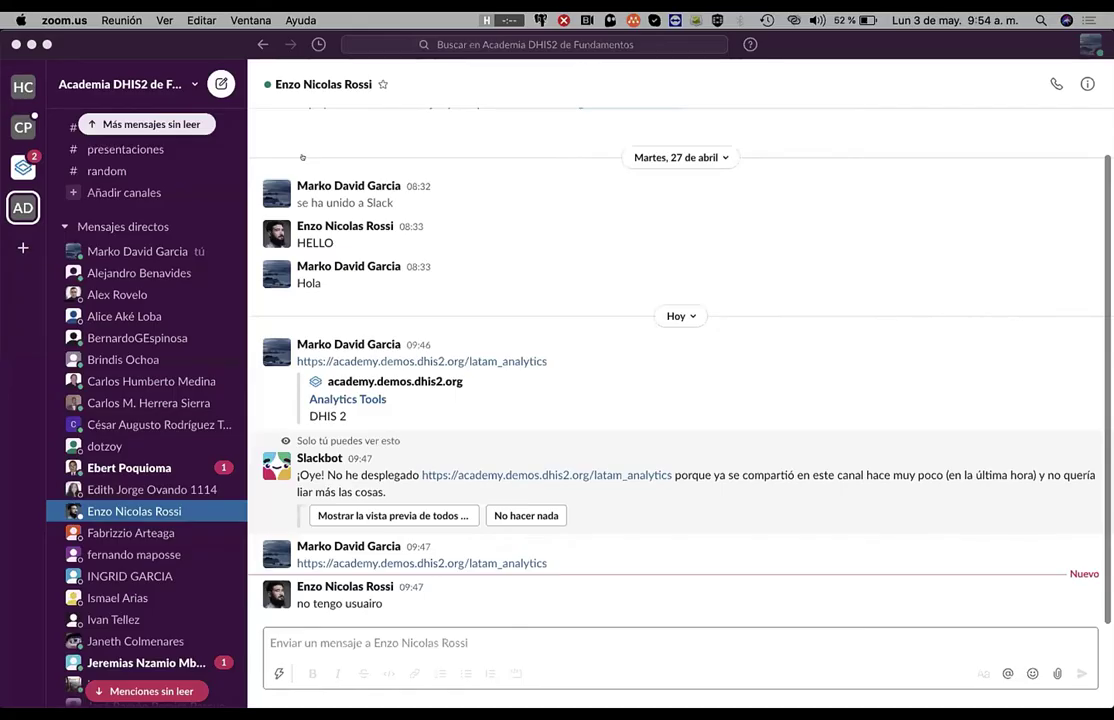
Step: Return to slide 14 'Unidades organizativas' in the Día 1 deck and present it full screen
{"action": "key", "text": "super+Tab"}
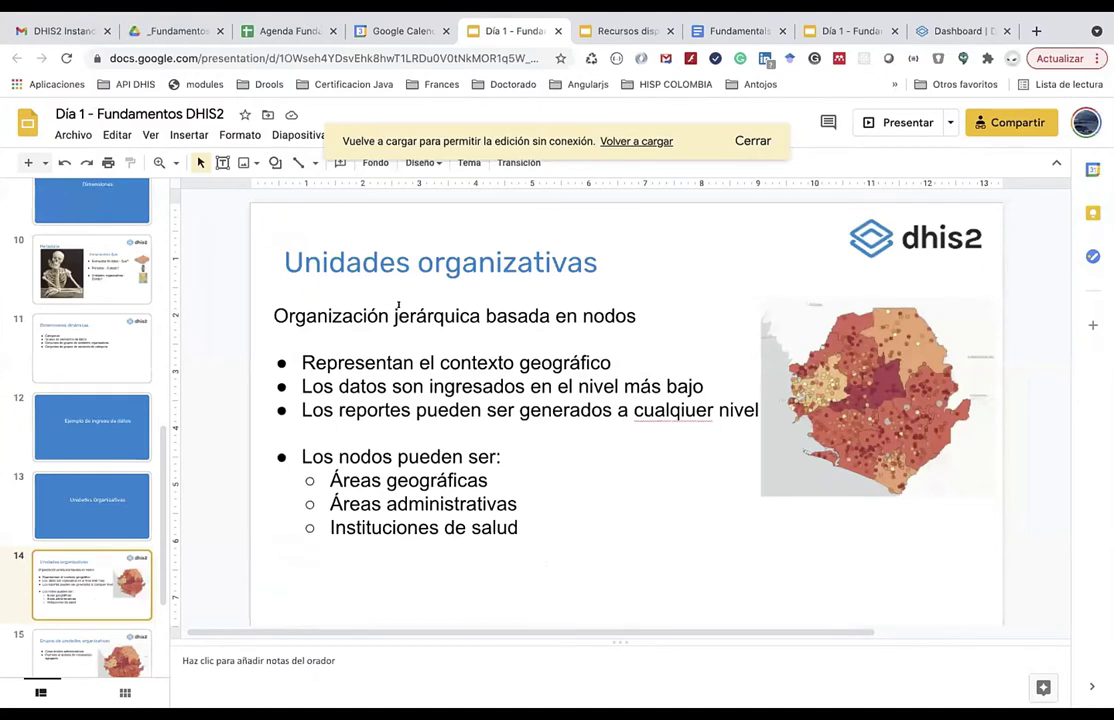
{"action": "left_click", "coordinate": [397, 310]}
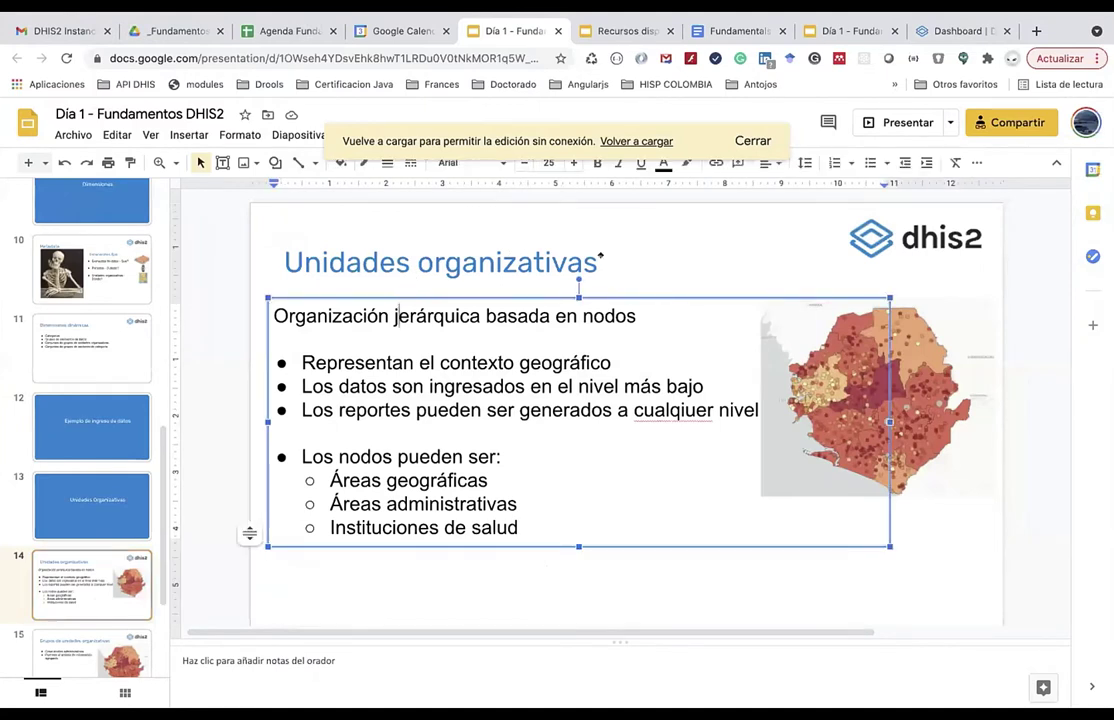
{"action": "left_click", "coordinate": [608, 258]}
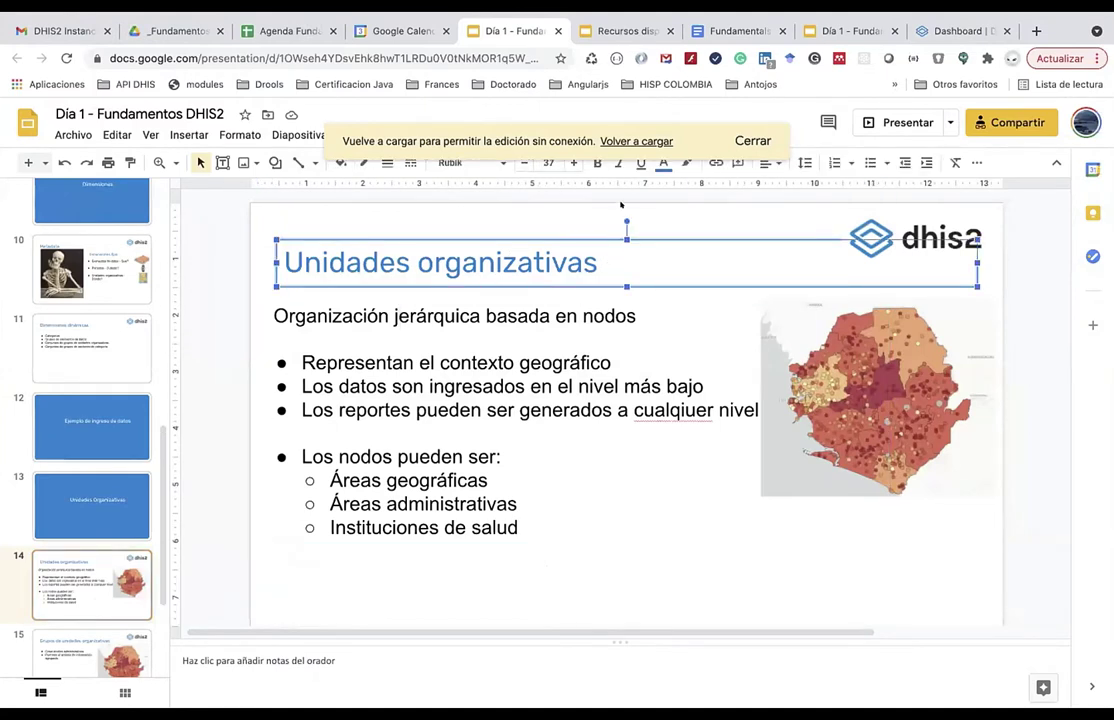
{"action": "left_click", "coordinate": [575, 340]}
{"action": "key", "text": "super+Tab"}
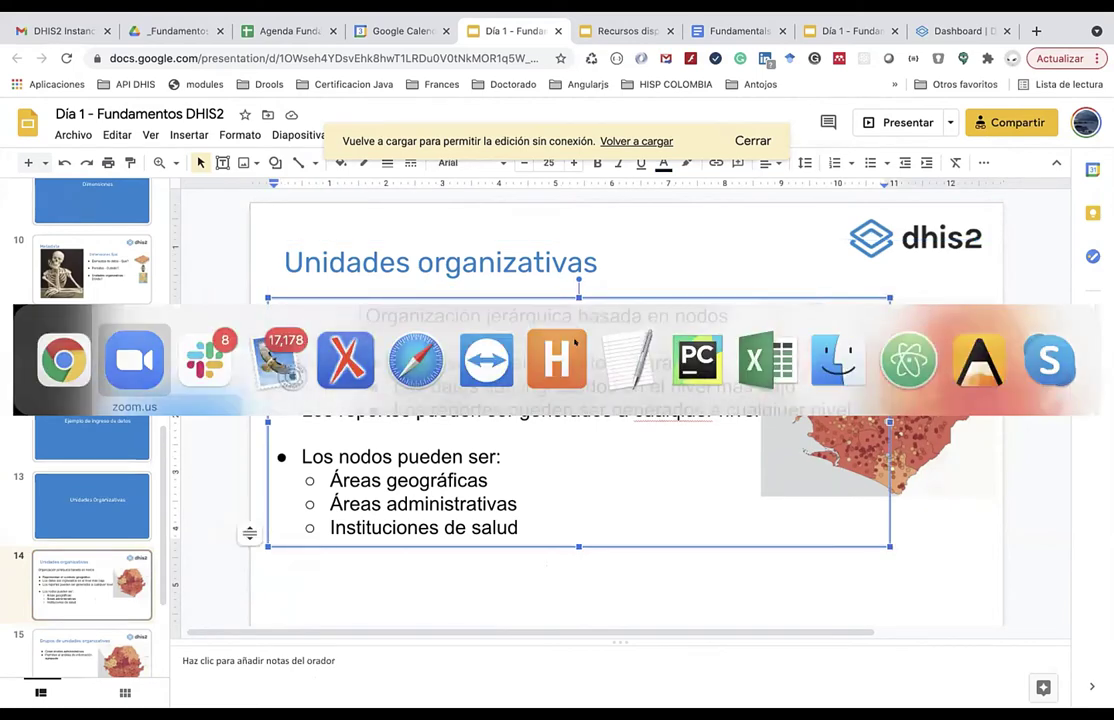
{"action": "key", "text": "super+Tab"}
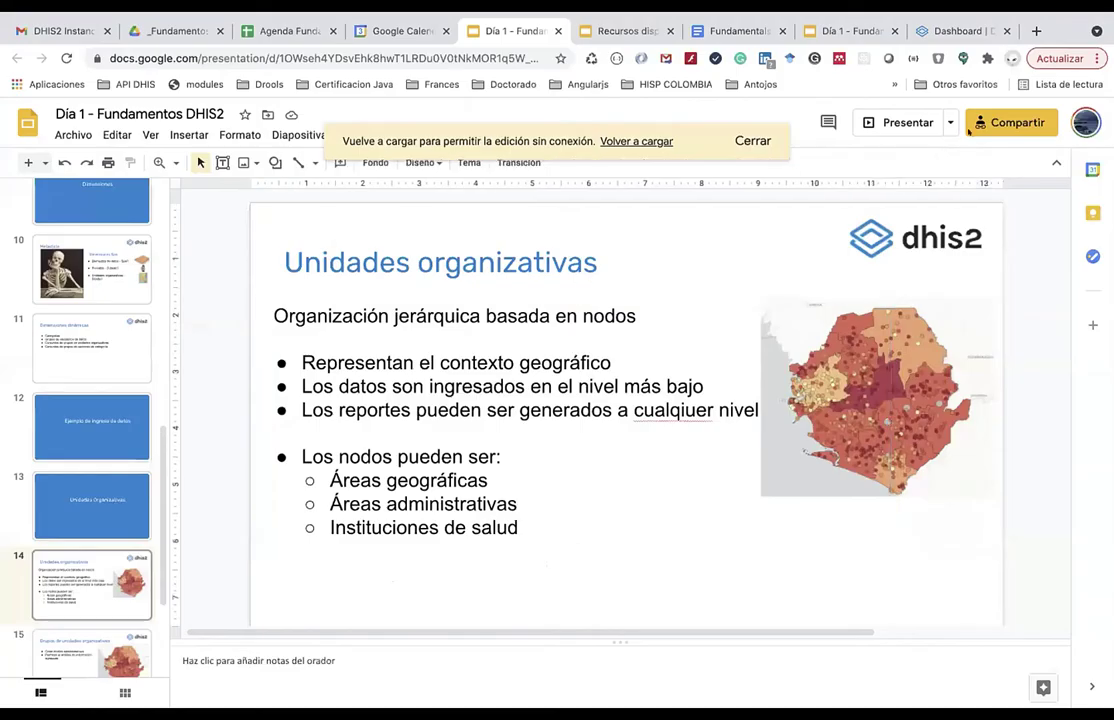
{"action": "left_click", "coordinate": [900, 122]}
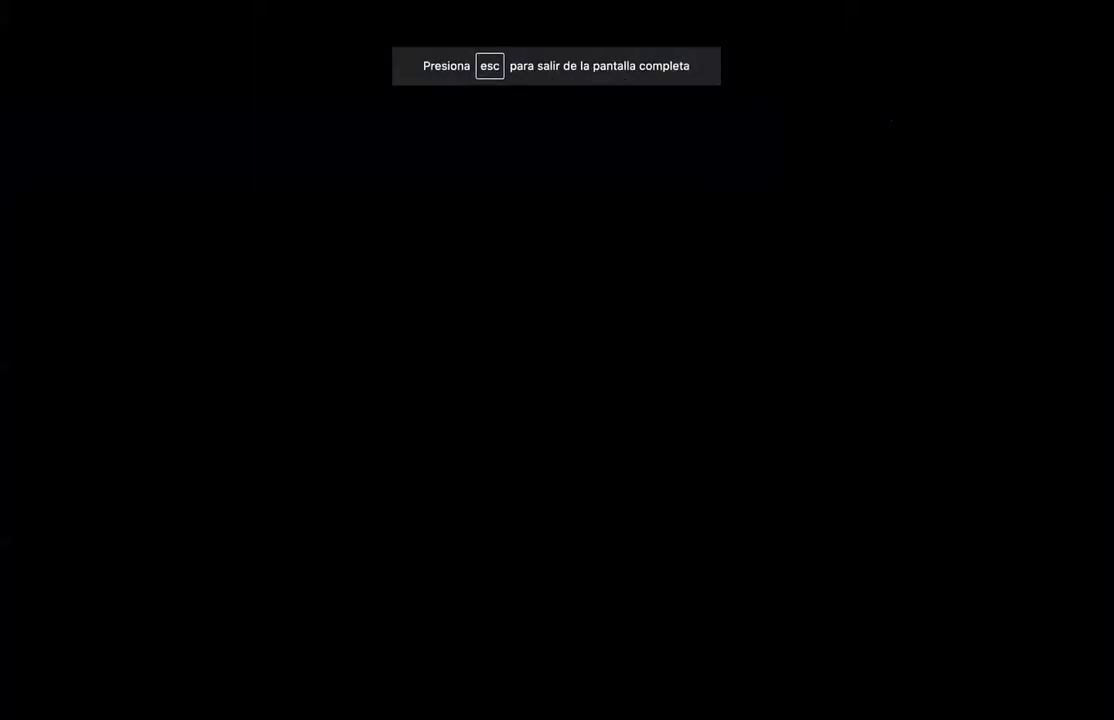
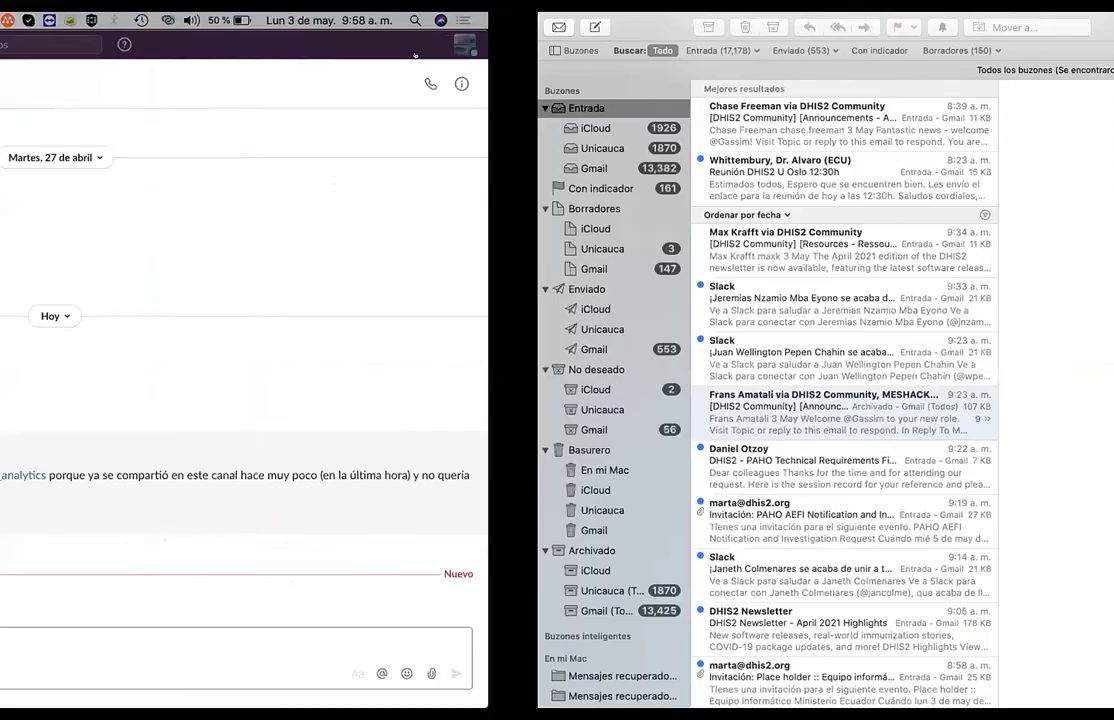
Step: Switch from Mail to the Chrome window showing DHIS2 User Management
{"action": "key", "text": "super+Tab"}
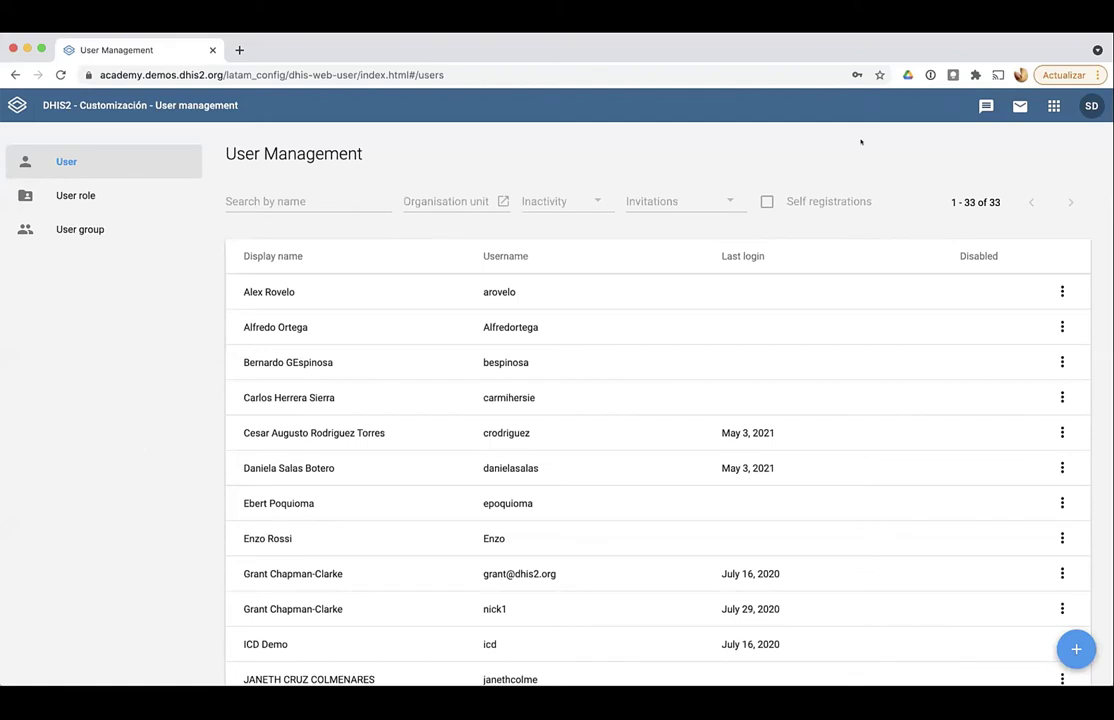
Step: Scroll the user list, then open the DHIS2 apps menu with Pivot Table, Data Entry and Dashboard
{"action": "left_click", "coordinate": [1052, 105]}
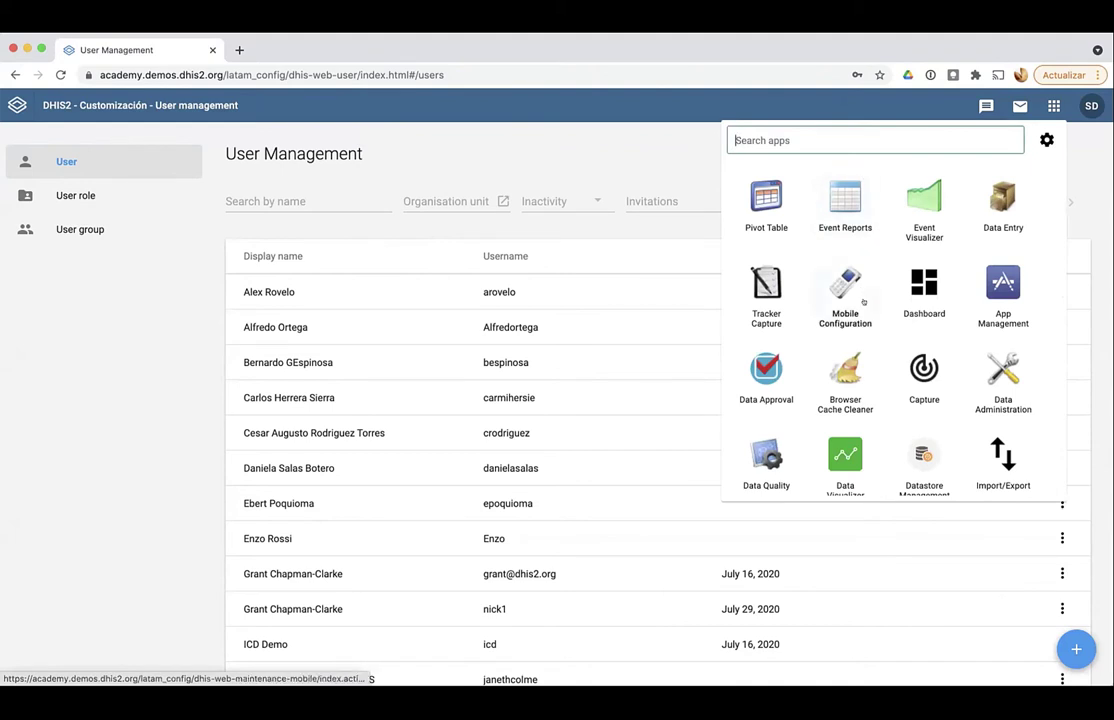
{"action": "scroll", "coordinate": [845, 290], "scroll_direction": "down", "scroll_amount": 2}
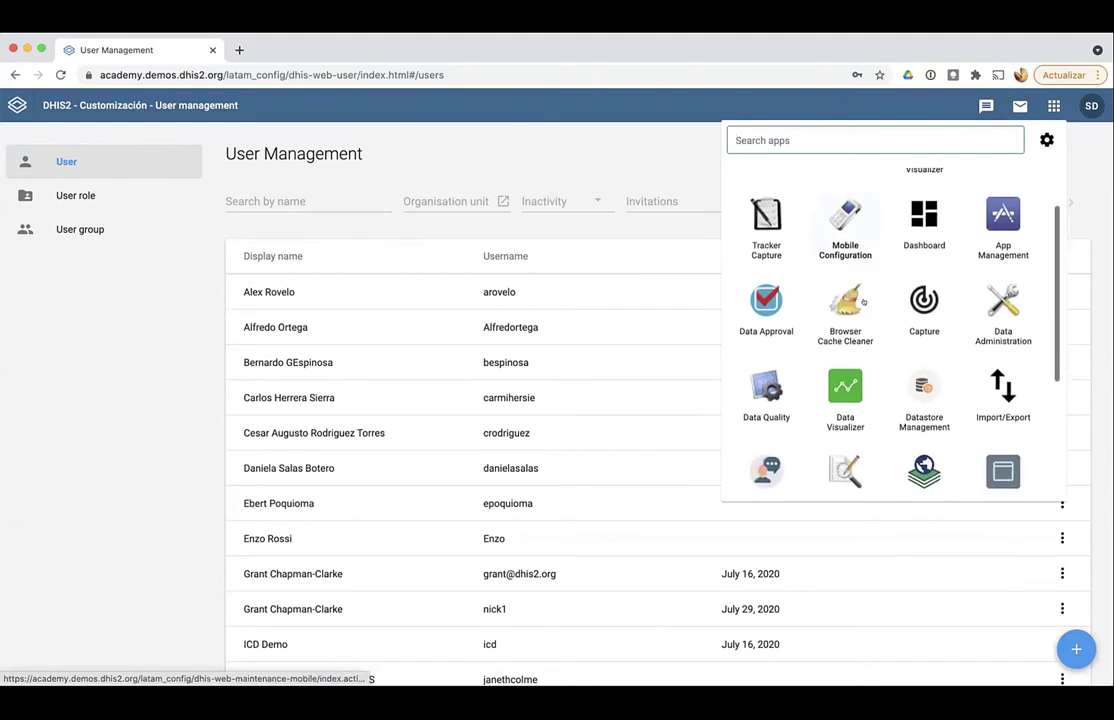
{"action": "left_click", "coordinate": [239, 457]}
{"action": "scroll", "coordinate": [239, 457], "scroll_direction": "down", "scroll_amount": 2}
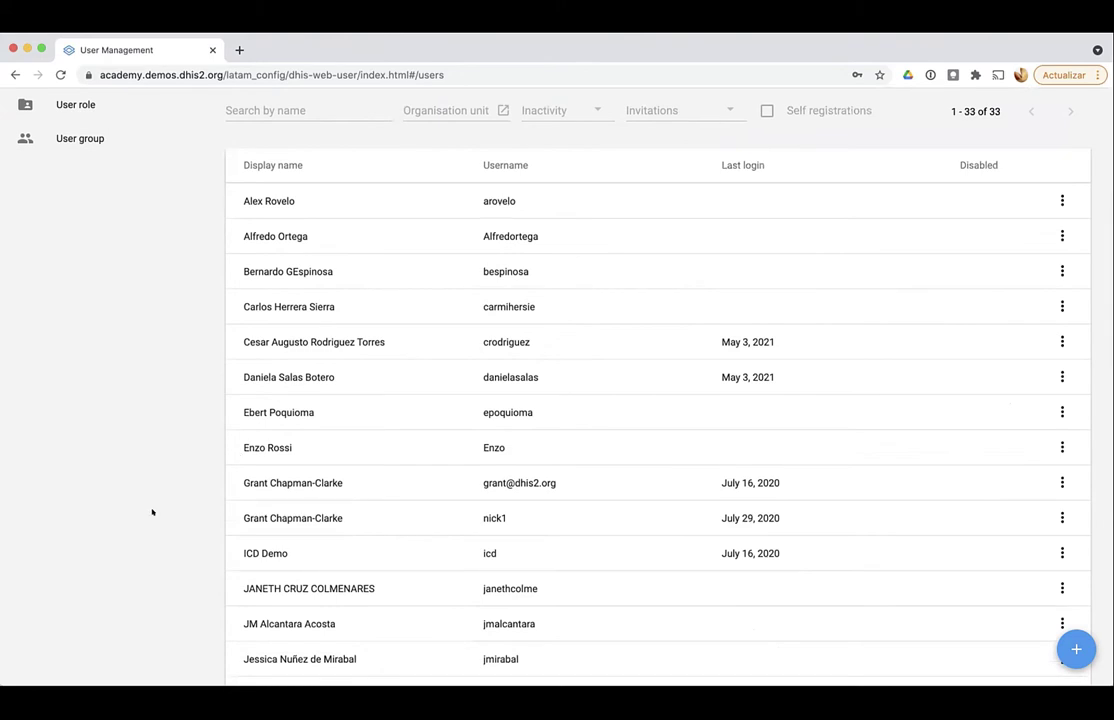
{"action": "scroll", "coordinate": [152, 512], "scroll_direction": "up", "scroll_amount": 2}
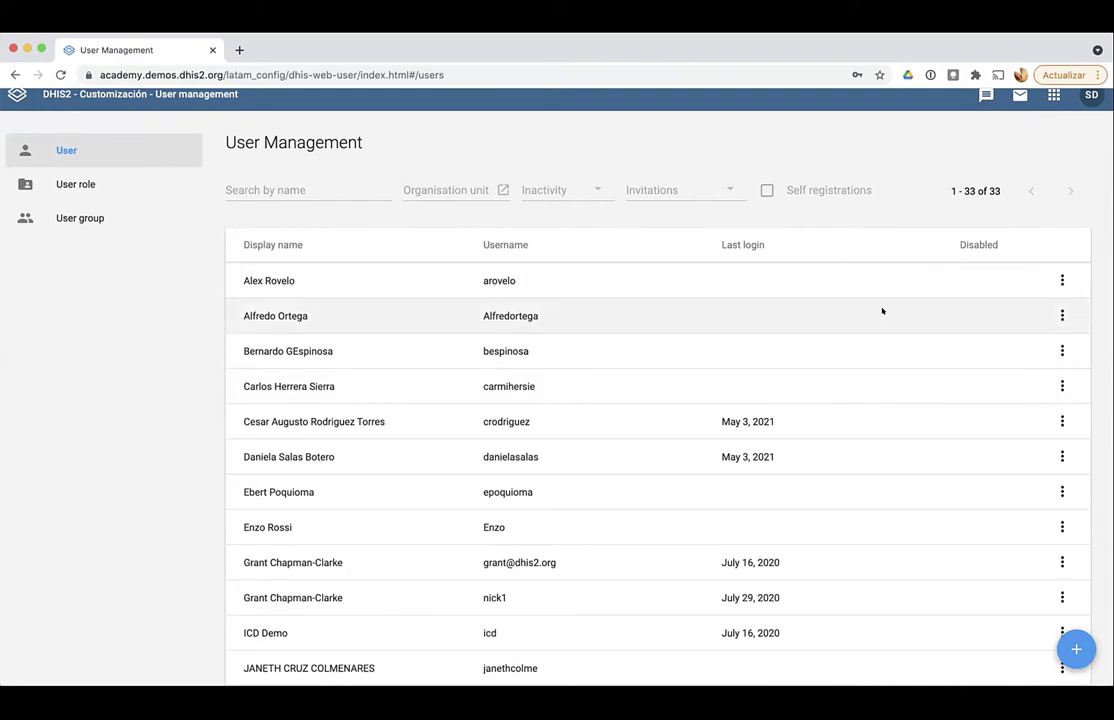
{"action": "scroll", "coordinate": [882, 311], "scroll_direction": "down", "scroll_amount": 3}
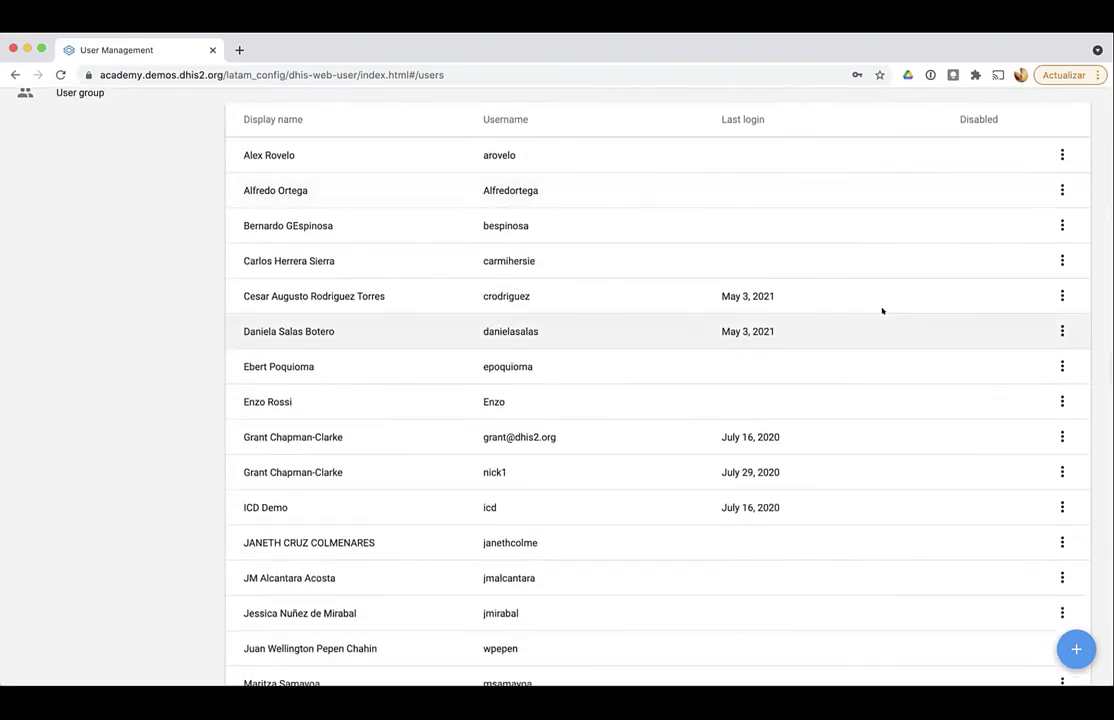
{"action": "scroll", "coordinate": [882, 311], "scroll_direction": "down", "scroll_amount": 6}
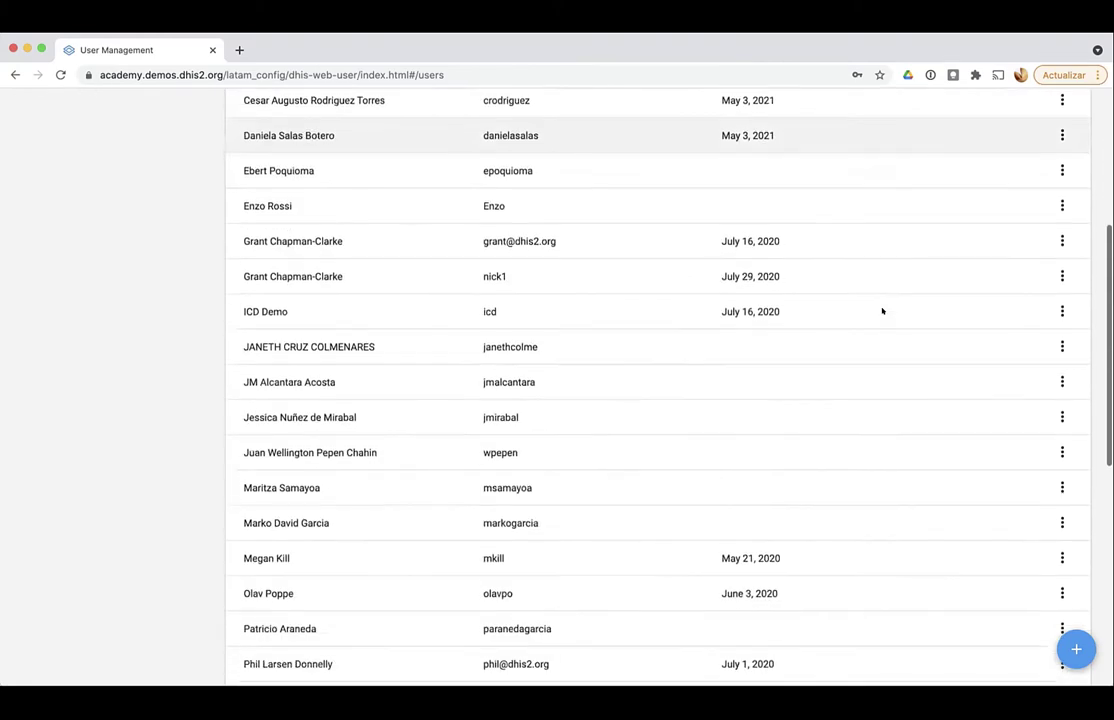
{"action": "scroll", "coordinate": [882, 311], "scroll_direction": "down", "scroll_amount": 6}
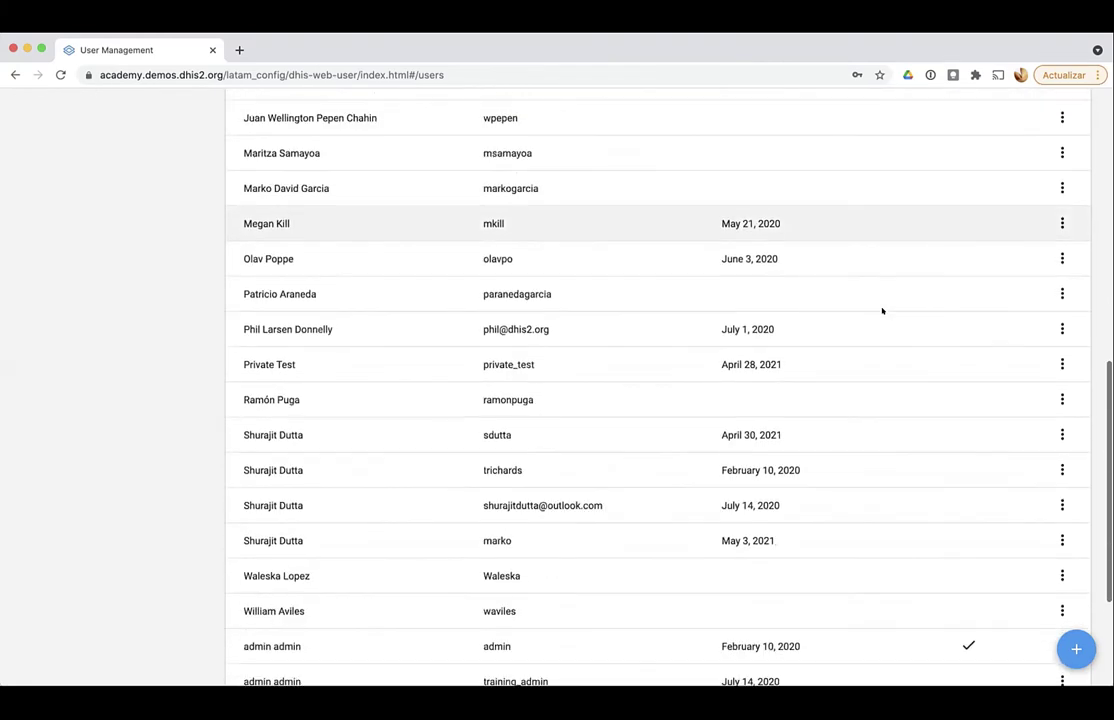
{"action": "scroll", "coordinate": [882, 311], "scroll_direction": "down", "scroll_amount": 3}
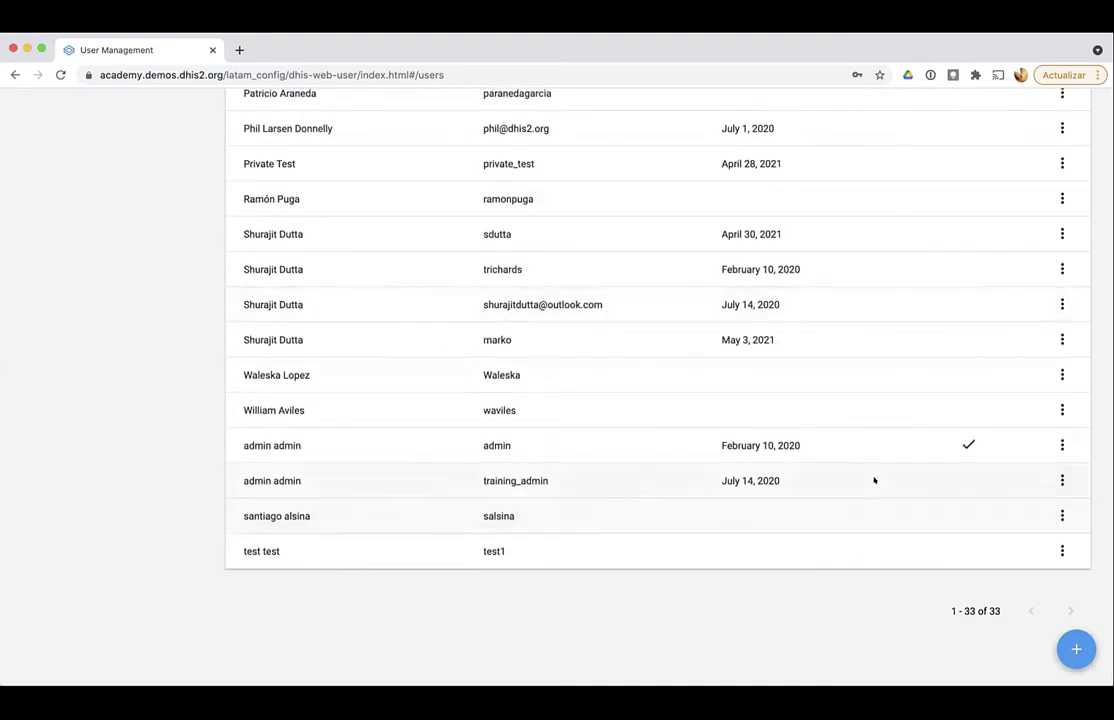
{"action": "scroll", "coordinate": [873, 479], "scroll_direction": "up", "scroll_amount": 15}
{"action": "left_click", "coordinate": [1053, 107]}
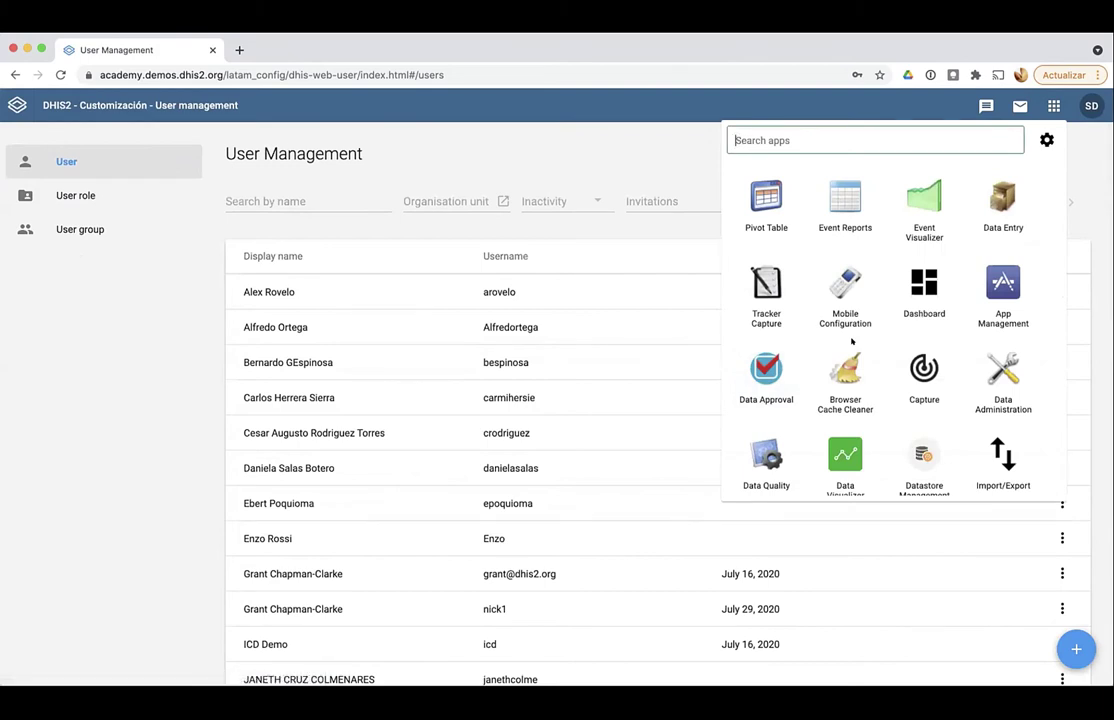
Step: Launch Maintenance via a 'ma' app search, then view About DHIS 2 showing version 2.35.3
{"action": "type", "text": "ma"}
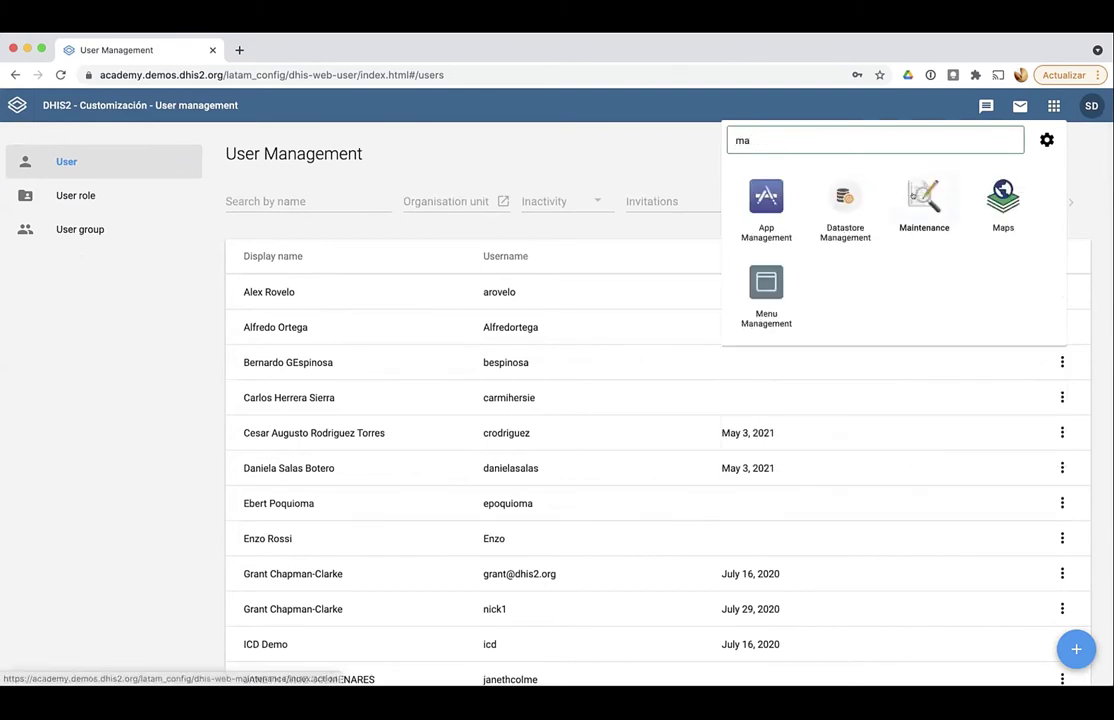
{"action": "left_click", "coordinate": [911, 220]}
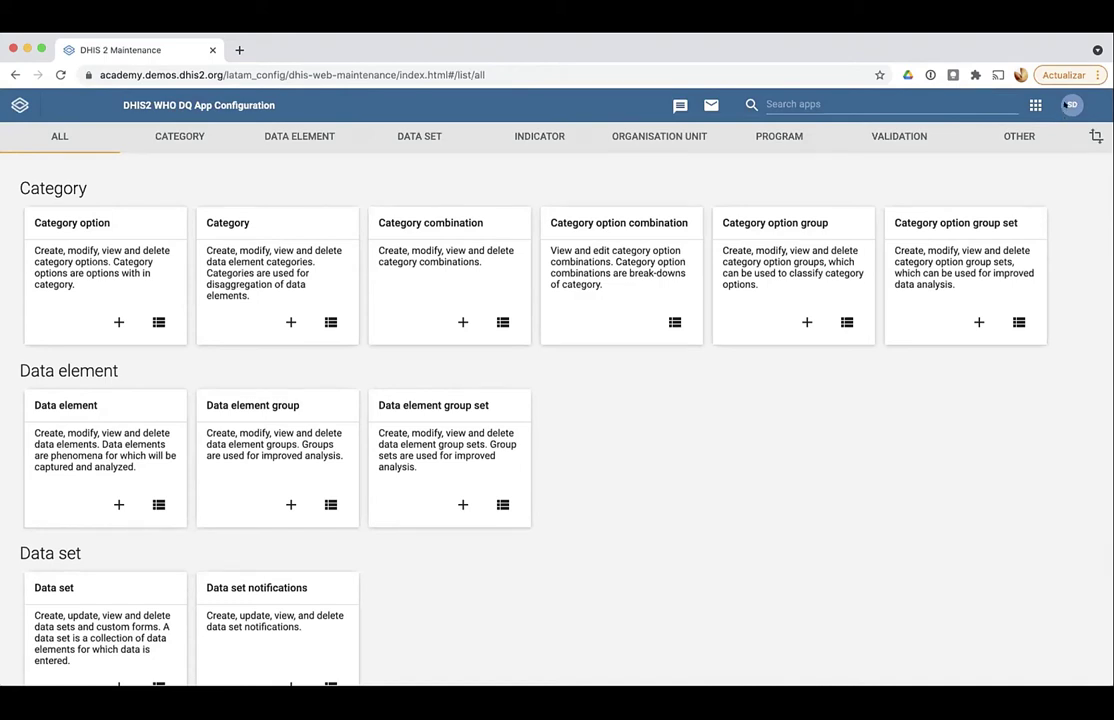
{"action": "left_click", "coordinate": [1071, 104]}
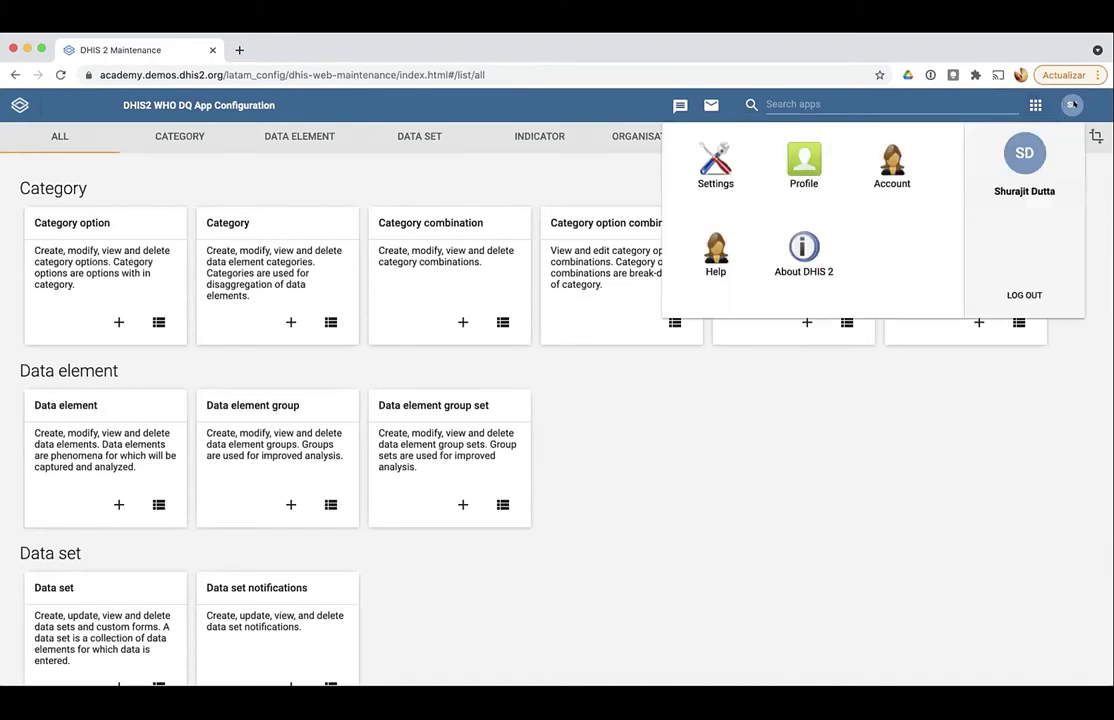
{"action": "left_click", "coordinate": [863, 620]}
{"action": "left_click", "coordinate": [1068, 104]}
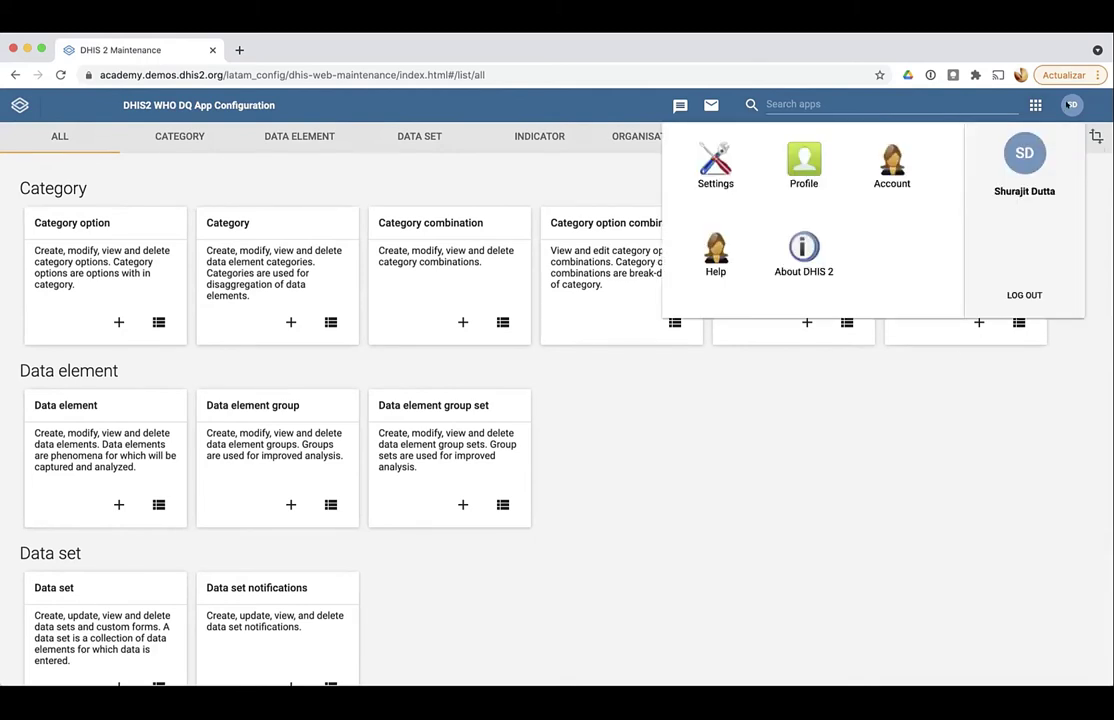
{"action": "left_click", "coordinate": [803, 255]}
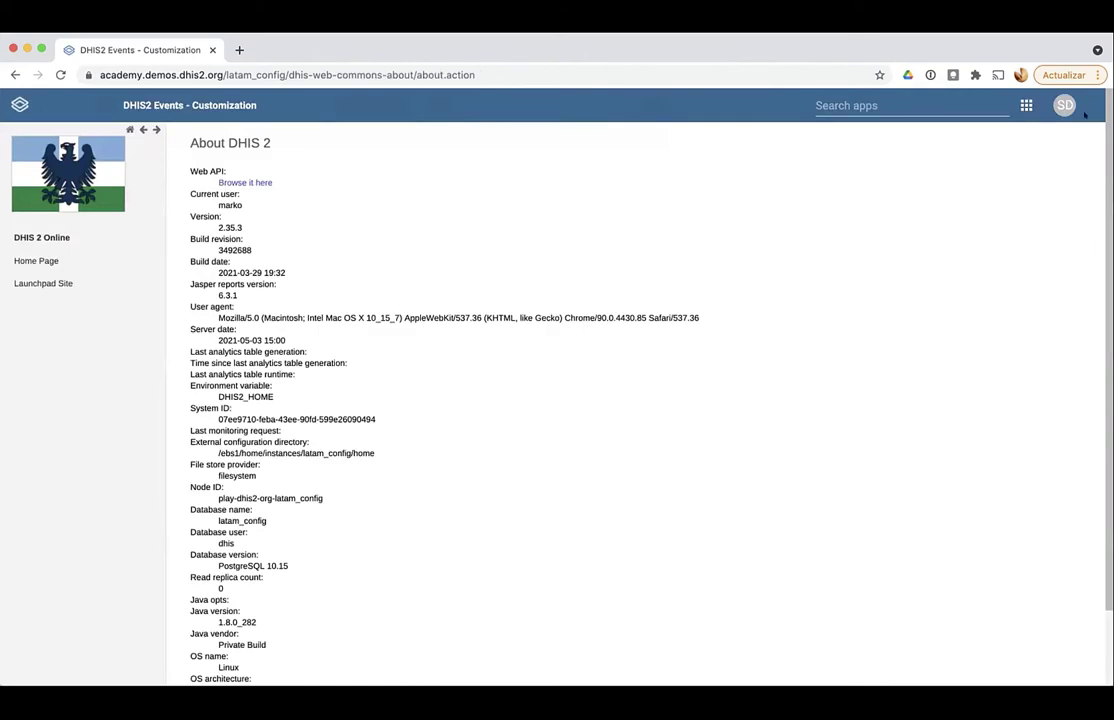
{"action": "left_click", "coordinate": [1055, 104]}
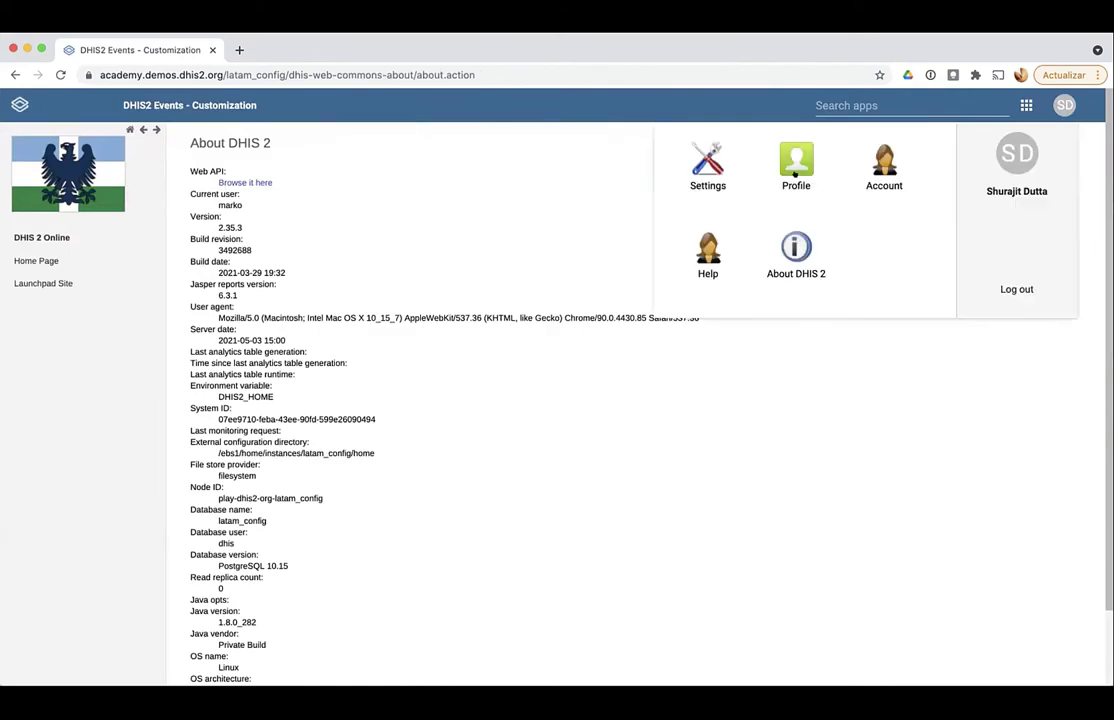
Step: In the avatar's Settings page, choose Spanish for both interface language and database language
{"action": "left_click", "coordinate": [708, 163]}
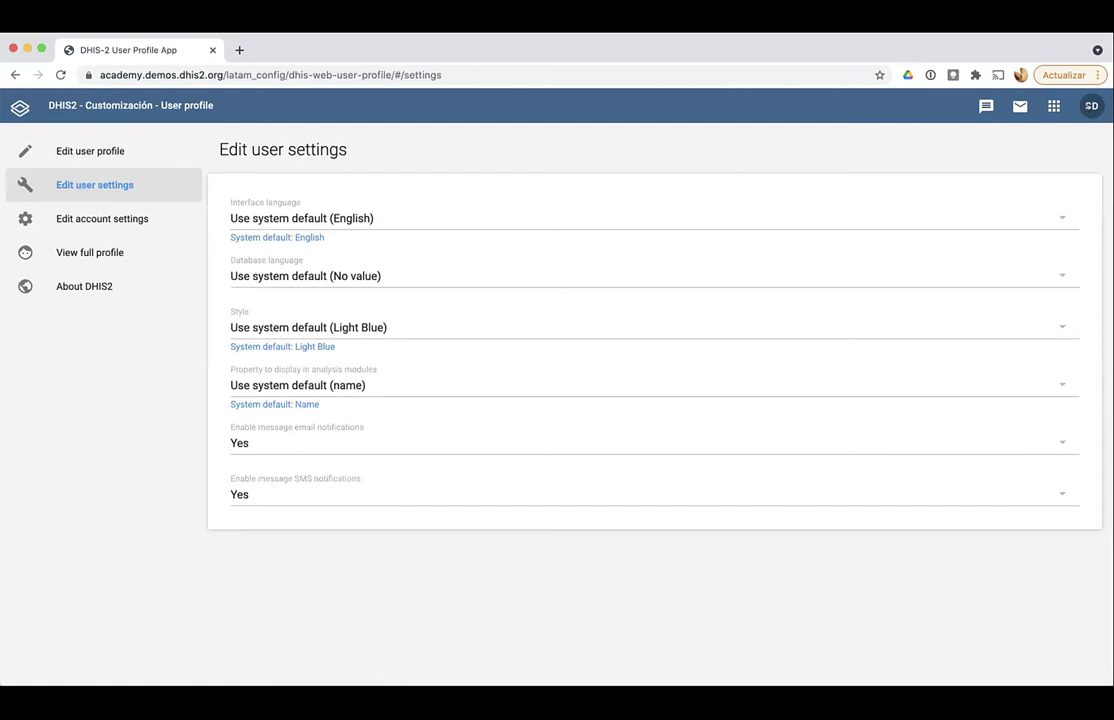
{"action": "left_click", "coordinate": [1086, 106]}
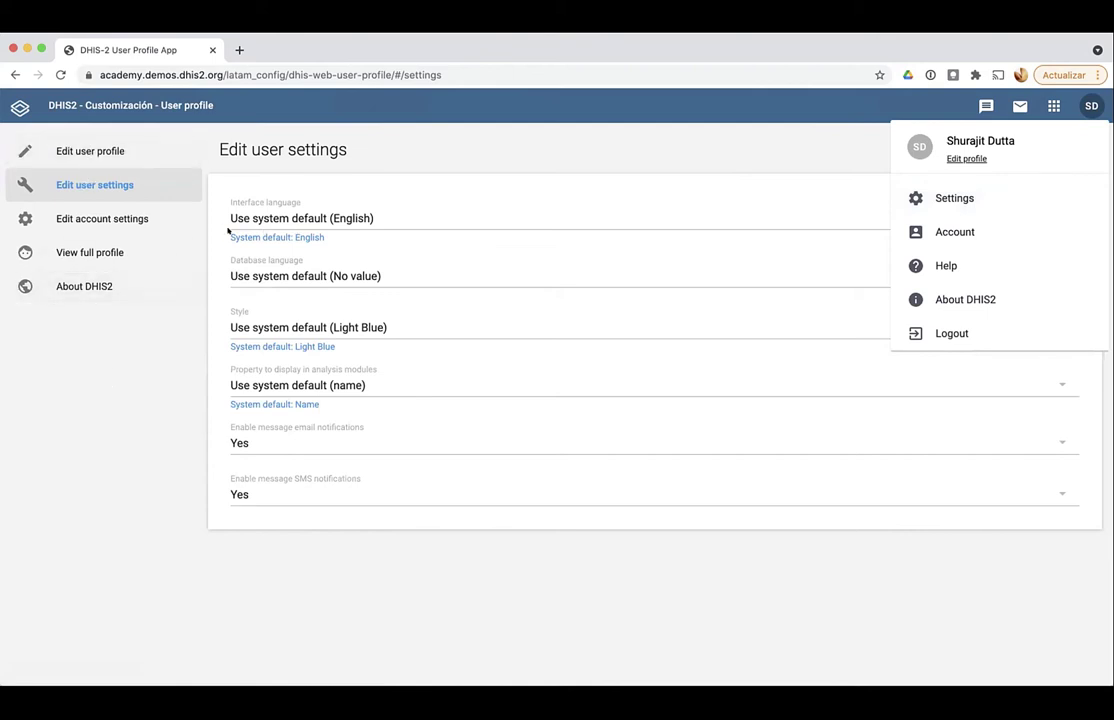
{"action": "left_click", "coordinate": [232, 218]}
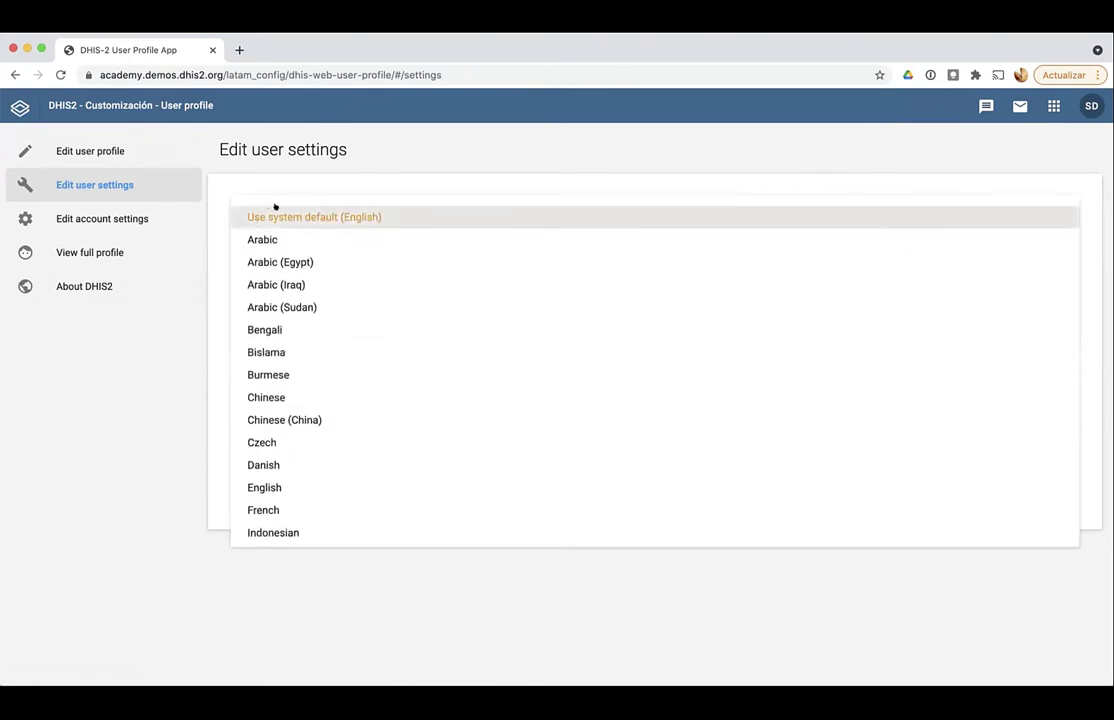
{"action": "left_click", "coordinate": [263, 173]}
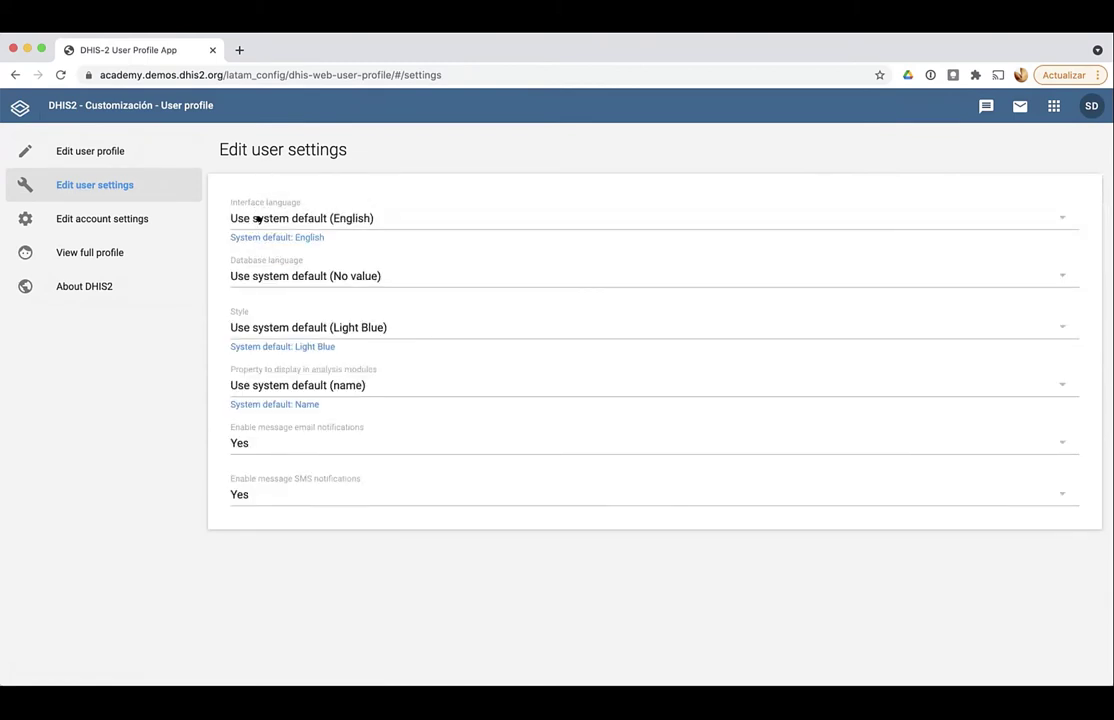
{"action": "left_click", "coordinate": [260, 218]}
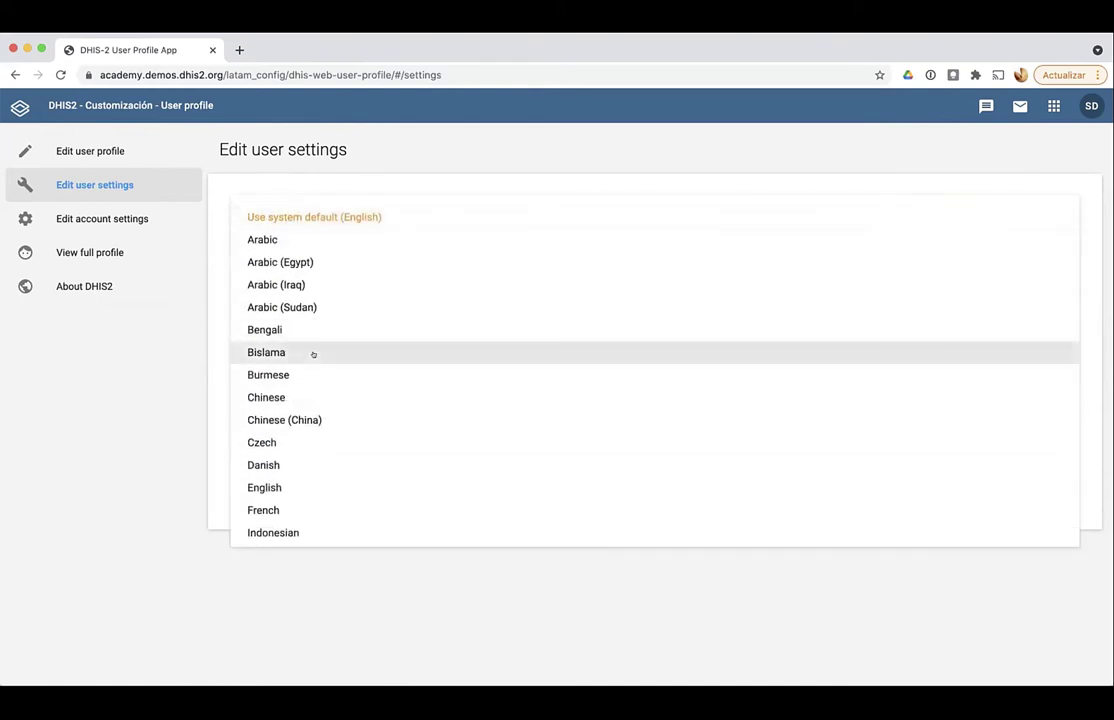
{"action": "scroll", "coordinate": [313, 354], "scroll_direction": "down", "scroll_amount": 5}
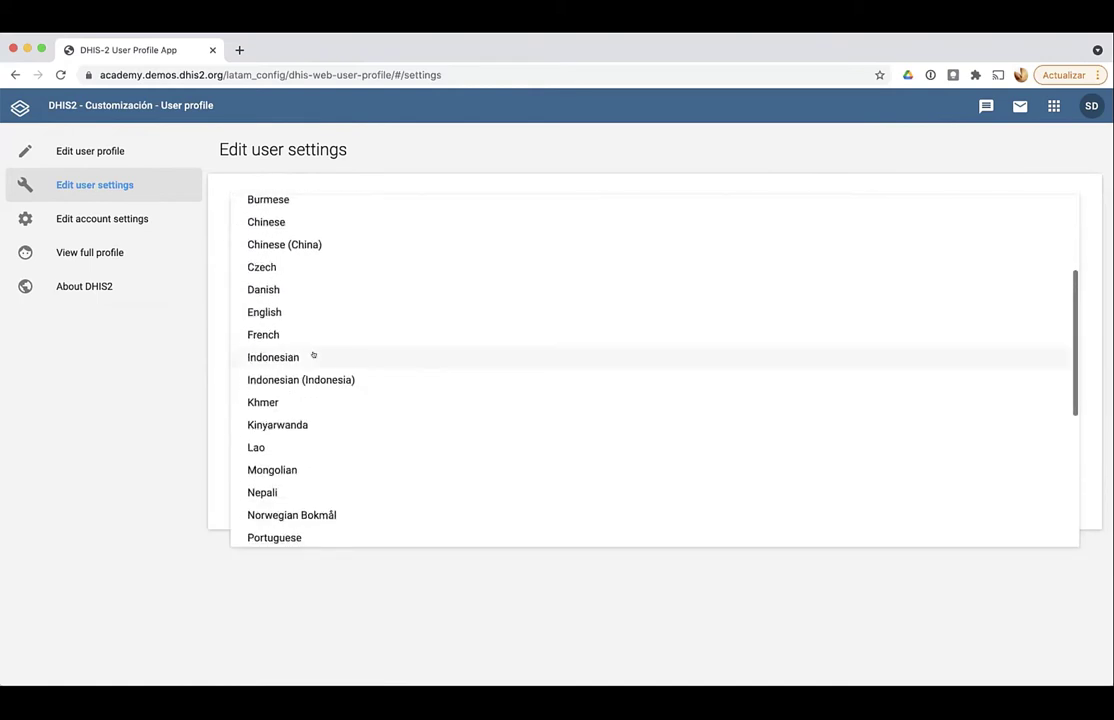
{"action": "scroll", "coordinate": [313, 354], "scroll_direction": "down", "scroll_amount": 5}
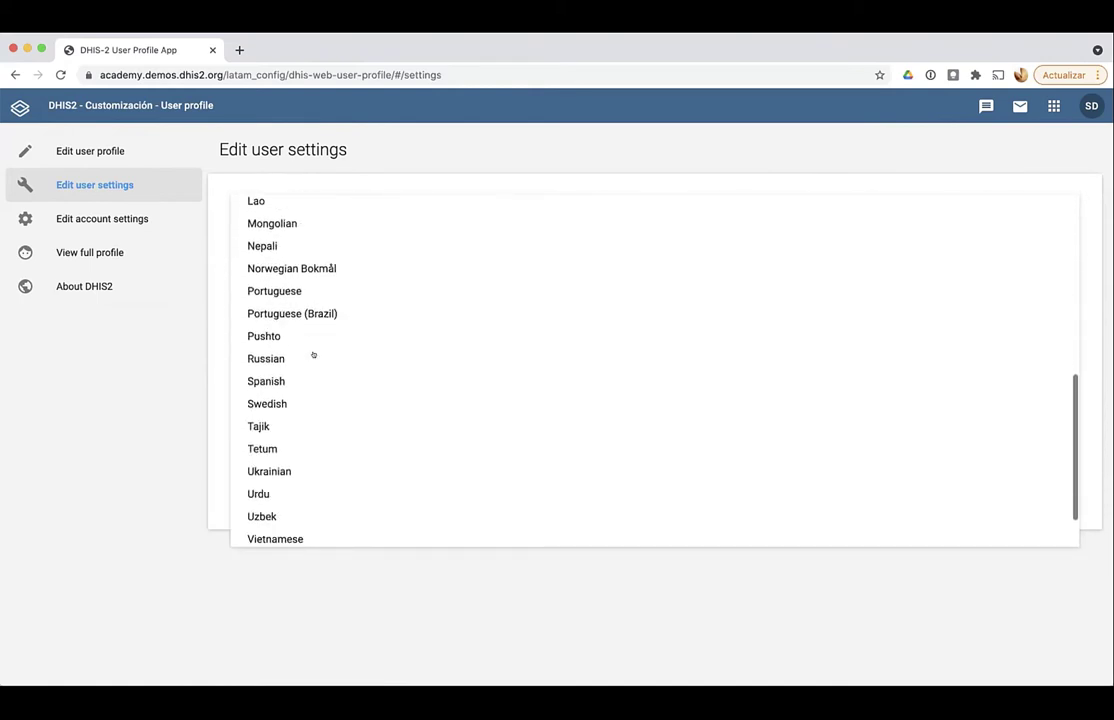
{"action": "left_click", "coordinate": [265, 379]}
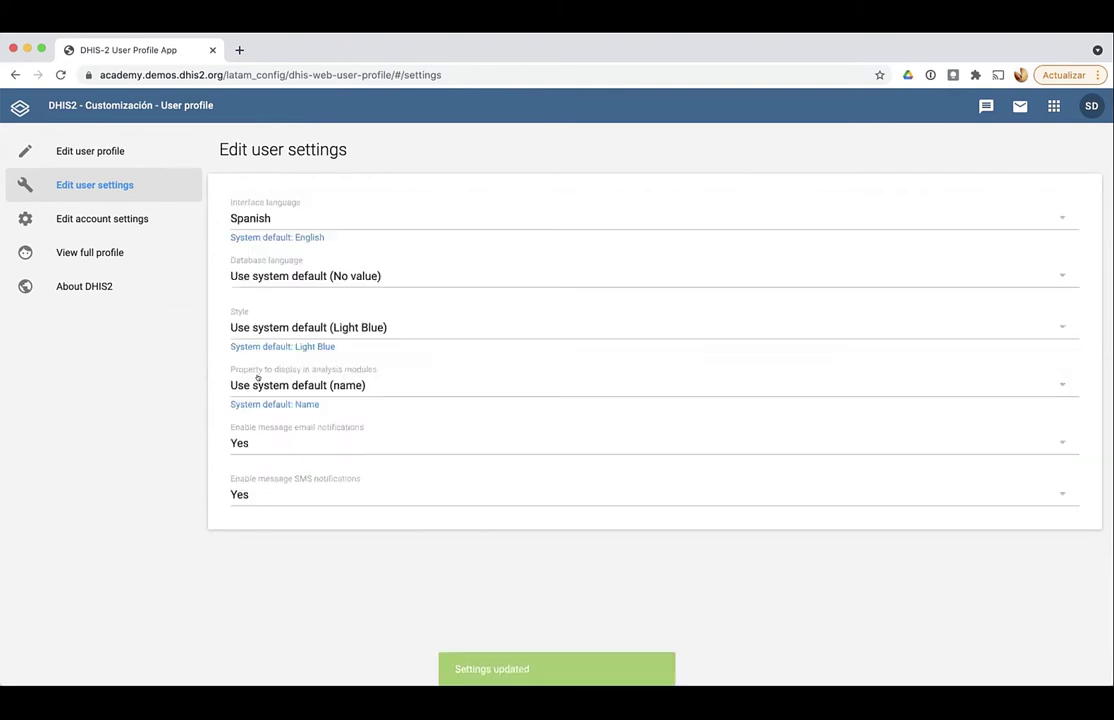
{"action": "left_click", "coordinate": [286, 276]}
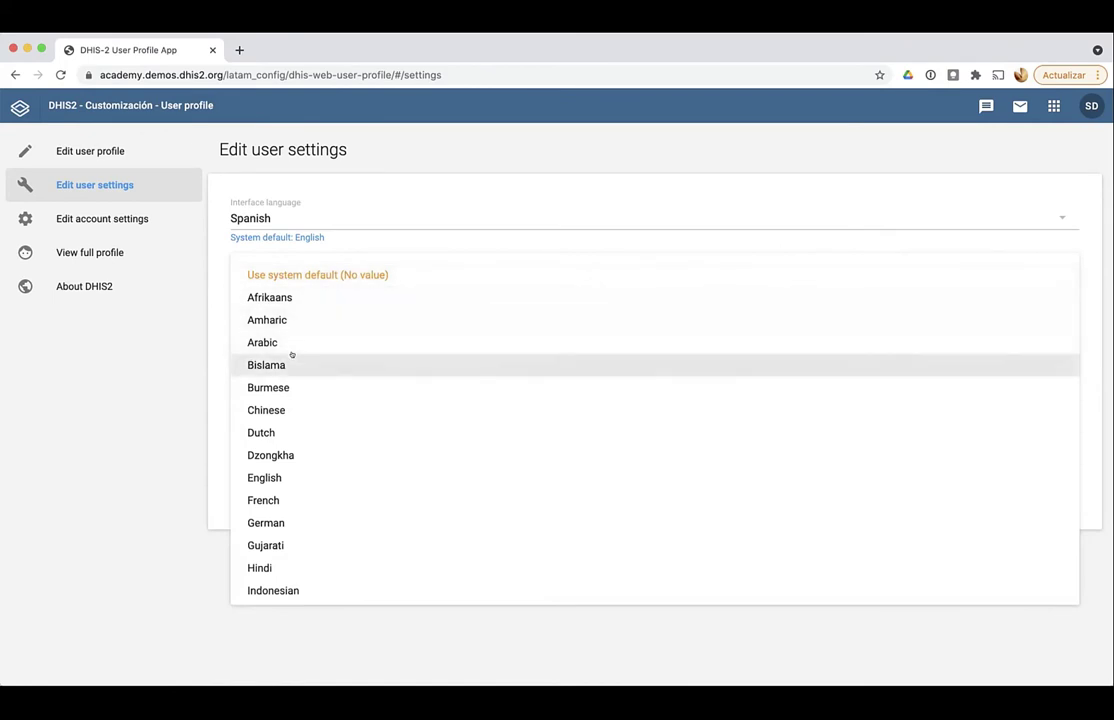
{"action": "scroll", "coordinate": [291, 354], "scroll_direction": "down", "scroll_amount": 5}
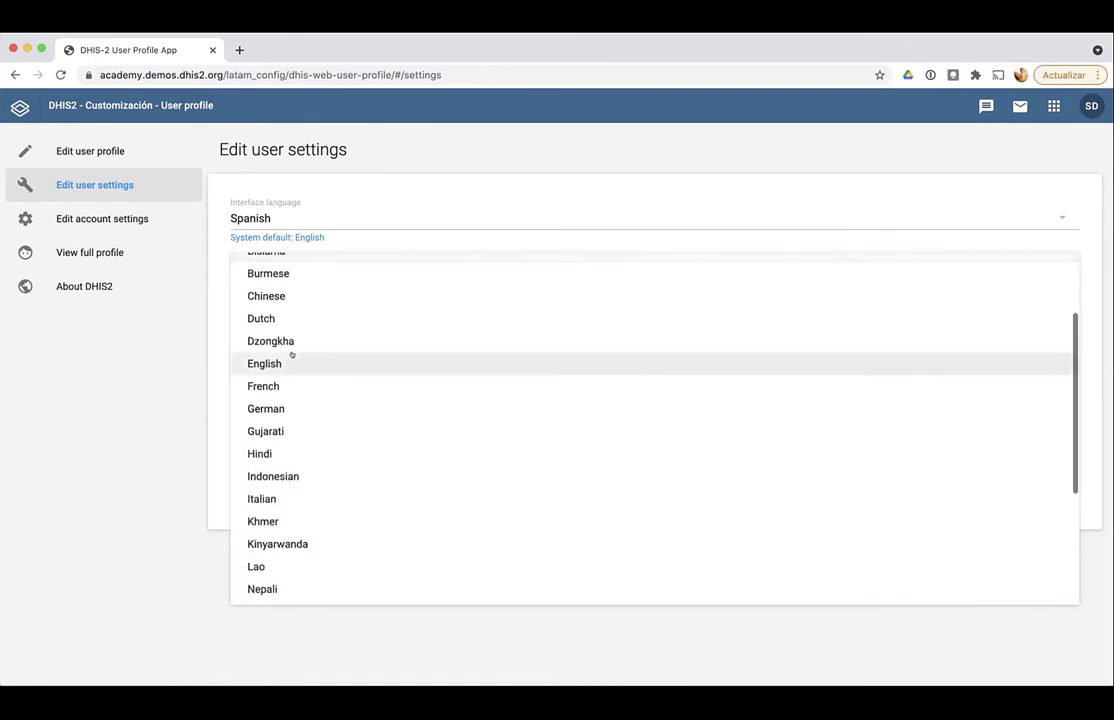
{"action": "scroll", "coordinate": [291, 354], "scroll_direction": "down", "scroll_amount": 2}
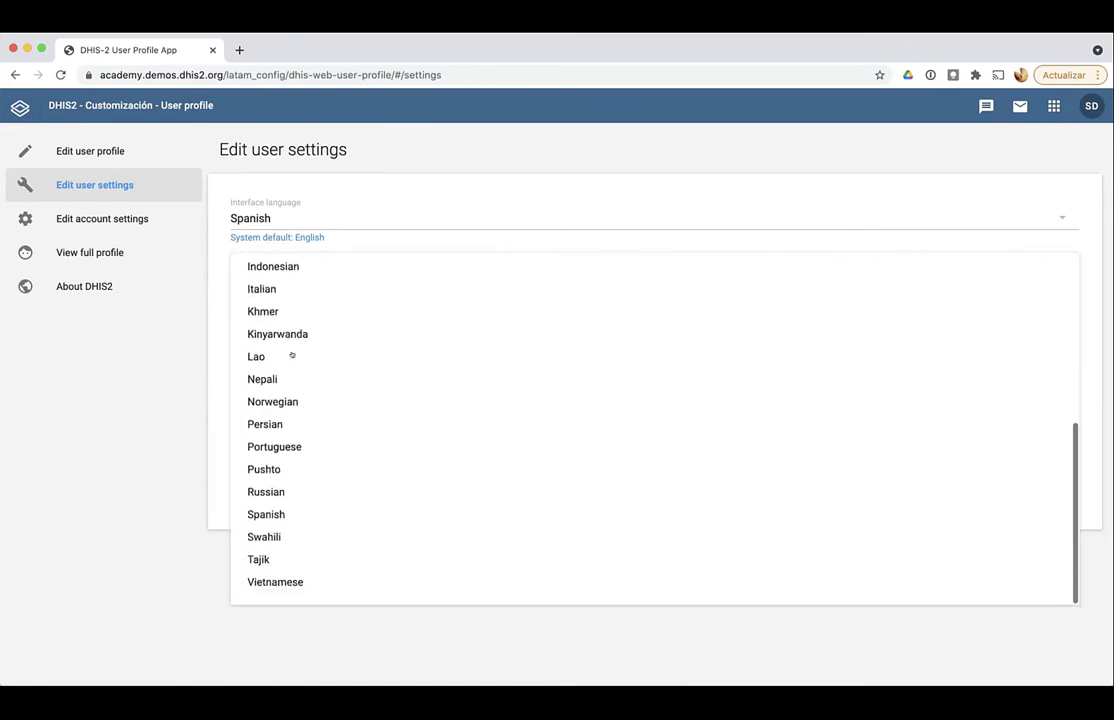
{"action": "left_click", "coordinate": [265, 512]}
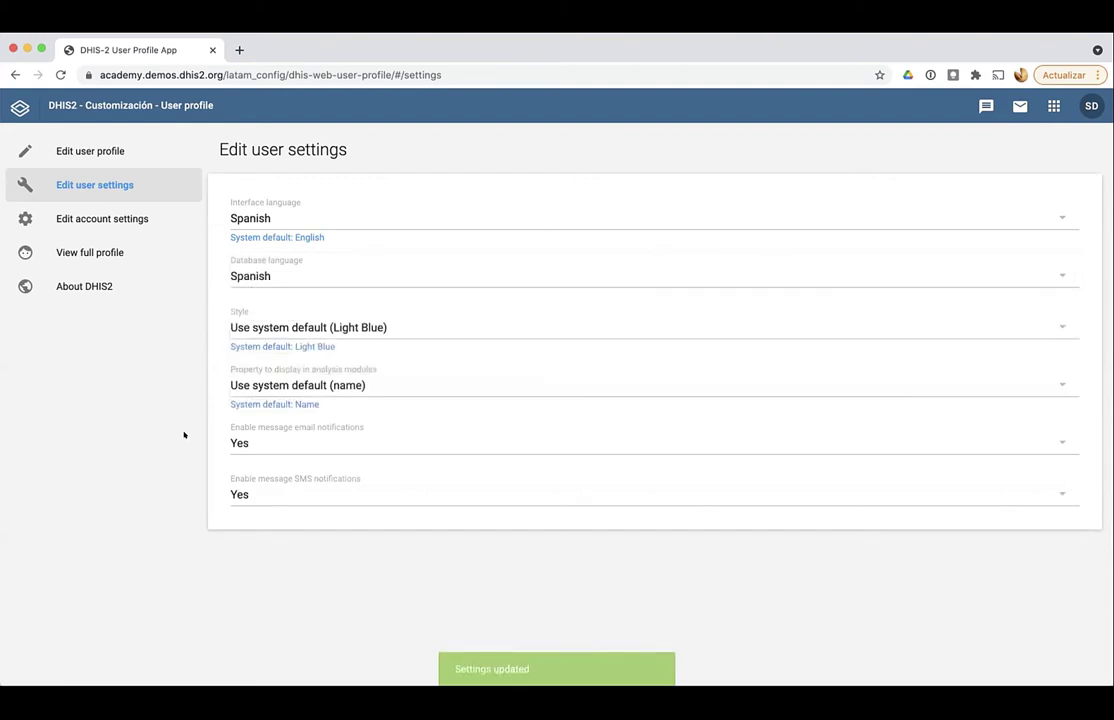
Step: Search 'ma' in the apps menu and launch the Maintenance app
{"action": "left_click", "coordinate": [1052, 106]}
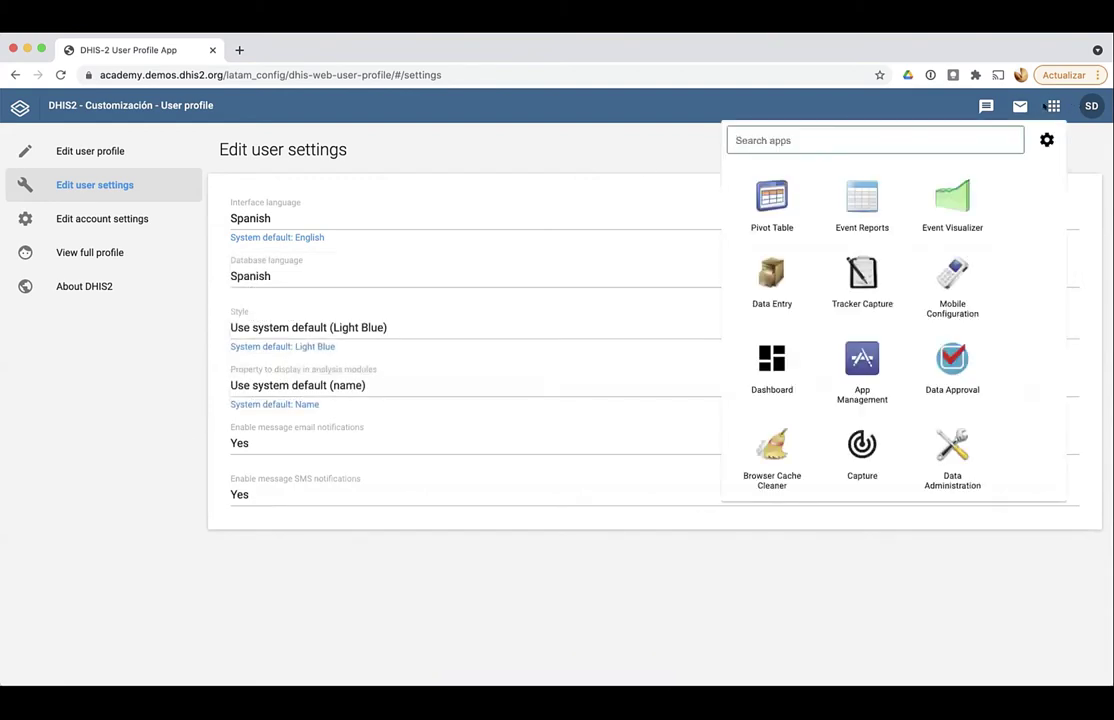
{"action": "scroll", "coordinate": [862, 240], "scroll_direction": "down", "scroll_amount": 2}
{"action": "scroll", "coordinate": [862, 240], "scroll_direction": "down", "scroll_amount": 2}
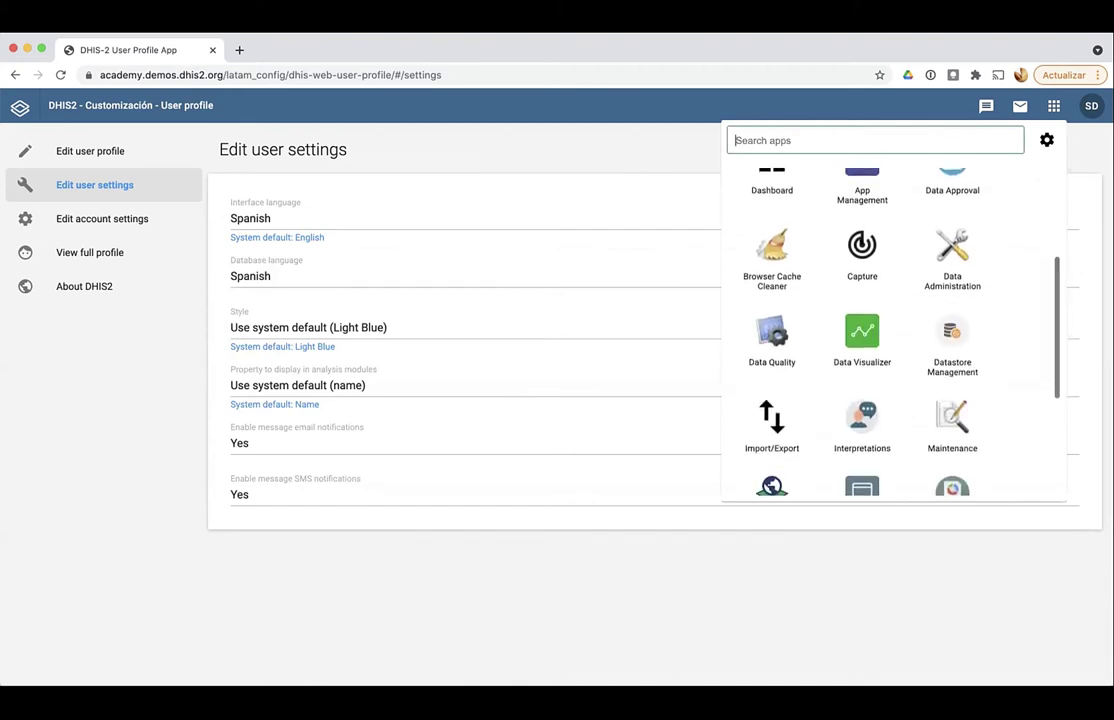
{"action": "left_click", "coordinate": [477, 588]}
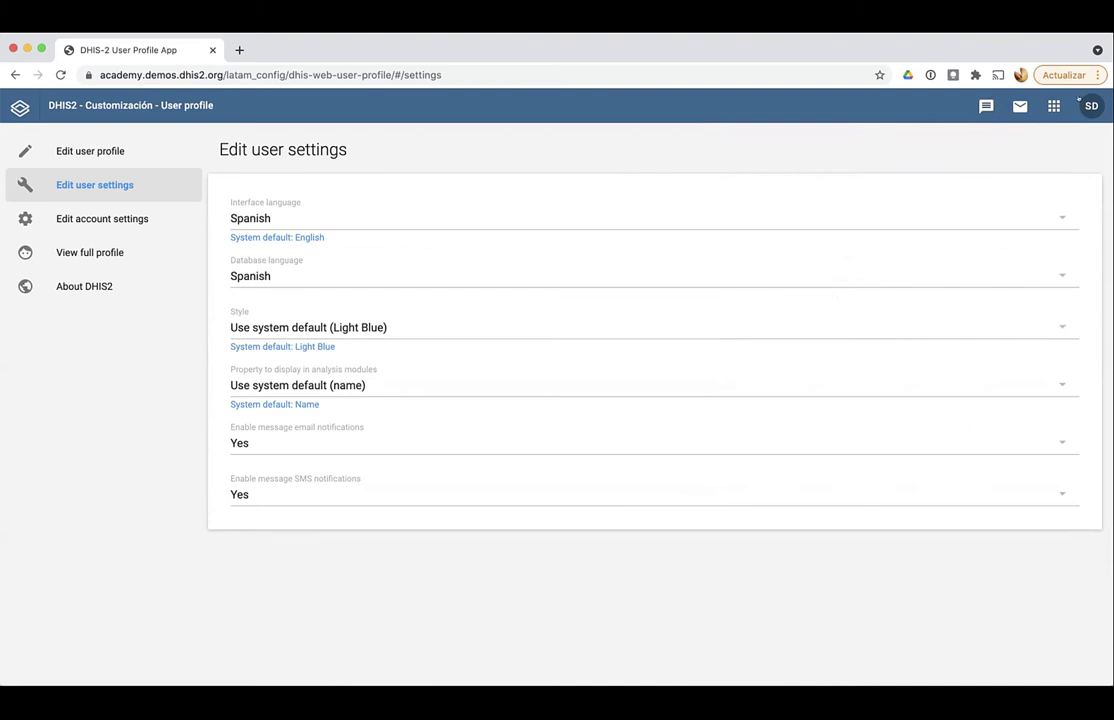
{"action": "left_click", "coordinate": [1052, 106]}
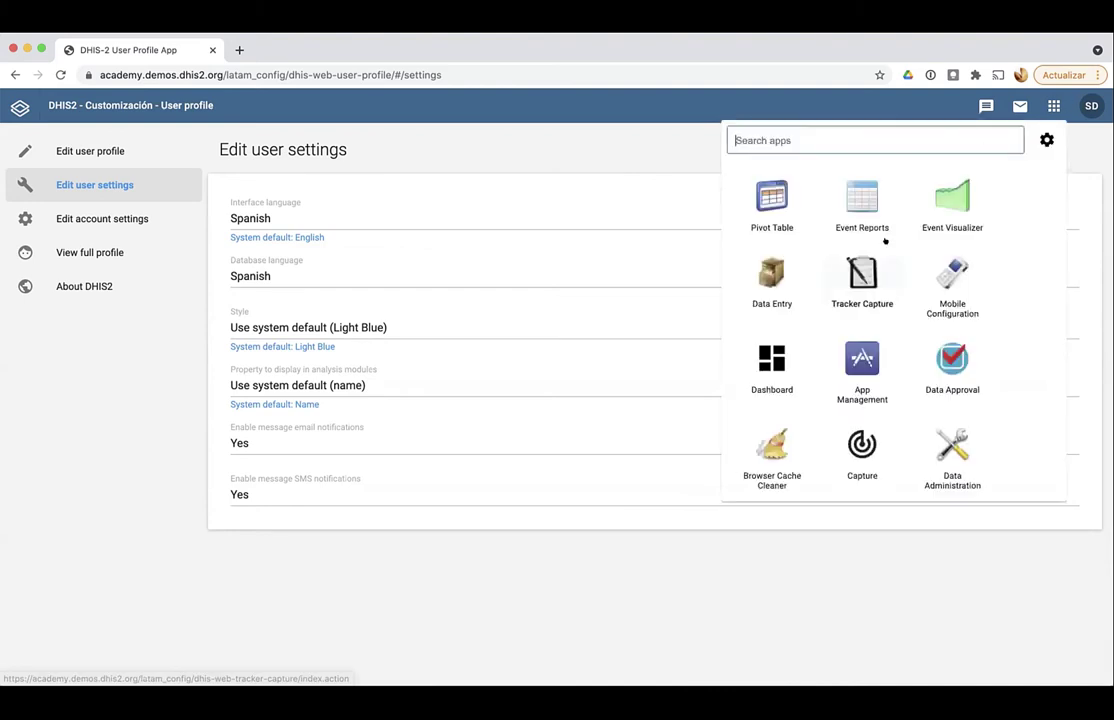
{"action": "type", "text": "ma"}
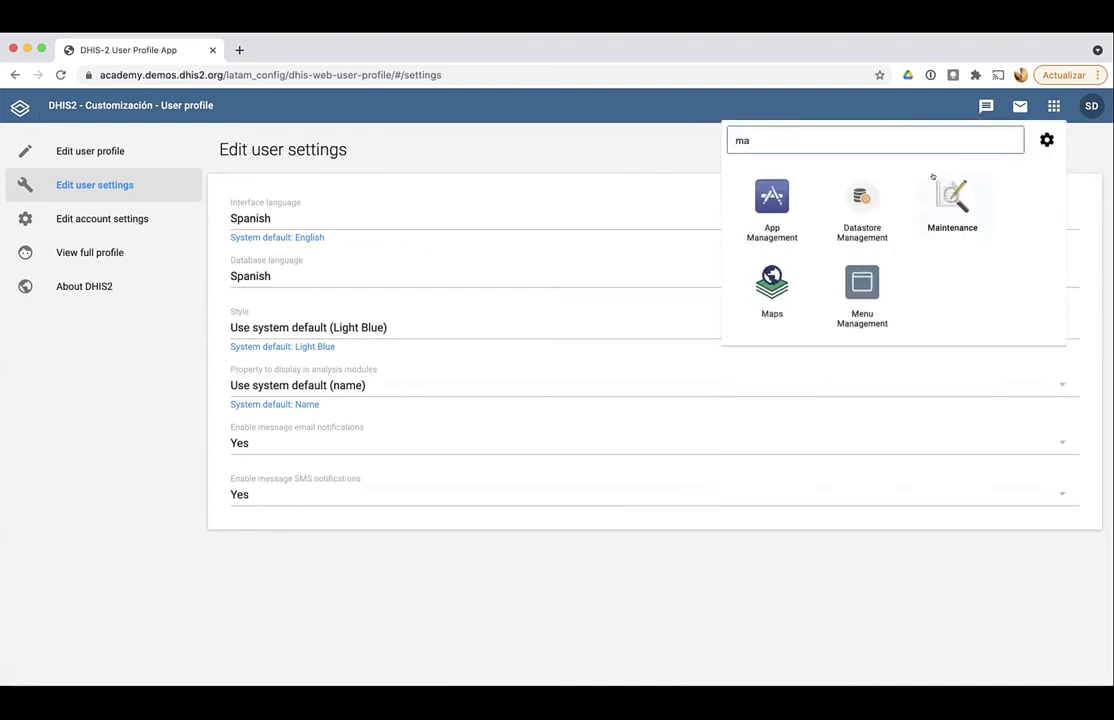
{"action": "left_click", "coordinate": [952, 198]}
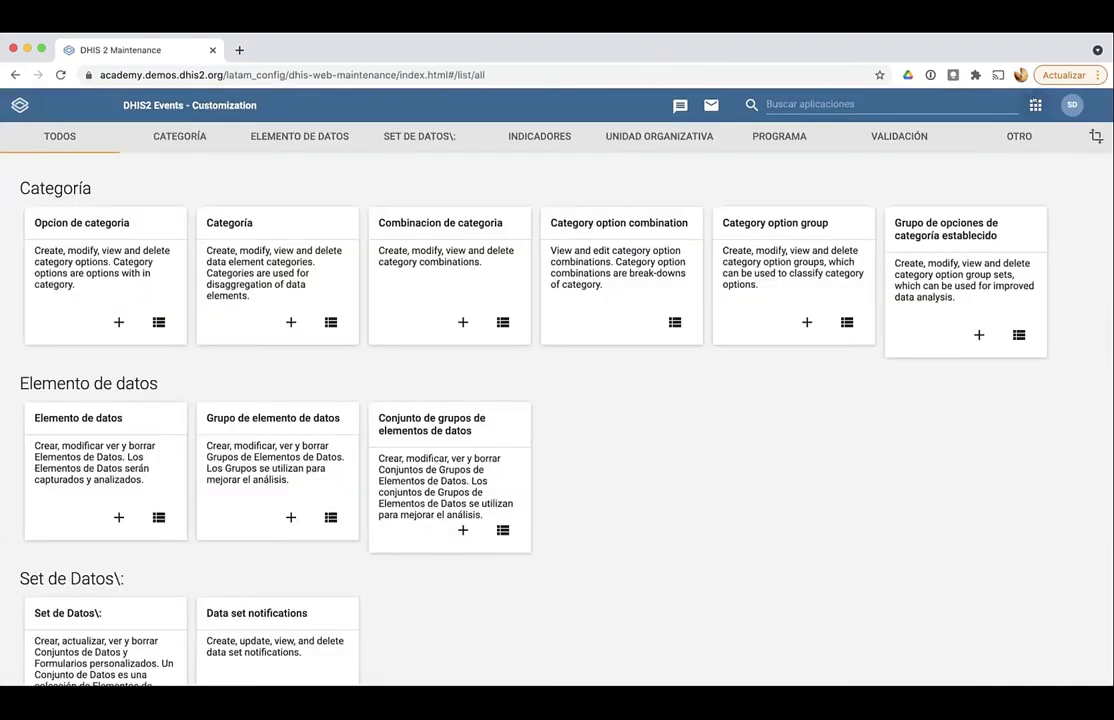
Step: Switch Maintenance to the UNIDAD ORGANIZATIVA section with unit, group, group set and level cards
{"action": "left_click", "coordinate": [1035, 105]}
{"action": "scroll", "coordinate": [900, 220], "scroll_direction": "down", "scroll_amount": 2}
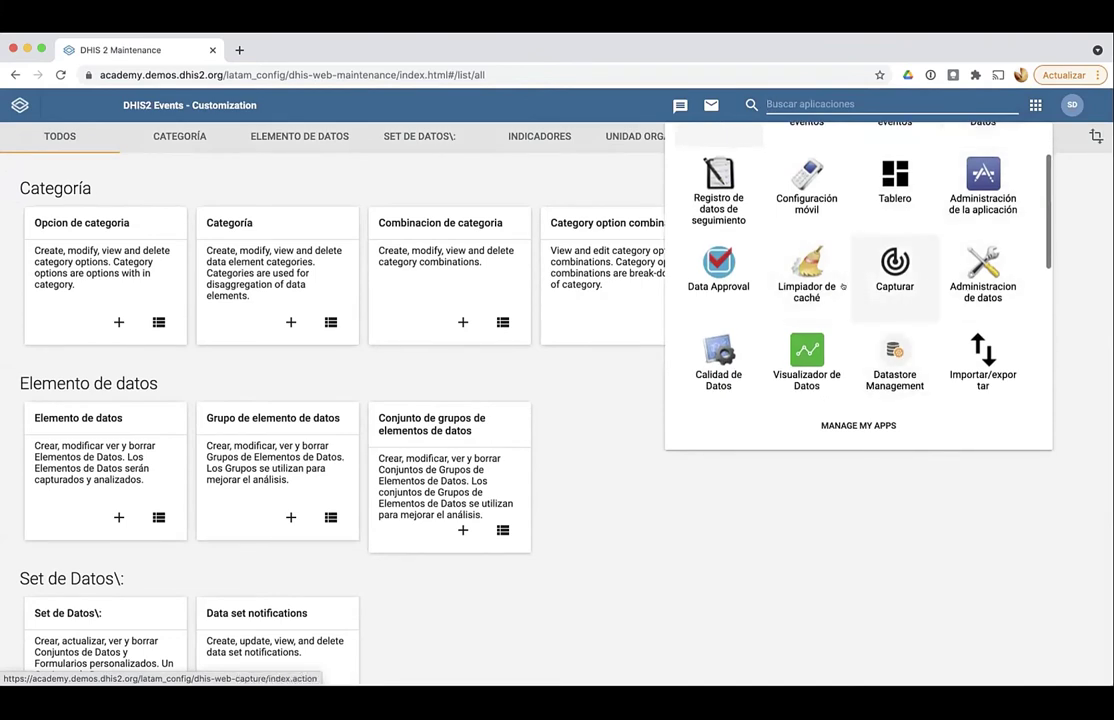
{"action": "scroll", "coordinate": [842, 287], "scroll_direction": "down", "scroll_amount": 2}
{"action": "scroll", "coordinate": [842, 287], "scroll_direction": "down", "scroll_amount": 1}
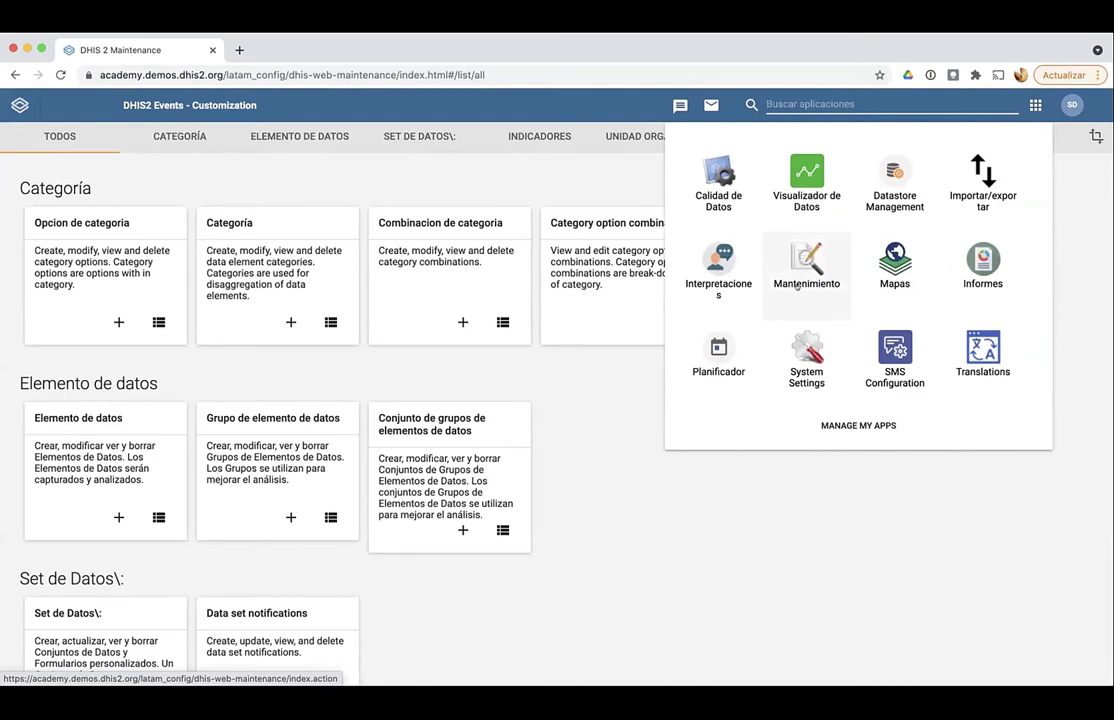
{"action": "left_click", "coordinate": [763, 598]}
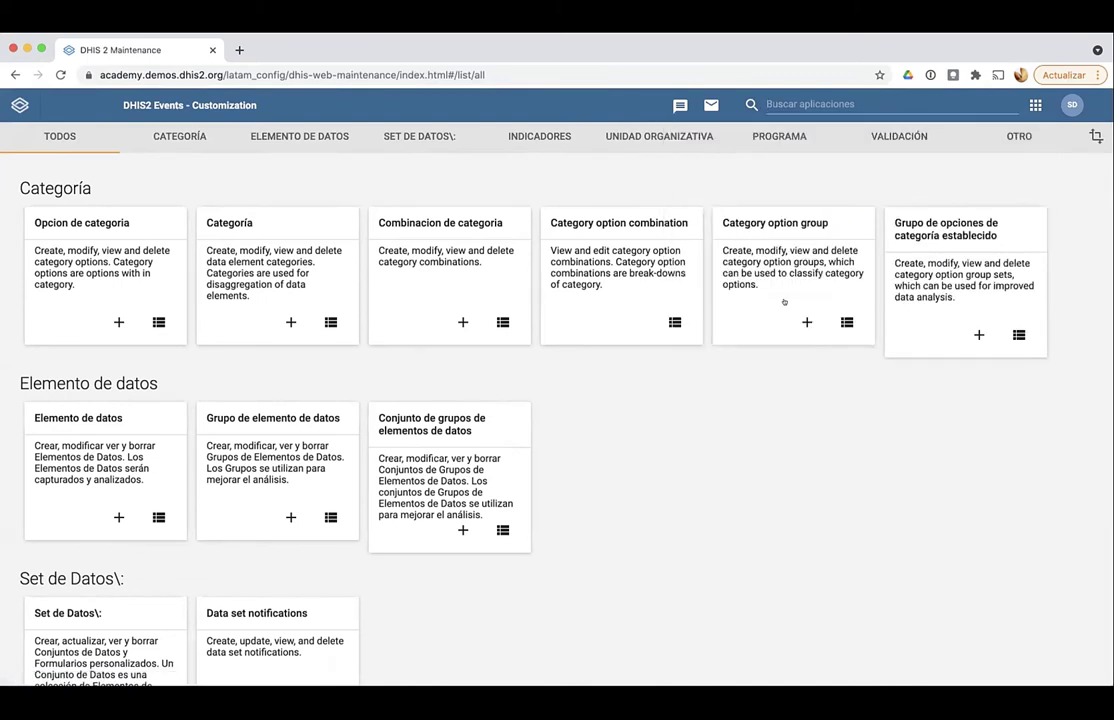
{"action": "left_click", "coordinate": [647, 131]}
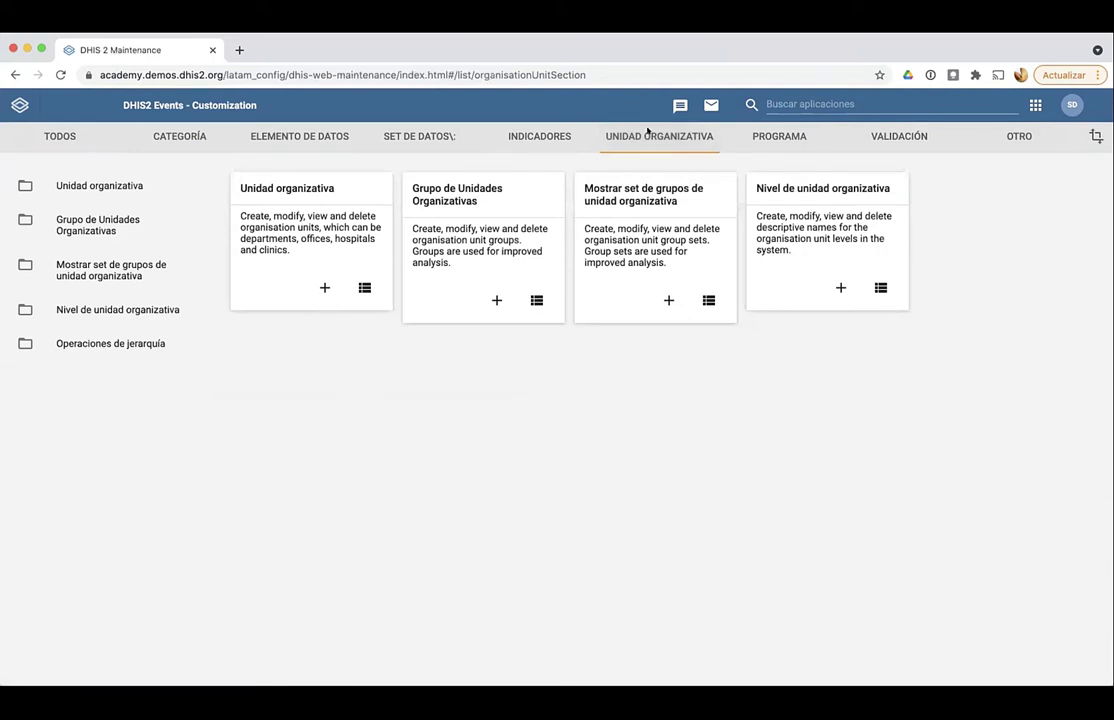
Step: Browse Academia's child units in the Trainingland tree, collapse it, and start a new organisation unit
{"action": "left_click", "coordinate": [276, 180]}
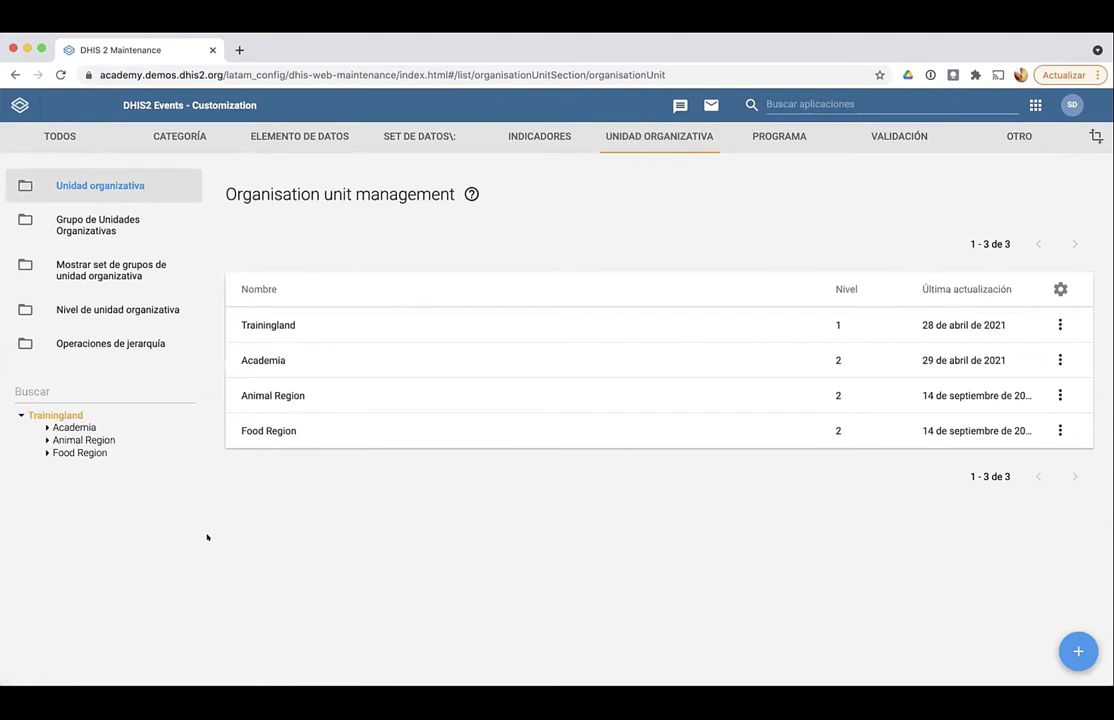
{"action": "left_click", "coordinate": [46, 427]}
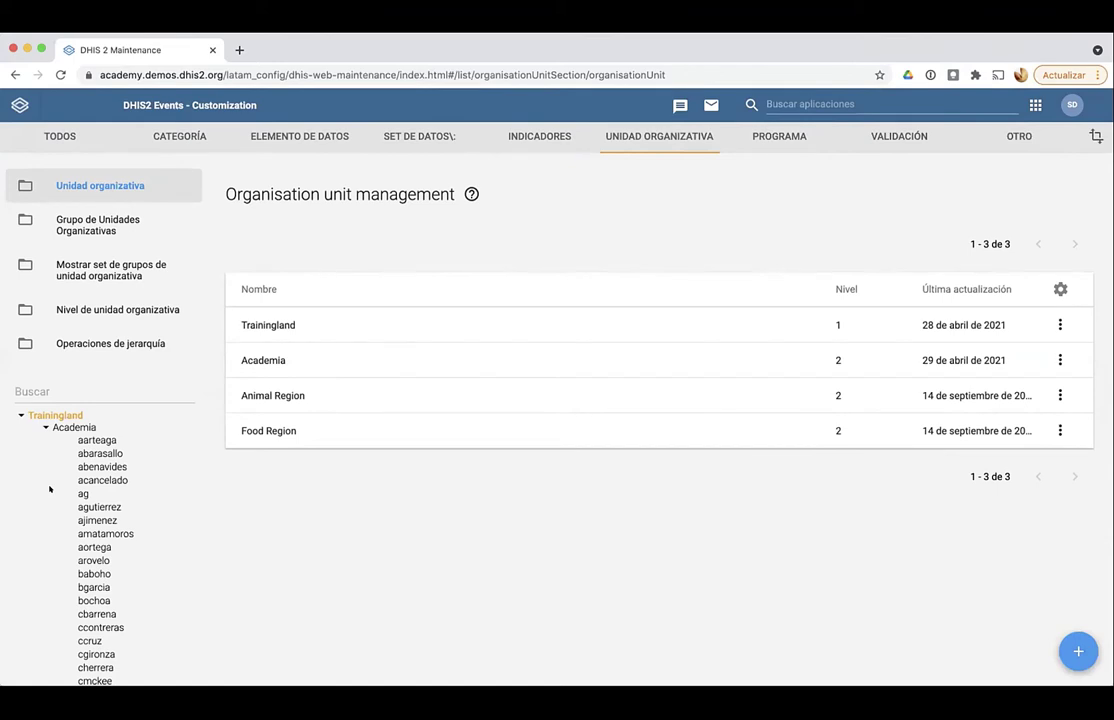
{"action": "scroll", "coordinate": [49, 488], "scroll_direction": "down", "scroll_amount": 1}
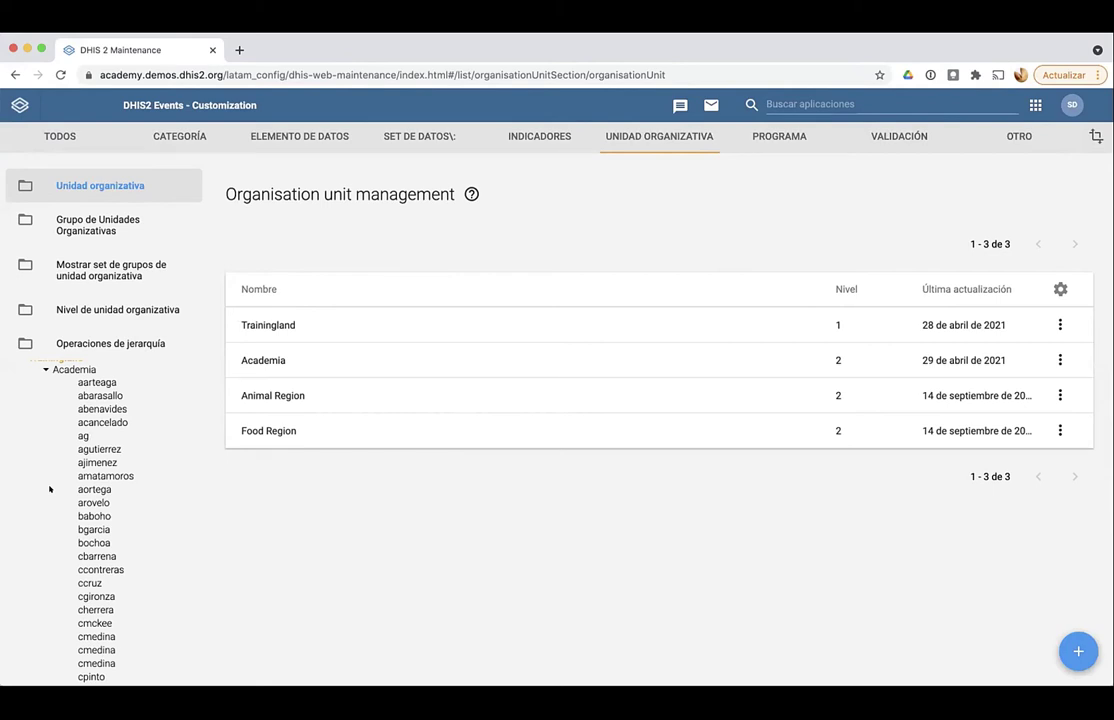
{"action": "scroll", "coordinate": [49, 489], "scroll_direction": "down", "scroll_amount": 5}
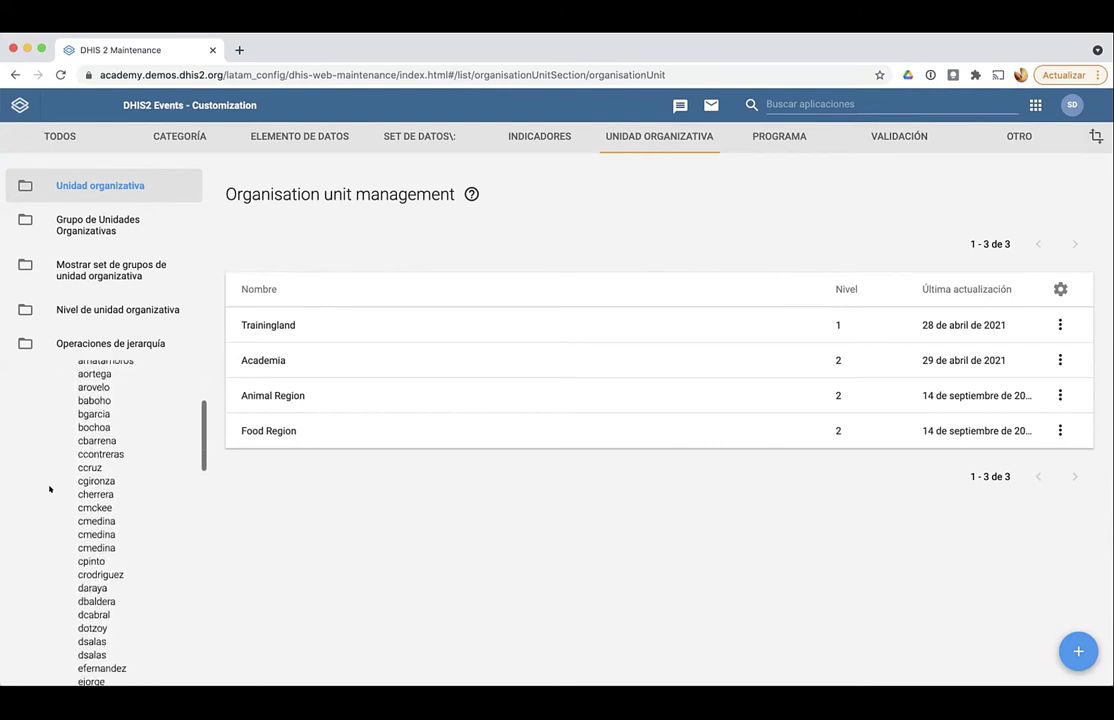
{"action": "scroll", "coordinate": [49, 489], "scroll_direction": "down", "scroll_amount": 7}
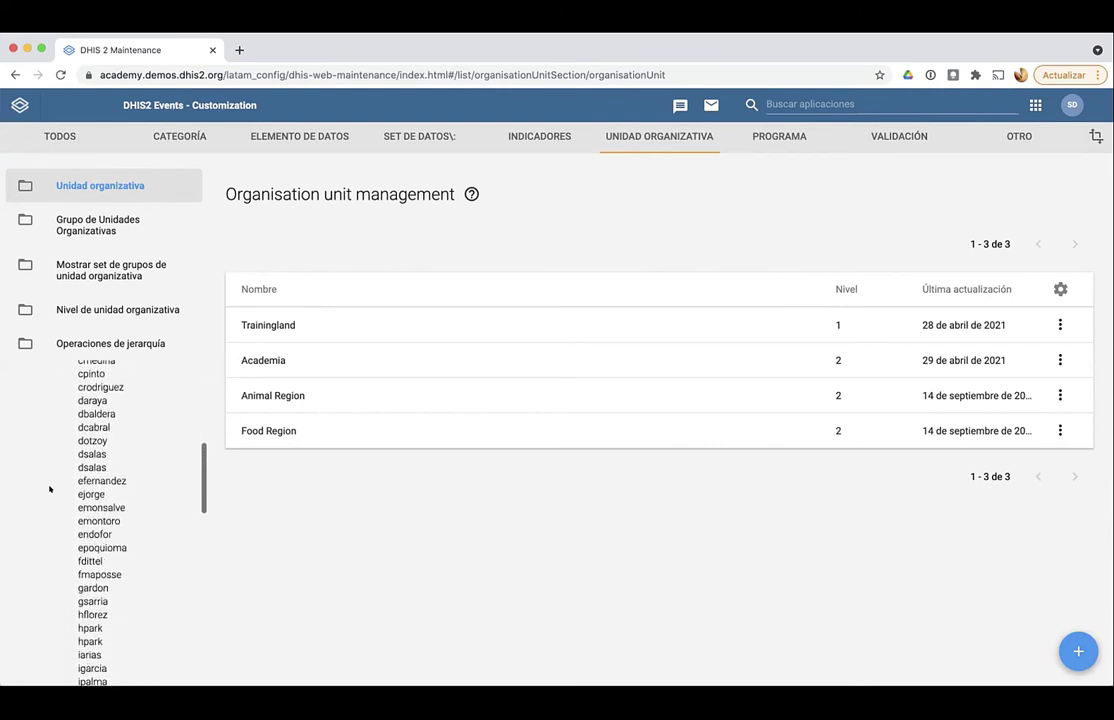
{"action": "scroll", "coordinate": [49, 489], "scroll_direction": "down", "scroll_amount": 6}
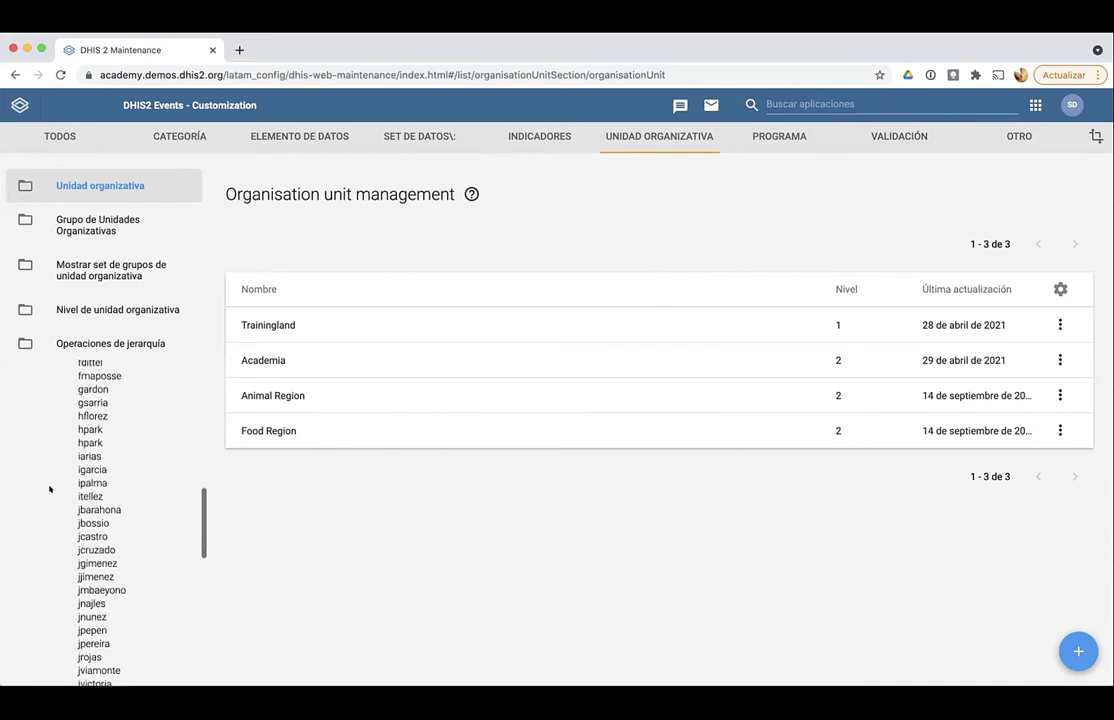
{"action": "scroll", "coordinate": [49, 489], "scroll_direction": "down", "scroll_amount": 3}
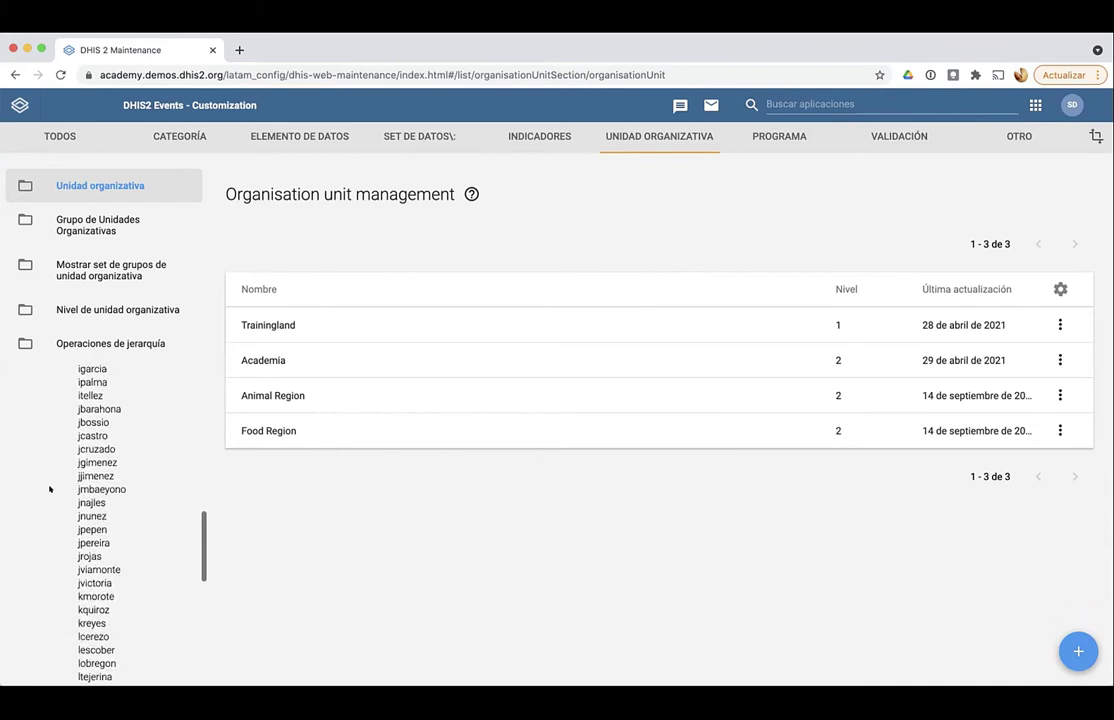
{"action": "scroll", "coordinate": [49, 489], "scroll_direction": "down", "scroll_amount": 10}
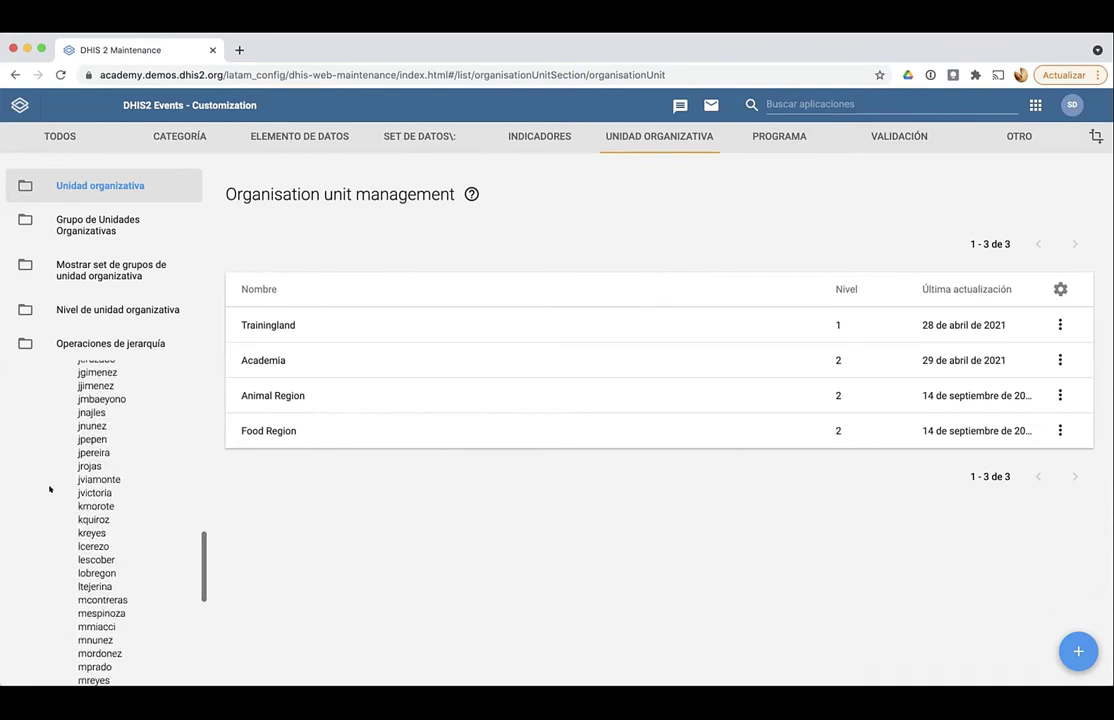
{"action": "scroll", "coordinate": [49, 489], "scroll_direction": "down", "scroll_amount": 4}
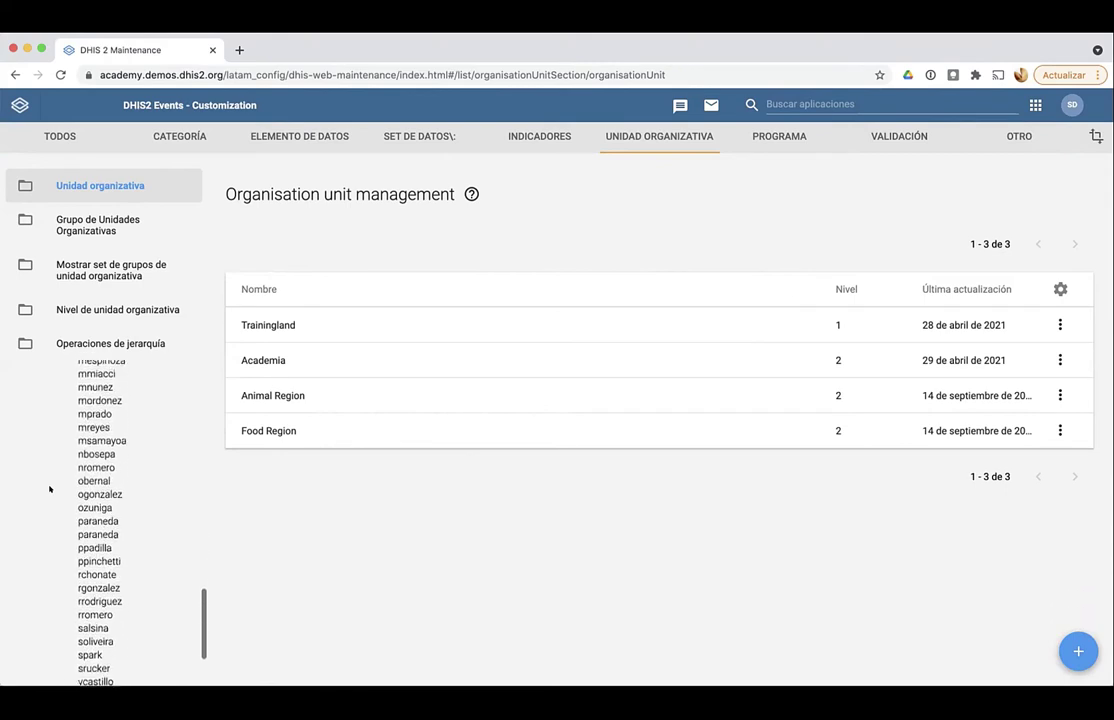
{"action": "scroll", "coordinate": [49, 489], "scroll_direction": "up", "scroll_amount": 20}
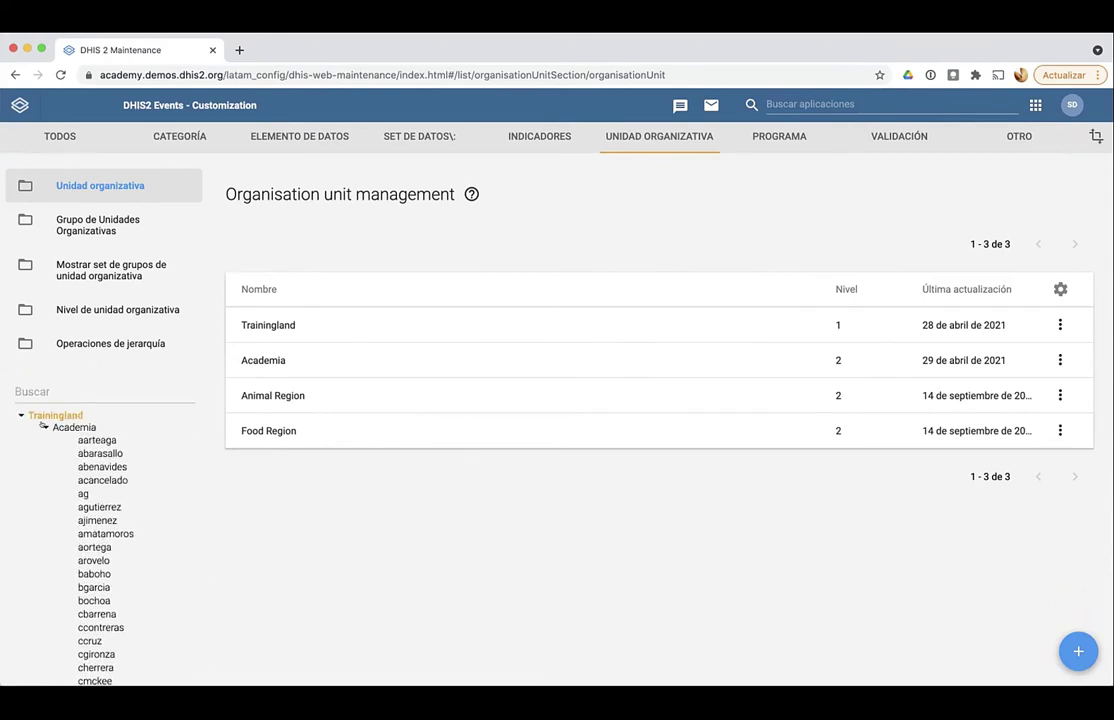
{"action": "left_click", "coordinate": [44, 427]}
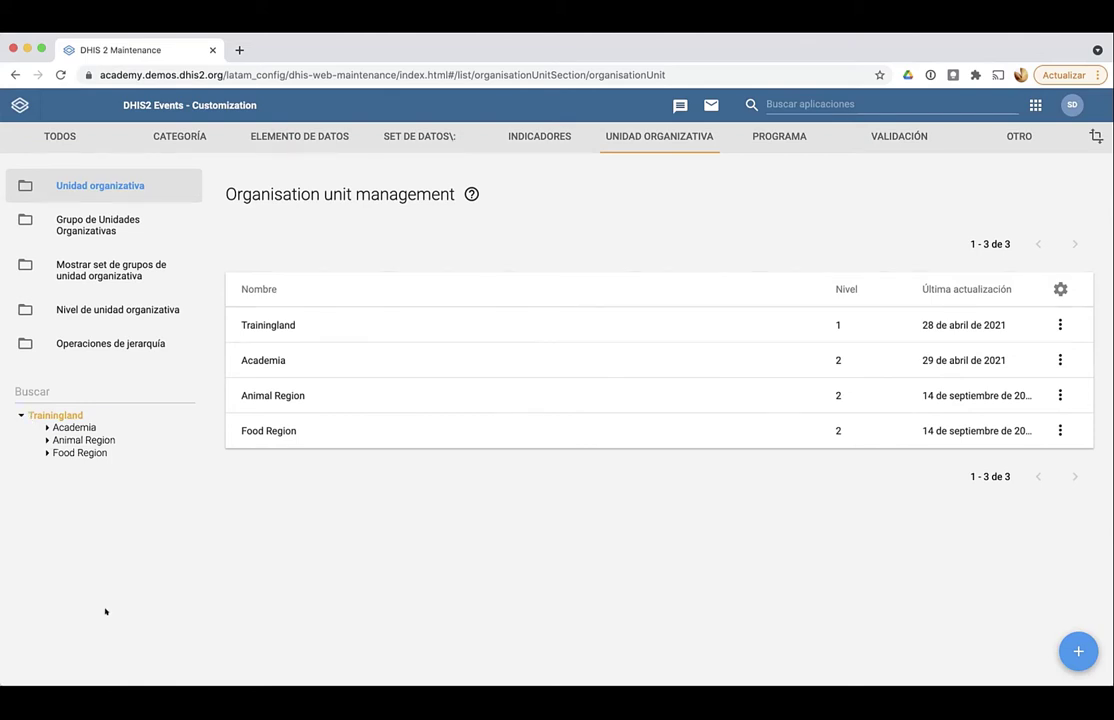
{"action": "left_click", "coordinate": [1077, 651]}
Step: Enter JM_Departamento_1 as the new unit's Nombre
{"action": "left_click", "coordinate": [567, 275]}
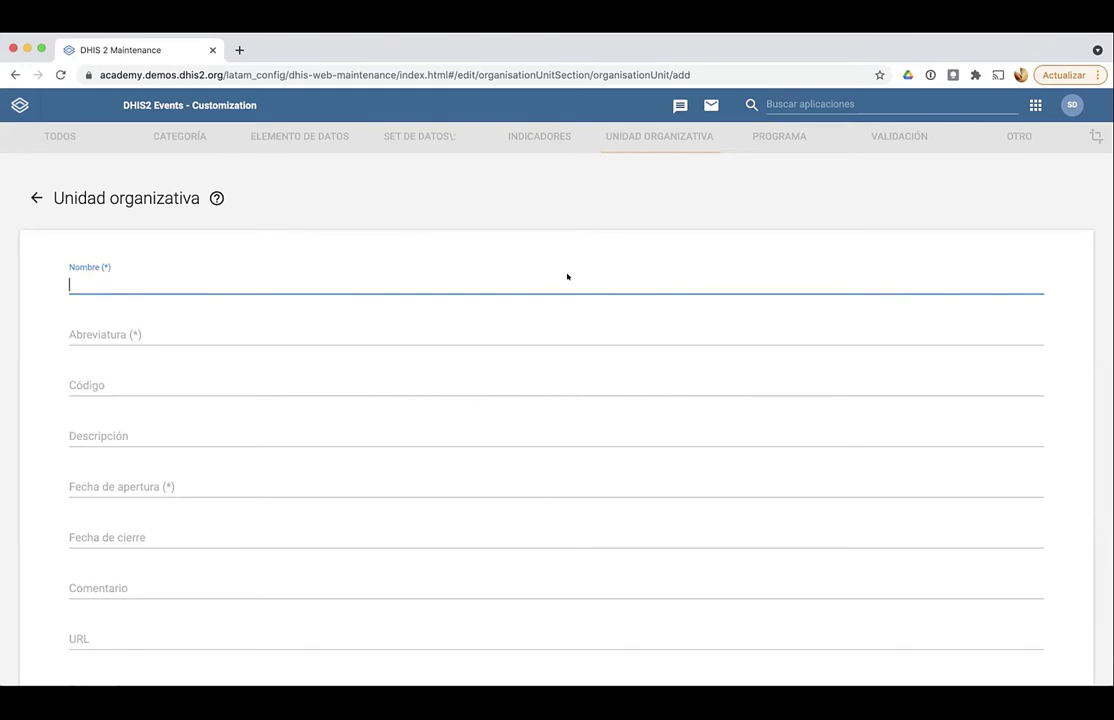
{"action": "type", "text": "JM_"}
{"action": "type", "text": "Departamento"}
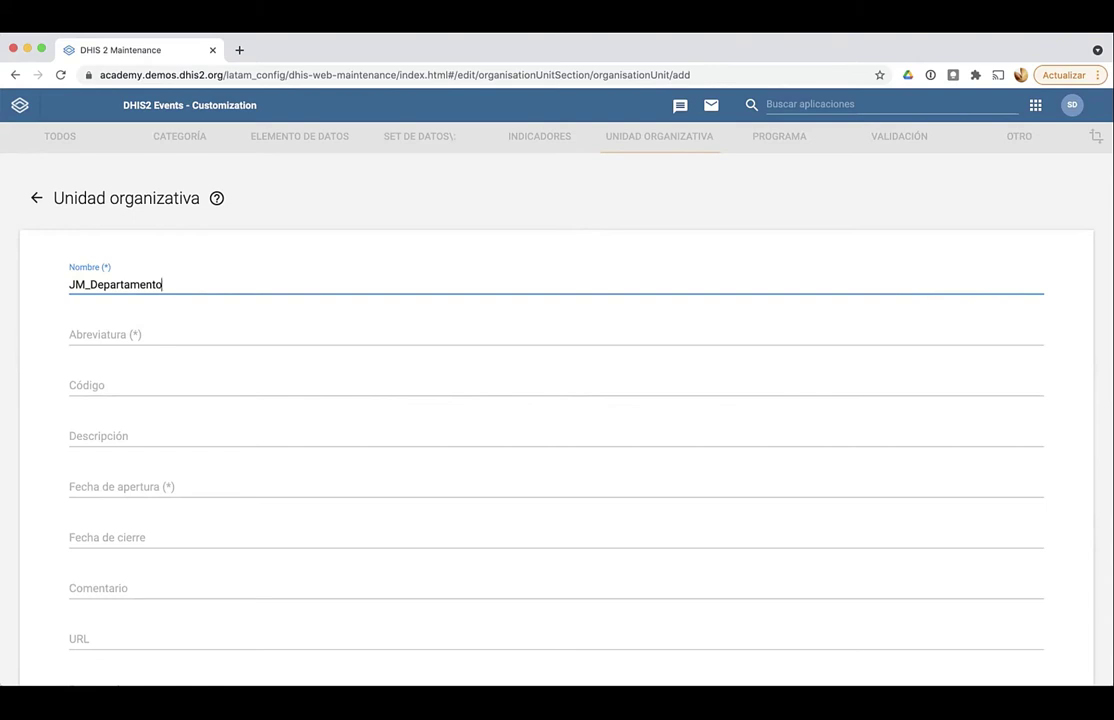
{"action": "type", "text": "_1"}
Step: Copy the name into Abreviatura and shorten it to JM_Depto_1
{"action": "double_click", "coordinate": [117, 279]}
{"action": "key", "text": "super+c"}
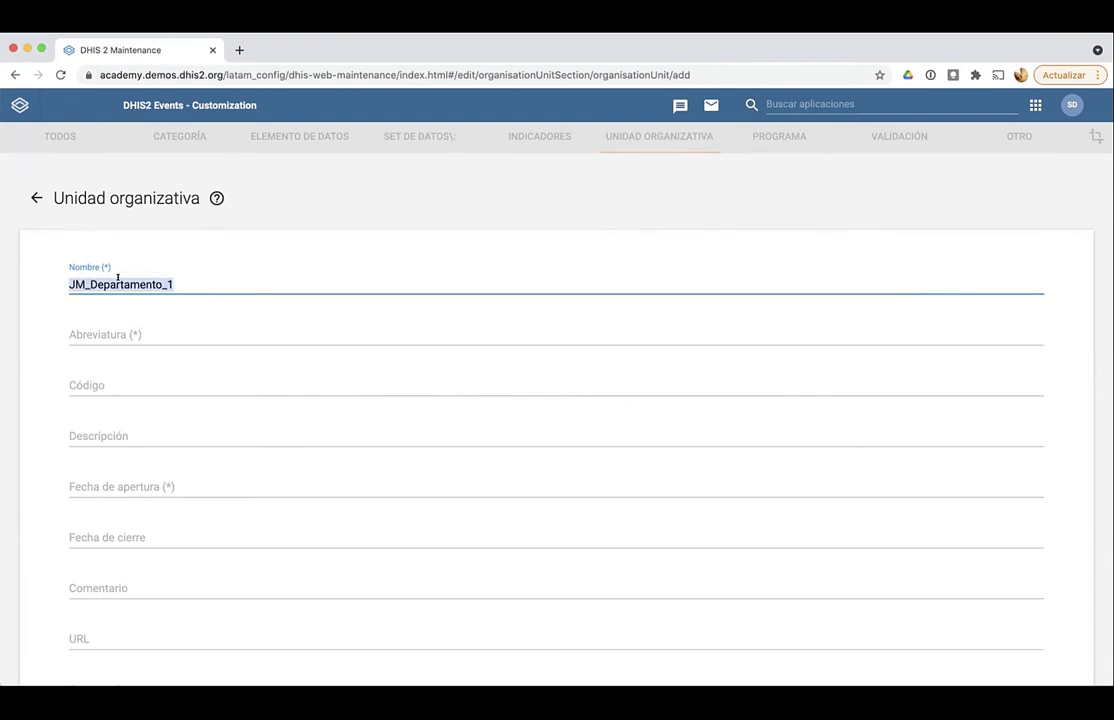
{"action": "left_click", "coordinate": [118, 320]}
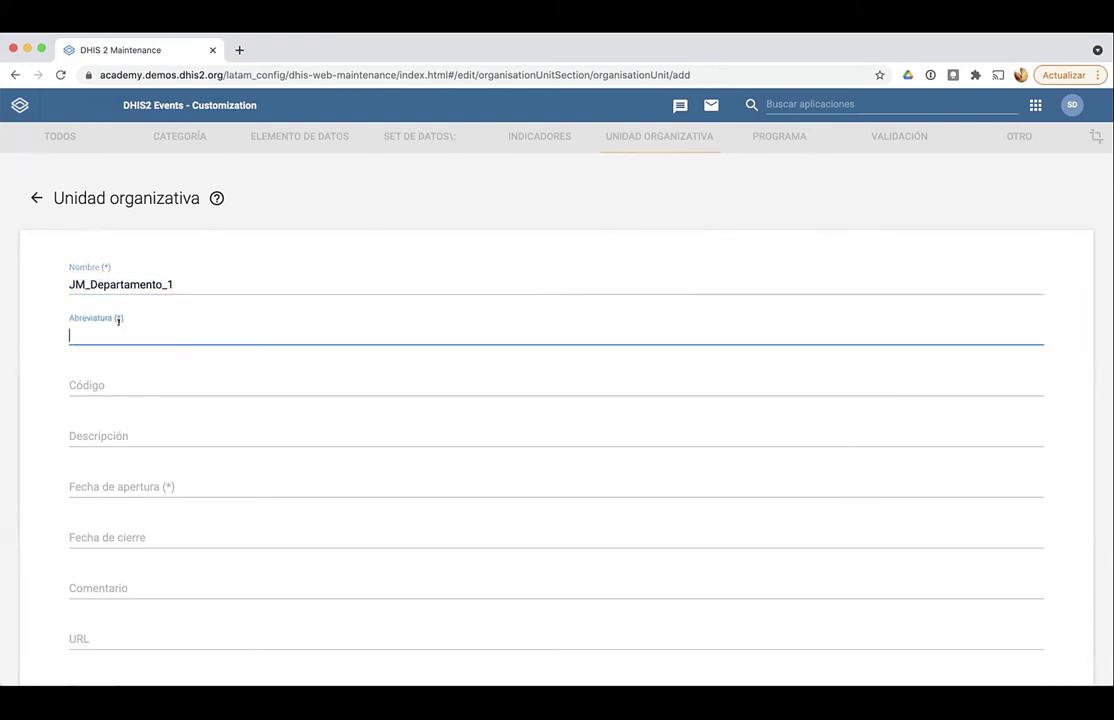
{"action": "key", "text": "super+v"}
{"action": "double_click", "coordinate": [125, 333]}
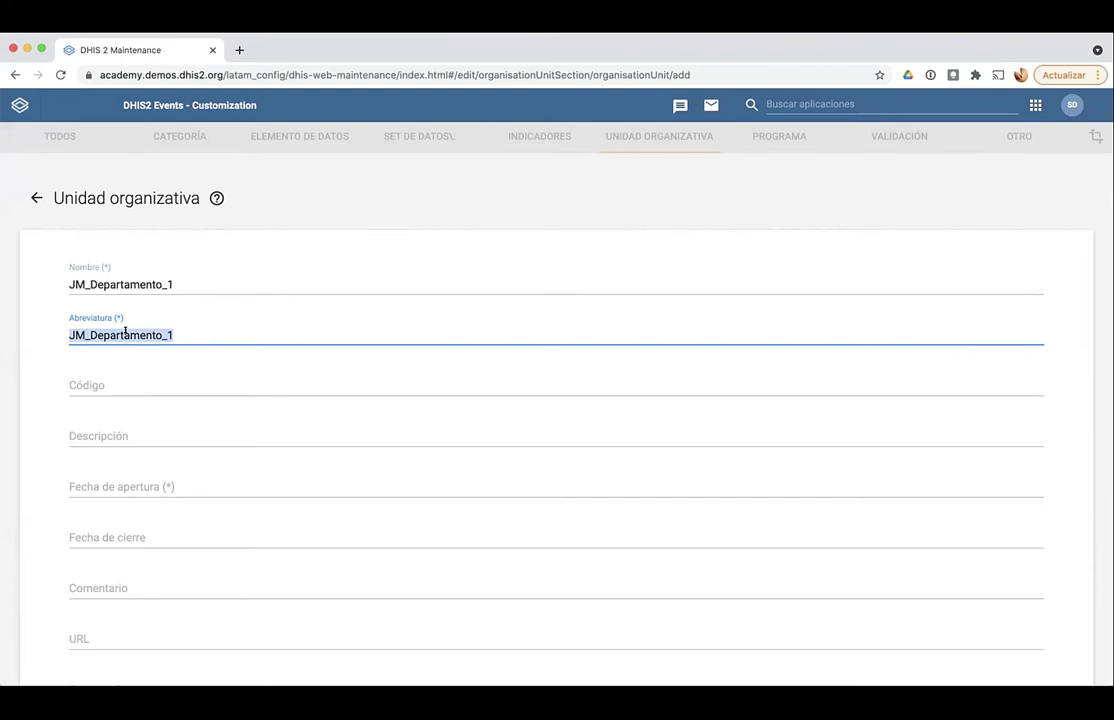
{"action": "left_click", "coordinate": [125, 333]}
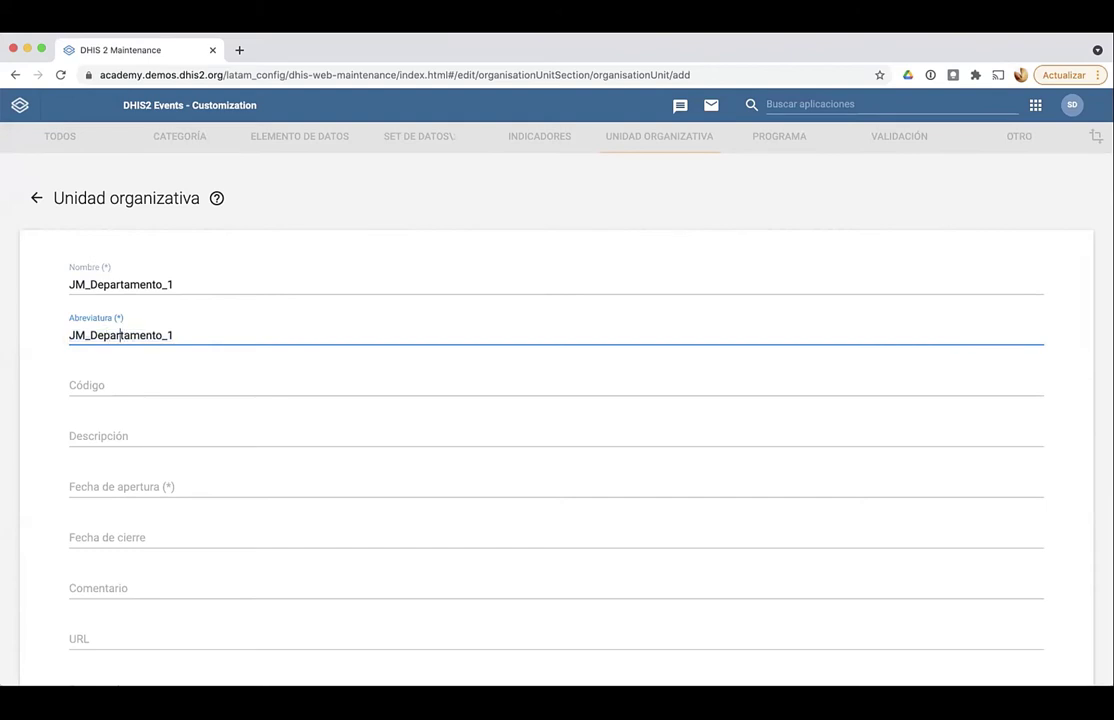
{"action": "key", "text": "BackSpace"}
{"action": "key", "text": "BackSpace"}
{"action": "left_click", "coordinate": [148, 335]}
{"action": "key", "text": "BackSpace"}
{"action": "key", "text": "BackSpace"}
{"action": "key", "text": "BackSpace"}
{"action": "key", "text": "BackSpace"}
{"action": "key", "text": "BackSpace"}
Step: Enter JM_D1 as the unit's Código
{"action": "left_click", "coordinate": [105, 377]}
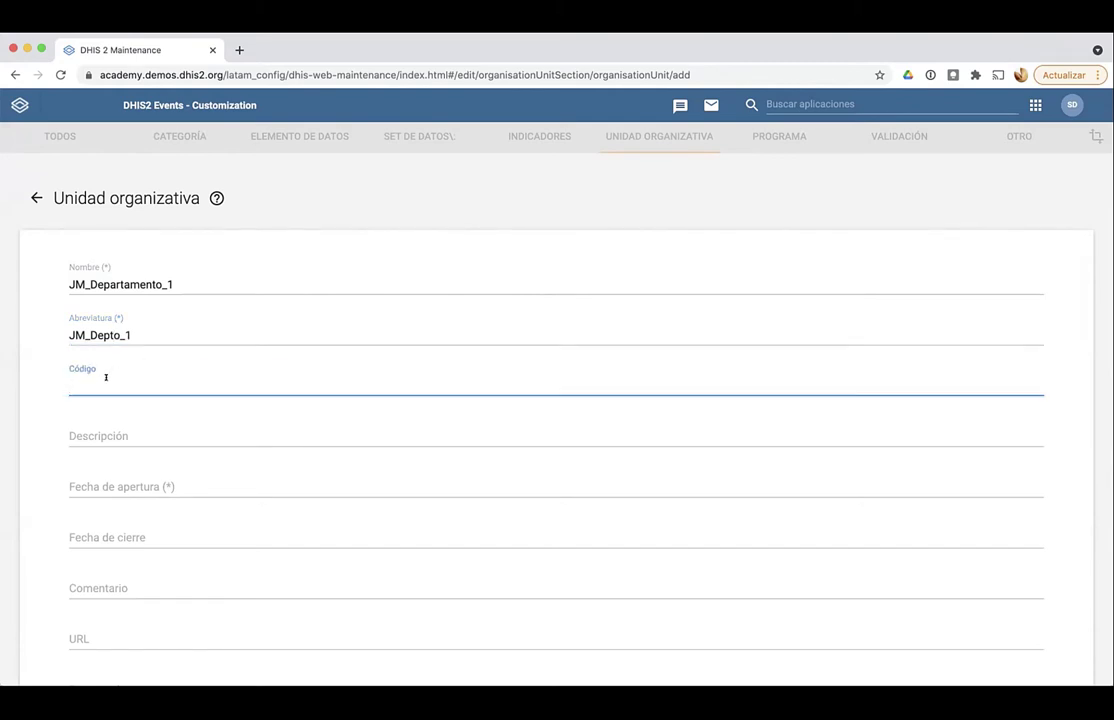
{"action": "type", "text": "JM_D1"}
{"action": "scroll", "coordinate": [37, 454], "scroll_direction": "down", "scroll_amount": 2}
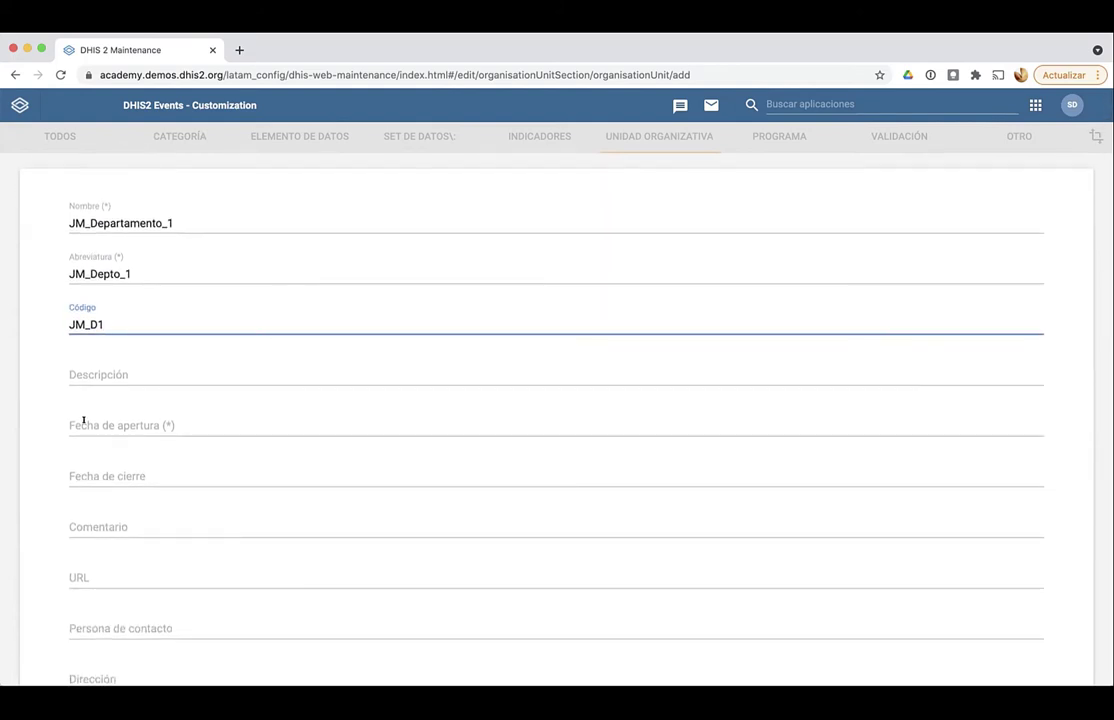
Step: Pick 1 January 1980 as the Fecha de apertura in the date picker
{"action": "left_click", "coordinate": [83, 424]}
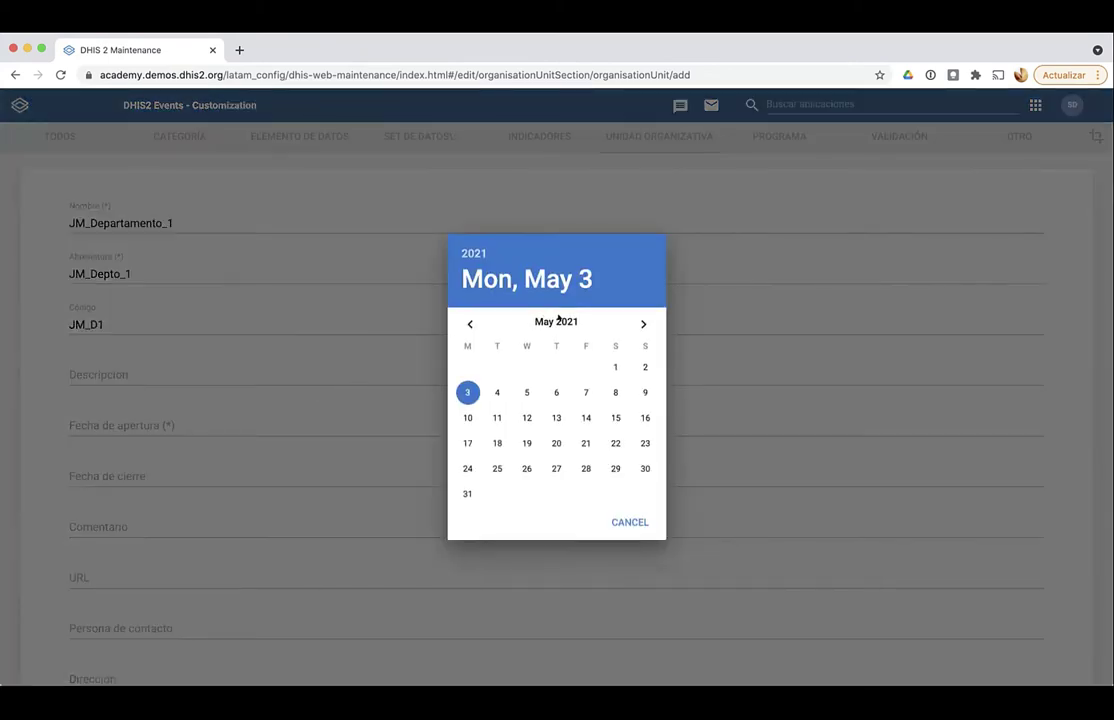
{"action": "left_click", "coordinate": [472, 254]}
{"action": "scroll", "coordinate": [502, 366], "scroll_direction": "up", "scroll_amount": 5}
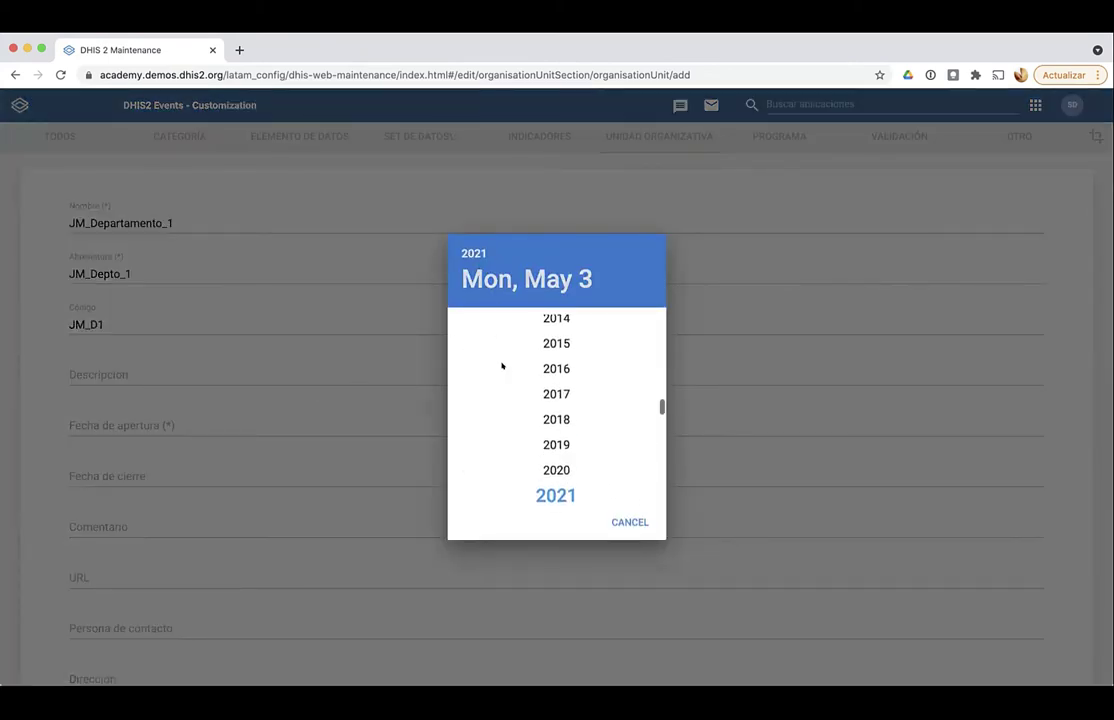
{"action": "scroll", "coordinate": [502, 366], "scroll_direction": "up", "scroll_amount": 10}
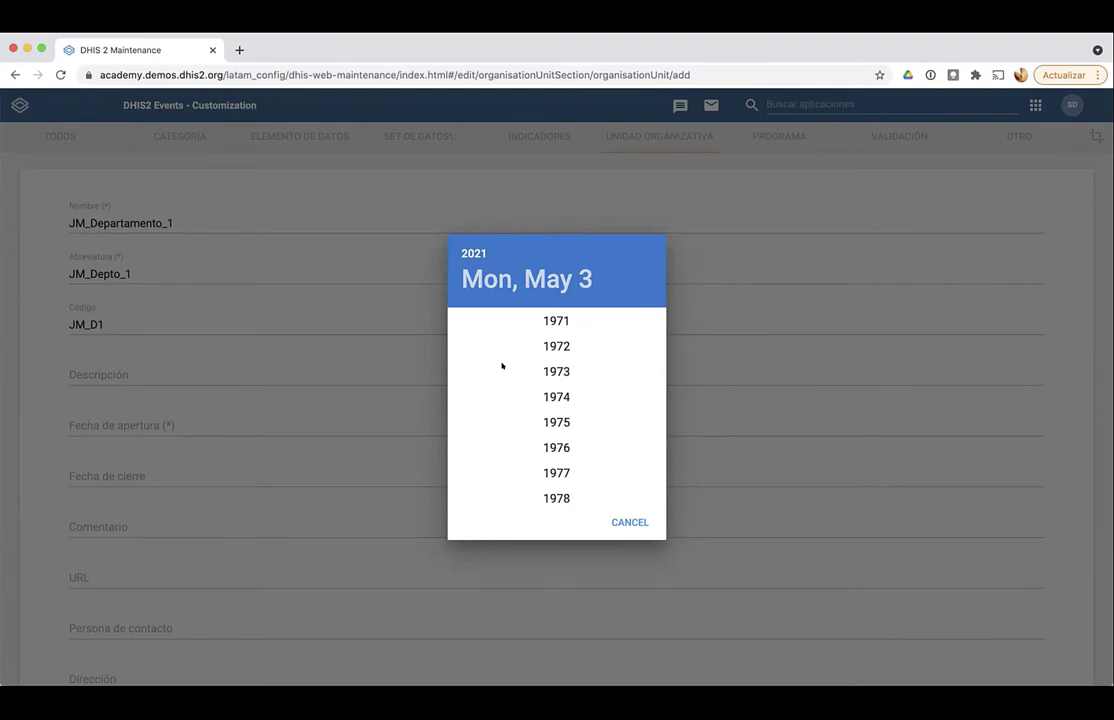
{"action": "scroll", "coordinate": [502, 366], "scroll_direction": "down", "scroll_amount": 1}
{"action": "scroll", "coordinate": [502, 366], "scroll_direction": "down", "scroll_amount": 4}
{"action": "scroll", "coordinate": [502, 366], "scroll_direction": "up", "scroll_amount": 2}
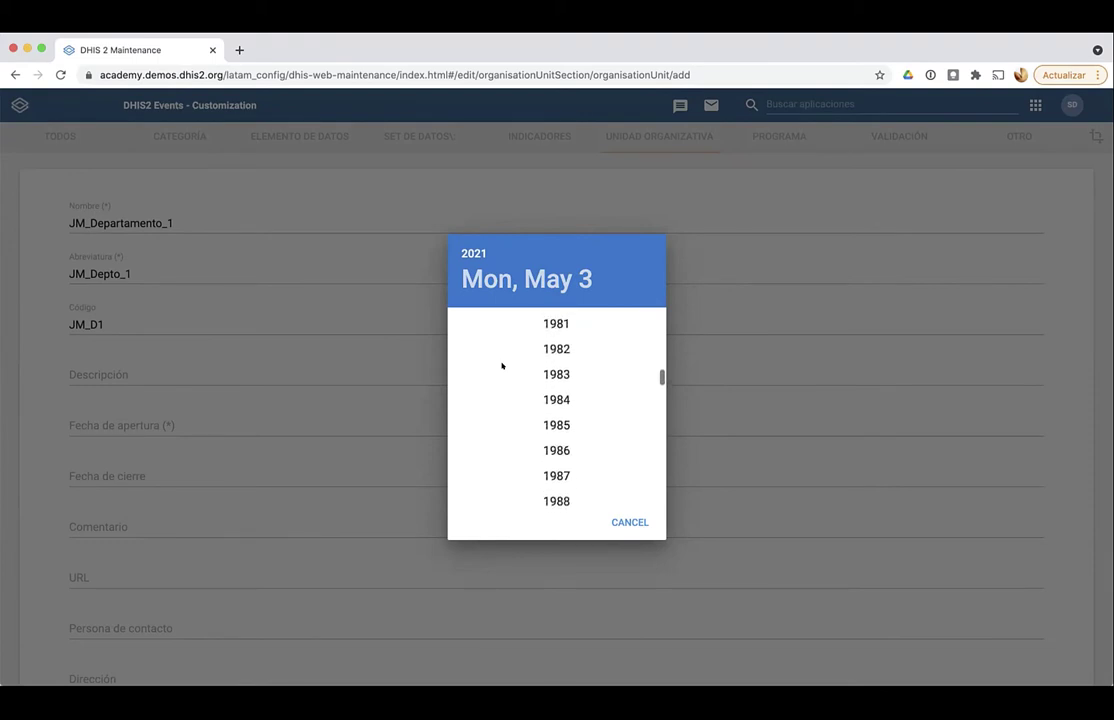
{"action": "left_click", "coordinate": [556, 338]}
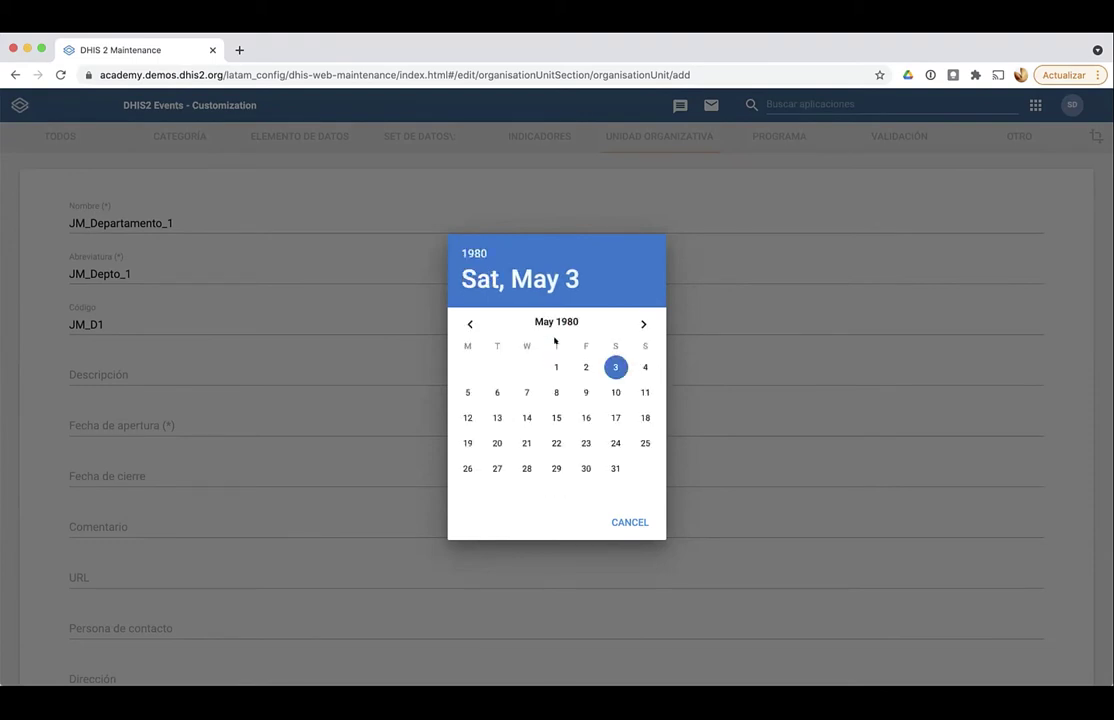
{"action": "left_click", "coordinate": [469, 324]}
{"action": "left_click", "coordinate": [469, 324]}
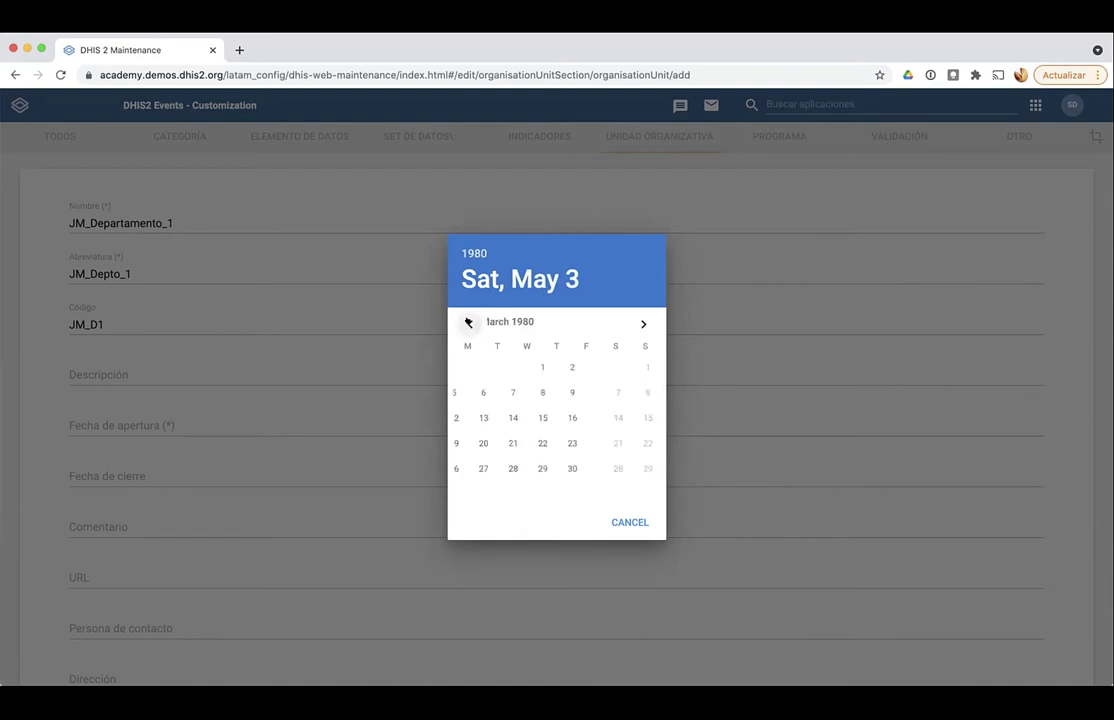
{"action": "left_click", "coordinate": [469, 324]}
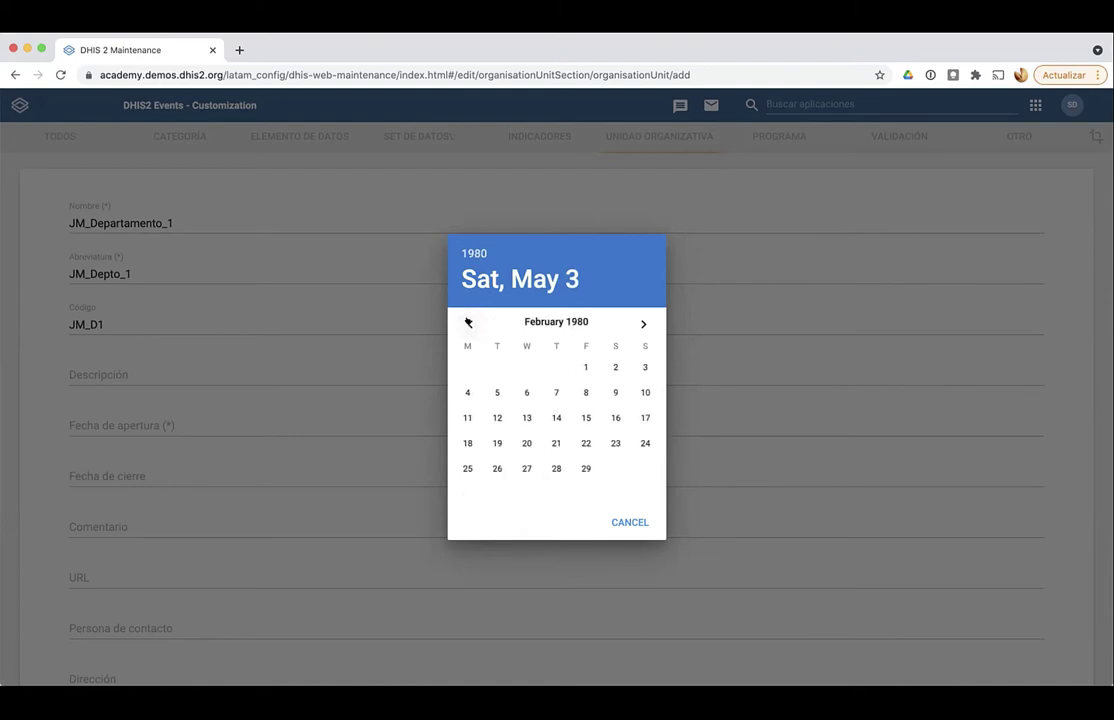
{"action": "left_click", "coordinate": [469, 324]}
{"action": "left_click", "coordinate": [497, 367]}
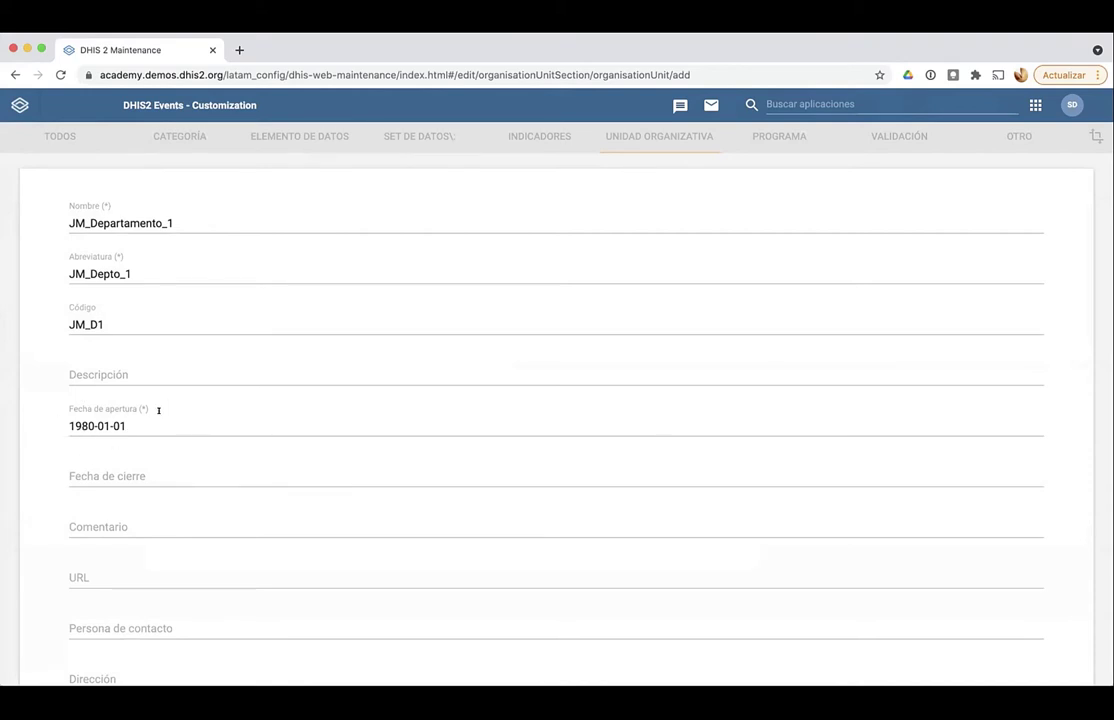
{"action": "scroll", "coordinate": [158, 411], "scroll_direction": "down", "scroll_amount": 2}
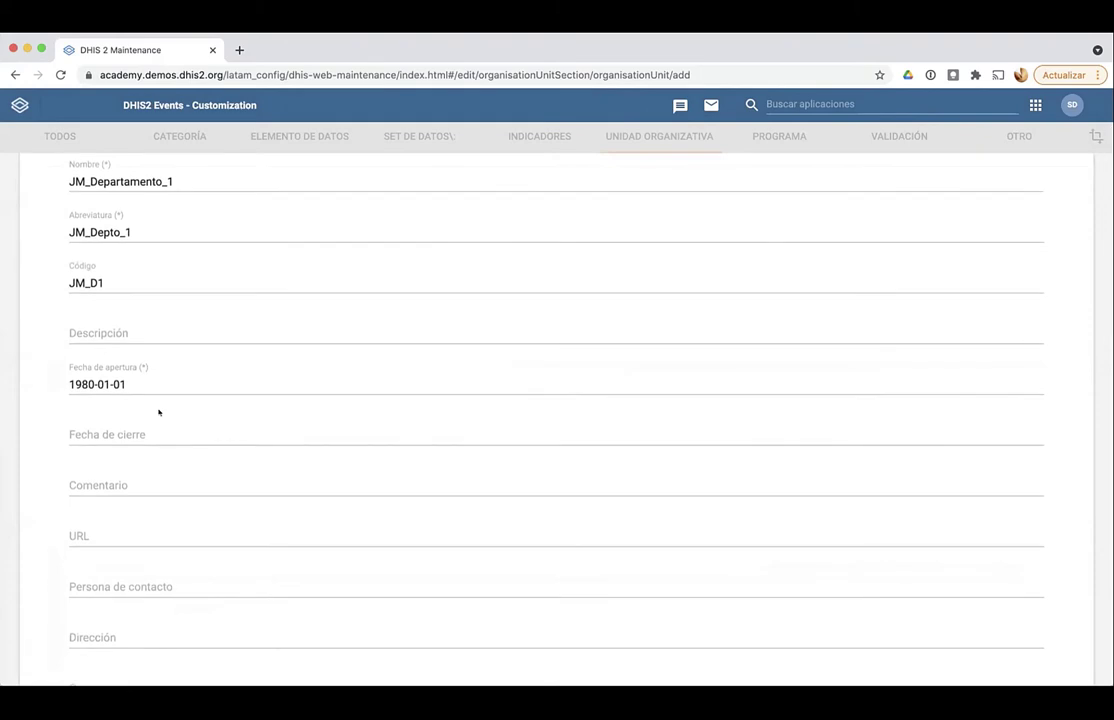
{"action": "scroll", "coordinate": [158, 411], "scroll_direction": "down", "scroll_amount": 4}
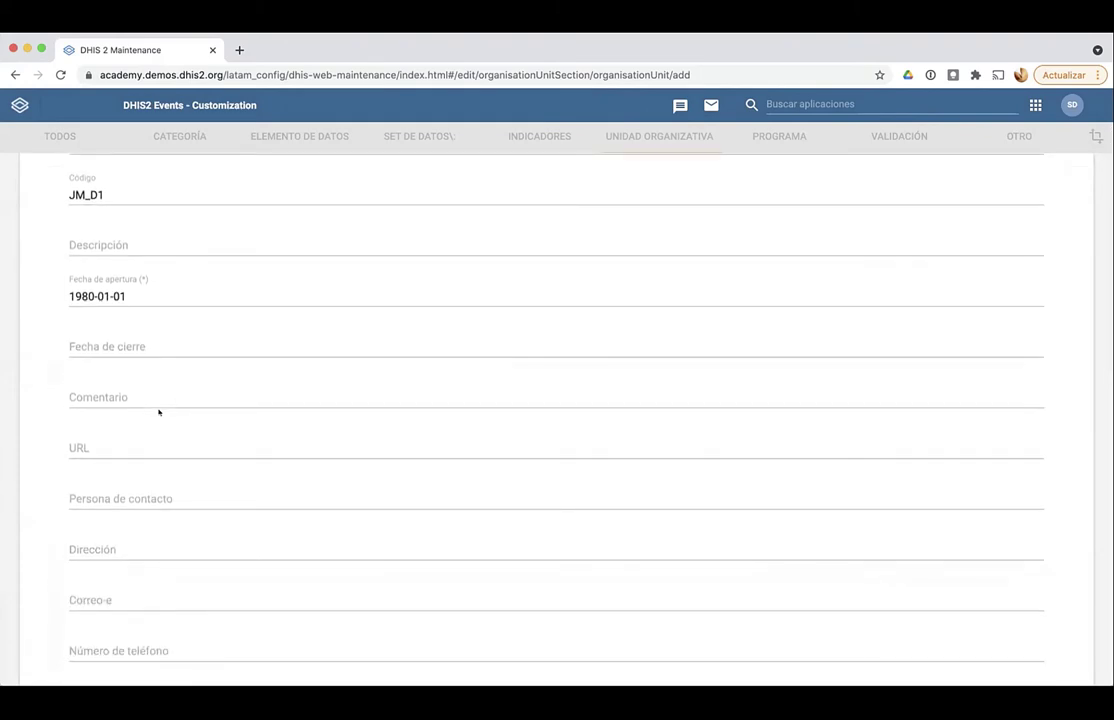
{"action": "scroll", "coordinate": [158, 411], "scroll_direction": "down", "scroll_amount": 4}
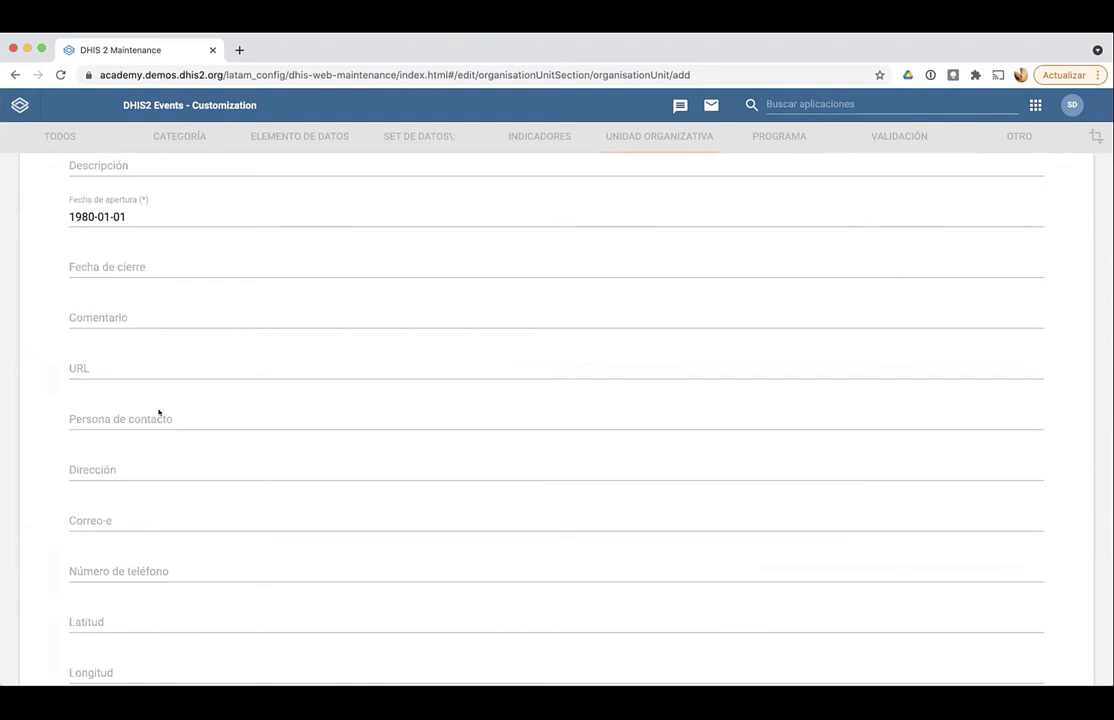
{"action": "scroll", "coordinate": [158, 411], "scroll_direction": "down", "scroll_amount": 1}
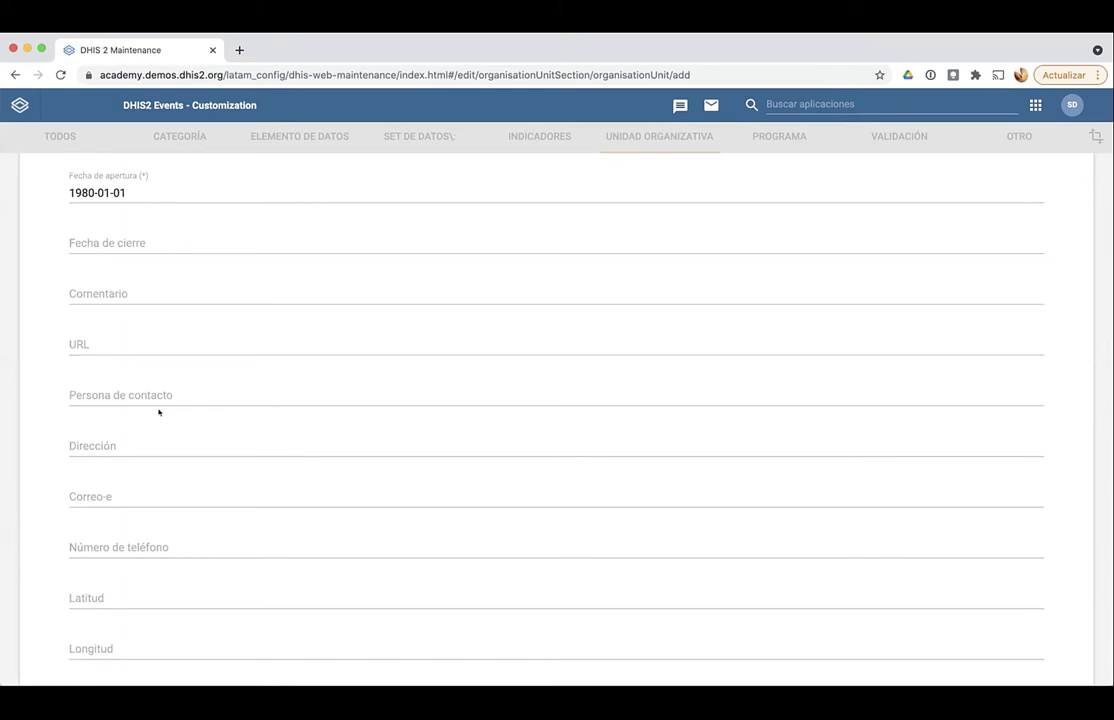
{"action": "scroll", "coordinate": [158, 411], "scroll_direction": "down", "scroll_amount": 4}
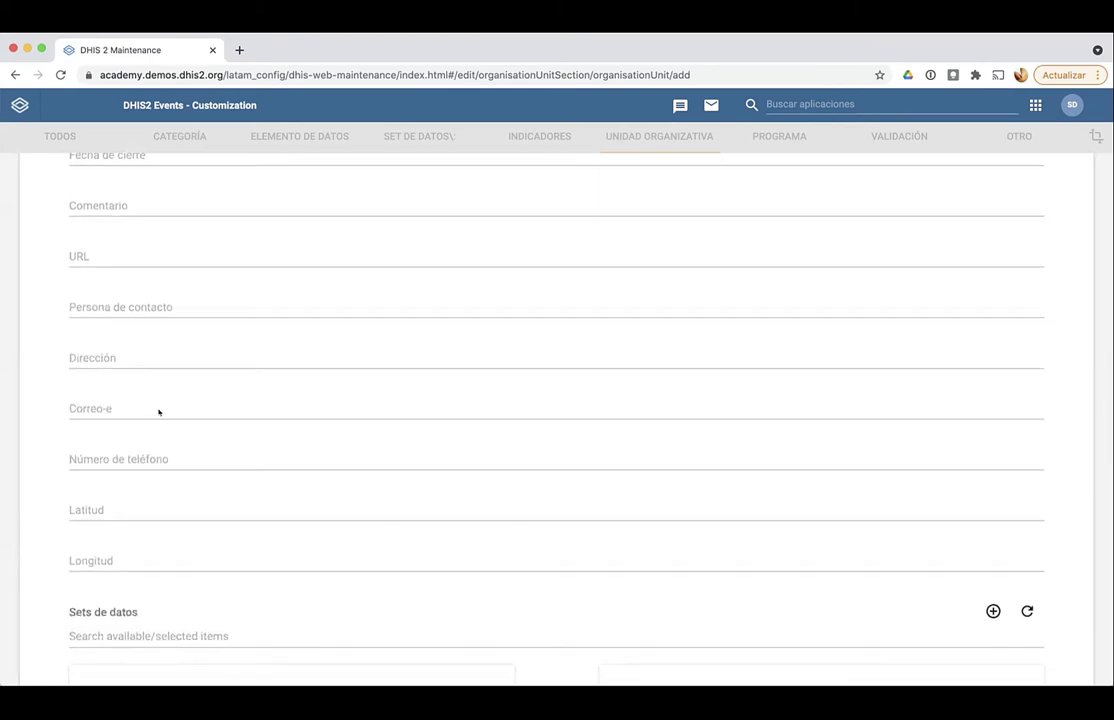
{"action": "scroll", "coordinate": [158, 411], "scroll_direction": "down", "scroll_amount": 6}
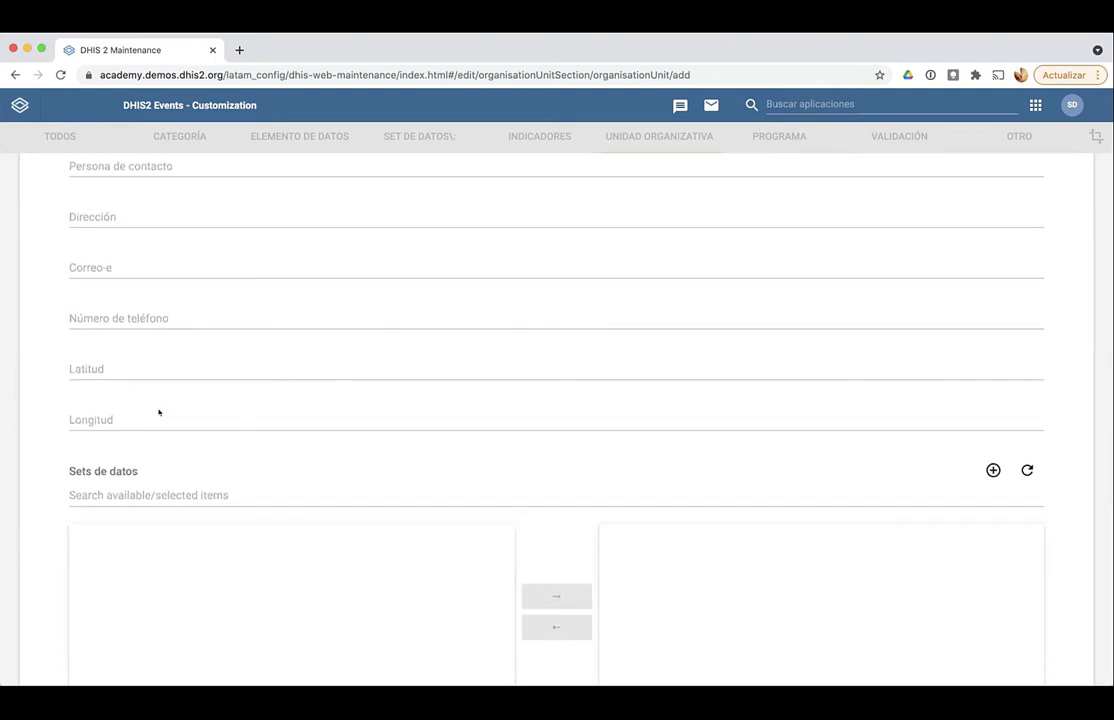
{"action": "scroll", "coordinate": [158, 411], "scroll_direction": "down", "scroll_amount": 1}
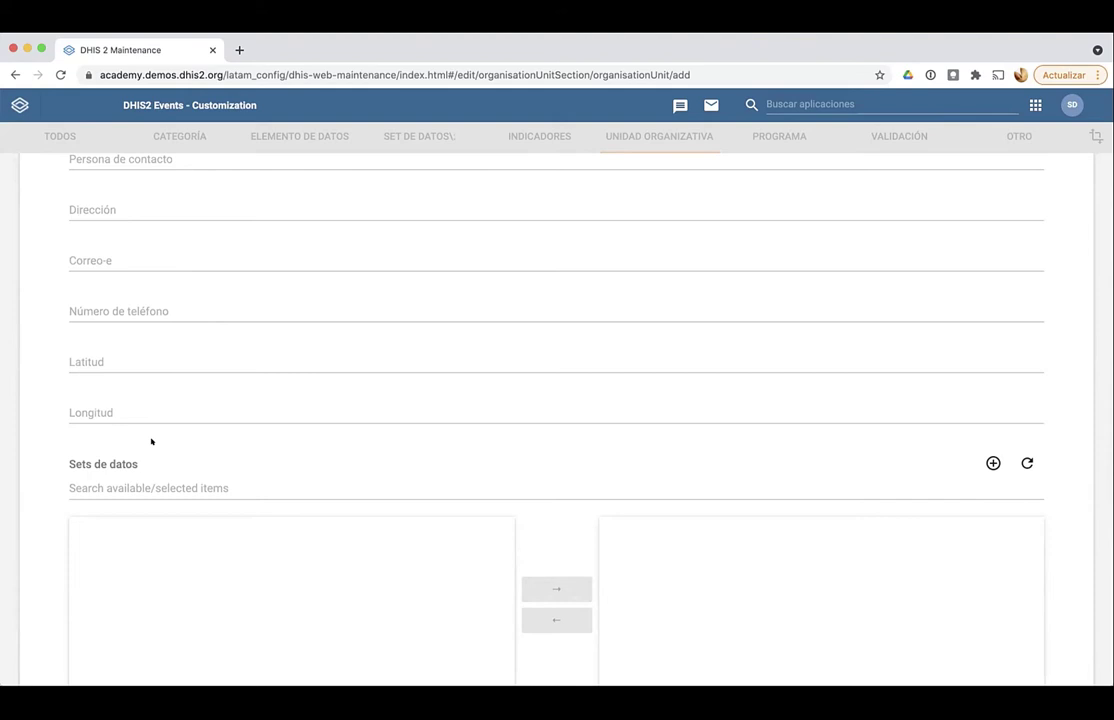
{"action": "scroll", "coordinate": [151, 441], "scroll_direction": "down", "scroll_amount": 5}
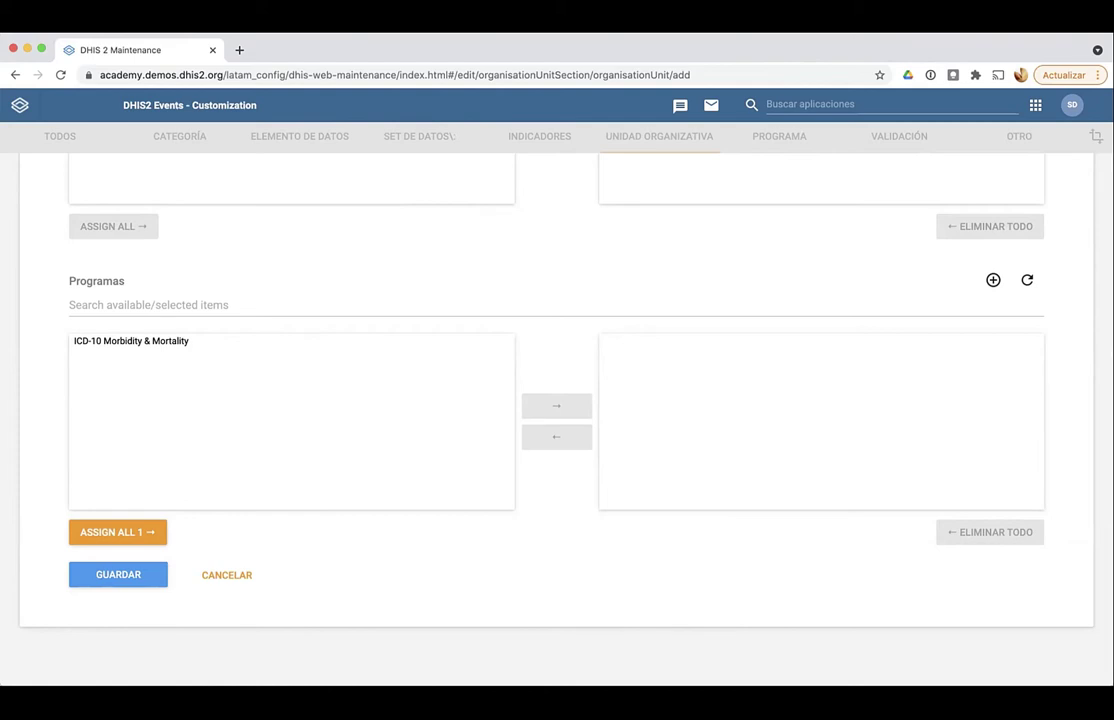
Step: Save JM_Departamento_1 with the GUARDAR button at the bottom of the form
{"action": "scroll", "coordinate": [655, 333], "scroll_direction": "up", "scroll_amount": 5}
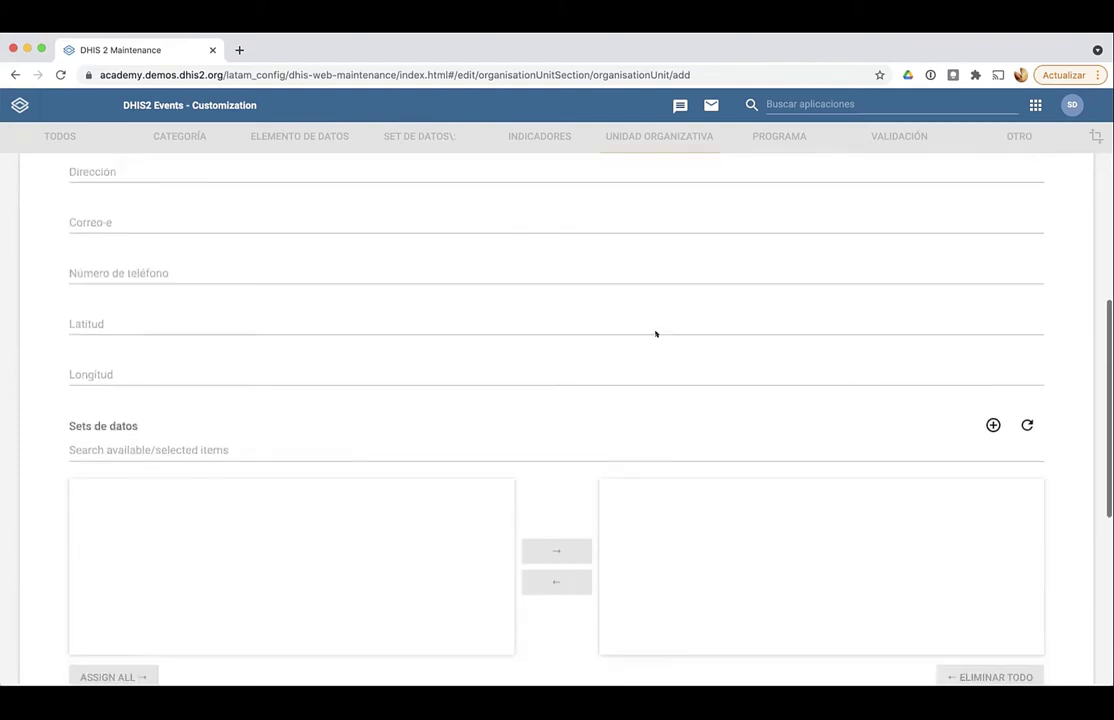
{"action": "scroll", "coordinate": [655, 333], "scroll_direction": "up", "scroll_amount": 1}
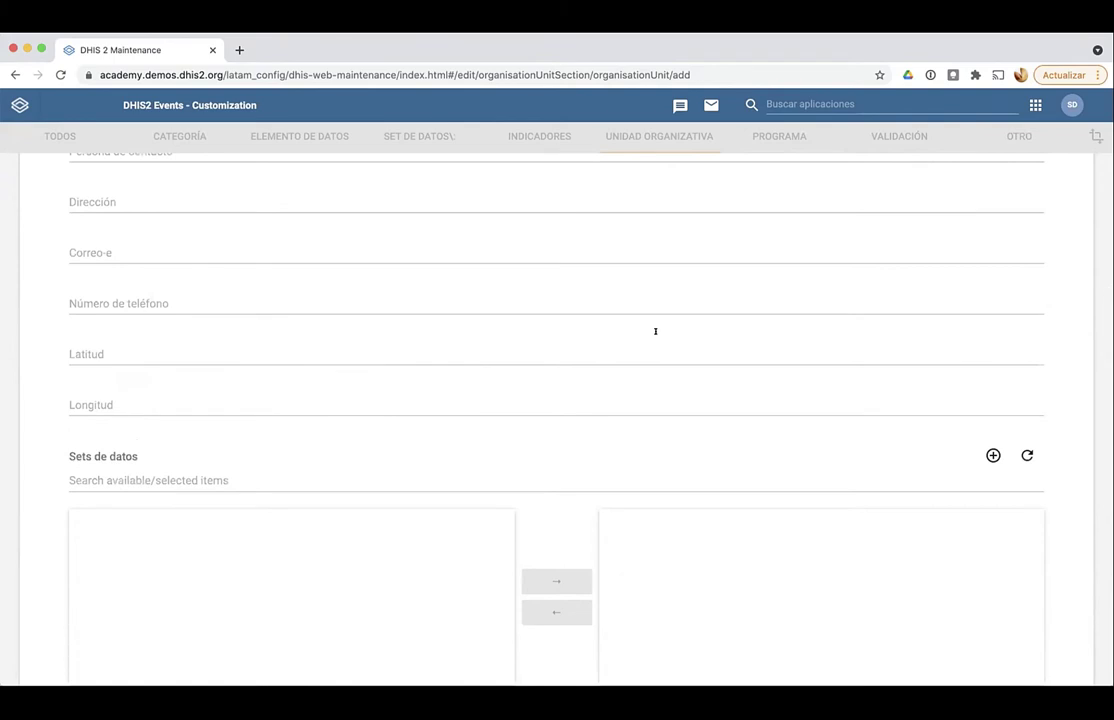
{"action": "scroll", "coordinate": [655, 331], "scroll_direction": "down", "scroll_amount": 3}
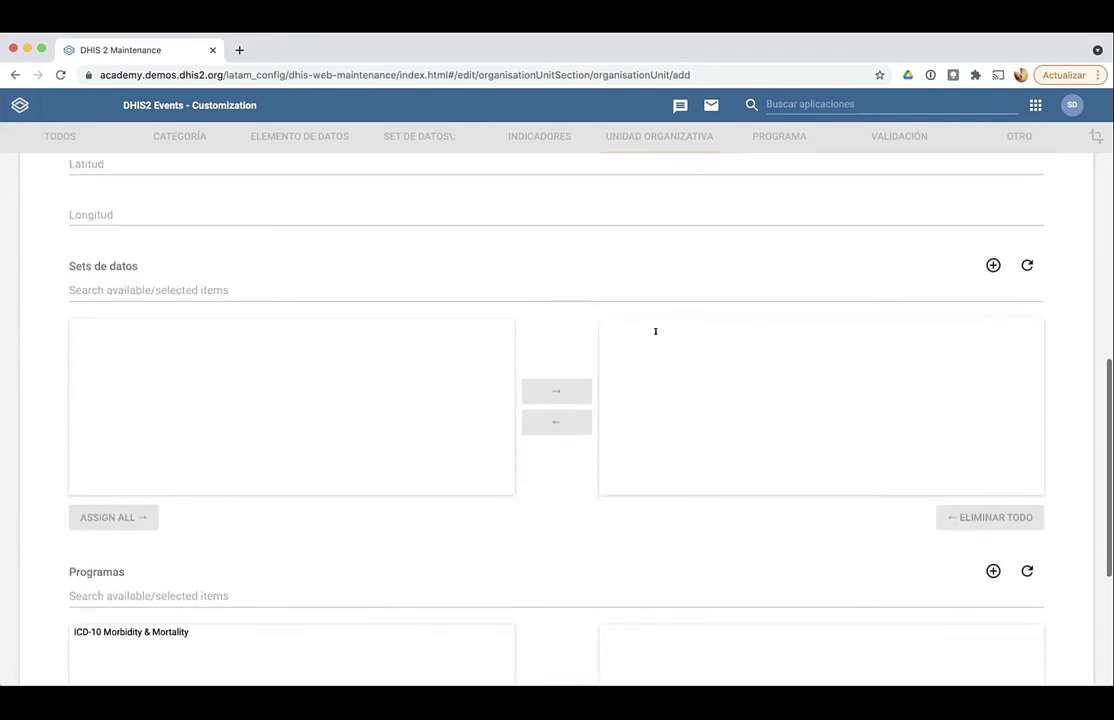
{"action": "scroll", "coordinate": [655, 333], "scroll_direction": "down", "scroll_amount": 2}
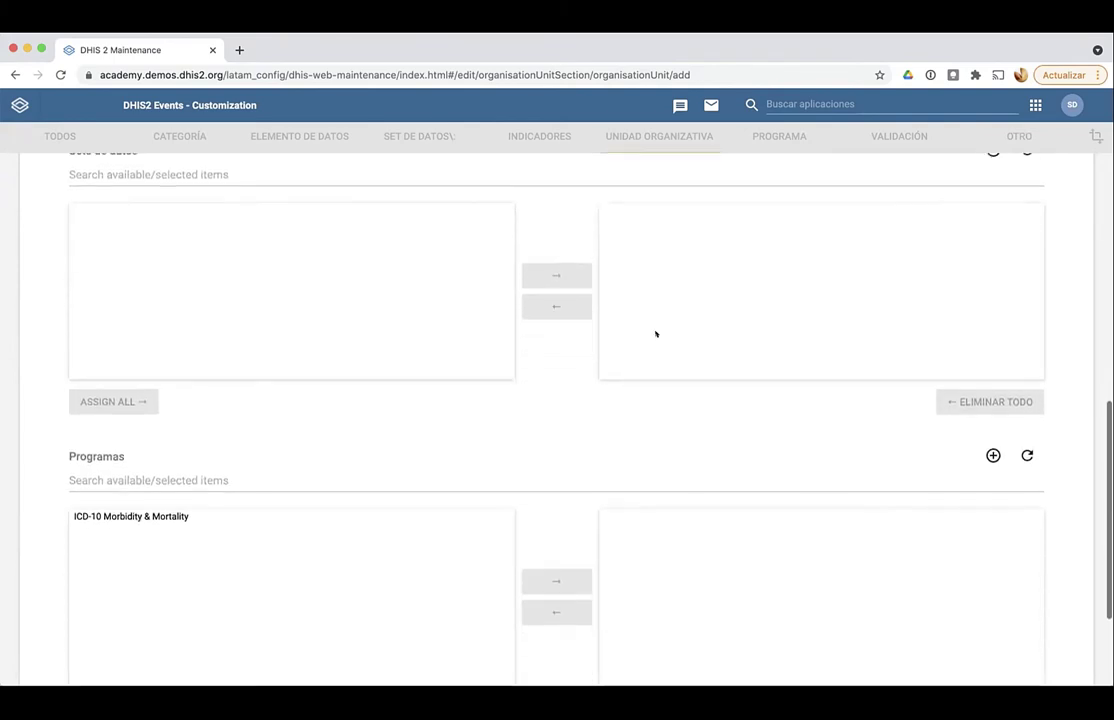
{"action": "scroll", "coordinate": [655, 333], "scroll_direction": "up", "scroll_amount": 1}
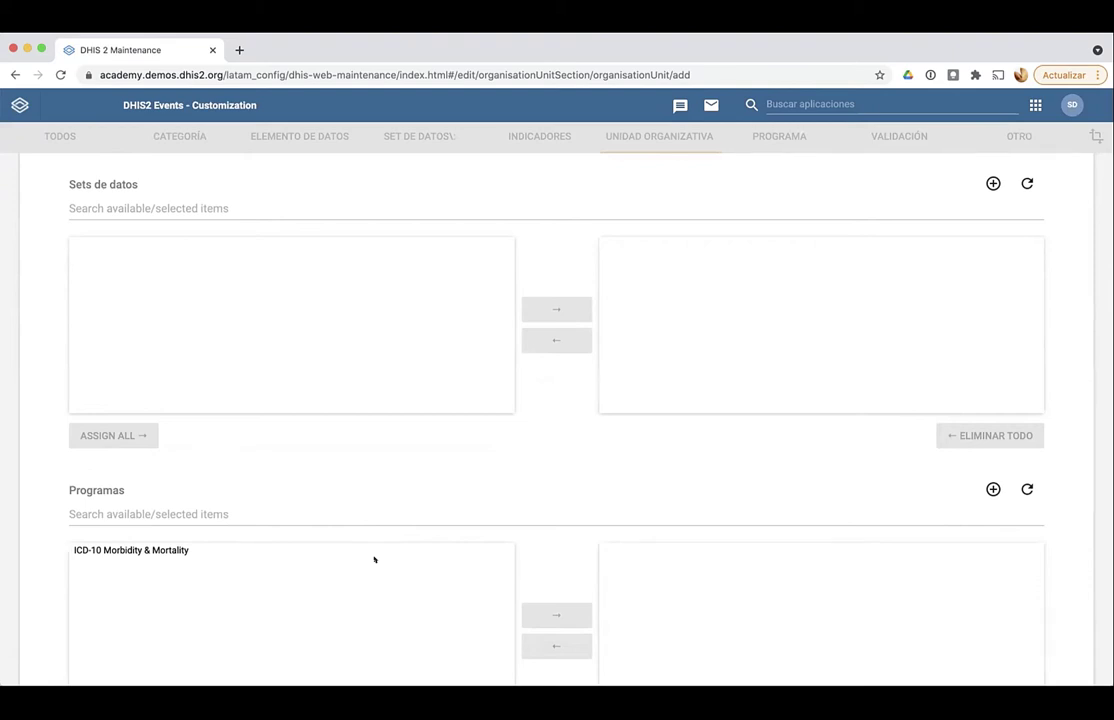
{"action": "scroll", "coordinate": [374, 559], "scroll_direction": "down", "scroll_amount": 3}
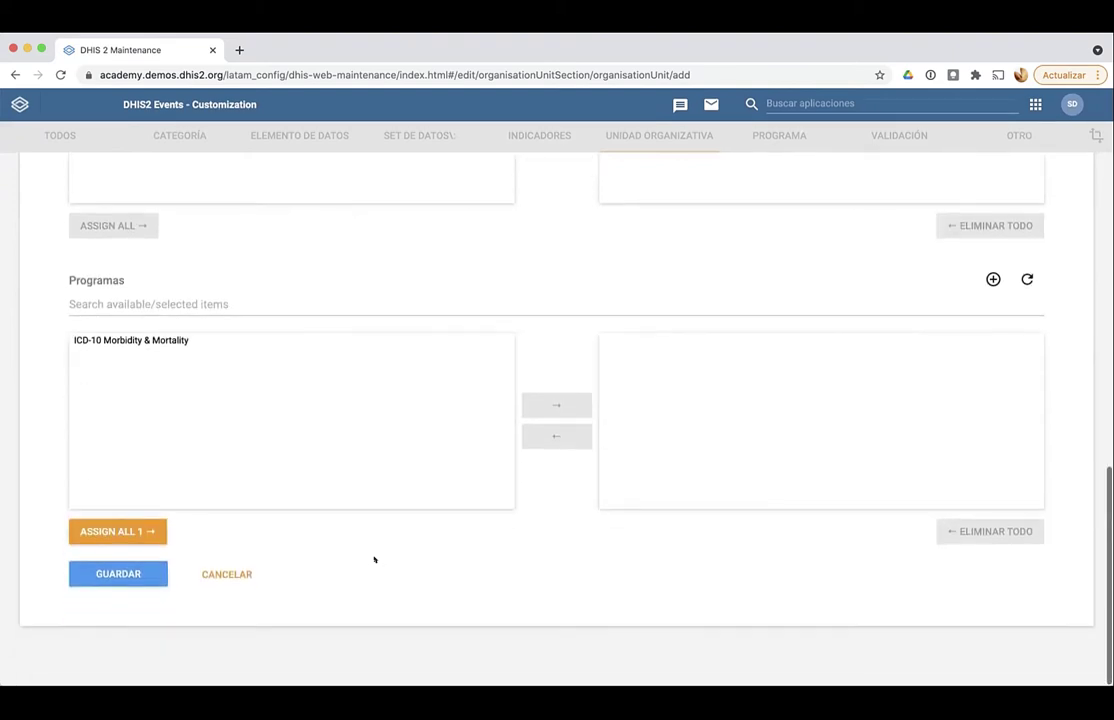
{"action": "left_click", "coordinate": [108, 573]}
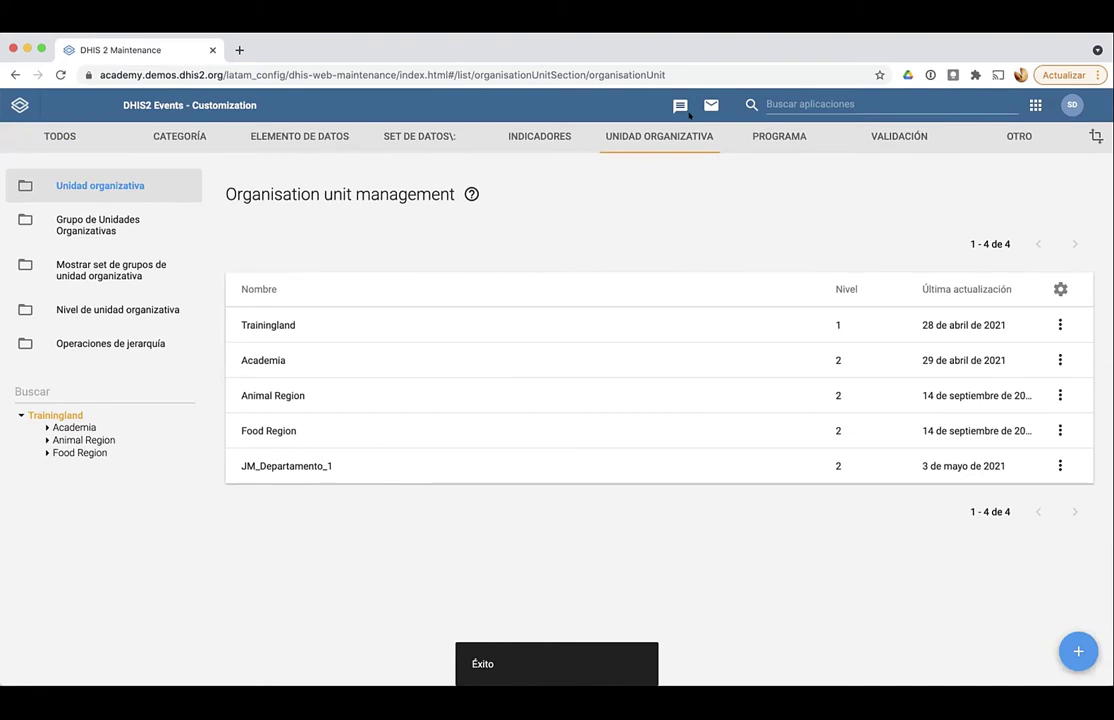
Step: Reload the page and narrow the unit list to JM_Departamento_1 from the tree
{"action": "left_click", "coordinate": [60, 74]}
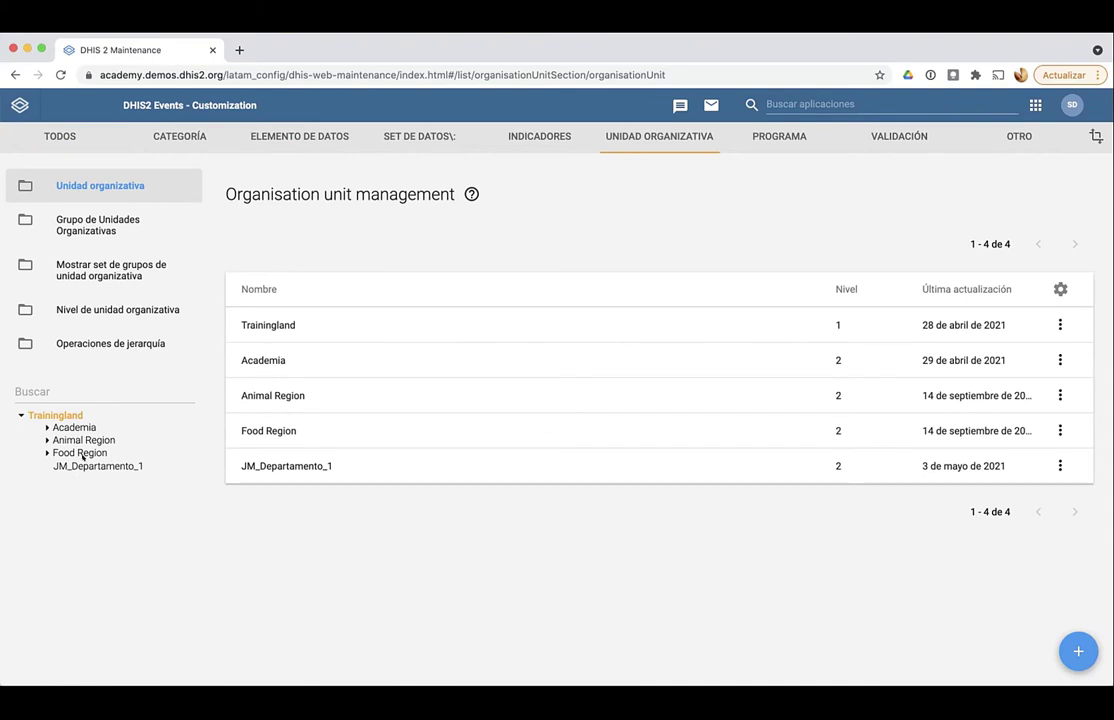
{"action": "left_click", "coordinate": [86, 464]}
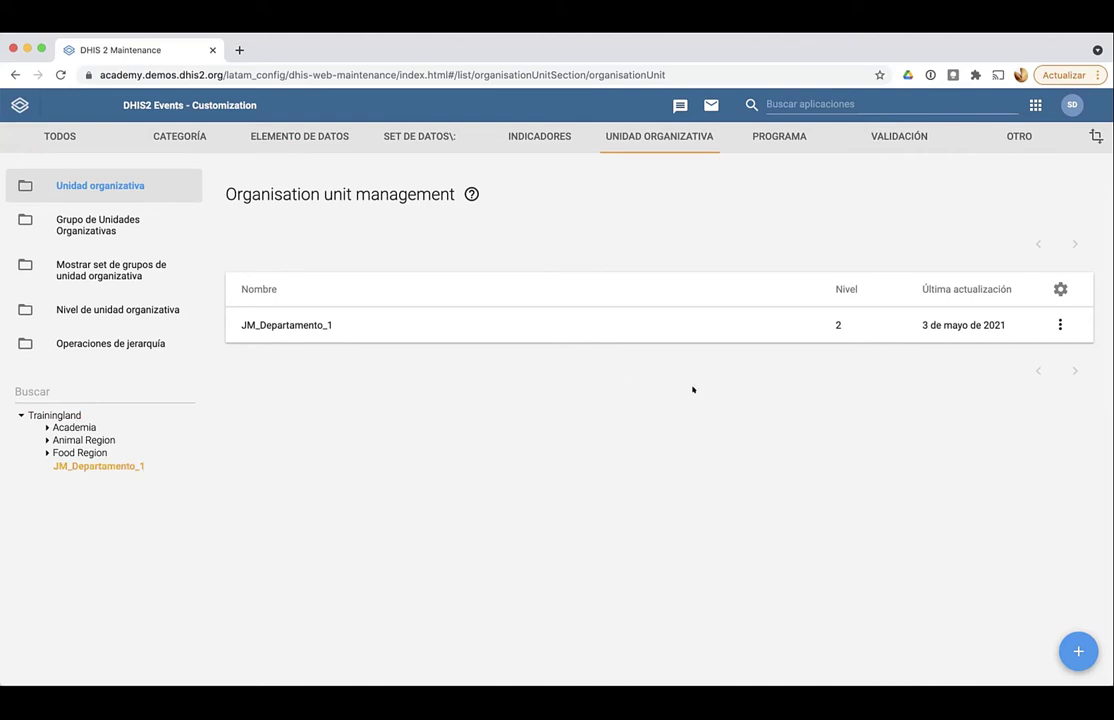
Step: Add another organisation unit named JM_Municipio_1-2 with abbreviation JM_Mpo_1-2 and code JM_MPO12
{"action": "left_click", "coordinate": [1077, 651]}
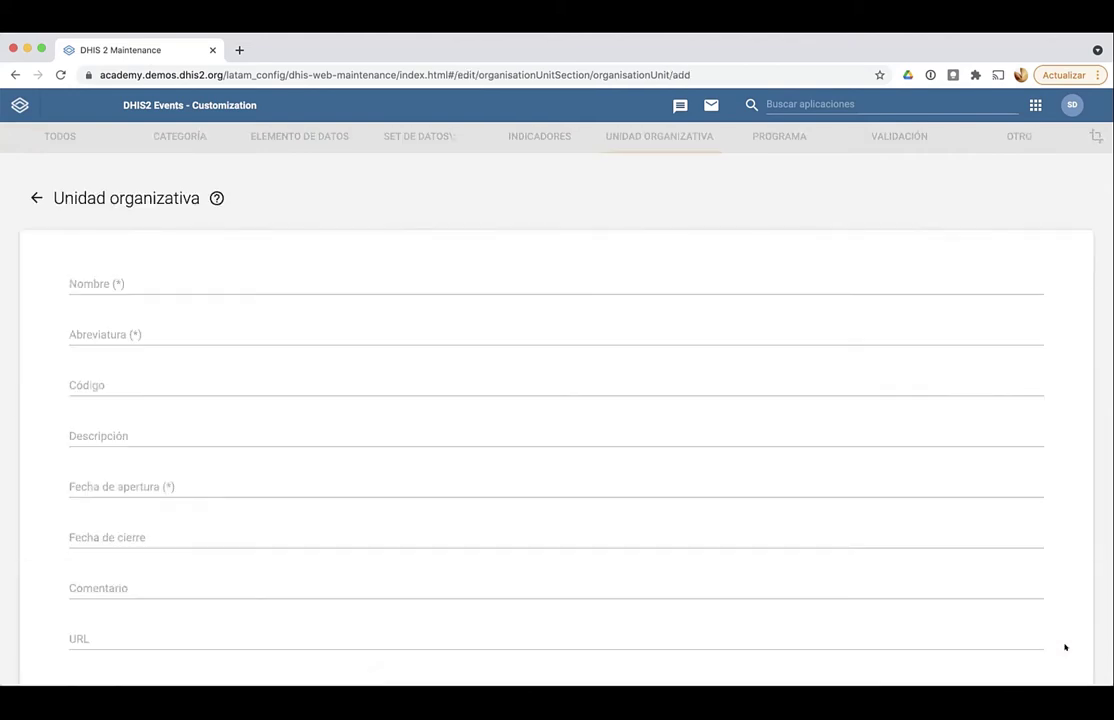
{"action": "left_click", "coordinate": [614, 274]}
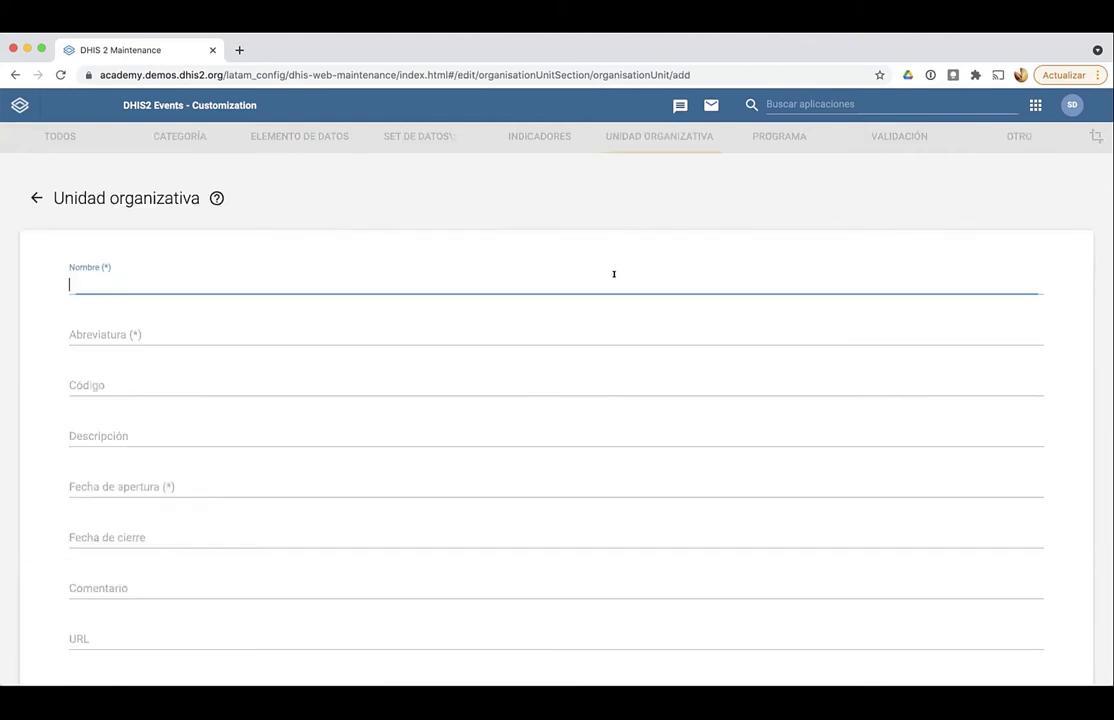
{"action": "type", "text": "JM_Municipio_1-2"}
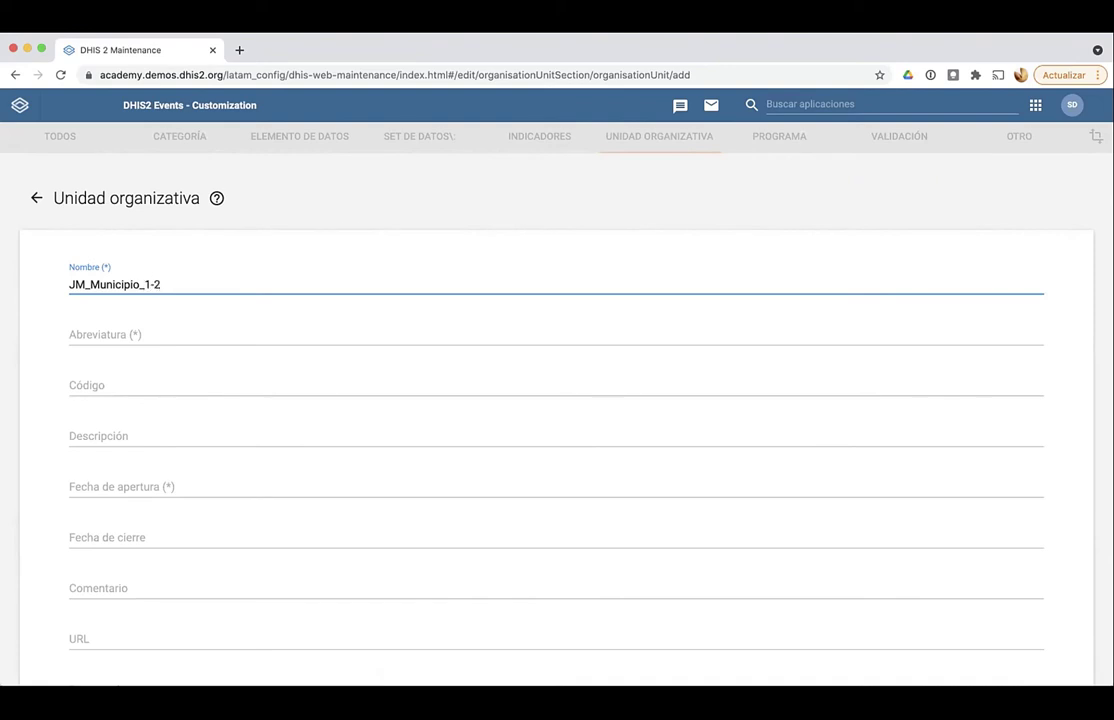
{"action": "left_click", "coordinate": [430, 319]}
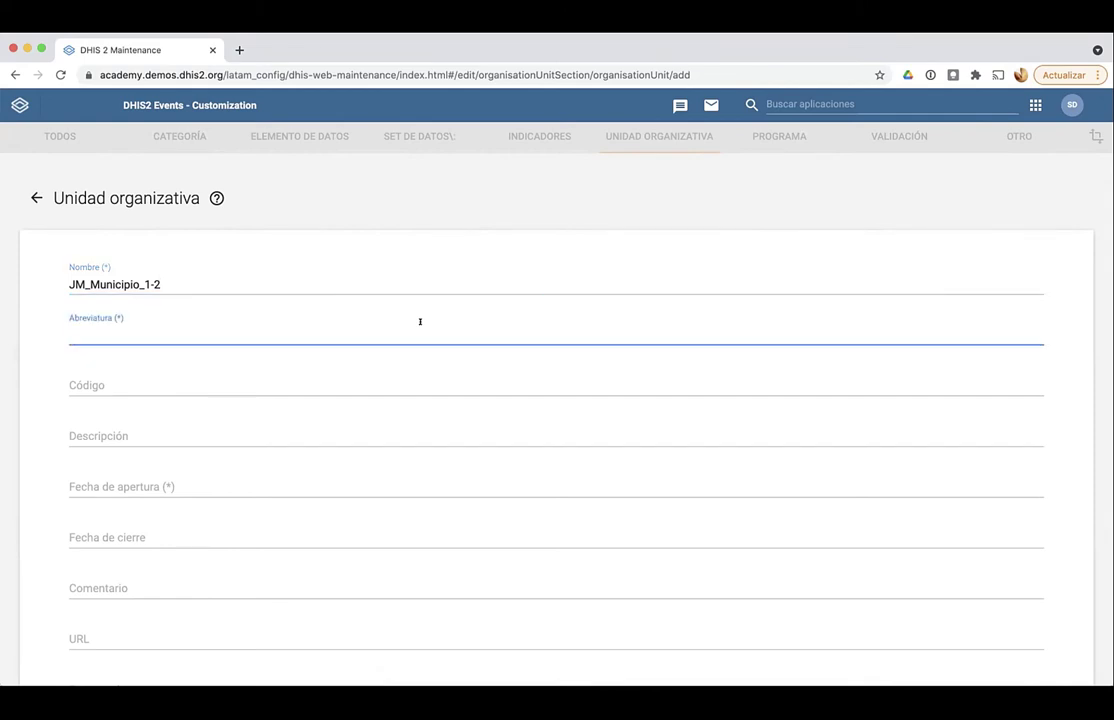
{"action": "type", "text": "Mu"}
{"action": "key", "text": "BackSpace"}
{"action": "key", "text": "BackSpace"}
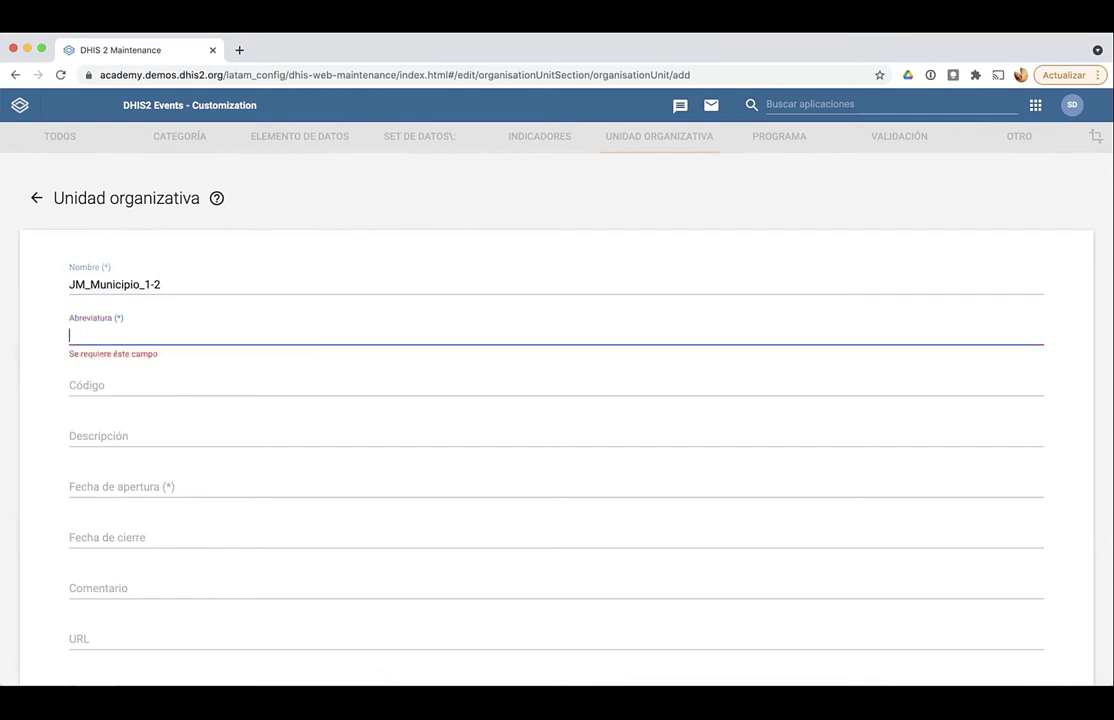
{"action": "type", "text": "JM_"}
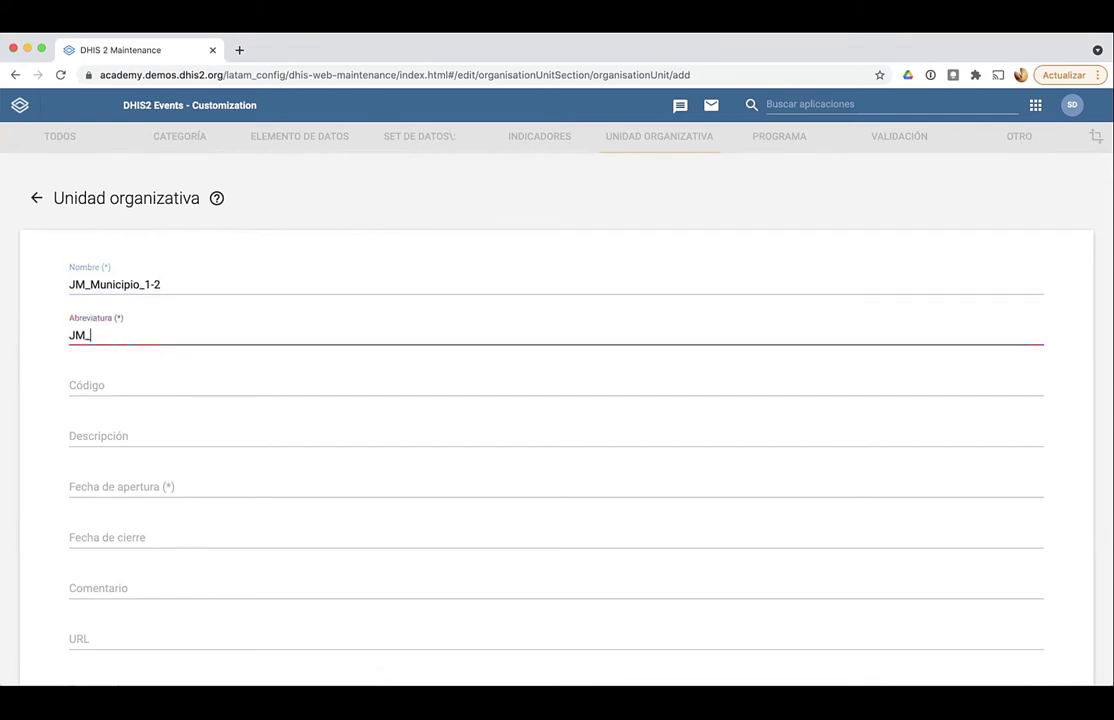
{"action": "type", "text": "Mpo"}
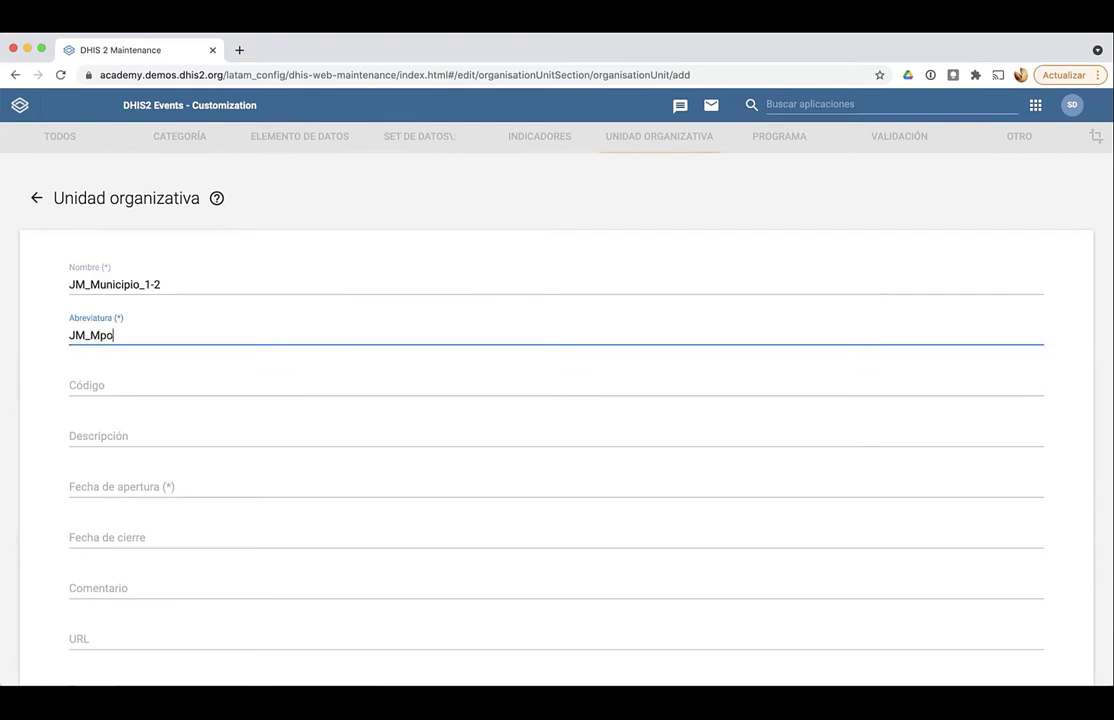
{"action": "type", "text": "_1-2"}
{"action": "left_click", "coordinate": [332, 373]}
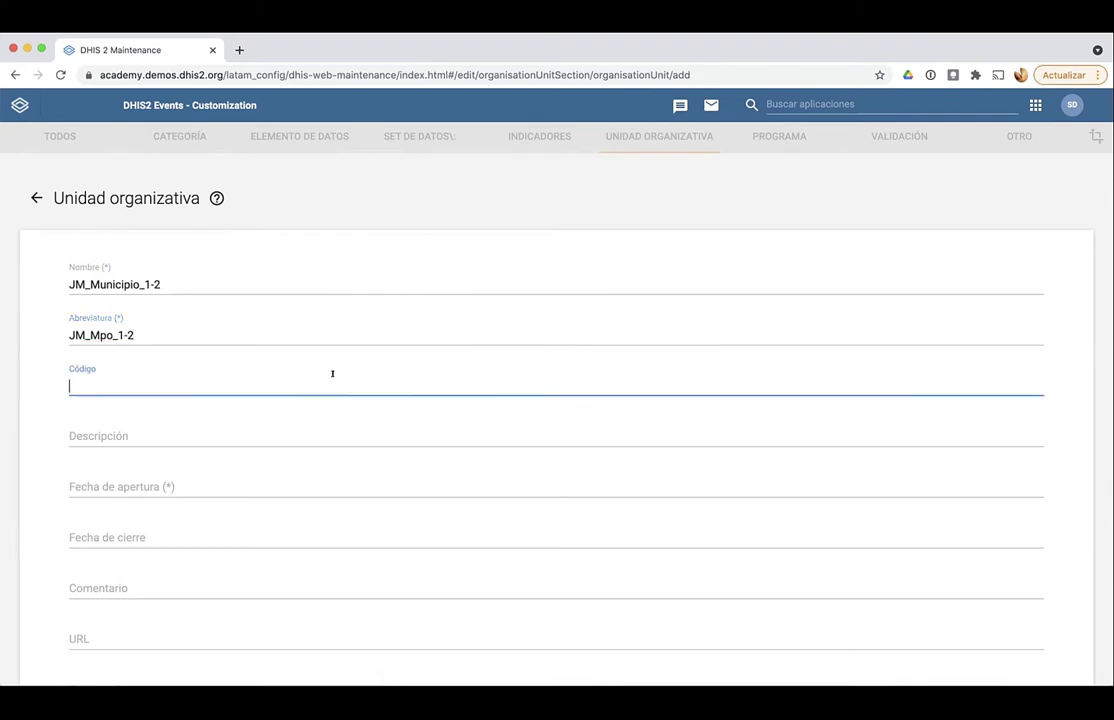
{"action": "type", "text": "JM_MP"}
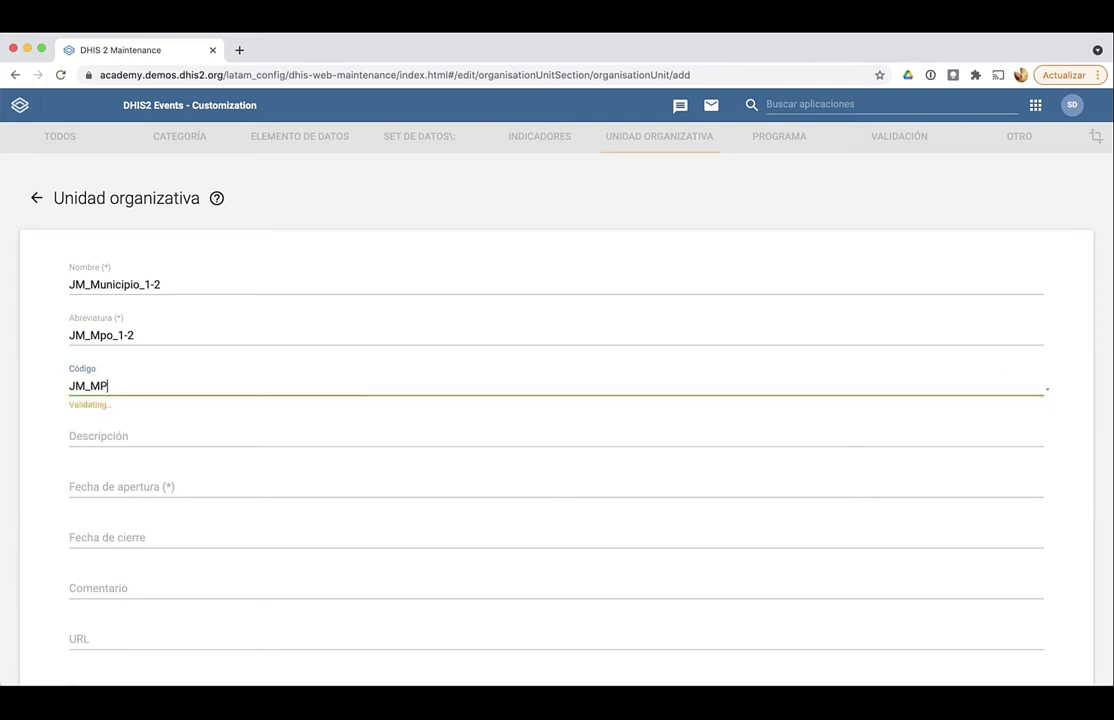
{"action": "type", "text": "O122"}
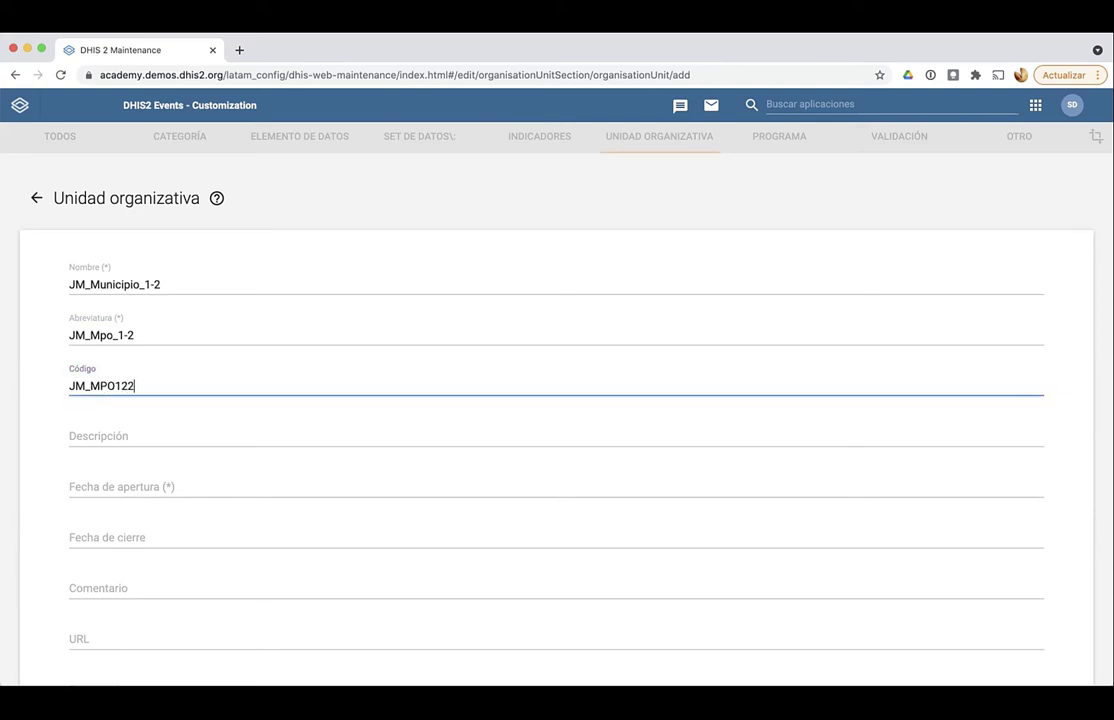
{"action": "key", "text": "BackSpace"}
Step: Set the opening date to 2012-05-01 and save the unit
{"action": "left_click", "coordinate": [209, 487]}
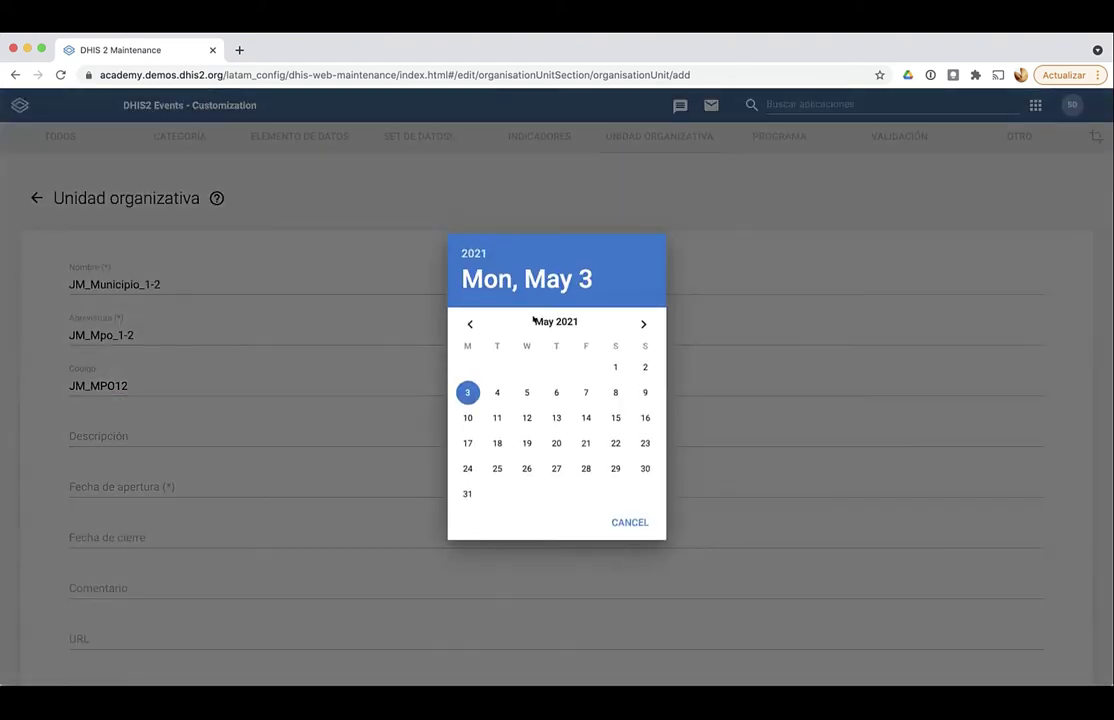
{"action": "left_click", "coordinate": [468, 254]}
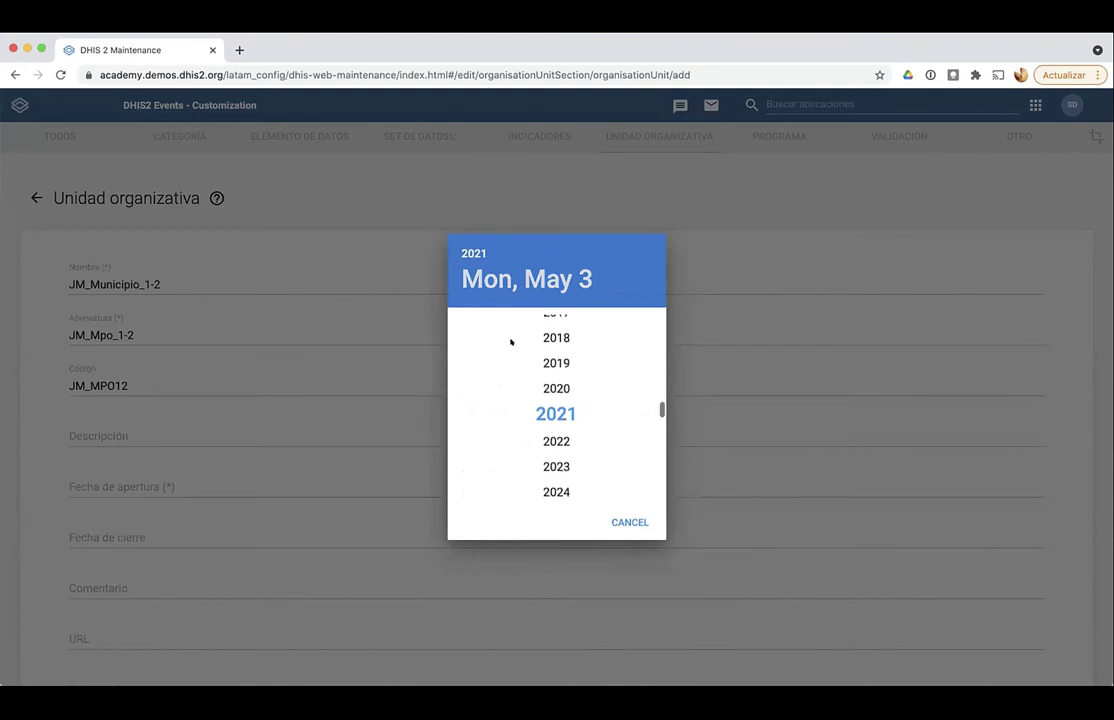
{"action": "scroll", "coordinate": [511, 342], "scroll_direction": "up", "scroll_amount": 3}
{"action": "left_click", "coordinate": [553, 352]}
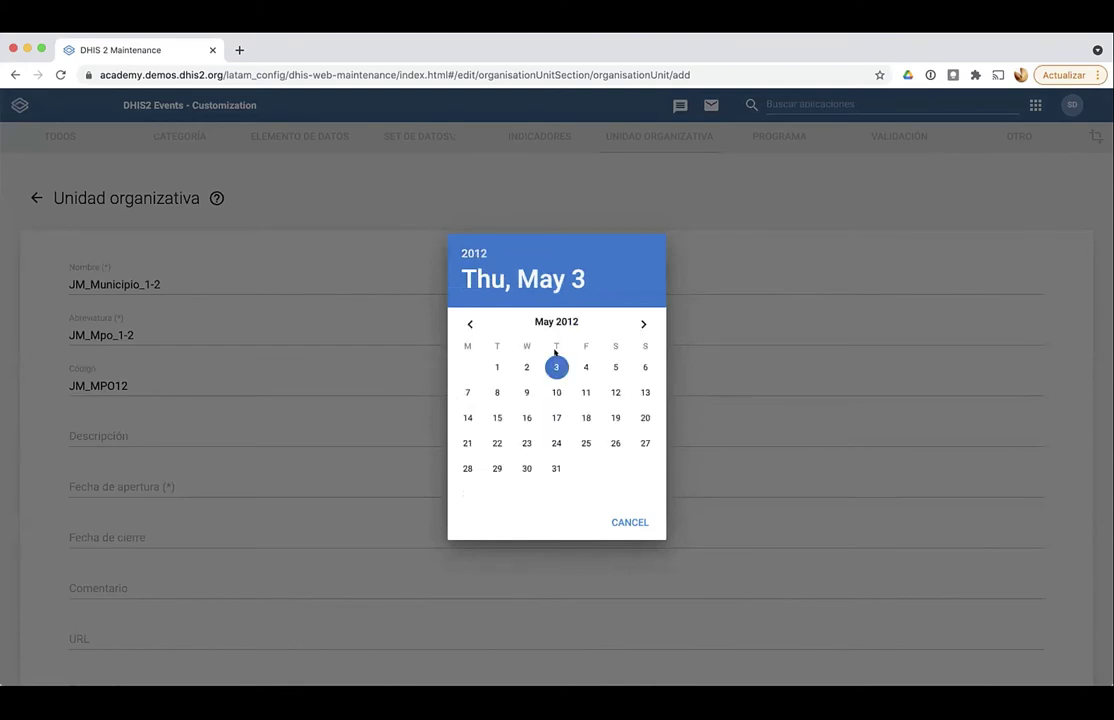
{"action": "left_click", "coordinate": [497, 367]}
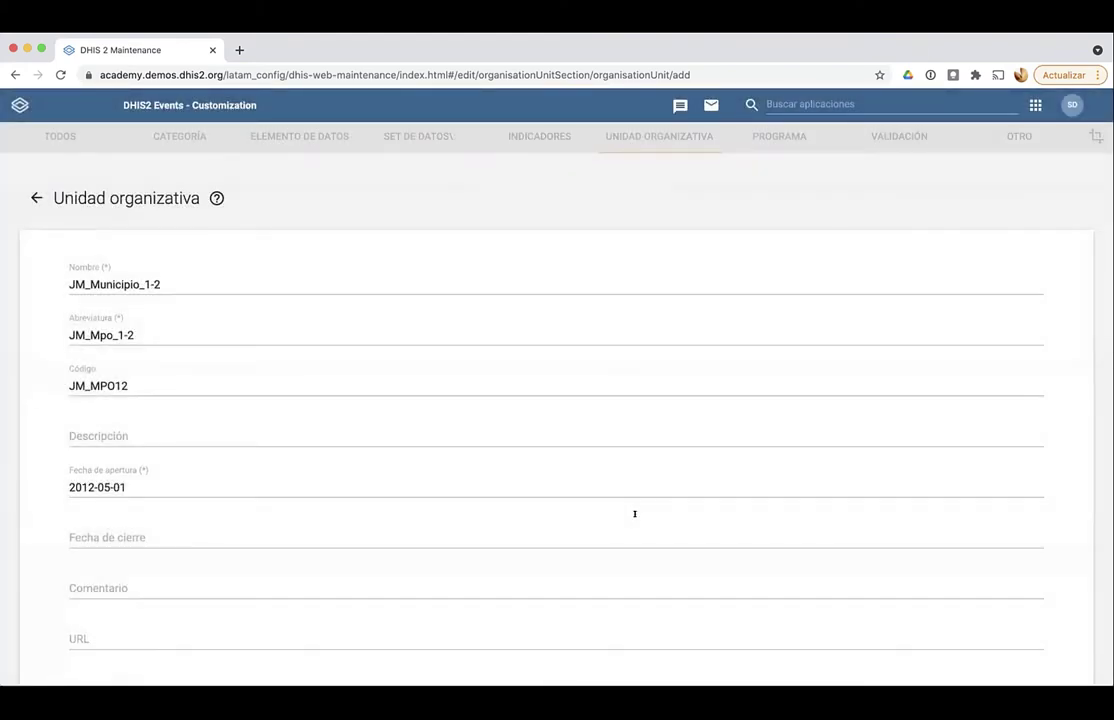
{"action": "scroll", "coordinate": [634, 513], "scroll_direction": "down", "scroll_amount": 5}
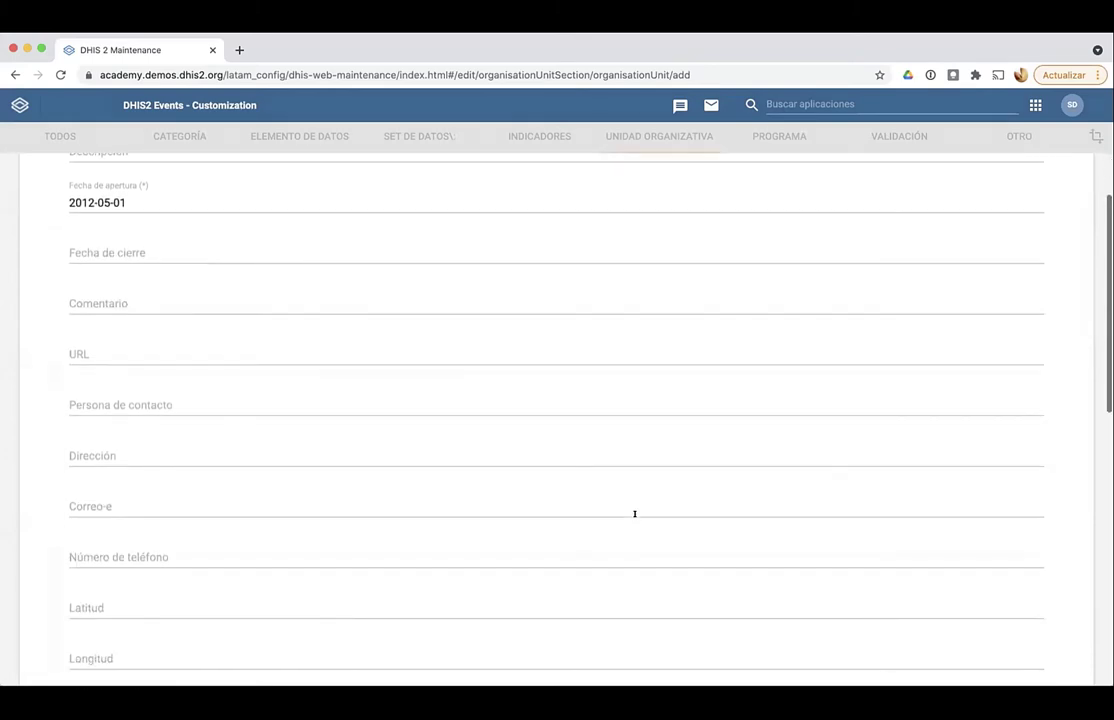
{"action": "scroll", "coordinate": [634, 513], "scroll_direction": "down", "scroll_amount": 5}
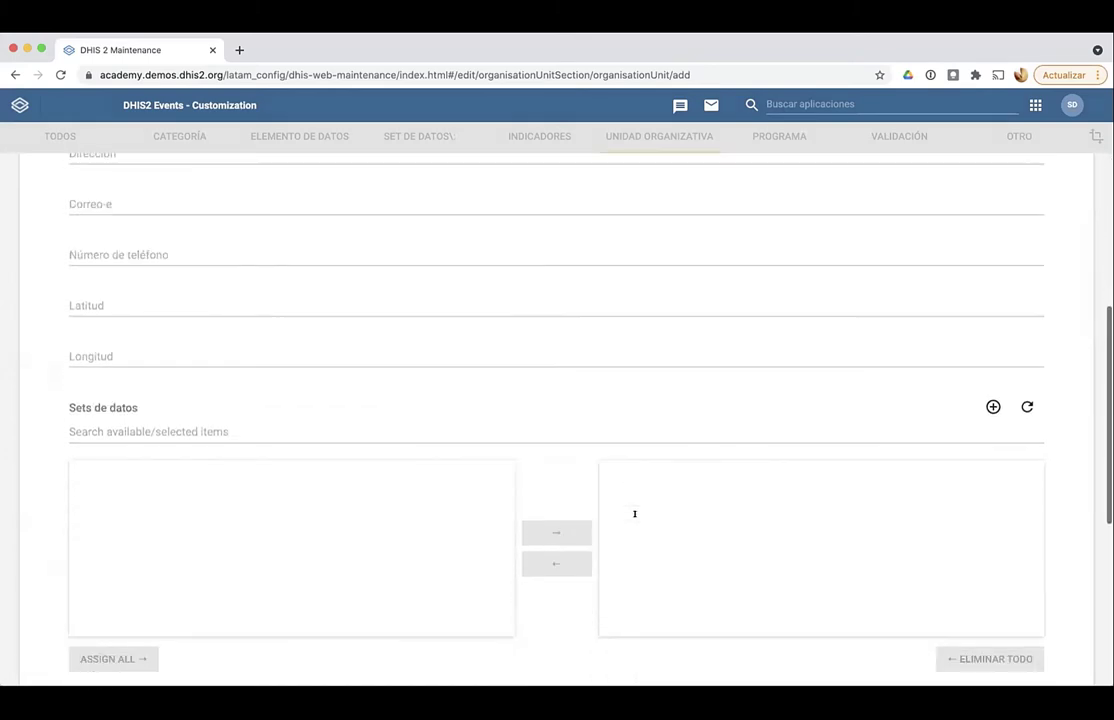
{"action": "scroll", "coordinate": [634, 513], "scroll_direction": "down", "scroll_amount": 6}
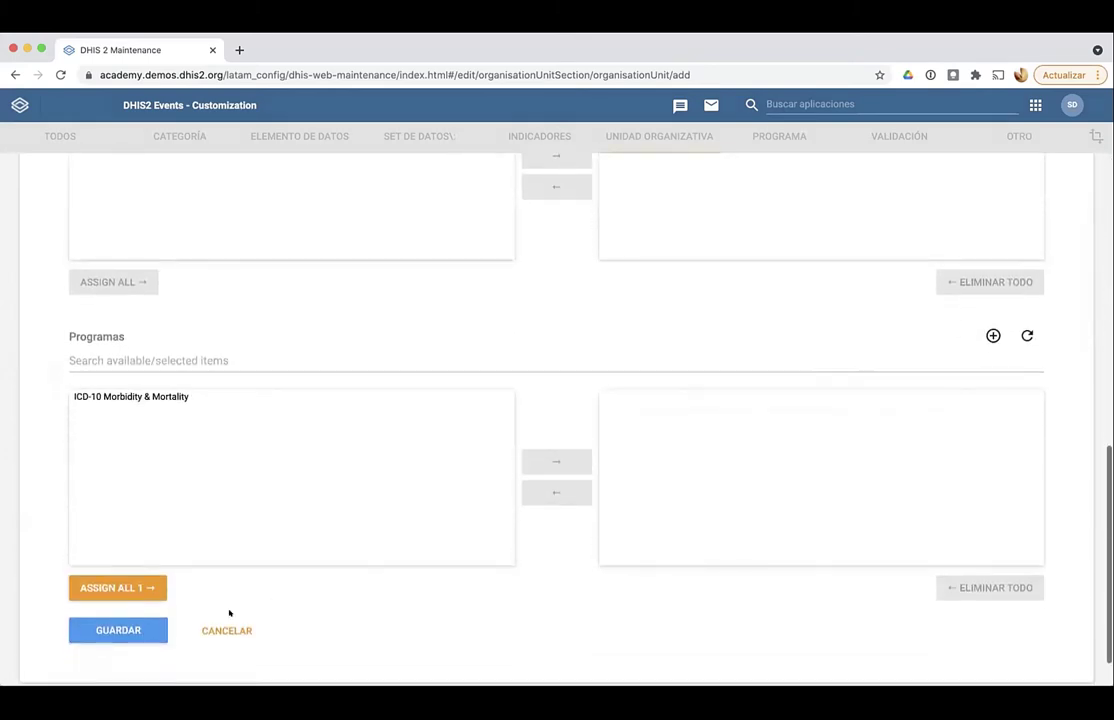
{"action": "left_click", "coordinate": [141, 619]}
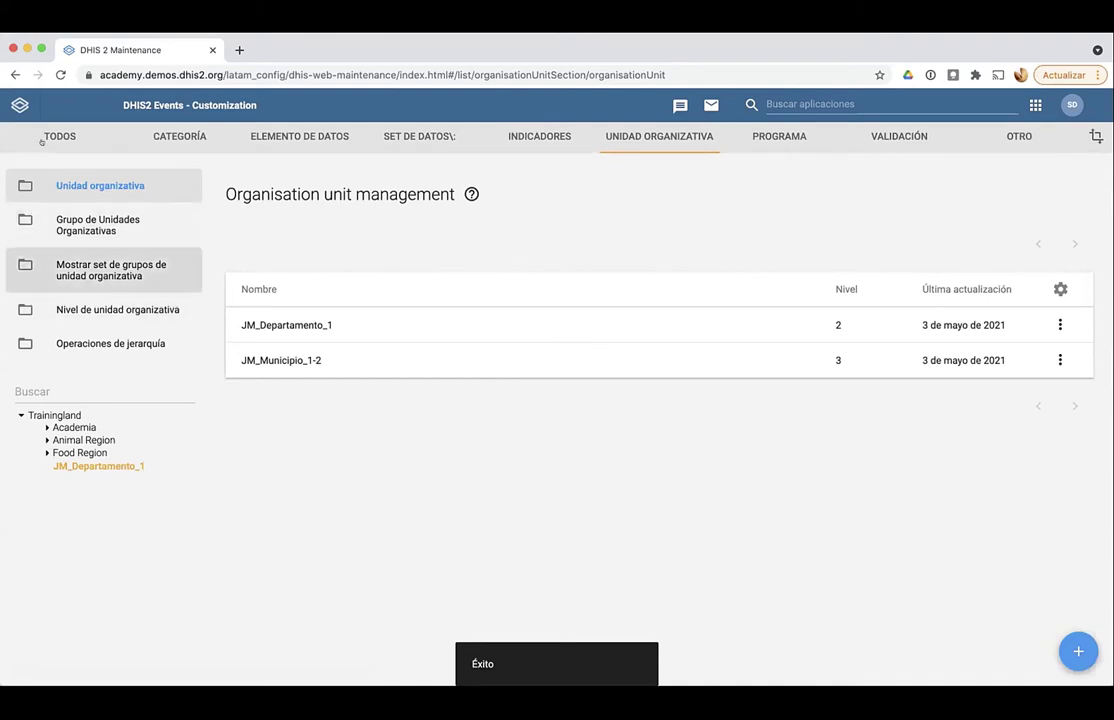
Step: Expand JM_Departamento_1, select JM_Municipio_1-2 as parent, and start a new organisation unit
{"action": "left_click", "coordinate": [97, 248]}
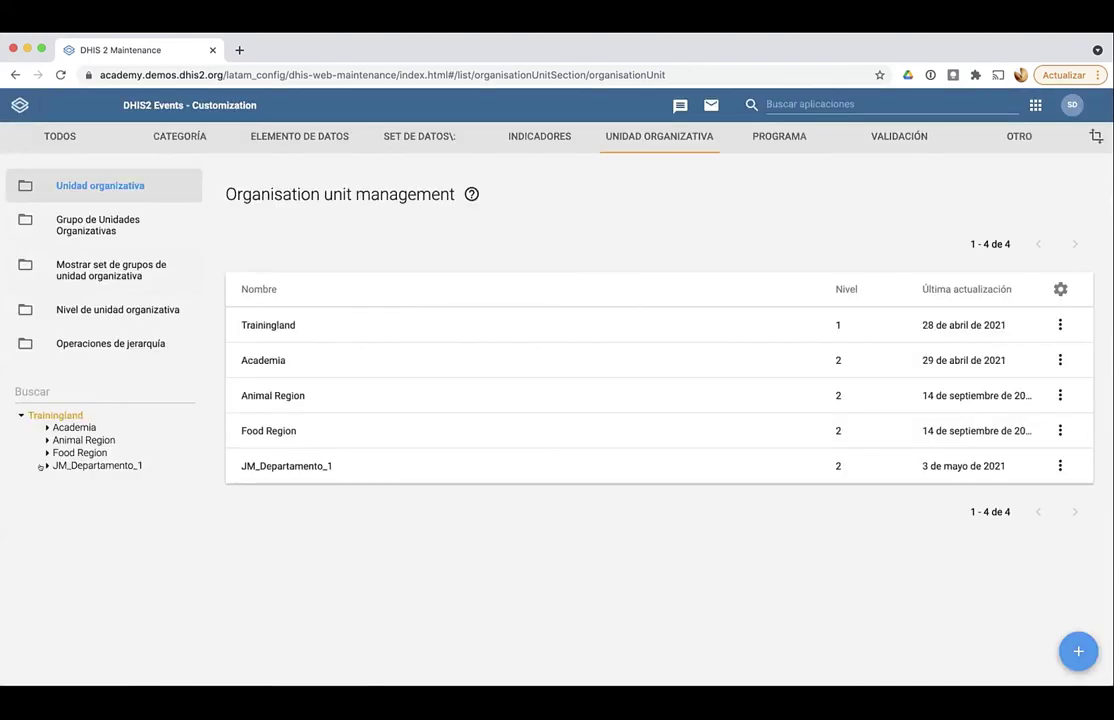
{"action": "left_click", "coordinate": [46, 466]}
{"action": "left_click", "coordinate": [108, 466]}
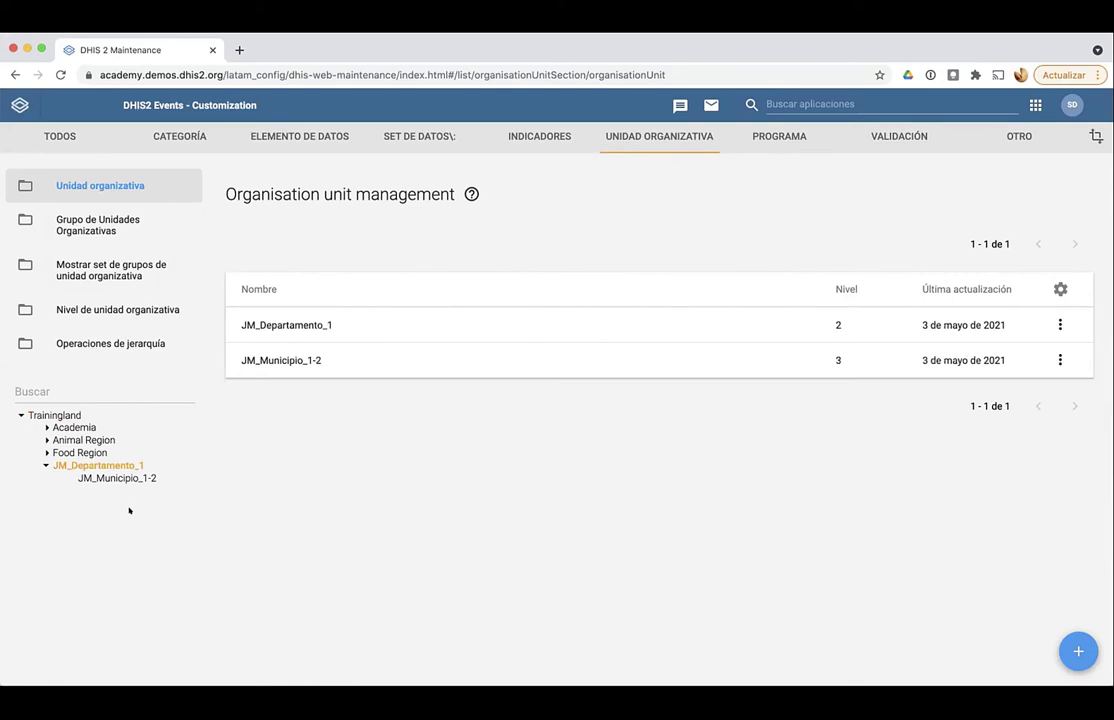
{"action": "left_click", "coordinate": [115, 478]}
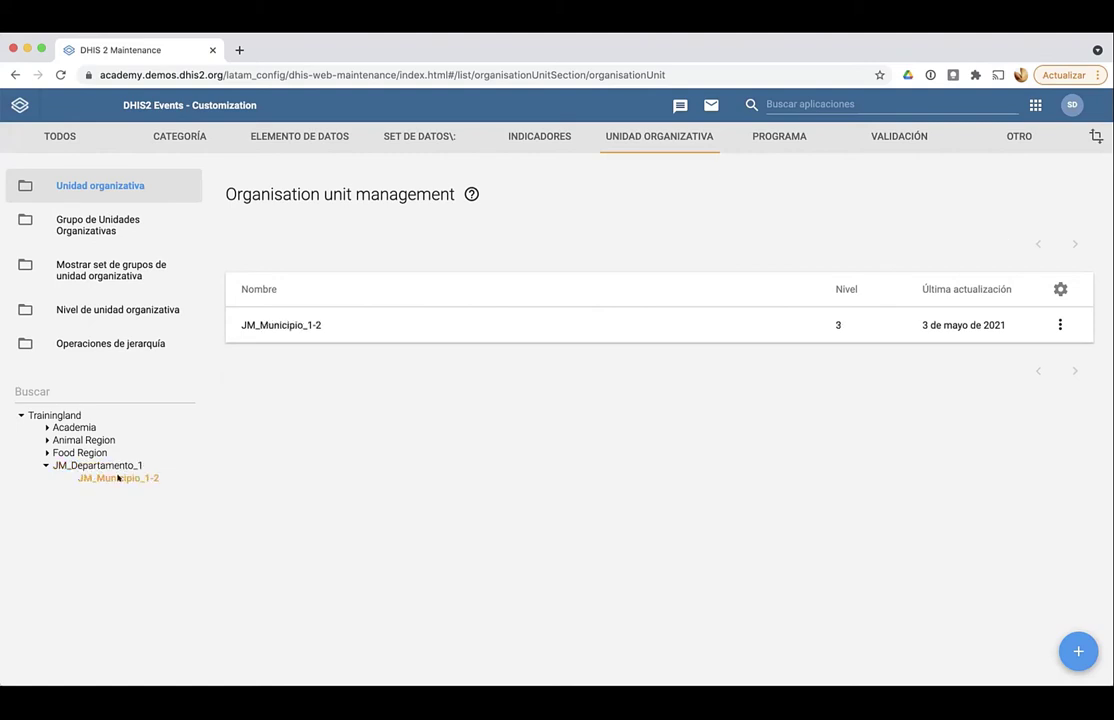
{"action": "left_click", "coordinate": [1072, 652]}
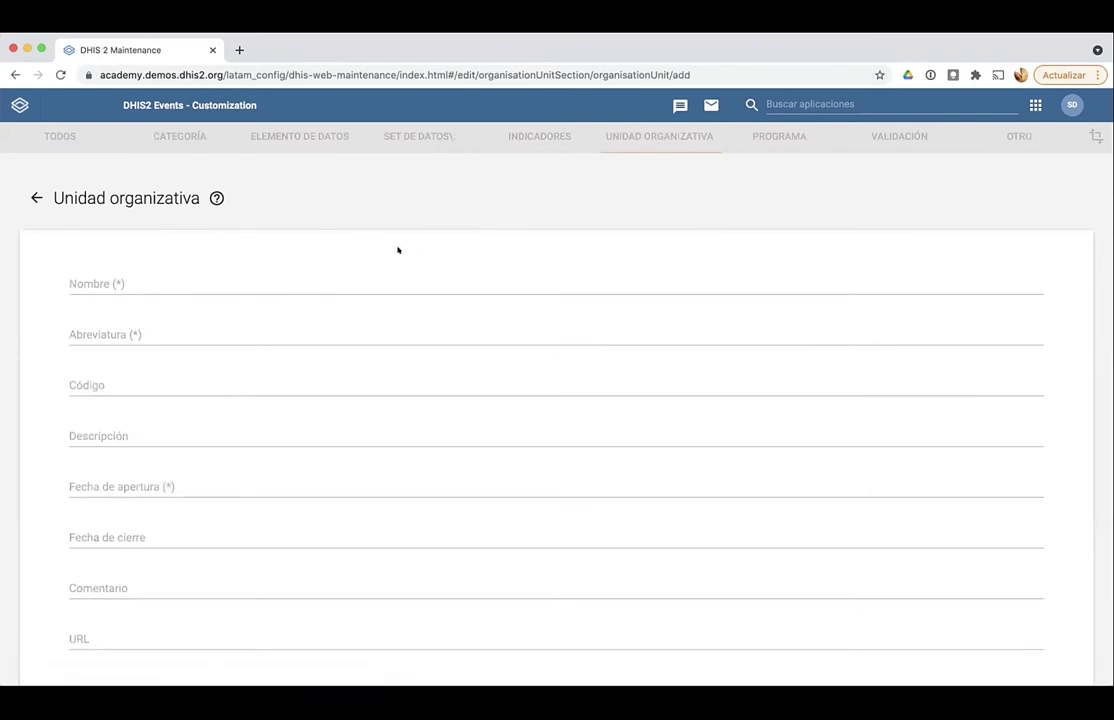
Step: Enter the name JM_Hospital San José 1 and reuse it as abbreviation JM_Hospital Sn José 1
{"action": "left_click", "coordinate": [387, 286]}
{"action": "type", "text": "Cl"}
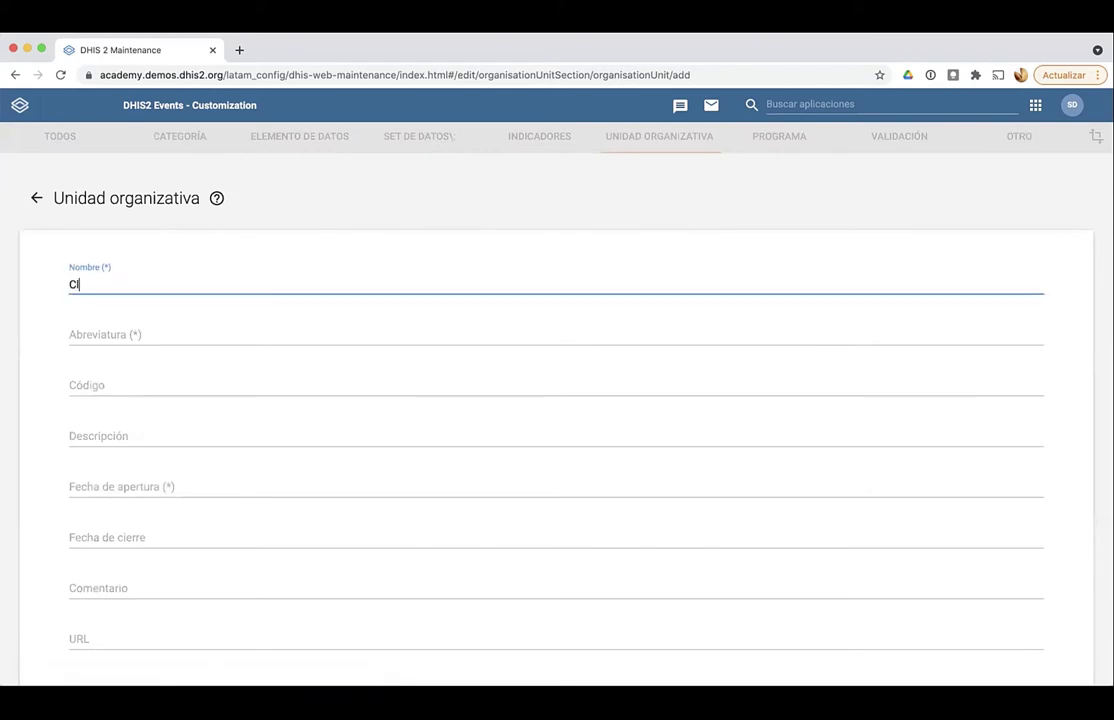
{"action": "key", "text": "BackSpace"}
{"action": "key", "text": "BackSpace"}
{"action": "type", "text": "Ho"}
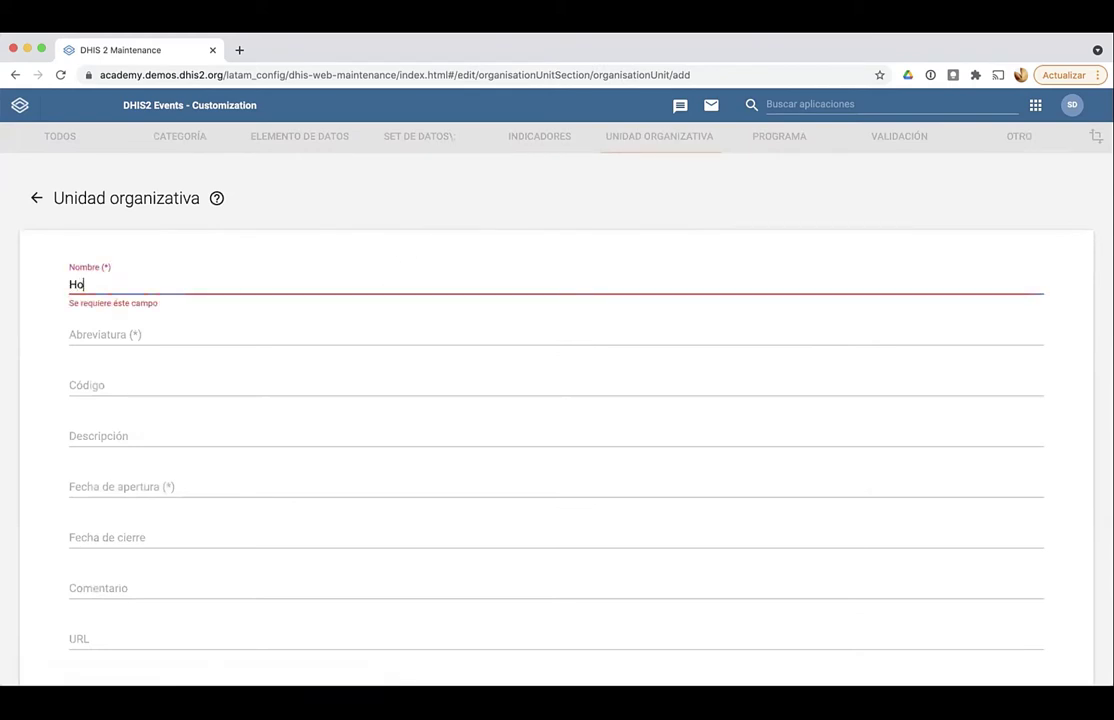
{"action": "type", "text": "spital"}
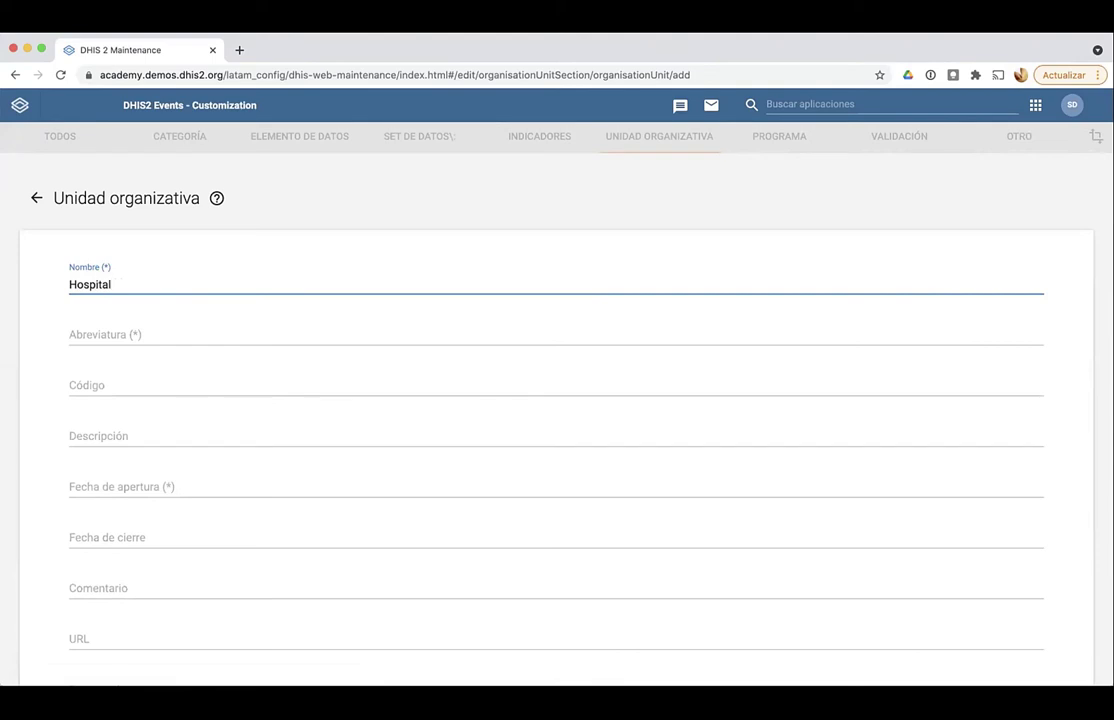
{"action": "left_click", "coordinate": [69, 284]}
{"action": "type", "text": "JM_"}
{"action": "left_click", "coordinate": [133, 284]}
{"action": "type", "text": "San J"}
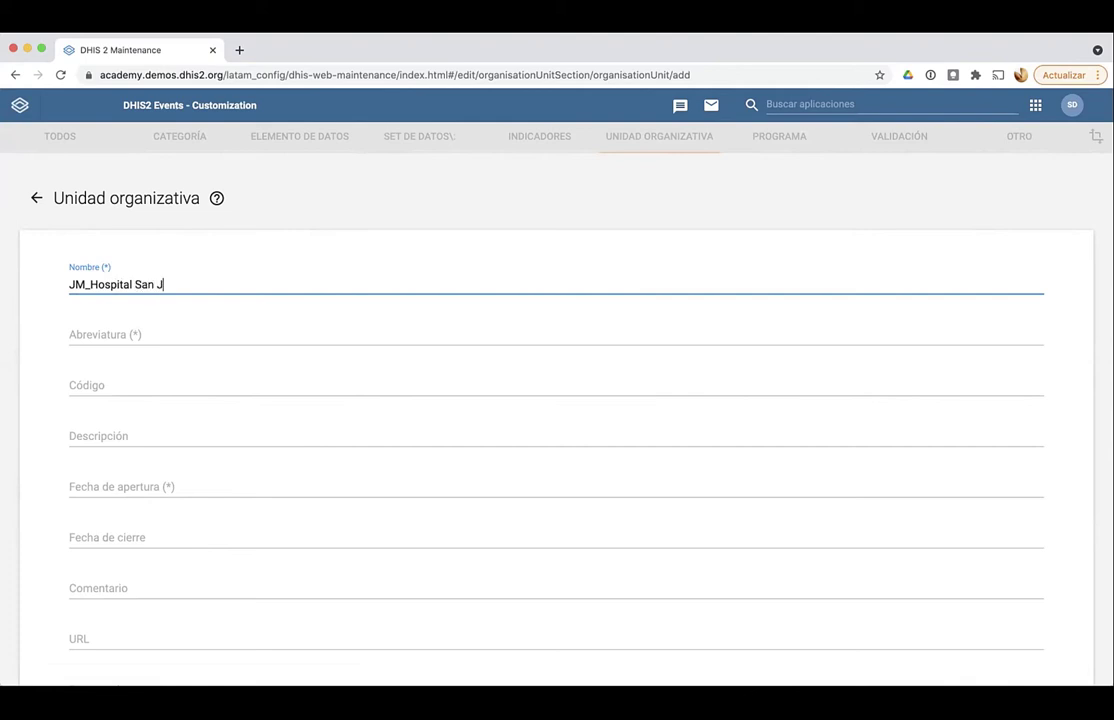
{"action": "type", "text": "ose"}
{"action": "type", "text": "é"}
{"action": "type", "text": " 1"}
{"action": "key", "text": "super+a"}
{"action": "key", "text": "super+c"}
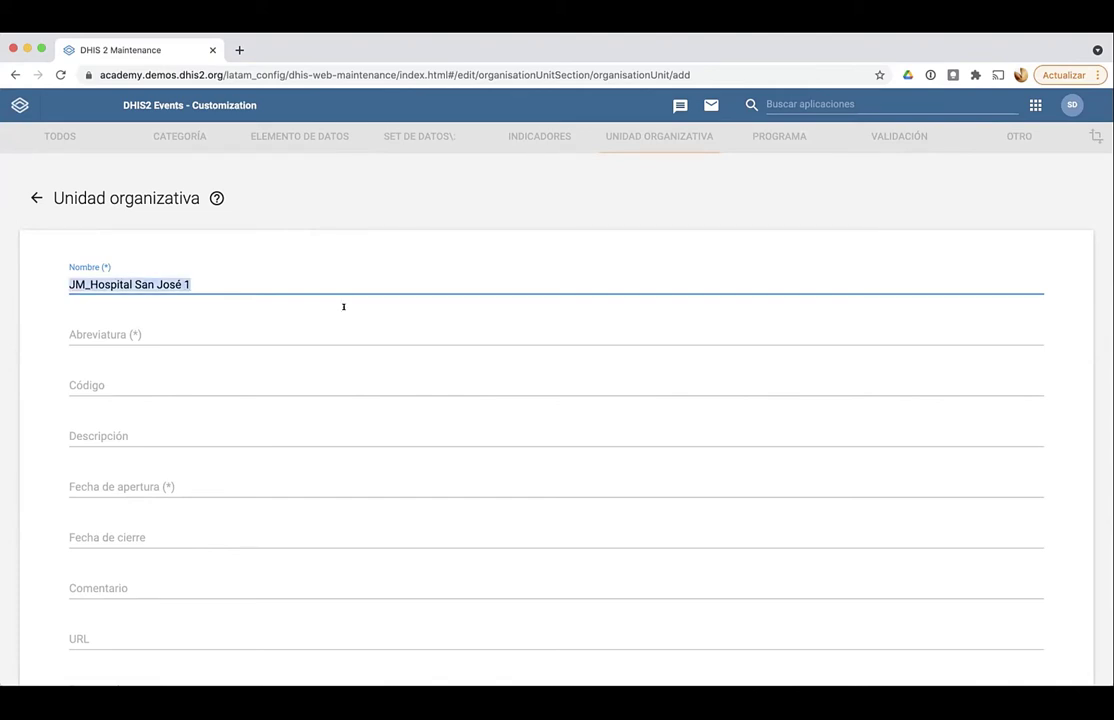
{"action": "key", "text": "Tab"}
{"action": "key", "text": "super+v"}
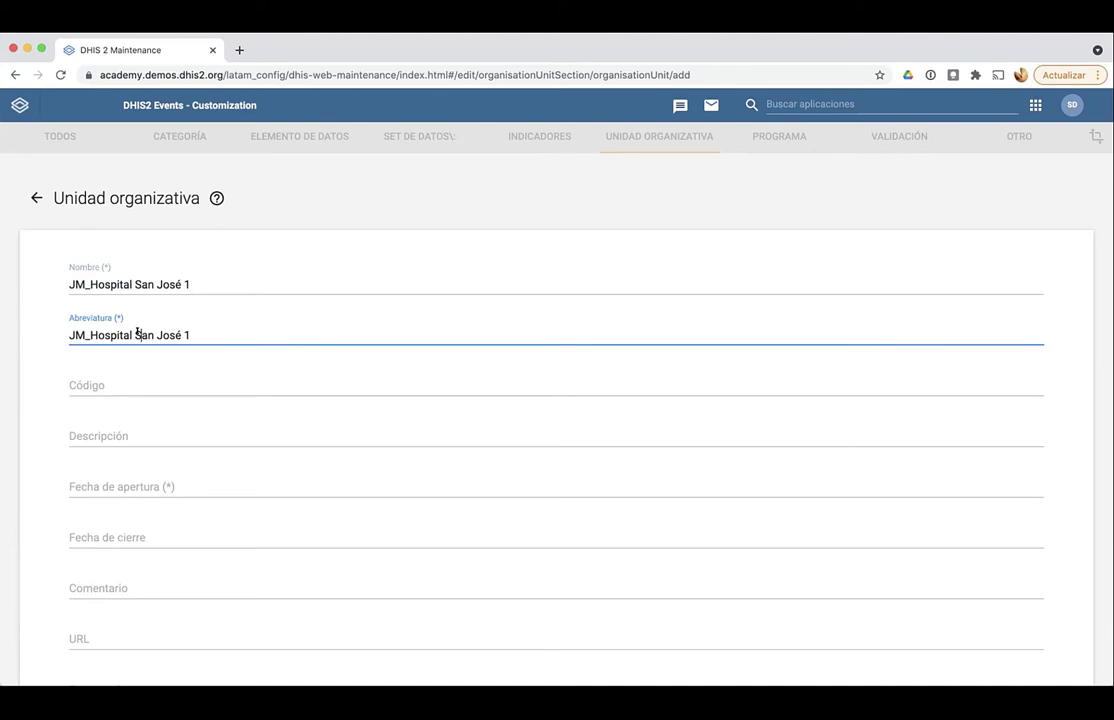
{"action": "left_click", "coordinate": [146, 335]}
{"action": "key", "text": "BackSpace"}
Step: Enter code JM_HSJ1-1-2 and append (1-2) to both the name and the abbreviation
{"action": "left_click", "coordinate": [92, 374]}
{"action": "type", "text": "J"}
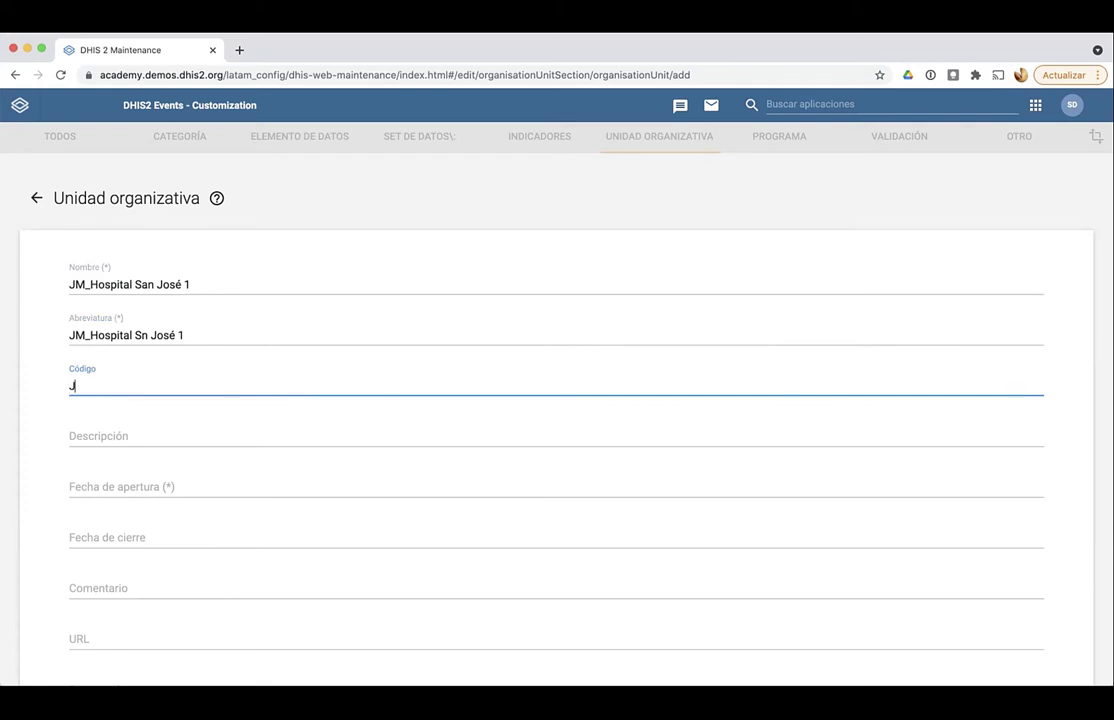
{"action": "type", "text": "M_HS"}
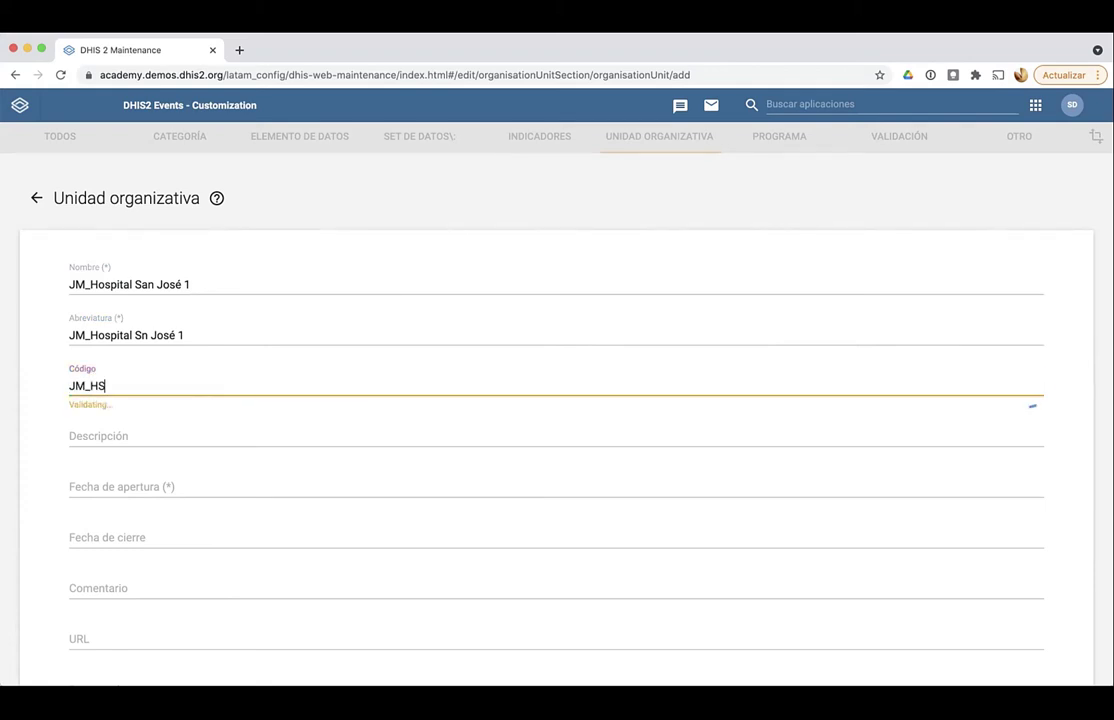
{"action": "type", "text": "J1"}
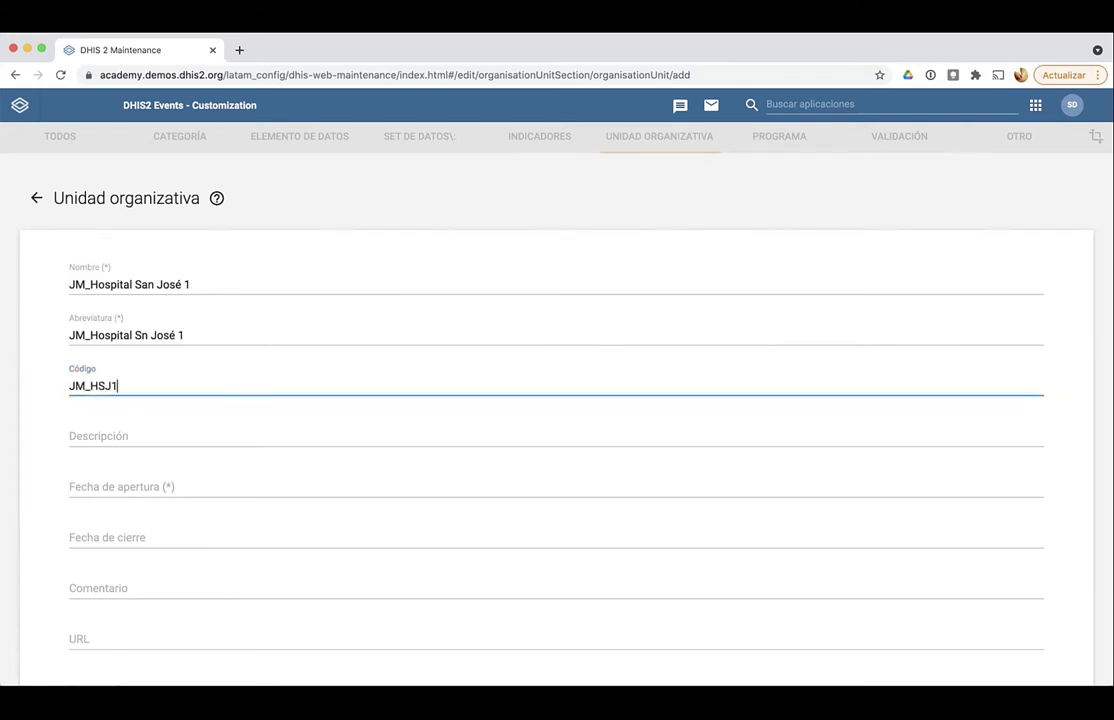
{"action": "left_click", "coordinate": [191, 333]}
{"action": "type", "text": "("}
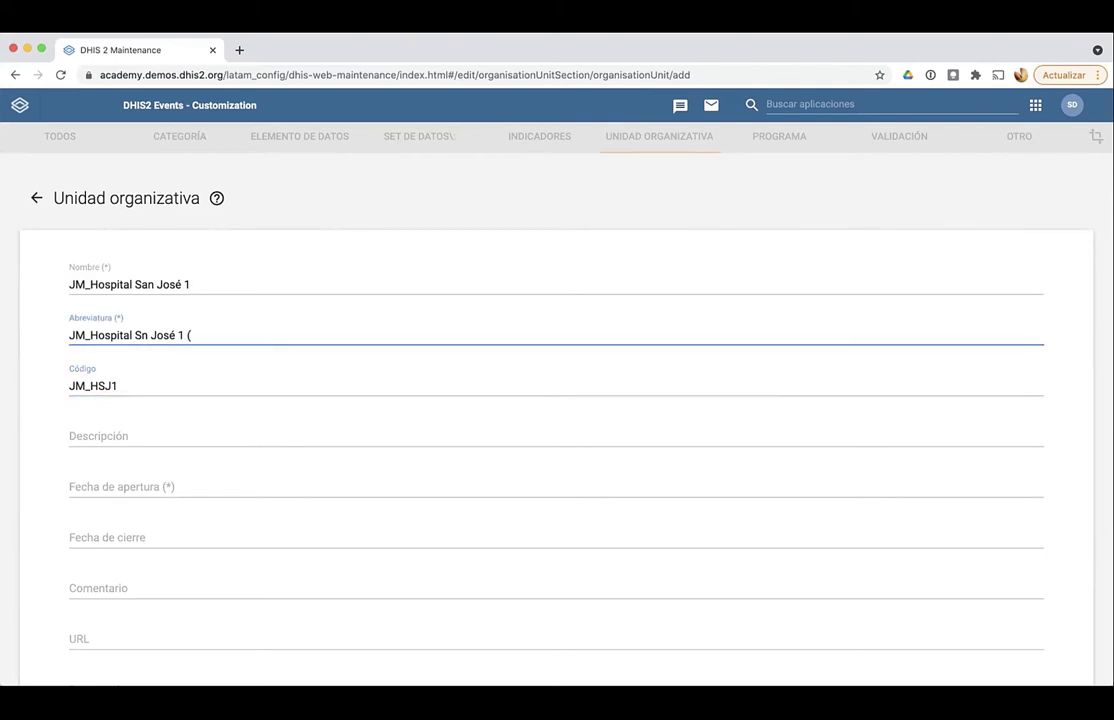
{"action": "type", "text": "1-2)"}
{"action": "left_click", "coordinate": [200, 280]}
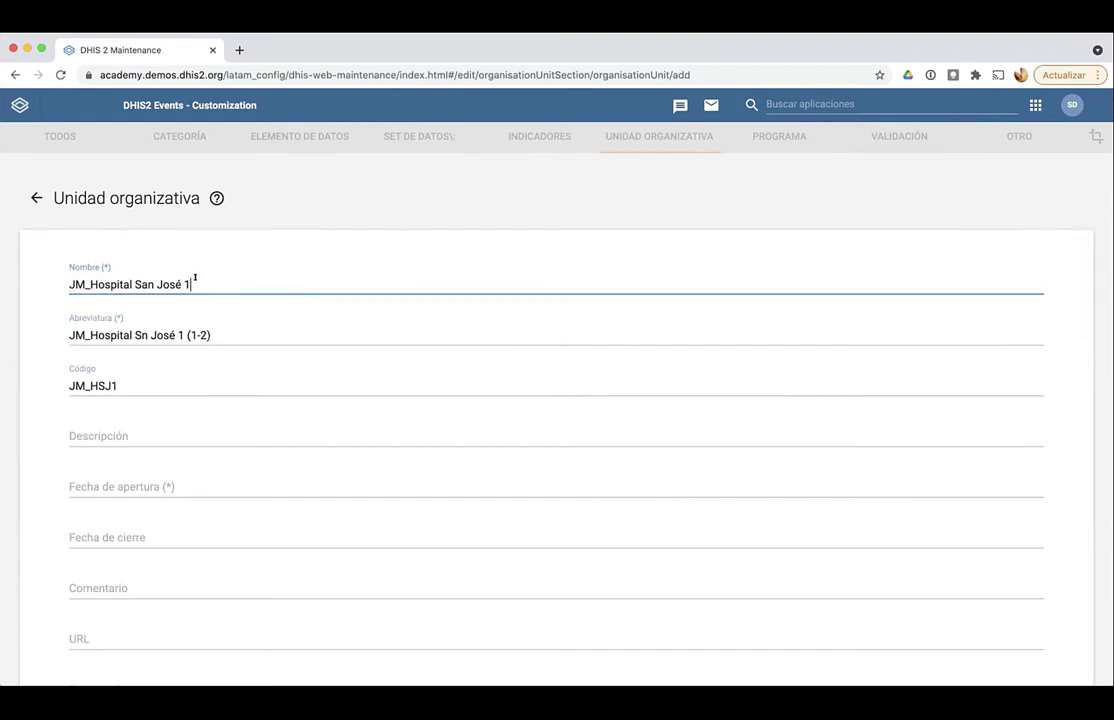
{"action": "type", "text": "(1-2)"}
{"action": "key", "text": "BackSpace"}
{"action": "left_click", "coordinate": [129, 381]}
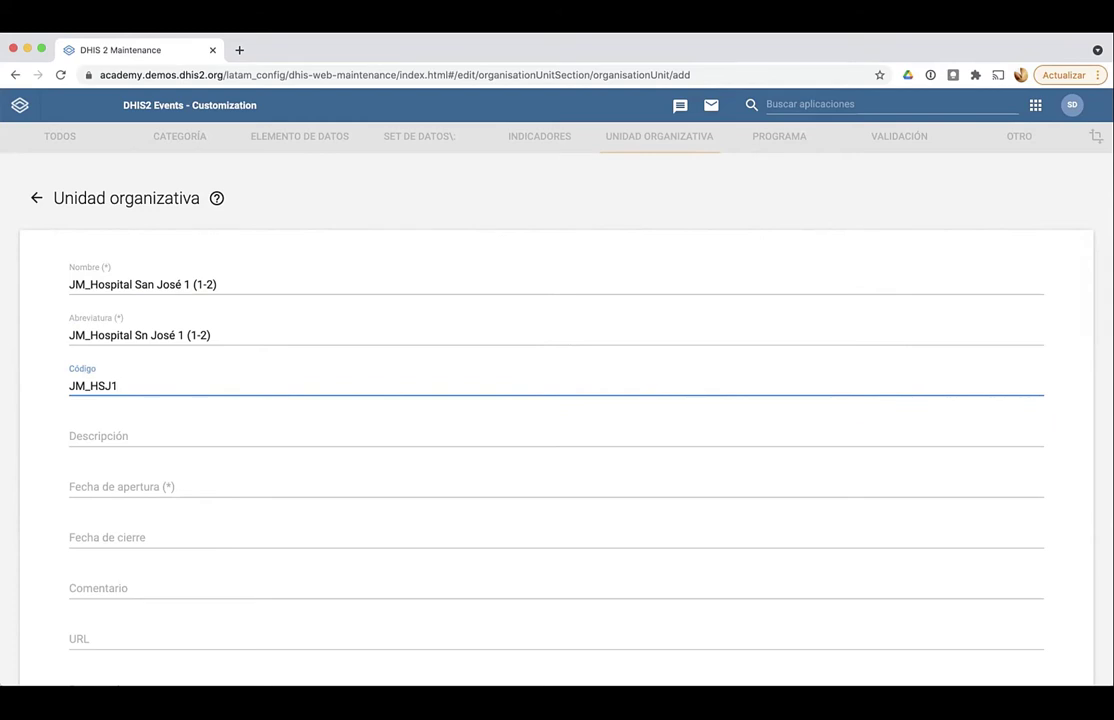
{"action": "type", "text": "-"}
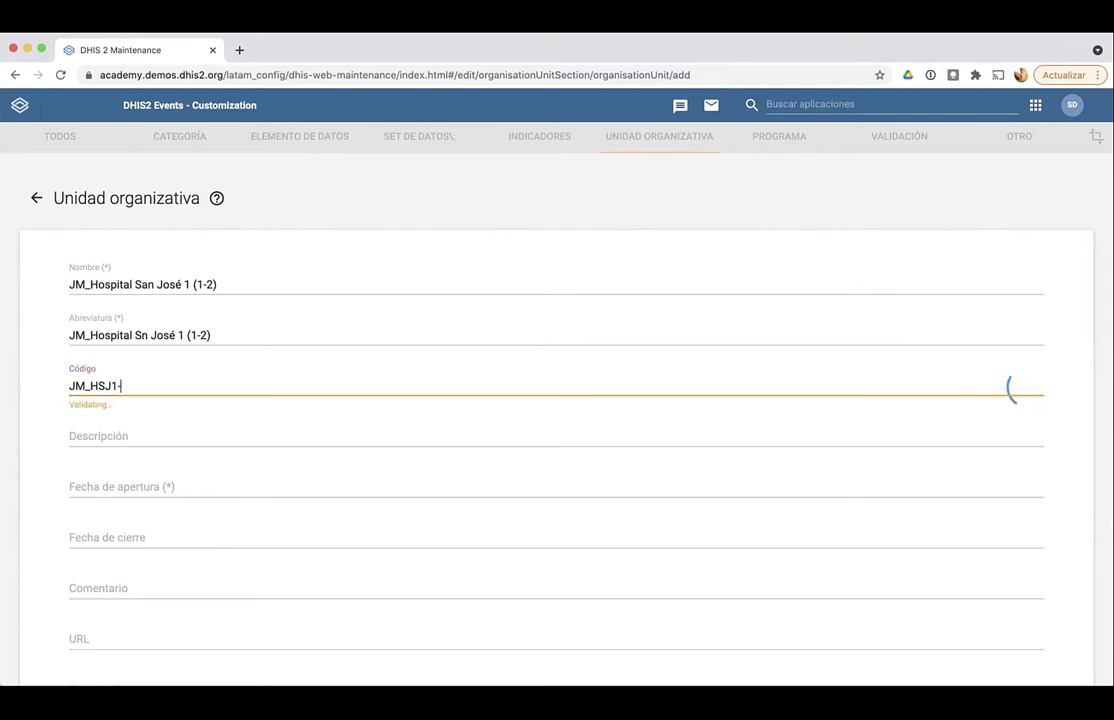
{"action": "type", "text": "1-2"}
Step: Set the hospital's opening date to 2014-05-02
{"action": "scroll", "coordinate": [209, 500], "scroll_direction": "down", "scroll_amount": 5}
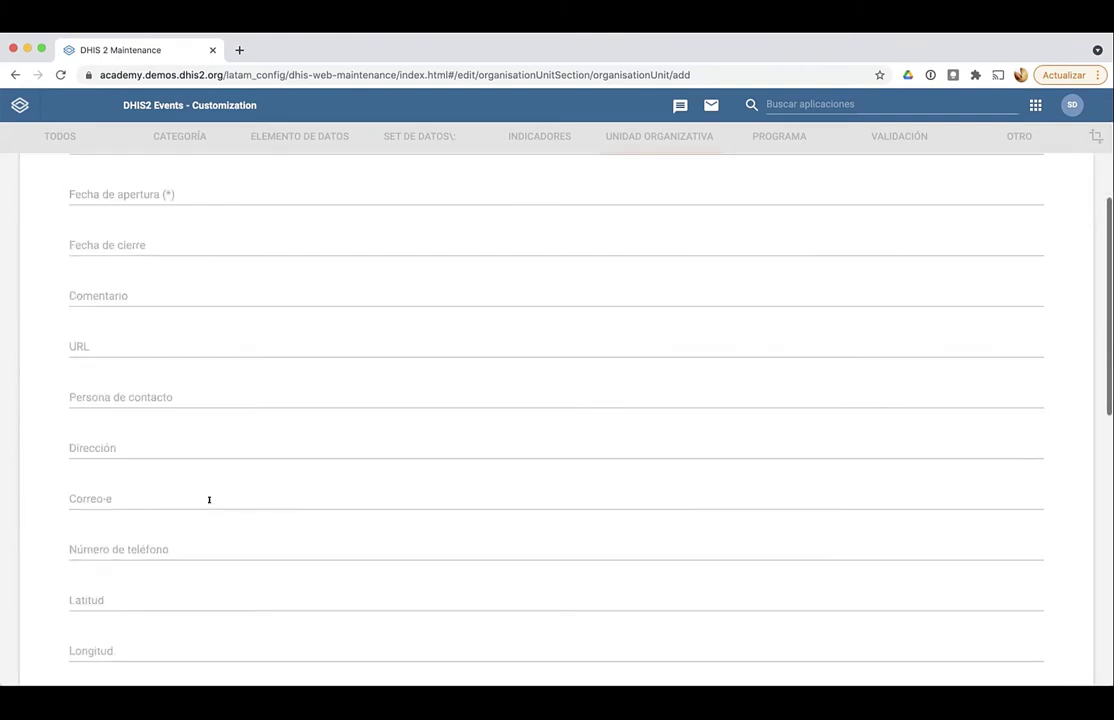
{"action": "scroll", "coordinate": [209, 500], "scroll_direction": "down", "scroll_amount": 5}
{"action": "scroll", "coordinate": [209, 500], "scroll_direction": "up", "scroll_amount": 4}
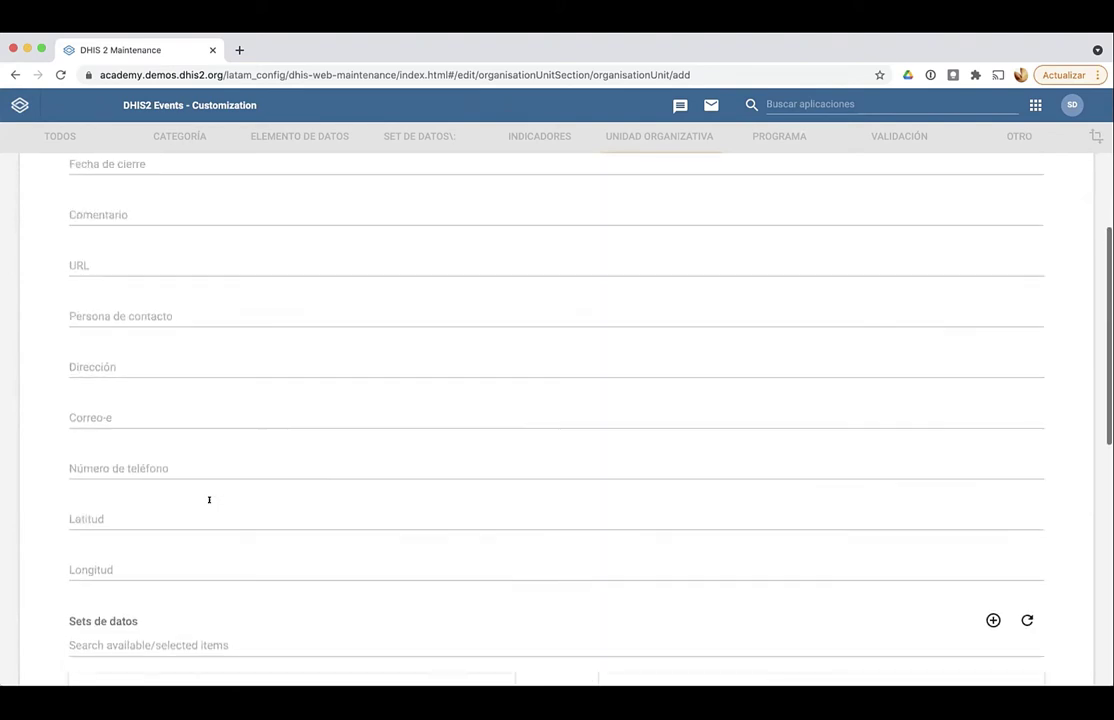
{"action": "scroll", "coordinate": [209, 500], "scroll_direction": "up", "scroll_amount": 2}
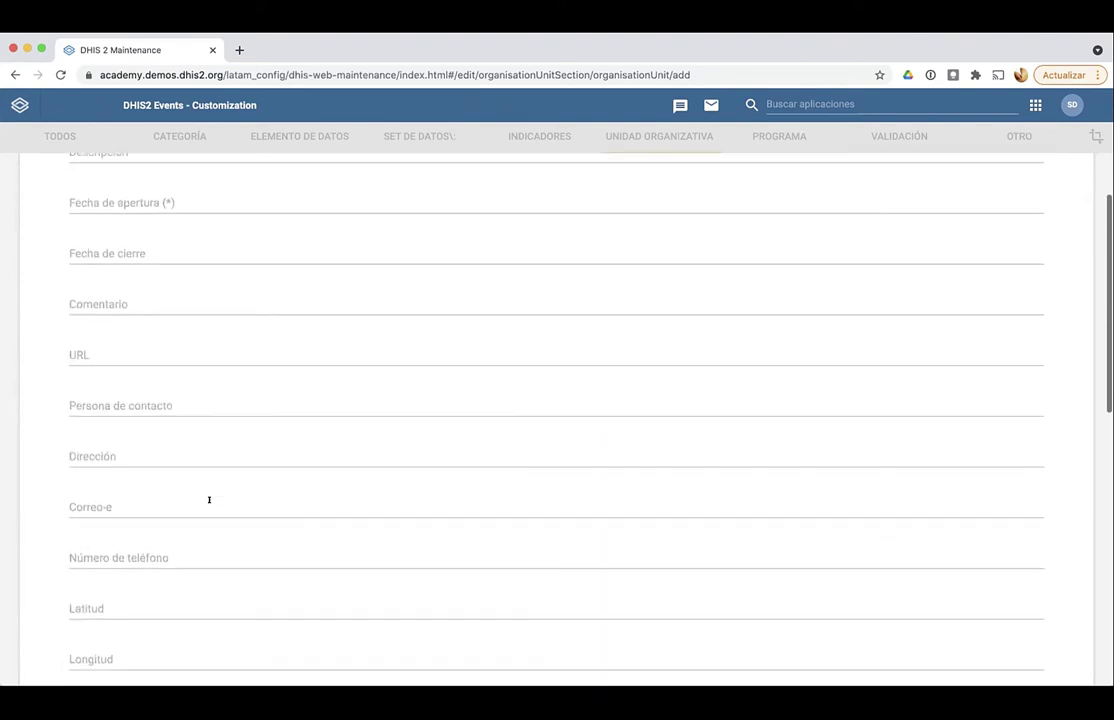
{"action": "left_click", "coordinate": [182, 199]}
{"action": "left_click", "coordinate": [468, 252]}
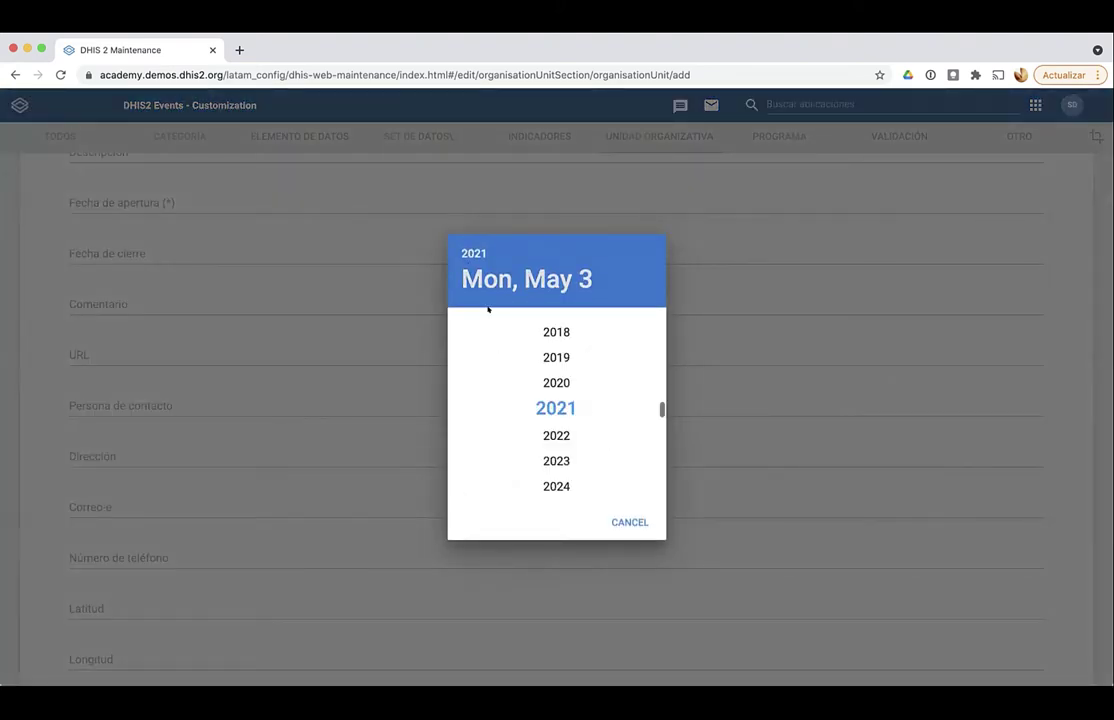
{"action": "scroll", "coordinate": [549, 399], "scroll_direction": "up", "scroll_amount": 3}
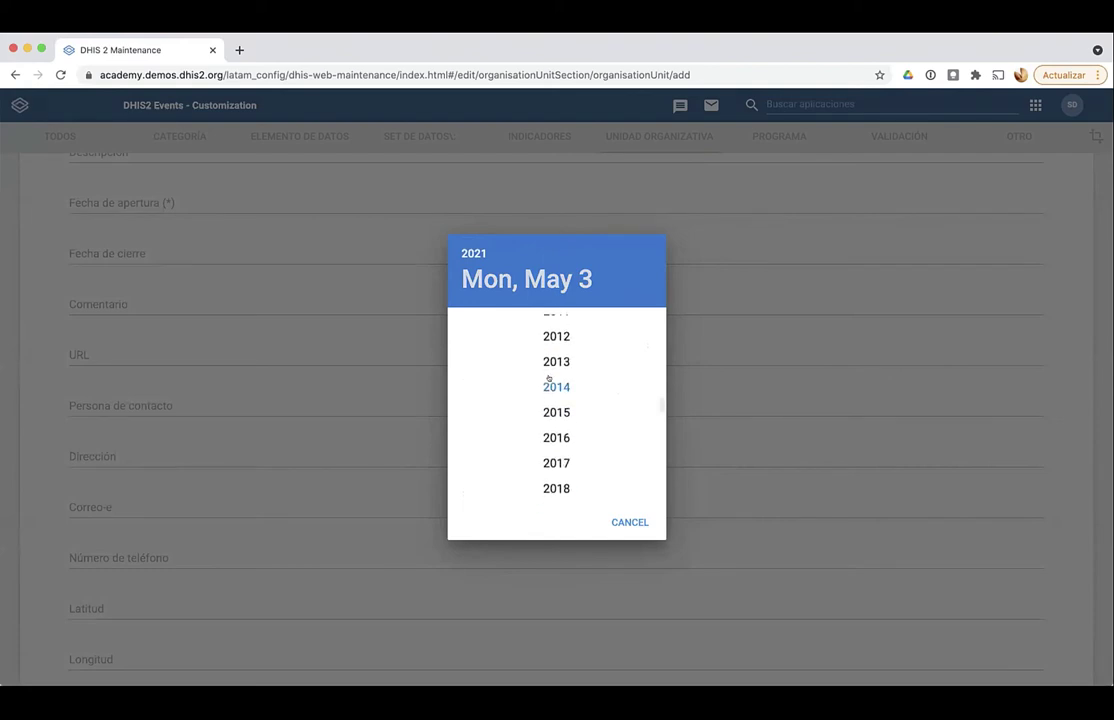
{"action": "left_click", "coordinate": [549, 386]}
{"action": "left_click", "coordinate": [585, 366]}
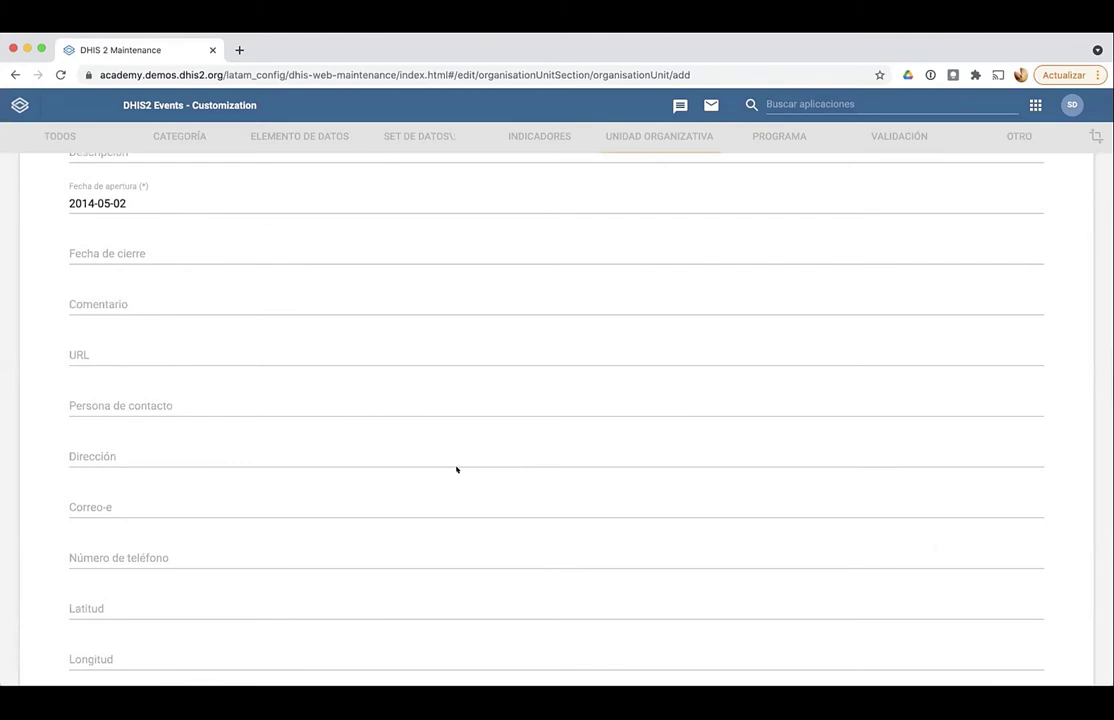
Step: Fill in the contact person's name, address Bogotá, and the contact e-mail
{"action": "left_click", "coordinate": [170, 398]}
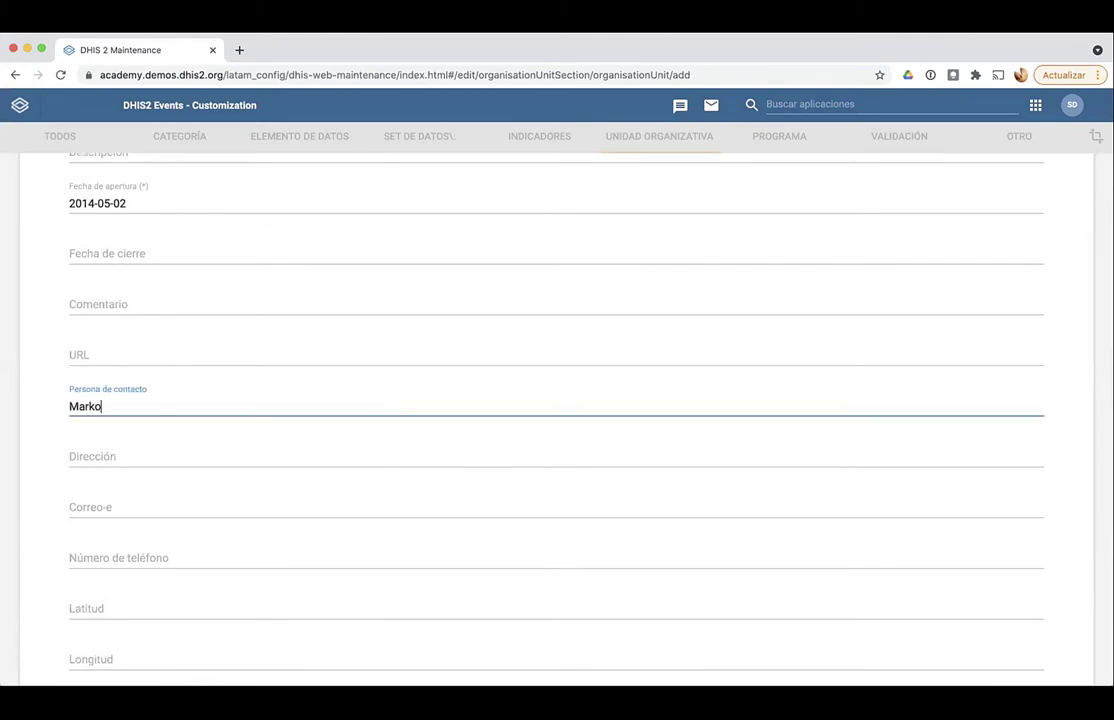
{"action": "left_click", "coordinate": [138, 455]}
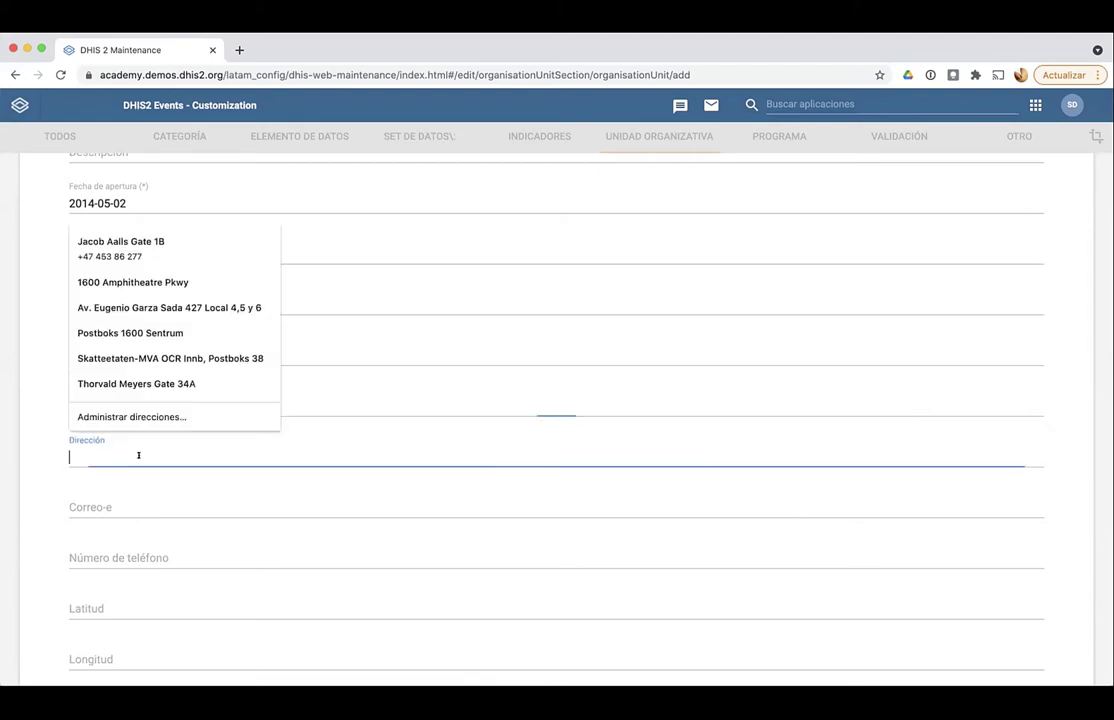
{"action": "type", "text": "Bogotá"}
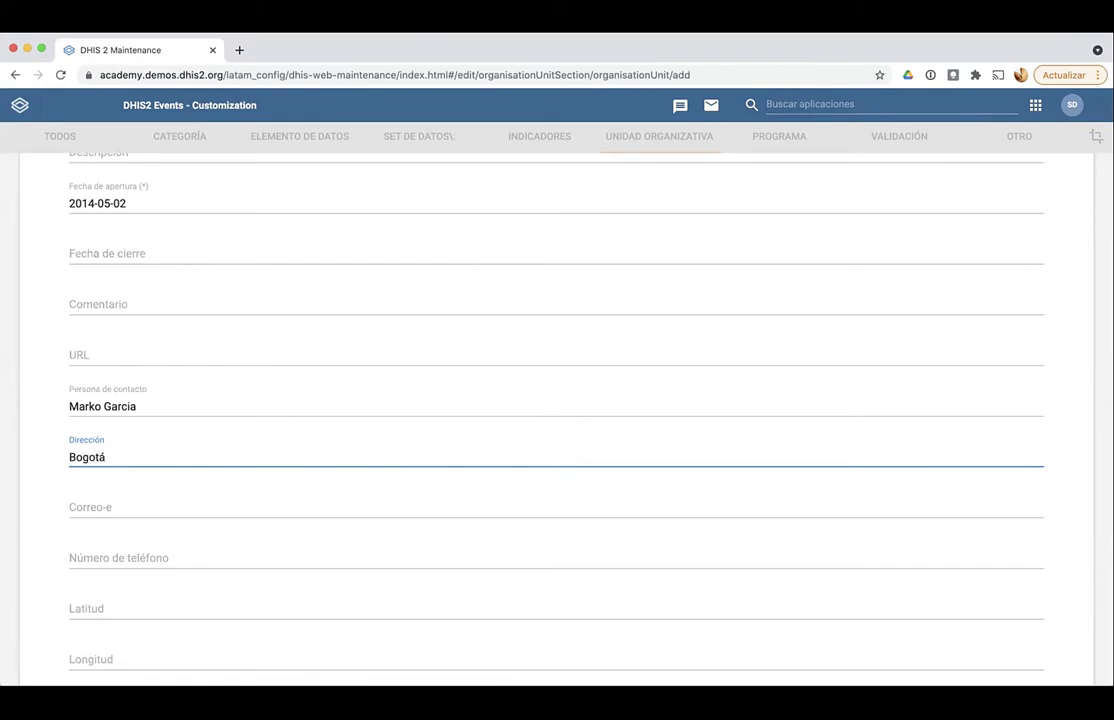
{"action": "left_click", "coordinate": [143, 498]}
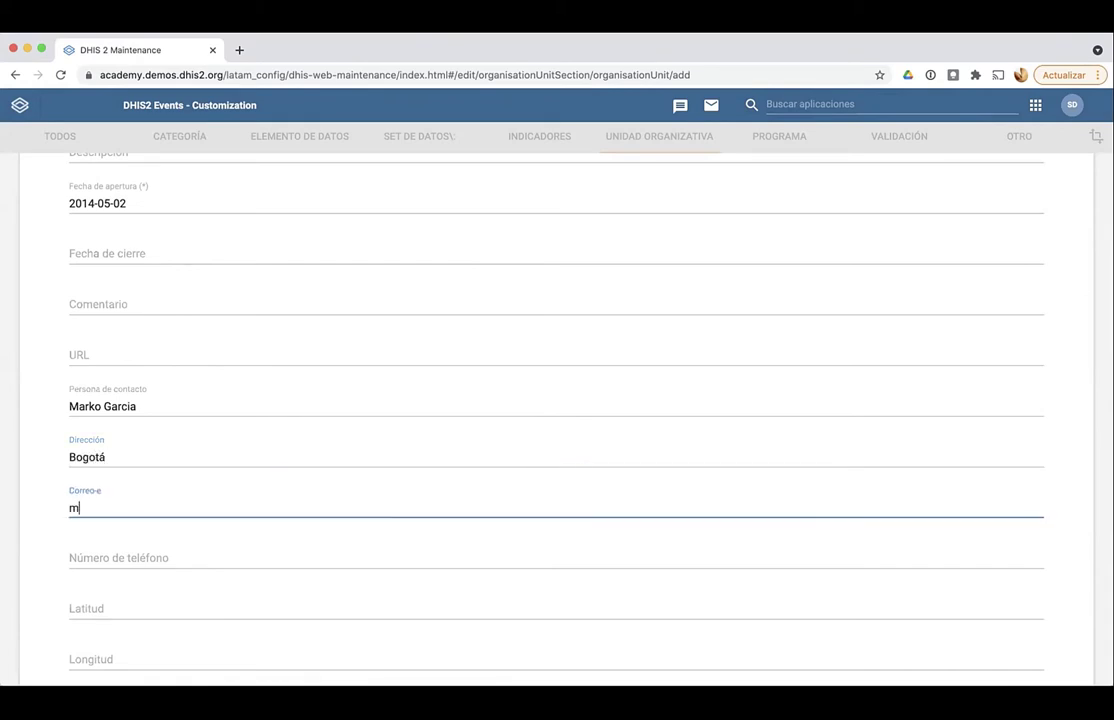
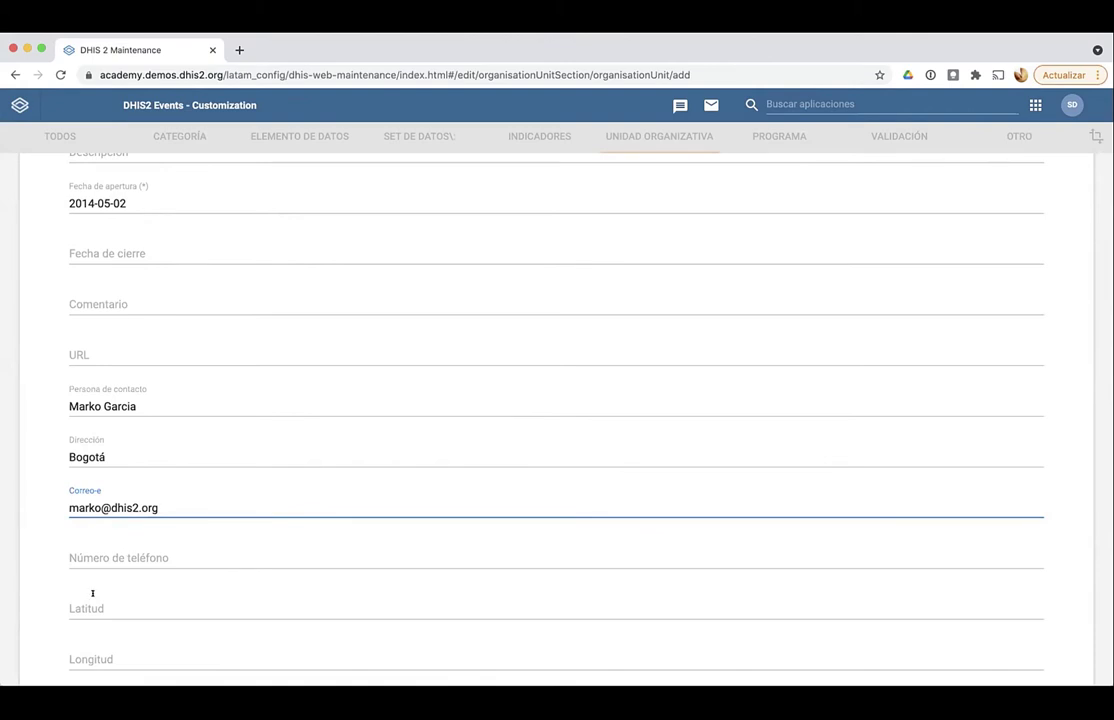
{"action": "scroll", "coordinate": [92, 547], "scroll_direction": "down", "scroll_amount": 2}
{"action": "scroll", "coordinate": [92, 547], "scroll_direction": "down", "scroll_amount": 10}
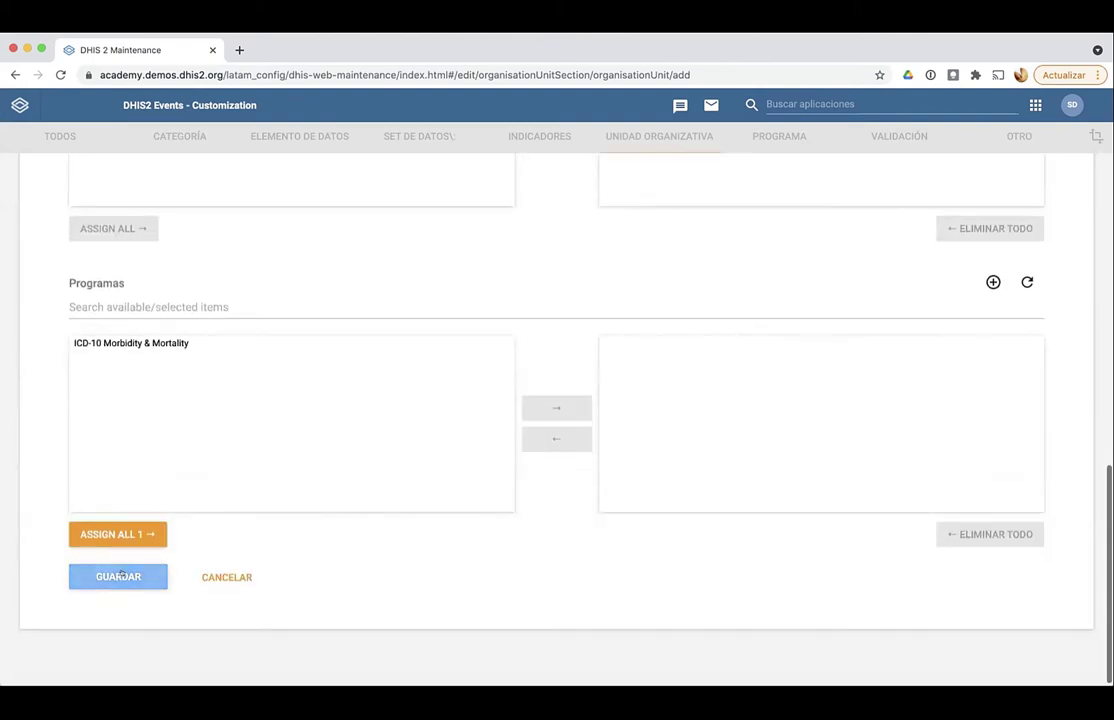
Step: Save JM_Hospital San José 1 (1-2) so it appears at level 4 under JM_Municipio_1-2
{"action": "left_click", "coordinate": [120, 579]}
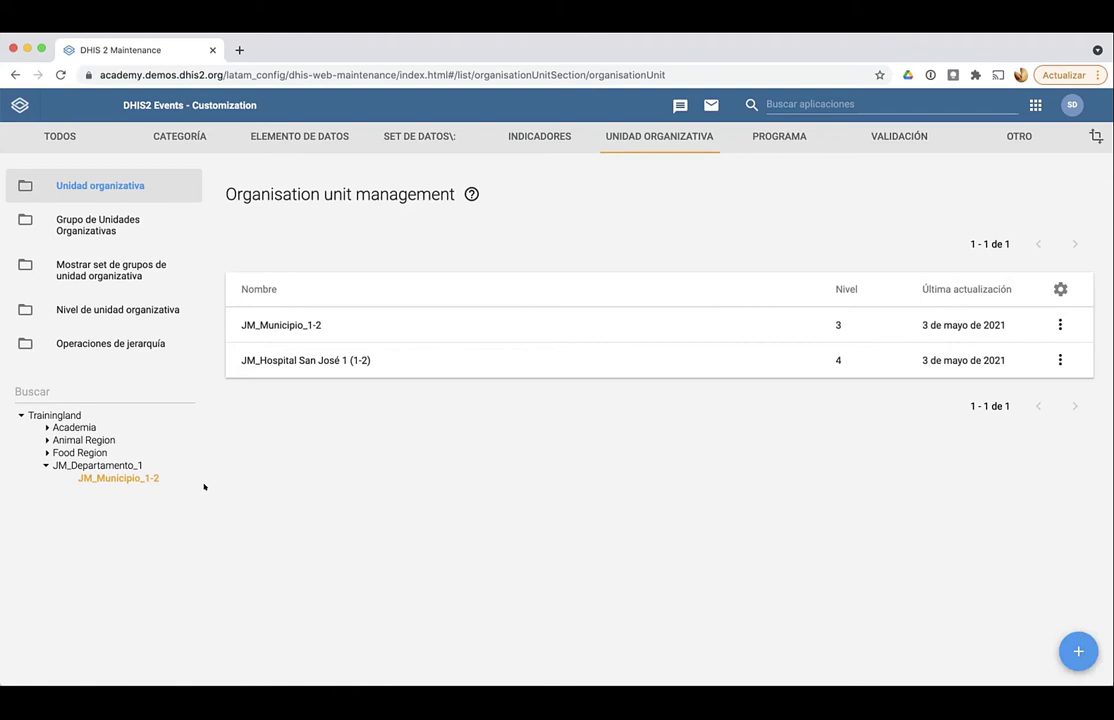
Step: Open Google Maps in a new tab and search for Bogotá, Colombia
{"action": "left_click", "coordinate": [239, 50]}
{"action": "type", "text": "maps"}
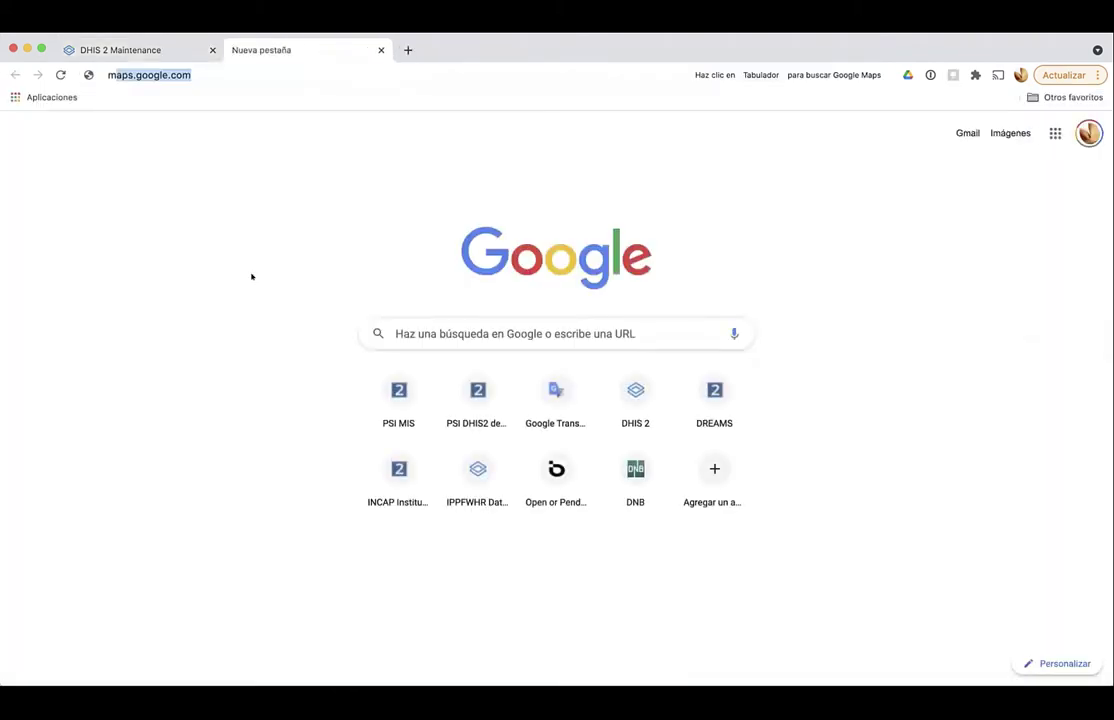
{"action": "key", "text": "Return"}
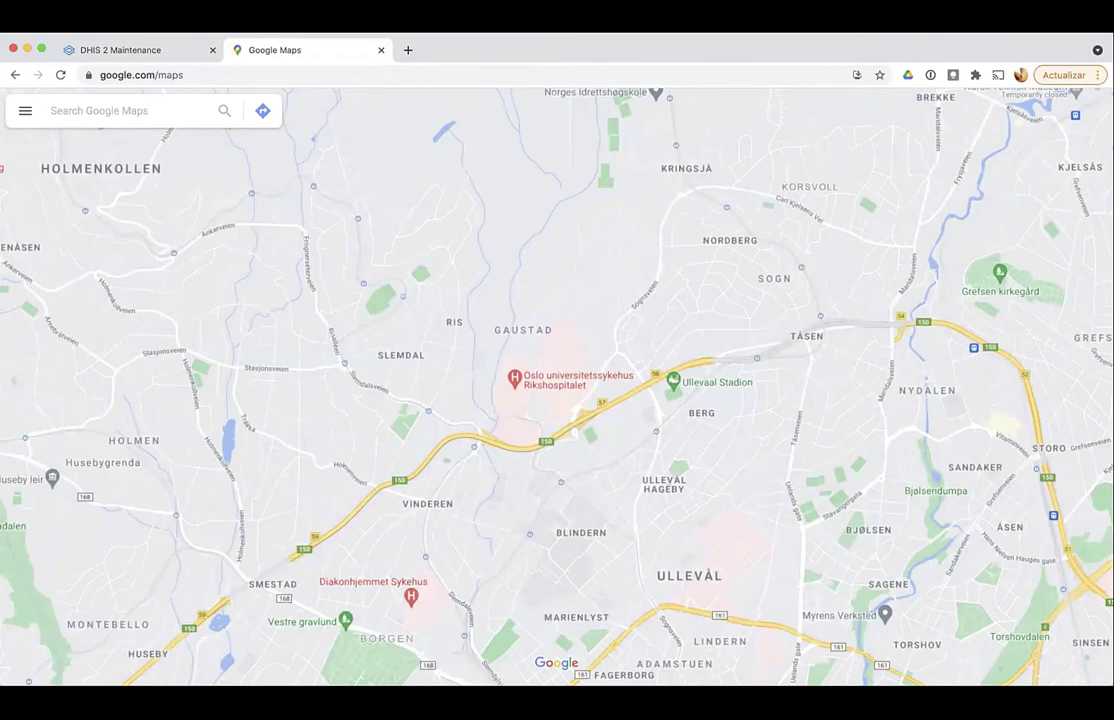
{"action": "left_click", "coordinate": [120, 110]}
{"action": "type", "text": "Bogota"}
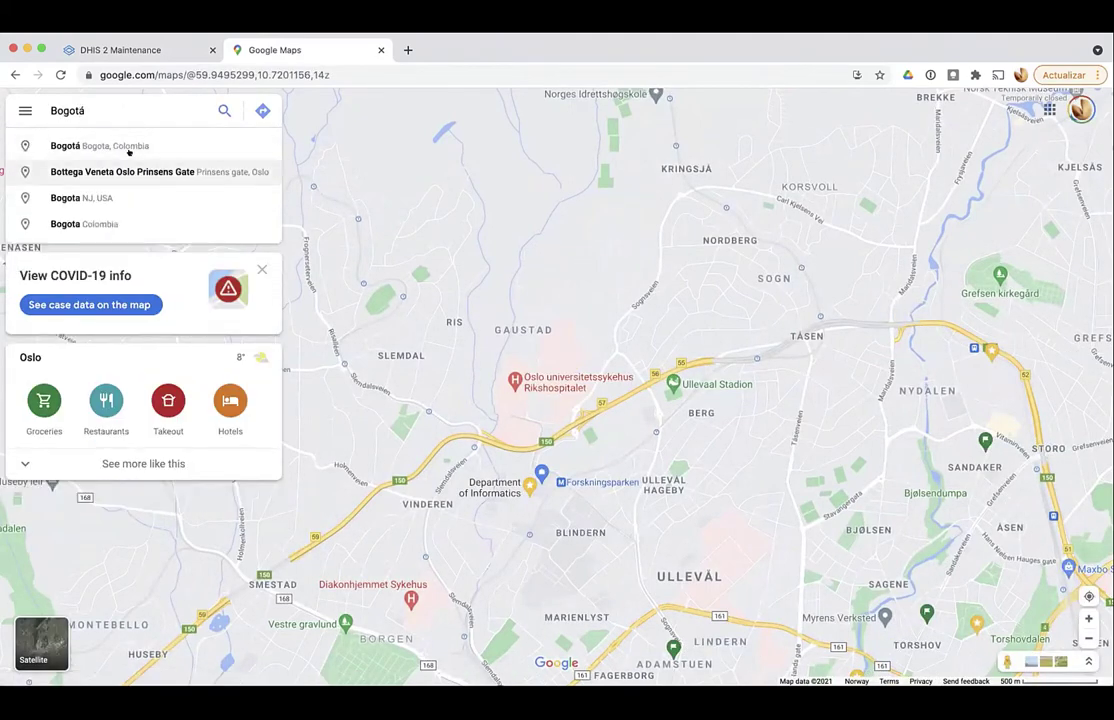
{"action": "left_click", "coordinate": [128, 147]}
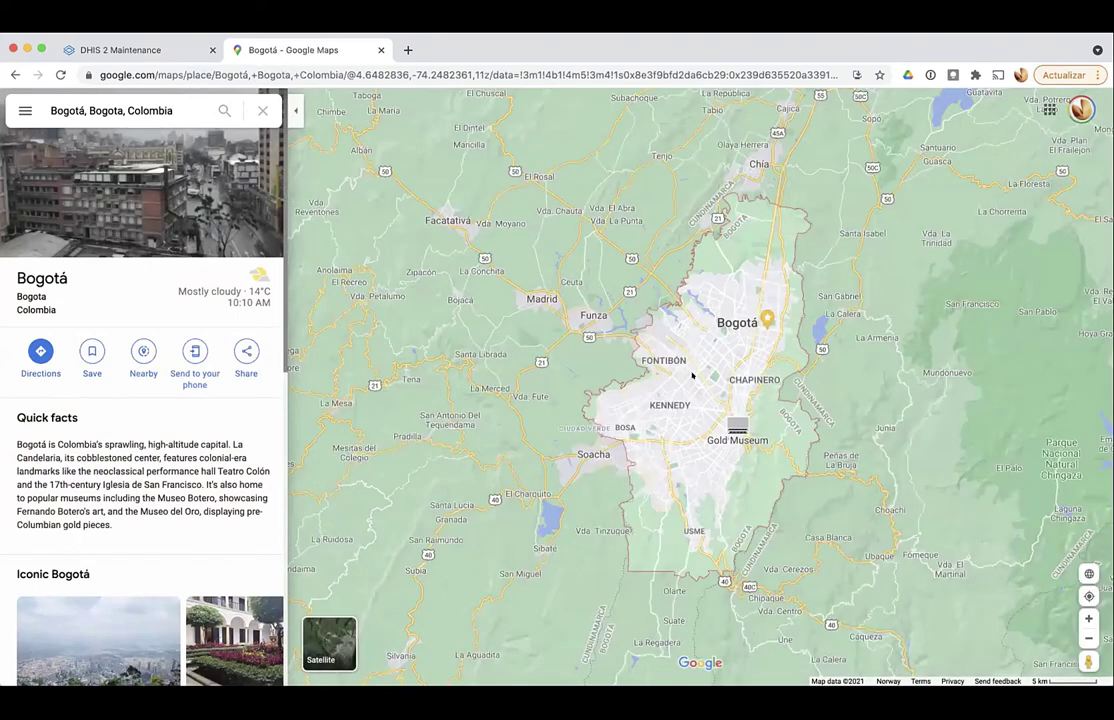
Step: Zoom into Bogotá and copy a spot's coordinates 4.66336, -74.10988
{"action": "scroll", "coordinate": [692, 375], "scroll_direction": "up", "scroll_amount": 5}
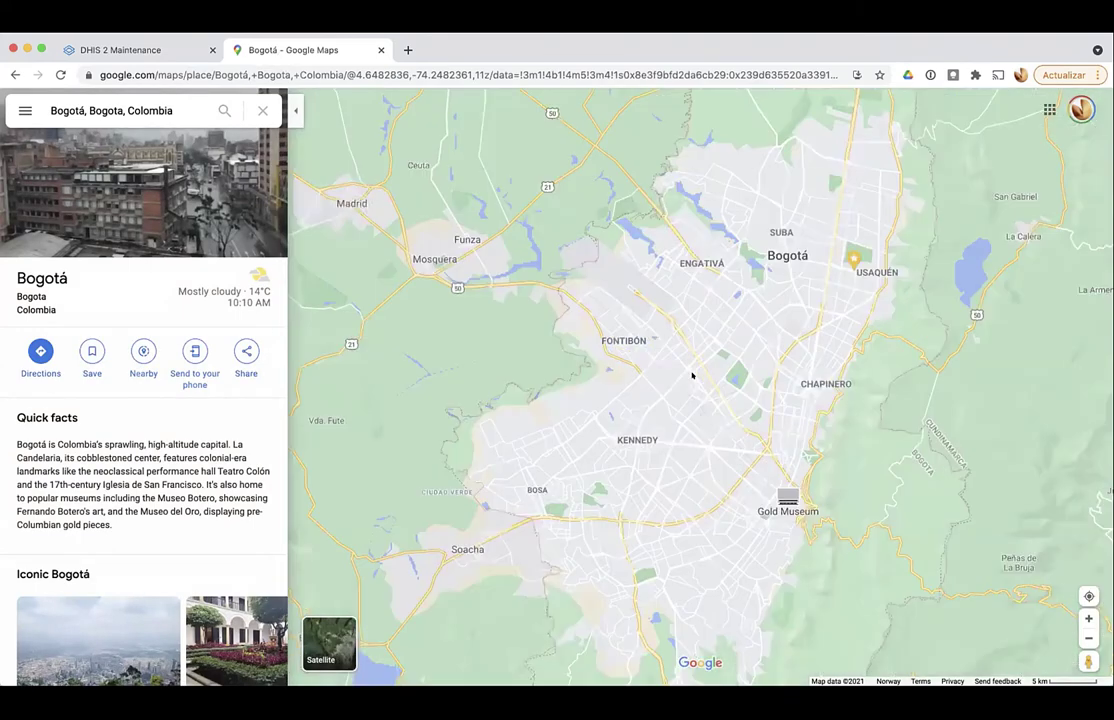
{"action": "scroll", "coordinate": [691, 308], "scroll_direction": "up", "scroll_amount": 4}
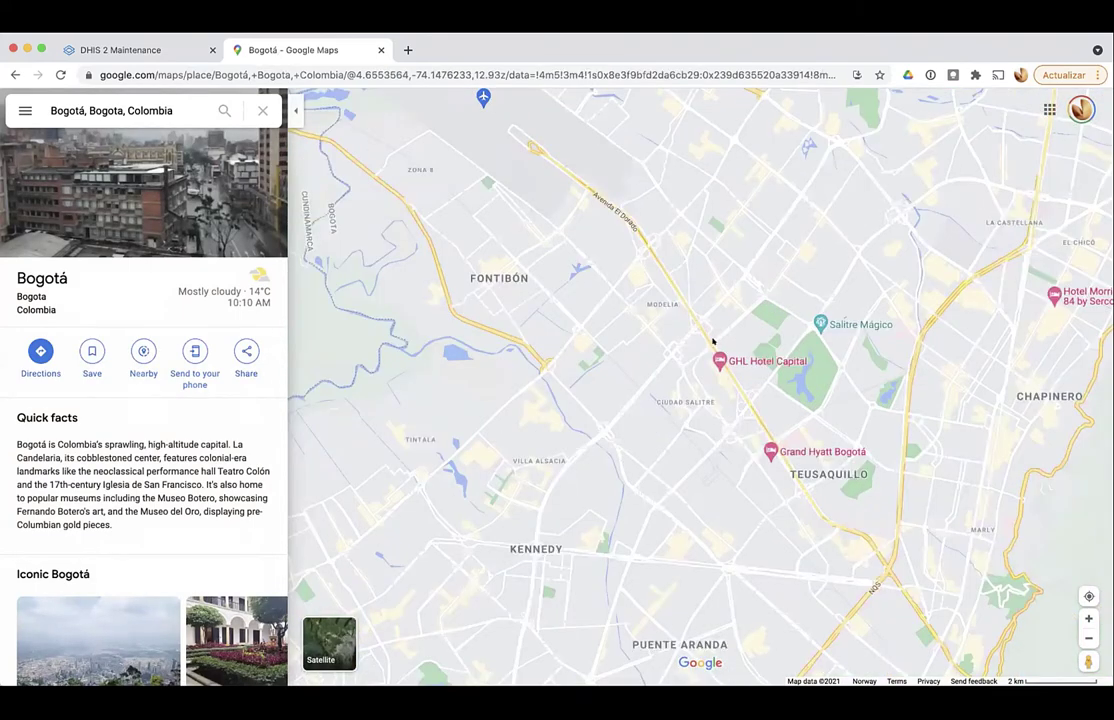
{"action": "right_click", "coordinate": [706, 333]}
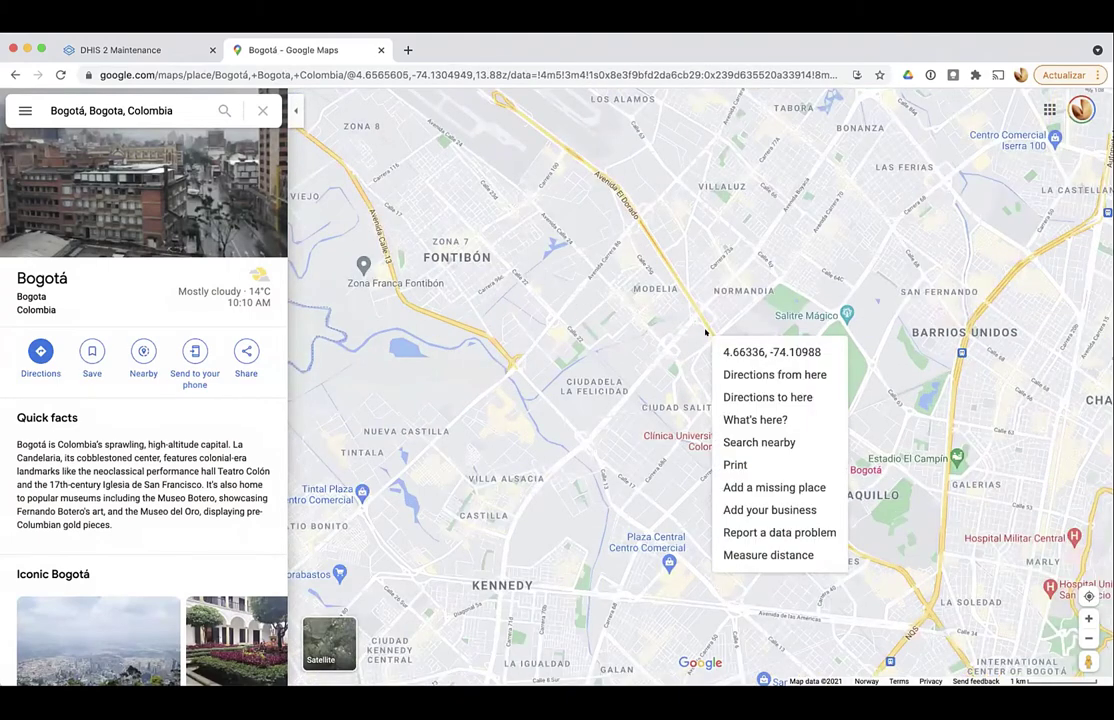
{"action": "left_click", "coordinate": [731, 351]}
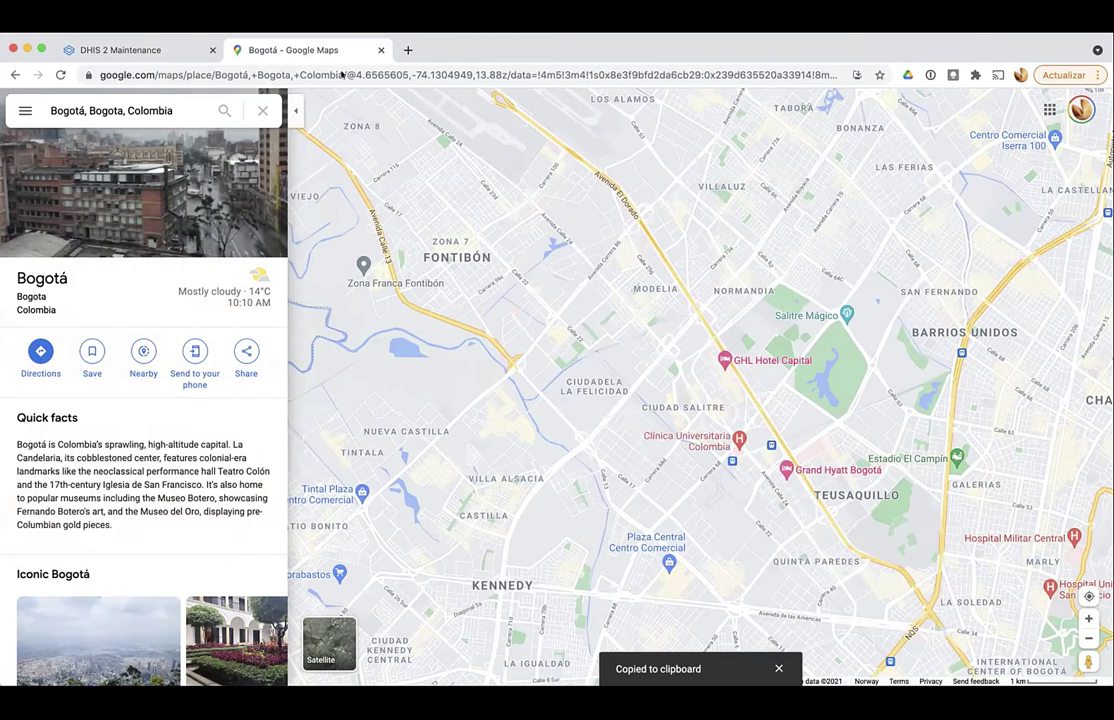
Step: Reopen JM_Hospital San José 1 (1-2) in DHIS2 and paste the copied coordinates into Latitud
{"action": "left_click", "coordinate": [127, 50]}
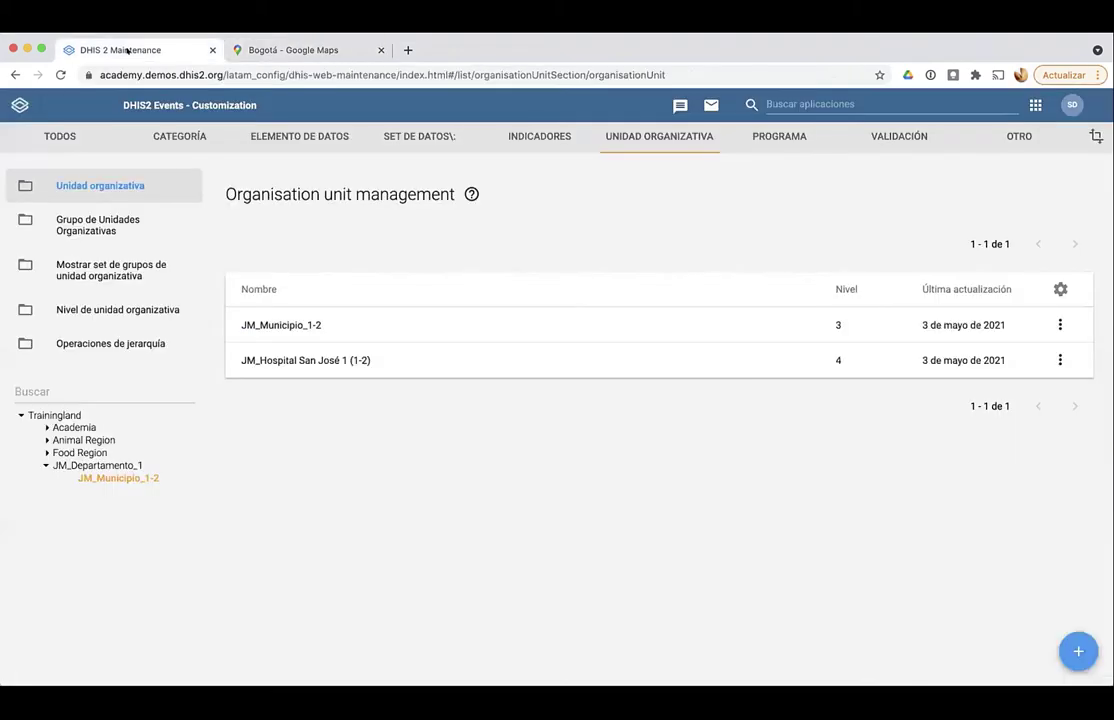
{"action": "left_click", "coordinate": [244, 360]}
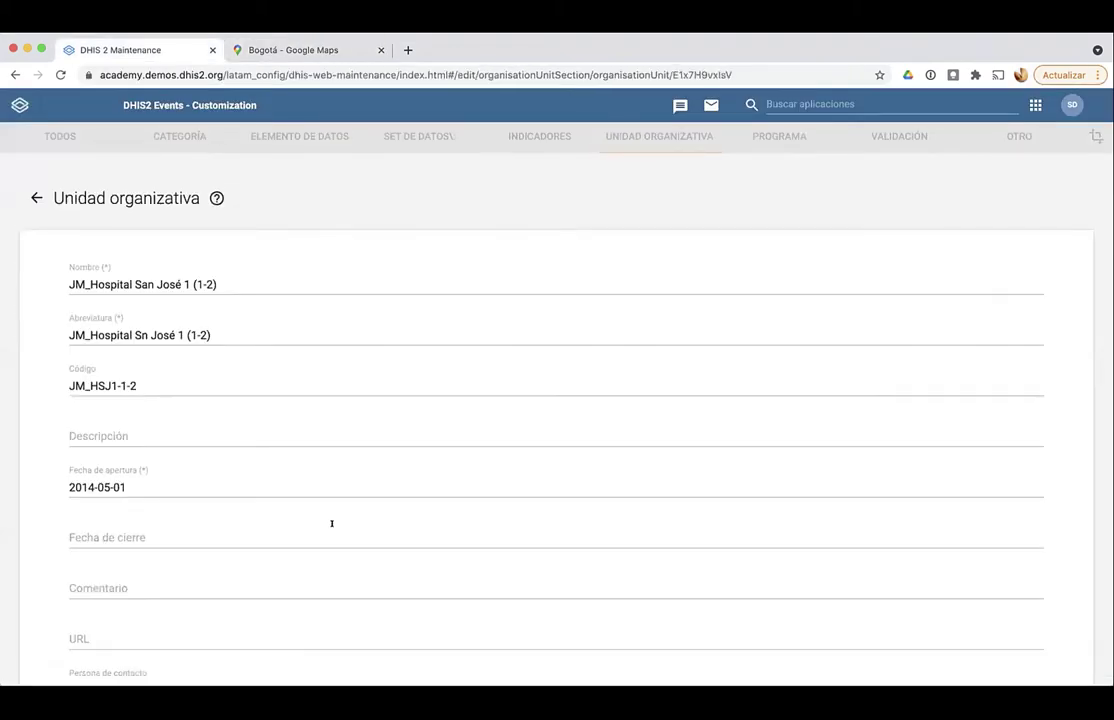
{"action": "scroll", "coordinate": [332, 523], "scroll_direction": "down", "scroll_amount": 10}
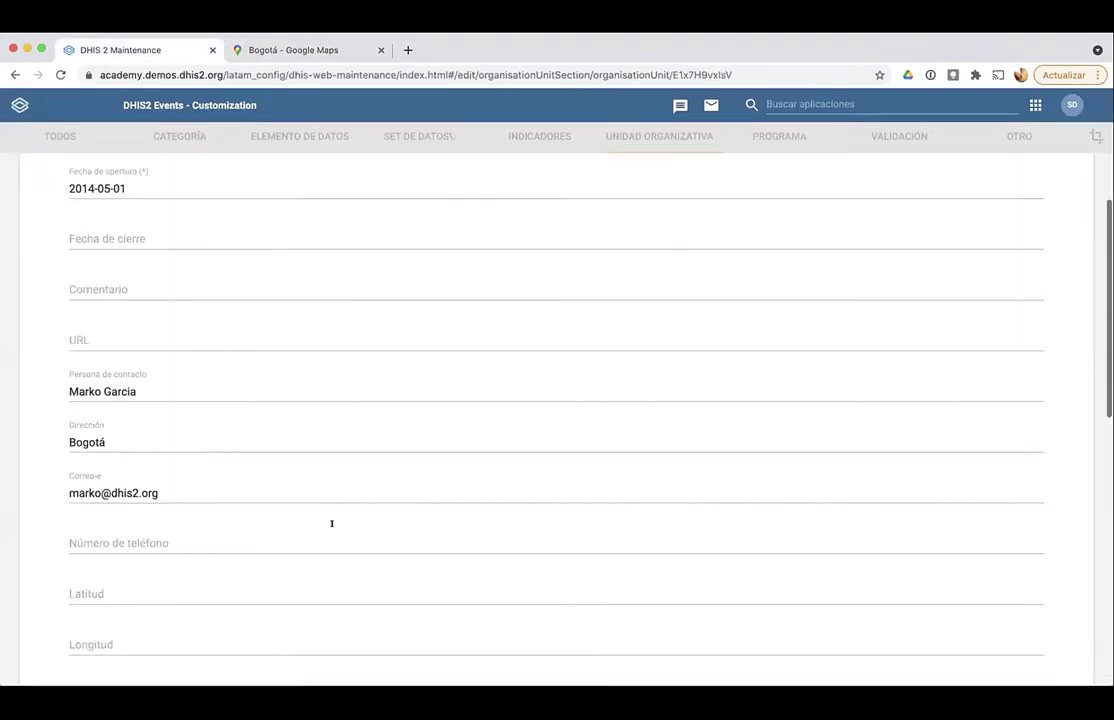
{"action": "left_click", "coordinate": [309, 374]}
{"action": "key", "text": "ctrl+v"}
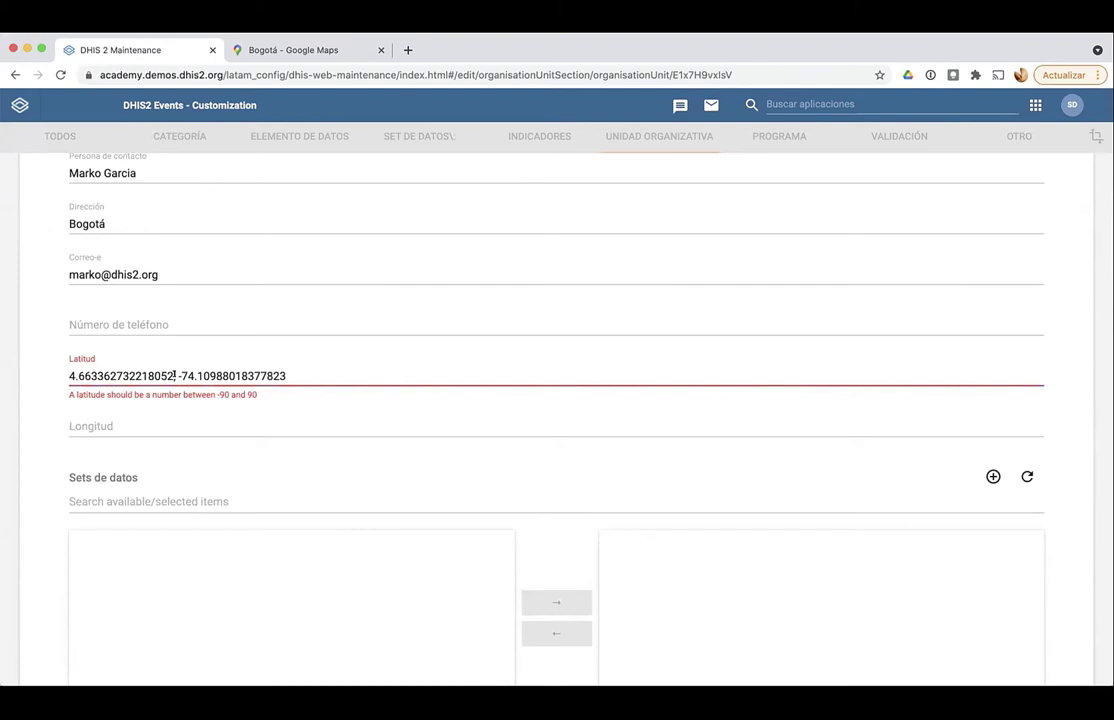
Step: Split the coordinates into Latitud -74.109 and Longitud 4.663, trimmed to three decimals
{"action": "left_click_drag", "start_coordinate": [176, 375], "coordinate": [17, 376]}
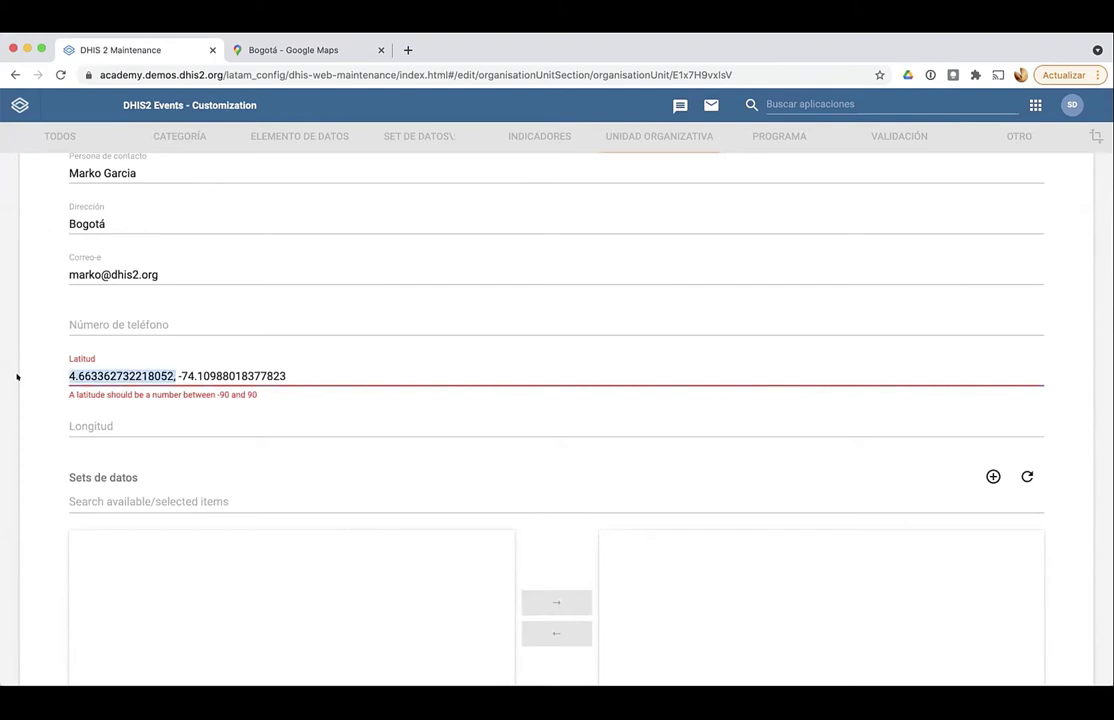
{"action": "key", "text": "super+x"}
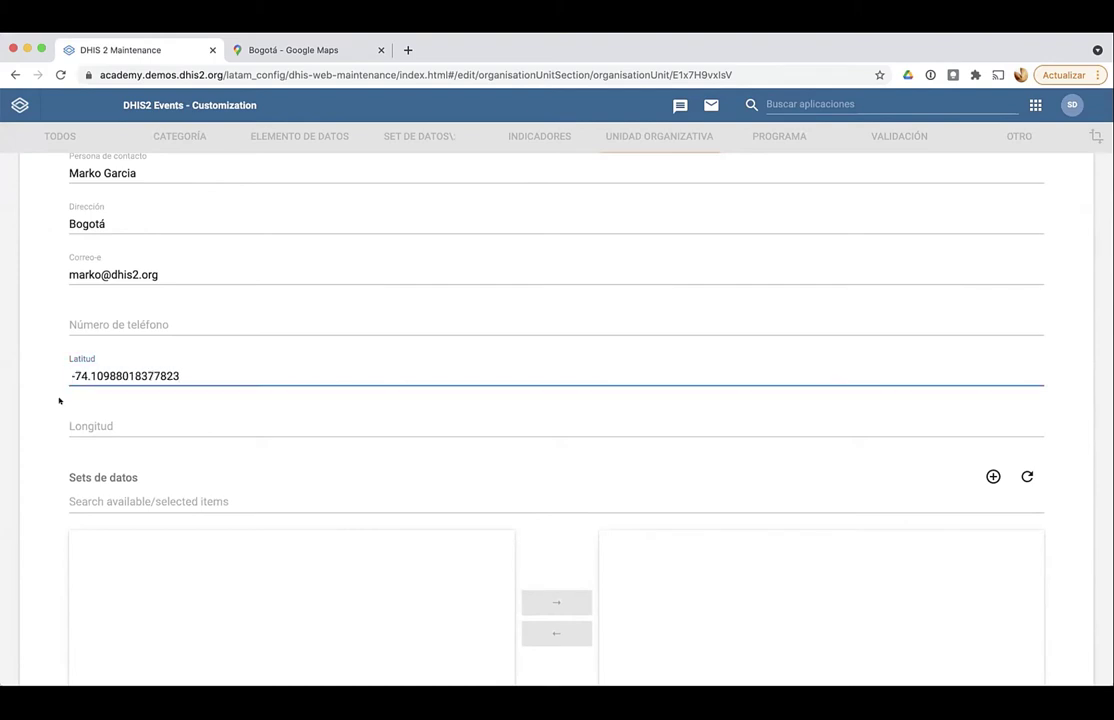
{"action": "left_click", "coordinate": [93, 423]}
{"action": "key", "text": "super+v"}
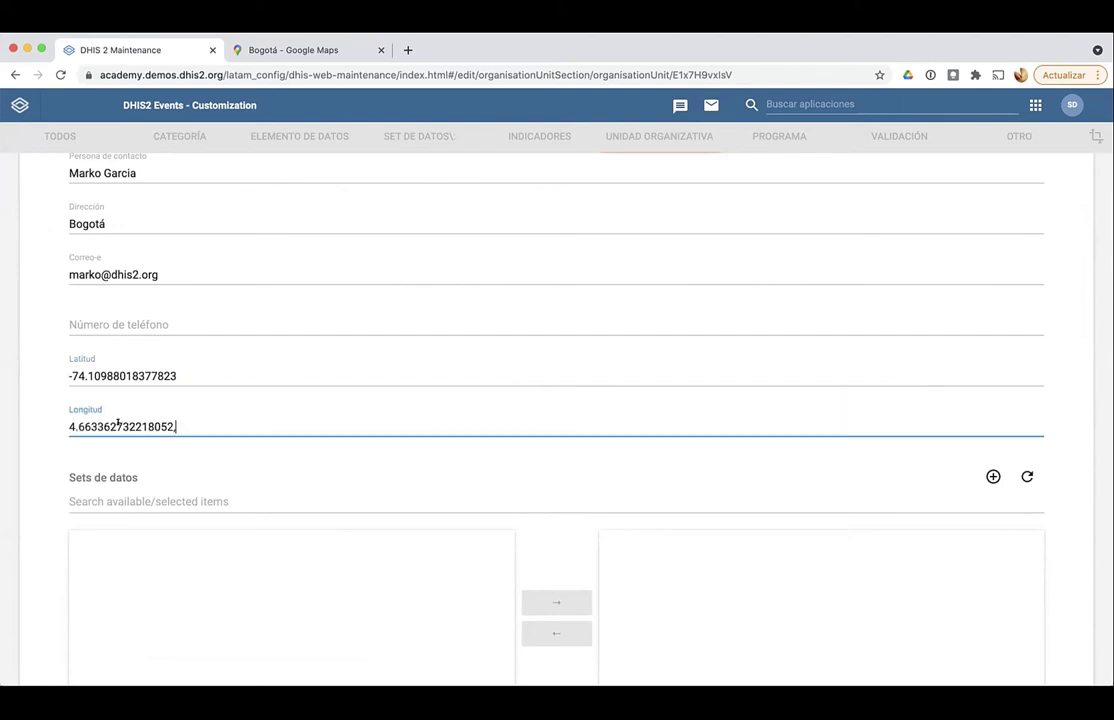
{"action": "key", "text": "BackSpace"}
{"action": "key", "text": "BackSpace"}
{"action": "scroll", "coordinate": [491, 469], "scroll_direction": "down", "scroll_amount": 2}
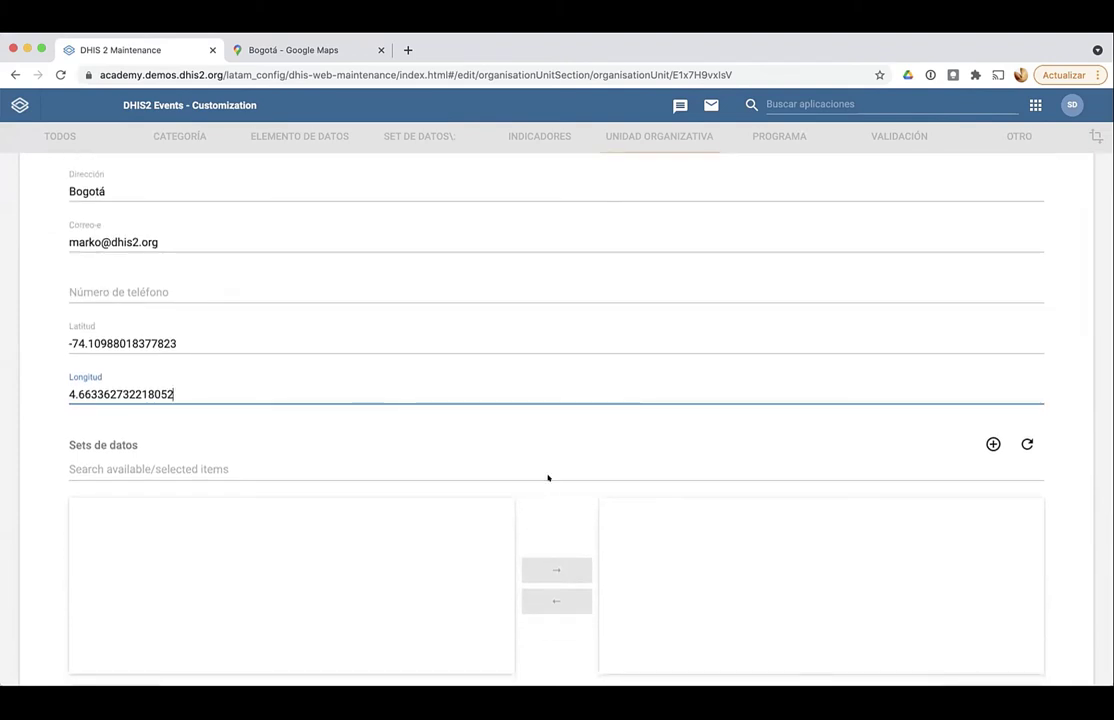
{"action": "key", "text": "BackSpace"}
{"action": "key", "text": "BackSpace"}
{"action": "key", "text": "BackSpace"}
{"action": "key", "text": "BackSpace"}
{"action": "key", "text": "BackSpace"}
{"action": "key", "text": "BackSpace"}
{"action": "key", "text": "BackSpace"}
{"action": "key", "text": "BackSpace"}
{"action": "key", "text": "BackSpace"}
{"action": "key", "text": "BackSpace"}
{"action": "key", "text": "BackSpace"}
{"action": "key", "text": "BackSpace"}
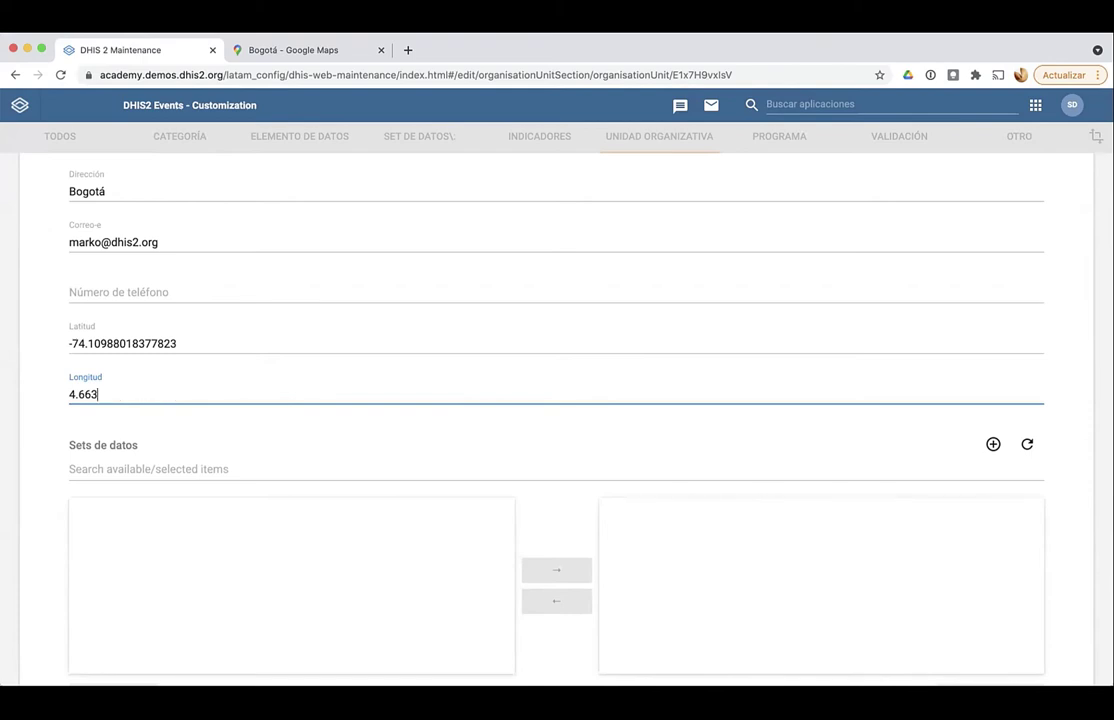
{"action": "left_click", "coordinate": [395, 342]}
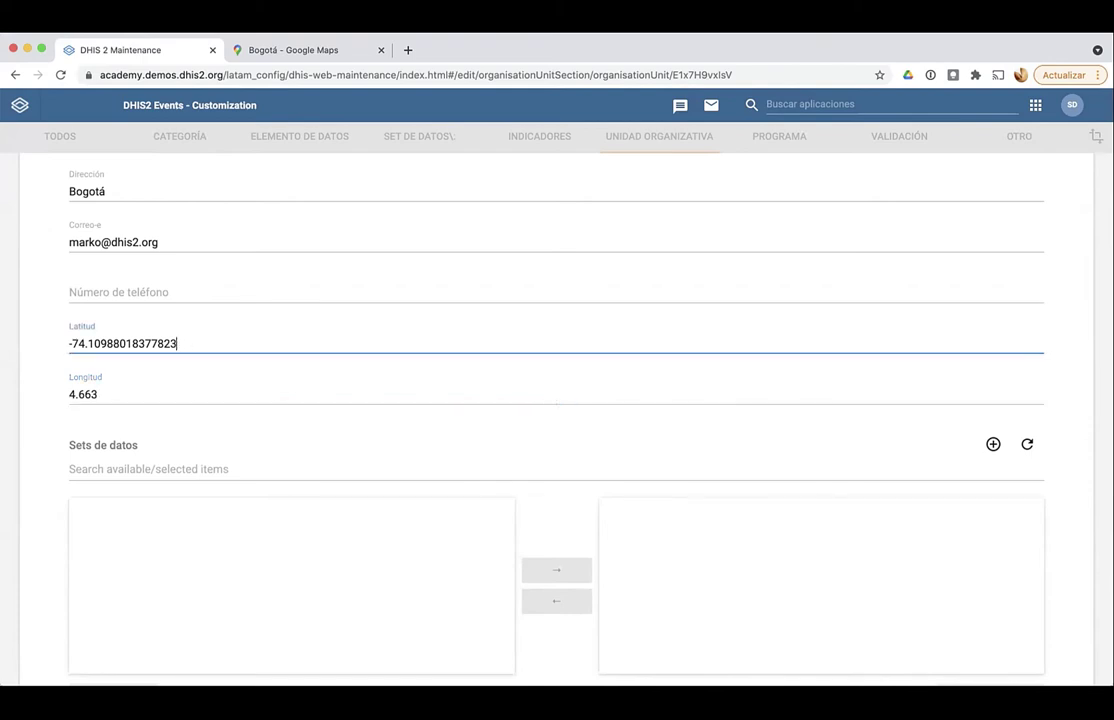
{"action": "key", "text": "BackSpace"}
{"action": "key", "text": "BackSpace"}
{"action": "key", "text": "BackSpace"}
{"action": "key", "text": "BackSpace"}
{"action": "key", "text": "BackSpace"}
{"action": "key", "text": "BackSpace"}
{"action": "key", "text": "BackSpace"}
{"action": "key", "text": "BackSpace"}
{"action": "key", "text": "BackSpace"}
{"action": "key", "text": "BackSpace"}
{"action": "key", "text": "BackSpace"}
{"action": "scroll", "coordinate": [535, 560], "scroll_direction": "down", "scroll_amount": 10}
{"action": "scroll", "coordinate": [395, 472], "scroll_direction": "up", "scroll_amount": 10}
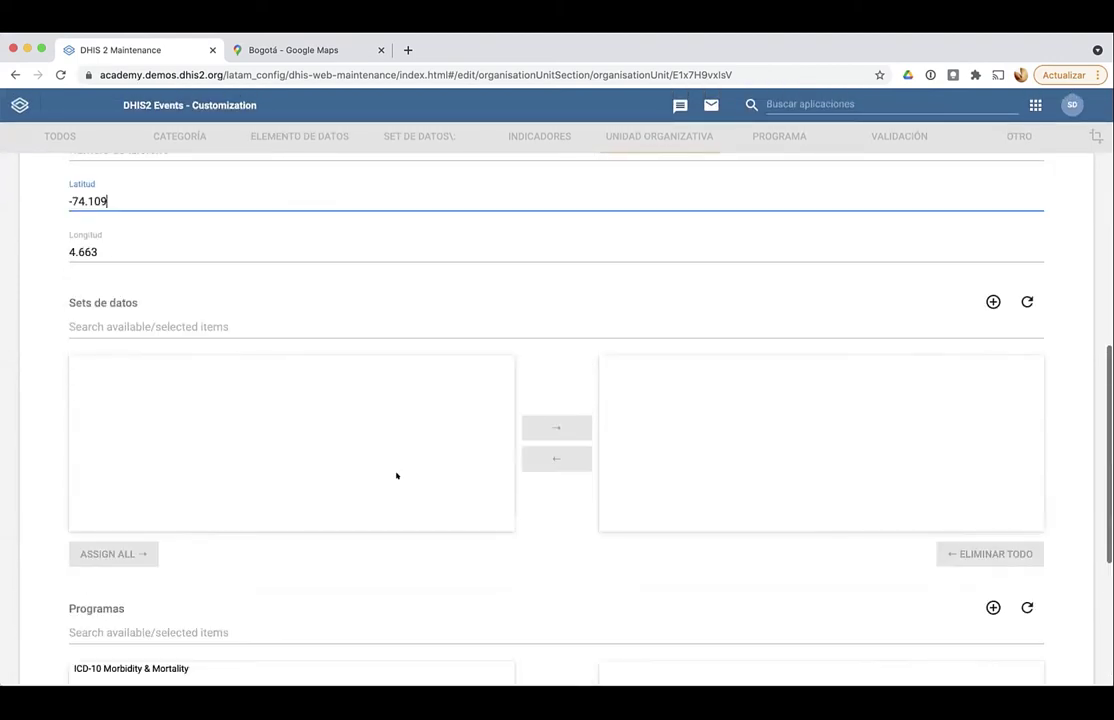
{"action": "scroll", "coordinate": [396, 467], "scroll_direction": "up", "scroll_amount": 3}
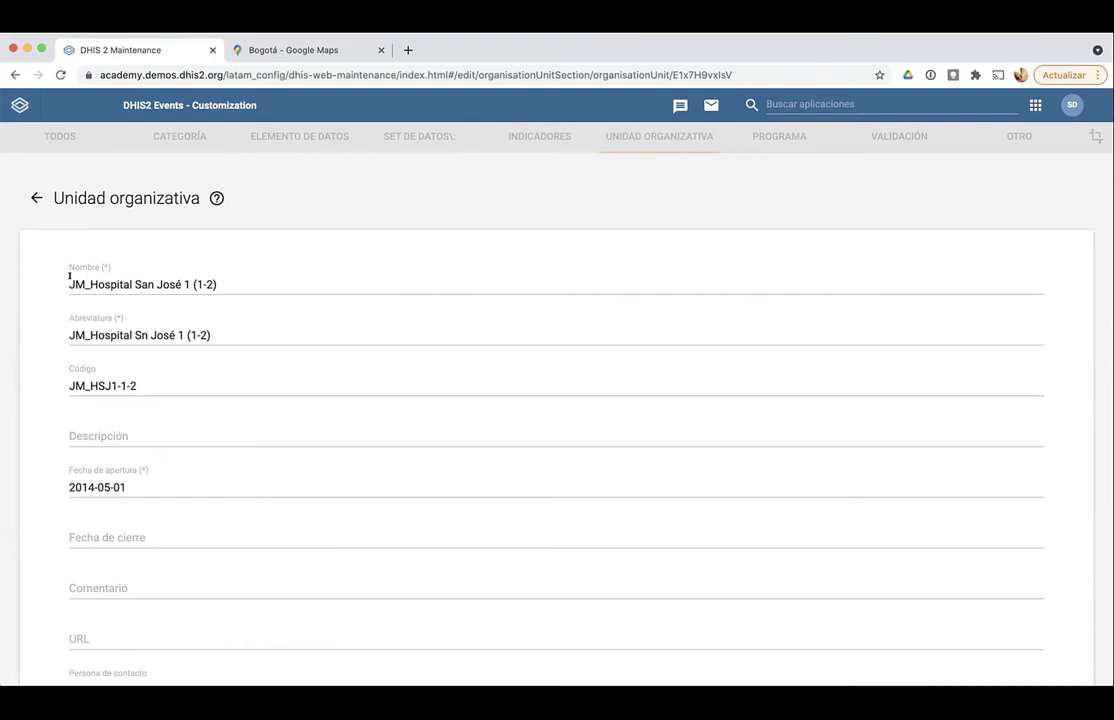
Step: Insert a space between José and 1 in the hospital's name and save the unit
{"action": "left_click_drag", "start_coordinate": [62, 280], "coordinate": [175, 273]}
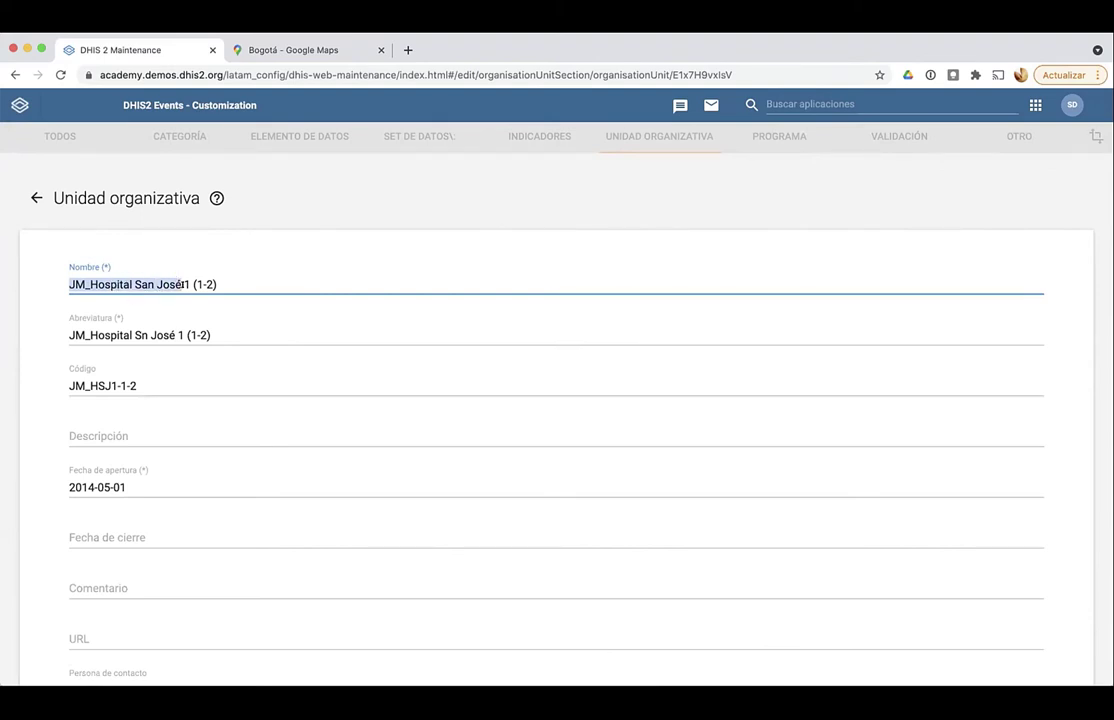
{"action": "left_click", "coordinate": [183, 284]}
{"action": "double_click", "coordinate": [186, 284]}
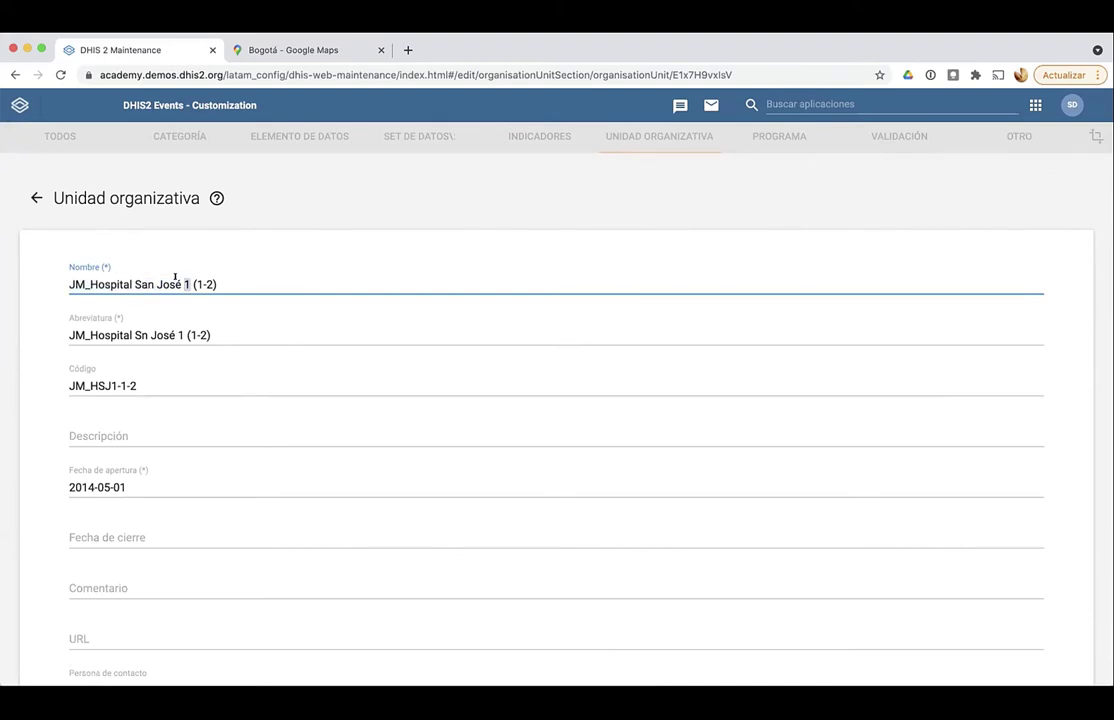
{"action": "key", "text": "Up"}
{"action": "left_click", "coordinate": [186, 284]}
{"action": "left_click_drag", "start_coordinate": [193, 284], "coordinate": [217, 285]}
{"action": "scroll", "coordinate": [115, 435], "scroll_direction": "down", "scroll_amount": 10}
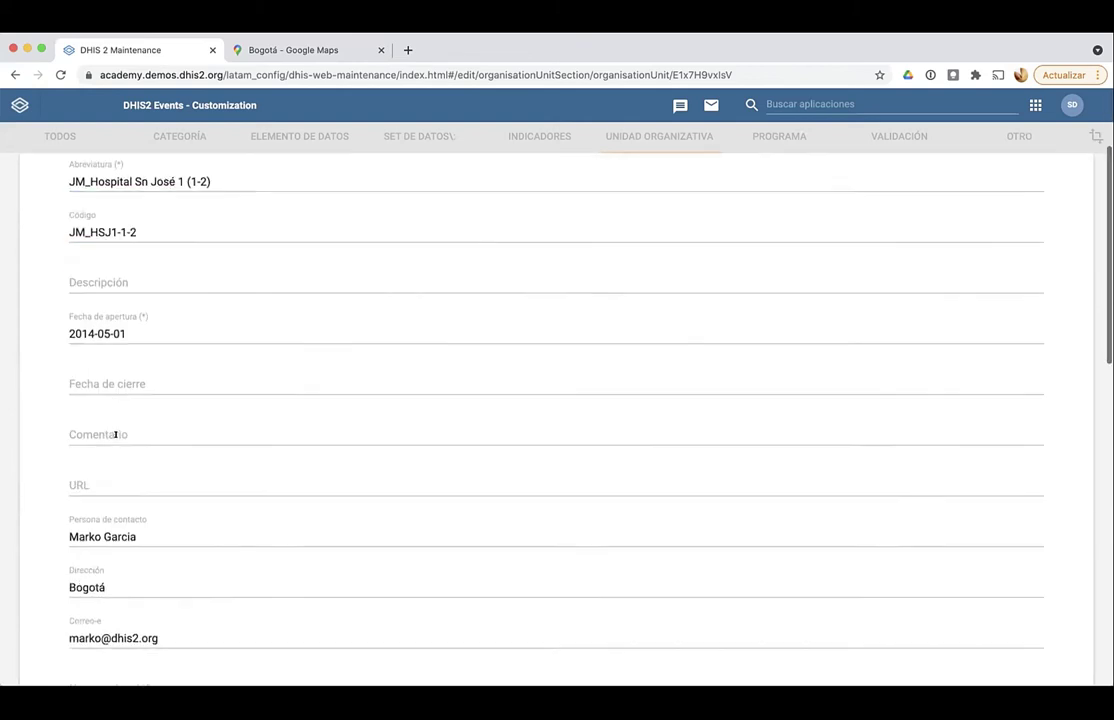
{"action": "scroll", "coordinate": [115, 435], "scroll_direction": "down", "scroll_amount": 5}
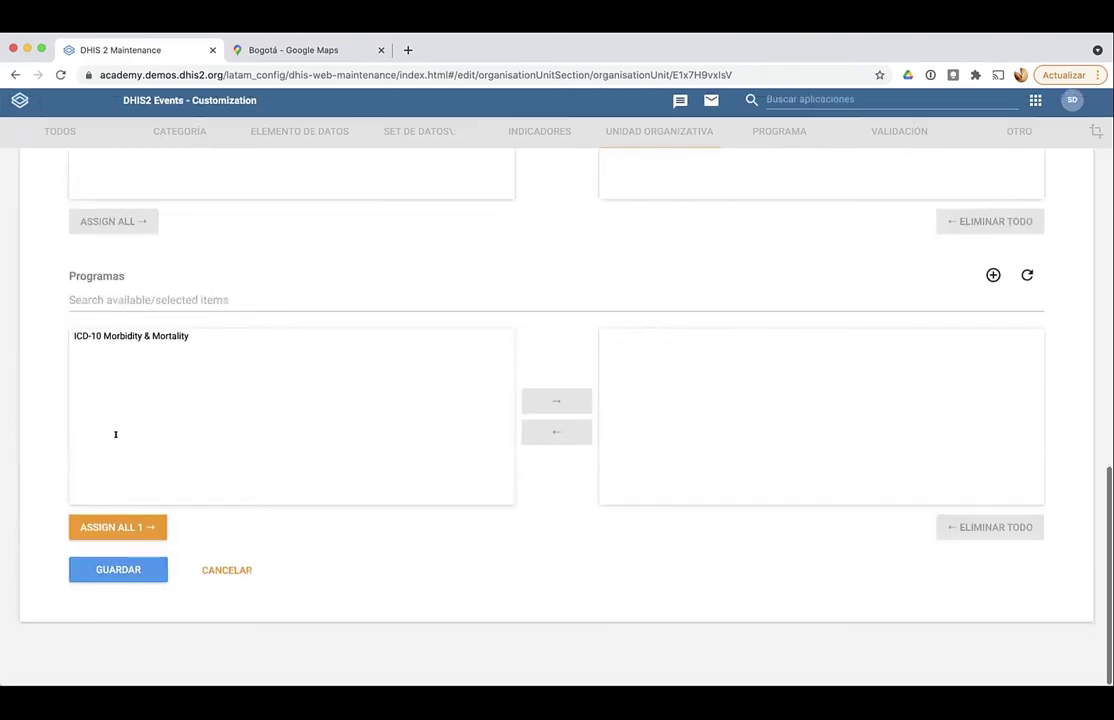
{"action": "left_click", "coordinate": [114, 570]}
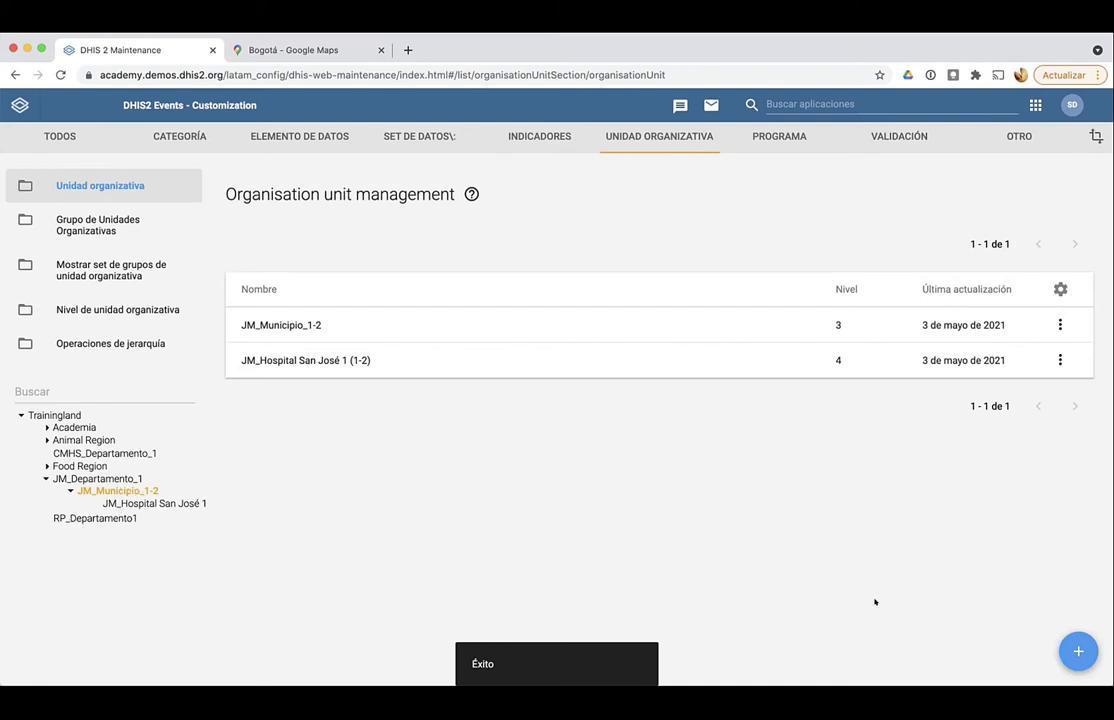
Step: Start a new unit named JM_Clínica de la luz 1 (1-2) and reuse that name as abbreviation
{"action": "left_click", "coordinate": [1074, 651]}
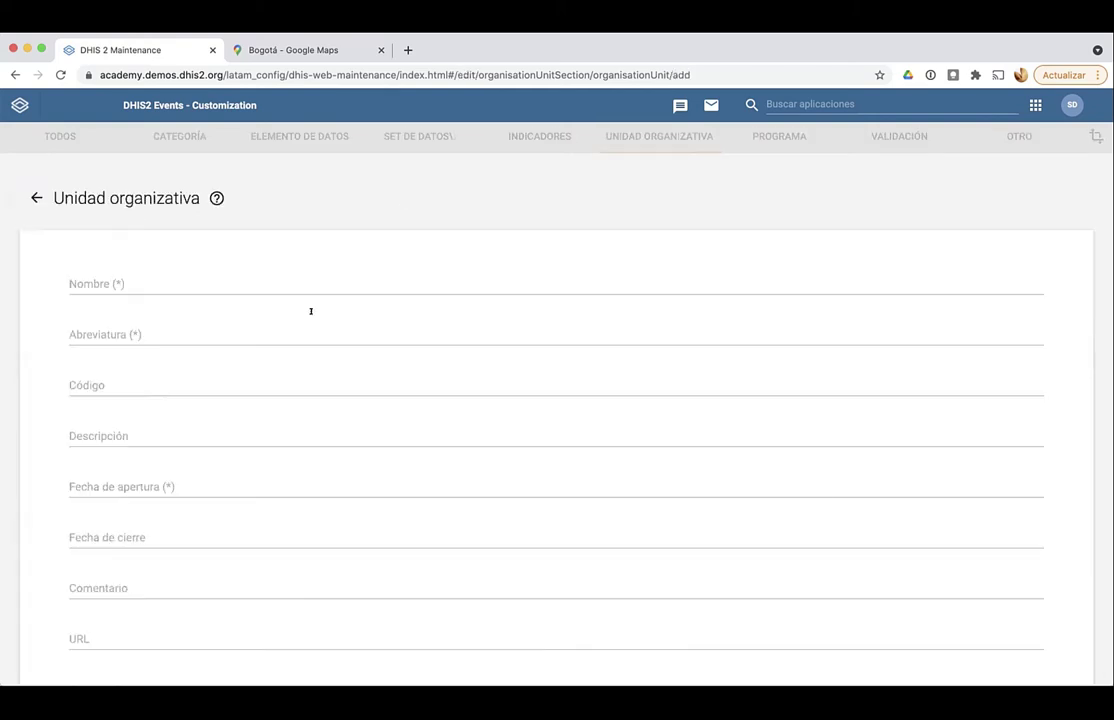
{"action": "left_click", "coordinate": [318, 277]}
{"action": "type", "text": "JM"}
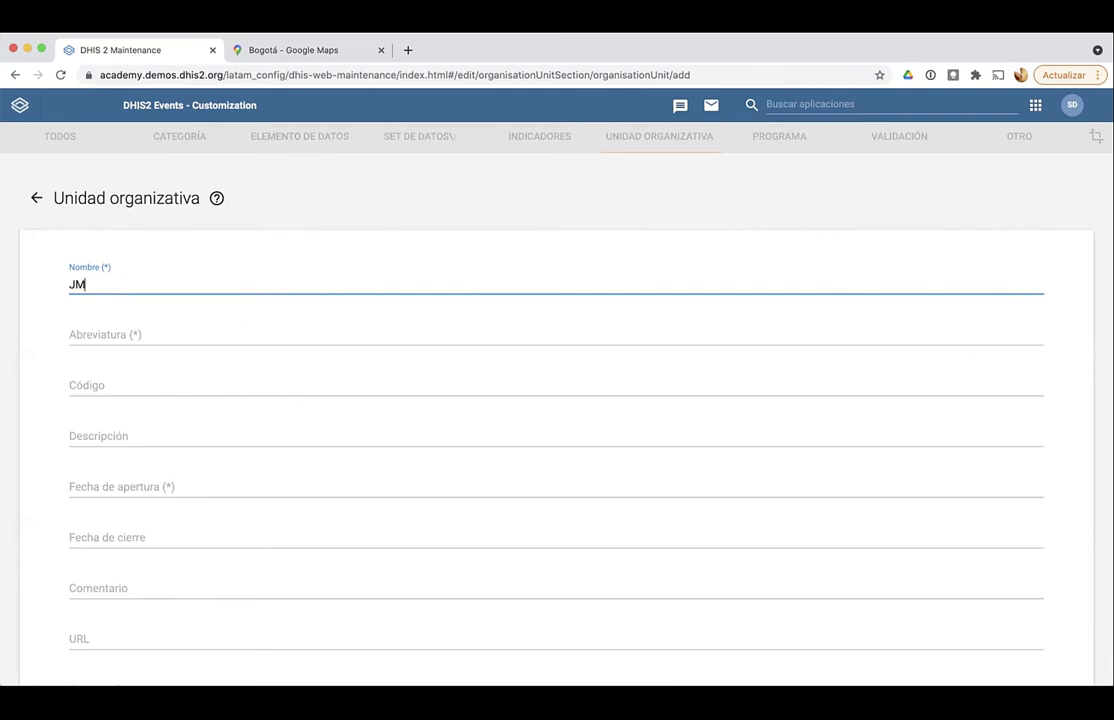
{"action": "type", "text": "_Clín"}
{"action": "type", "text": "ia"}
{"action": "type", "text": "a de la luz"}
{"action": "type", "text": " 1"}
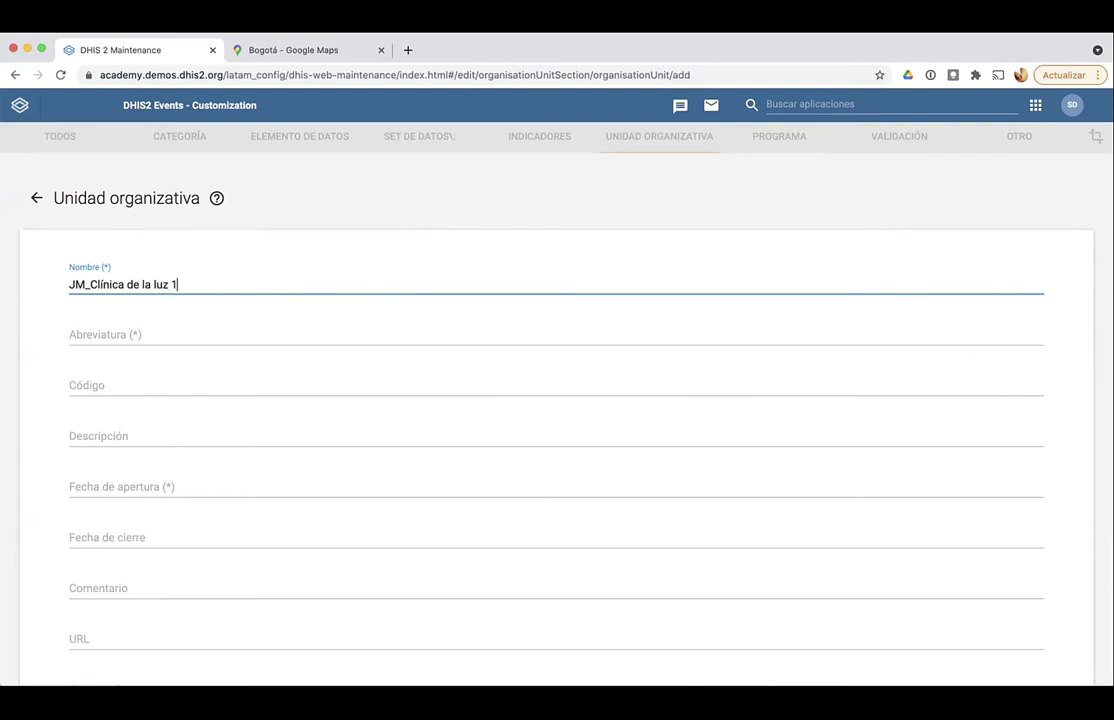
{"action": "type", "text": " ("}
{"action": "type", "text": "1-3"}
{"action": "key", "text": "BackSpace"}
{"action": "type", "text": "2)"}
{"action": "triple_click", "coordinate": [159, 280]}
{"action": "key", "text": "super+c"}
{"action": "left_click", "coordinate": [149, 311]}
{"action": "key", "text": "super+v"}
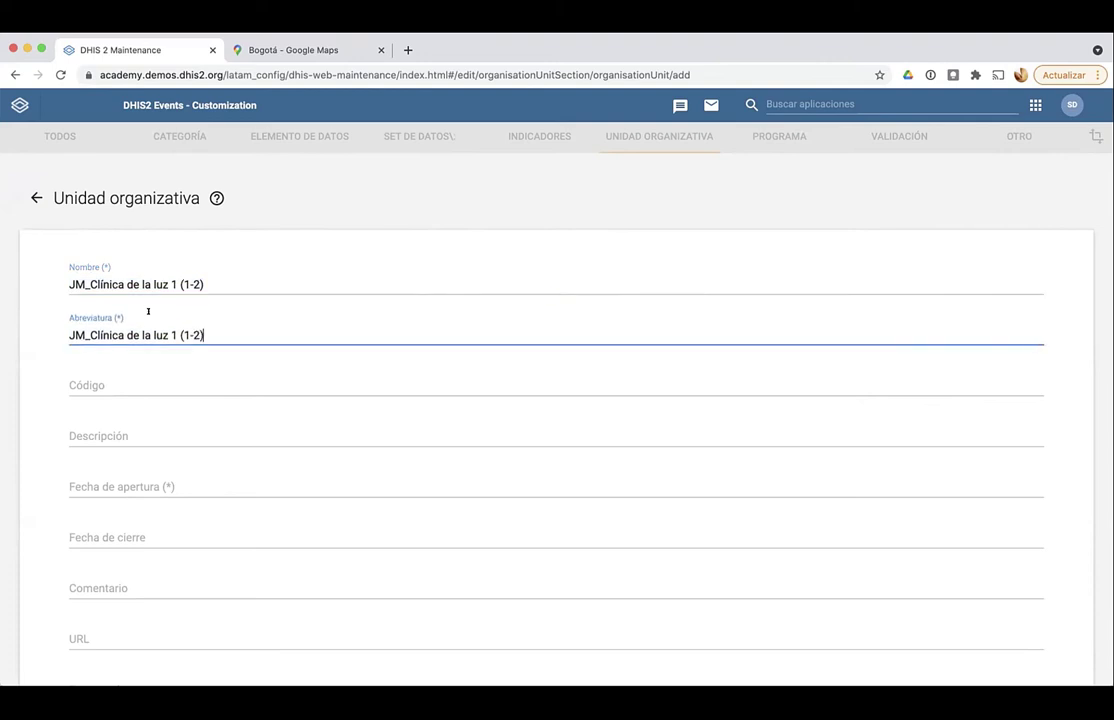
Step: Enter the clinic's code as JM_CL1-1-2
{"action": "left_click", "coordinate": [130, 386]}
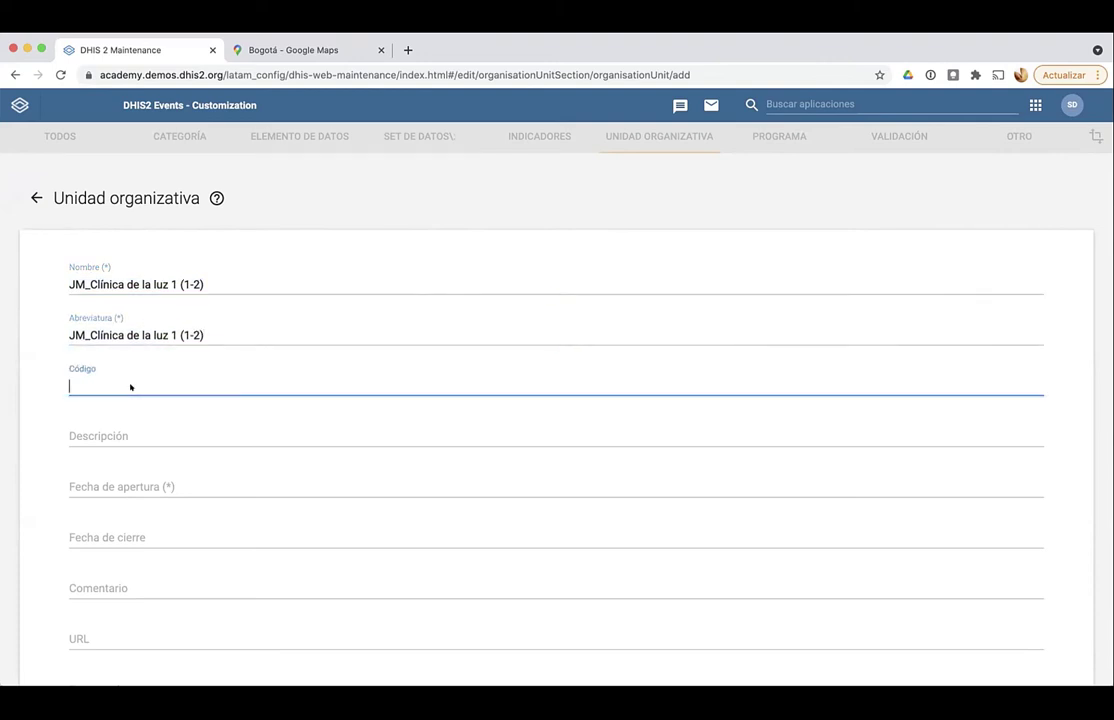
{"action": "type", "text": "JM_CdelaL1-1-2"}
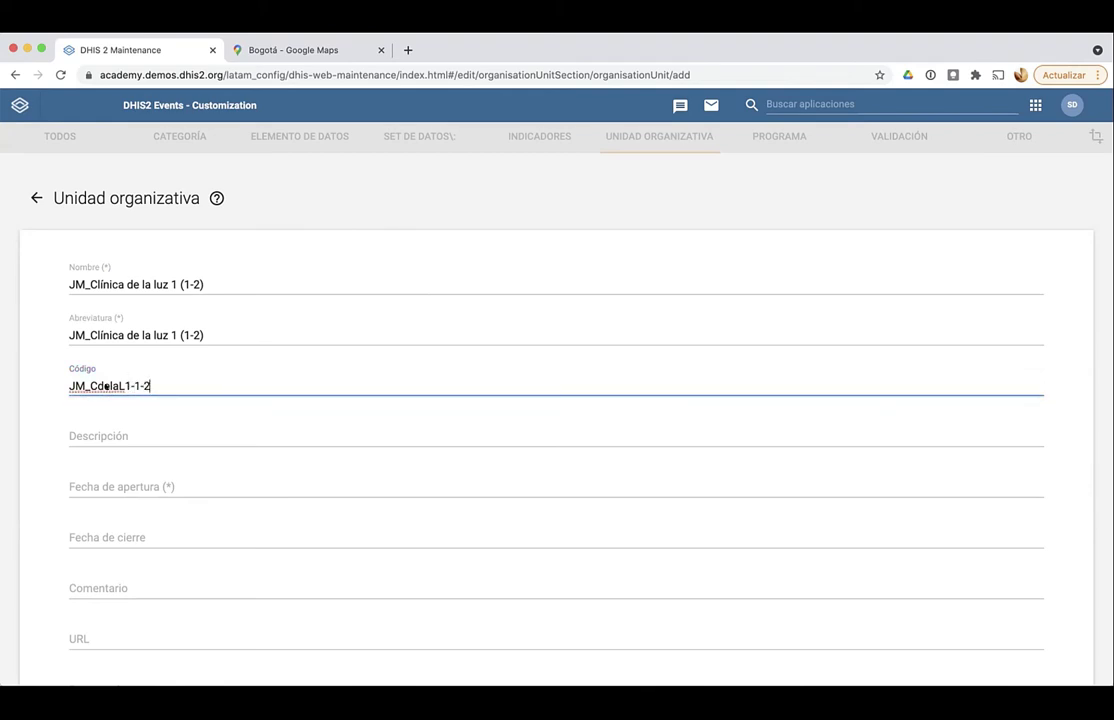
{"action": "left_click_drag", "start_coordinate": [96, 386], "coordinate": [114, 386]}
{"action": "key", "text": "BackSpace"}
Step: Set the clinic's opening date to 1 May 2014 and save it
{"action": "left_click", "coordinate": [107, 484]}
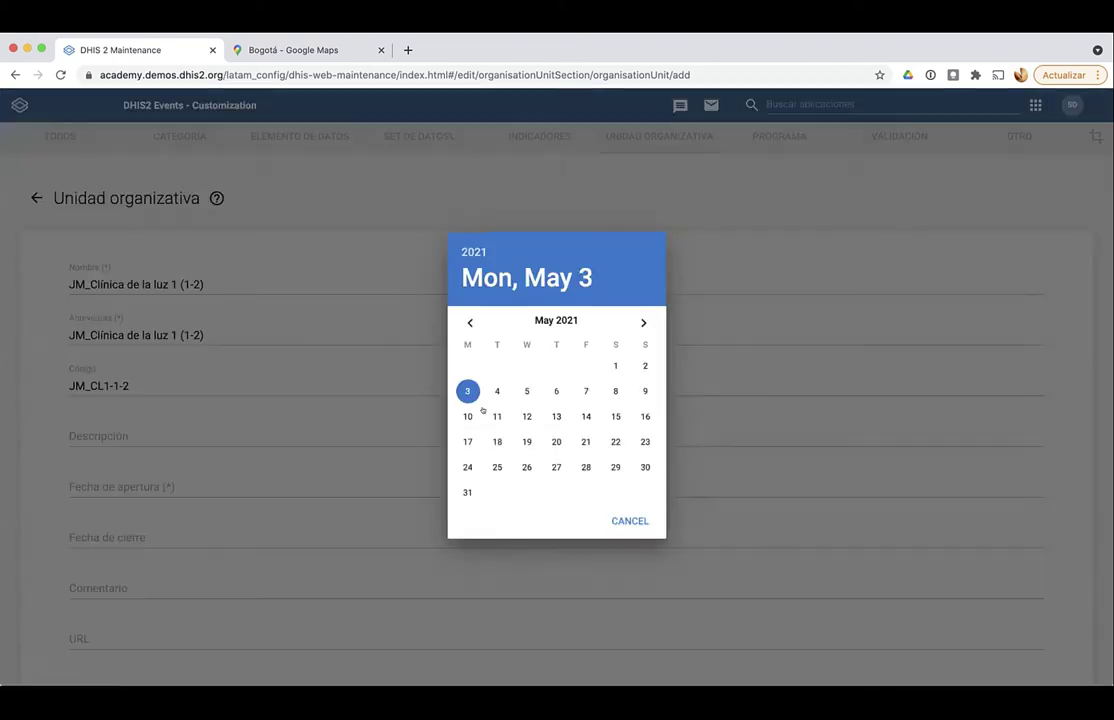
{"action": "left_click", "coordinate": [466, 253]}
{"action": "scroll", "coordinate": [537, 356], "scroll_direction": "up", "scroll_amount": 2}
{"action": "left_click", "coordinate": [550, 346]}
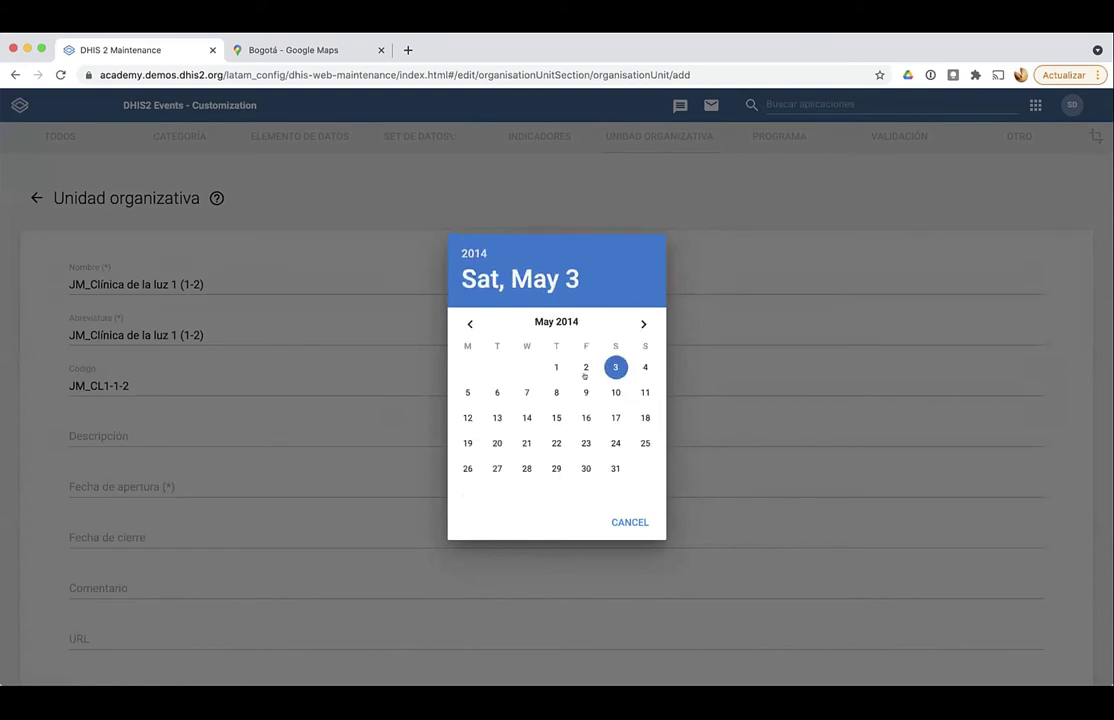
{"action": "left_click", "coordinate": [557, 367]}
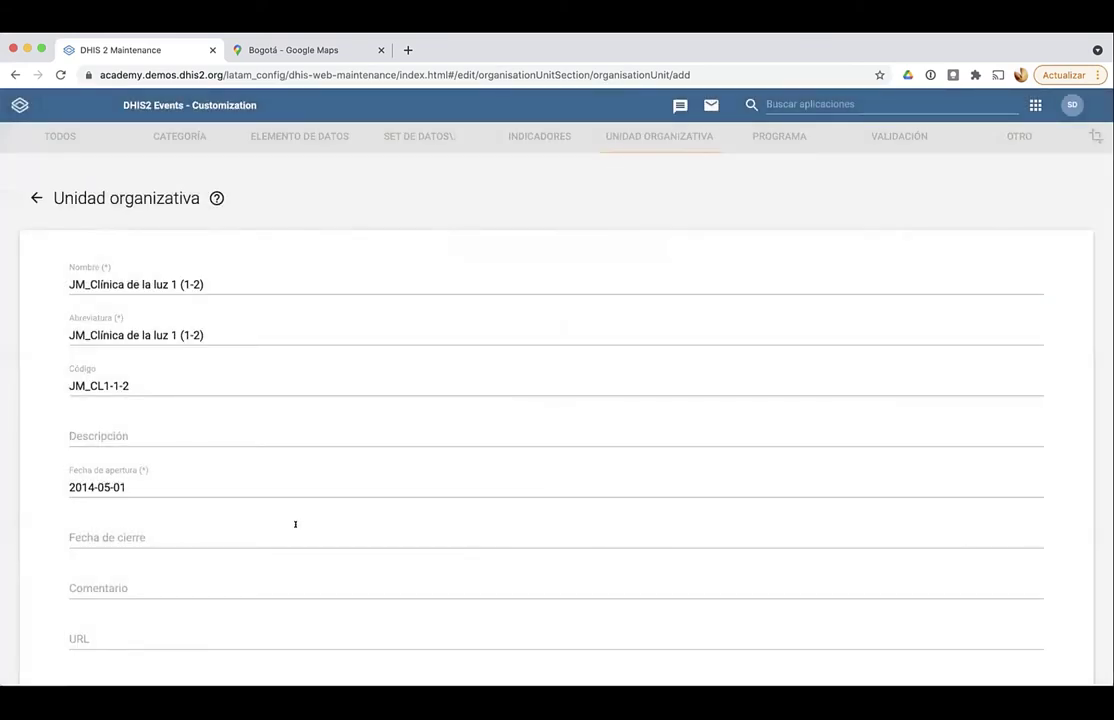
{"action": "scroll", "coordinate": [295, 524], "scroll_direction": "down", "scroll_amount": 4}
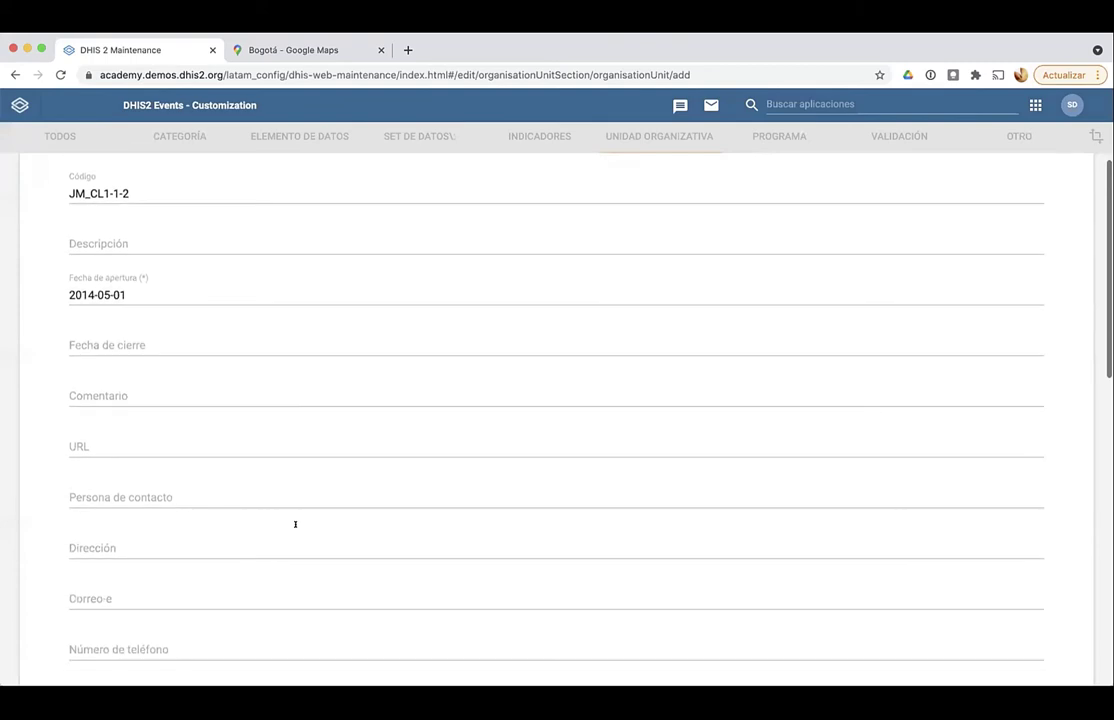
{"action": "scroll", "coordinate": [295, 524], "scroll_direction": "down", "scroll_amount": 5}
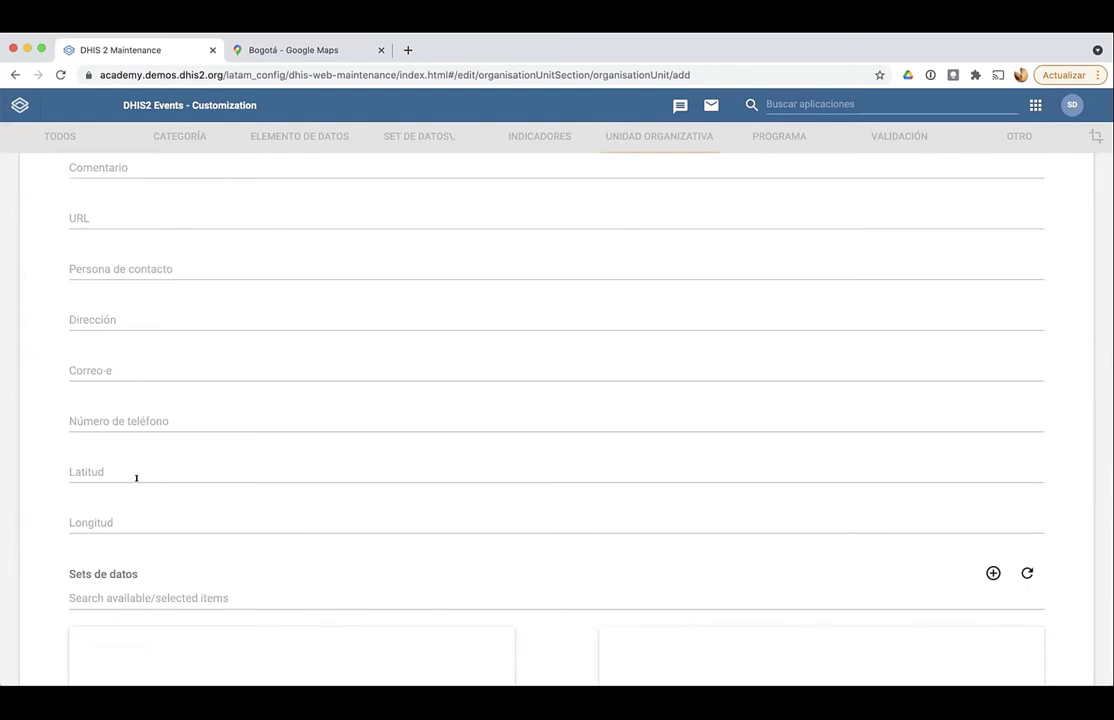
{"action": "scroll", "coordinate": [136, 478], "scroll_direction": "up", "scroll_amount": 2}
{"action": "scroll", "coordinate": [136, 478], "scroll_direction": "down", "scroll_amount": 10}
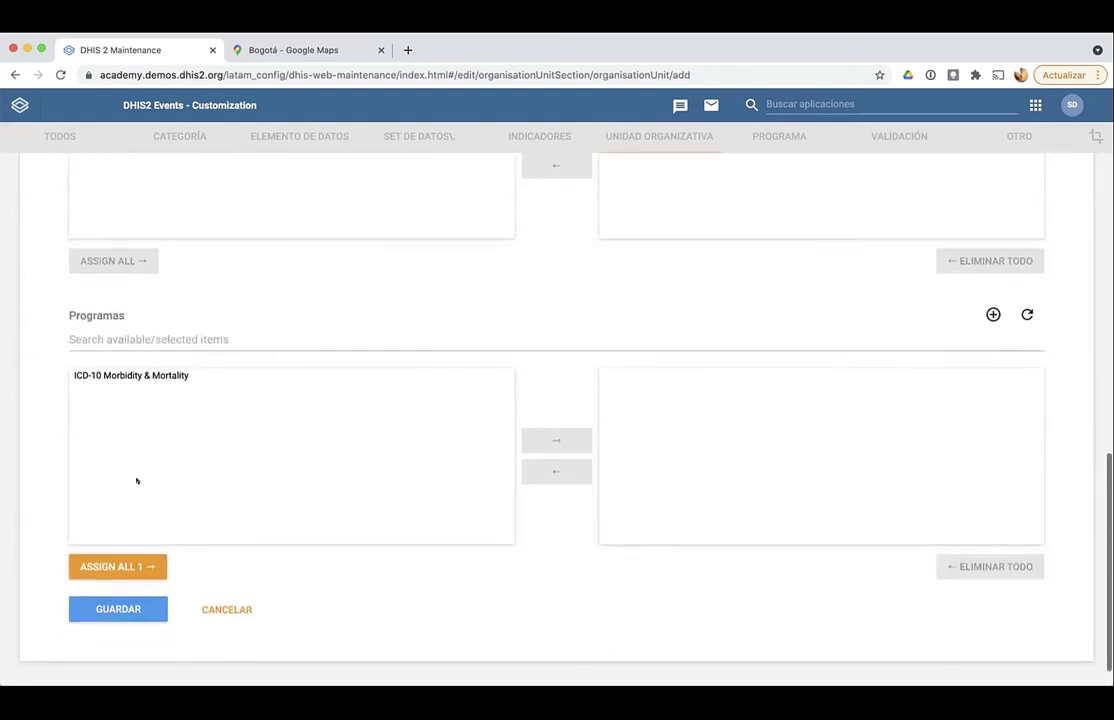
{"action": "left_click", "coordinate": [96, 598]}
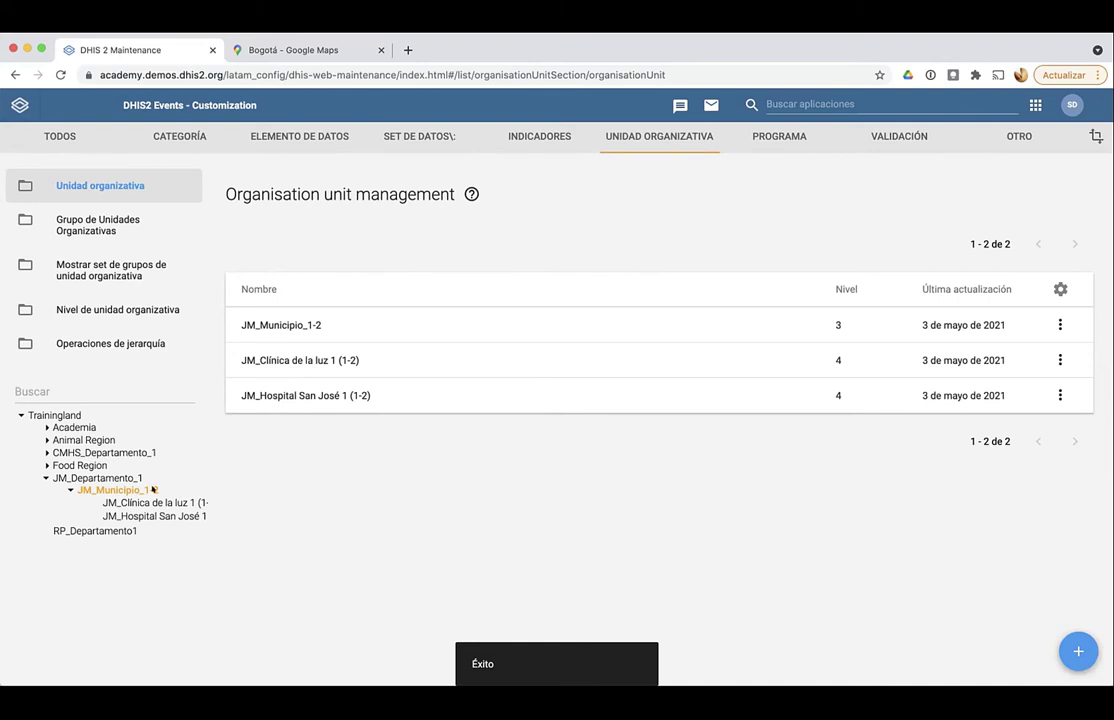
Step: Add a new unit JM_Clínica San Juan 2 (1-2), same short name, code JM_CSNJ-2-1-2
{"action": "left_click", "coordinate": [1076, 648]}
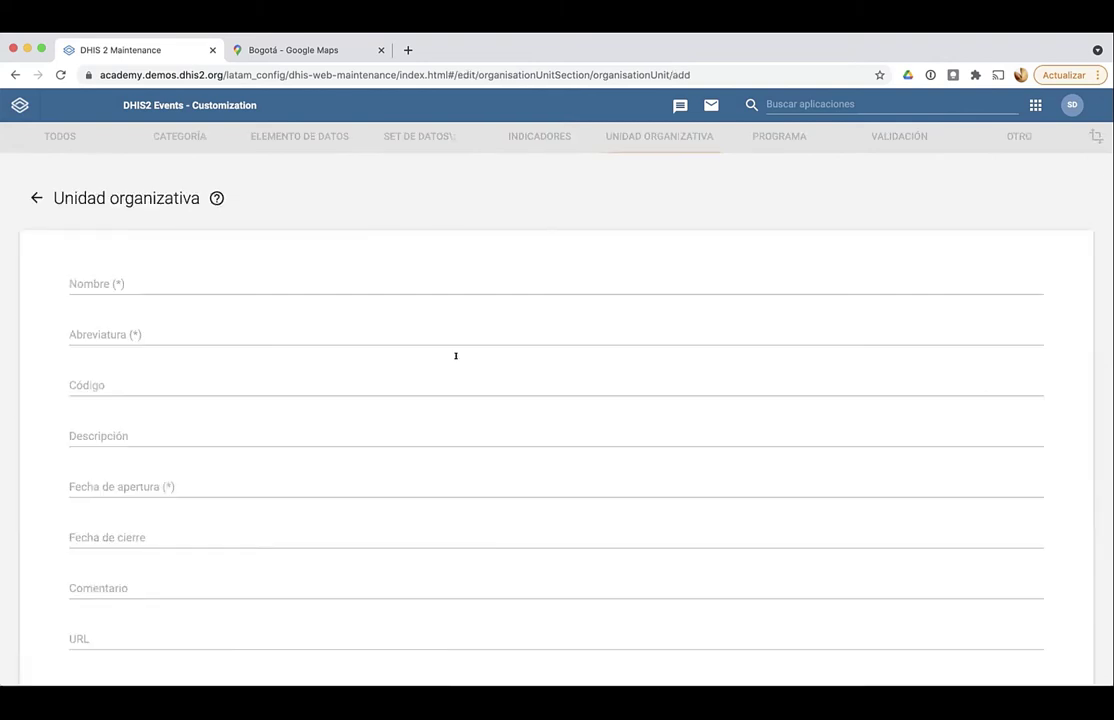
{"action": "left_click", "coordinate": [375, 275]}
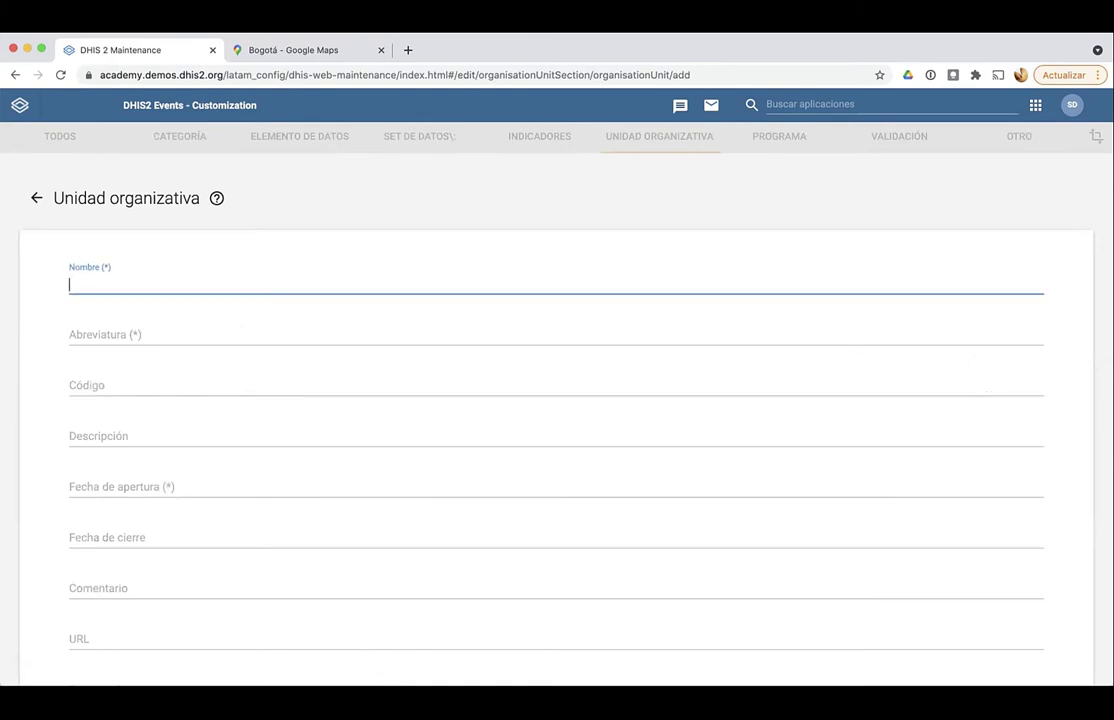
{"action": "type", "text": "JM_Clínica San Juan "}
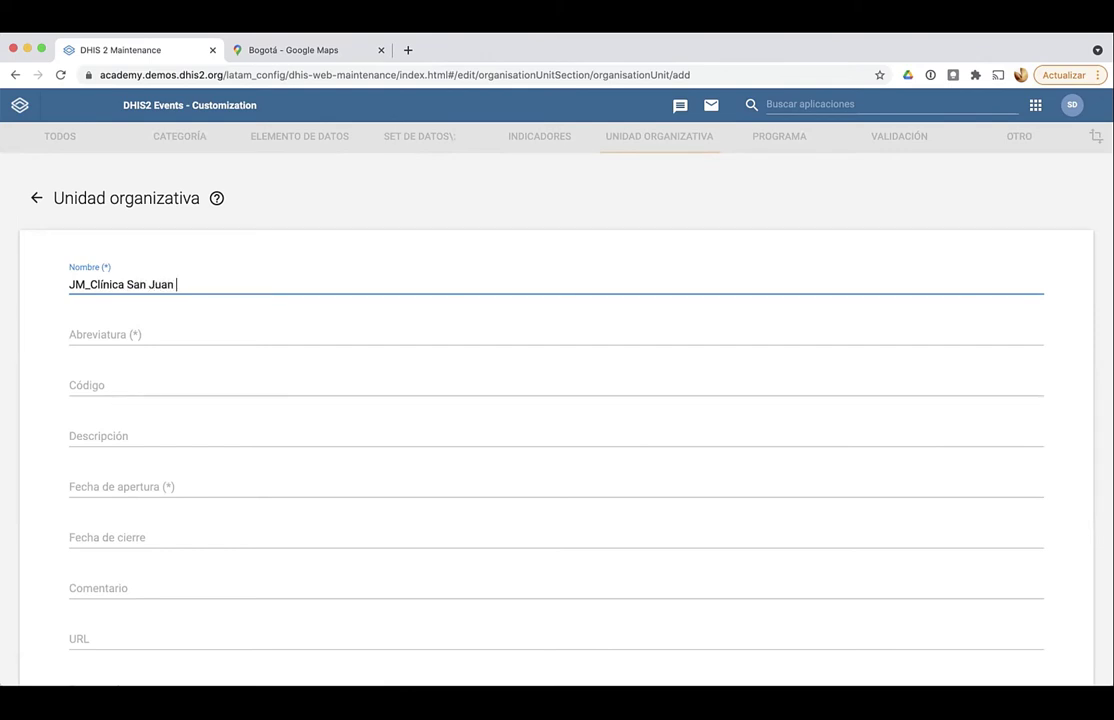
{"action": "type", "text": "2 (1-2)"}
{"action": "key", "text": "super+a"}
{"action": "key", "text": "super+c"}
{"action": "left_click", "coordinate": [340, 331]}
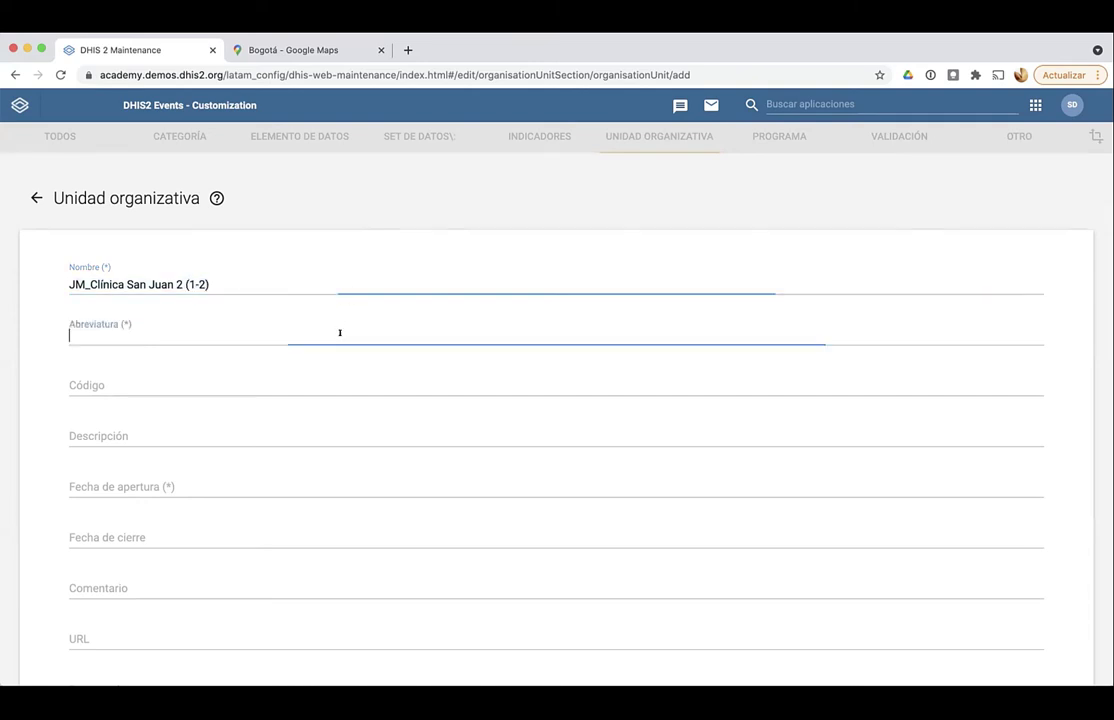
{"action": "key", "text": "super+v"}
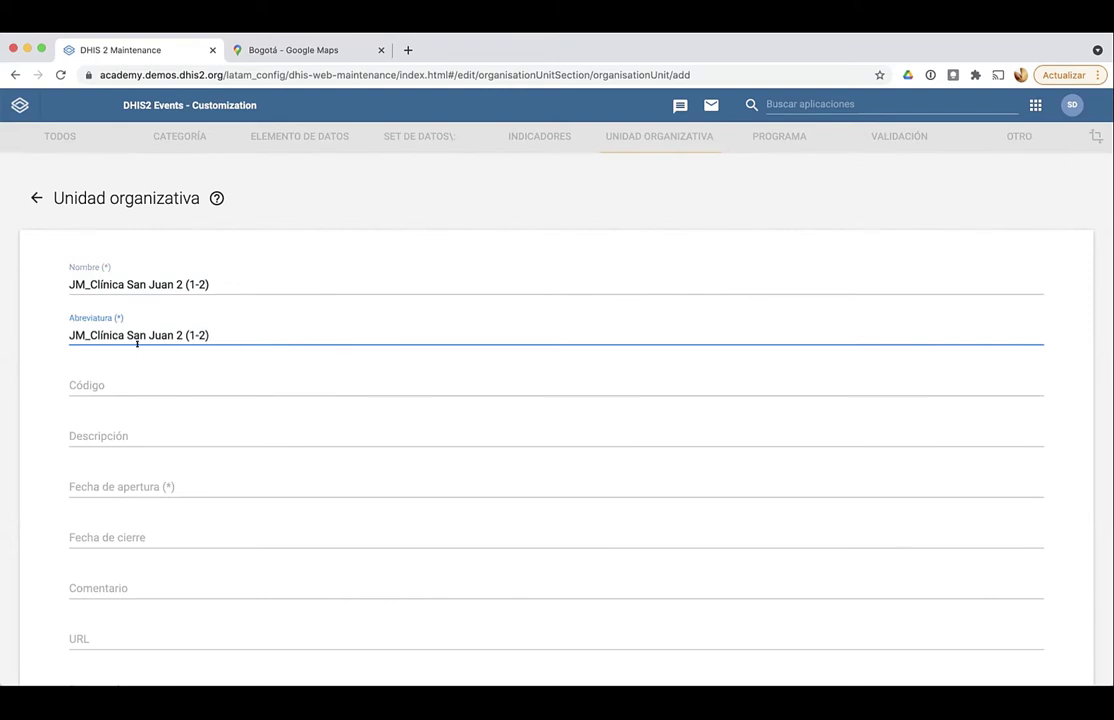
{"action": "left_click", "coordinate": [75, 385]}
{"action": "type", "text": "JM_"}
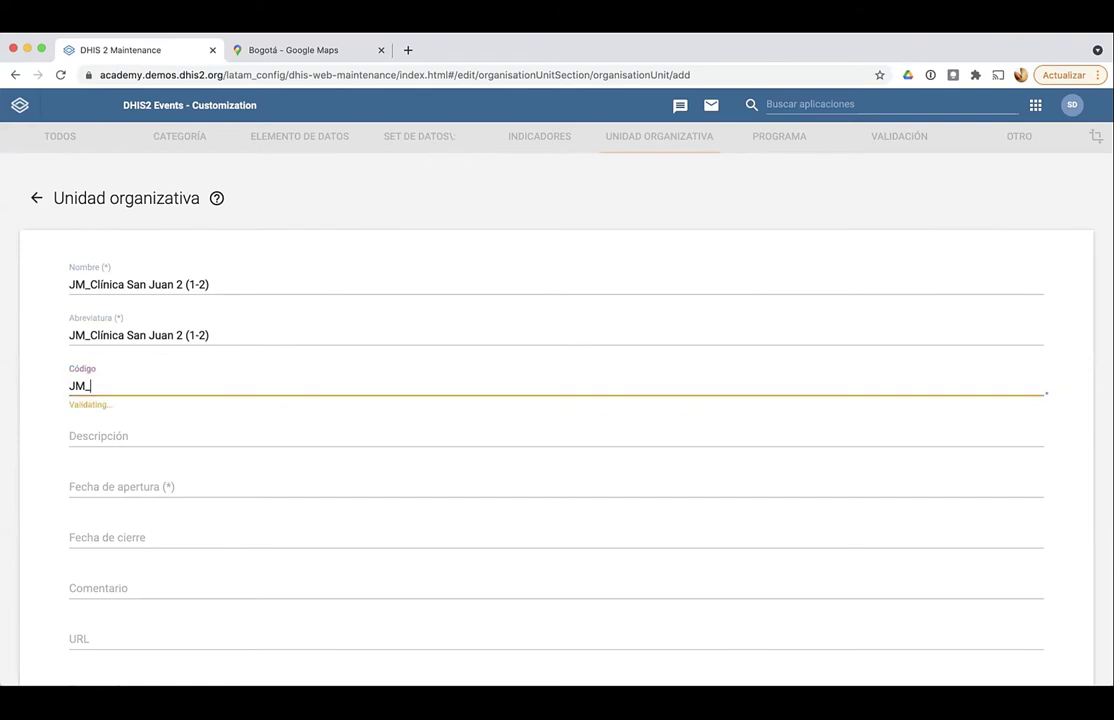
{"action": "type", "text": "CSNJ"}
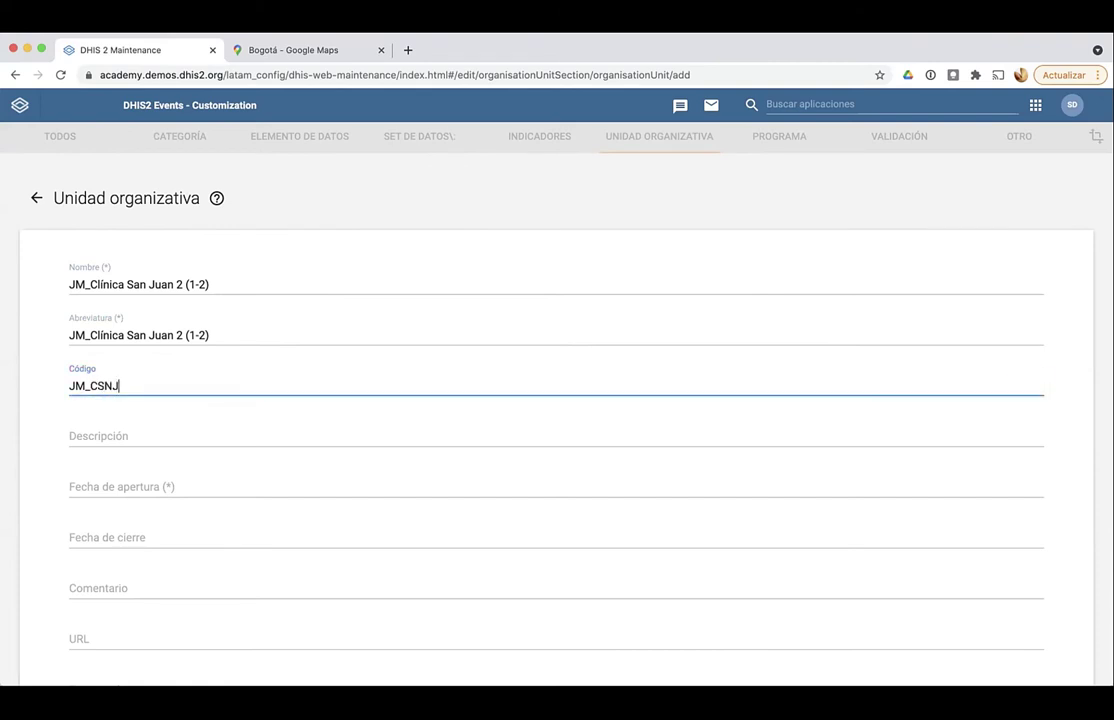
{"action": "type", "text": "-2-1"}
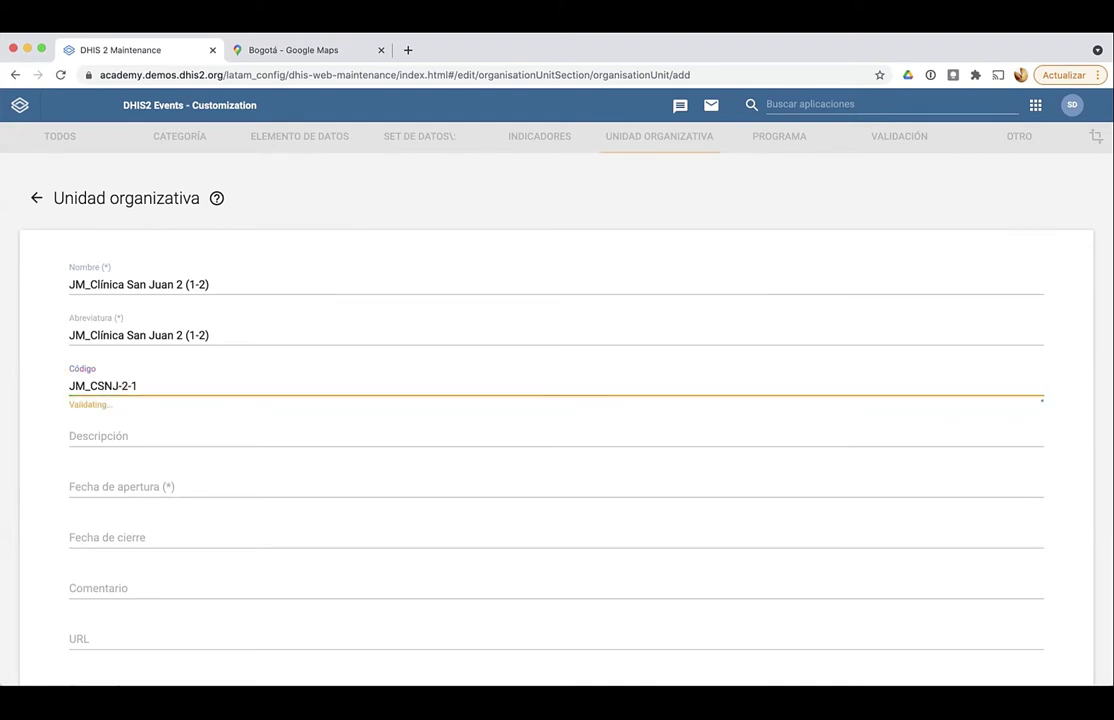
{"action": "type", "text": "-2"}
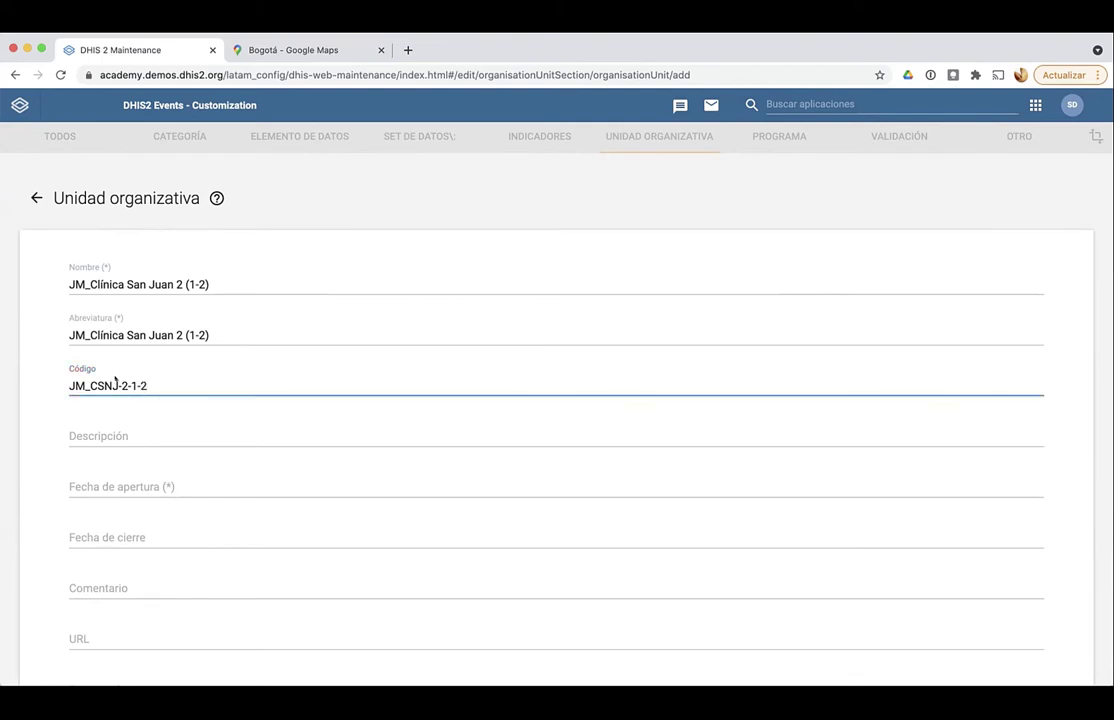
Step: Set the opening date to 2001-05-01 and save the unit
{"action": "scroll", "coordinate": [204, 457], "scroll_direction": "down", "scroll_amount": 1}
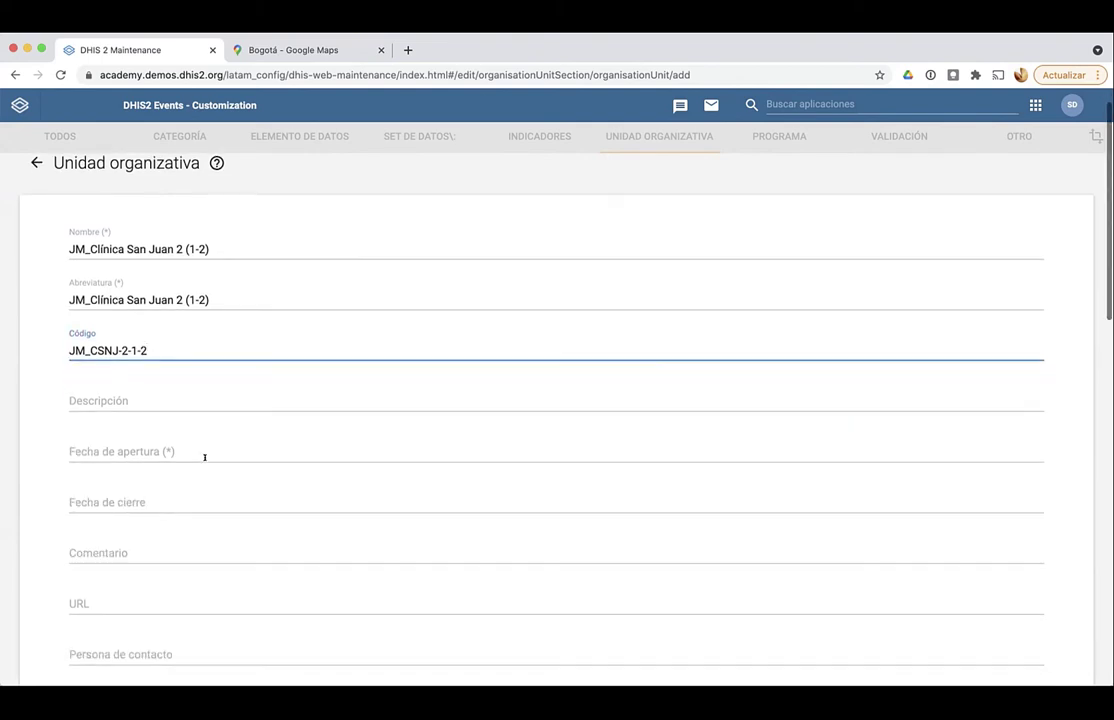
{"action": "left_click", "coordinate": [196, 450]}
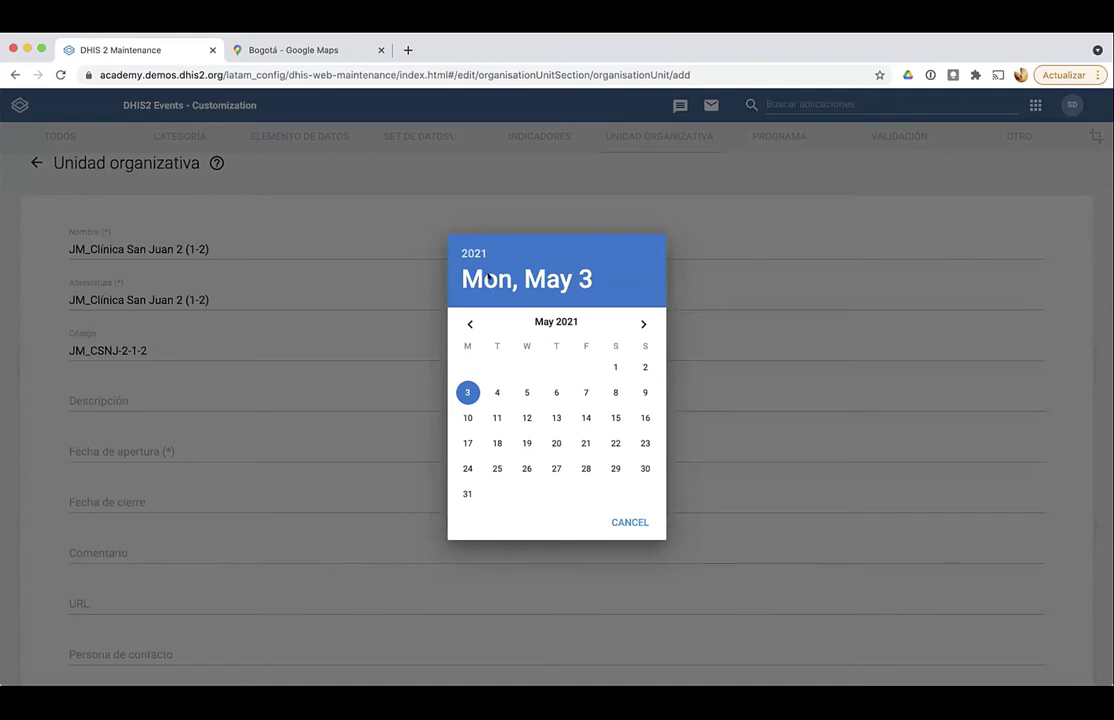
{"action": "left_click", "coordinate": [474, 253]}
{"action": "scroll", "coordinate": [540, 355], "scroll_direction": "up", "scroll_amount": 5}
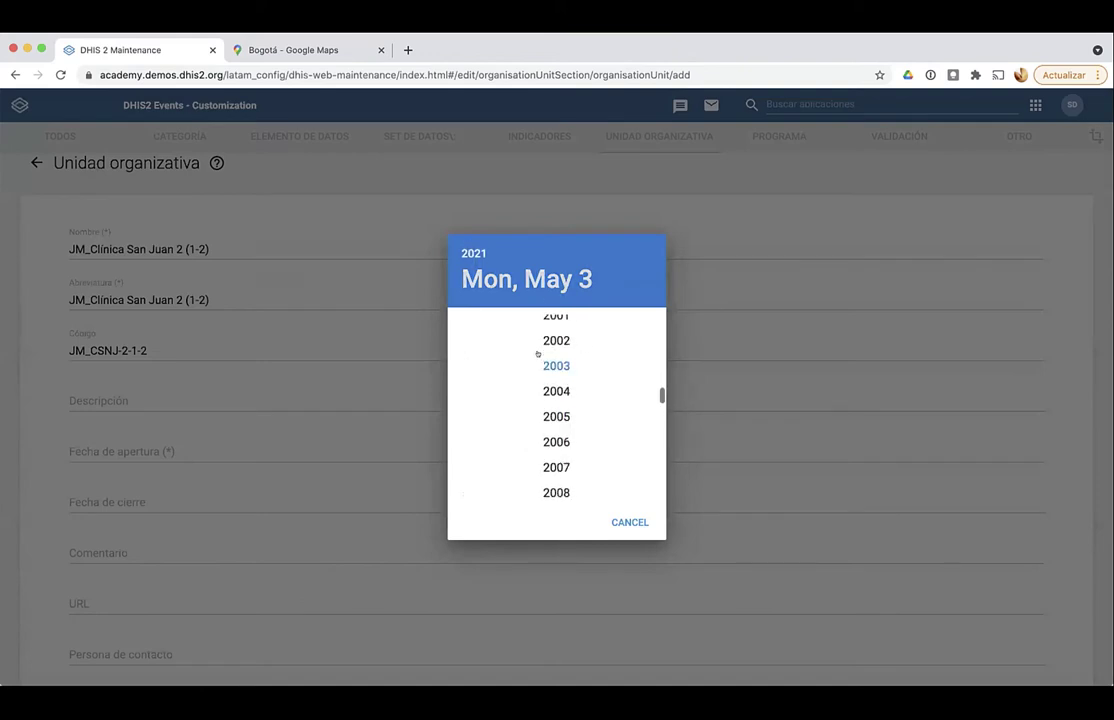
{"action": "left_click", "coordinate": [552, 318]}
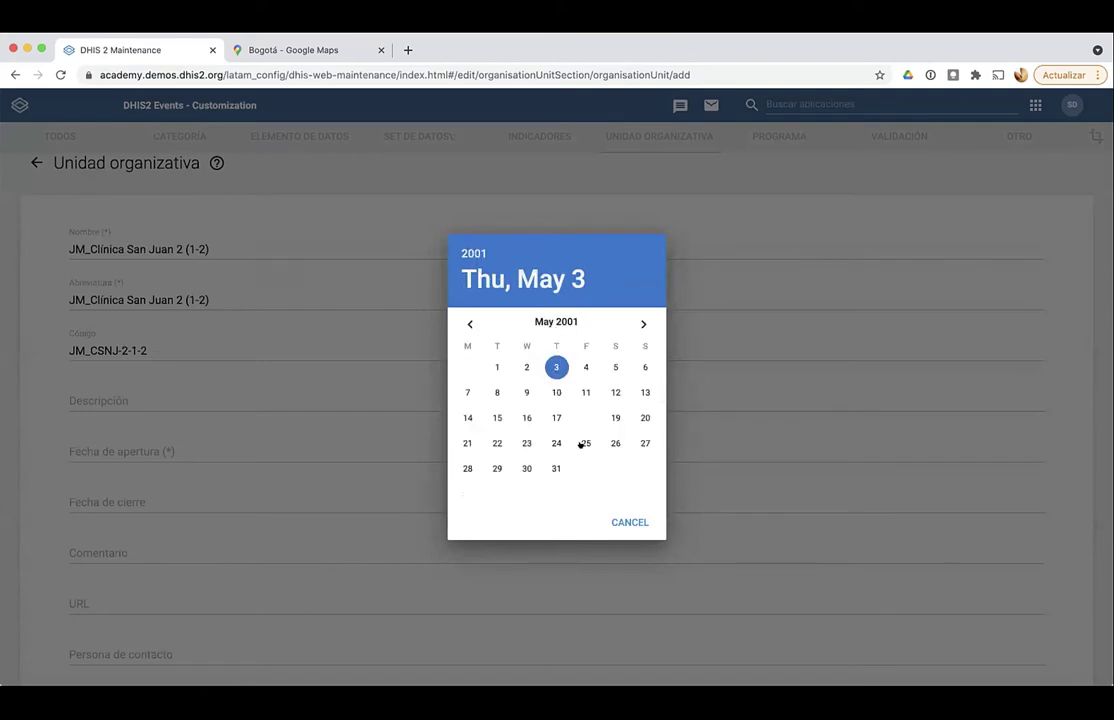
{"action": "left_click", "coordinate": [497, 367]}
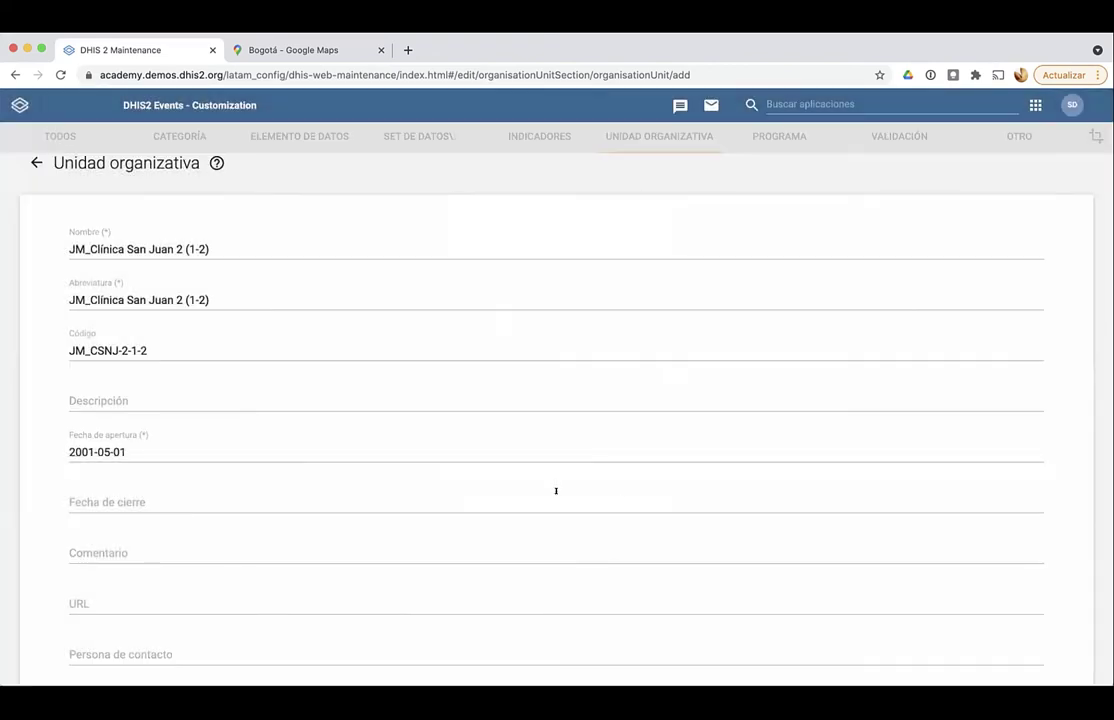
{"action": "scroll", "coordinate": [509, 535], "scroll_direction": "down", "scroll_amount": 5}
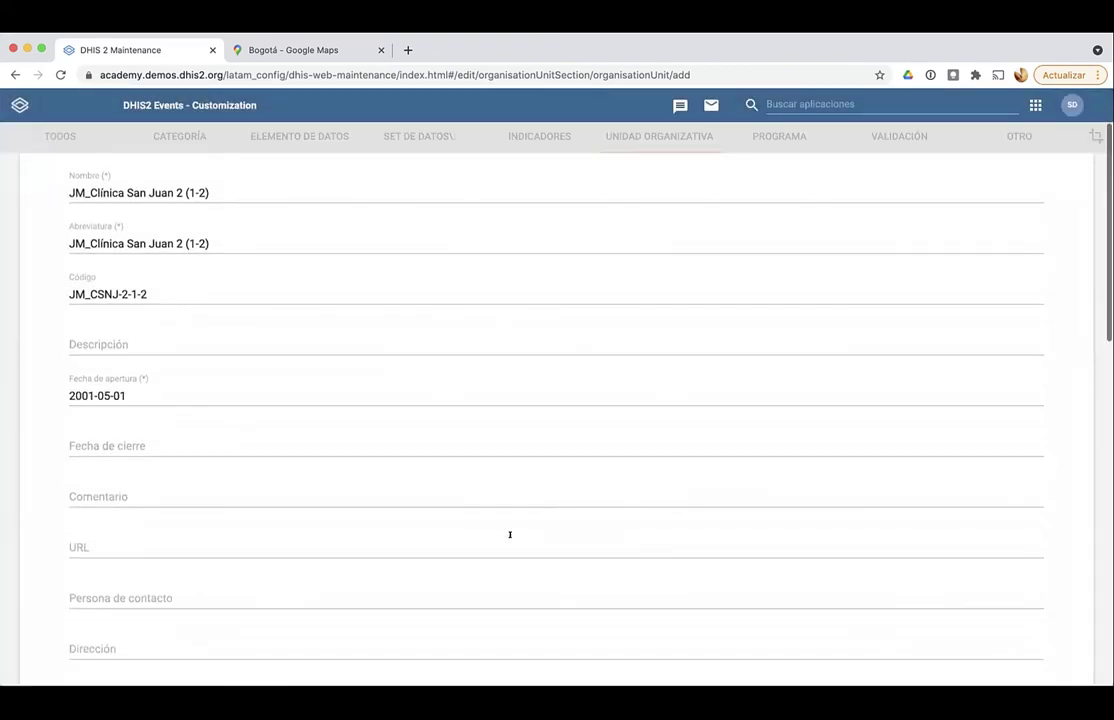
{"action": "scroll", "coordinate": [509, 535], "scroll_direction": "down", "scroll_amount": 10}
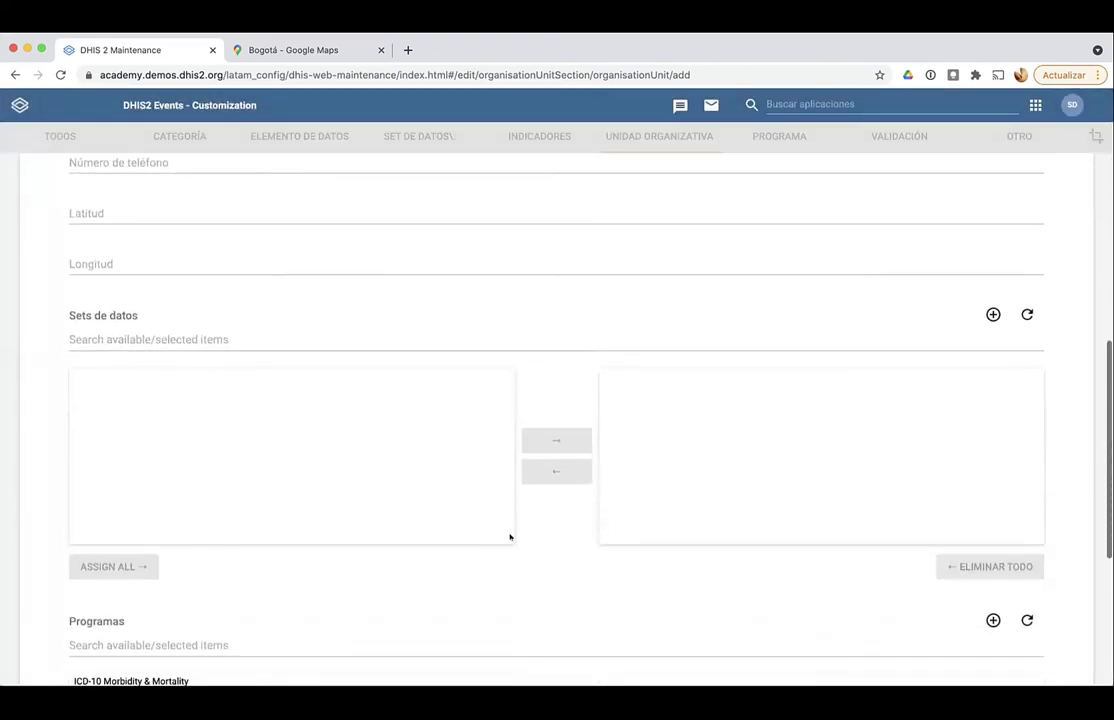
{"action": "left_click", "coordinate": [117, 572]}
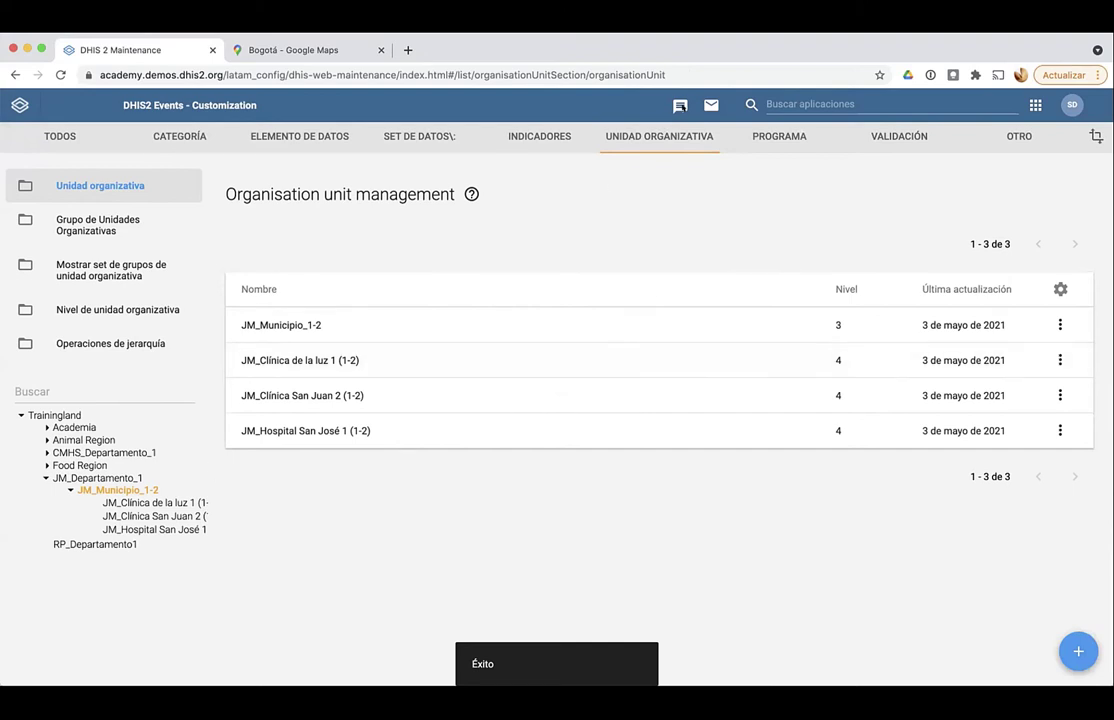
Step: Go to the organisation unit groups list and start a new group
{"action": "left_click", "coordinate": [103, 221]}
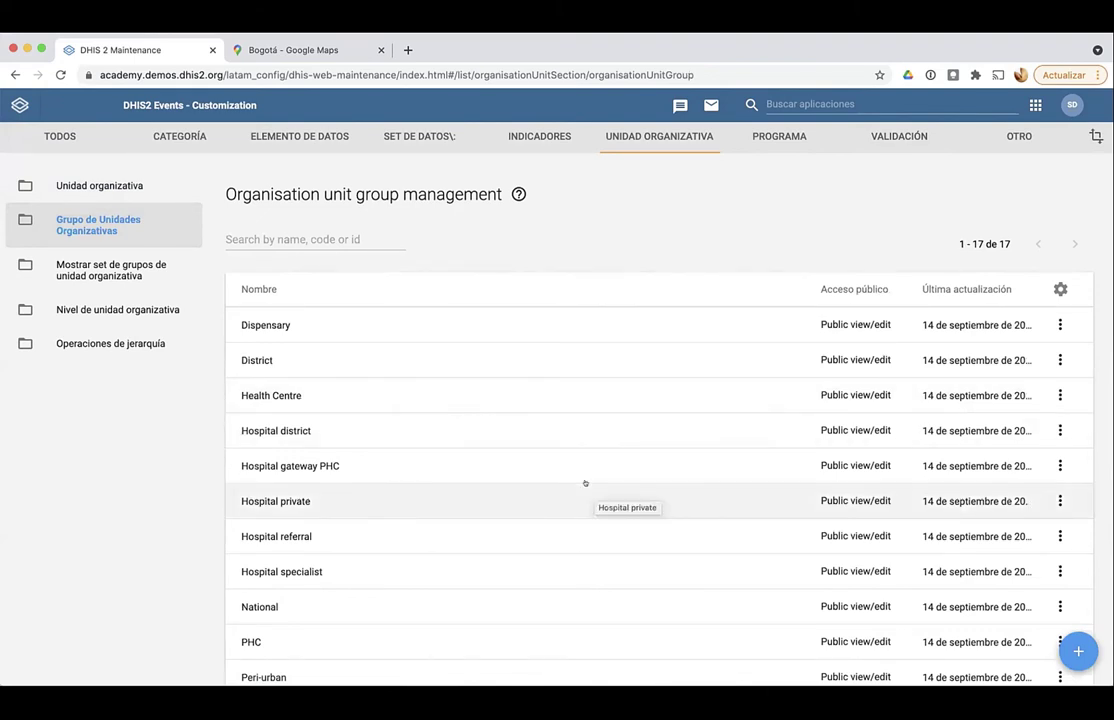
{"action": "left_click", "coordinate": [1078, 651]}
Step: Name the group JM_Hospitales with short name JM_Hospitales
{"action": "left_click", "coordinate": [430, 300]}
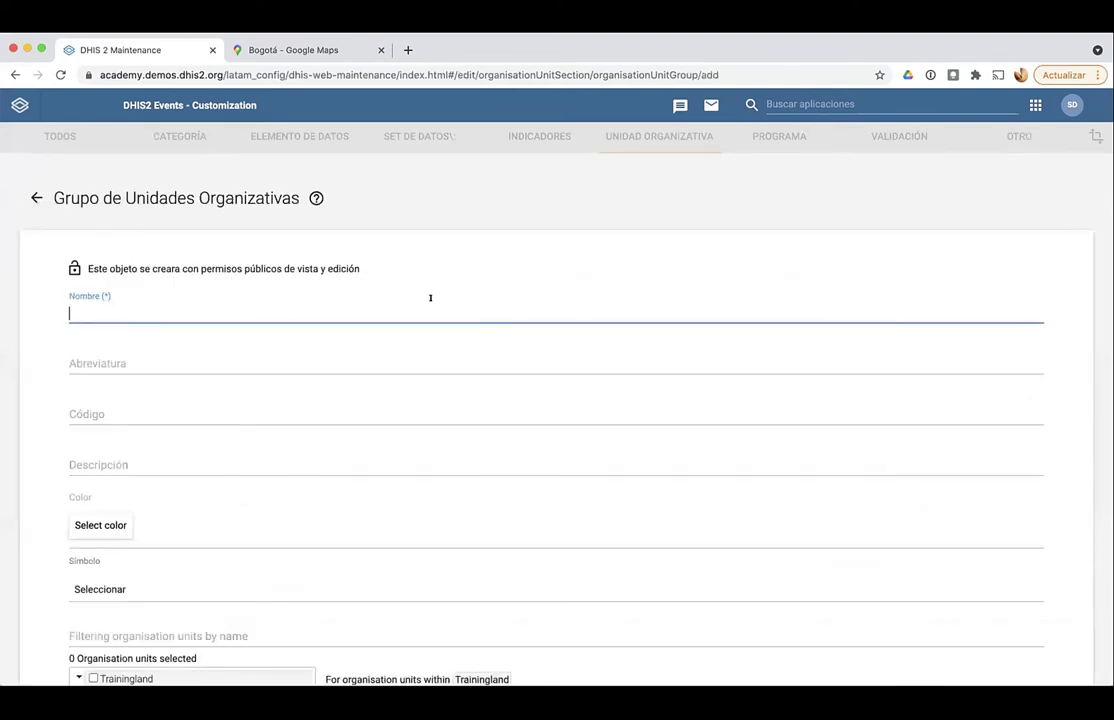
{"action": "type", "text": "JM_Hospitalees"}
{"action": "key", "text": "BackSpace"}
{"action": "key", "text": "BackSpace"}
{"action": "type", "text": "s"}
{"action": "scroll", "coordinate": [216, 445], "scroll_direction": "down", "scroll_amount": 1}
{"action": "scroll", "coordinate": [216, 445], "scroll_direction": "down", "scroll_amount": 2}
{"action": "scroll", "coordinate": [216, 445], "scroll_direction": "up", "scroll_amount": 2}
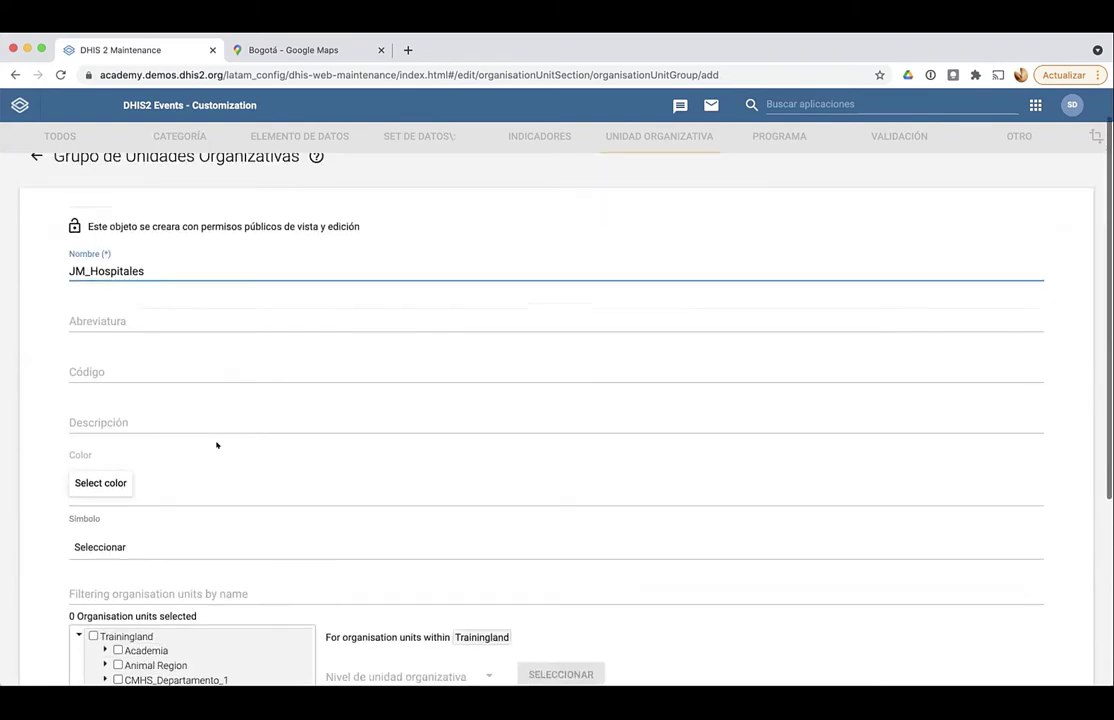
{"action": "left_click", "coordinate": [104, 317]}
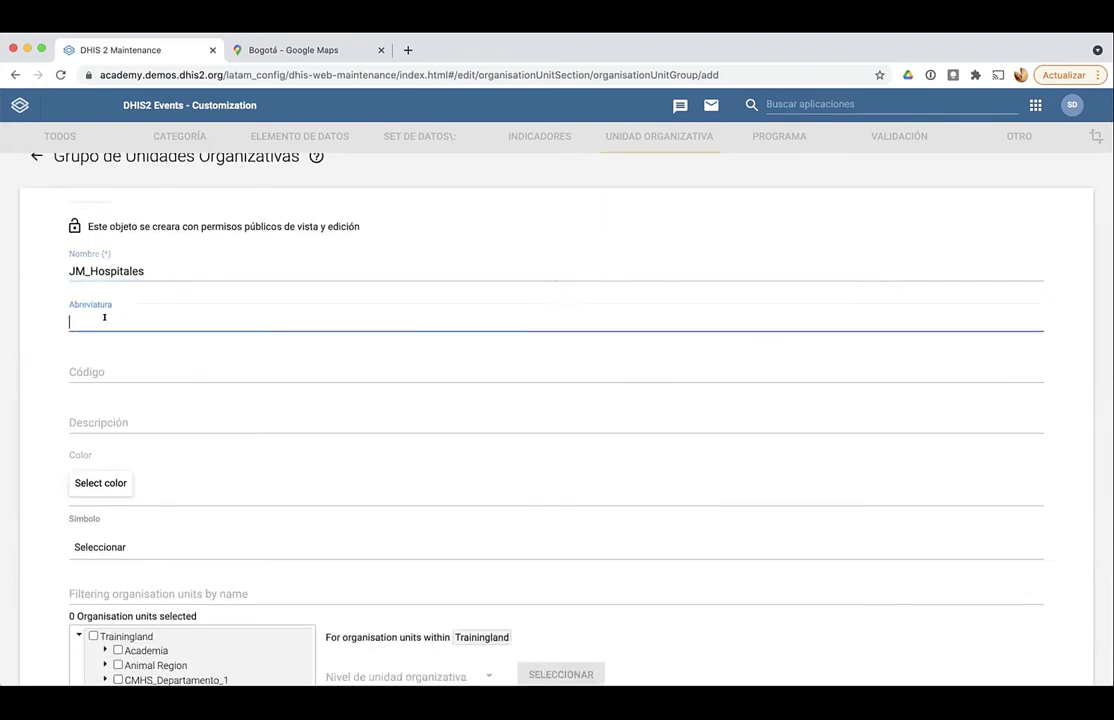
{"action": "type", "text": "JM_J"}
{"action": "key", "text": "BackSpace"}
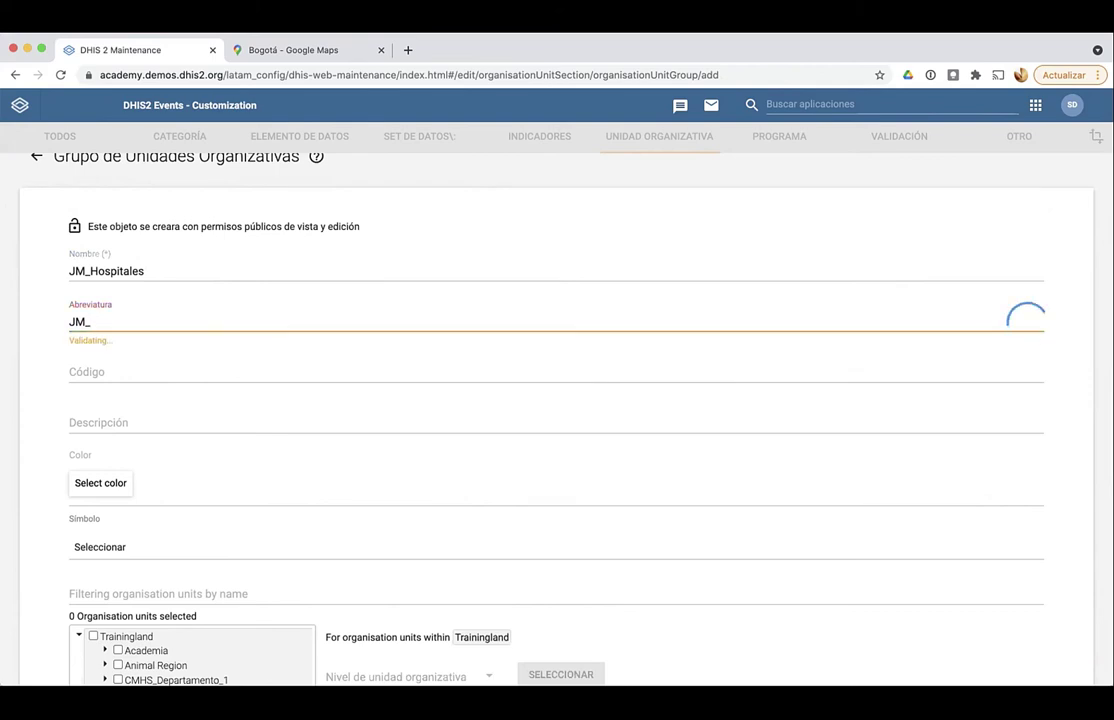
{"action": "type", "text": "Hospitales"}
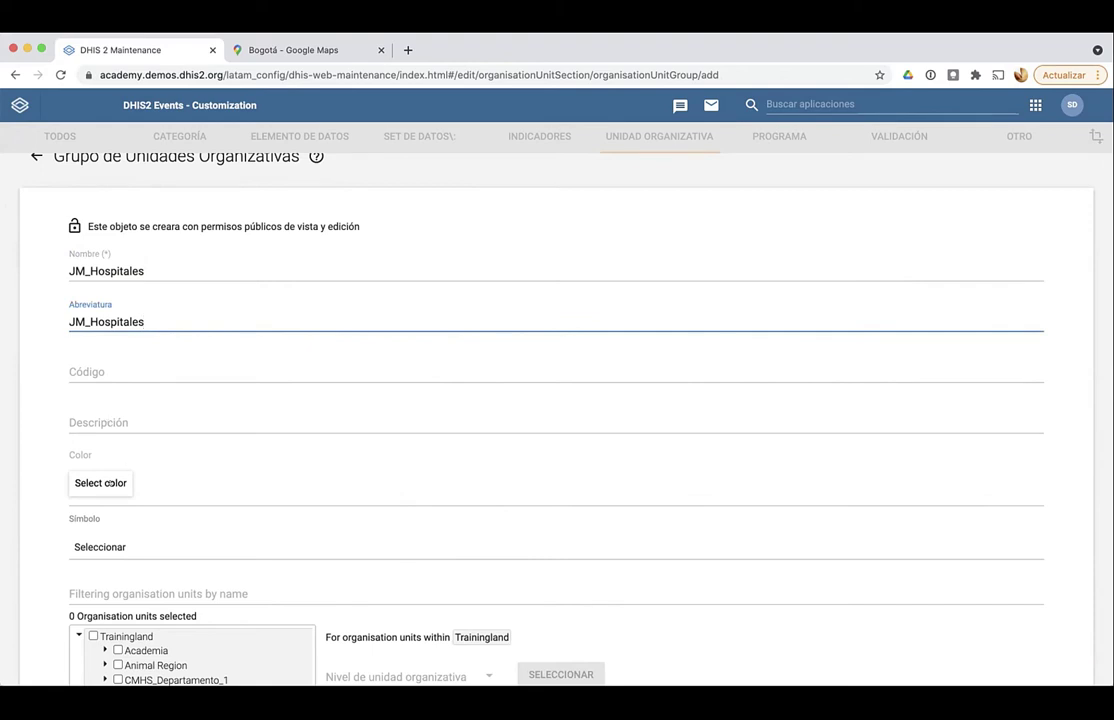
Step: Give the group the red colour #E03030 and the red cross symbol
{"action": "left_click", "coordinate": [114, 484]}
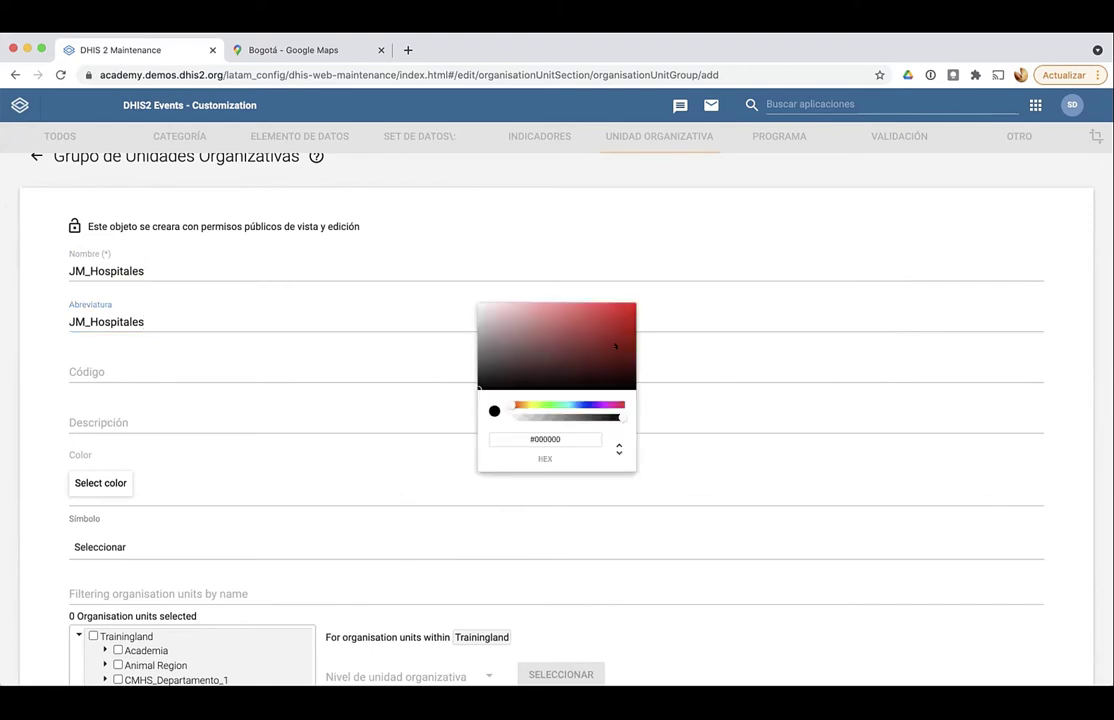
{"action": "left_click", "coordinate": [600, 312]}
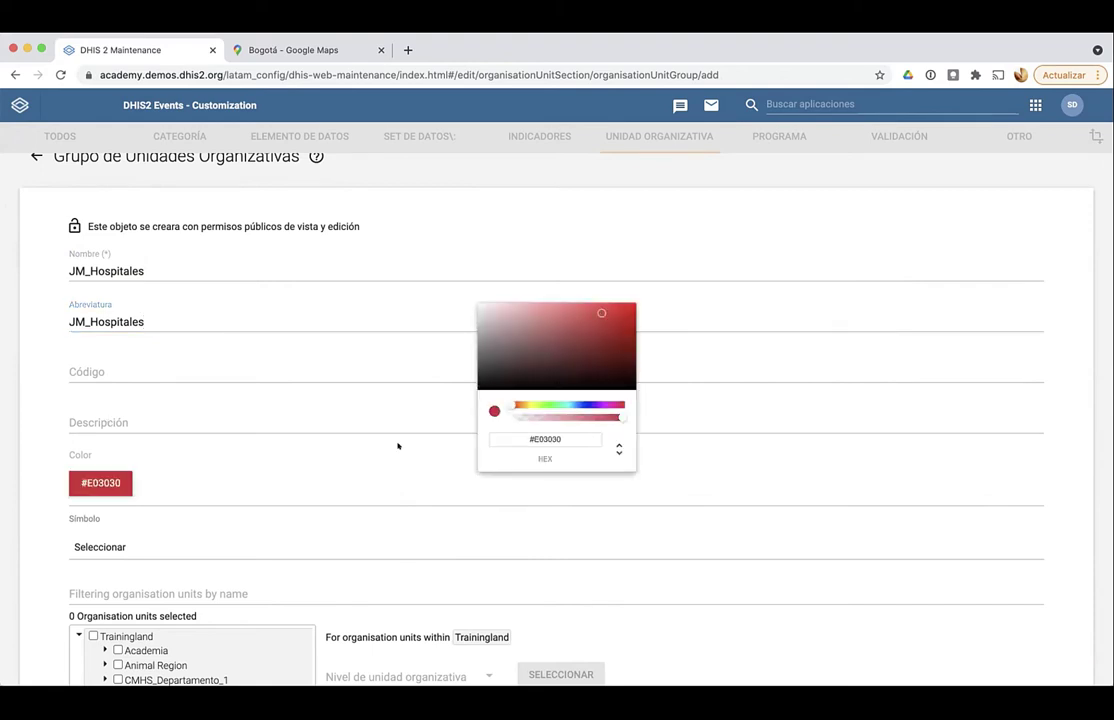
{"action": "left_click", "coordinate": [117, 545]}
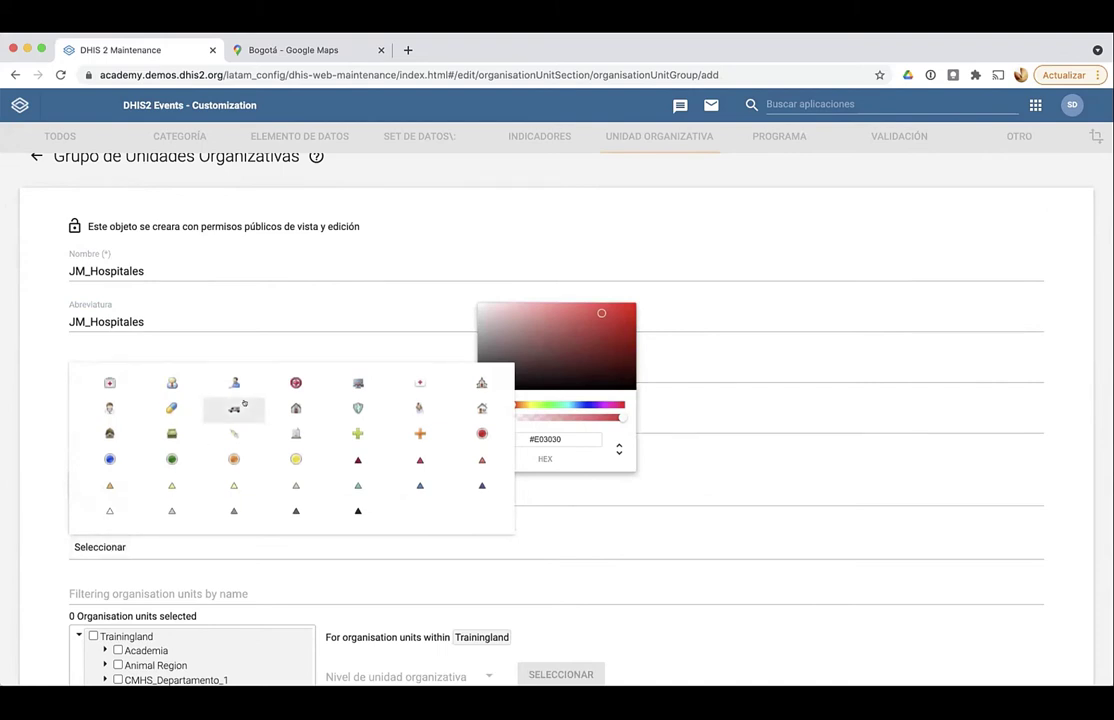
{"action": "scroll", "coordinate": [243, 403], "scroll_direction": "up", "scroll_amount": 5}
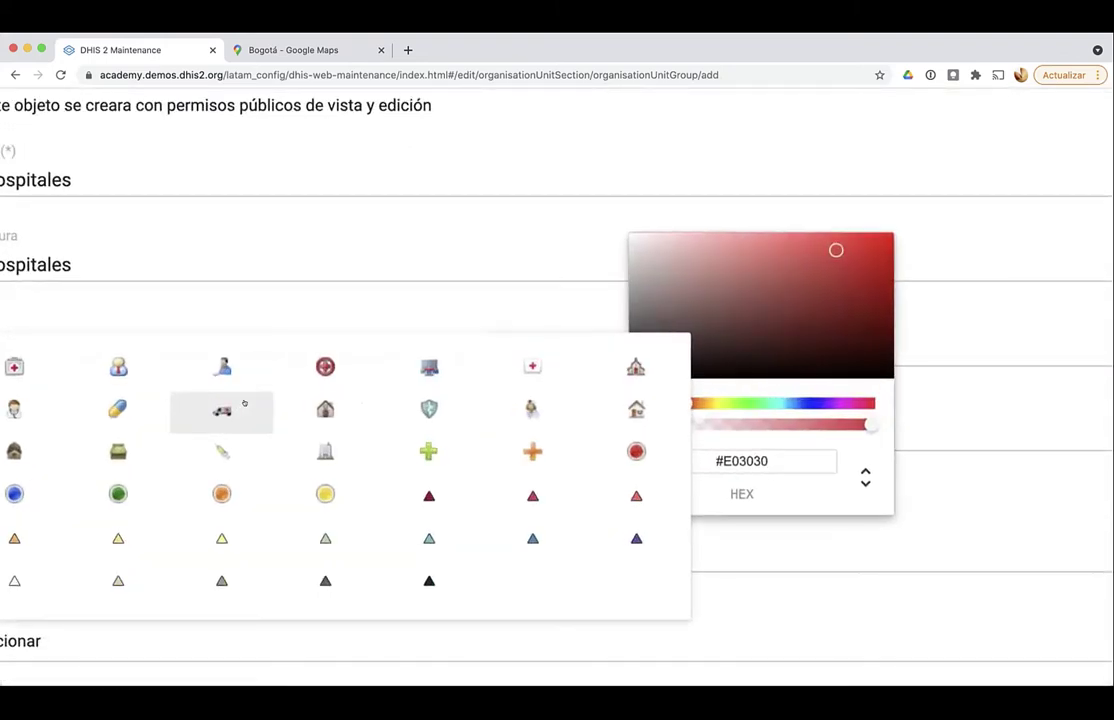
{"action": "scroll", "coordinate": [243, 403], "scroll_direction": "left", "scroll_amount": 2}
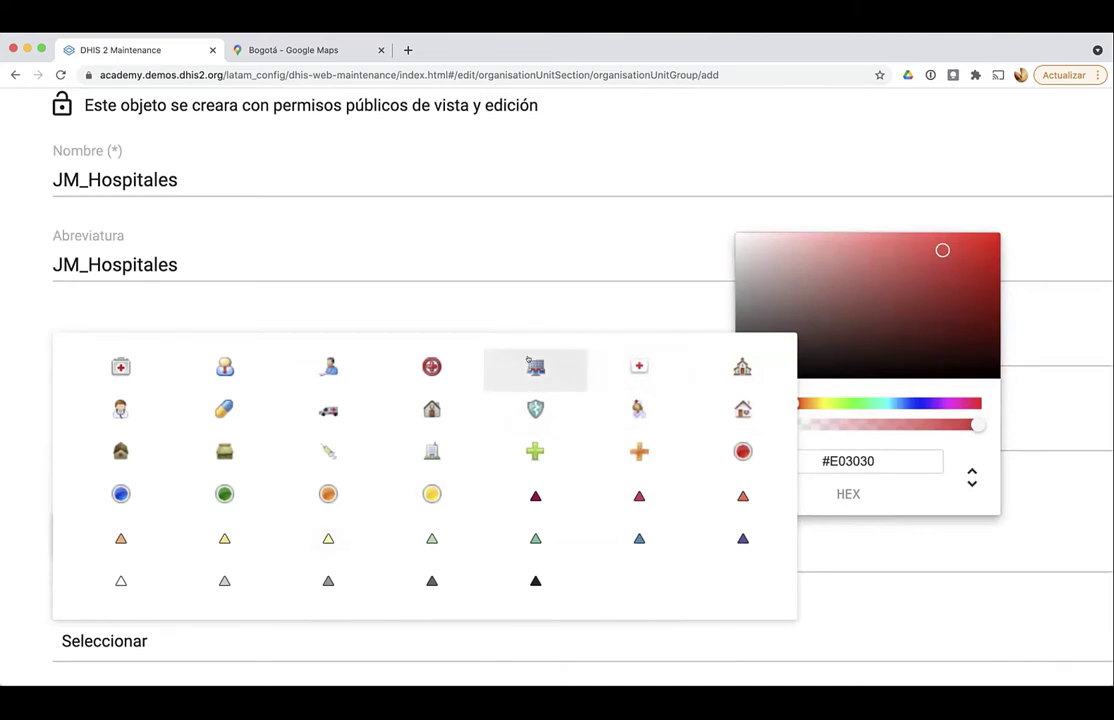
{"action": "left_click", "coordinate": [644, 354]}
{"action": "scroll", "coordinate": [408, 526], "scroll_direction": "down", "scroll_amount": 3}
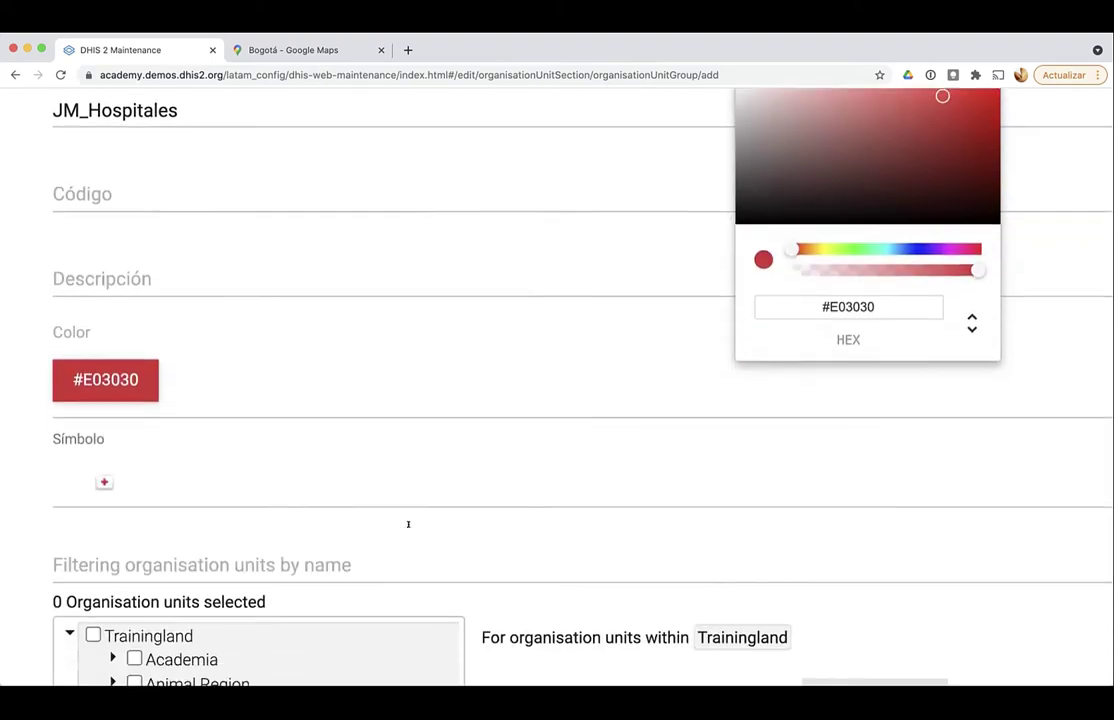
{"action": "key", "text": "super+minus"}
{"action": "key", "text": "super+minus"}
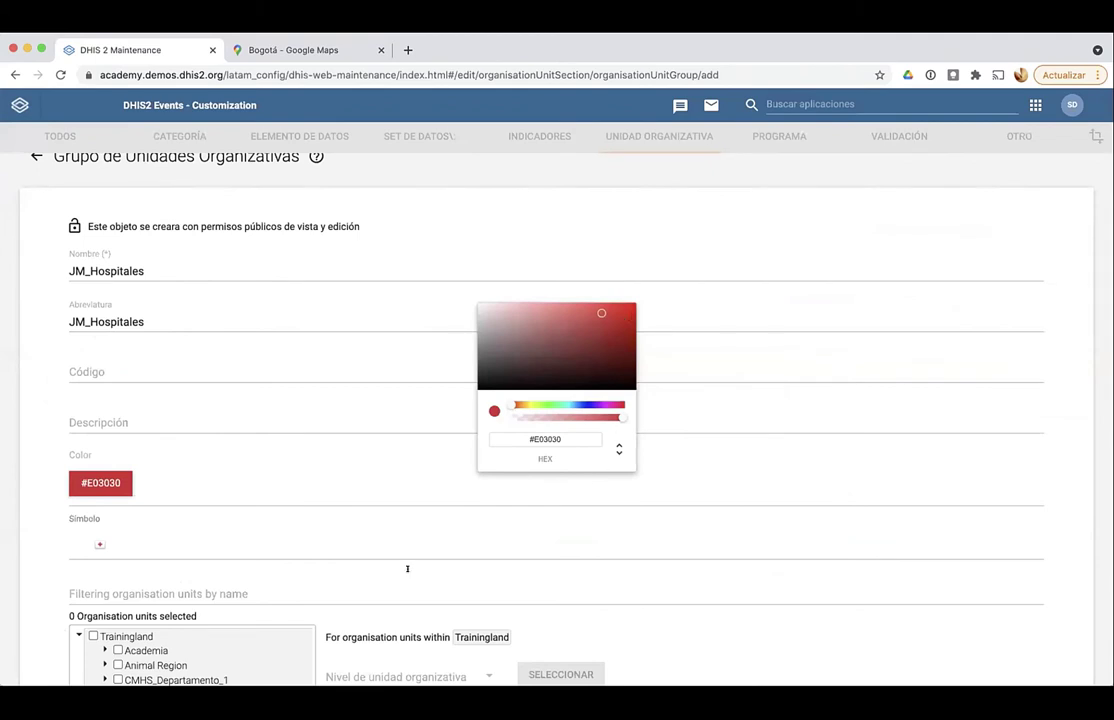
{"action": "scroll", "coordinate": [407, 568], "scroll_direction": "down", "scroll_amount": 2}
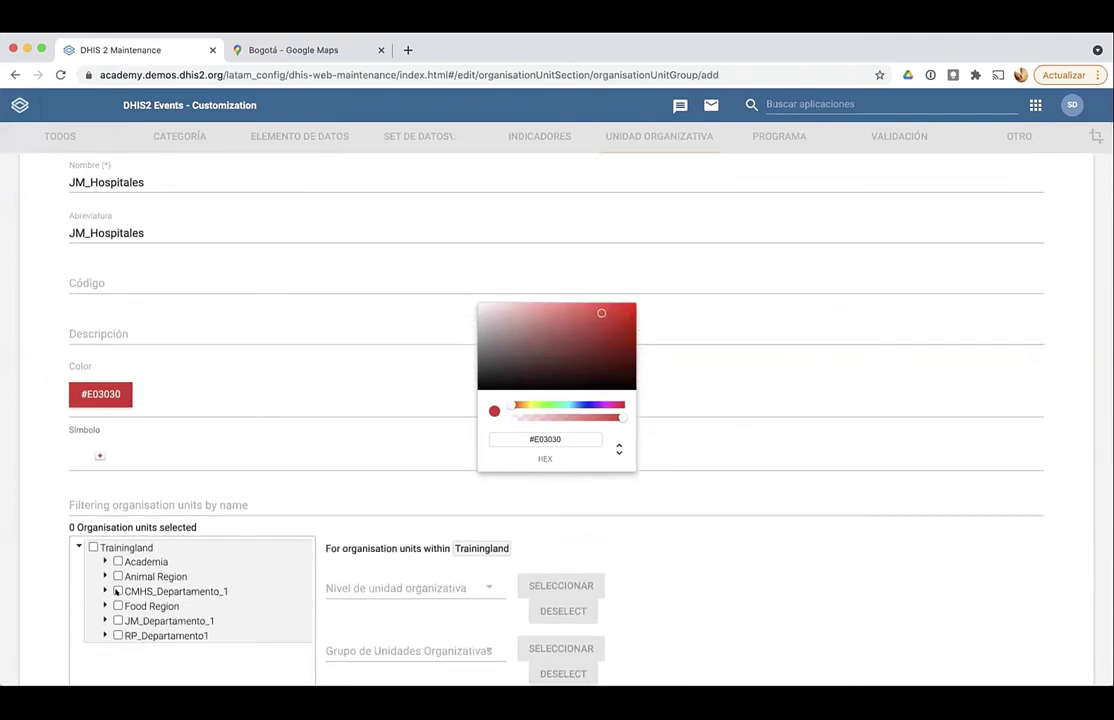
Step: Assign JM_Hospital San José 1 (1-2) to the group, save it, and start another group
{"action": "left_click", "coordinate": [104, 620]}
{"action": "scroll", "coordinate": [121, 527], "scroll_direction": "down", "scroll_amount": 2}
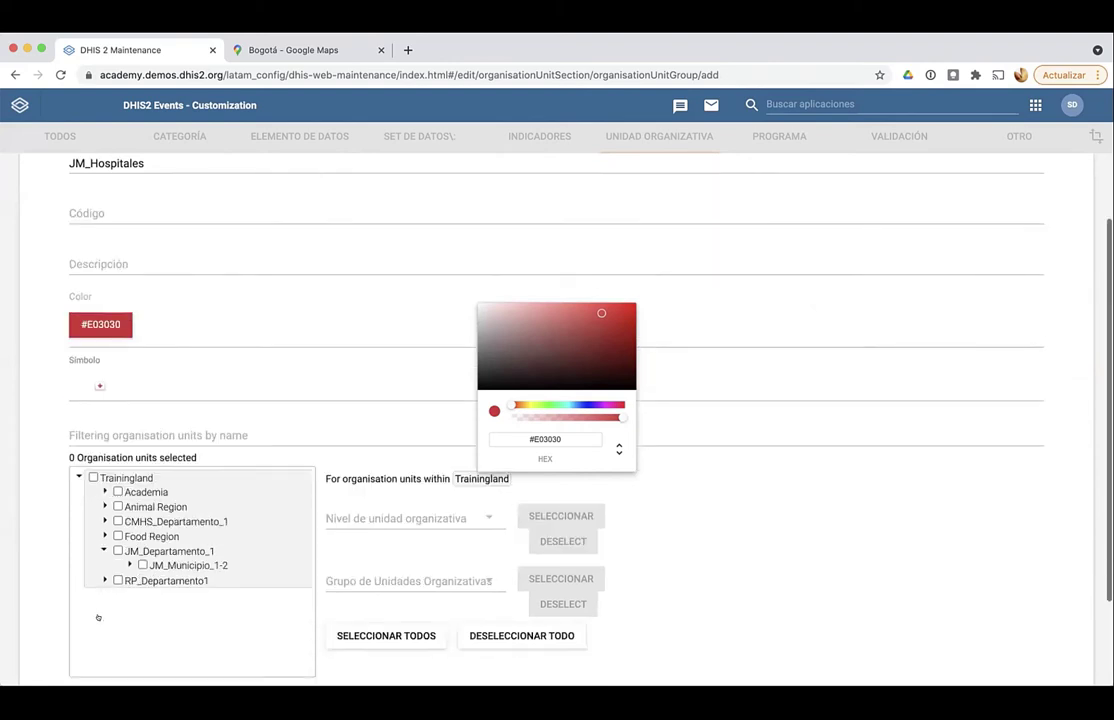
{"action": "left_click", "coordinate": [129, 532]}
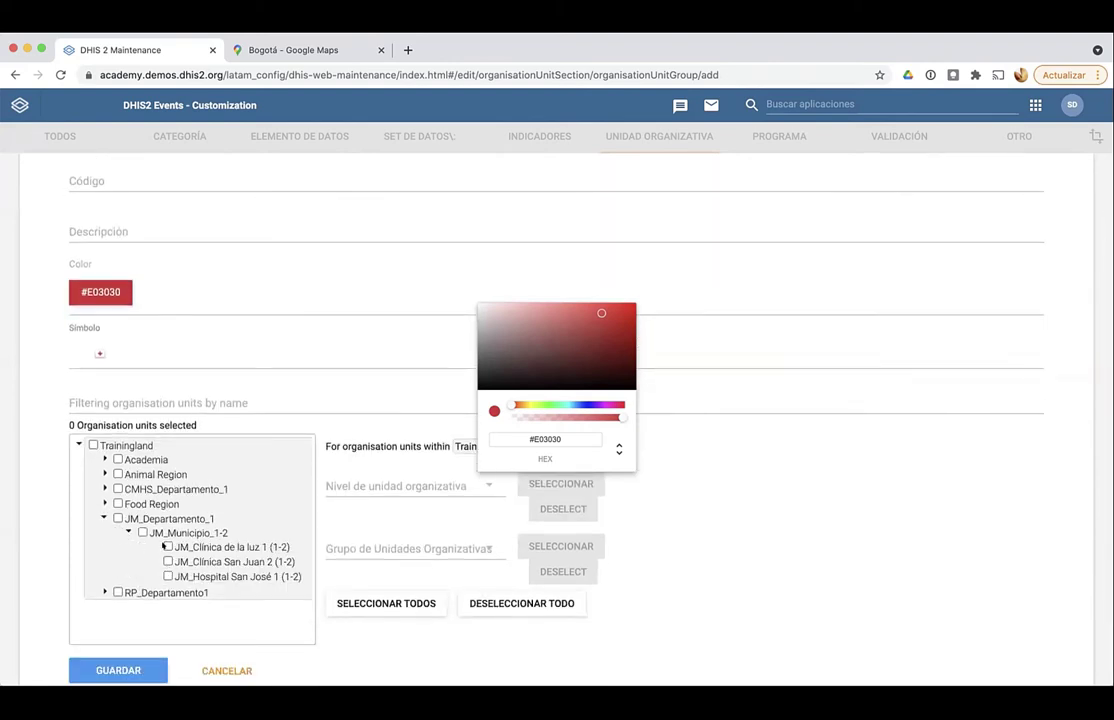
{"action": "left_click", "coordinate": [168, 576]}
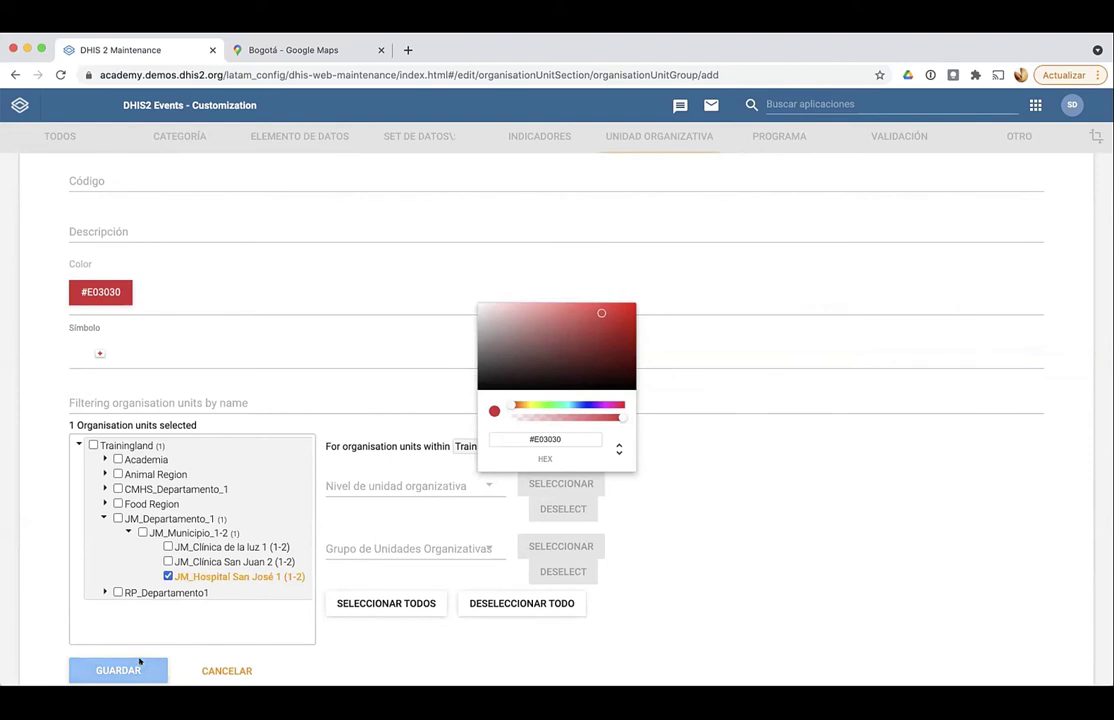
{"action": "left_click", "coordinate": [139, 662]}
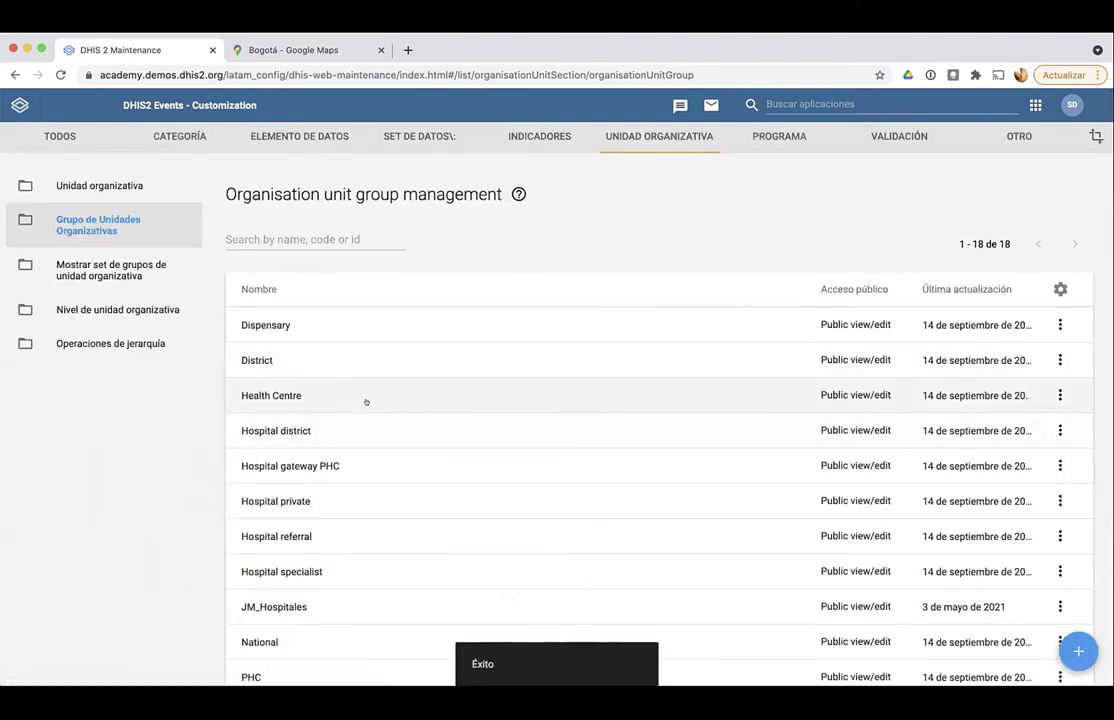
{"action": "scroll", "coordinate": [366, 402], "scroll_direction": "down", "scroll_amount": 4}
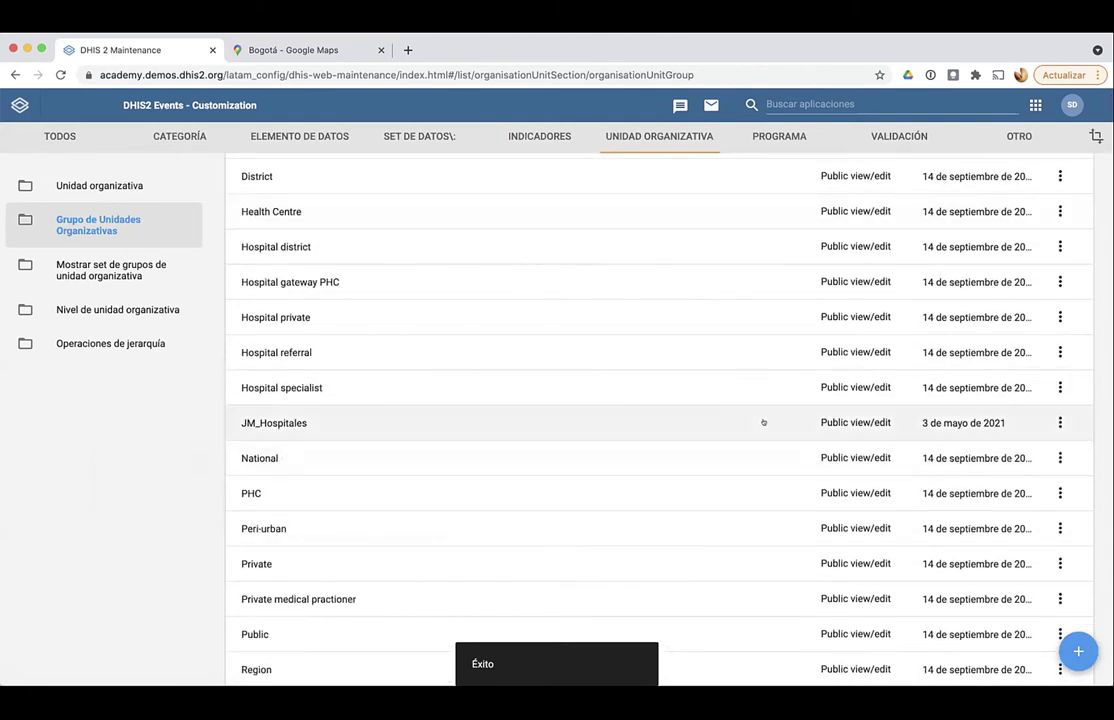
{"action": "left_click", "coordinate": [1070, 642]}
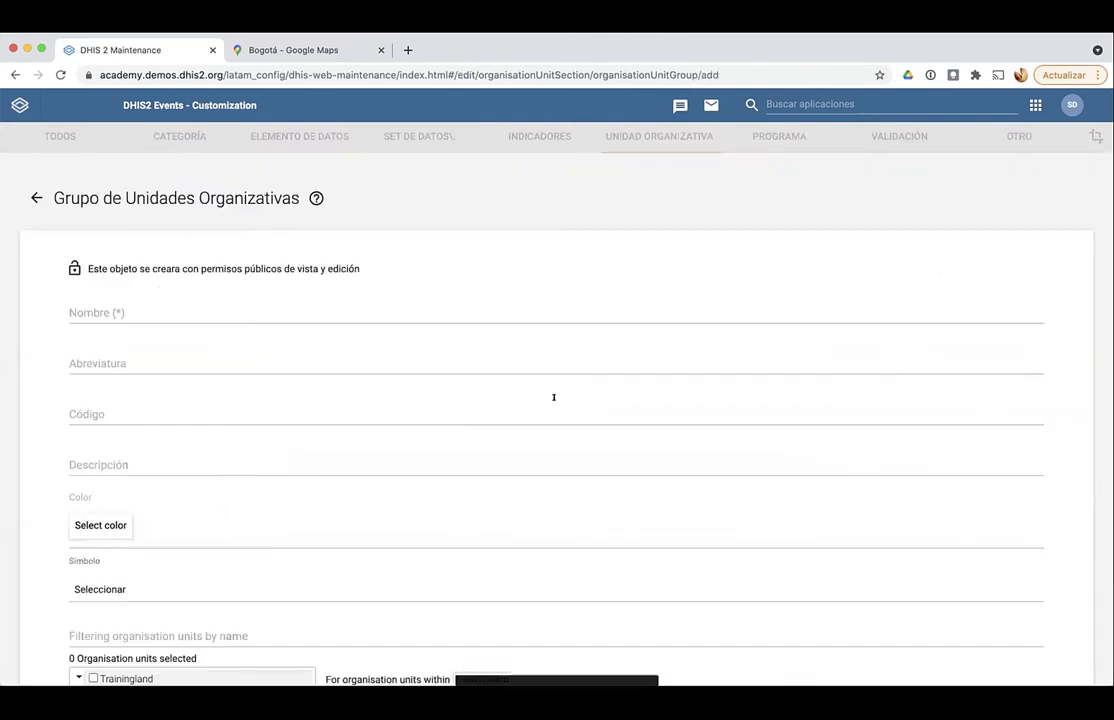
Step: Enter JM_Clínicas as the group's name and abbreviation
{"action": "left_click", "coordinate": [454, 308]}
{"action": "type", "text": "JM"}
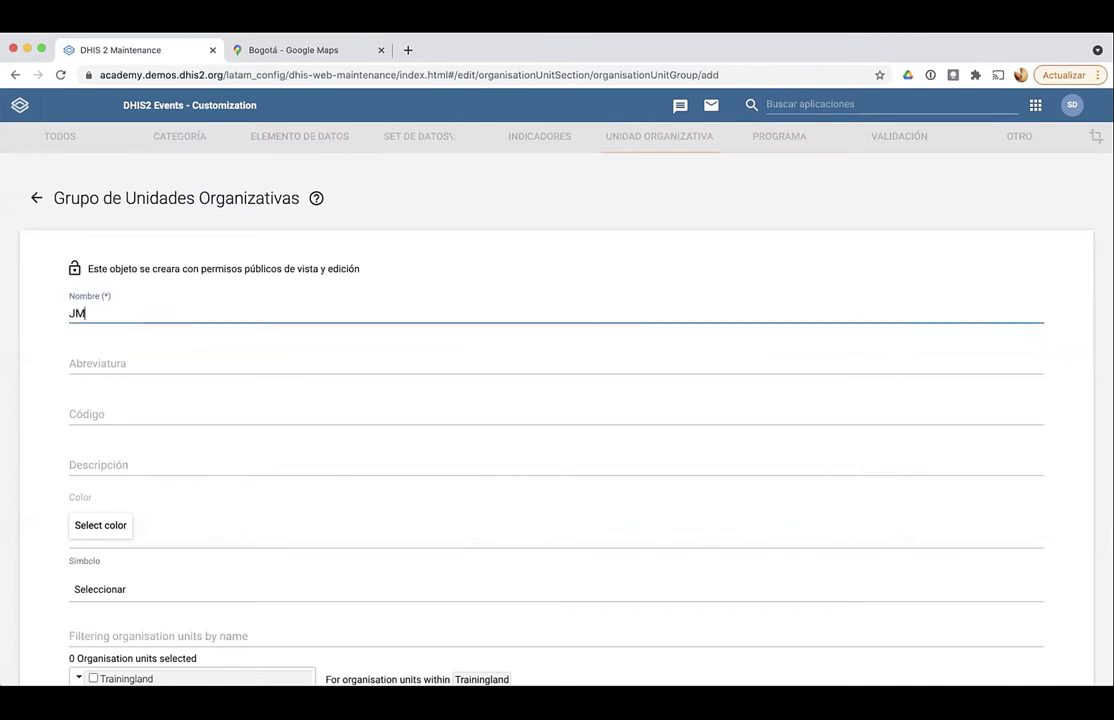
{"action": "type", "text": "_Clínicas"}
{"action": "double_click", "coordinate": [450, 308]}
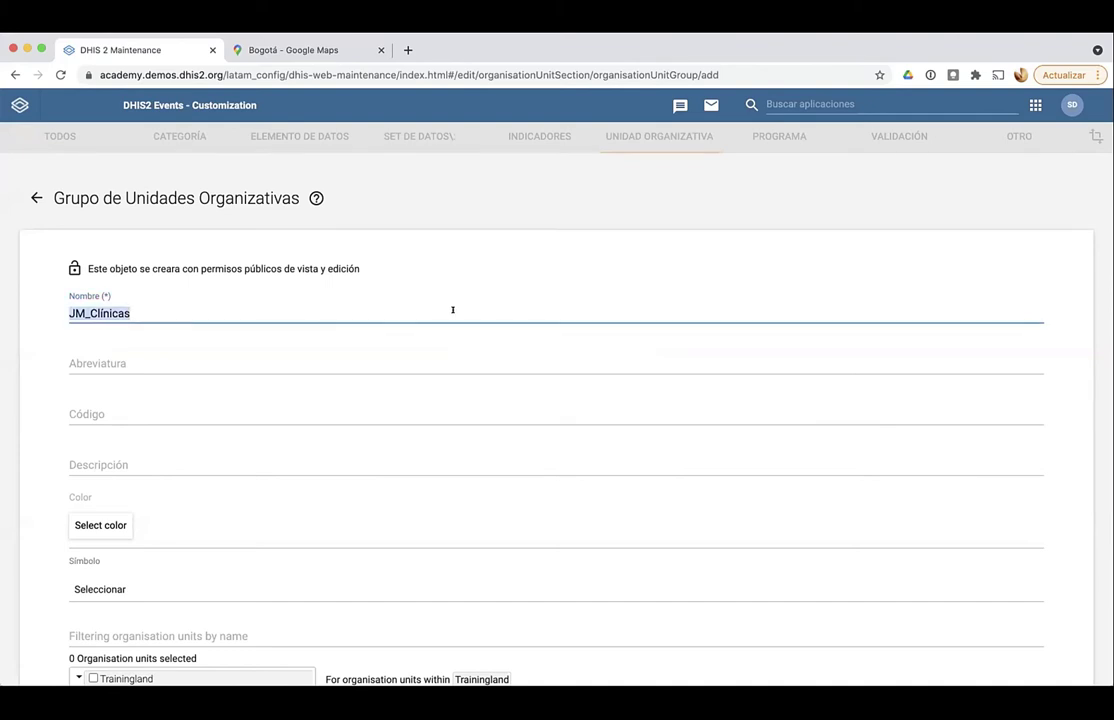
{"action": "key", "text": "ctrl+c"}
{"action": "key", "text": "Tab"}
{"action": "key", "text": "ctrl+v"}
{"action": "scroll", "coordinate": [365, 410], "scroll_direction": "down", "scroll_amount": 3}
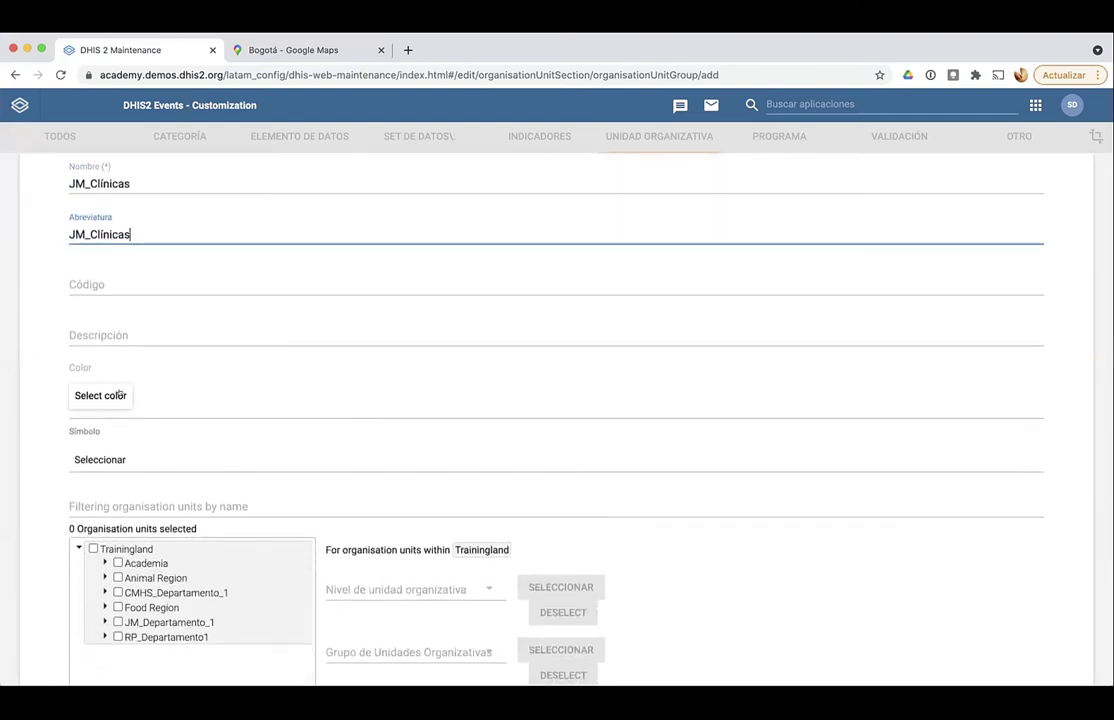
Step: Set the group colour to yellow #EDD12B and choose the doctor symbol
{"action": "left_click", "coordinate": [120, 399]}
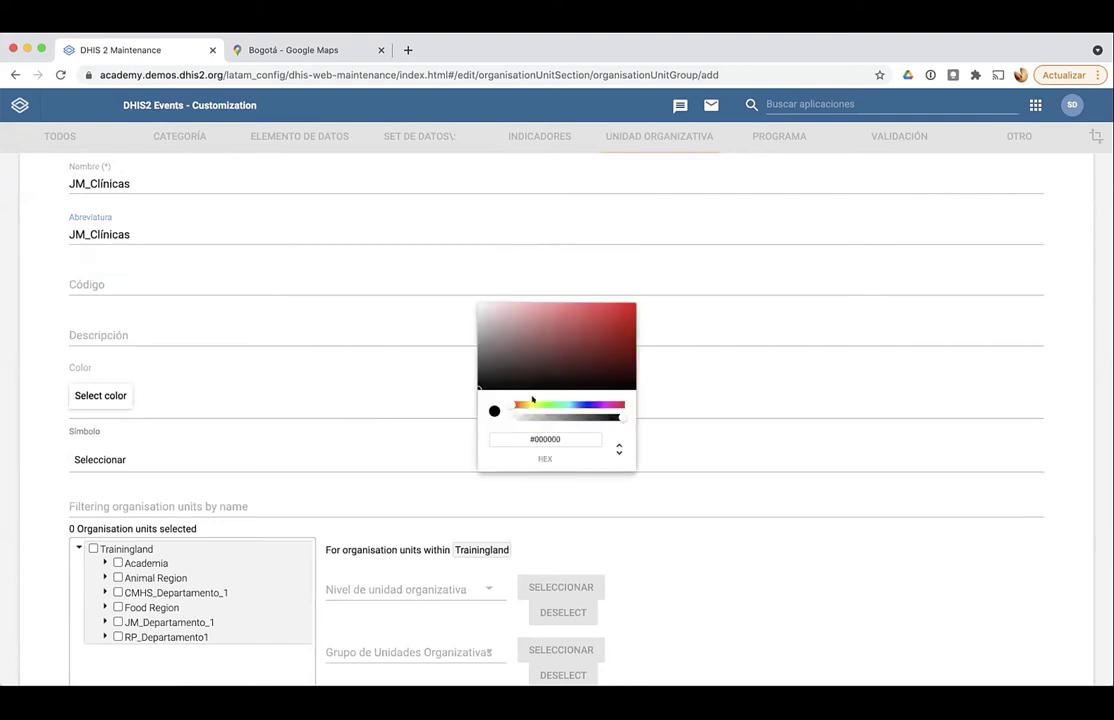
{"action": "left_click", "coordinate": [519, 401]}
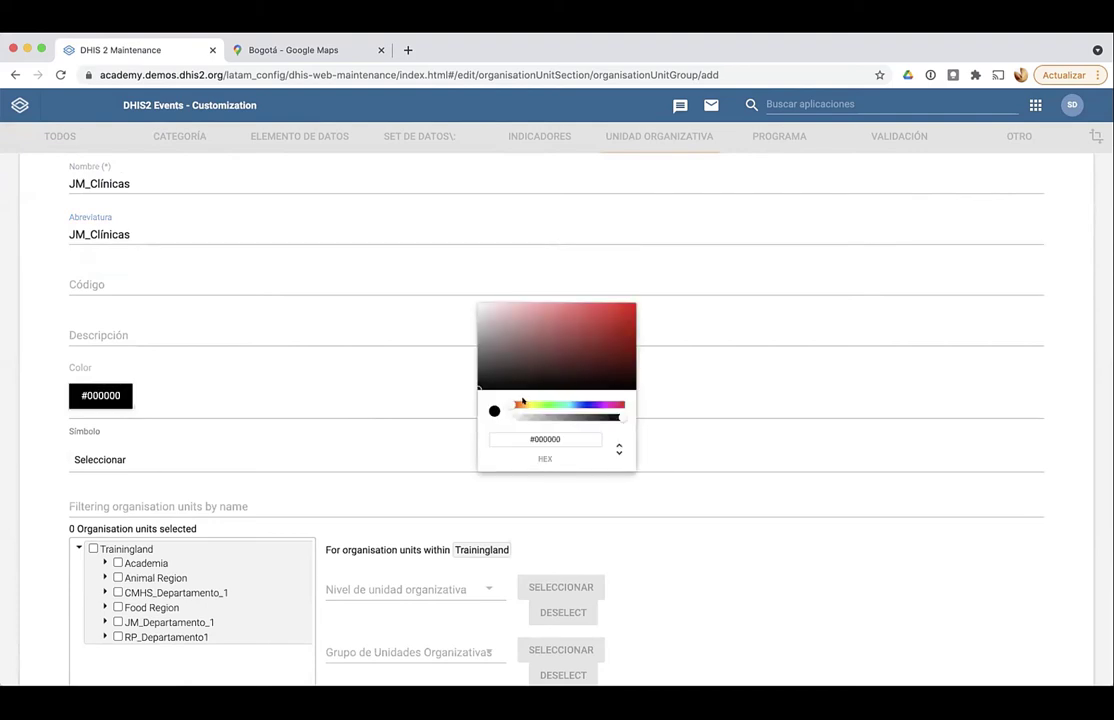
{"action": "mouse_move", "coordinate": [525, 401]}
{"action": "left_mouse_down"}
{"action": "mouse_move", "coordinate": [501, 401]}
{"action": "mouse_move", "coordinate": [523, 402]}
{"action": "left_mouse_up"}
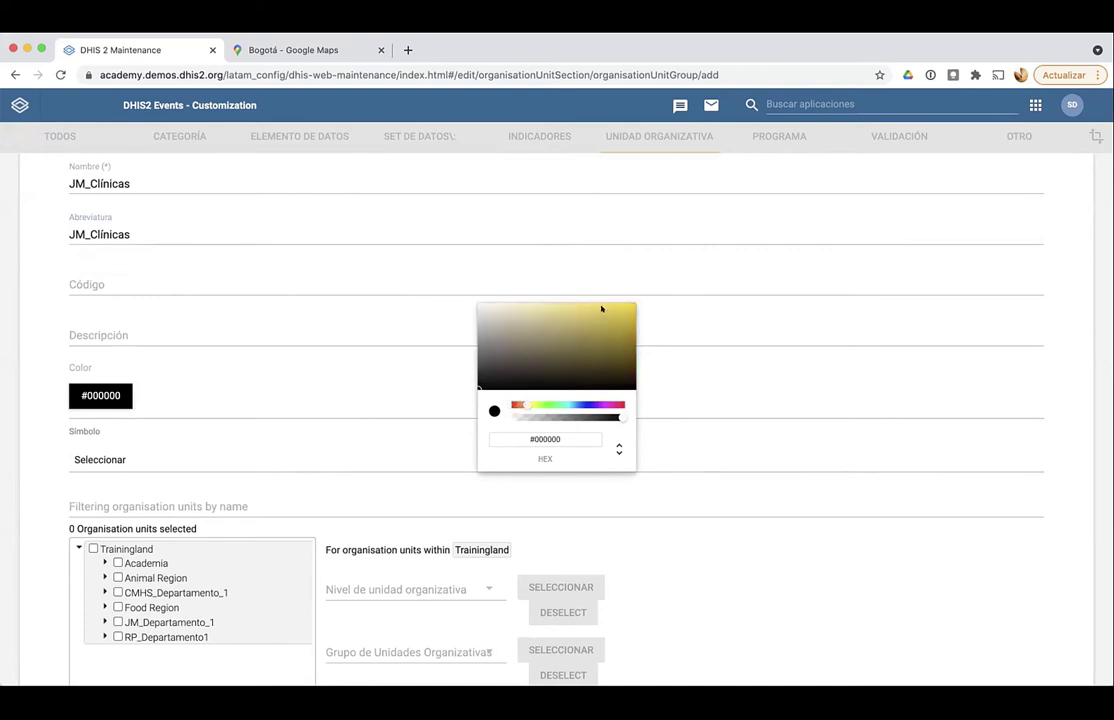
{"action": "left_click", "coordinate": [601, 308]}
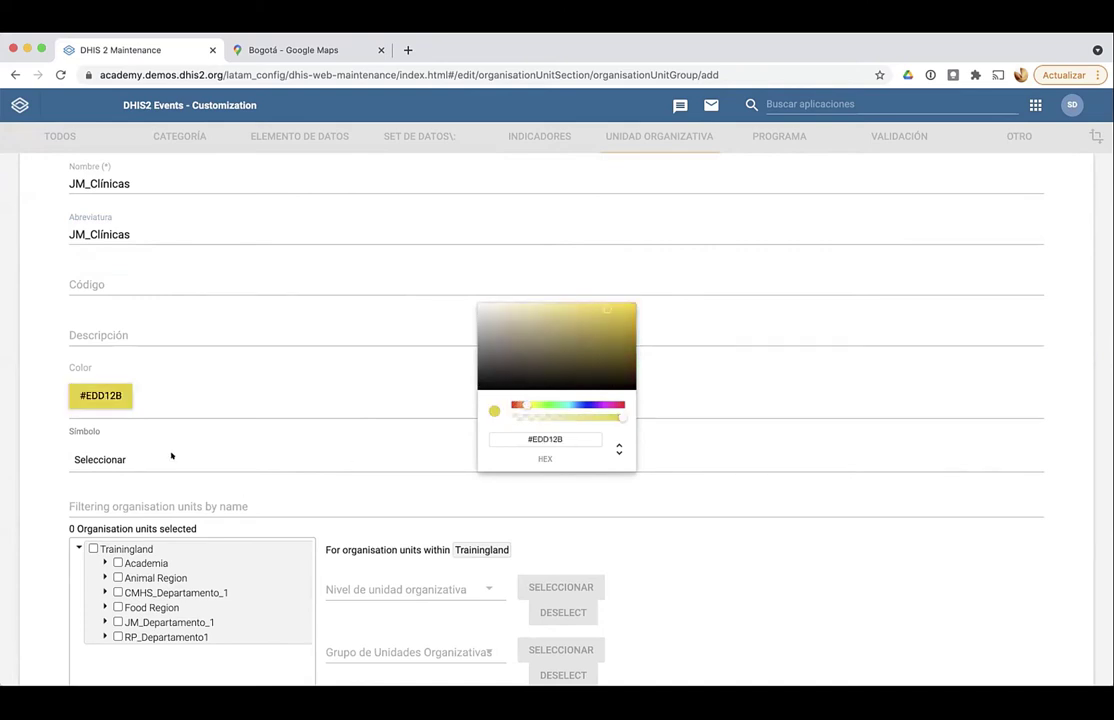
{"action": "left_click", "coordinate": [520, 438]}
{"action": "scroll", "coordinate": [172, 498], "scroll_direction": "down", "scroll_amount": 2}
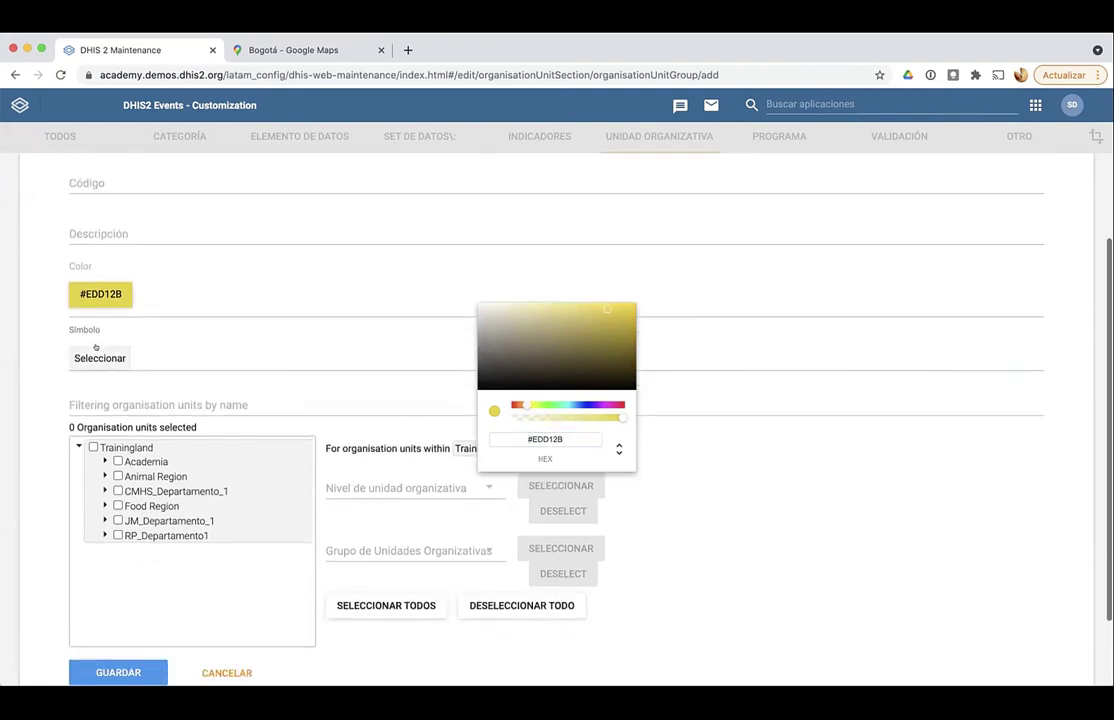
{"action": "left_click", "coordinate": [92, 355]}
{"action": "scroll", "coordinate": [234, 437], "scroll_direction": "up", "scroll_amount": 5}
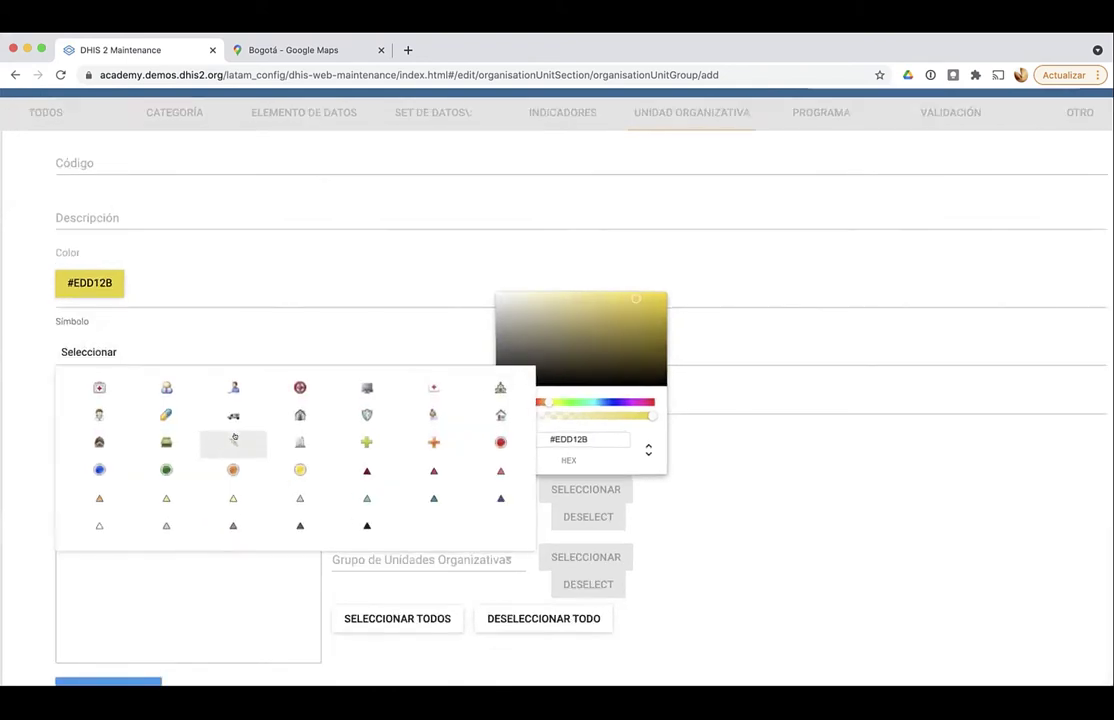
{"action": "scroll", "coordinate": [234, 437], "scroll_direction": "left", "scroll_amount": 5}
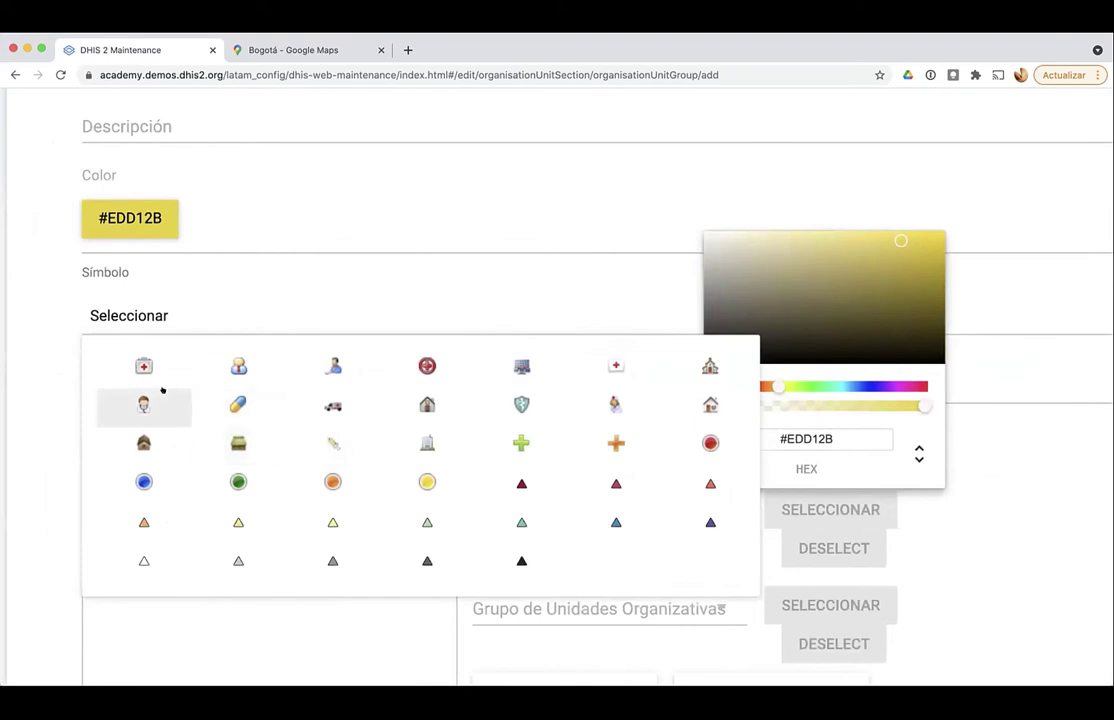
{"action": "left_click", "coordinate": [160, 396]}
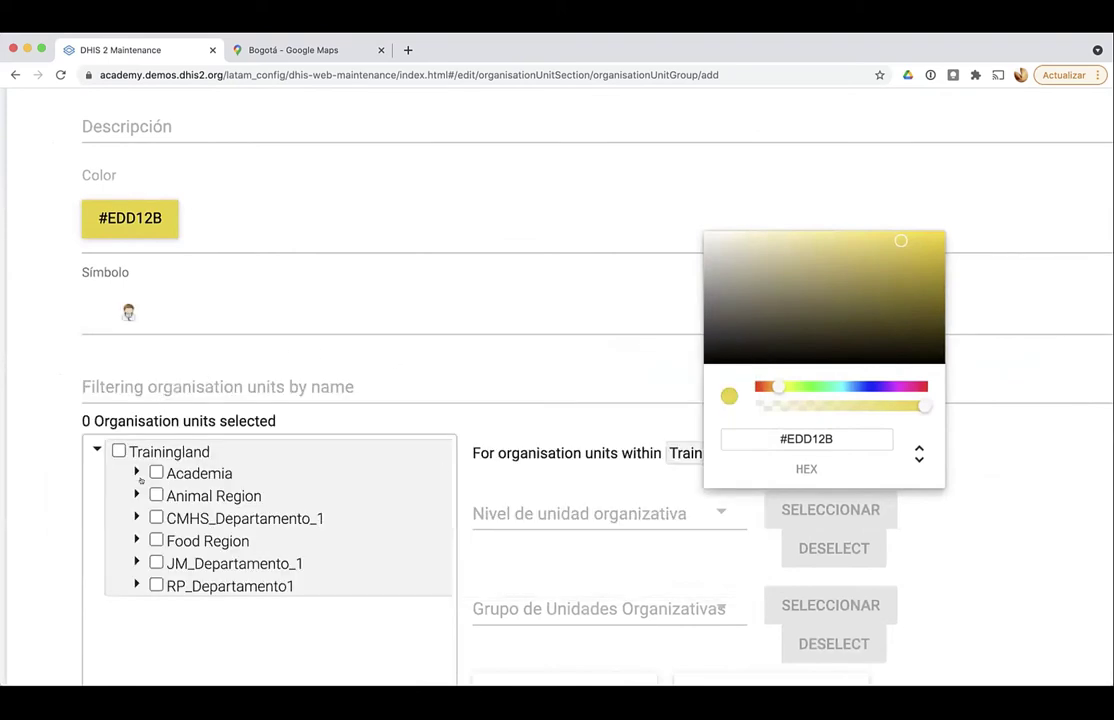
Step: Add JM_Clínica San Juan 2 and JM_Clínica de la luz 1 to the group and save
{"action": "left_click", "coordinate": [134, 561]}
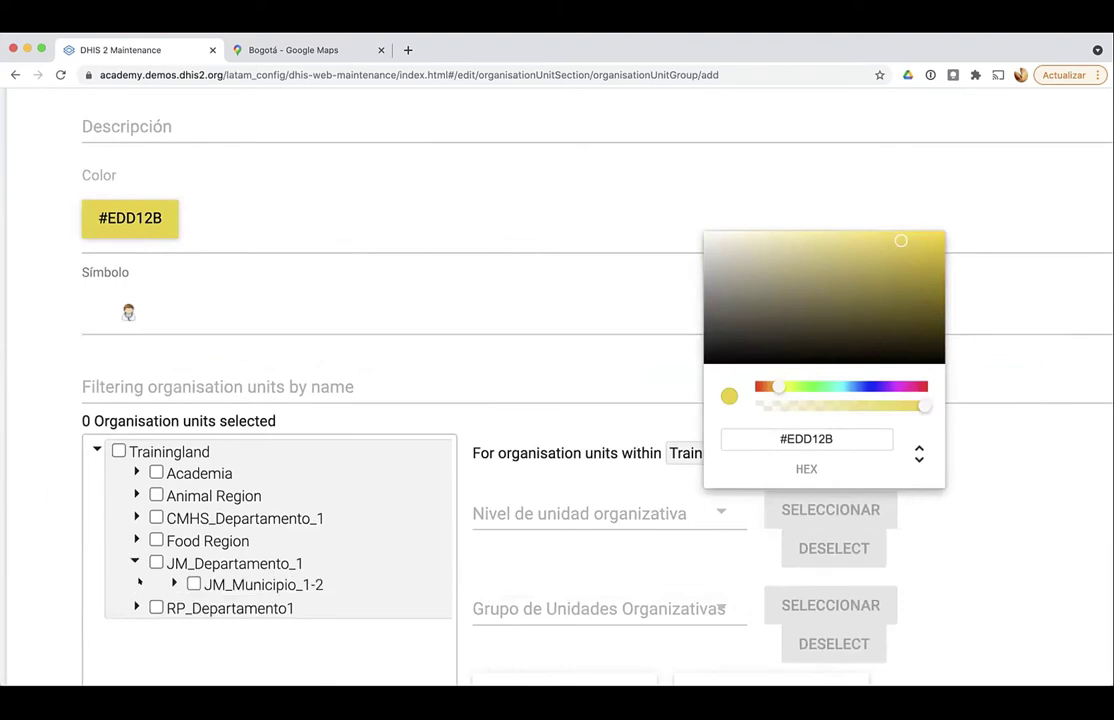
{"action": "left_click", "coordinate": [174, 584]}
{"action": "scroll", "coordinate": [164, 581], "scroll_direction": "down", "scroll_amount": 1}
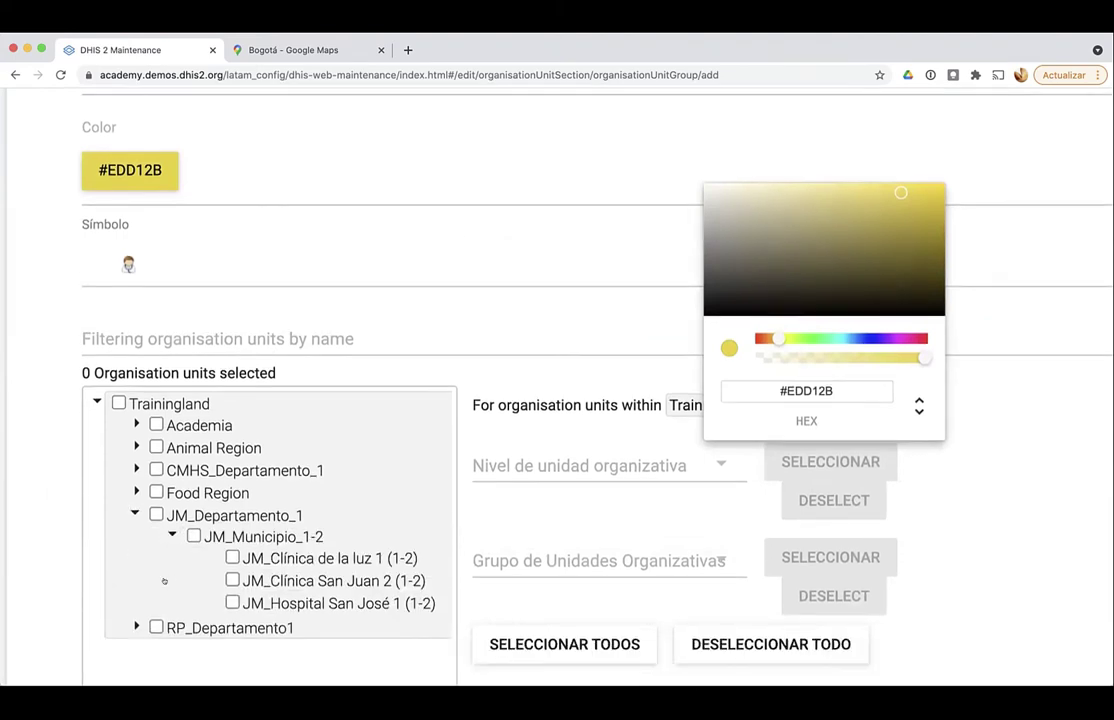
{"action": "scroll", "coordinate": [164, 581], "scroll_direction": "down", "scroll_amount": 1}
{"action": "left_click", "coordinate": [232, 531]}
{"action": "left_click", "coordinate": [232, 508]}
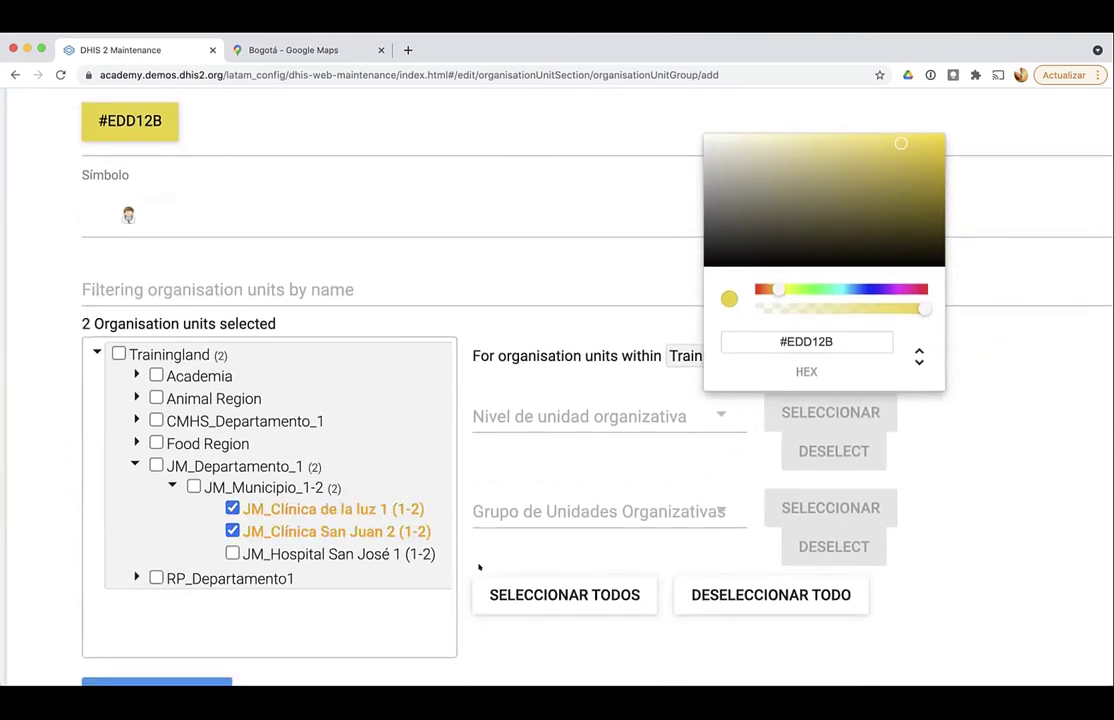
{"action": "key", "text": "ctrl+minus"}
{"action": "scroll", "coordinate": [478, 567], "scroll_direction": "down", "scroll_amount": 2}
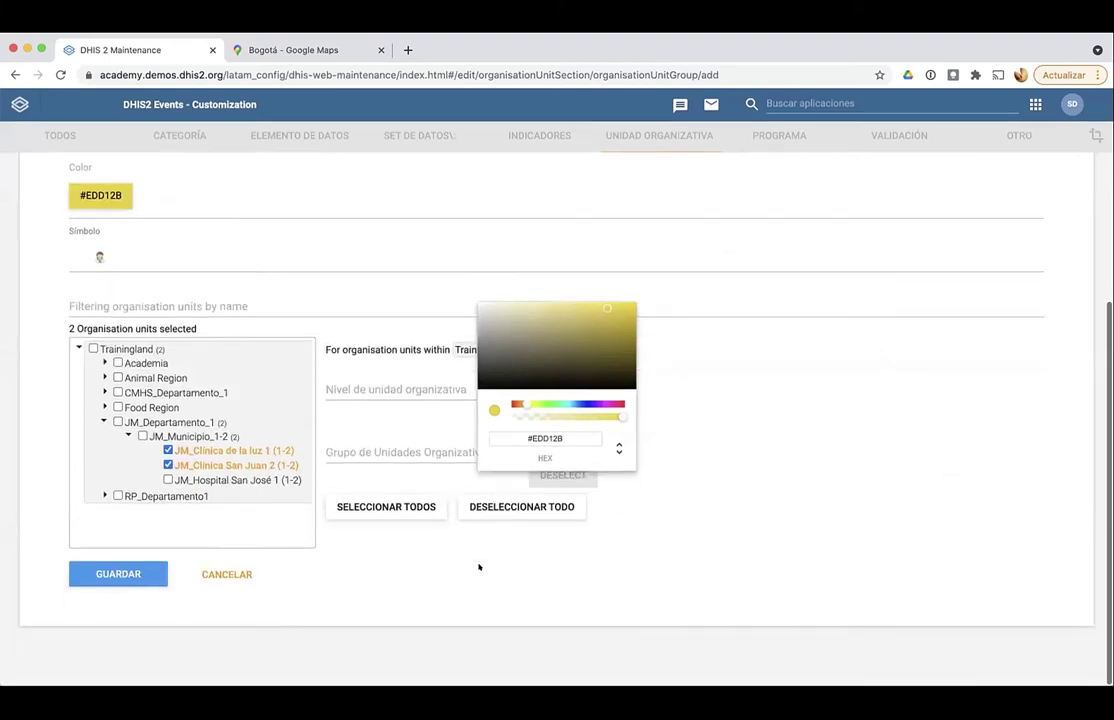
{"action": "left_click", "coordinate": [141, 572]}
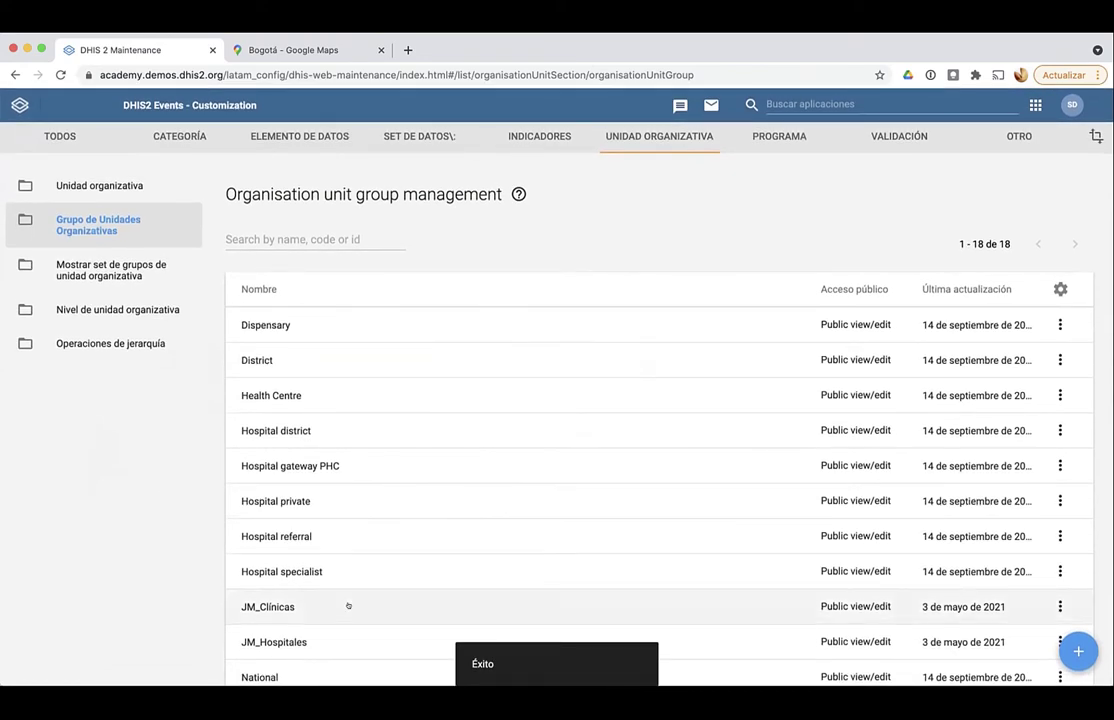
Step: Open the organisation unit group set list showing Ownership, Type and Urban/Rural
{"action": "scroll", "coordinate": [348, 606], "scroll_direction": "down", "scroll_amount": 2}
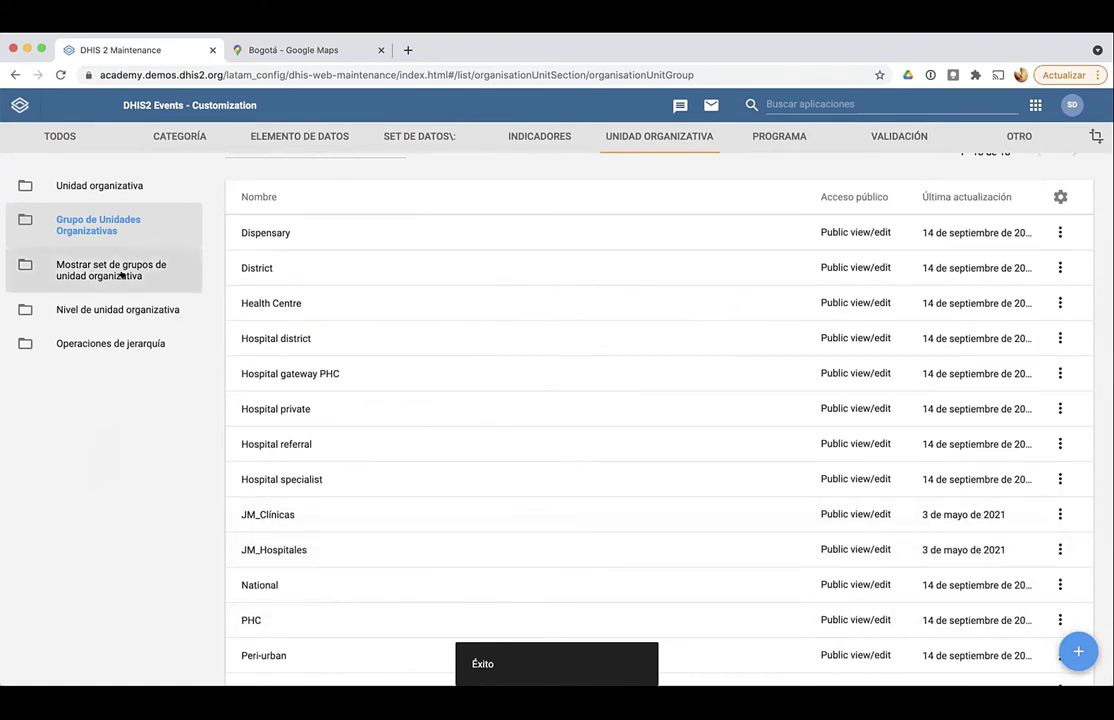
{"action": "left_click", "coordinate": [121, 274]}
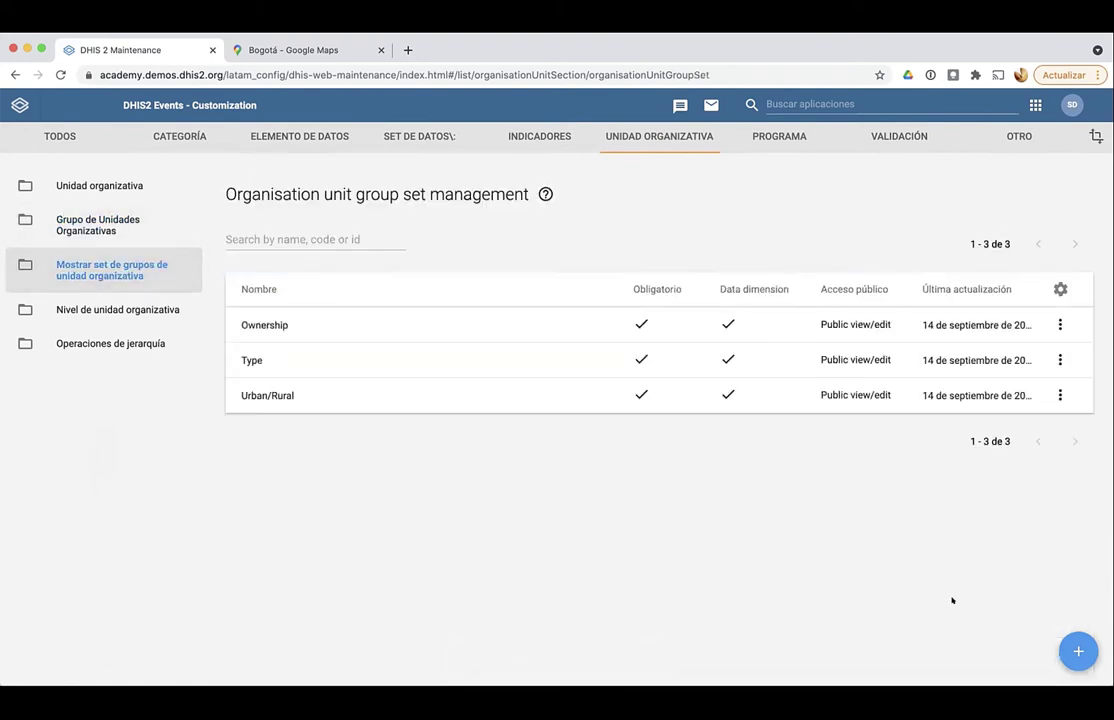
Step: Start a new organisation unit group set and type JM into its name
{"action": "left_click", "coordinate": [1066, 650]}
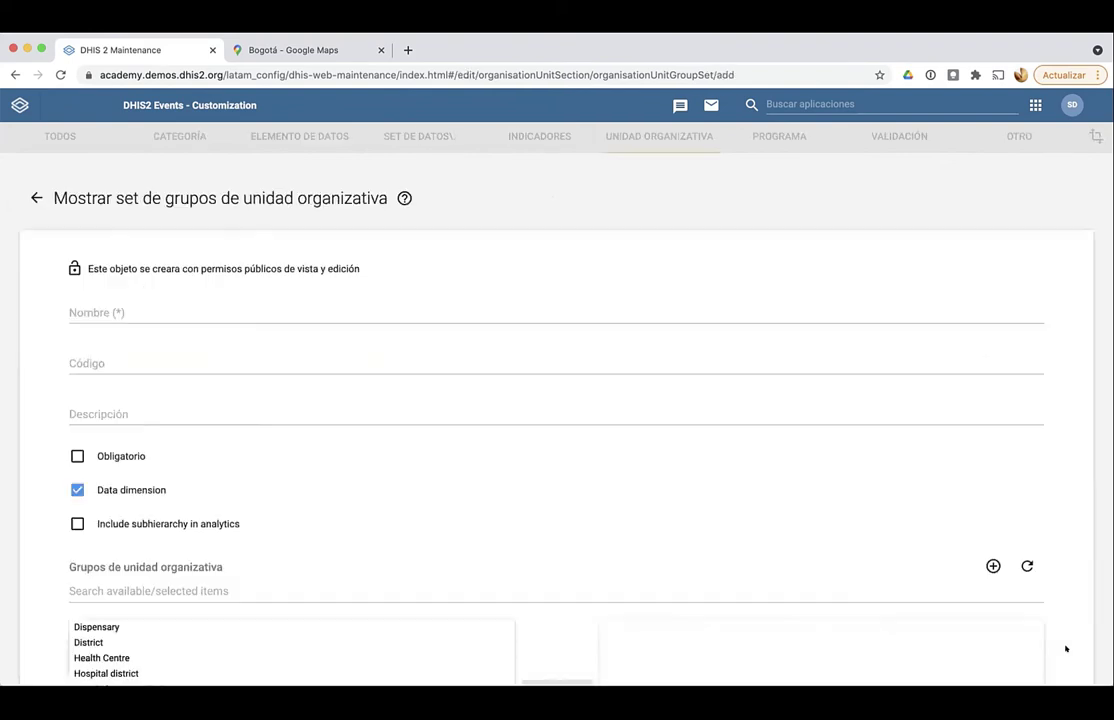
{"action": "left_click", "coordinate": [567, 310]}
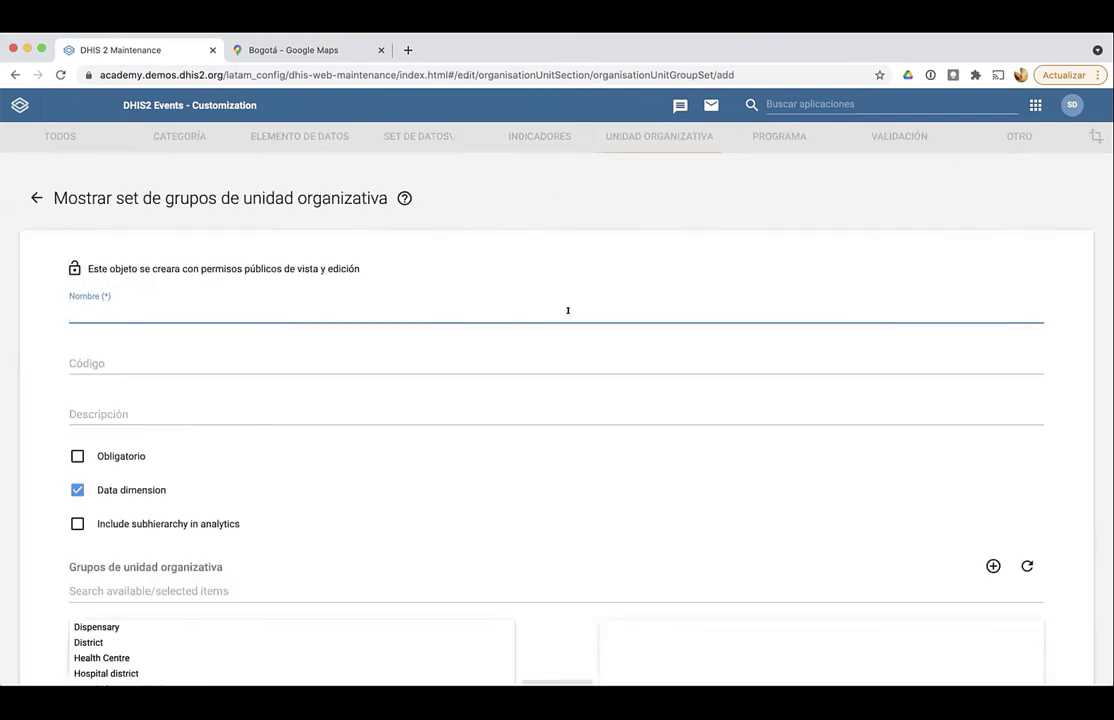
{"action": "type", "text": "JM_Esta"}
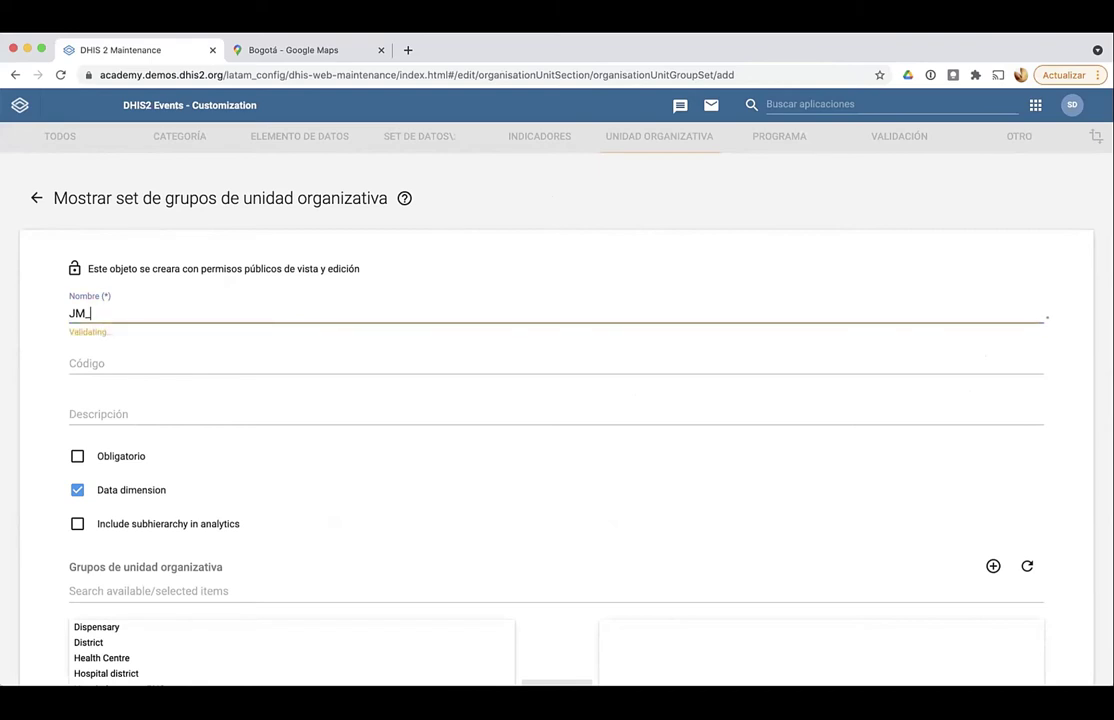
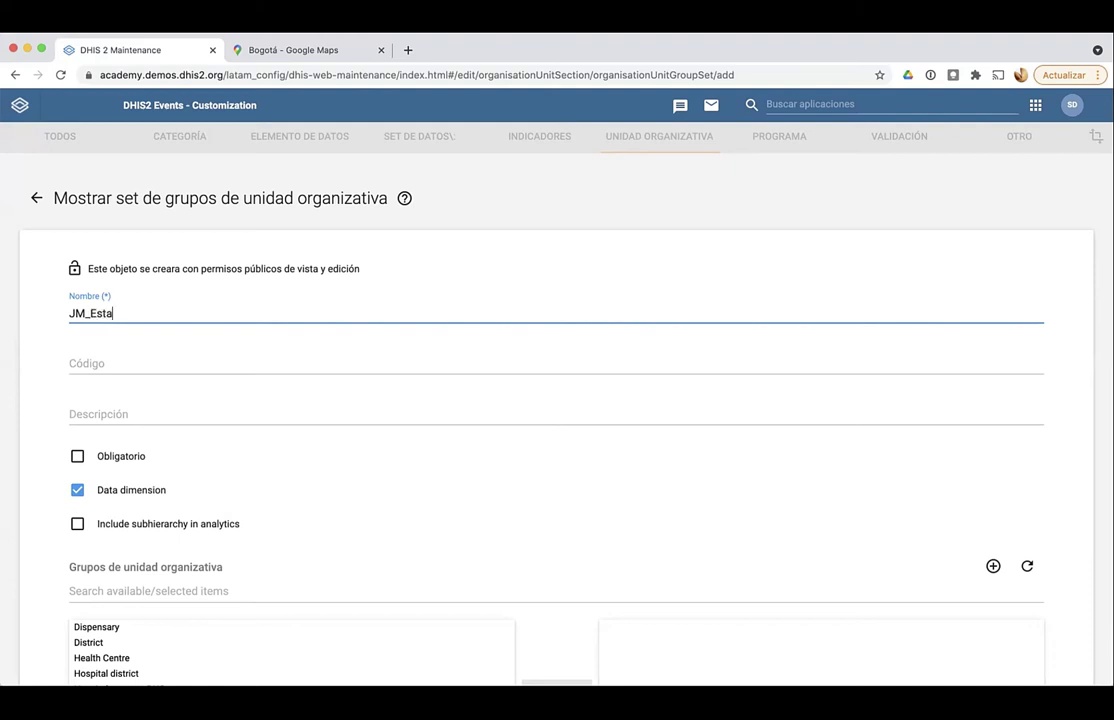
Step: Name the new group set 'JM_Establecimientos de Salud' and copy that same text into its code field
{"action": "type", "text": "blecimieento"}
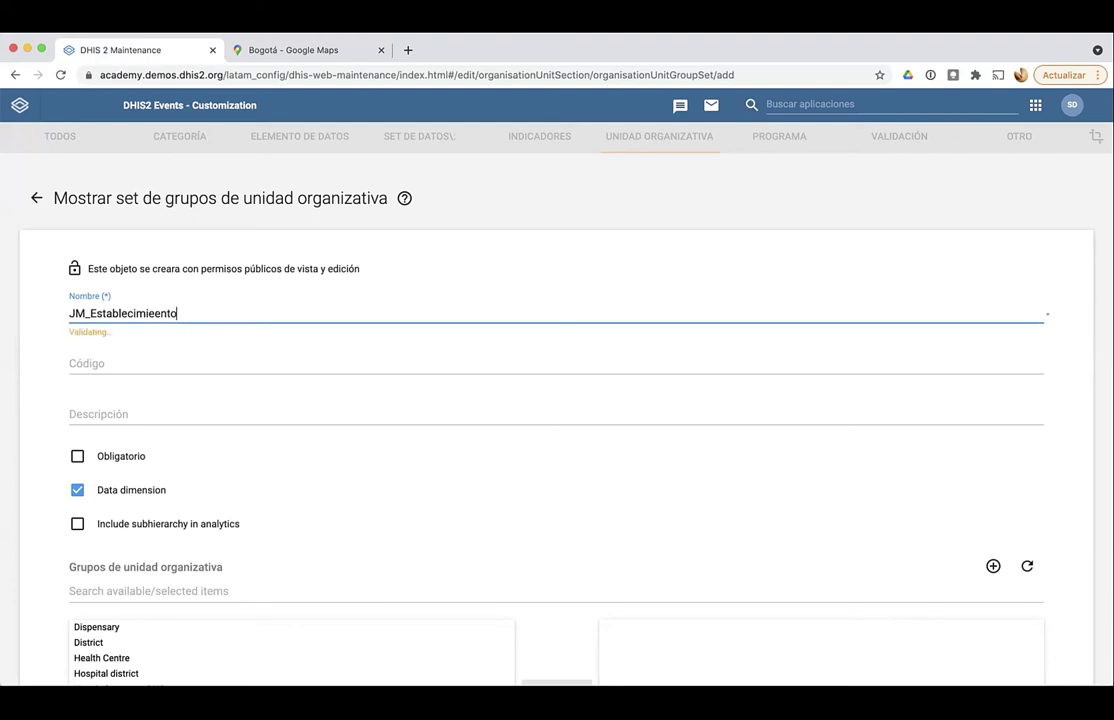
{"action": "key", "text": "BackSpace"}
{"action": "key", "text": "BackSpace"}
{"action": "key", "text": "BackSpace"}
{"action": "key", "text": "BackSpace"}
{"action": "type", "text": "ntos de Salud"}
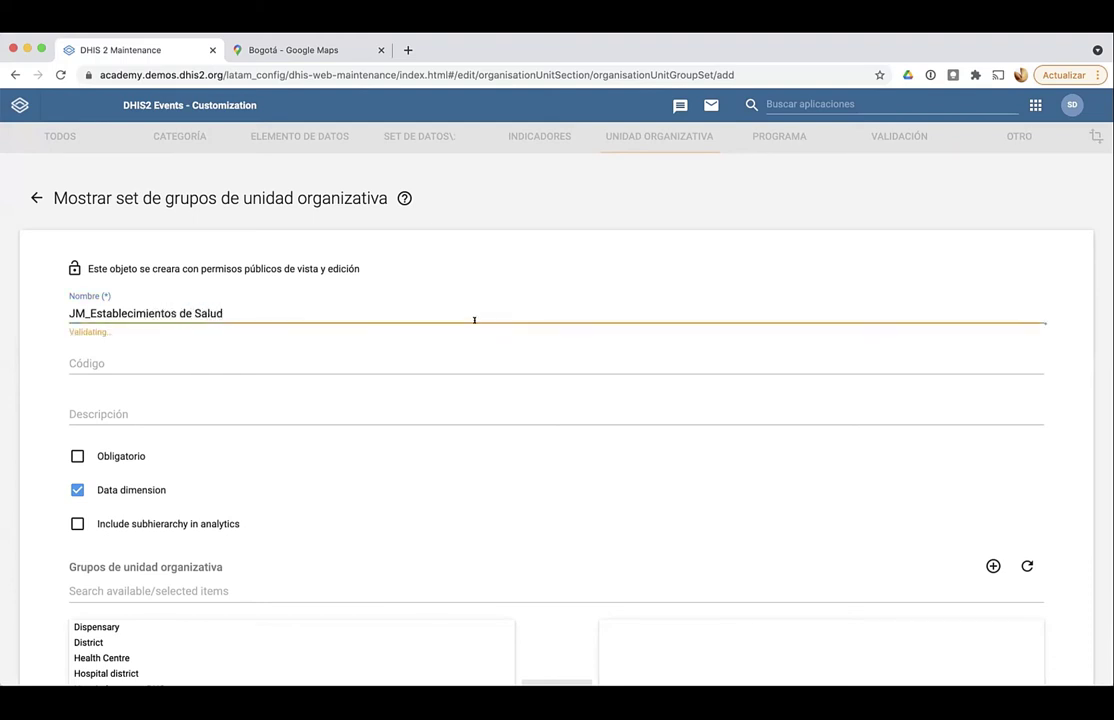
{"action": "double_click", "coordinate": [91, 313]}
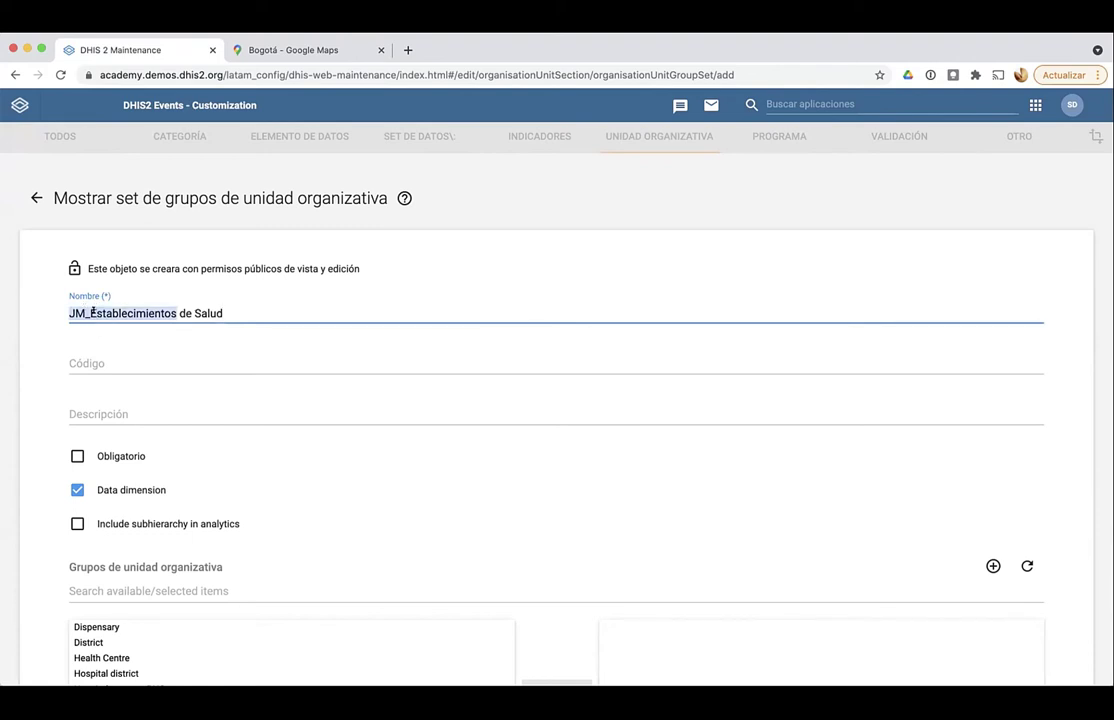
{"action": "triple_click", "coordinate": [91, 313]}
{"action": "key", "text": "super+c"}
{"action": "left_click", "coordinate": [94, 363]}
{"action": "key", "text": "super+v"}
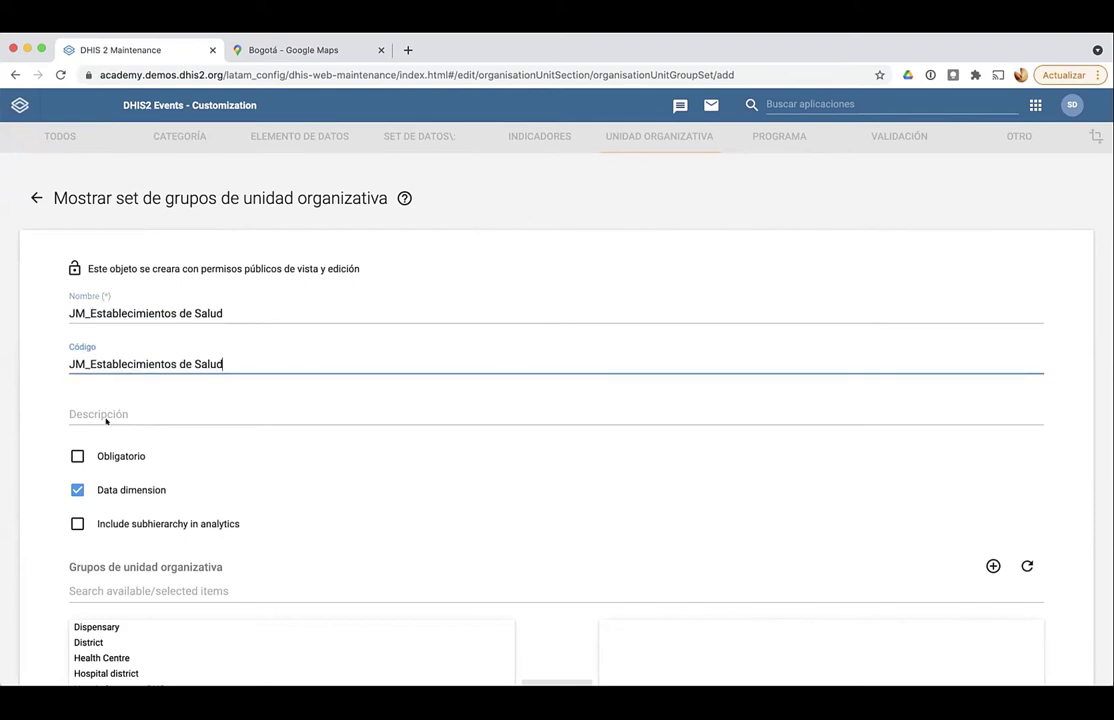
{"action": "scroll", "coordinate": [260, 443], "scroll_direction": "down", "scroll_amount": 3}
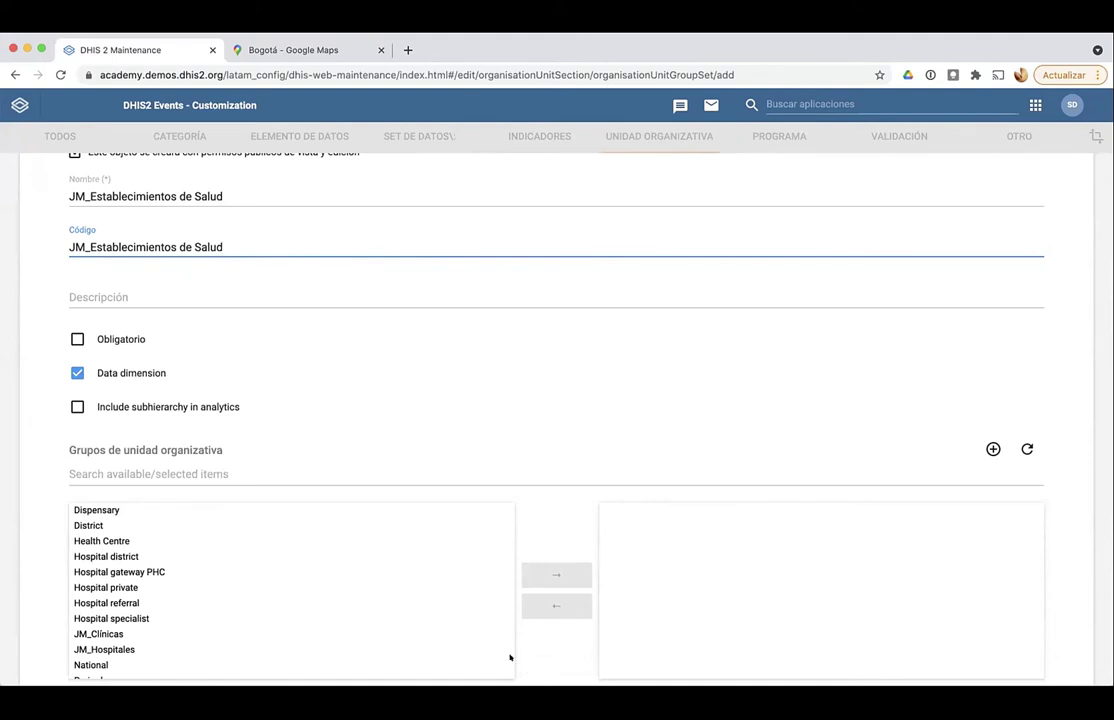
Step: Add JM_Clínicas and JM_Hospitales to the group set and save it
{"action": "scroll", "coordinate": [71, 625], "scroll_direction": "down", "scroll_amount": 1}
{"action": "scroll", "coordinate": [71, 625], "scroll_direction": "down", "scroll_amount": 2}
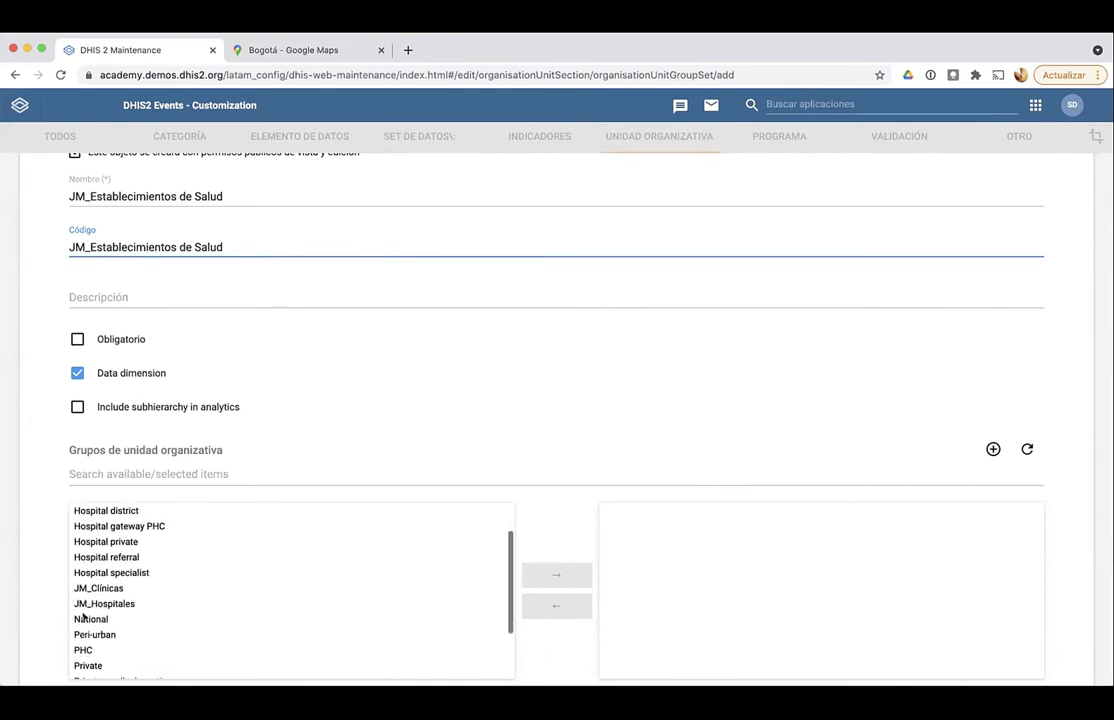
{"action": "left_click", "coordinate": [98, 588]}
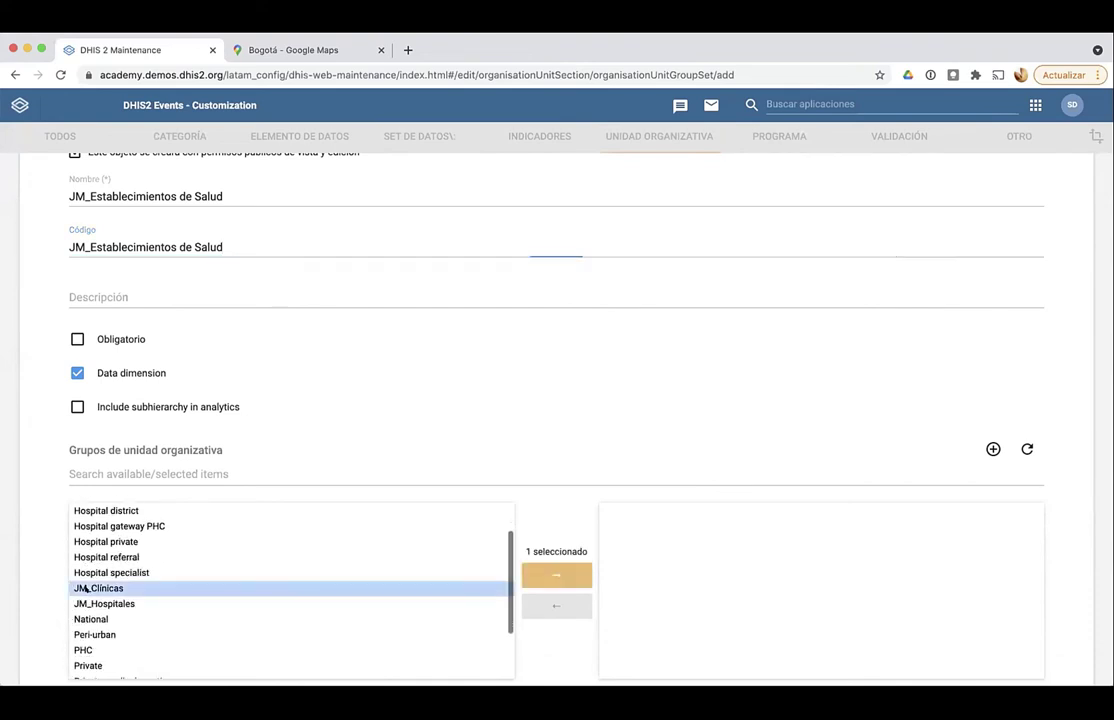
{"action": "left_click", "coordinate": [556, 575]}
{"action": "left_click", "coordinate": [96, 588]}
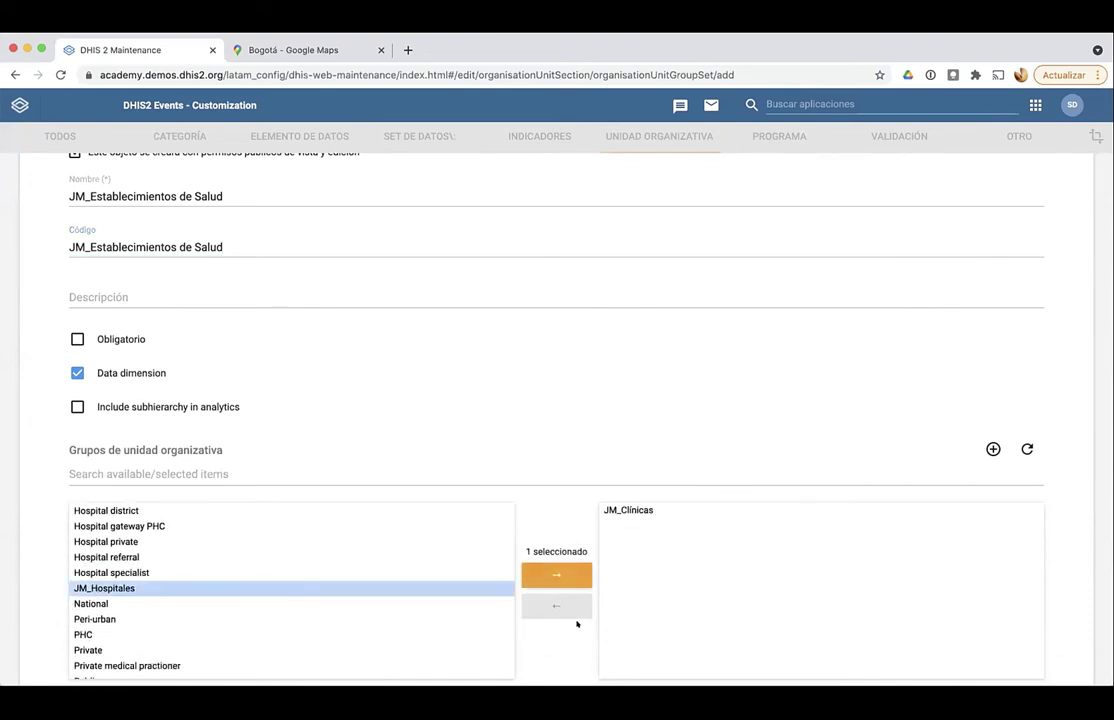
{"action": "left_click", "coordinate": [557, 572]}
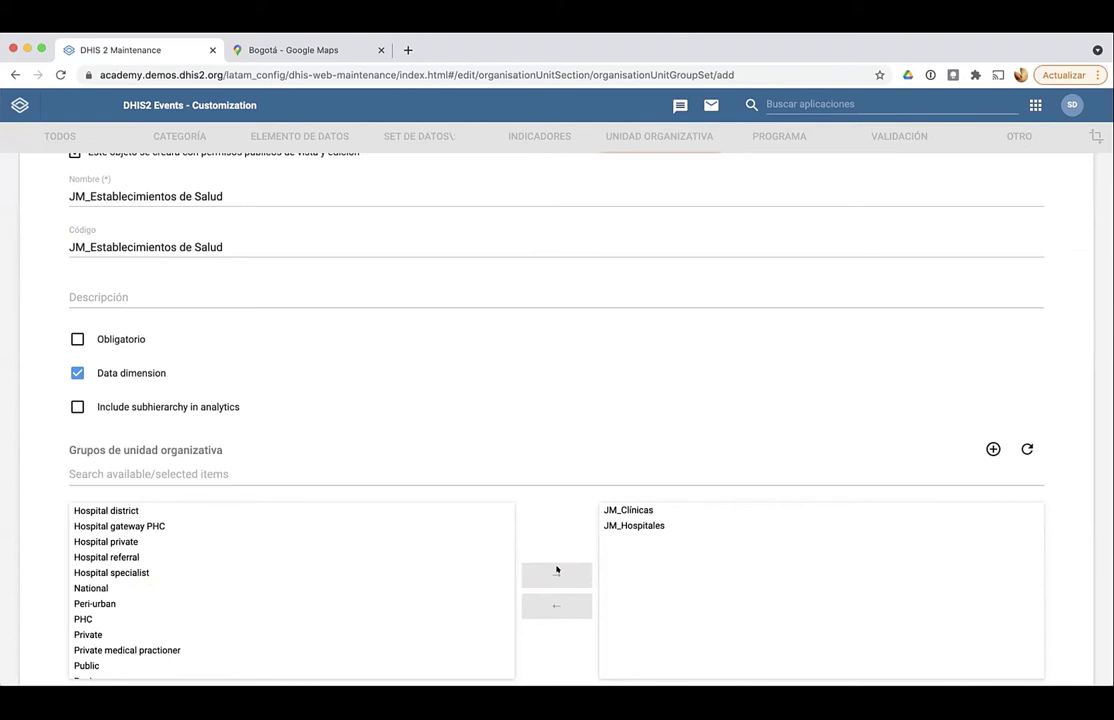
{"action": "scroll", "coordinate": [556, 570], "scroll_direction": "down", "scroll_amount": 5}
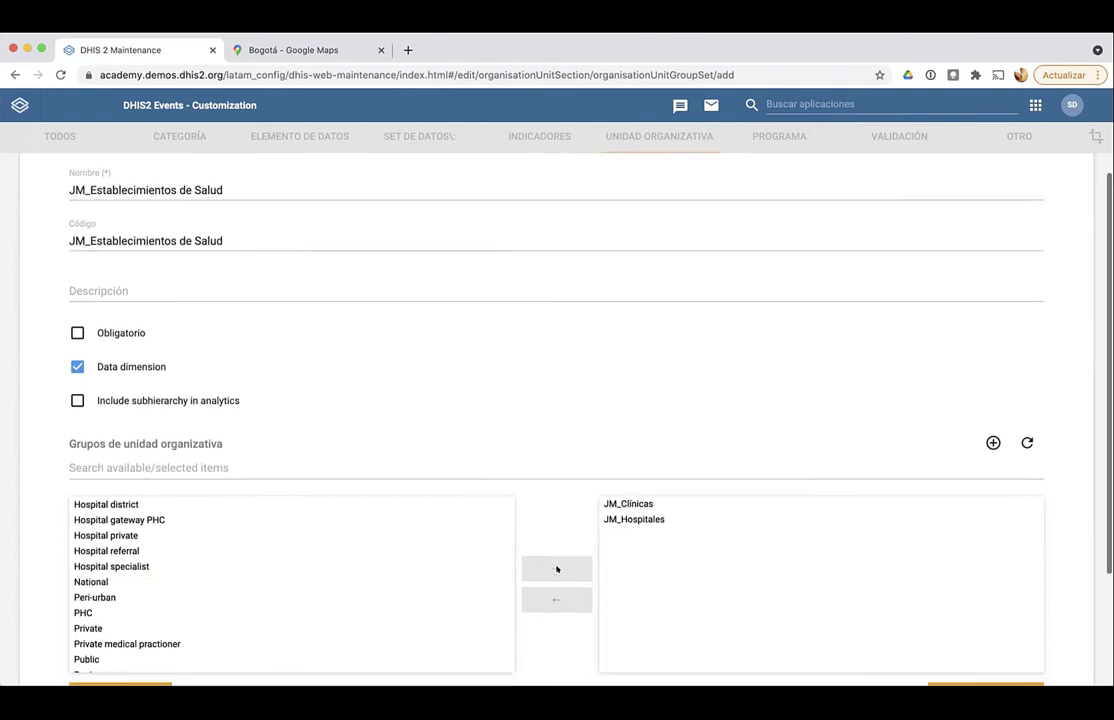
{"action": "left_click", "coordinate": [86, 581]}
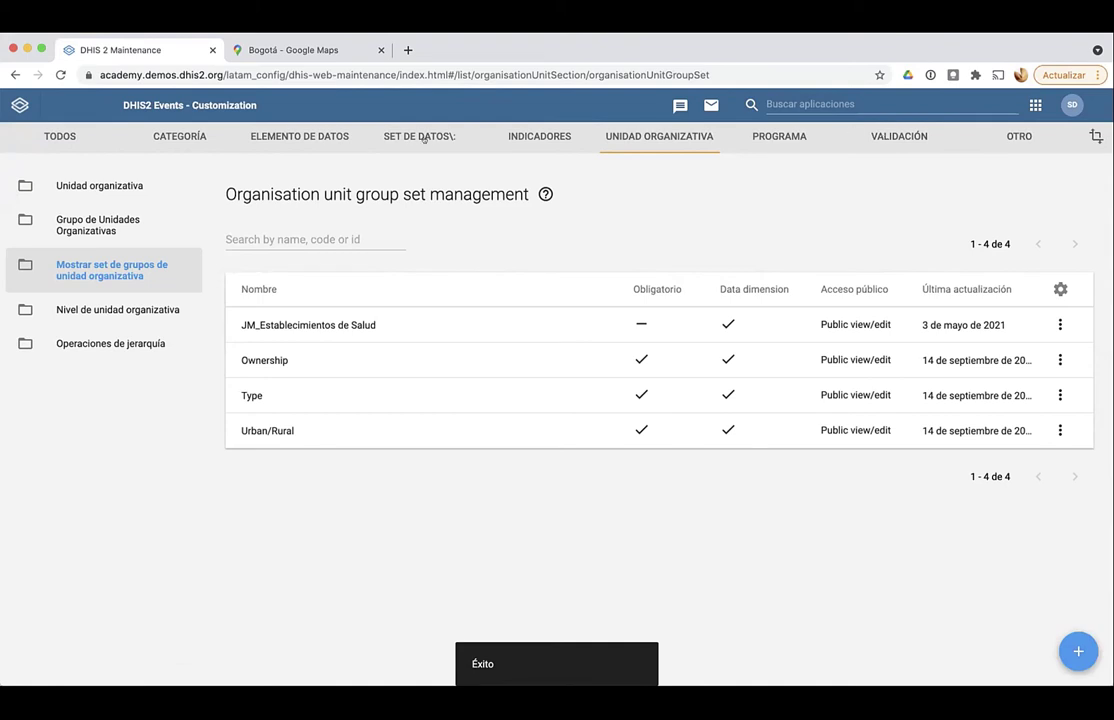
Step: On the organisation unit levels page, save the Spanish translation 'País' for Country
{"action": "left_click", "coordinate": [50, 304]}
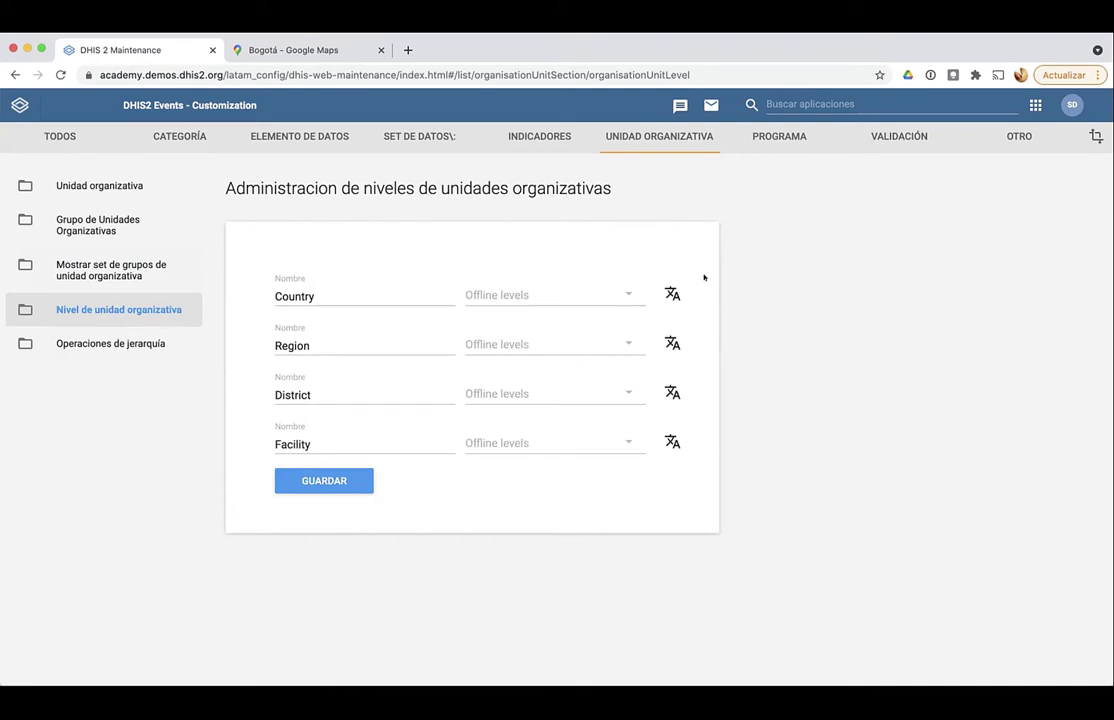
{"action": "left_click", "coordinate": [672, 293]}
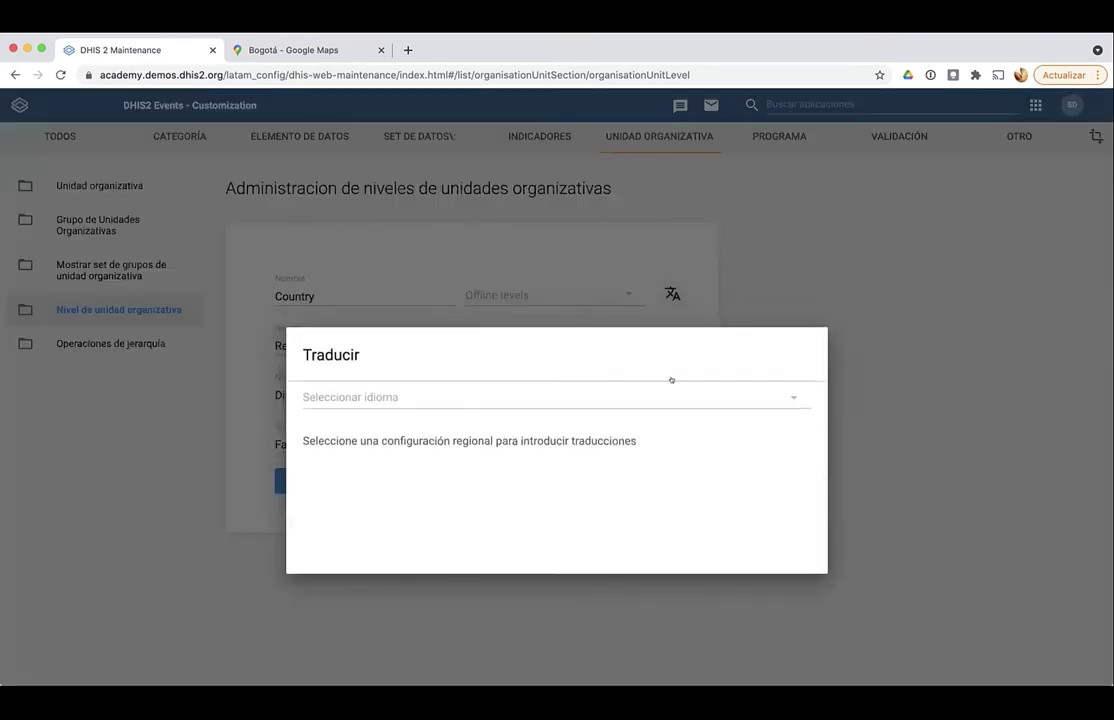
{"action": "left_click", "coordinate": [761, 395]}
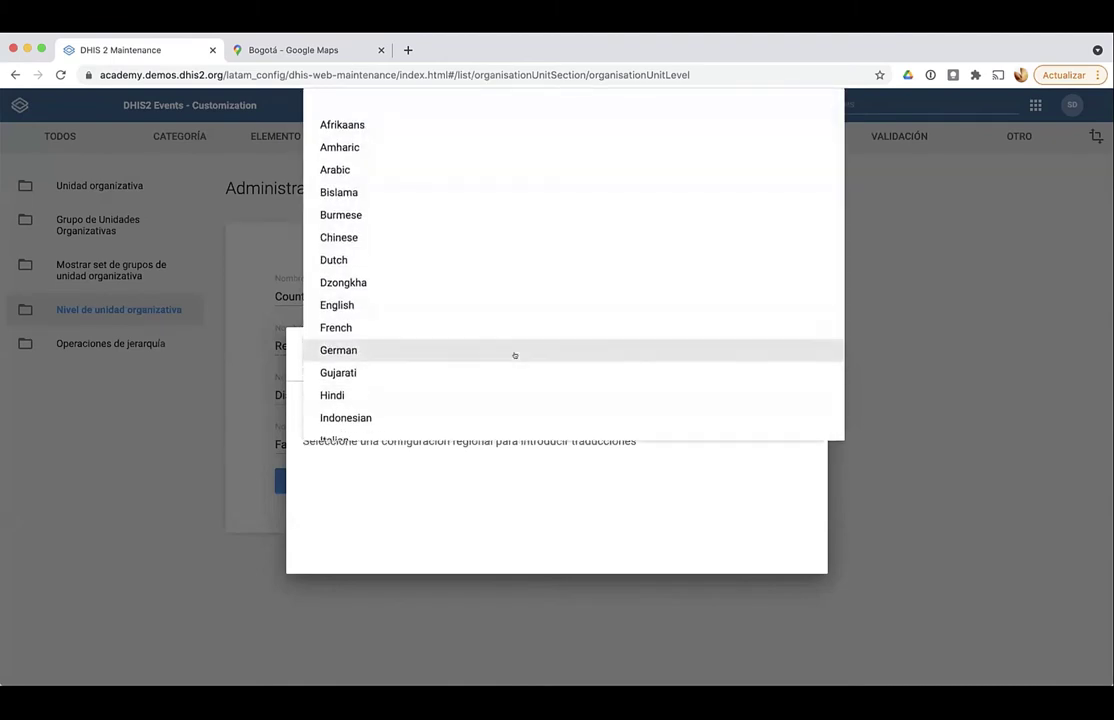
{"action": "scroll", "coordinate": [514, 355], "scroll_direction": "down", "scroll_amount": 5}
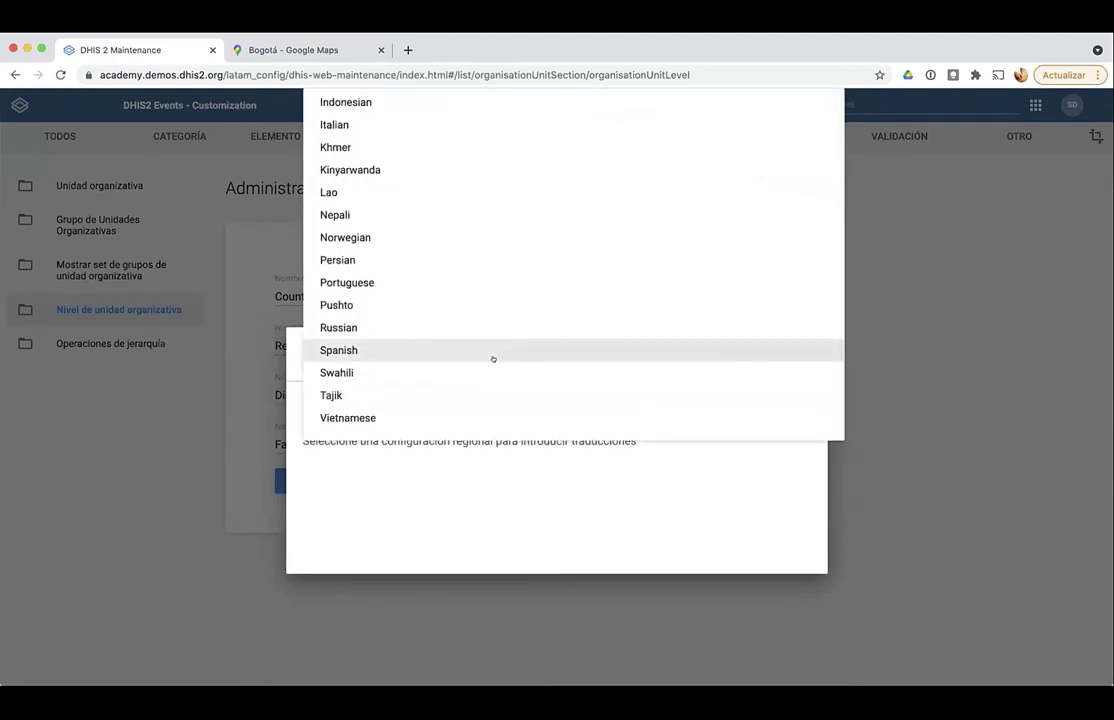
{"action": "left_click", "coordinate": [492, 350]}
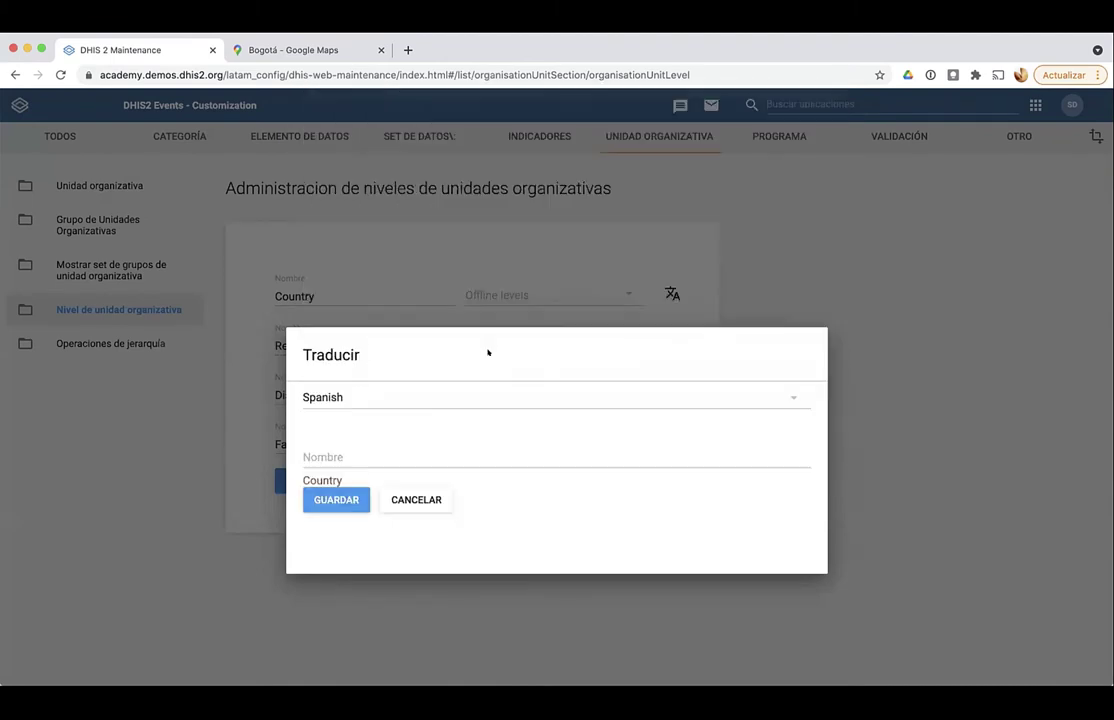
{"action": "left_click", "coordinate": [388, 442]}
{"action": "type", "text": "País"}
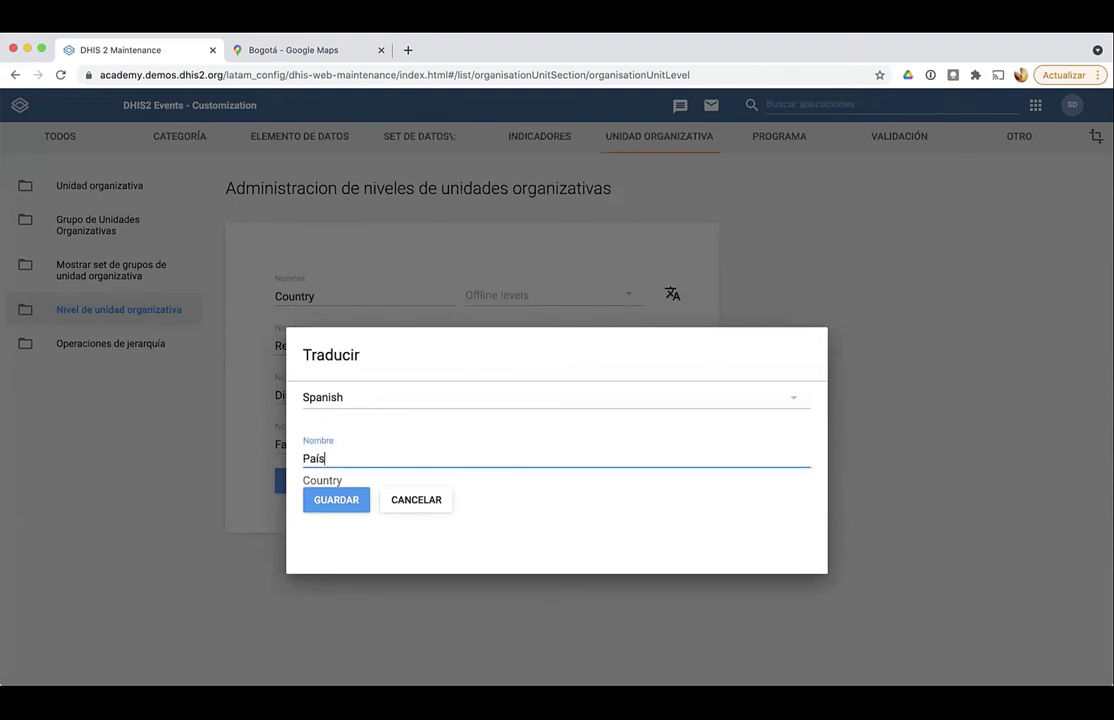
{"action": "left_click", "coordinate": [314, 496]}
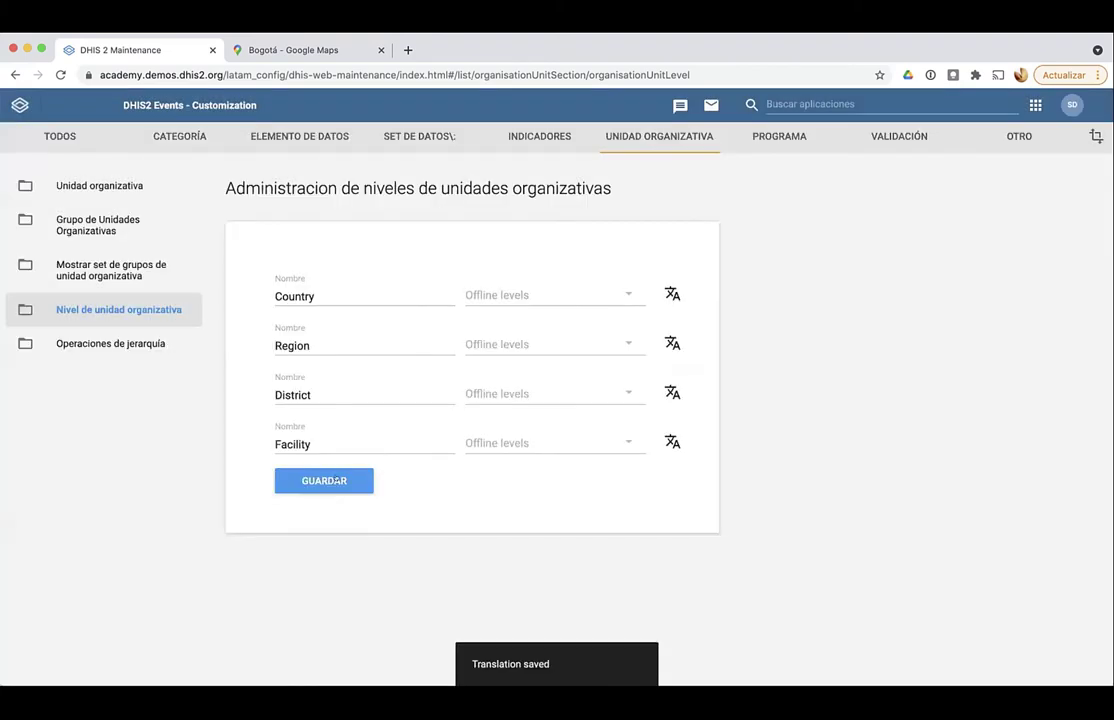
Step: Save the Spanish translation 'Región' for the Region level
{"action": "left_click", "coordinate": [668, 341]}
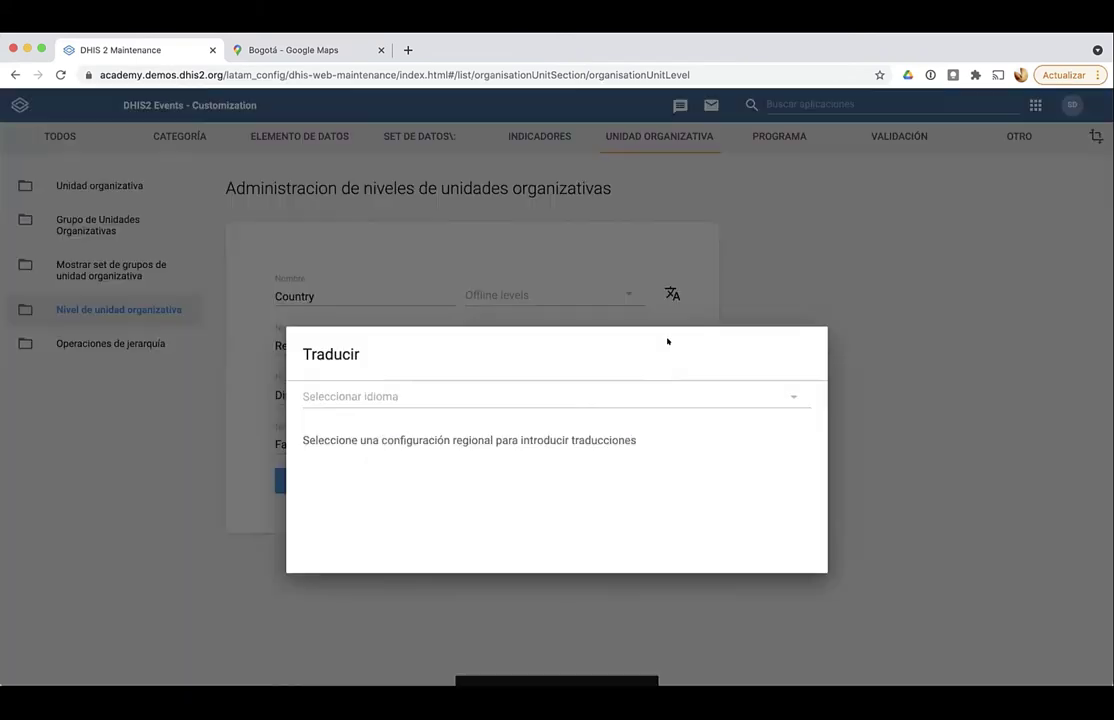
{"action": "left_click", "coordinate": [421, 385]}
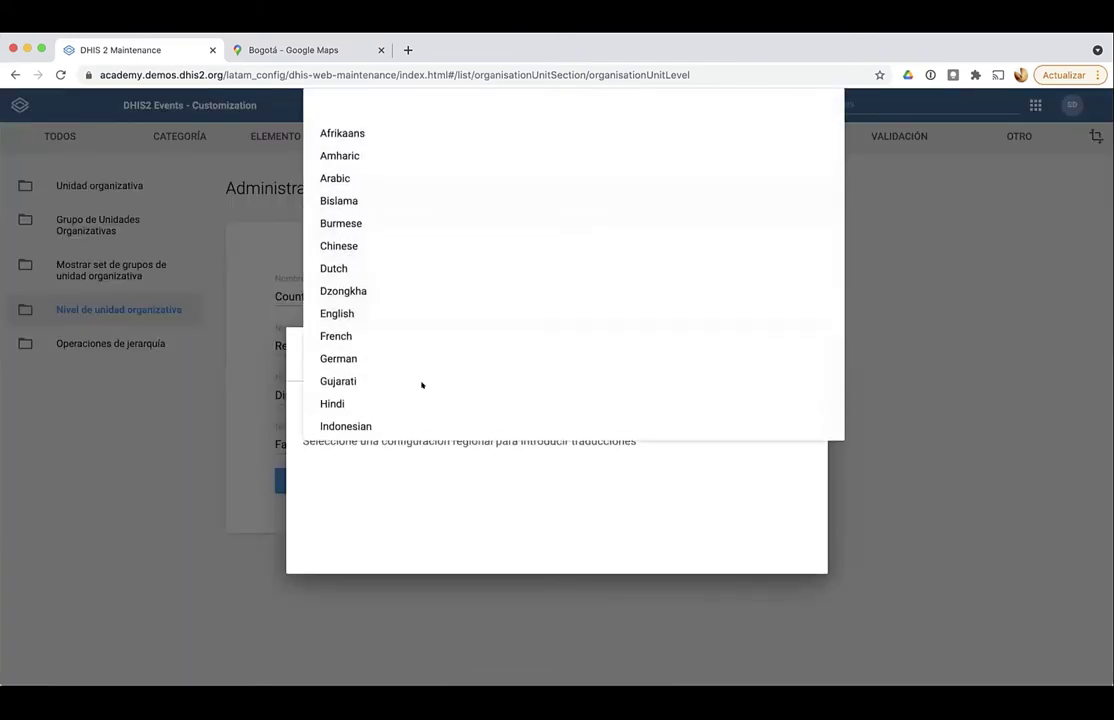
{"action": "scroll", "coordinate": [373, 368], "scroll_direction": "down", "scroll_amount": 3}
{"action": "left_click", "coordinate": [366, 343]}
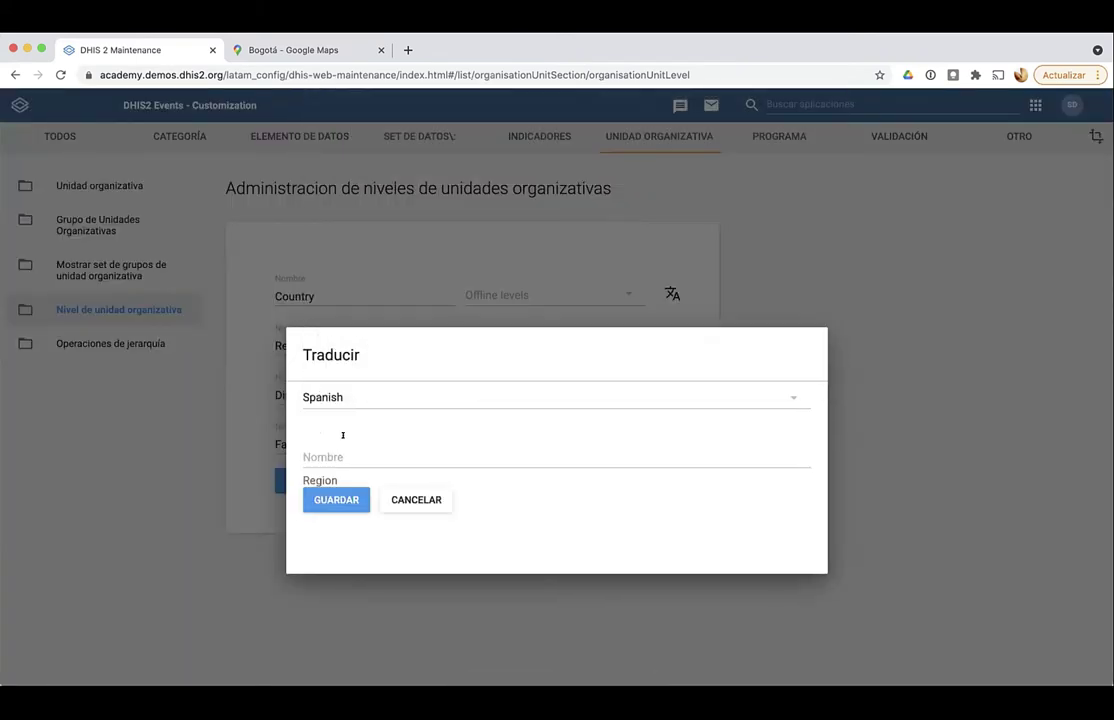
{"action": "left_click", "coordinate": [341, 442]}
{"action": "type", "text": "Región"}
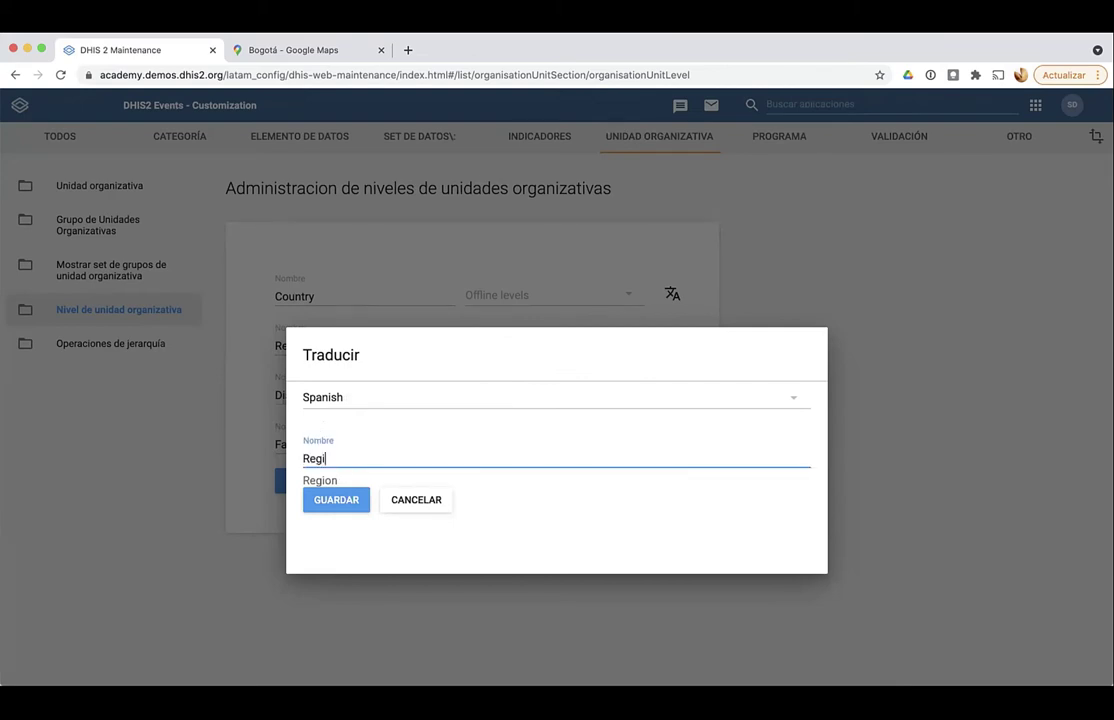
{"action": "left_click", "coordinate": [320, 499]}
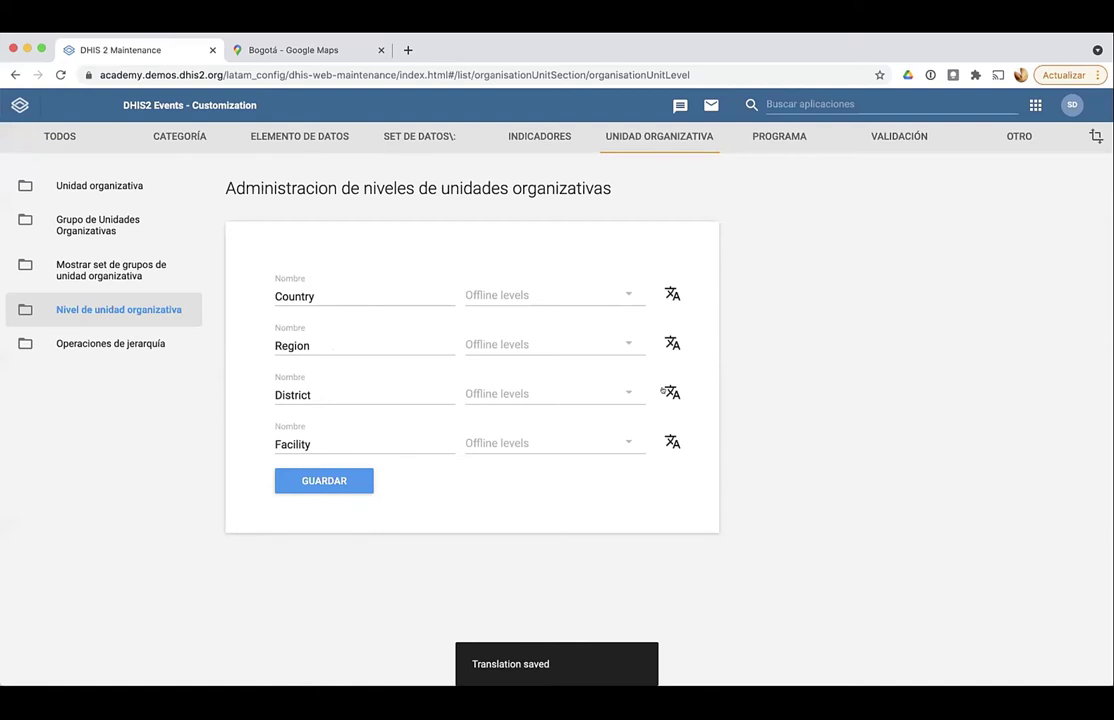
Step: Save the Spanish translation 'Distrito' for the District level
{"action": "left_click", "coordinate": [672, 392]}
{"action": "left_click", "coordinate": [404, 392]}
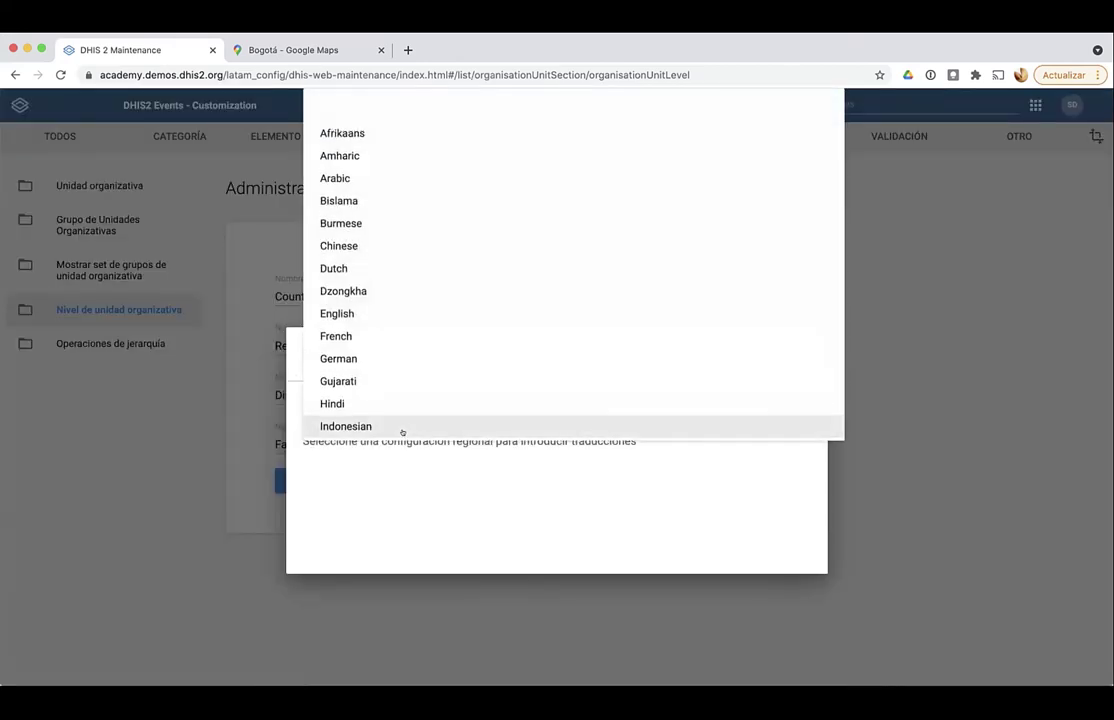
{"action": "scroll", "coordinate": [404, 430], "scroll_direction": "down", "scroll_amount": 5}
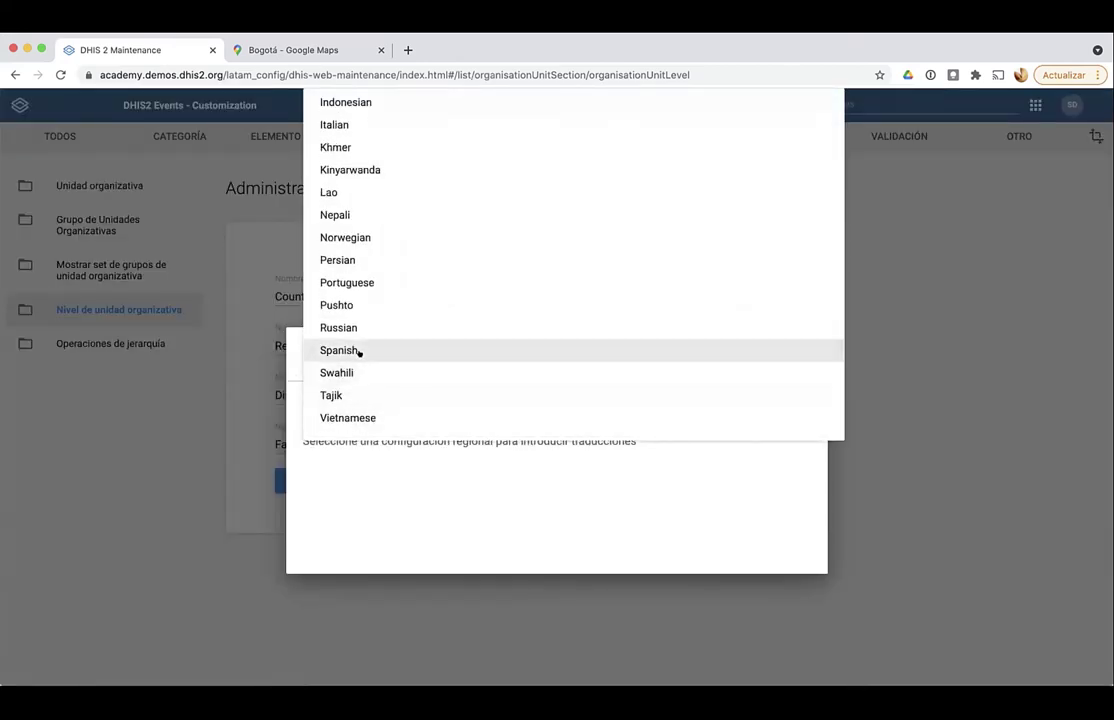
{"action": "left_click", "coordinate": [358, 350]}
{"action": "left_click", "coordinate": [339, 442]}
{"action": "type", "text": "D"}
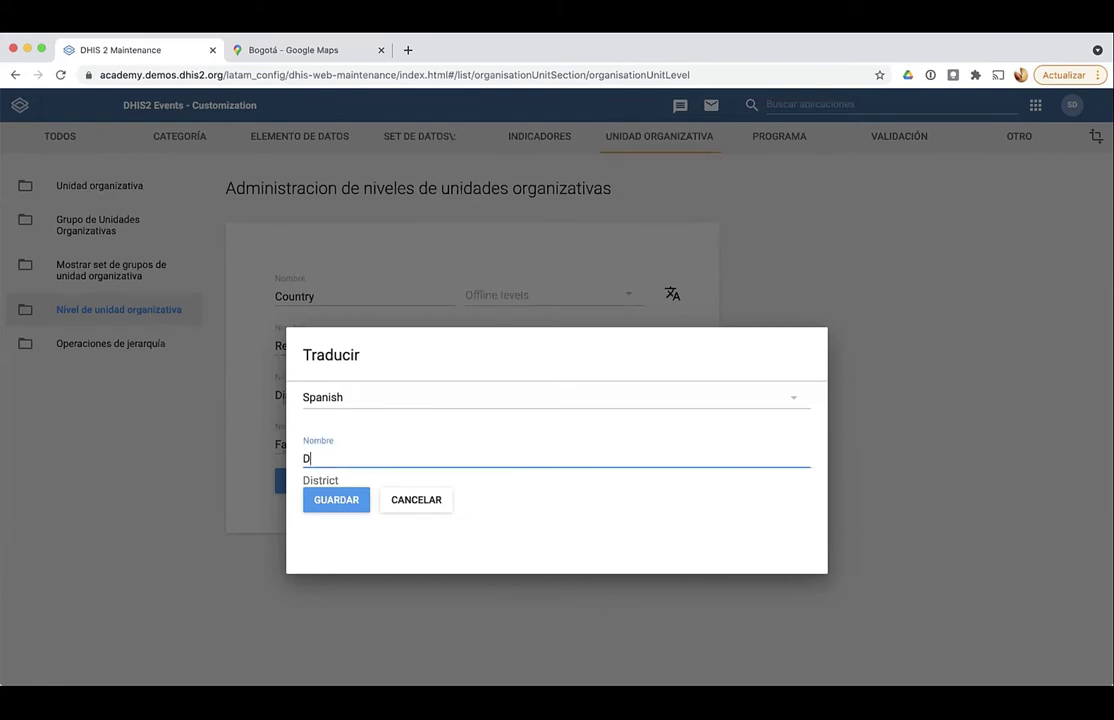
{"action": "type", "text": "istrito"}
{"action": "left_click", "coordinate": [314, 500]}
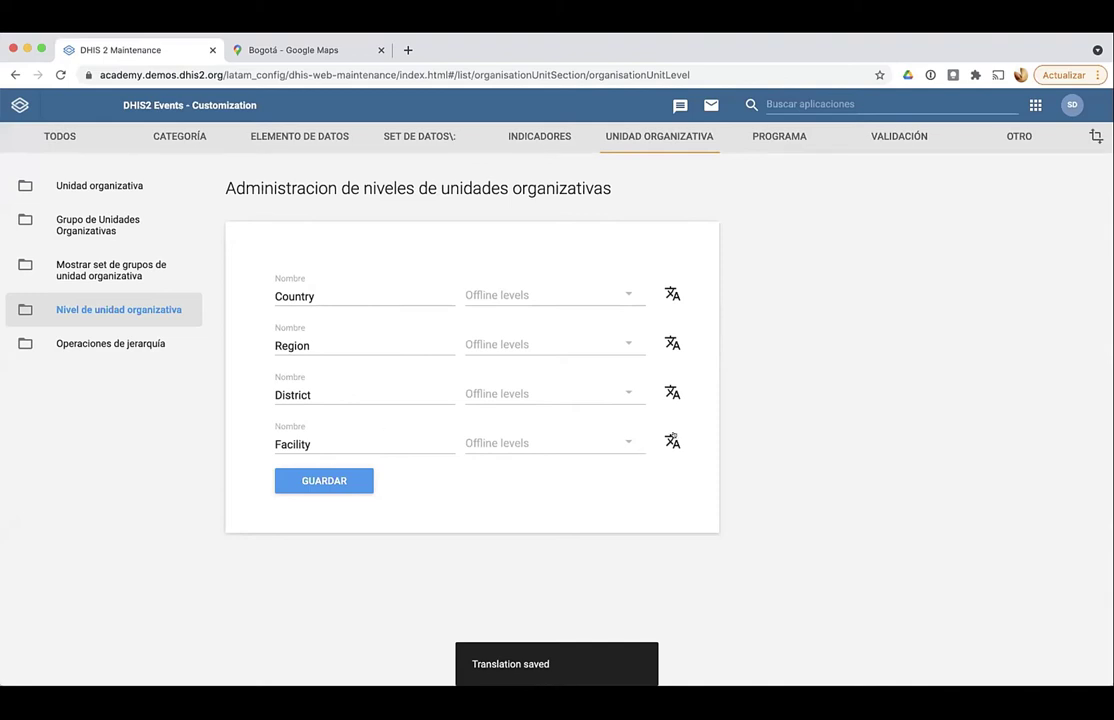
Step: Give the Facility level the Spanish name 'Puntos de atención' and save the organisation unit levels
{"action": "left_click", "coordinate": [672, 441]}
{"action": "left_click", "coordinate": [366, 398]}
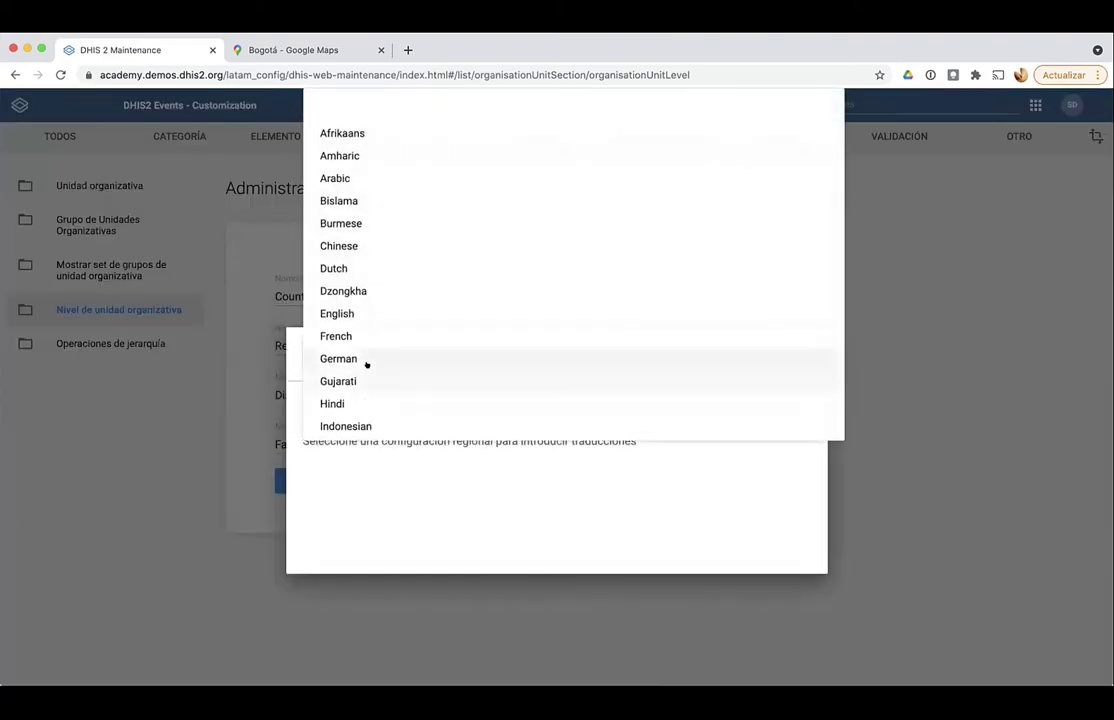
{"action": "scroll", "coordinate": [368, 366], "scroll_direction": "down", "scroll_amount": 5}
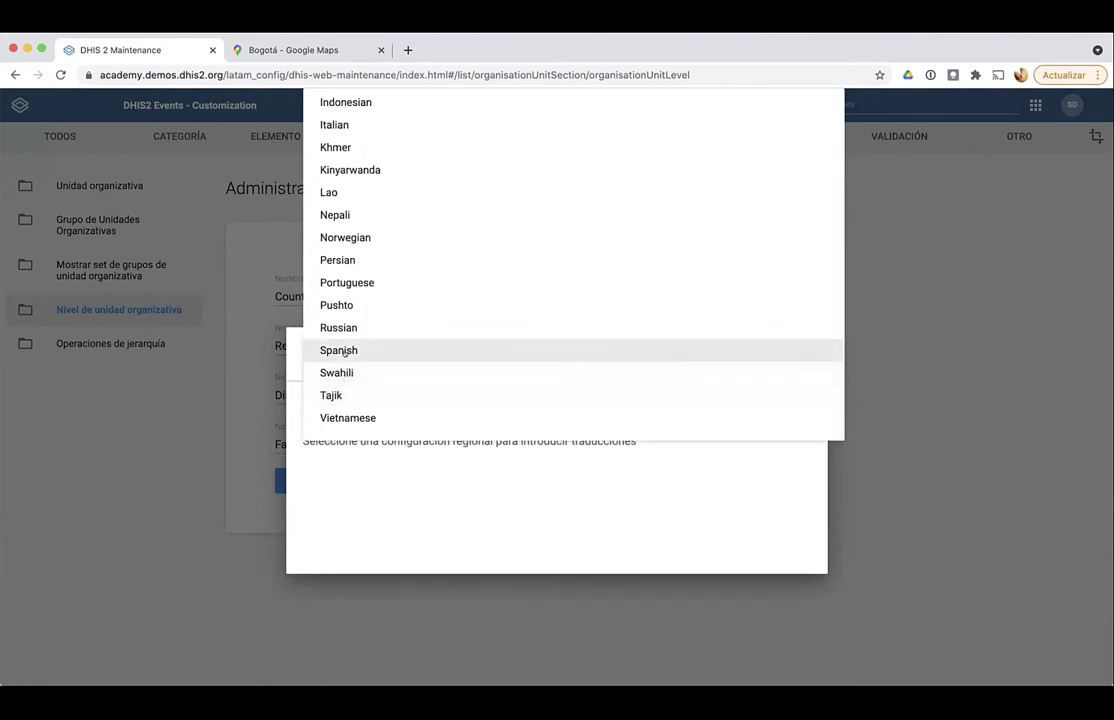
{"action": "left_click", "coordinate": [344, 352]}
{"action": "left_click", "coordinate": [327, 445]}
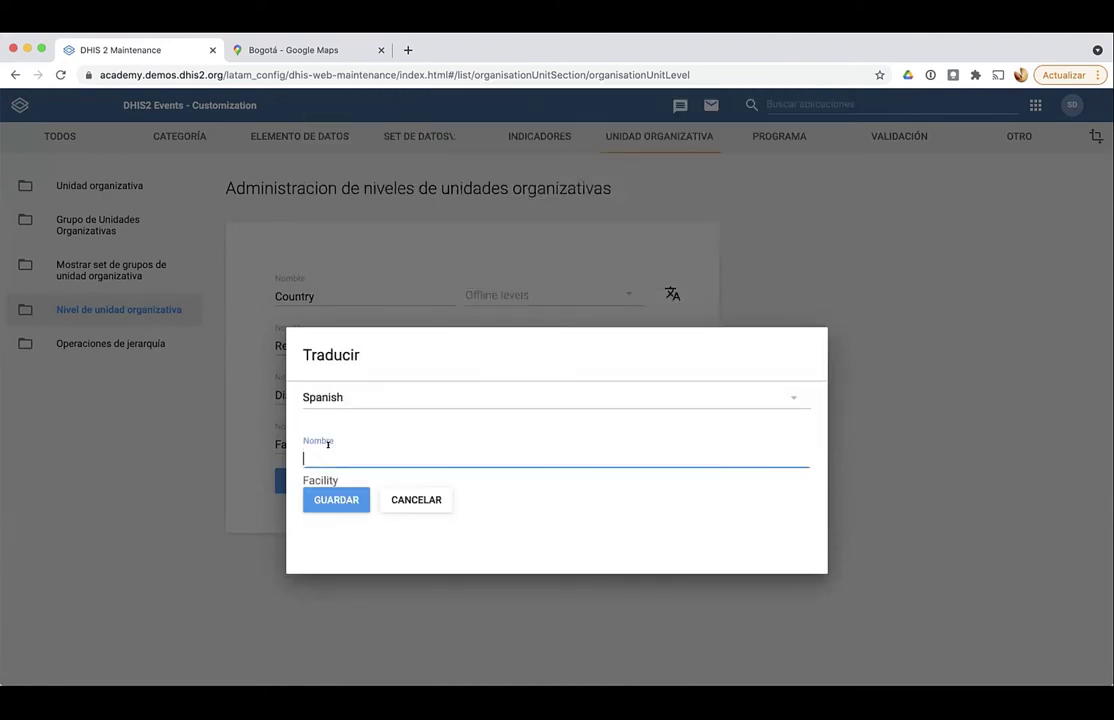
{"action": "type", "text": "Puntos des a"}
{"action": "key", "text": "BackSpace"}
{"action": "key", "text": "BackSpace"}
{"action": "key", "text": "BackSpace"}
{"action": "type", "text": "atención"}
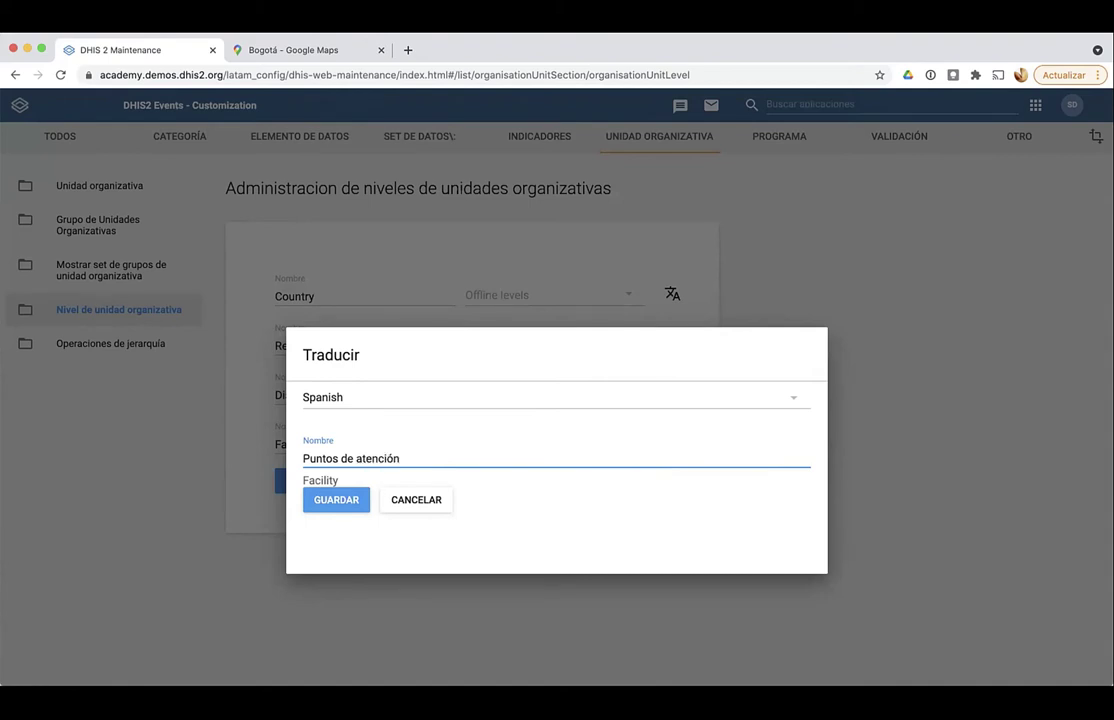
{"action": "left_click", "coordinate": [319, 500]}
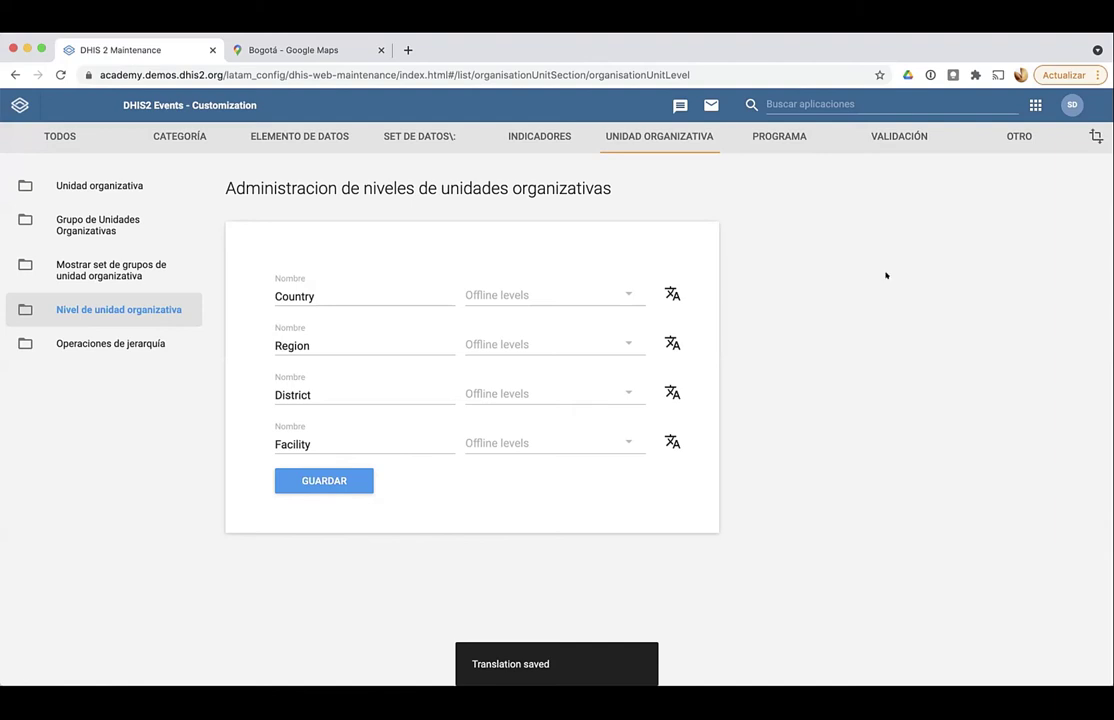
{"action": "left_click", "coordinate": [337, 472]}
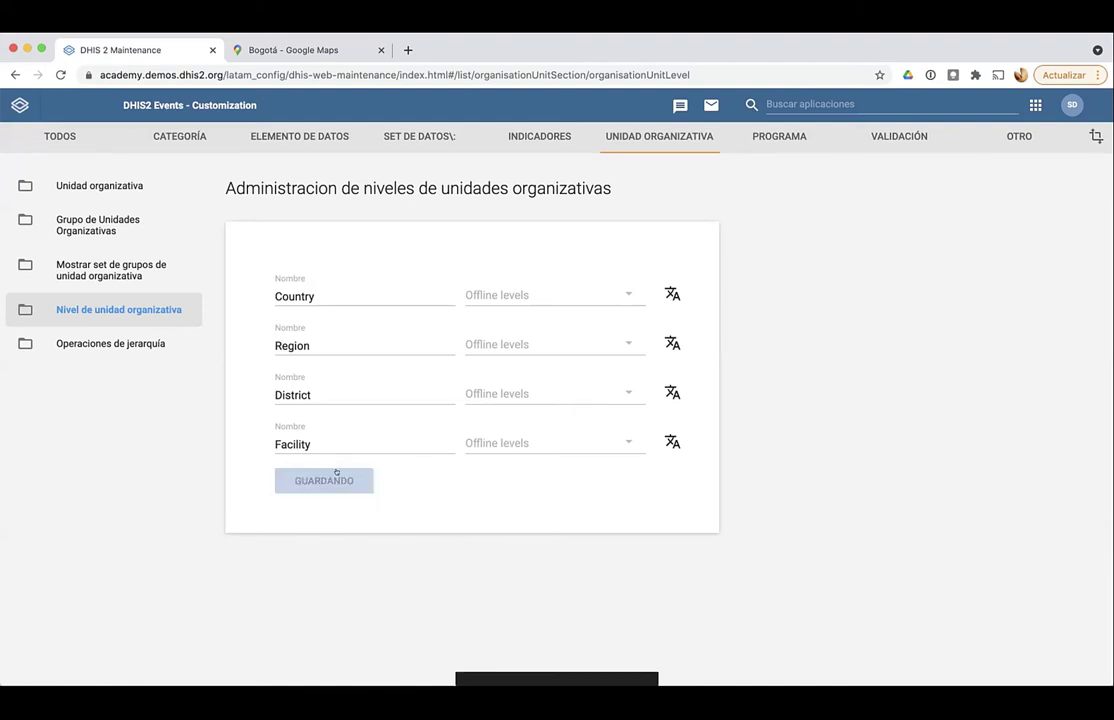
{"action": "left_click", "coordinate": [118, 340]}
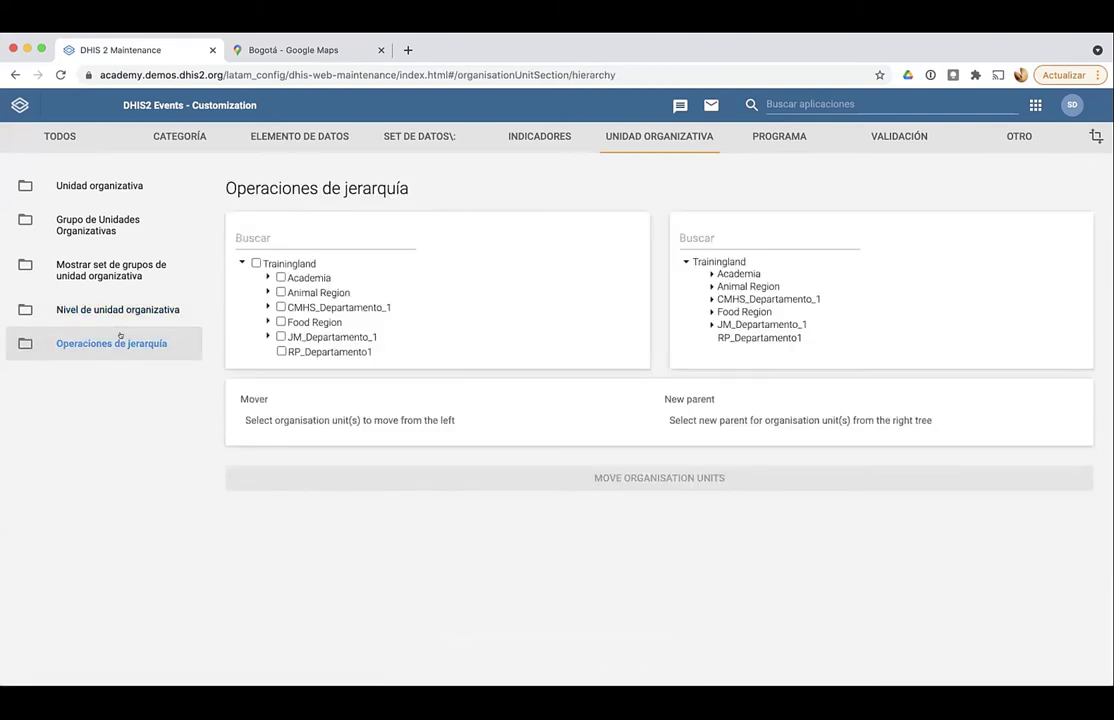
Step: Move JM_Clínica de la luz 1 (1-2) from JM_Municipio_1-2 to Dessert District in Food Region
{"action": "left_click", "coordinate": [267, 336]}
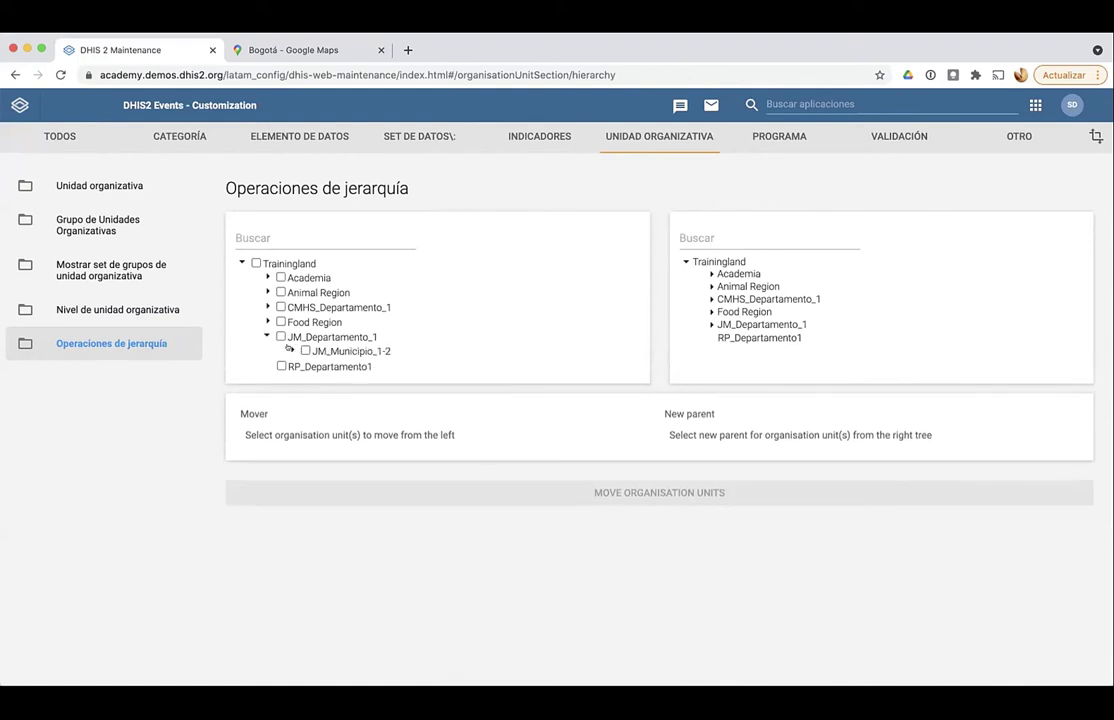
{"action": "left_click", "coordinate": [291, 350]}
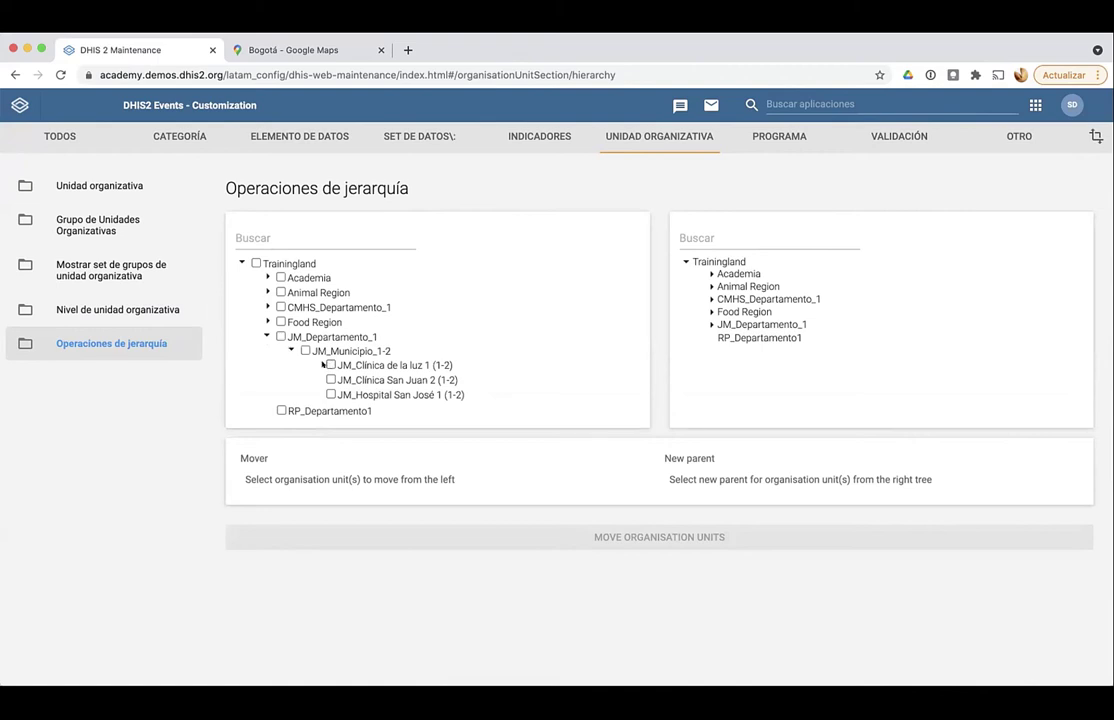
{"action": "left_click", "coordinate": [326, 365]}
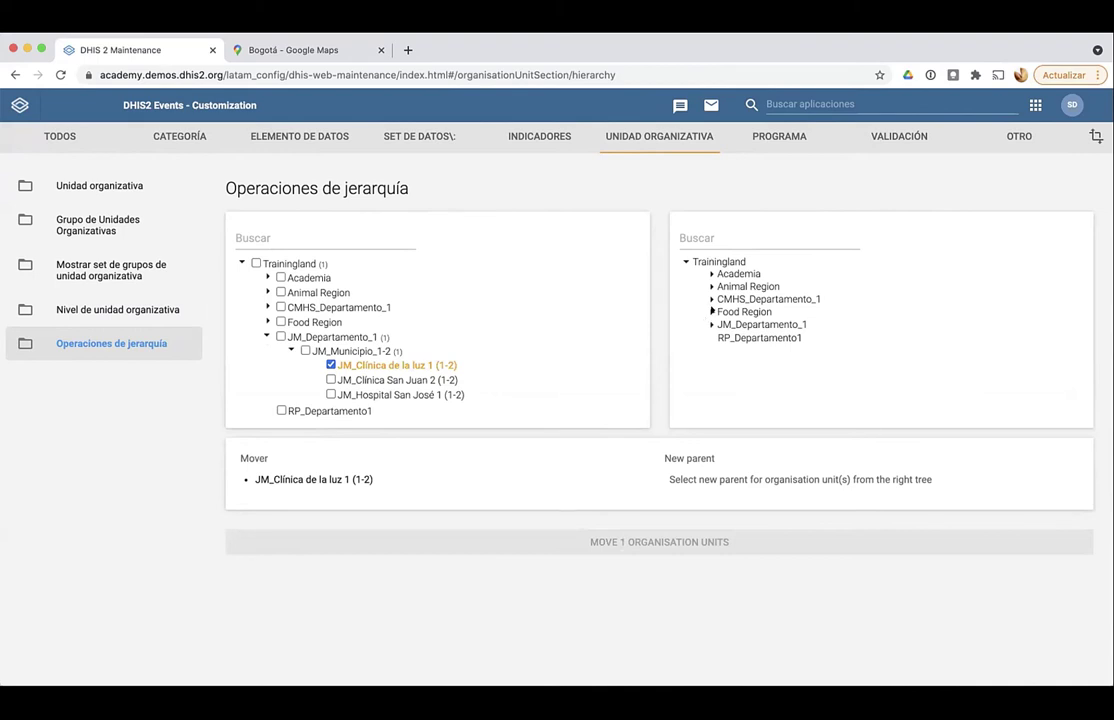
{"action": "left_click", "coordinate": [710, 324]}
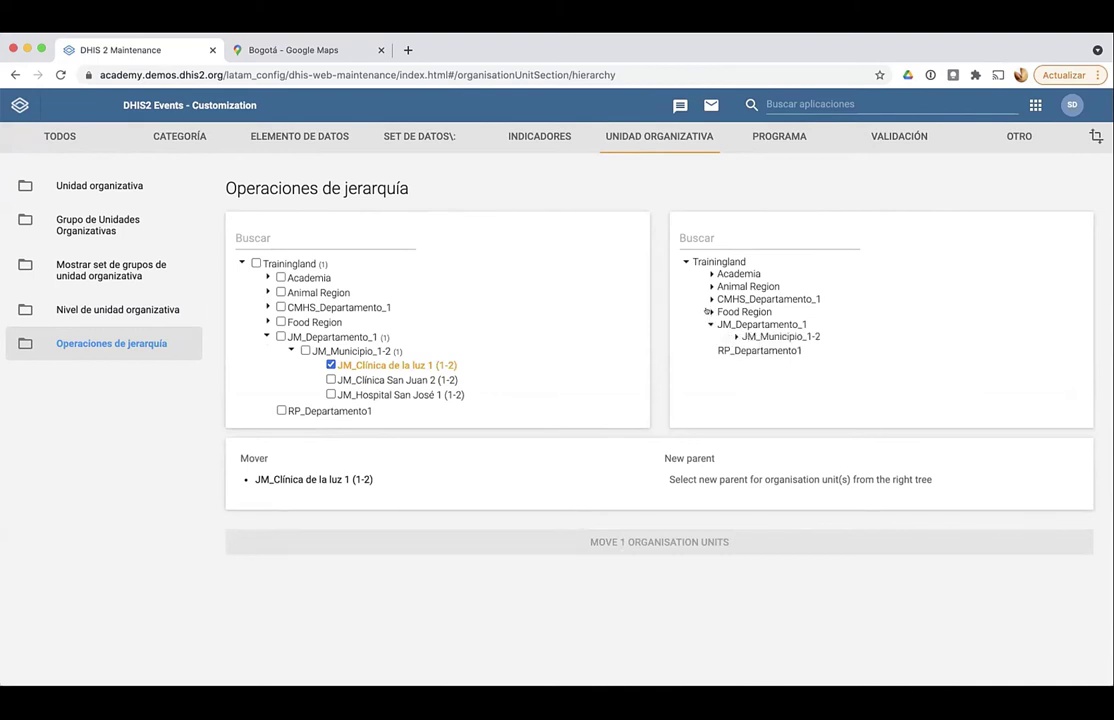
{"action": "left_click", "coordinate": [709, 311]}
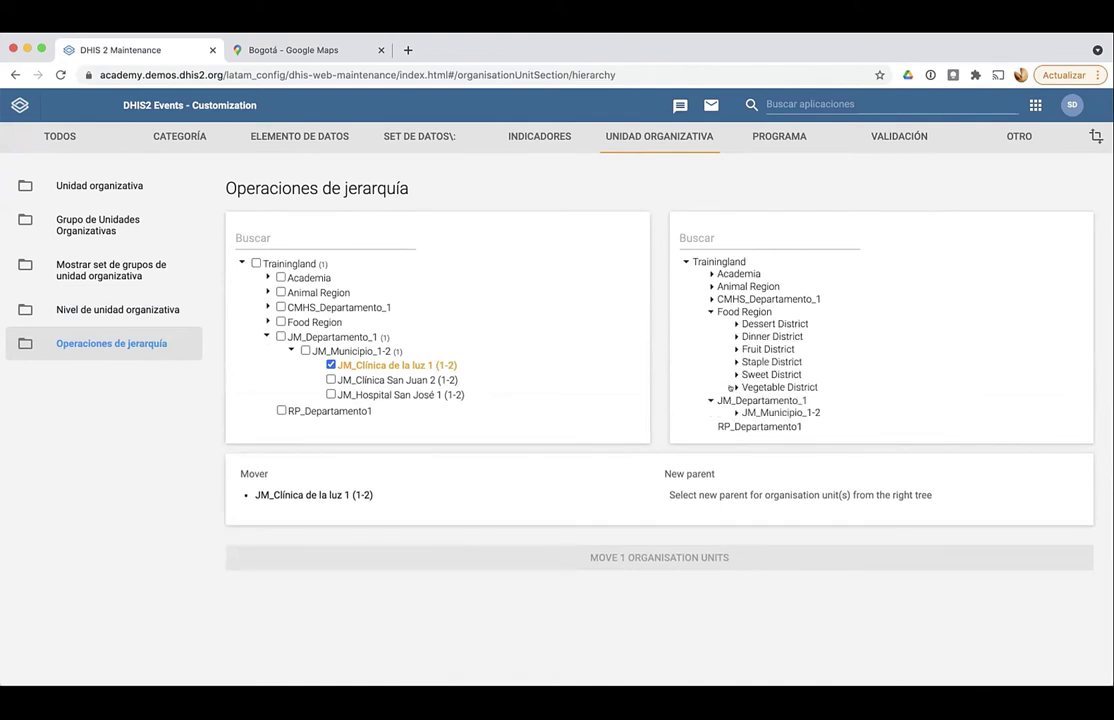
{"action": "left_click", "coordinate": [730, 322]}
{"action": "left_click", "coordinate": [750, 323]}
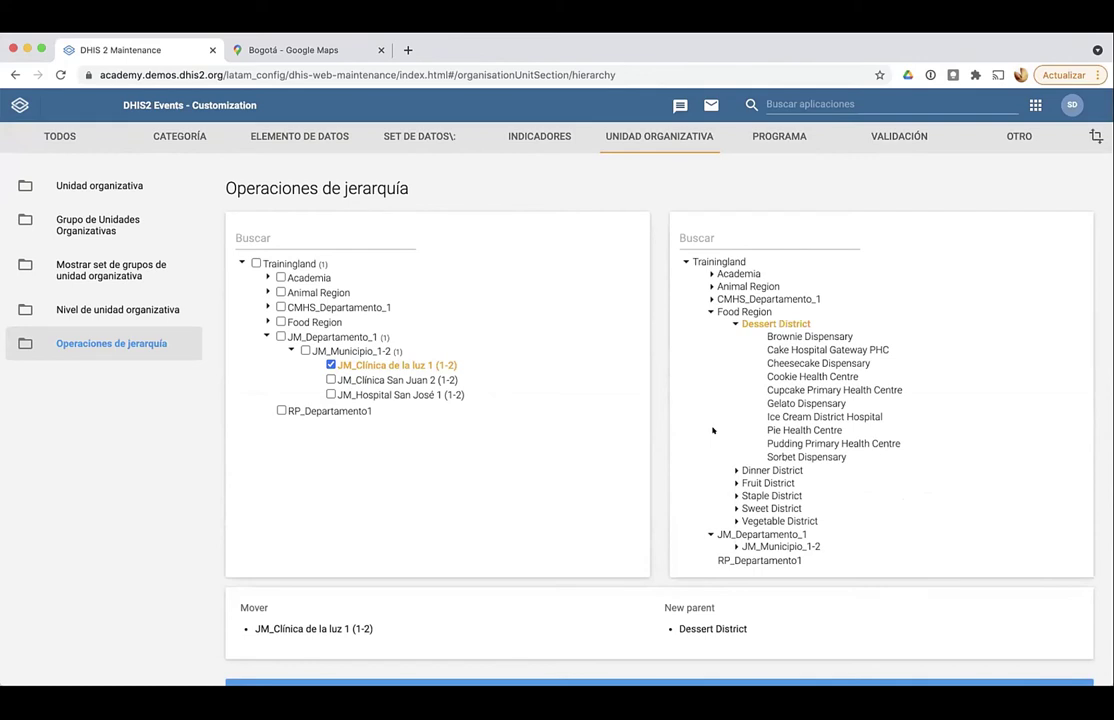
{"action": "scroll", "coordinate": [713, 430], "scroll_direction": "down", "scroll_amount": 2}
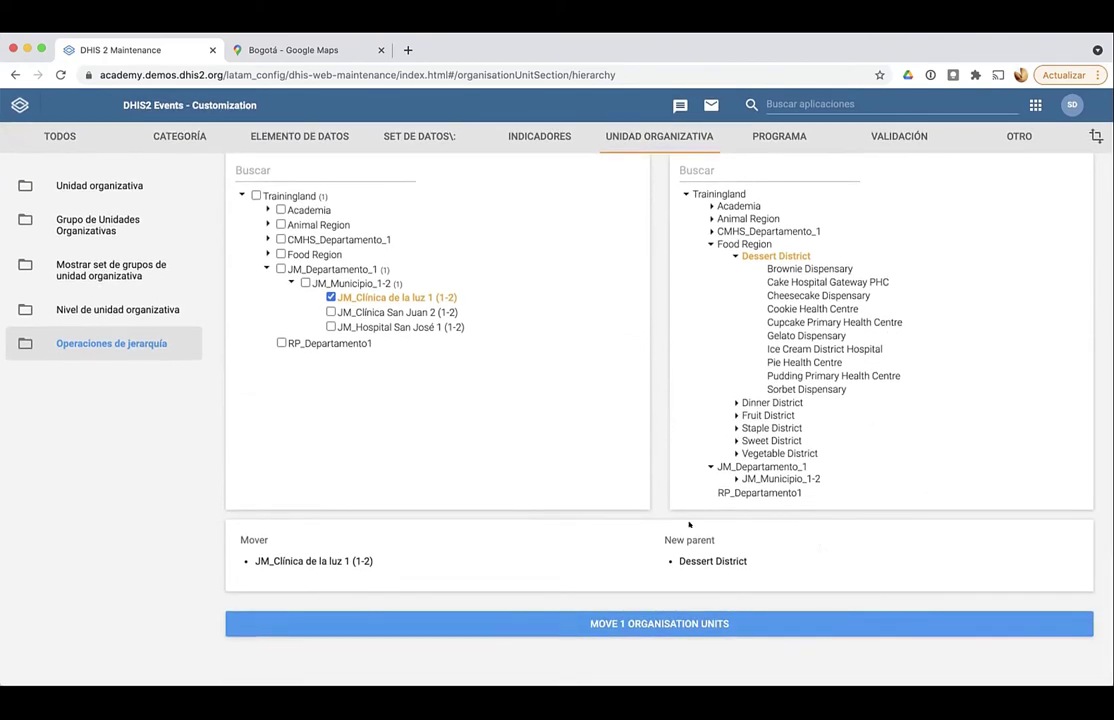
{"action": "left_click", "coordinate": [674, 625]}
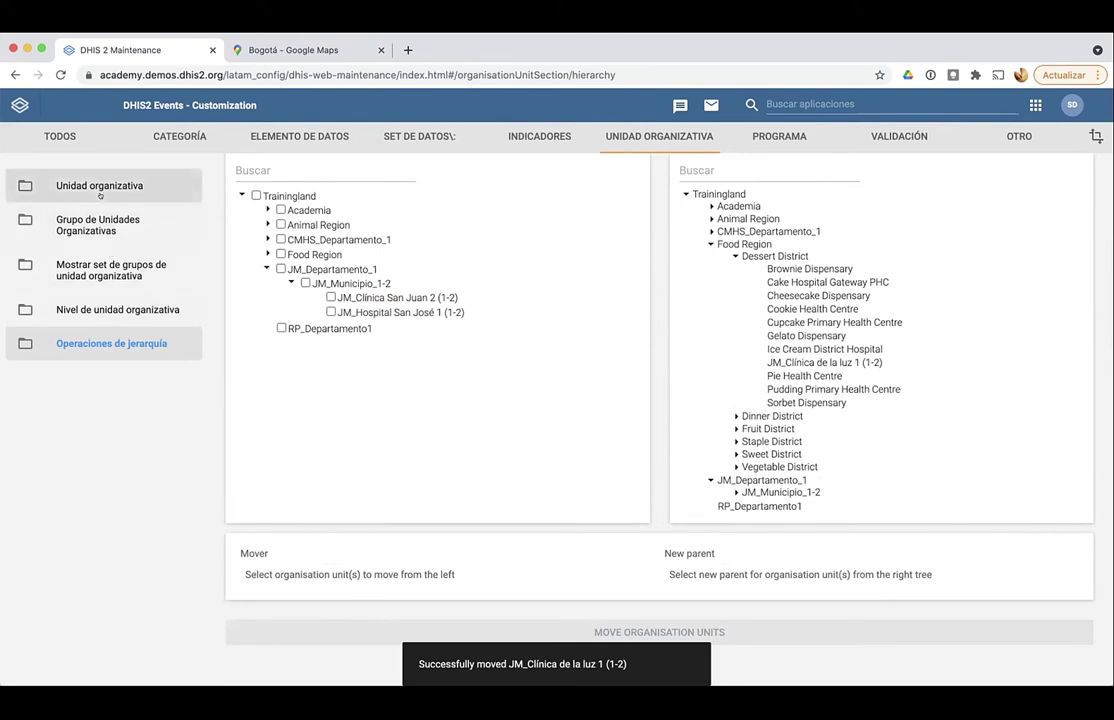
Step: In the organisation unit list, expand Food Region and Dessert District to find the moved clinic
{"action": "left_click", "coordinate": [100, 196]}
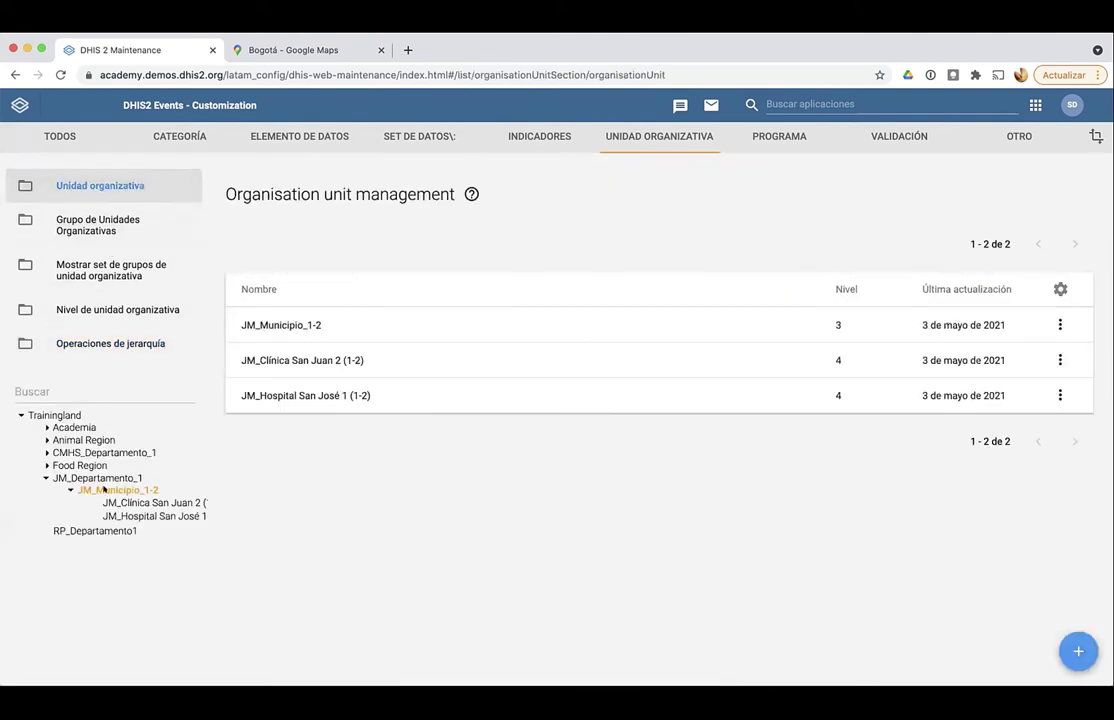
{"action": "left_click", "coordinate": [46, 465]}
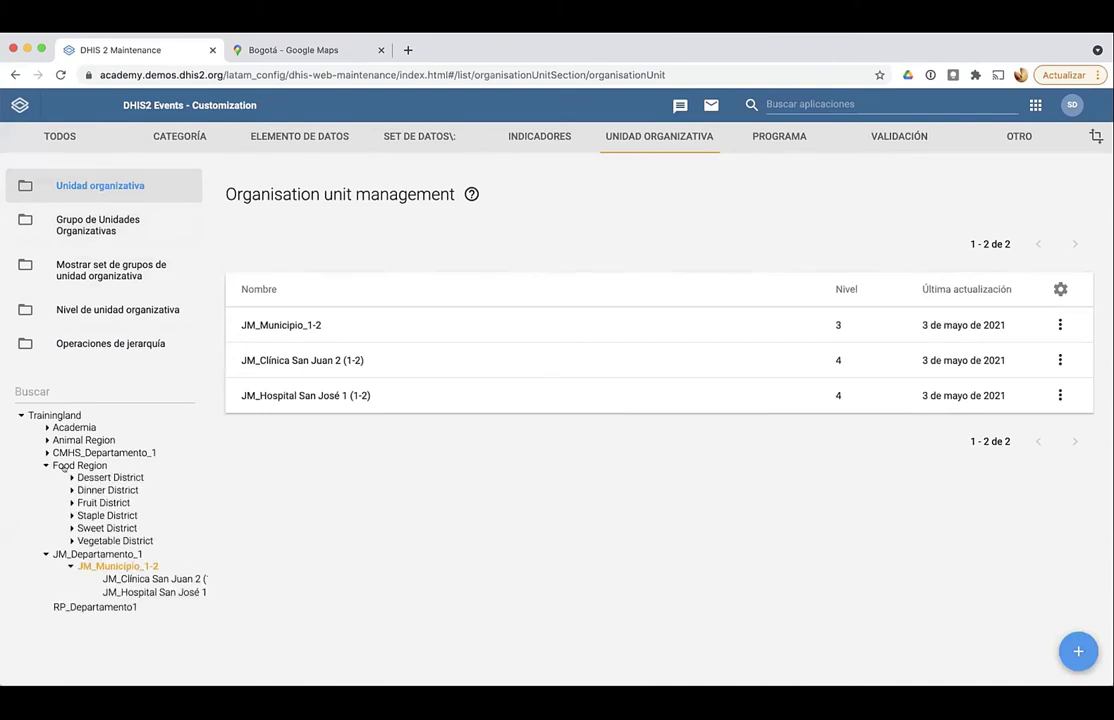
{"action": "left_click", "coordinate": [71, 477]}
{"action": "scroll", "coordinate": [65, 472], "scroll_direction": "down", "scroll_amount": 2}
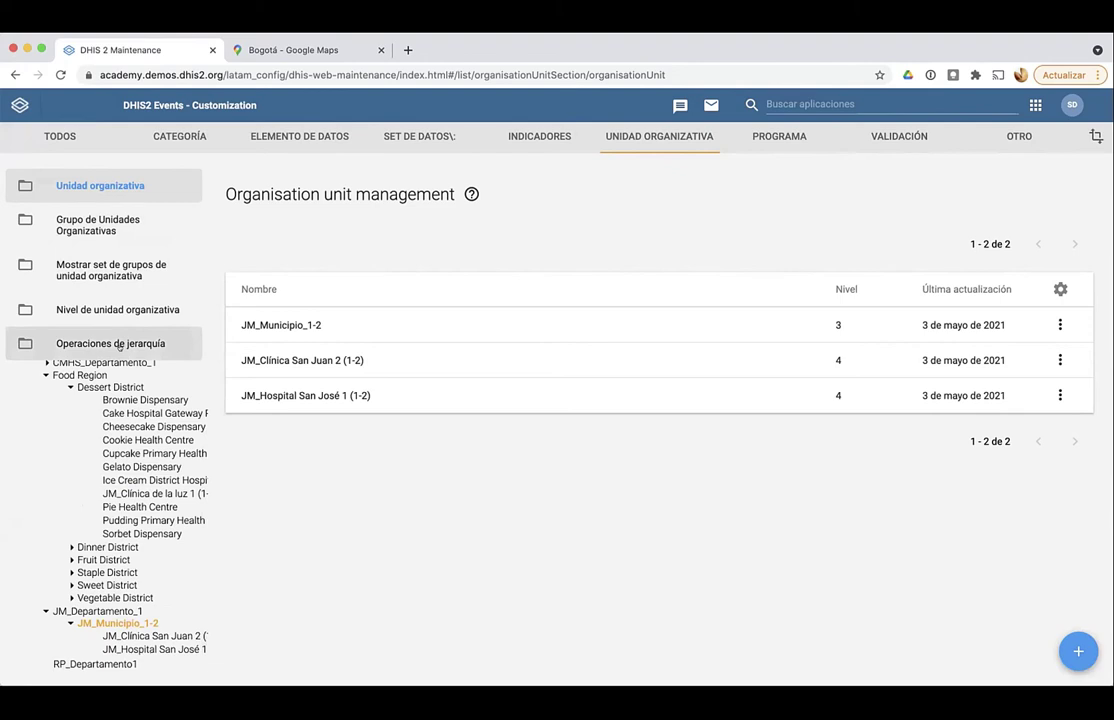
Step: Move JM_Clínica de la luz 1 (1-2) from Dessert District back under JM_Municipio_1-2
{"action": "left_click", "coordinate": [118, 344]}
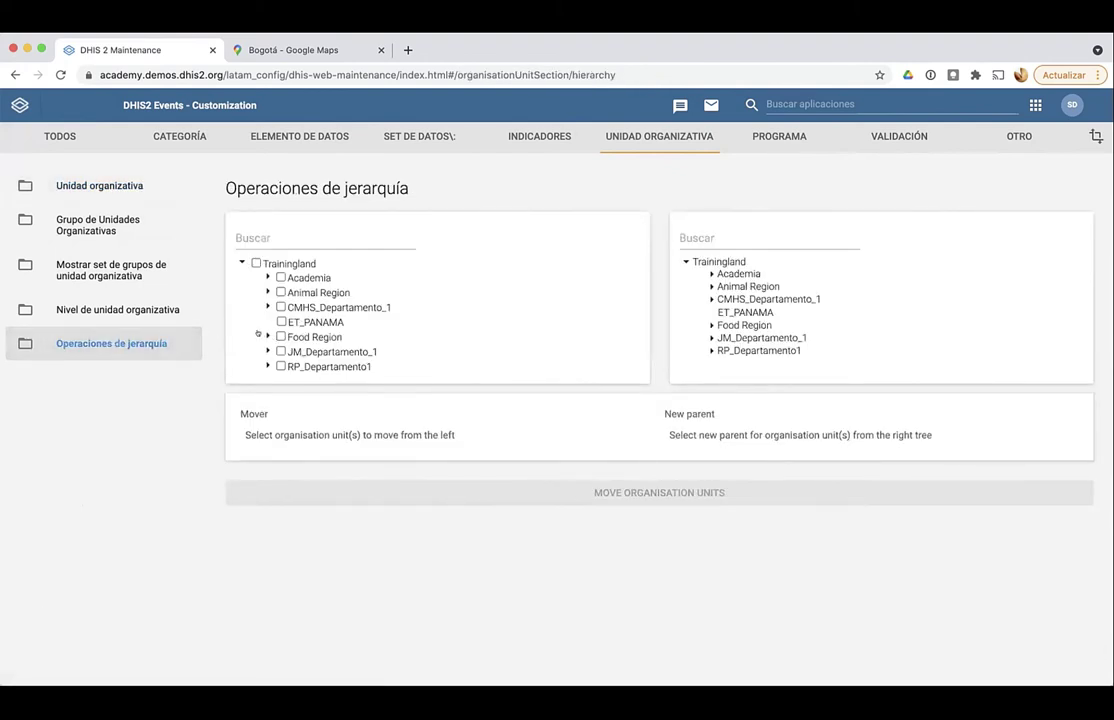
{"action": "left_click", "coordinate": [267, 336]}
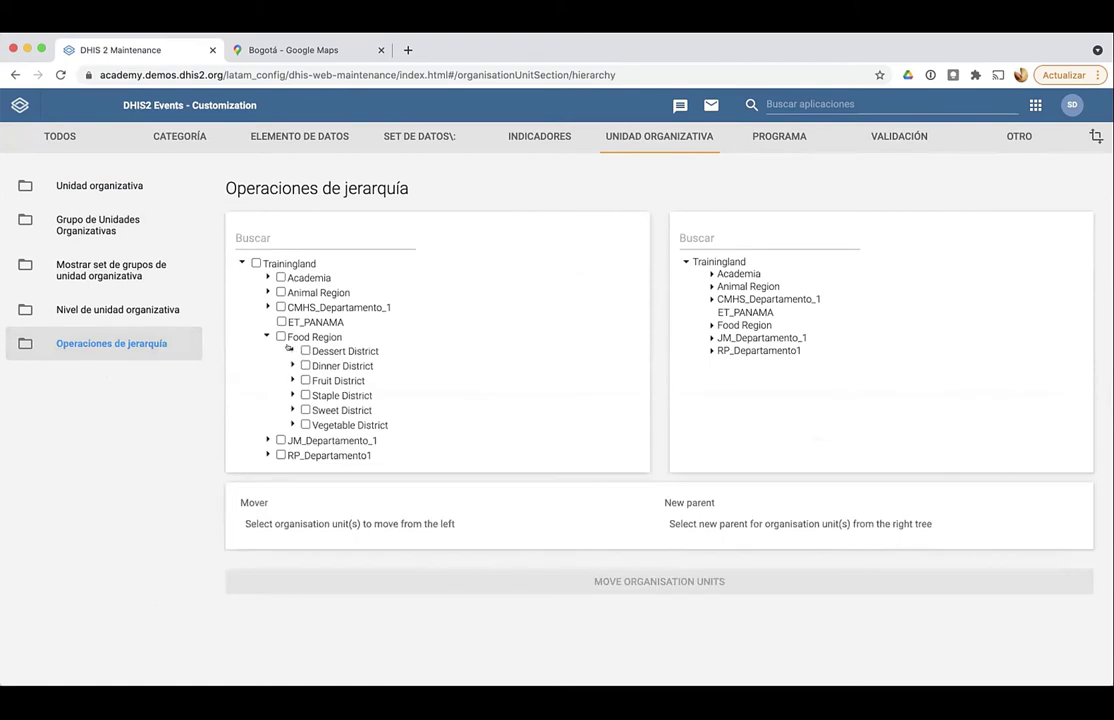
{"action": "left_click", "coordinate": [290, 349]}
{"action": "left_click", "coordinate": [328, 468]}
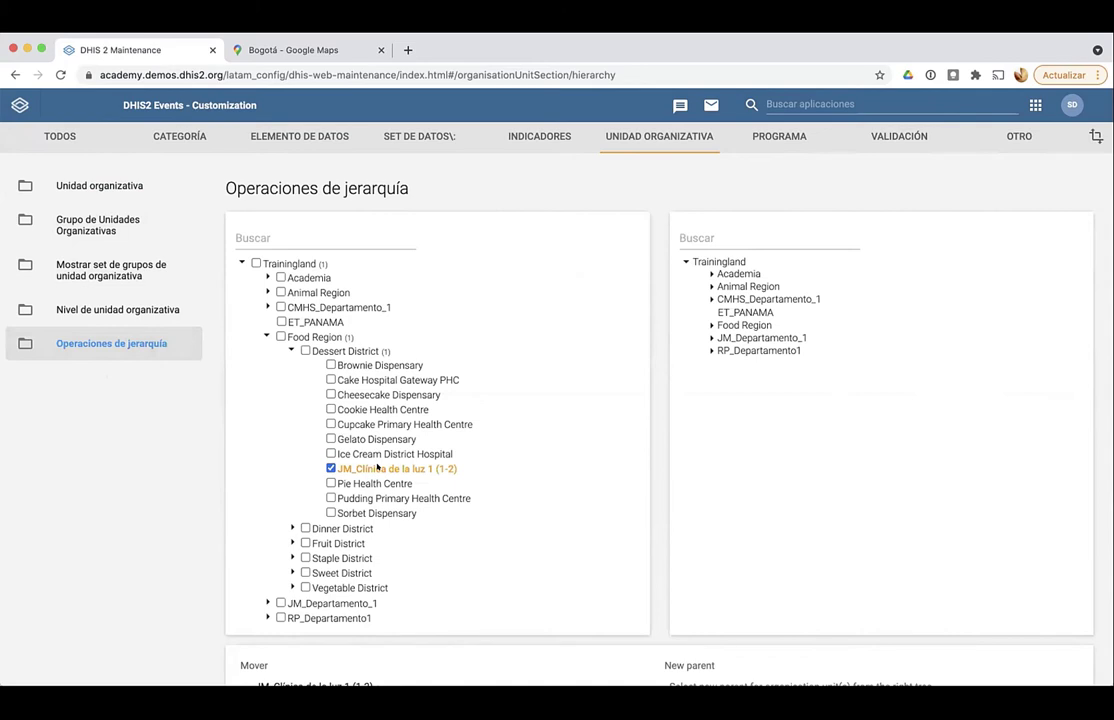
{"action": "left_click", "coordinate": [711, 338]}
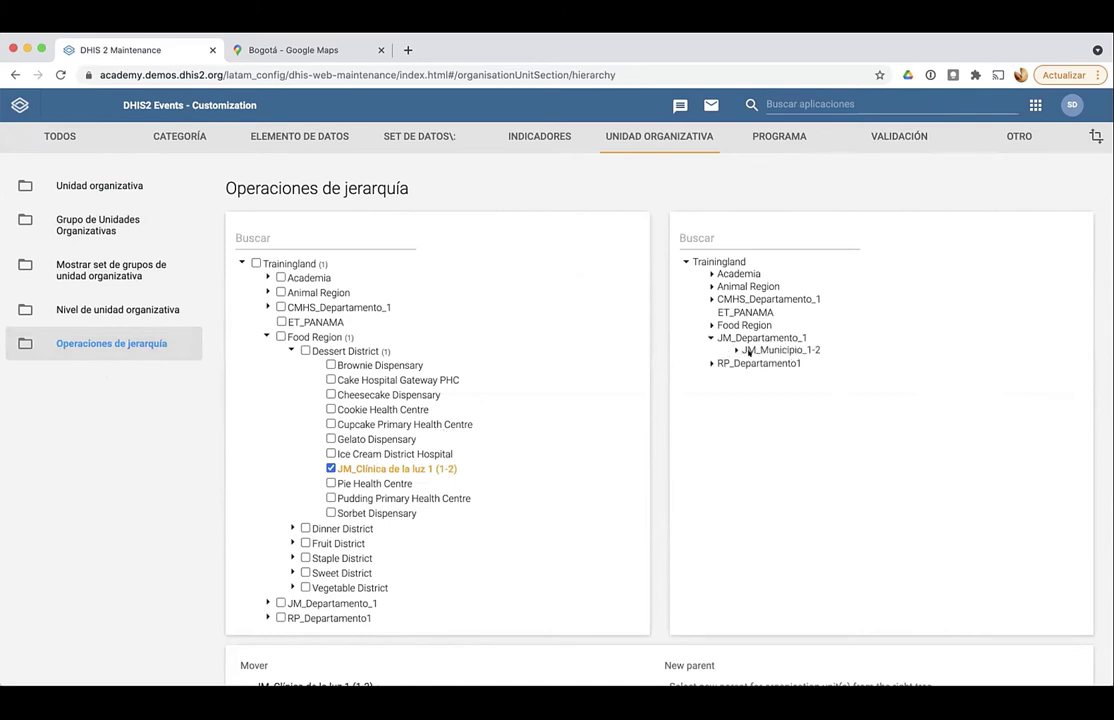
{"action": "left_click", "coordinate": [749, 351]}
{"action": "scroll", "coordinate": [704, 522], "scroll_direction": "down", "scroll_amount": 2}
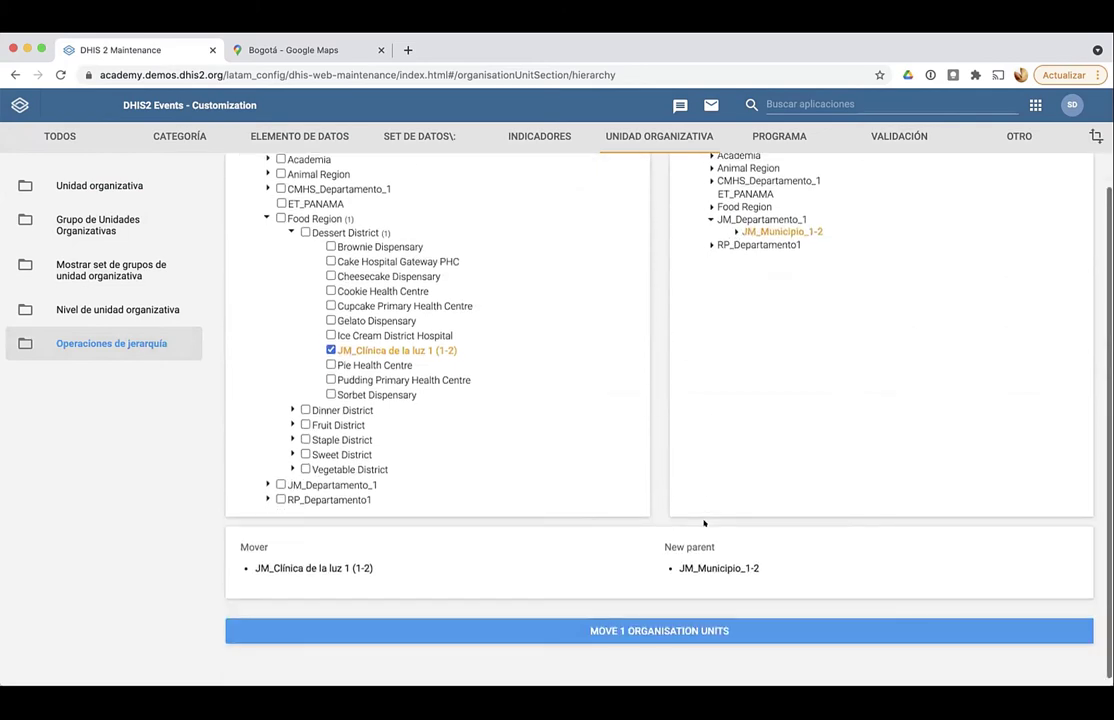
{"action": "left_click", "coordinate": [685, 622]}
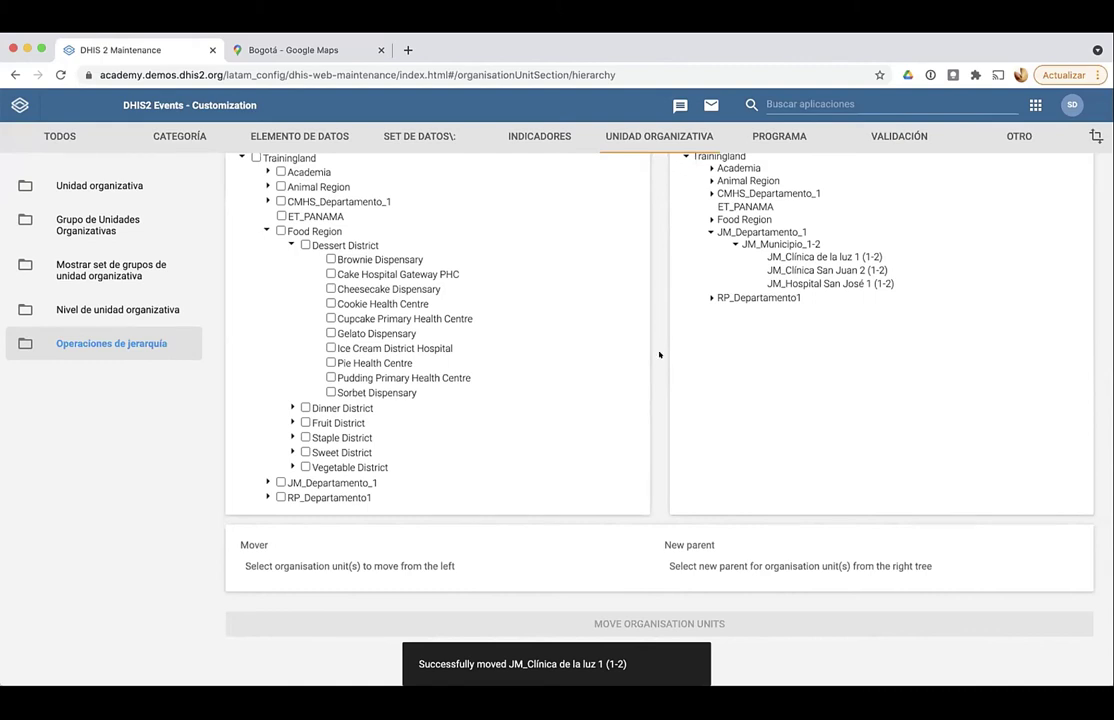
{"action": "left_click", "coordinate": [818, 104]}
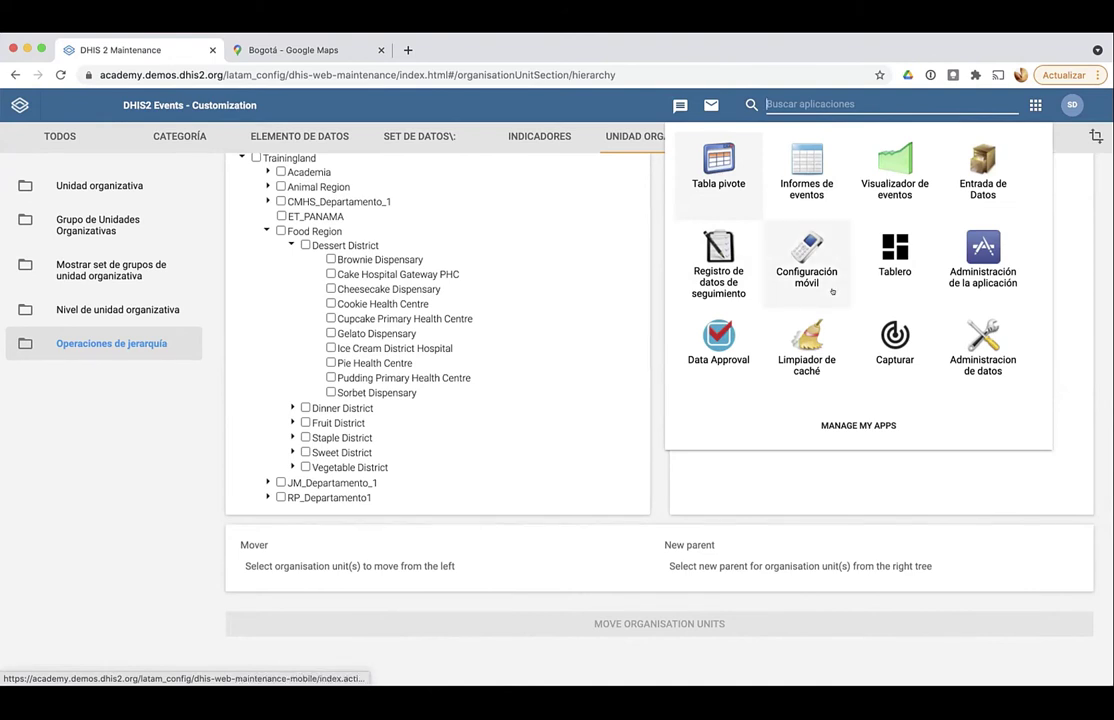
Step: Start an analytics tables export in the Data Administration app
{"action": "left_click", "coordinate": [978, 350]}
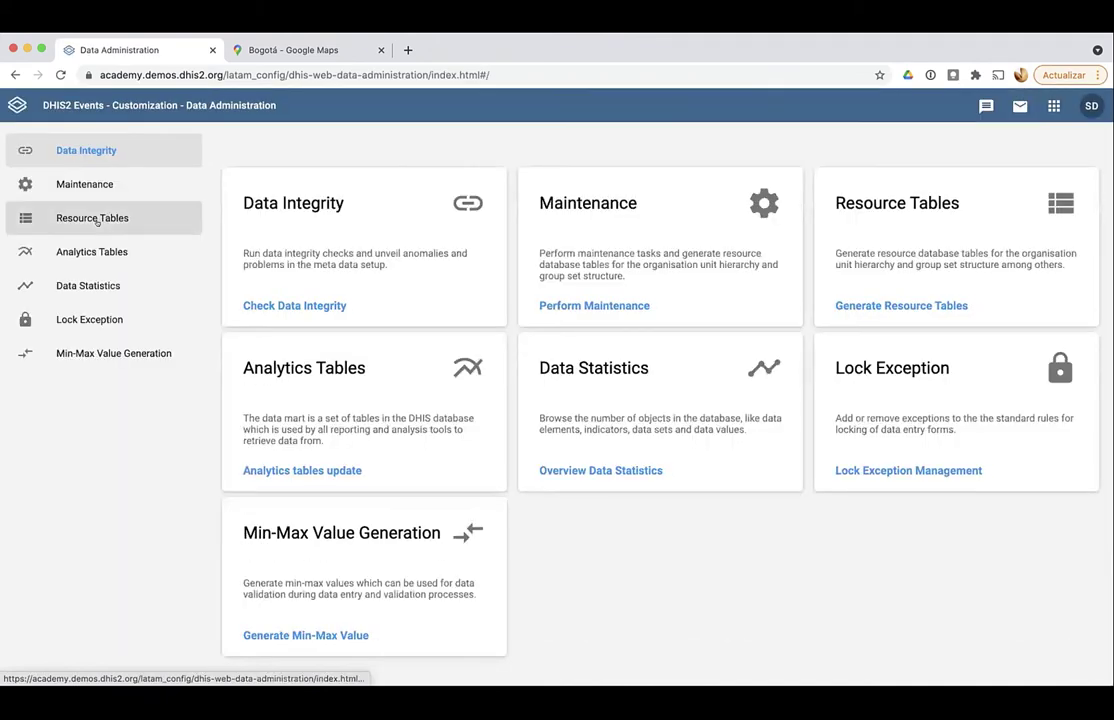
{"action": "left_click", "coordinate": [97, 220]}
{"action": "left_click", "coordinate": [90, 251]}
{"action": "left_click", "coordinate": [262, 428]}
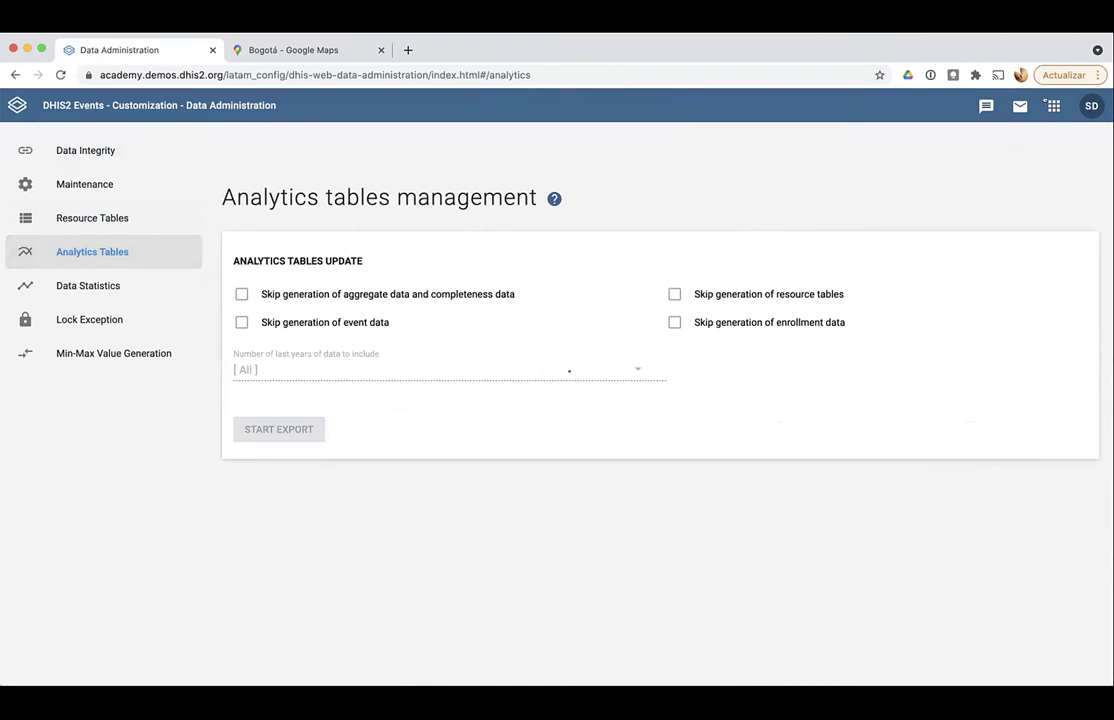
Step: Search the apps menu for 'ma' and launch the Mapas app
{"action": "left_click", "coordinate": [1054, 106]}
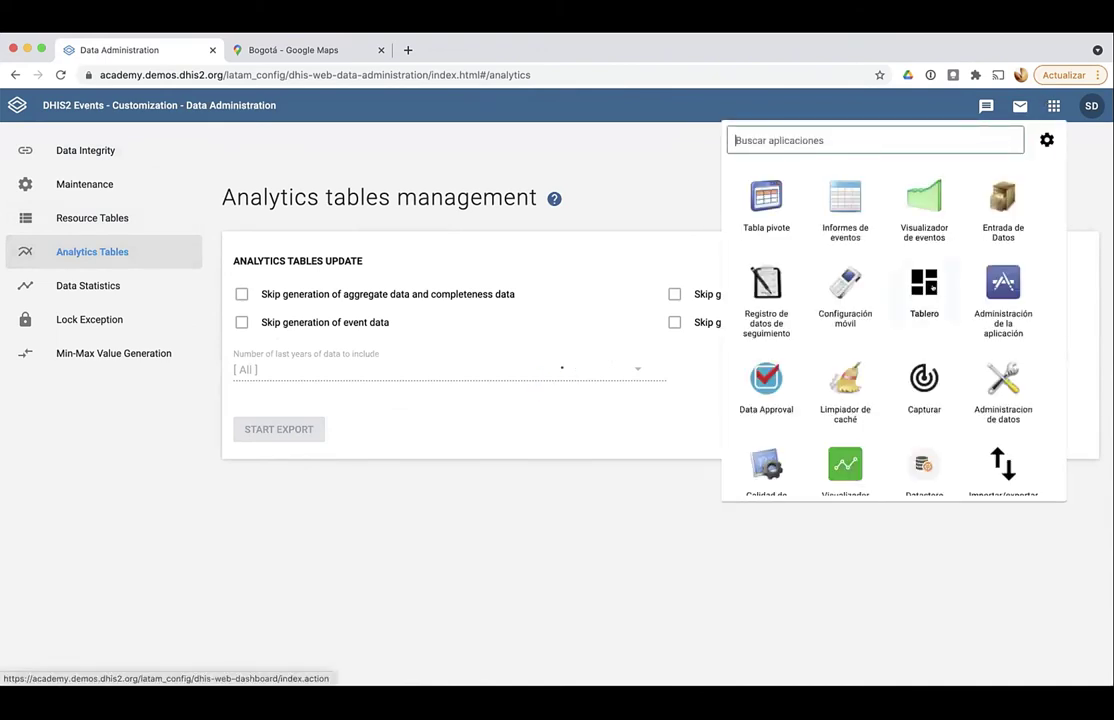
{"action": "scroll", "coordinate": [930, 284], "scroll_direction": "down", "scroll_amount": 1}
{"action": "type", "text": "ma"}
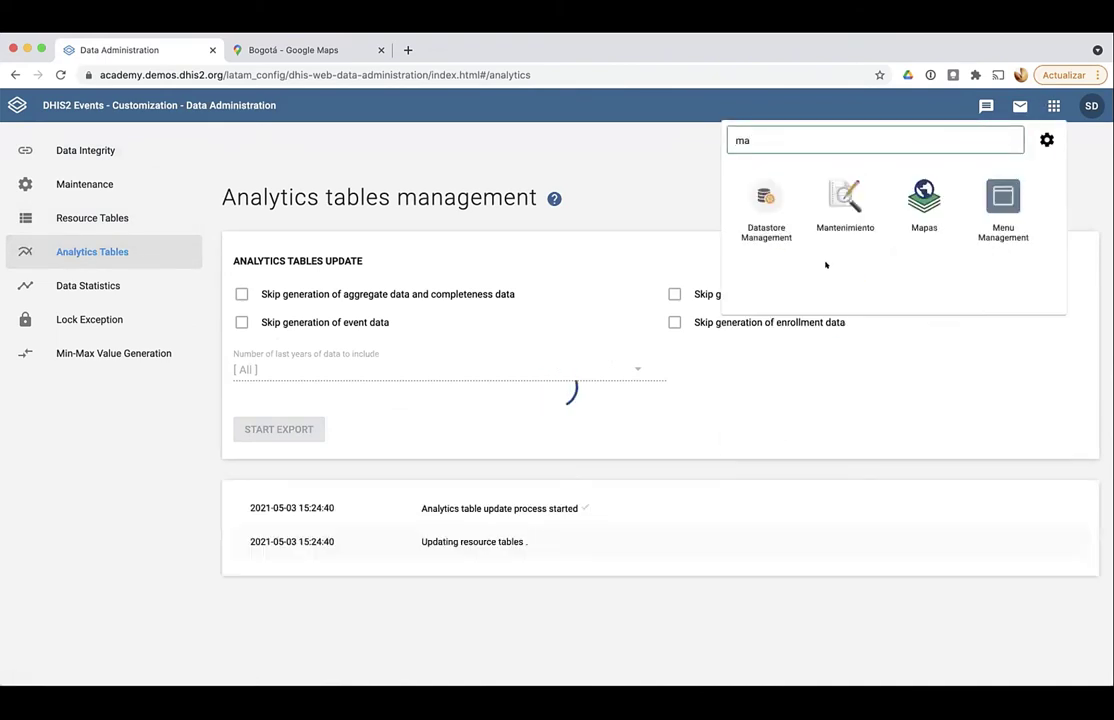
{"action": "left_click", "coordinate": [922, 200]}
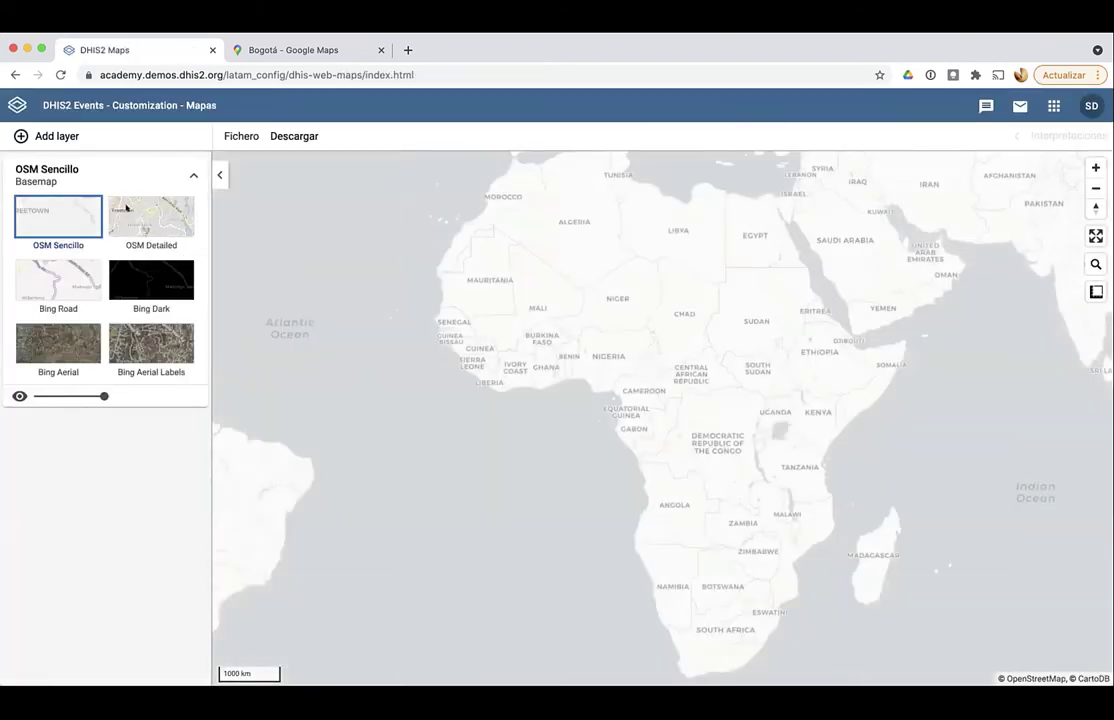
Step: Add a Facilities layer using JM_Establecimientos de Salud, JM_Departamento_1 and level Puntos de atención
{"action": "left_click", "coordinate": [45, 133]}
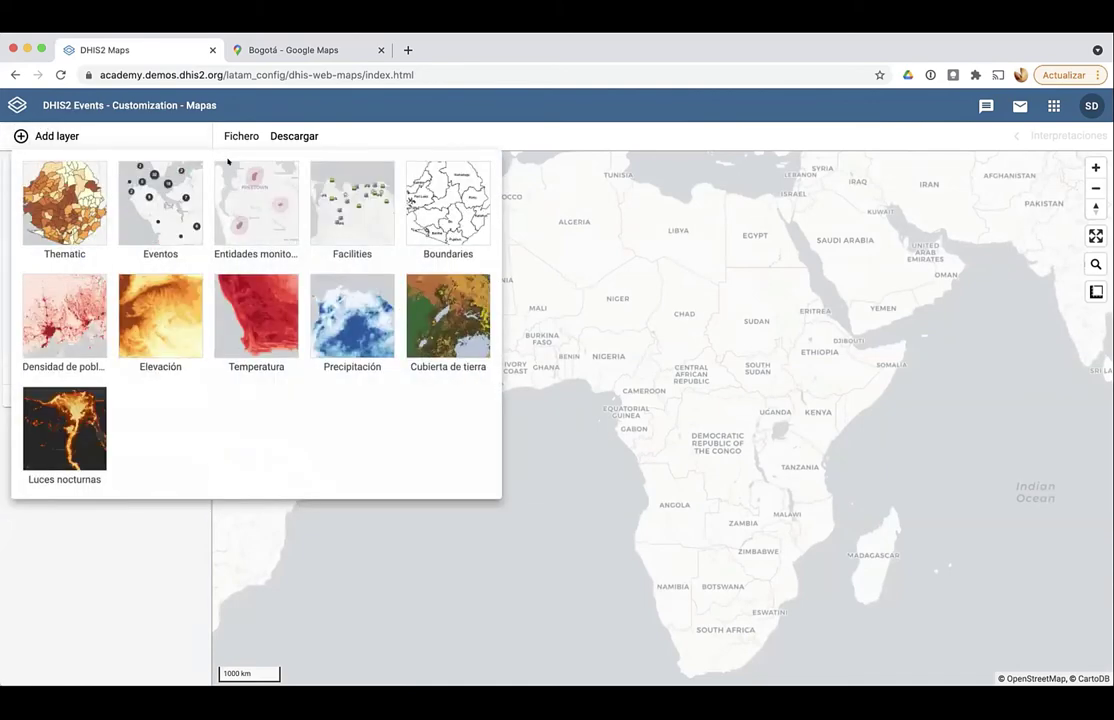
{"action": "left_click", "coordinate": [332, 187]}
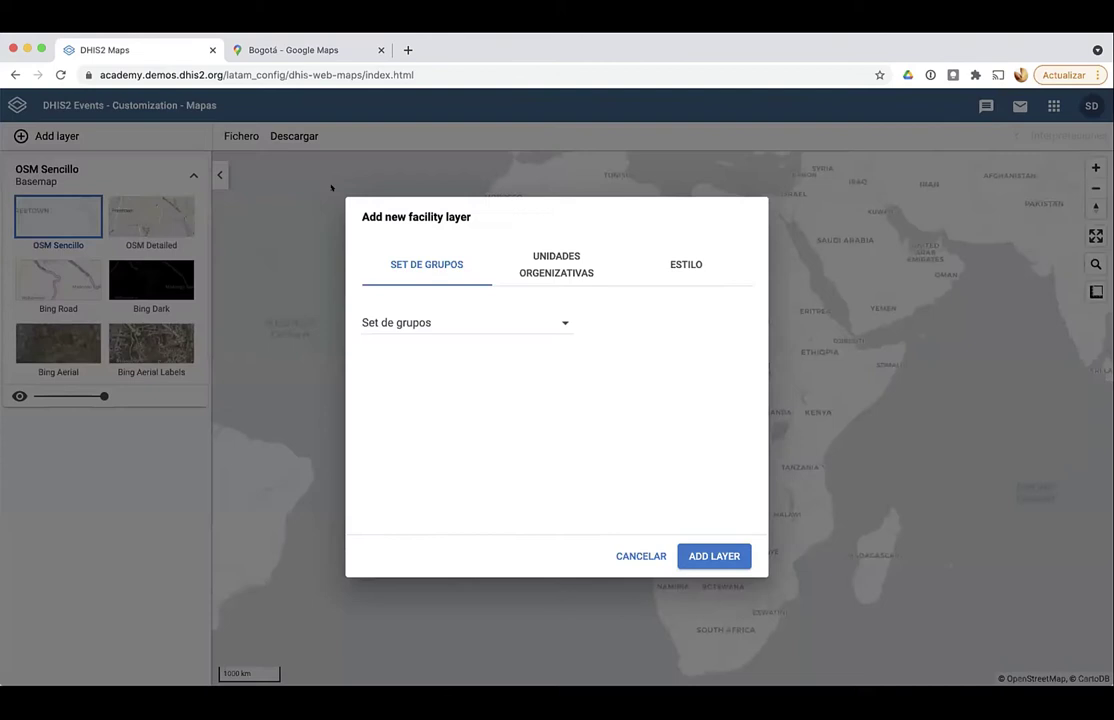
{"action": "left_click", "coordinate": [425, 320]}
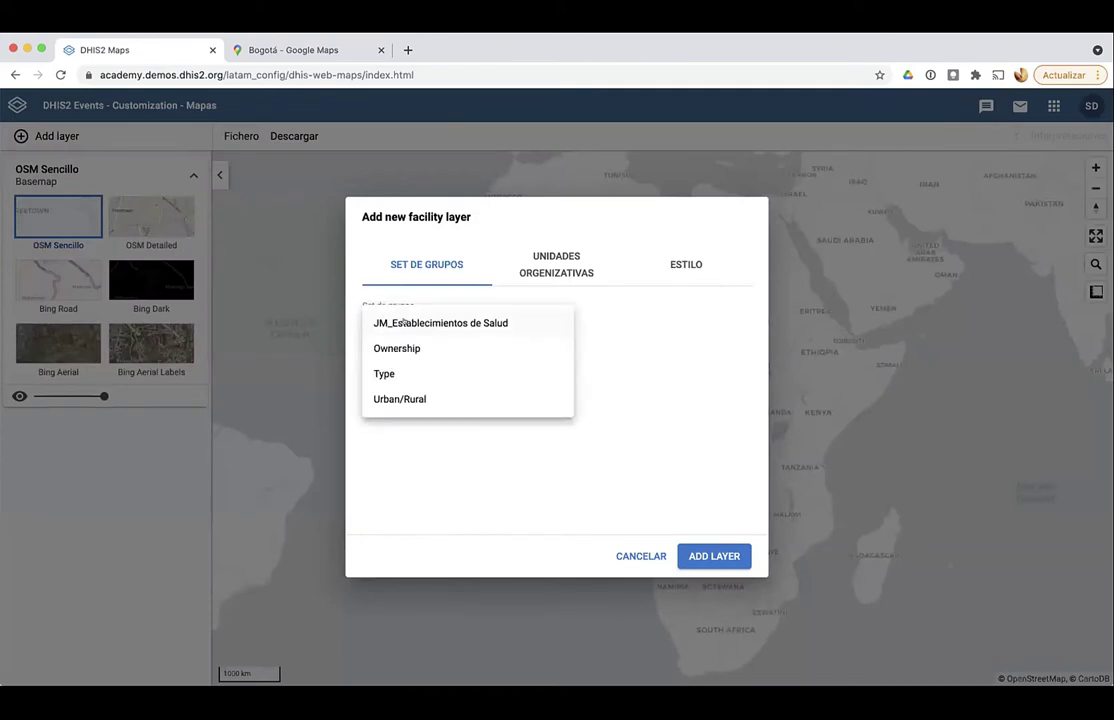
{"action": "left_click", "coordinate": [404, 321]}
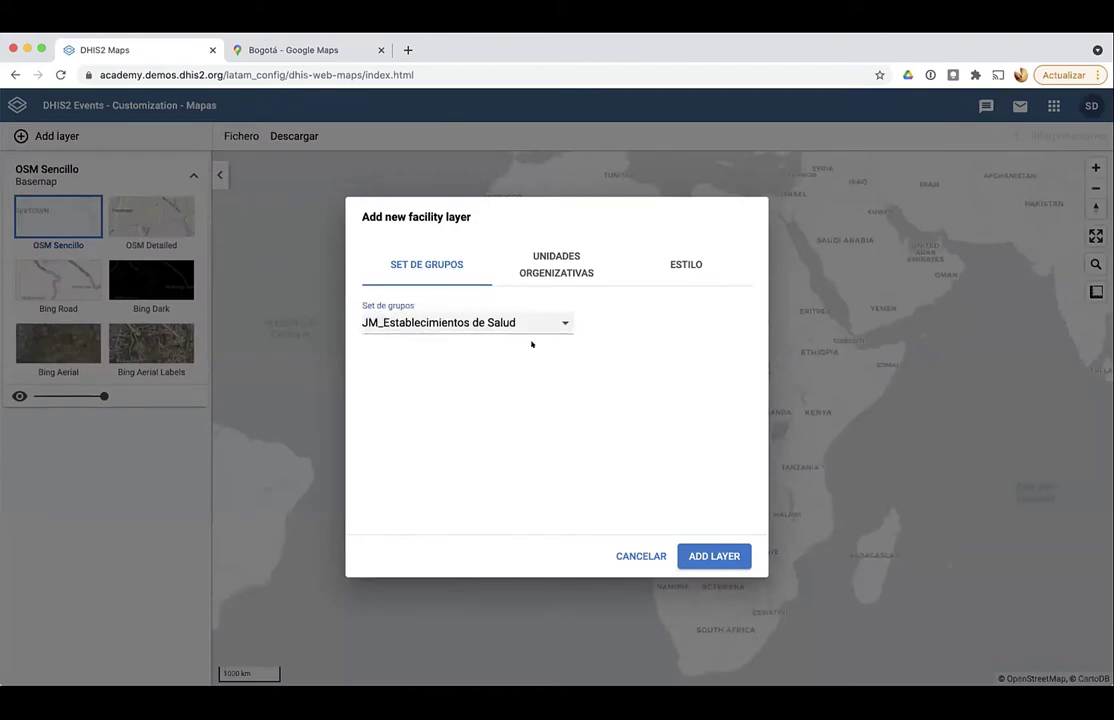
{"action": "left_click", "coordinate": [550, 268]}
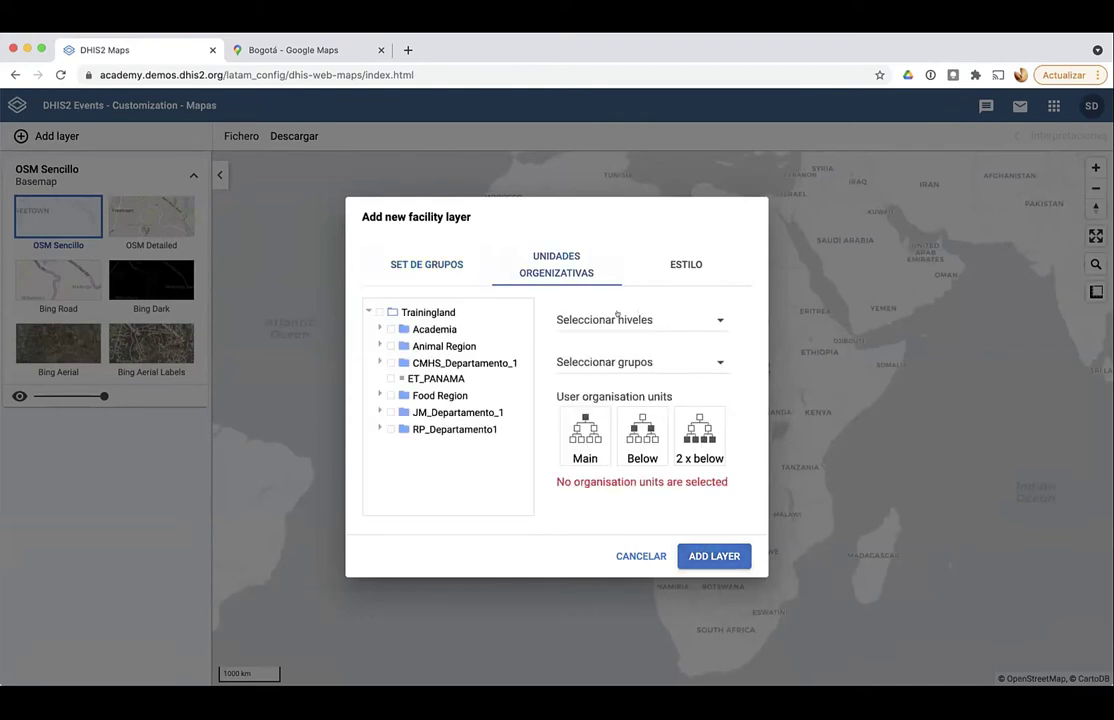
{"action": "left_click", "coordinate": [384, 411]}
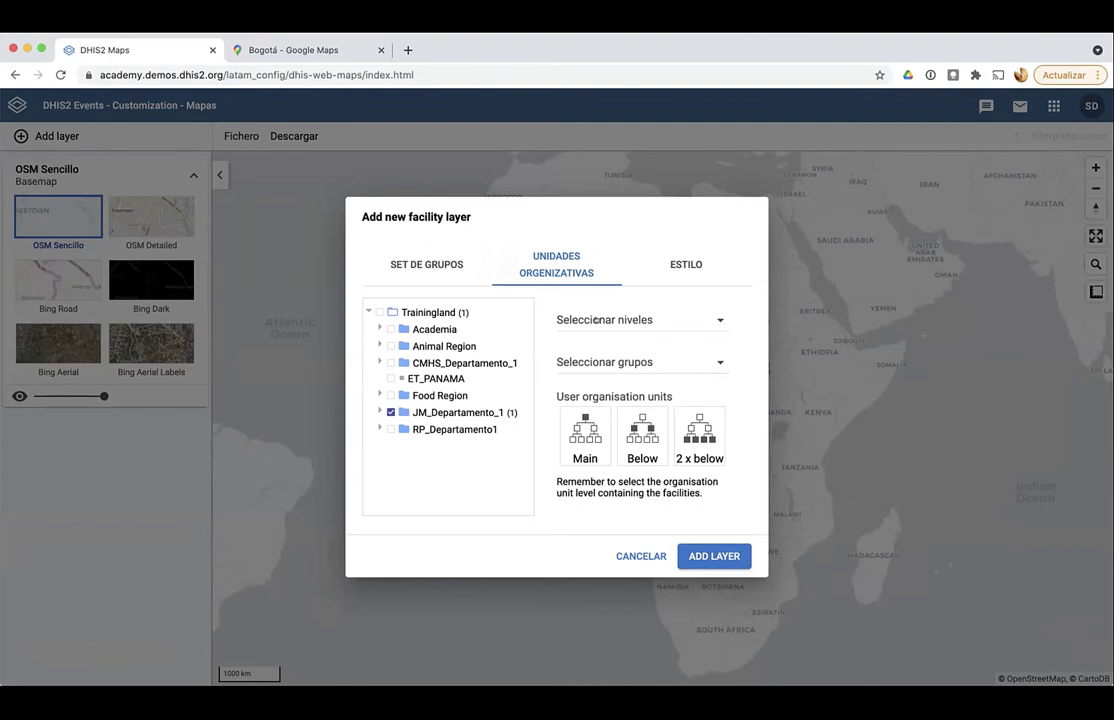
{"action": "left_click", "coordinate": [596, 320]}
{"action": "left_click", "coordinate": [590, 388]}
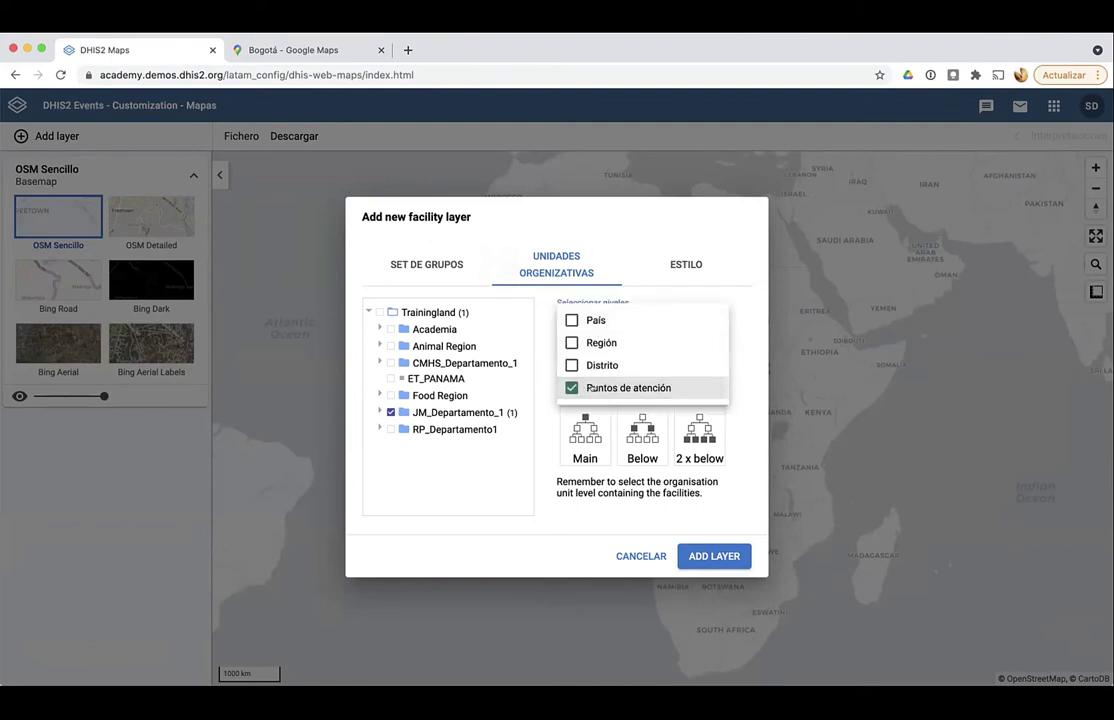
{"action": "left_click", "coordinate": [671, 522]}
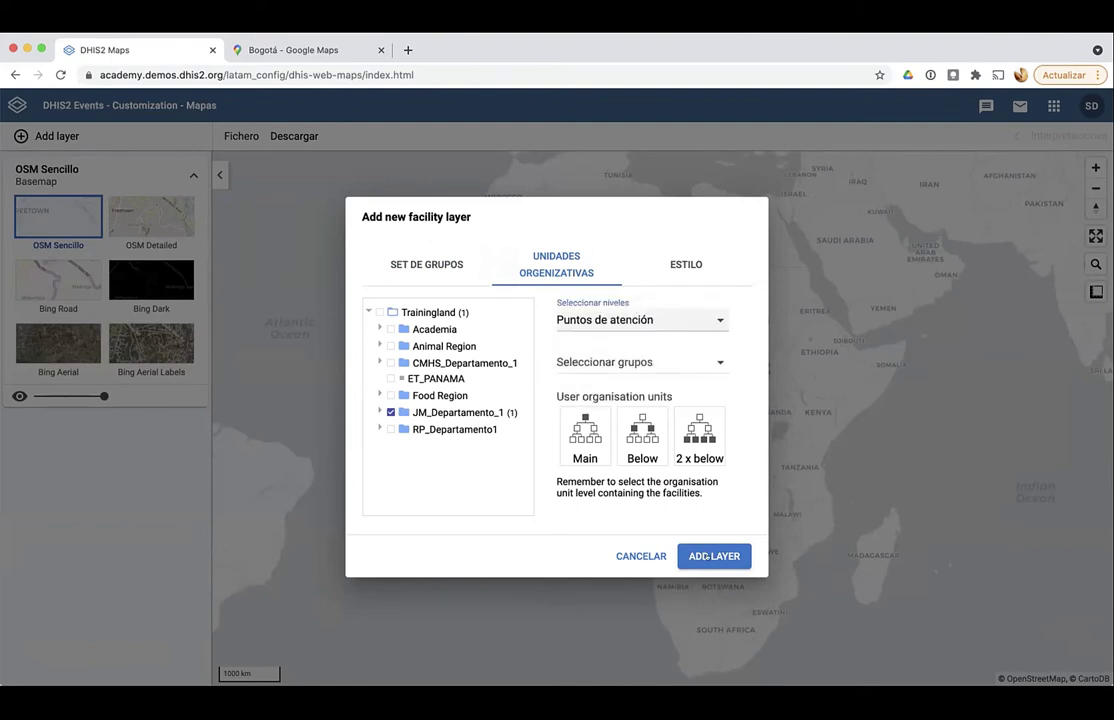
{"action": "left_click", "coordinate": [707, 556]}
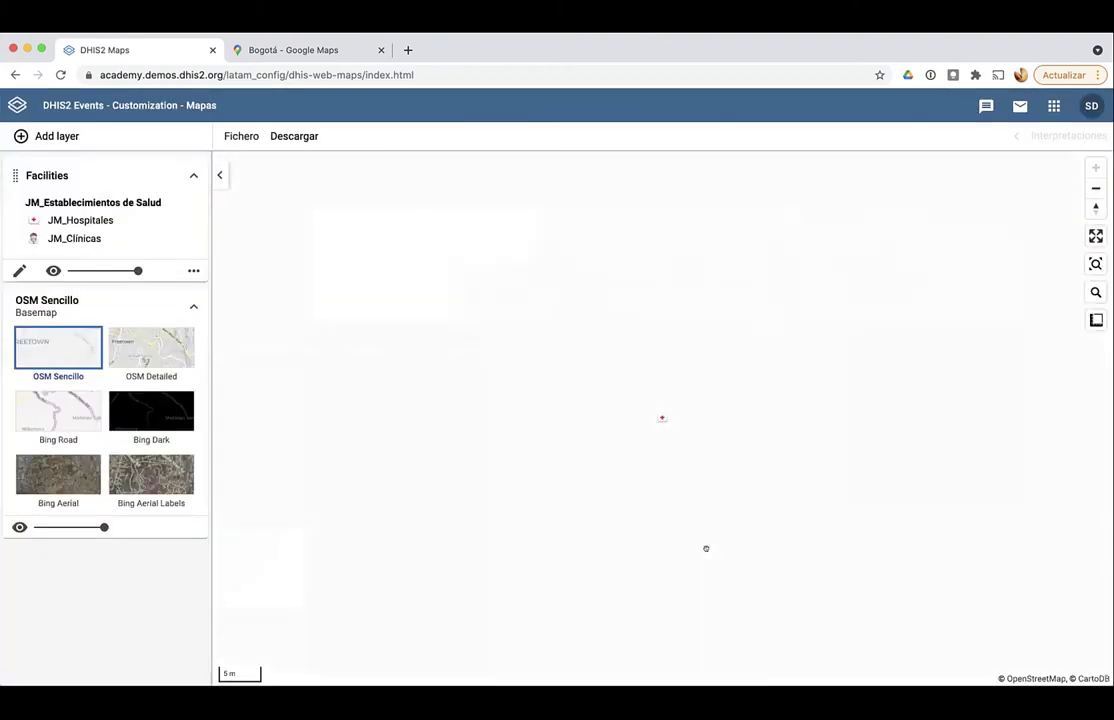
Step: Open the JM_Hospital San José 1 (1-2) facility popup and recentre the map on it
{"action": "left_click", "coordinate": [660, 416]}
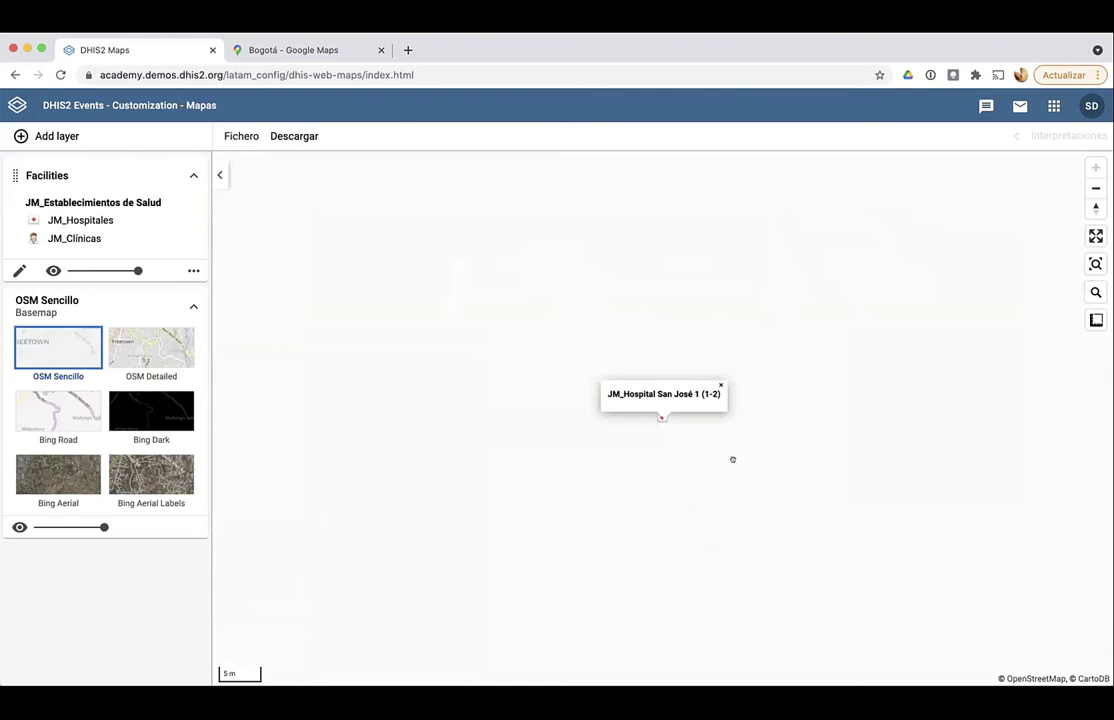
{"action": "scroll", "coordinate": [733, 459], "scroll_direction": "down", "scroll_amount": 3}
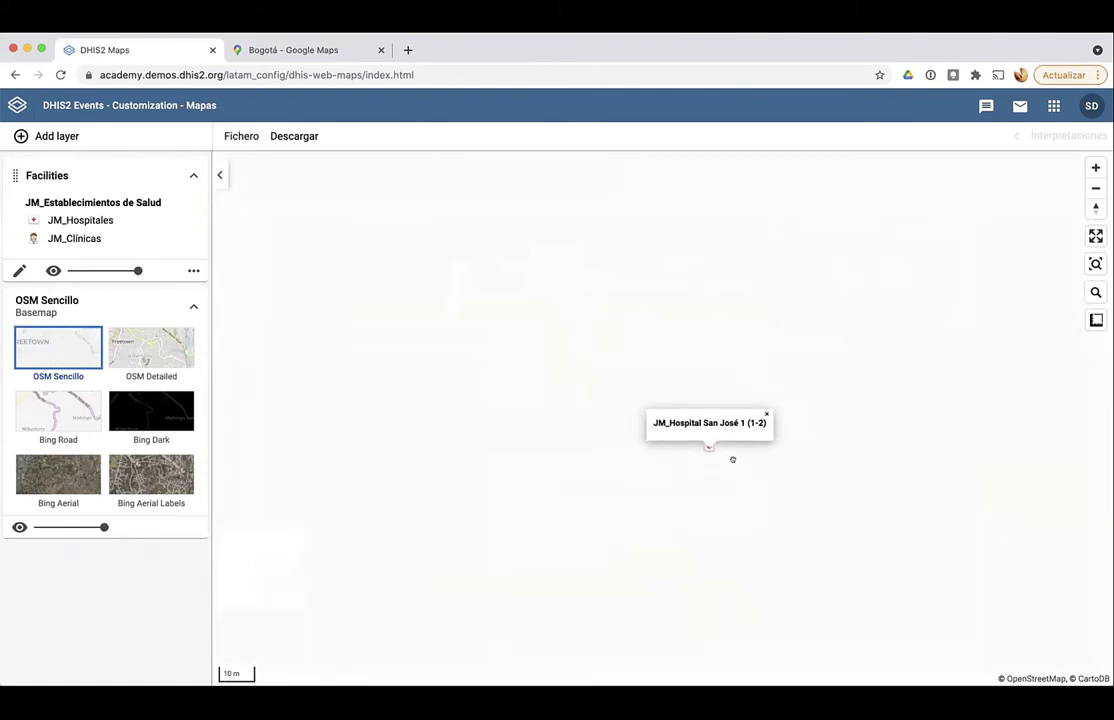
{"action": "scroll", "coordinate": [733, 459], "scroll_direction": "down", "scroll_amount": 3}
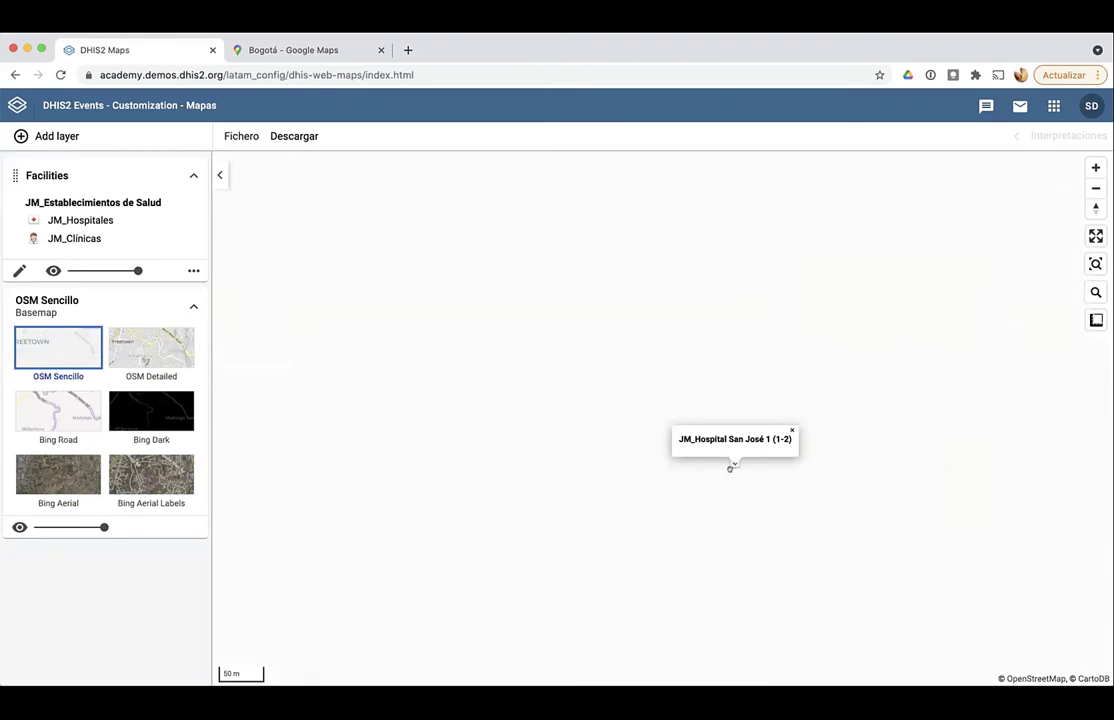
{"action": "mouse_move", "coordinate": [732, 461]}
{"action": "scroll", "coordinate": [732, 461], "scroll_direction": "down", "scroll_amount": 2}
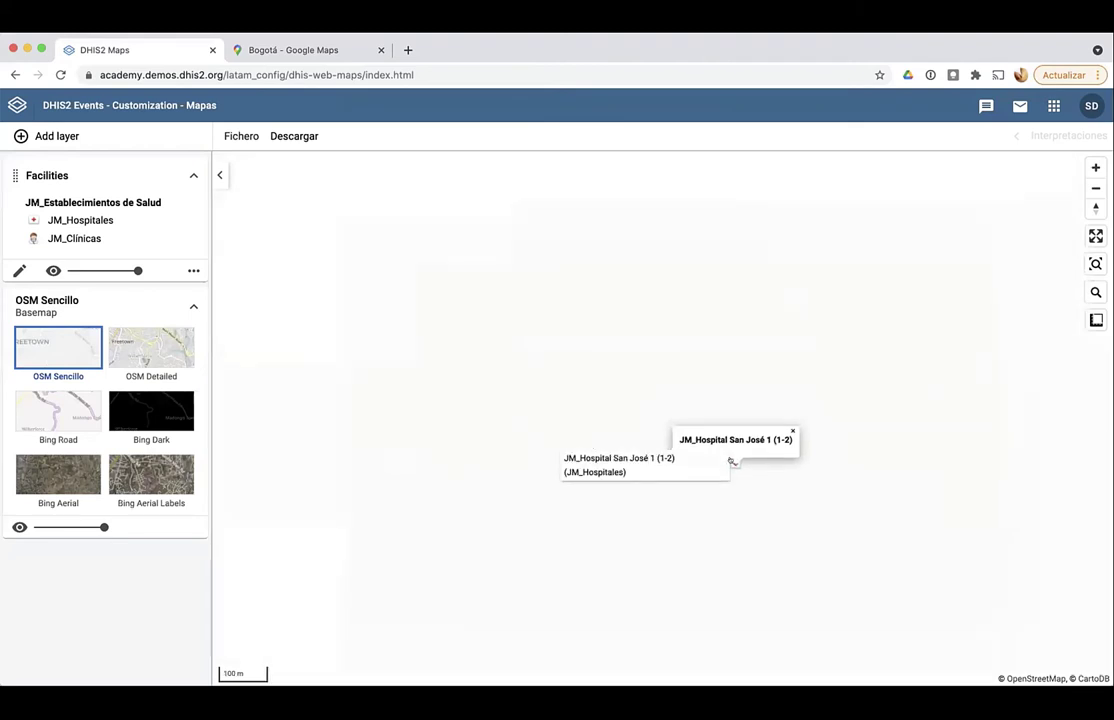
{"action": "scroll", "coordinate": [897, 501], "scroll_direction": "down", "scroll_amount": 3}
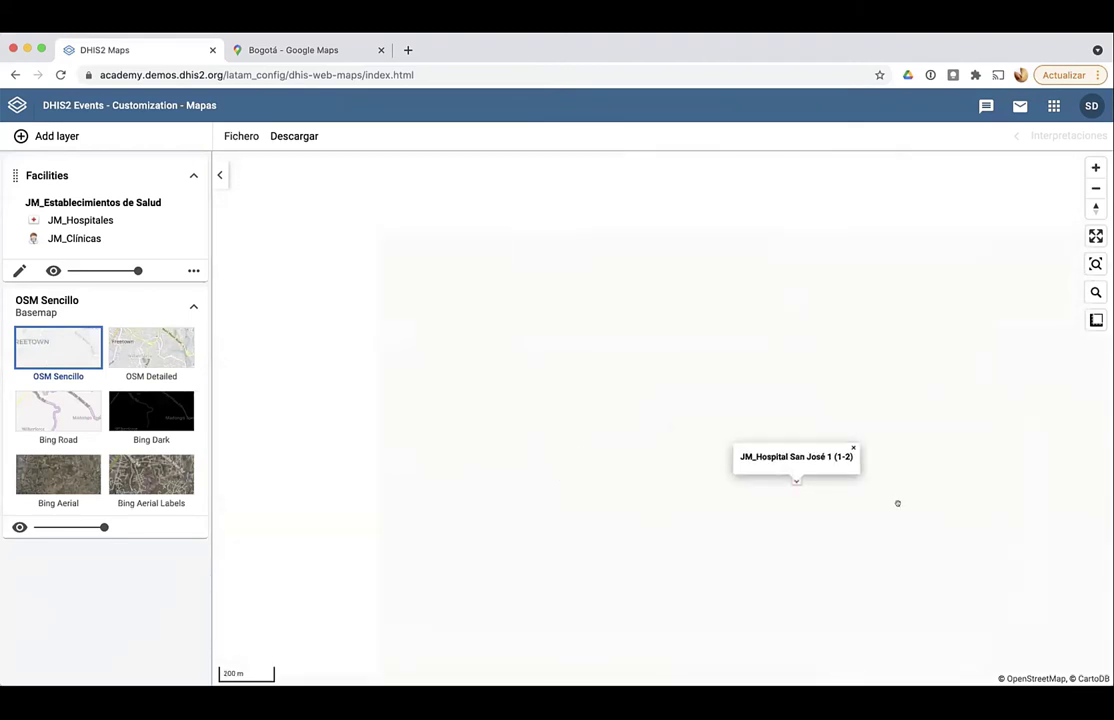
{"action": "left_click_drag", "start_coordinate": [897, 503], "coordinate": [687, 467]}
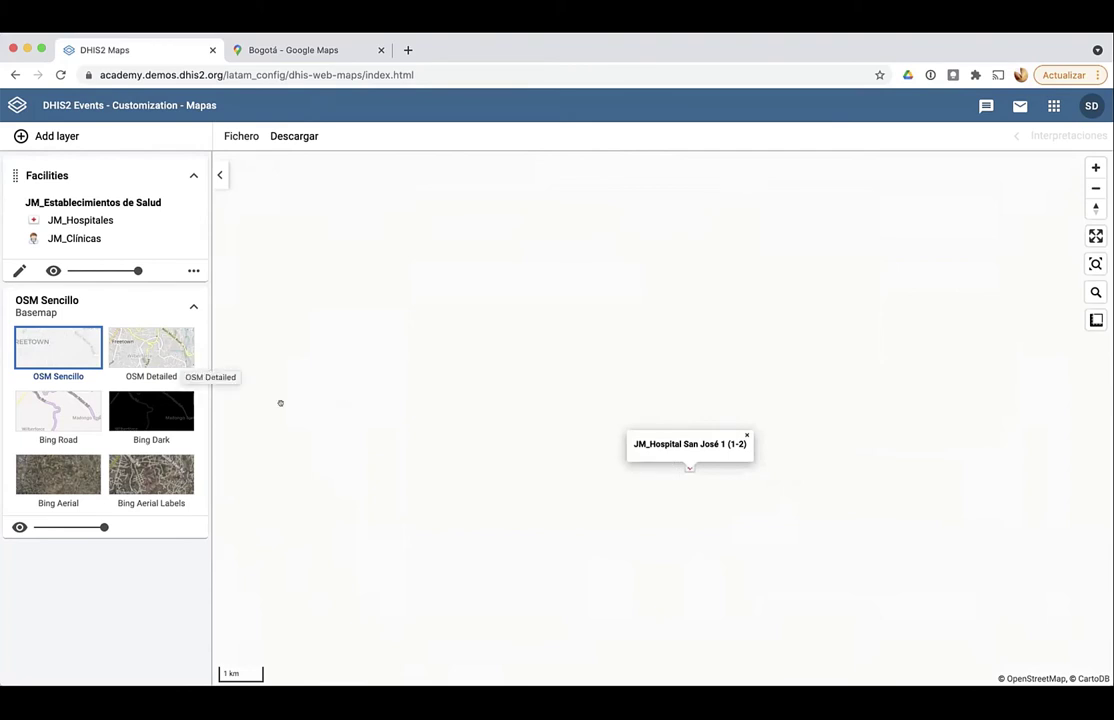
Step: Zoom out and pan the map to a world view
{"action": "scroll", "coordinate": [324, 436], "scroll_direction": "down", "scroll_amount": 3}
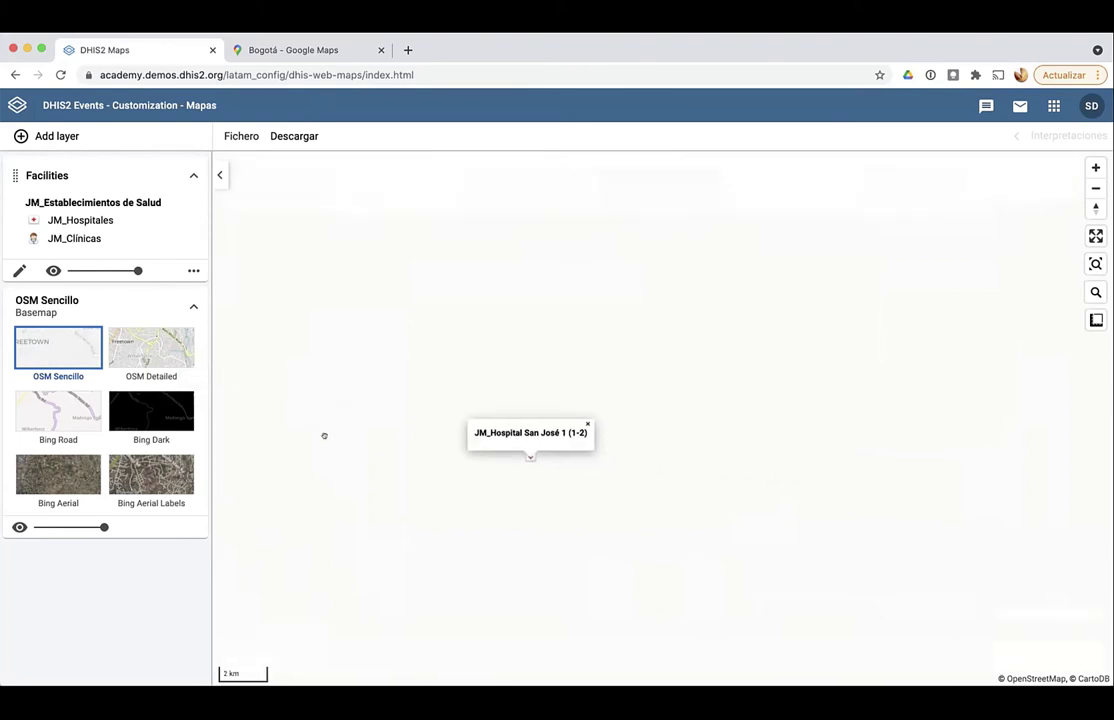
{"action": "scroll", "coordinate": [324, 436], "scroll_direction": "down", "scroll_amount": 5}
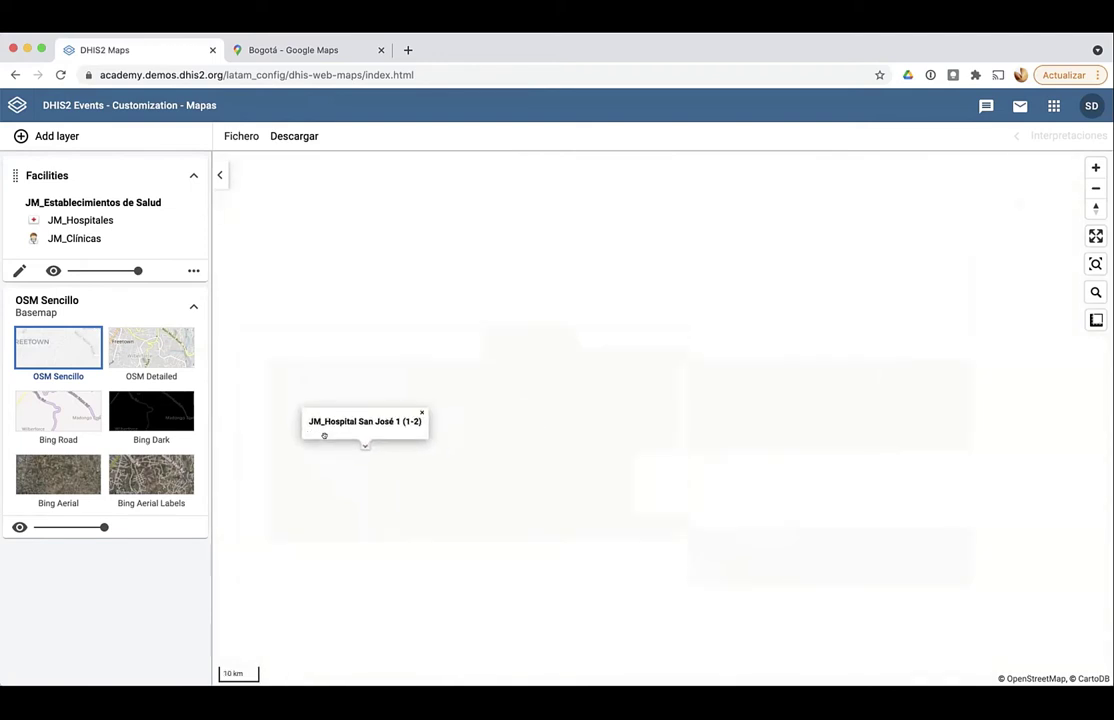
{"action": "scroll", "coordinate": [324, 436], "scroll_direction": "down", "scroll_amount": 5}
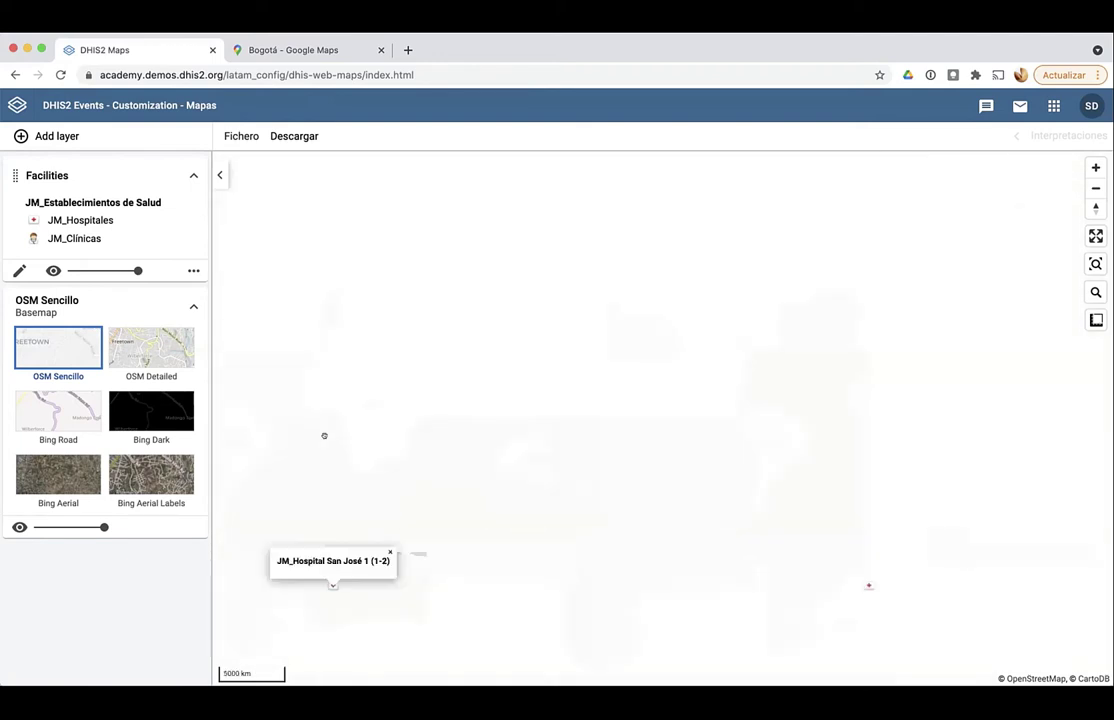
{"action": "left_click_drag", "start_coordinate": [285, 429], "coordinate": [503, 356]}
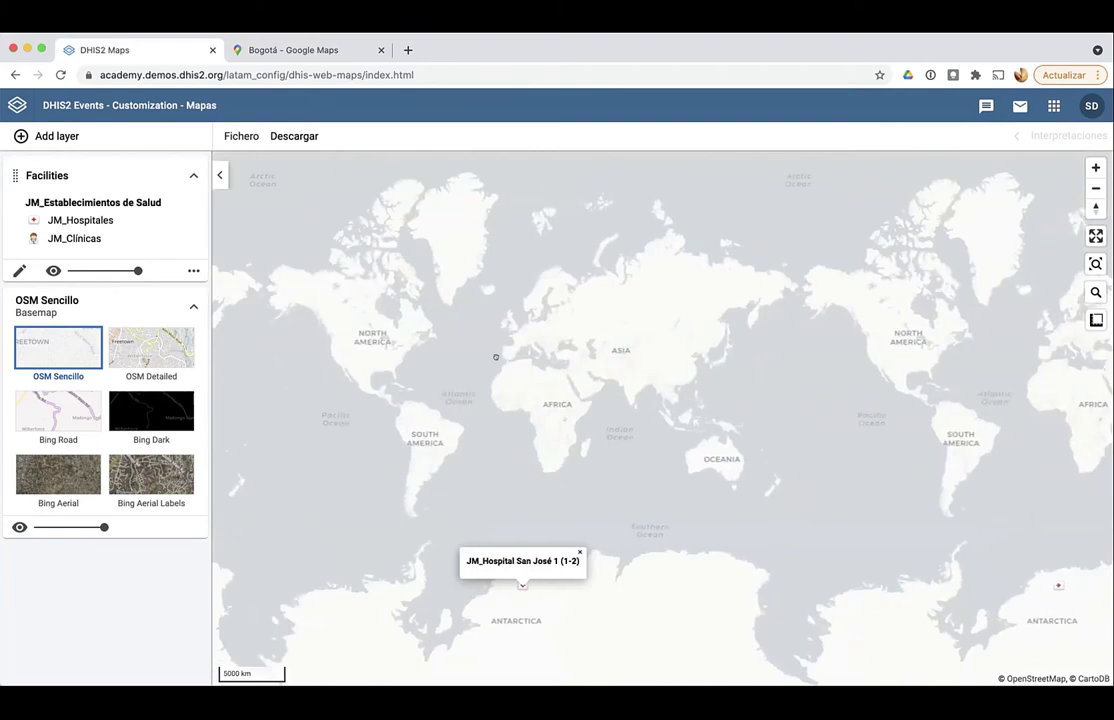
Step: Zoom in near Antarctica and reload Maps, leaving only the OSM Sencillo basemap
{"action": "scroll", "coordinate": [518, 606], "scroll_direction": "up", "scroll_amount": 3}
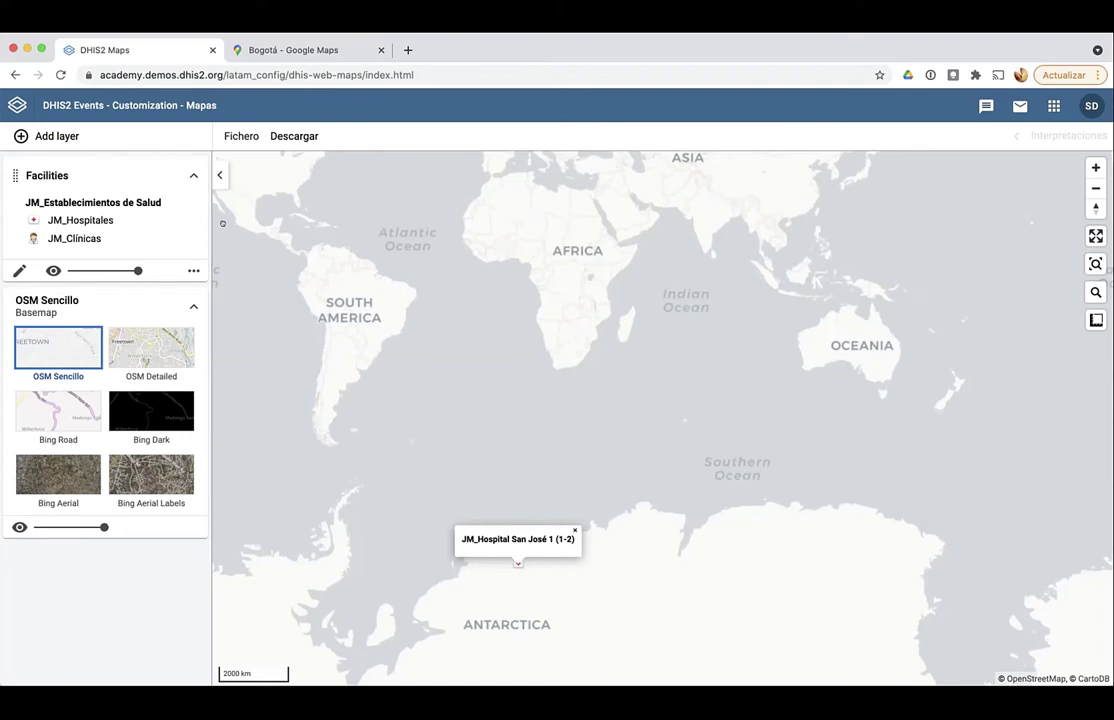
{"action": "key", "text": "super+r"}
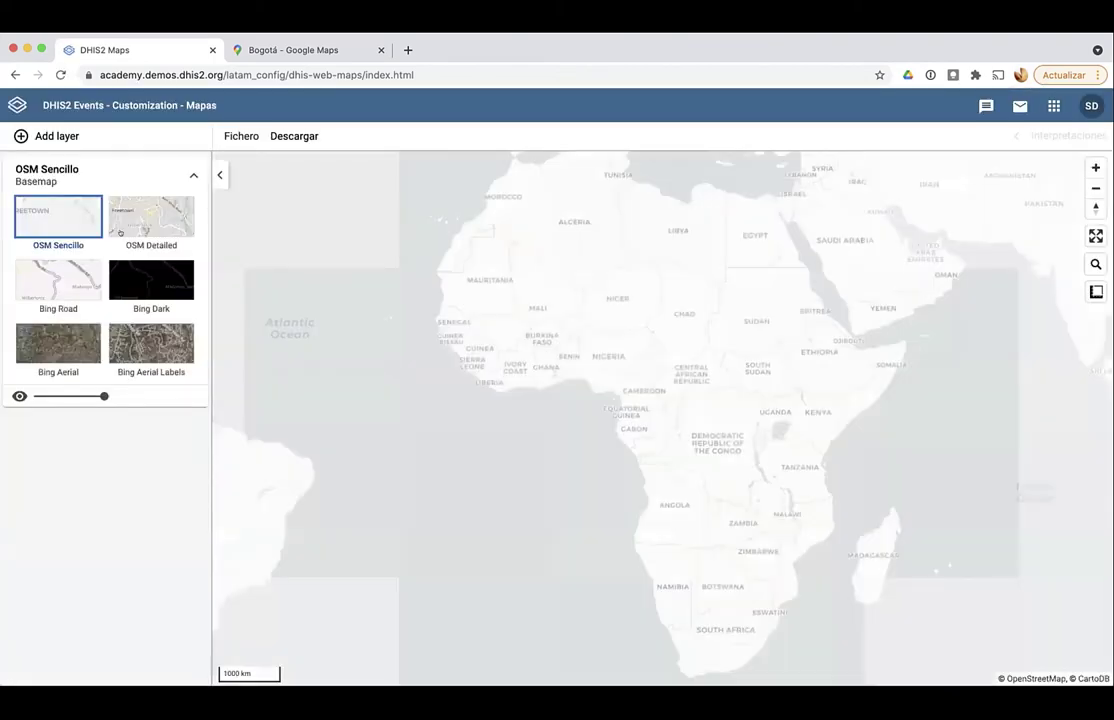
Step: Add a Facilities layer for JM_Establecimientos de Salud in JM_Departamento_1 at level Puntos de atención
{"action": "left_click", "coordinate": [38, 134]}
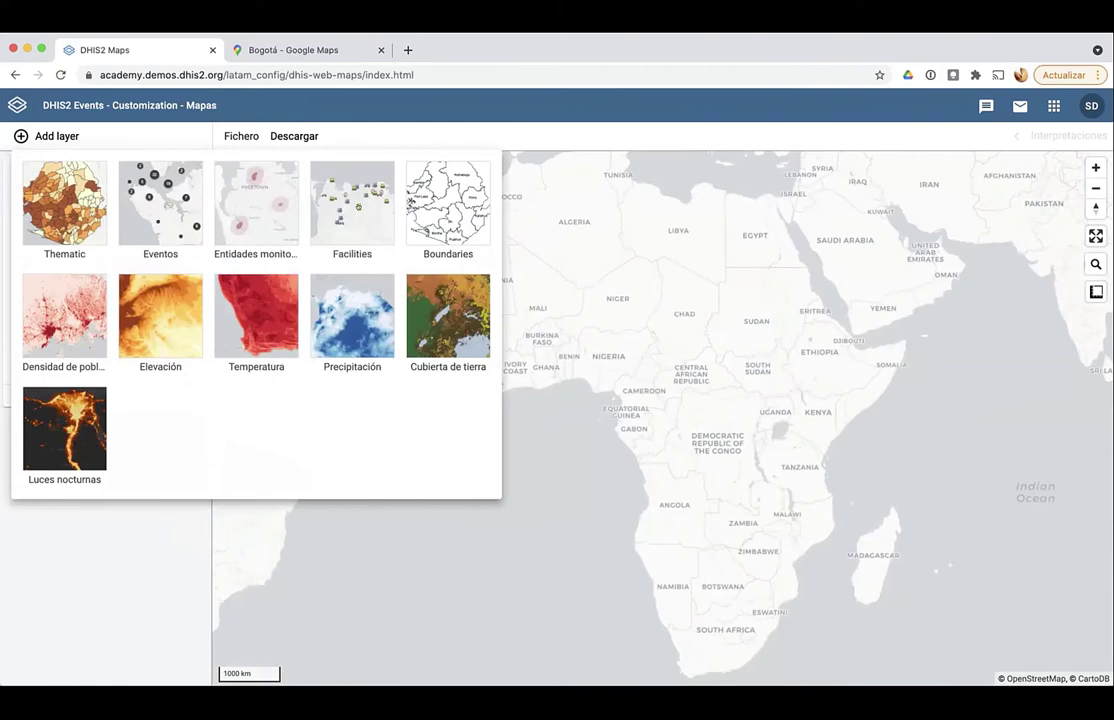
{"action": "left_click", "coordinate": [315, 182]}
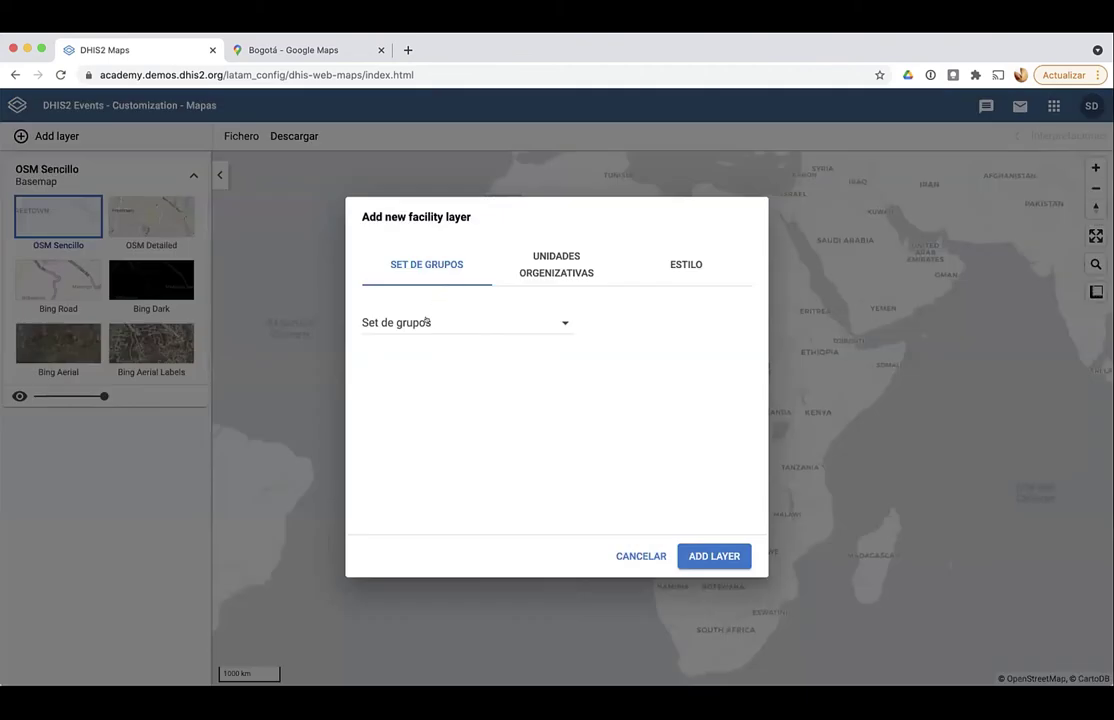
{"action": "left_click", "coordinate": [462, 323]}
{"action": "left_click", "coordinate": [425, 324]}
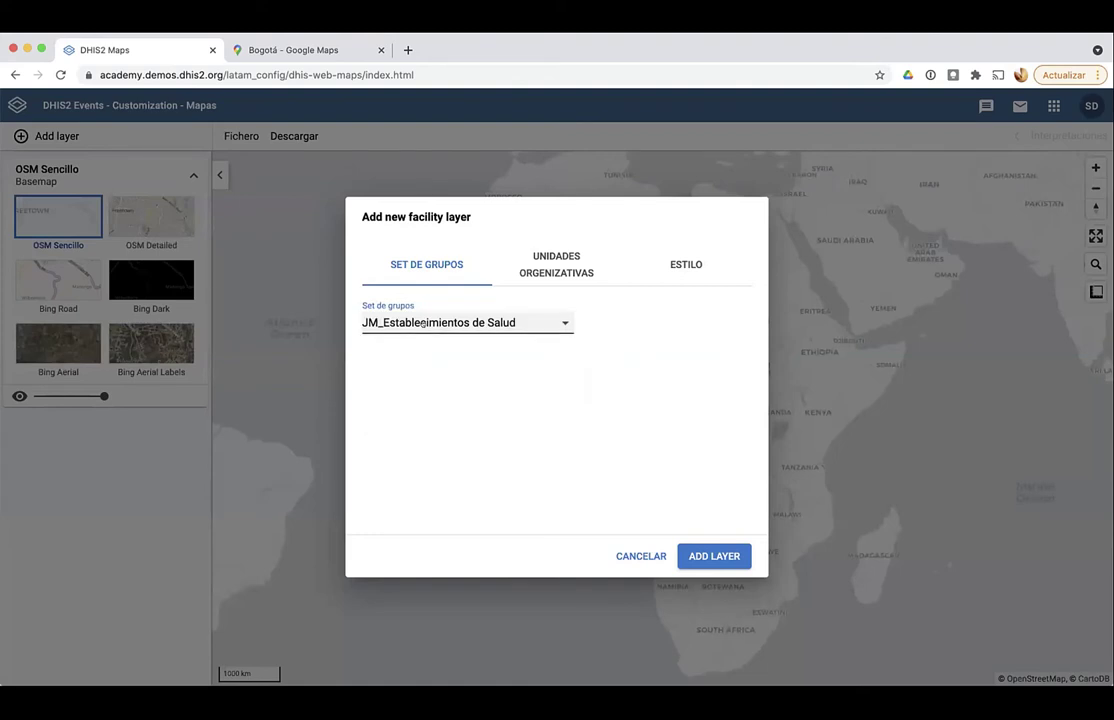
{"action": "left_click", "coordinate": [549, 268]}
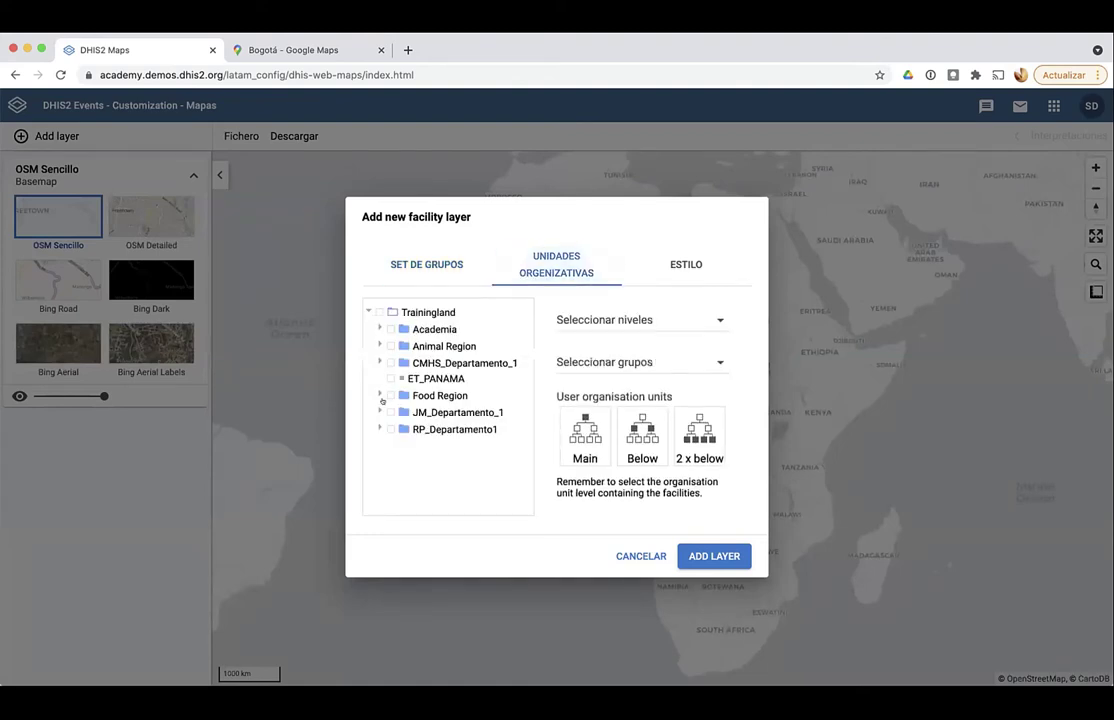
{"action": "left_click", "coordinate": [392, 412]}
{"action": "left_click", "coordinate": [612, 319]}
{"action": "left_click", "coordinate": [626, 389]}
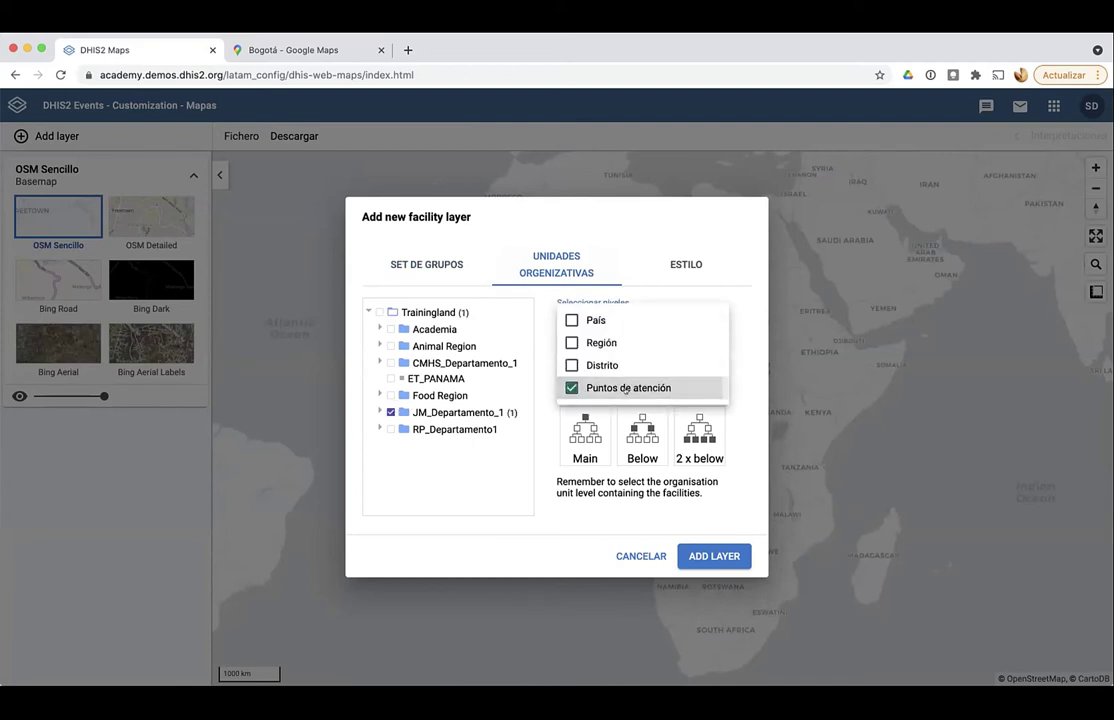
{"action": "left_click", "coordinate": [701, 556]}
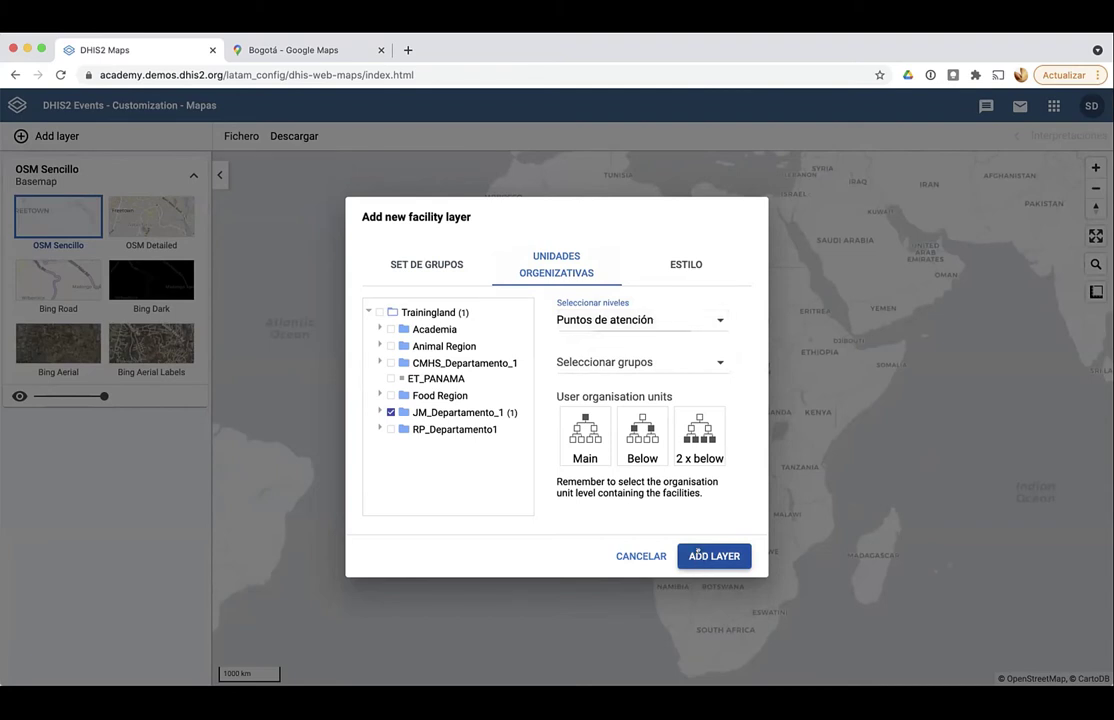
{"action": "left_click", "coordinate": [700, 556]}
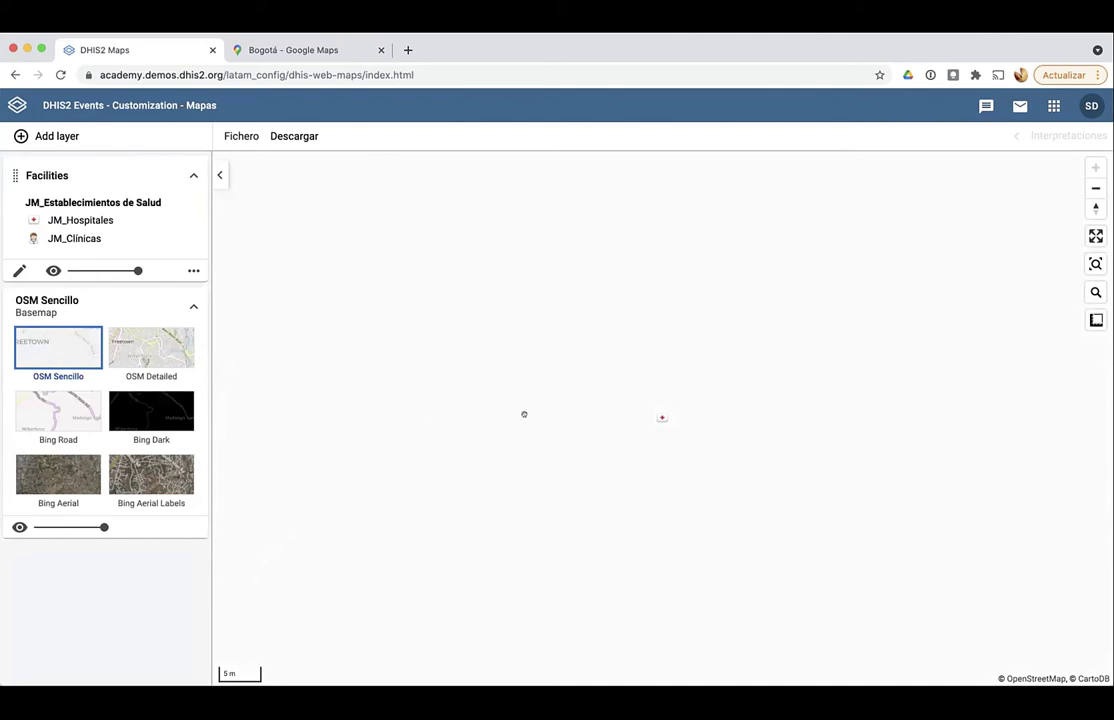
{"action": "scroll", "coordinate": [524, 414], "scroll_direction": "down", "scroll_amount": 3}
Step: Start an analytics tables update in the Data Administration app
{"action": "left_click", "coordinate": [1052, 106]}
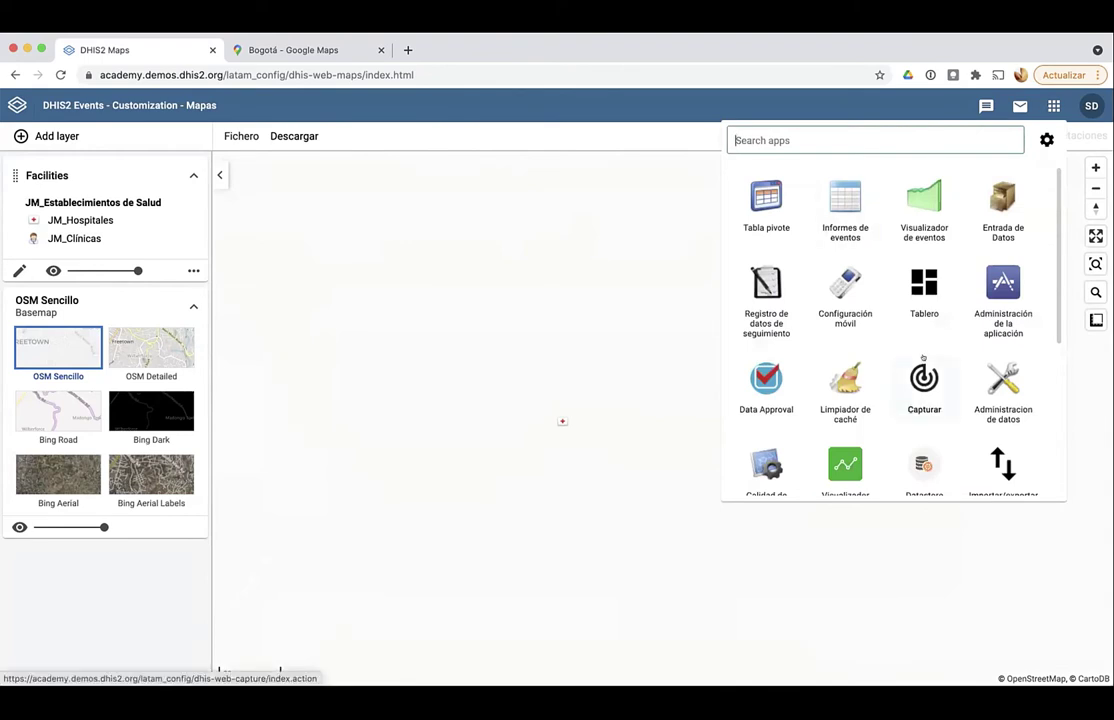
{"action": "left_click", "coordinate": [988, 381]}
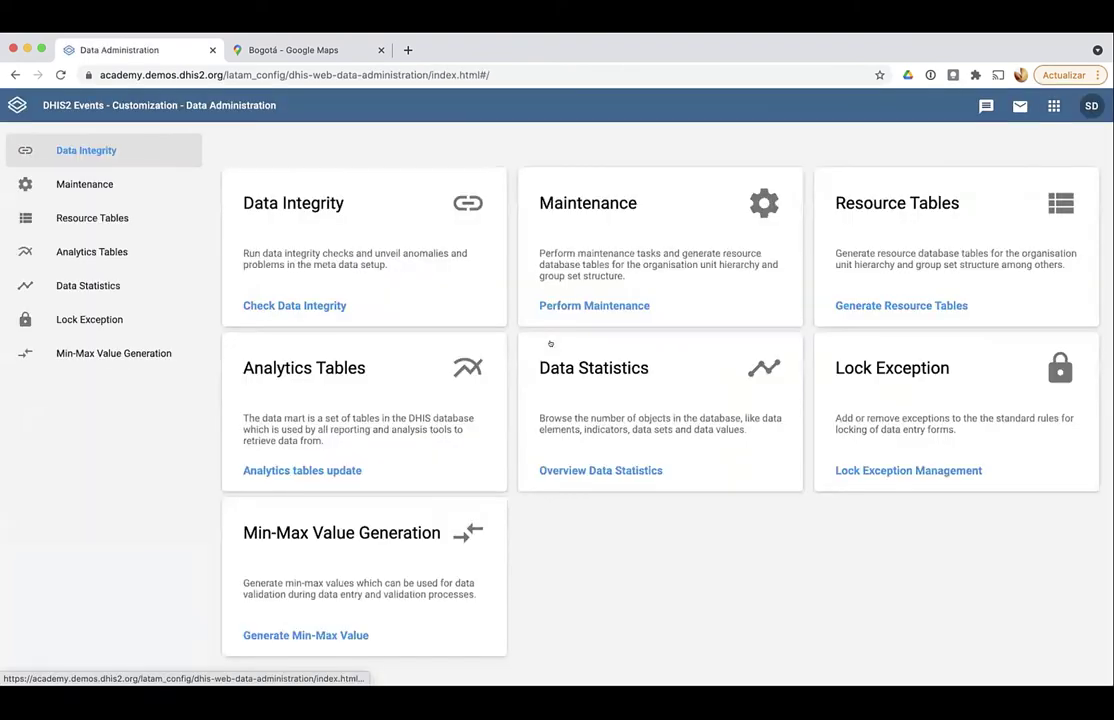
{"action": "left_click", "coordinate": [85, 251]}
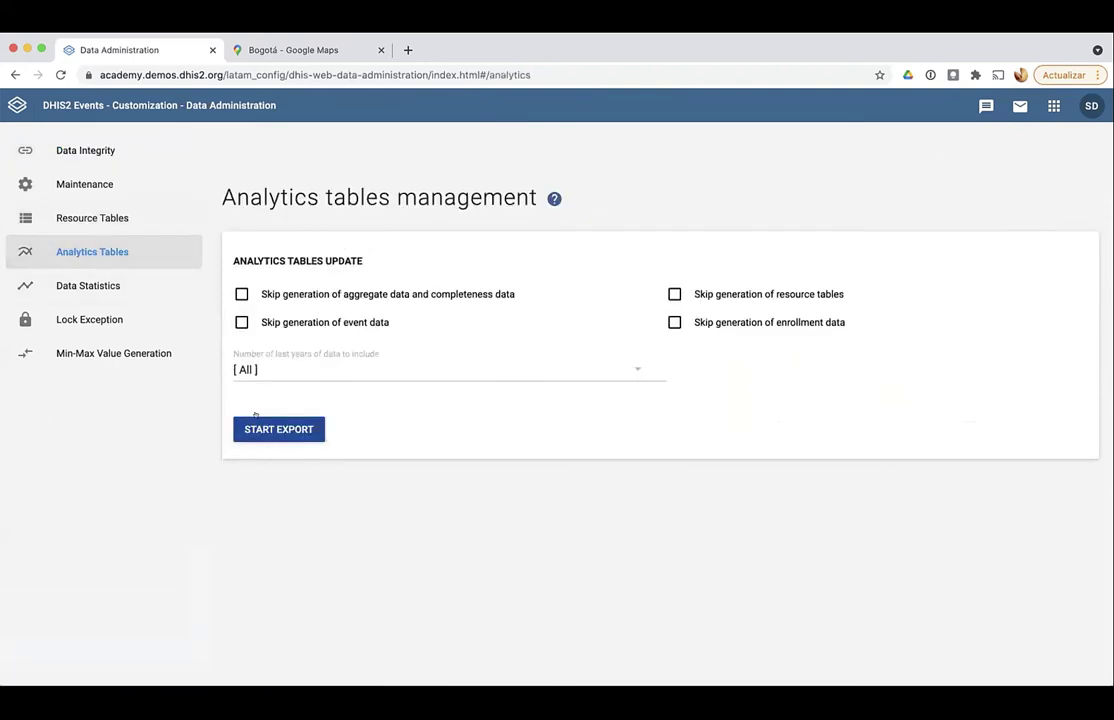
{"action": "left_click", "coordinate": [262, 428]}
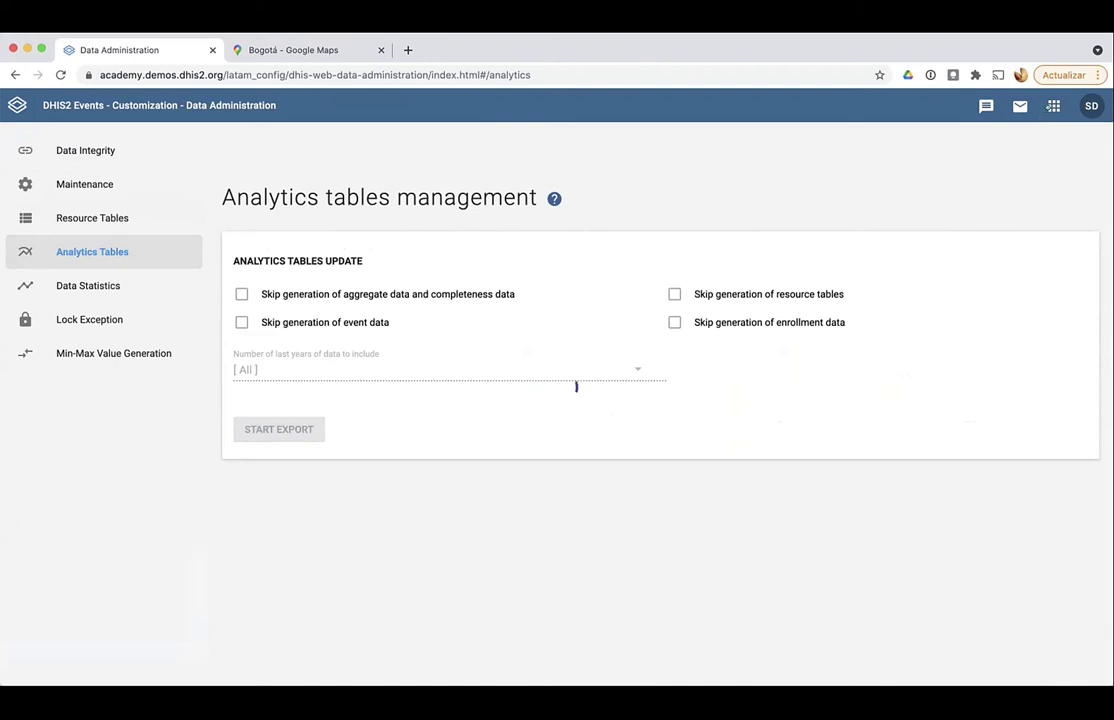
{"action": "left_click", "coordinate": [1054, 106]}
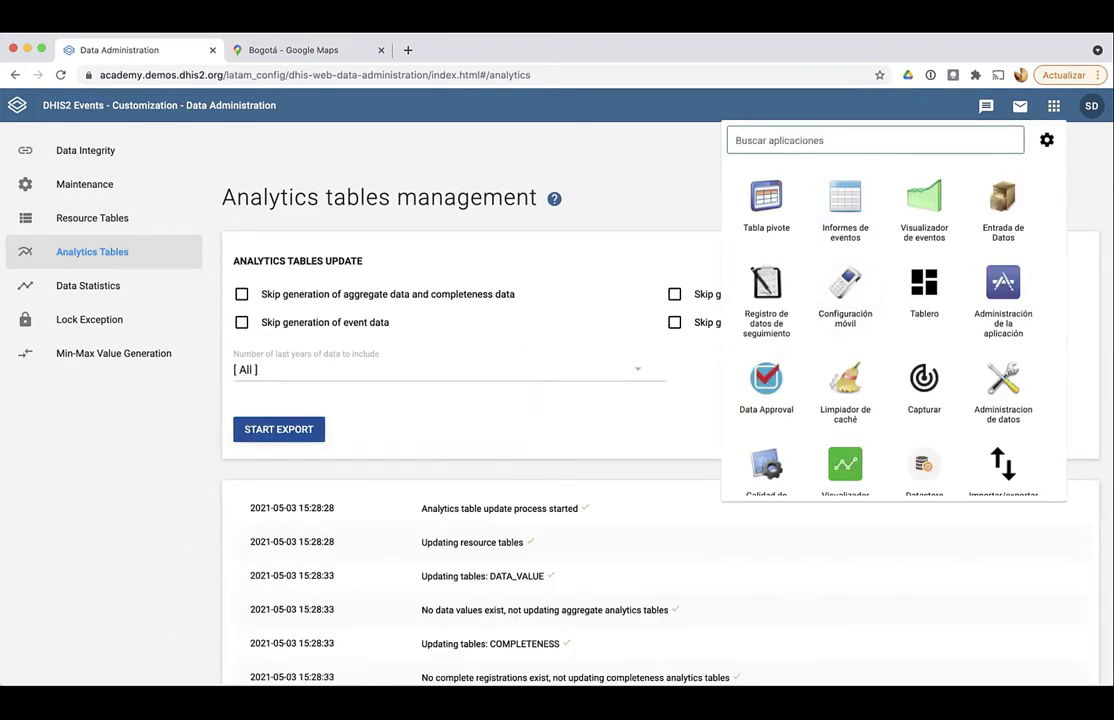
Step: Reopen the Maps app and begin a new Facilities layer
{"action": "type", "text": "map"}
{"action": "left_click", "coordinate": [762, 198]}
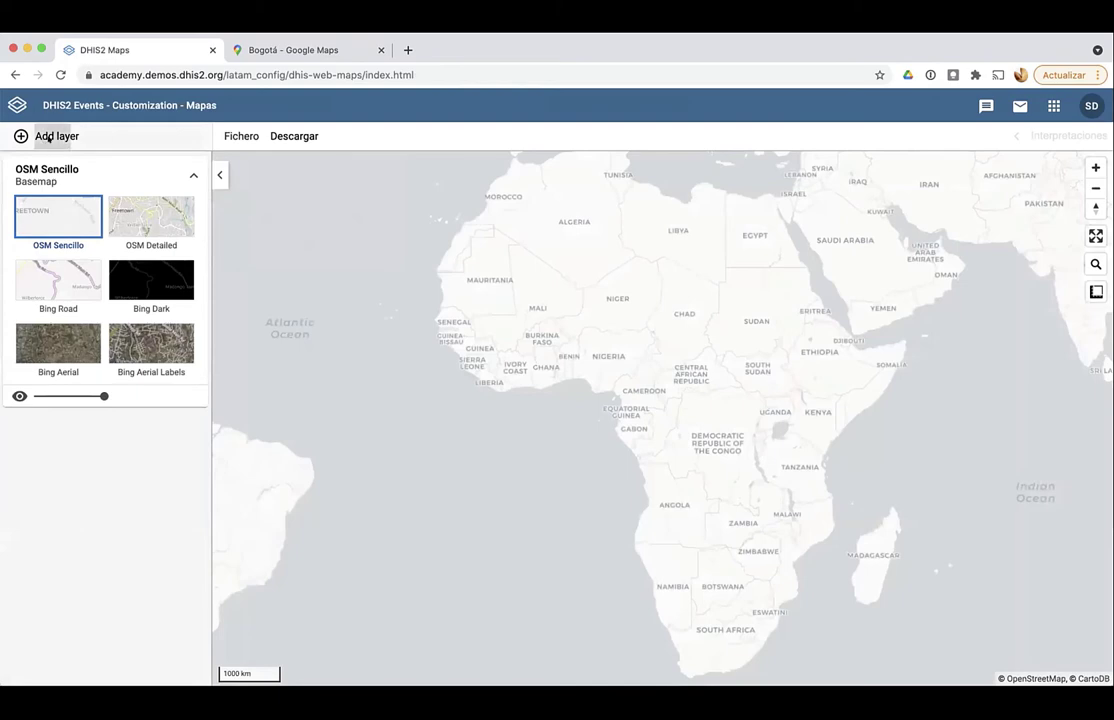
{"action": "left_click", "coordinate": [42, 135]}
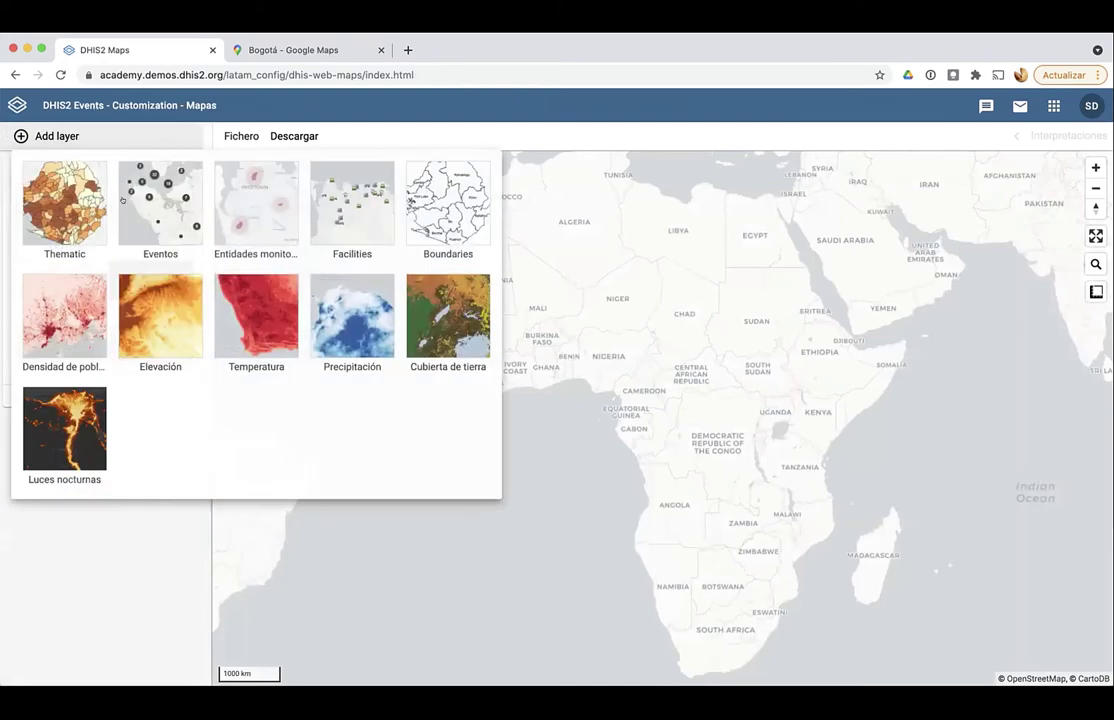
{"action": "left_click", "coordinate": [352, 203]}
Step: Add the layer with group set JM_Establecimientos de Salud, JM_Departamento_1, level Puntos de atención
{"action": "left_click", "coordinate": [393, 330]}
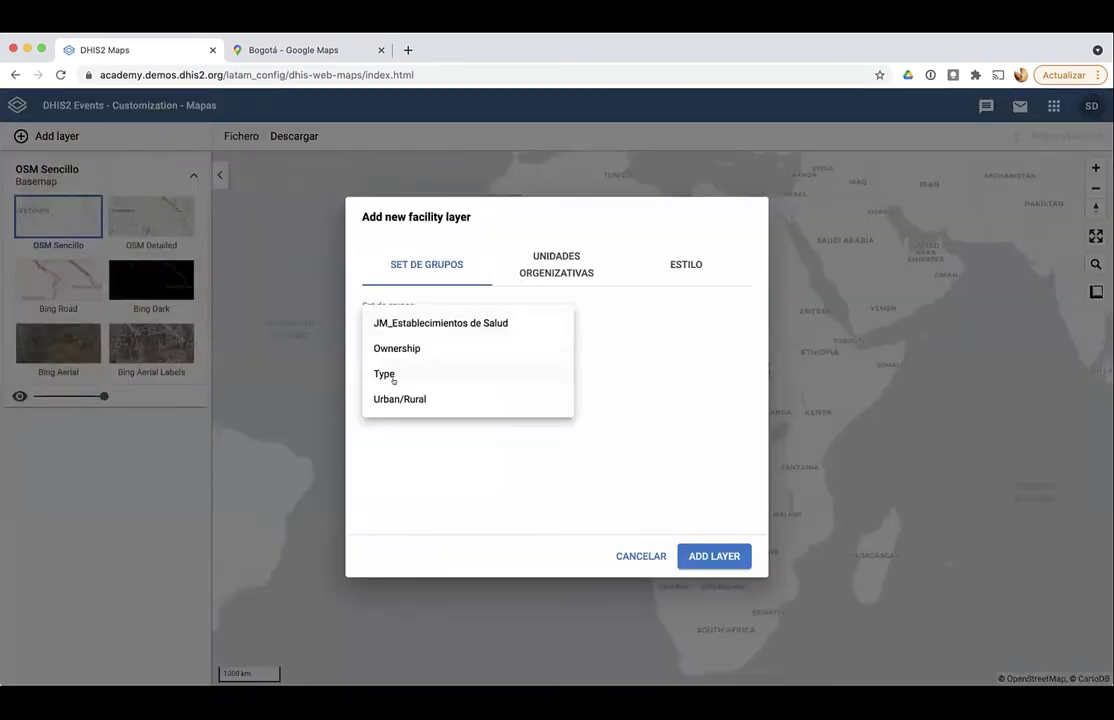
{"action": "left_click", "coordinate": [395, 319]}
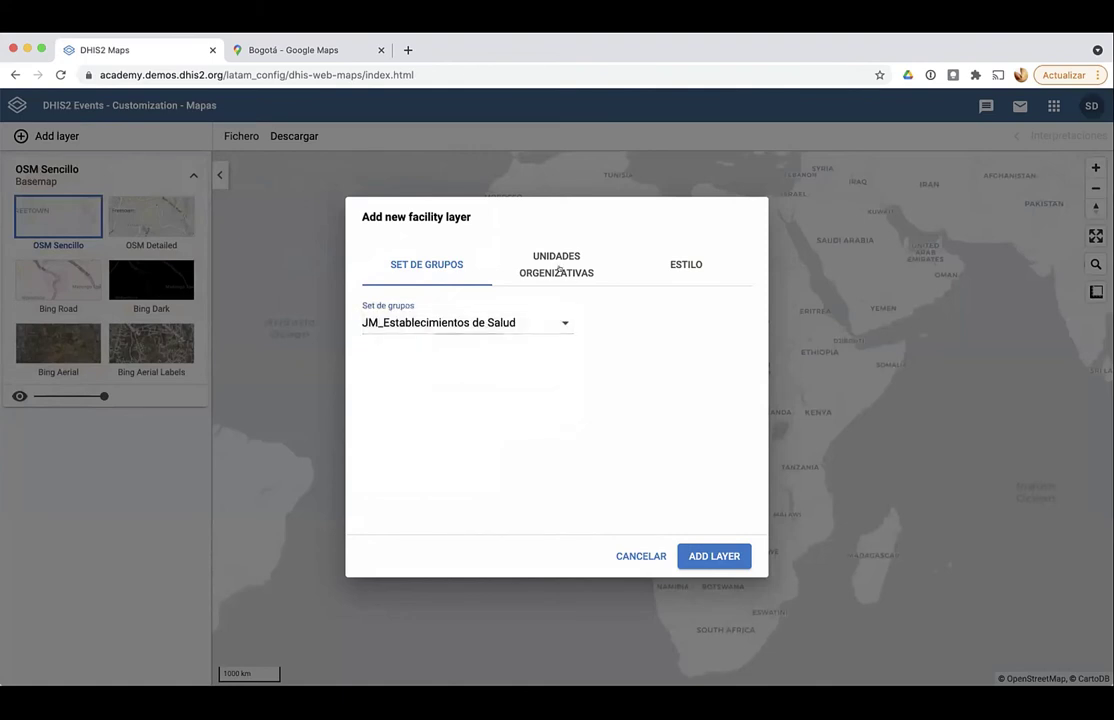
{"action": "left_click", "coordinate": [530, 262]}
{"action": "left_click", "coordinate": [390, 412]}
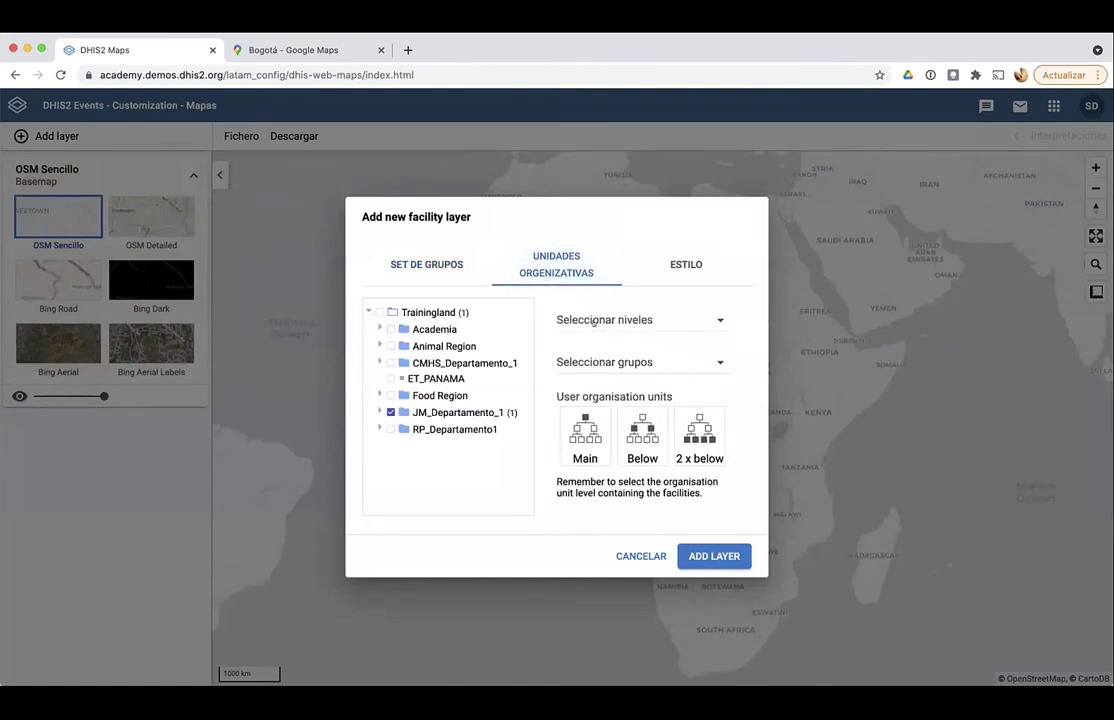
{"action": "left_click", "coordinate": [585, 319]}
{"action": "left_click", "coordinate": [592, 382]}
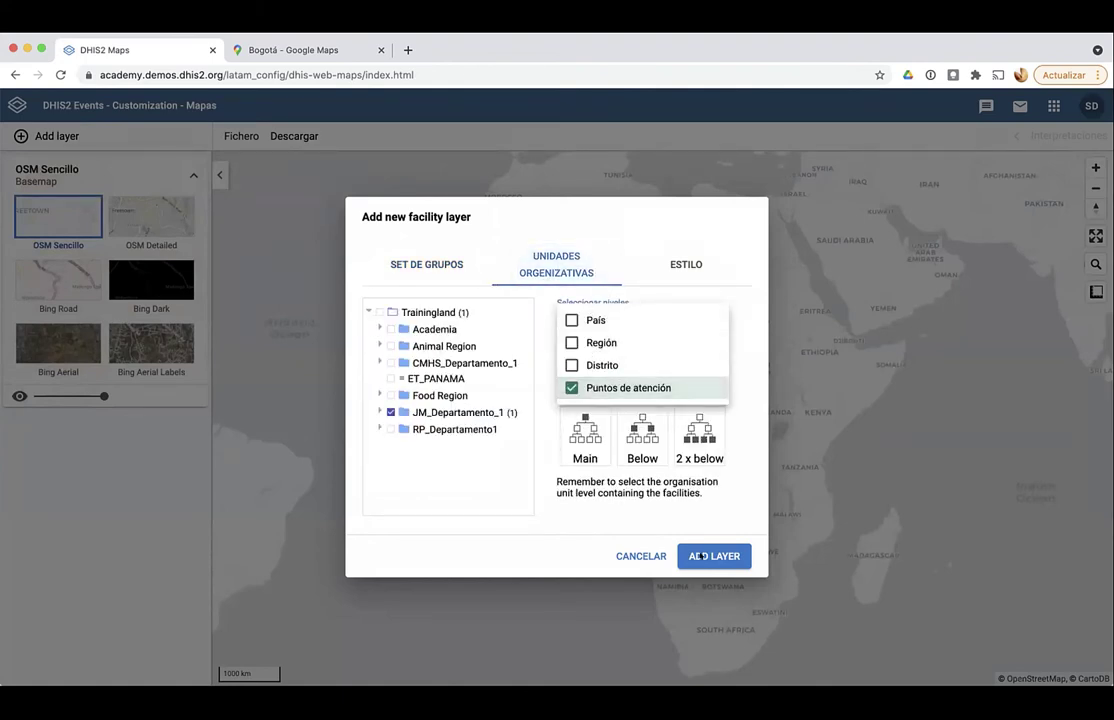
{"action": "left_click", "coordinate": [700, 555]}
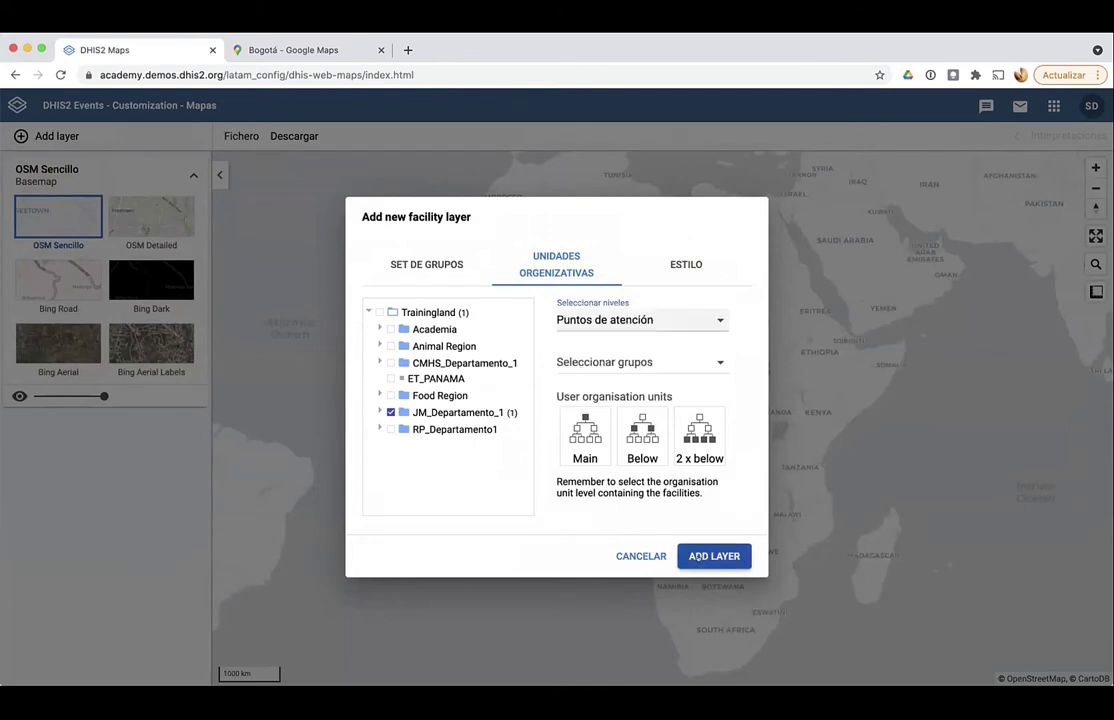
{"action": "left_click", "coordinate": [697, 557]}
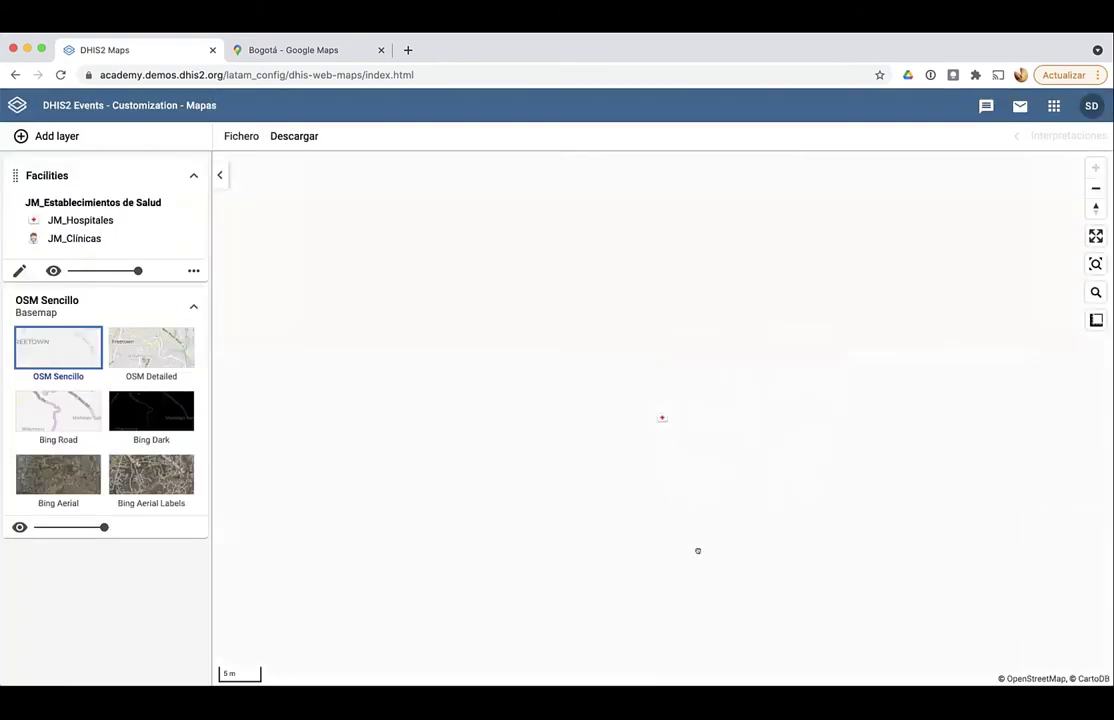
{"action": "scroll", "coordinate": [652, 481], "scroll_direction": "down", "scroll_amount": 5}
{"action": "scroll", "coordinate": [652, 481], "scroll_direction": "down", "scroll_amount": 5}
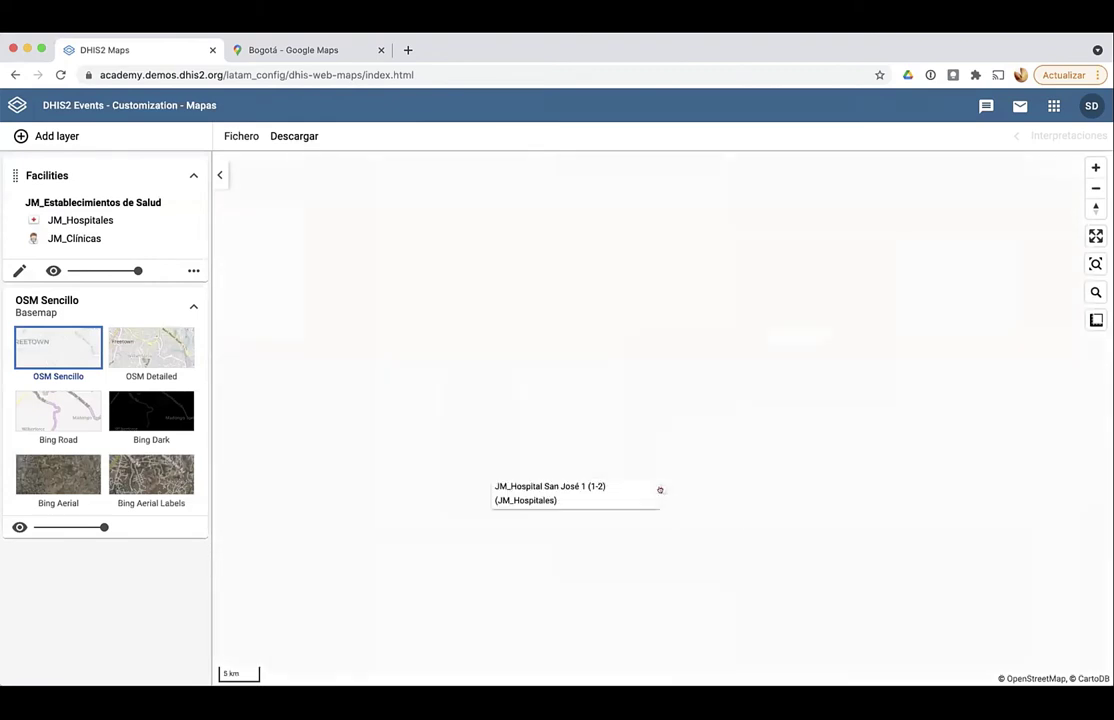
{"action": "right_click", "coordinate": [660, 490]}
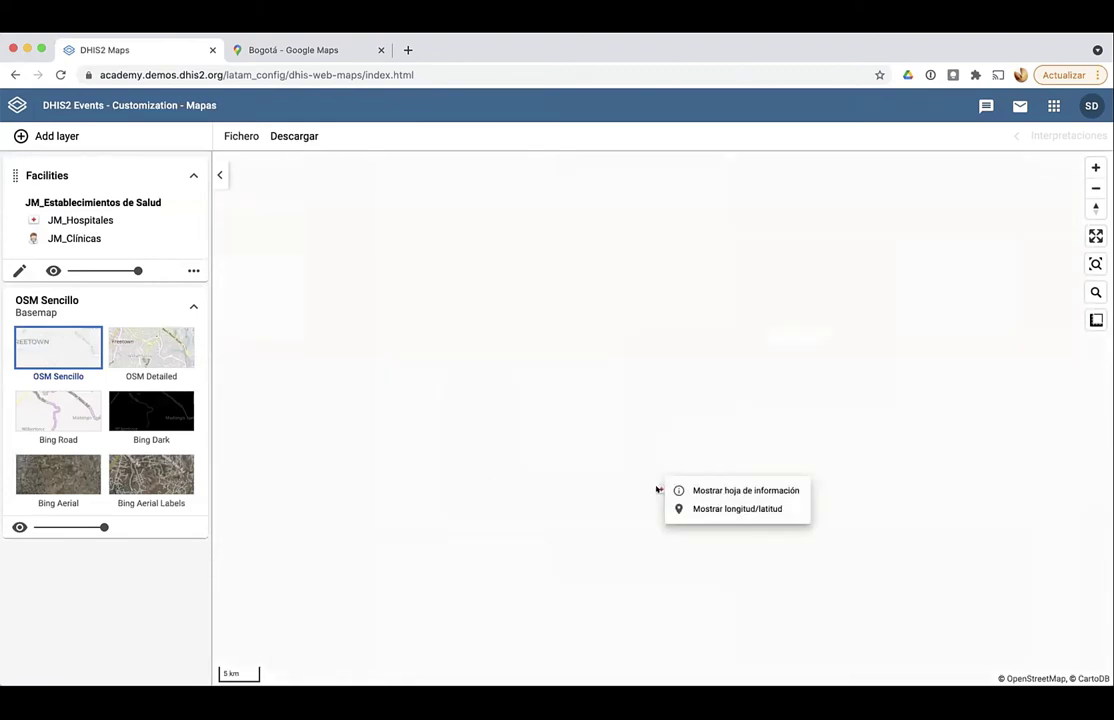
{"action": "left_click", "coordinate": [680, 508]}
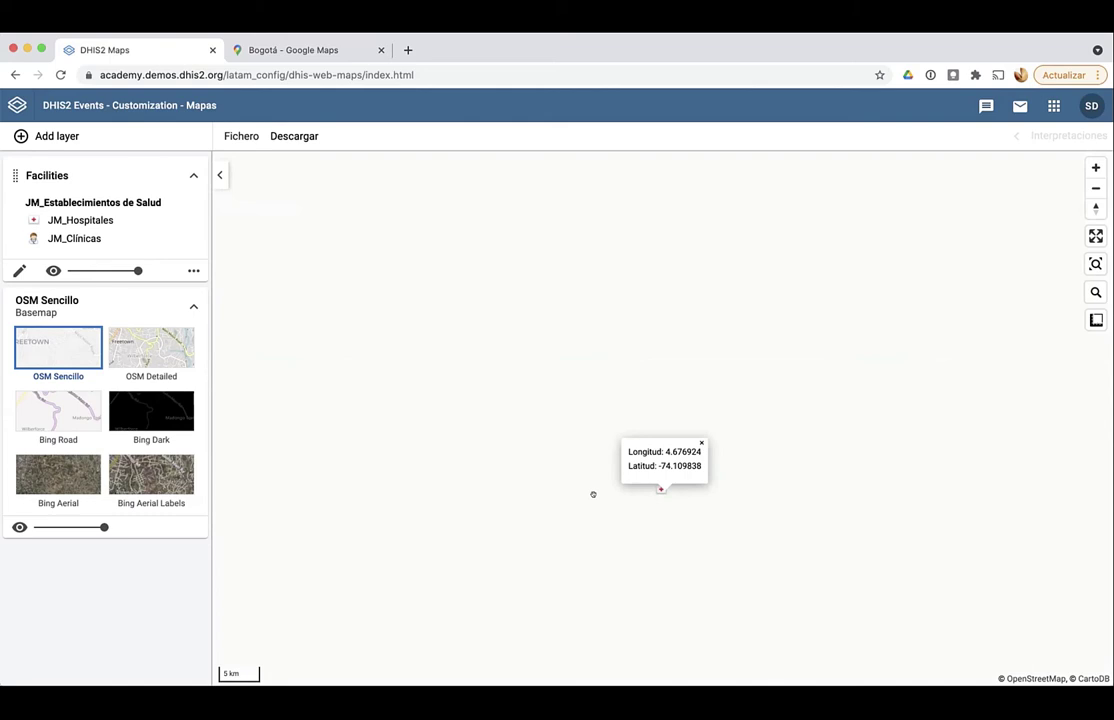
{"action": "left_click", "coordinate": [593, 494]}
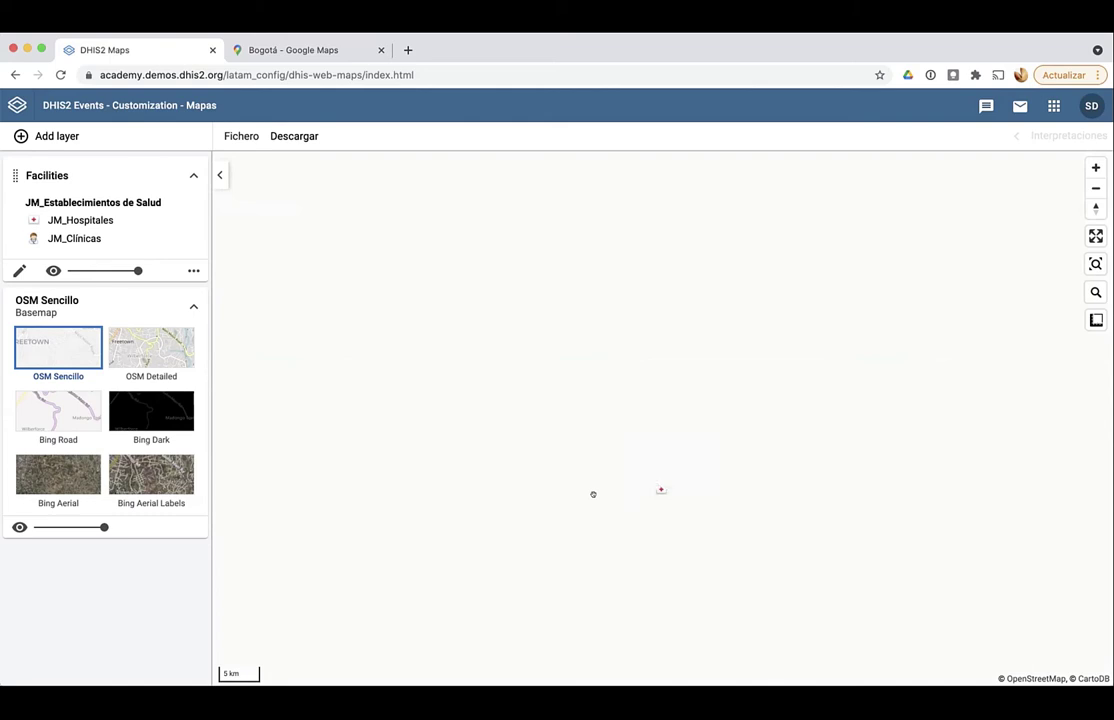
{"action": "scroll", "coordinate": [593, 494], "scroll_direction": "down", "scroll_amount": 10}
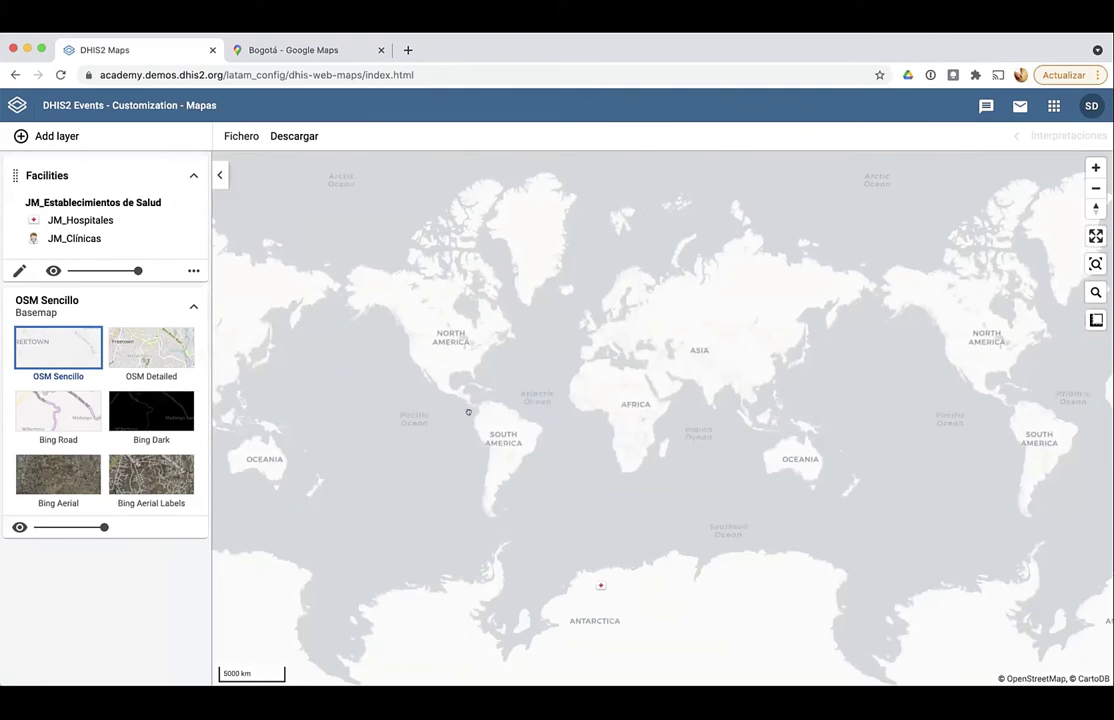
{"action": "scroll", "coordinate": [469, 404], "scroll_direction": "up", "scroll_amount": 2}
{"action": "scroll", "coordinate": [469, 404], "scroll_direction": "up", "scroll_amount": 2}
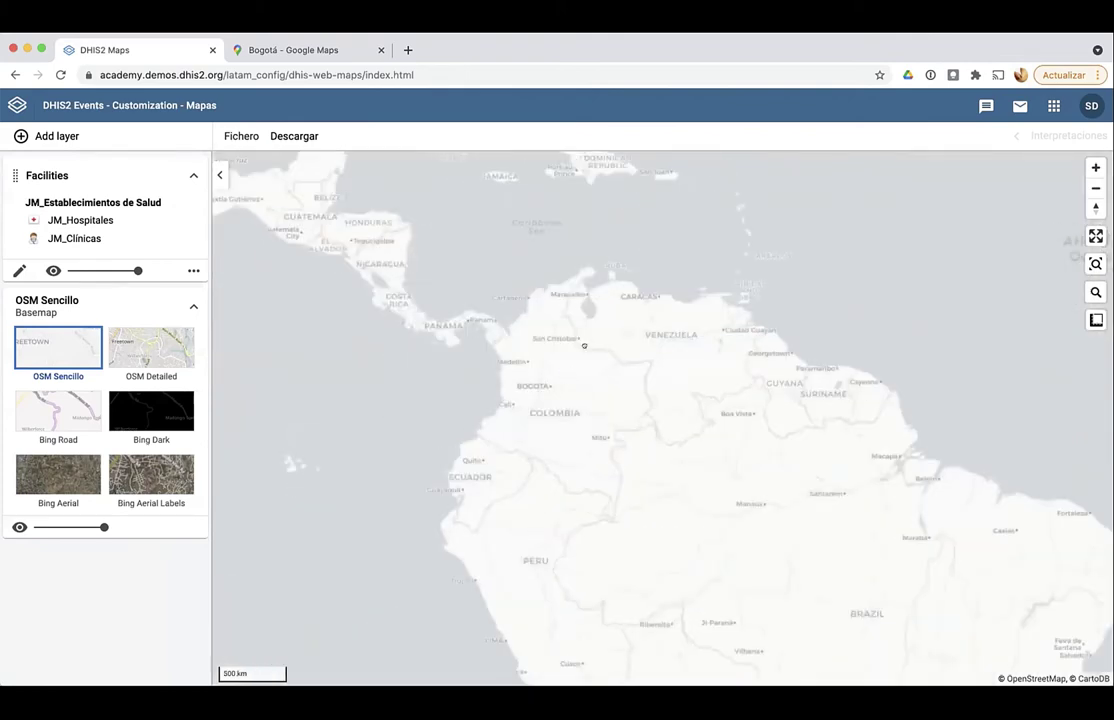
{"action": "left_click_drag", "start_coordinate": [584, 343], "coordinate": [567, 393]}
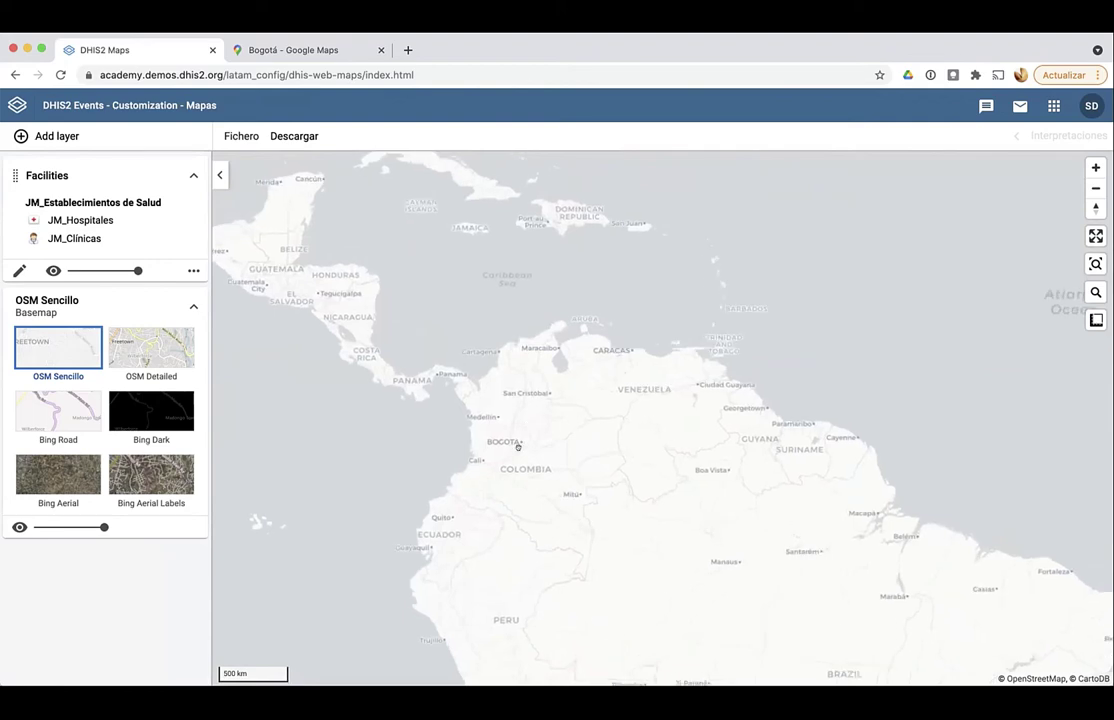
{"action": "scroll", "coordinate": [450, 400], "scroll_direction": "up", "scroll_amount": 3}
{"action": "scroll", "coordinate": [450, 402], "scroll_direction": "up", "scroll_amount": 3}
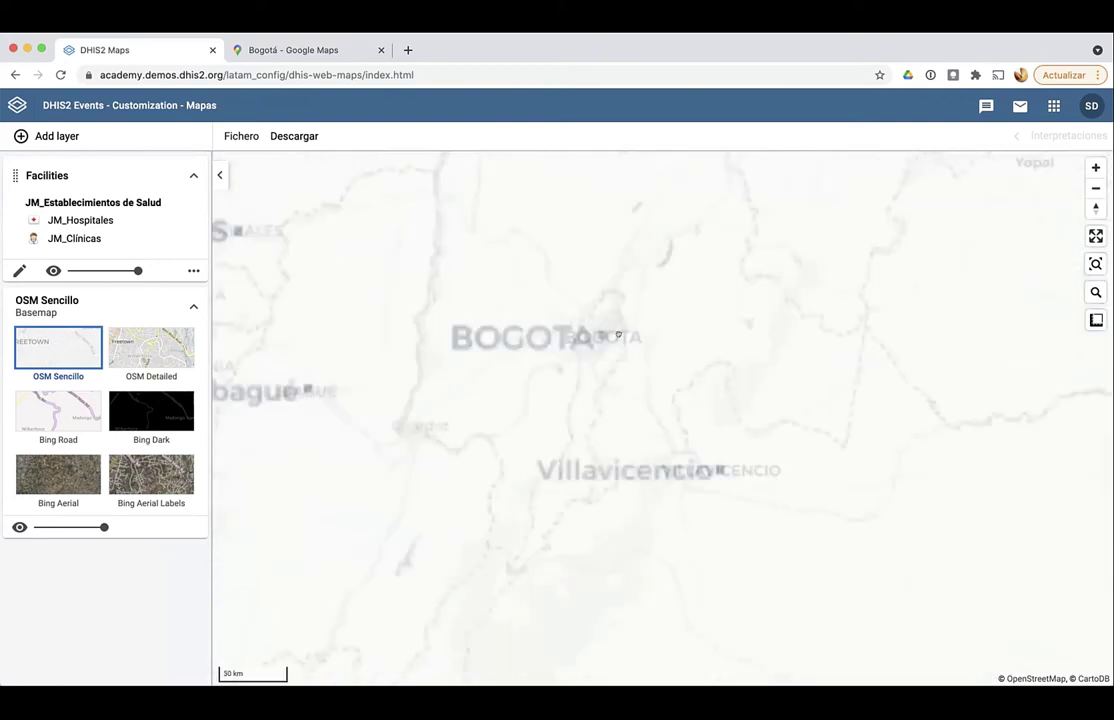
{"action": "scroll", "coordinate": [648, 298], "scroll_direction": "up", "scroll_amount": 5}
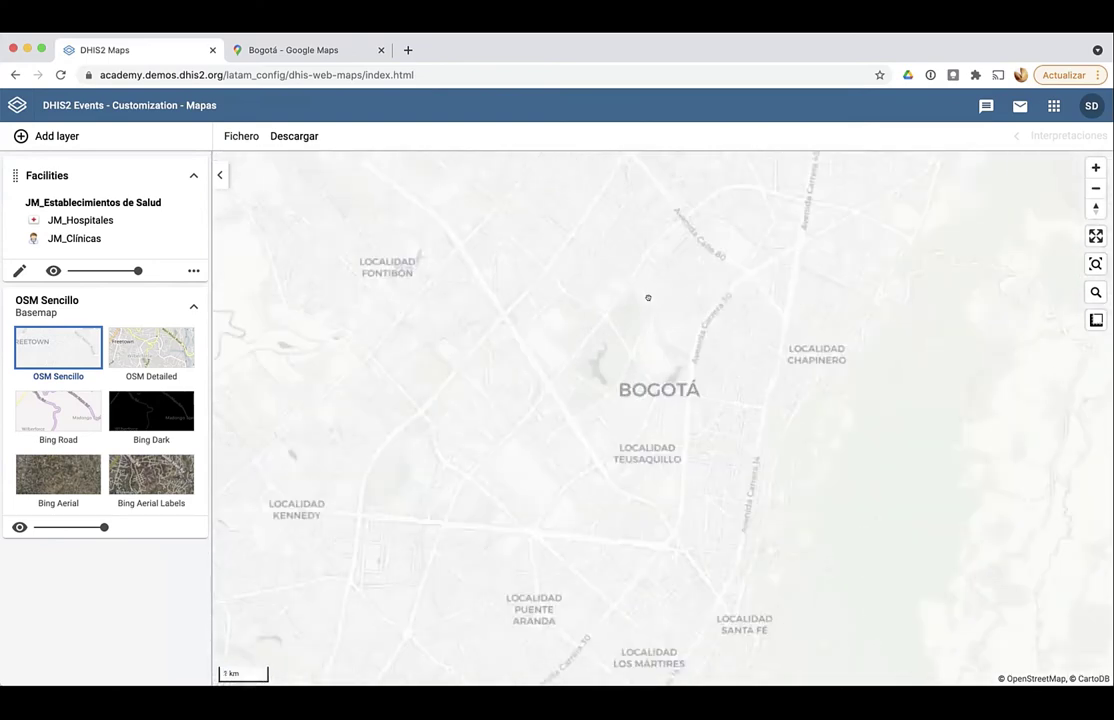
{"action": "scroll", "coordinate": [648, 298], "scroll_direction": "up", "scroll_amount": 2}
{"action": "right_click", "coordinate": [708, 366]}
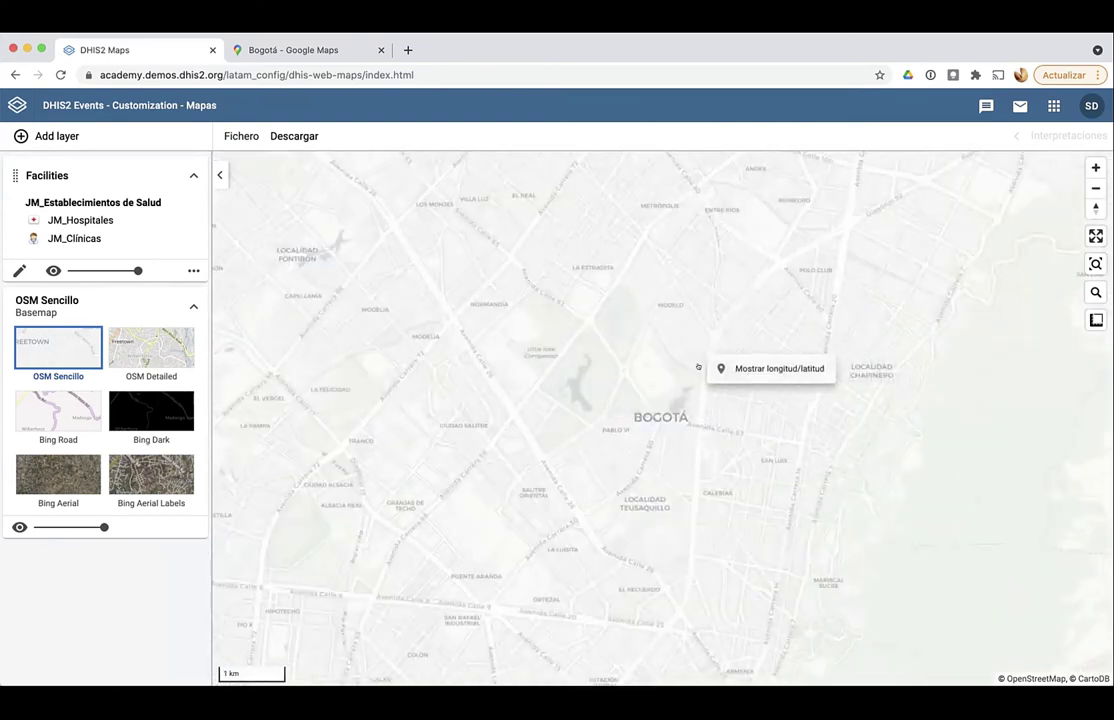
{"action": "left_click", "coordinate": [712, 368]}
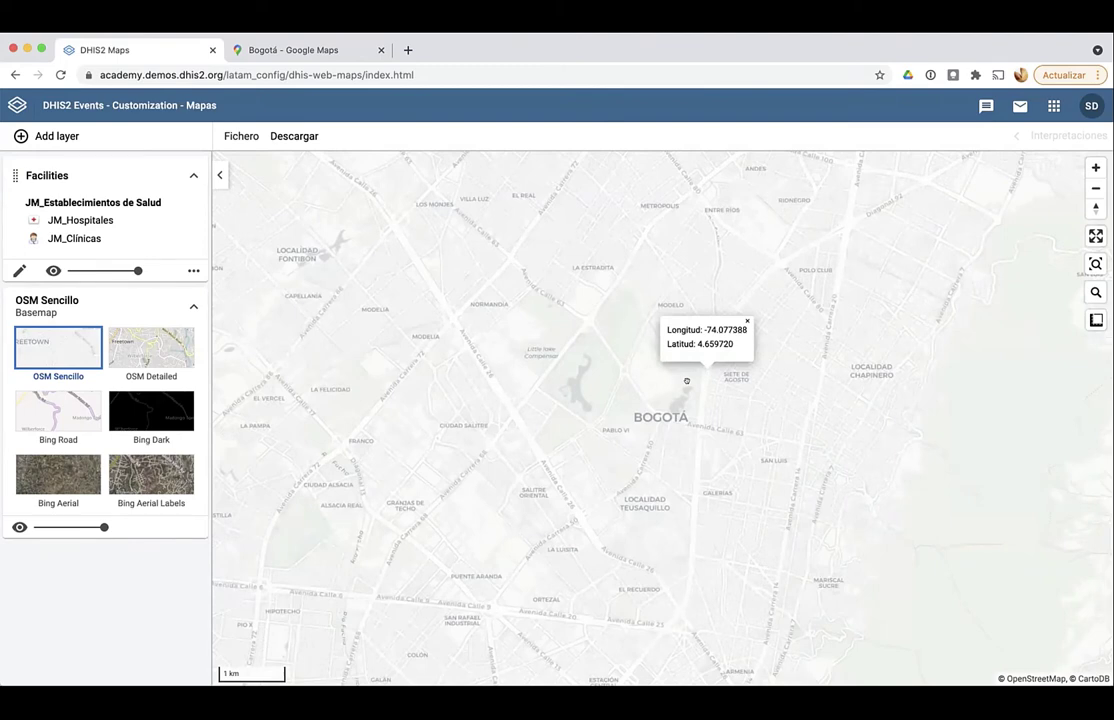
{"action": "left_click", "coordinate": [686, 381]}
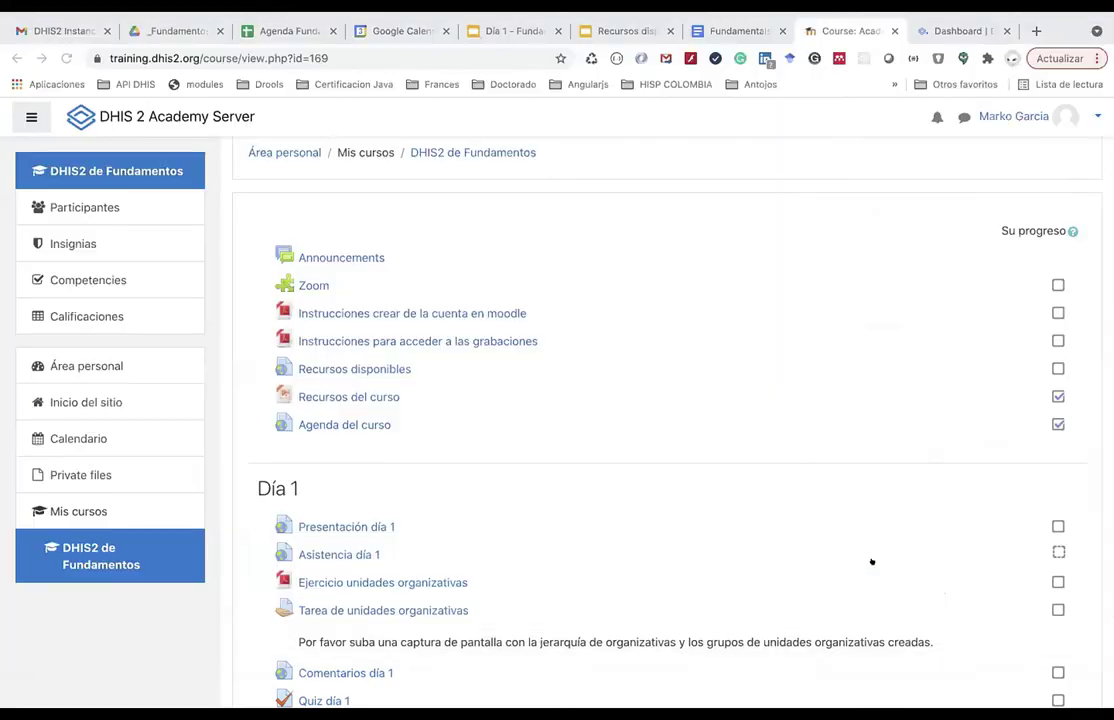
Step: Switch to Slack and back, then open Ejercicio unidades organizativas under Día 1
{"action": "key", "text": "super+Tab"}
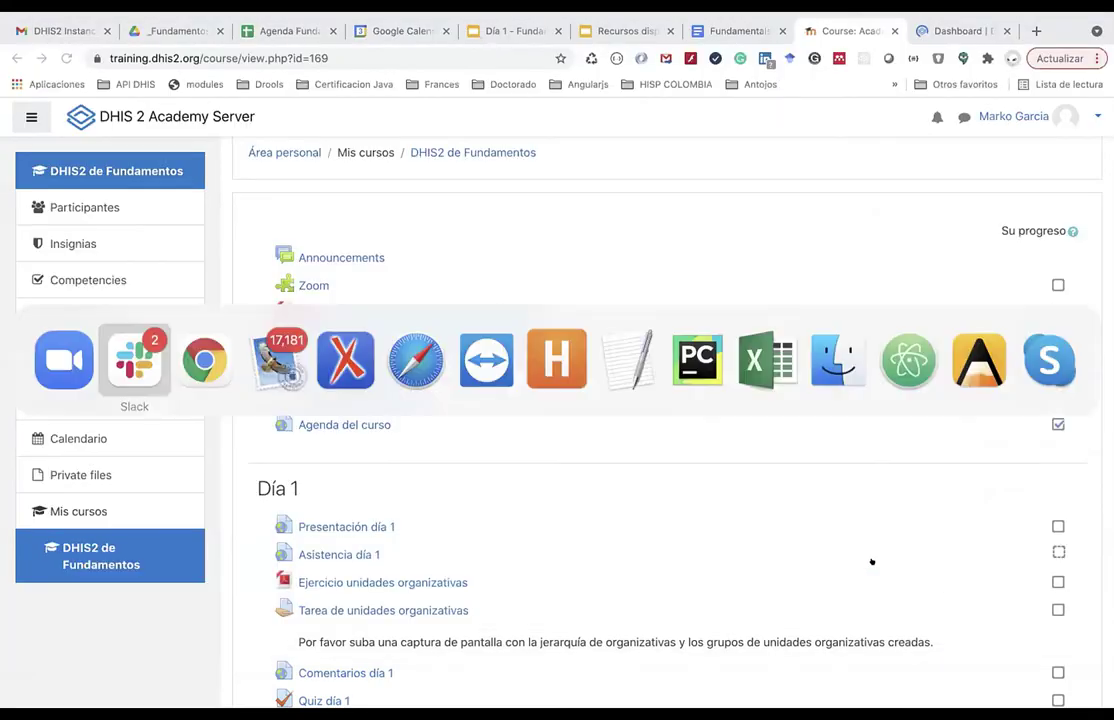
{"action": "key", "text": "super+Tab"}
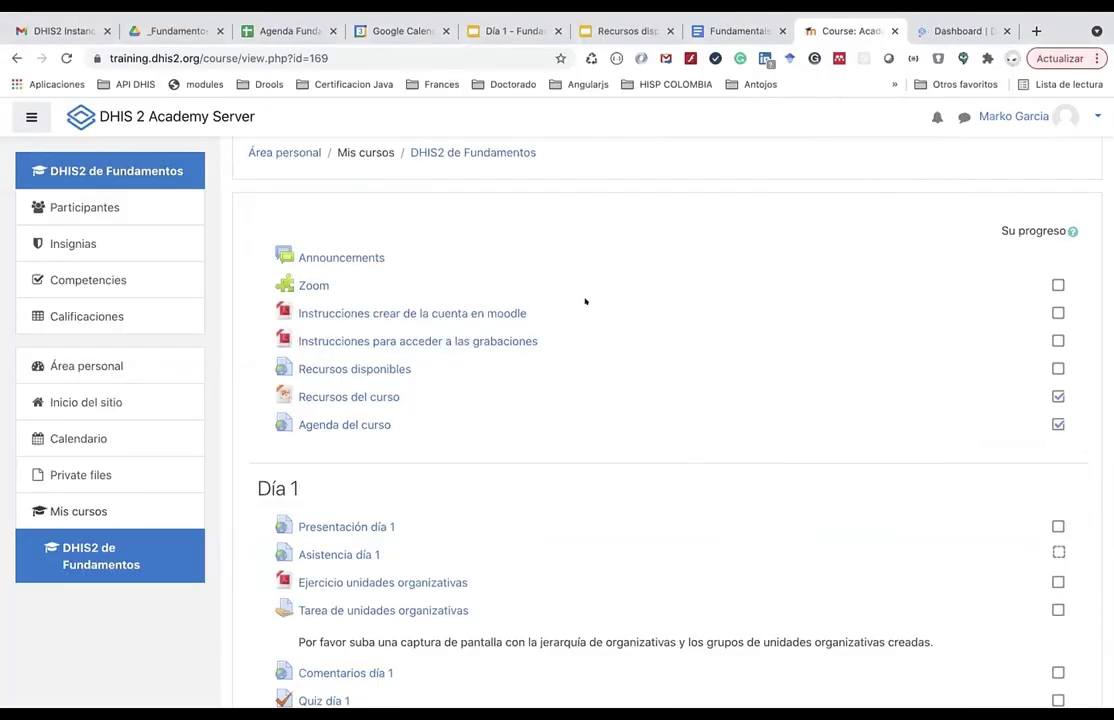
{"action": "scroll", "coordinate": [435, 464], "scroll_direction": "down", "scroll_amount": 3}
{"action": "scroll", "coordinate": [435, 464], "scroll_direction": "down", "scroll_amount": 3}
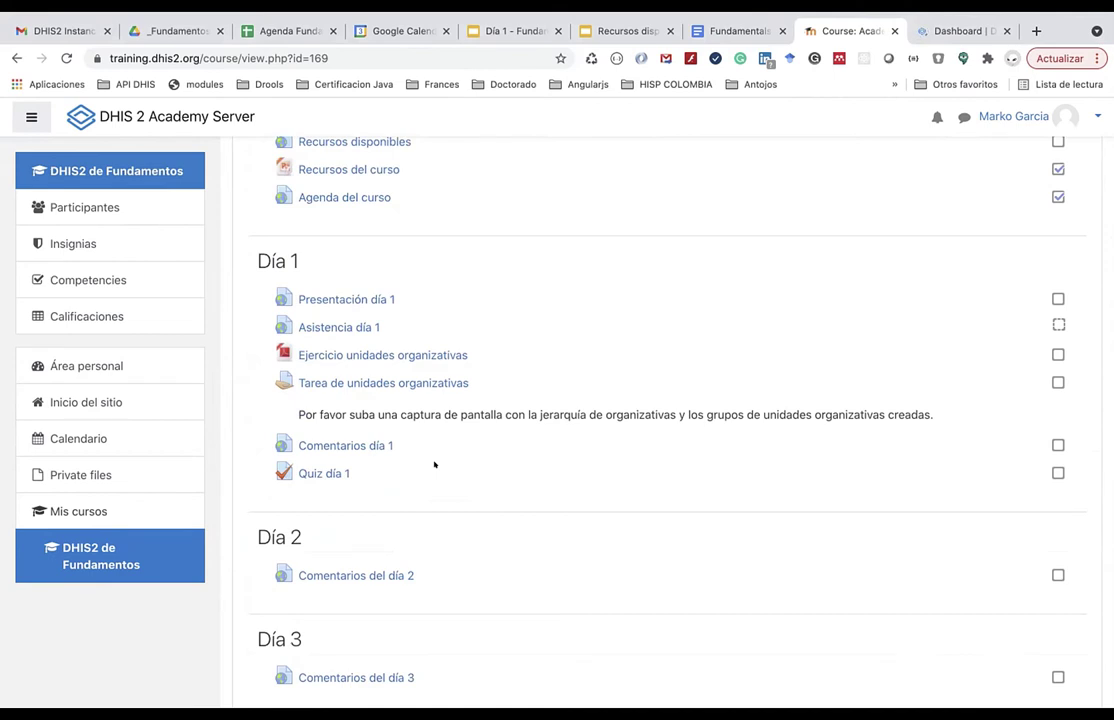
{"action": "scroll", "coordinate": [435, 464], "scroll_direction": "down", "scroll_amount": 3}
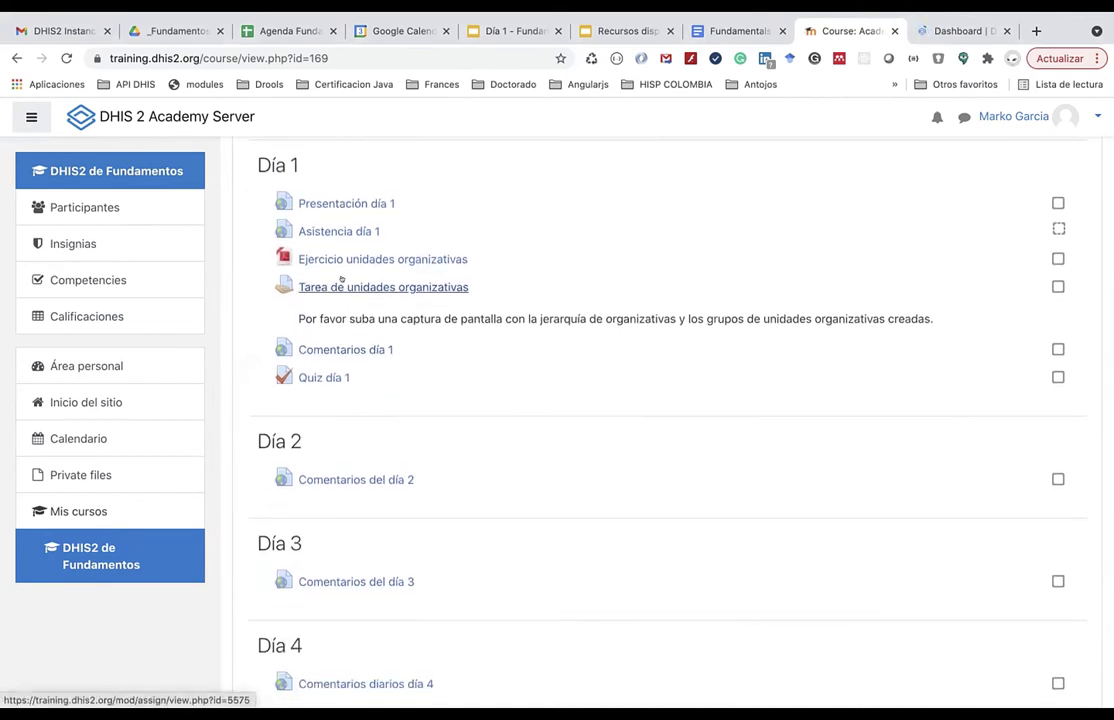
{"action": "left_click", "coordinate": [341, 259]}
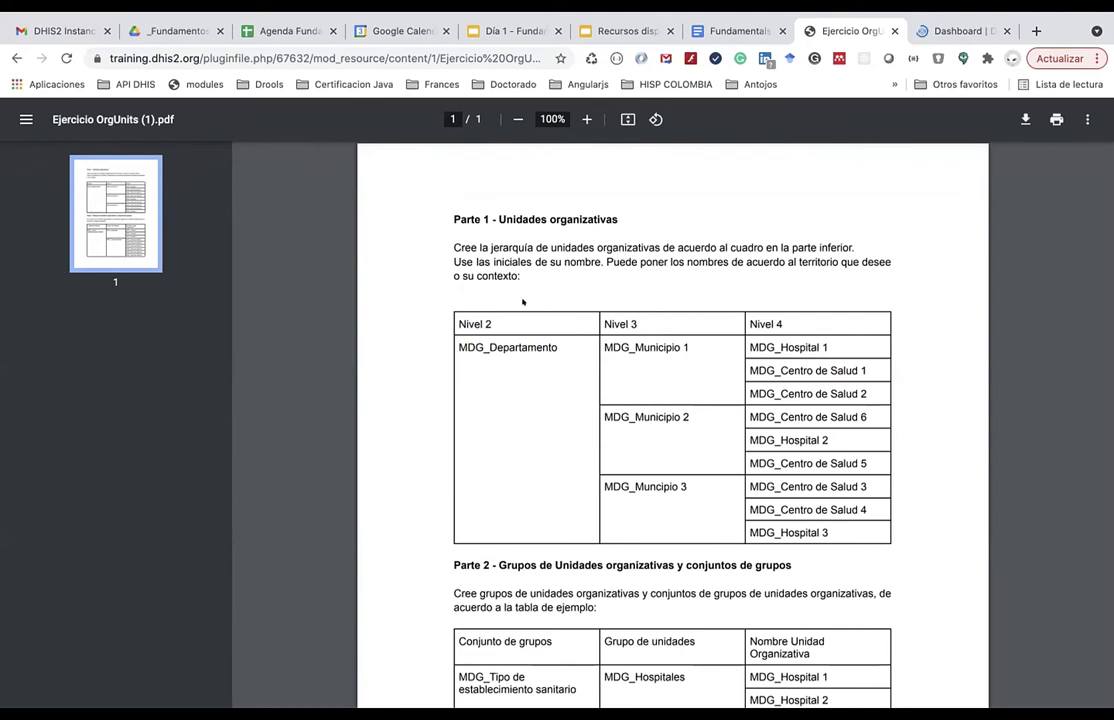
Step: Scroll through the Ejercicio OrgUnits PDF reviewing the hierarchy and group set tables
{"action": "scroll", "coordinate": [514, 392], "scroll_direction": "down", "scroll_amount": 1}
{"action": "scroll", "coordinate": [514, 392], "scroll_direction": "up", "scroll_amount": 1}
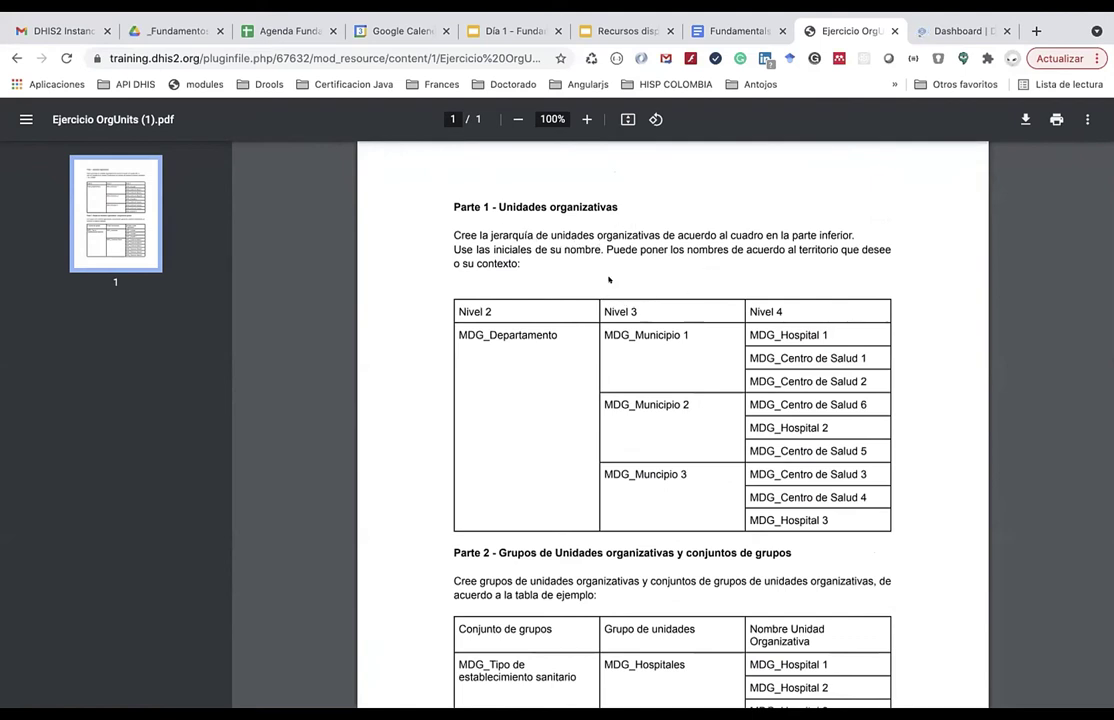
{"action": "scroll", "coordinate": [713, 238], "scroll_direction": "down", "scroll_amount": 1}
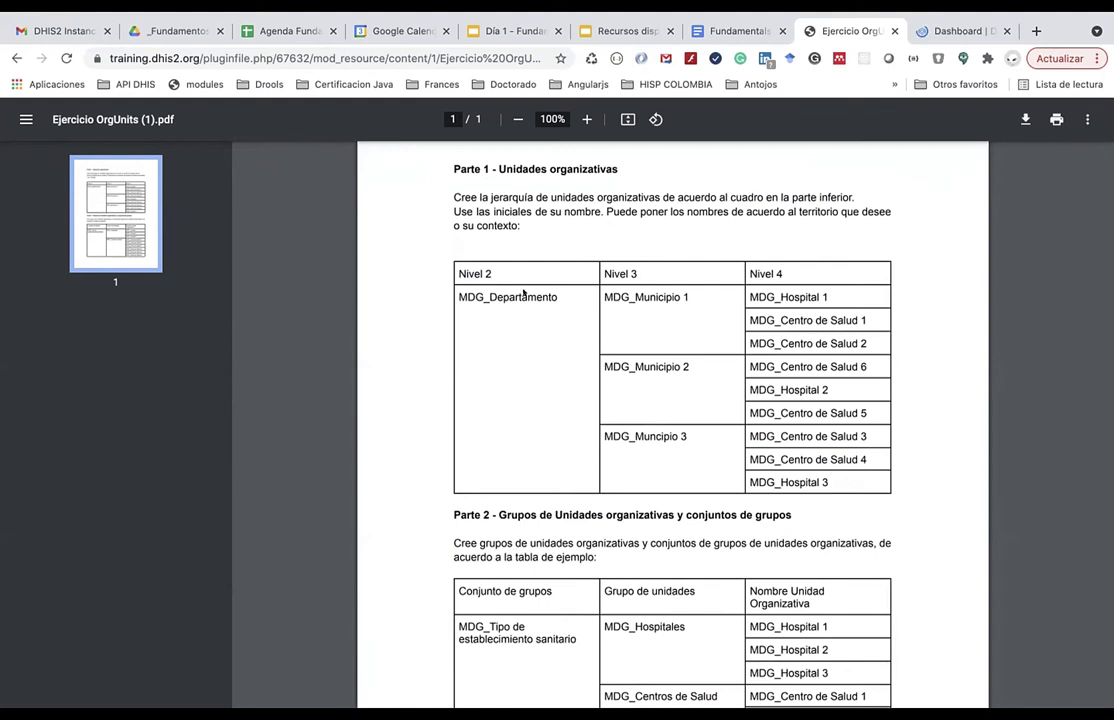
{"action": "scroll", "coordinate": [522, 289], "scroll_direction": "down", "scroll_amount": 1}
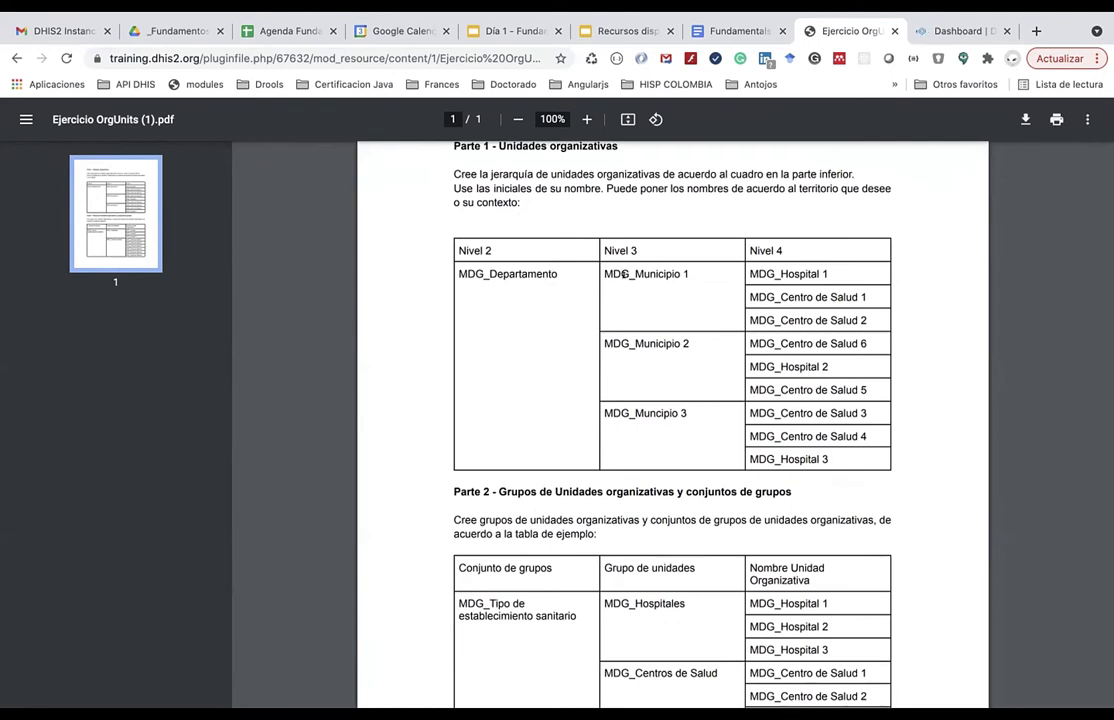
{"action": "scroll", "coordinate": [624, 274], "scroll_direction": "down", "scroll_amount": 1}
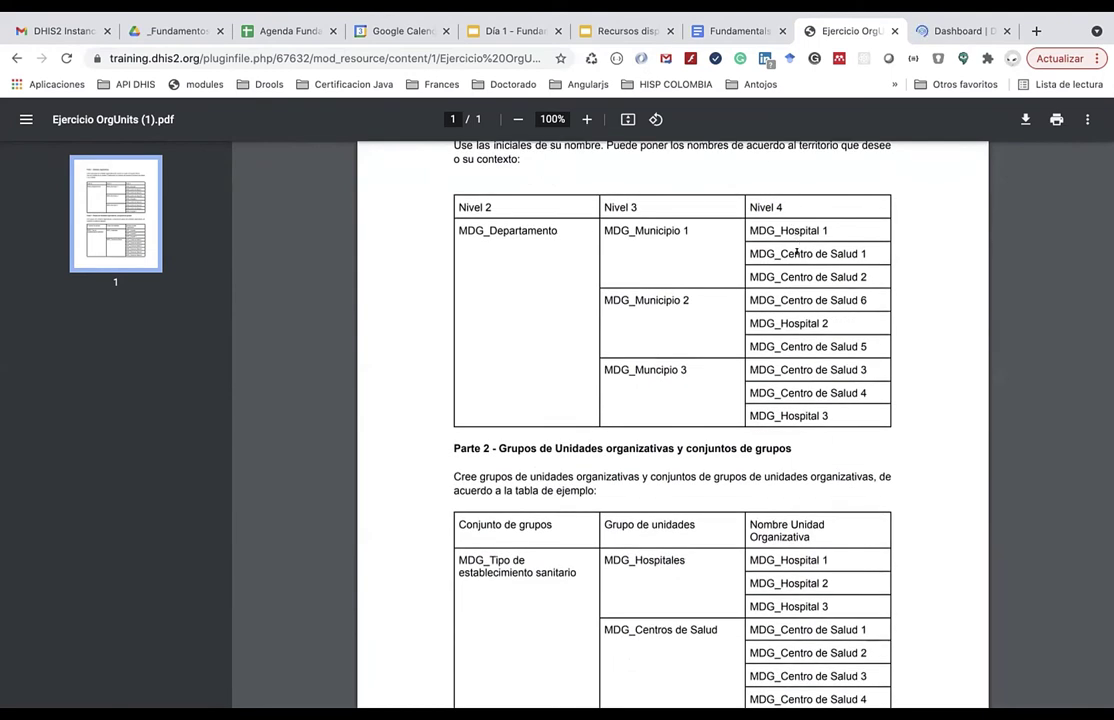
{"action": "scroll", "coordinate": [797, 254], "scroll_direction": "down", "scroll_amount": 2}
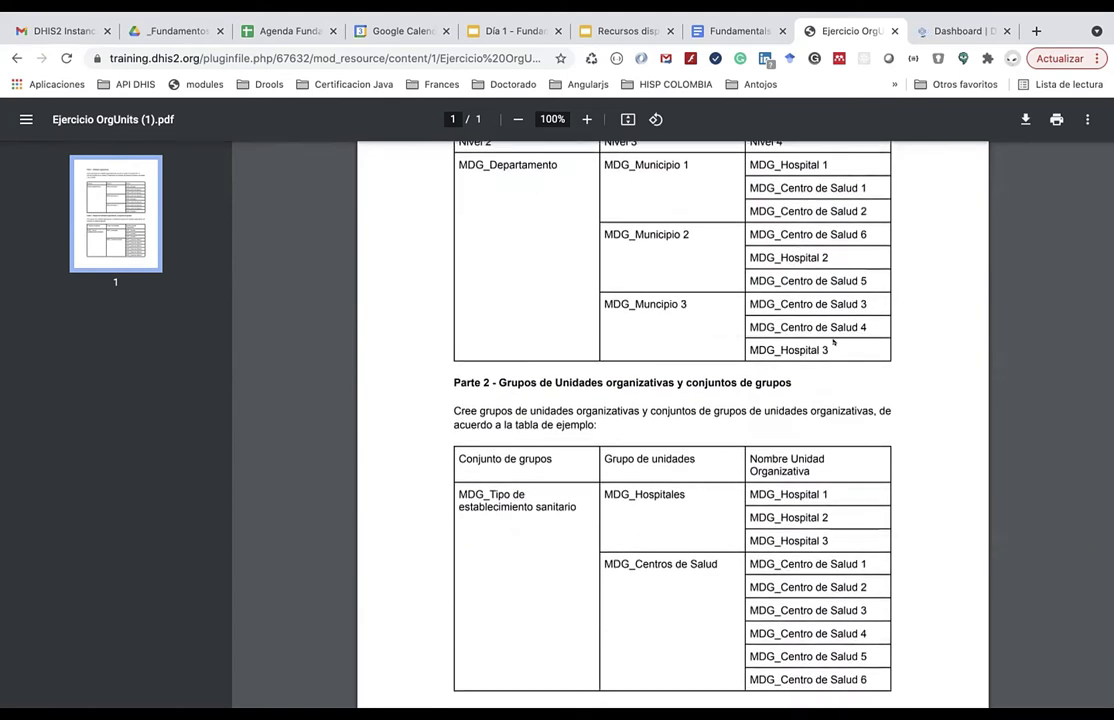
{"action": "scroll", "coordinate": [833, 342], "scroll_direction": "up", "scroll_amount": 4}
{"action": "scroll", "coordinate": [833, 342], "scroll_direction": "down", "scroll_amount": 3}
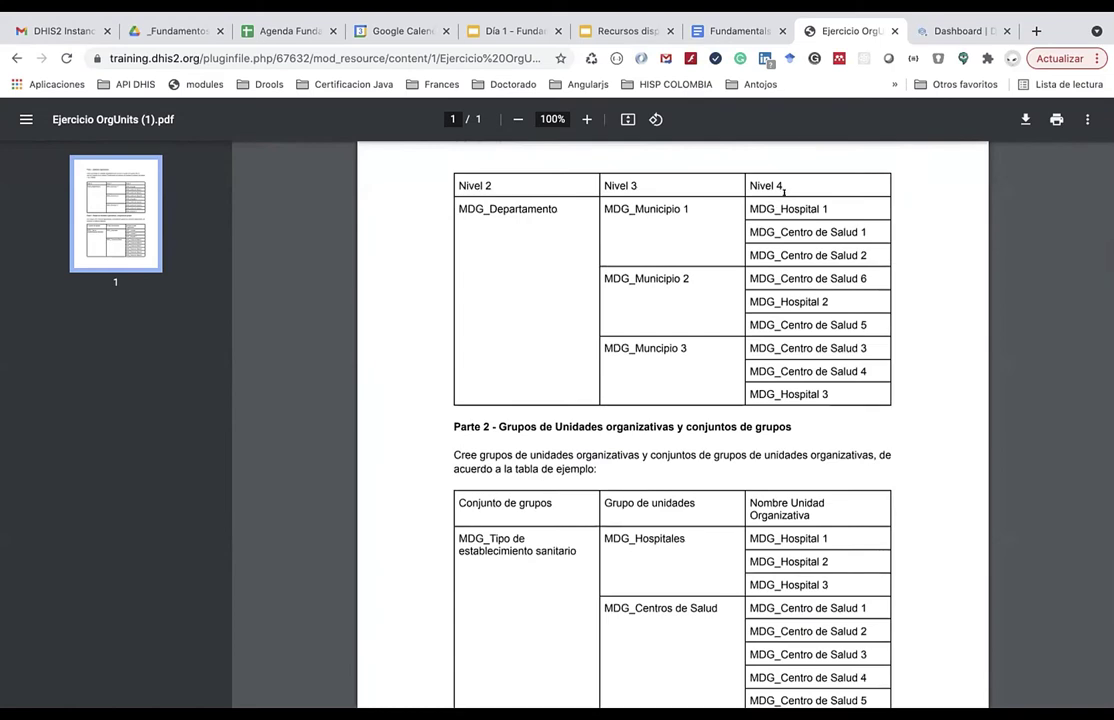
{"action": "scroll", "coordinate": [797, 278], "scroll_direction": "down", "scroll_amount": 3}
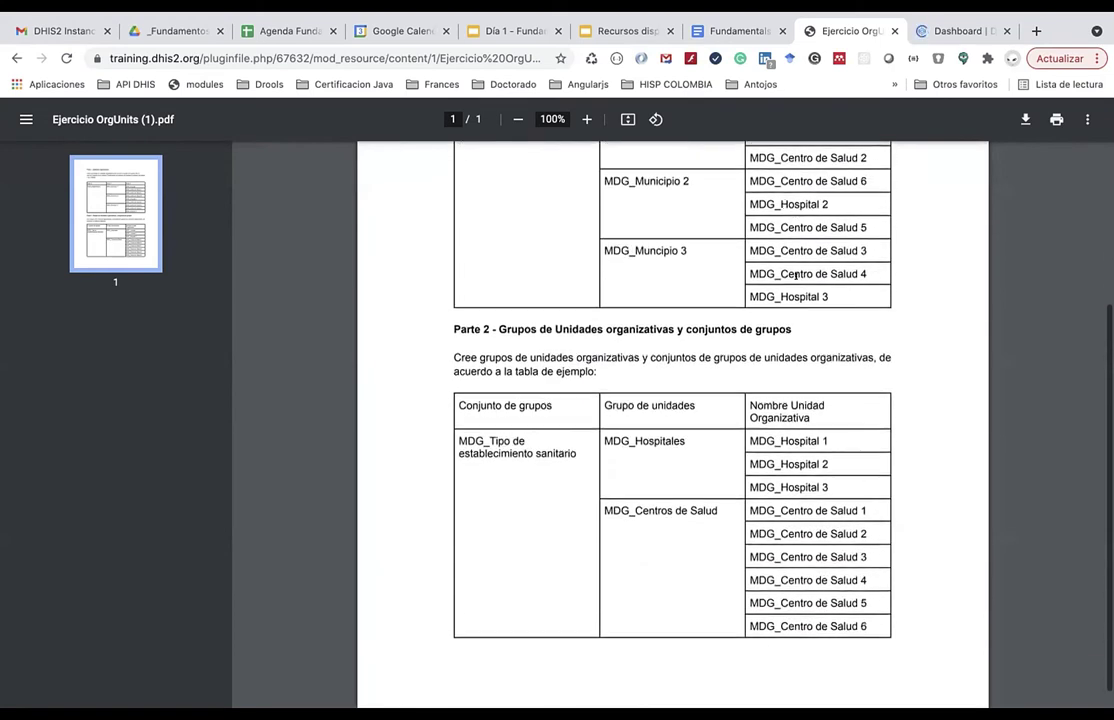
{"action": "scroll", "coordinate": [796, 238], "scroll_direction": "up", "scroll_amount": 2}
{"action": "scroll", "coordinate": [796, 238], "scroll_direction": "up", "scroll_amount": 3}
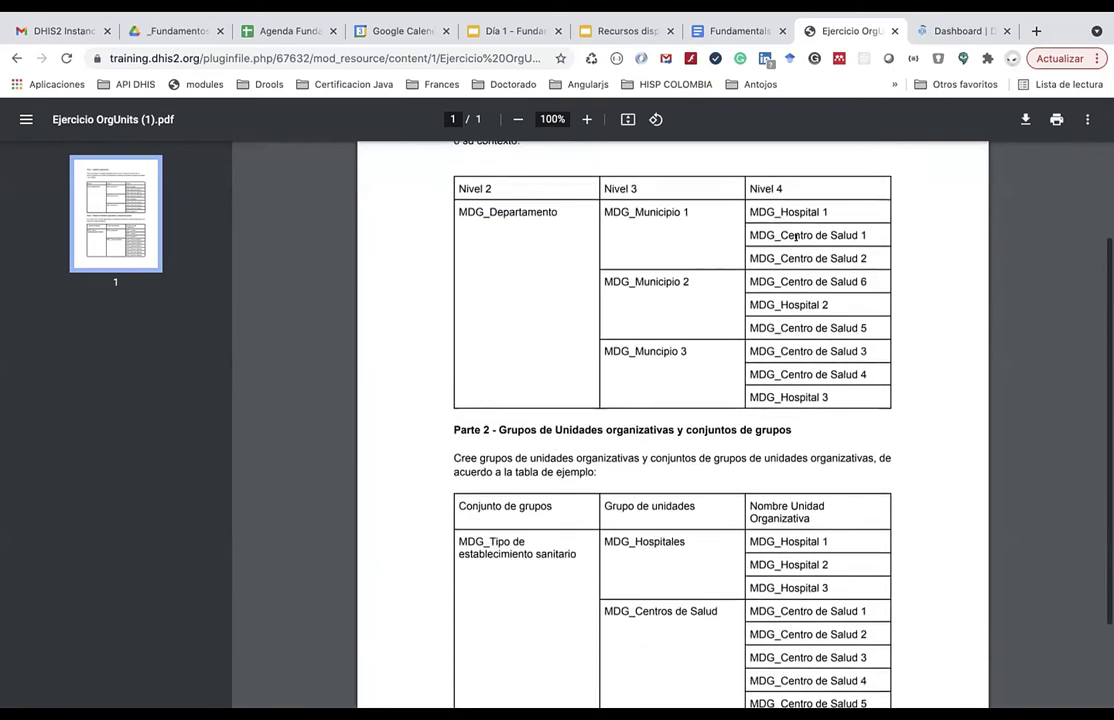
{"action": "scroll", "coordinate": [796, 237], "scroll_direction": "down", "scroll_amount": 4}
{"action": "scroll", "coordinate": [796, 236], "scroll_direction": "down", "scroll_amount": 1}
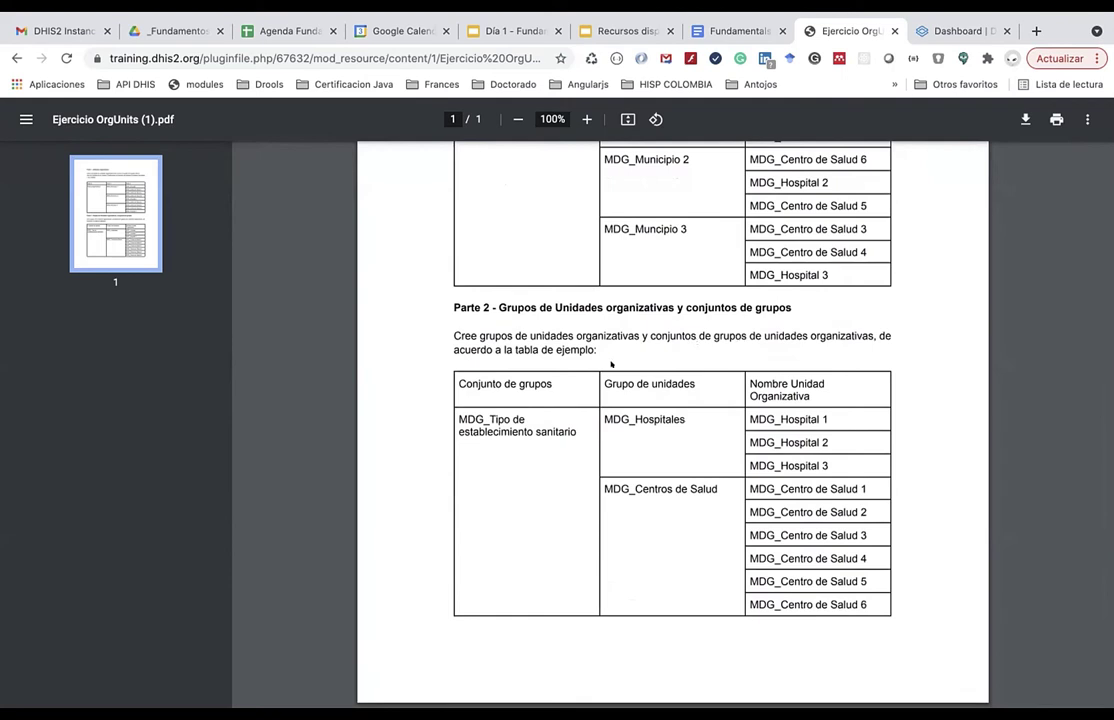
{"action": "scroll", "coordinate": [564, 388], "scroll_direction": "up", "scroll_amount": 1}
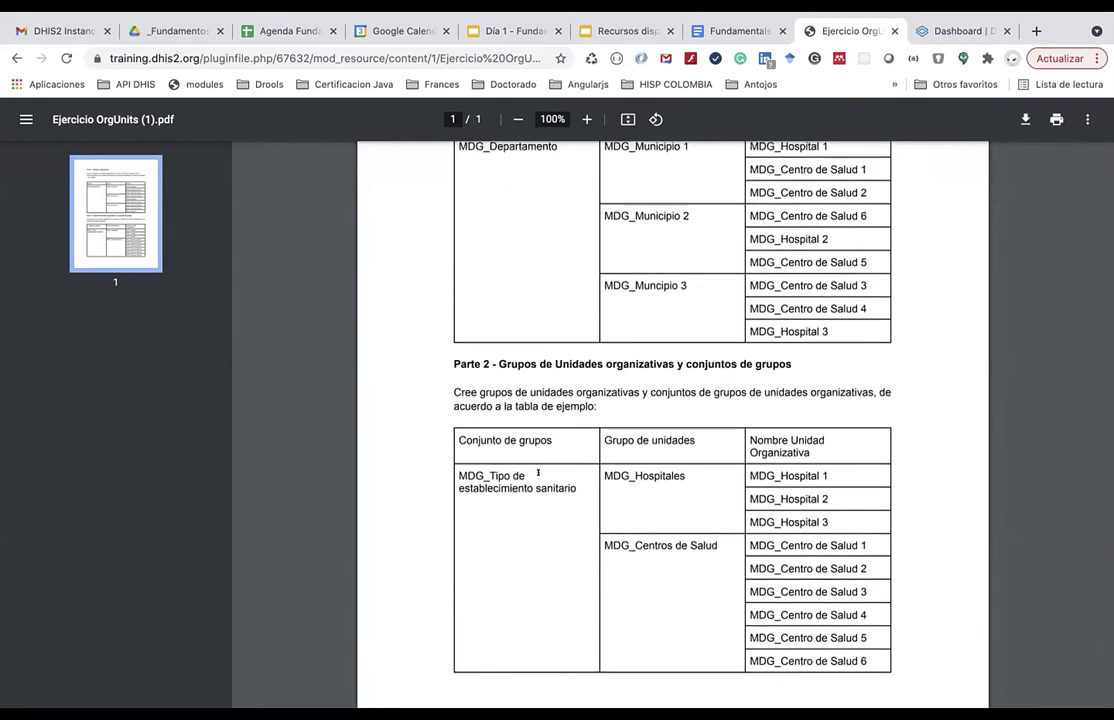
{"action": "scroll", "coordinate": [538, 473], "scroll_direction": "up", "scroll_amount": 1}
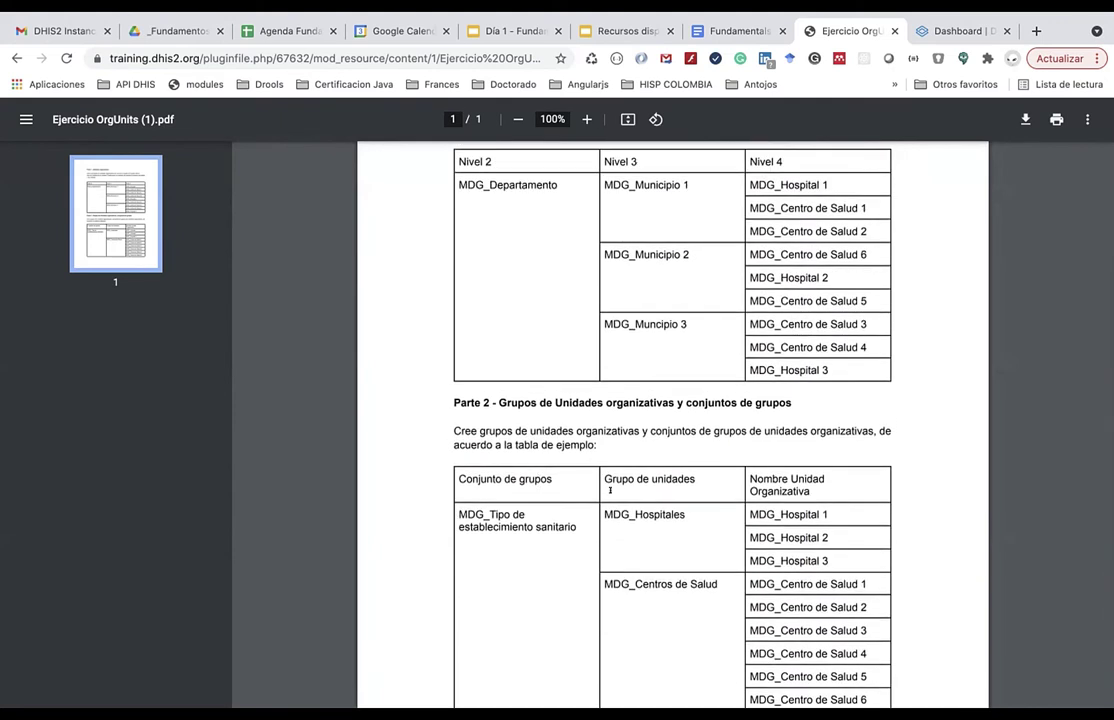
{"action": "scroll", "coordinate": [662, 514], "scroll_direction": "down", "scroll_amount": 1}
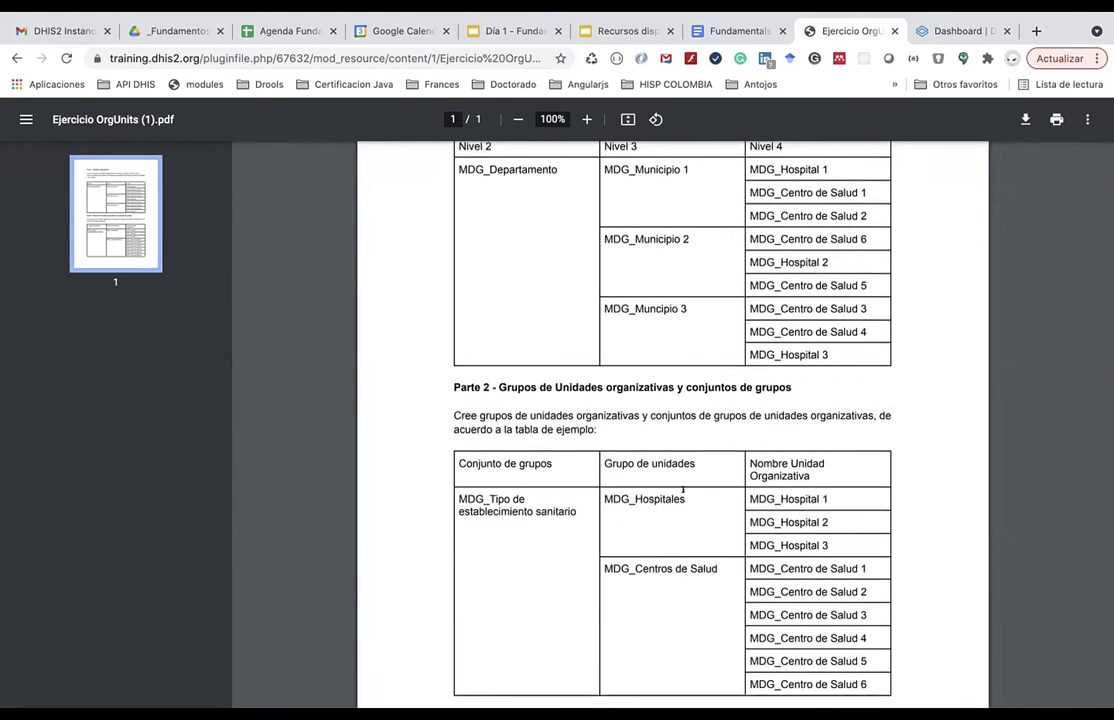
{"action": "scroll", "coordinate": [683, 489], "scroll_direction": "down", "scroll_amount": 1}
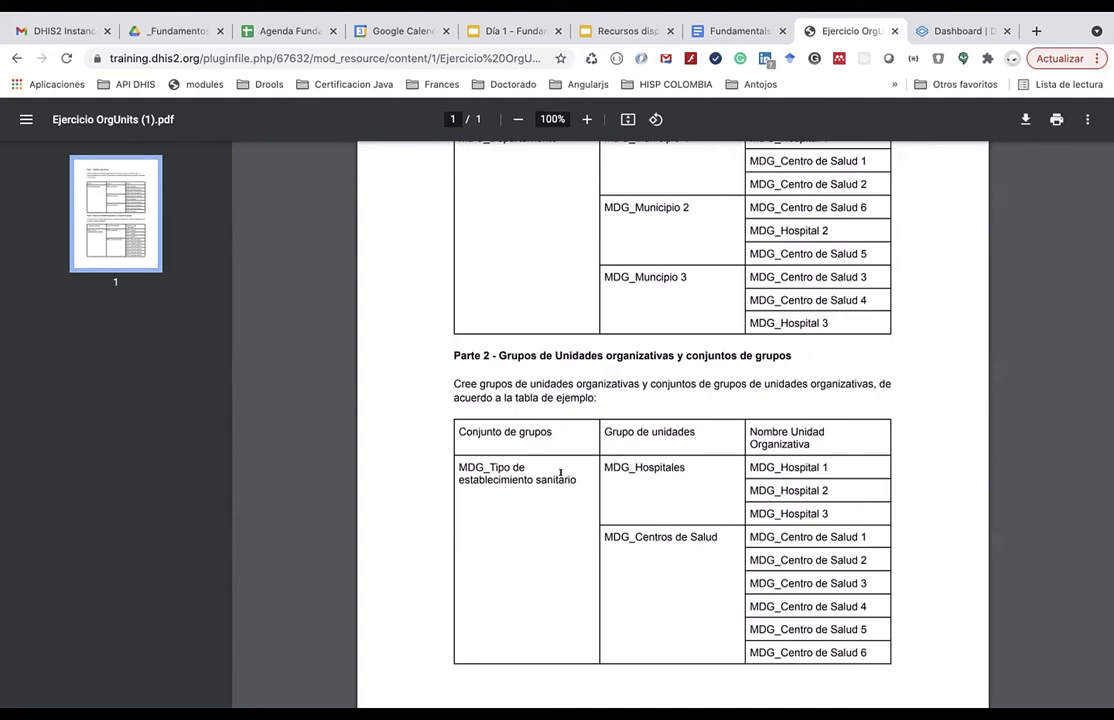
{"action": "scroll", "coordinate": [560, 473], "scroll_direction": "down", "scroll_amount": 2}
{"action": "scroll", "coordinate": [560, 468], "scroll_direction": "up", "scroll_amount": 3}
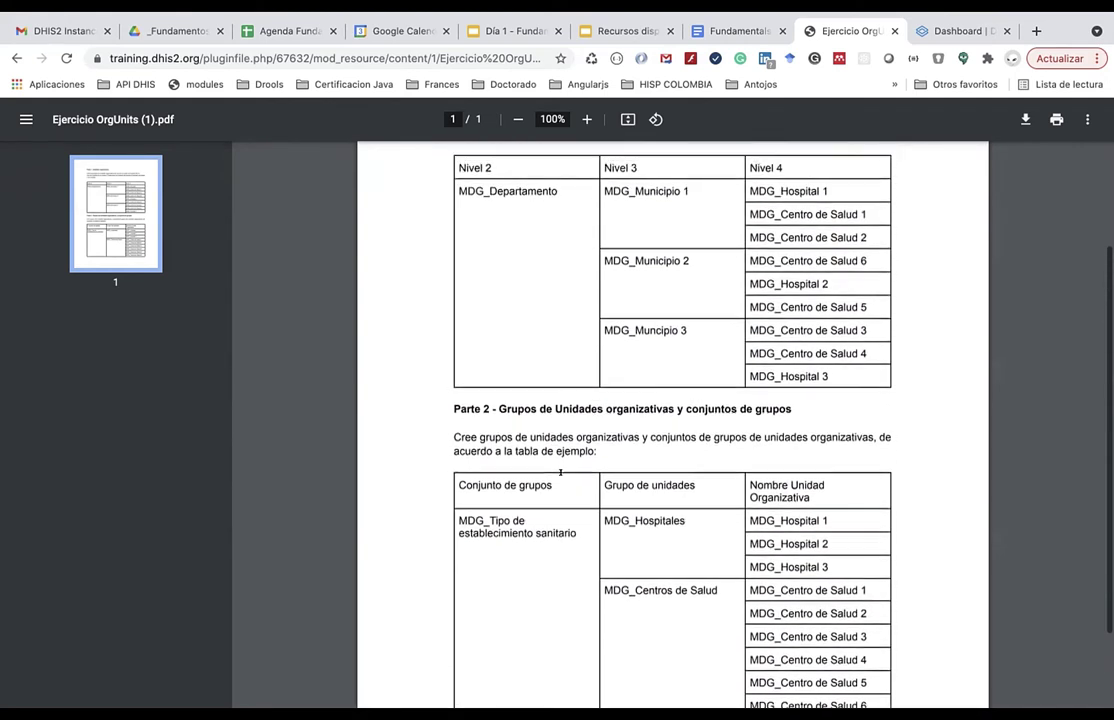
{"action": "scroll", "coordinate": [560, 470], "scroll_direction": "down", "scroll_amount": 2}
{"action": "scroll", "coordinate": [560, 470], "scroll_direction": "down", "scroll_amount": 1}
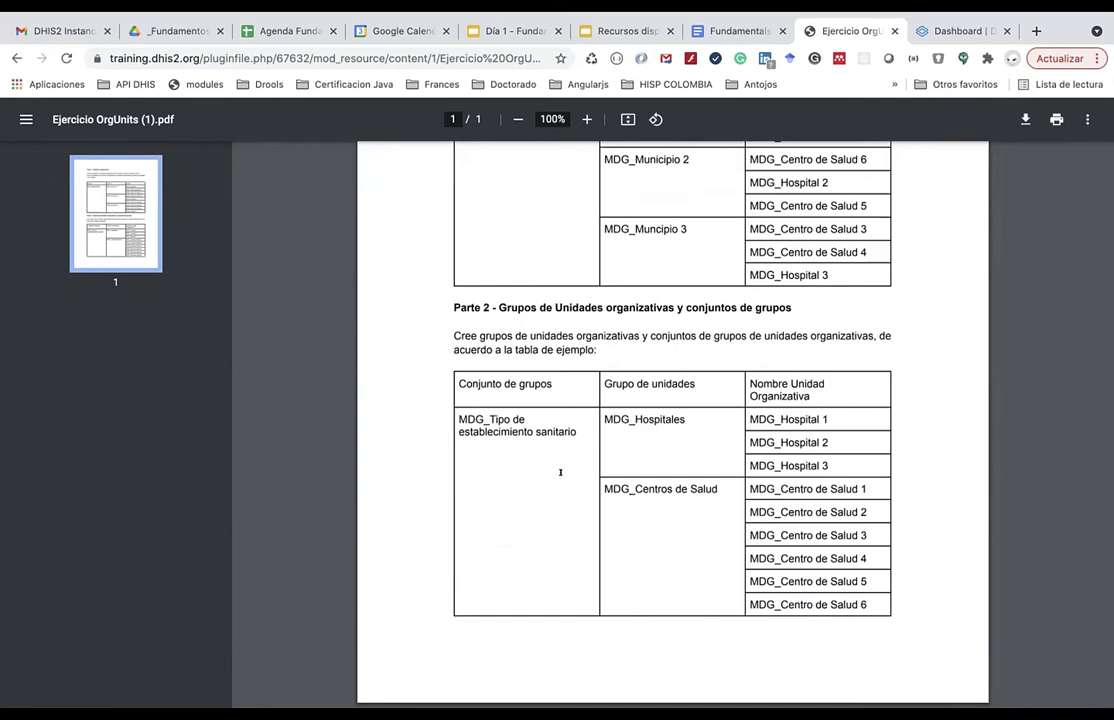
{"action": "scroll", "coordinate": [550, 179], "scroll_direction": "up", "scroll_amount": 5}
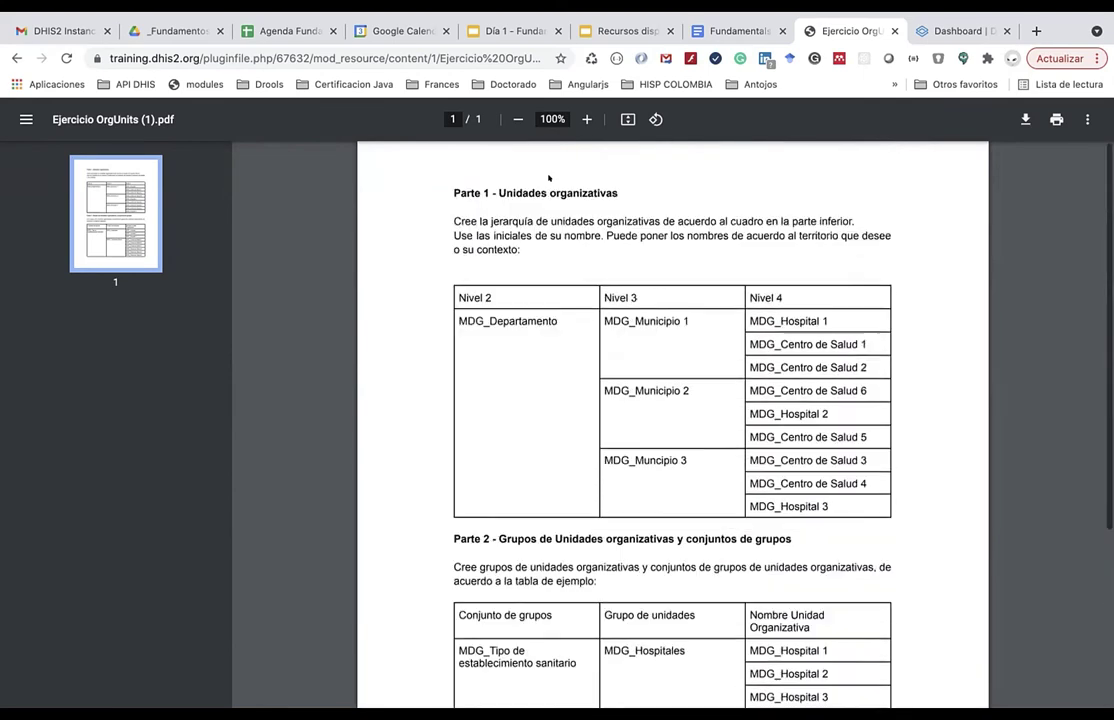
{"action": "scroll", "coordinate": [548, 178], "scroll_direction": "down", "scroll_amount": 4}
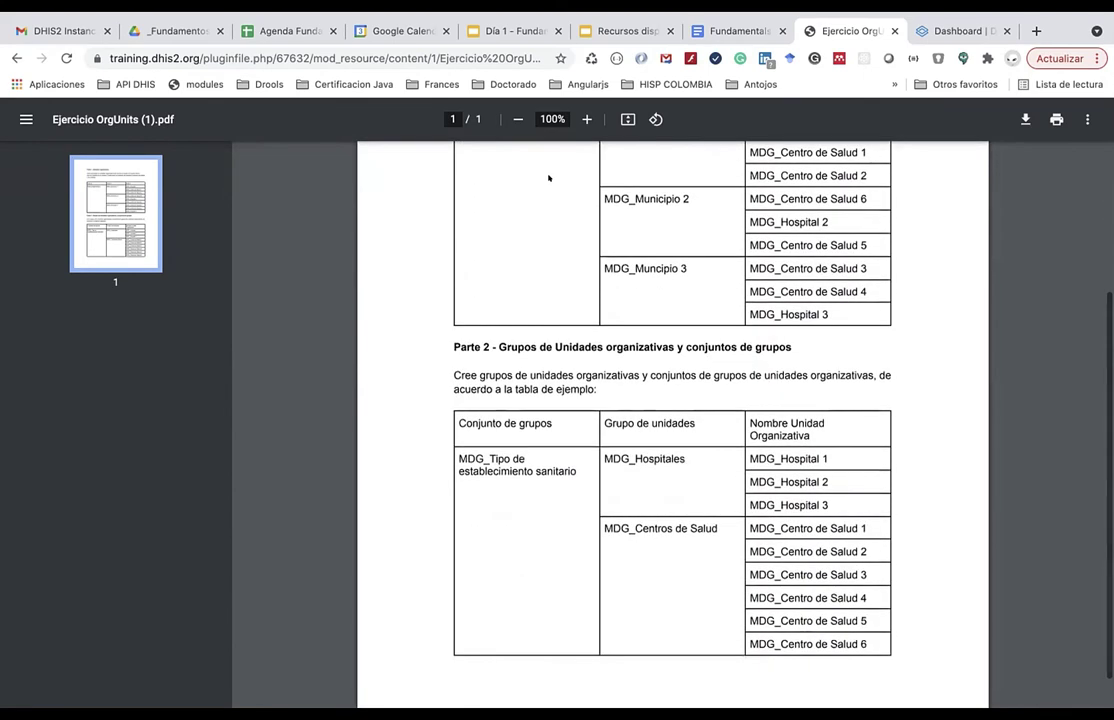
{"action": "scroll", "coordinate": [548, 178], "scroll_direction": "up", "scroll_amount": 4}
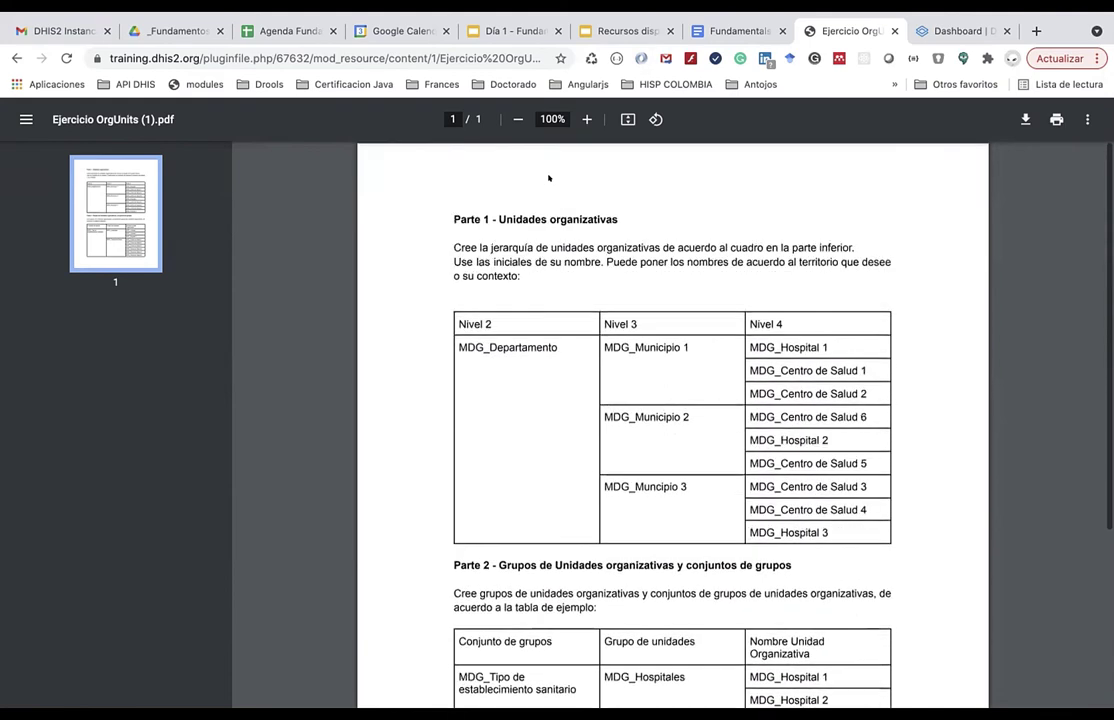
{"action": "scroll", "coordinate": [548, 178], "scroll_direction": "down", "scroll_amount": 5}
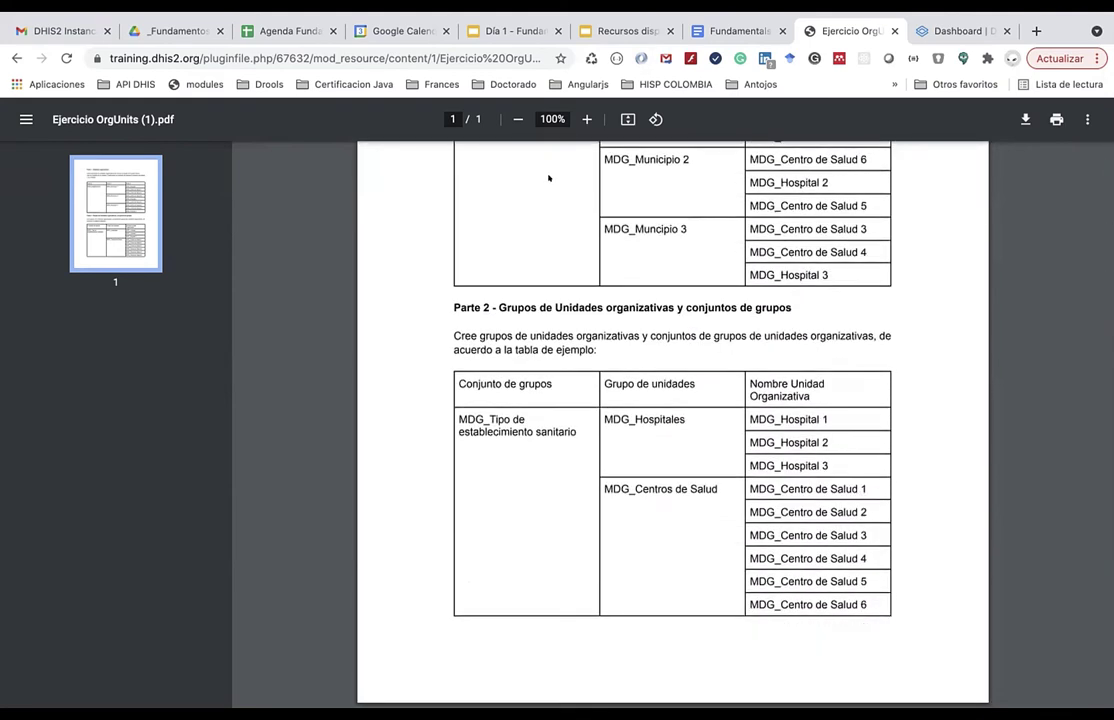
{"action": "scroll", "coordinate": [548, 178], "scroll_direction": "up", "scroll_amount": 5}
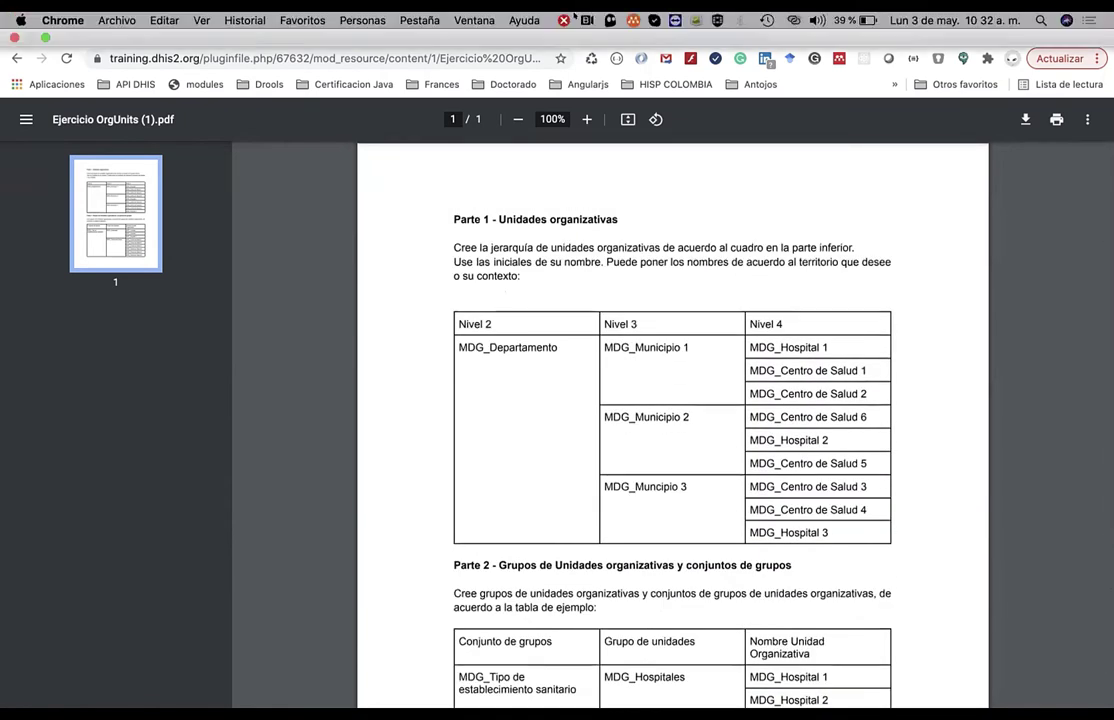
{"action": "scroll", "coordinate": [513, 352], "scroll_direction": "down", "scroll_amount": 2}
{"action": "scroll", "coordinate": [513, 352], "scroll_direction": "down", "scroll_amount": 3}
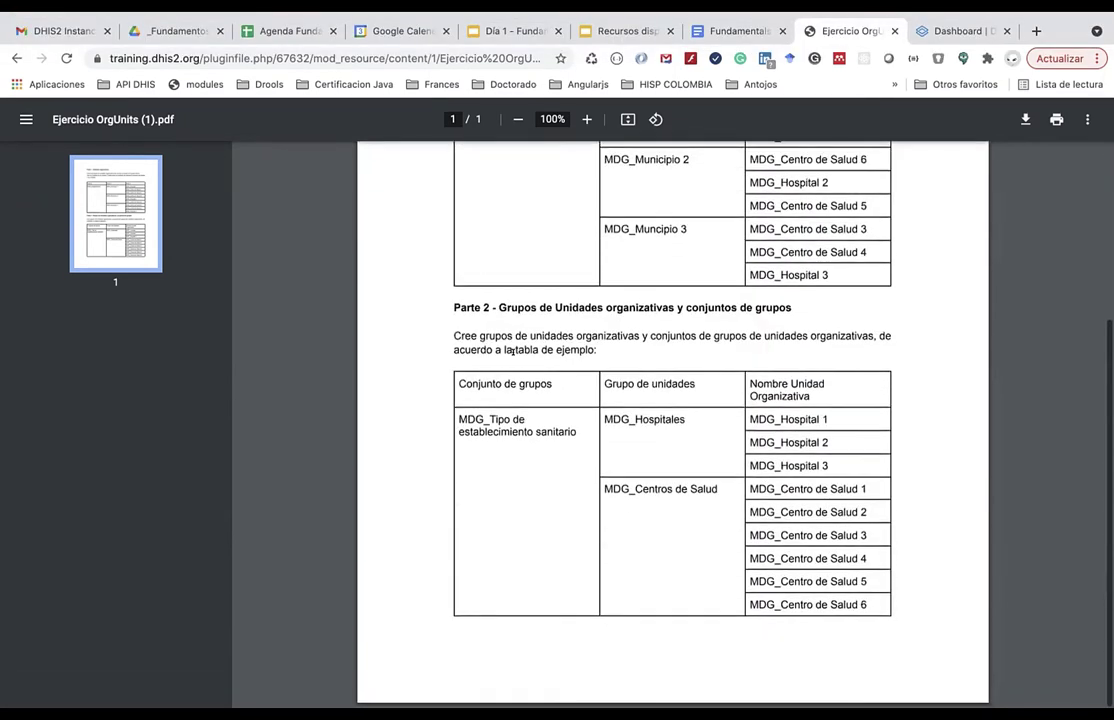
{"action": "scroll", "coordinate": [513, 352], "scroll_direction": "up", "scroll_amount": 3}
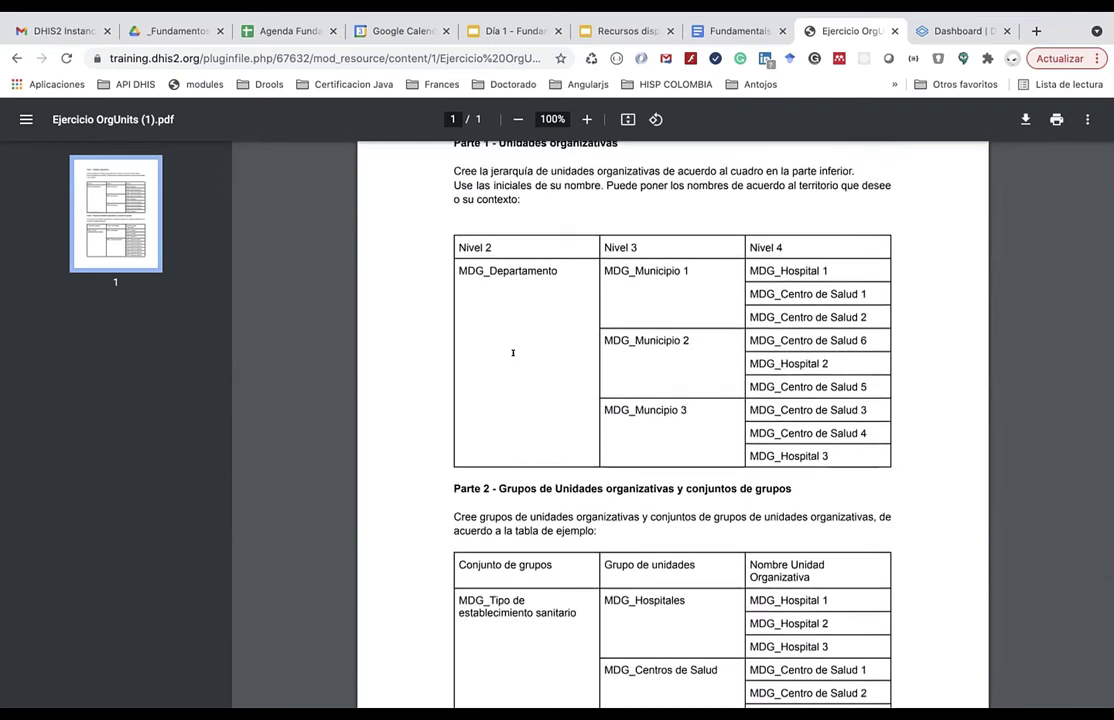
{"action": "scroll", "coordinate": [513, 352], "scroll_direction": "down", "scroll_amount": 1}
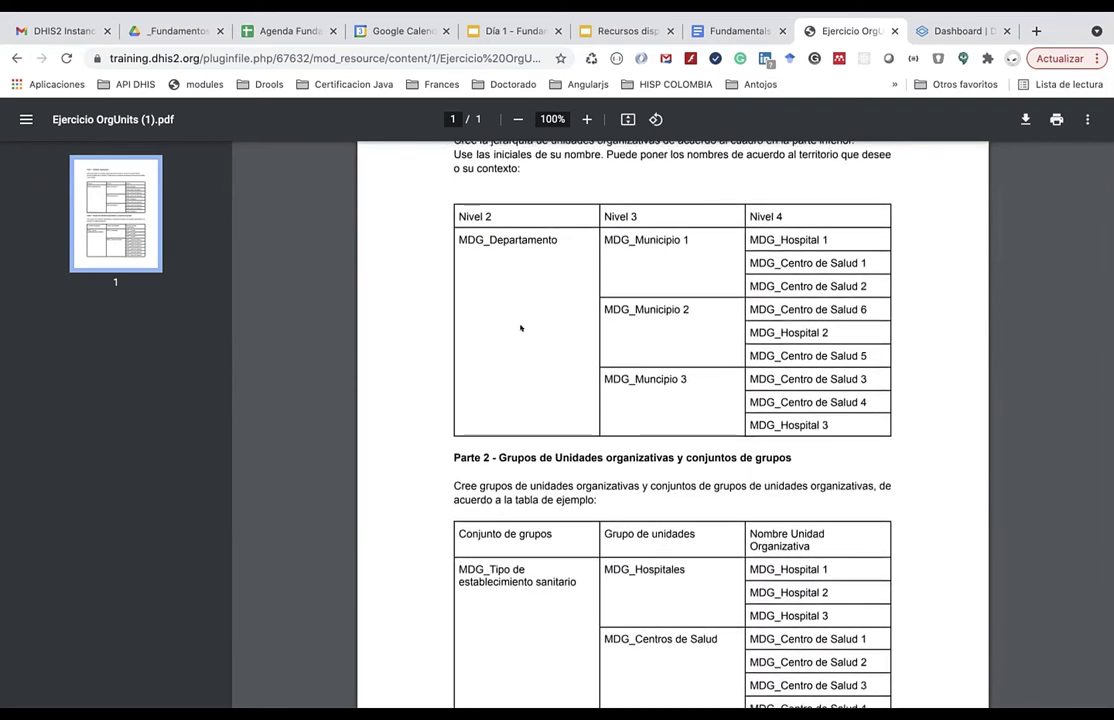
{"action": "scroll", "coordinate": [690, 225], "scroll_direction": "up", "scroll_amount": 2}
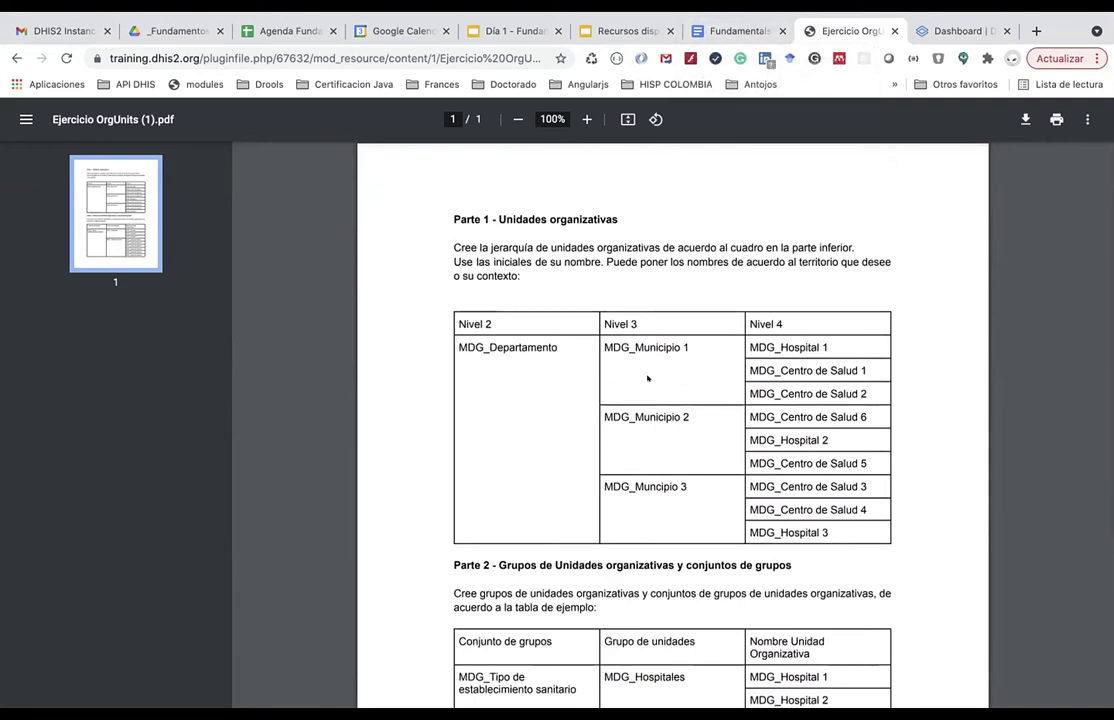
{"action": "scroll", "coordinate": [645, 379], "scroll_direction": "down", "scroll_amount": 5}
{"action": "scroll", "coordinate": [649, 380], "scroll_direction": "up", "scroll_amount": 5}
{"action": "scroll", "coordinate": [697, 277], "scroll_direction": "down", "scroll_amount": 4}
{"action": "scroll", "coordinate": [696, 280], "scroll_direction": "up", "scroll_amount": 4}
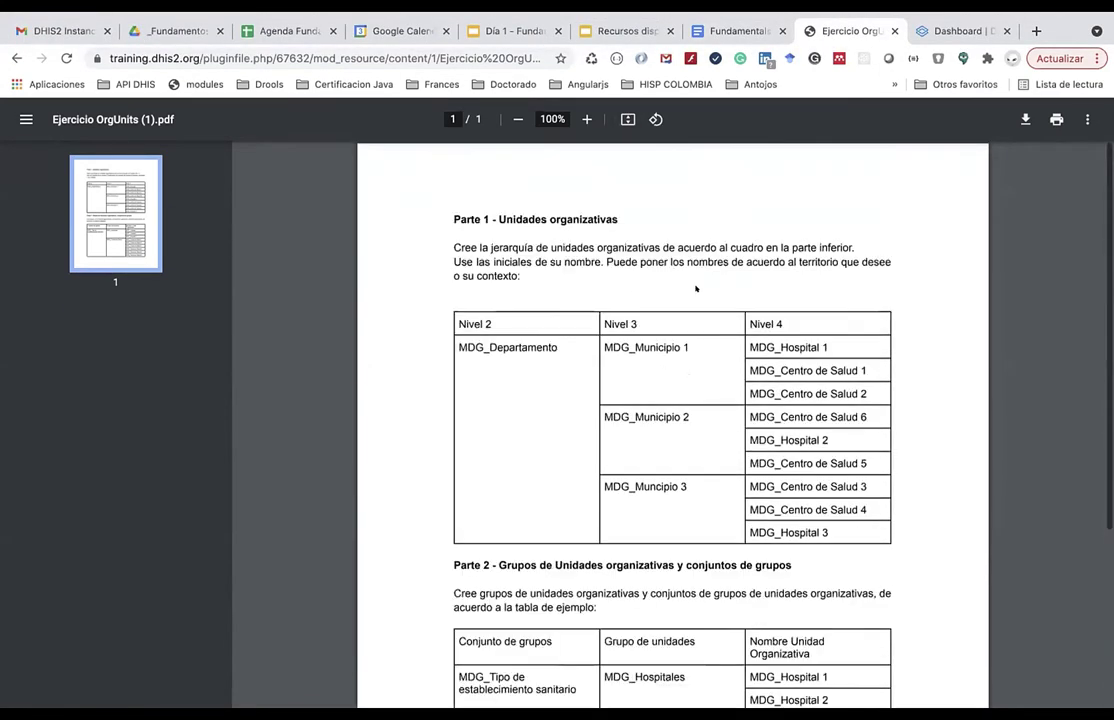
{"action": "scroll", "coordinate": [696, 289], "scroll_direction": "down", "scroll_amount": 5}
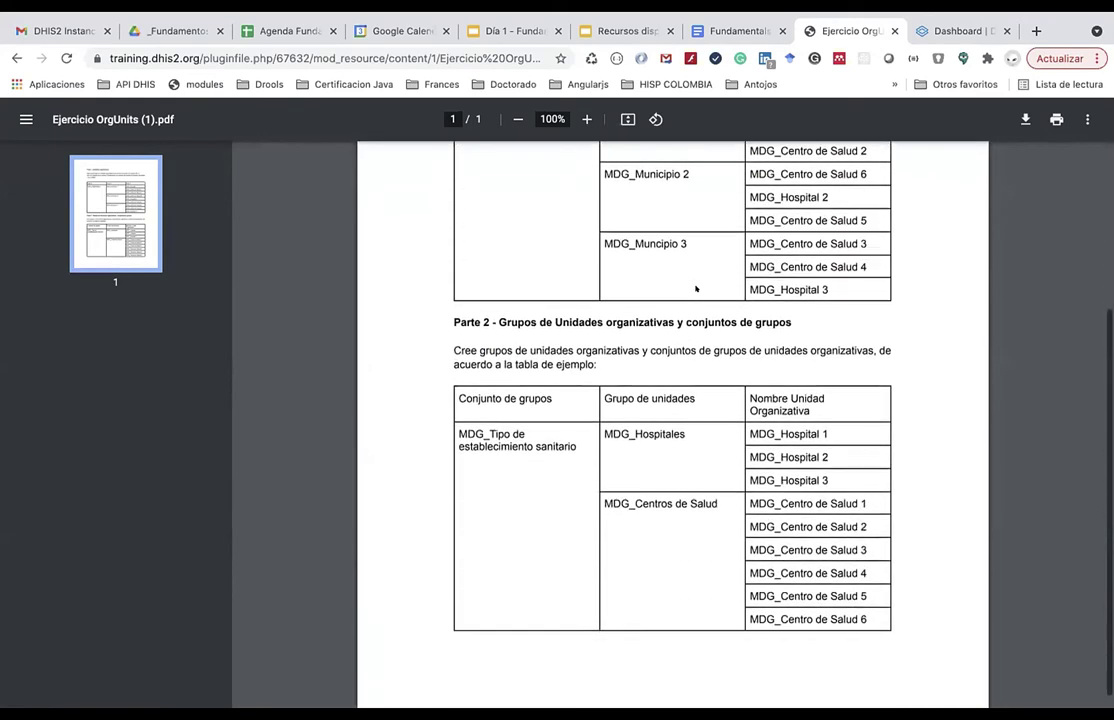
{"action": "scroll", "coordinate": [696, 289], "scroll_direction": "up", "scroll_amount": 5}
{"action": "scroll", "coordinate": [696, 289], "scroll_direction": "down", "scroll_amount": 2}
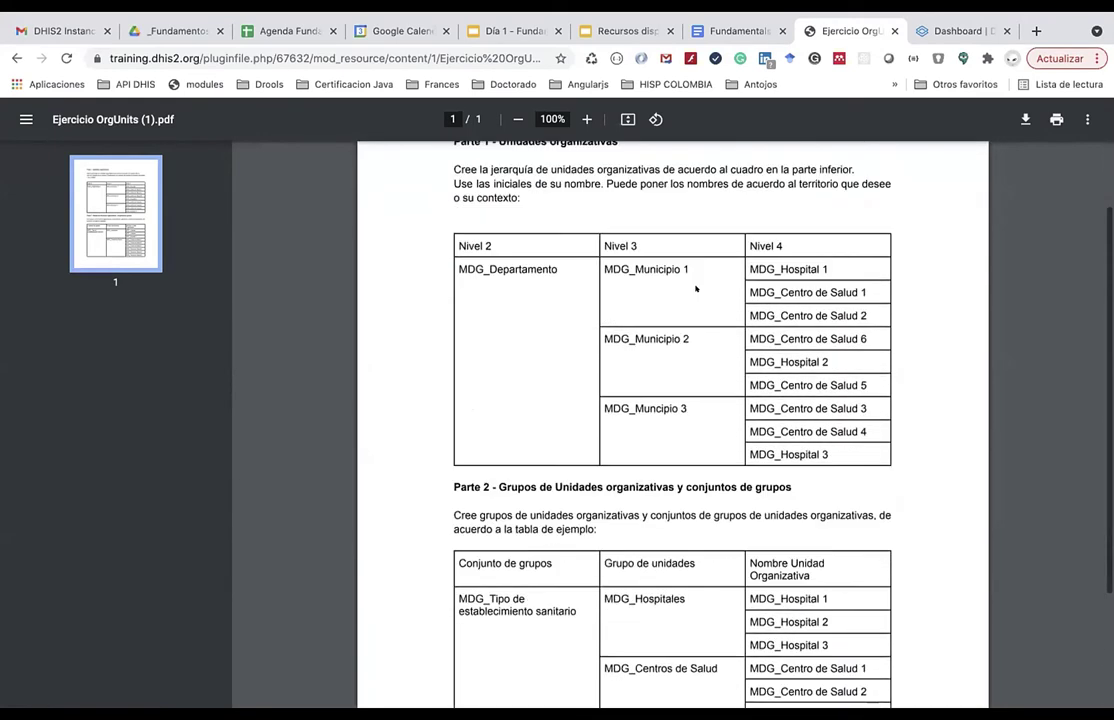
{"action": "scroll", "coordinate": [696, 289], "scroll_direction": "down", "scroll_amount": 4}
{"action": "scroll", "coordinate": [696, 289], "scroll_direction": "up", "scroll_amount": 5}
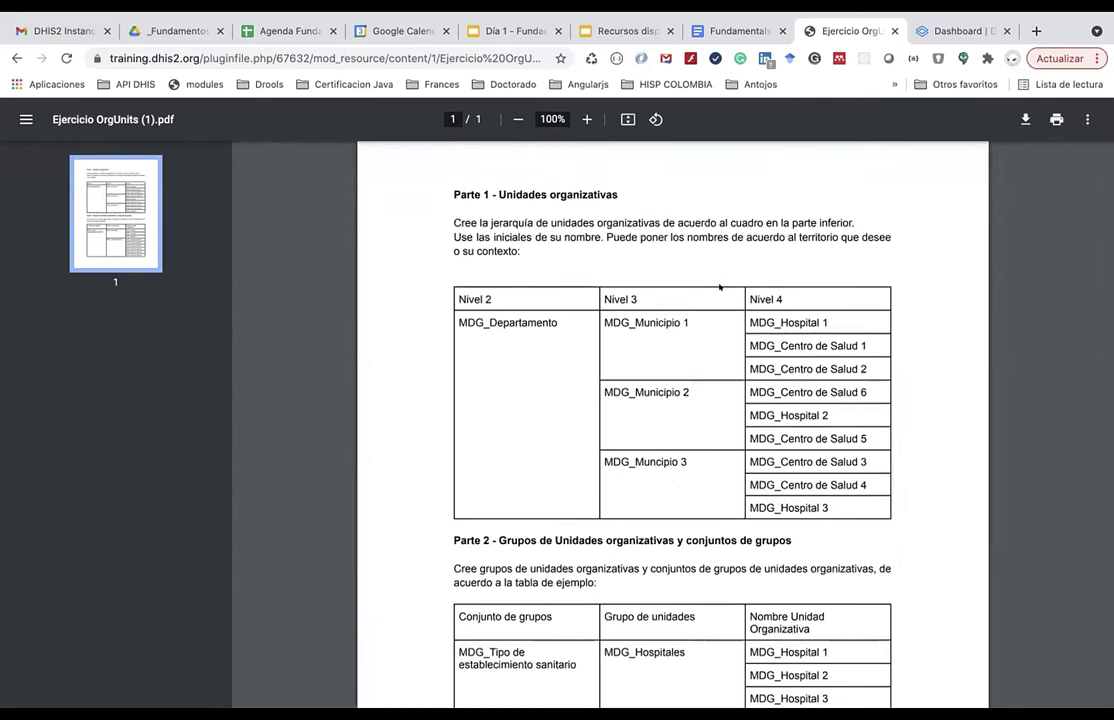
{"action": "scroll", "coordinate": [671, 390], "scroll_direction": "down", "scroll_amount": 4}
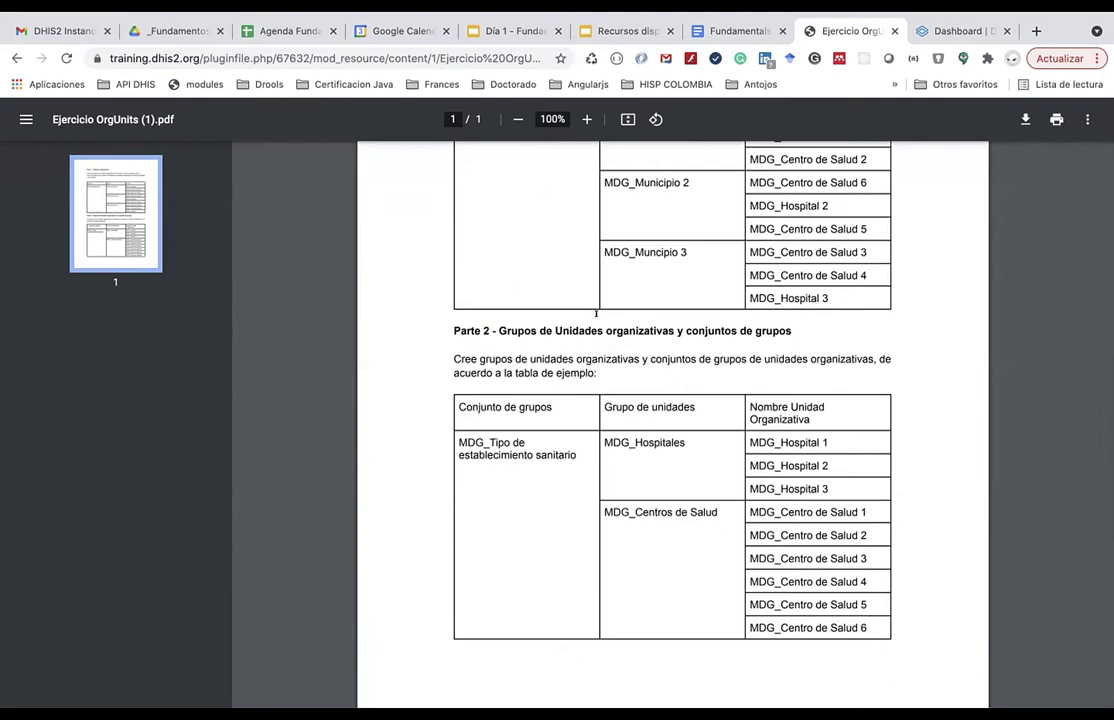
{"action": "scroll", "coordinate": [596, 316], "scroll_direction": "up", "scroll_amount": 4}
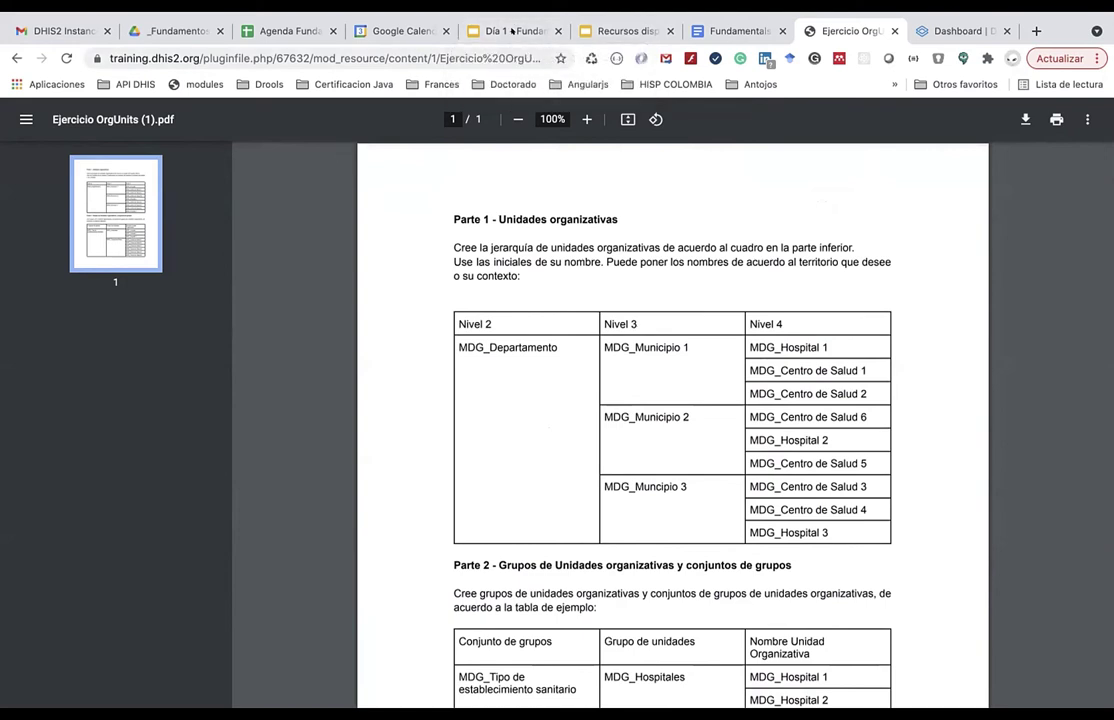
Step: Show the Día 1 and Recursos disponibles slides, then return to the course page
{"action": "left_click", "coordinate": [511, 31]}
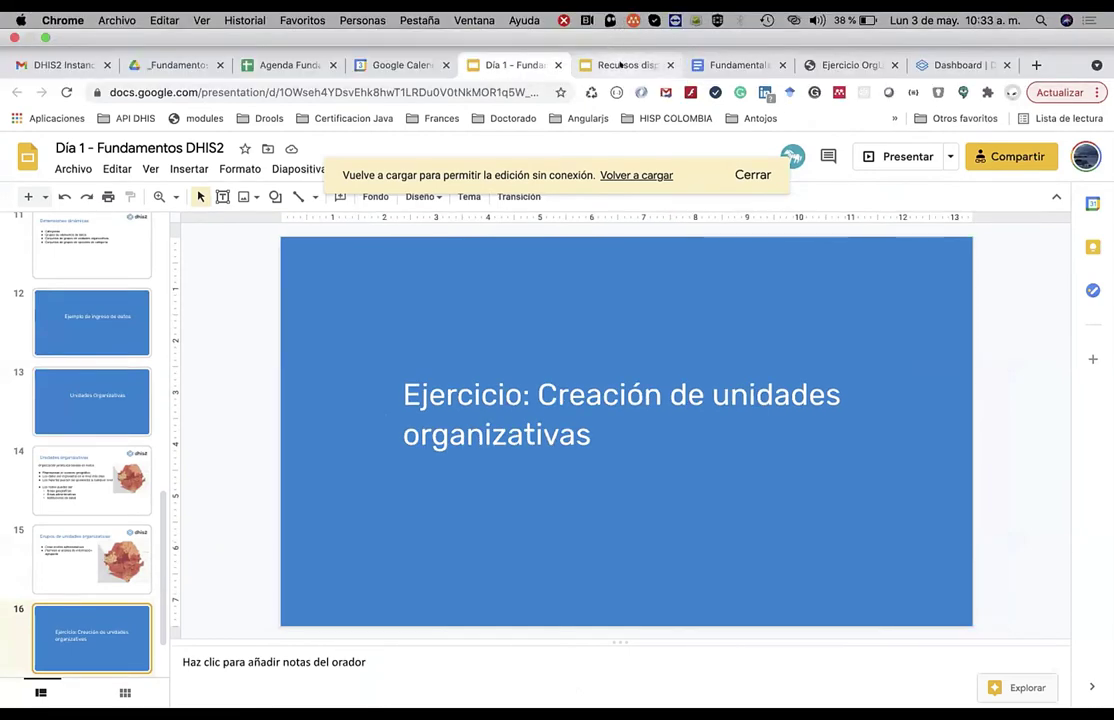
{"action": "left_click", "coordinate": [620, 65]}
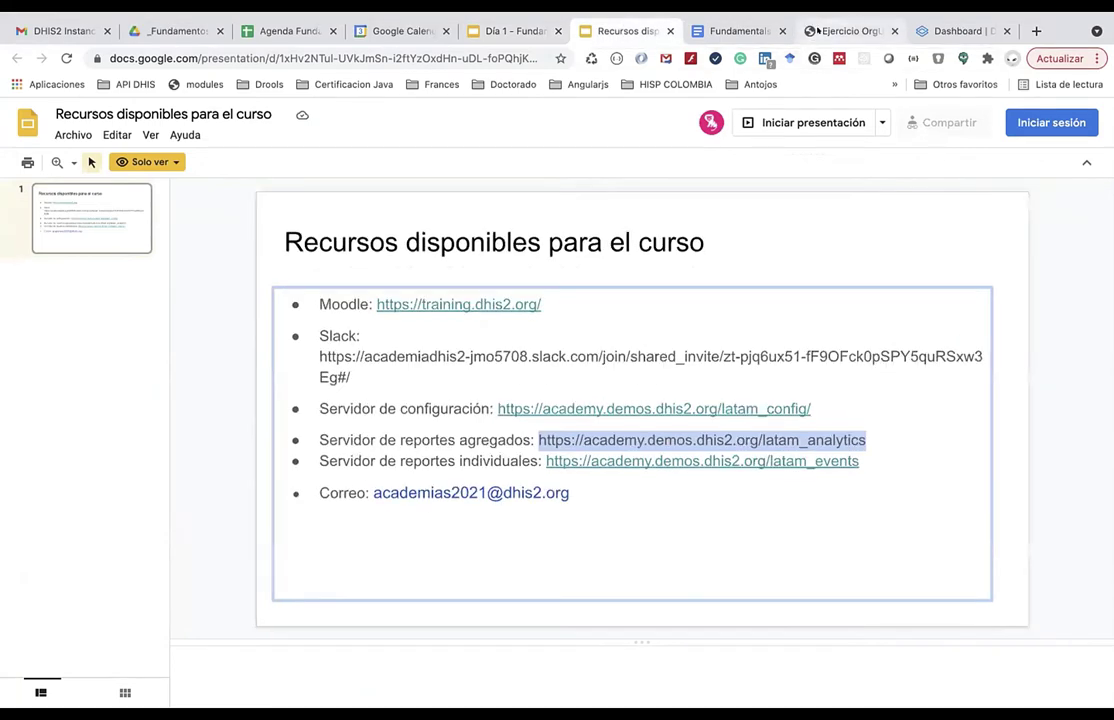
{"action": "left_click", "coordinate": [818, 30]}
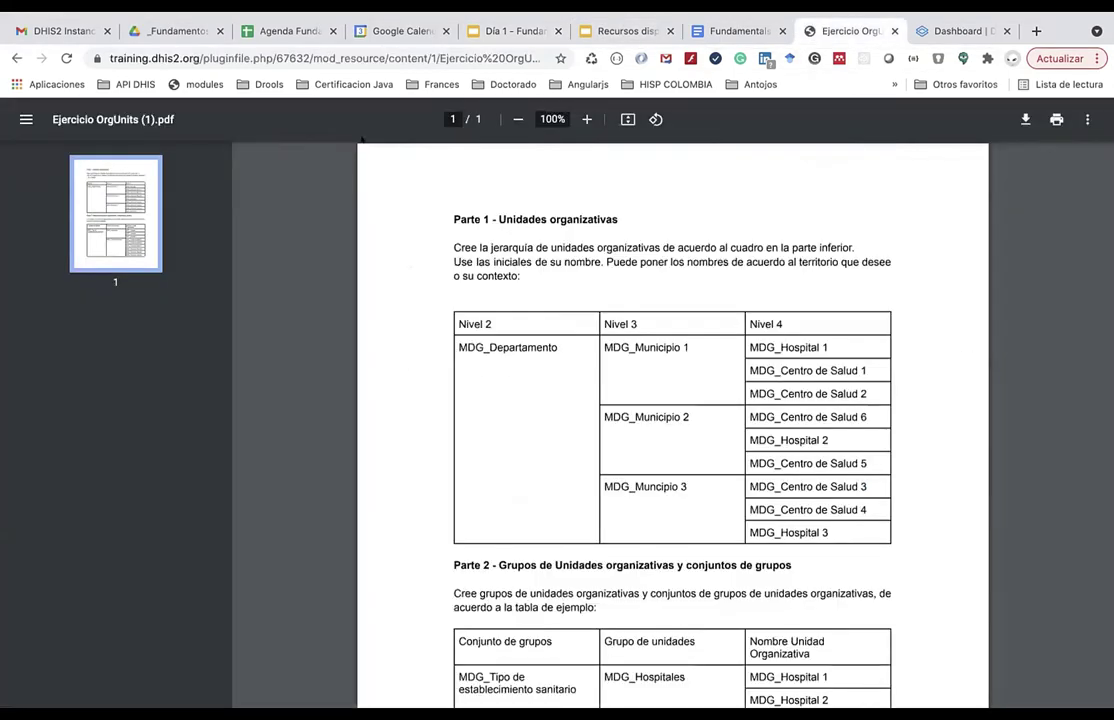
{"action": "left_click", "coordinate": [16, 57]}
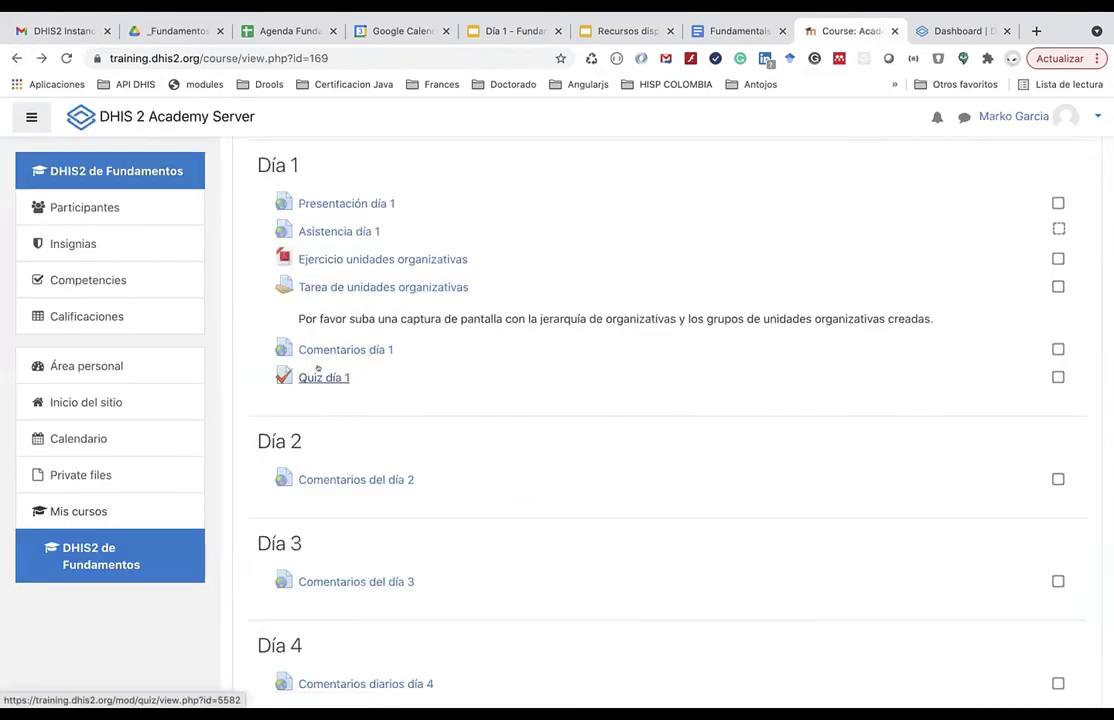
Step: Open Quiz día 1 and start a preview attempt
{"action": "left_click", "coordinate": [318, 369]}
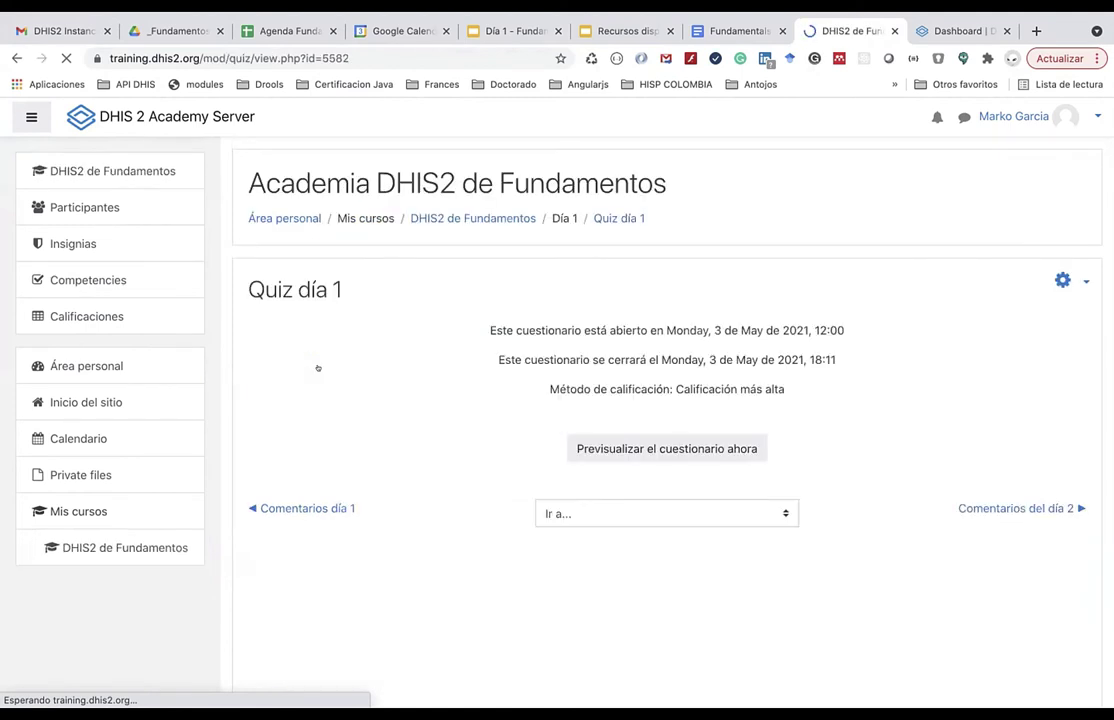
{"action": "left_click", "coordinate": [578, 441]}
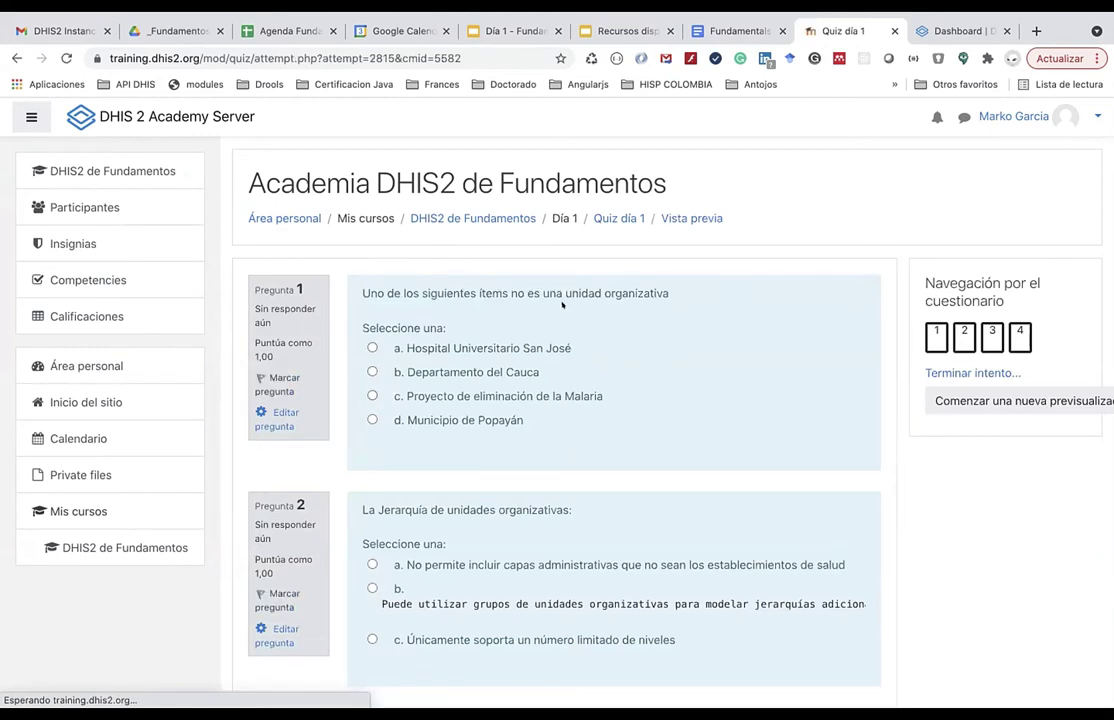
Step: Scroll through the Quiz día 1 preview's organisation unit questions
{"action": "scroll", "coordinate": [497, 417], "scroll_direction": "down", "scroll_amount": 3}
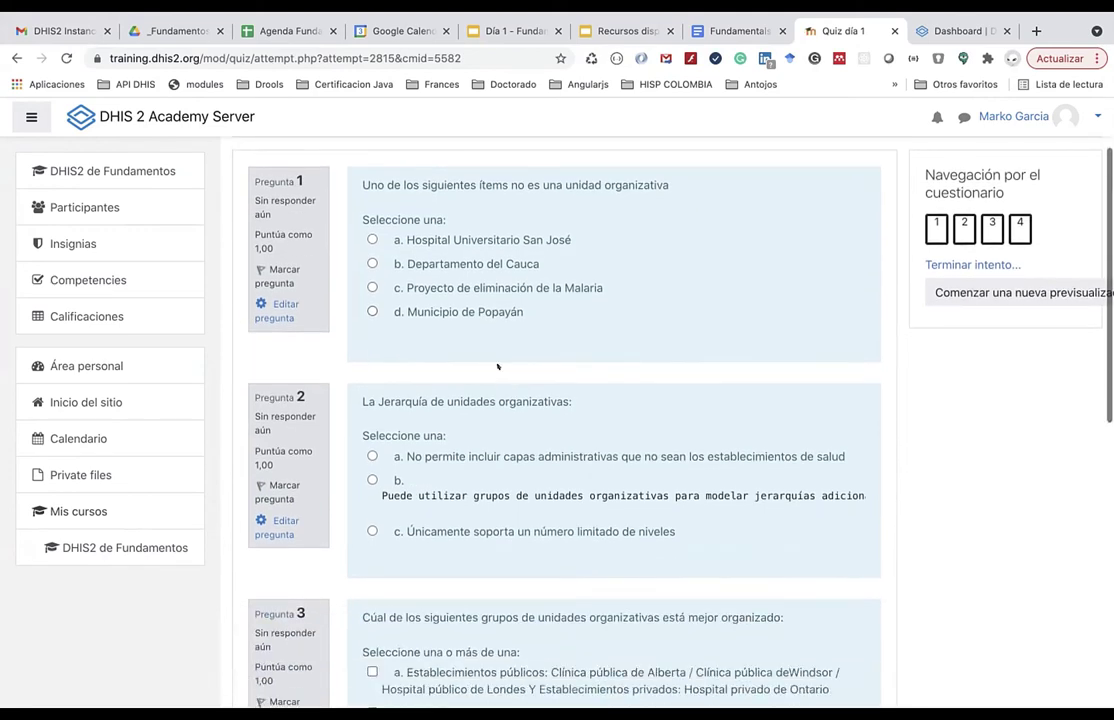
{"action": "scroll", "coordinate": [427, 402], "scroll_direction": "down", "scroll_amount": 2}
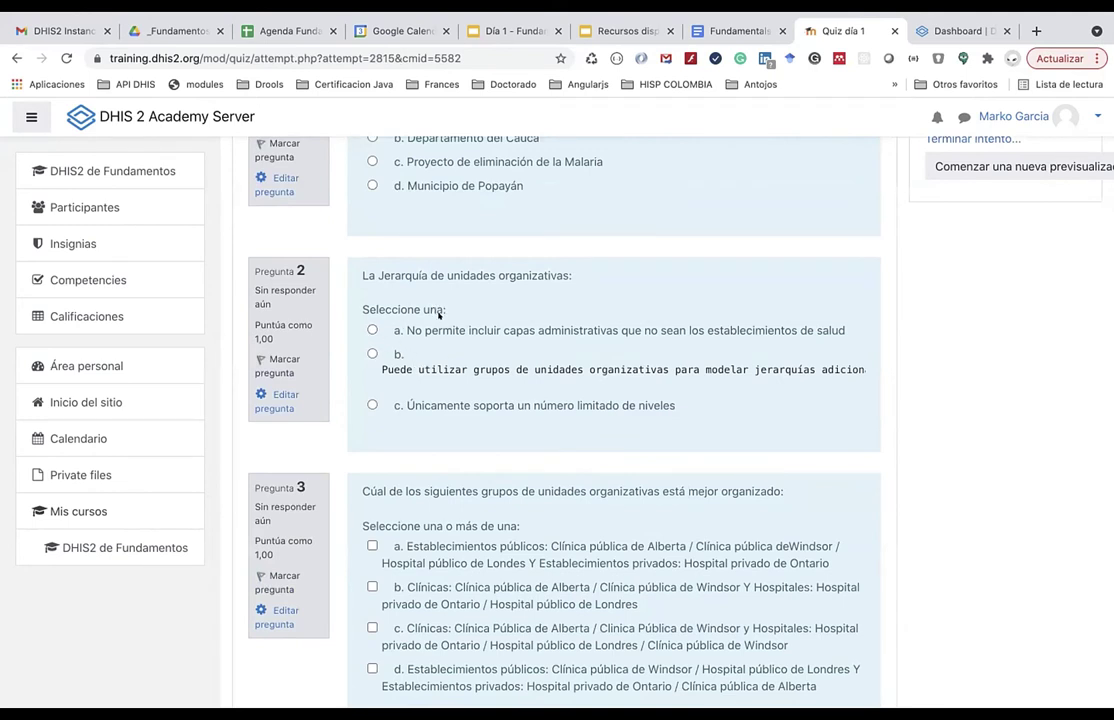
{"action": "scroll", "coordinate": [447, 330], "scroll_direction": "down", "scroll_amount": 2}
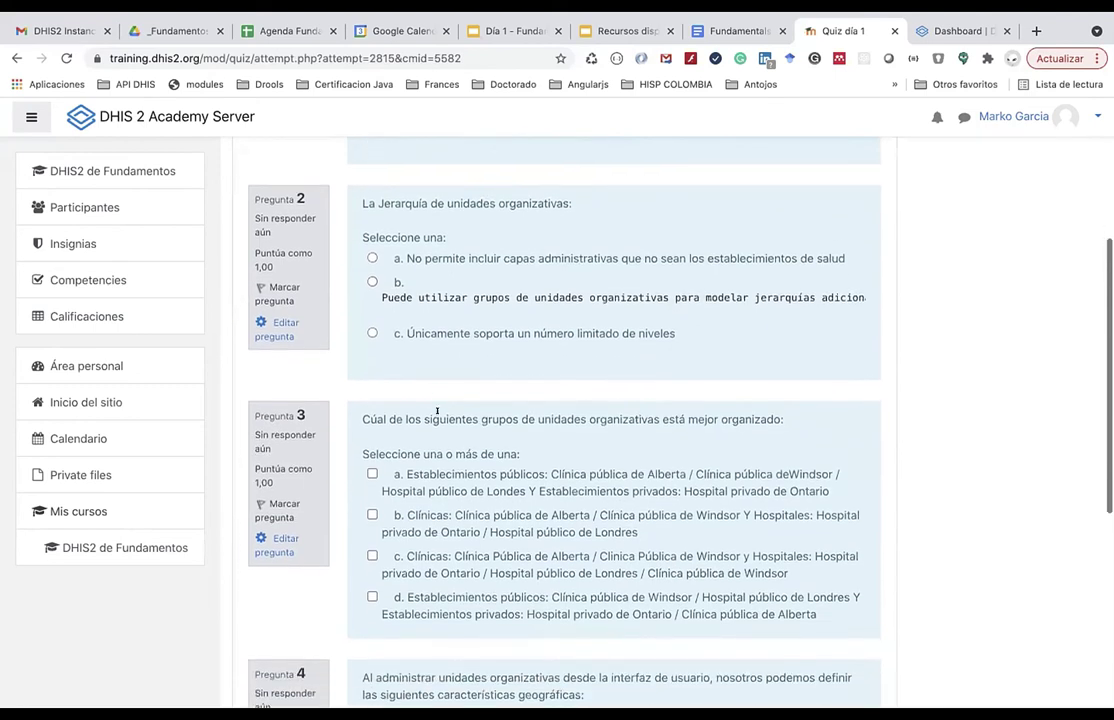
{"action": "scroll", "coordinate": [448, 340], "scroll_direction": "down", "scroll_amount": 1}
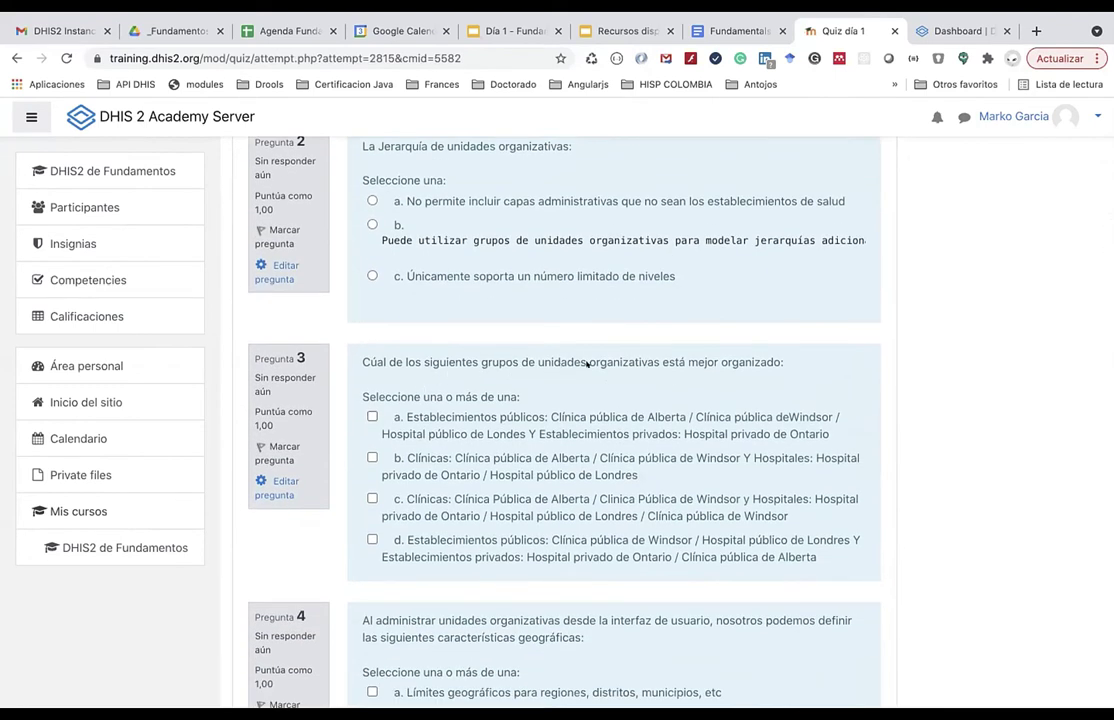
{"action": "scroll", "coordinate": [520, 438], "scroll_direction": "down", "scroll_amount": 3}
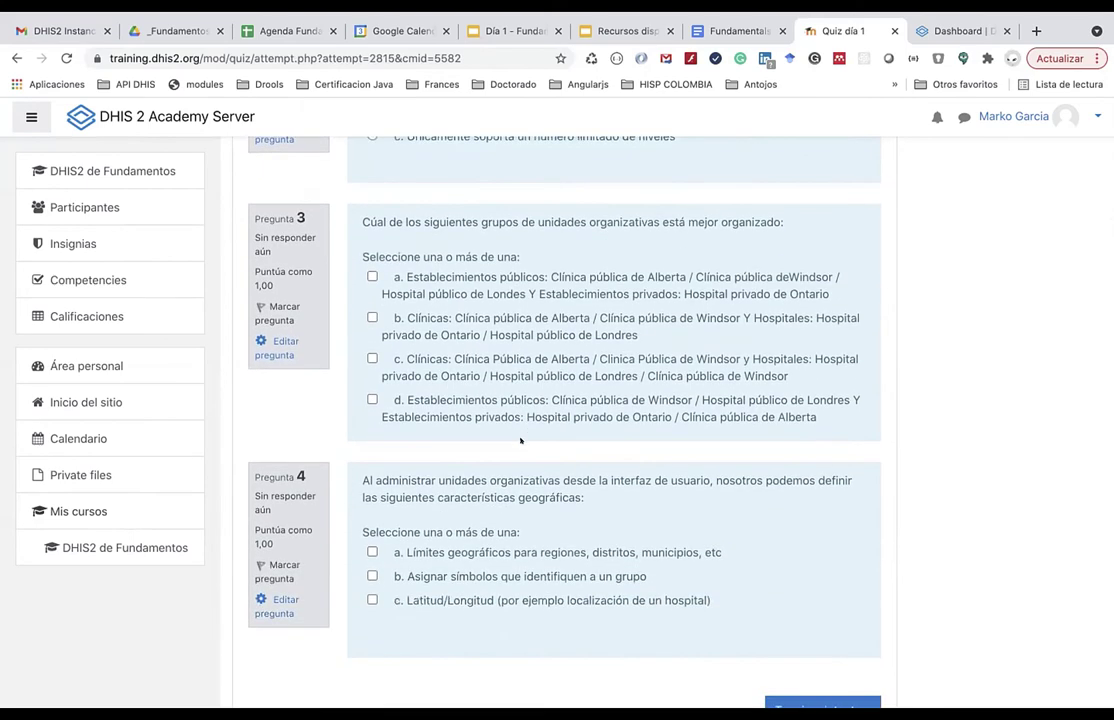
{"action": "scroll", "coordinate": [520, 440], "scroll_direction": "down", "scroll_amount": 4}
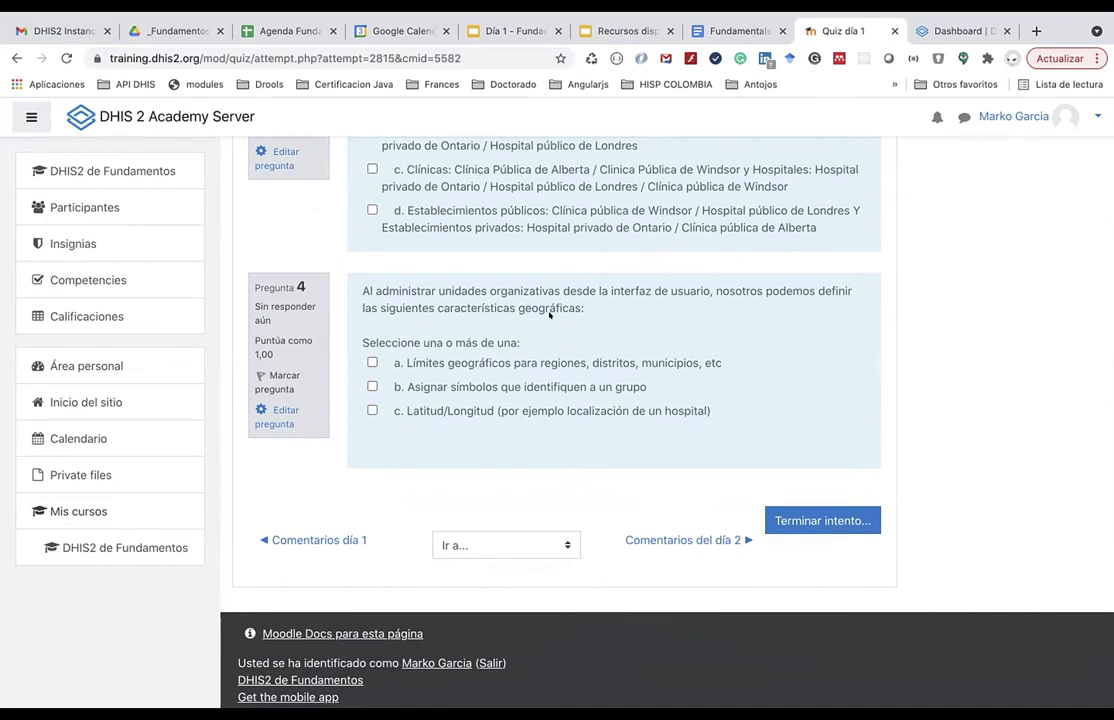
{"action": "scroll", "coordinate": [535, 300], "scroll_direction": "up", "scroll_amount": 7}
{"action": "scroll", "coordinate": [273, 177], "scroll_direction": "up", "scroll_amount": 2}
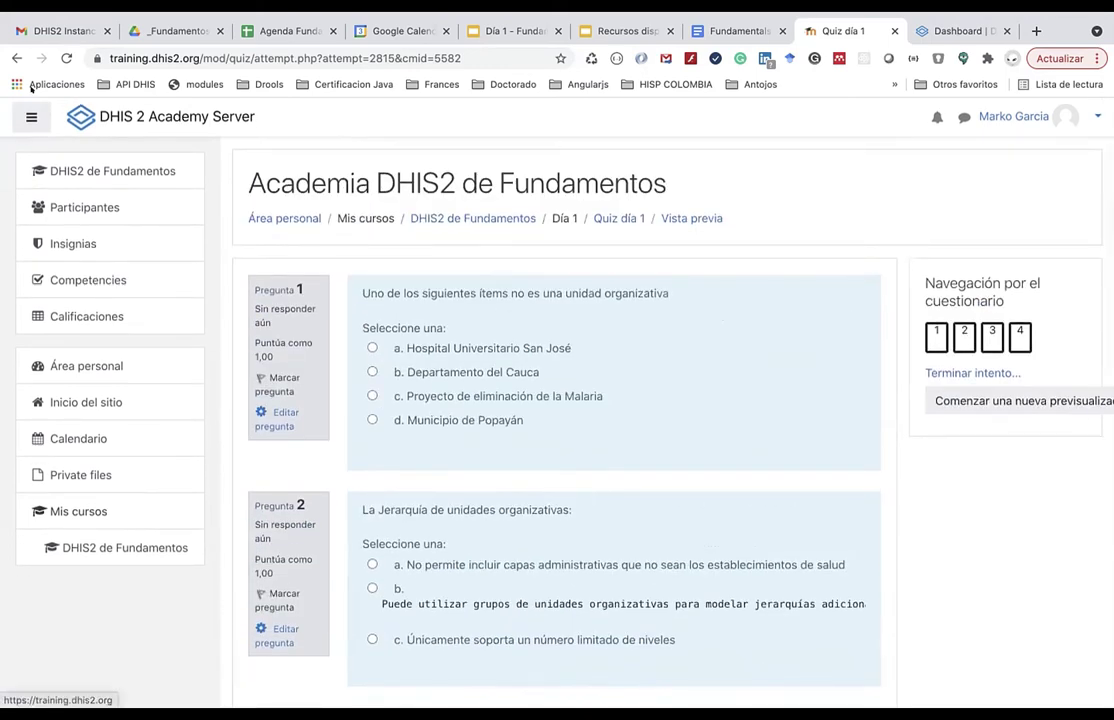
Step: Return to the Quiz día 1 overview, glance at the course outline, then back to the course
{"action": "left_click", "coordinate": [619, 218]}
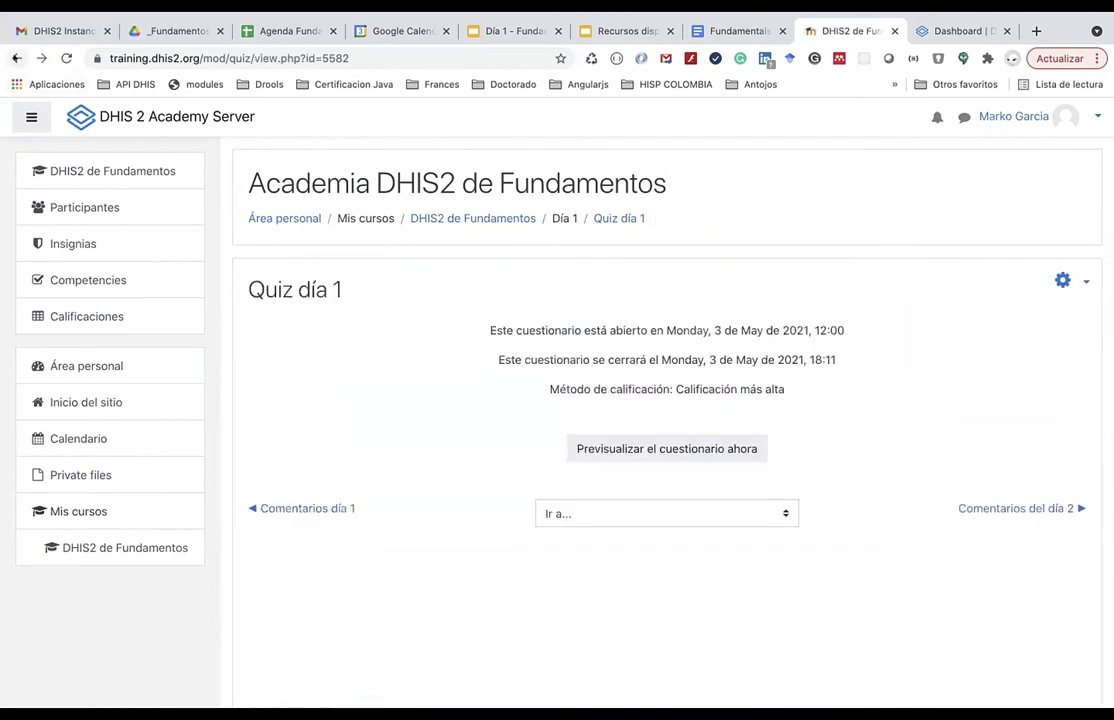
{"action": "mouse_move", "coordinate": [723, 8]}
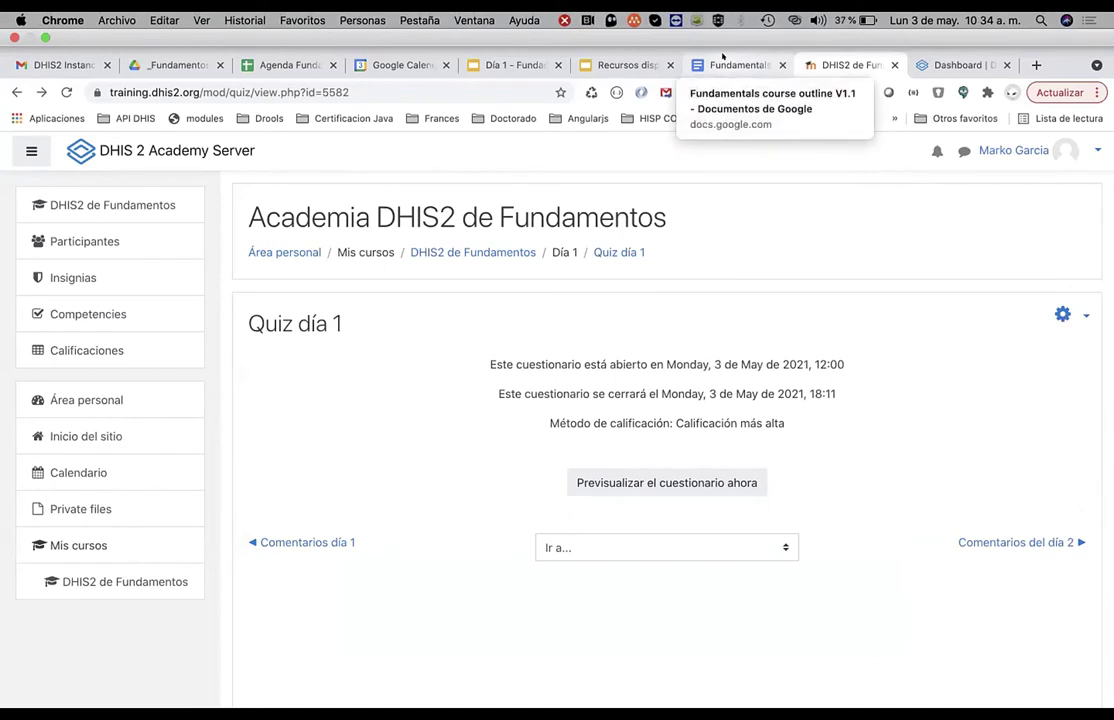
{"action": "left_click", "coordinate": [722, 56]}
{"action": "left_click", "coordinate": [834, 64]}
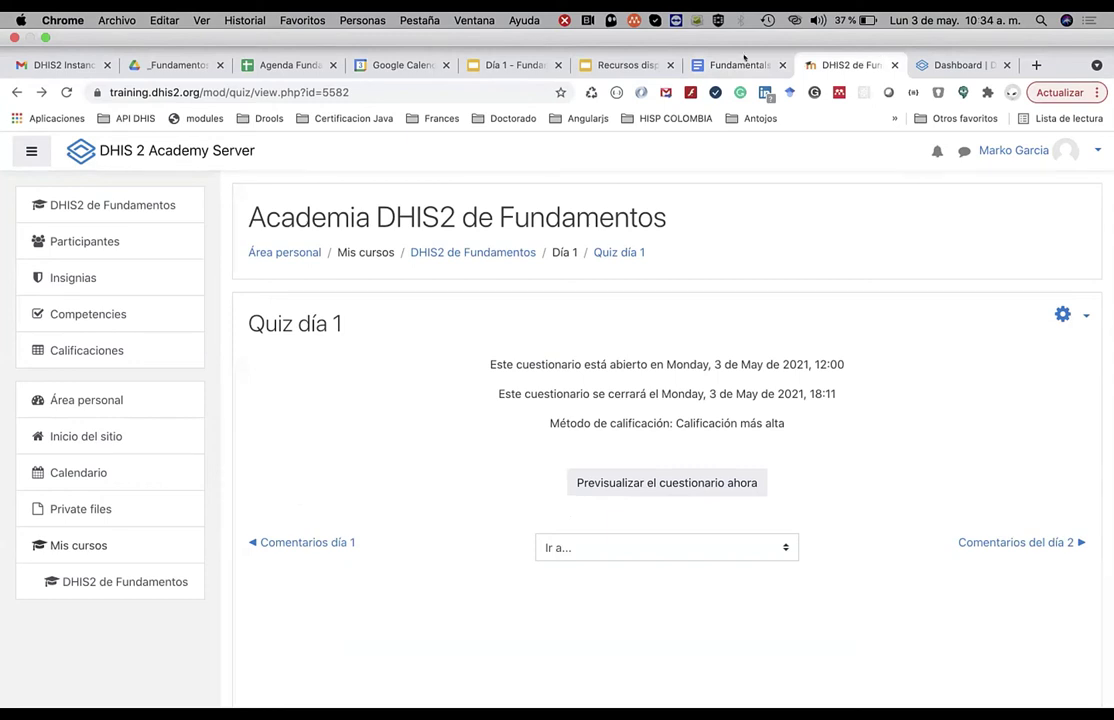
{"action": "left_click", "coordinate": [15, 57]}
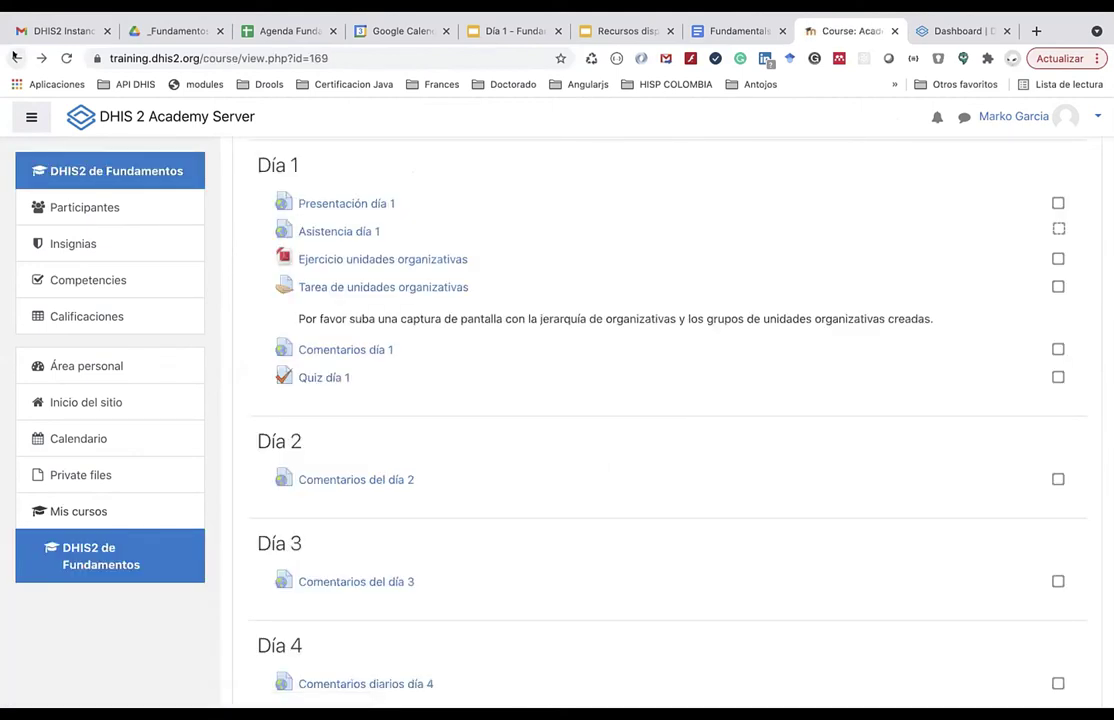
Step: View the Asistencia día 1 attendance form, return to the course page, and switch to Slack
{"action": "left_click", "coordinate": [330, 230]}
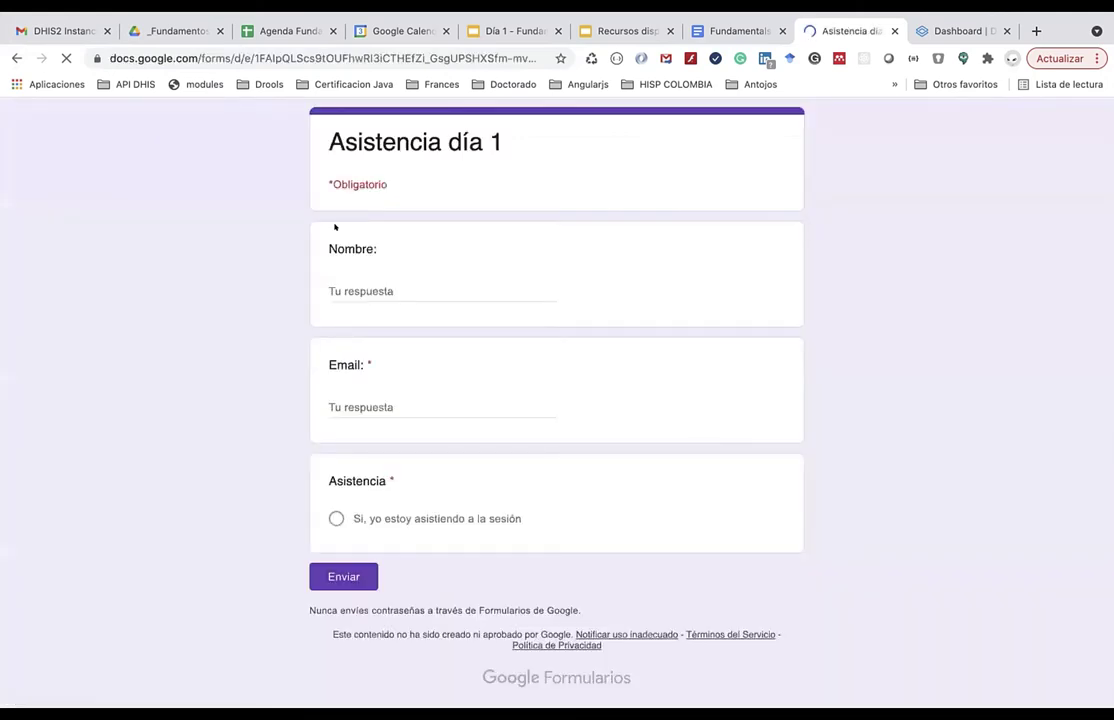
{"action": "left_click", "coordinate": [15, 57]}
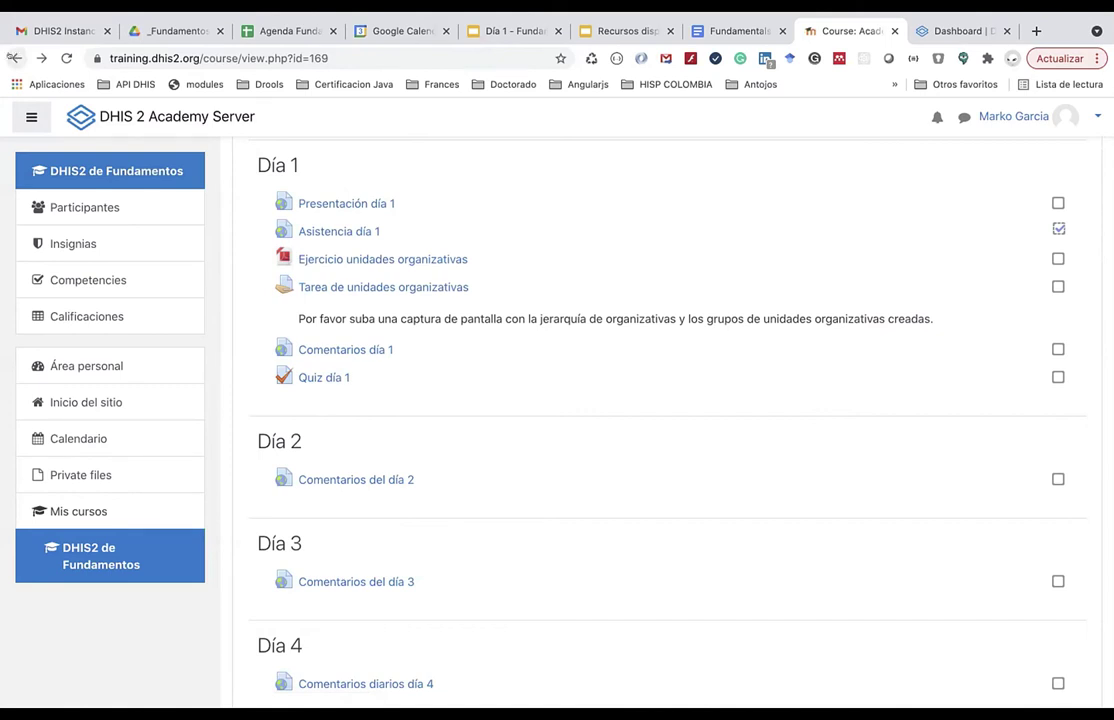
{"action": "key", "text": "super+Tab"}
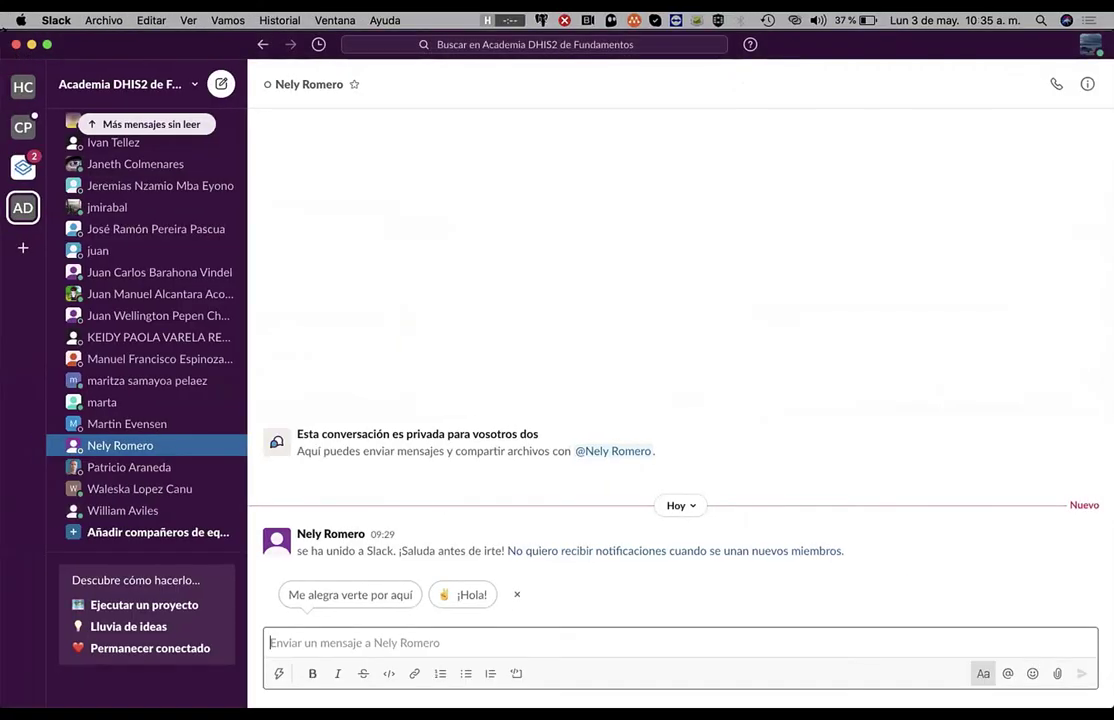
Step: Browse Slack's Mensajes directos list, then return to the DHIS2 Academy course page in Chrome
{"action": "scroll", "coordinate": [146, 400], "scroll_direction": "up", "scroll_amount": 5}
{"action": "scroll", "coordinate": [146, 400], "scroll_direction": "up", "scroll_amount": 3}
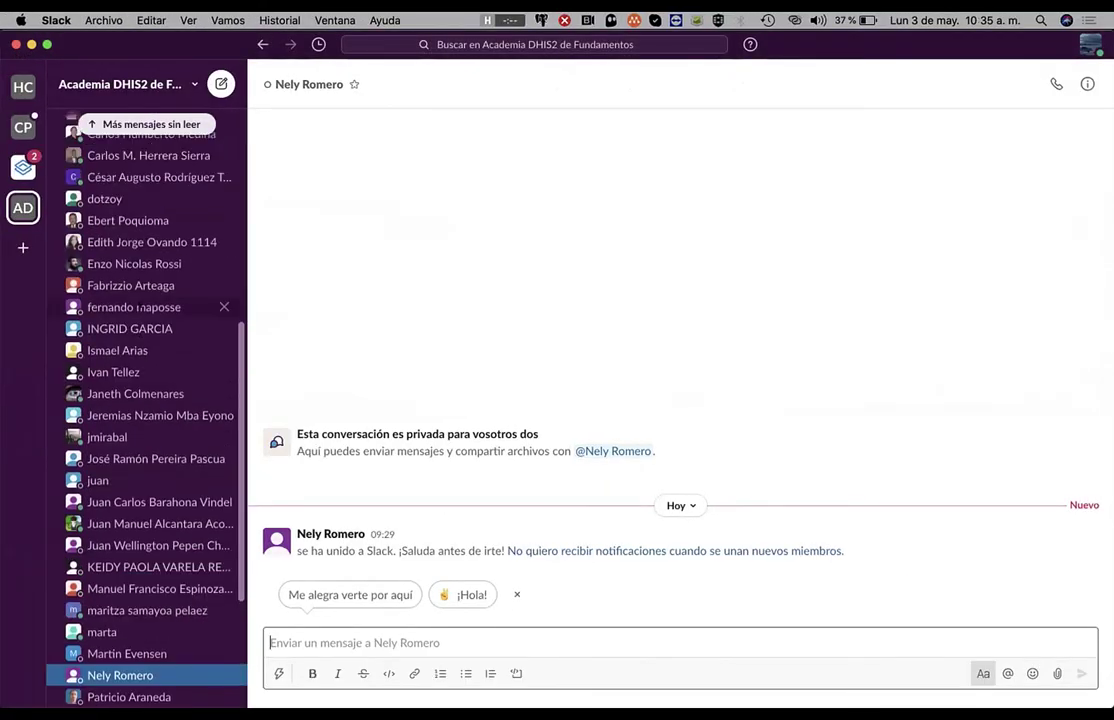
{"action": "scroll", "coordinate": [132, 303], "scroll_direction": "up", "scroll_amount": 4}
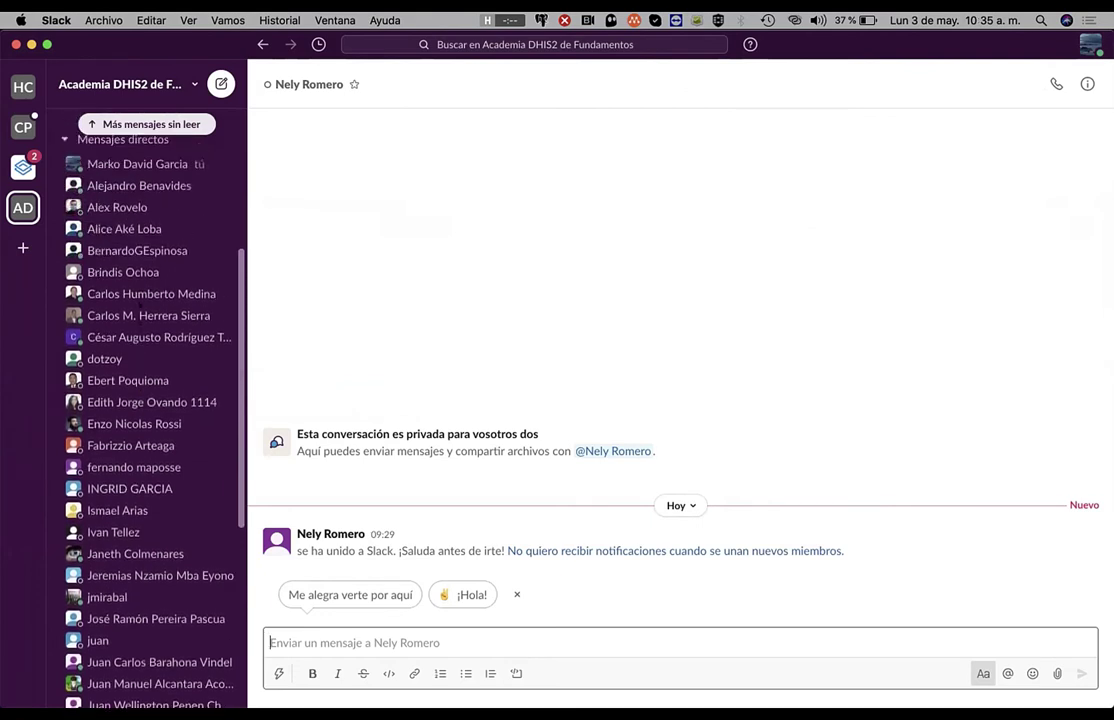
{"action": "scroll", "coordinate": [132, 301], "scroll_direction": "down", "scroll_amount": 5}
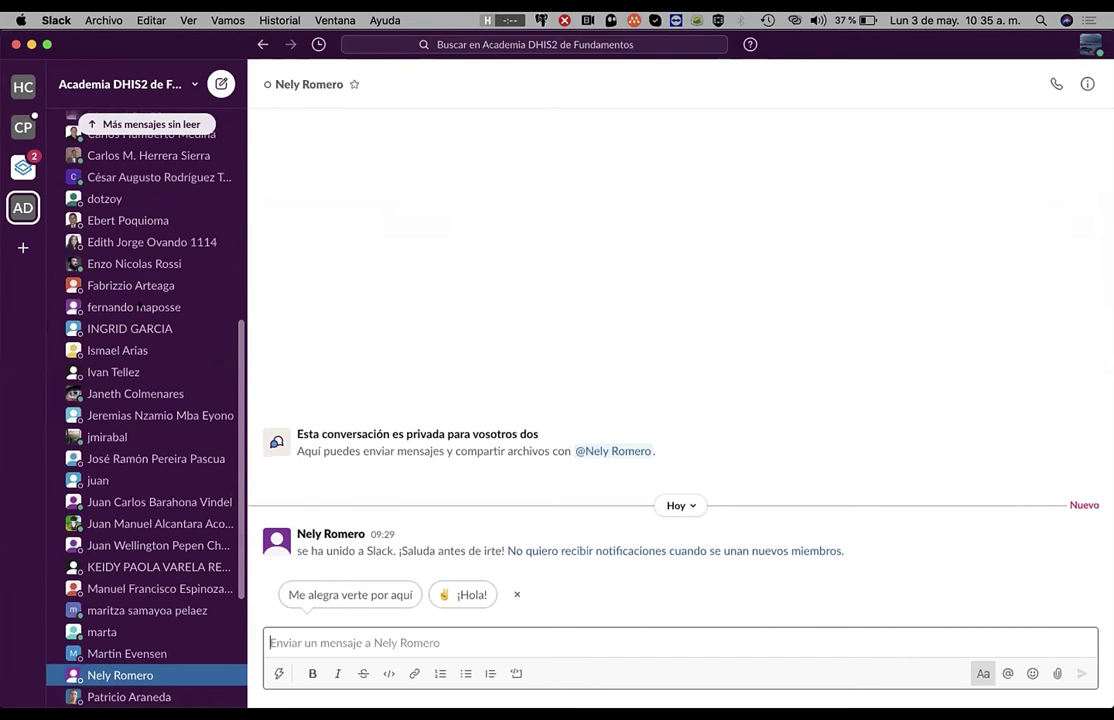
{"action": "scroll", "coordinate": [139, 303], "scroll_direction": "up", "scroll_amount": 5}
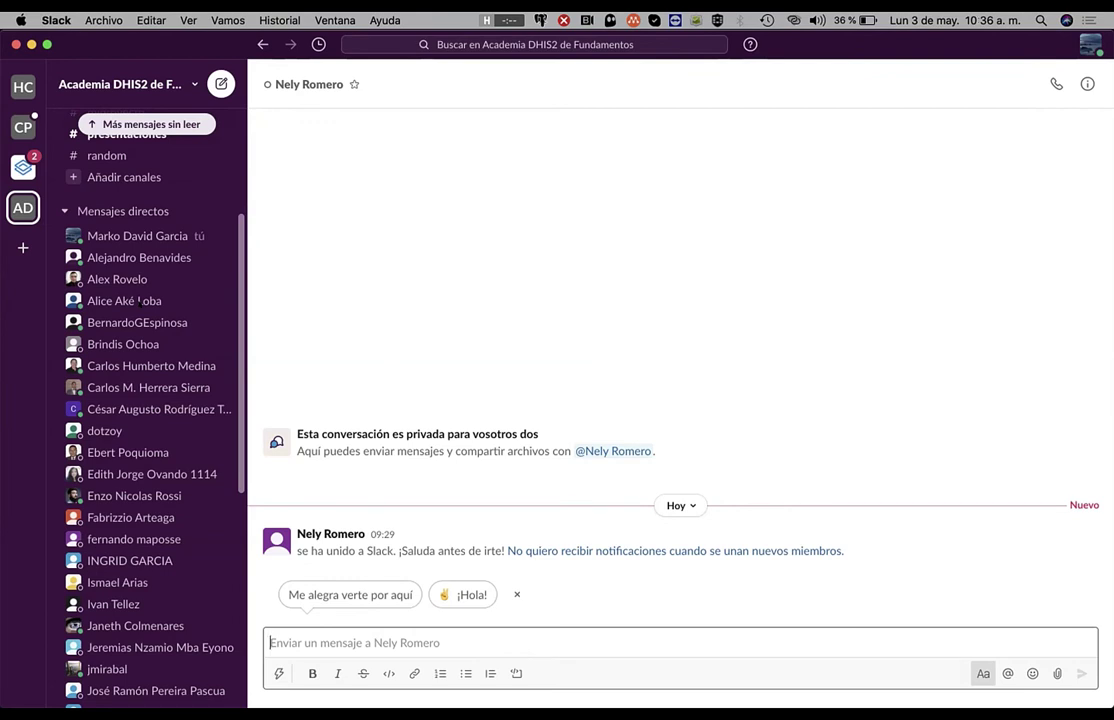
{"action": "key", "text": "super+Tab"}
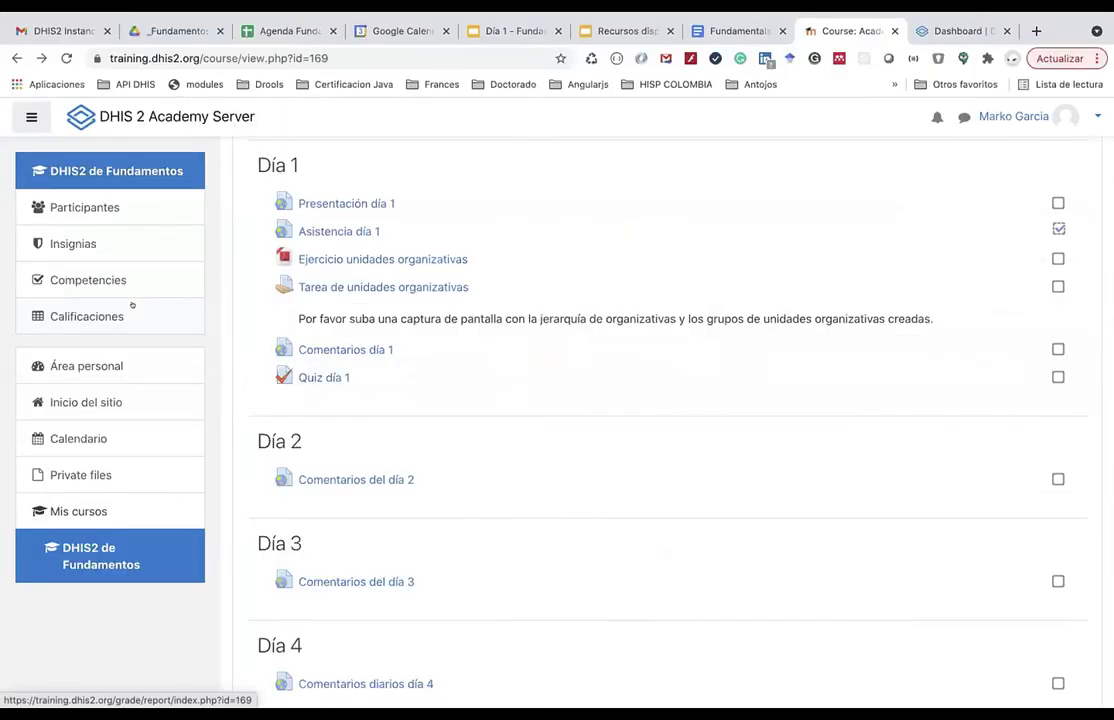
Step: Leave the DHIS2 Academy course page and bring Slack back to the front
{"action": "mouse_move", "coordinate": [229, 12]}
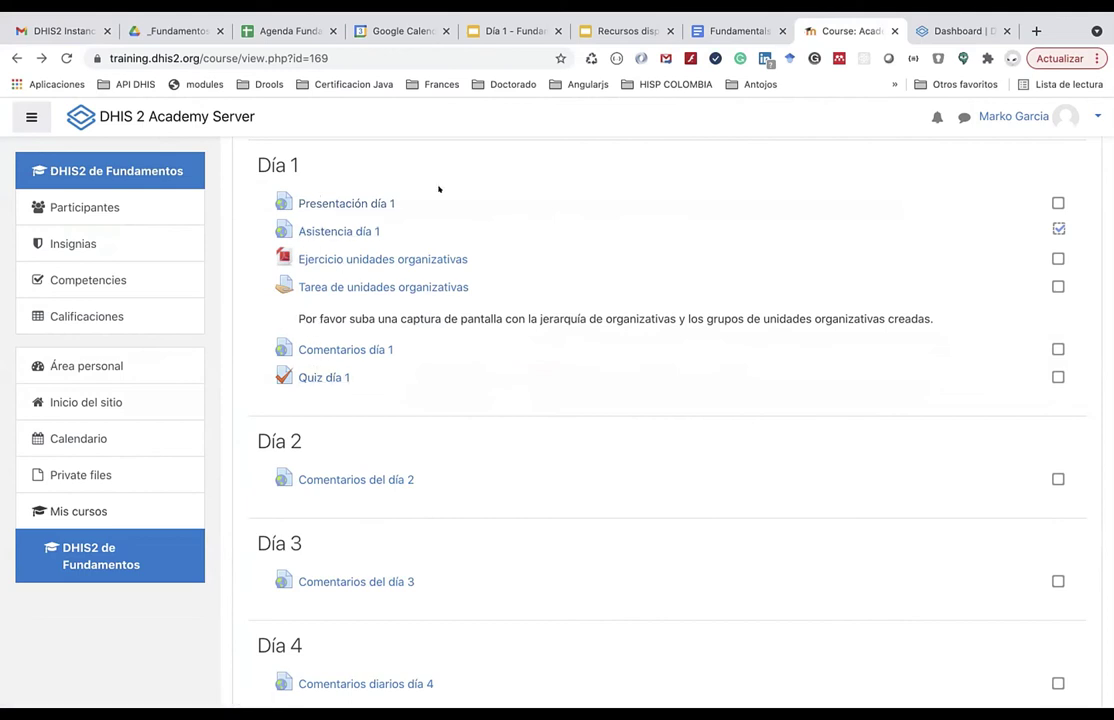
{"action": "key", "text": "super+Tab"}
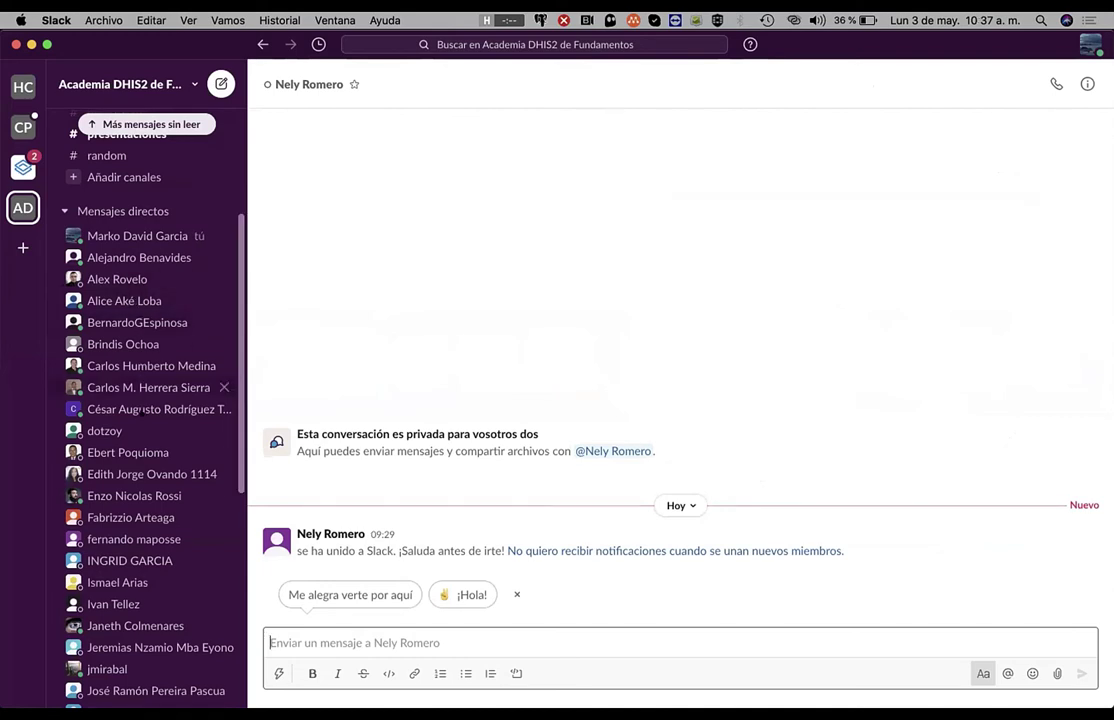
{"action": "scroll", "coordinate": [141, 409], "scroll_direction": "down", "scroll_amount": 3}
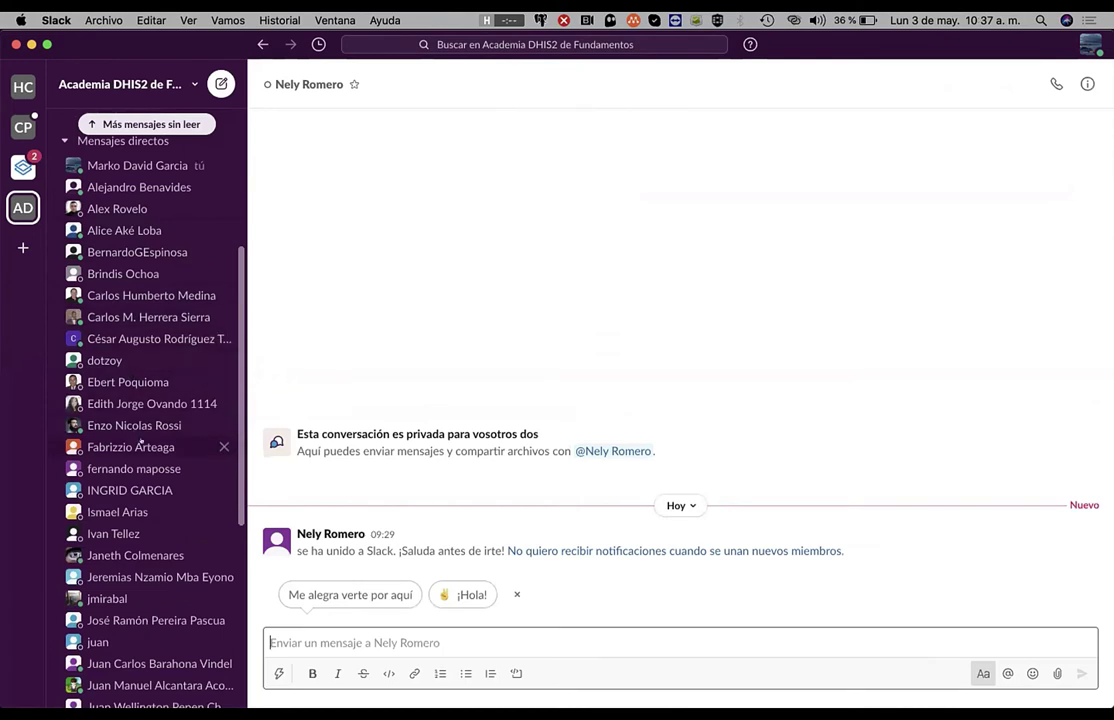
{"action": "scroll", "coordinate": [141, 445], "scroll_direction": "down", "scroll_amount": 3}
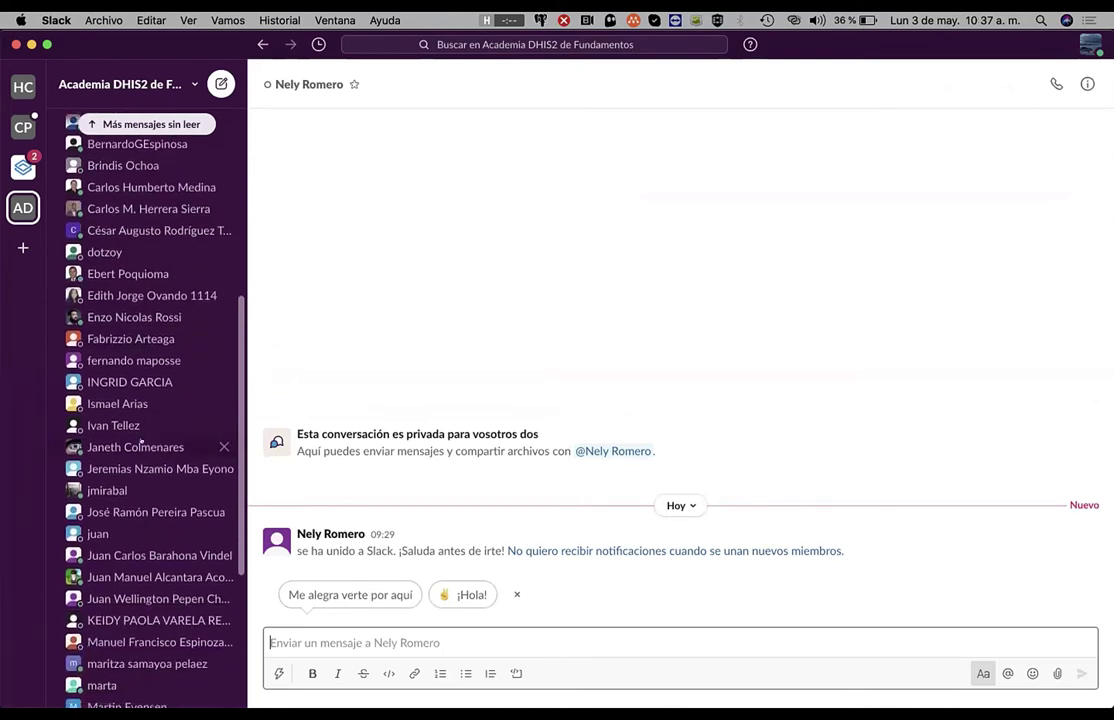
{"action": "scroll", "coordinate": [141, 442], "scroll_direction": "down", "scroll_amount": 3}
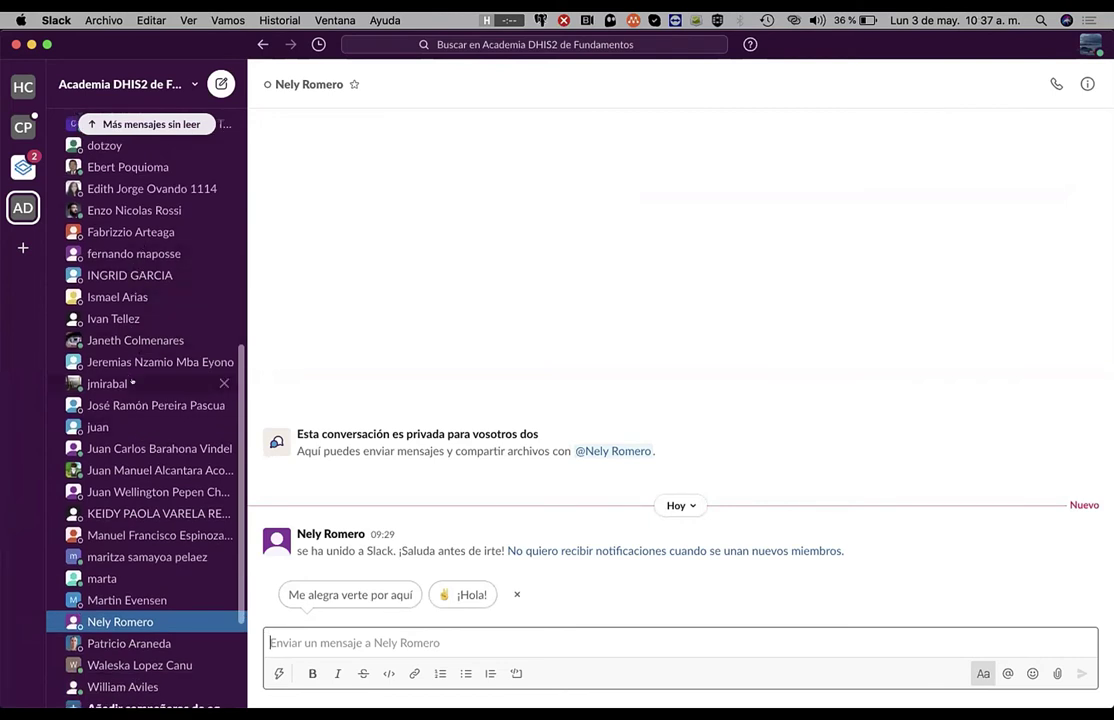
{"action": "scroll", "coordinate": [141, 383], "scroll_direction": "down", "scroll_amount": 3}
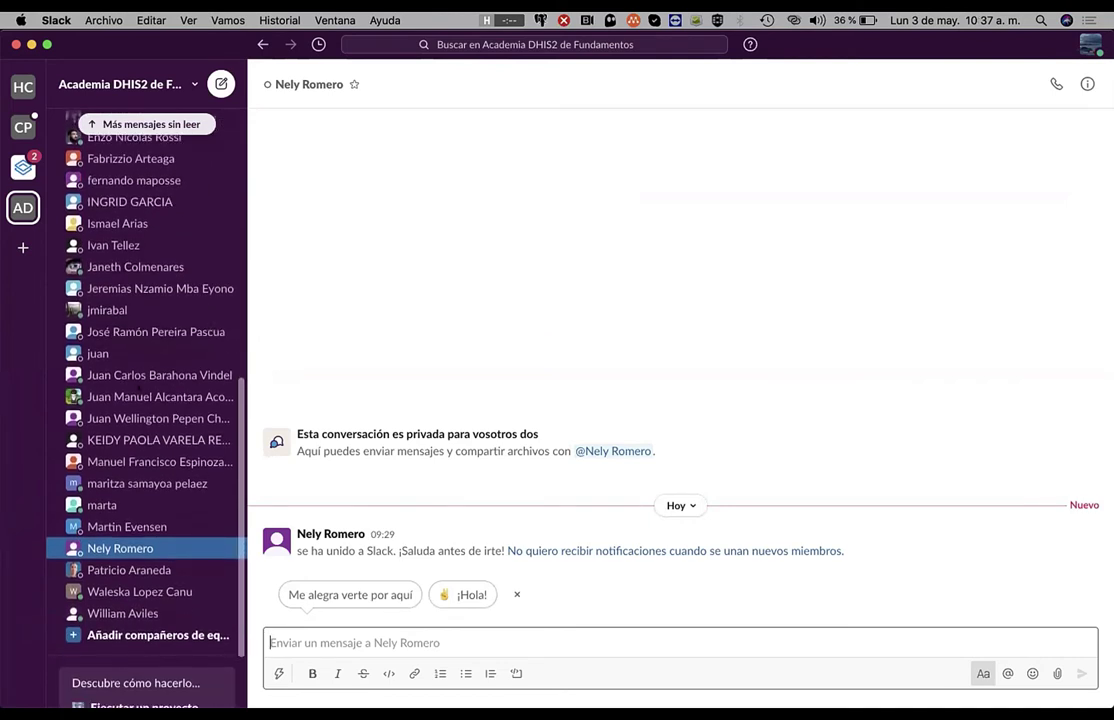
{"action": "scroll", "coordinate": [141, 383], "scroll_direction": "down", "scroll_amount": 2}
{"action": "scroll", "coordinate": [130, 389], "scroll_direction": "down", "scroll_amount": 1}
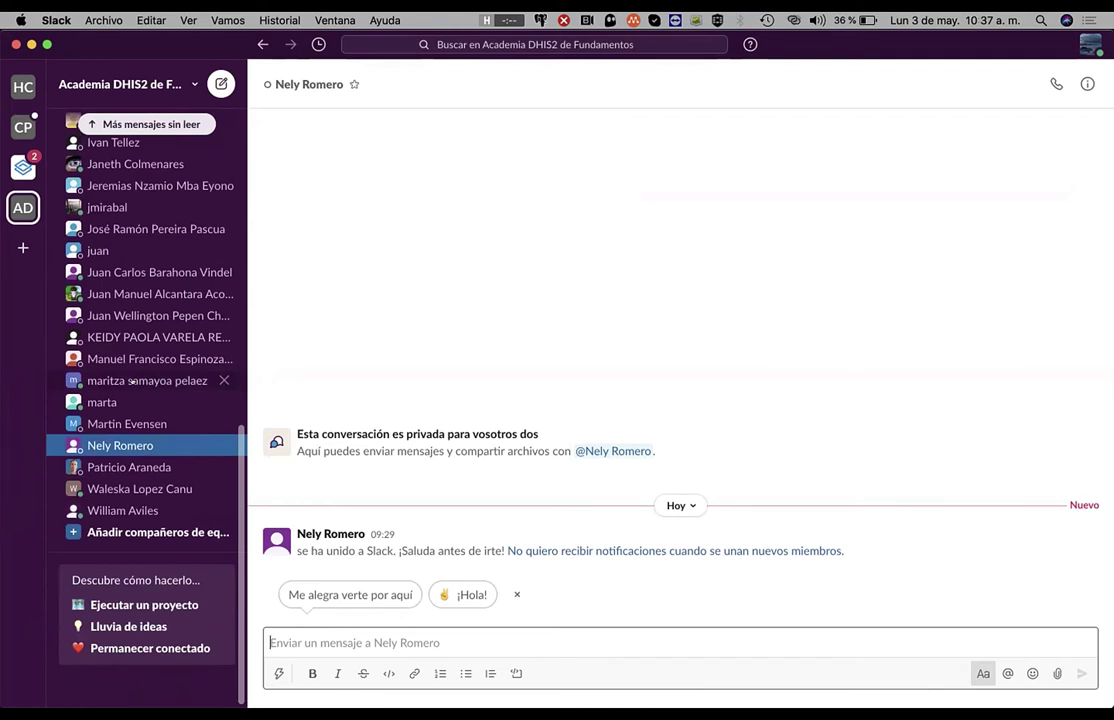
{"action": "scroll", "coordinate": [130, 380], "scroll_direction": "up", "scroll_amount": 3}
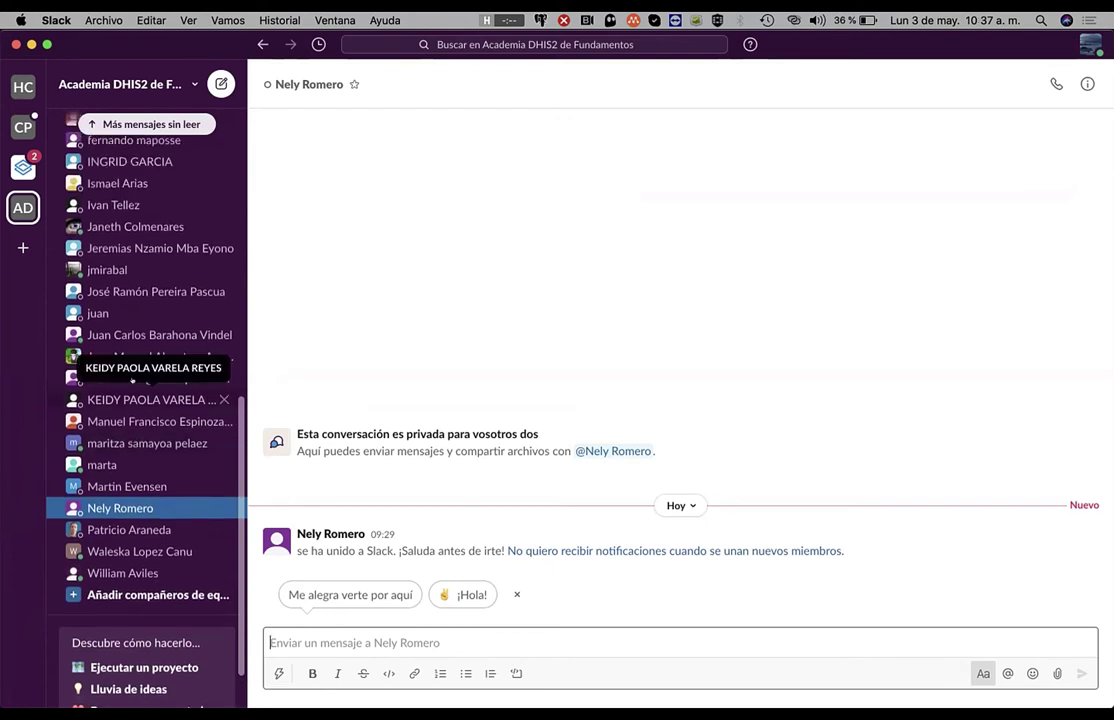
{"action": "scroll", "coordinate": [130, 380], "scroll_direction": "up", "scroll_amount": 3}
{"action": "scroll", "coordinate": [135, 385], "scroll_direction": "up", "scroll_amount": 3}
{"action": "scroll", "coordinate": [136, 382], "scroll_direction": "up", "scroll_amount": 2}
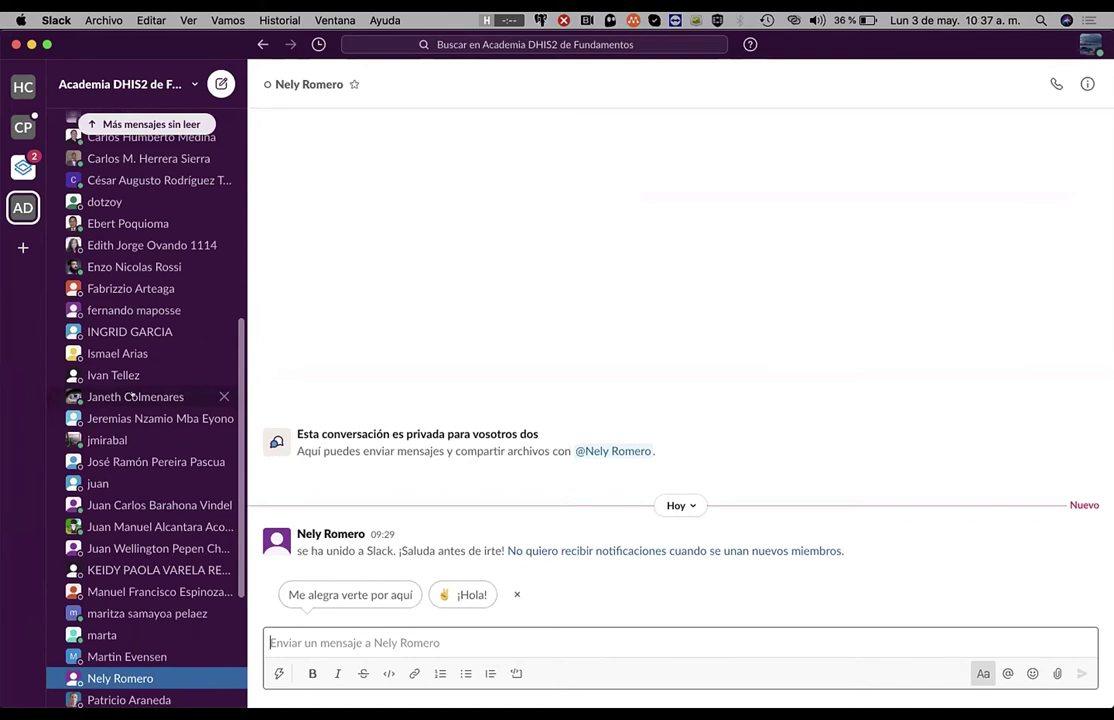
{"action": "scroll", "coordinate": [130, 396], "scroll_direction": "up", "scroll_amount": 4}
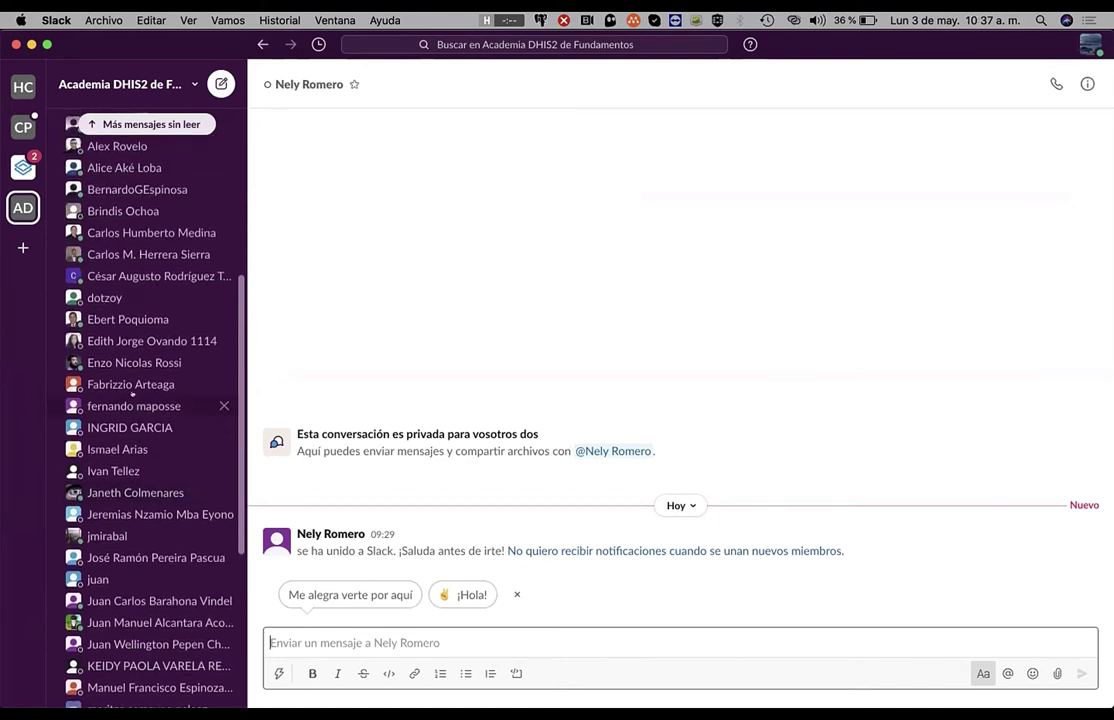
{"action": "scroll", "coordinate": [195, 297], "scroll_direction": "up", "scroll_amount": 15}
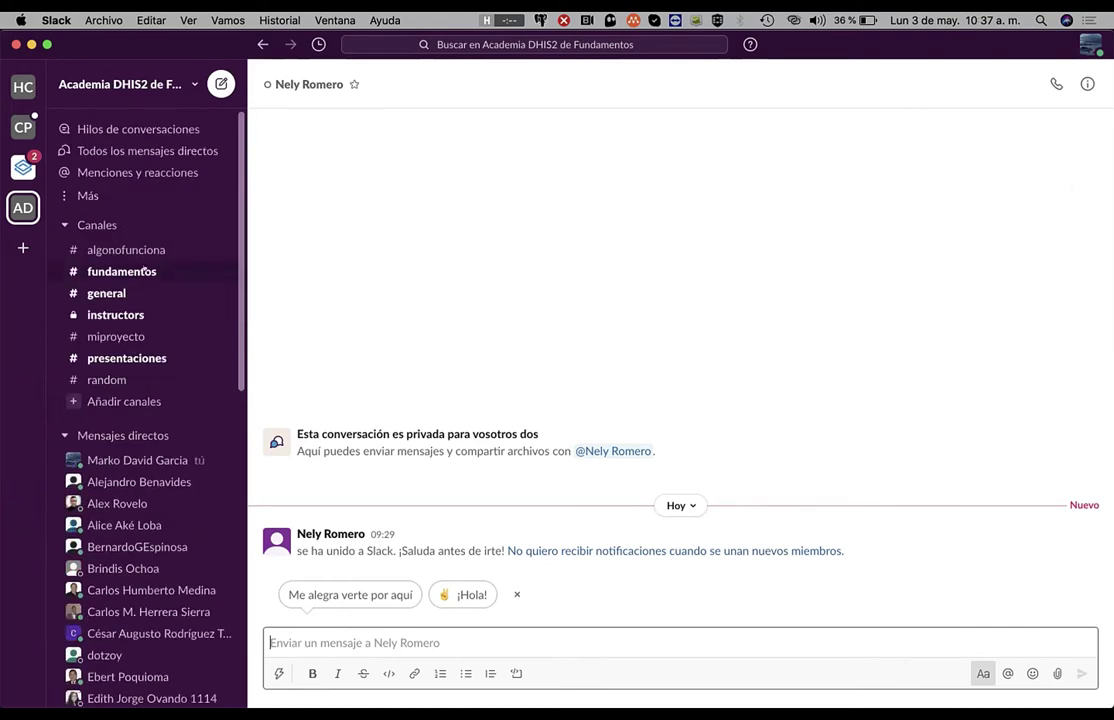
Step: Open the #fundamentos channel and read the students' latest requests for more time on tasks
{"action": "left_click", "coordinate": [145, 271]}
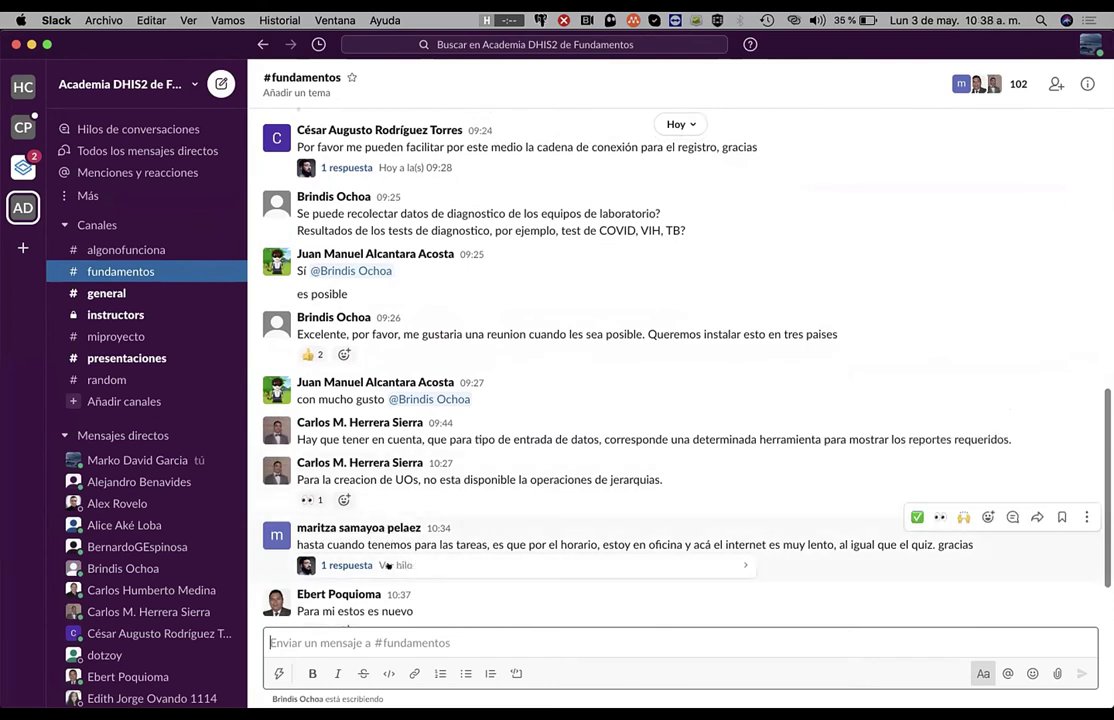
{"action": "scroll", "coordinate": [399, 453], "scroll_direction": "up", "scroll_amount": 1}
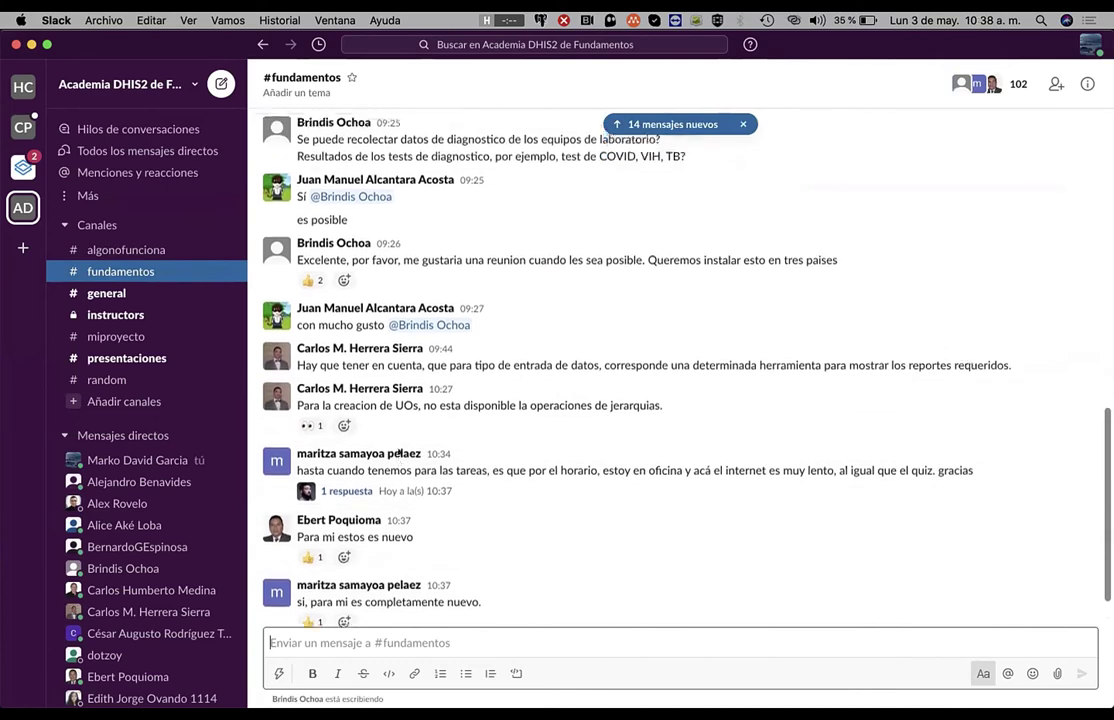
{"action": "scroll", "coordinate": [399, 453], "scroll_direction": "down", "scroll_amount": 1}
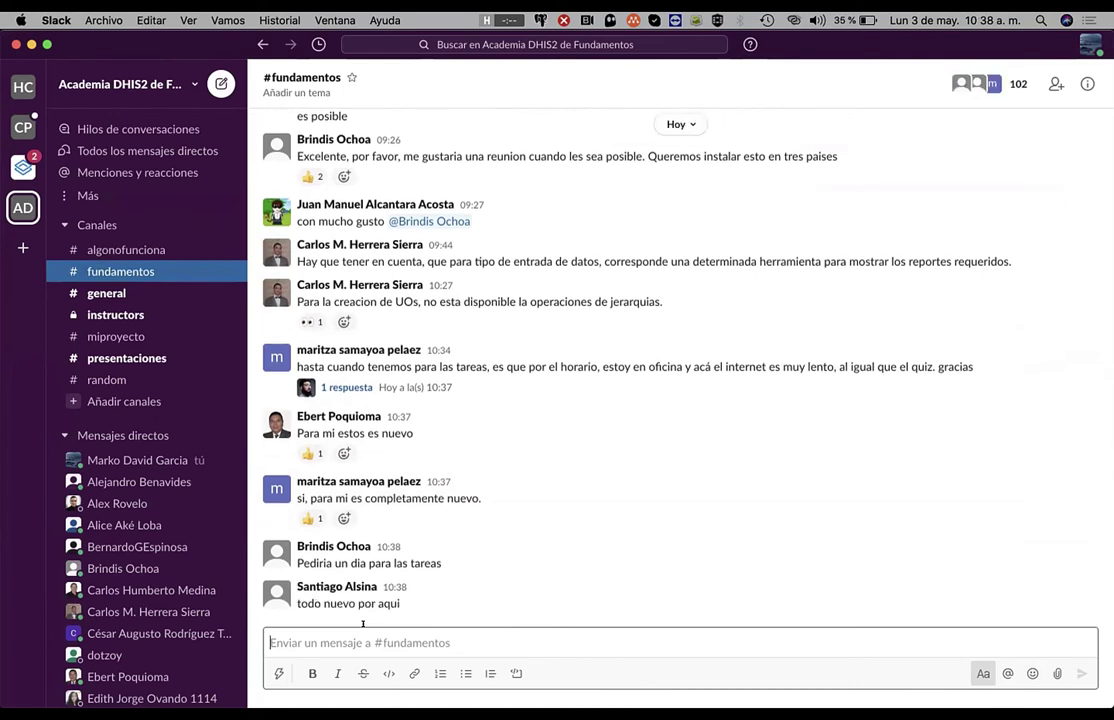
{"action": "key", "text": "super+Tab"}
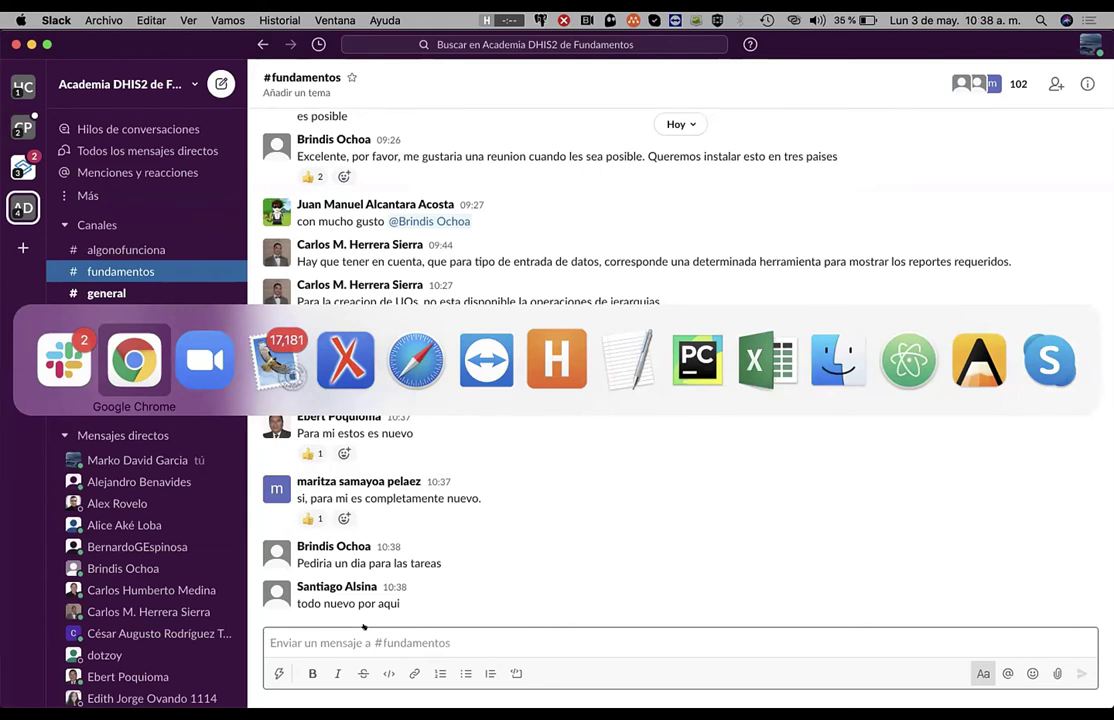
Step: Bring Chrome forward, check the DHIS2 dashboard tab, and return to the Moodle course page
{"action": "key", "text": "super+Tab"}
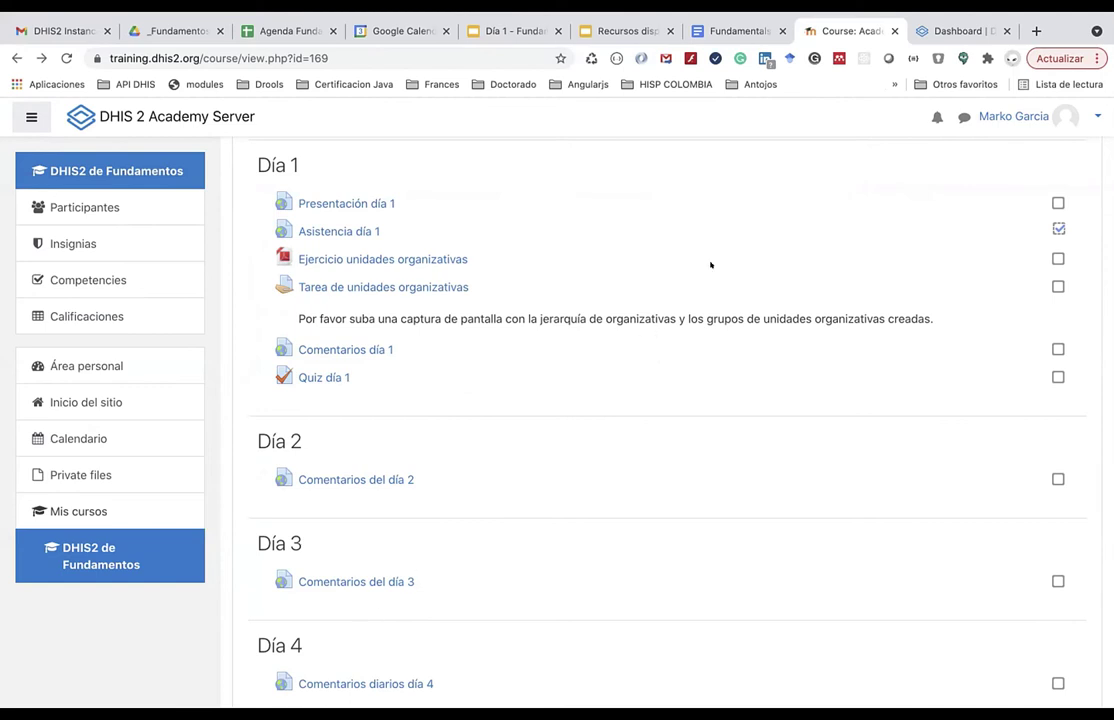
{"action": "scroll", "coordinate": [775, 169], "scroll_direction": "up", "scroll_amount": 1}
{"action": "scroll", "coordinate": [773, 169], "scroll_direction": "up", "scroll_amount": 3}
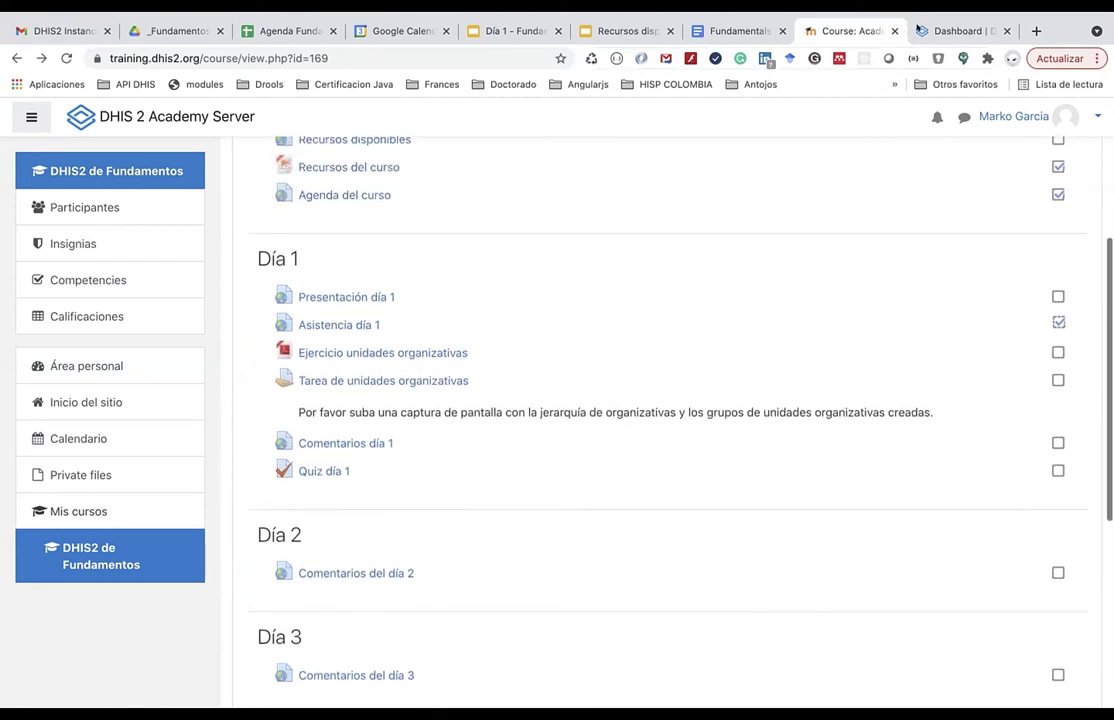
{"action": "left_click", "coordinate": [930, 29]}
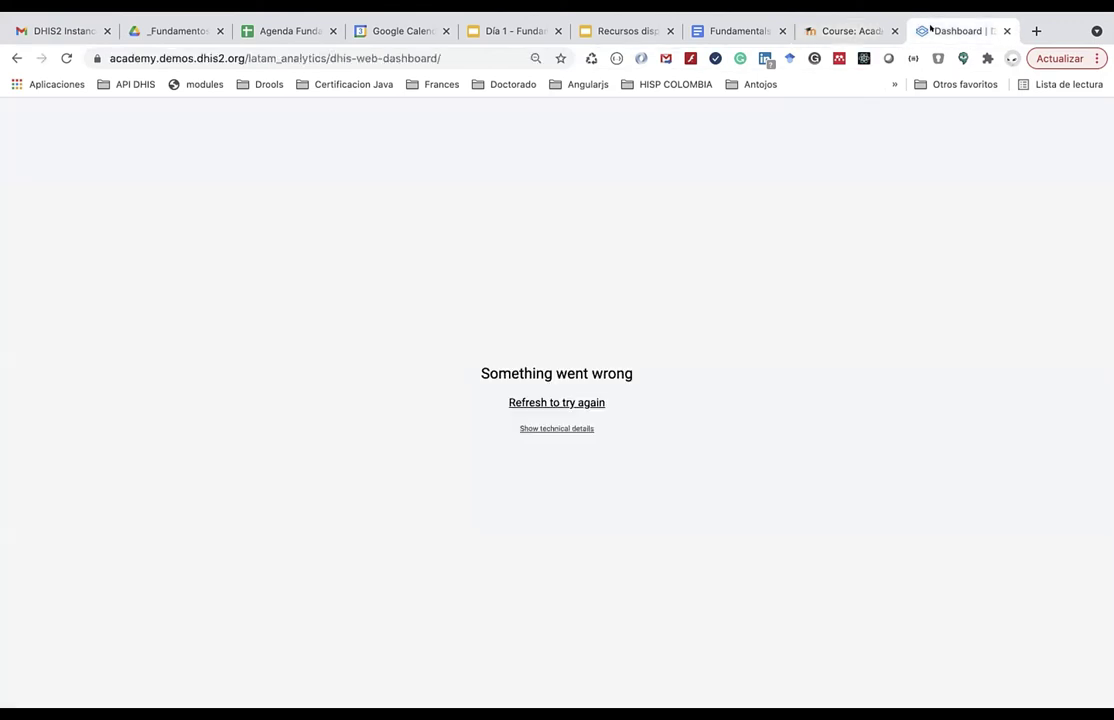
{"action": "mouse_move", "coordinate": [833, 12]}
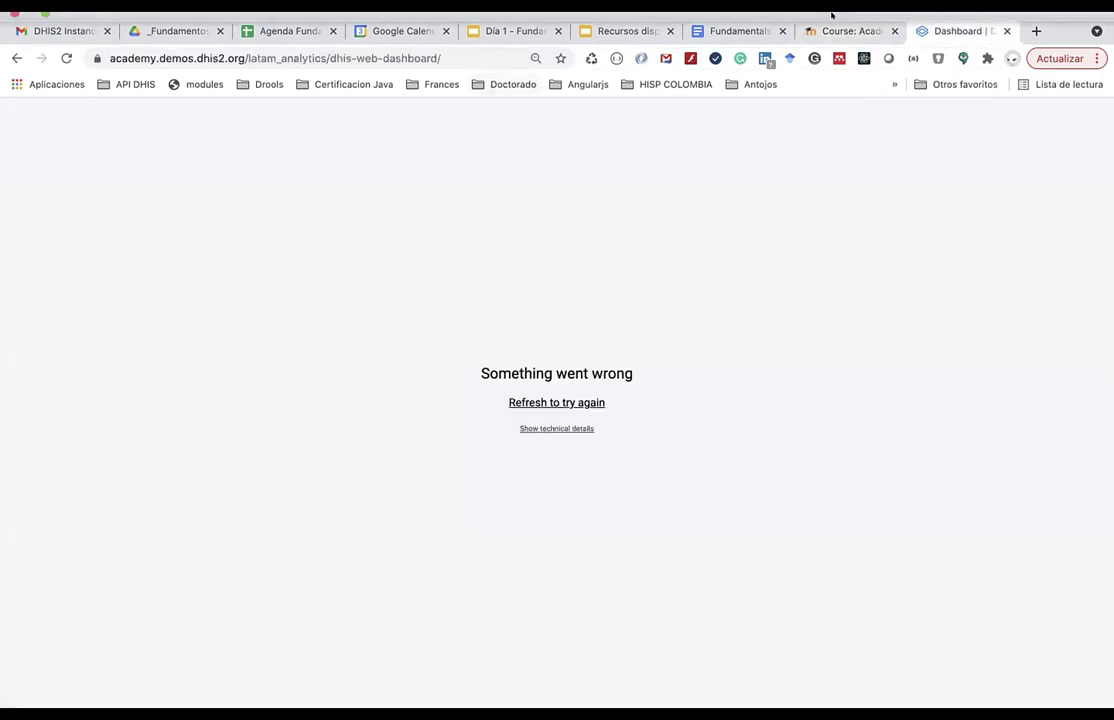
{"action": "left_click", "coordinate": [812, 62]}
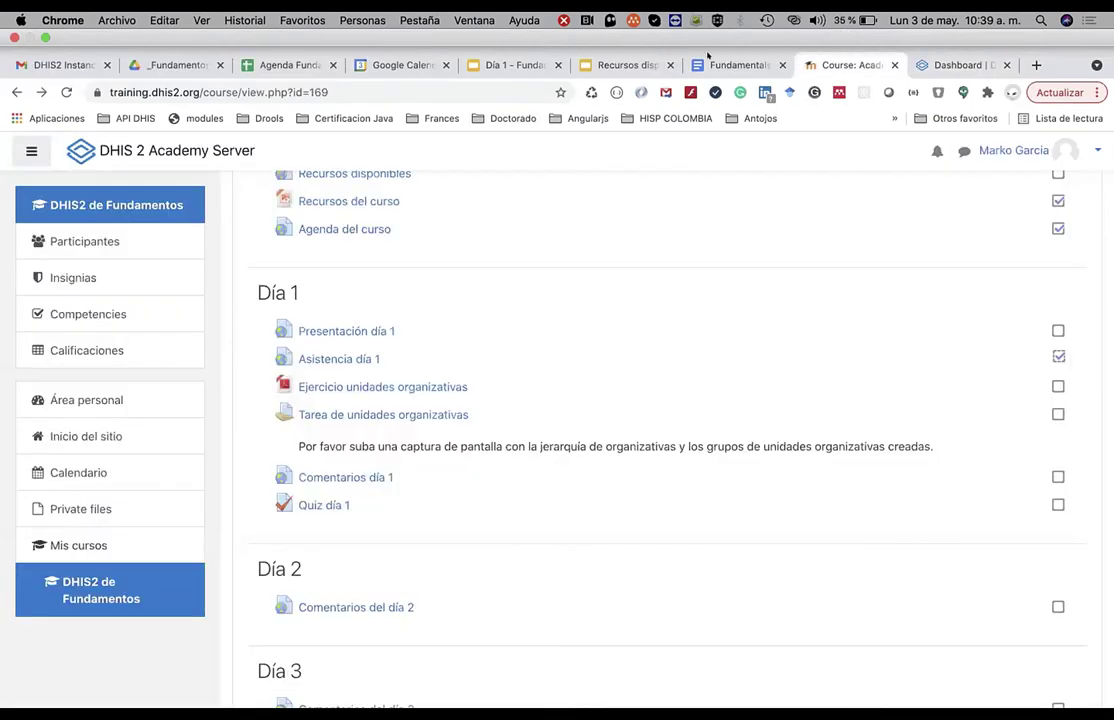
{"action": "double_click", "coordinate": [387, 91]}
{"action": "scroll", "coordinate": [510, 229], "scroll_direction": "up", "scroll_amount": 5}
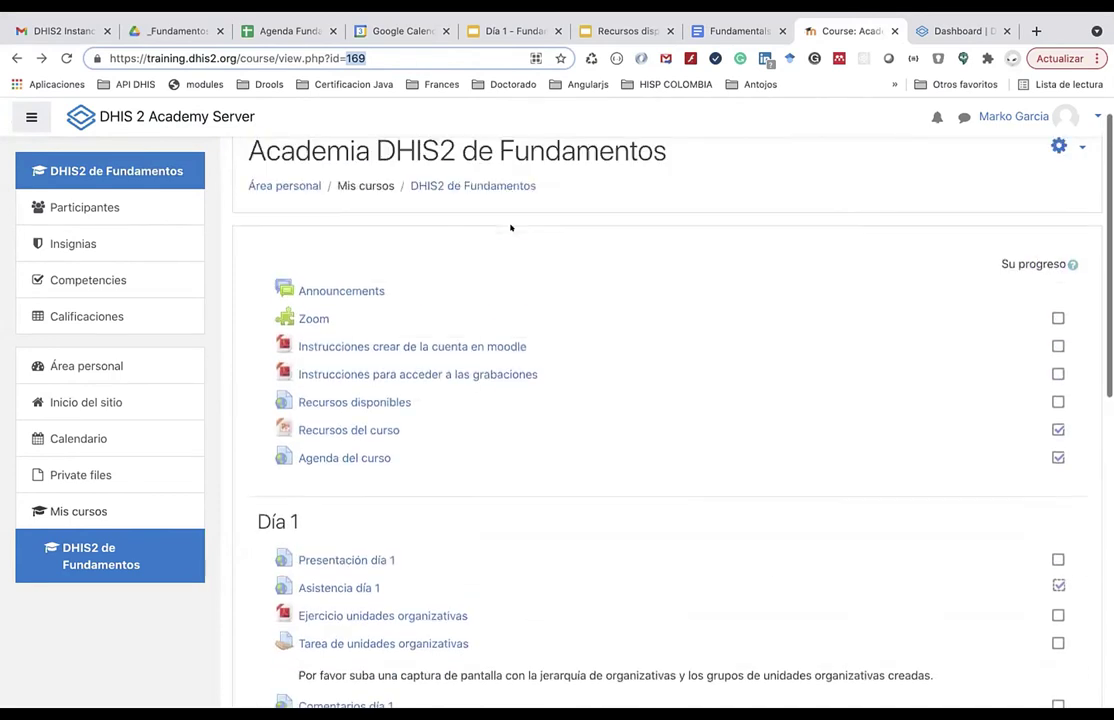
Step: Turn on course editing and open the settings of Tarea de unidades organizativas
{"action": "left_click", "coordinate": [1073, 143]}
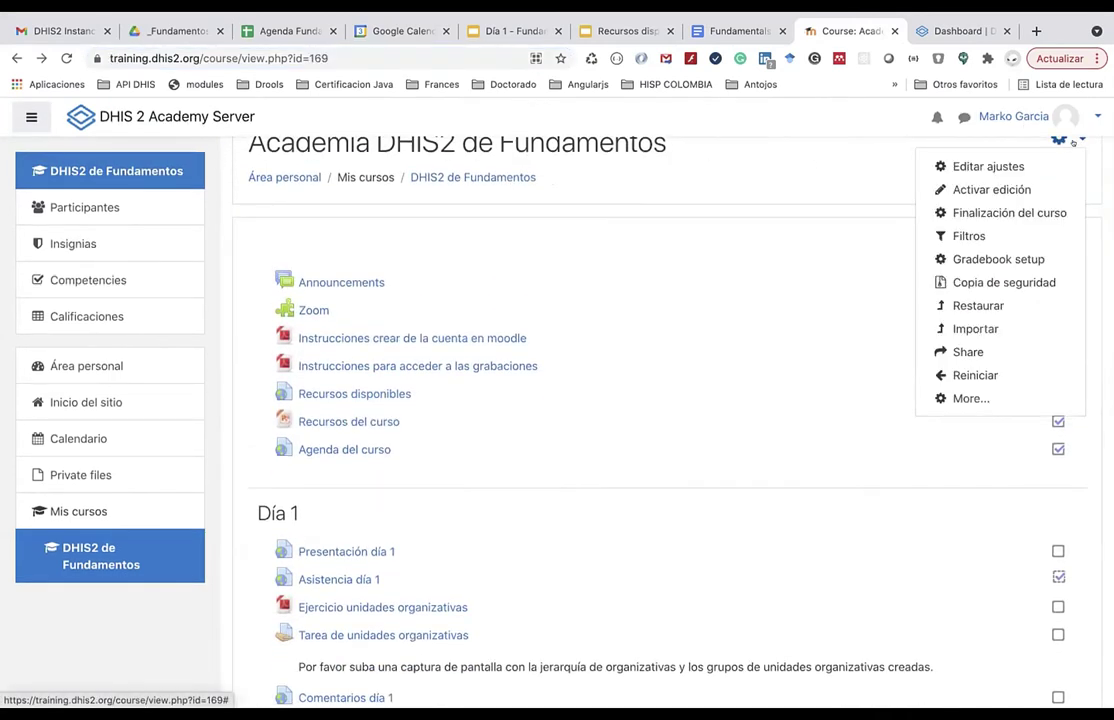
{"action": "left_click", "coordinate": [1020, 190]}
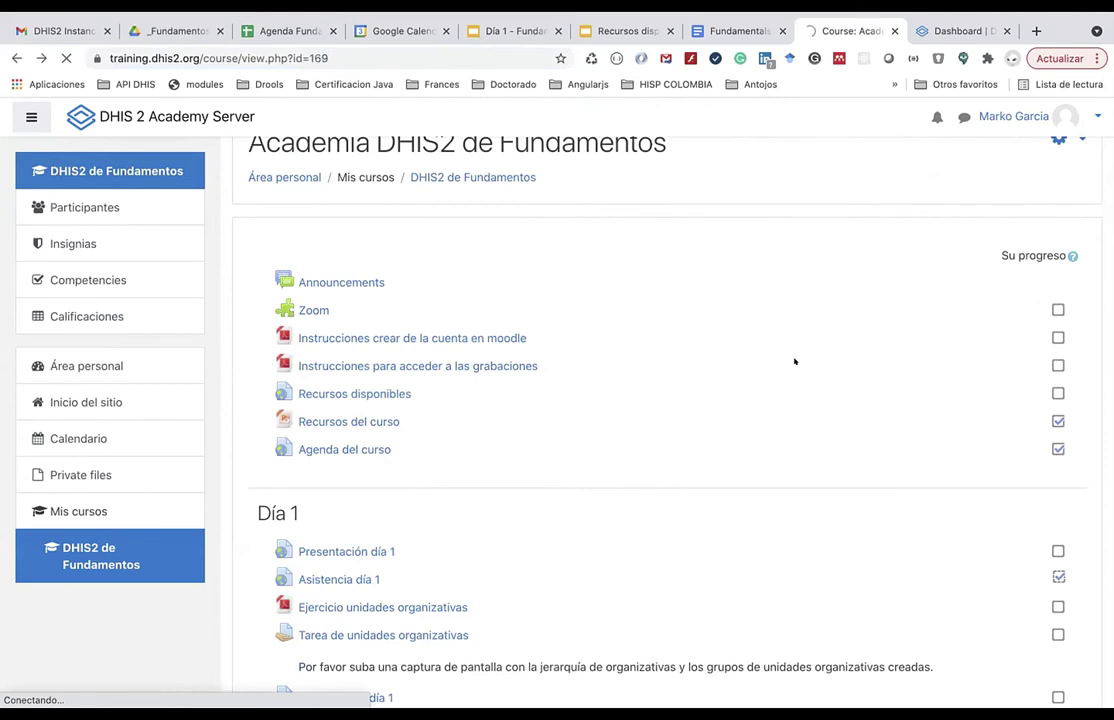
{"action": "scroll", "coordinate": [794, 361], "scroll_direction": "down", "scroll_amount": 4}
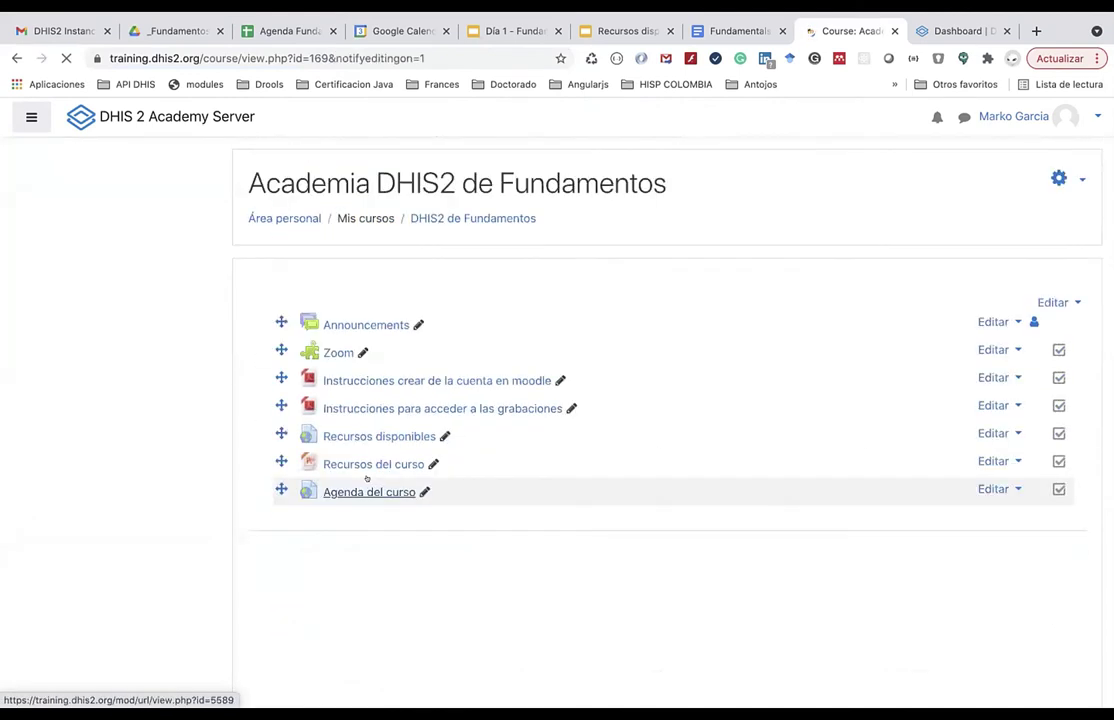
{"action": "scroll", "coordinate": [366, 478], "scroll_direction": "down", "scroll_amount": 3}
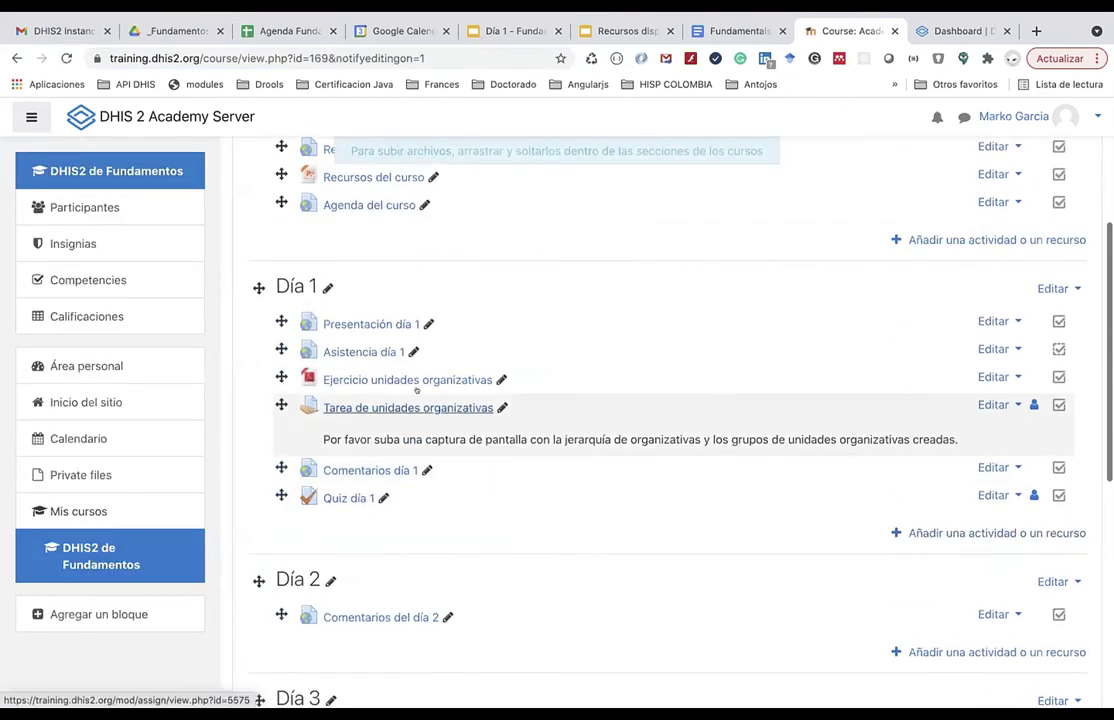
{"action": "left_click", "coordinate": [985, 404]}
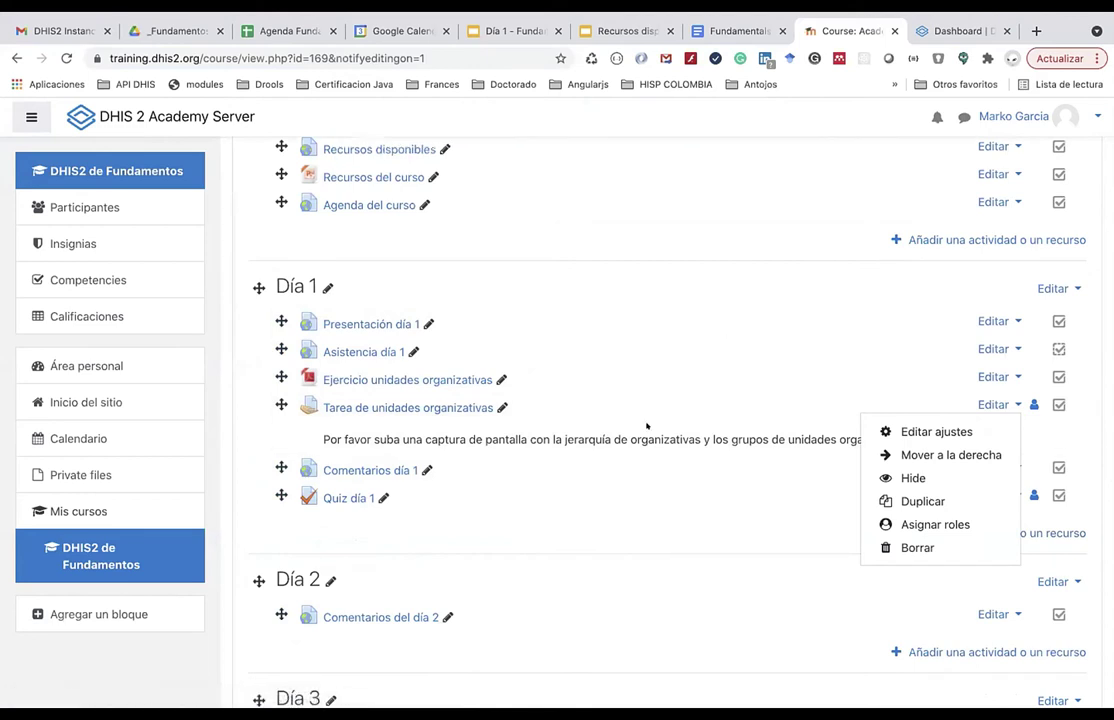
{"action": "scroll", "coordinate": [845, 525], "scroll_direction": "up", "scroll_amount": 2}
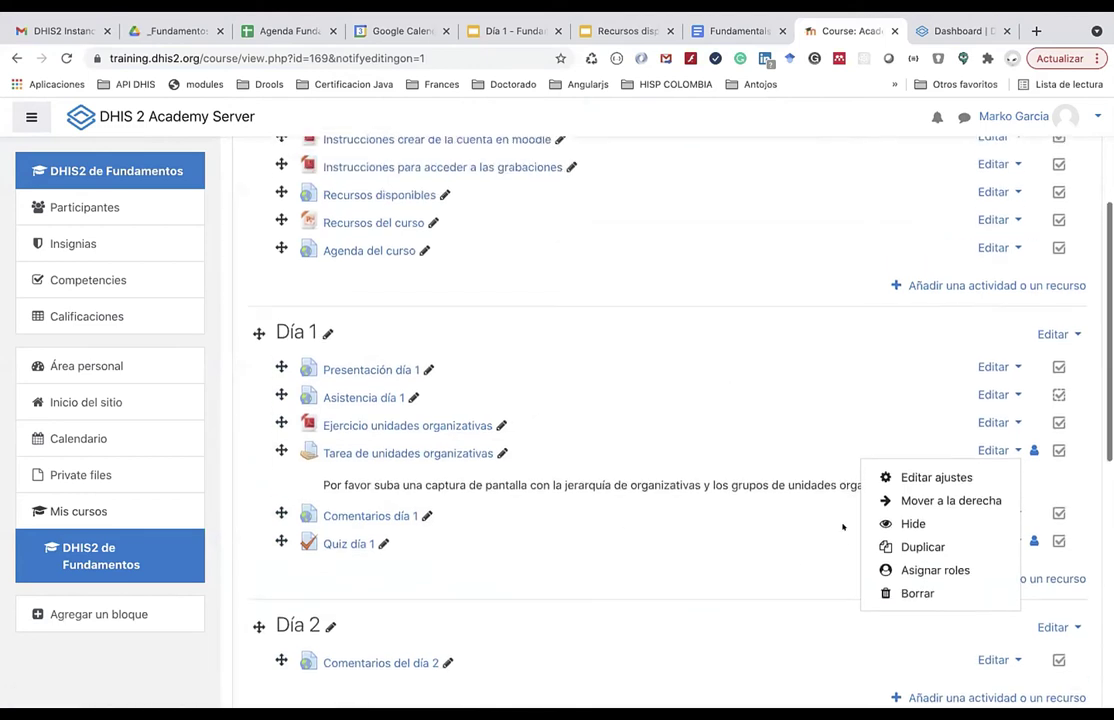
{"action": "left_click", "coordinate": [921, 511]}
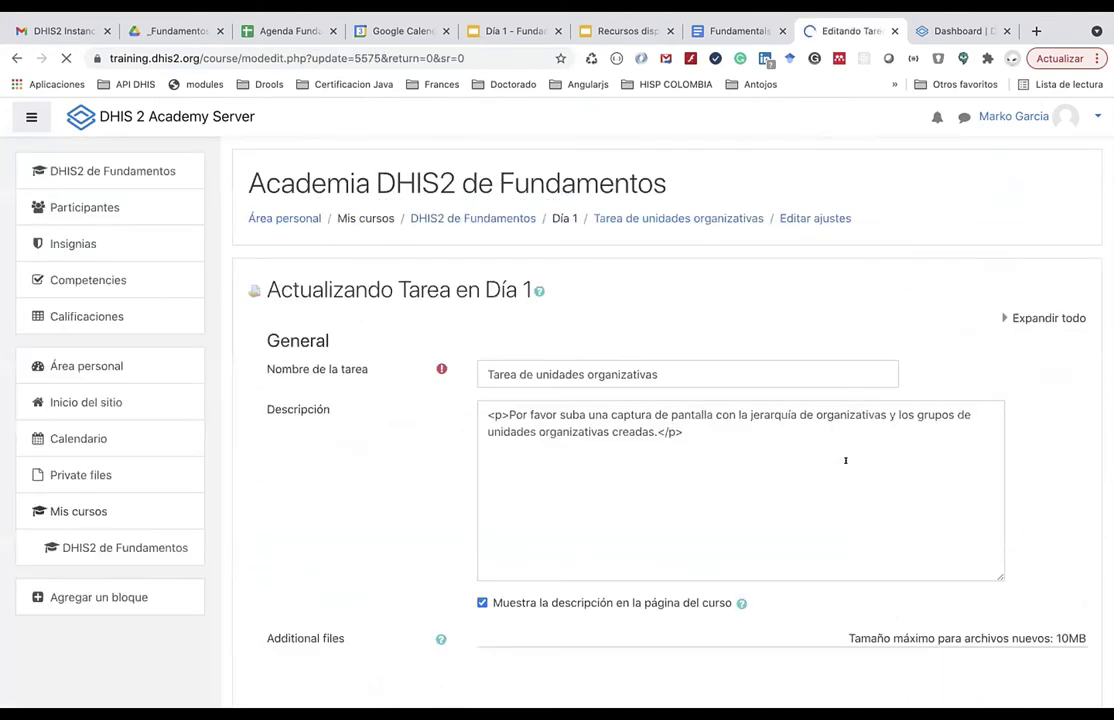
Step: Set the assignment's cut-off date to 4 May 2021, 16:39 and enable it
{"action": "scroll", "coordinate": [737, 513], "scroll_direction": "down", "scroll_amount": 5}
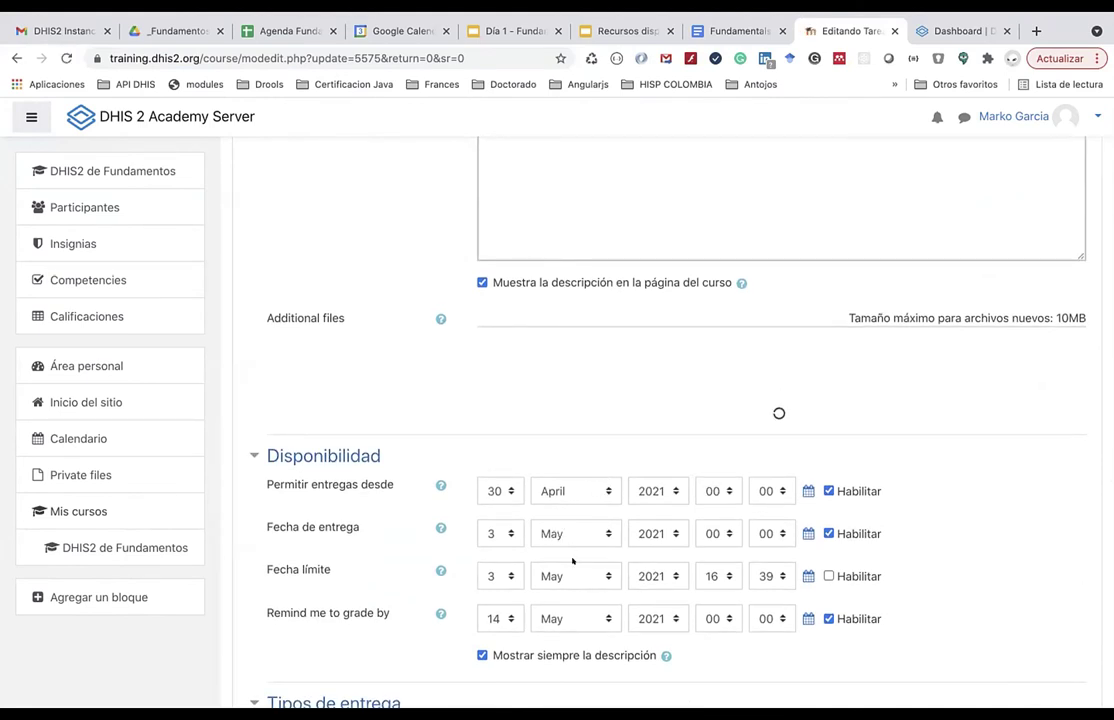
{"action": "left_click", "coordinate": [510, 567]}
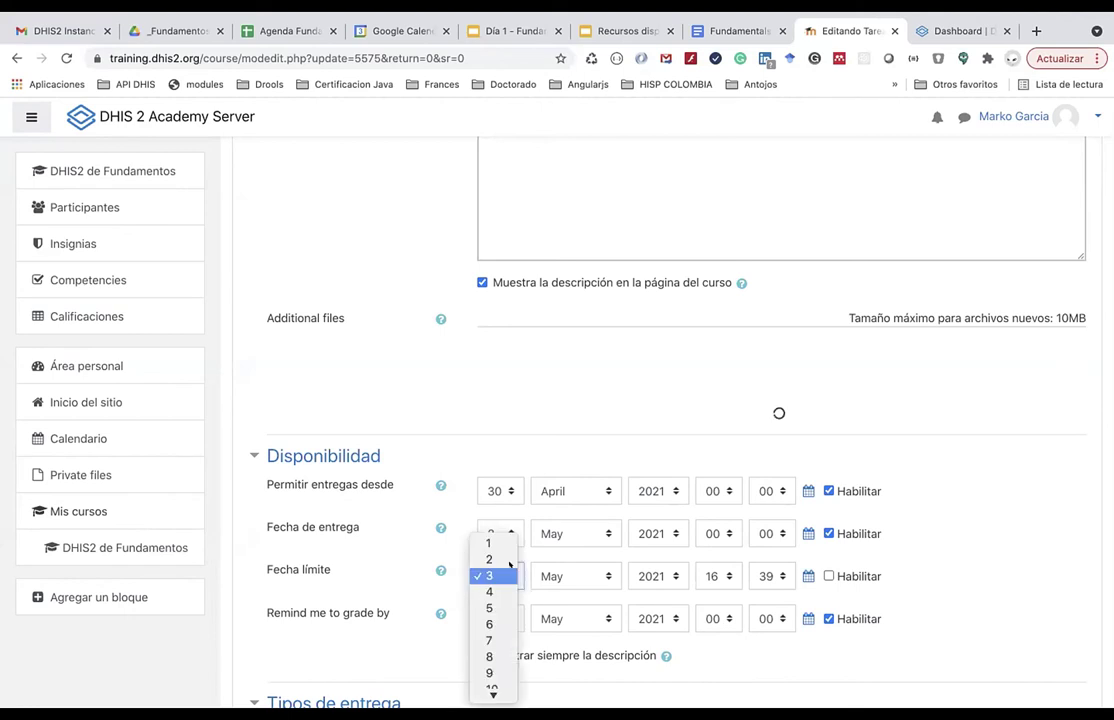
{"action": "left_click", "coordinate": [499, 590]}
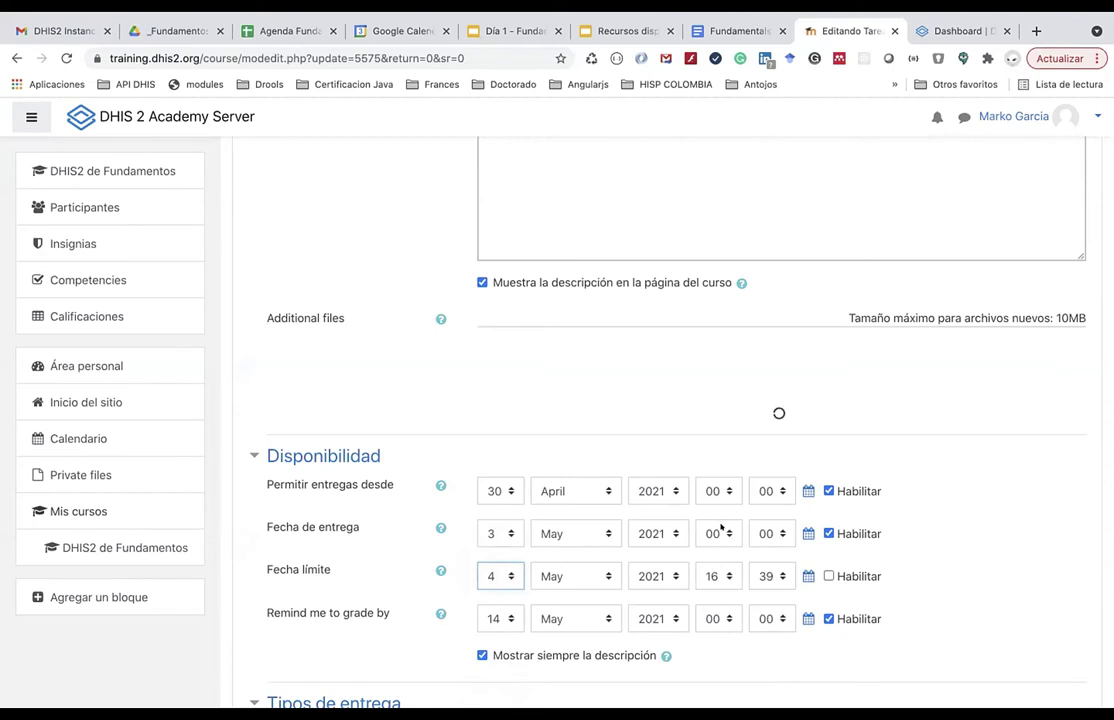
{"action": "scroll", "coordinate": [720, 527], "scroll_direction": "down", "scroll_amount": 5}
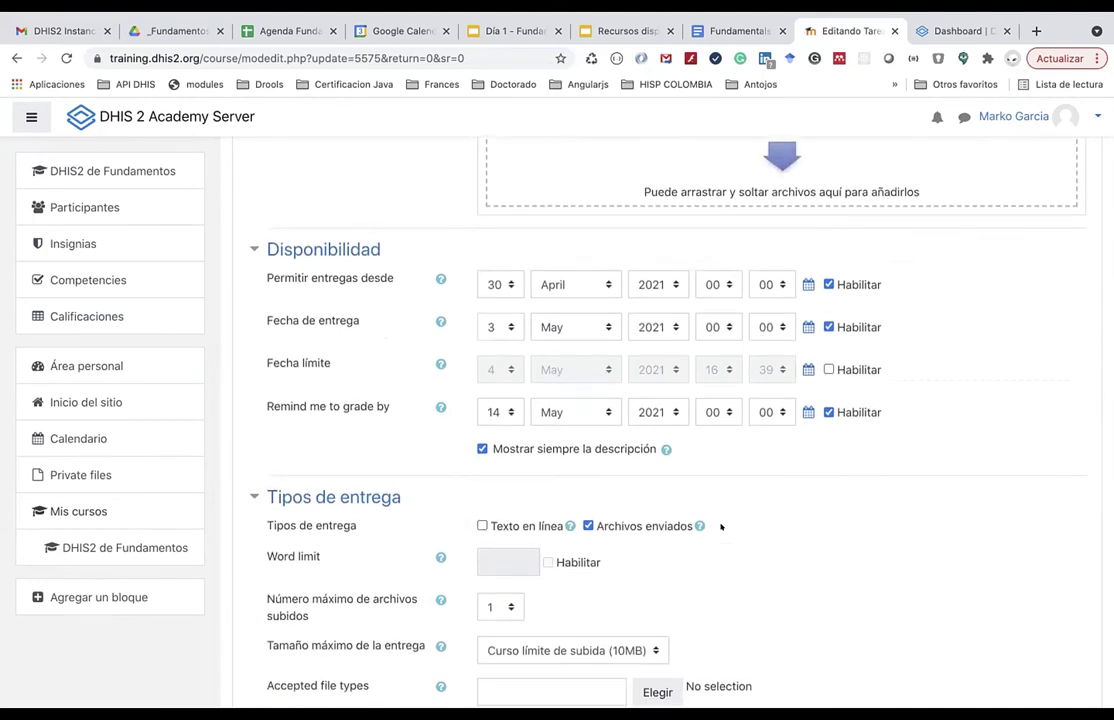
{"action": "scroll", "coordinate": [715, 490], "scroll_direction": "up", "scroll_amount": 1}
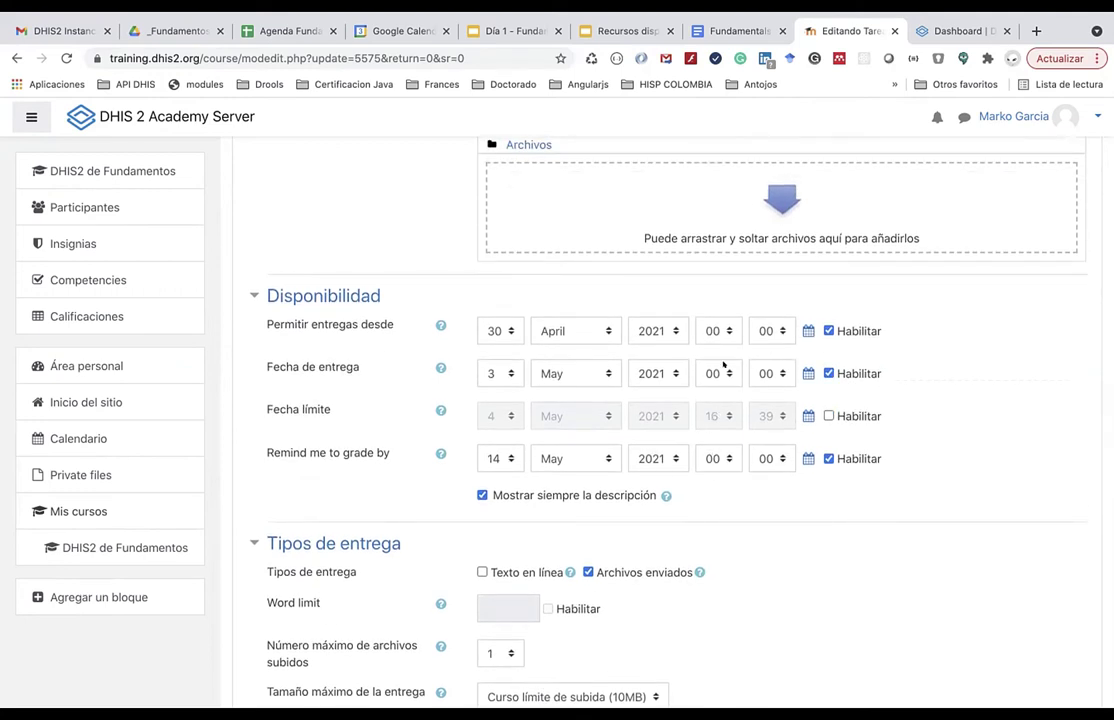
{"action": "scroll", "coordinate": [724, 366], "scroll_direction": "down", "scroll_amount": 1}
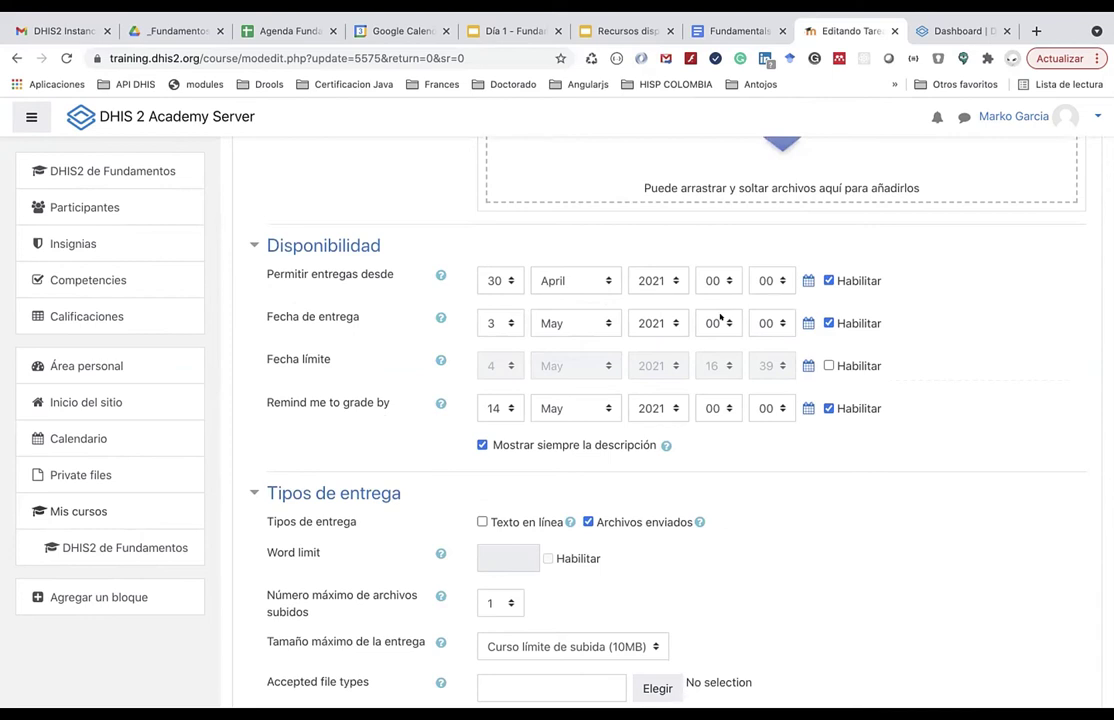
{"action": "scroll", "coordinate": [722, 316], "scroll_direction": "down", "scroll_amount": 1}
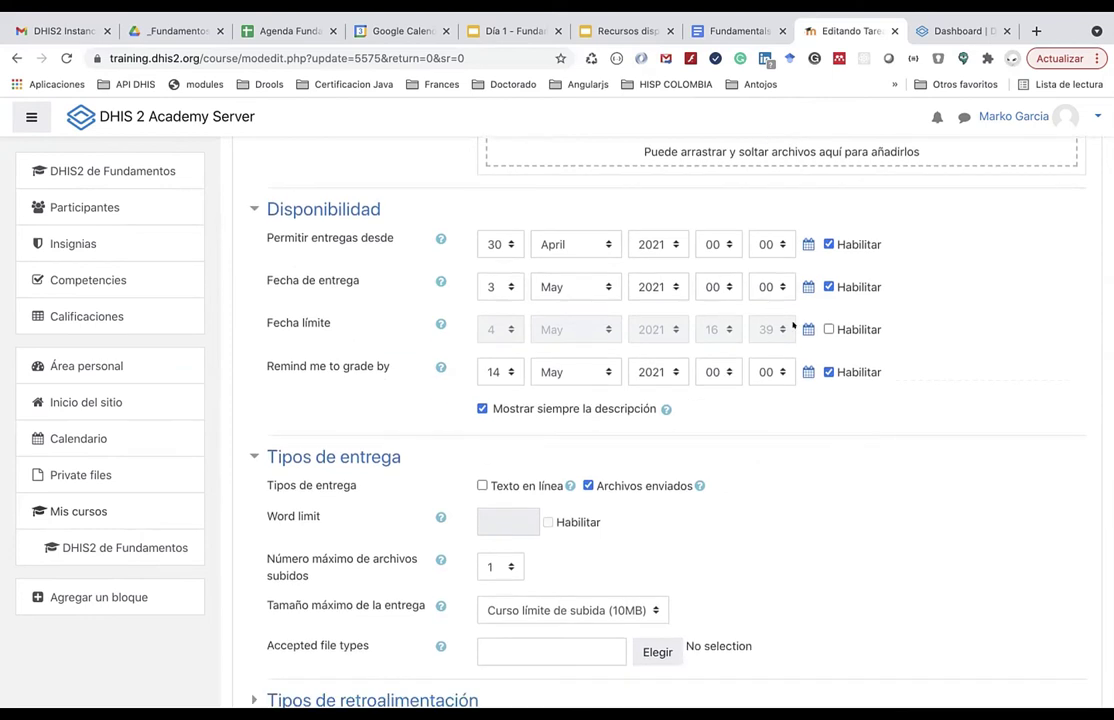
{"action": "left_click", "coordinate": [827, 328]}
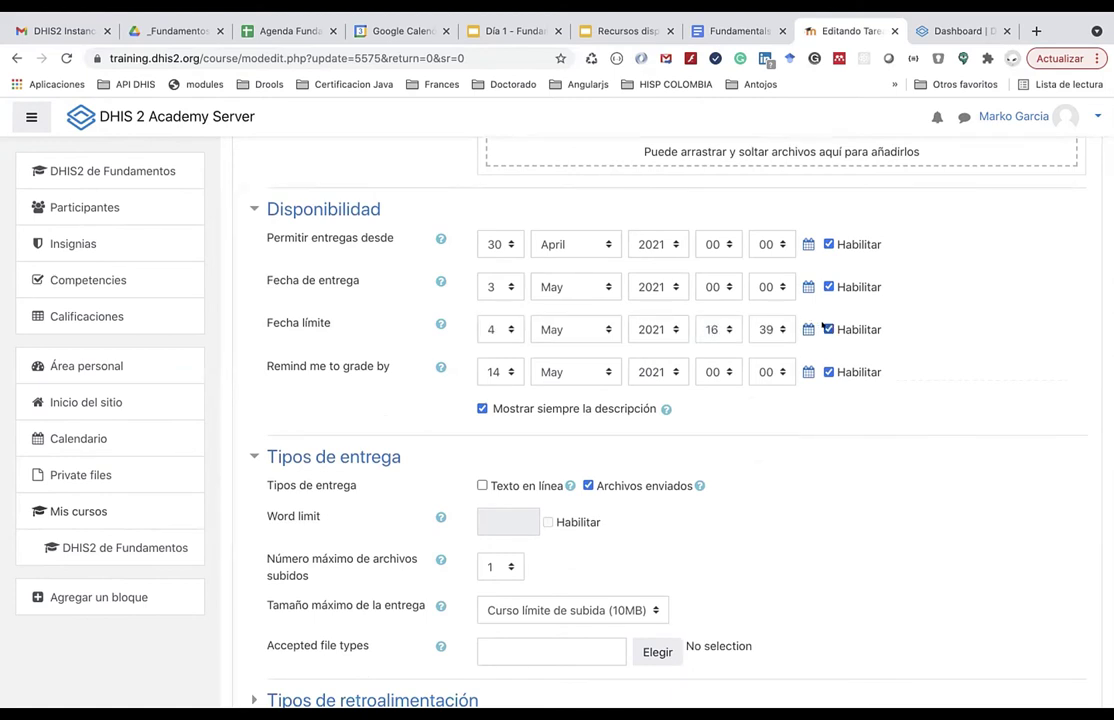
{"action": "left_click", "coordinate": [721, 282]}
{"action": "left_click", "coordinate": [722, 280]}
Step: Save the assignment changes with 'Guardar cambios y regresar al curso'
{"action": "scroll", "coordinate": [726, 278], "scroll_direction": "down", "scroll_amount": 1}
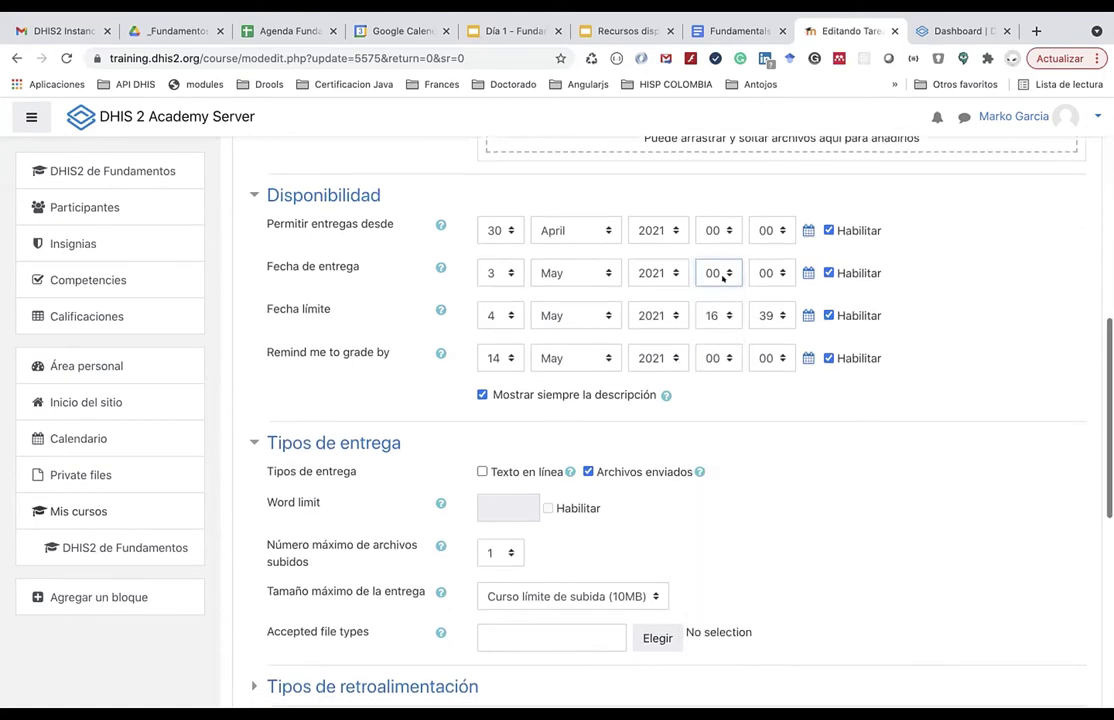
{"action": "scroll", "coordinate": [562, 251], "scroll_direction": "down", "scroll_amount": 10}
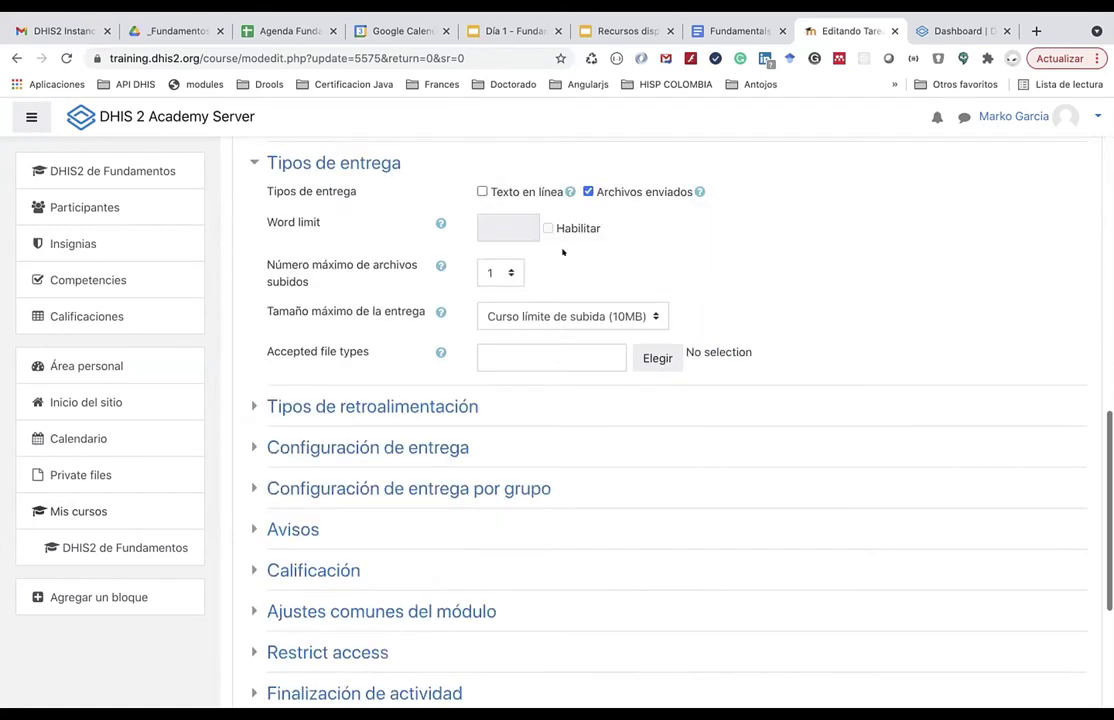
{"action": "scroll", "coordinate": [540, 340], "scroll_direction": "up", "scroll_amount": 2}
{"action": "scroll", "coordinate": [526, 470], "scroll_direction": "down", "scroll_amount": 3}
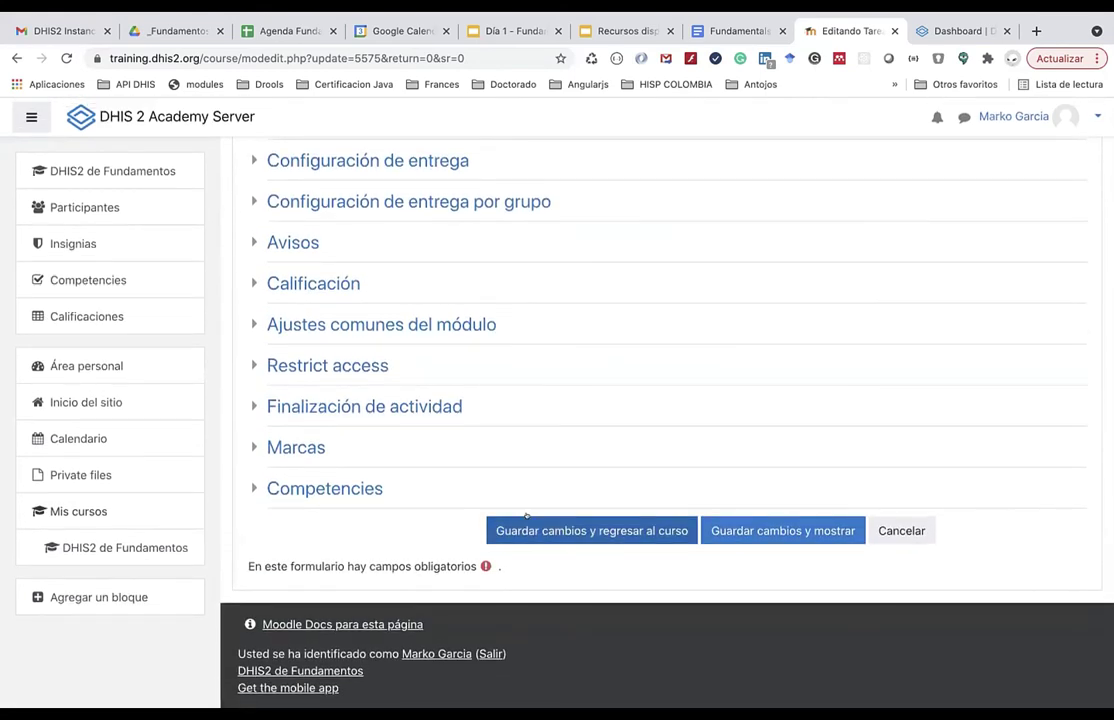
{"action": "left_click", "coordinate": [526, 518]}
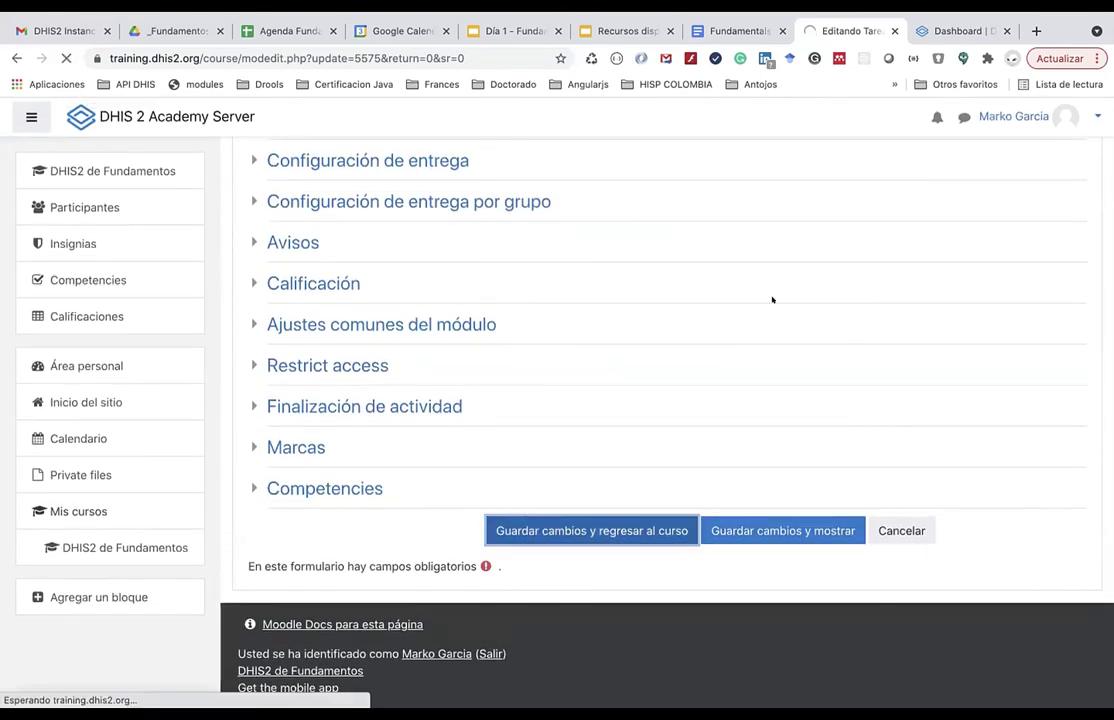
Step: Switch to the Dia 1 - Fundamentos DHIS2 deck and select the Recursos disponibles para el curso slide
{"action": "left_click", "coordinate": [933, 30]}
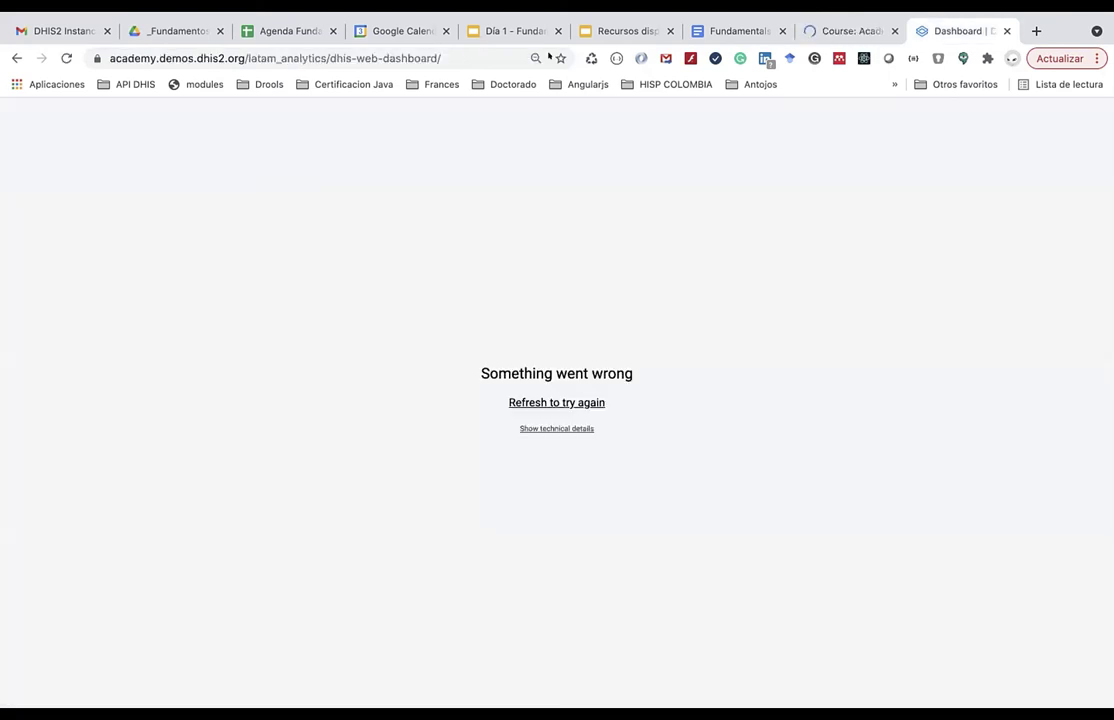
{"action": "double_click", "coordinate": [400, 57]}
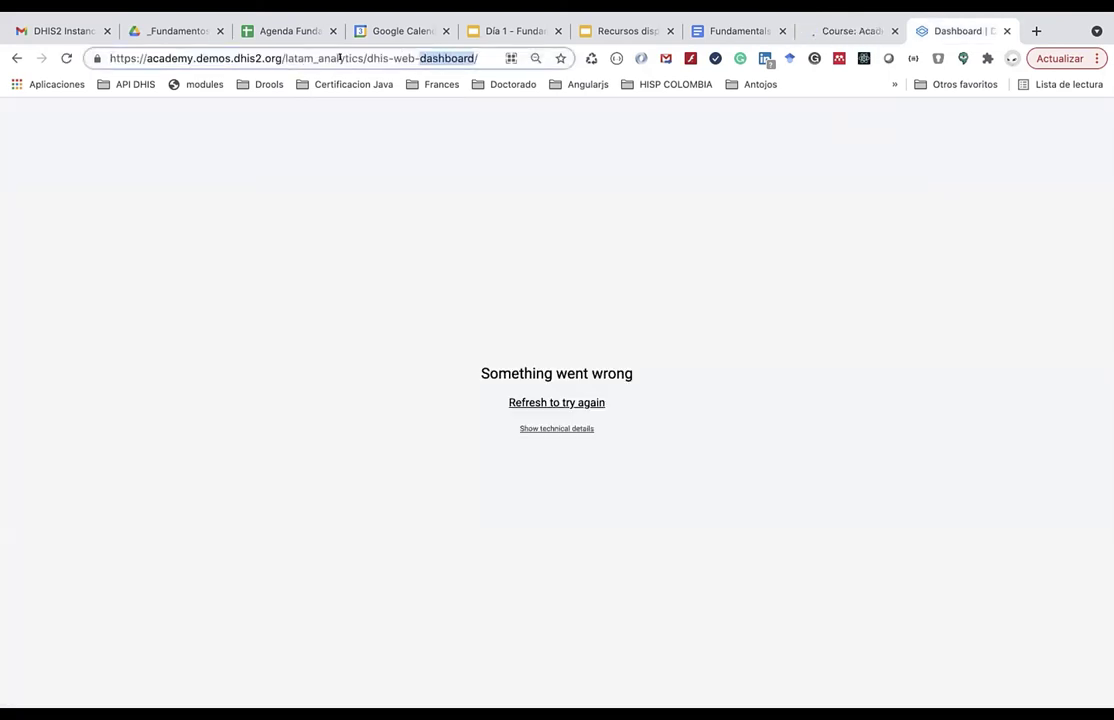
{"action": "left_click", "coordinate": [485, 30]}
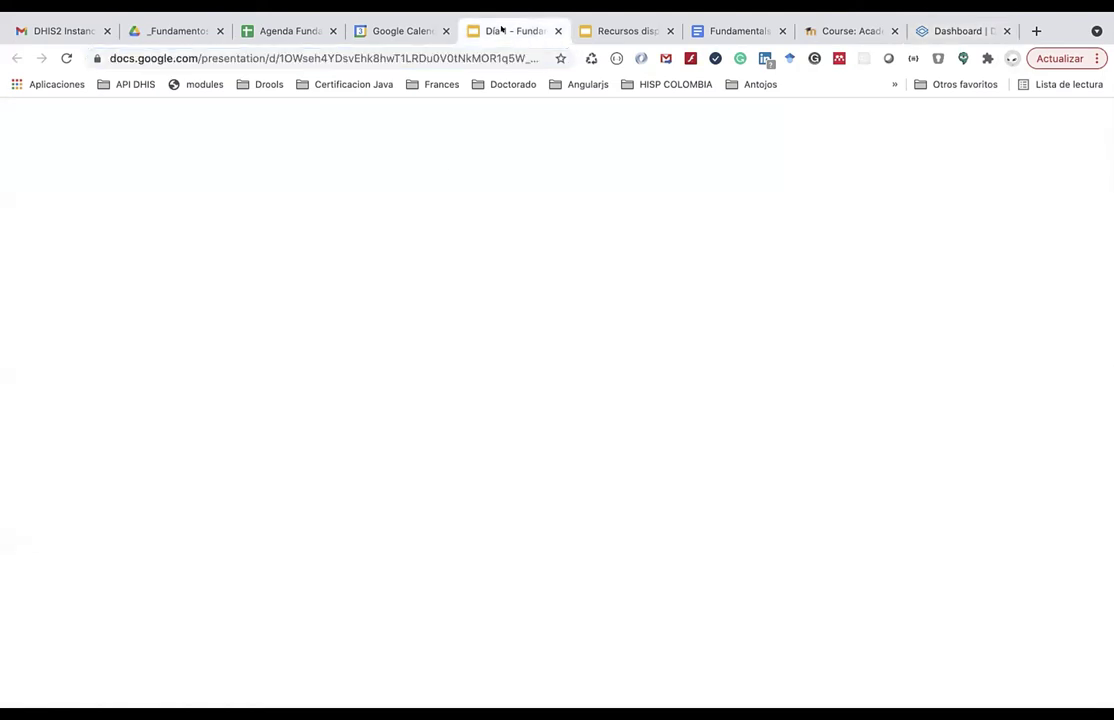
{"action": "key", "text": "Up"}
{"action": "scroll", "coordinate": [2, 400], "scroll_direction": "up", "scroll_amount": 10}
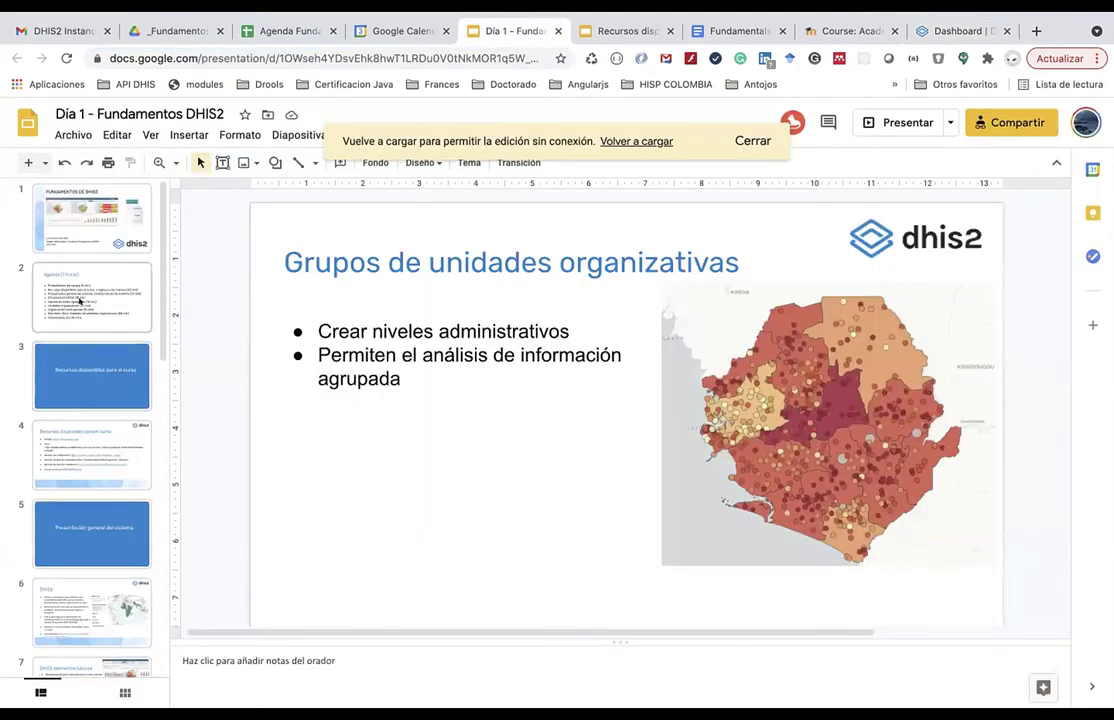
{"action": "left_click", "coordinate": [79, 440]}
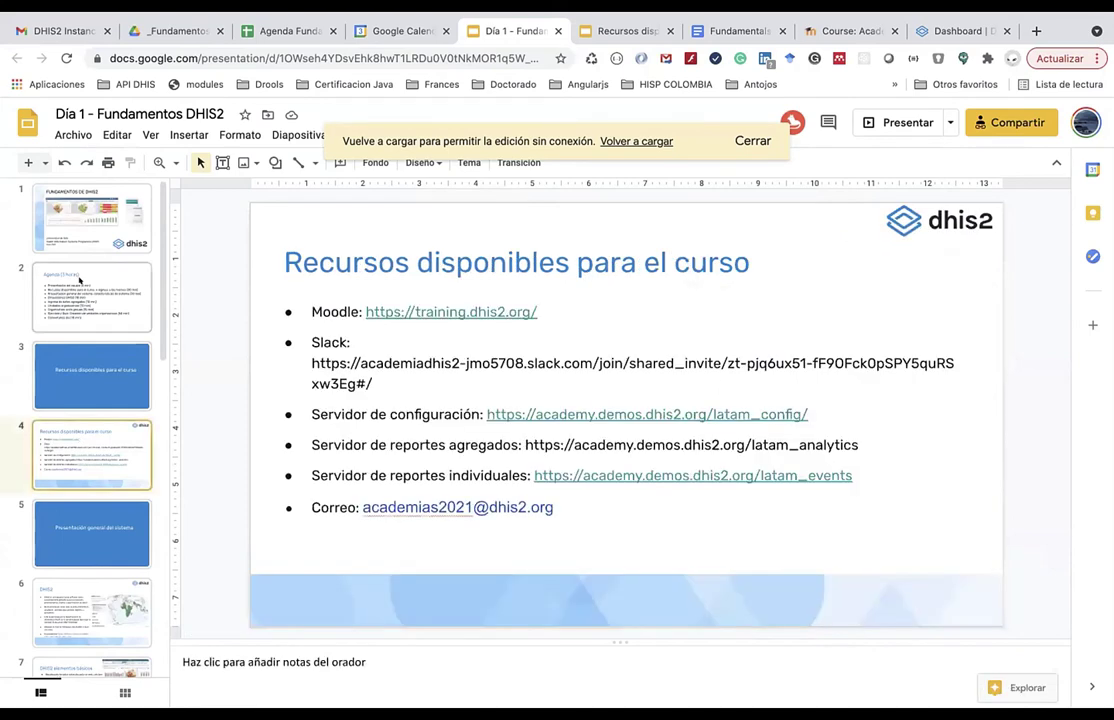
{"action": "left_click", "coordinate": [80, 282]}
{"action": "scroll", "coordinate": [80, 282], "scroll_direction": "down", "scroll_amount": 1}
{"action": "left_click", "coordinate": [80, 395]}
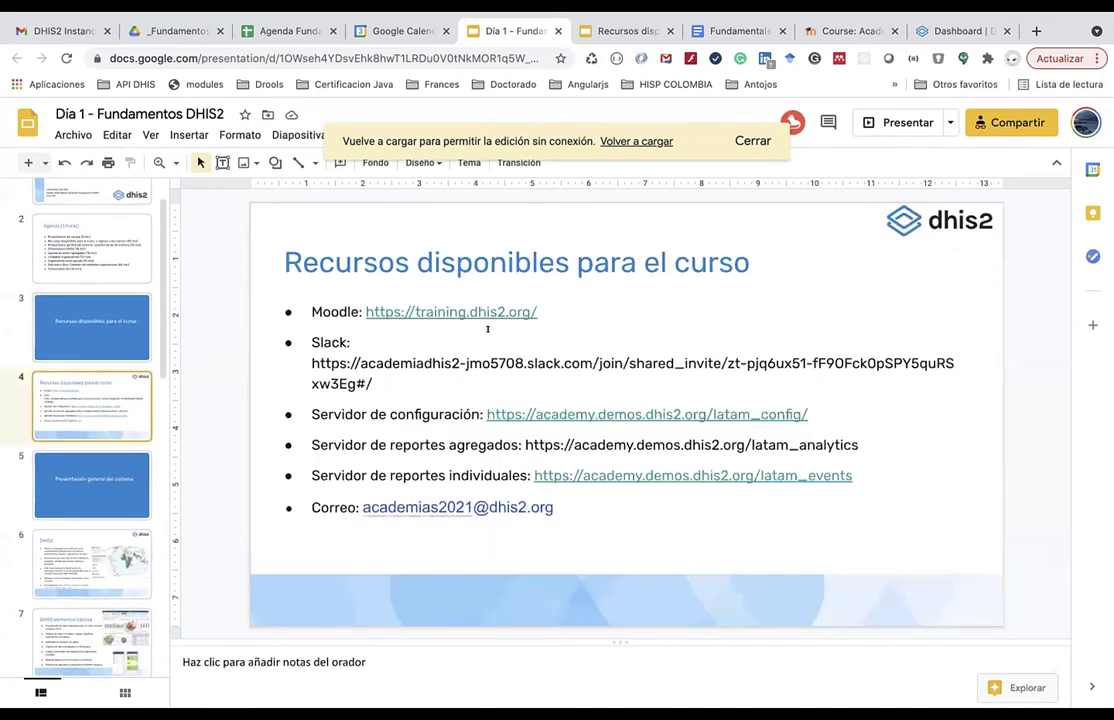
Step: Present the Recursos disponibles para el curso slide full screen
{"action": "key", "text": "Down"}
{"action": "key", "text": "Up"}
{"action": "left_click", "coordinate": [659, 514]}
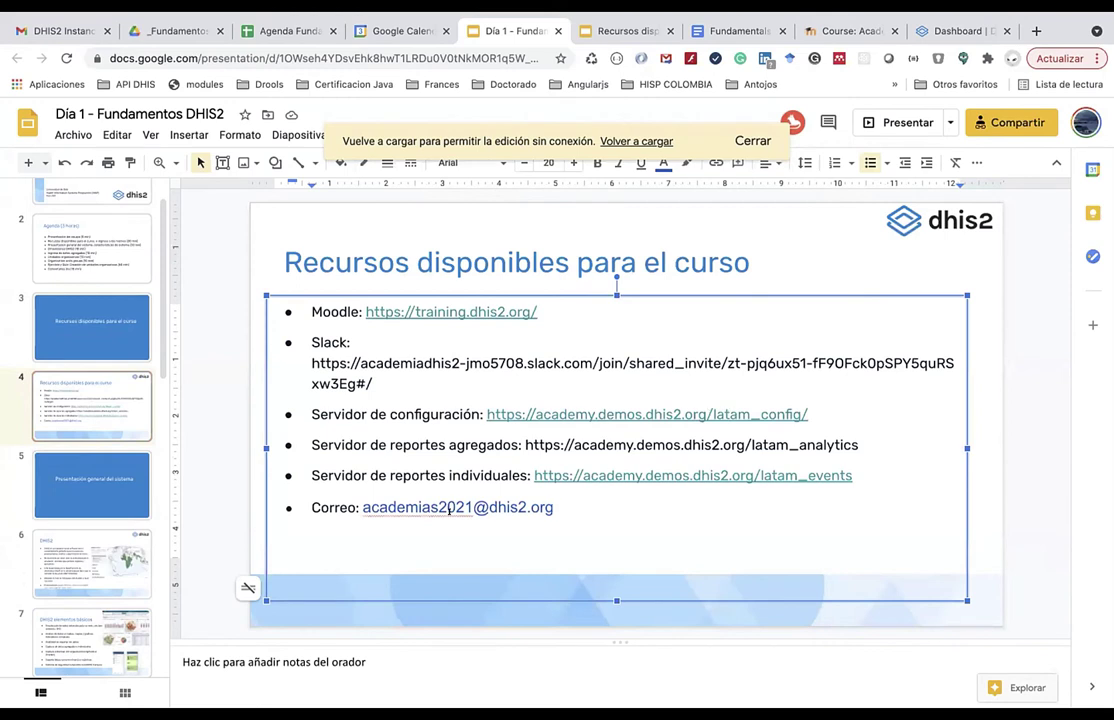
{"action": "left_click", "coordinate": [300, 216]}
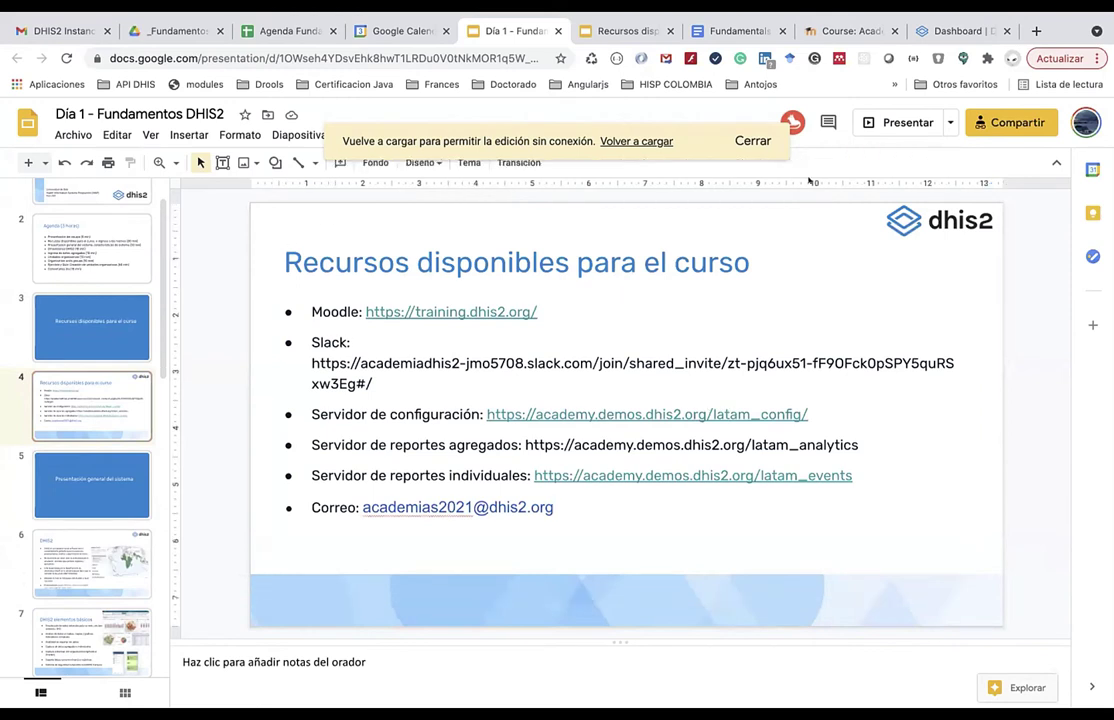
{"action": "key", "text": "super+Return"}
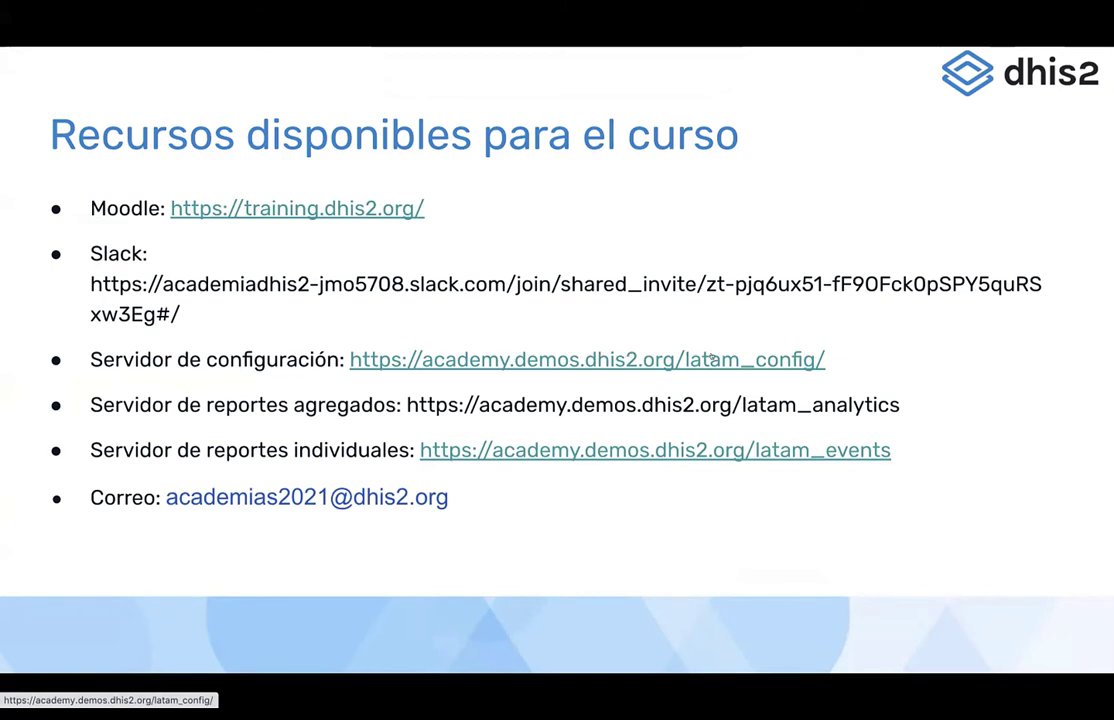
Step: Open the latam_config server's sign-in page and autofill the saved username and password
{"action": "left_click", "coordinate": [711, 360]}
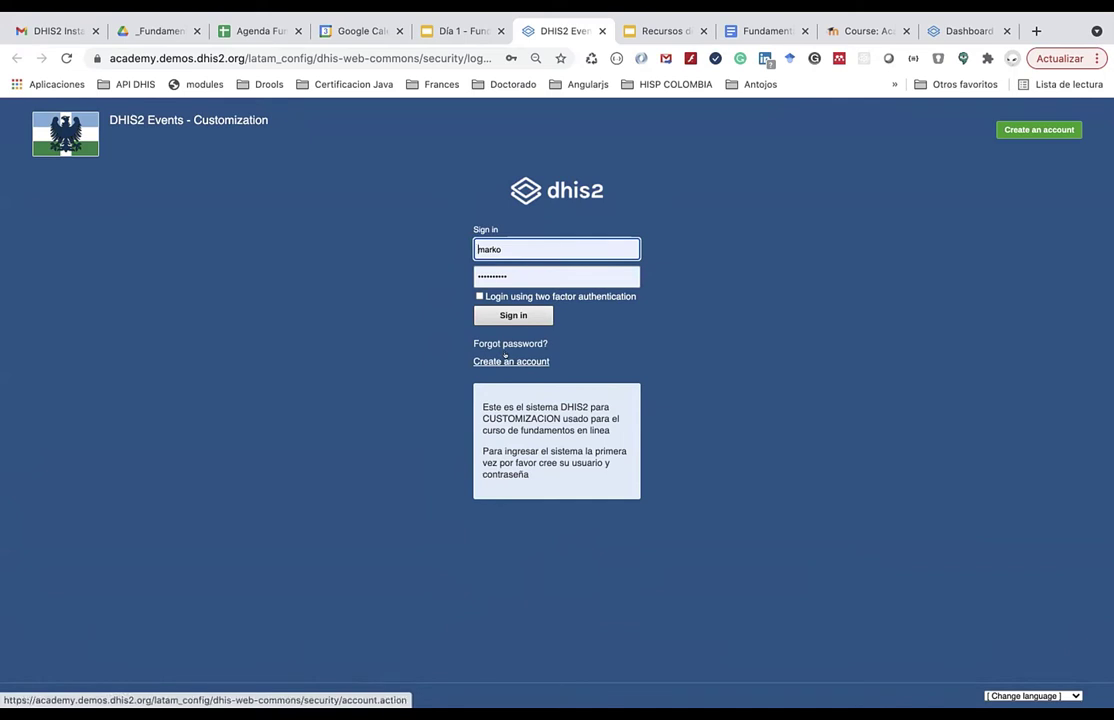
{"action": "left_click", "coordinate": [505, 358]}
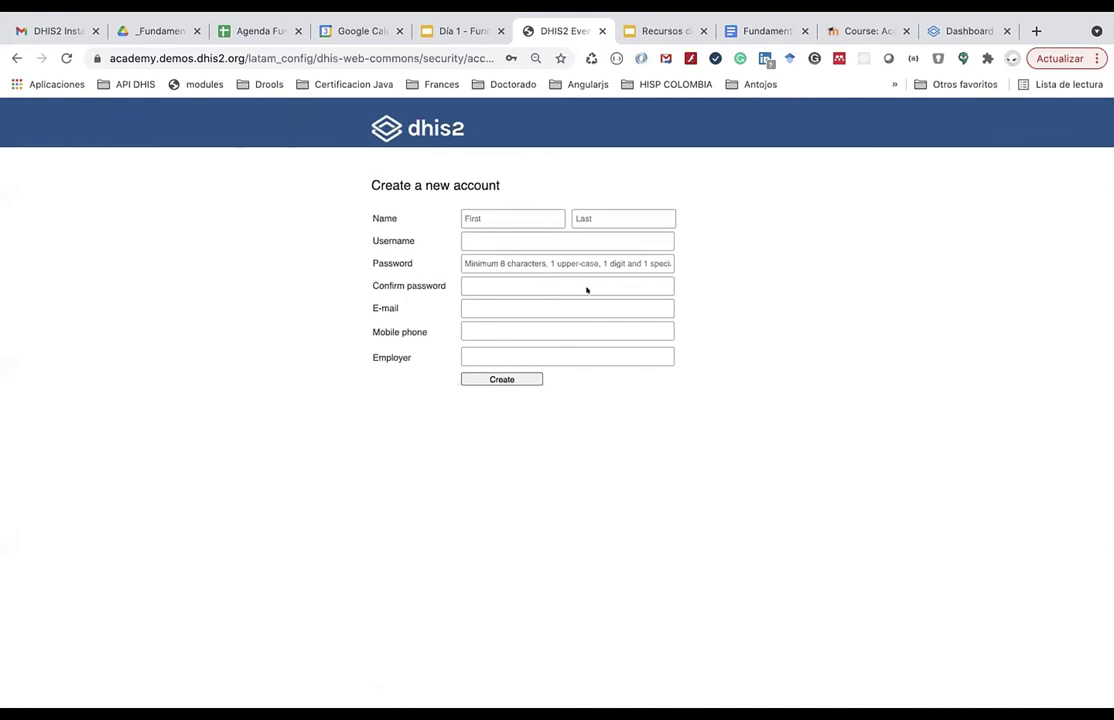
{"action": "left_click", "coordinate": [15, 57]}
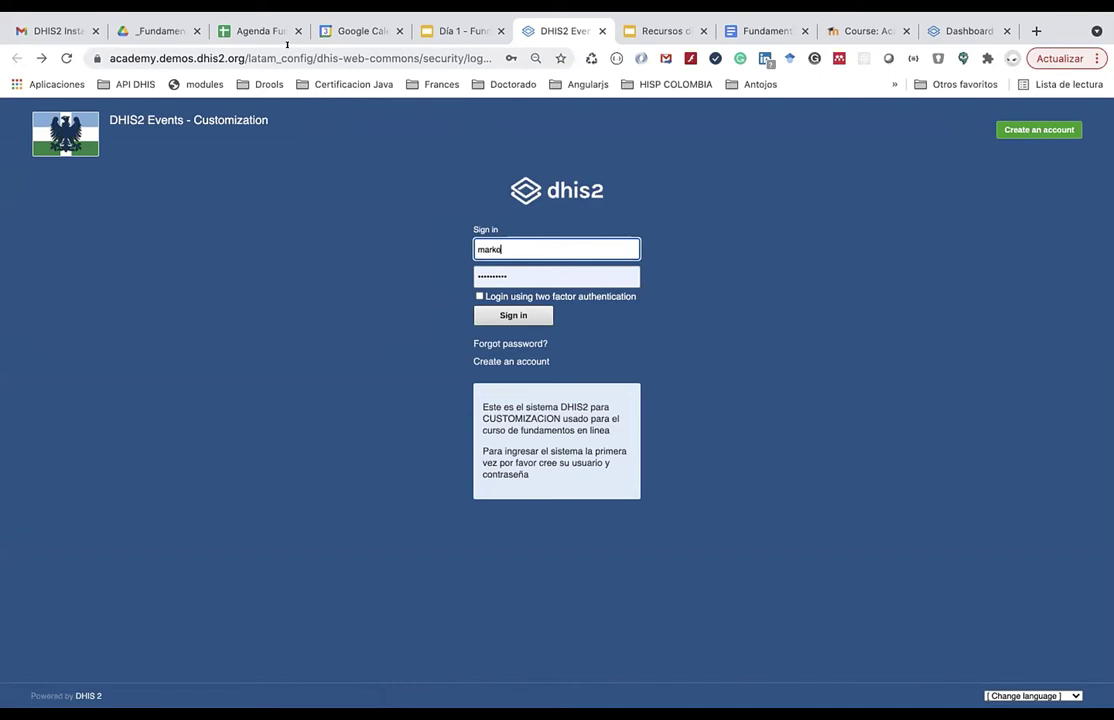
{"action": "left_click", "coordinate": [287, 47]}
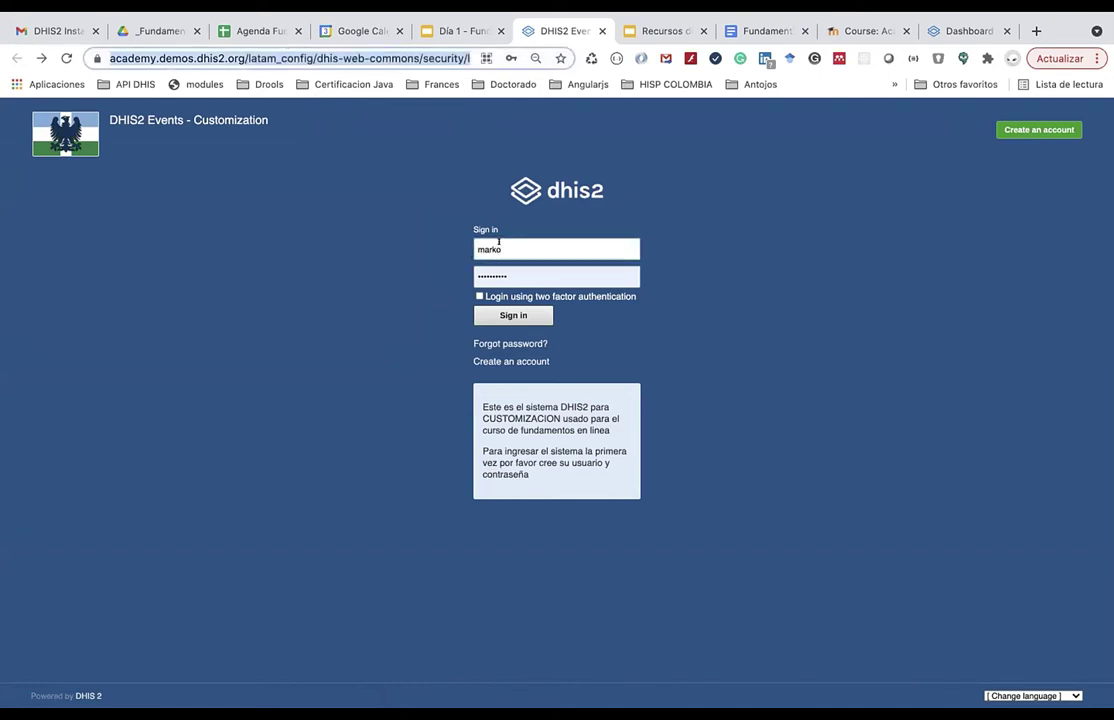
{"action": "left_click", "coordinate": [556, 249]}
{"action": "left_click", "coordinate": [399, 352]}
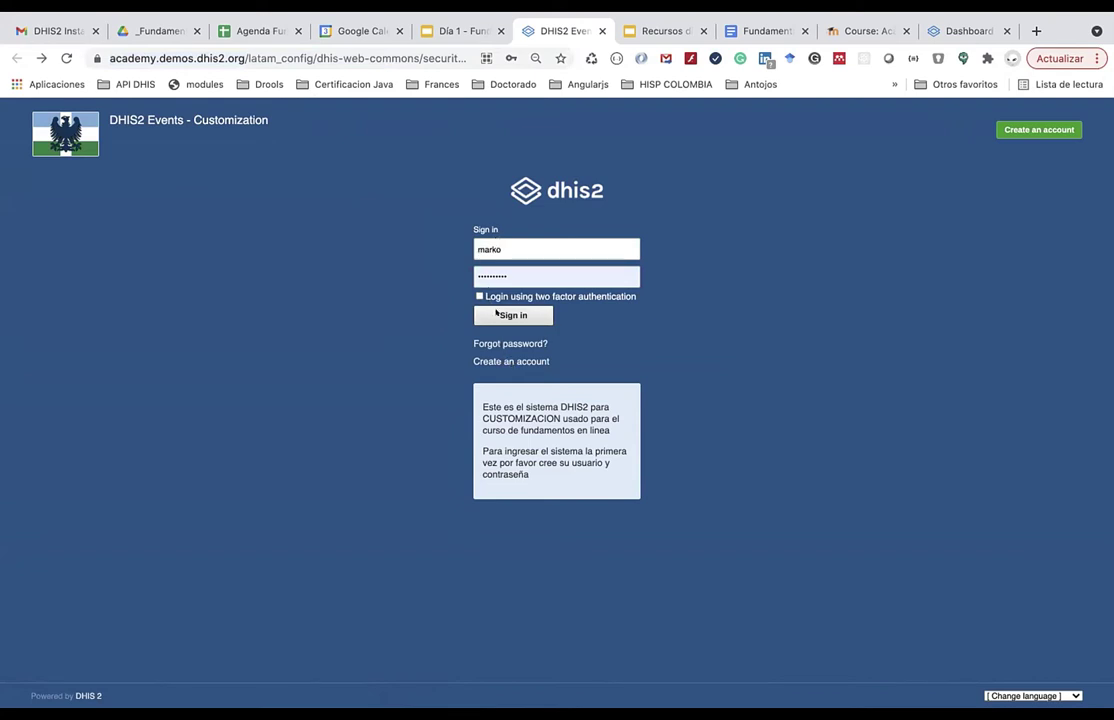
Step: Sign in to the latam_config server and wait for its dashboard to load
{"action": "left_click", "coordinate": [496, 314]}
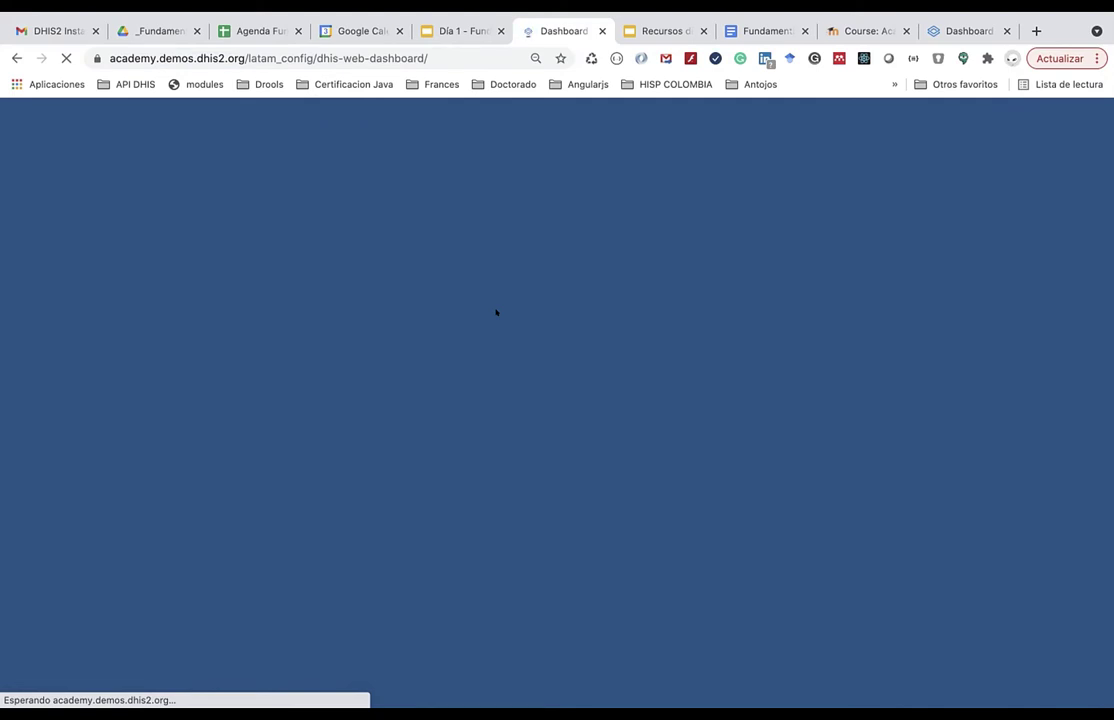
{"action": "left_click", "coordinate": [488, 55]}
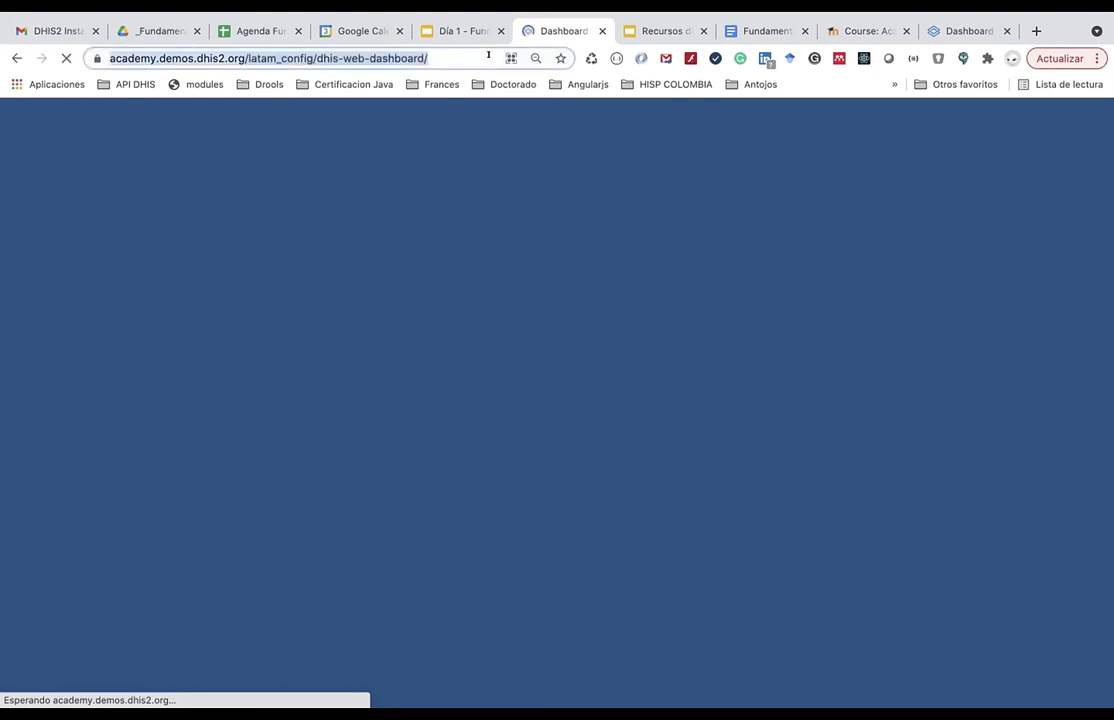
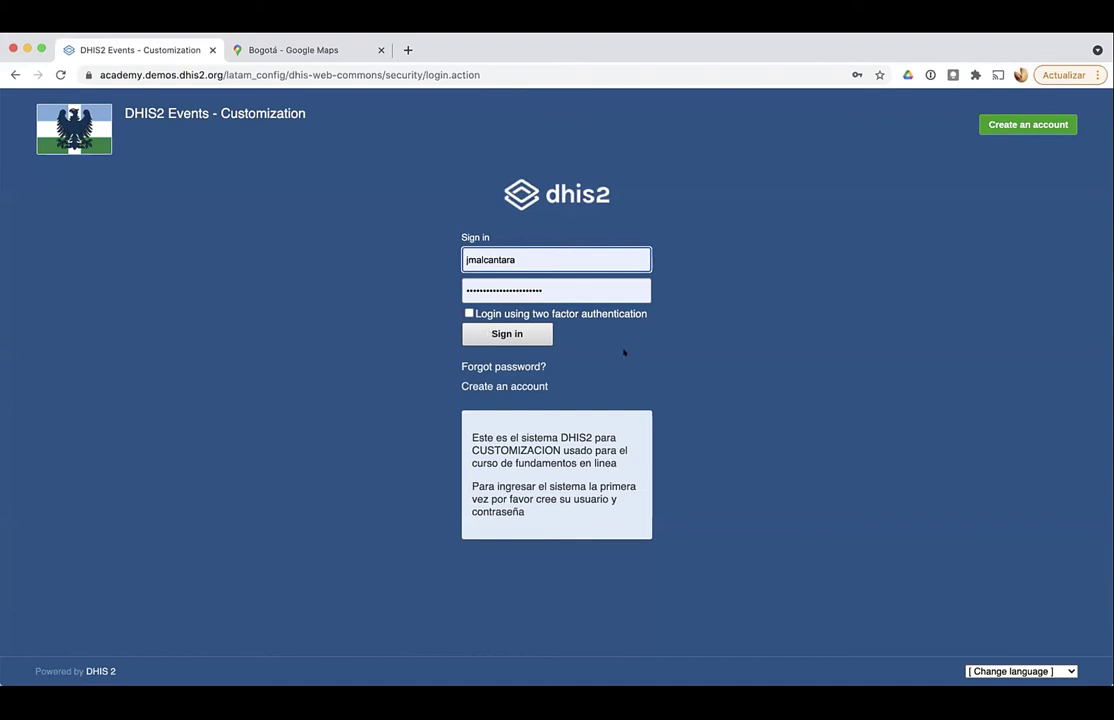
Step: Open the account registration form and autofill the name, e-mail and phone from saved details
{"action": "type", "text": "j"}
{"action": "left_click", "coordinate": [522, 386]}
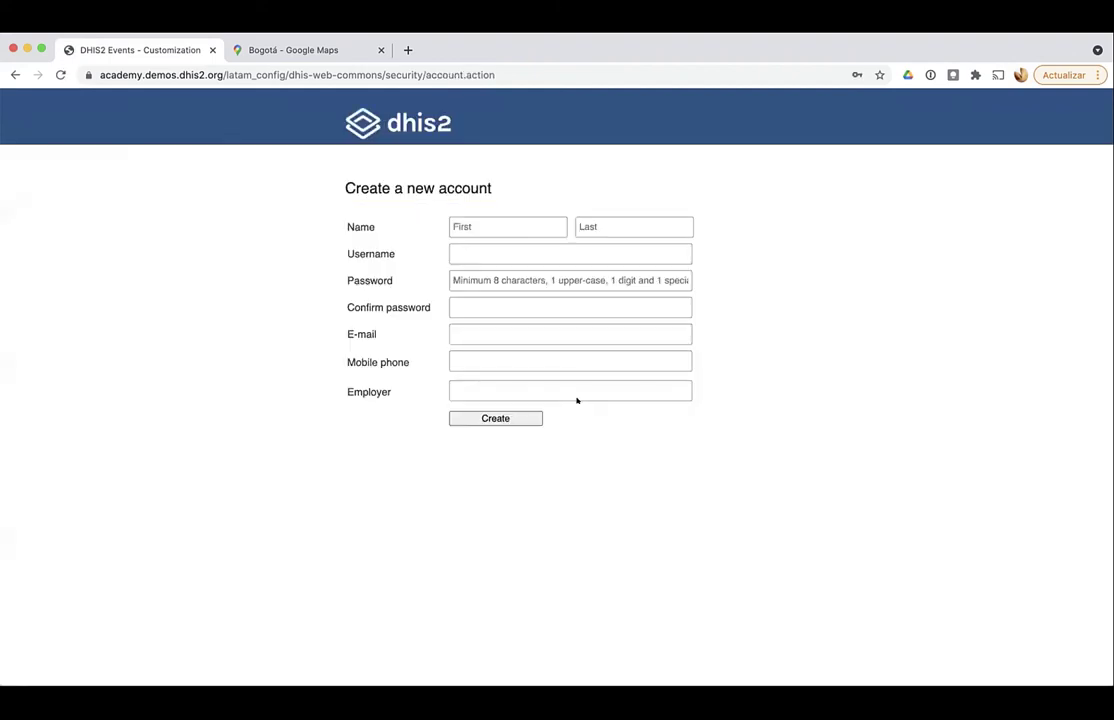
{"action": "left_click", "coordinate": [490, 217]}
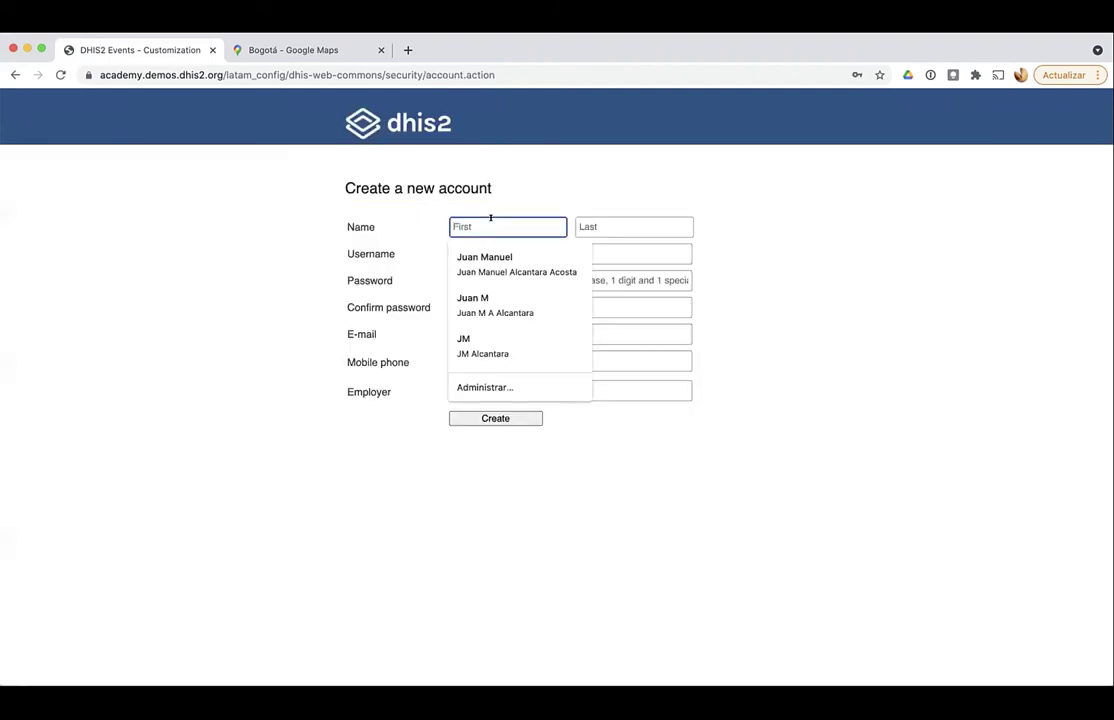
{"action": "left_click", "coordinate": [490, 258]}
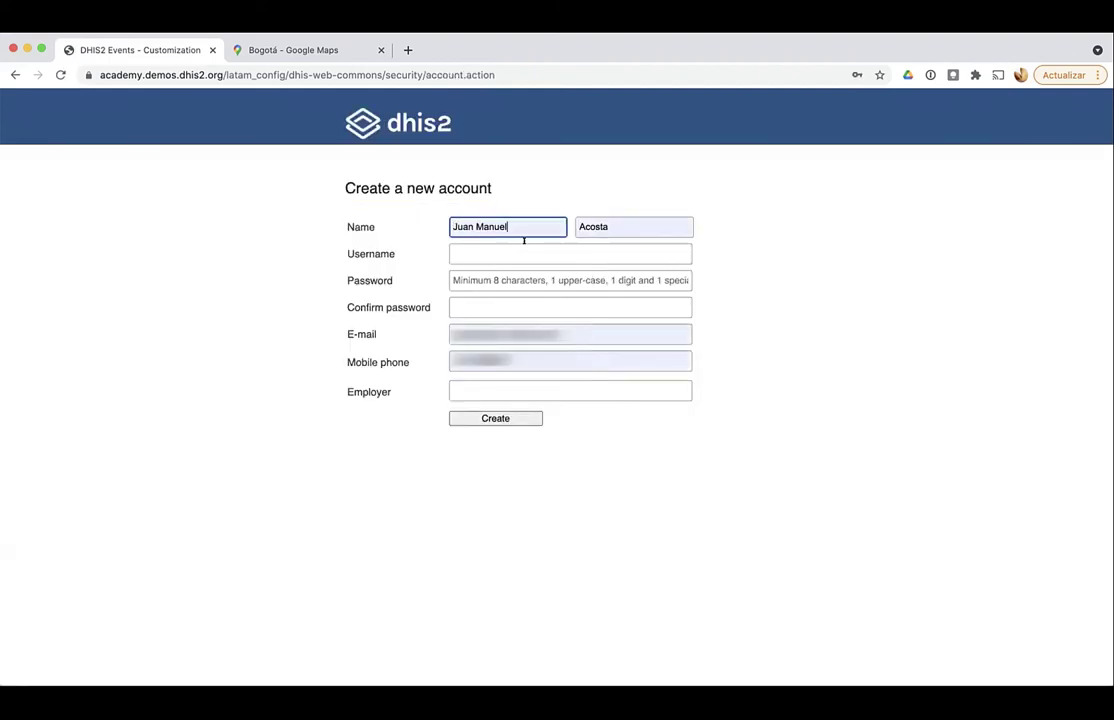
Step: Enter a new username and fill in the account password from saved credentials
{"action": "left_click", "coordinate": [513, 244]}
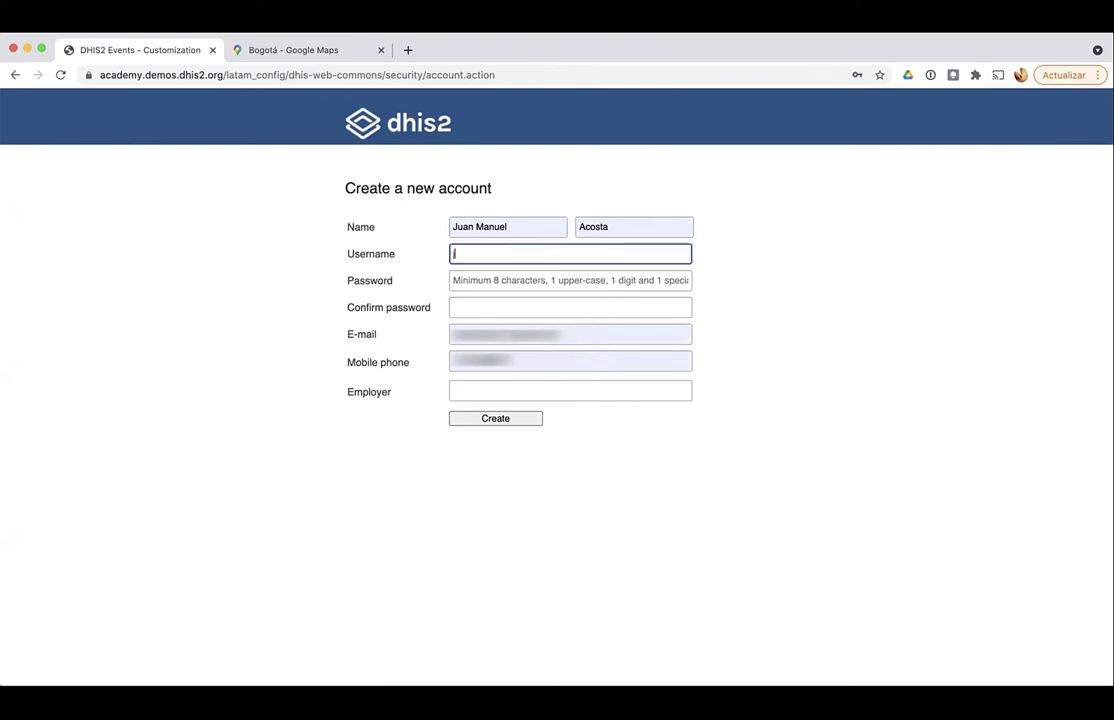
{"action": "type", "text": "jma"}
{"action": "left_click", "coordinate": [502, 280]}
{"action": "left_click", "coordinate": [513, 328]}
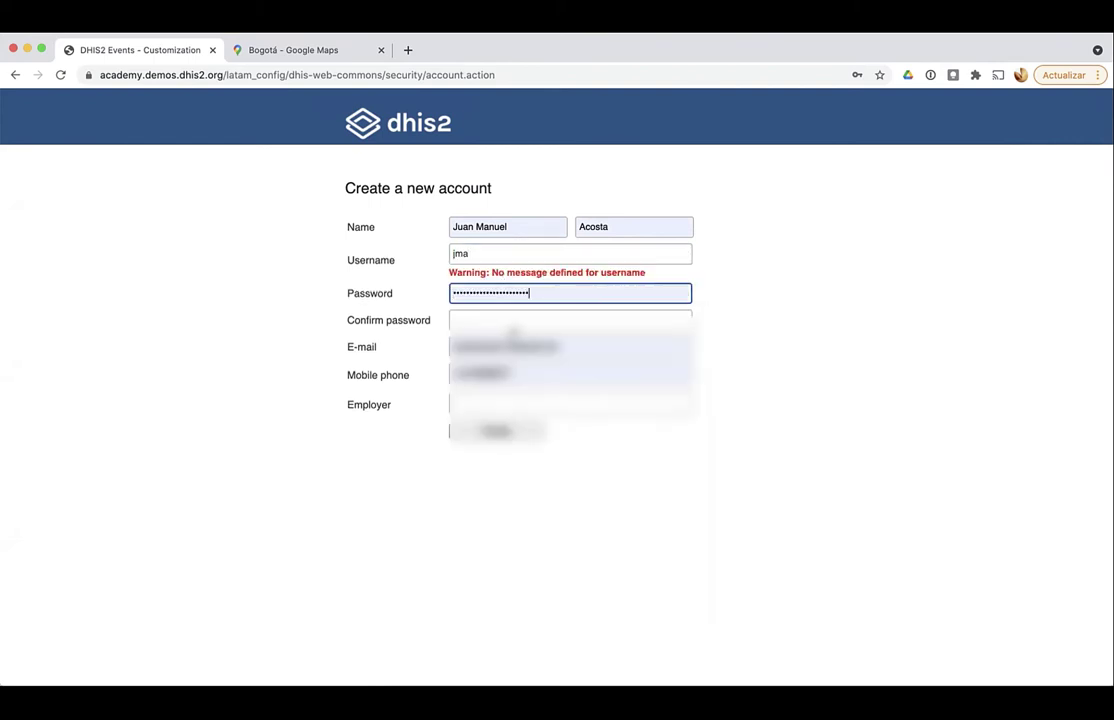
{"action": "left_click", "coordinate": [495, 320]}
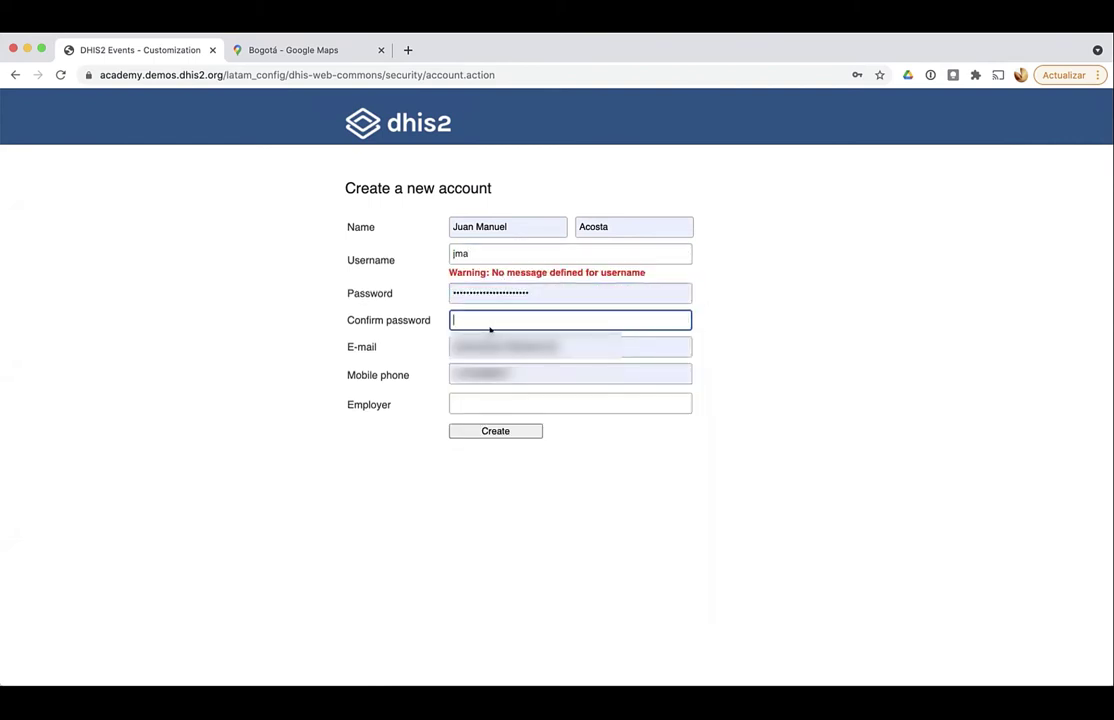
{"action": "left_click", "coordinate": [489, 256]}
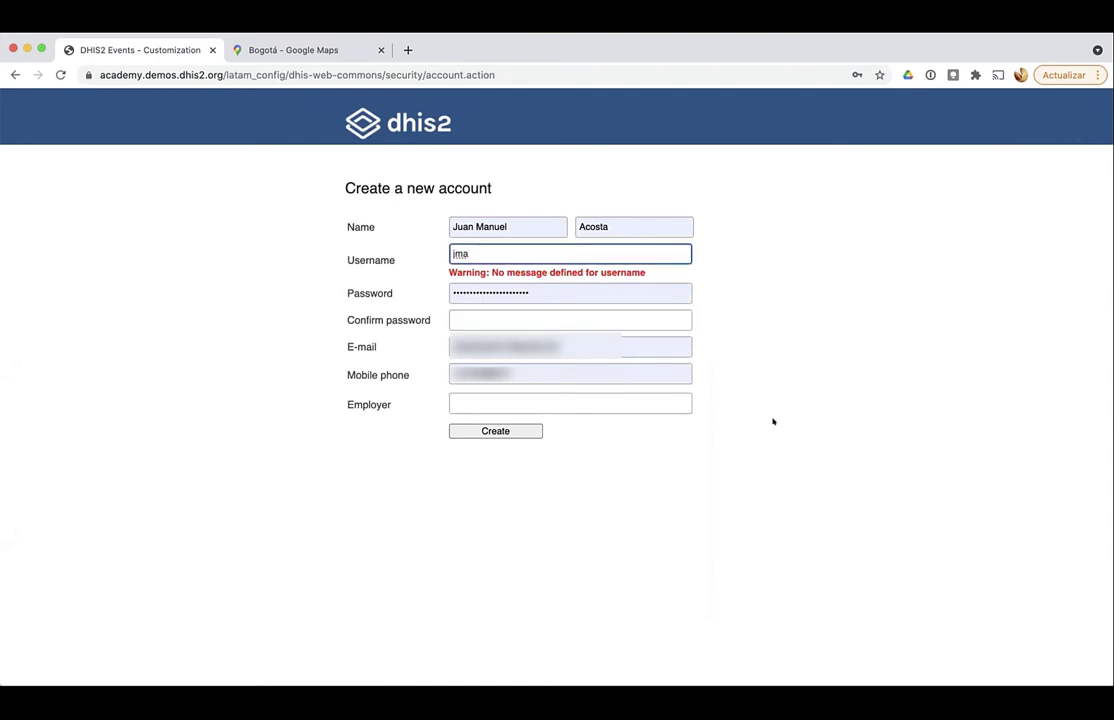
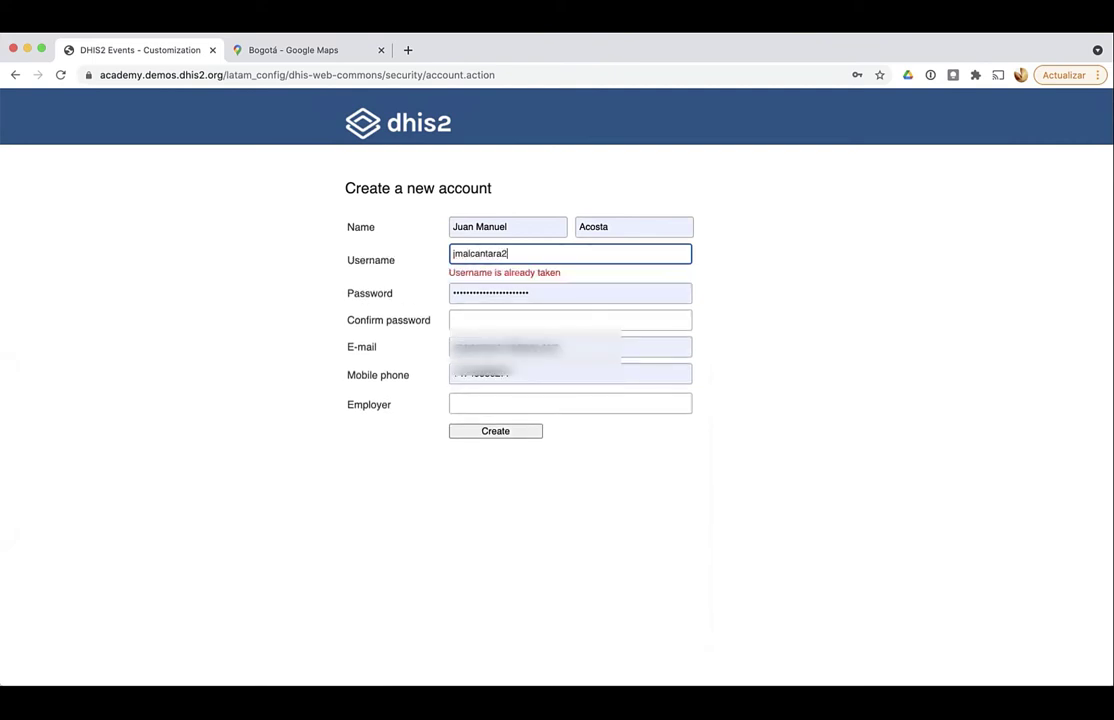
{"action": "left_click", "coordinate": [647, 309]}
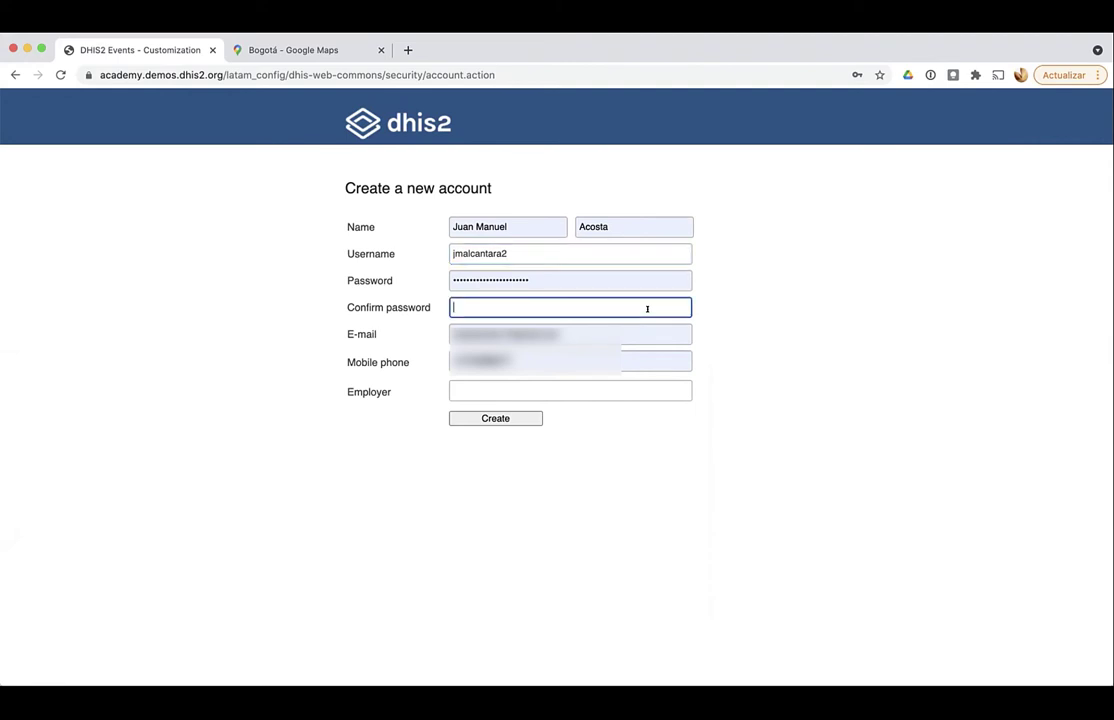
{"action": "left_click", "coordinate": [614, 284]}
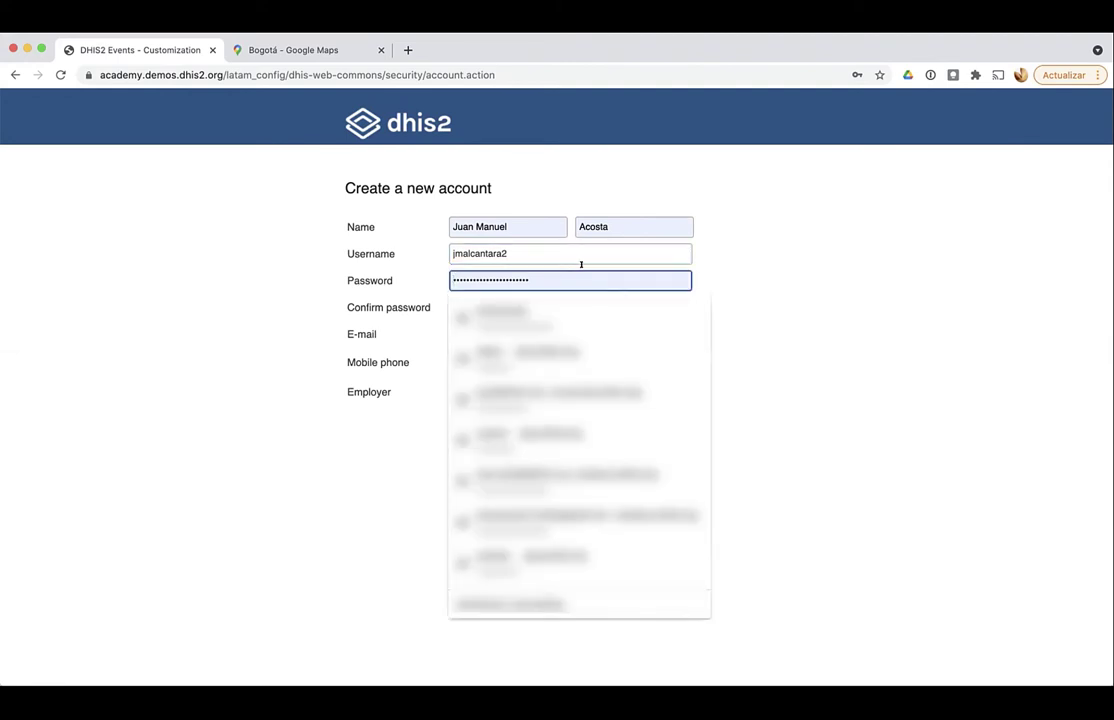
{"action": "left_click", "coordinate": [524, 308]}
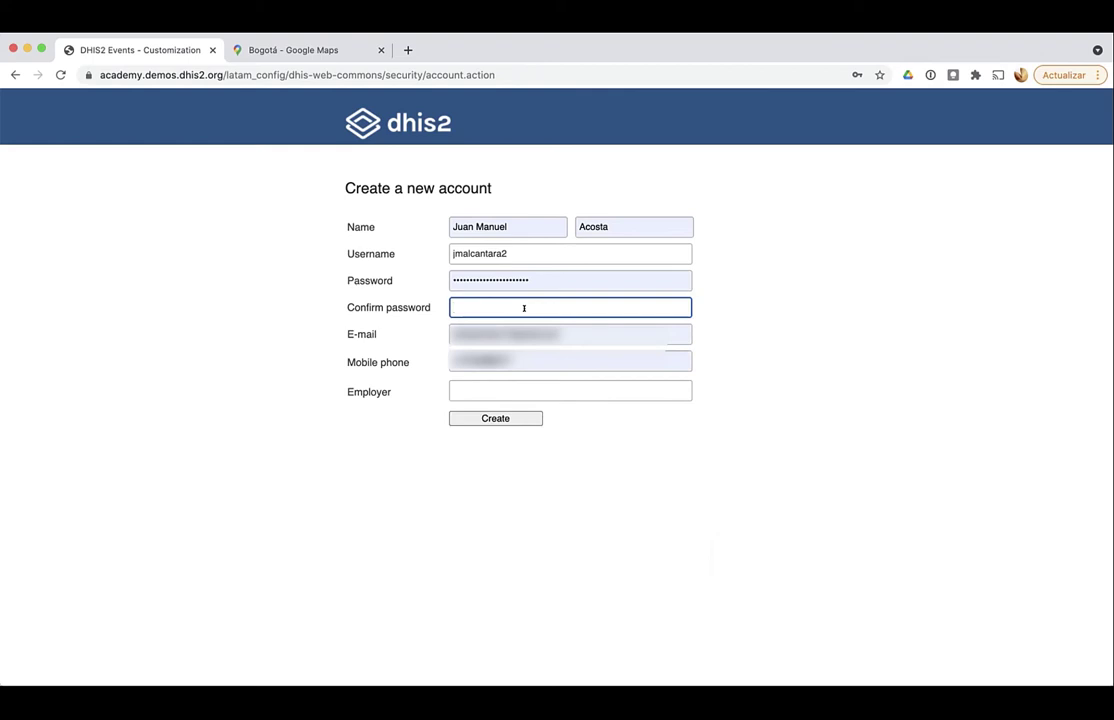
Step: Redo the confirm-password entry, refill e-mail and phone, and select UiO as employer
{"action": "type", "text": "••••••••••••••••••••••"}
{"action": "key", "text": "super+a"}
{"action": "key", "text": "BackSpace"}
{"action": "left_click", "coordinate": [534, 279]}
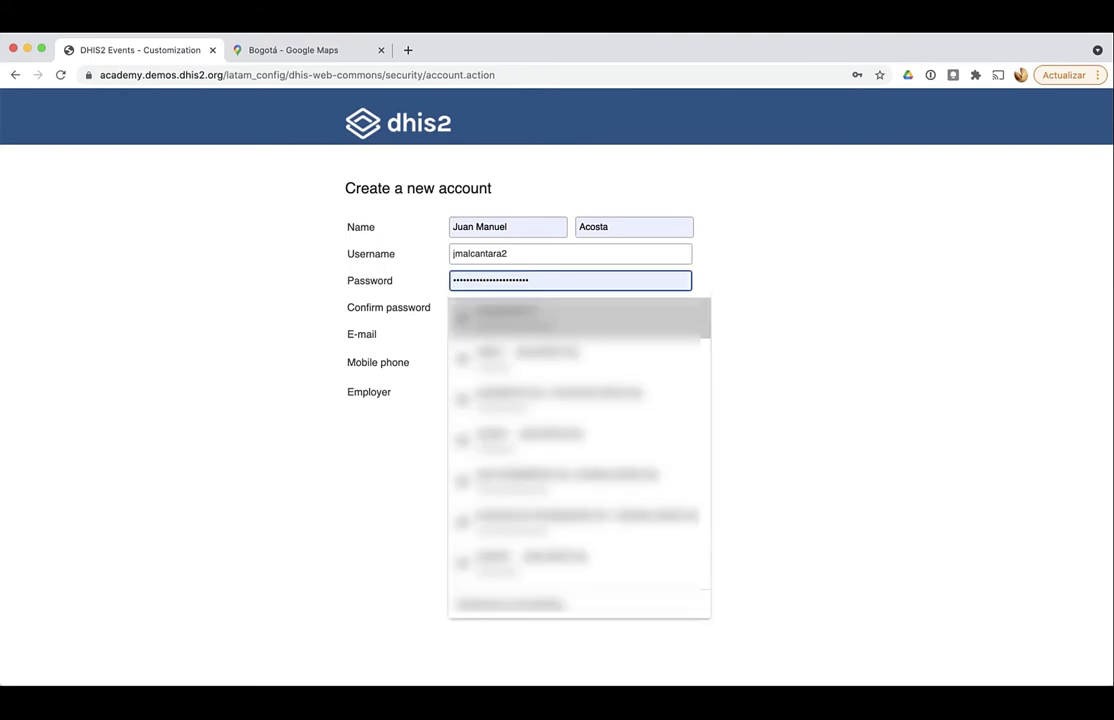
{"action": "left_click", "coordinate": [530, 318]}
{"action": "left_click", "coordinate": [531, 307]}
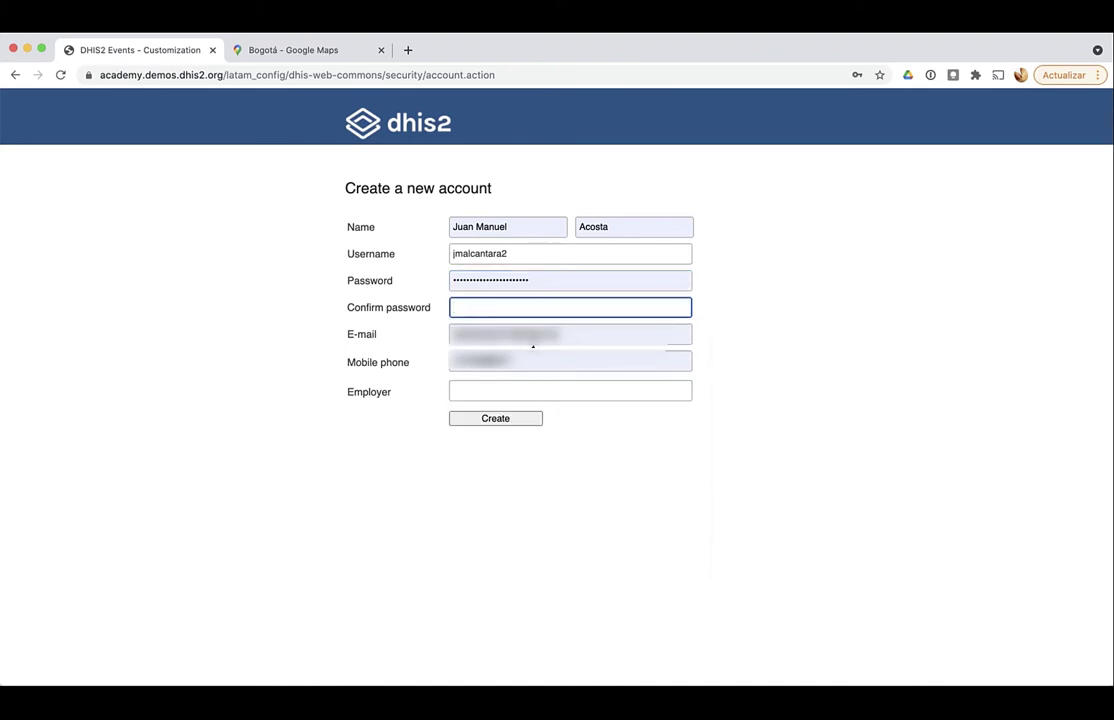
{"action": "left_click", "coordinate": [488, 393]}
{"action": "left_click", "coordinate": [470, 419]}
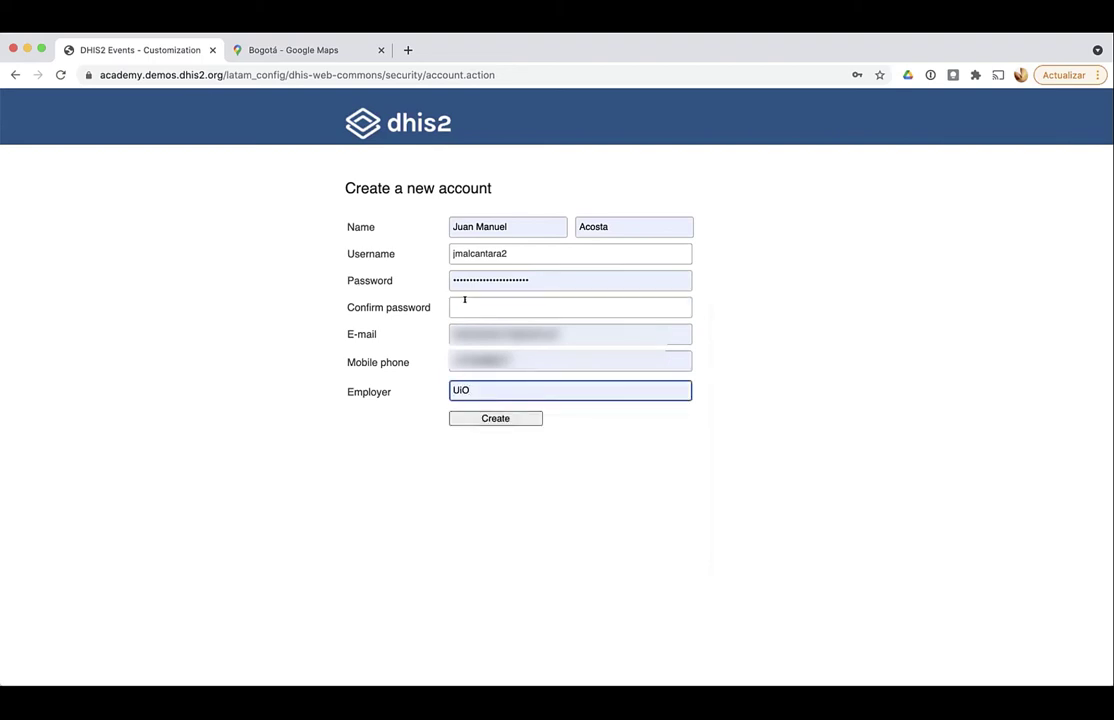
Step: Correct the e-mail and password, confirm the password, enter the phone number and submit the registration
{"action": "left_click", "coordinate": [480, 334]}
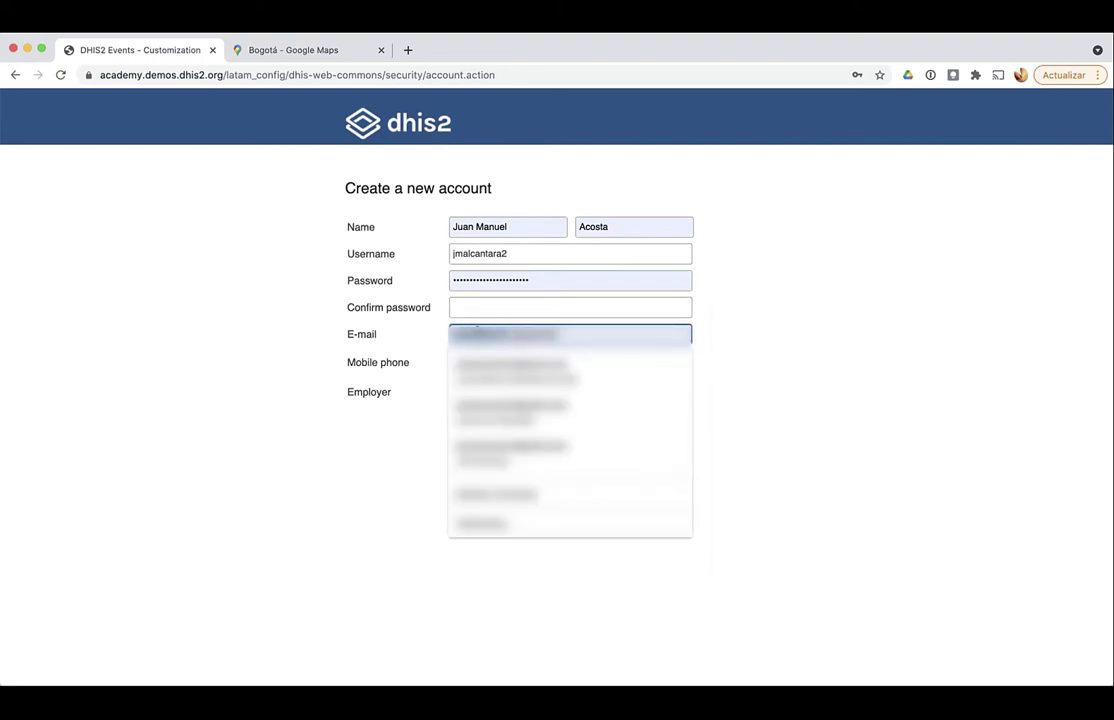
{"action": "type", "text": "jma"}
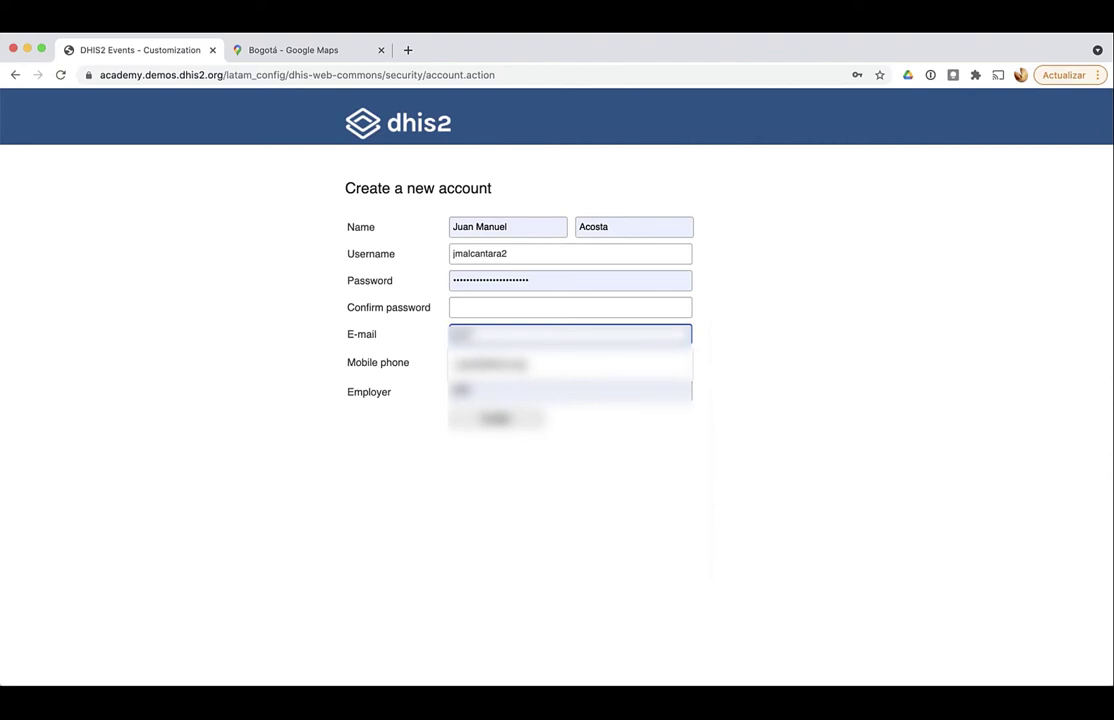
{"action": "double_click", "coordinate": [464, 278]}
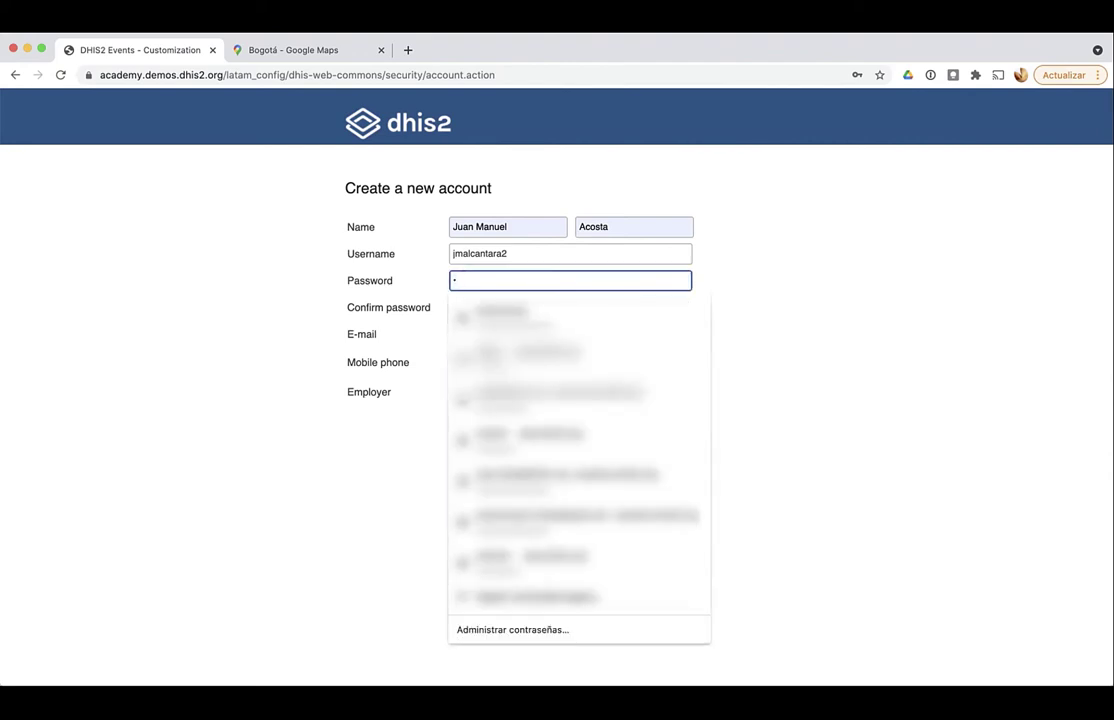
{"action": "left_click", "coordinate": [570, 334]}
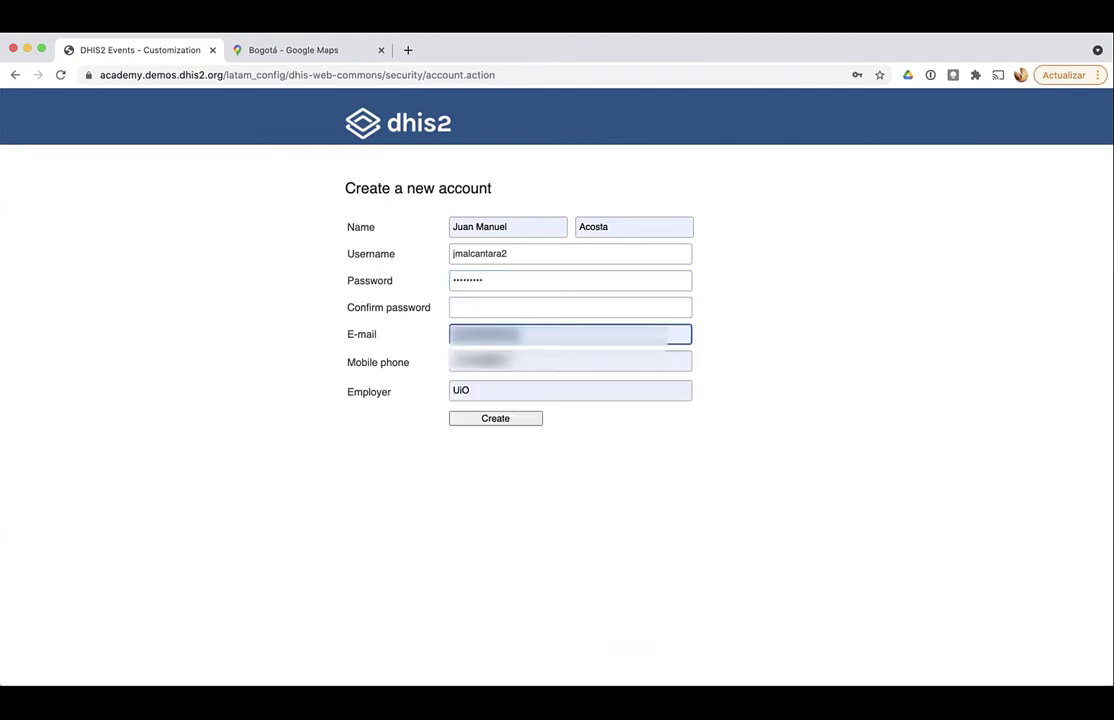
{"action": "left_click", "coordinate": [454, 304]}
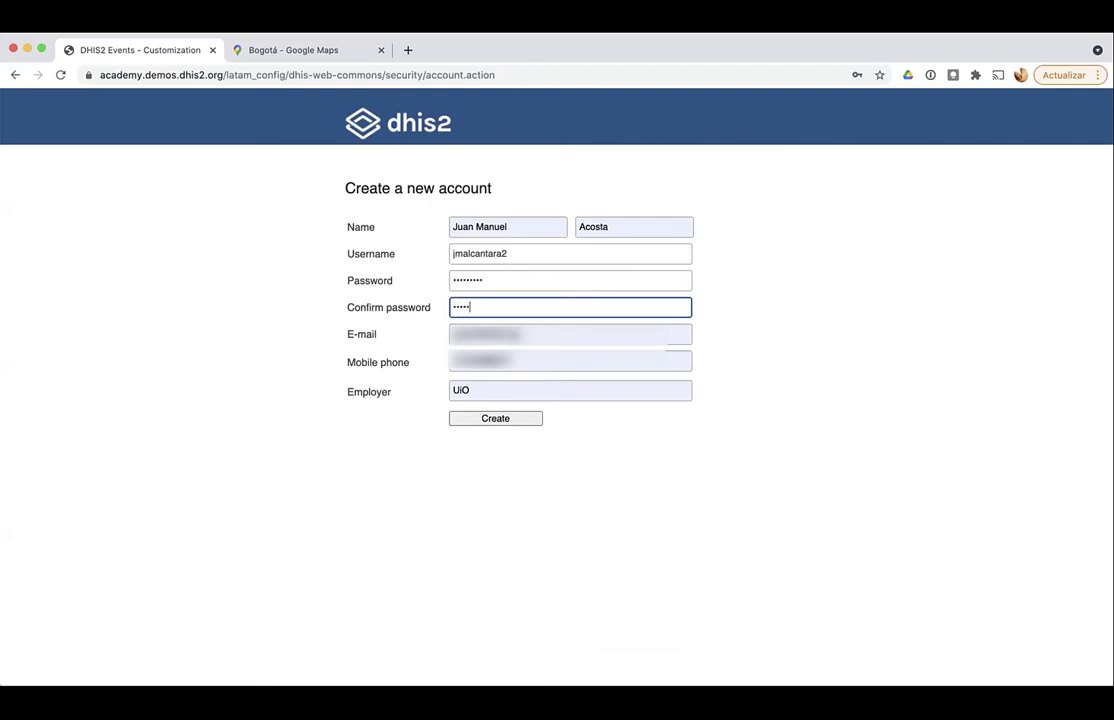
{"action": "key", "text": "Tab"}
{"action": "key", "text": "Tab"}
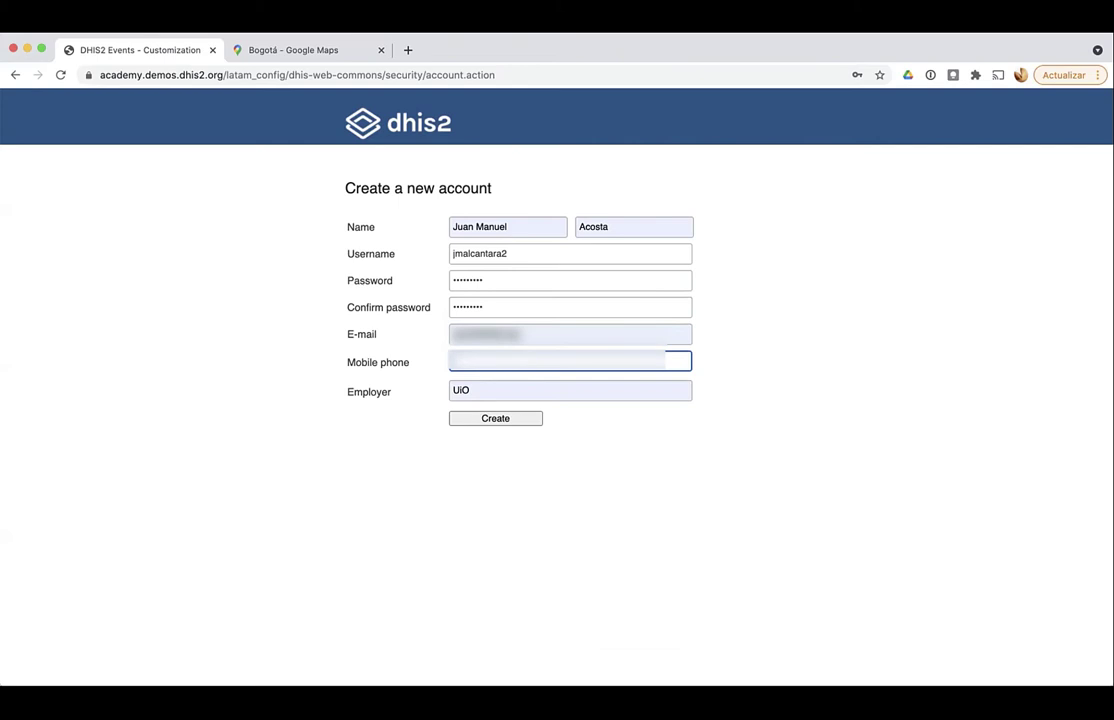
{"action": "type", "text": "315"}
{"action": "left_click", "coordinate": [479, 418]}
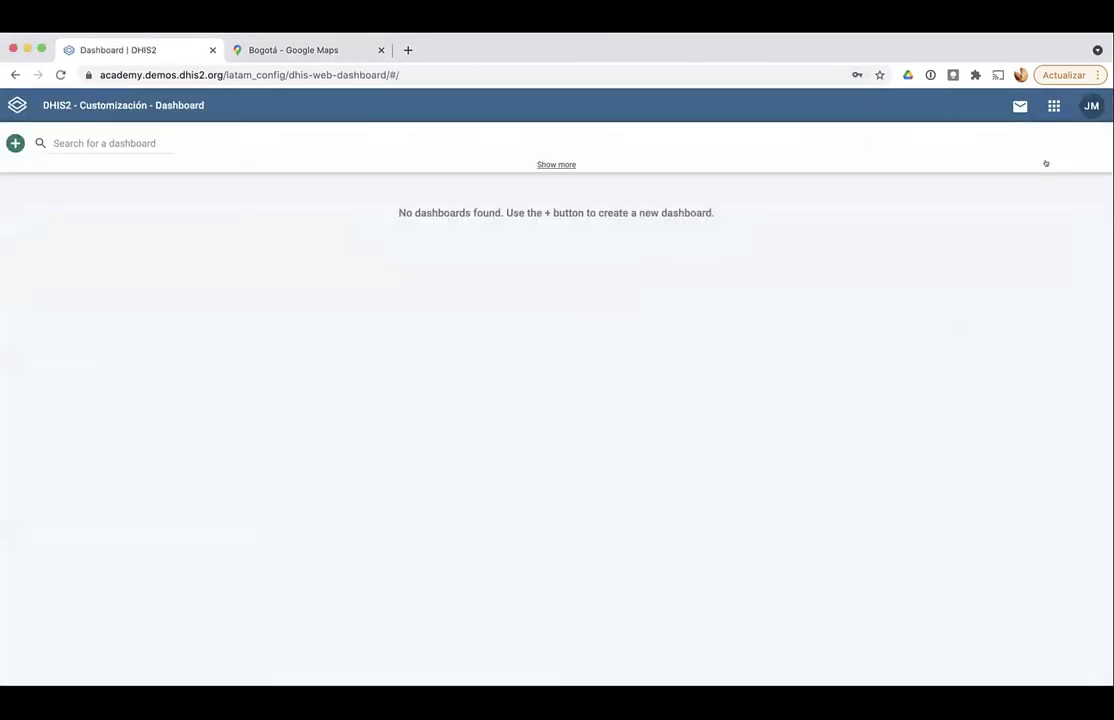
Step: Launch the Maintenance app from the header's apps grid
{"action": "left_click", "coordinate": [1050, 100]}
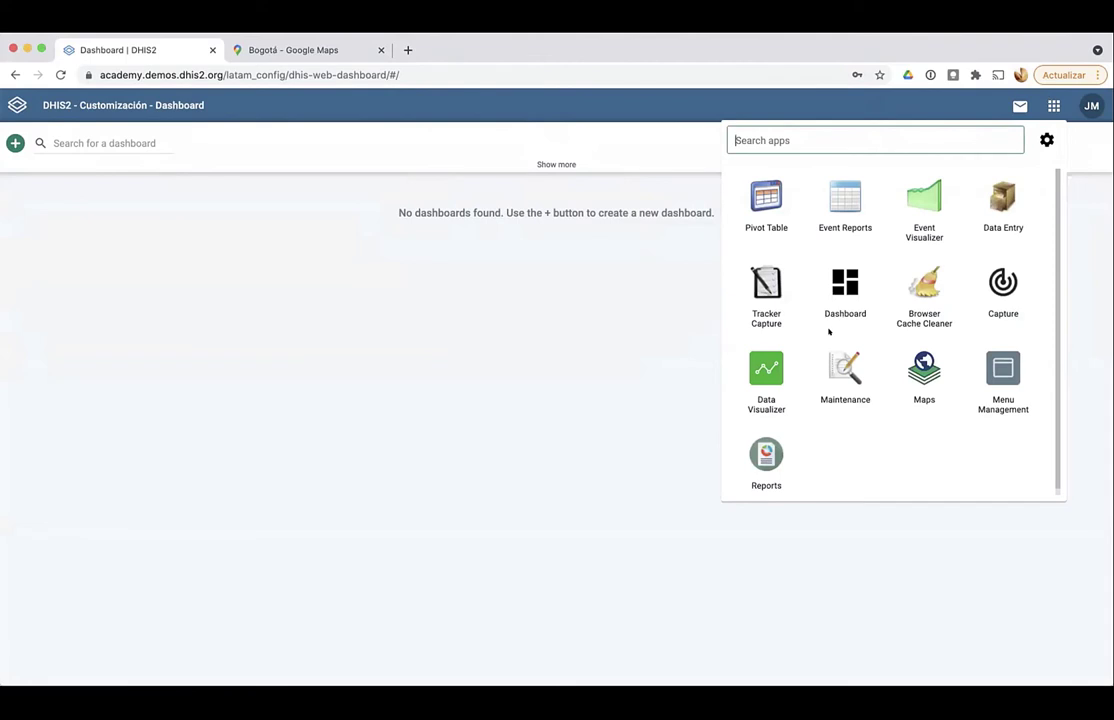
{"action": "left_click", "coordinate": [821, 365]}
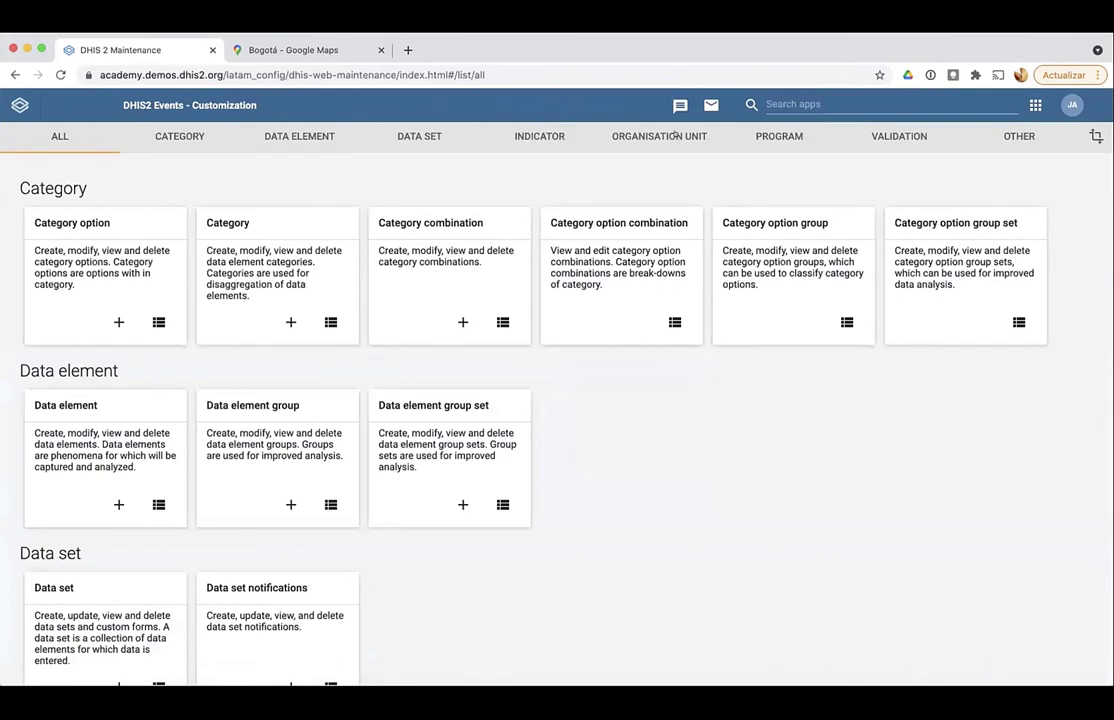
Step: Open Organisation unit management and expand JM_Departamento_1 and JM_Municipio_1-2 in the tree
{"action": "left_click", "coordinate": [678, 137]}
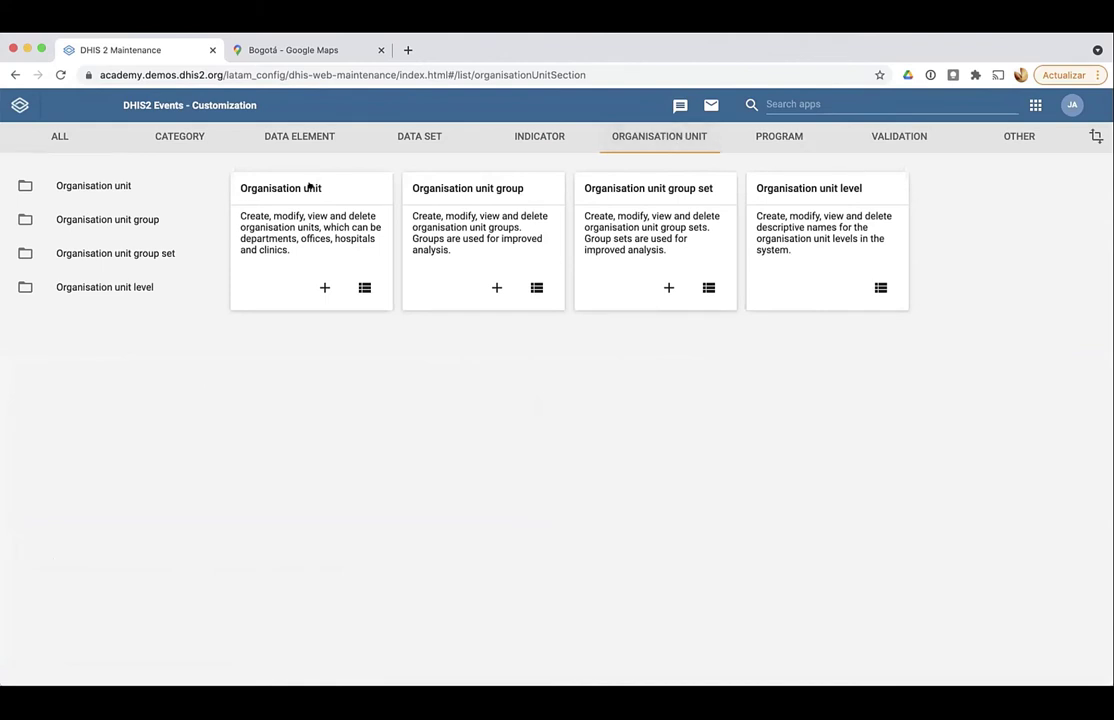
{"action": "left_click", "coordinate": [310, 187]}
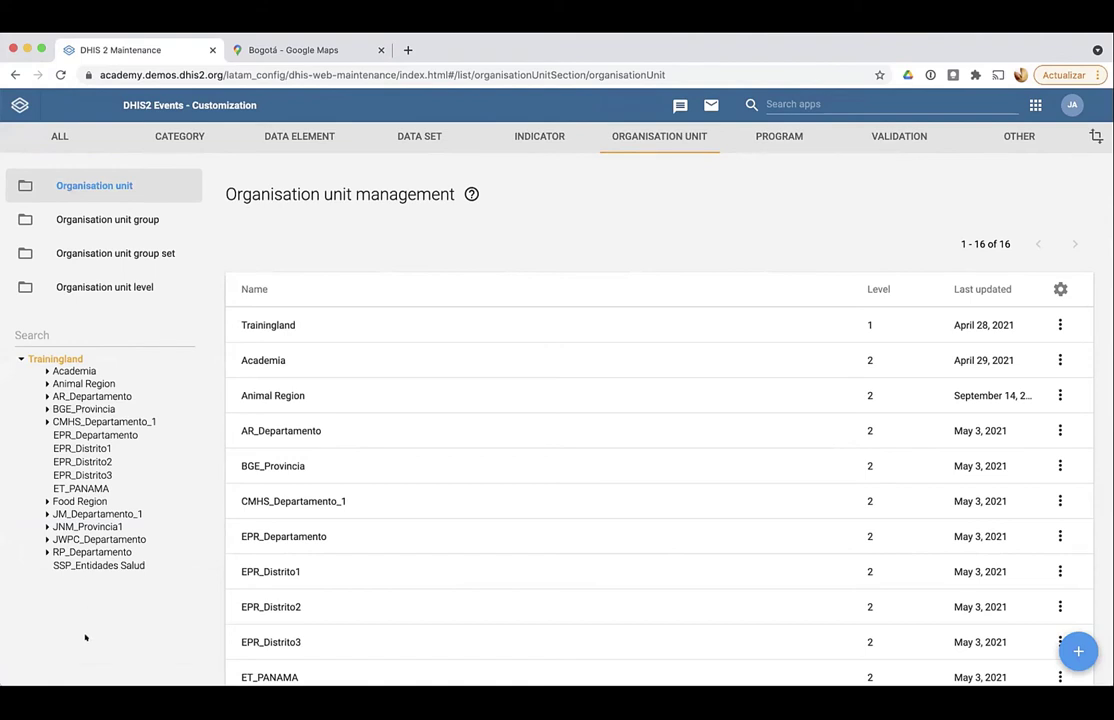
{"action": "left_click", "coordinate": [42, 514]}
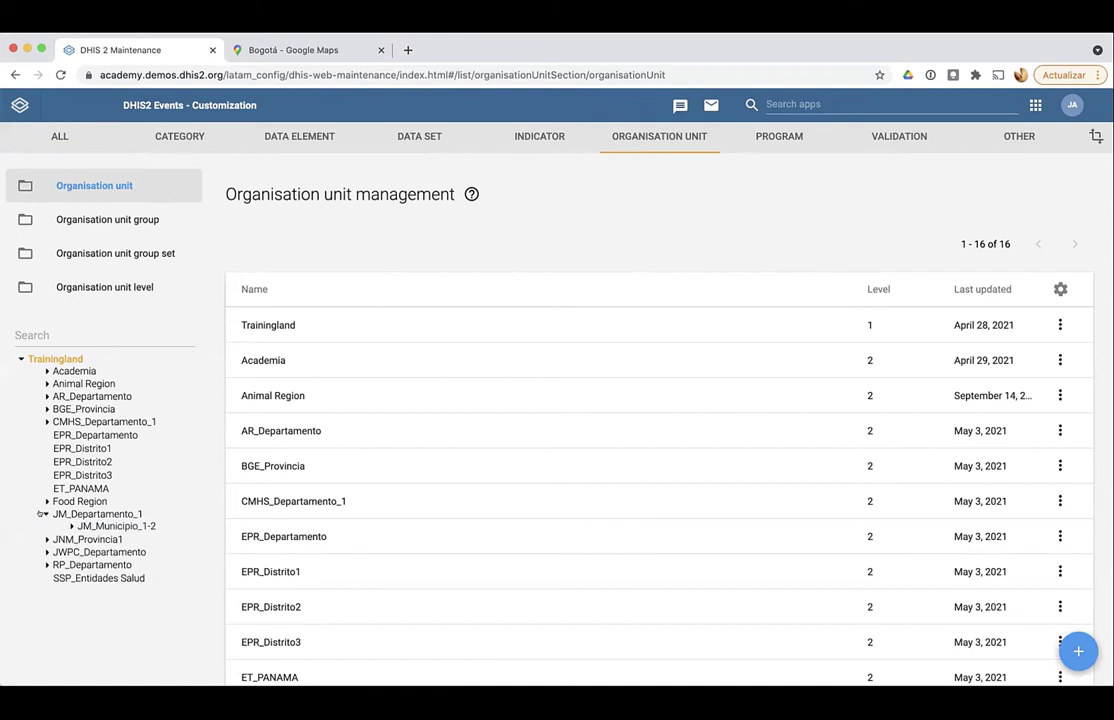
{"action": "left_click", "coordinate": [71, 526]}
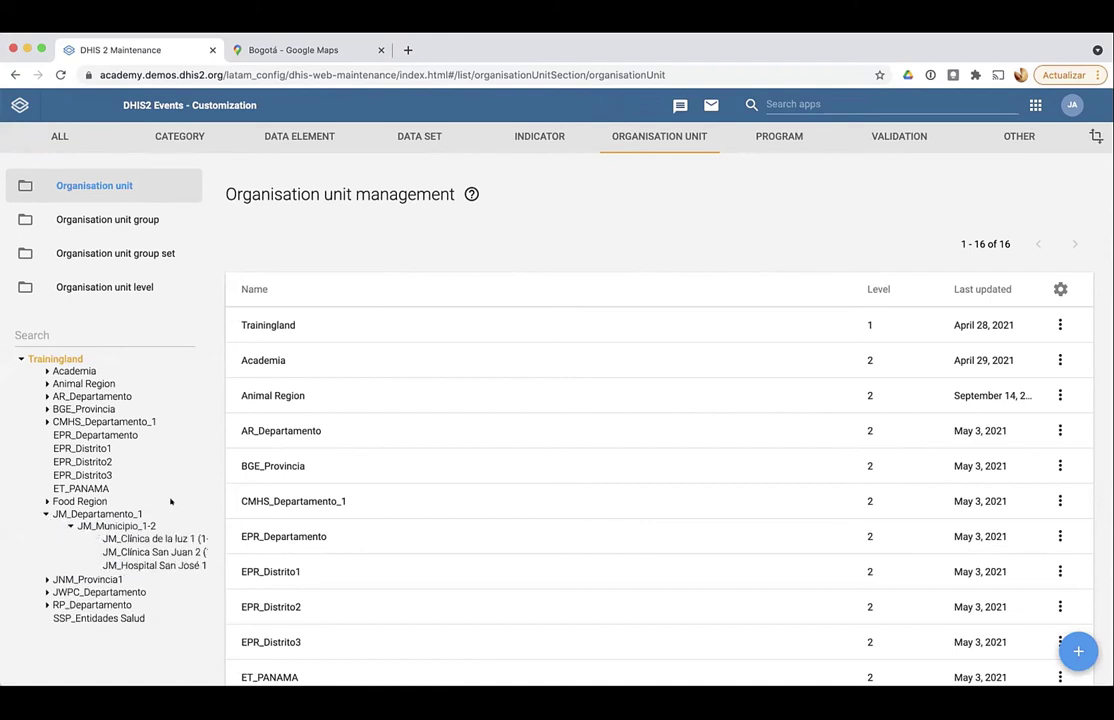
{"action": "left_click", "coordinate": [803, 104]}
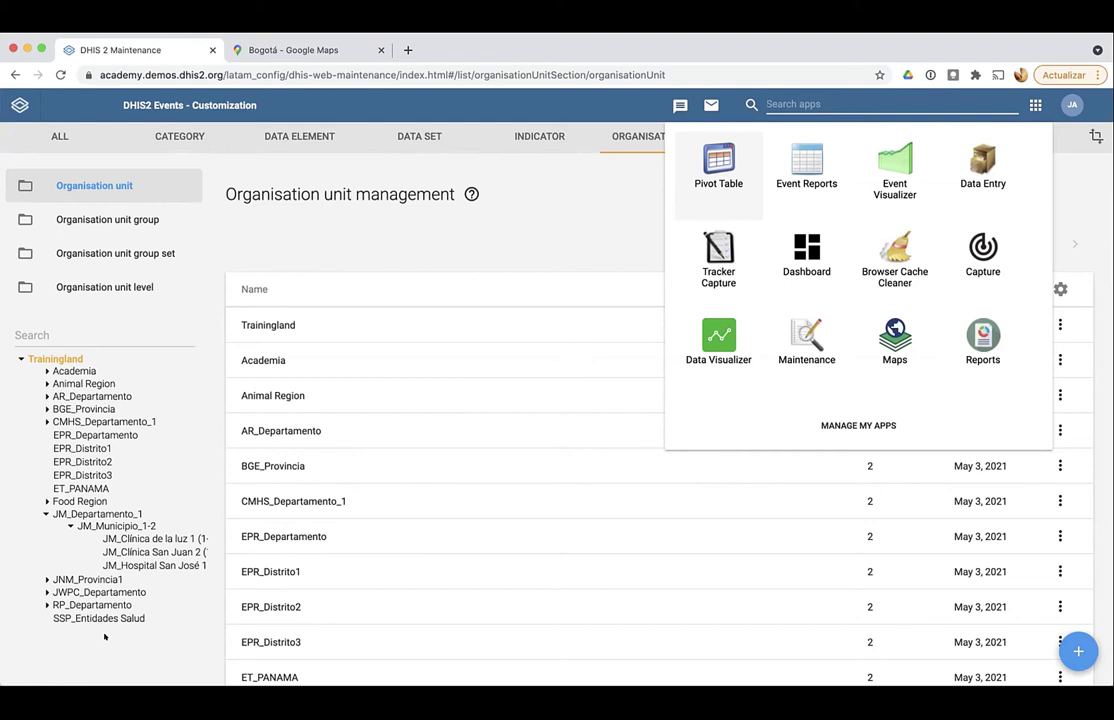
Step: Expand JNM_Provincia1, JNM_Distrito1 and Academia in the organisation unit tree
{"action": "left_click", "coordinate": [104, 636]}
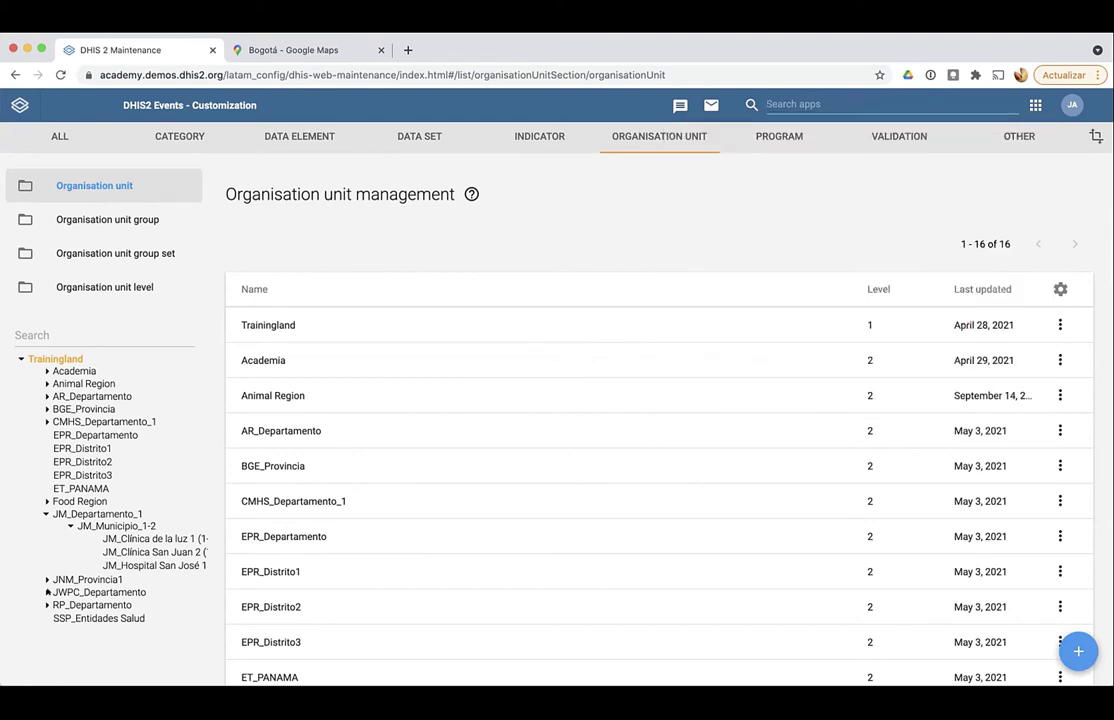
{"action": "left_click", "coordinate": [45, 580]}
{"action": "scroll", "coordinate": [43, 580], "scroll_direction": "down", "scroll_amount": 1}
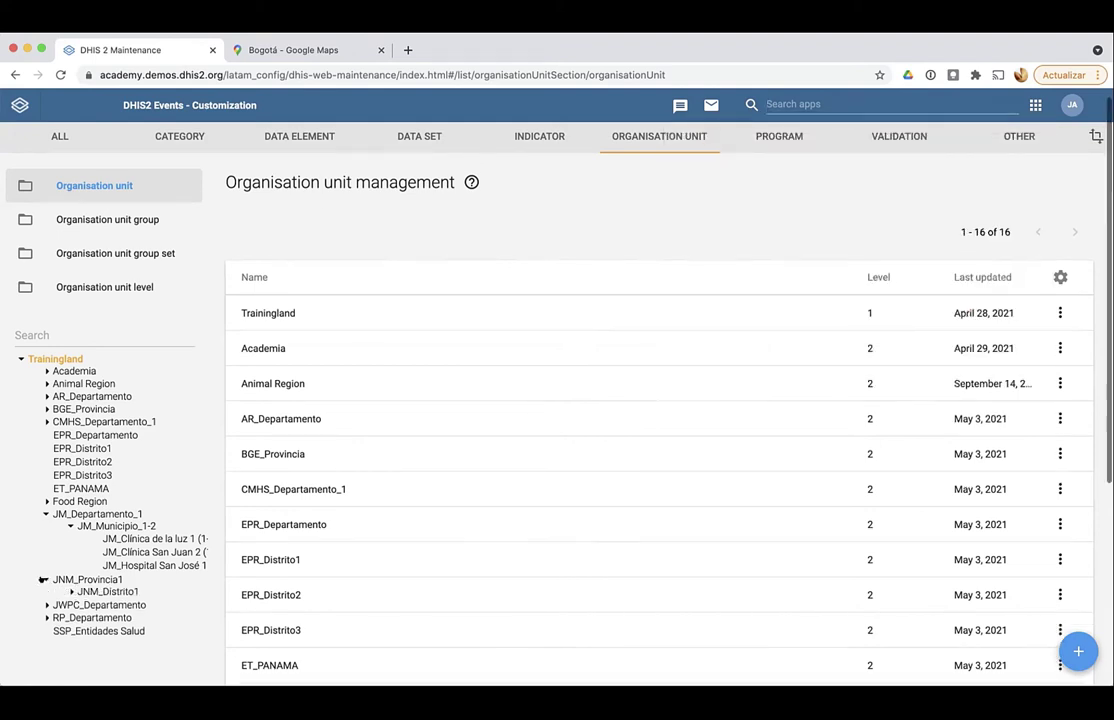
{"action": "left_click", "coordinate": [70, 591]}
{"action": "scroll", "coordinate": [62, 585], "scroll_direction": "down", "scroll_amount": 1}
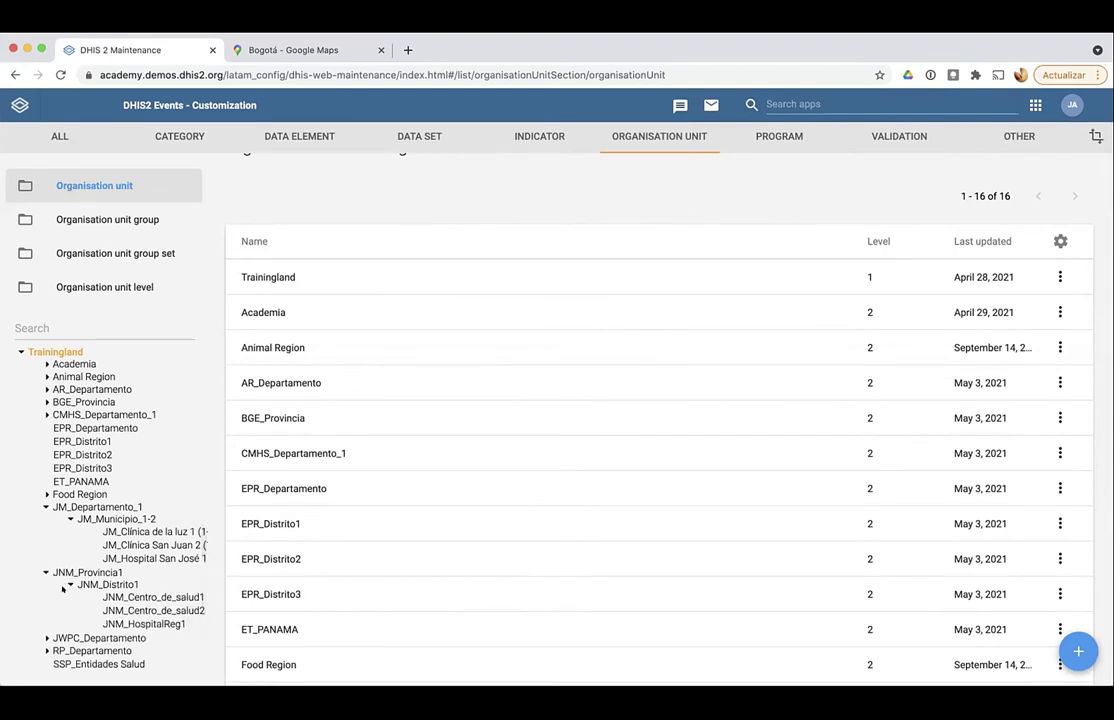
{"action": "left_click", "coordinate": [46, 364]}
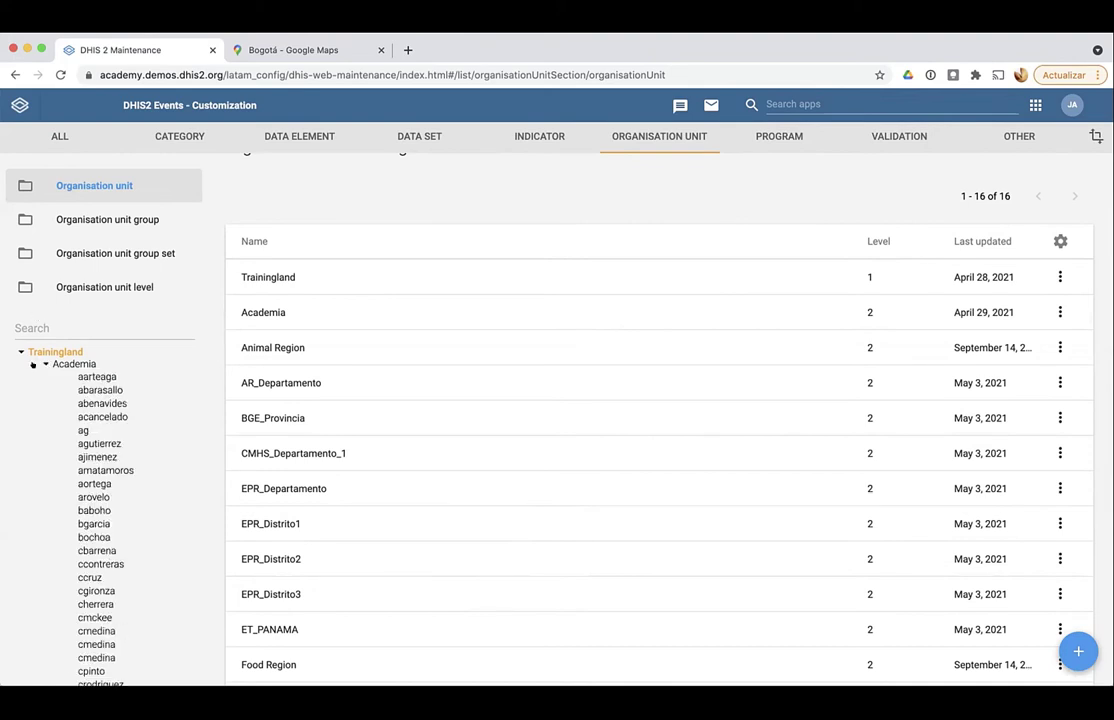
Step: Expand JWPC_Departamento, RP_Departamento and JWPC_Municipio 1 to show their facilities
{"action": "scroll", "coordinate": [50, 422], "scroll_direction": "down", "scroll_amount": 5}
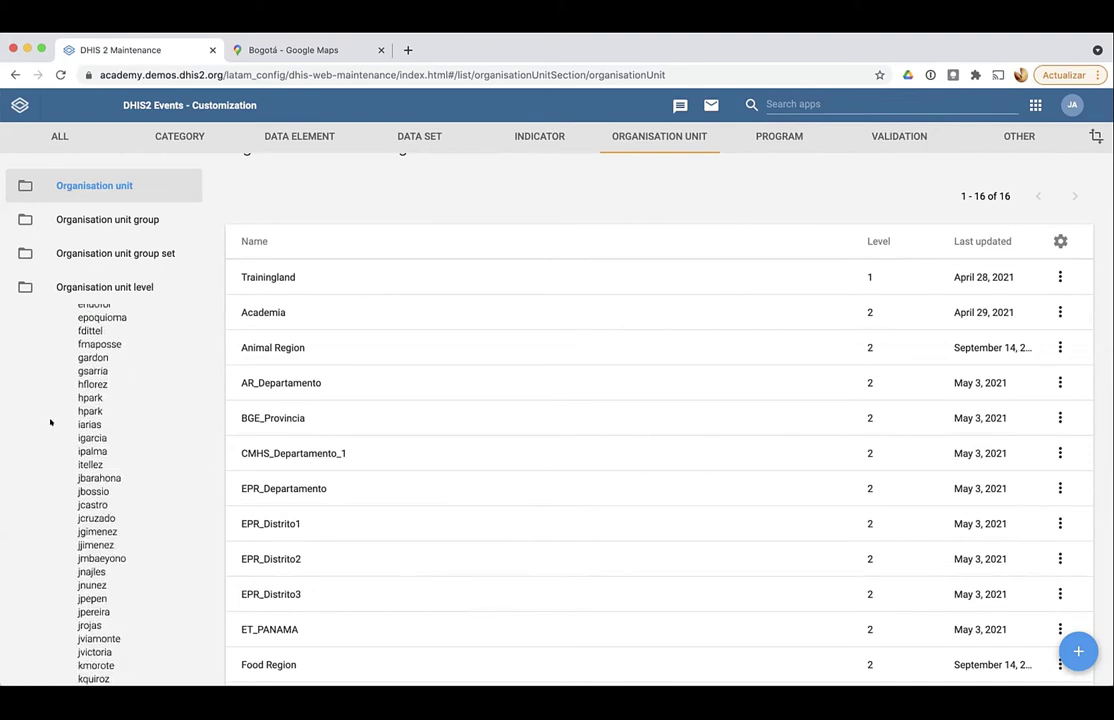
{"action": "scroll", "coordinate": [50, 422], "scroll_direction": "down", "scroll_amount": 15}
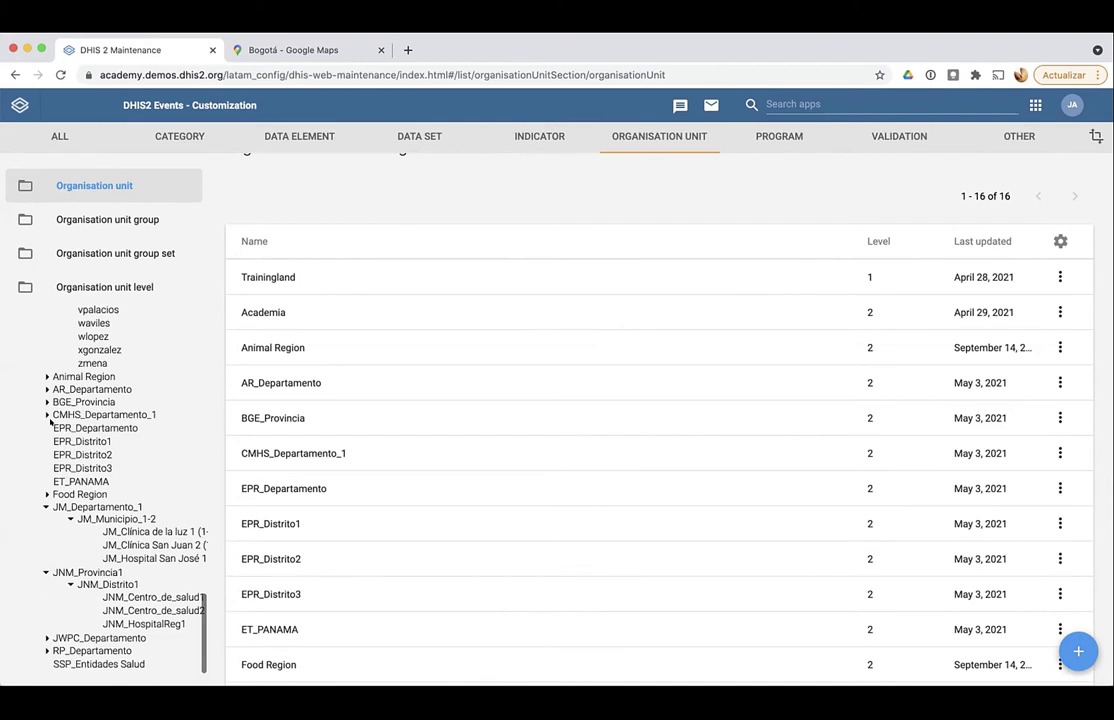
{"action": "scroll", "coordinate": [50, 422], "scroll_direction": "down", "scroll_amount": 1}
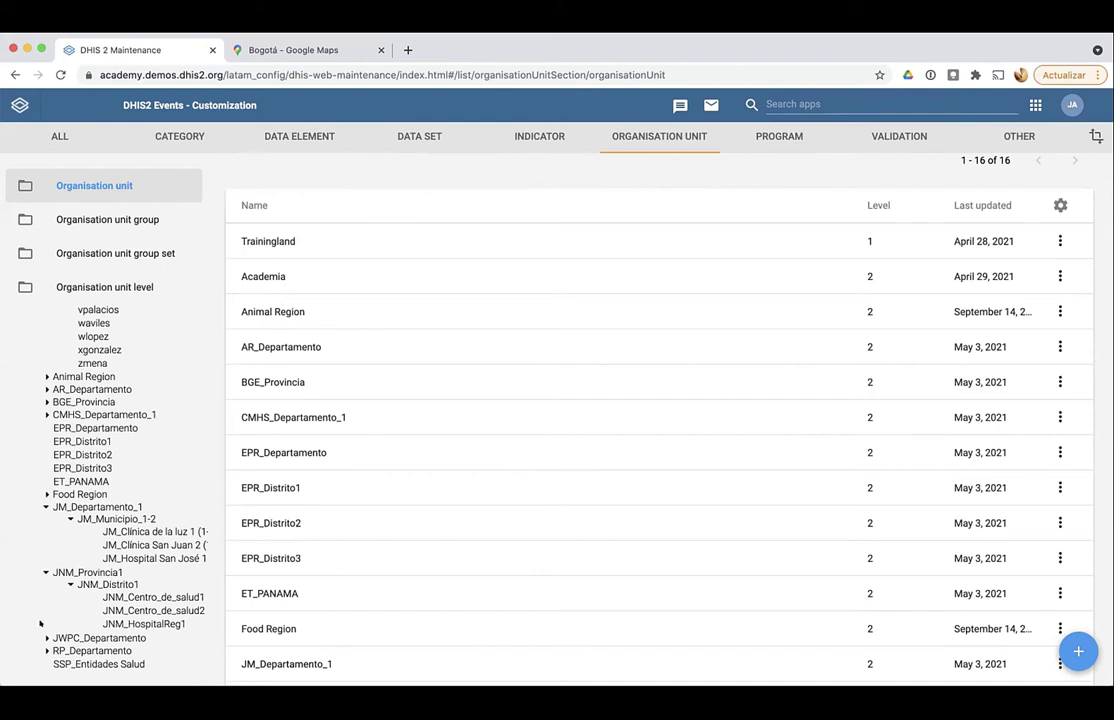
{"action": "left_click", "coordinate": [43, 637]}
{"action": "scroll", "coordinate": [41, 637], "scroll_direction": "down", "scroll_amount": 1}
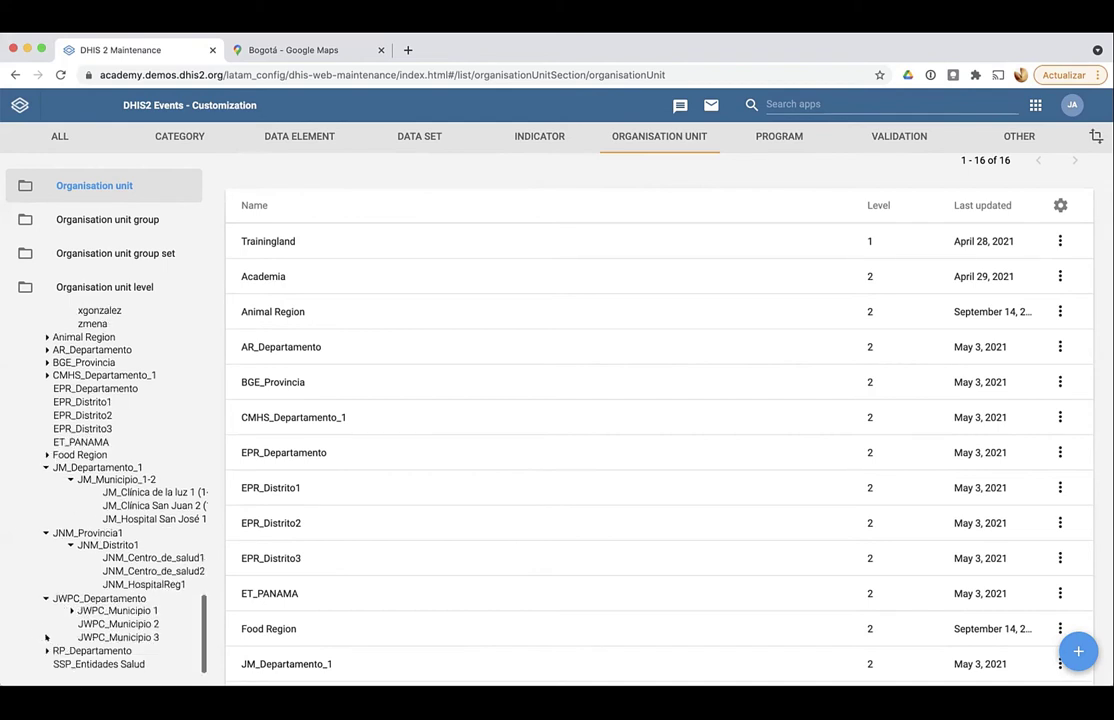
{"action": "left_click", "coordinate": [42, 650]}
{"action": "scroll", "coordinate": [41, 649], "scroll_direction": "down", "scroll_amount": 2}
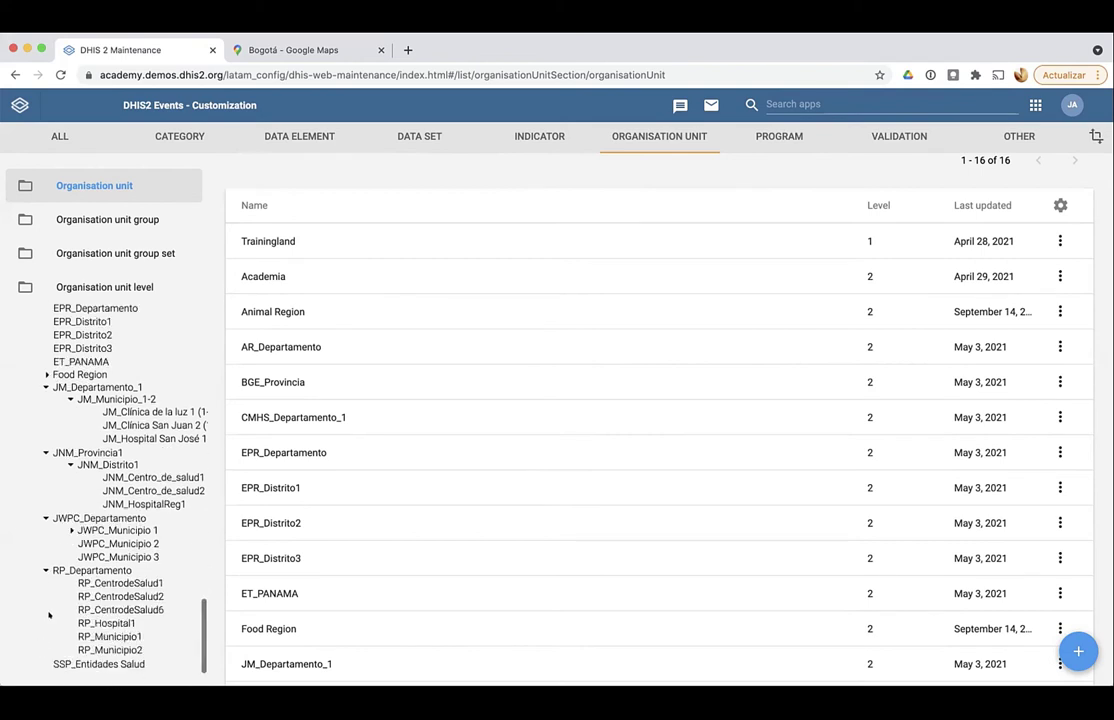
{"action": "left_click", "coordinate": [71, 530]}
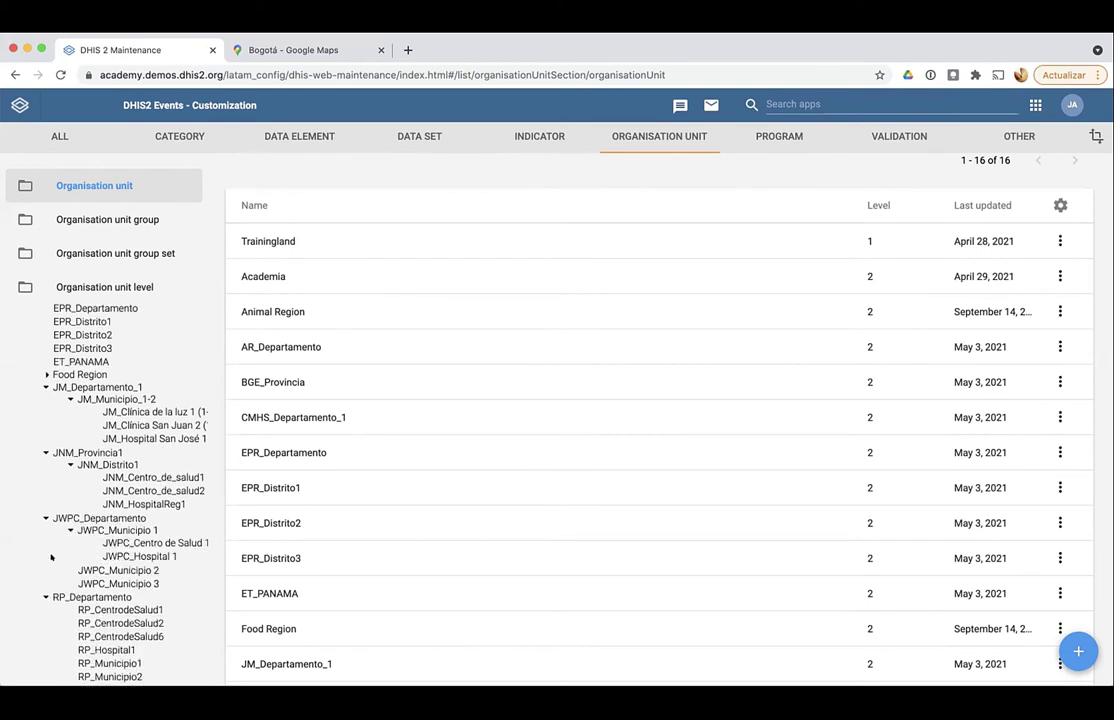
{"action": "scroll", "coordinate": [51, 557], "scroll_direction": "down", "scroll_amount": 1}
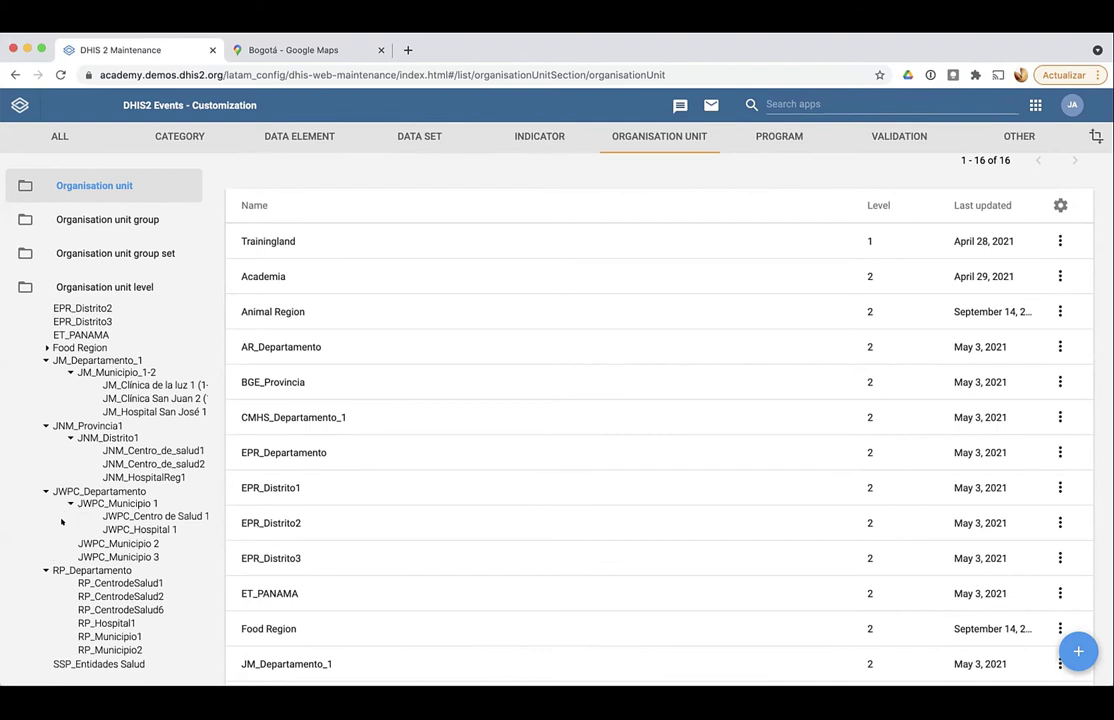
{"action": "scroll", "coordinate": [61, 521], "scroll_direction": "up", "scroll_amount": 4}
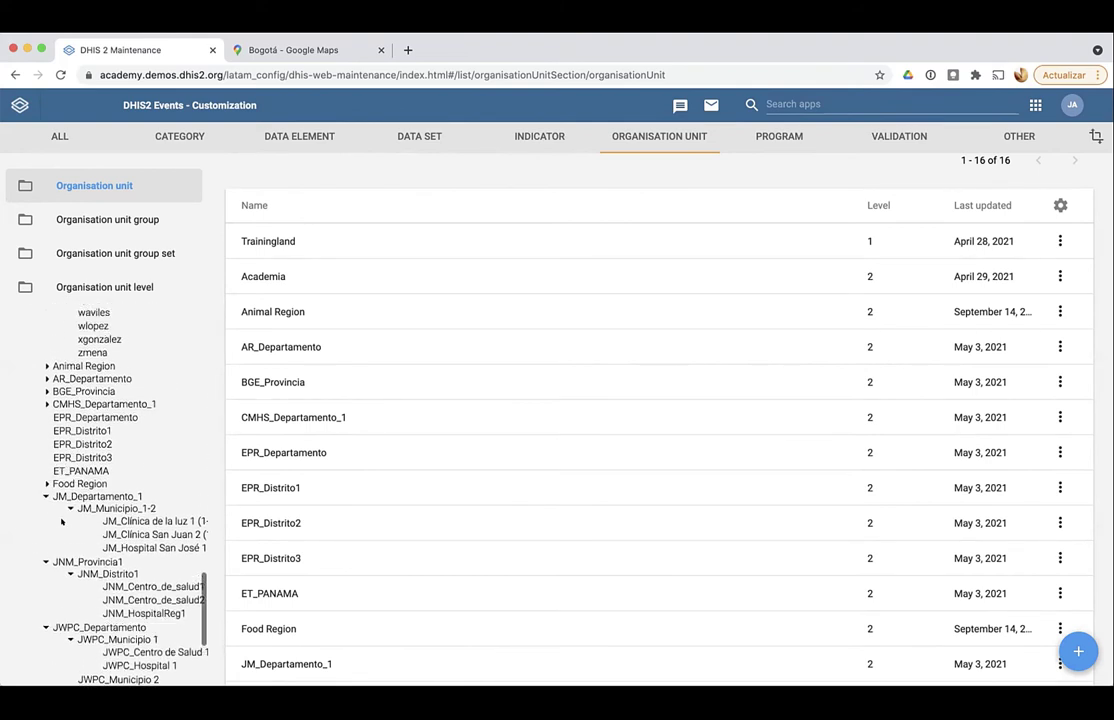
{"action": "scroll", "coordinate": [61, 521], "scroll_direction": "up", "scroll_amount": 3}
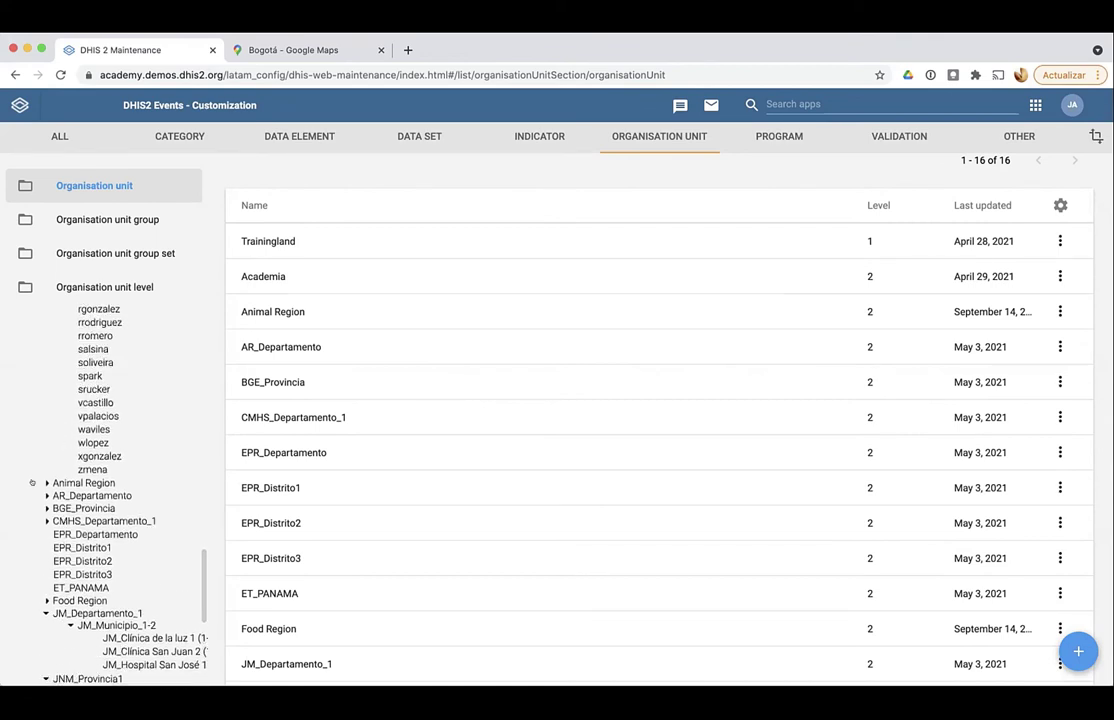
{"action": "scroll", "coordinate": [45, 505], "scroll_direction": "up", "scroll_amount": 20}
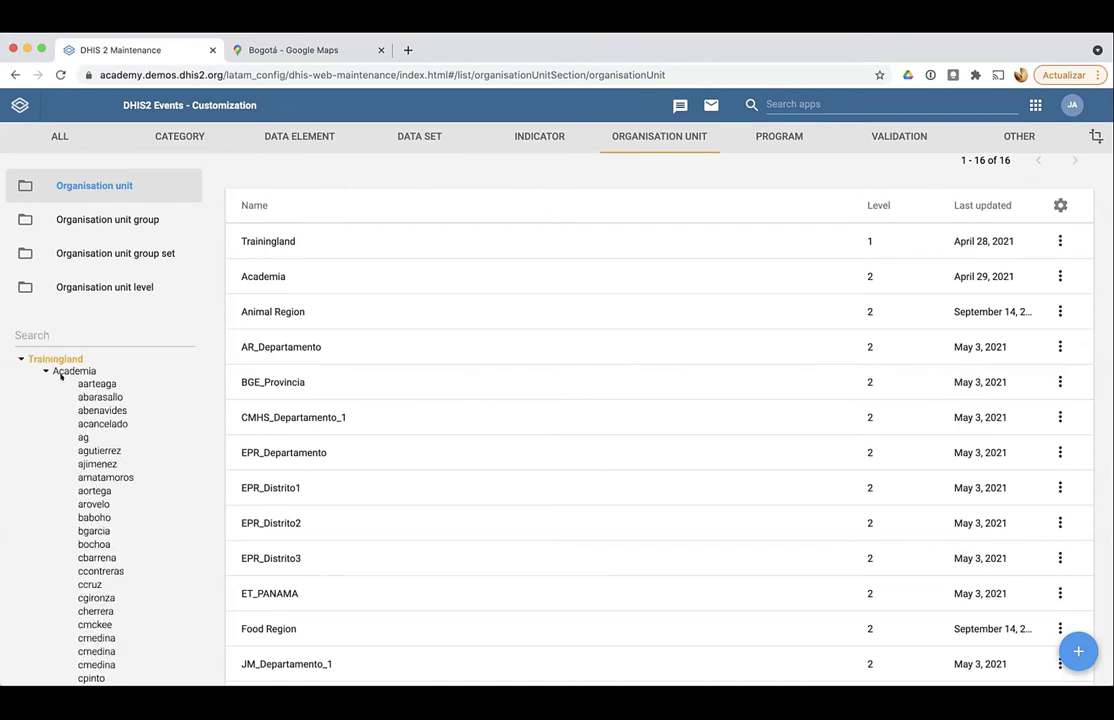
Step: Search the tree for 'SSP' and open SSP_Entidades Salud for editing
{"action": "left_click", "coordinate": [60, 330]}
{"action": "type", "text": "CSP"}
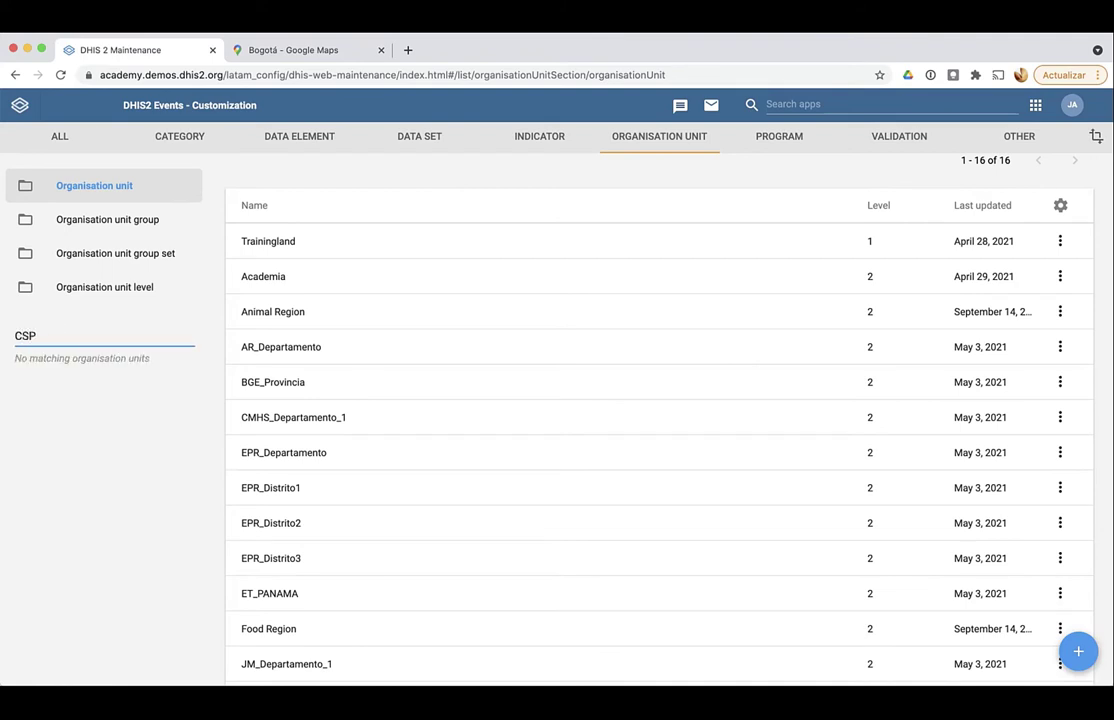
{"action": "key", "text": "BackSpace"}
{"action": "key", "text": "BackSpace"}
{"action": "key", "text": "BackSpace"}
{"action": "type", "text": "SSP"}
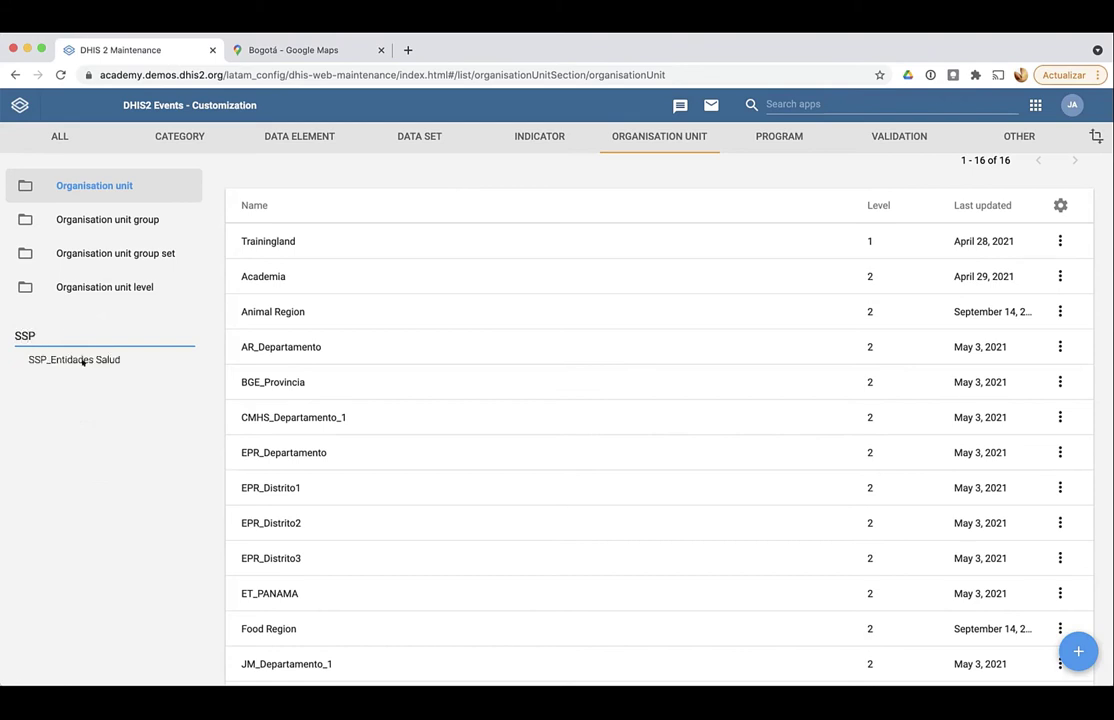
{"action": "left_click", "coordinate": [83, 360]}
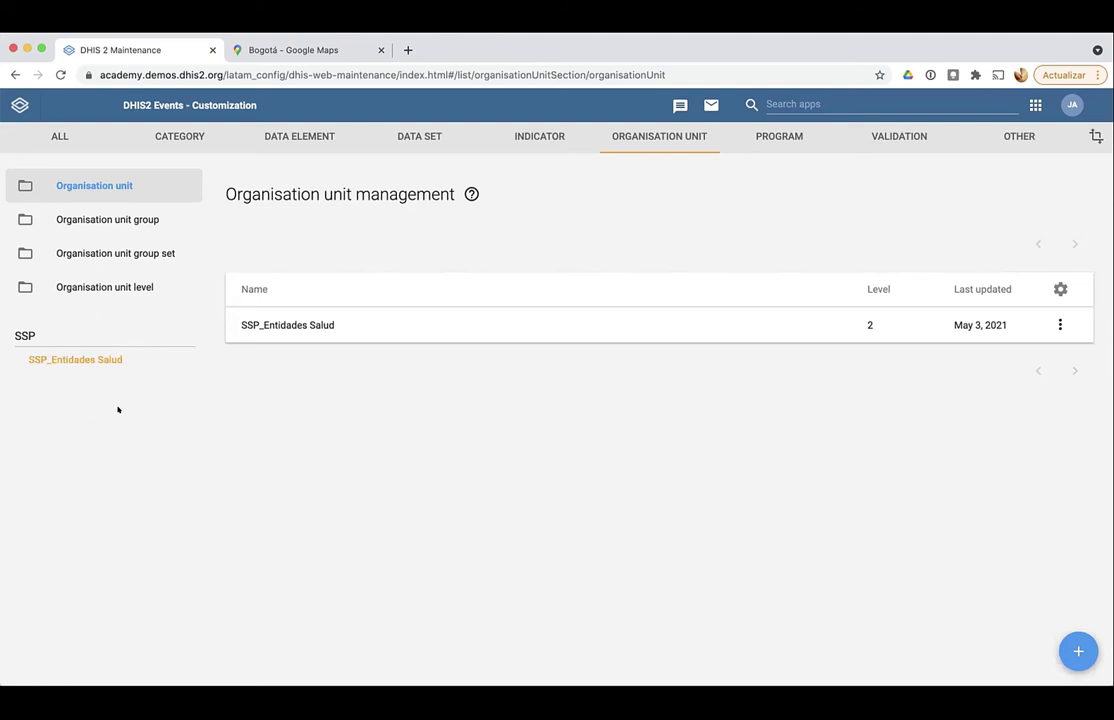
{"action": "left_click", "coordinate": [129, 330]}
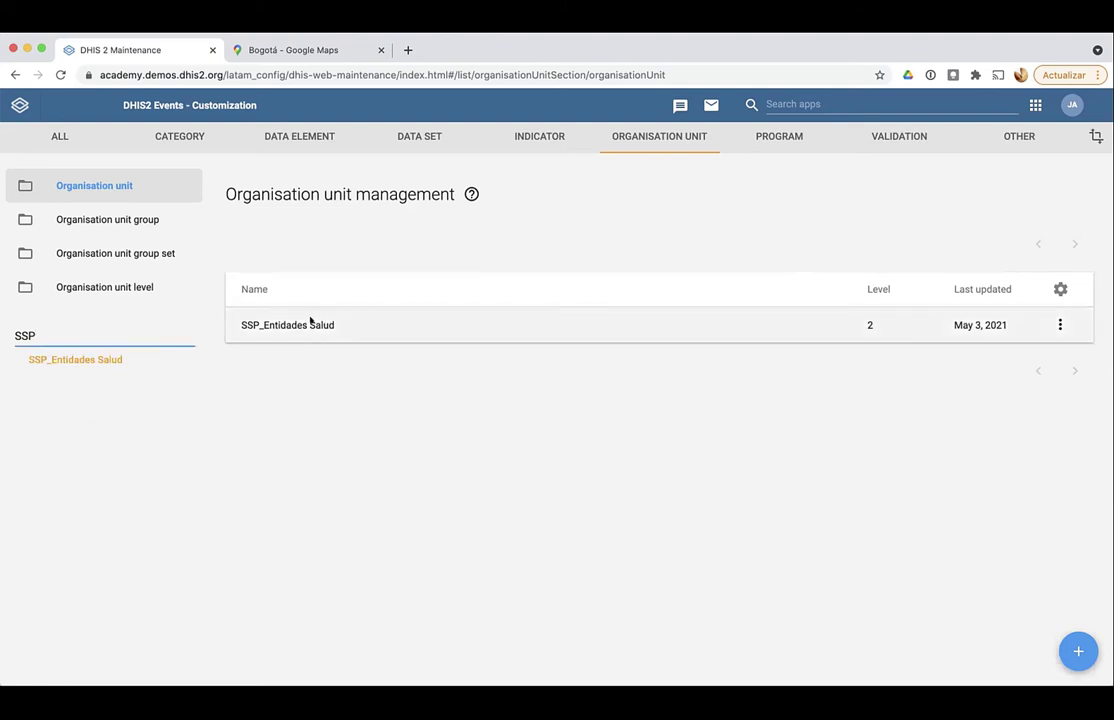
{"action": "left_click", "coordinate": [310, 323]}
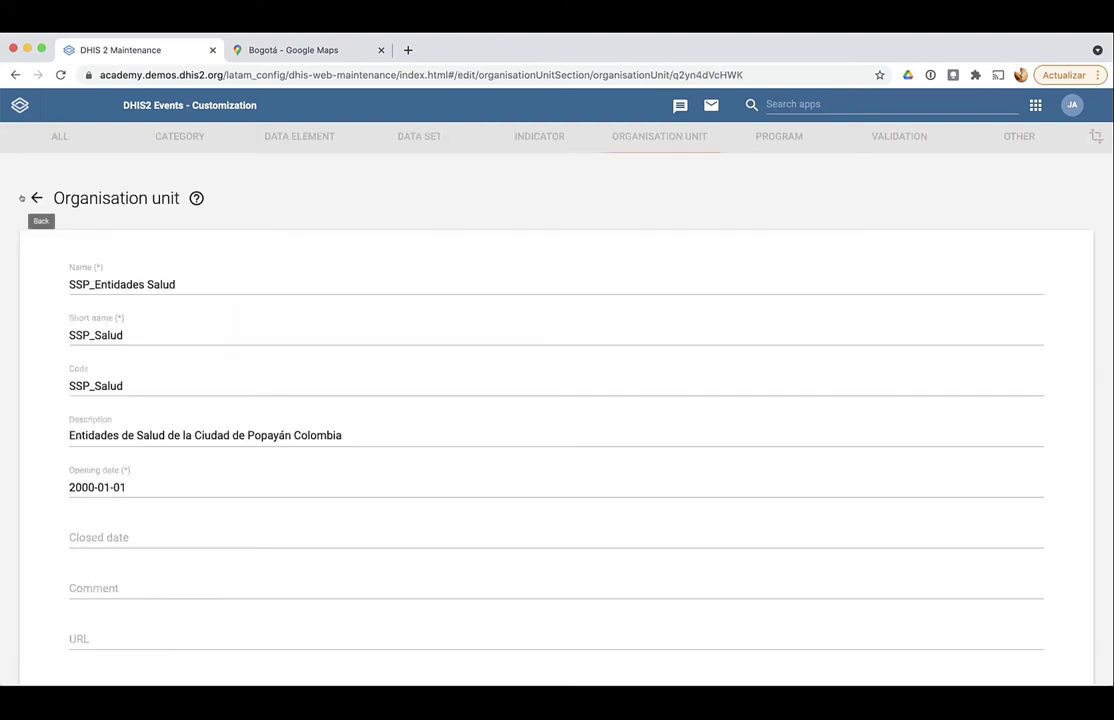
Step: Leave the SSP_Entidades Salud edit form for the organisation unit list
{"action": "left_click", "coordinate": [24, 198]}
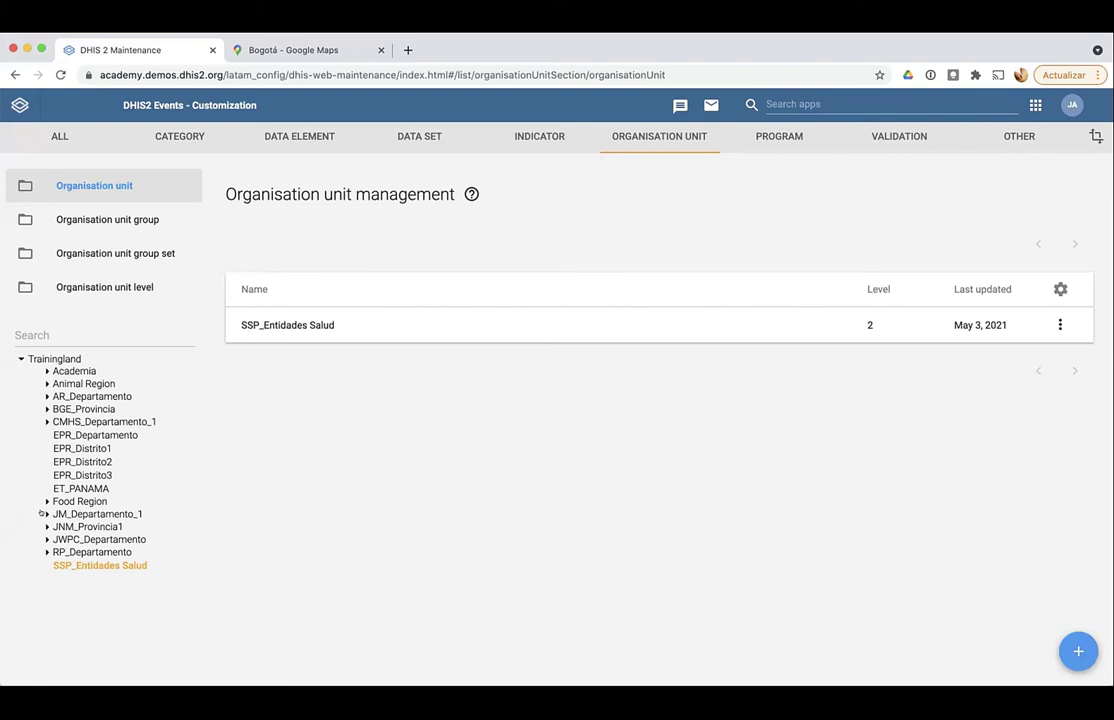
Step: Start a new organisation unit named JM_Mexico, short name JM_MEX, code JM_MX
{"action": "left_click", "coordinate": [1070, 641]}
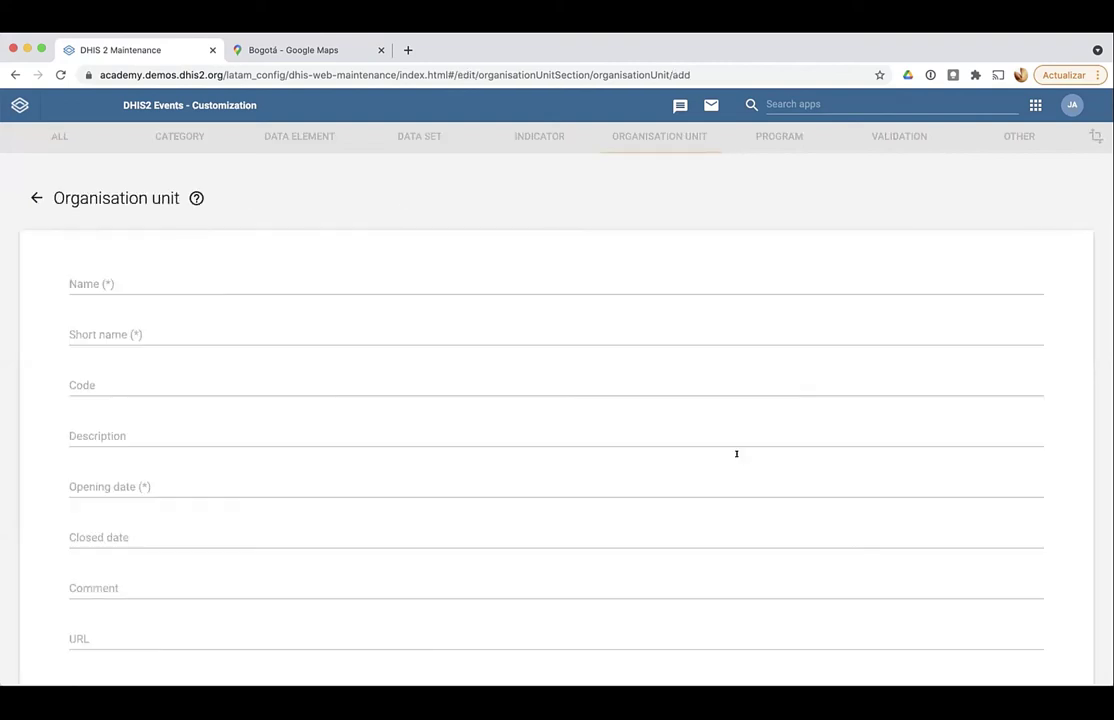
{"action": "left_click", "coordinate": [293, 272]}
{"action": "type", "text": "JM"}
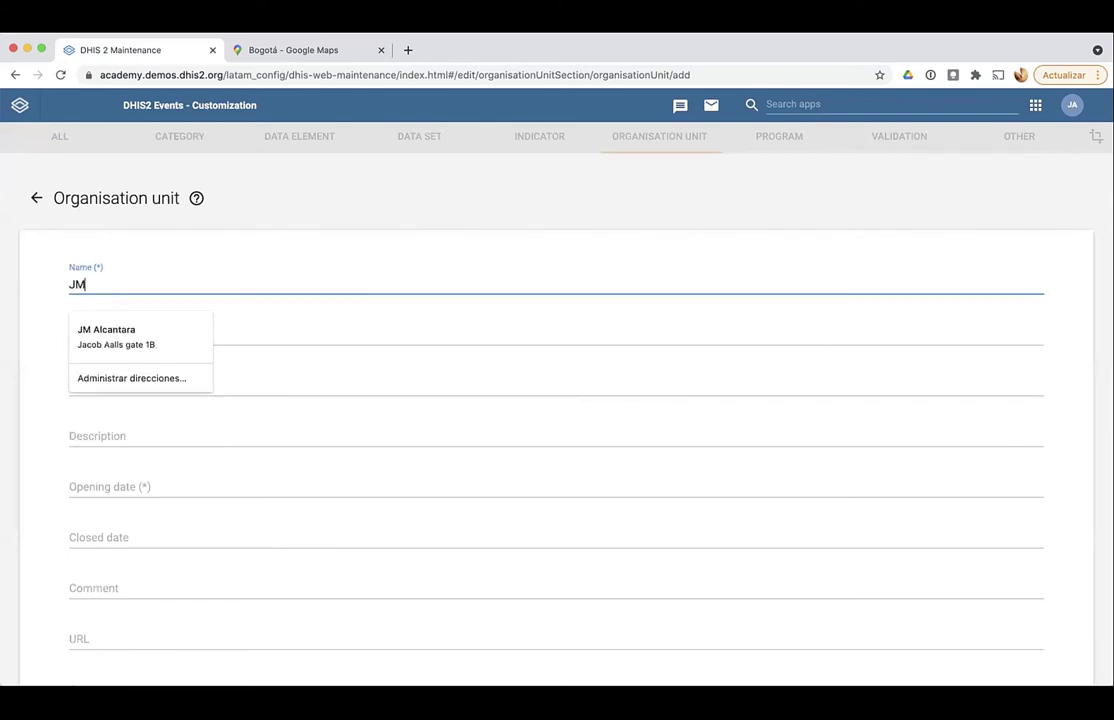
{"action": "type", "text": "_Mexico"}
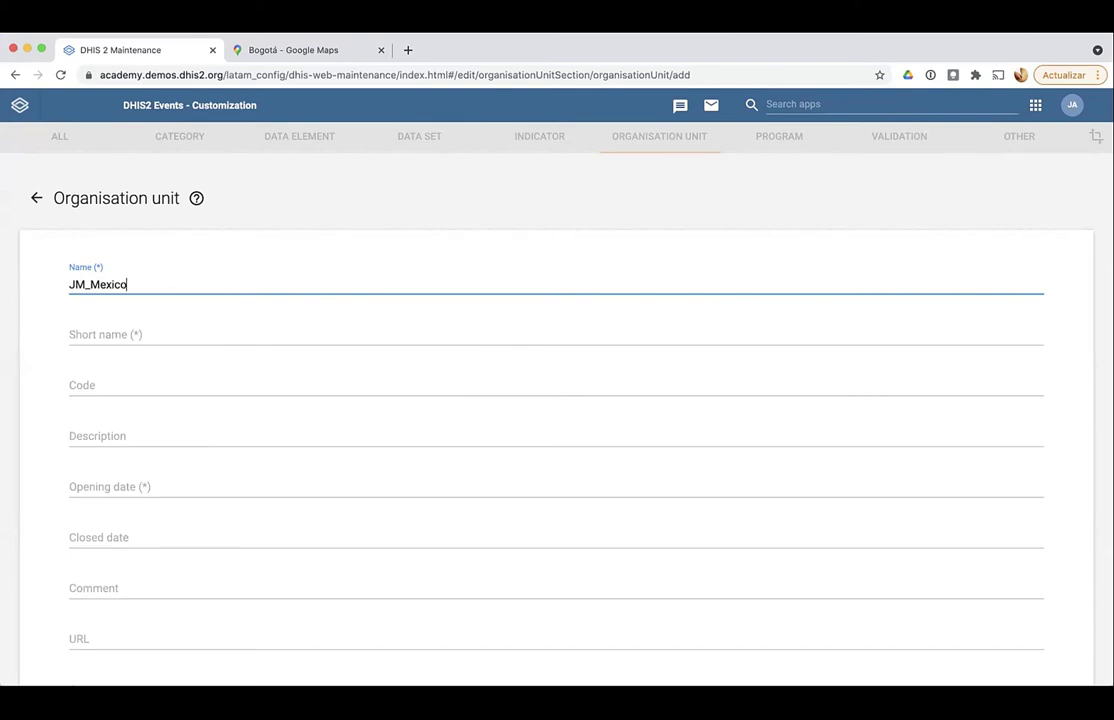
{"action": "key", "text": "super+a"}
{"action": "key", "text": "super+c"}
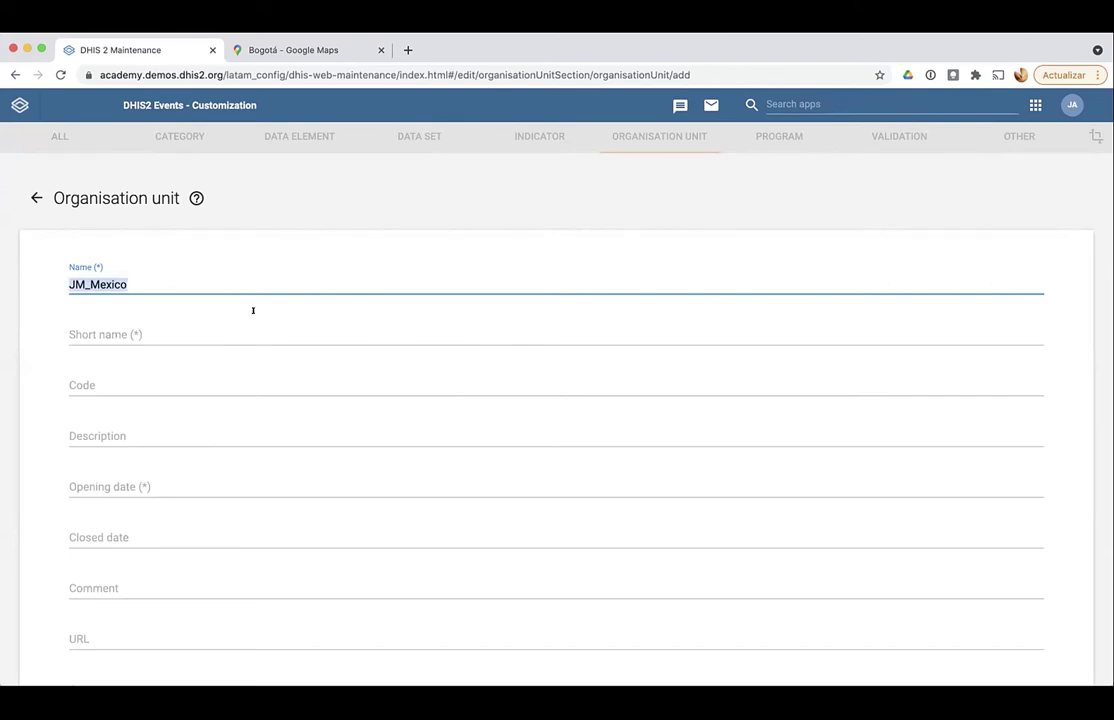
{"action": "left_click", "coordinate": [237, 334]}
{"action": "key", "text": "super+v"}
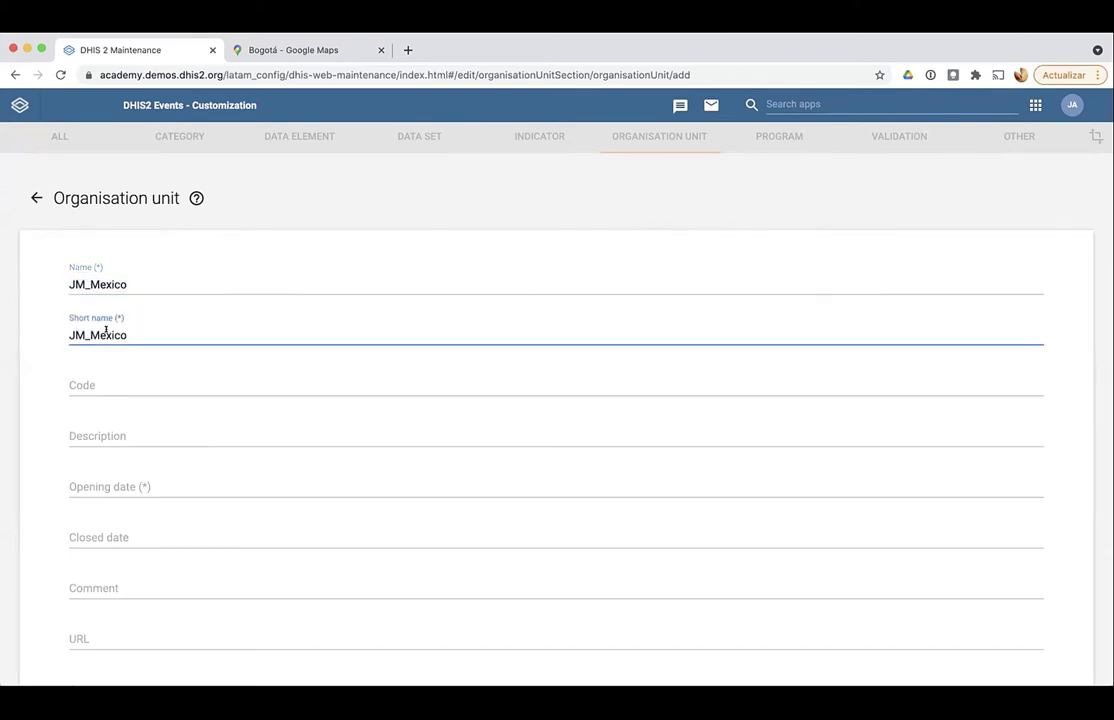
{"action": "left_click_drag", "start_coordinate": [112, 335], "coordinate": [162, 331]}
{"action": "key", "text": "BackSpace"}
{"action": "key", "text": "BackSpace"}
{"action": "key", "text": "BackSpace"}
{"action": "type", "text": "EX"}
{"action": "left_click", "coordinate": [129, 378]}
{"action": "type", "text": "JM_"}
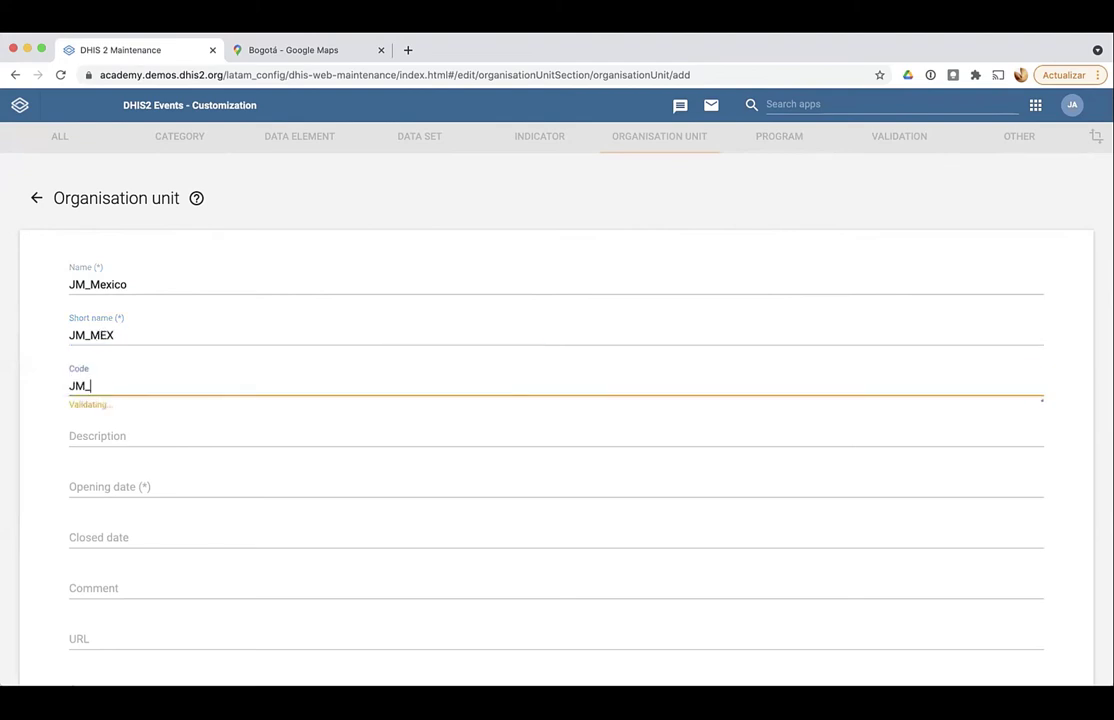
{"action": "type", "text": "MX"}
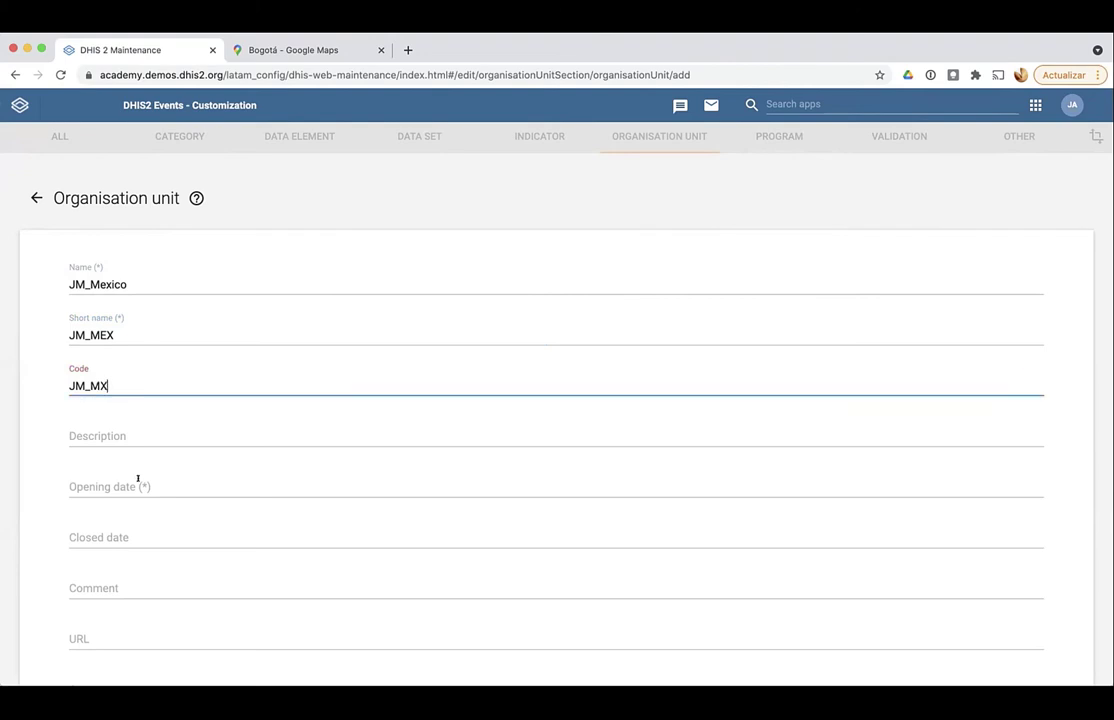
Step: Set the opening date to 1921-05-03 and save the unit
{"action": "left_click", "coordinate": [137, 484]}
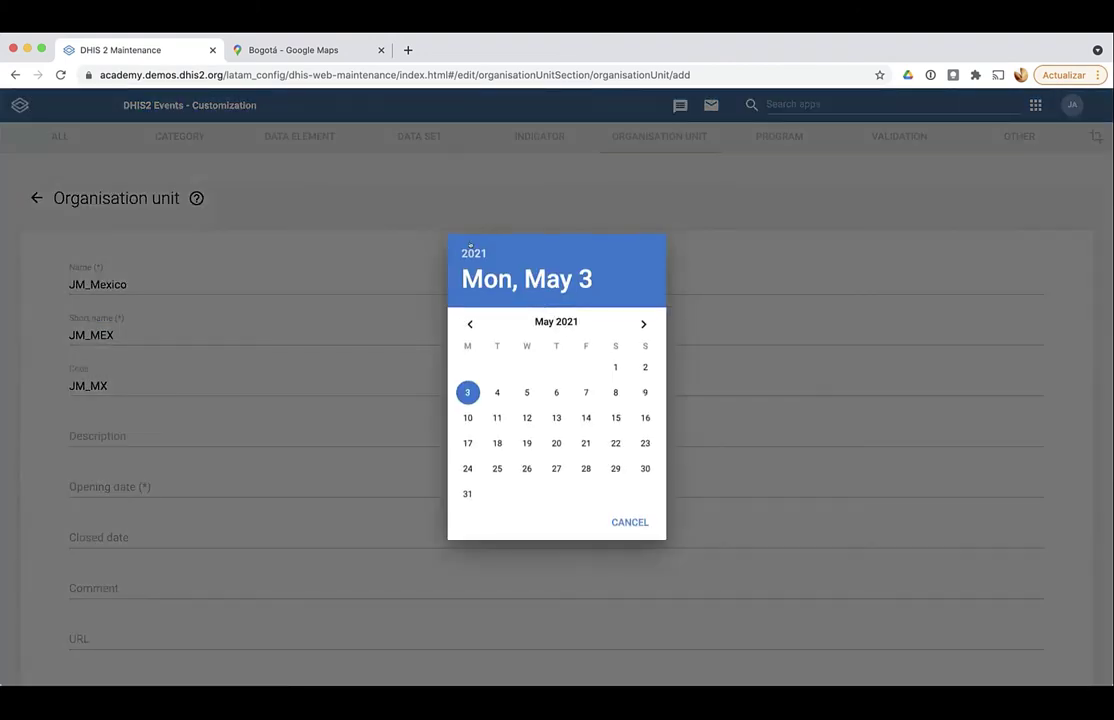
{"action": "left_click", "coordinate": [470, 247]}
{"action": "scroll", "coordinate": [557, 415], "scroll_direction": "up", "scroll_amount": 20}
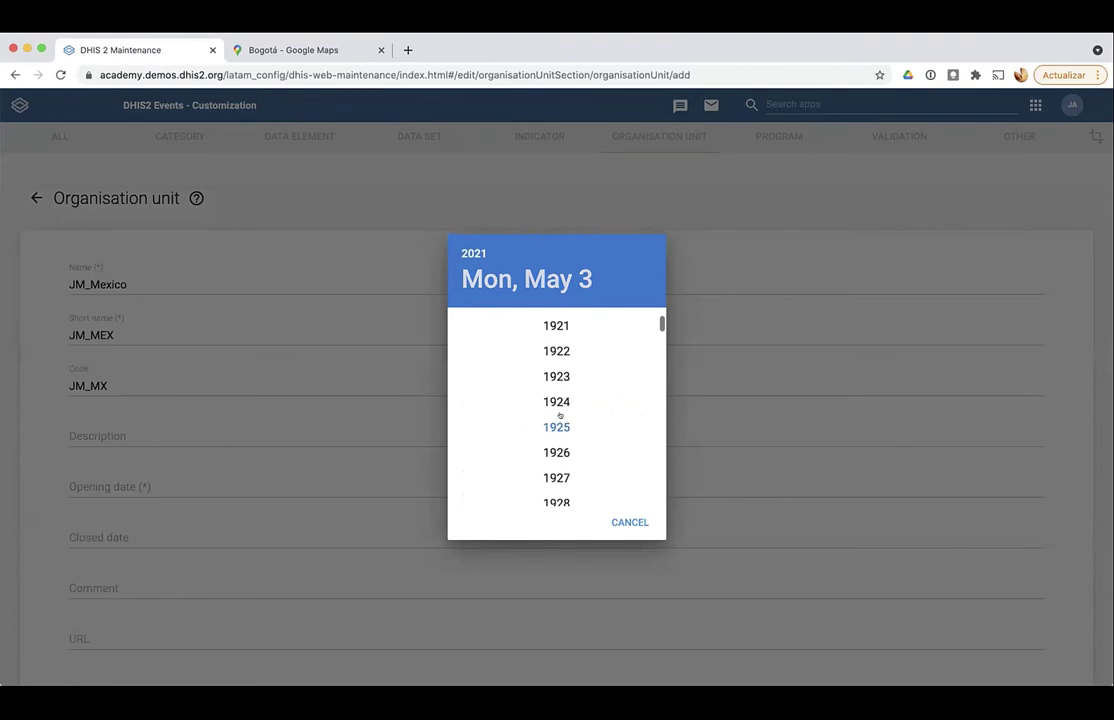
{"action": "left_click", "coordinate": [552, 318]}
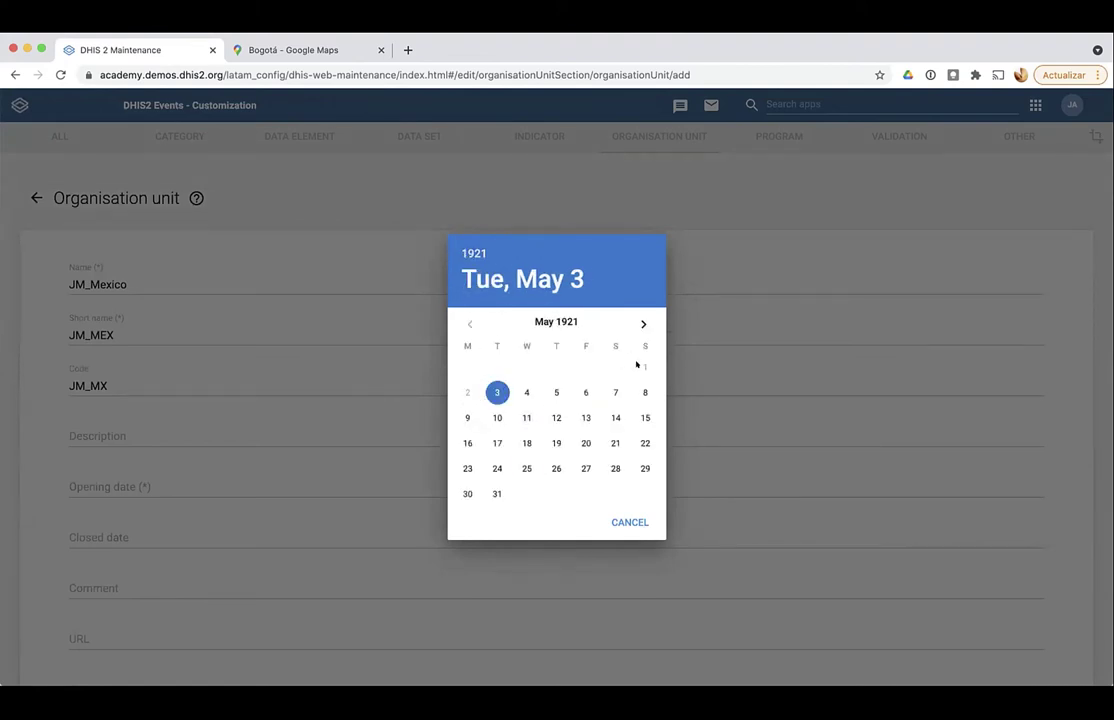
{"action": "key", "text": "Return"}
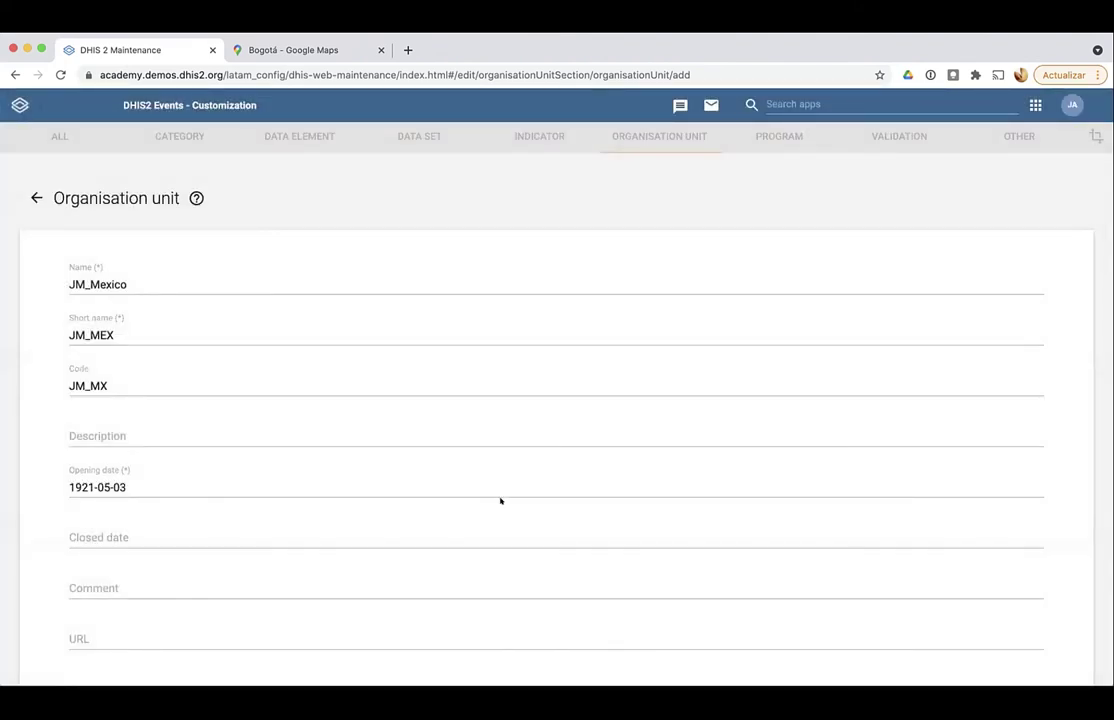
{"action": "scroll", "coordinate": [501, 501], "scroll_direction": "down", "scroll_amount": 6}
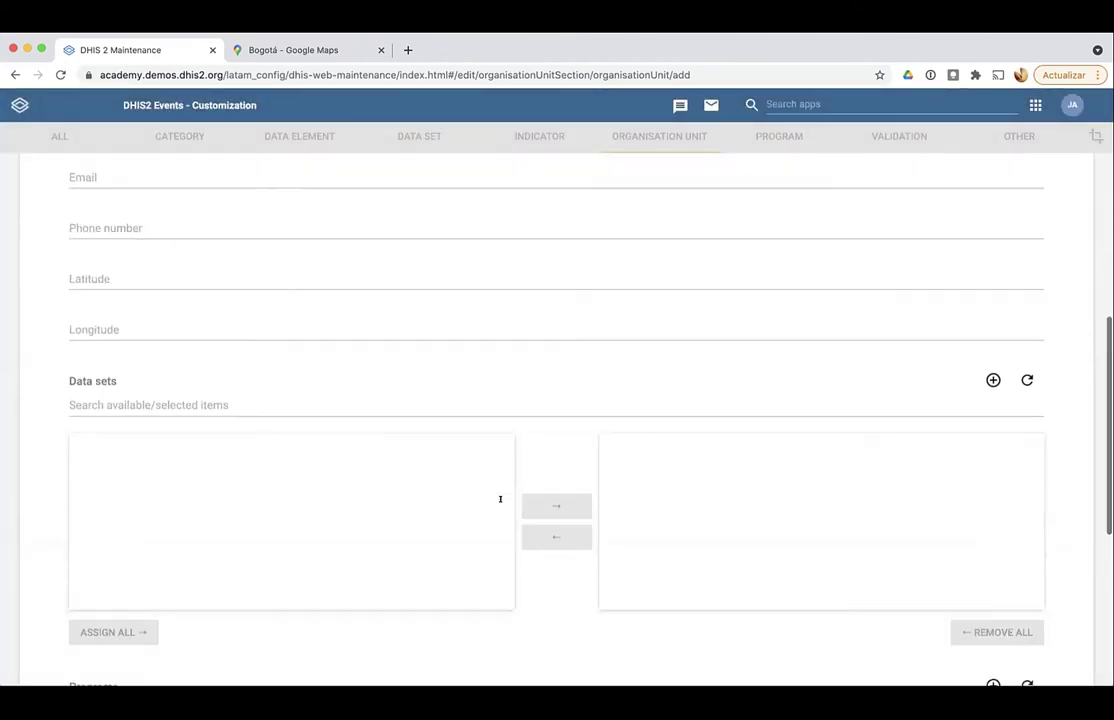
{"action": "scroll", "coordinate": [500, 500], "scroll_direction": "down", "scroll_amount": 5}
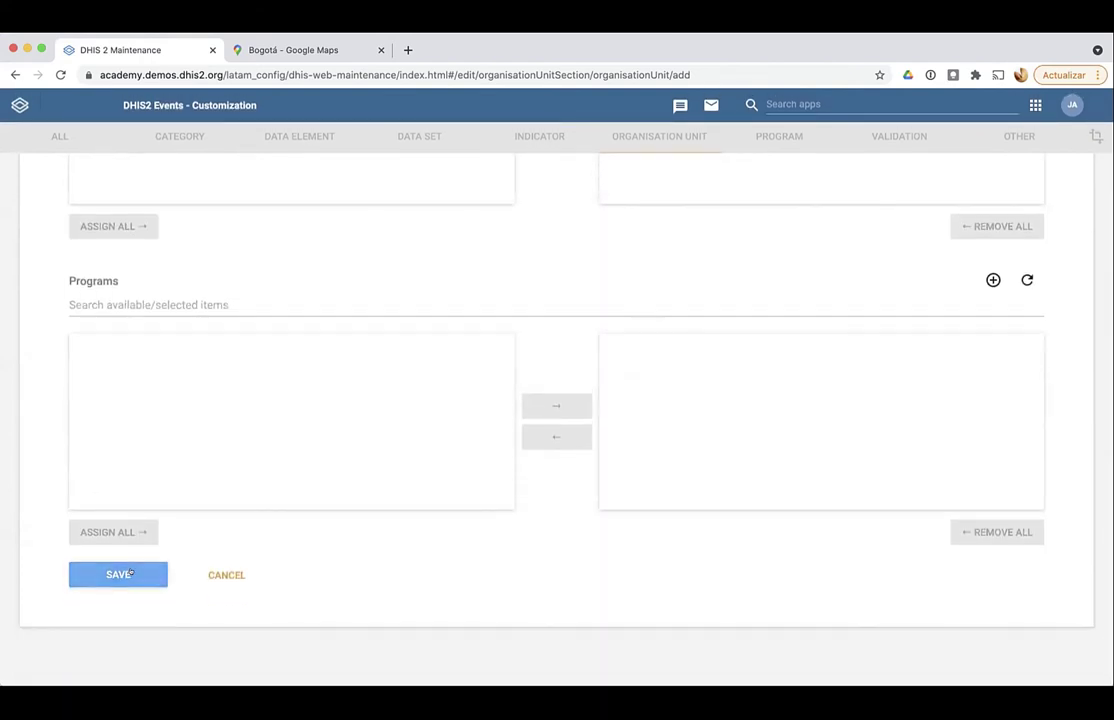
{"action": "left_click", "coordinate": [130, 573]}
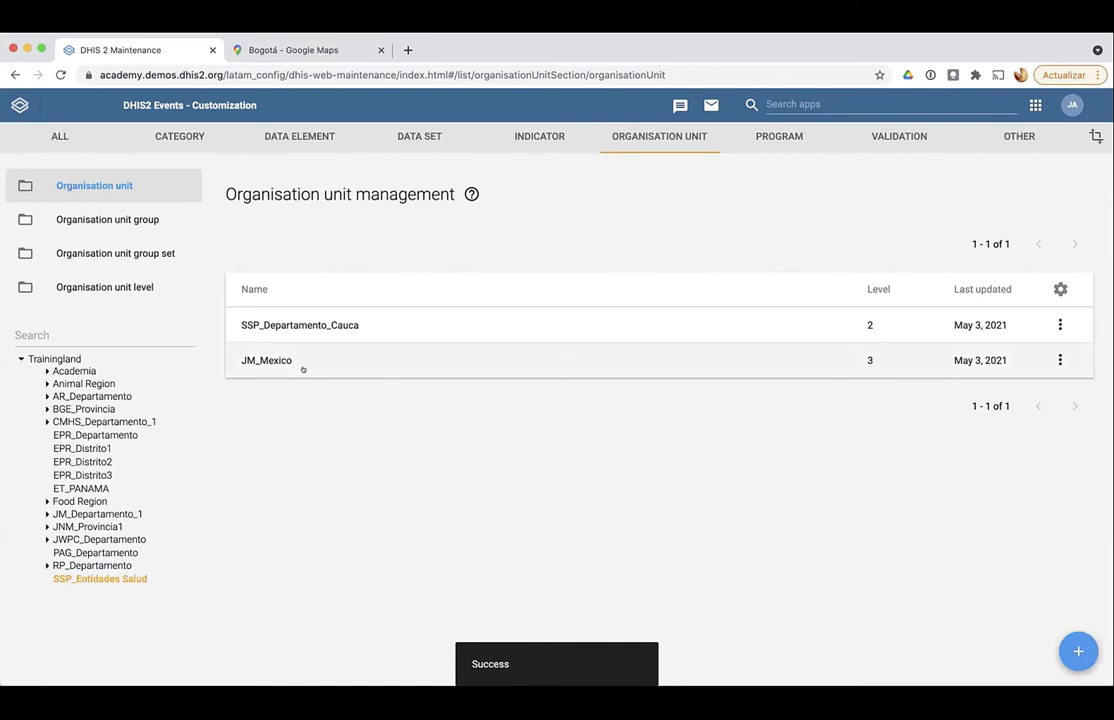
Step: Check JM_Mexico's details, then select it in the tree as parent for a new child unit
{"action": "left_click", "coordinate": [437, 354]}
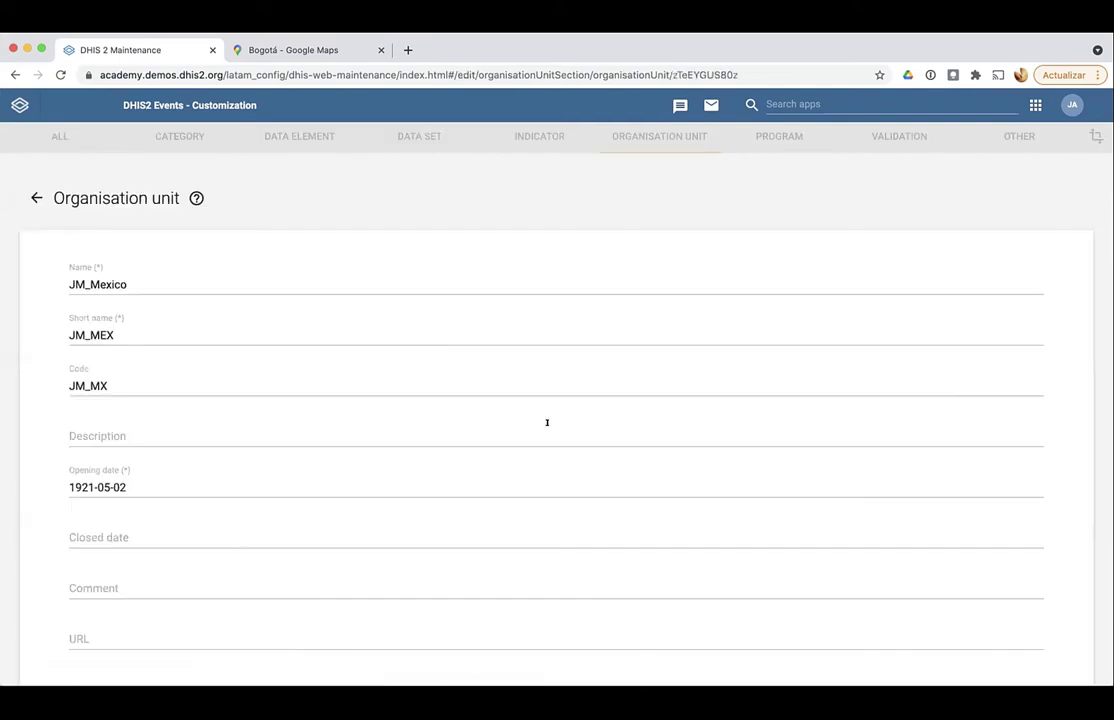
{"action": "left_click", "coordinate": [36, 198]}
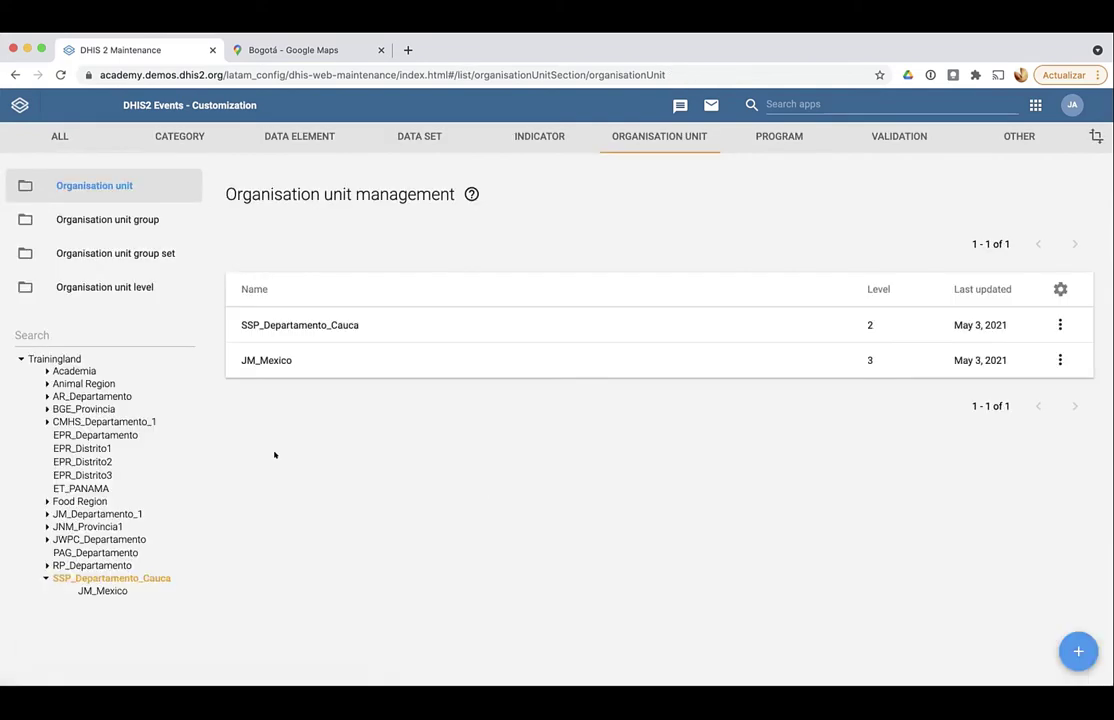
{"action": "left_click", "coordinate": [104, 591]}
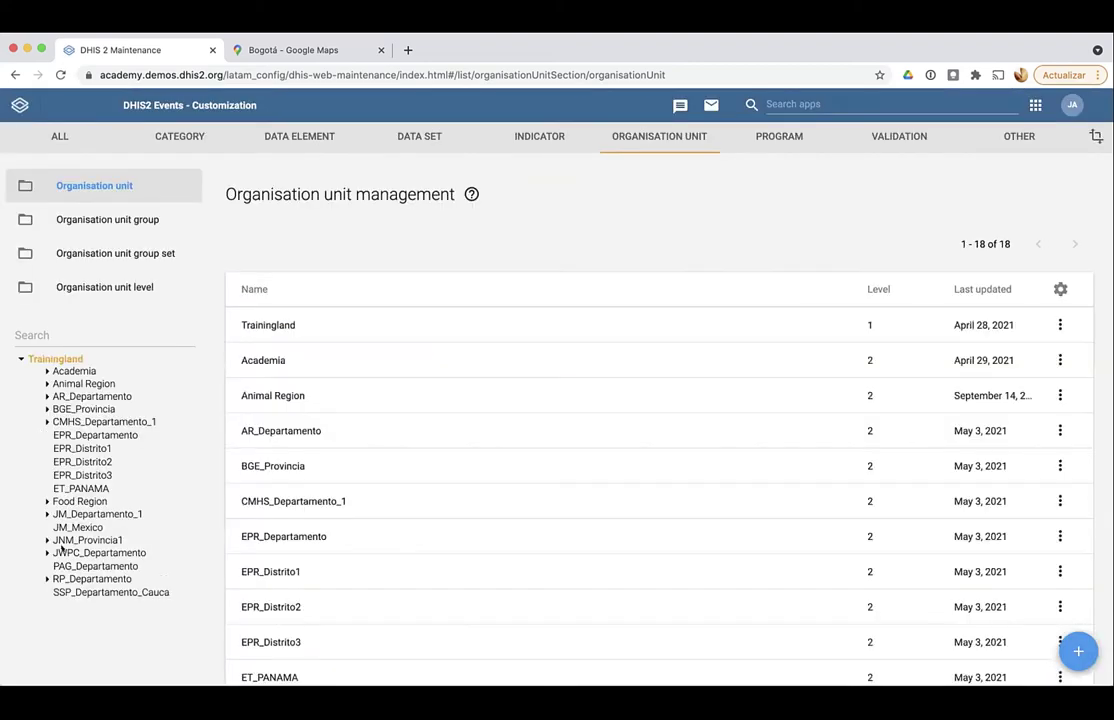
{"action": "left_click", "coordinate": [70, 526]}
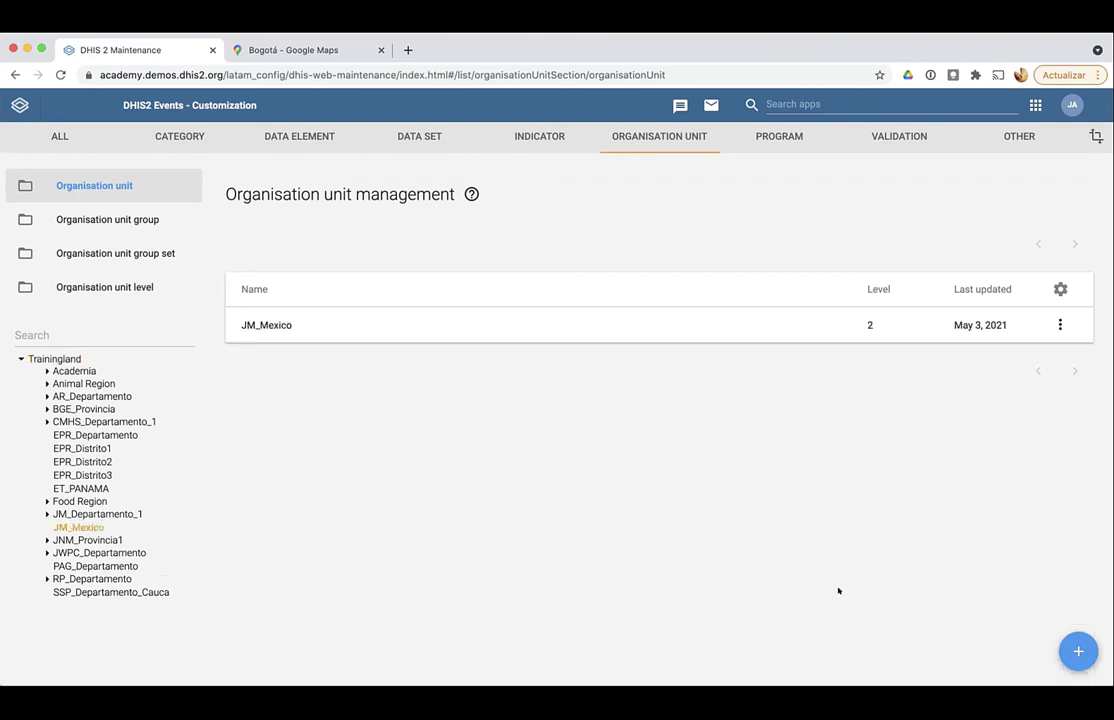
{"action": "left_click", "coordinate": [1076, 650]}
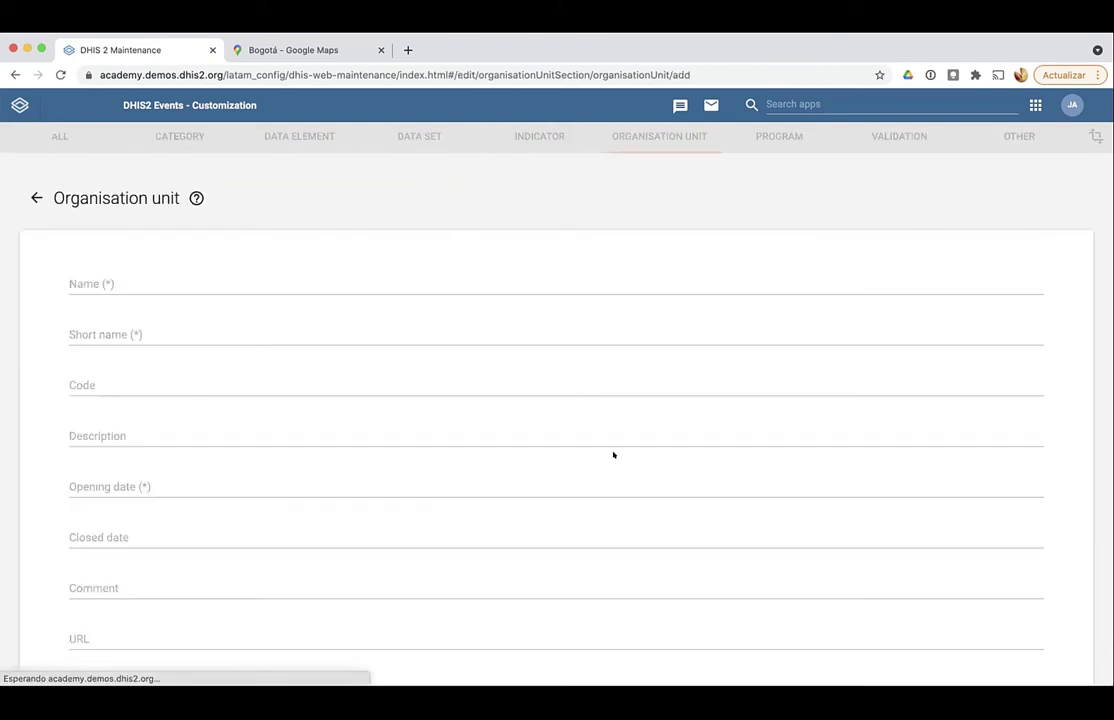
Step: Enter name JM_Ciudad de México, short name JM_CDM and code JM_CDM
{"action": "left_click", "coordinate": [219, 265]}
{"action": "type", "text": "JM"}
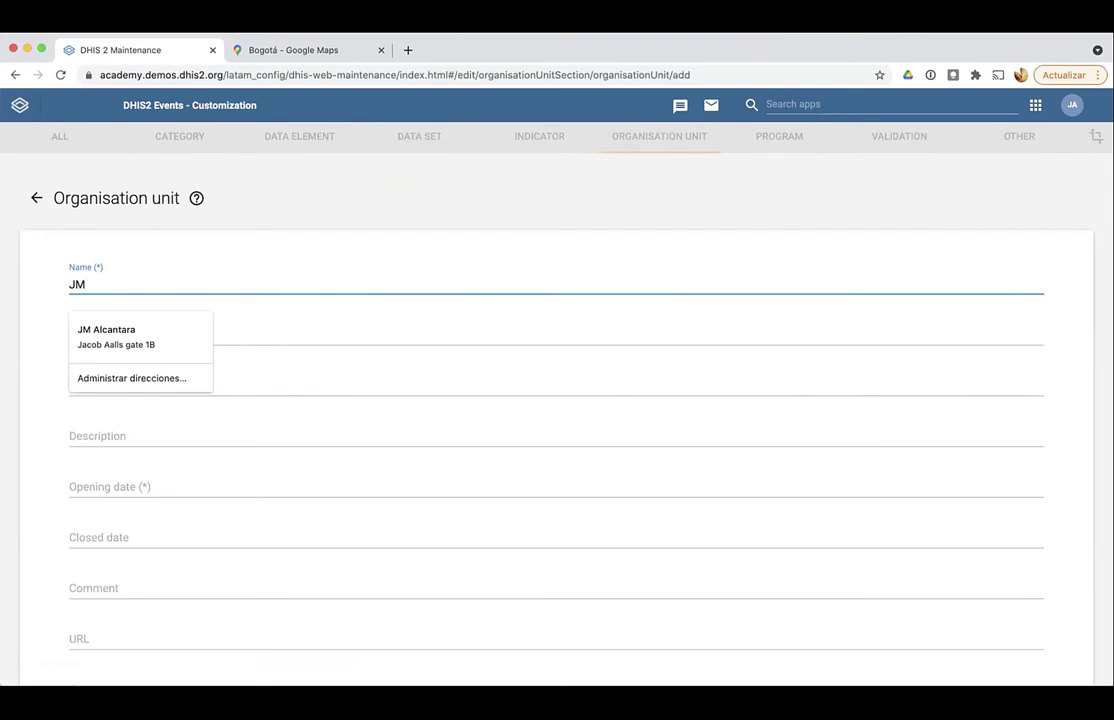
{"action": "type", "text": "_C"}
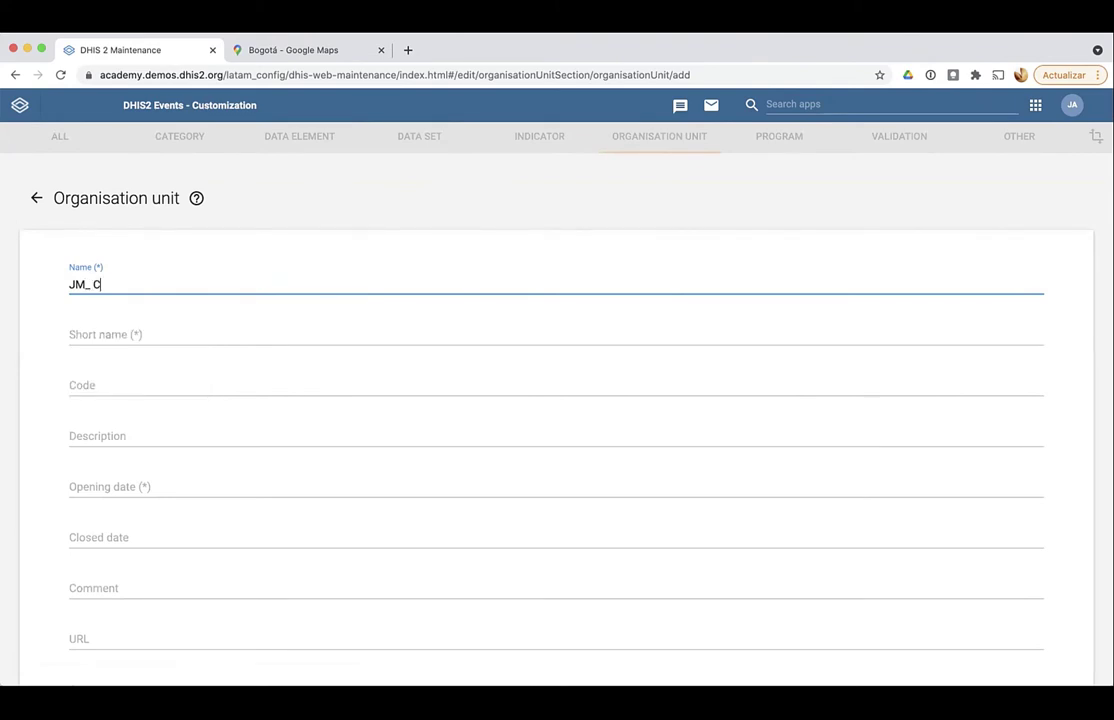
{"action": "key", "text": "BackSpace"}
{"action": "type", "text": "Ciudad de M-e"}
{"action": "key", "text": "BackSpace"}
{"action": "key", "text": "BackSpace"}
{"action": "type", "text": "éexico"}
{"action": "key", "text": "Left"}
{"action": "key", "text": "Left"}
{"action": "key", "text": "Left"}
{"action": "key", "text": "Left"}
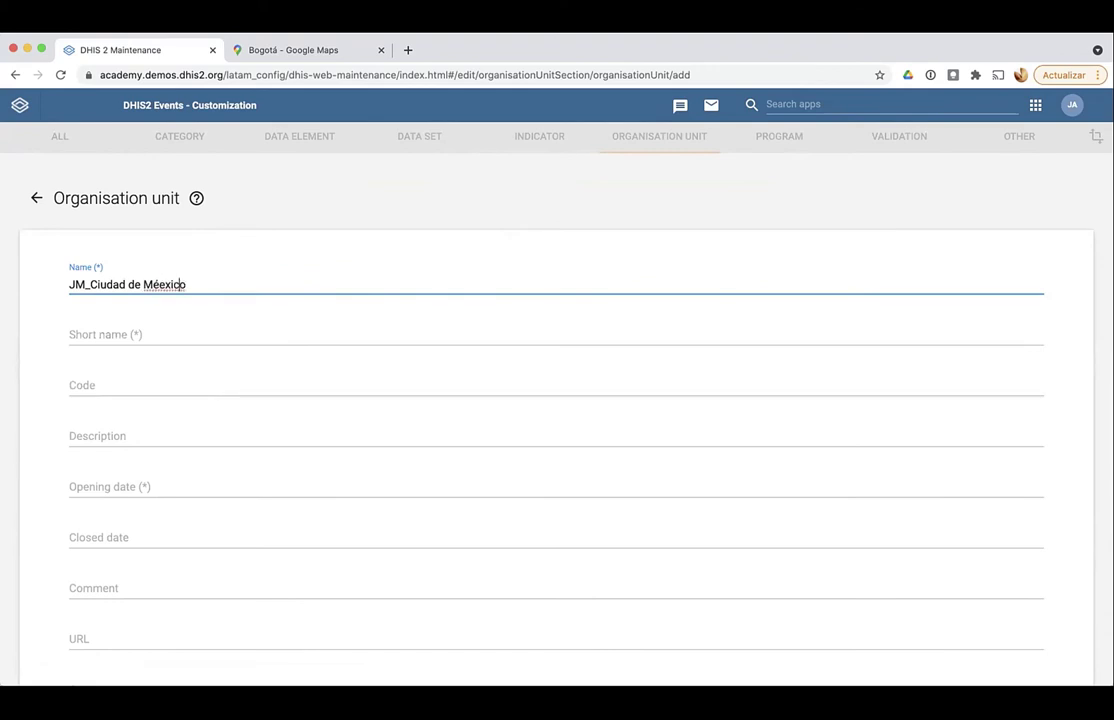
{"action": "key", "text": "BackSpace"}
{"action": "left_click", "coordinate": [151, 319]}
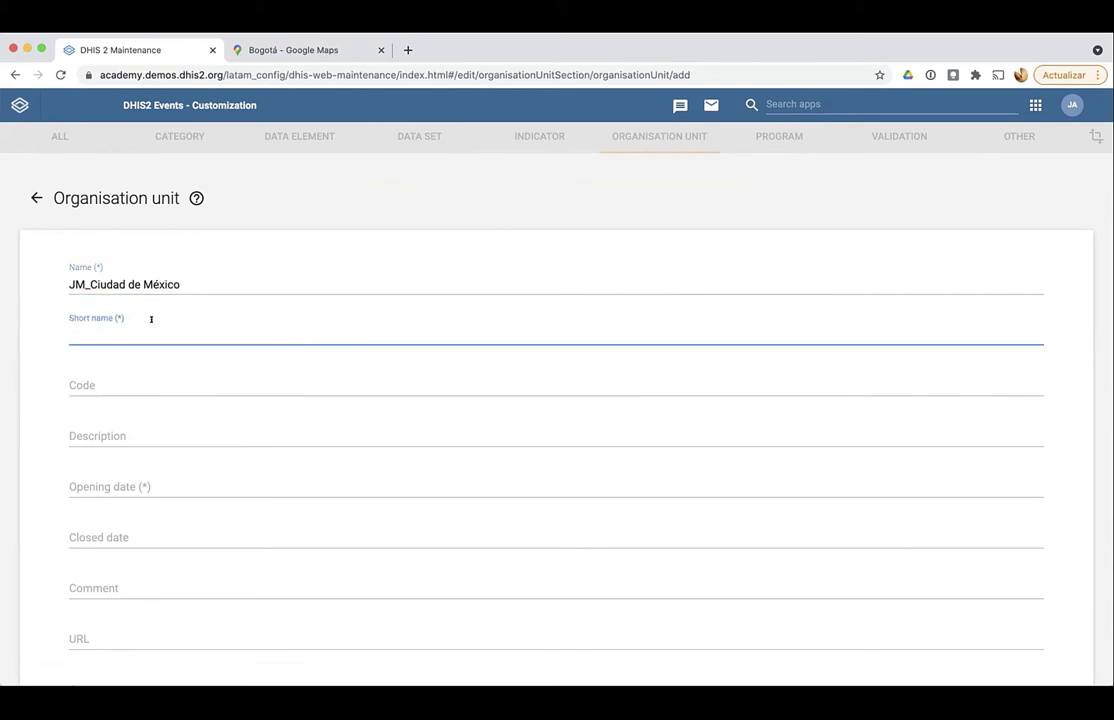
{"action": "type", "text": "JM_"}
{"action": "type", "text": "CDM"}
{"action": "left_click", "coordinate": [113, 384]}
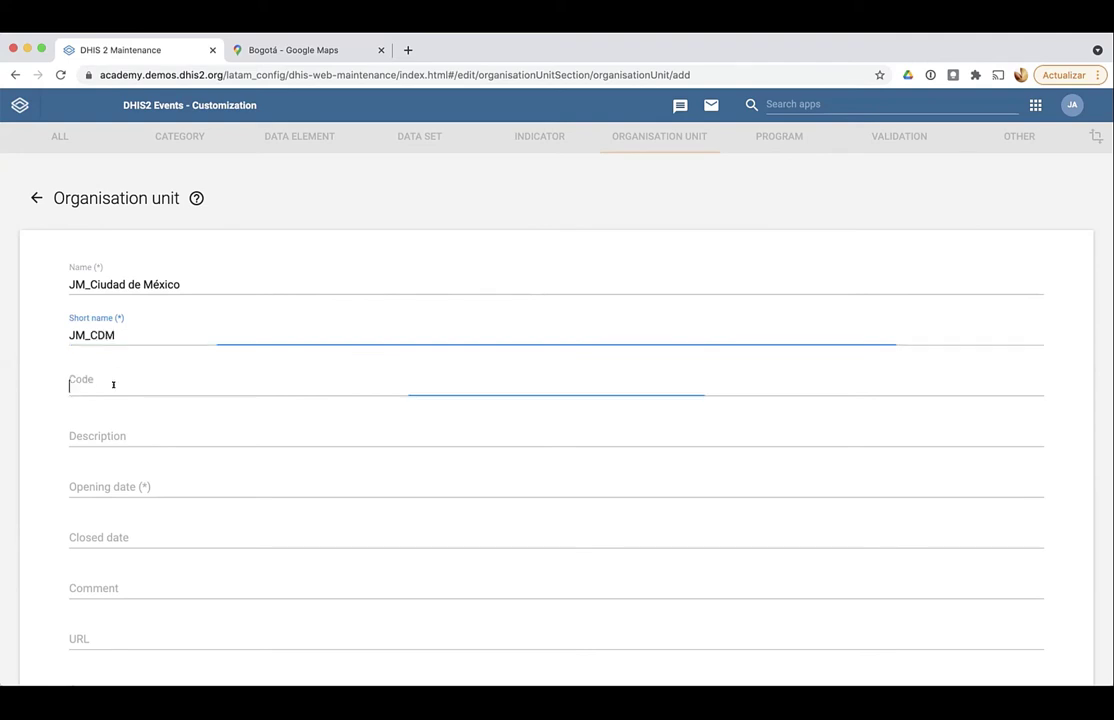
{"action": "type", "text": "JM_"}
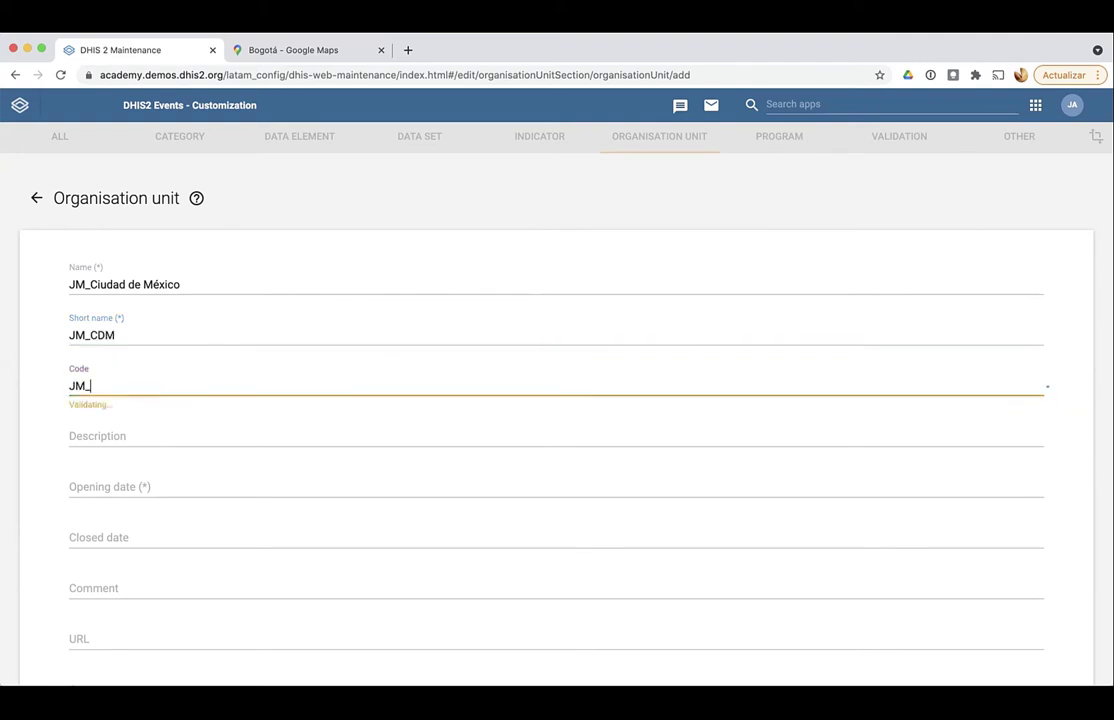
{"action": "type", "text": "CDM"}
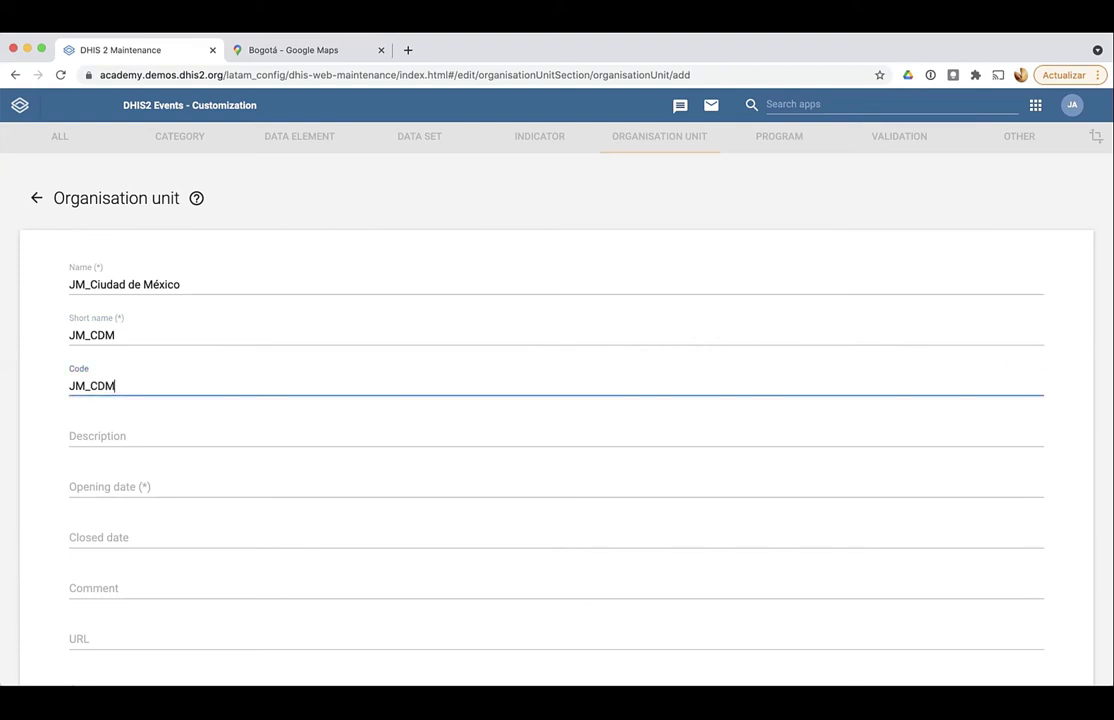
Step: Set the opening date to 2 May 1924 and save the unit
{"action": "left_click", "coordinate": [127, 482]}
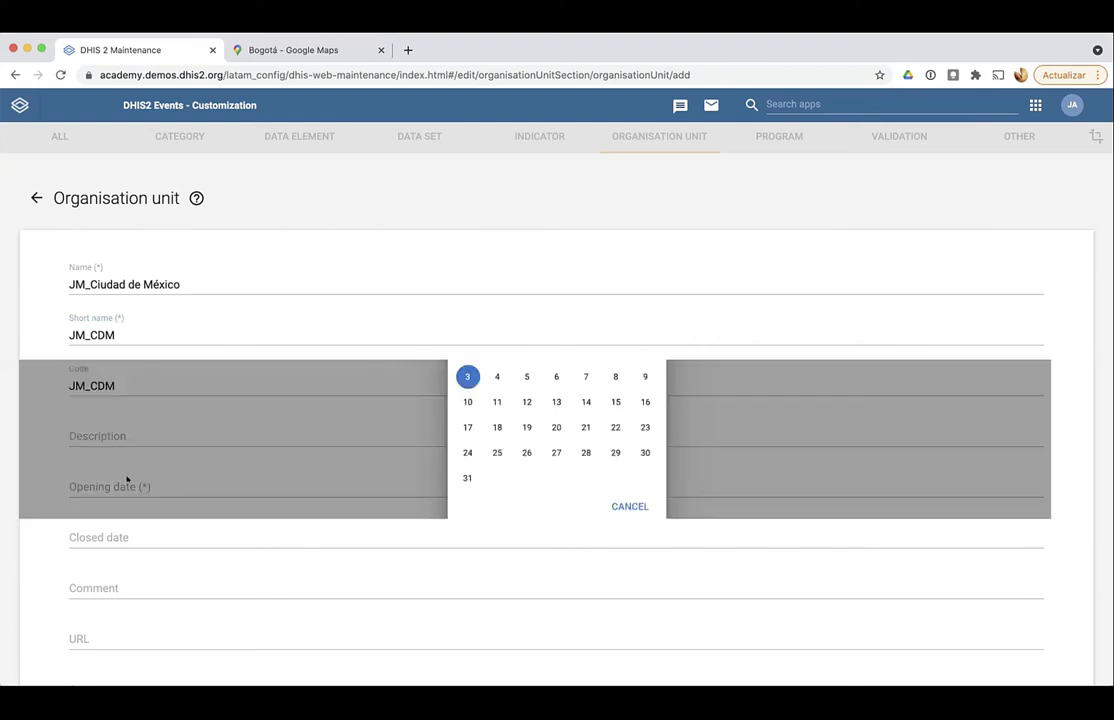
{"action": "left_click", "coordinate": [470, 252]}
{"action": "scroll", "coordinate": [535, 390], "scroll_direction": "up", "scroll_amount": 20}
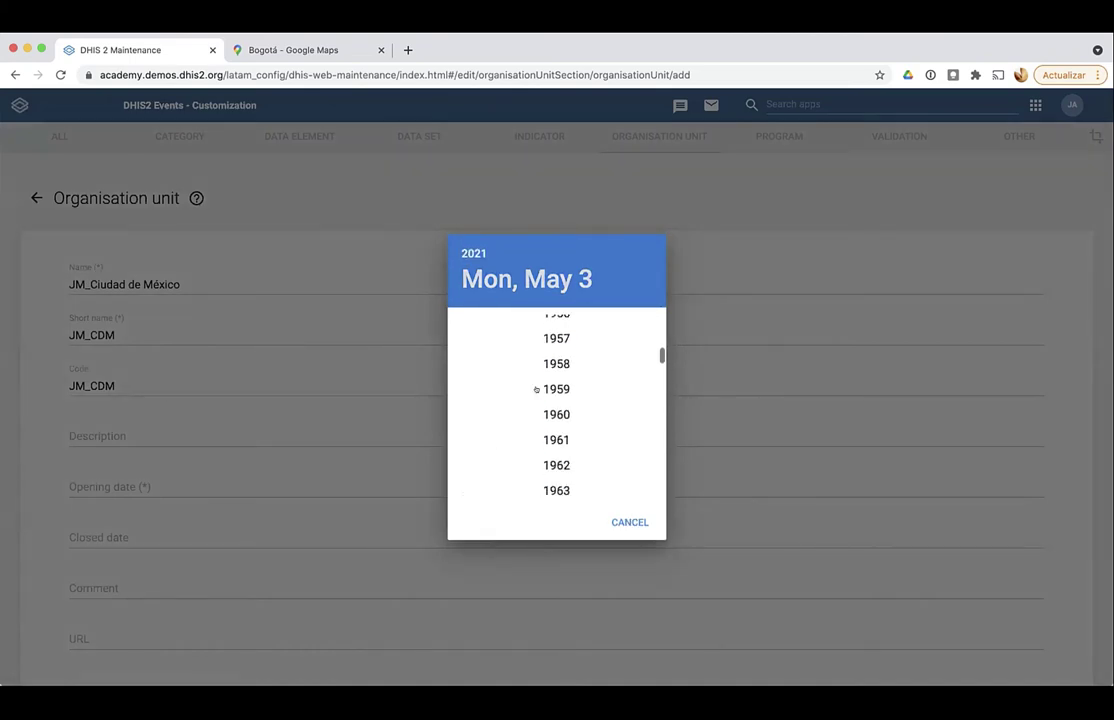
{"action": "left_click", "coordinate": [538, 395]}
{"action": "left_click", "coordinate": [585, 366]}
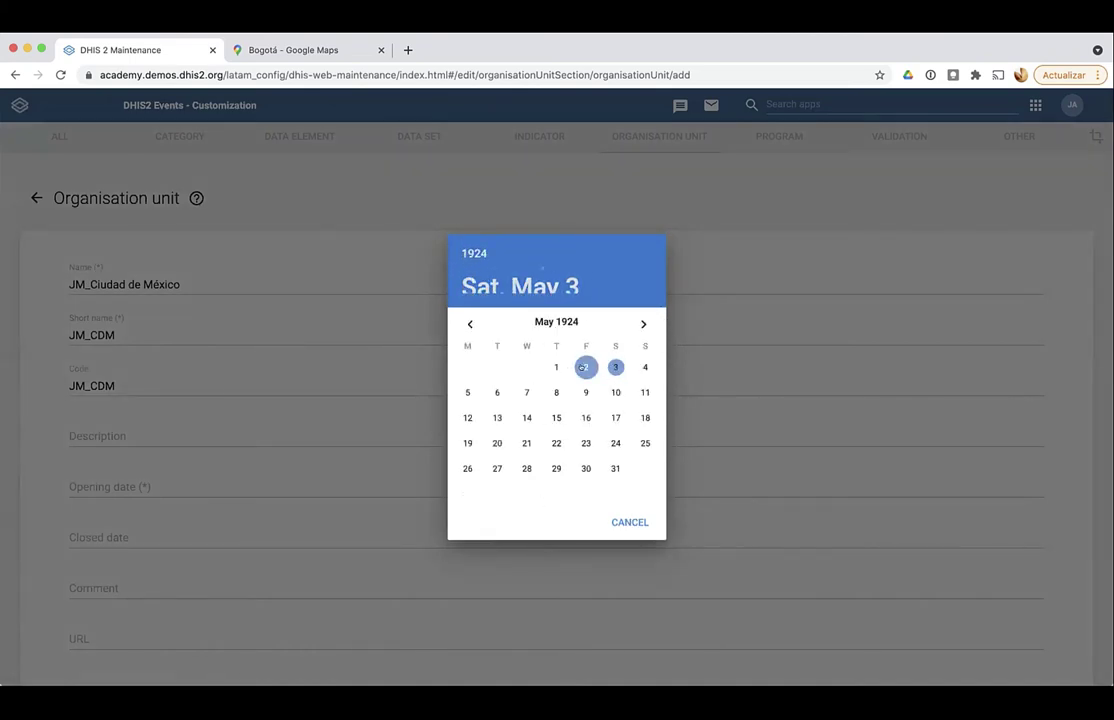
{"action": "scroll", "coordinate": [569, 557], "scroll_direction": "down", "scroll_amount": 15}
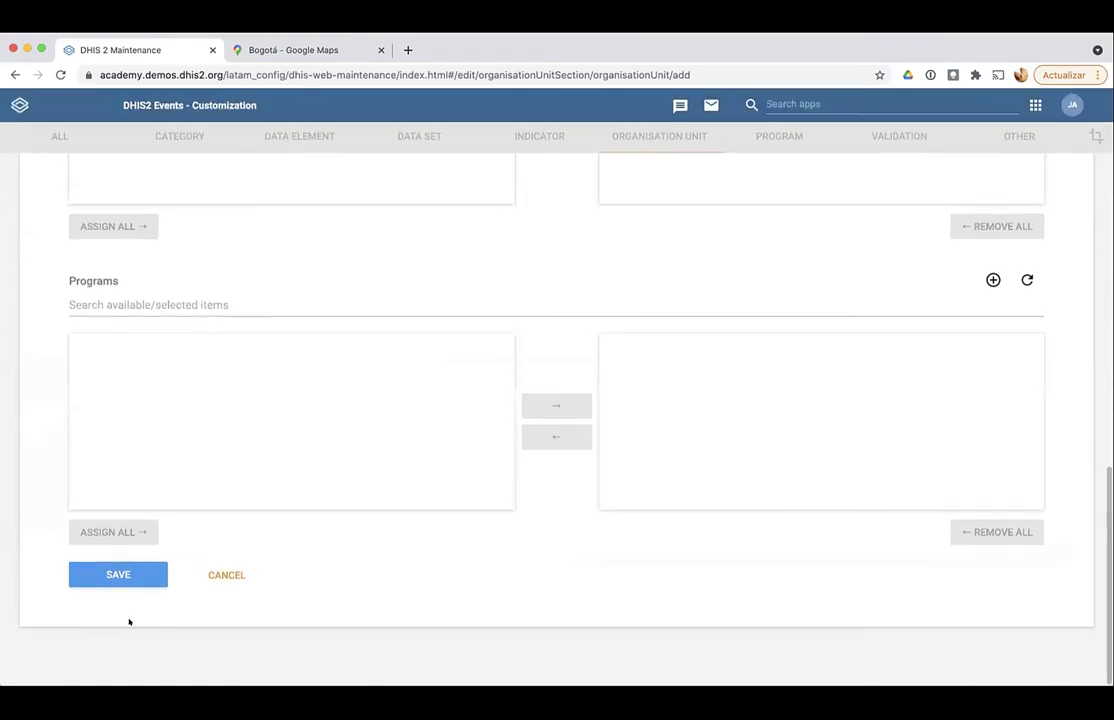
{"action": "left_click", "coordinate": [118, 575]}
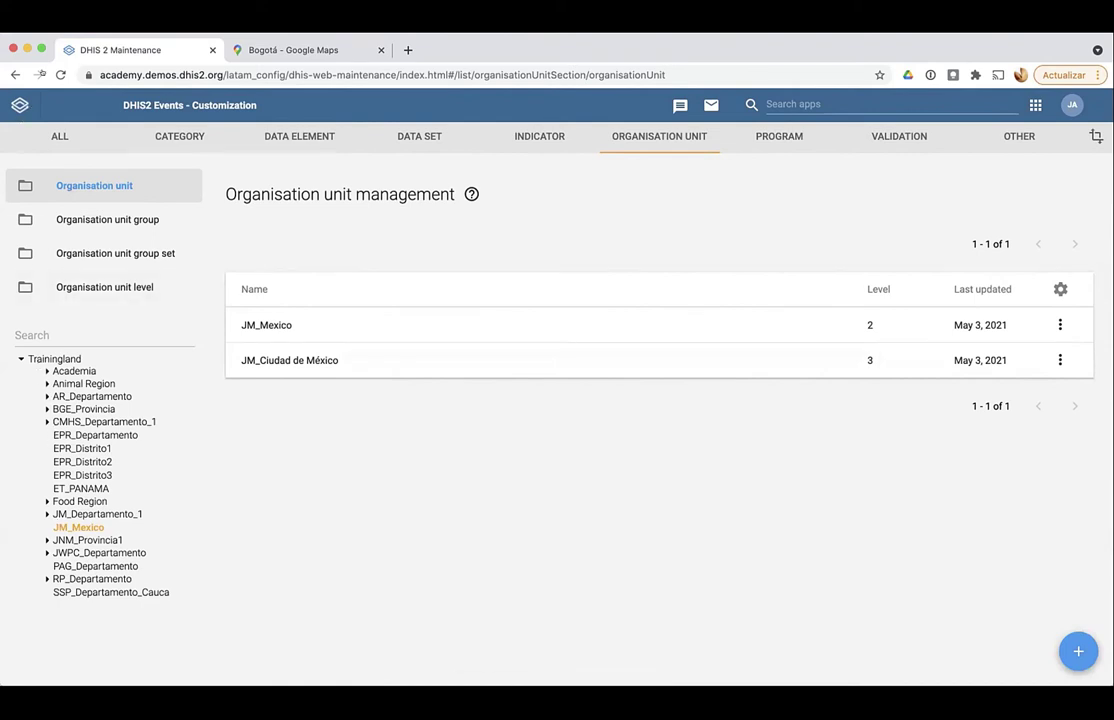
Step: Return to the organisation unit list, expand JM_Mexico and list only JM_Ciudad de México
{"action": "left_click", "coordinate": [56, 287]}
{"action": "left_click", "coordinate": [94, 185]}
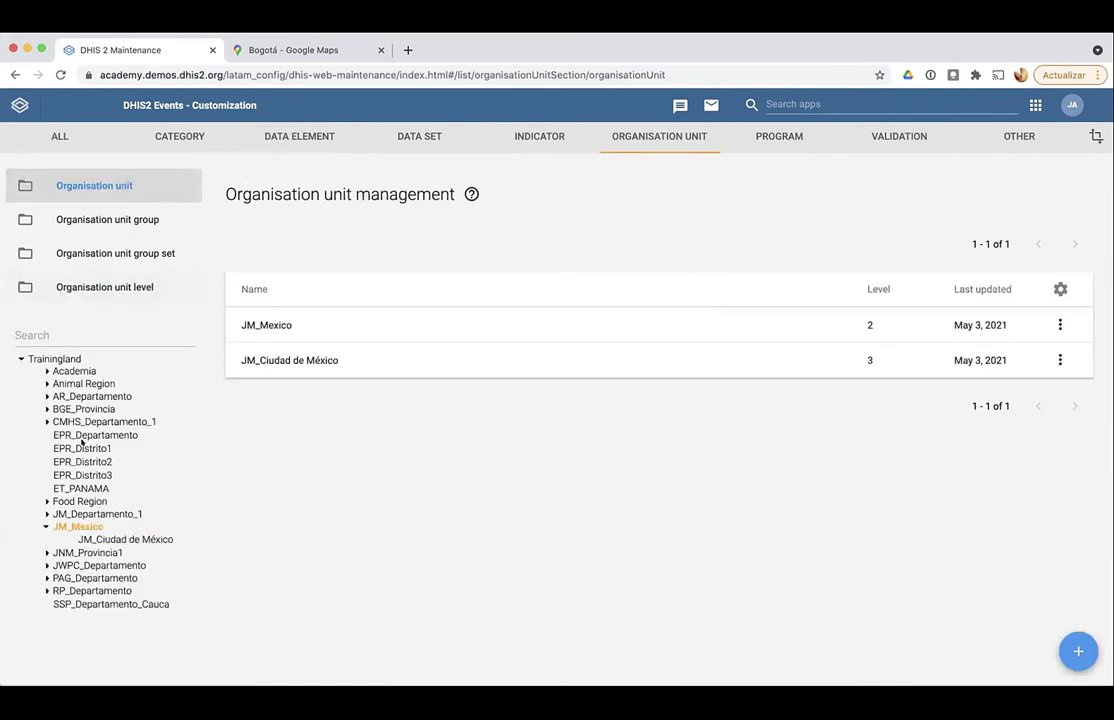
{"action": "left_click", "coordinate": [125, 539]}
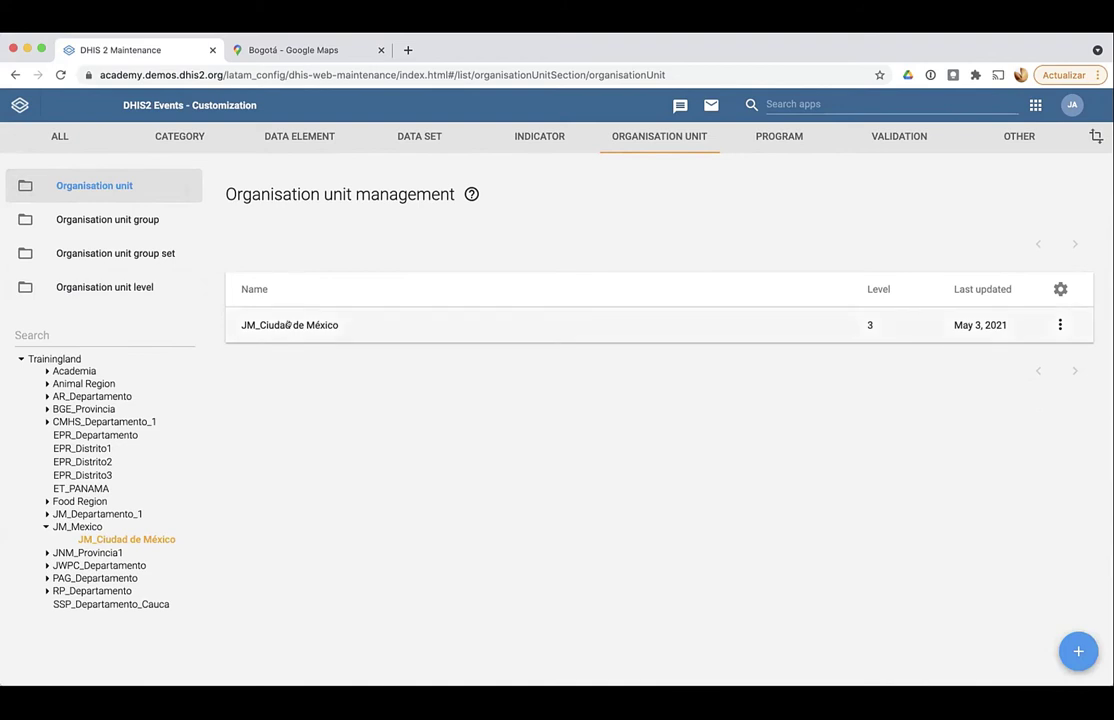
Step: Open JM_Ciudad de México's edit form and review code JM_CDM and opening date 1924-05-01
{"action": "left_click", "coordinate": [288, 325]}
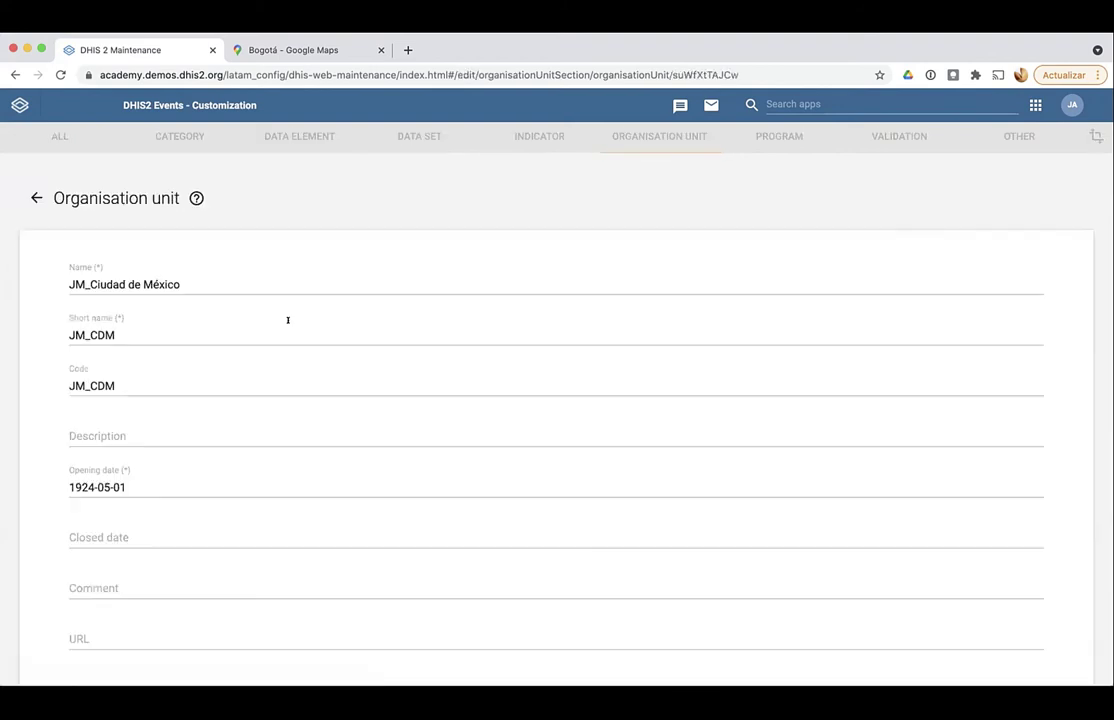
{"action": "scroll", "coordinate": [288, 320], "scroll_direction": "down", "scroll_amount": 3}
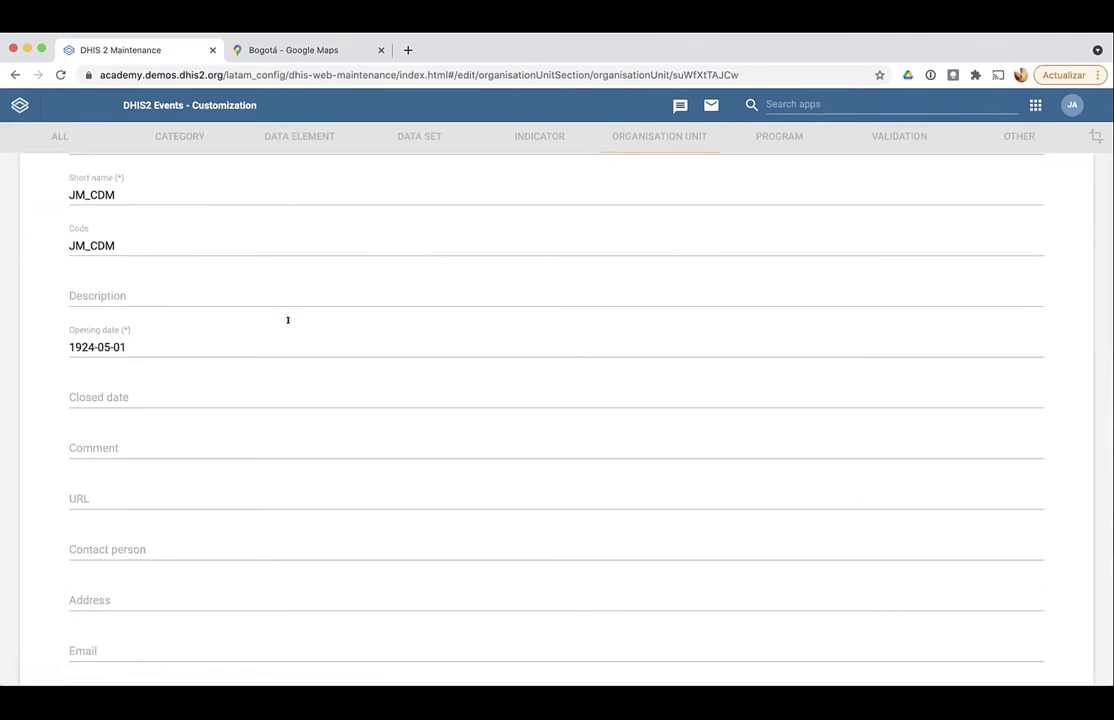
{"action": "scroll", "coordinate": [288, 320], "scroll_direction": "up", "scroll_amount": 3}
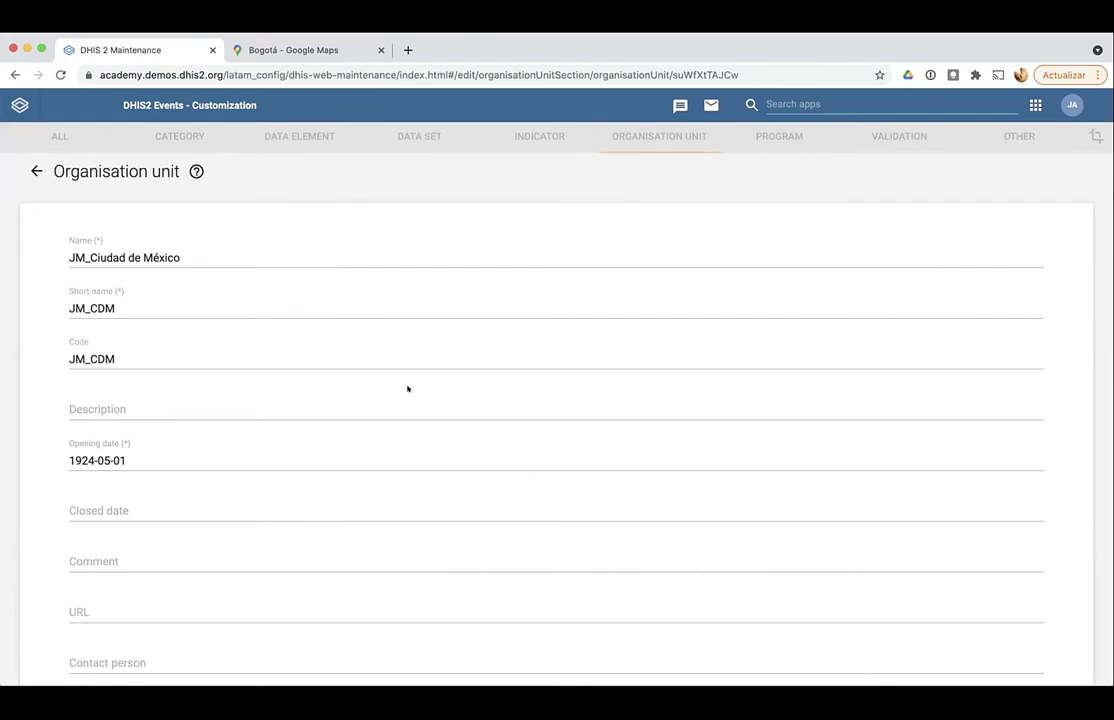
{"action": "scroll", "coordinate": [407, 389], "scroll_direction": "down", "scroll_amount": 3}
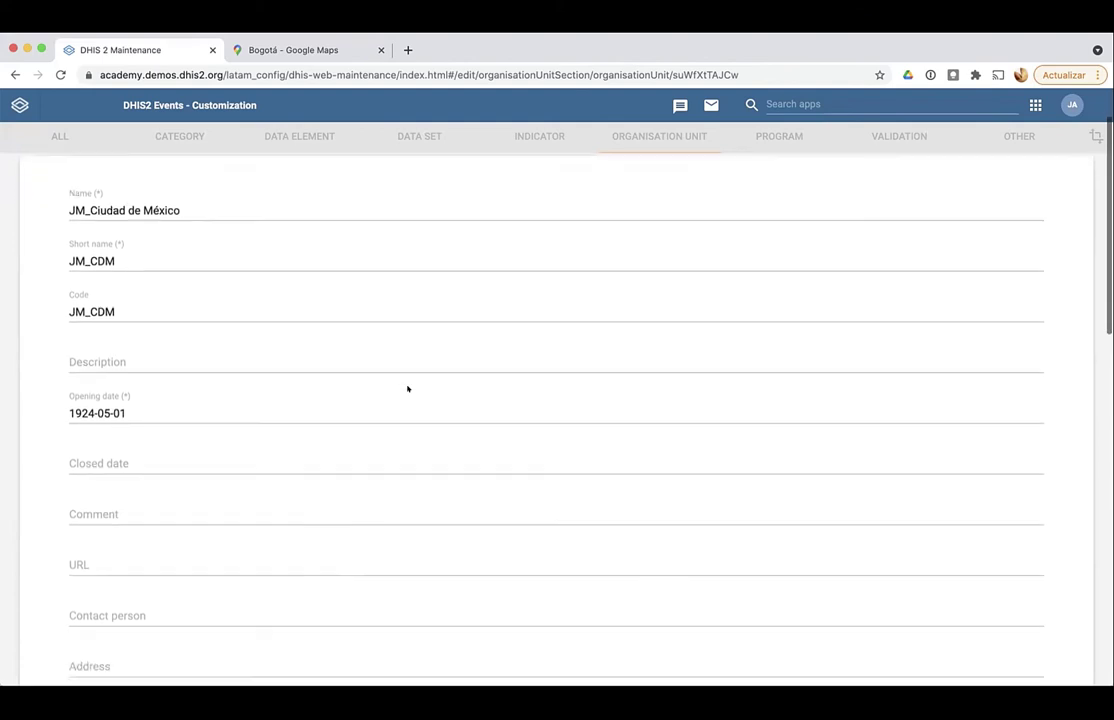
{"action": "scroll", "coordinate": [407, 389], "scroll_direction": "down", "scroll_amount": 12}
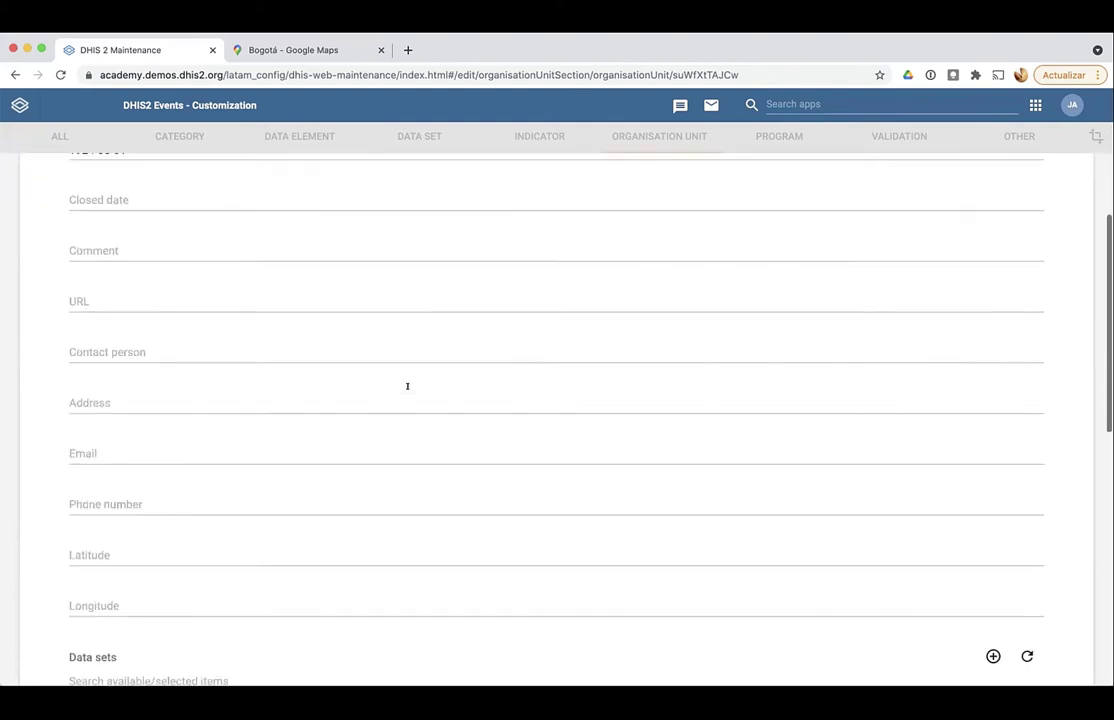
{"action": "scroll", "coordinate": [407, 386], "scroll_direction": "down", "scroll_amount": 1}
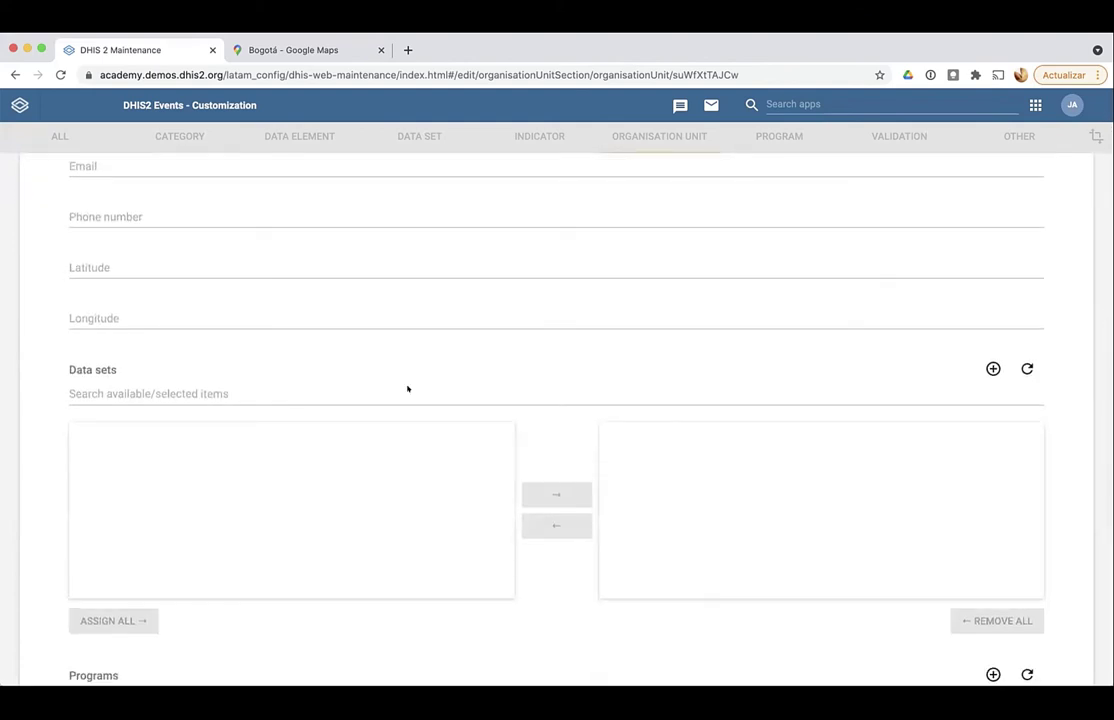
{"action": "scroll", "coordinate": [407, 389], "scroll_direction": "up", "scroll_amount": 2}
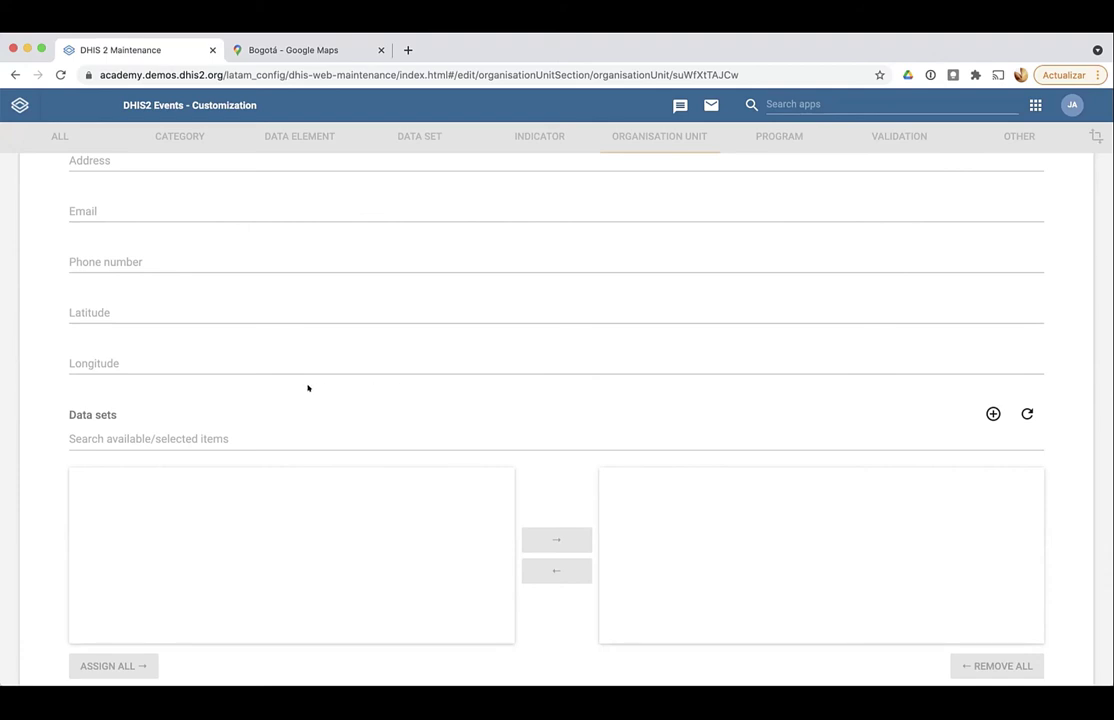
Step: Enter 19.427 as JM_Ciudad de México's latitude, correcting the mistyped digits
{"action": "left_click", "coordinate": [253, 298]}
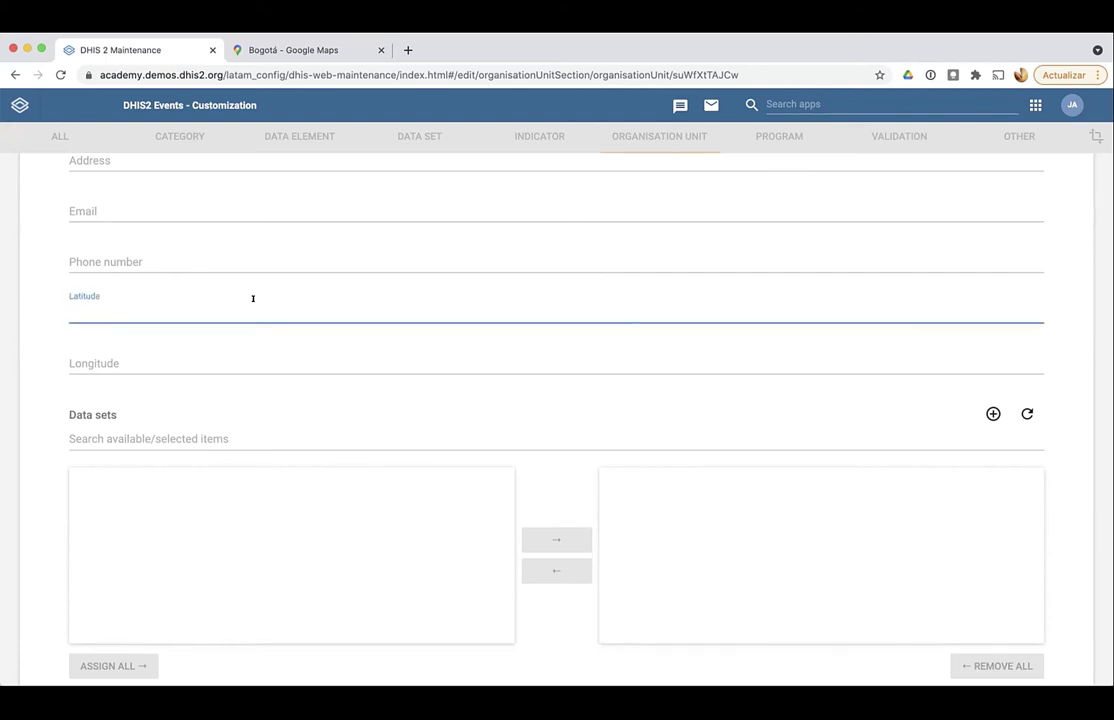
{"action": "type", "text": "19"}
{"action": "type", "text": "."}
{"action": "type", "text": "442"}
{"action": "key", "text": "BackSpace"}
{"action": "key", "text": "BackSpace"}
{"action": "type", "text": "227"}
{"action": "left_click", "coordinate": [95, 315]}
{"action": "key", "text": "BackSpace"}
Step: Enter -99.190 as the longitude
{"action": "left_click", "coordinate": [92, 365]}
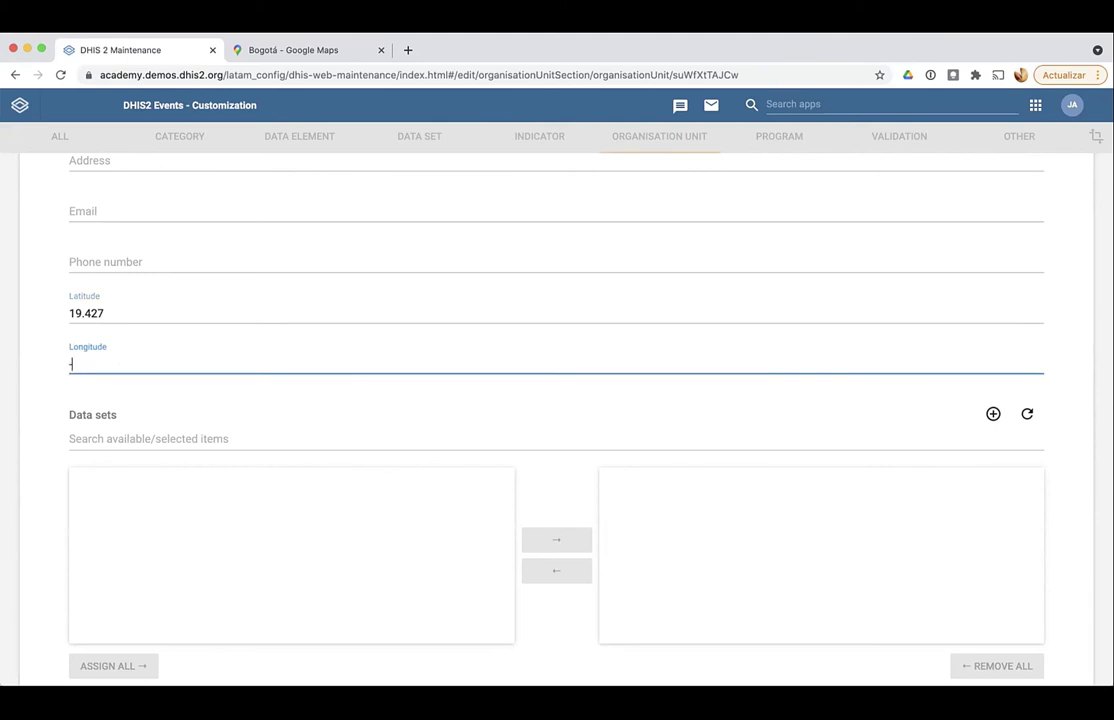
{"action": "type", "text": "-99.190"}
{"action": "scroll", "coordinate": [37, 487], "scroll_direction": "down", "scroll_amount": 5}
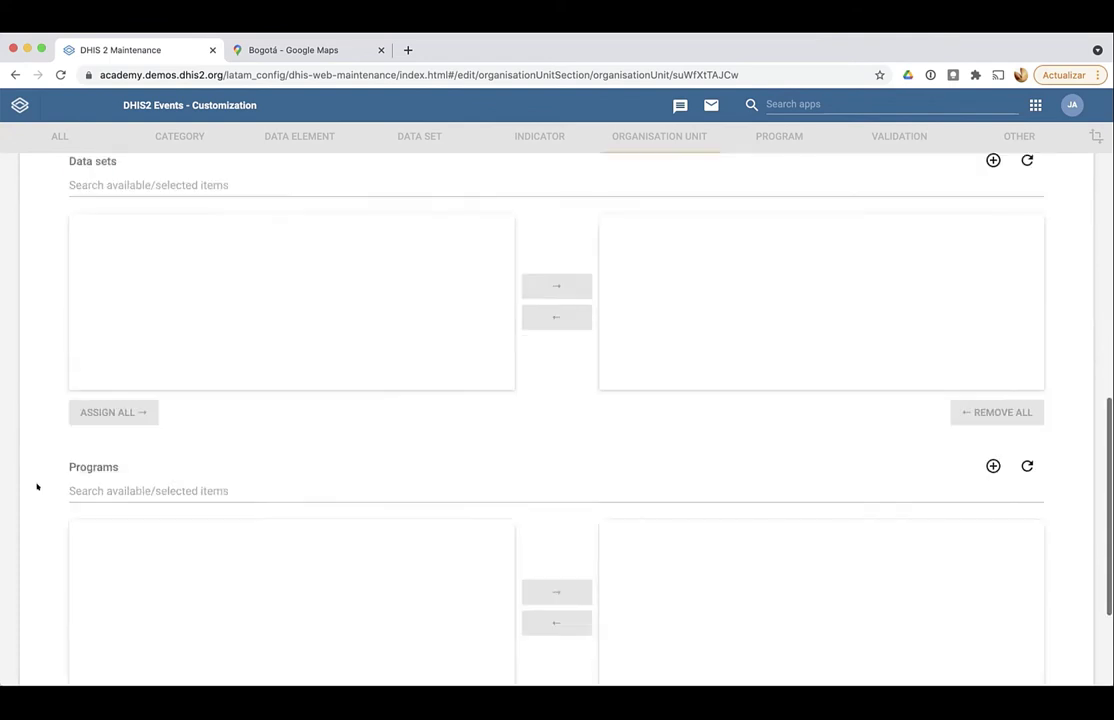
Step: Save JM_Ciudad de México's coordinates and switch to the Maps app
{"action": "left_click", "coordinate": [99, 572]}
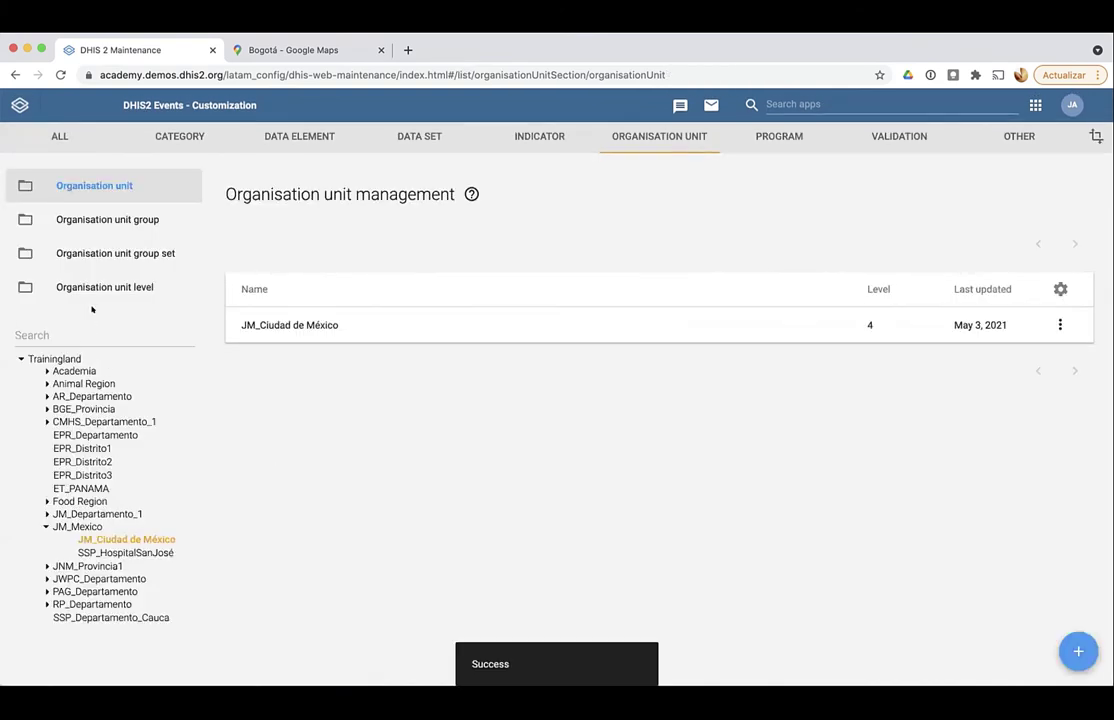
{"action": "left_click", "coordinate": [907, 104]}
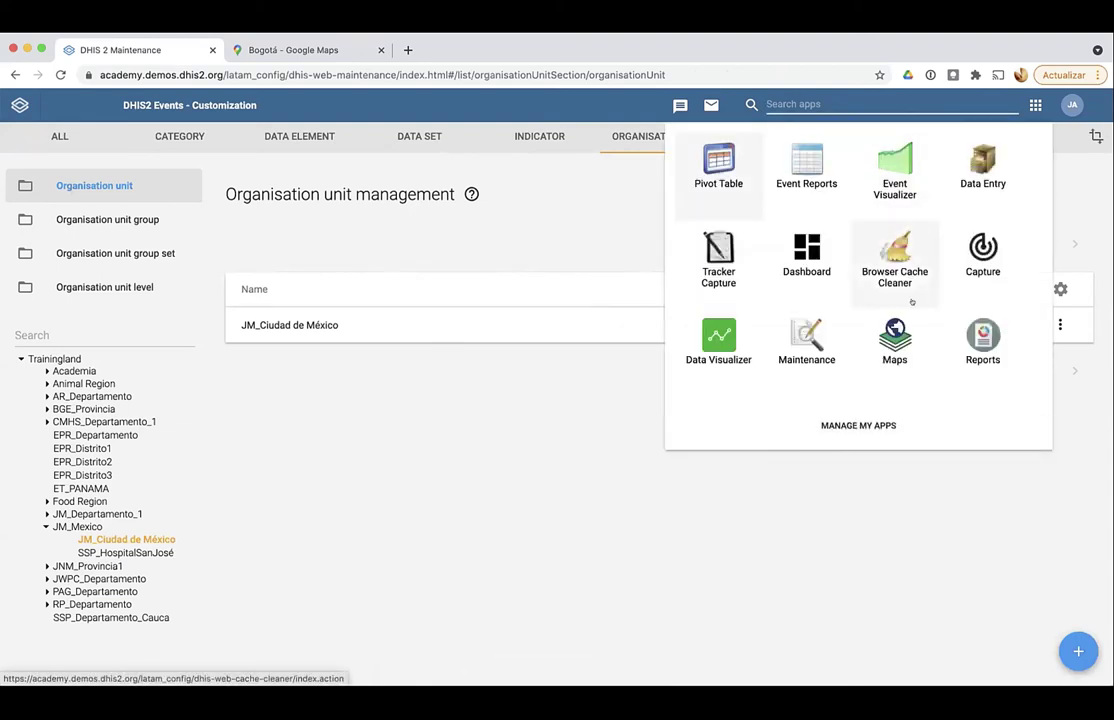
{"action": "left_click", "coordinate": [895, 338]}
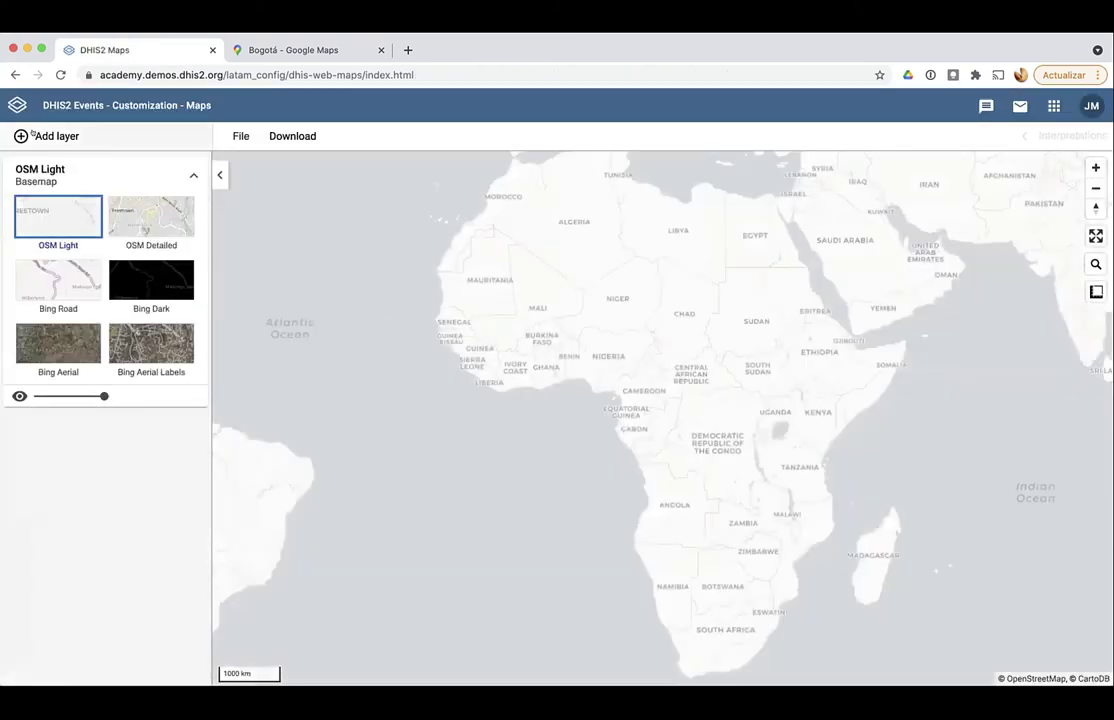
Step: Start a Facilities layer using the JM_Establecimientos de Salud group set
{"action": "left_click", "coordinate": [38, 137]}
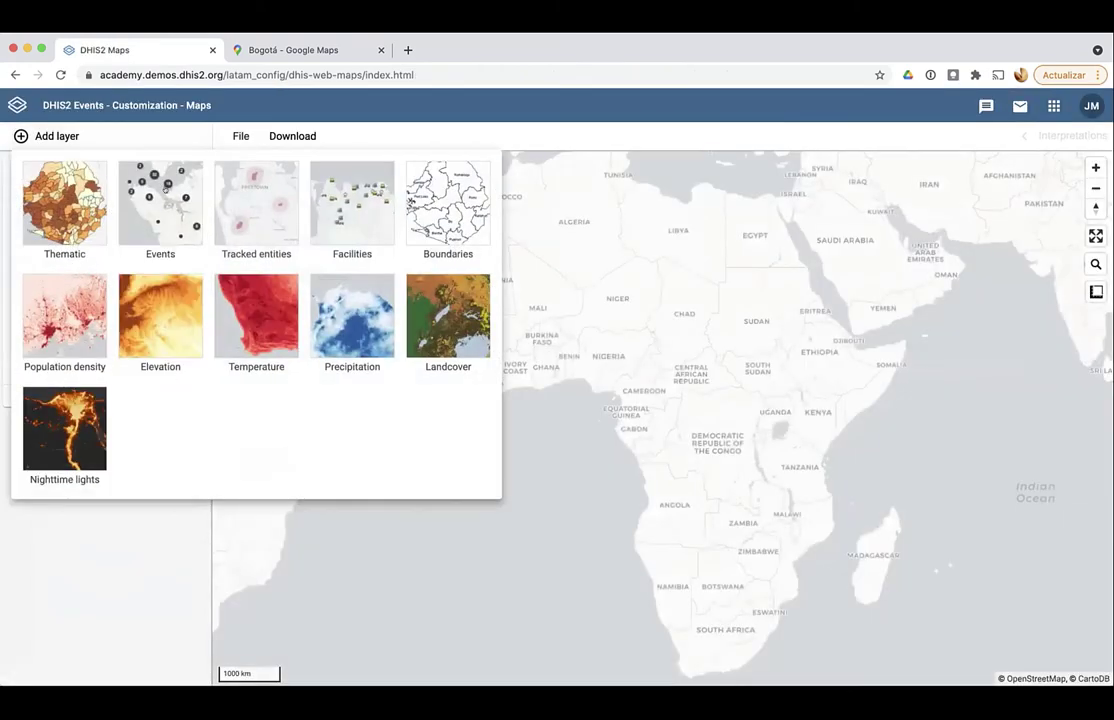
{"action": "left_click", "coordinate": [345, 205]}
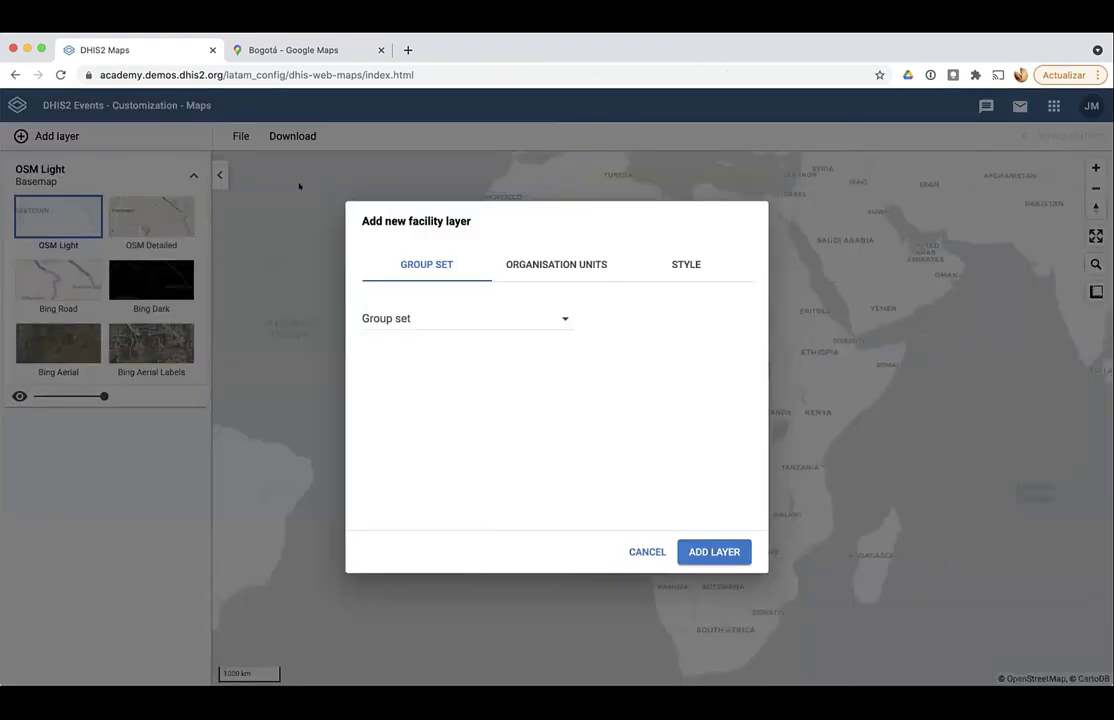
{"action": "left_click", "coordinate": [389, 316]}
{"action": "left_click", "coordinate": [389, 319]}
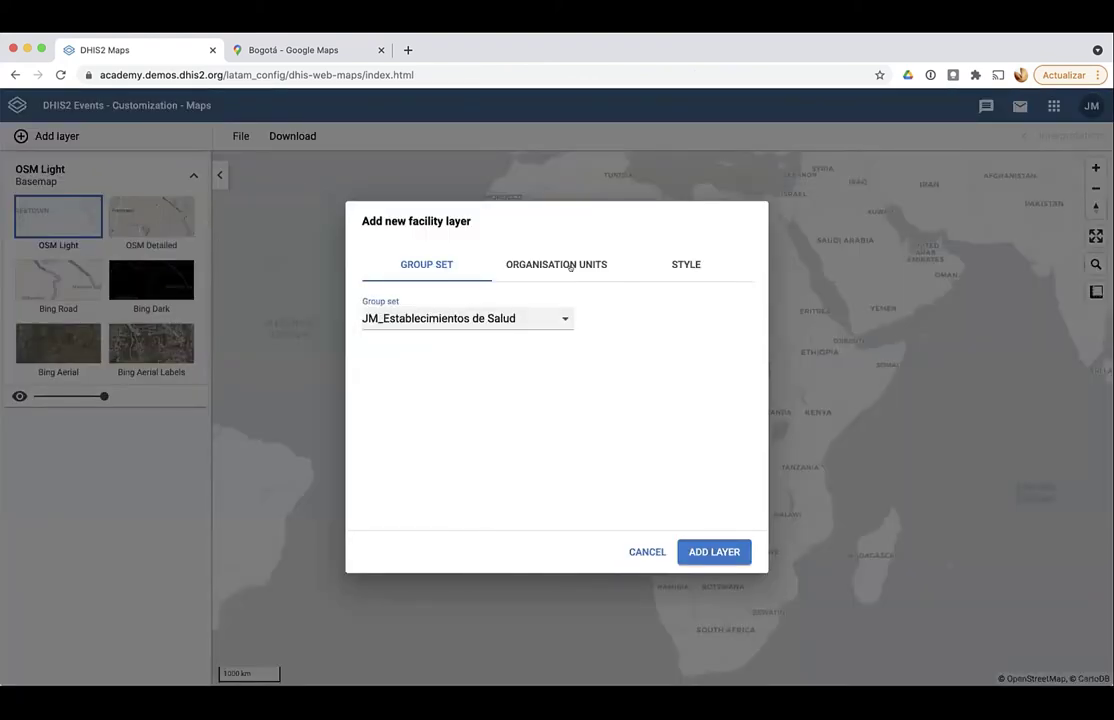
Step: Restrict the layer to JM_Departamento_1 at Facility level and add it to the map
{"action": "left_click", "coordinate": [569, 264]}
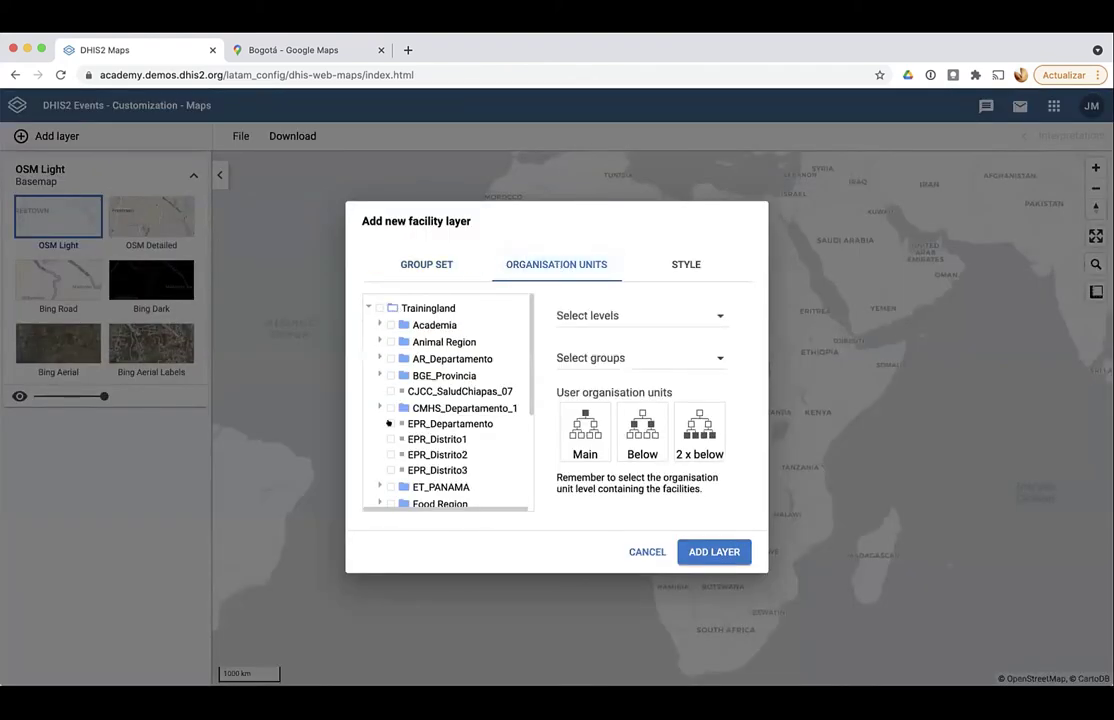
{"action": "scroll", "coordinate": [378, 425], "scroll_direction": "down", "scroll_amount": 3}
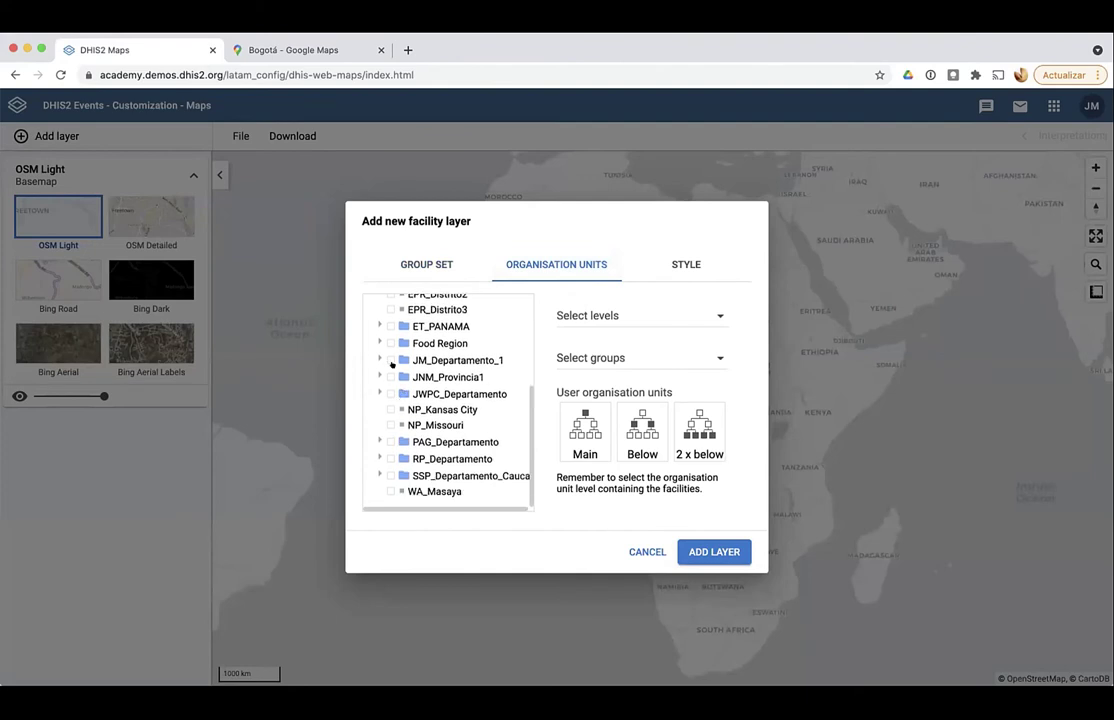
{"action": "left_click", "coordinate": [390, 360]}
{"action": "left_click", "coordinate": [600, 315]}
{"action": "left_click", "coordinate": [600, 383]}
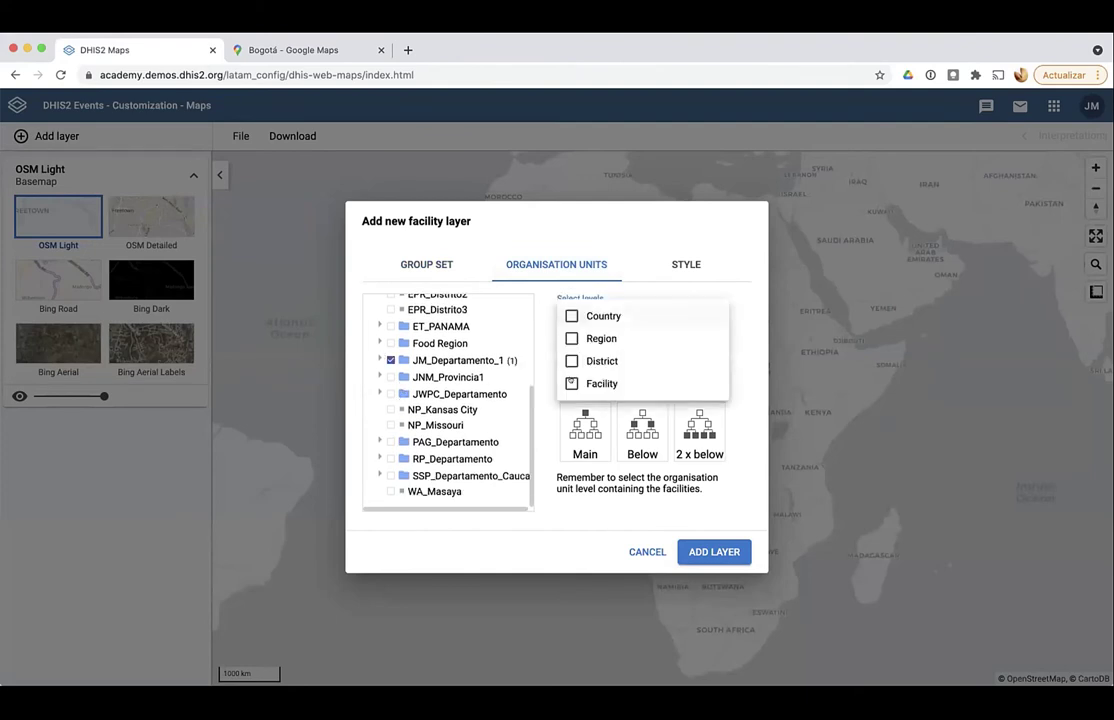
{"action": "left_click", "coordinate": [695, 551]}
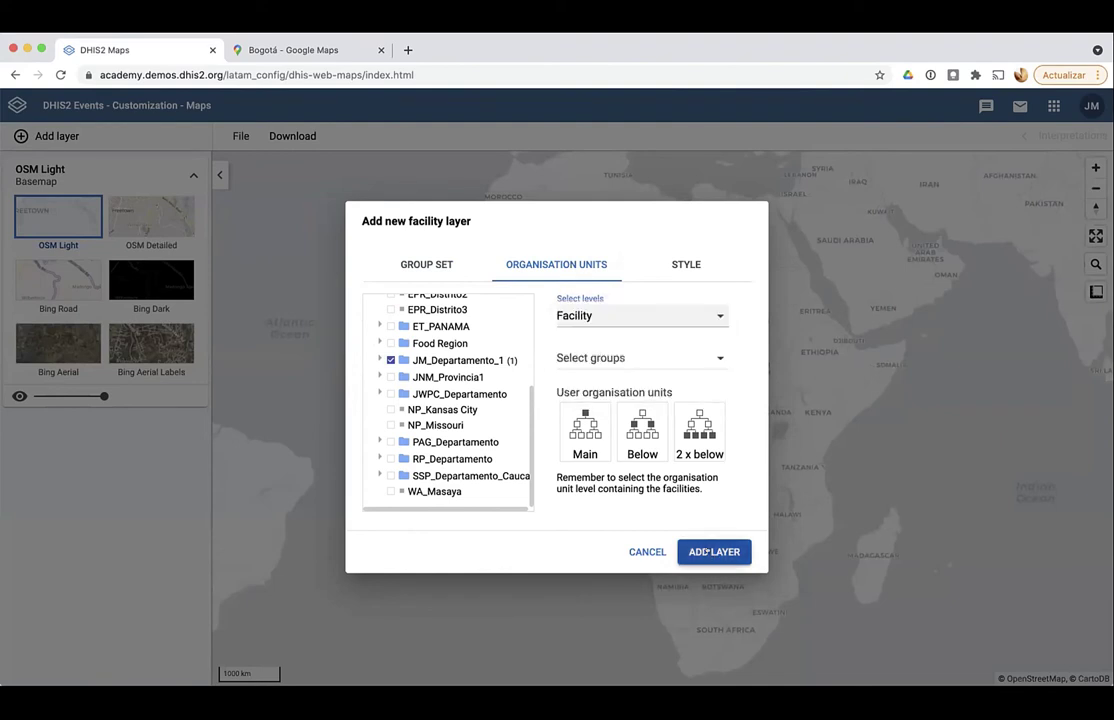
{"action": "left_click", "coordinate": [707, 551]}
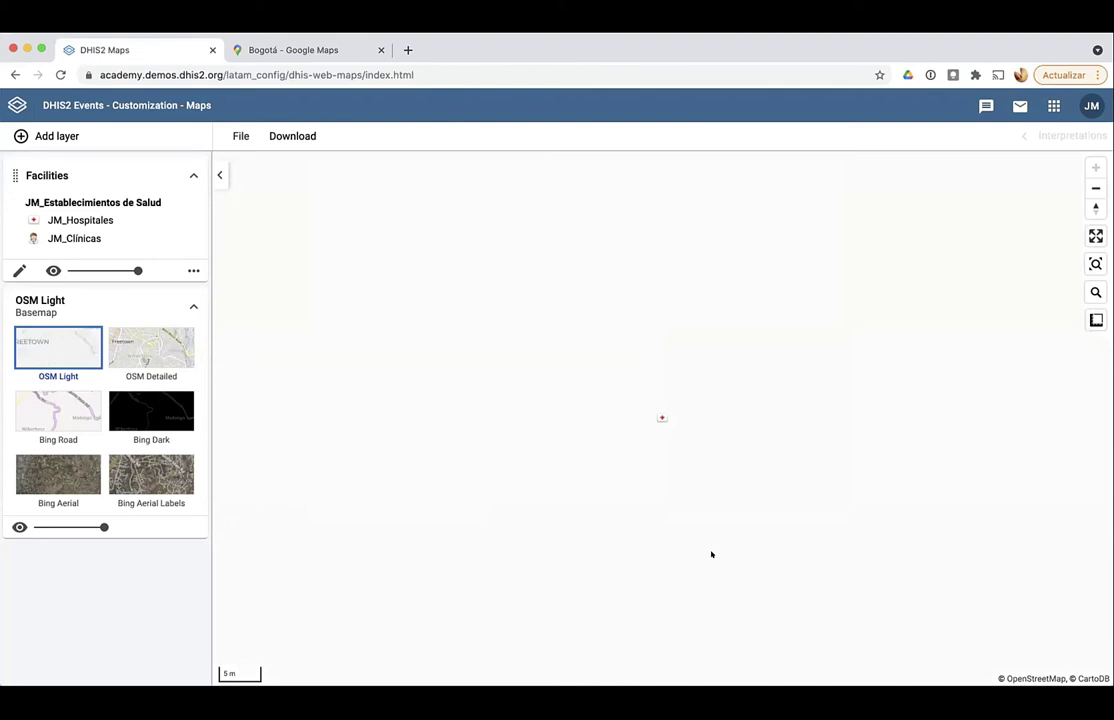
Step: Zoom out to the world view and open the JM_Hospital San José 1 marker near Antarctica
{"action": "scroll", "coordinate": [702, 537], "scroll_direction": "down", "scroll_amount": 10}
{"action": "scroll", "coordinate": [702, 537], "scroll_direction": "down", "scroll_amount": 10}
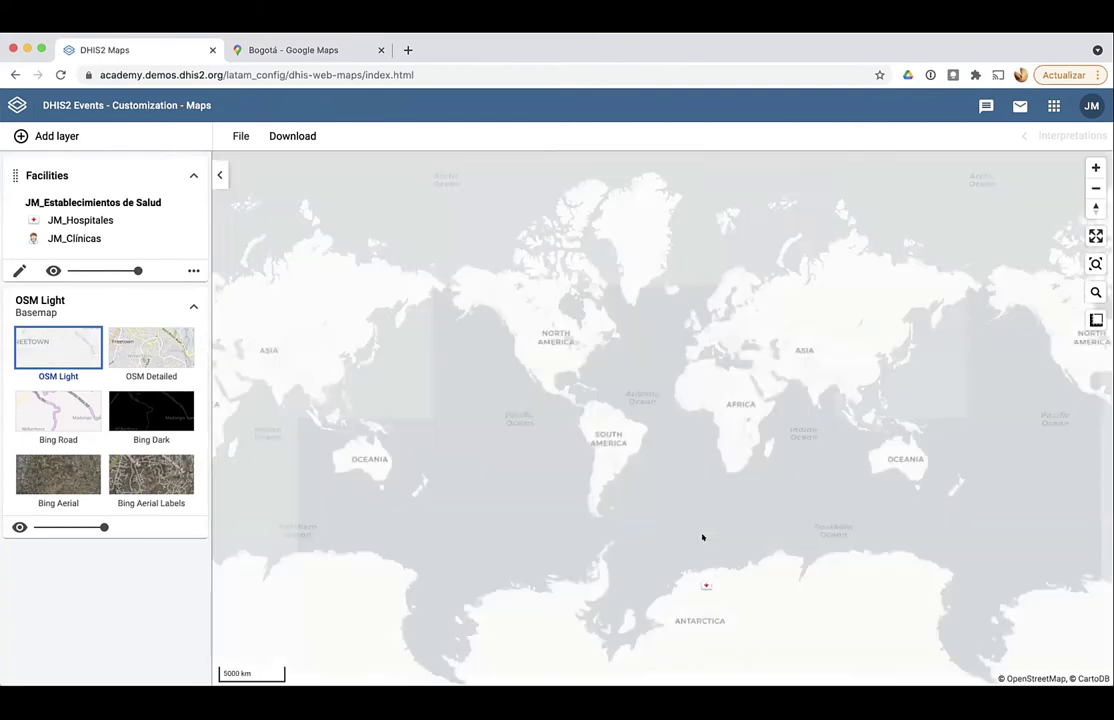
{"action": "mouse_move", "coordinate": [702, 586]}
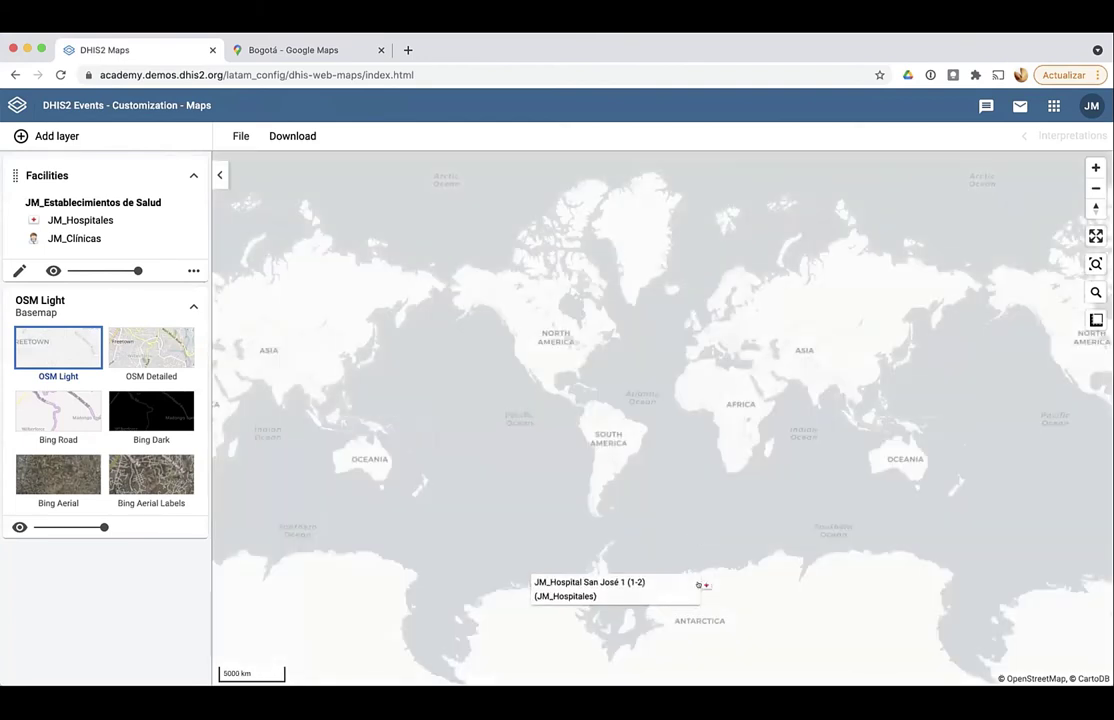
{"action": "left_click_drag", "start_coordinate": [704, 583], "coordinate": [670, 511]}
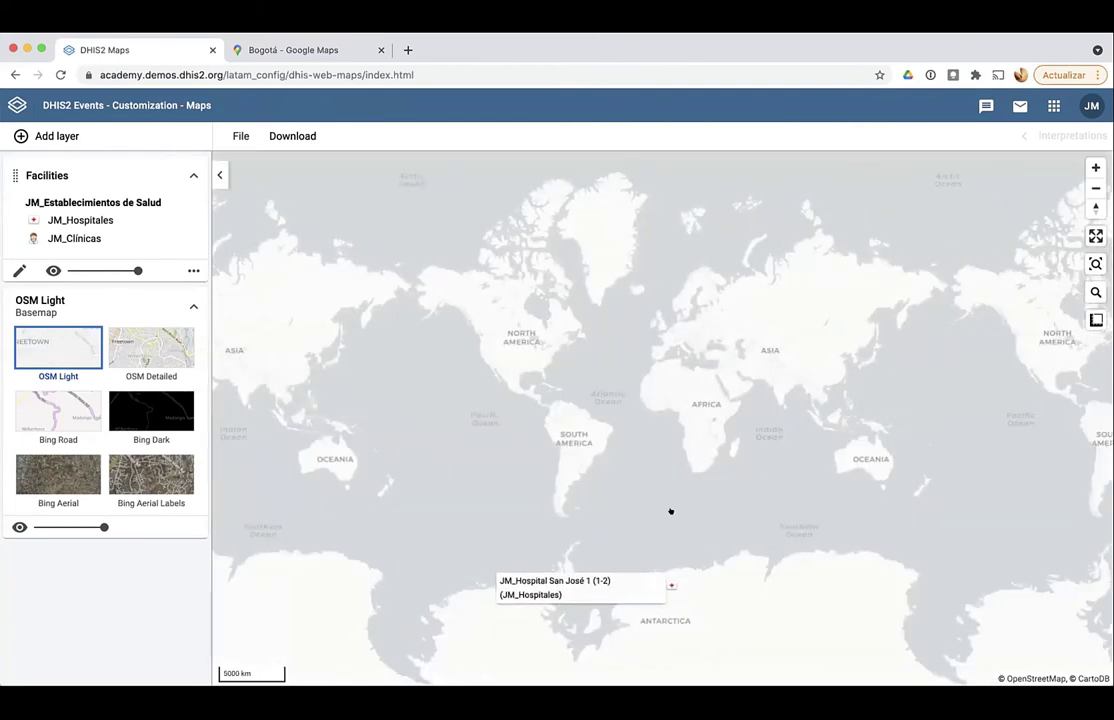
{"action": "left_click", "coordinate": [664, 582]}
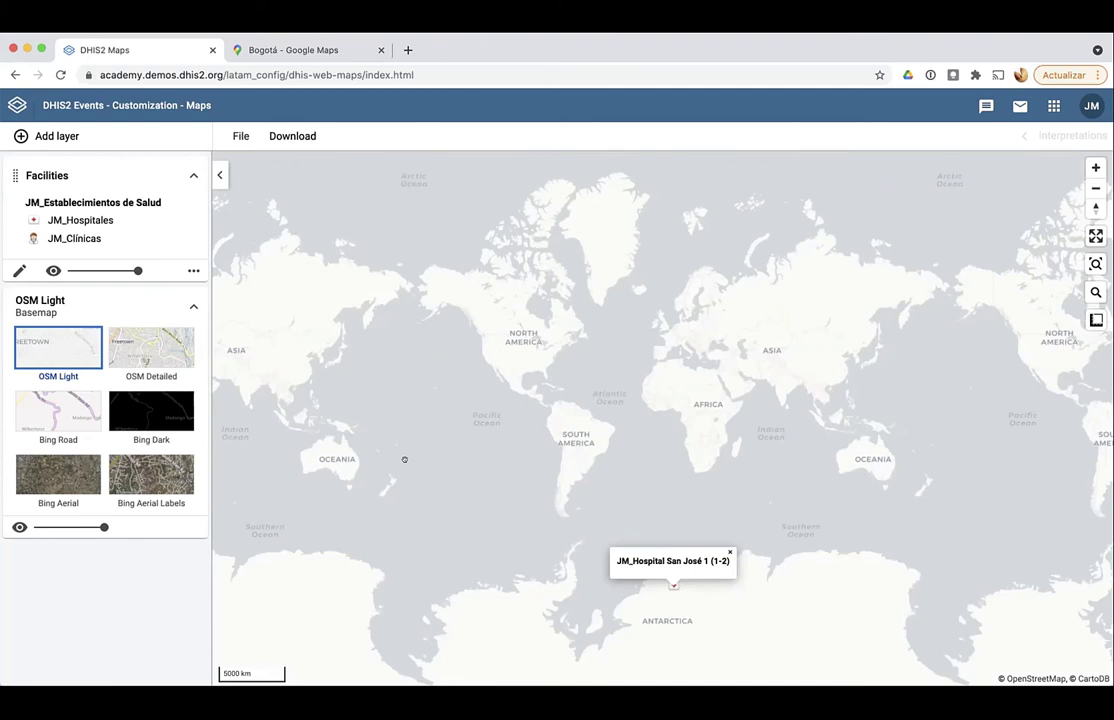
{"action": "left_click", "coordinate": [1054, 105]}
Step: Select and clear all local and session storage items in Browser Cache Cleaner
{"action": "left_click", "coordinate": [924, 290]}
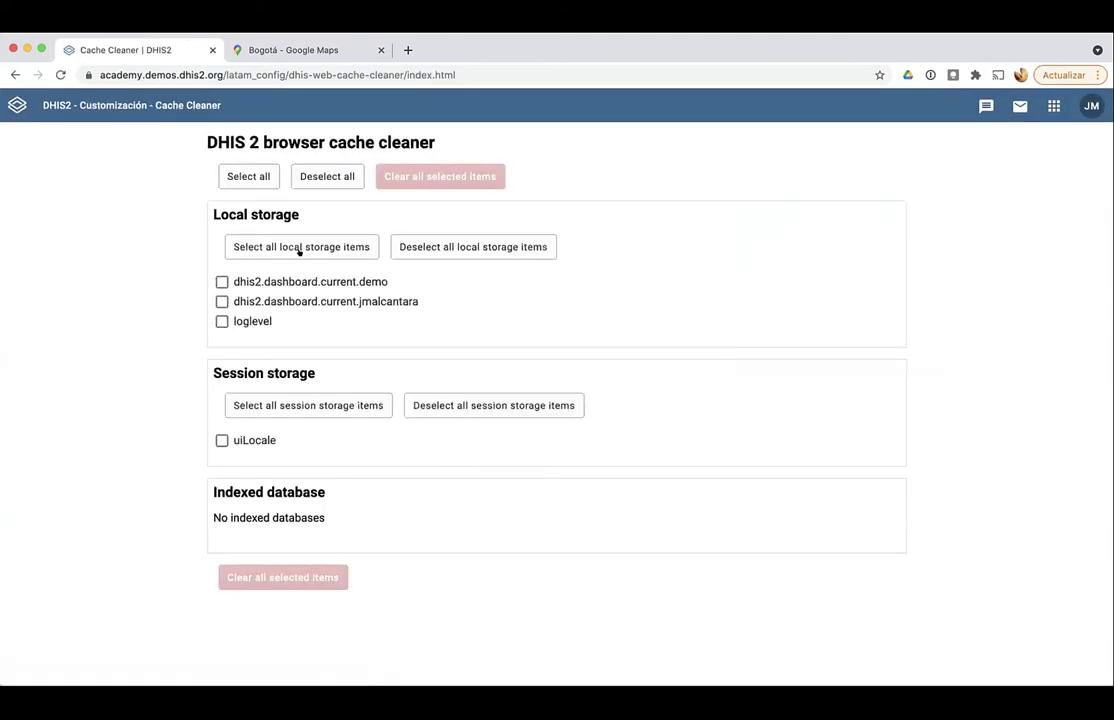
{"action": "left_click", "coordinate": [258, 174]}
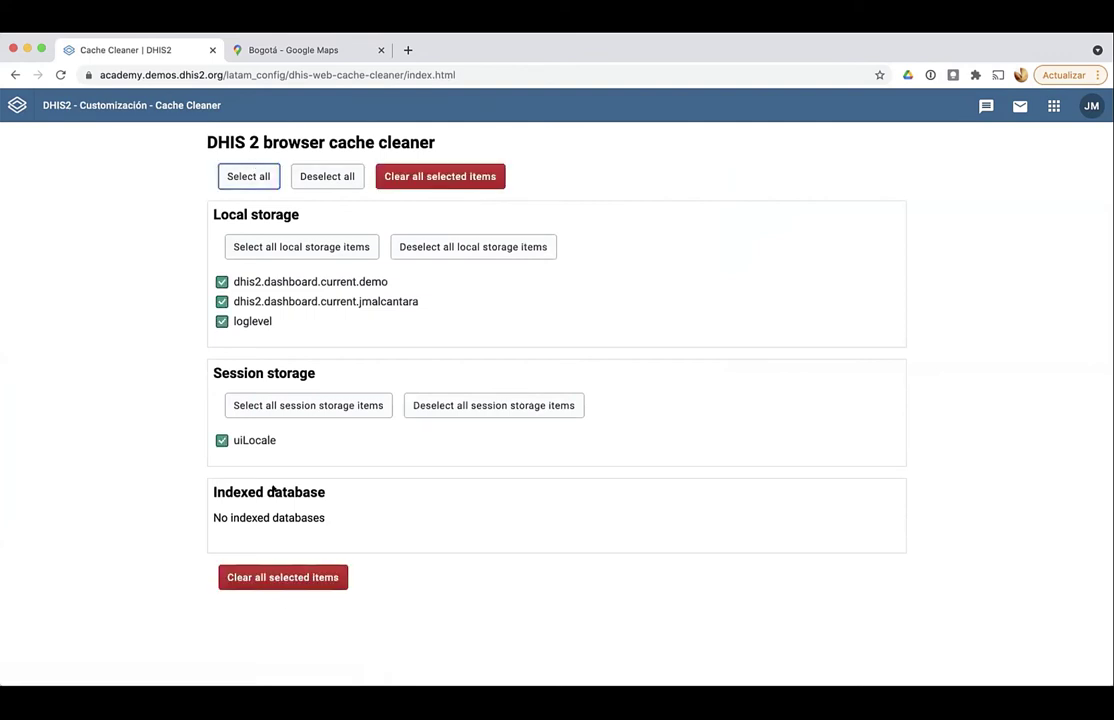
{"action": "left_click", "coordinate": [279, 578]}
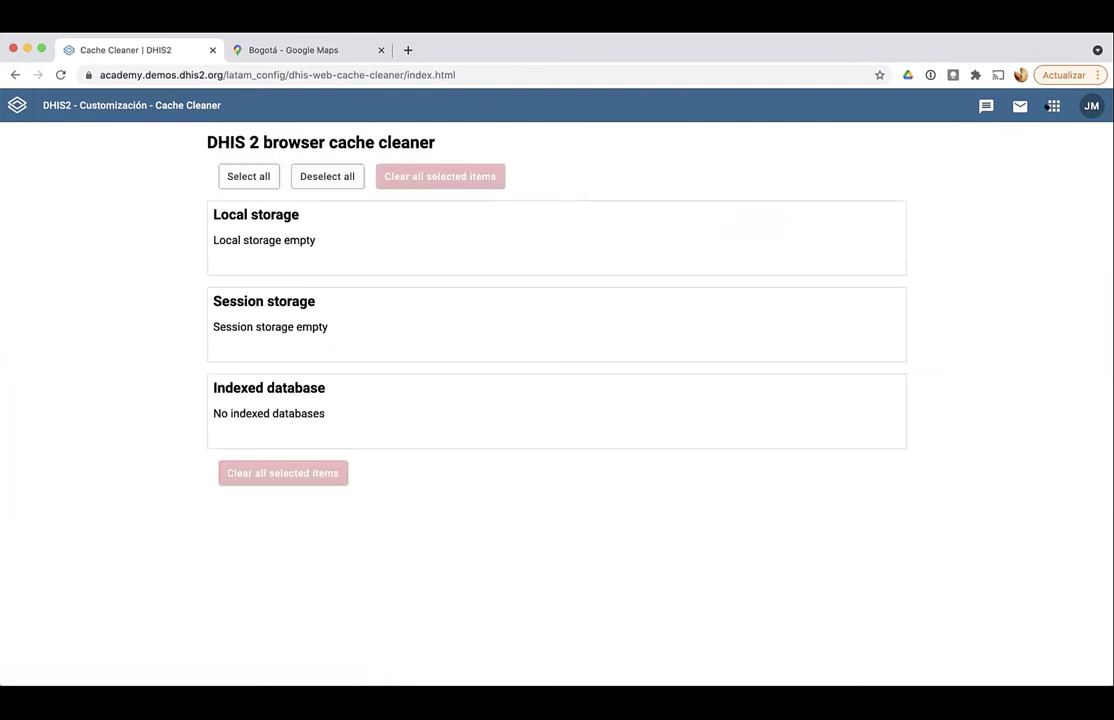
{"action": "left_click", "coordinate": [1054, 105]}
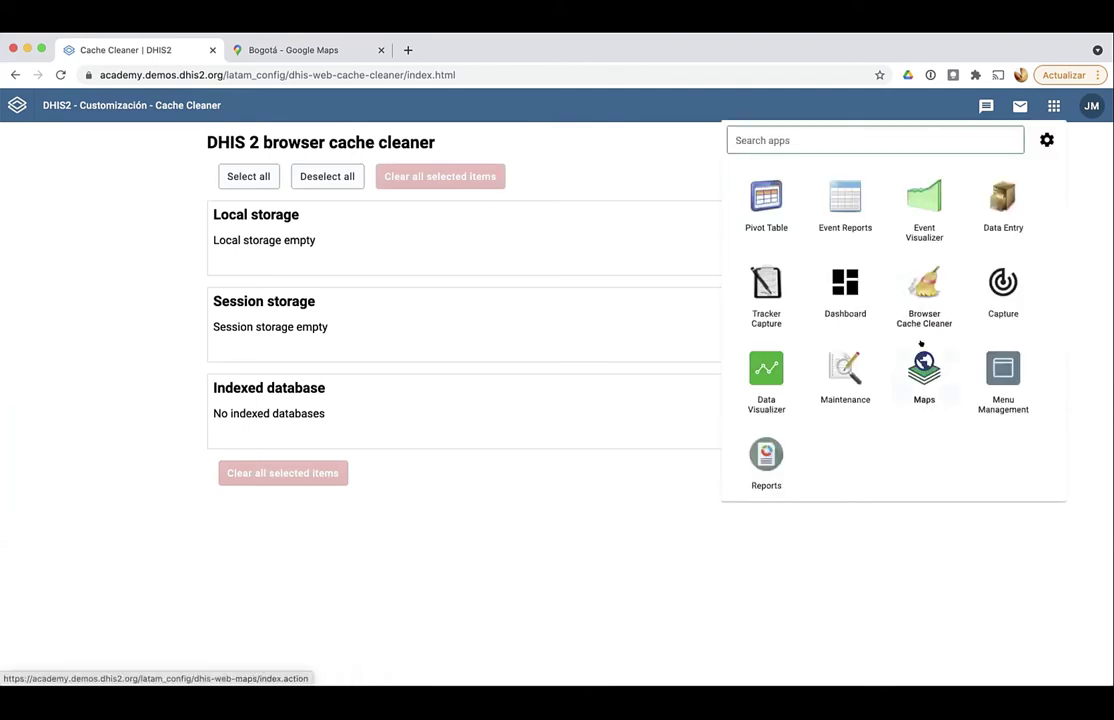
Step: Reopen Maps and start a Facilities layer with the JM_Establecimientos de Salud group set
{"action": "left_click", "coordinate": [924, 368]}
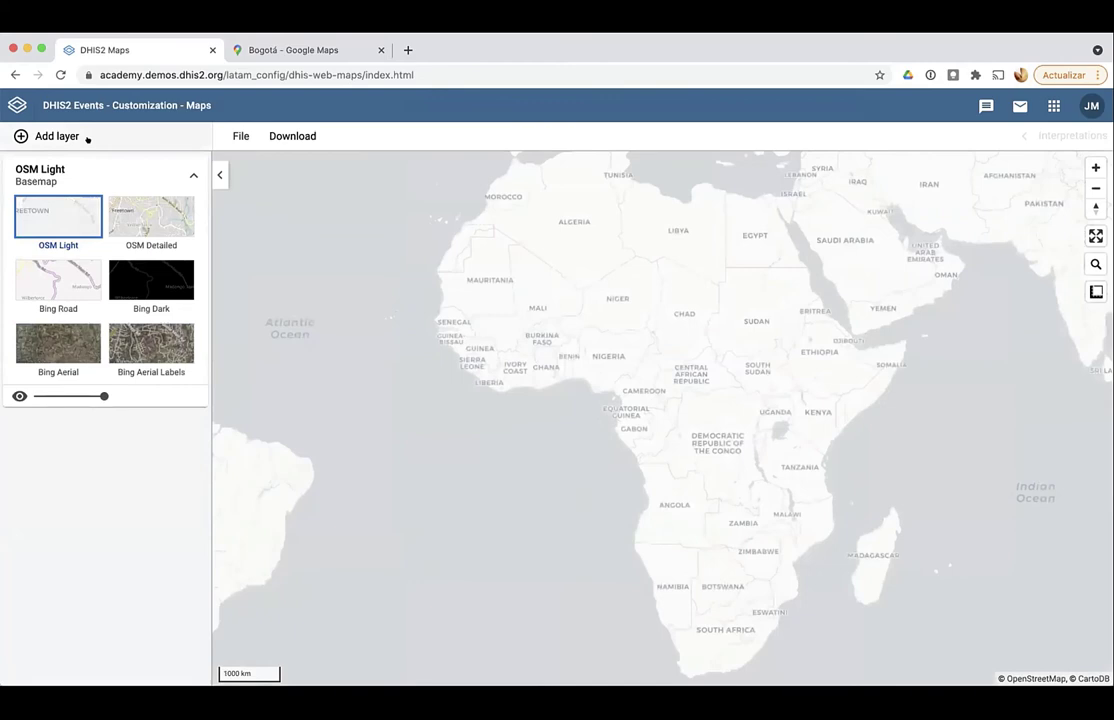
{"action": "left_click", "coordinate": [84, 137]}
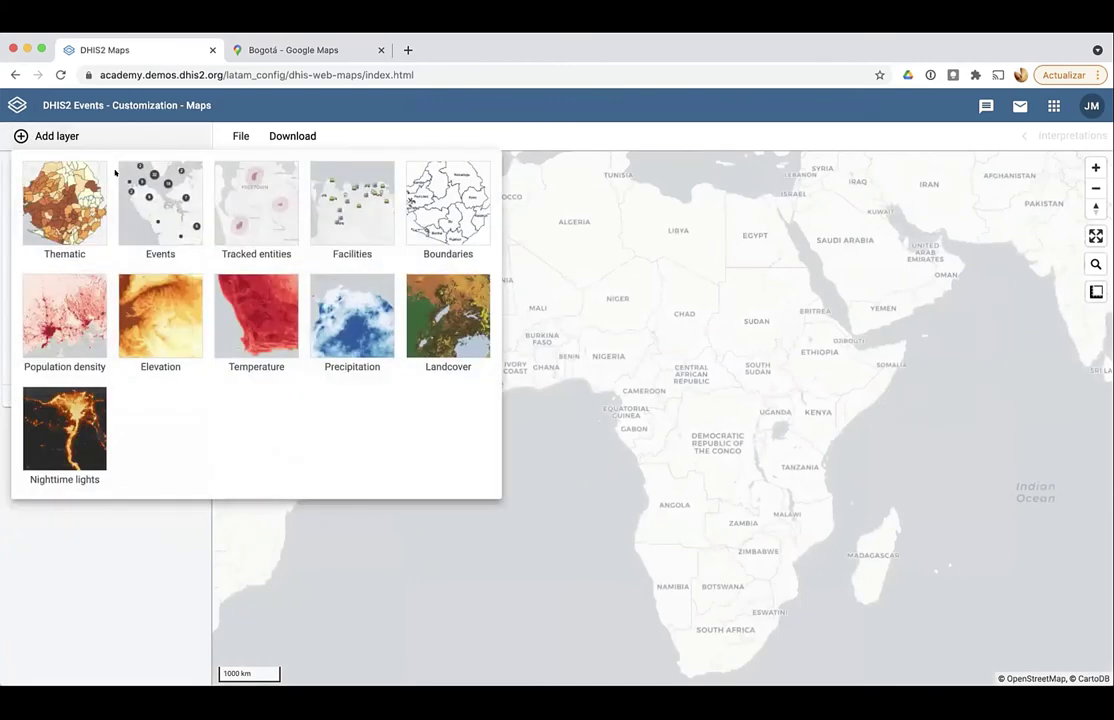
{"action": "left_click", "coordinate": [350, 196]}
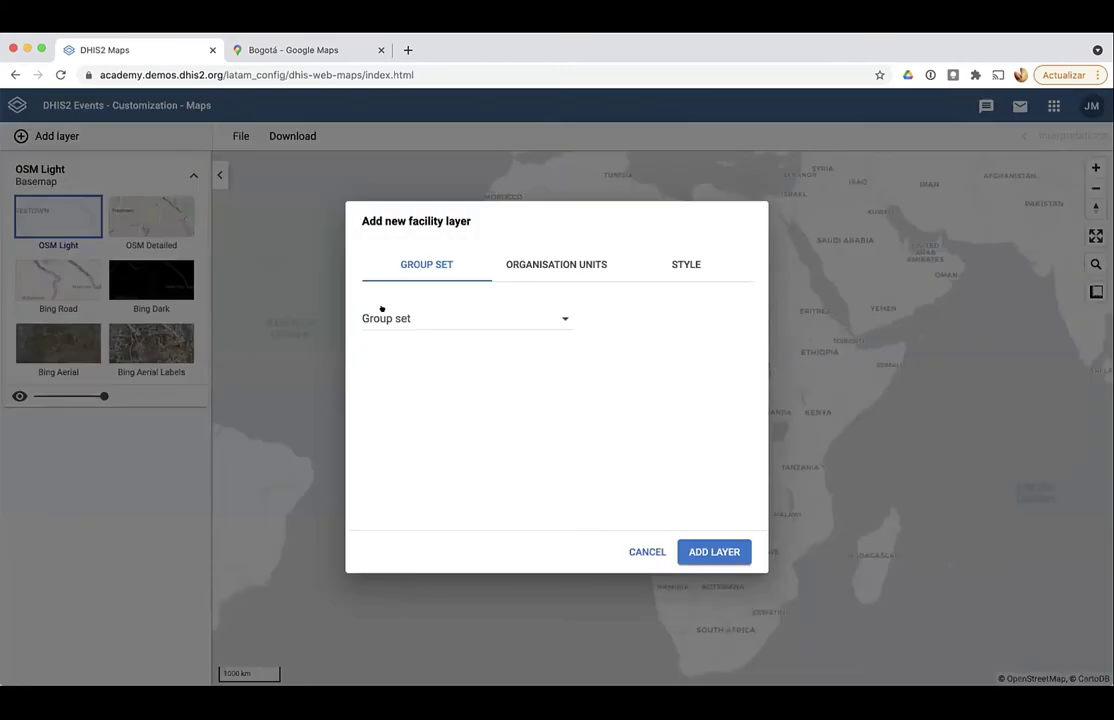
{"action": "left_click", "coordinate": [380, 320]}
{"action": "left_click", "coordinate": [380, 320]}
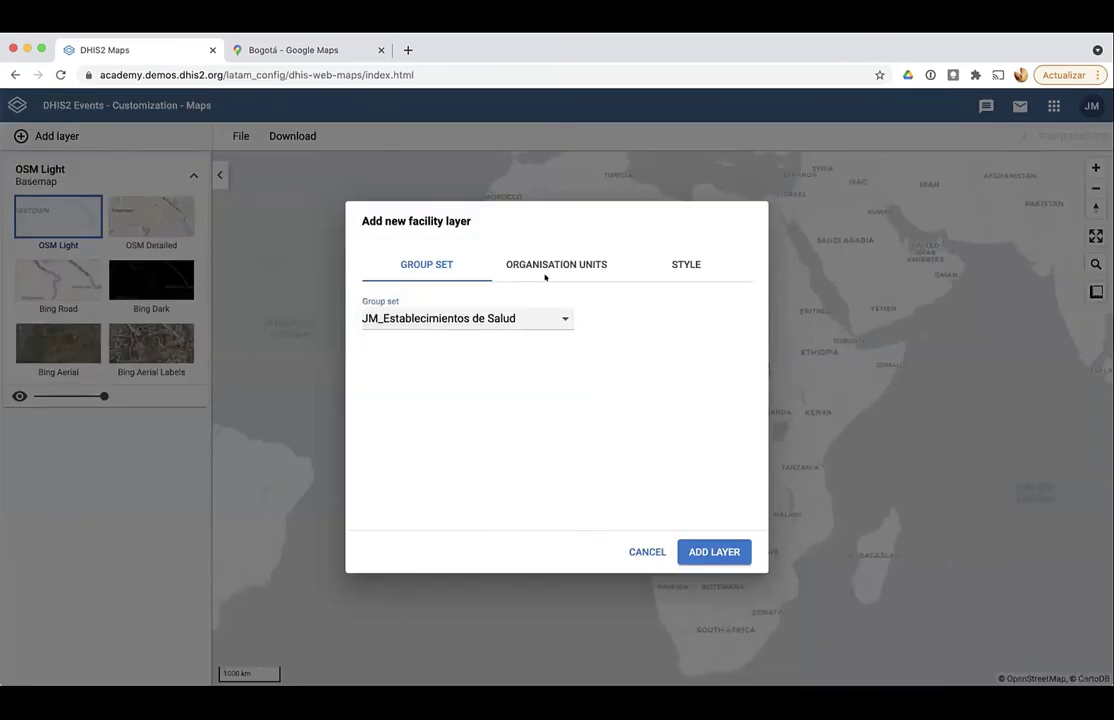
Step: Limit the layer to JM_Departamento_1 at Facility level and add it to the map
{"action": "left_click", "coordinate": [532, 264]}
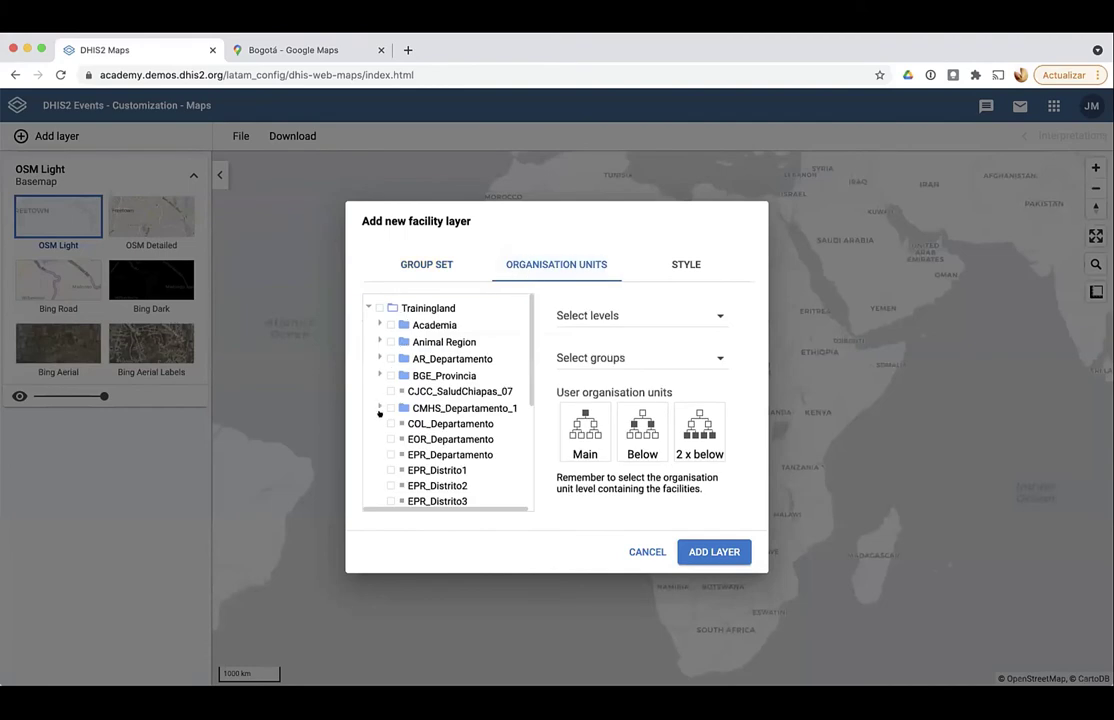
{"action": "scroll", "coordinate": [379, 413], "scroll_direction": "down", "scroll_amount": 3}
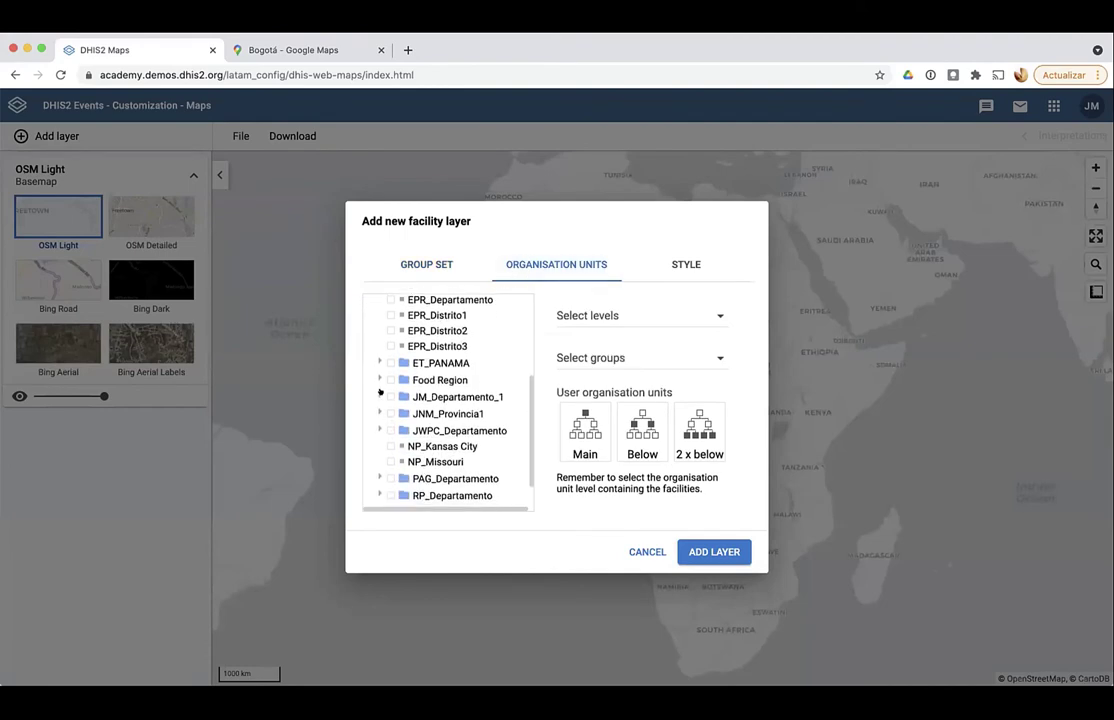
{"action": "left_click", "coordinate": [390, 397]}
{"action": "left_click", "coordinate": [595, 315]}
{"action": "left_click", "coordinate": [590, 383]}
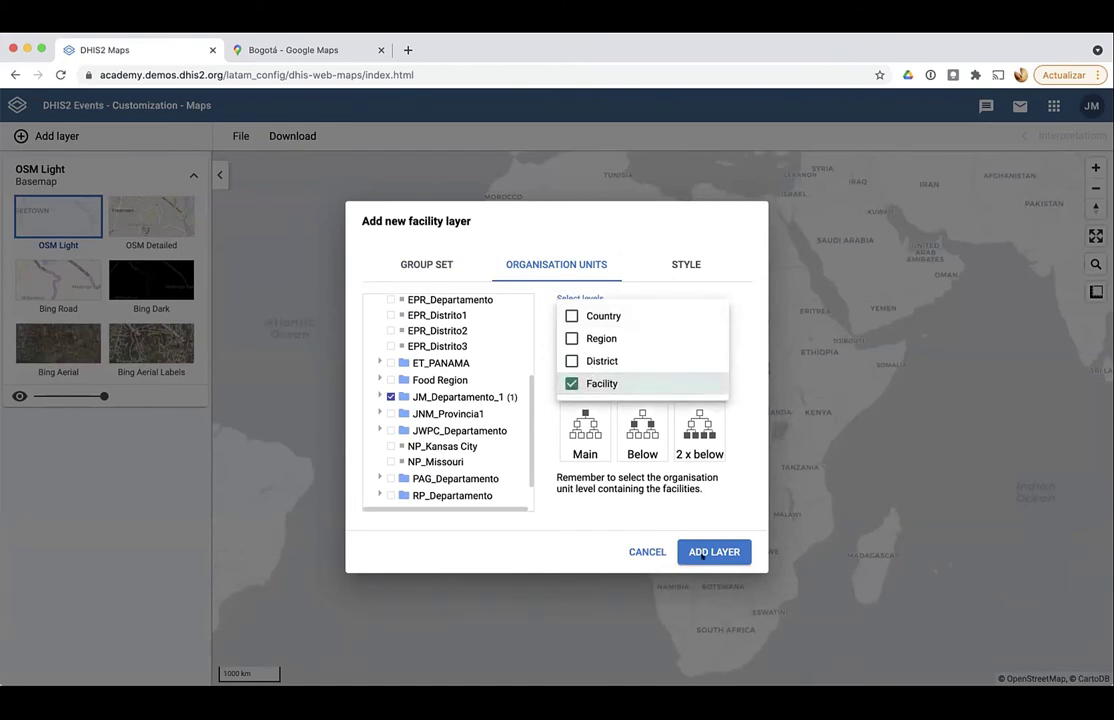
{"action": "left_click", "coordinate": [703, 553]}
{"action": "left_click", "coordinate": [703, 553]}
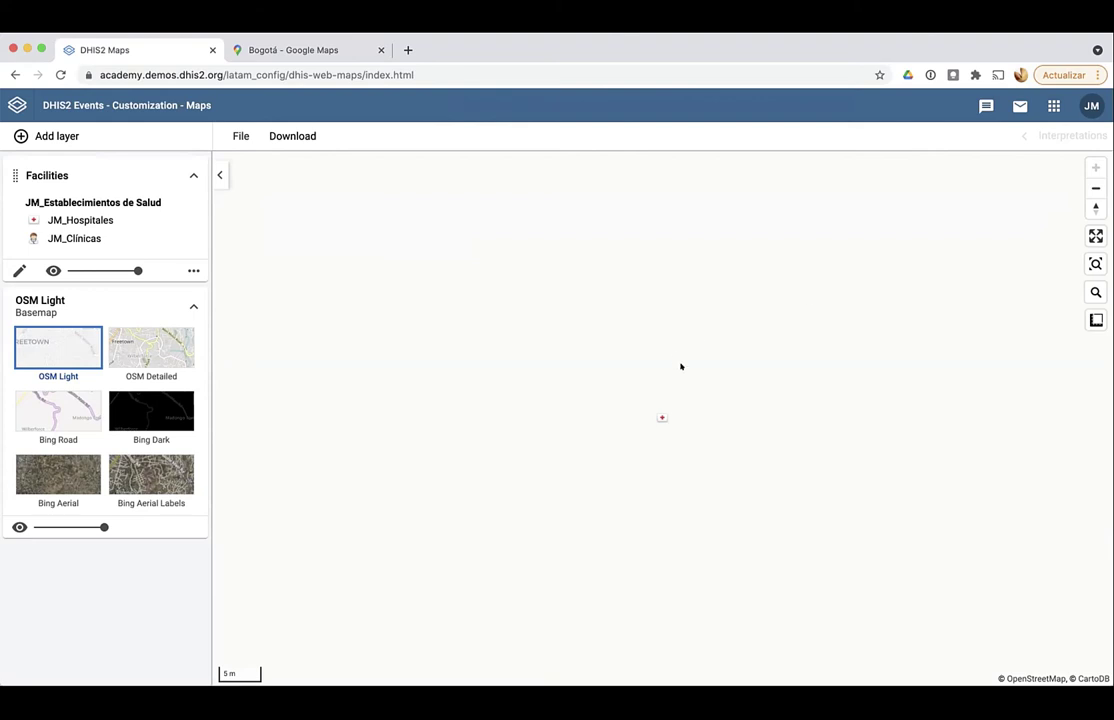
Step: Open organisation unit management in the Maintenance app
{"action": "left_click", "coordinate": [1054, 106]}
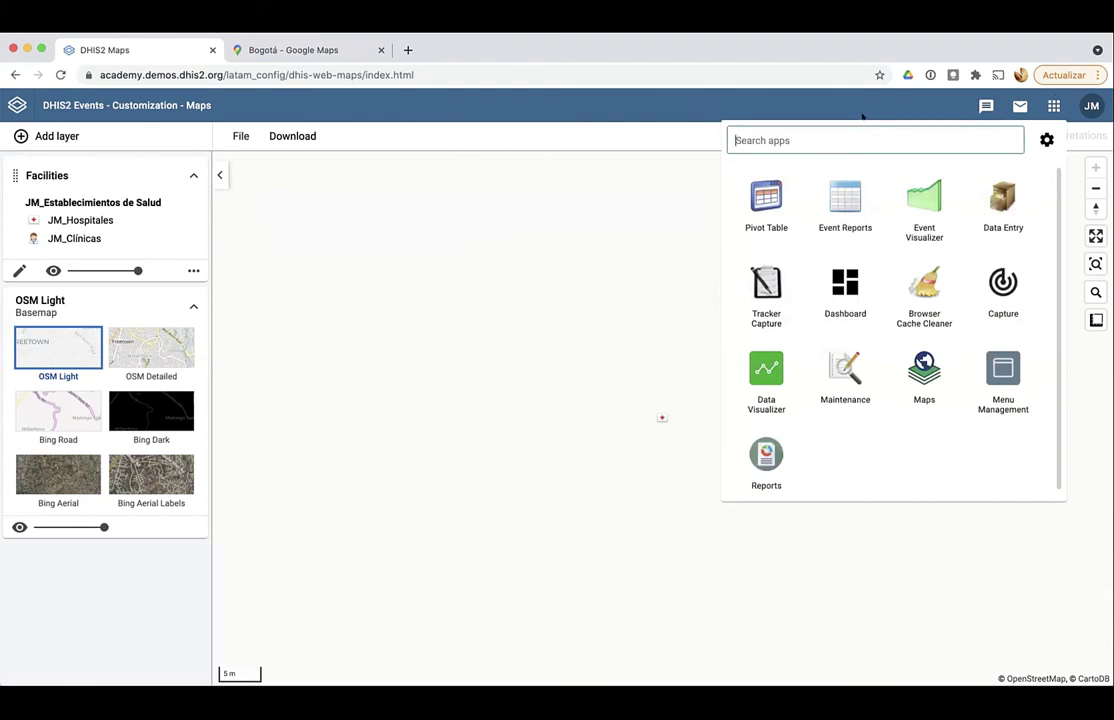
{"action": "left_click", "coordinate": [833, 388]}
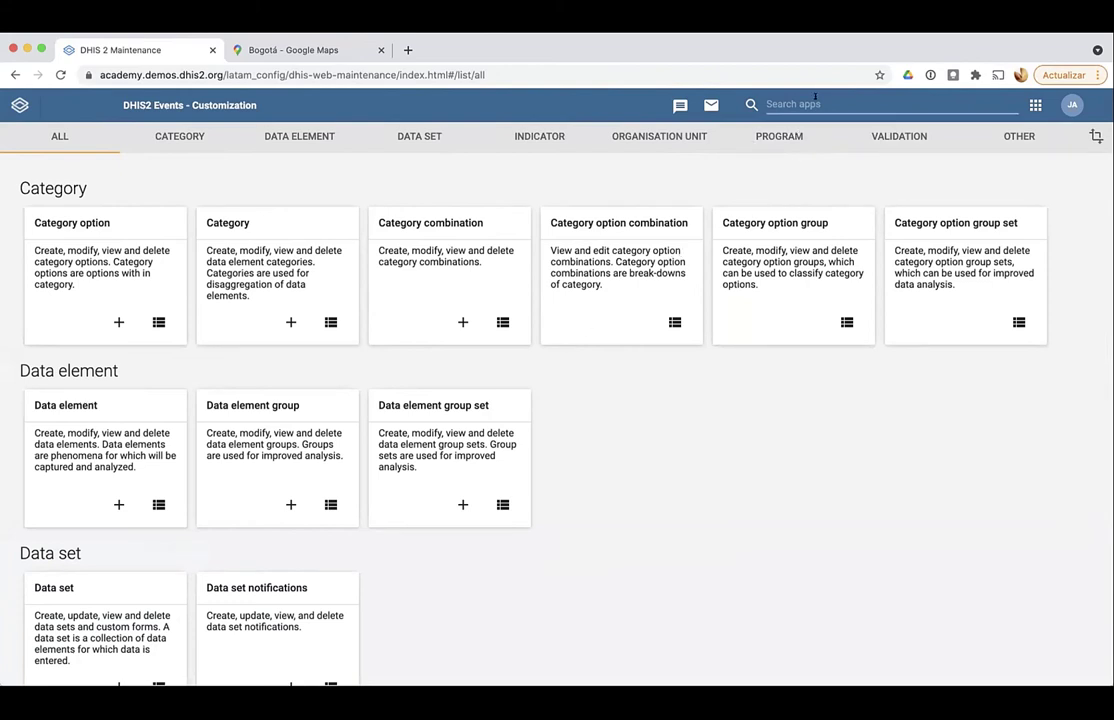
{"action": "left_click", "coordinate": [661, 140]}
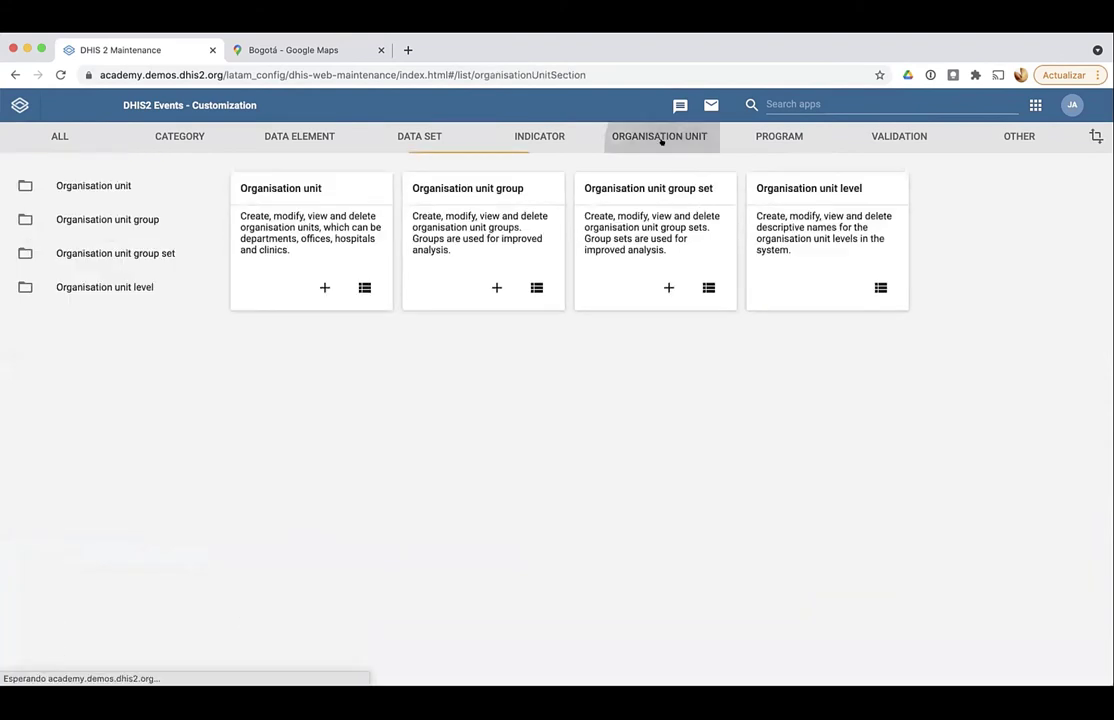
{"action": "left_click", "coordinate": [88, 186]}
Step: Expand SSP_Departamento_Cauca and SSP_Municipio_Popayan, then list only JM_Ciudad de México
{"action": "scroll", "coordinate": [85, 527], "scroll_direction": "down", "scroll_amount": 1}
{"action": "scroll", "coordinate": [84, 526], "scroll_direction": "down", "scroll_amount": 1}
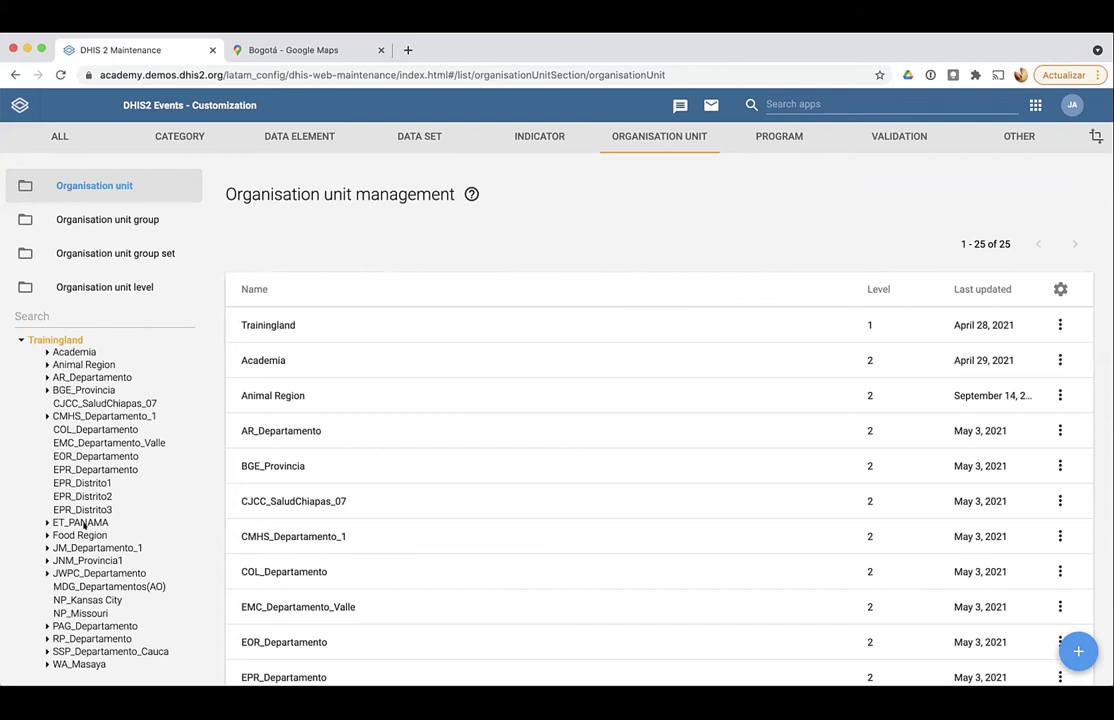
{"action": "scroll", "coordinate": [55, 560], "scroll_direction": "down", "scroll_amount": 5}
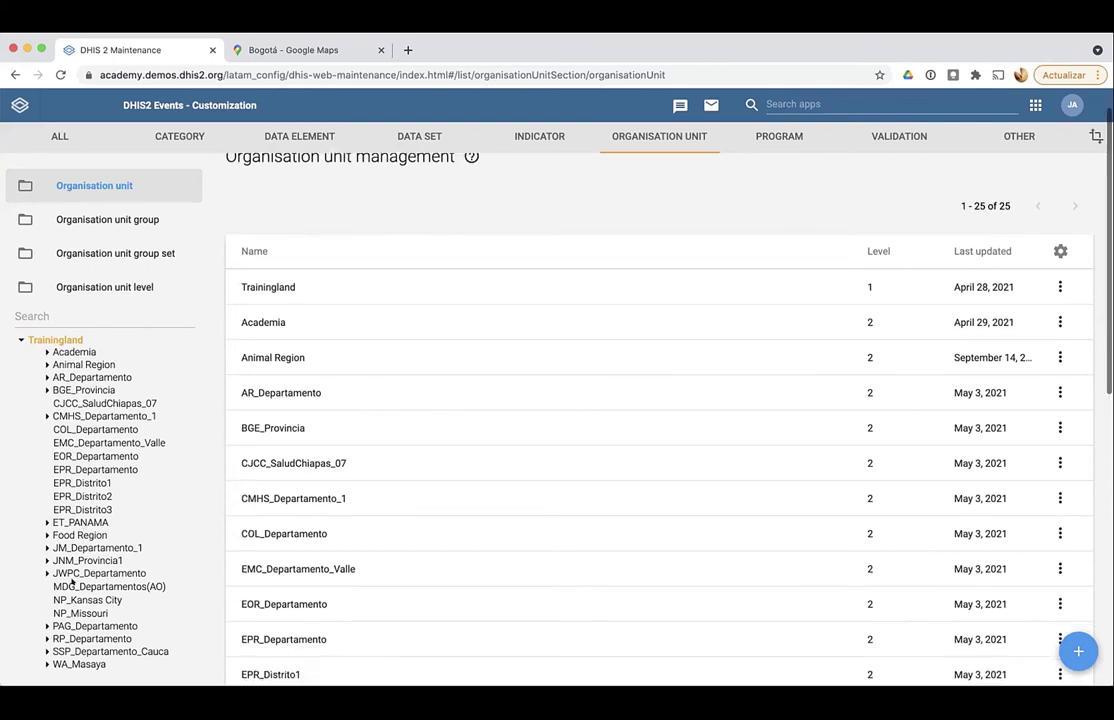
{"action": "left_click", "coordinate": [46, 651]}
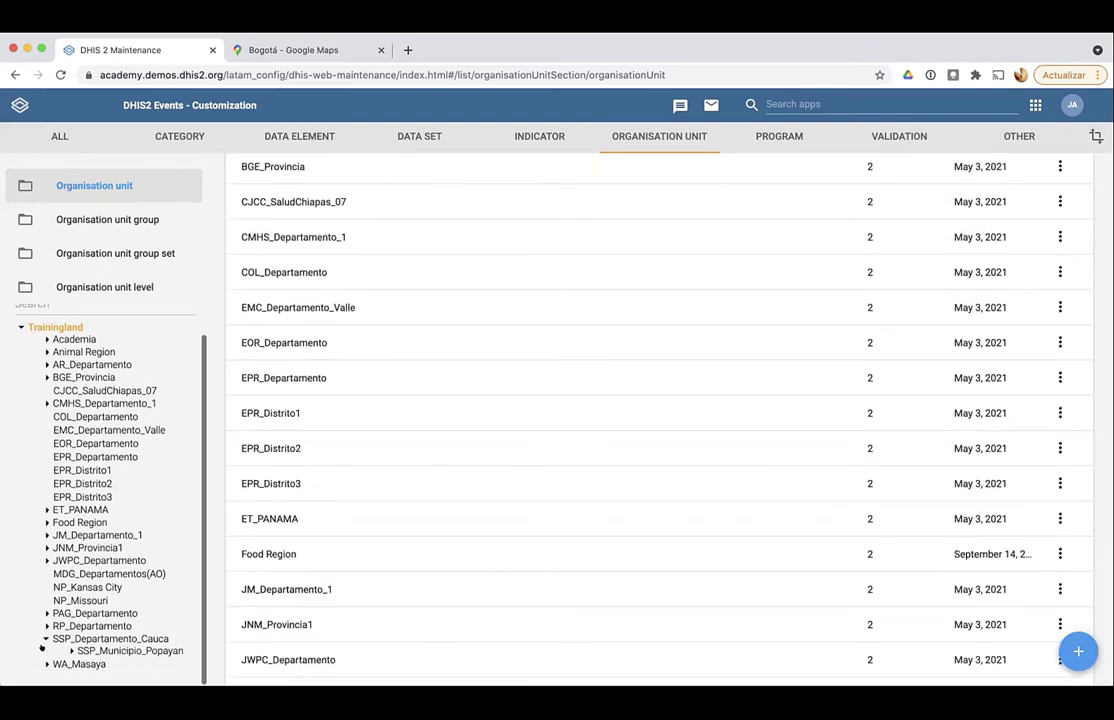
{"action": "left_click", "coordinate": [68, 651]}
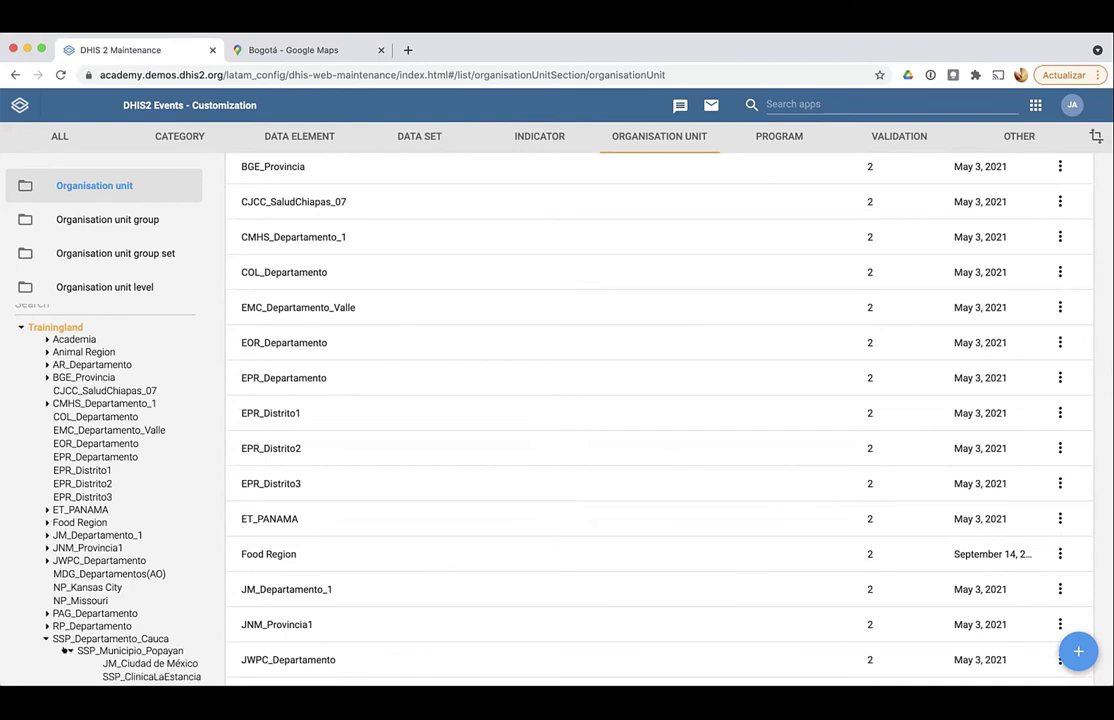
{"action": "scroll", "coordinate": [65, 651], "scroll_direction": "down", "scroll_amount": 2}
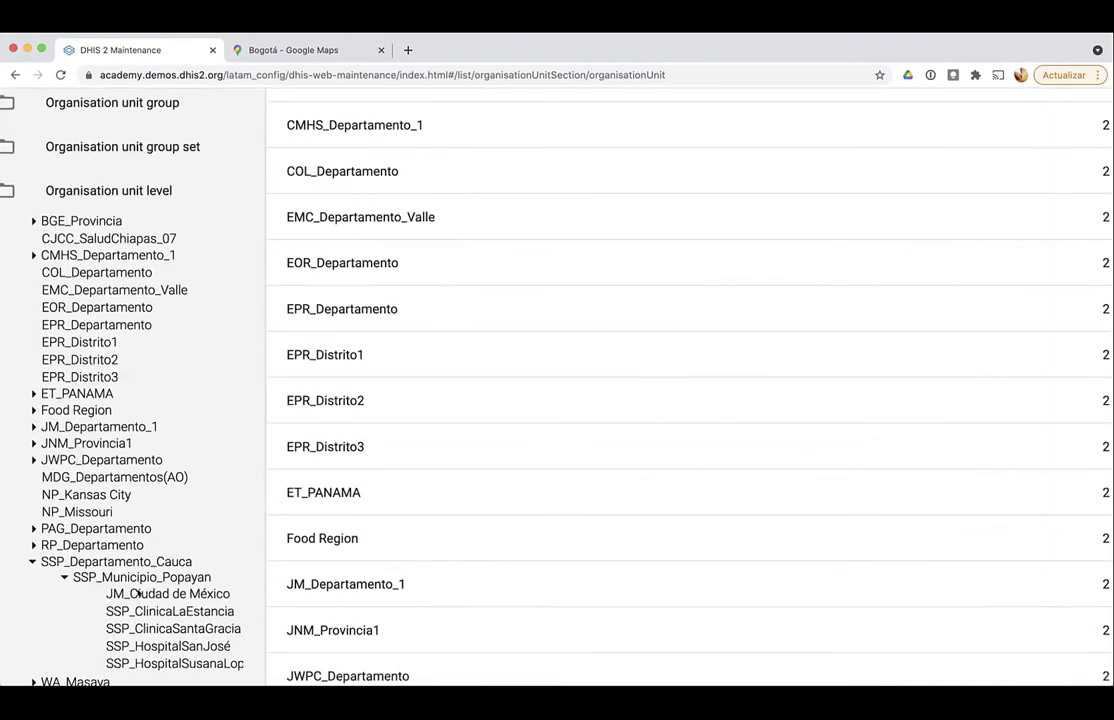
{"action": "left_click", "coordinate": [123, 596]}
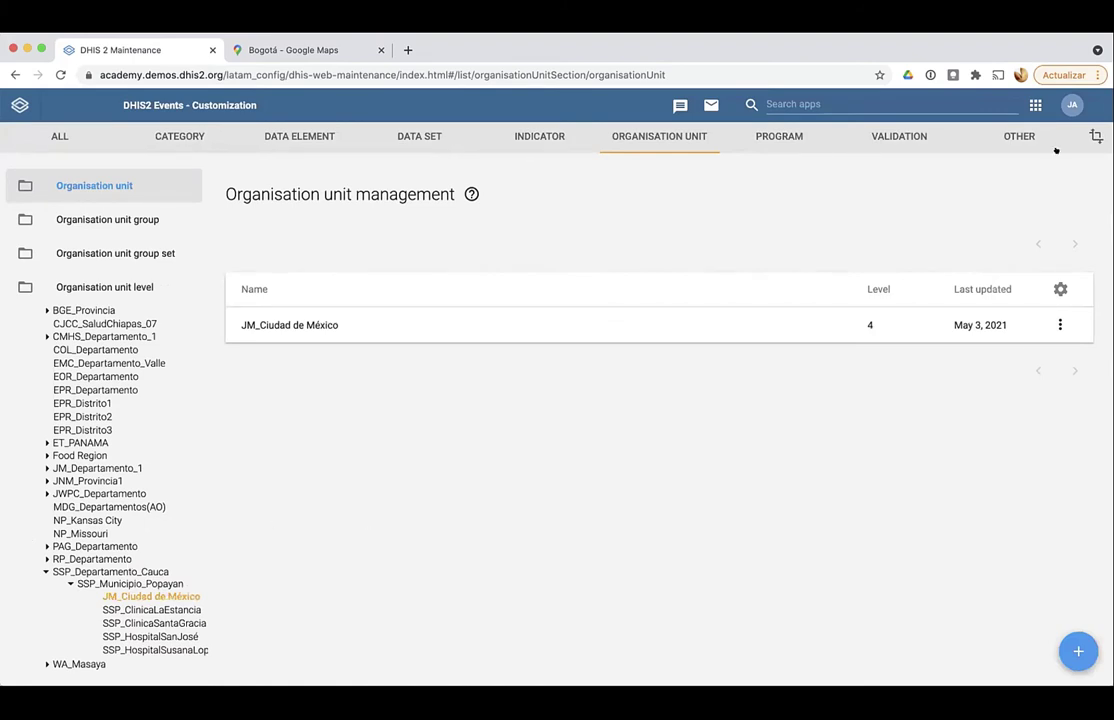
Step: Open and close the profile menu, then reload to list all 27 Trainingland units
{"action": "left_click", "coordinate": [1071, 105]}
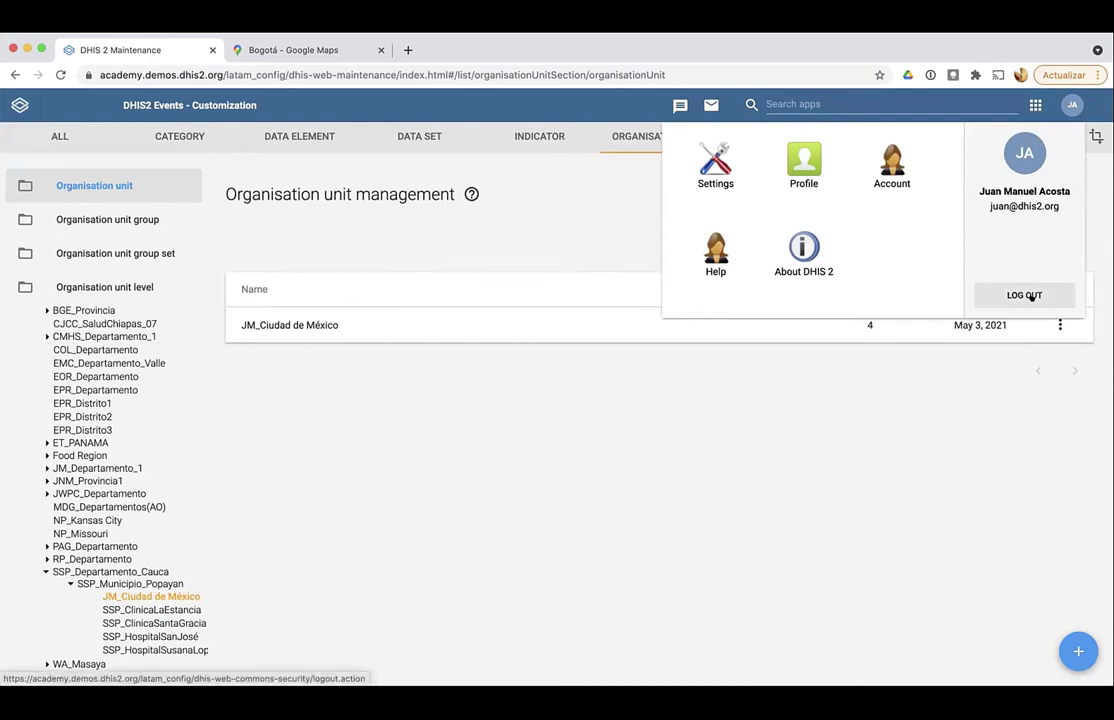
{"action": "left_click", "coordinate": [509, 481]}
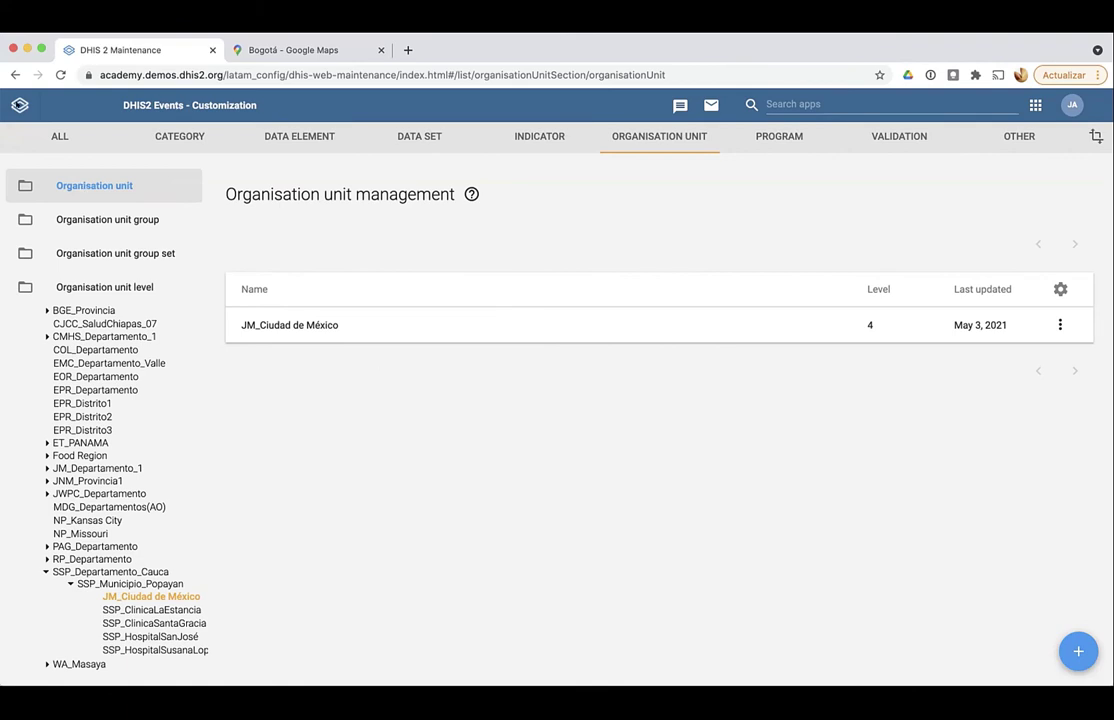
{"action": "left_click", "coordinate": [105, 521]}
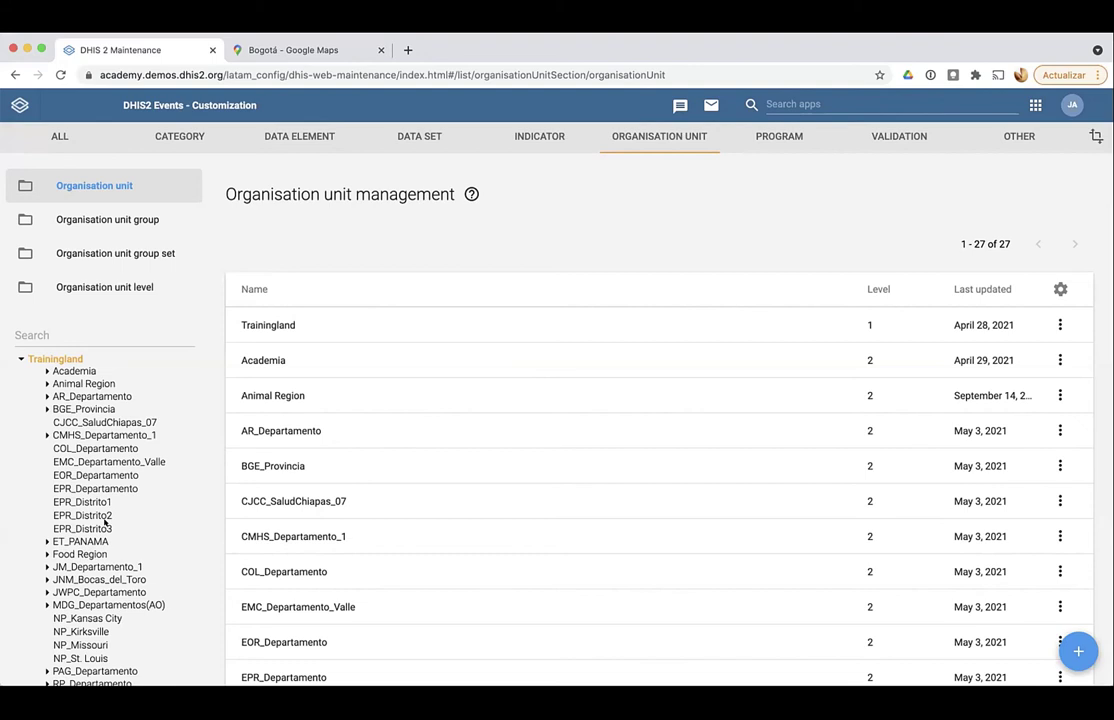
Step: Reload the Maintenance page so the unit list shows 31 units, including NP_Centro de Salud 1 and 2
{"action": "scroll", "coordinate": [105, 522], "scroll_direction": "down", "scroll_amount": 2}
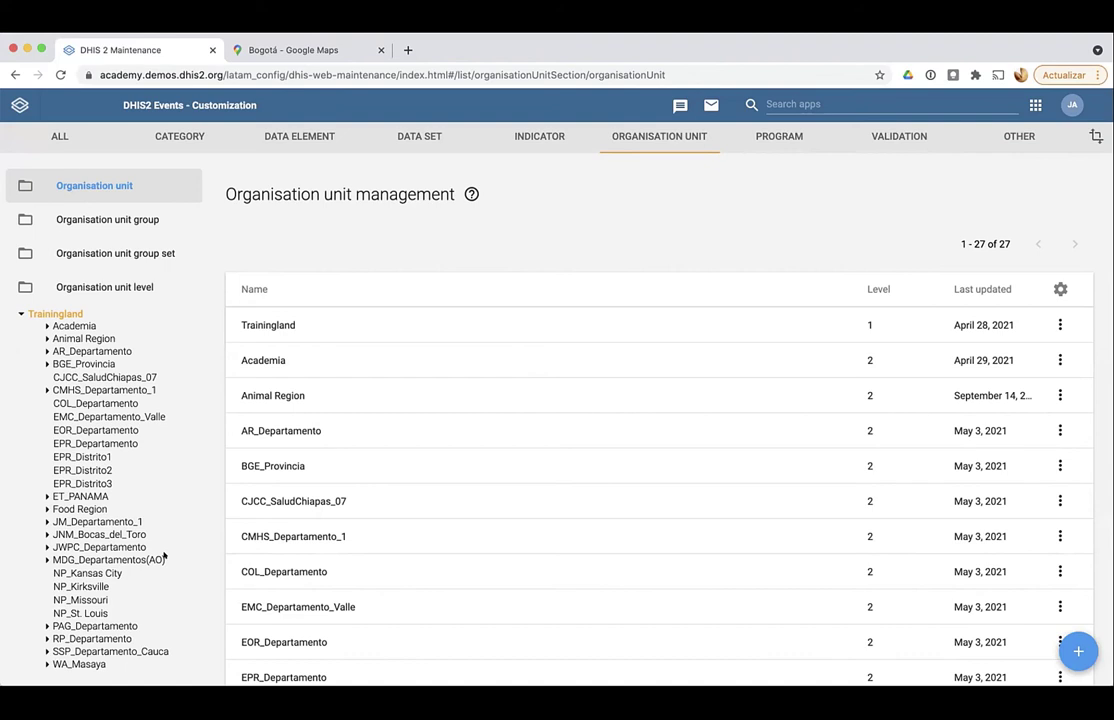
{"action": "left_click", "coordinate": [60, 74]}
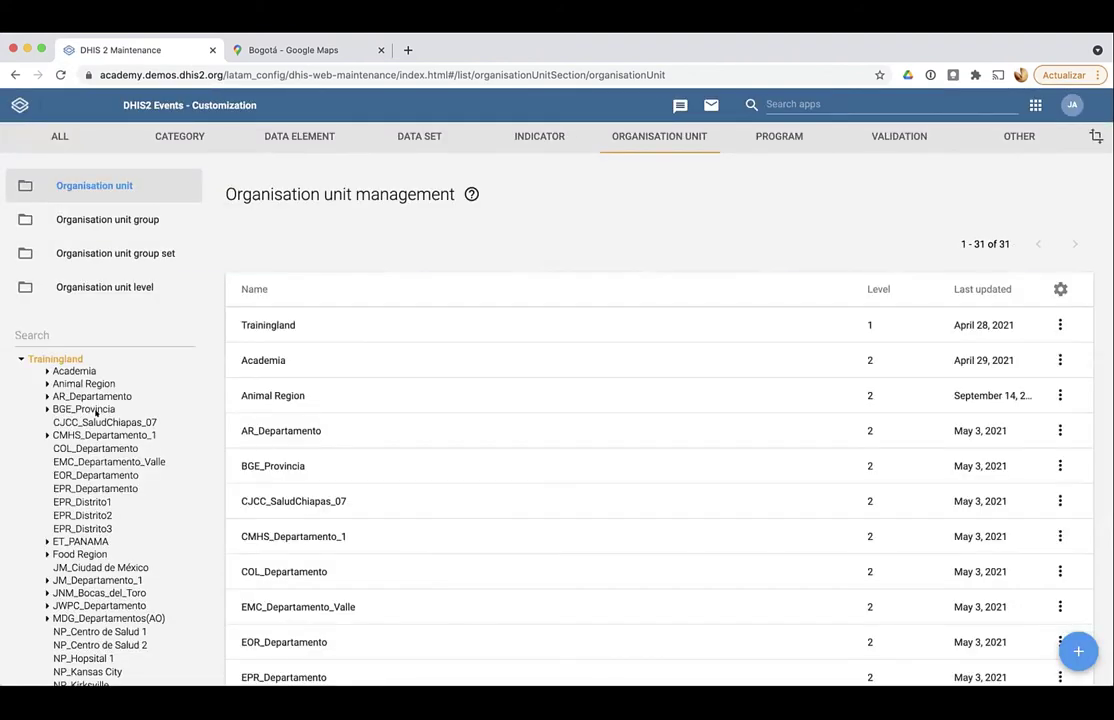
{"action": "scroll", "coordinate": [96, 413], "scroll_direction": "down", "scroll_amount": 2}
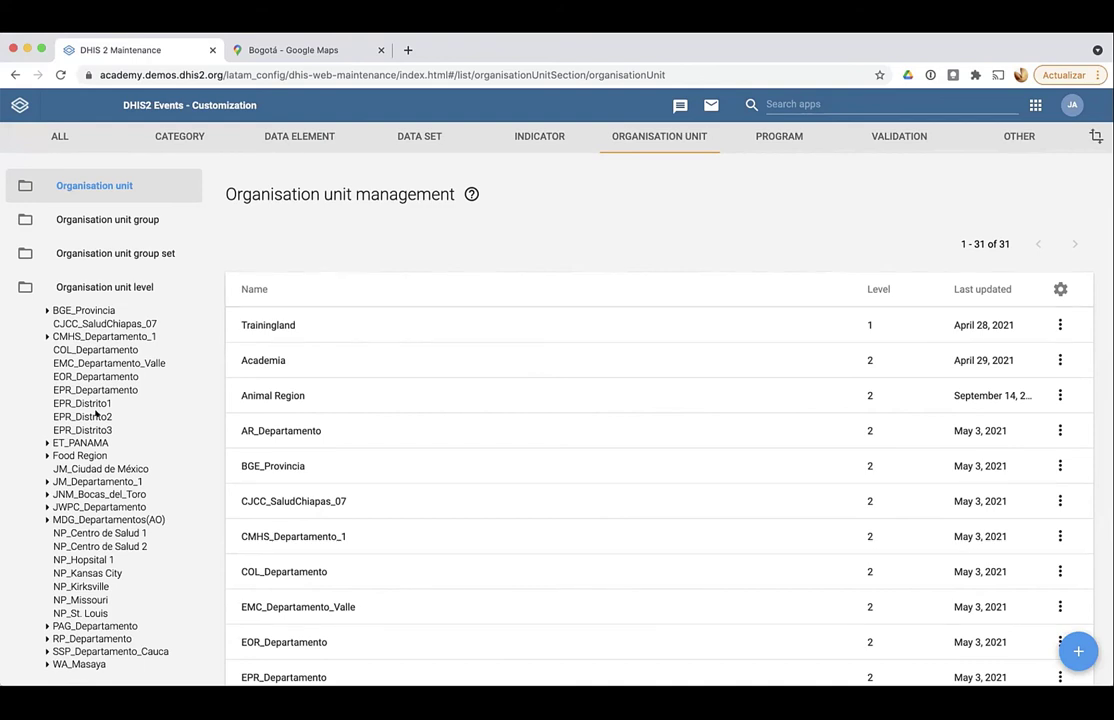
{"action": "left_click", "coordinate": [60, 74]}
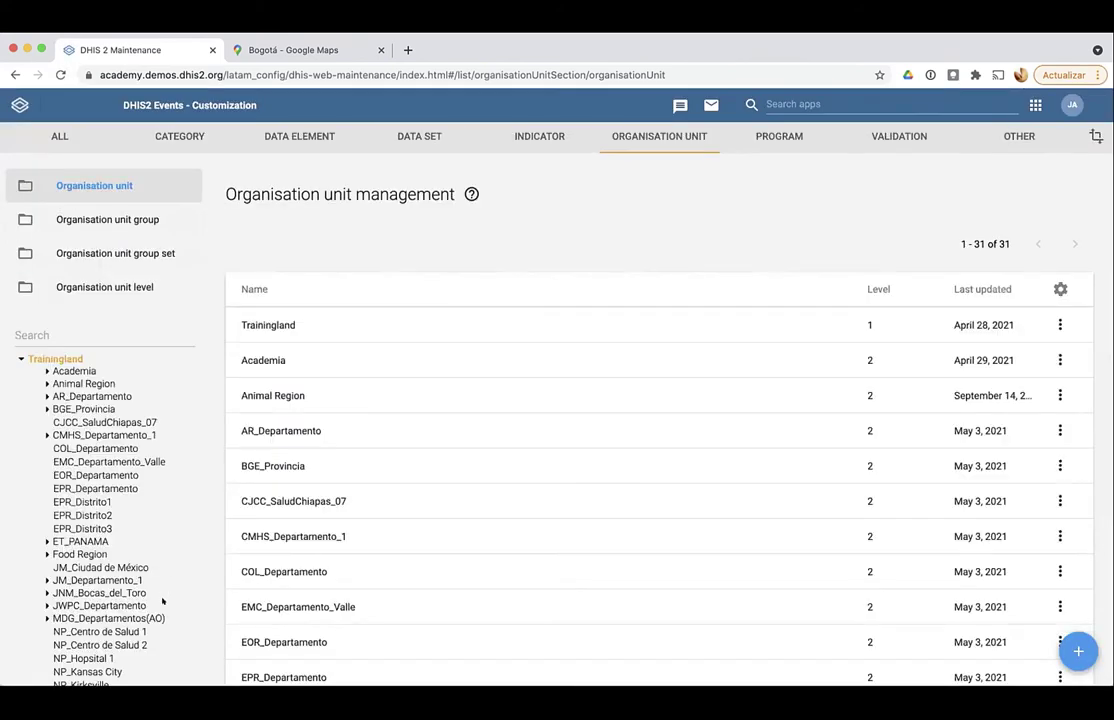
{"action": "scroll", "coordinate": [162, 600], "scroll_direction": "down", "scroll_amount": 3}
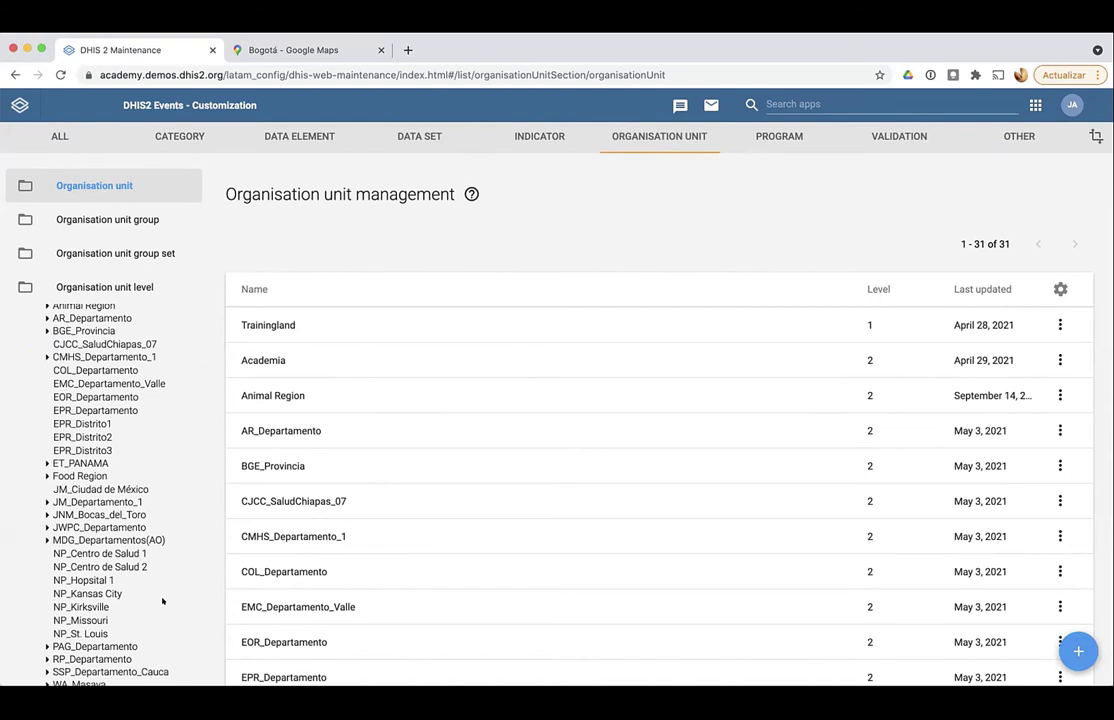
{"action": "scroll", "coordinate": [162, 600], "scroll_direction": "down", "scroll_amount": 1}
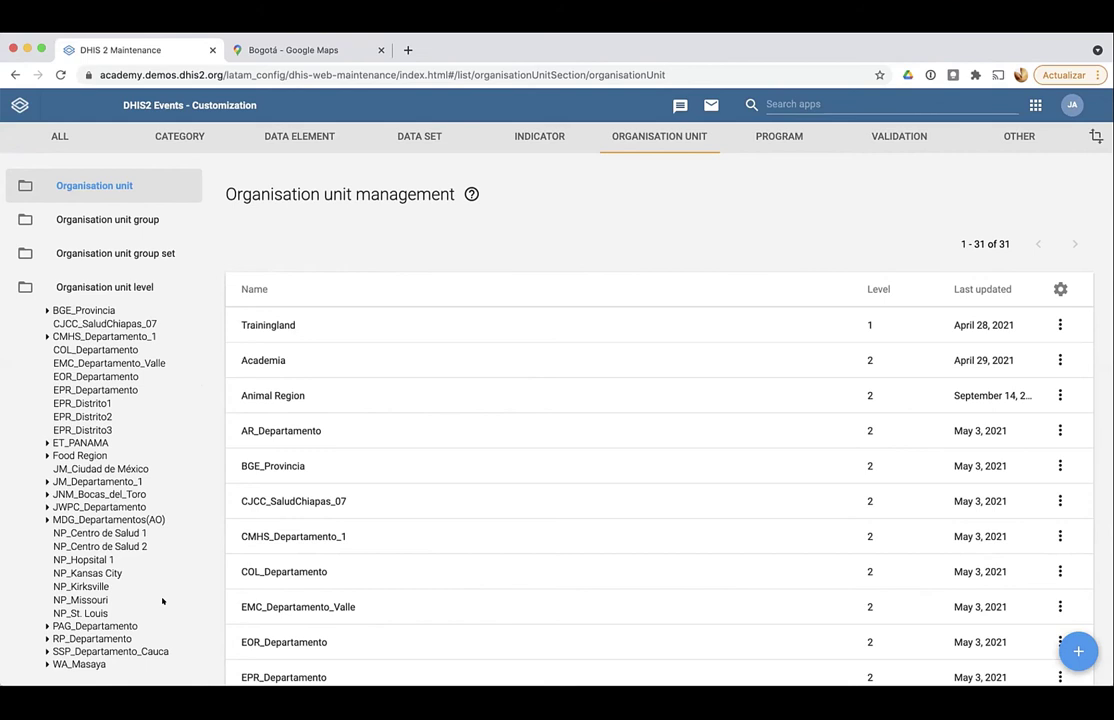
{"action": "scroll", "coordinate": [162, 600], "scroll_direction": "down", "scroll_amount": 5}
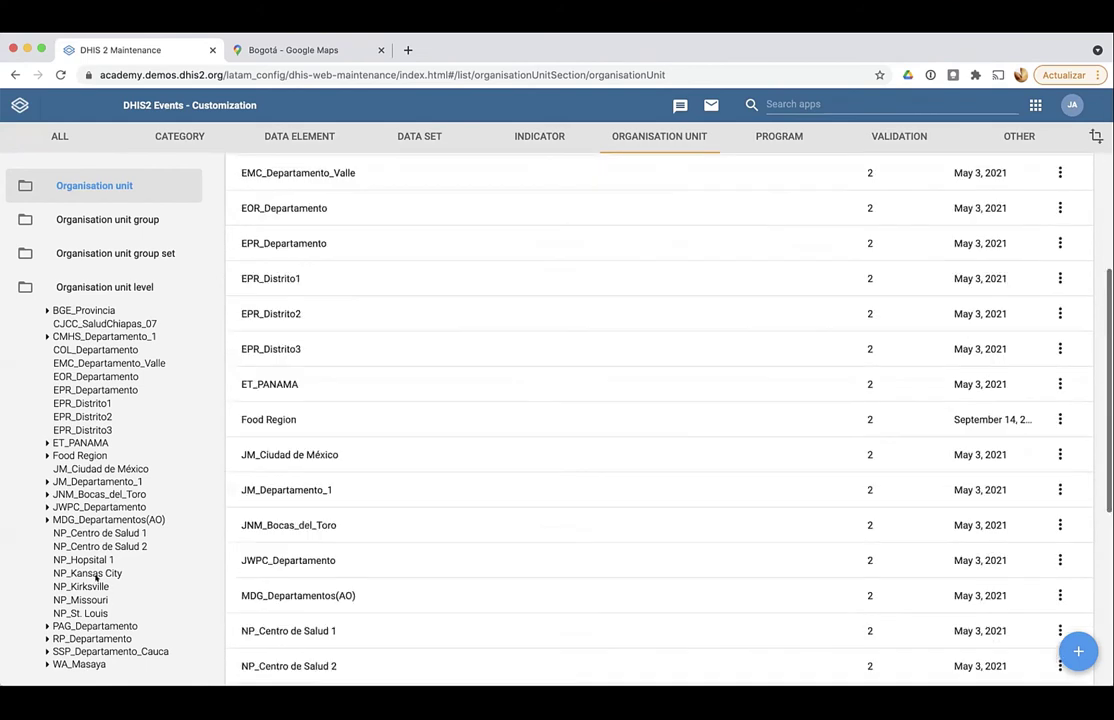
{"action": "scroll", "coordinate": [435, 527], "scroll_direction": "down", "scroll_amount": 5}
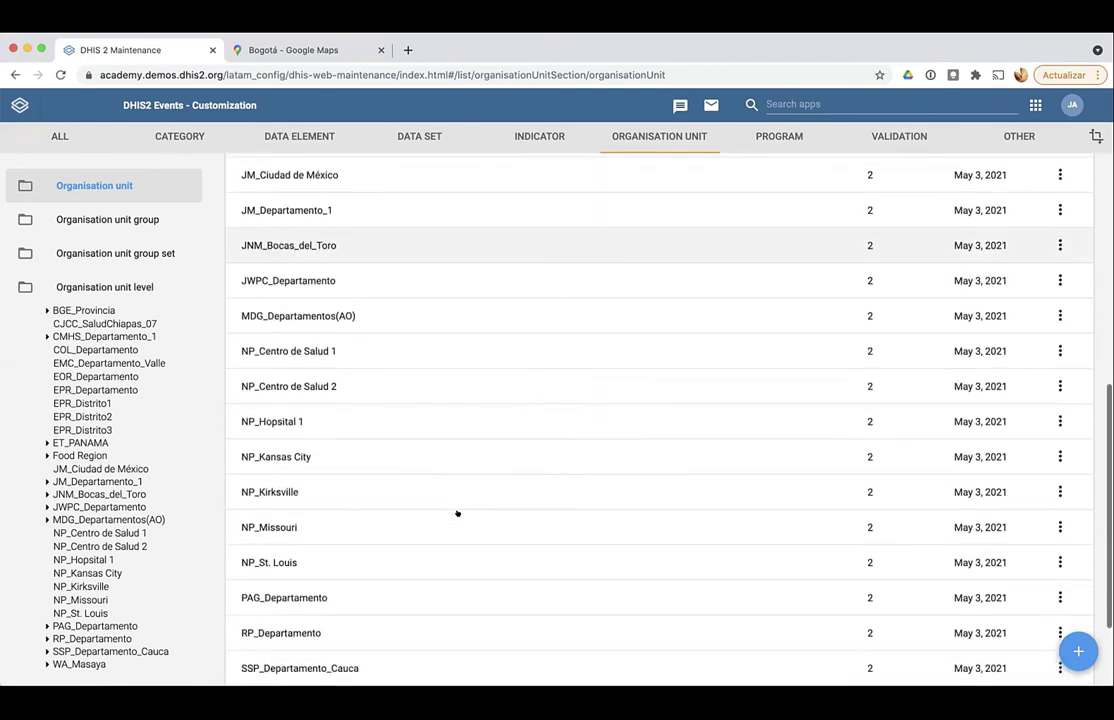
{"action": "scroll", "coordinate": [457, 513], "scroll_direction": "up", "scroll_amount": 2}
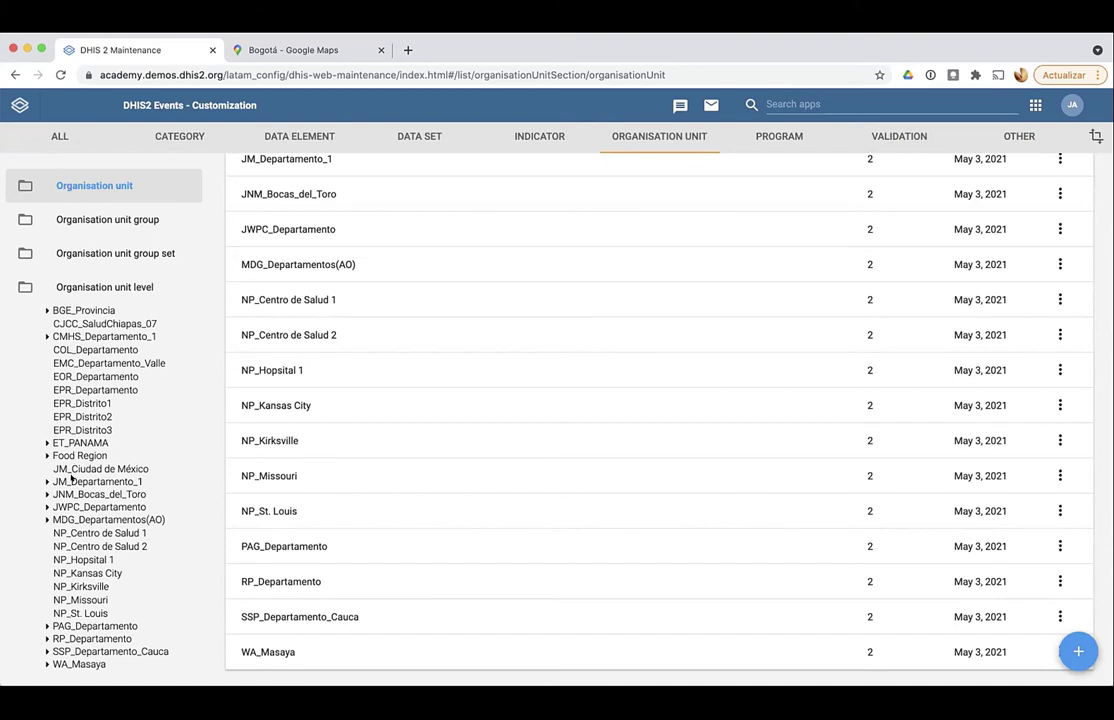
Step: Filter the unit list to JM_Departamento_1, then back to all units under Trainingland
{"action": "left_click", "coordinate": [90, 481]}
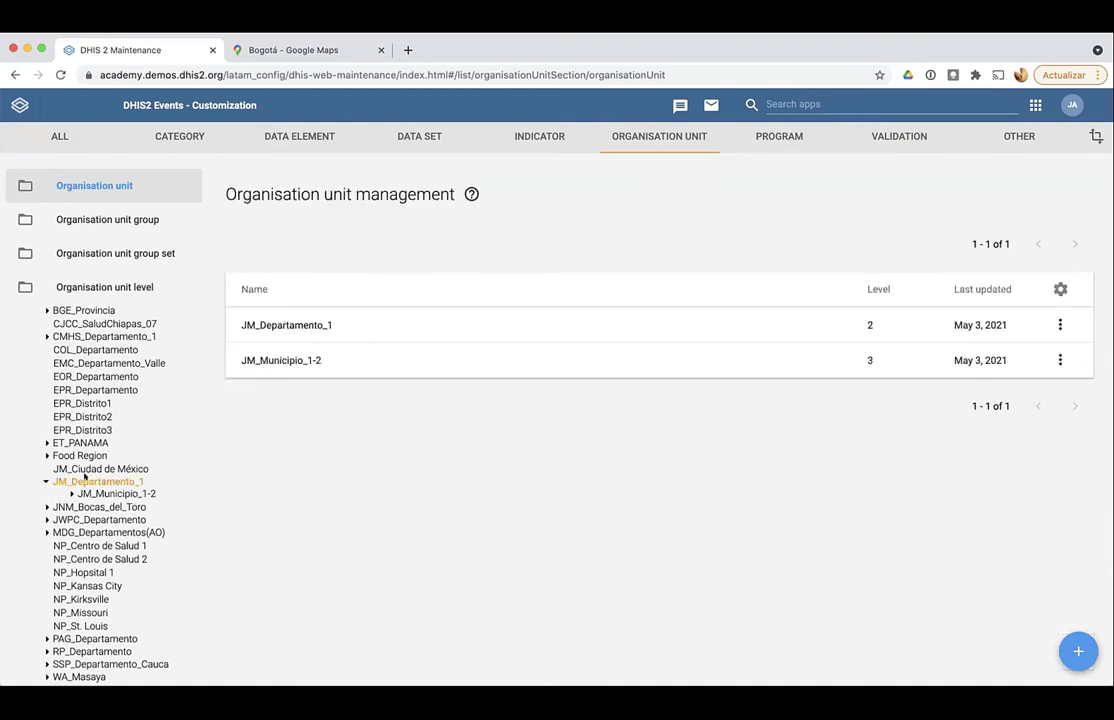
{"action": "scroll", "coordinate": [85, 477], "scroll_direction": "up", "scroll_amount": 3}
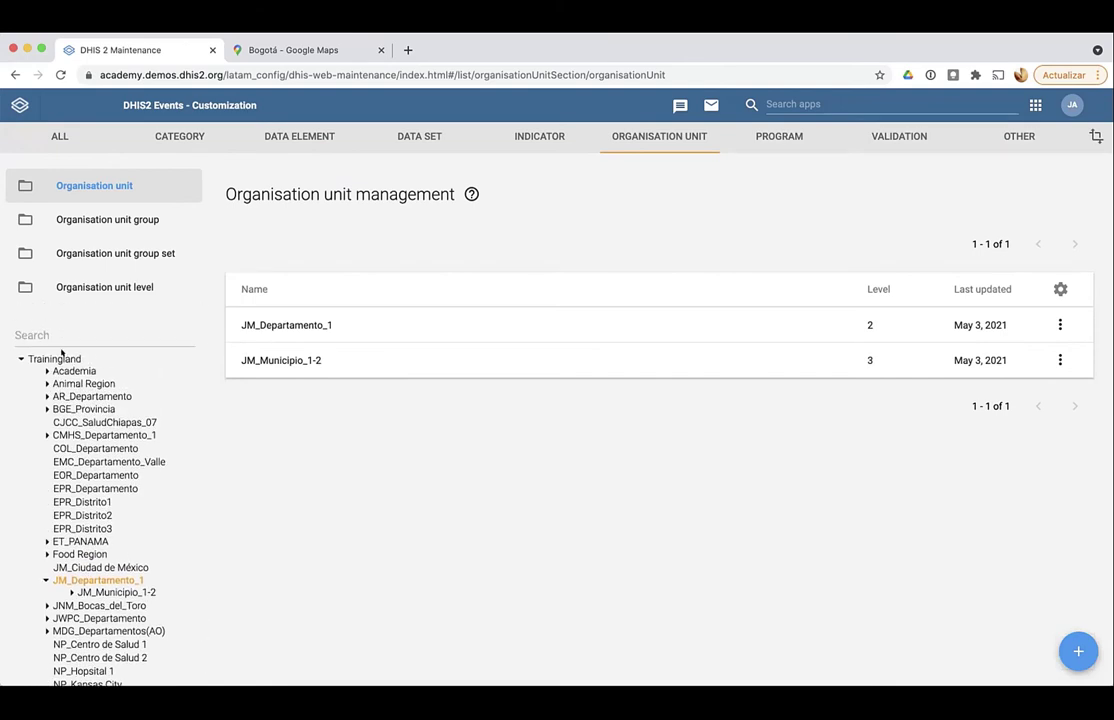
{"action": "left_click", "coordinate": [67, 361]}
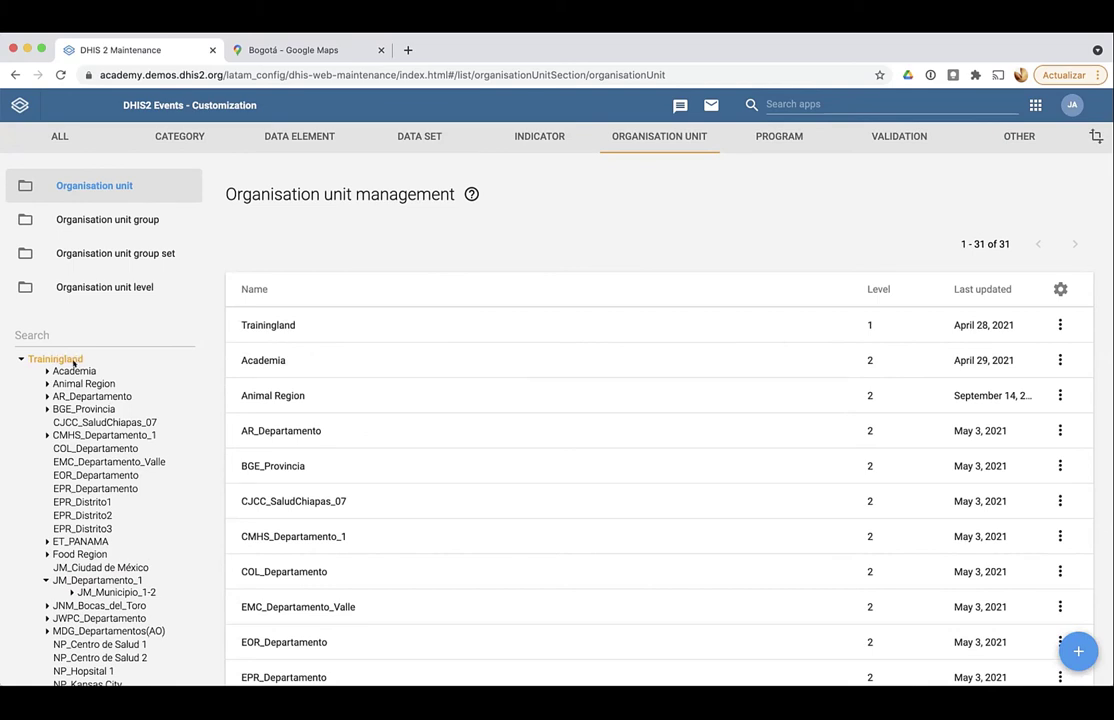
Step: Filter to JM_Departamento_1 again, then reload to reset the list to all 31 units
{"action": "scroll", "coordinate": [72, 407], "scroll_direction": "down", "scroll_amount": 2}
{"action": "scroll", "coordinate": [72, 407], "scroll_direction": "down", "scroll_amount": 2}
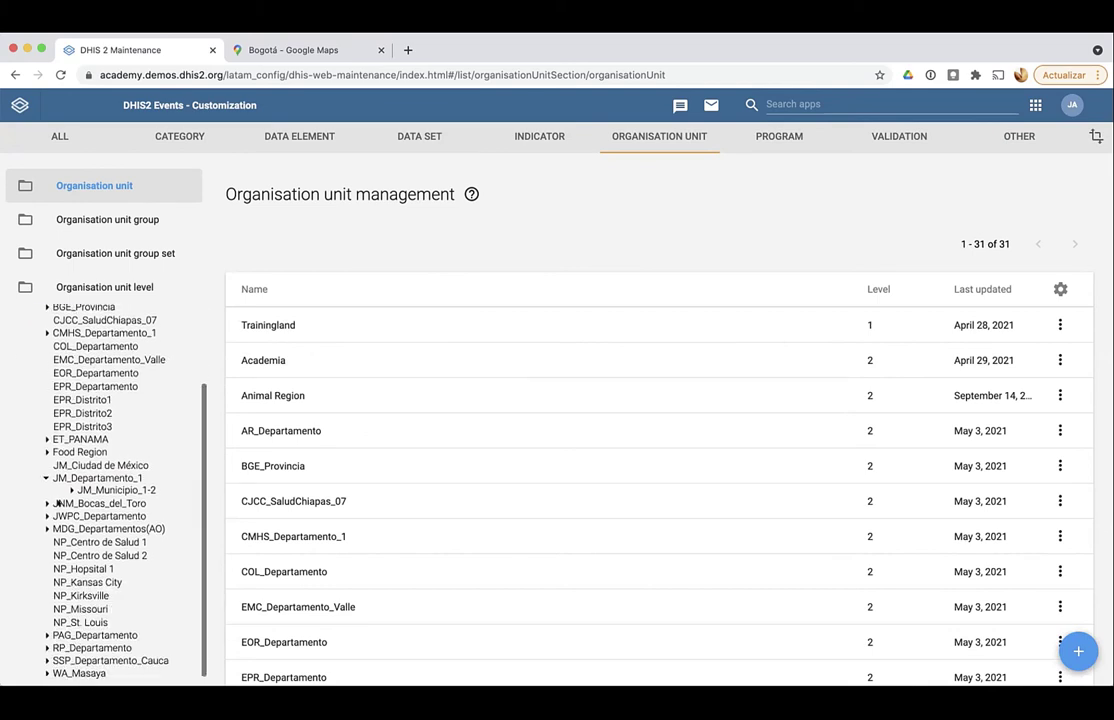
{"action": "scroll", "coordinate": [72, 466], "scroll_direction": "down", "scroll_amount": 1}
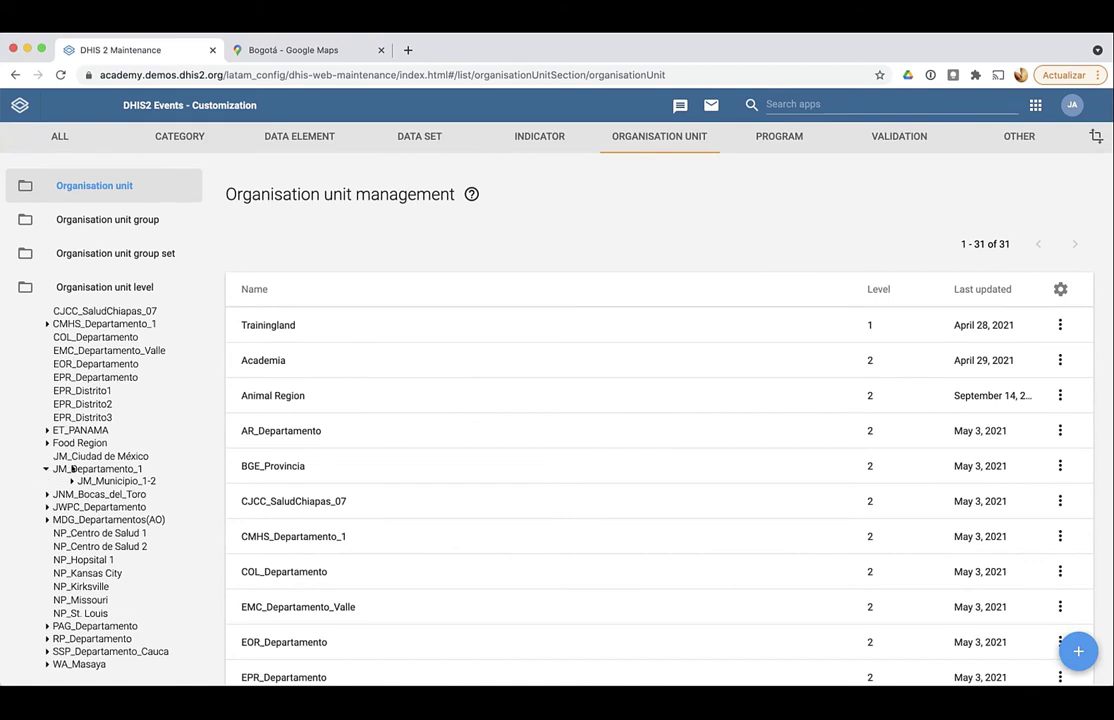
{"action": "left_click", "coordinate": [72, 468]}
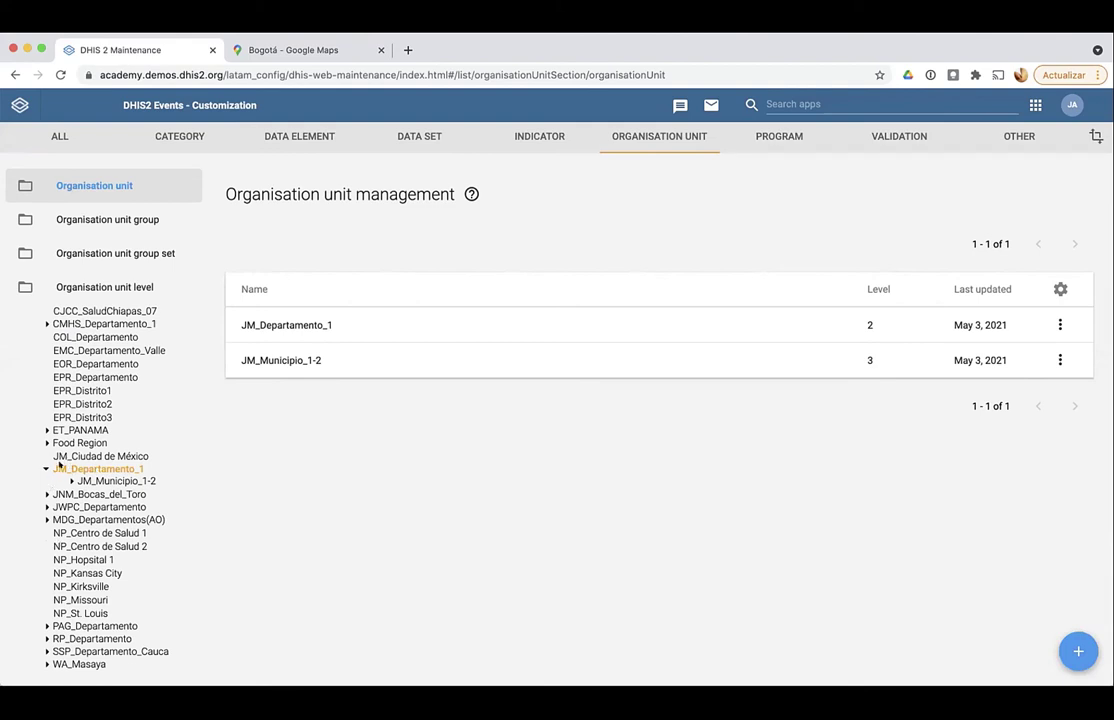
{"action": "left_click", "coordinate": [60, 74]}
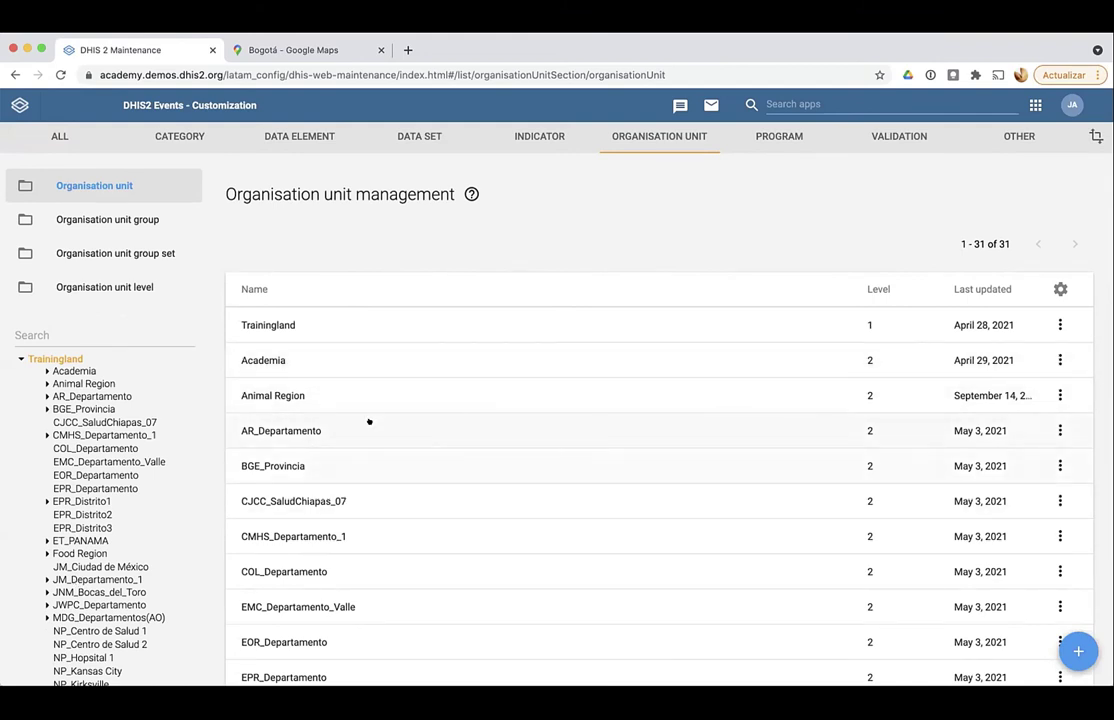
{"action": "left_click", "coordinate": [294, 323]}
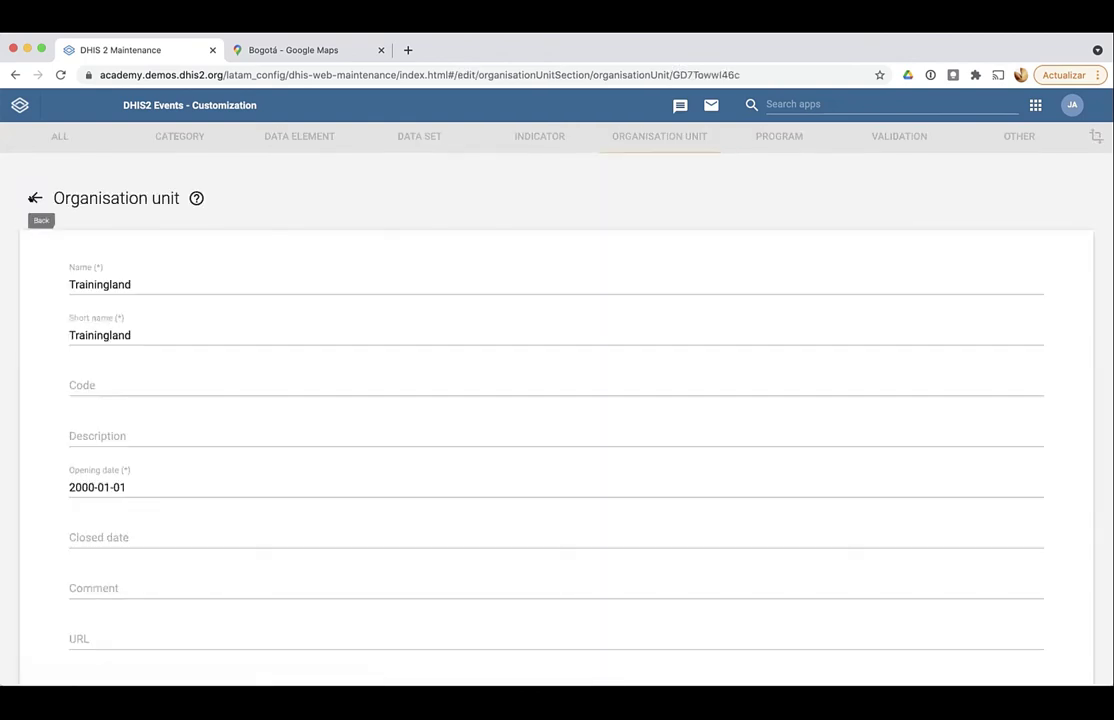
{"action": "left_click", "coordinate": [36, 198]}
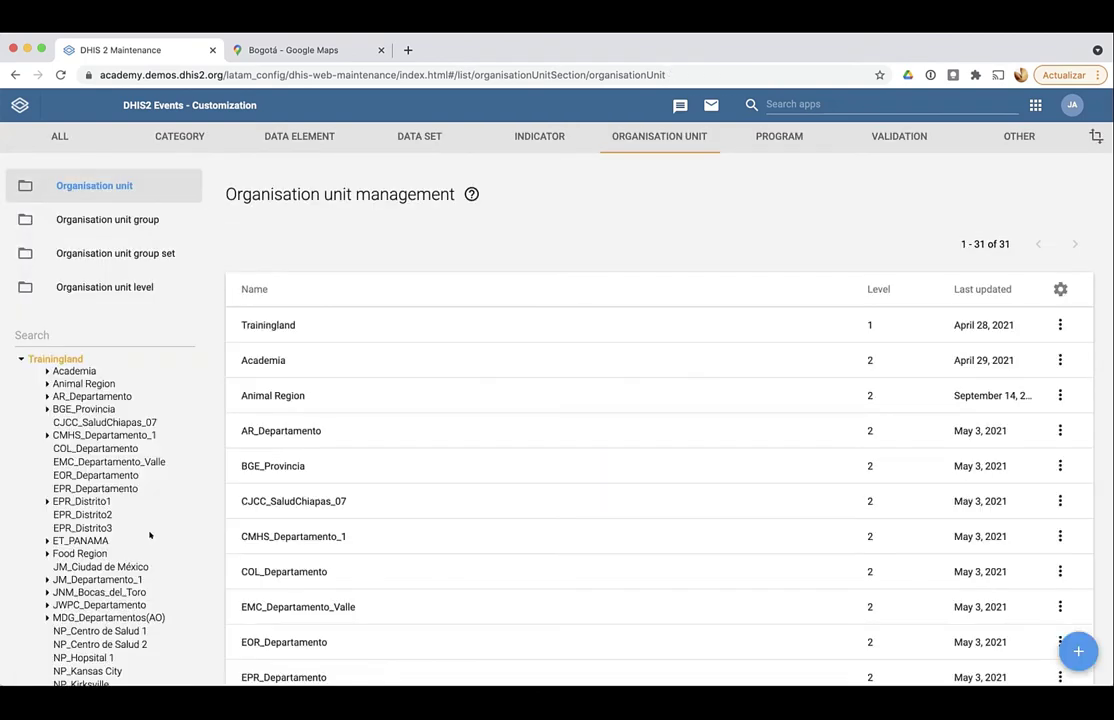
{"action": "scroll", "coordinate": [149, 534], "scroll_direction": "down", "scroll_amount": 3}
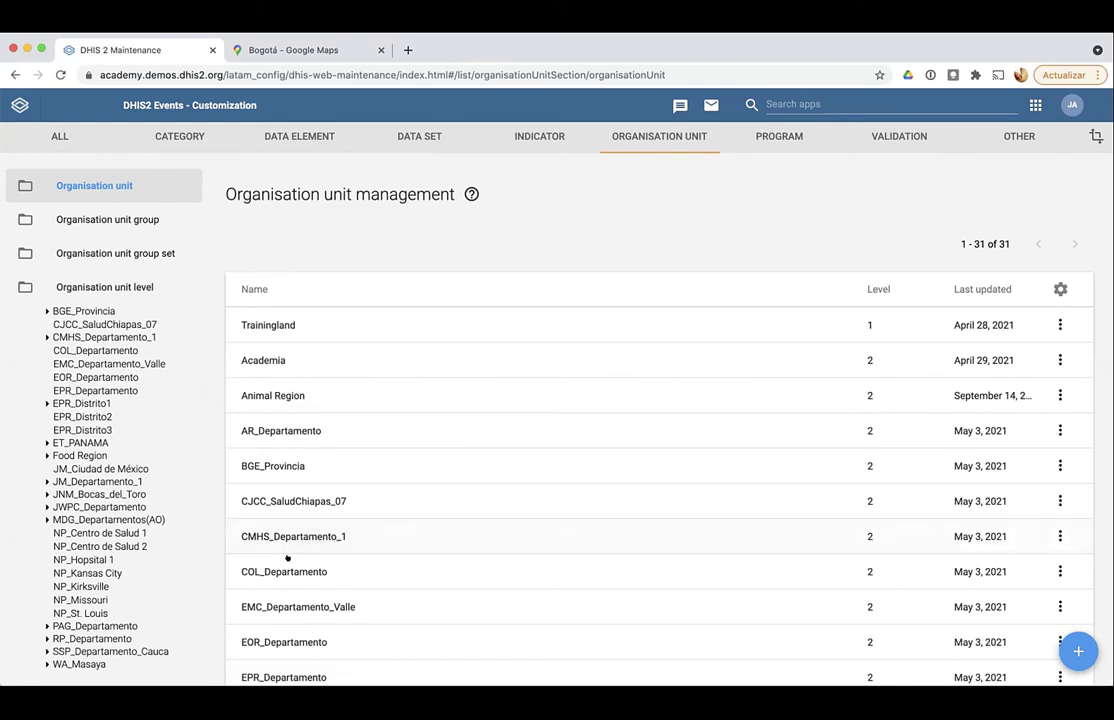
{"action": "scroll", "coordinate": [343, 480], "scroll_direction": "down", "scroll_amount": 10}
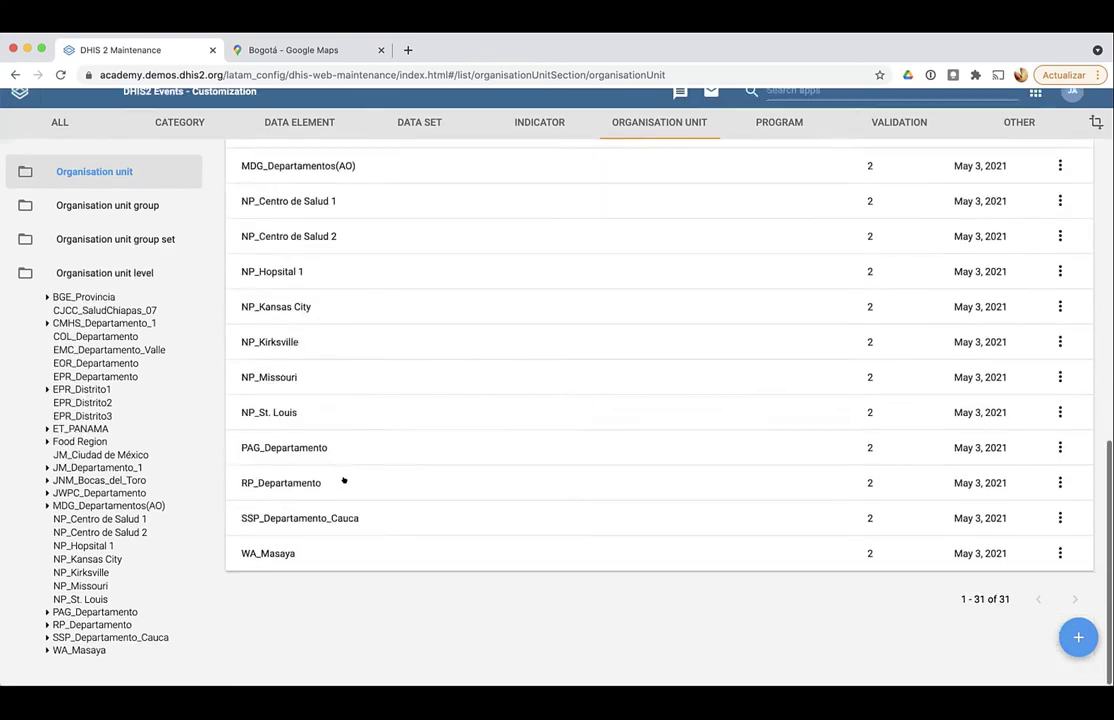
{"action": "scroll", "coordinate": [343, 481], "scroll_direction": "up", "scroll_amount": 2}
{"action": "scroll", "coordinate": [343, 481], "scroll_direction": "up", "scroll_amount": 3}
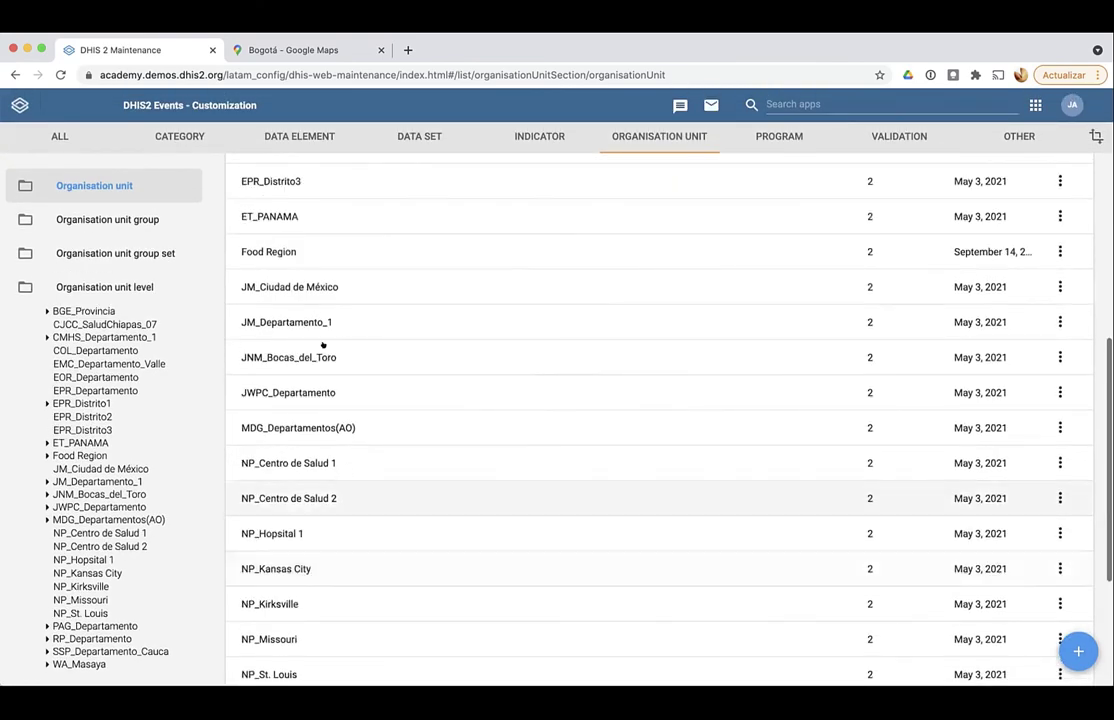
{"action": "left_click", "coordinate": [316, 325]}
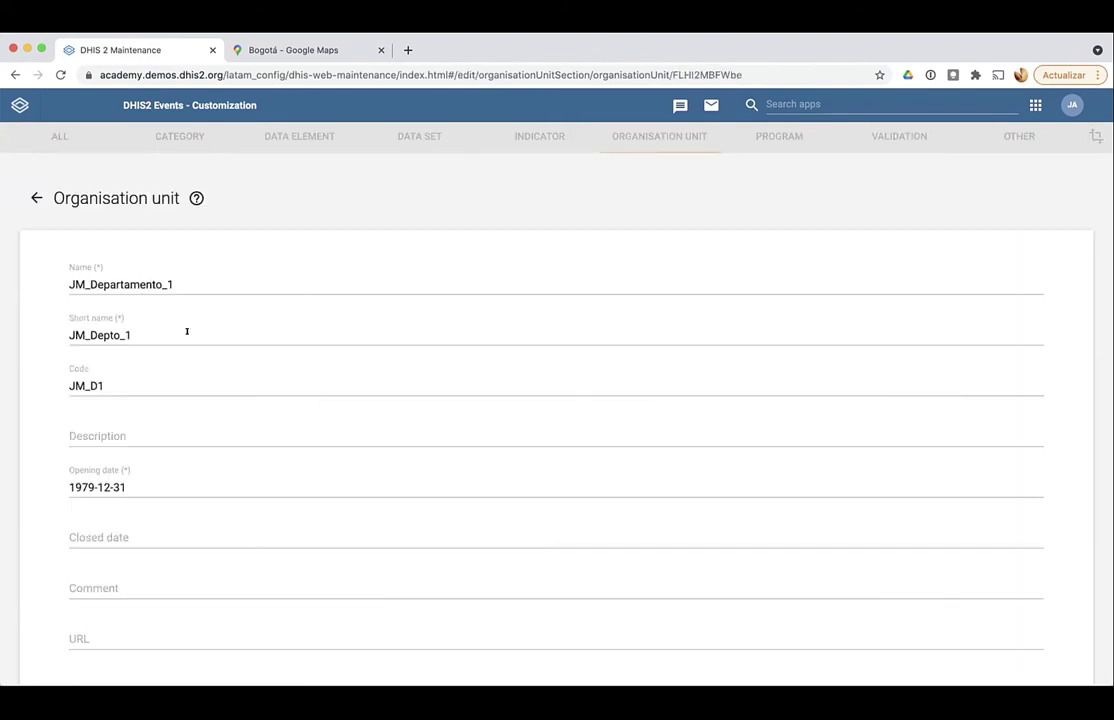
{"action": "scroll", "coordinate": [172, 299], "scroll_direction": "down", "scroll_amount": 15}
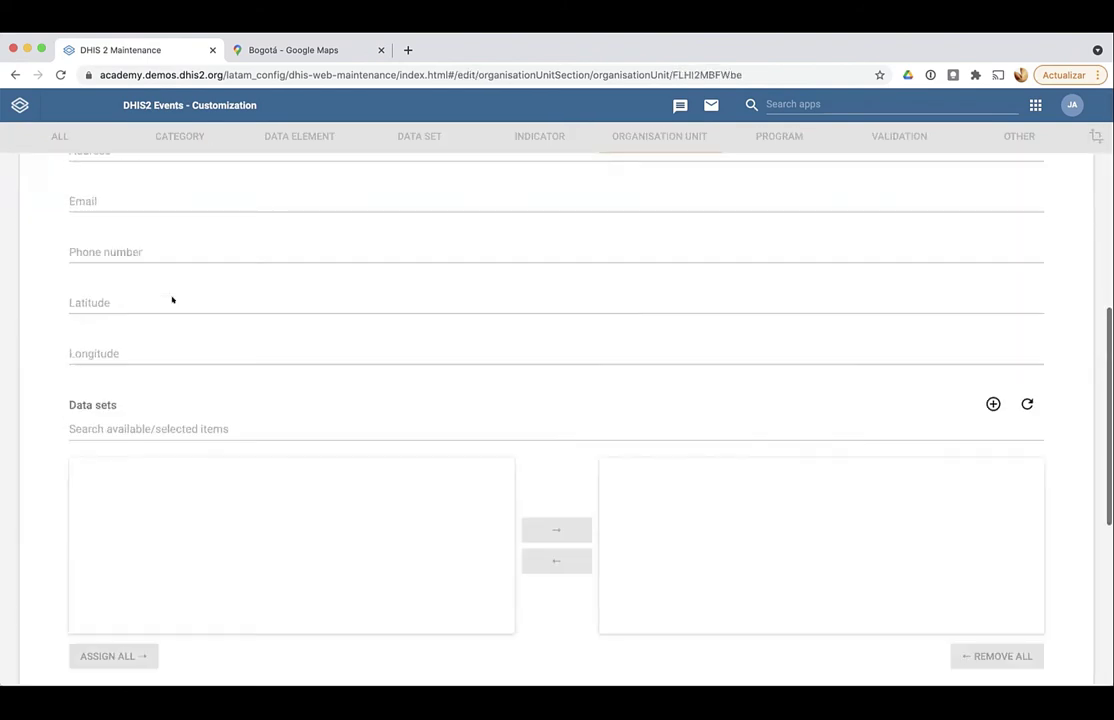
{"action": "left_click", "coordinate": [222, 554]}
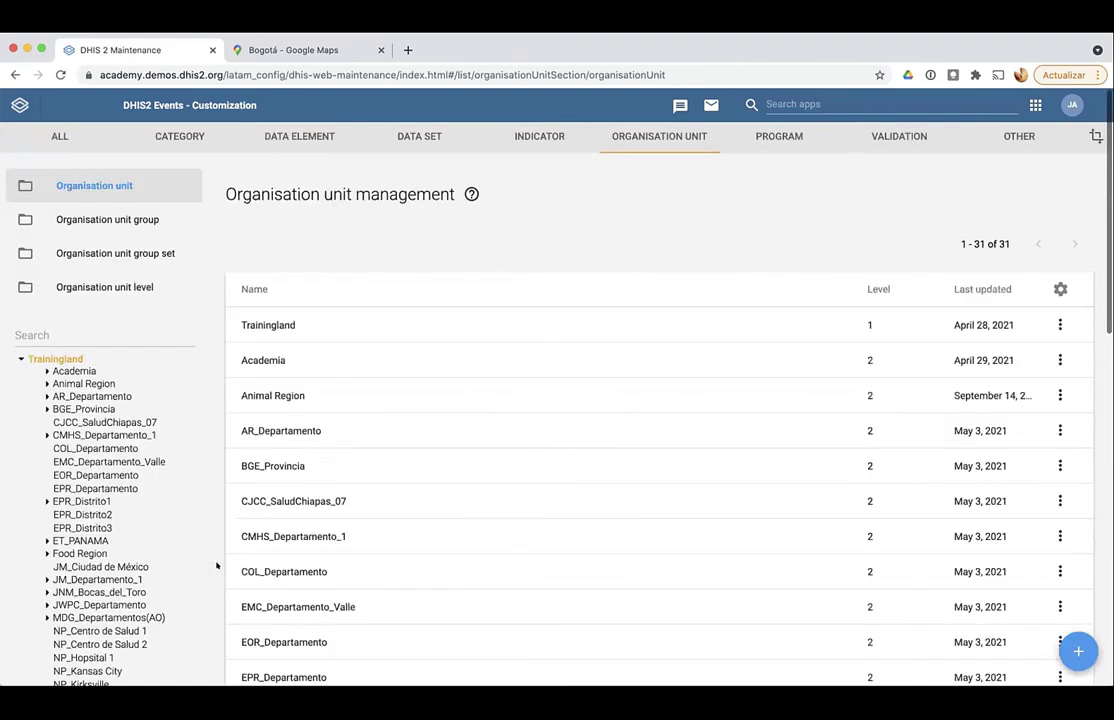
Step: Expand JM_Departamento_1 and filter the table to JM_Municipio_1-2 with its three level-4 units
{"action": "scroll", "coordinate": [152, 547], "scroll_direction": "down", "scroll_amount": 2}
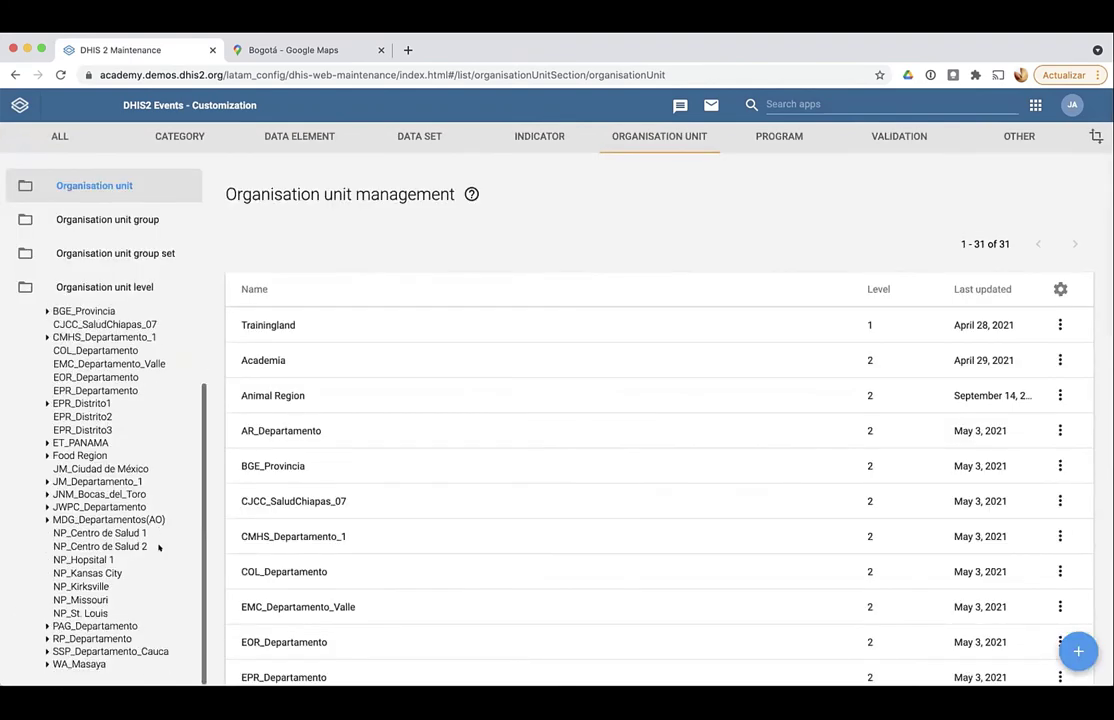
{"action": "left_click", "coordinate": [73, 481]}
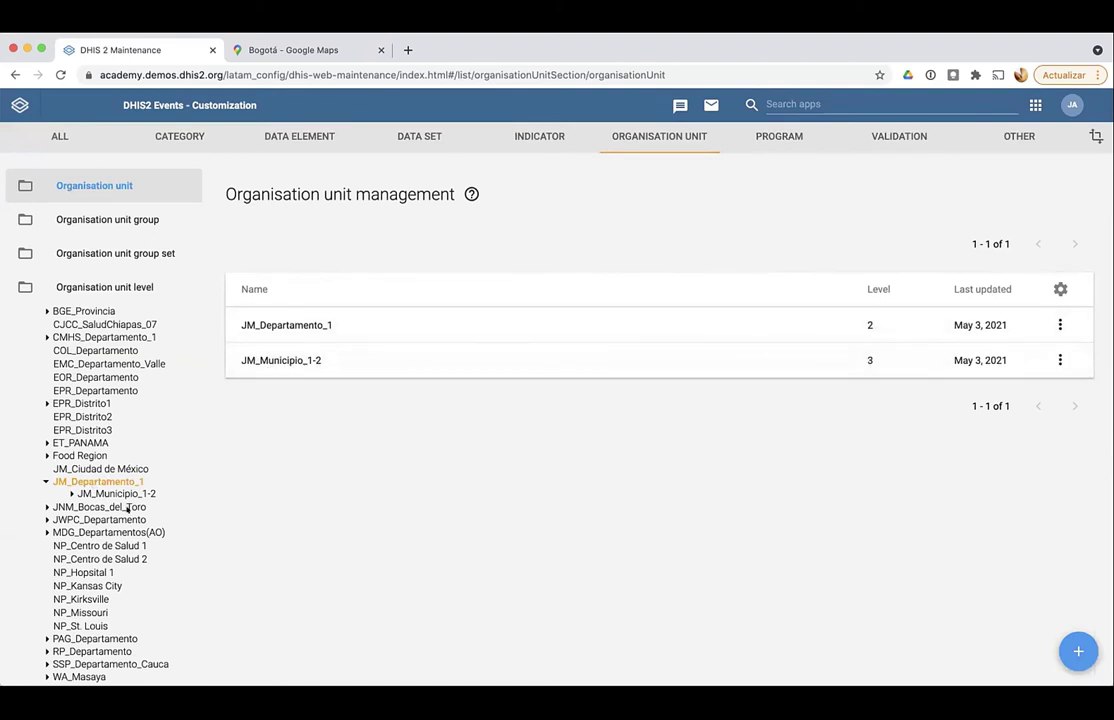
{"action": "left_click", "coordinate": [105, 493]}
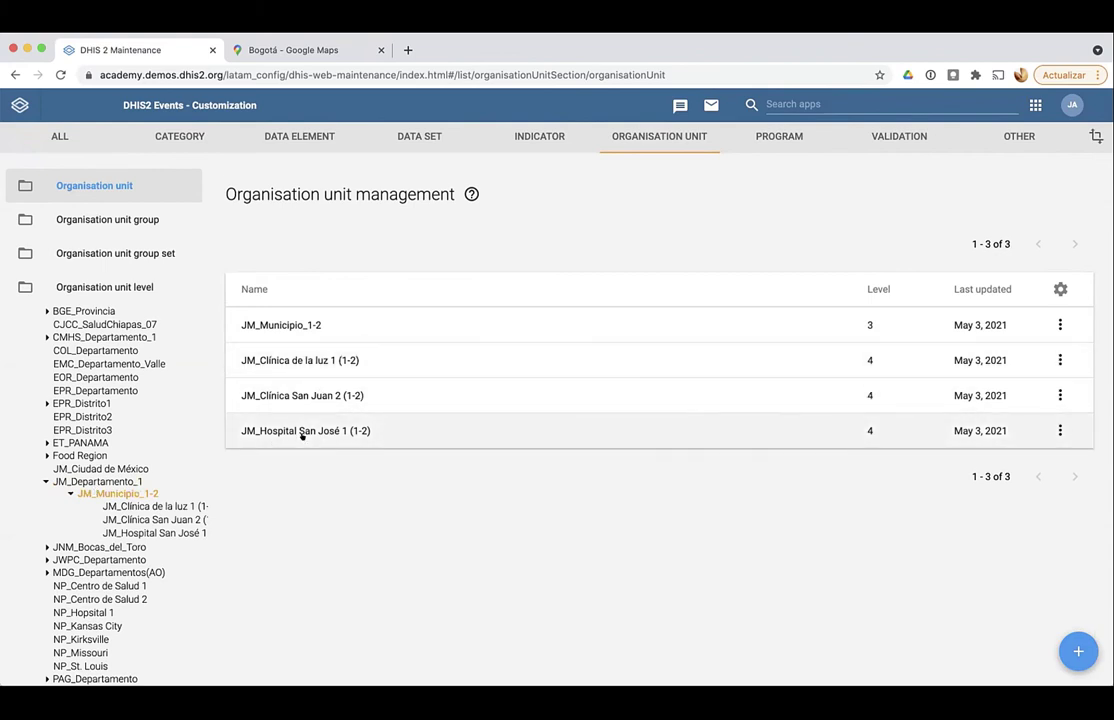
{"action": "scroll", "coordinate": [114, 527], "scroll_direction": "down", "scroll_amount": 2}
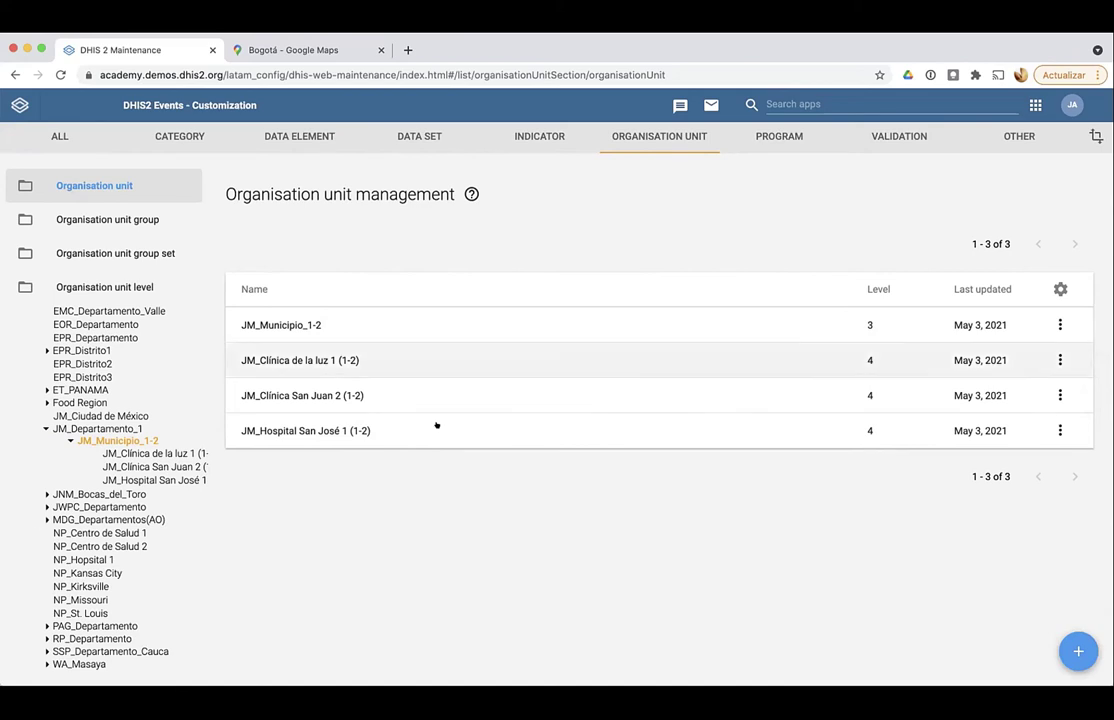
{"action": "left_click", "coordinate": [1070, 105]}
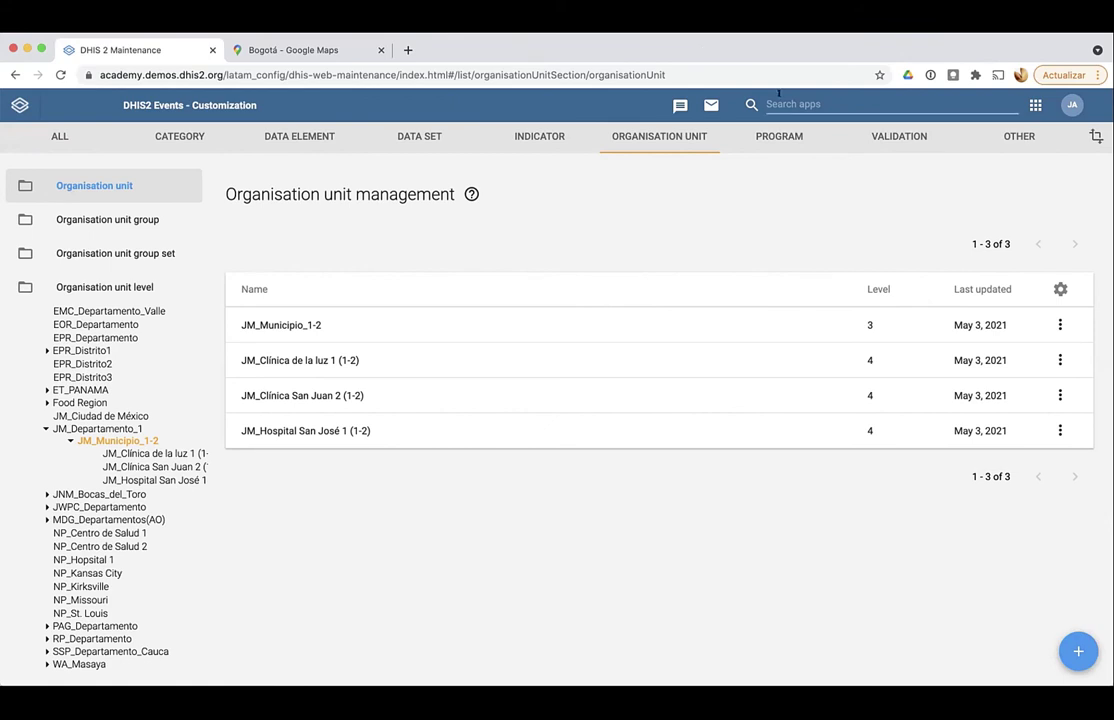
{"action": "left_click", "coordinate": [1070, 105]}
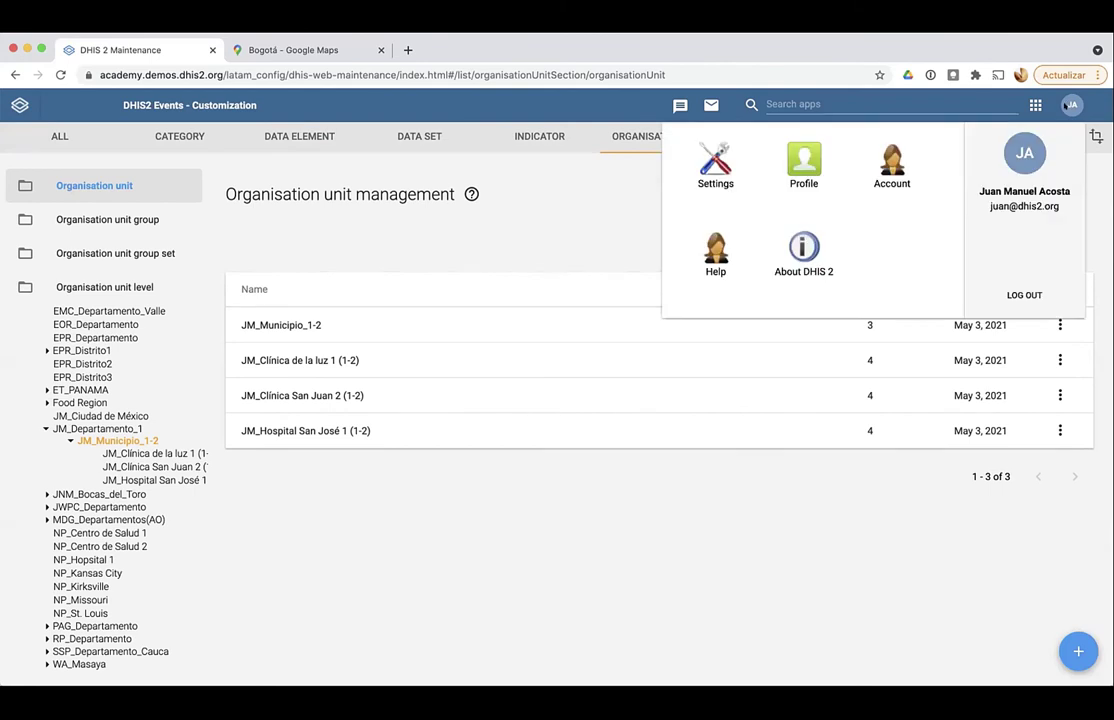
Step: Log out of DHIS2 and go to the 'Forgot password?' account recovery page
{"action": "left_click", "coordinate": [1021, 296]}
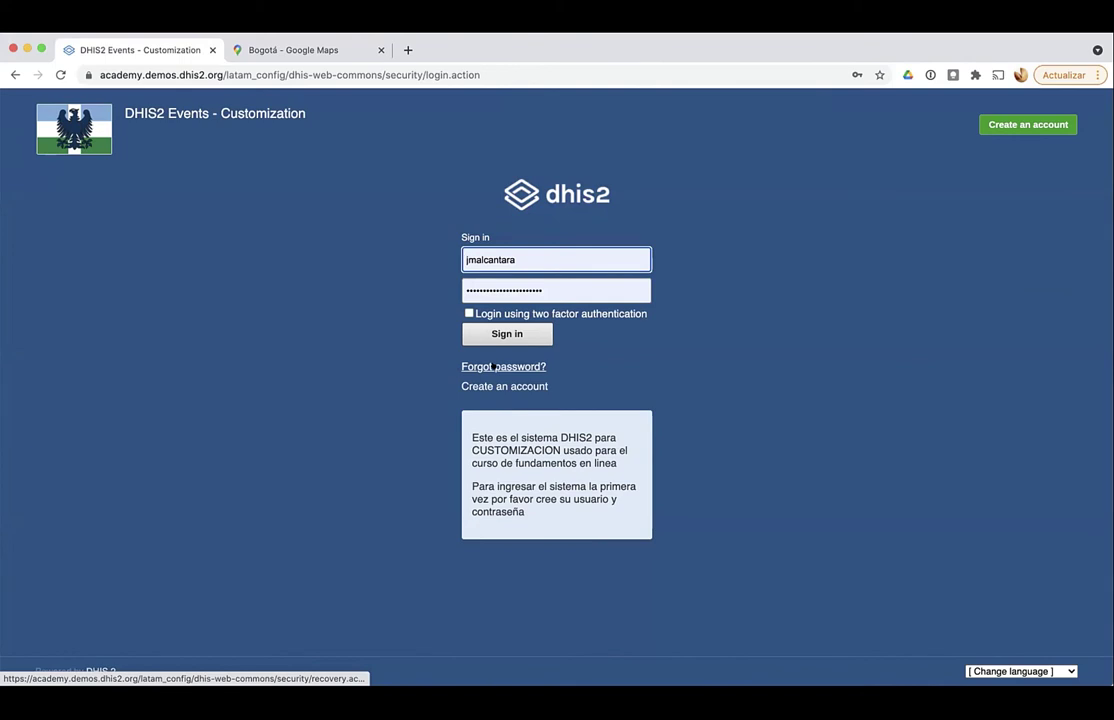
{"action": "left_click", "coordinate": [493, 367]}
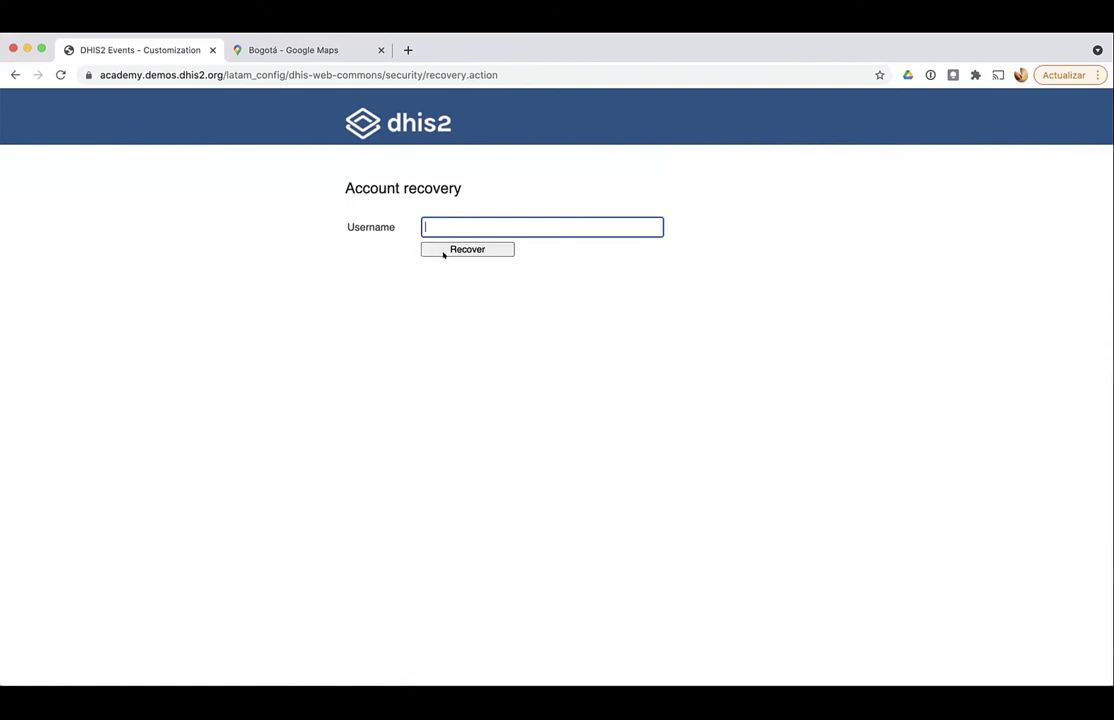
Step: Submit a recovery request for the account username and open the e-mailed Restore account link
{"action": "left_click", "coordinate": [472, 250]}
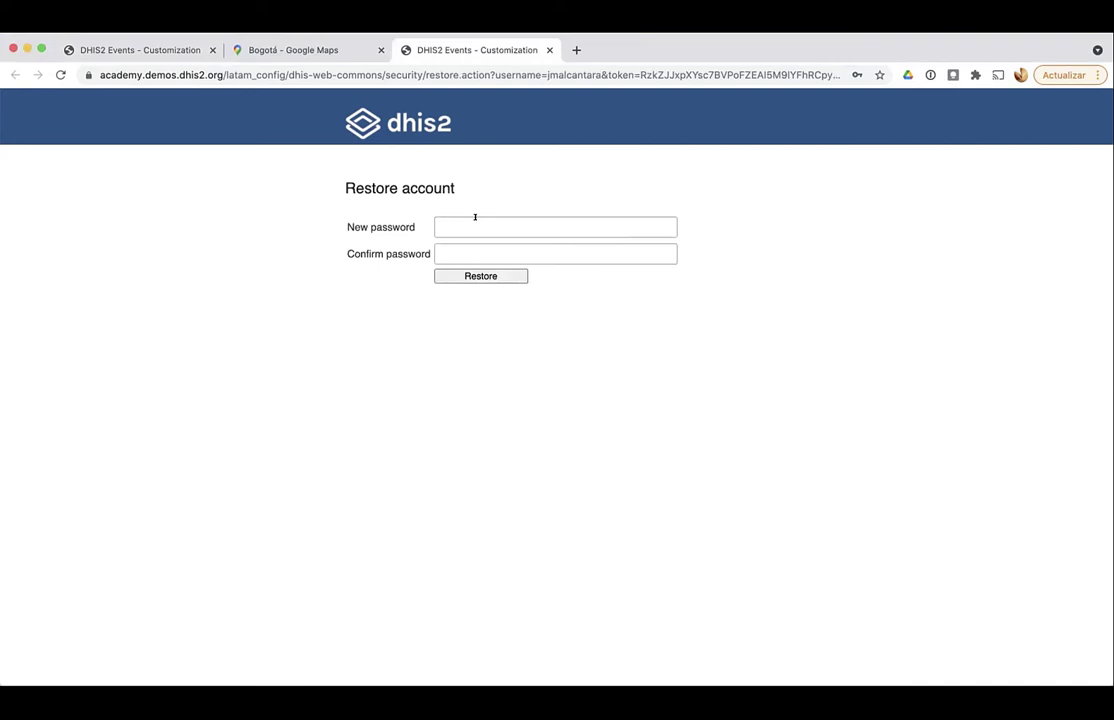
{"action": "left_click", "coordinate": [475, 217]}
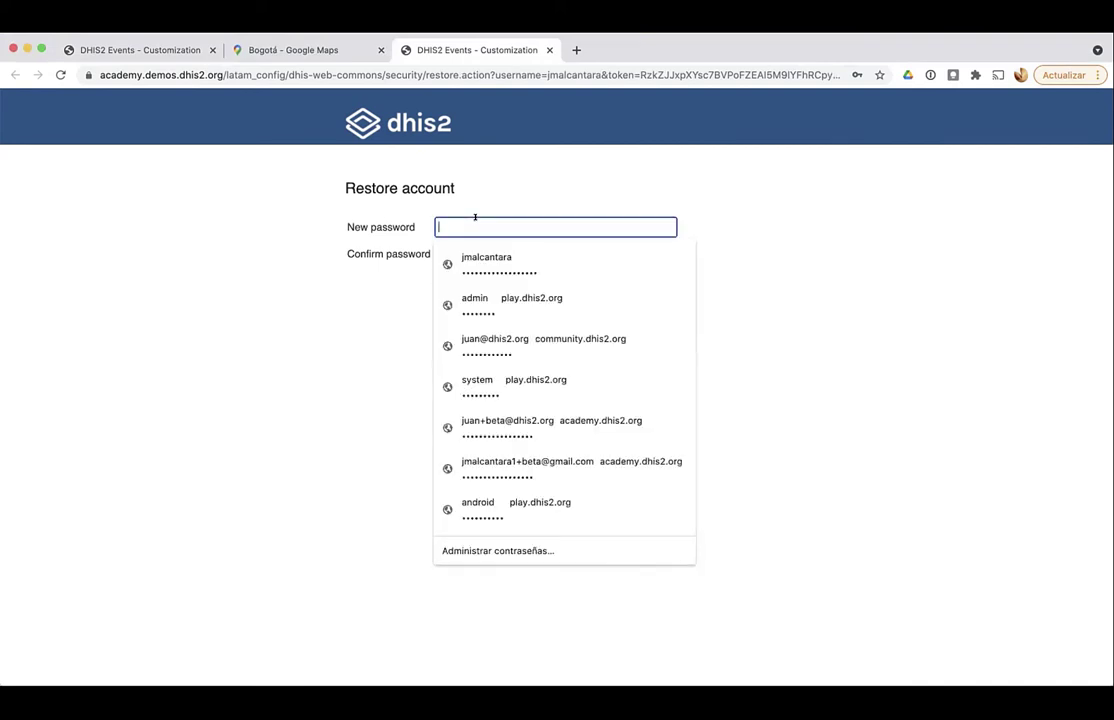
Step: Enter and confirm the new account password, then restore the account
{"action": "type", "text": "••"}
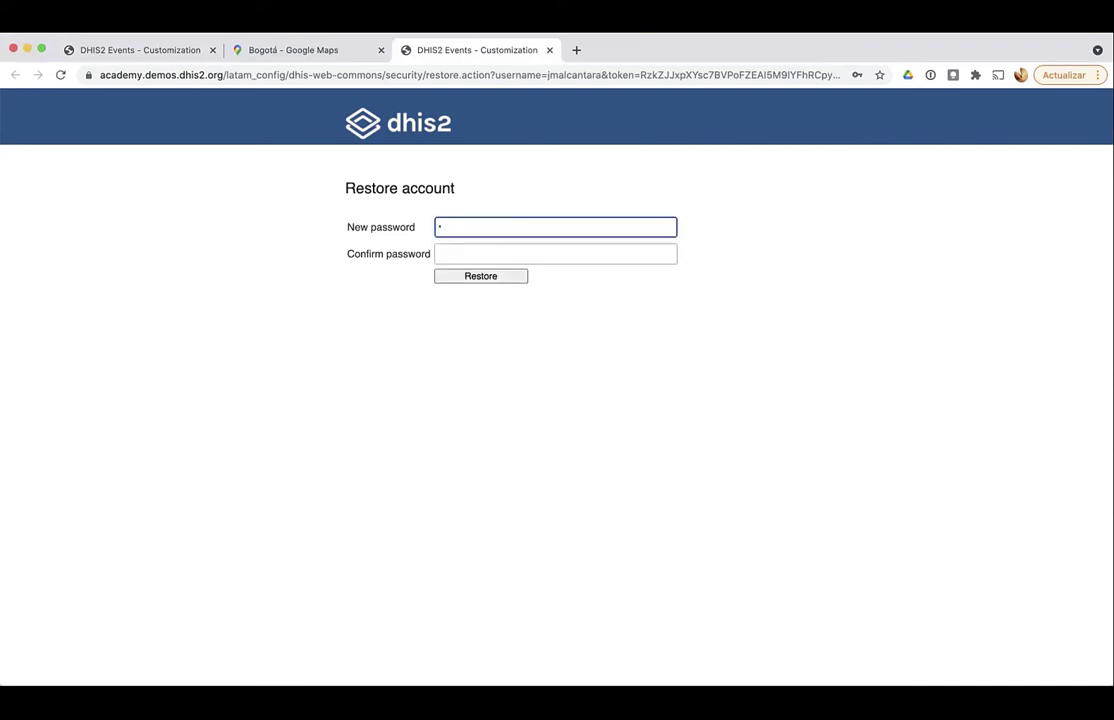
{"action": "type", "text": "••••••••"}
{"action": "left_click", "coordinate": [440, 253]}
{"action": "type", "text": "••"}
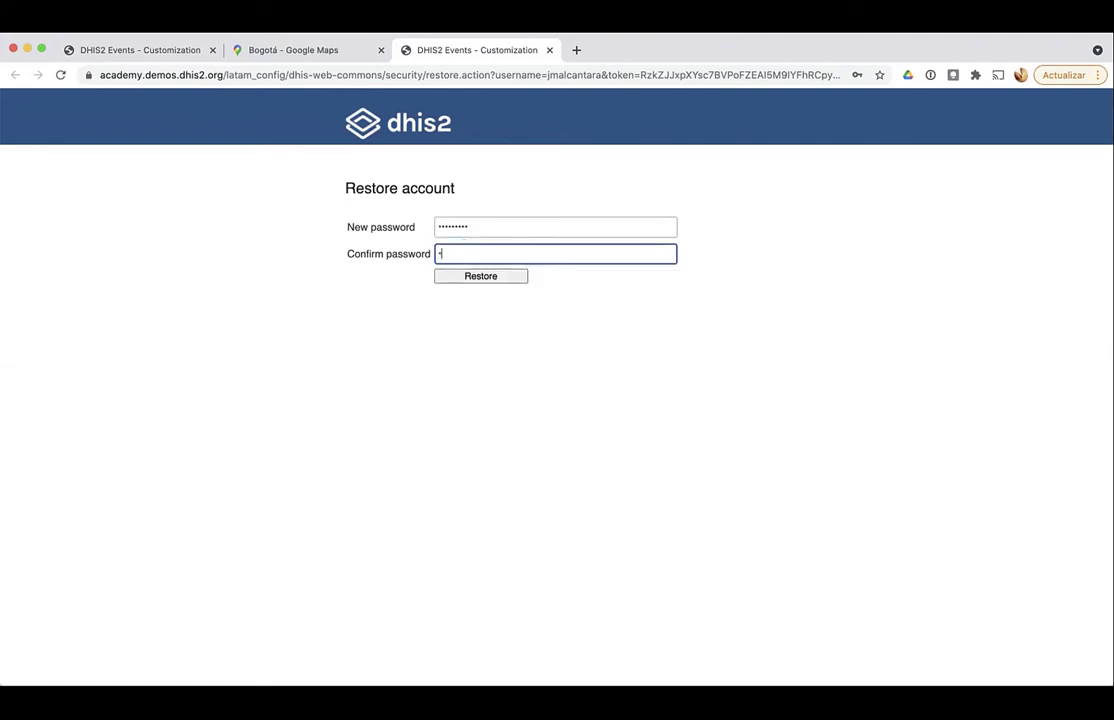
{"action": "key", "text": "BackSpace"}
{"action": "key", "text": "BackSpace"}
{"action": "type", "text": "••••••••••"}
{"action": "left_click", "coordinate": [467, 275]}
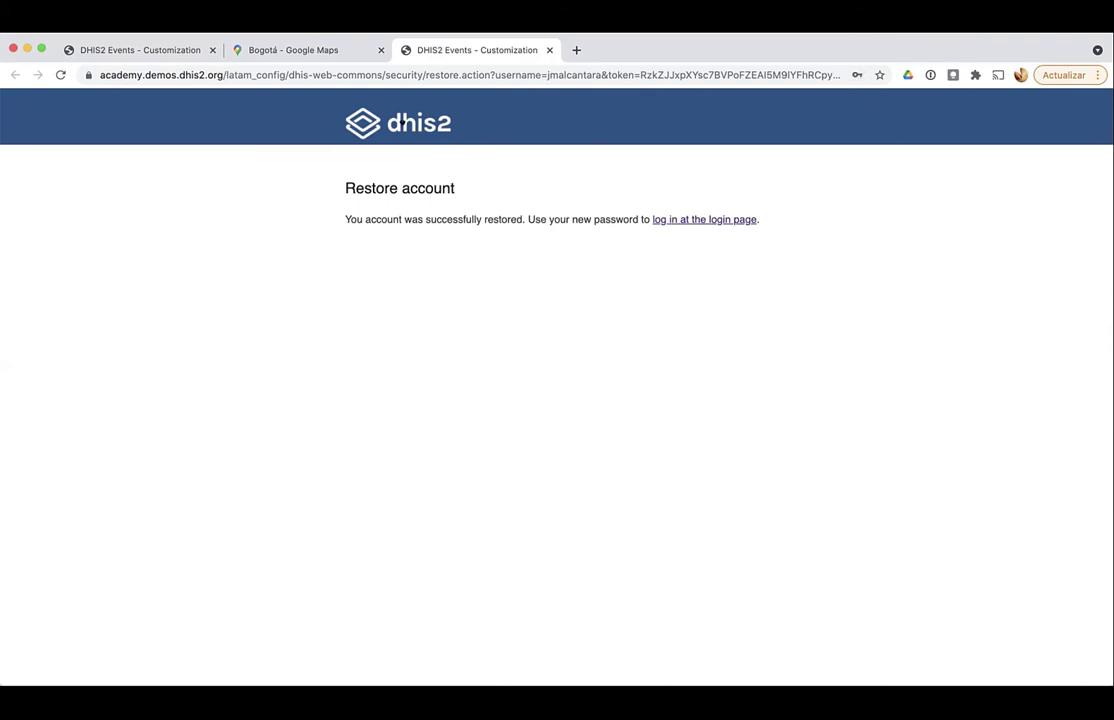
Step: Return to the login page and attempt signing in with the new password
{"action": "left_click", "coordinate": [727, 219]}
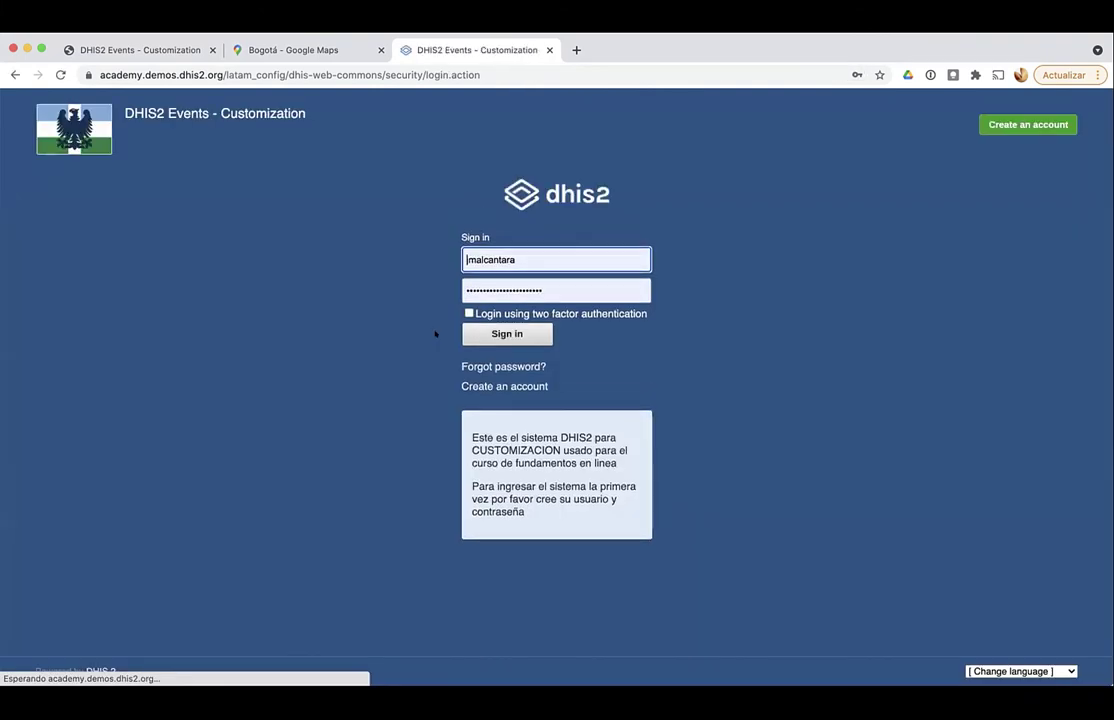
{"action": "left_click", "coordinate": [488, 288]}
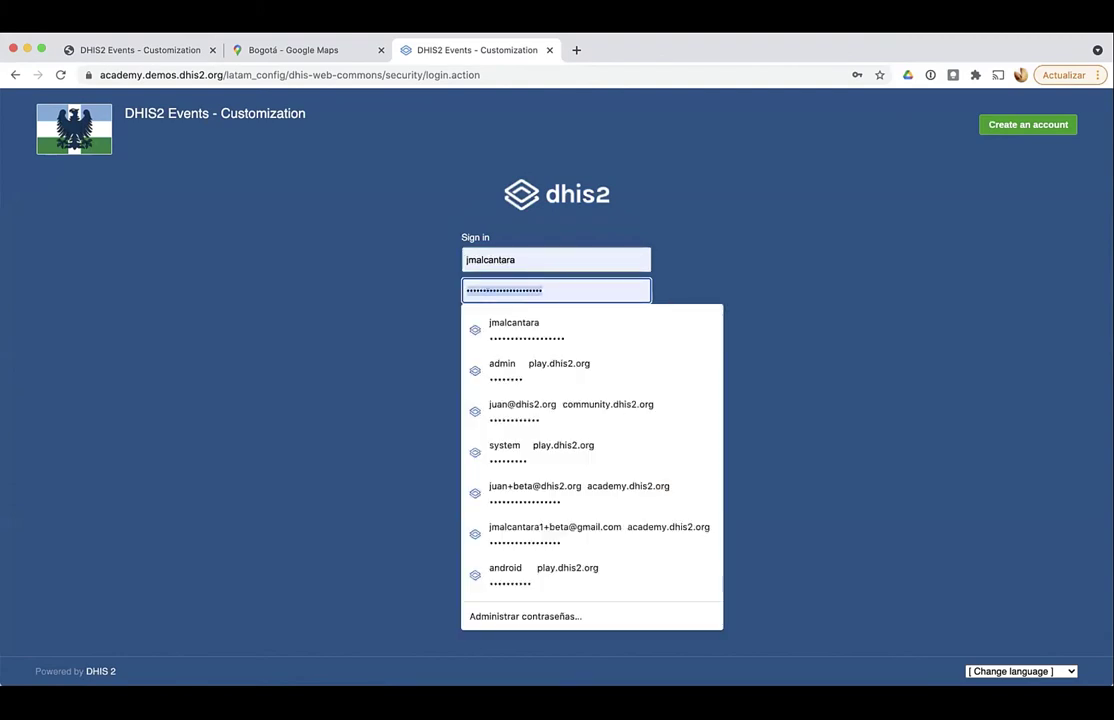
{"action": "type", "text": "•••"}
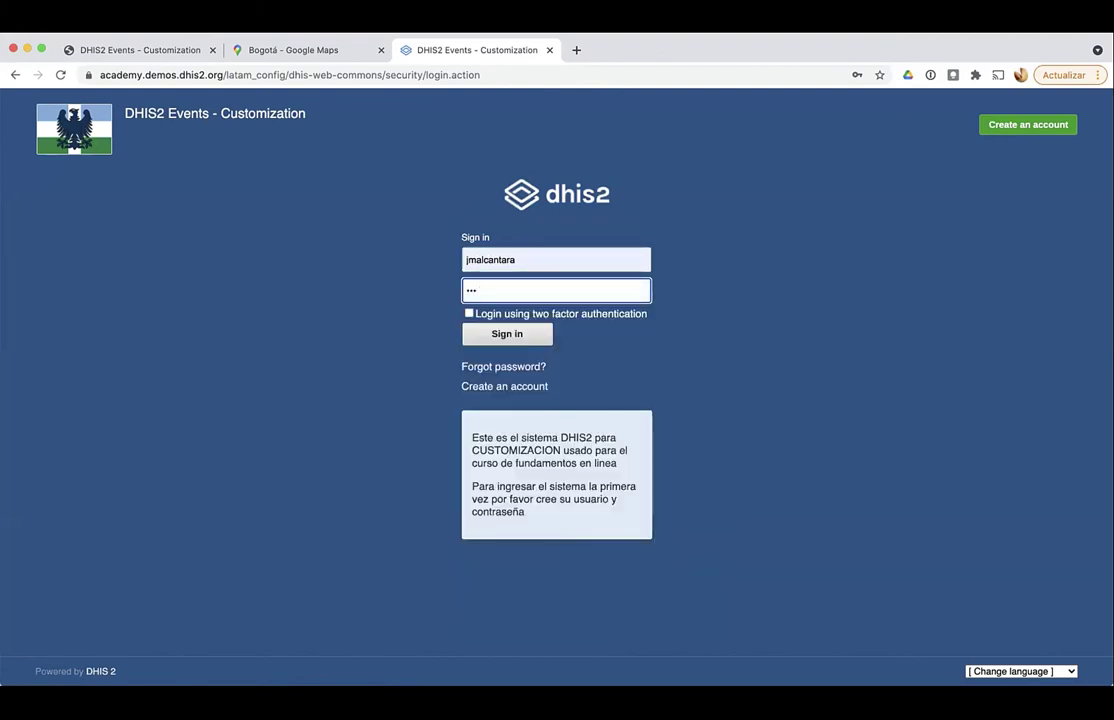
{"action": "key", "text": "BackSpace"}
{"action": "key", "text": "BackSpace"}
{"action": "key", "text": "BackSpace"}
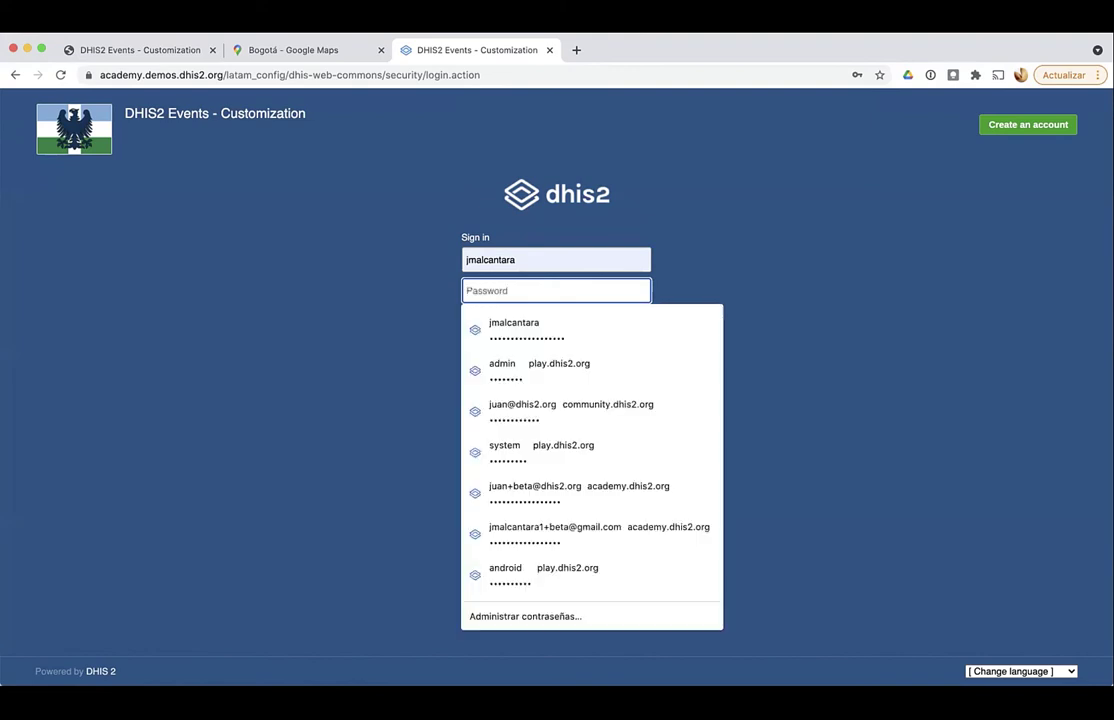
{"action": "type", "text": "••••"}
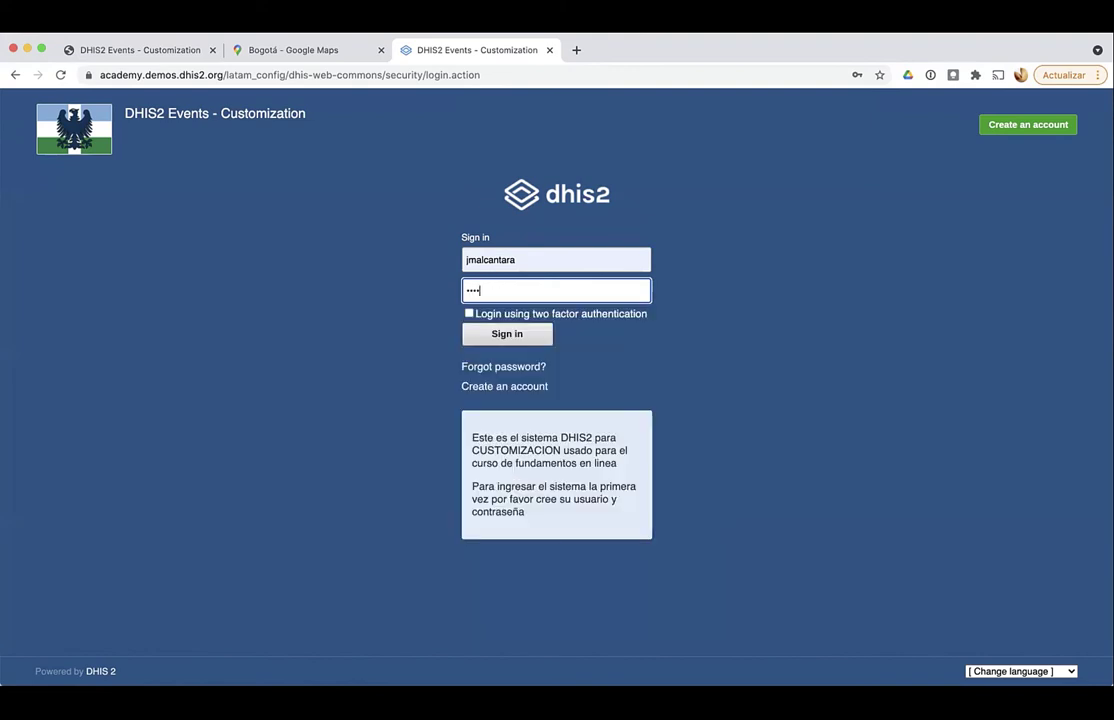
{"action": "type", "text": "••••••"}
{"action": "left_click", "coordinate": [478, 333]}
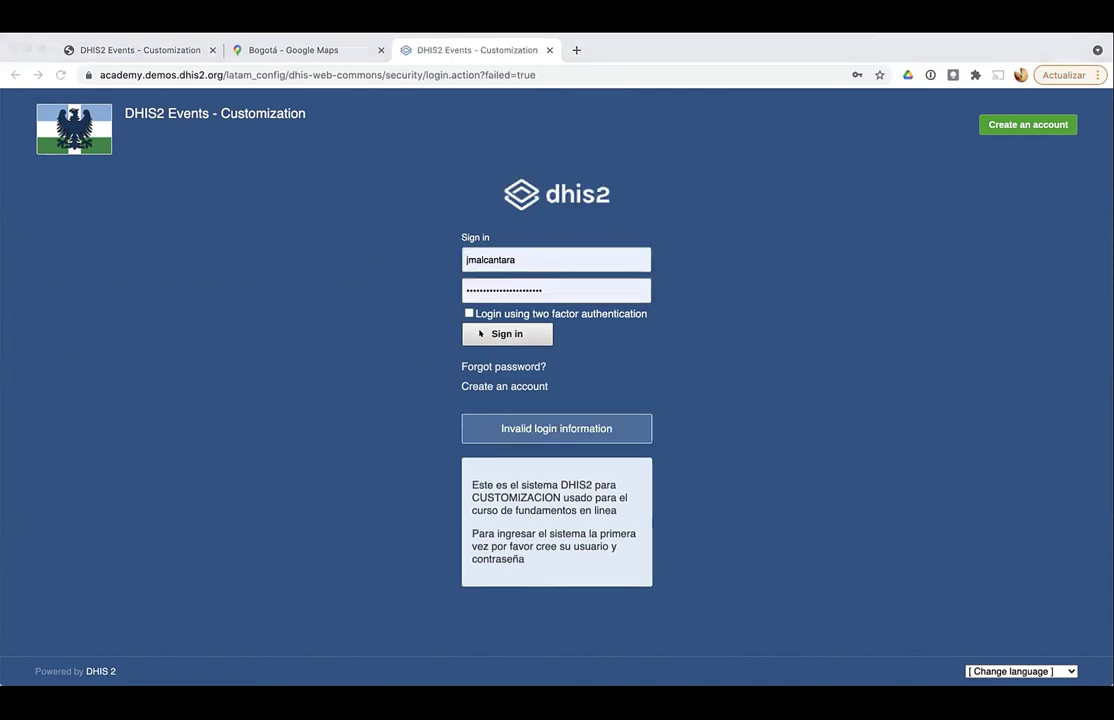
Step: Re-enter the new password and sign in, reaching the empty Dashboard
{"action": "left_click", "coordinate": [511, 289]}
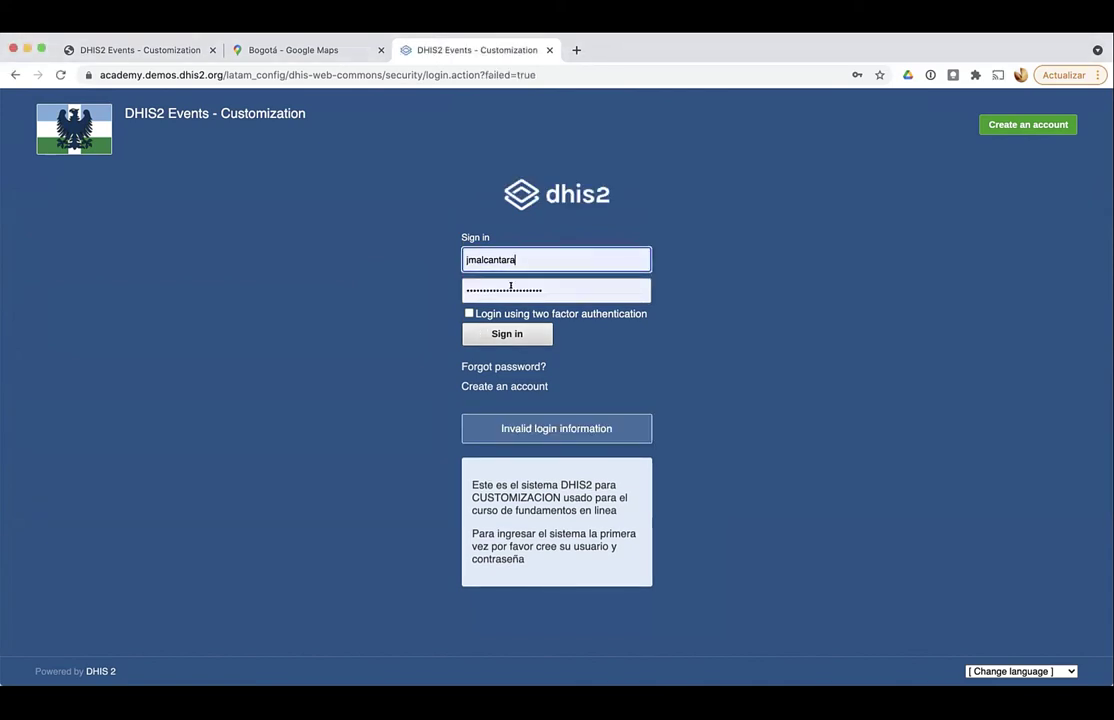
{"action": "key", "text": "super+a"}
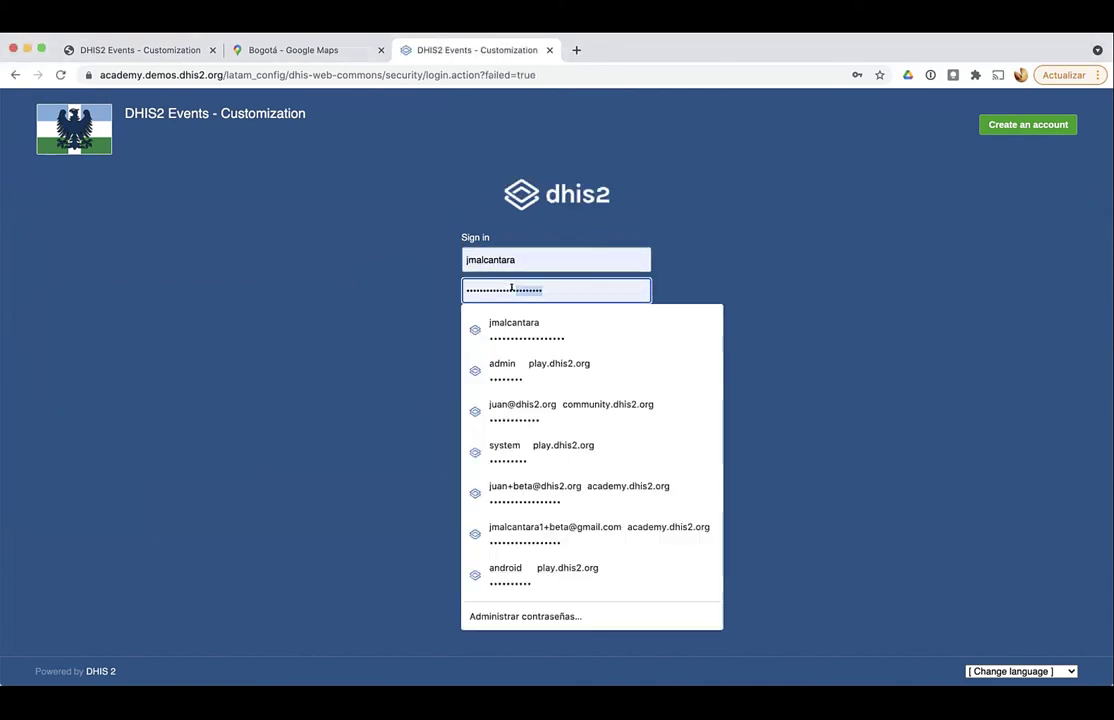
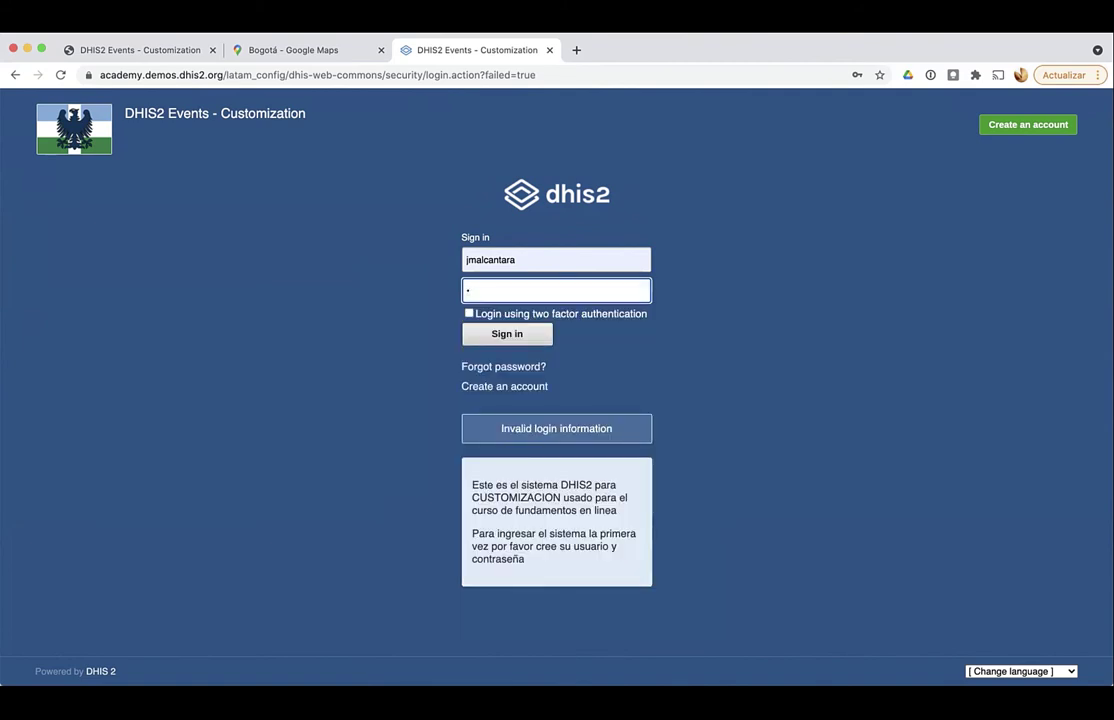
{"action": "left_click", "coordinate": [507, 333]}
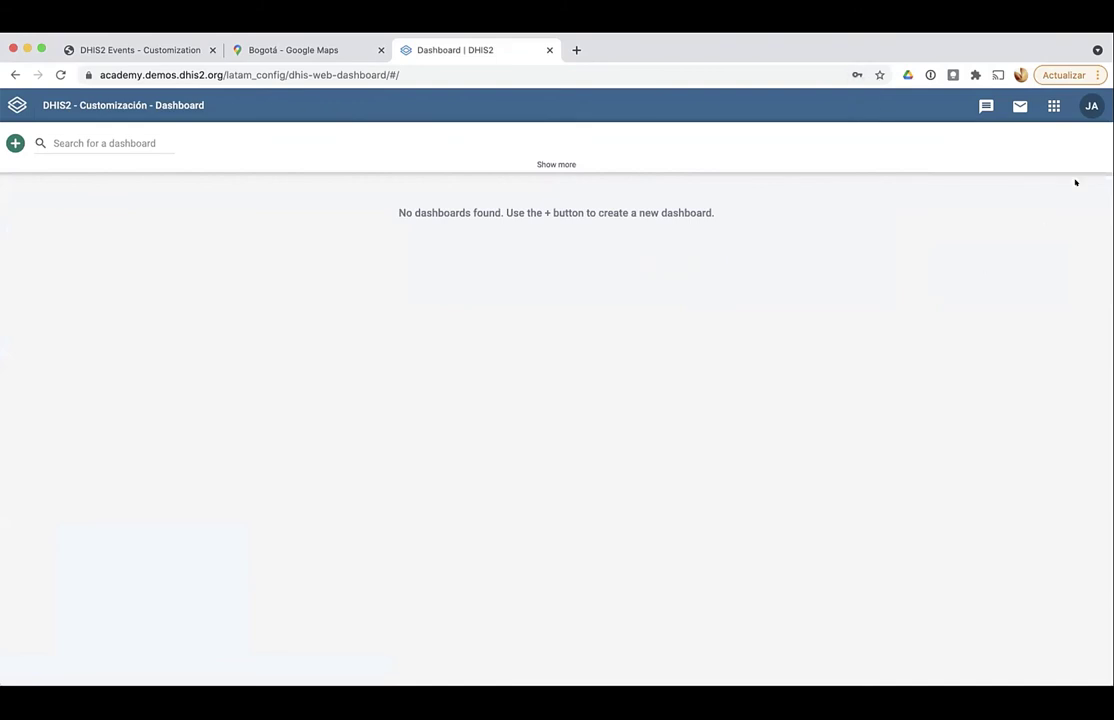
Step: Open the Maintenance app from the apps menu
{"action": "left_click", "coordinate": [1047, 109]}
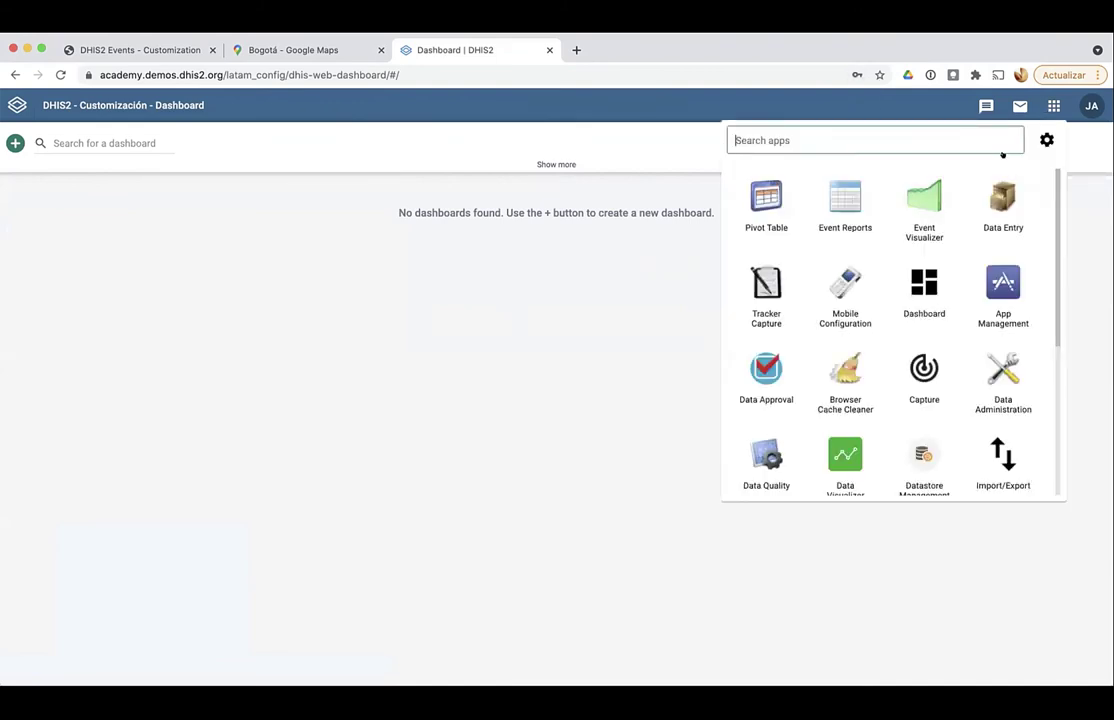
{"action": "scroll", "coordinate": [958, 260], "scroll_direction": "down", "scroll_amount": 2}
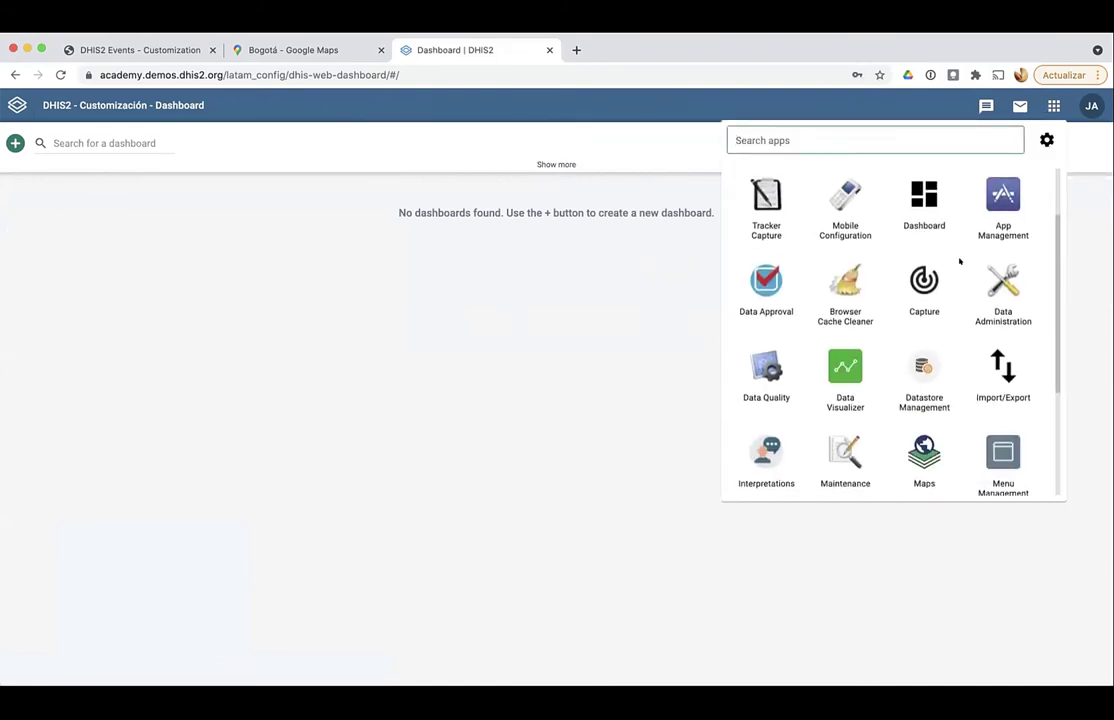
{"action": "left_click", "coordinate": [822, 447]}
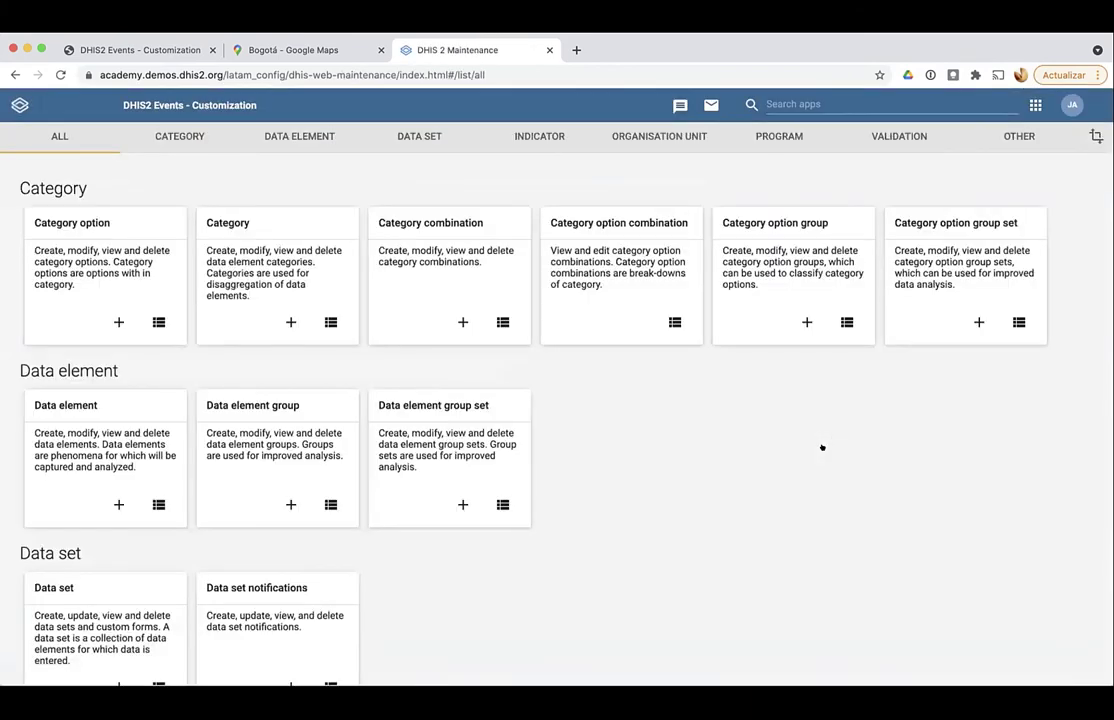
{"action": "left_click", "coordinate": [905, 100]}
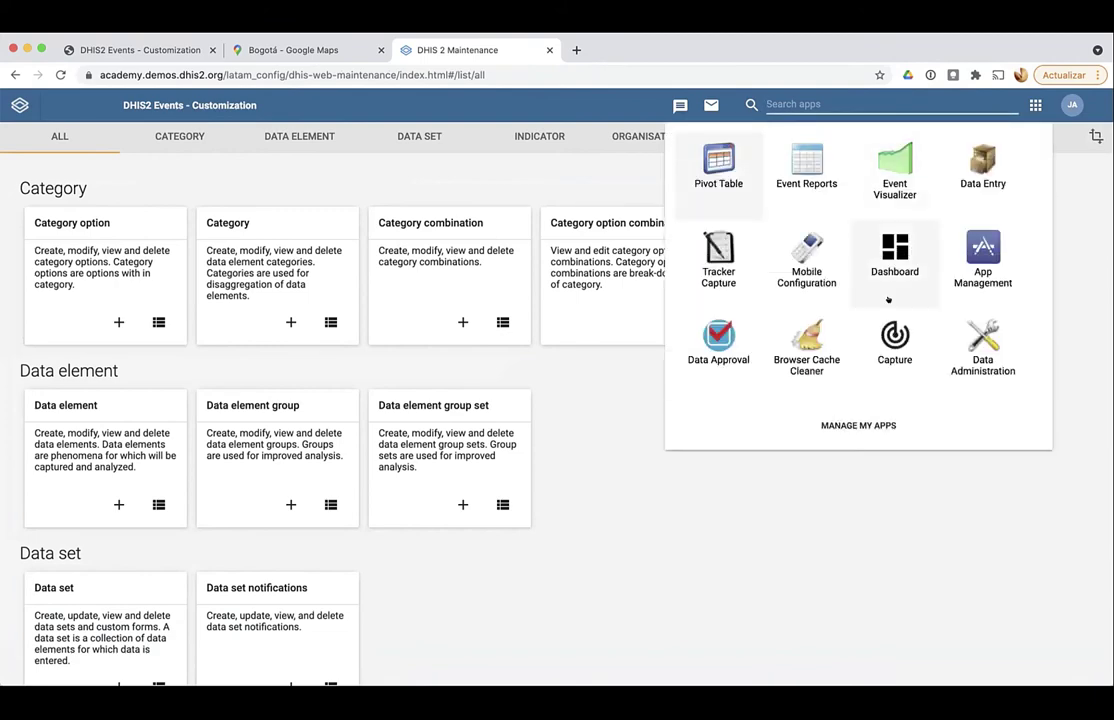
{"action": "scroll", "coordinate": [888, 298], "scroll_direction": "down", "scroll_amount": 3}
{"action": "scroll", "coordinate": [895, 307], "scroll_direction": "down", "scroll_amount": 1}
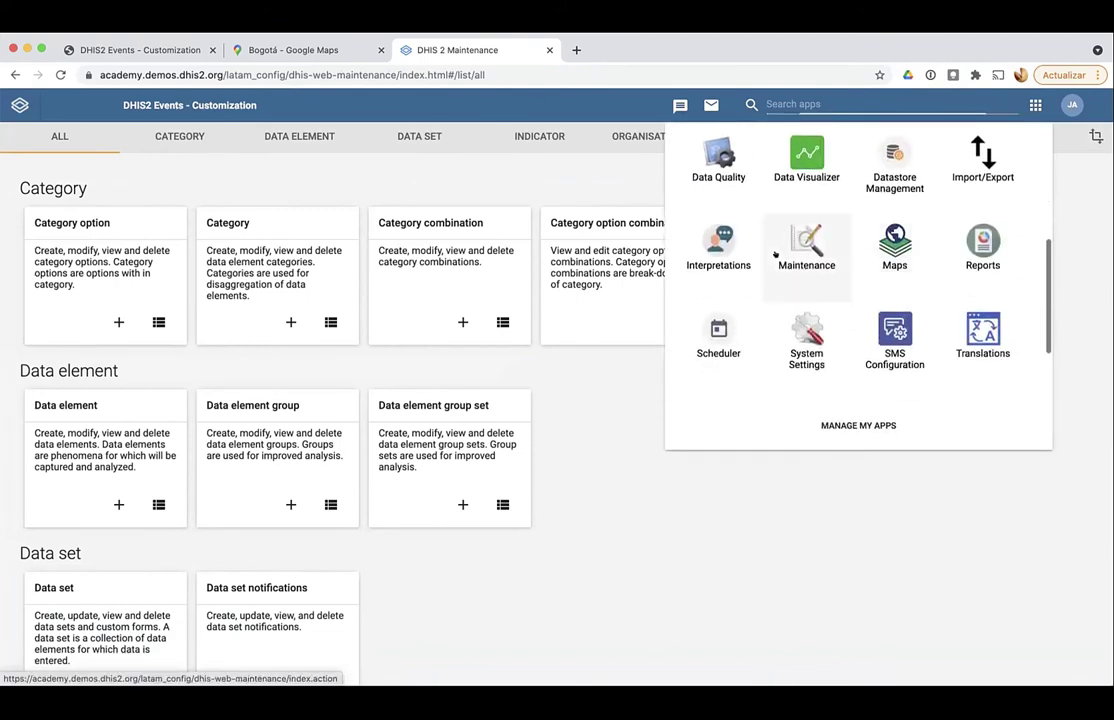
{"action": "left_click", "coordinate": [779, 251]}
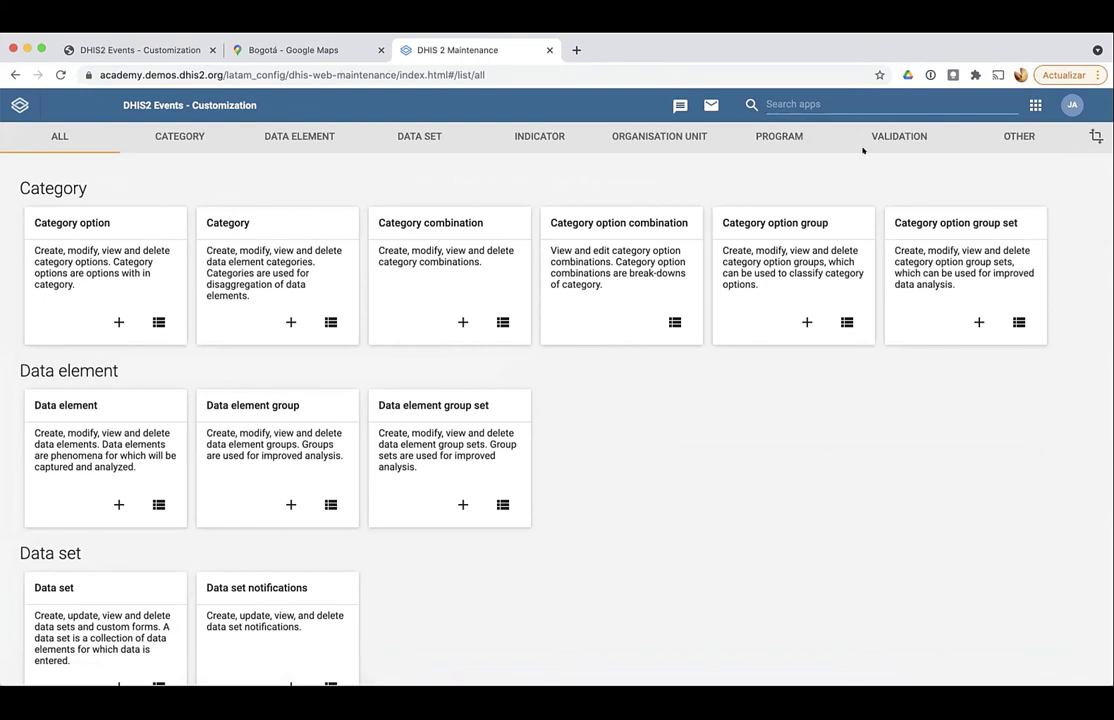
Step: Search the apps for 'us' and open the Users app
{"action": "left_click", "coordinate": [852, 100]}
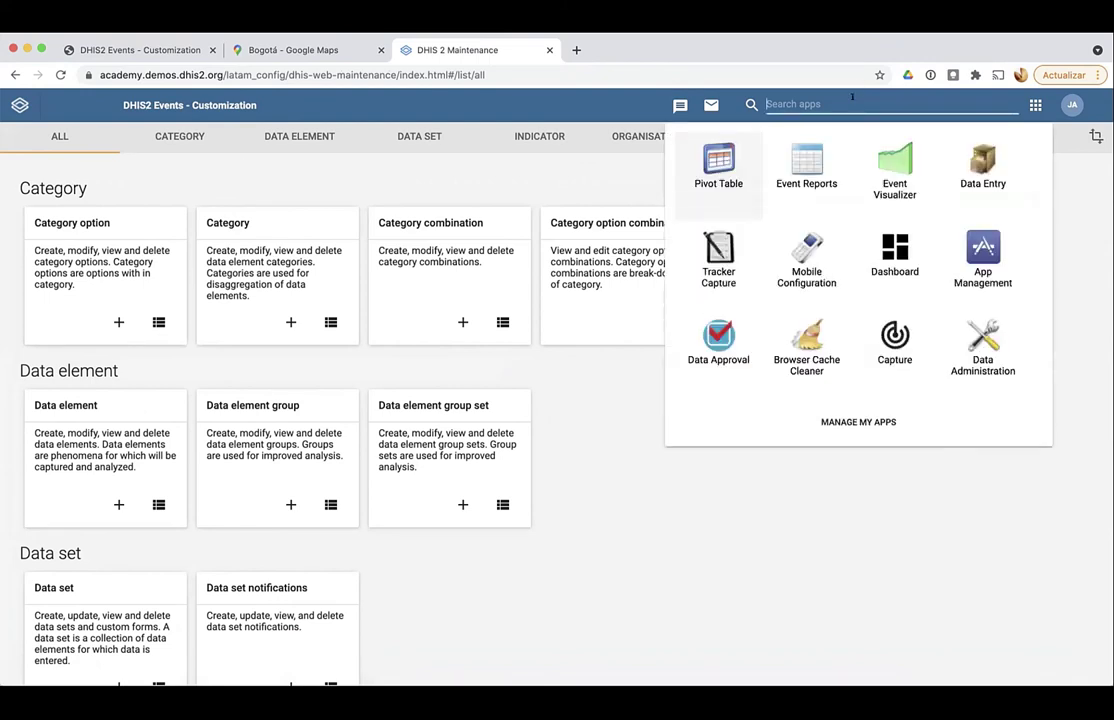
{"action": "type", "text": "us"}
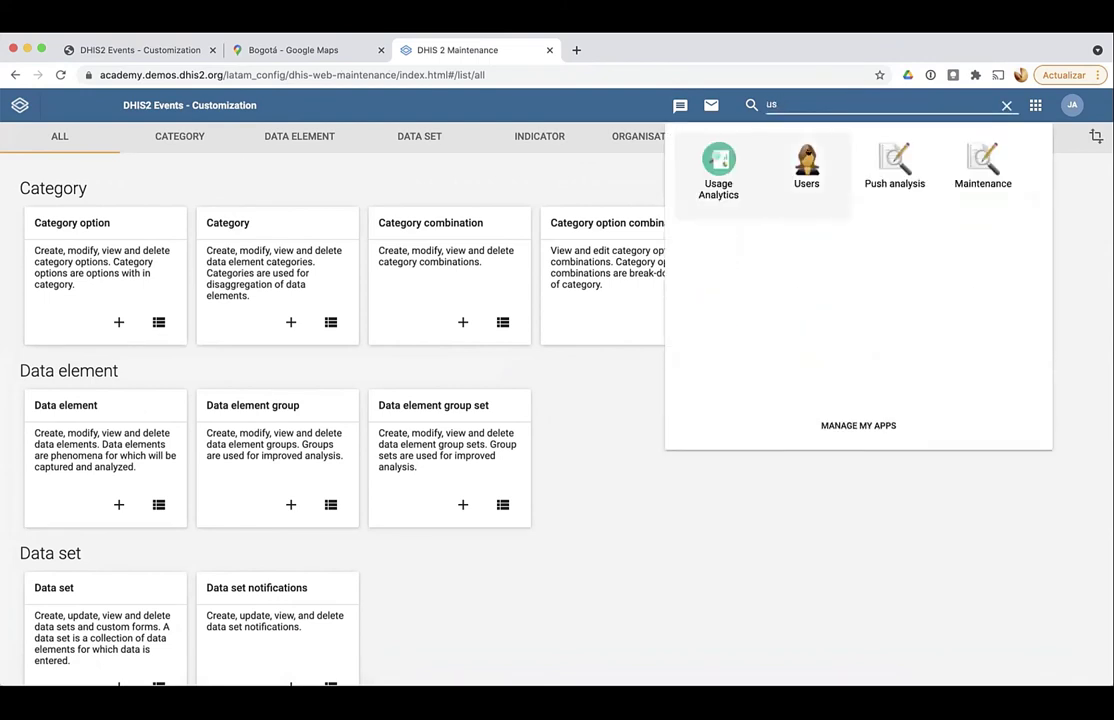
{"action": "left_click", "coordinate": [806, 163]}
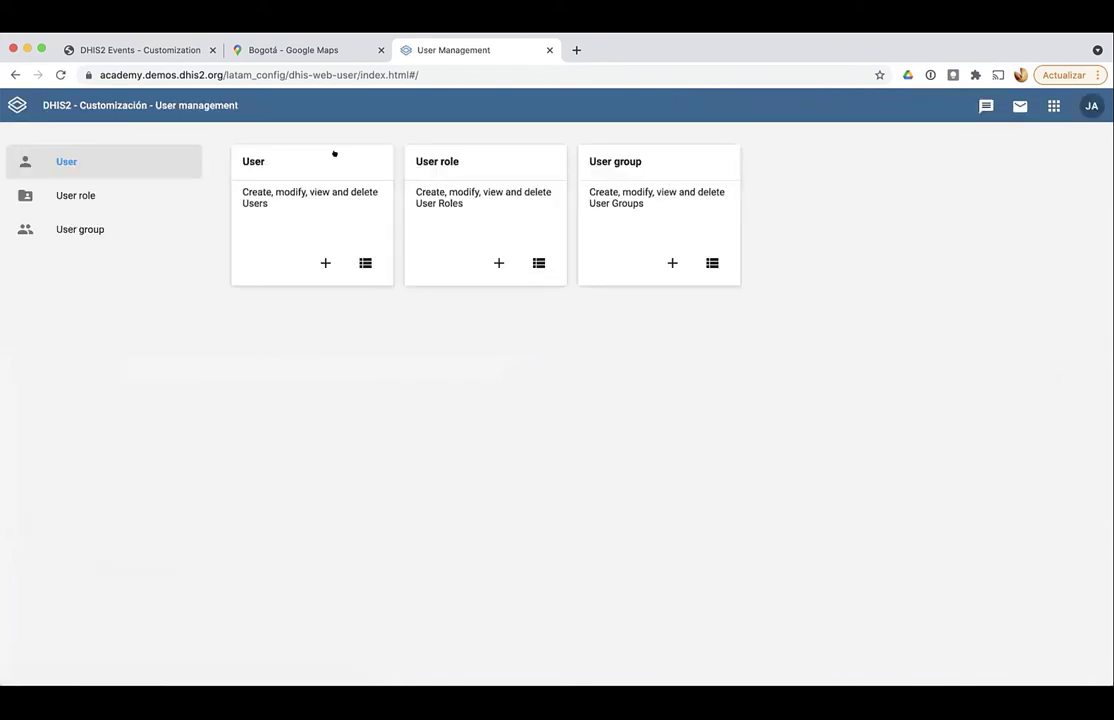
Step: Search users by name 'mar', view the first match's details, then return to the three results
{"action": "left_click", "coordinate": [318, 154]}
{"action": "left_click", "coordinate": [294, 201]}
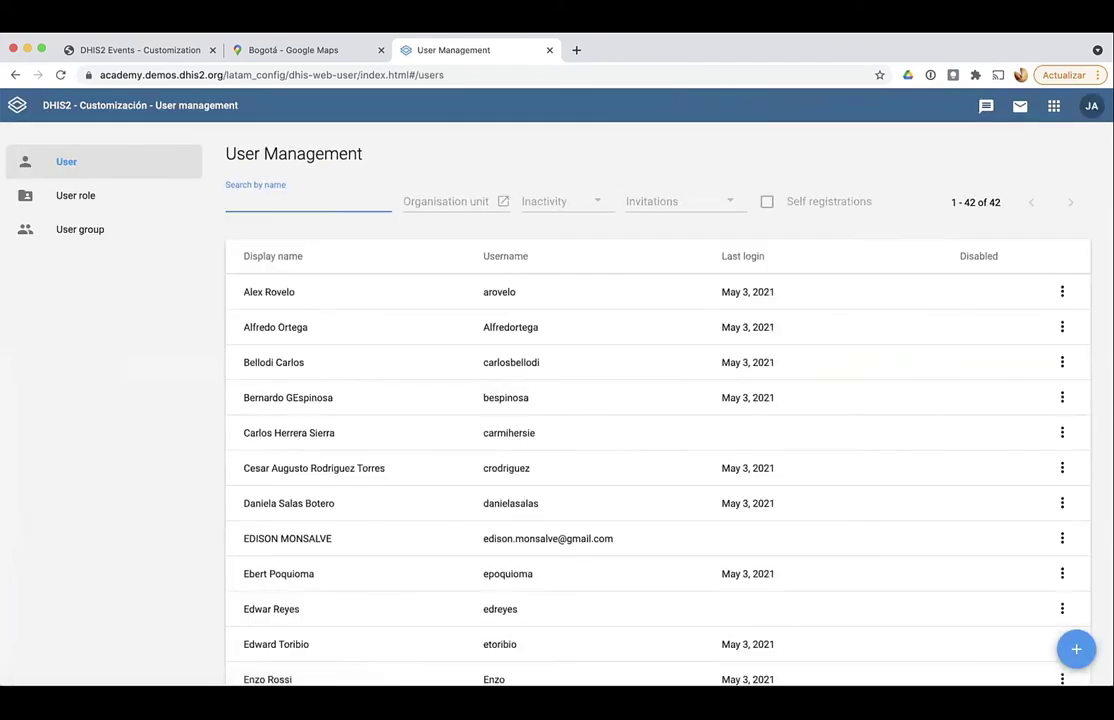
{"action": "type", "text": "mar"}
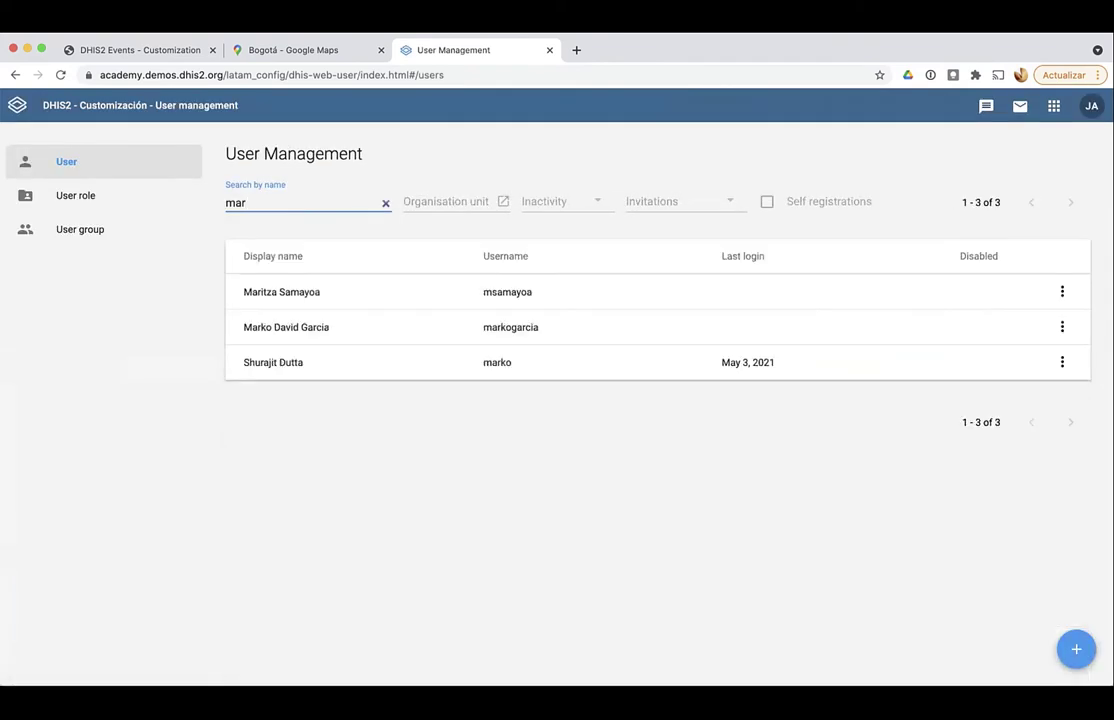
{"action": "left_click", "coordinate": [557, 287]}
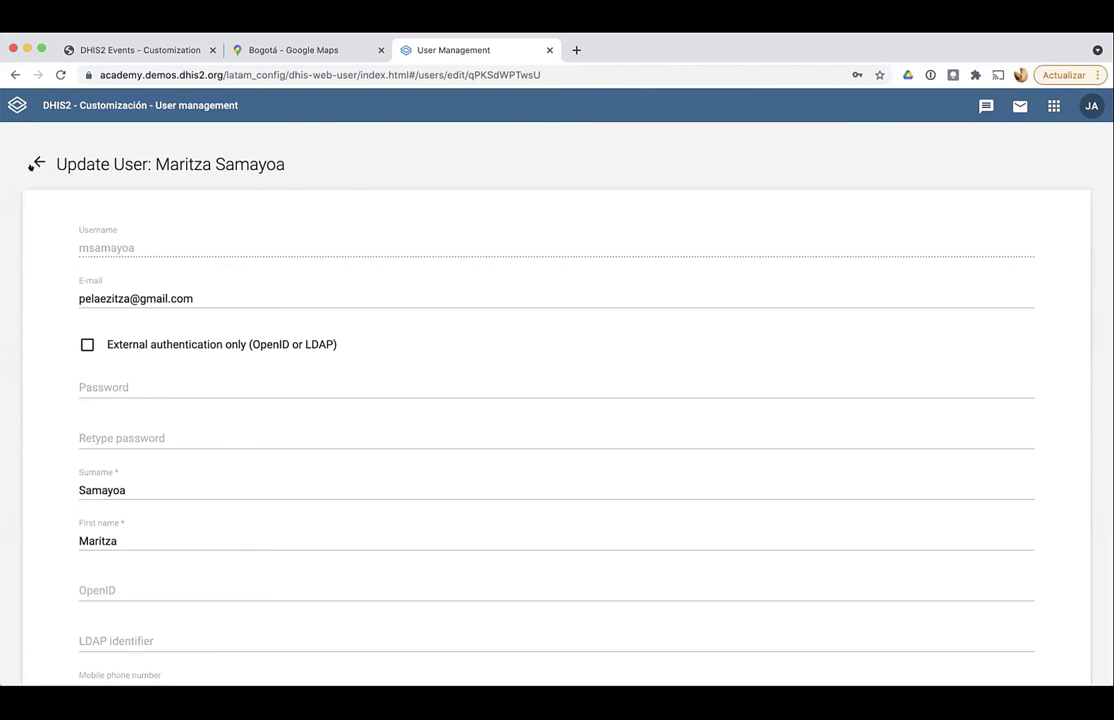
{"action": "left_click", "coordinate": [38, 163]}
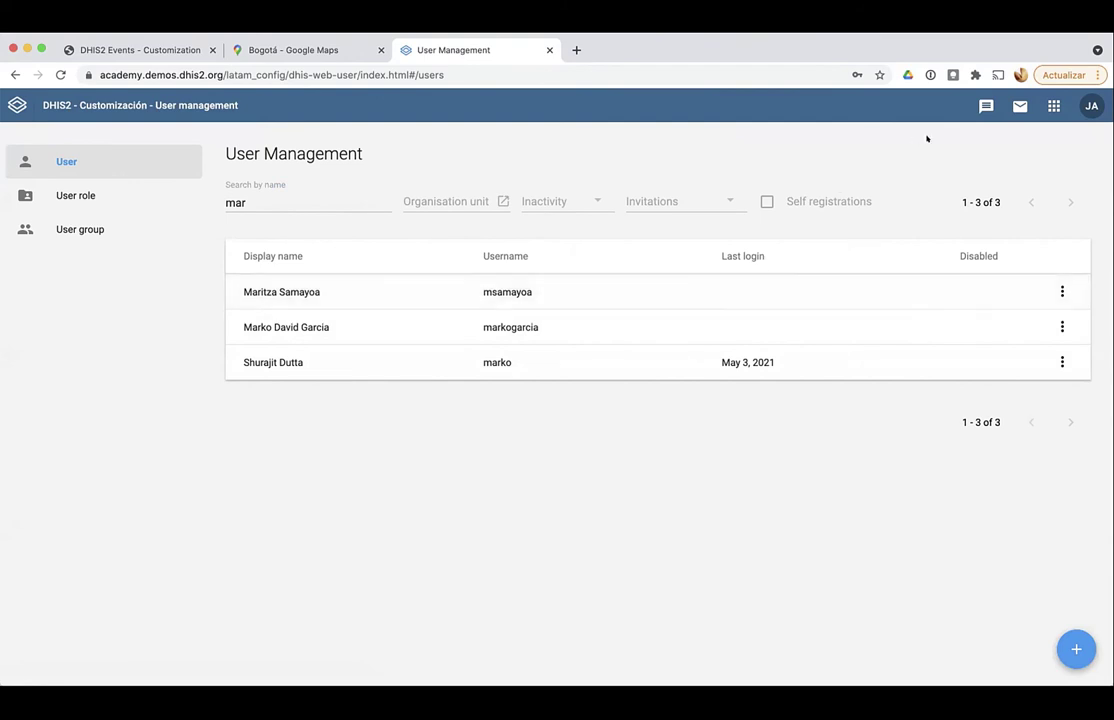
{"action": "left_click", "coordinate": [1052, 103]}
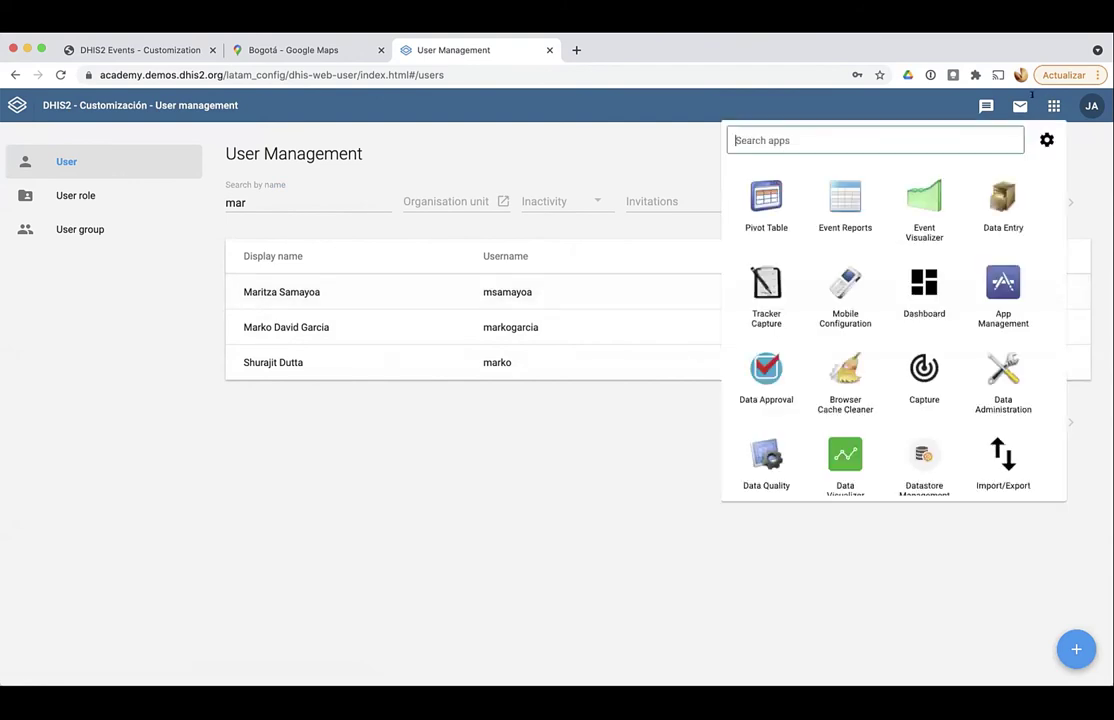
Step: Open the Maintenance app and switch to its Organisation unit section
{"action": "scroll", "coordinate": [875, 355], "scroll_direction": "down", "scroll_amount": 4}
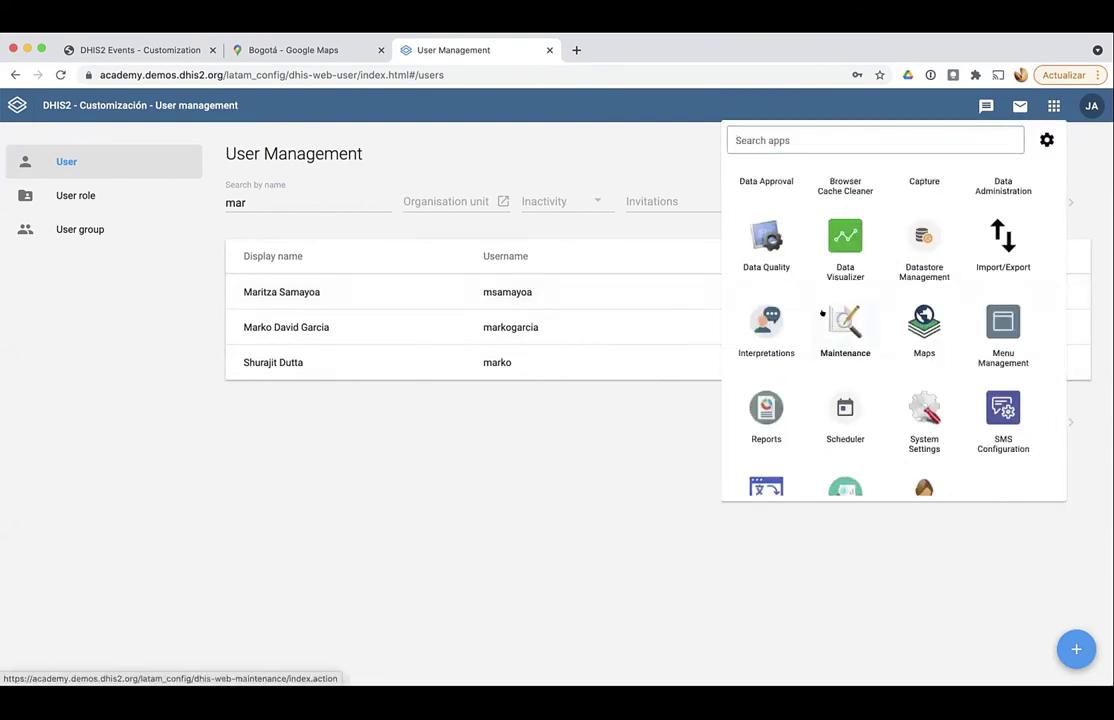
{"action": "left_click", "coordinate": [821, 315]}
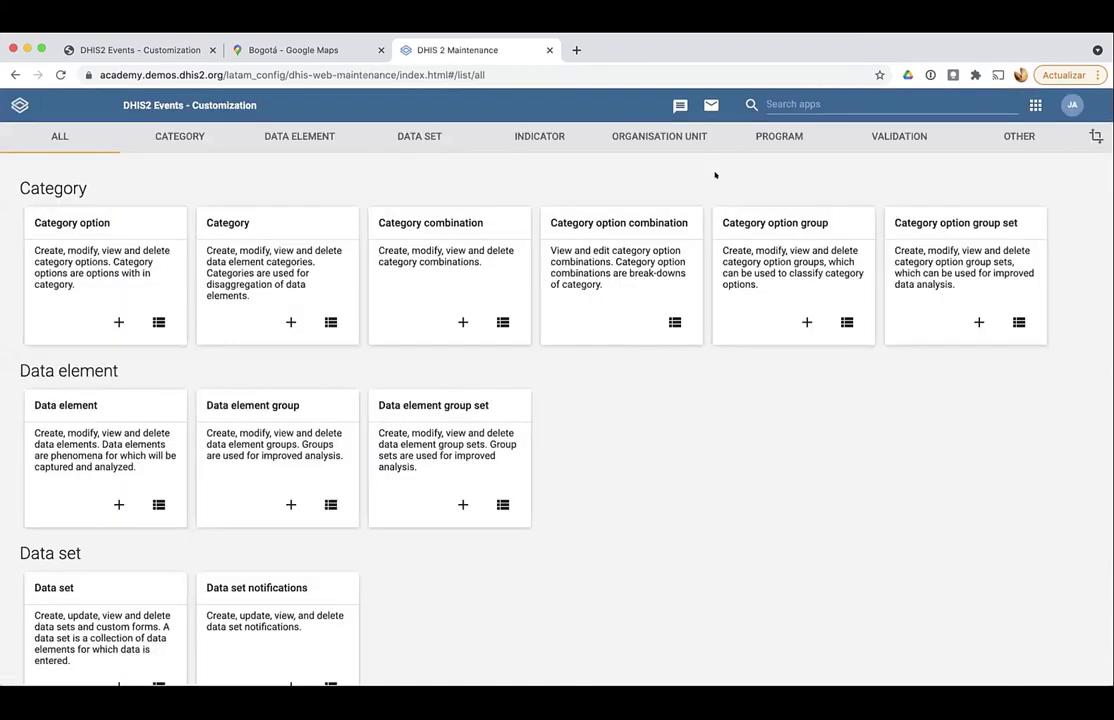
{"action": "left_click", "coordinate": [763, 132]}
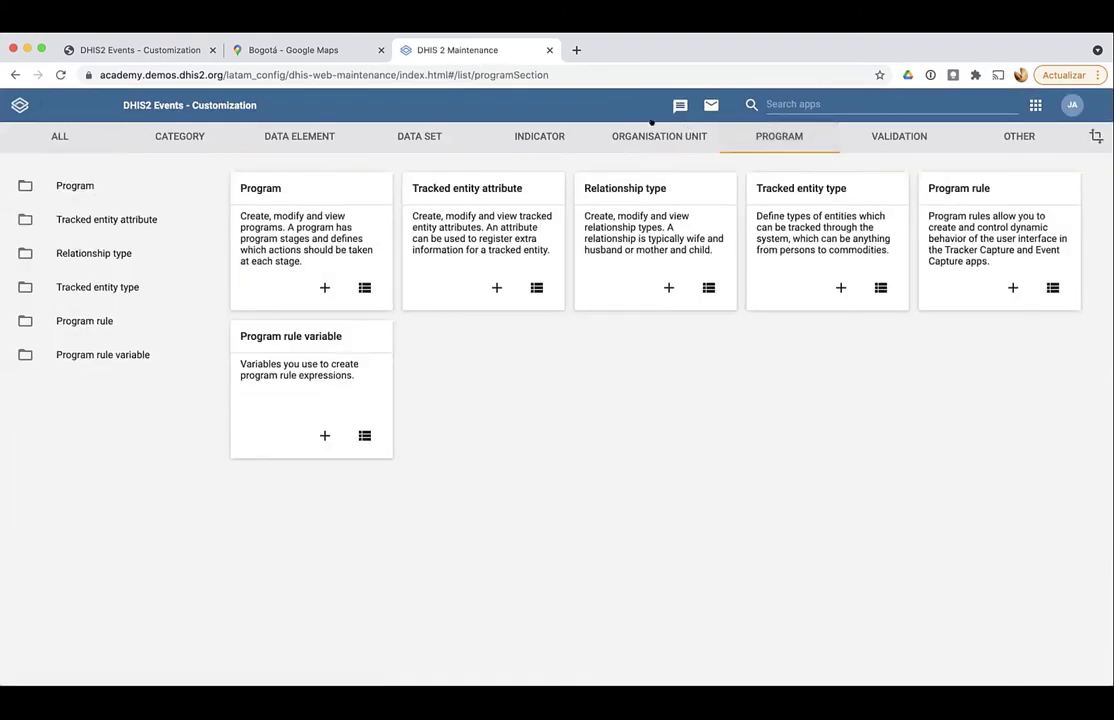
{"action": "left_click", "coordinate": [659, 136]}
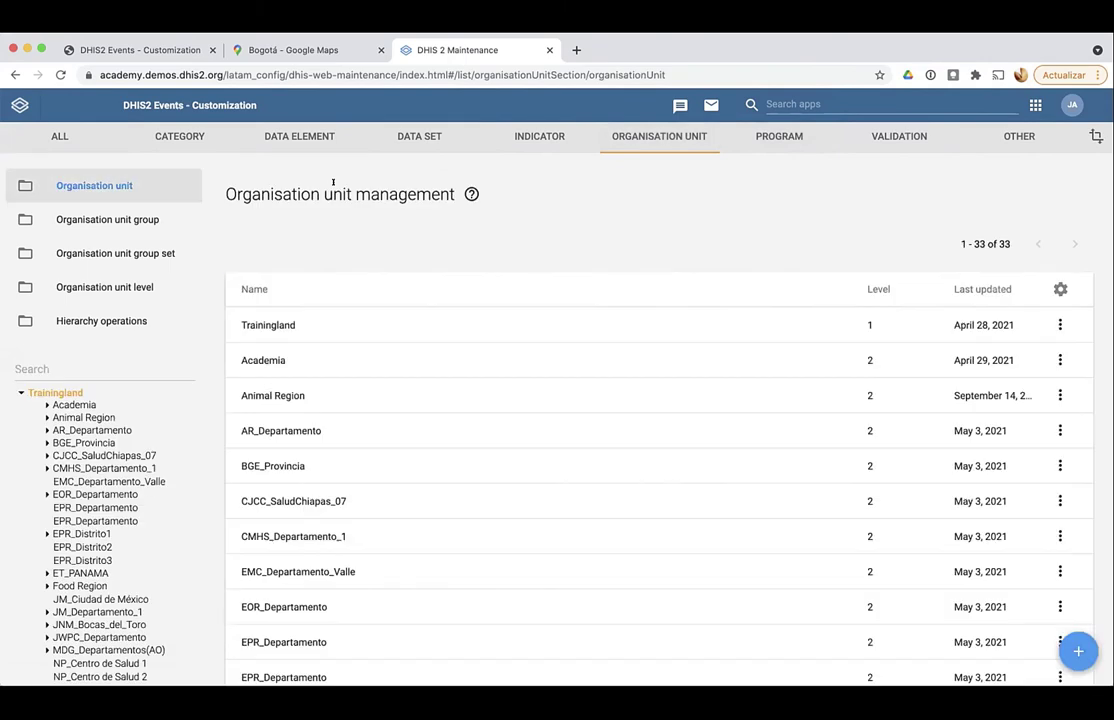
Step: Expand EPR_Distrito1 in the unit tree to reveal Hospital1 among the 33 units
{"action": "scroll", "coordinate": [75, 550], "scroll_direction": "down", "scroll_amount": 3}
{"action": "scroll", "coordinate": [73, 543], "scroll_direction": "down", "scroll_amount": 1}
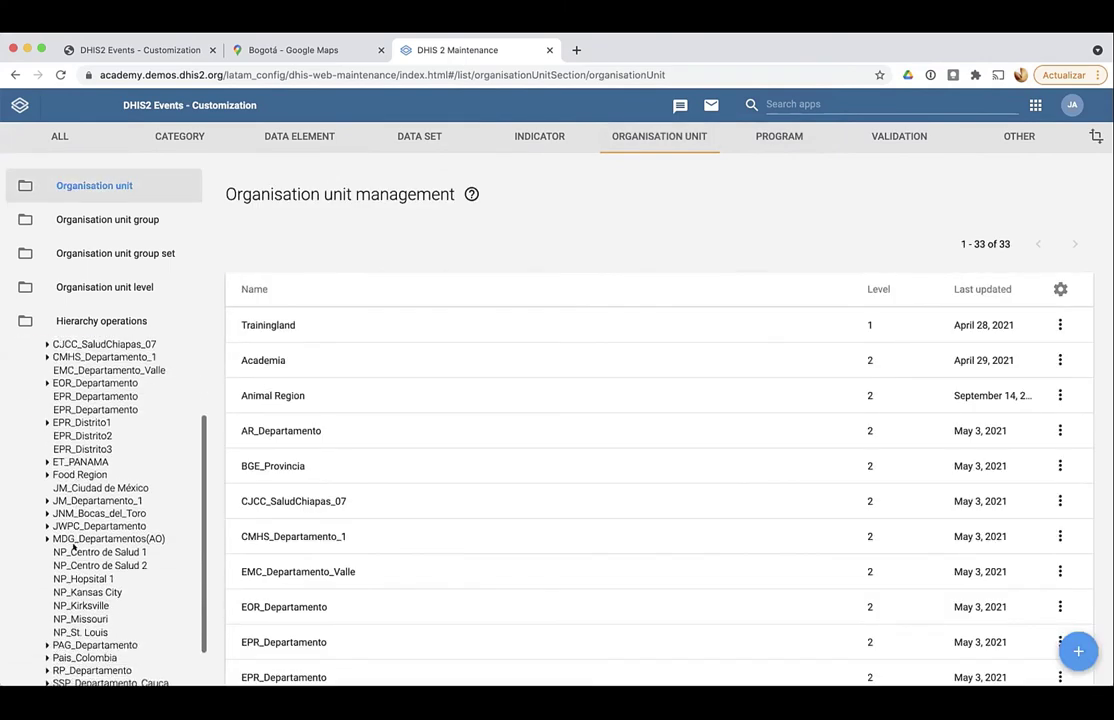
{"action": "scroll", "coordinate": [72, 544], "scroll_direction": "up", "scroll_amount": 5}
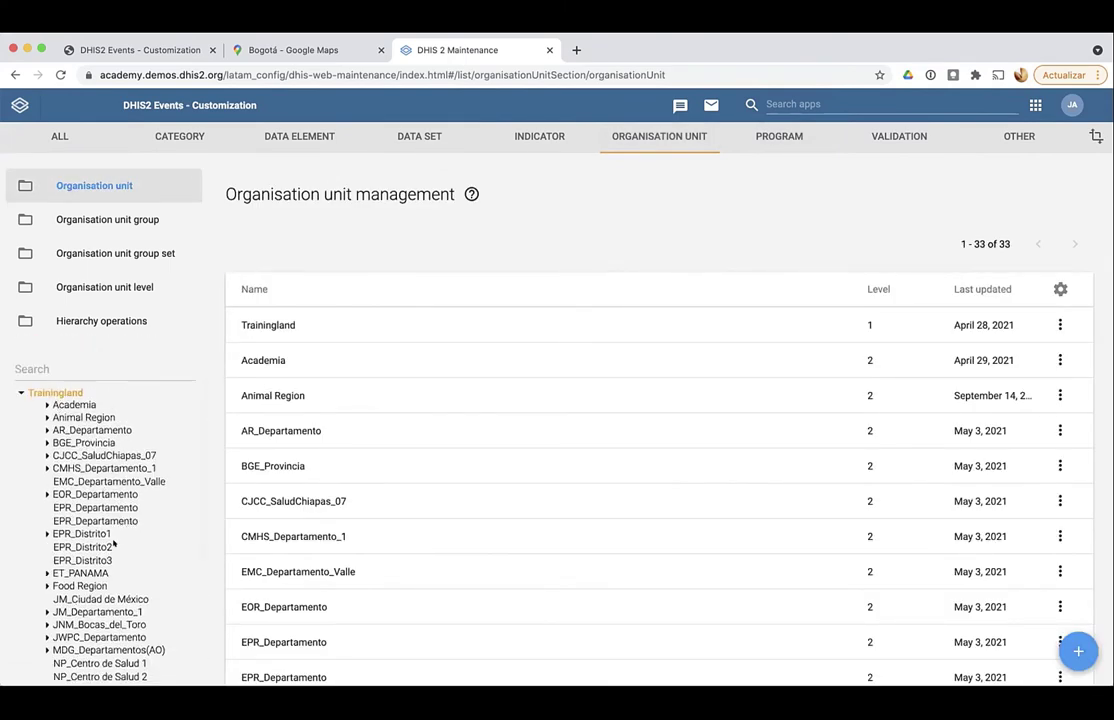
{"action": "scroll", "coordinate": [112, 546], "scroll_direction": "down", "scroll_amount": 3}
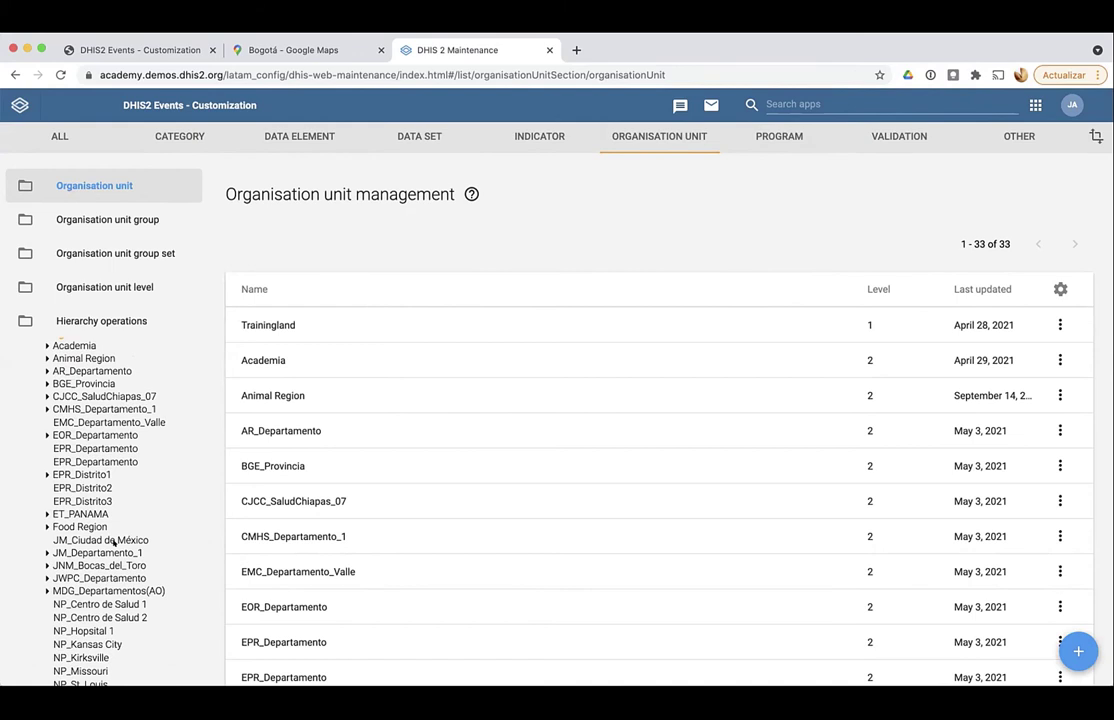
{"action": "left_click", "coordinate": [44, 474]}
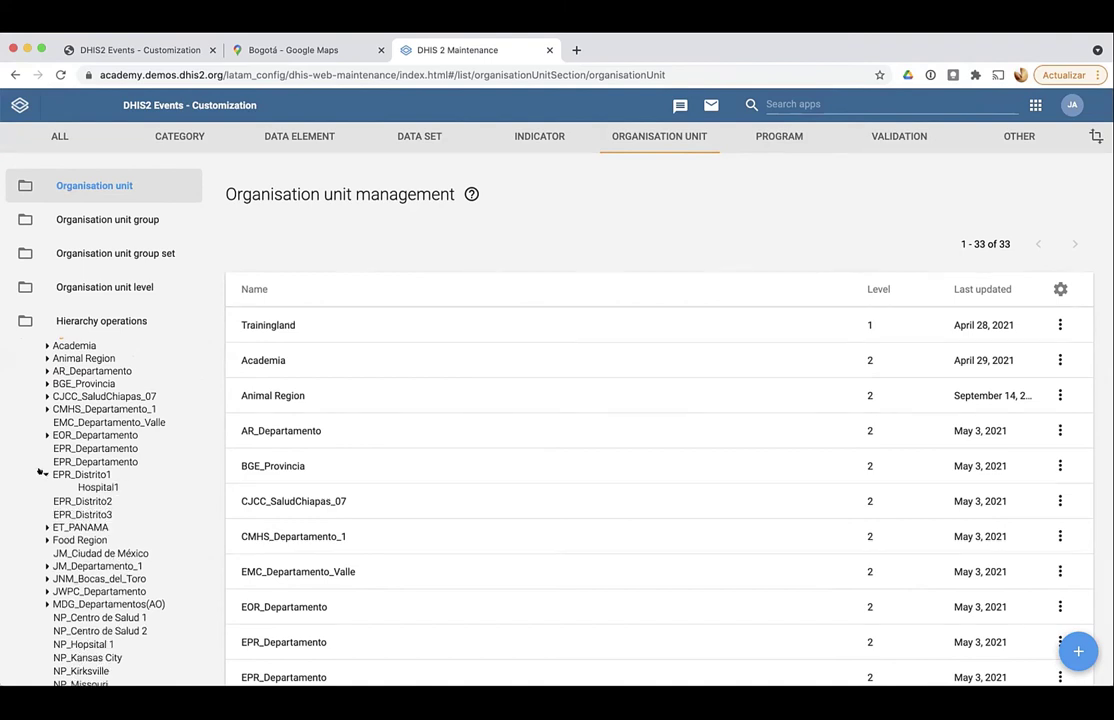
{"action": "scroll", "coordinate": [38, 478], "scroll_direction": "down", "scroll_amount": 1}
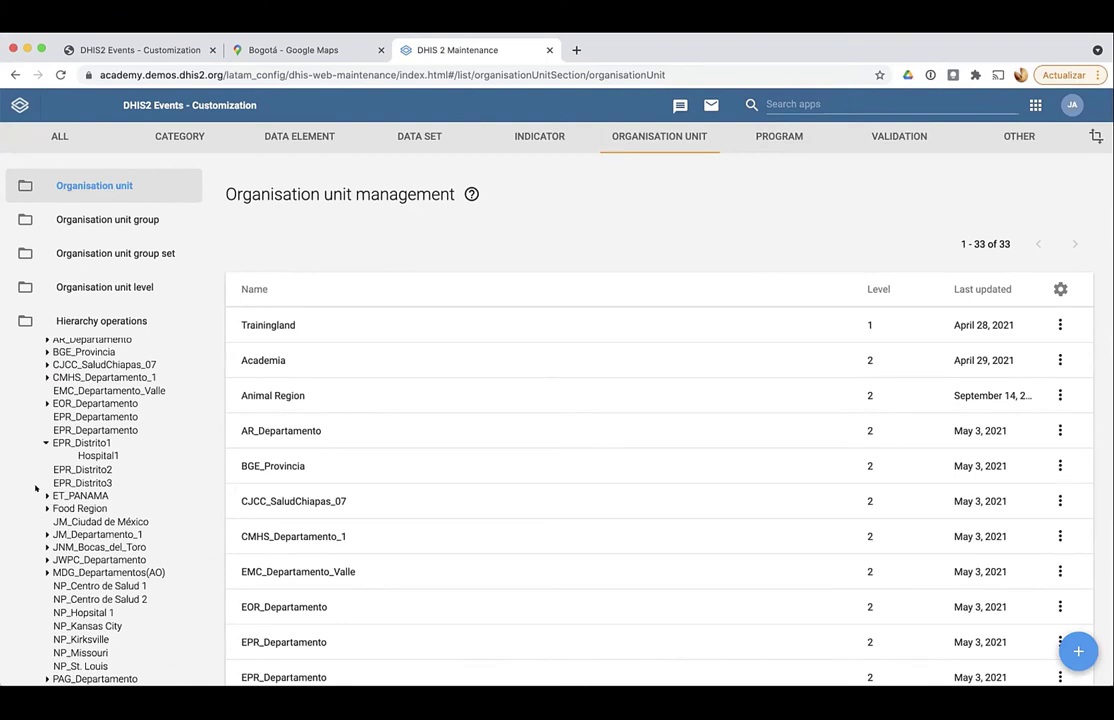
{"action": "scroll", "coordinate": [35, 488], "scroll_direction": "down", "scroll_amount": 1}
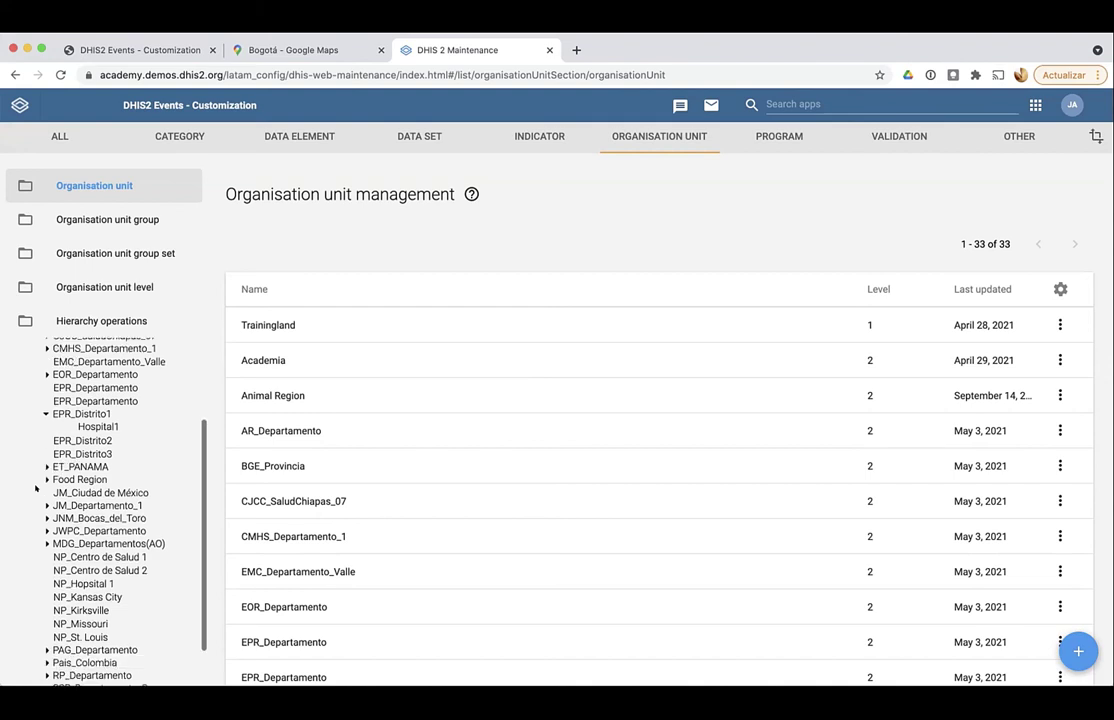
{"action": "scroll", "coordinate": [35, 488], "scroll_direction": "down", "scroll_amount": 1}
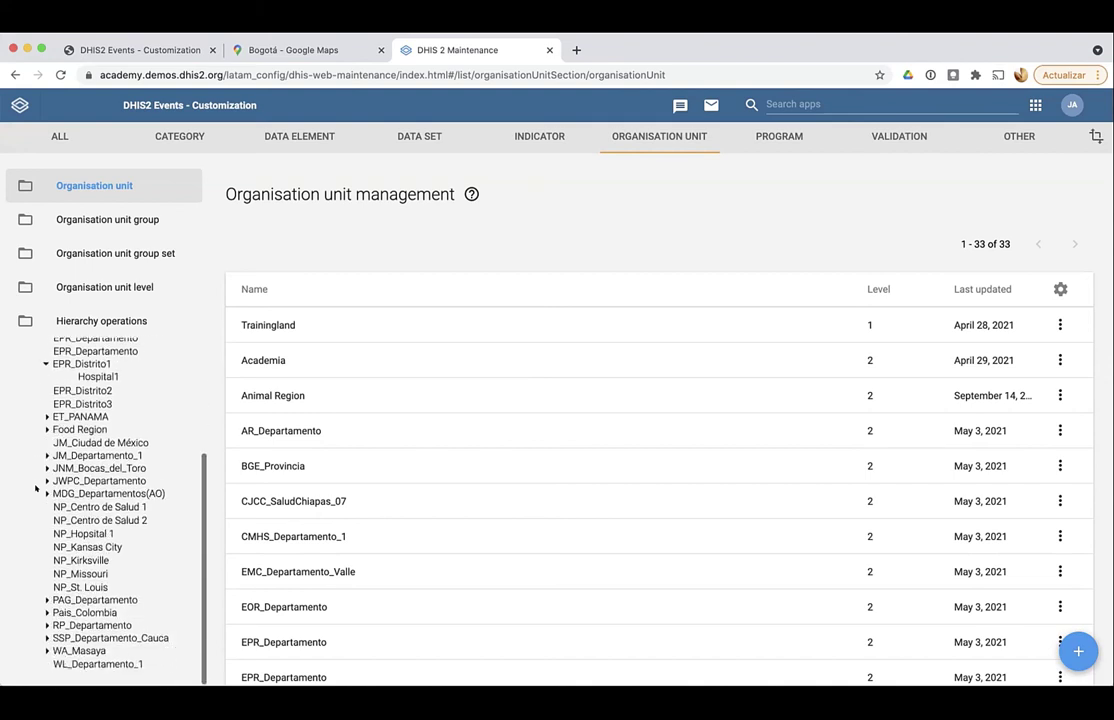
{"action": "scroll", "coordinate": [35, 488], "scroll_direction": "down", "scroll_amount": 1}
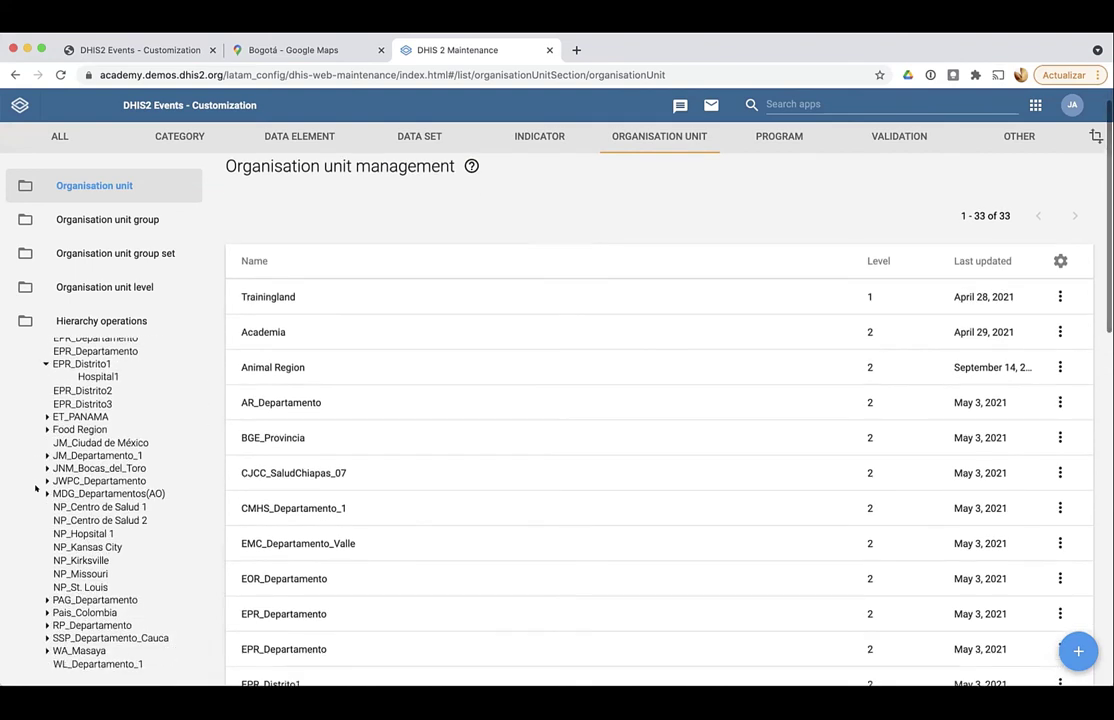
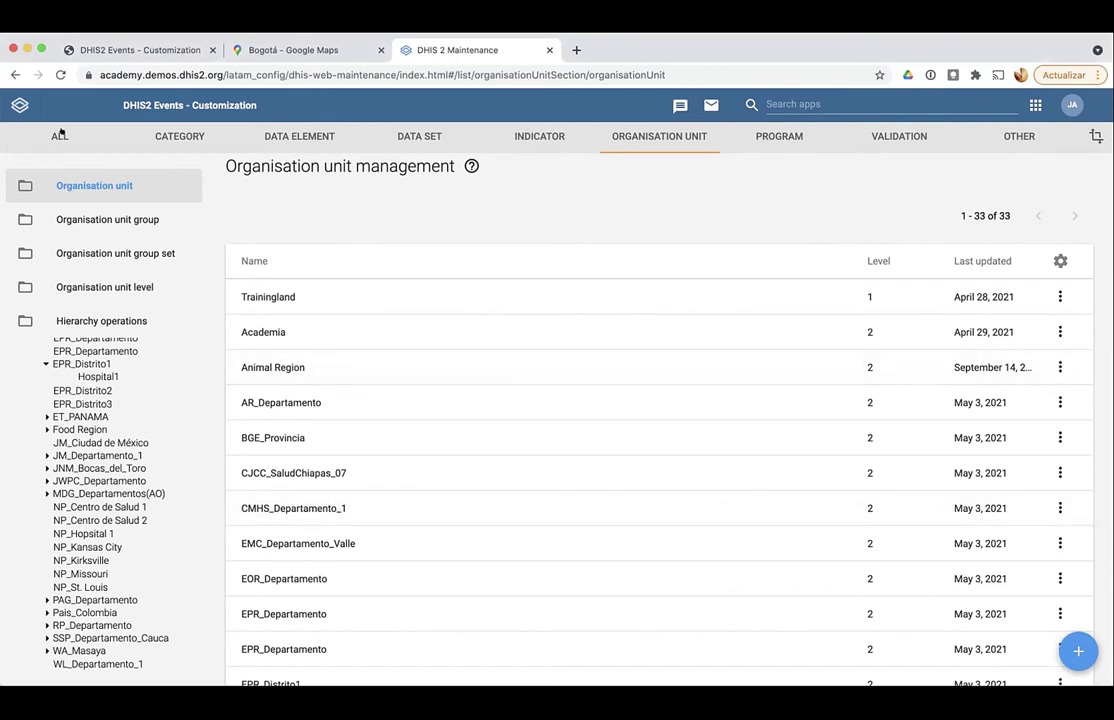
Step: Filter the organisation unit list to JM_Ciudad de México and start a new unit beneath it
{"action": "left_click", "coordinate": [70, 187]}
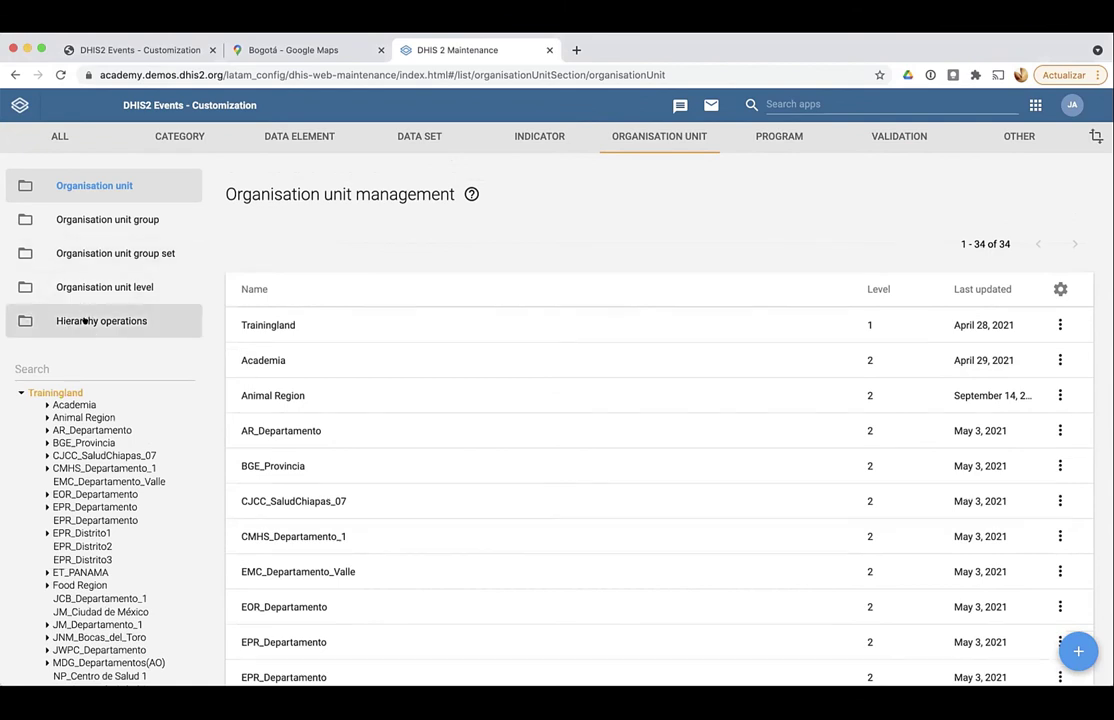
{"action": "scroll", "coordinate": [108, 377], "scroll_direction": "down", "scroll_amount": 2}
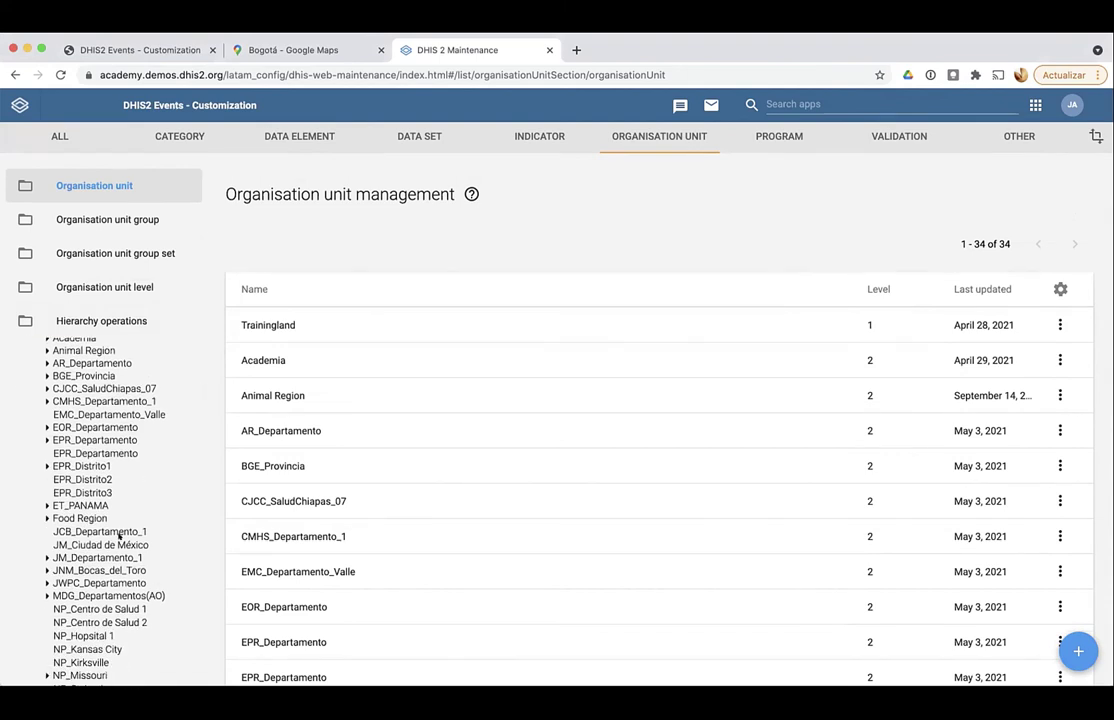
{"action": "scroll", "coordinate": [104, 545], "scroll_direction": "down", "scroll_amount": 3}
{"action": "left_click", "coordinate": [104, 442]}
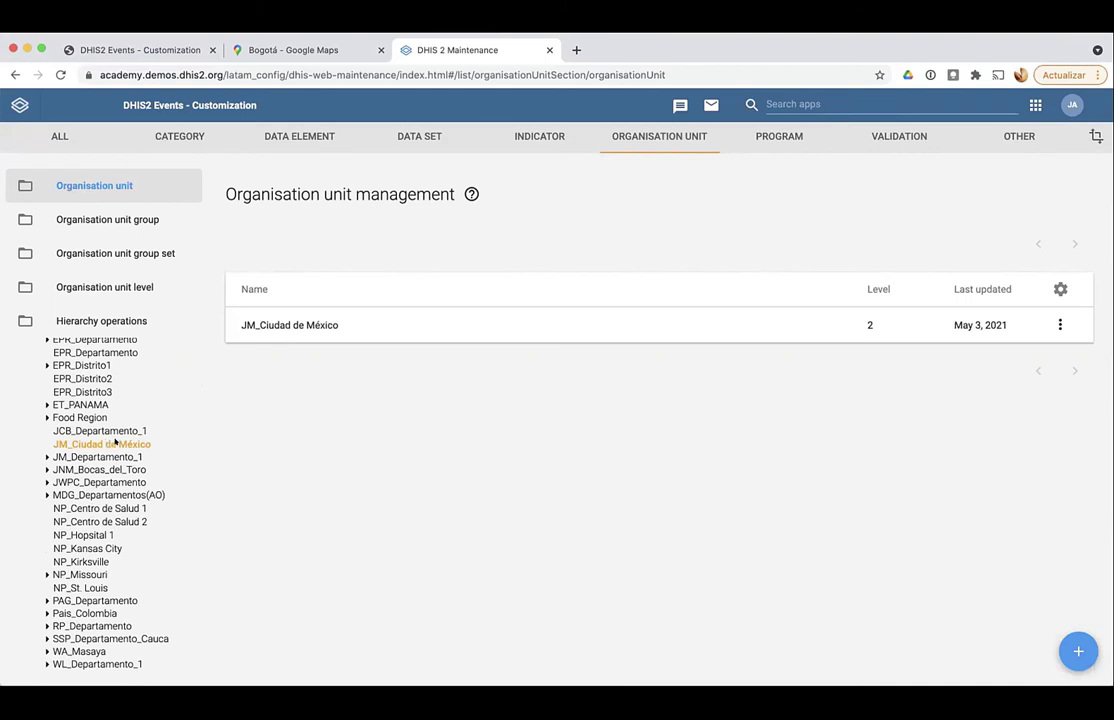
{"action": "left_click", "coordinate": [1077, 651]}
Step: Enter the name JM_México, reuse it as the short name, and set code JM_MX
{"action": "left_click", "coordinate": [175, 276]}
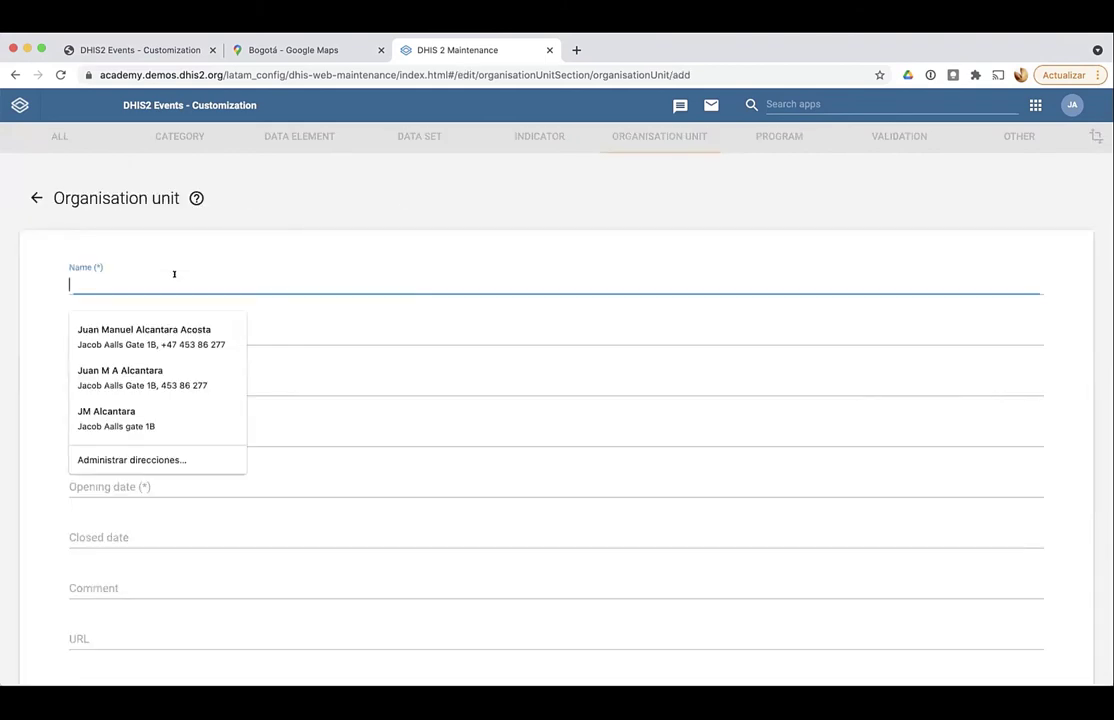
{"action": "type", "text": "JM_"}
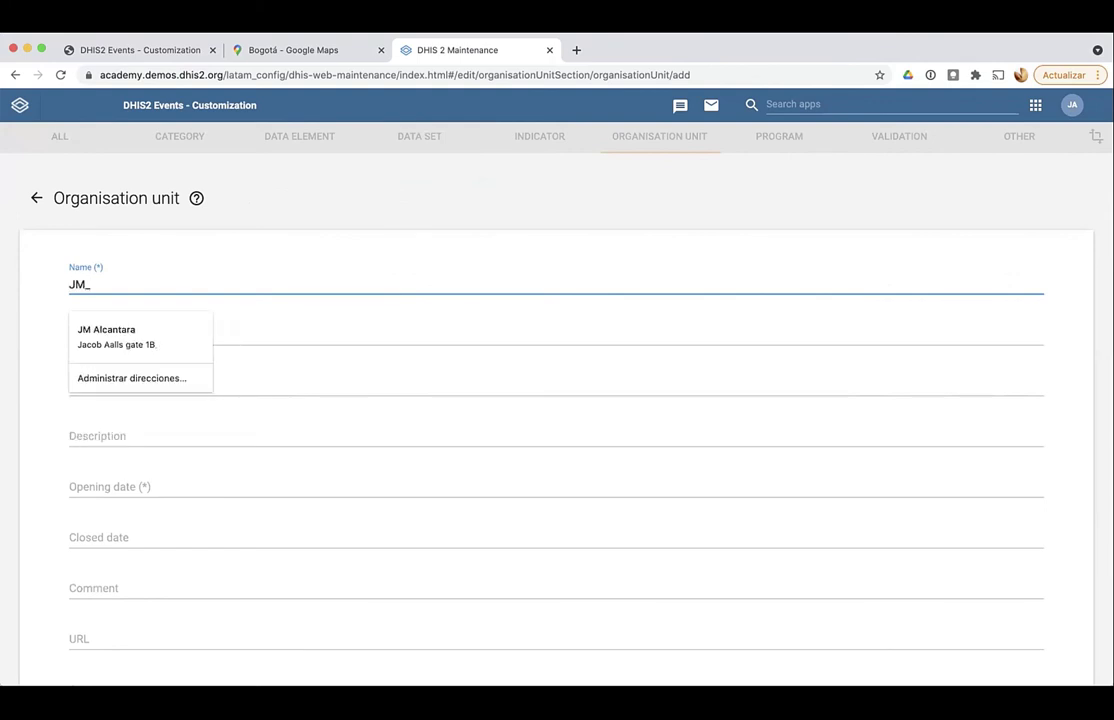
{"action": "type", "text": "M"}
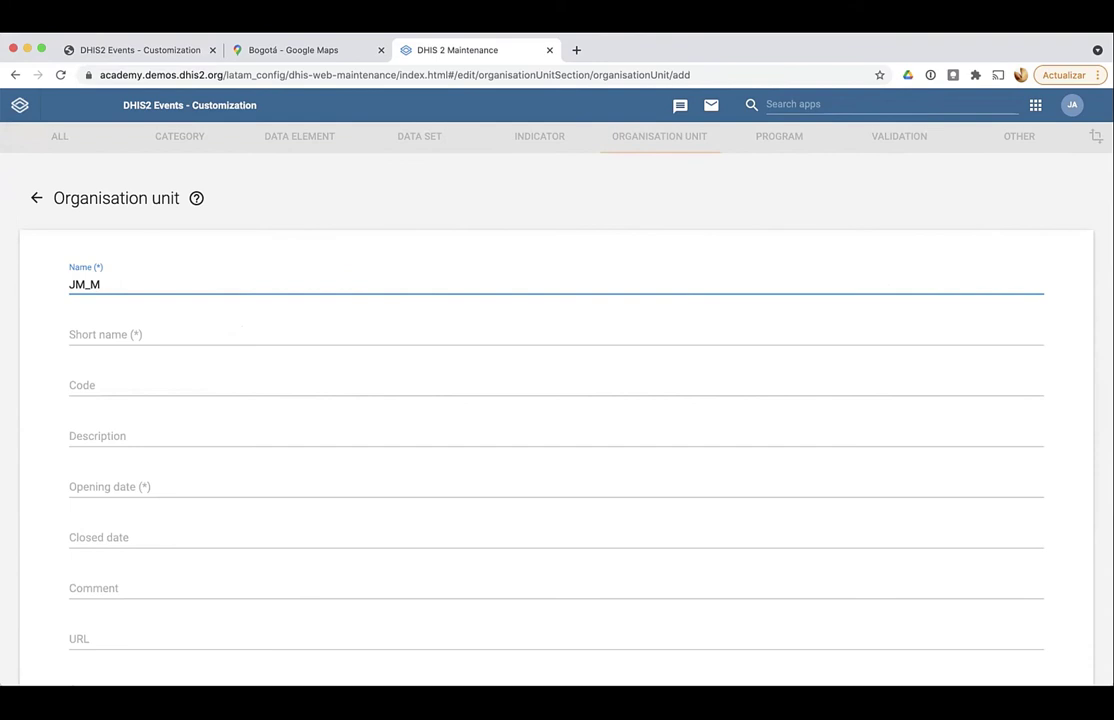
{"action": "type", "text": "exico"}
{"action": "left_click", "coordinate": [103, 284]}
{"action": "key", "text": "BackSpace"}
{"action": "type", "text": "é"}
{"action": "key", "text": "BackSpace"}
{"action": "type", "text": "éxico"}
{"action": "key", "text": "super+a"}
{"action": "key", "text": "super+c"}
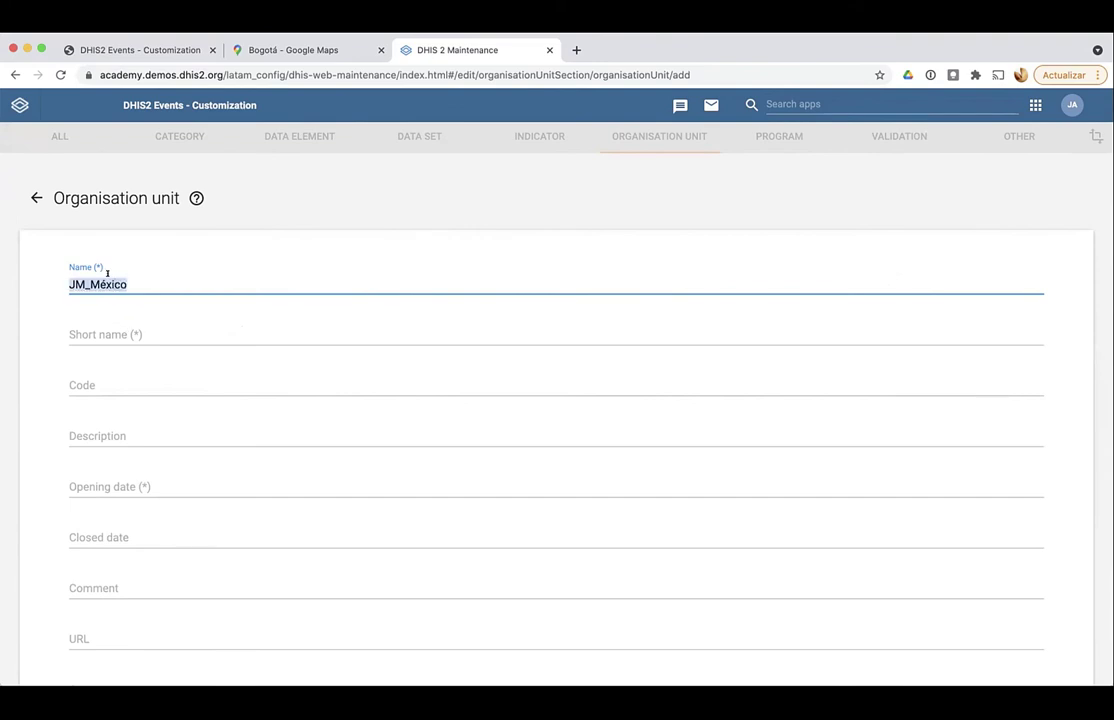
{"action": "left_click", "coordinate": [107, 337]}
{"action": "key", "text": "super+v"}
{"action": "left_click", "coordinate": [103, 376]}
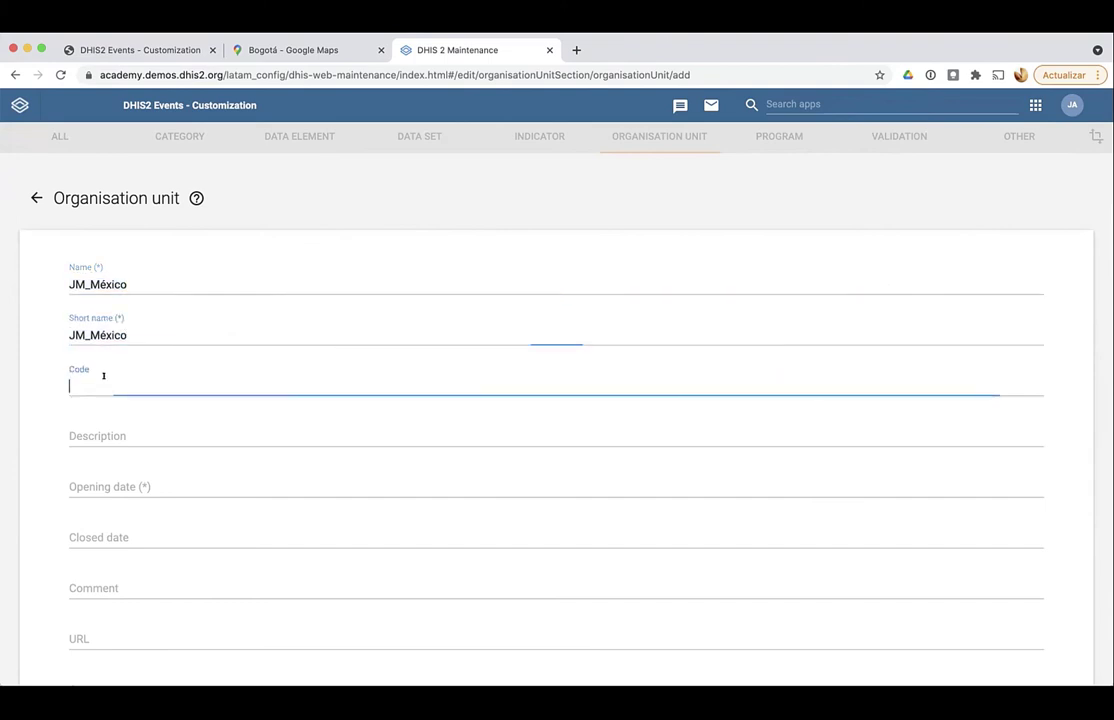
{"action": "type", "text": "JM_MX"}
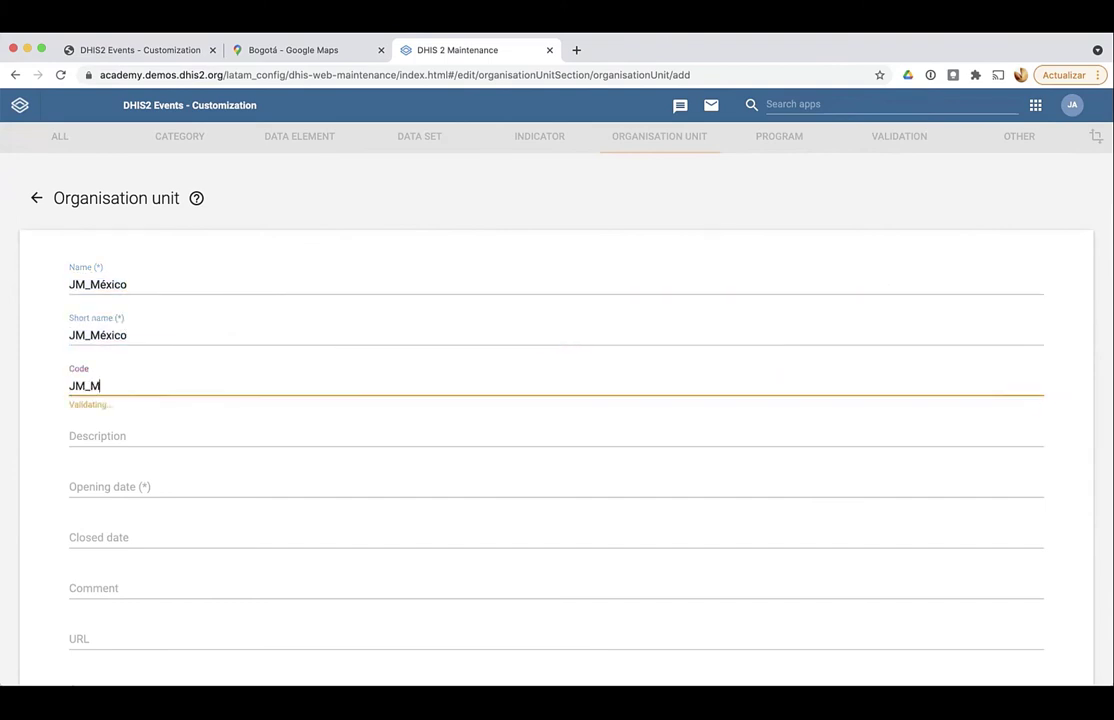
Step: Set the opening date to 1921-05-03 and save the new organisation unit
{"action": "left_click", "coordinate": [124, 480]}
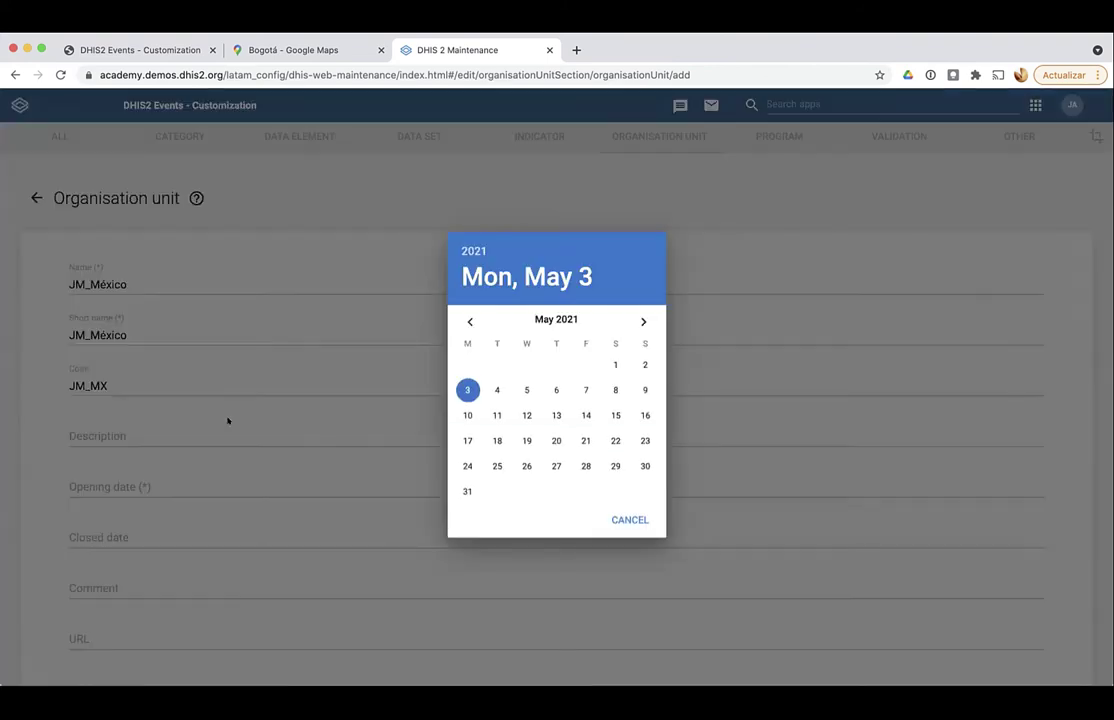
{"action": "left_click", "coordinate": [470, 253]}
{"action": "scroll", "coordinate": [557, 410], "scroll_direction": "up", "scroll_amount": 20}
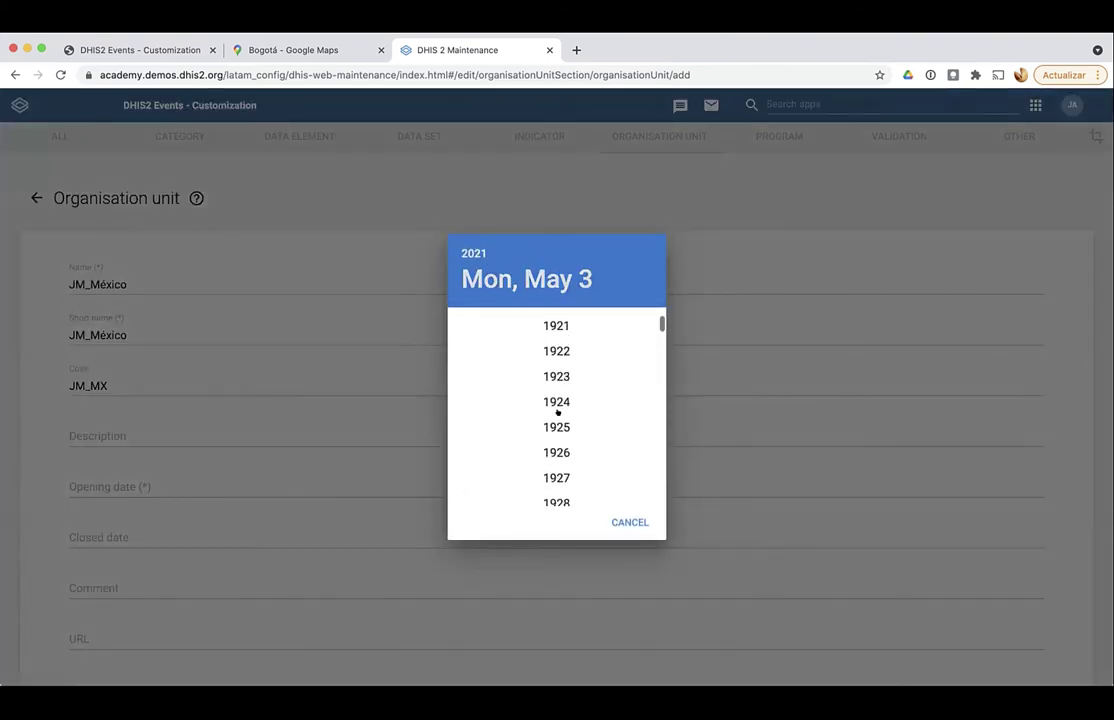
{"action": "left_click", "coordinate": [552, 326]}
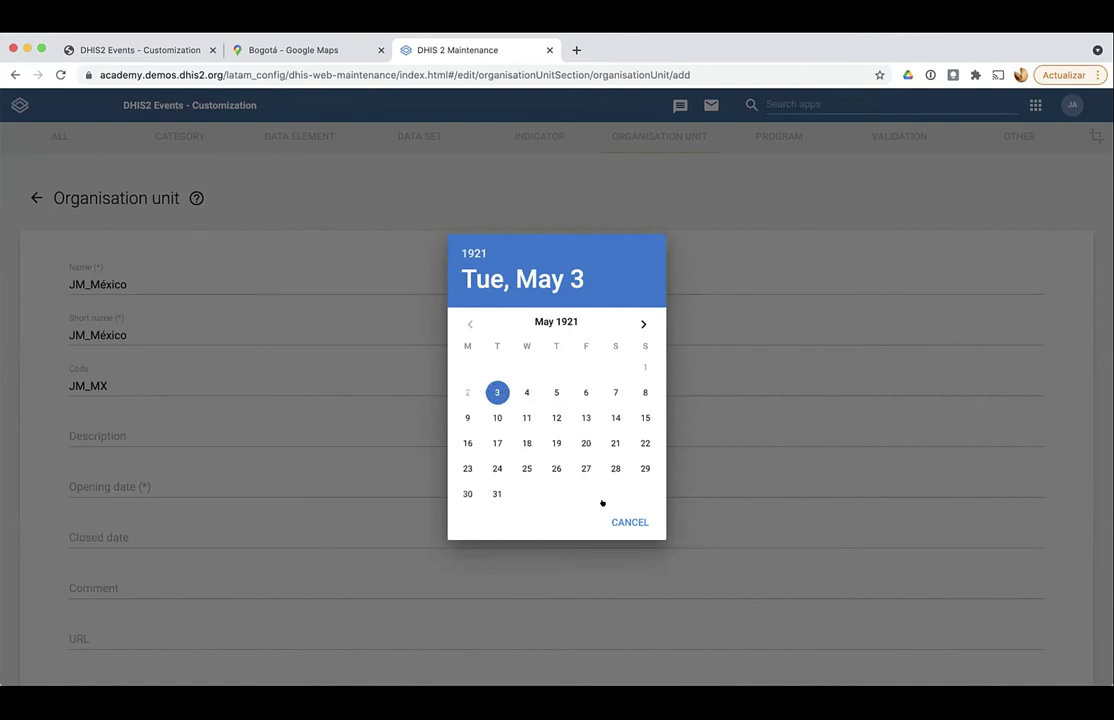
{"action": "left_click", "coordinate": [622, 518]}
{"action": "left_click", "coordinate": [618, 518]}
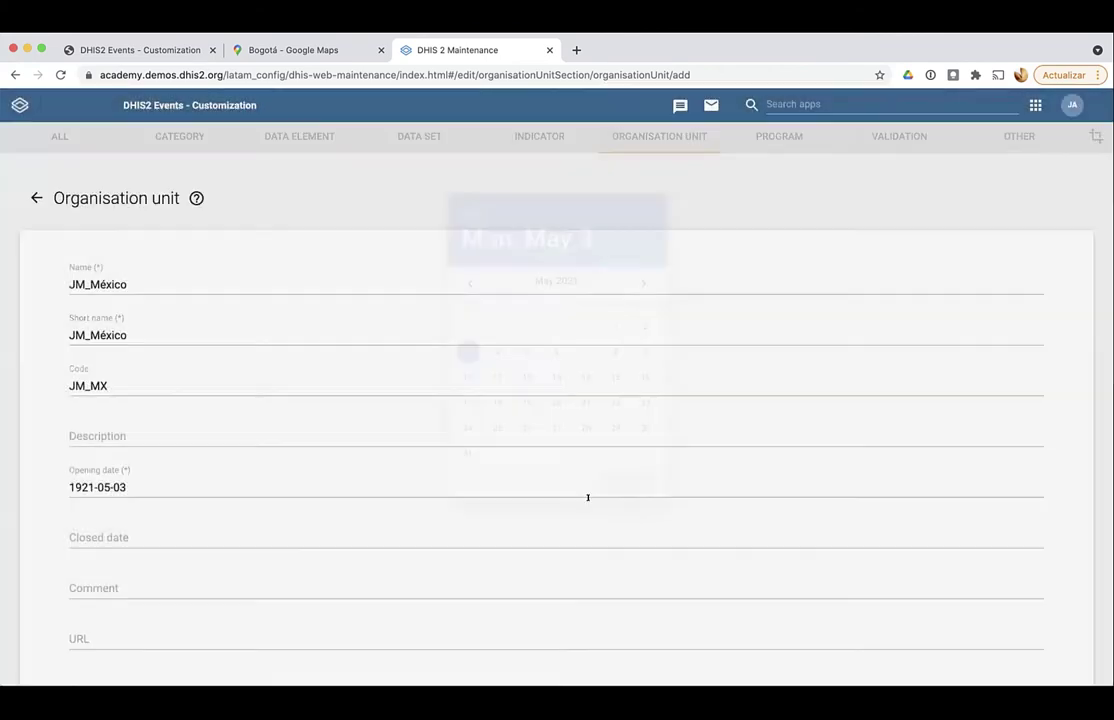
{"action": "scroll", "coordinate": [587, 497], "scroll_direction": "down", "scroll_amount": 15}
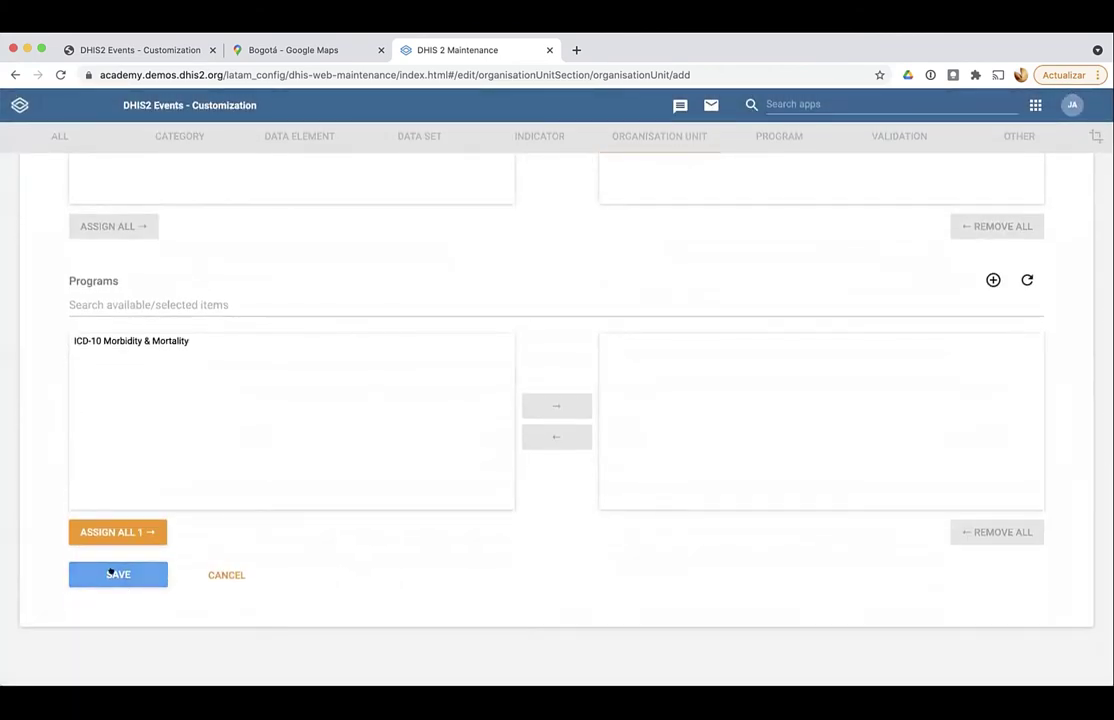
{"action": "left_click", "coordinate": [113, 573]}
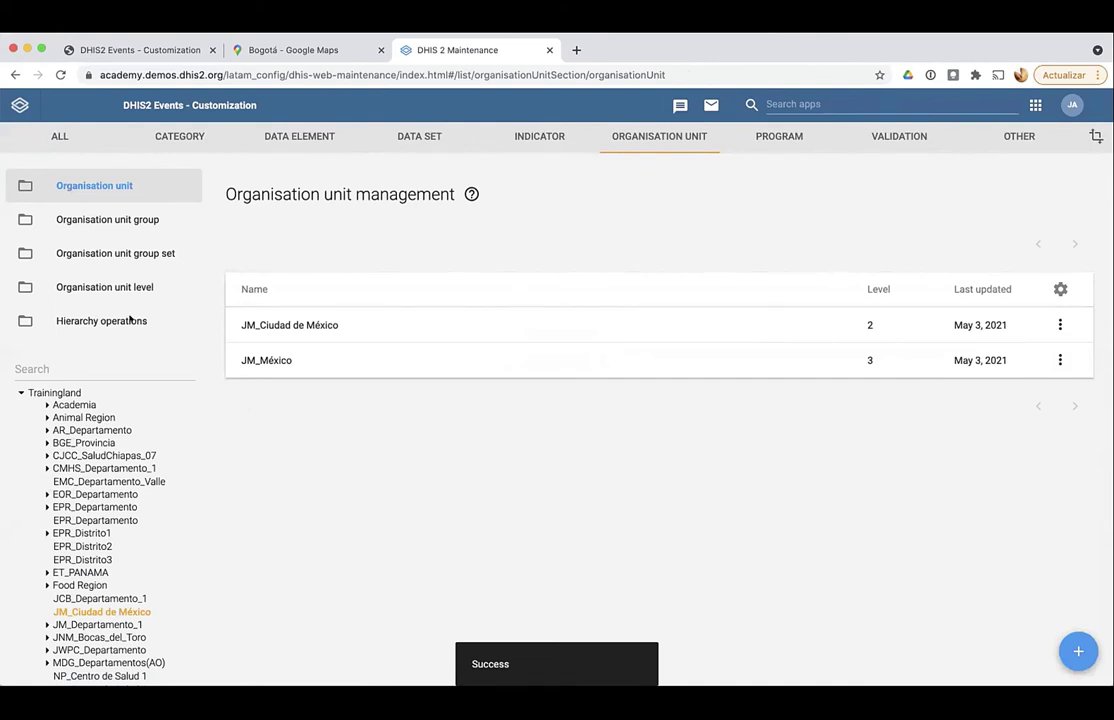
Step: In Hierarchy operations, move JM_México directly under Trainingland
{"action": "left_click", "coordinate": [132, 318]}
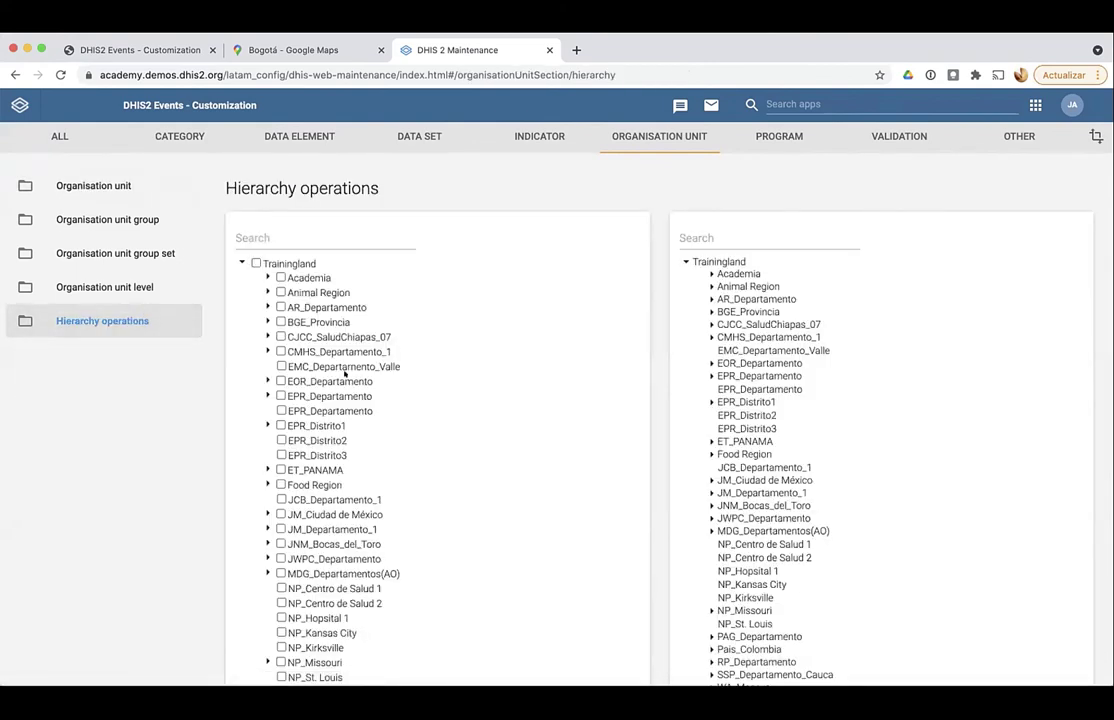
{"action": "scroll", "coordinate": [344, 373], "scroll_direction": "down", "scroll_amount": 3}
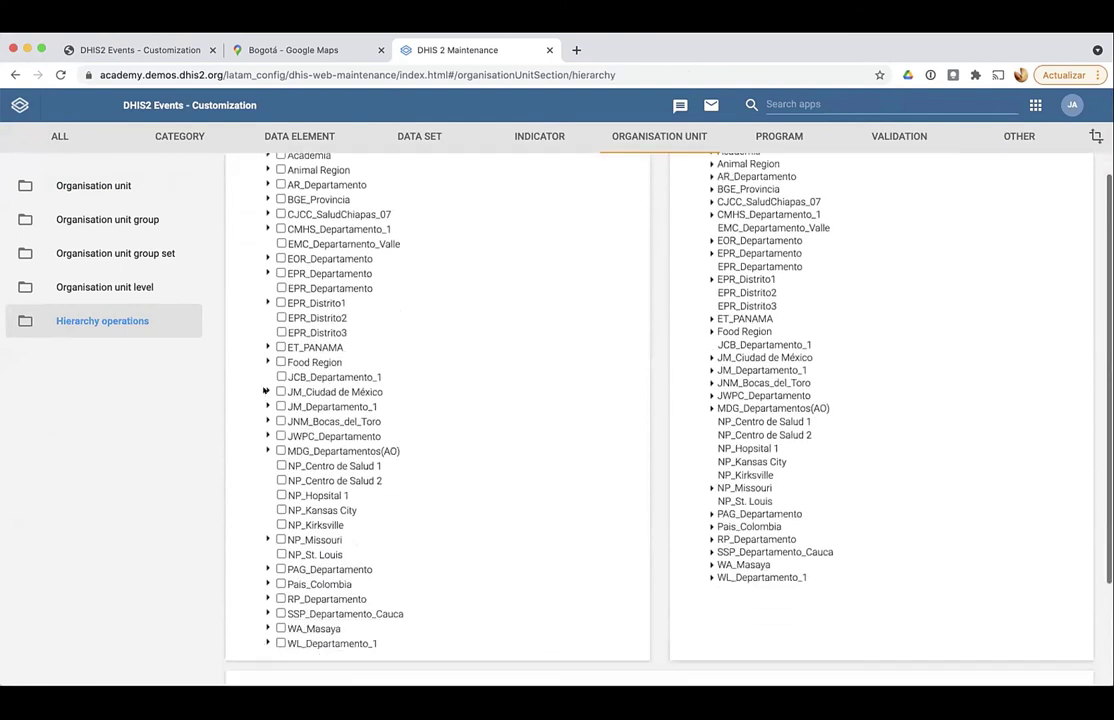
{"action": "left_click", "coordinate": [266, 389]}
{"action": "left_click", "coordinate": [306, 405]}
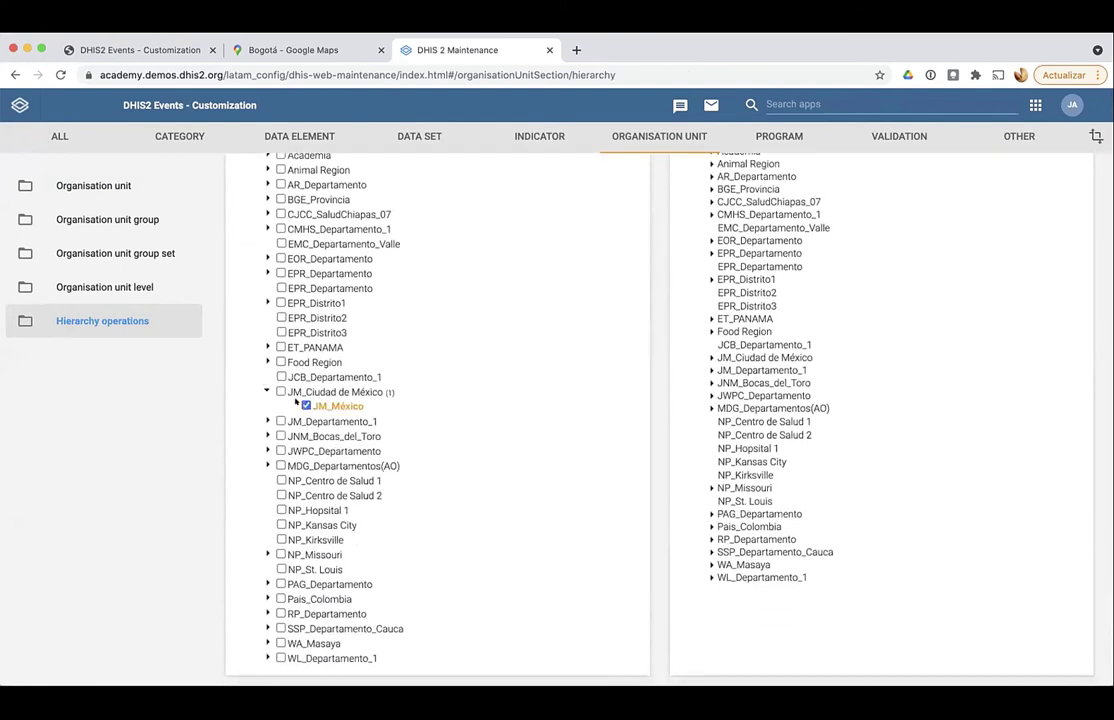
{"action": "scroll", "coordinate": [727, 487], "scroll_direction": "up", "scroll_amount": 3}
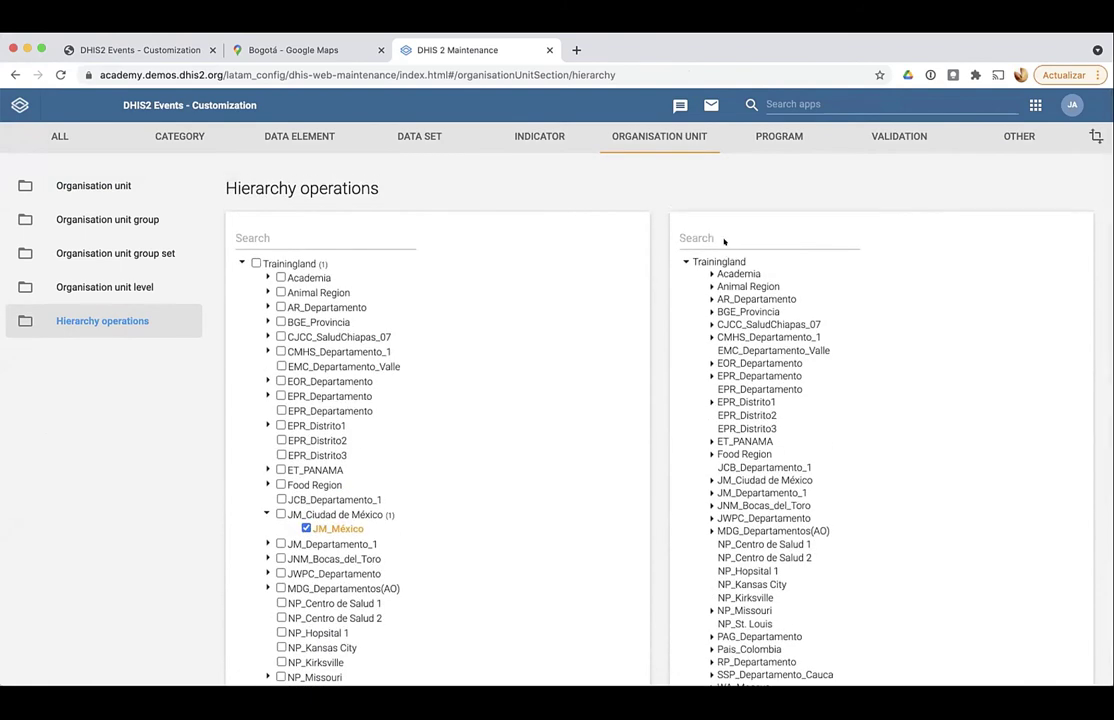
{"action": "scroll", "coordinate": [289, 458], "scroll_direction": "down", "scroll_amount": 1}
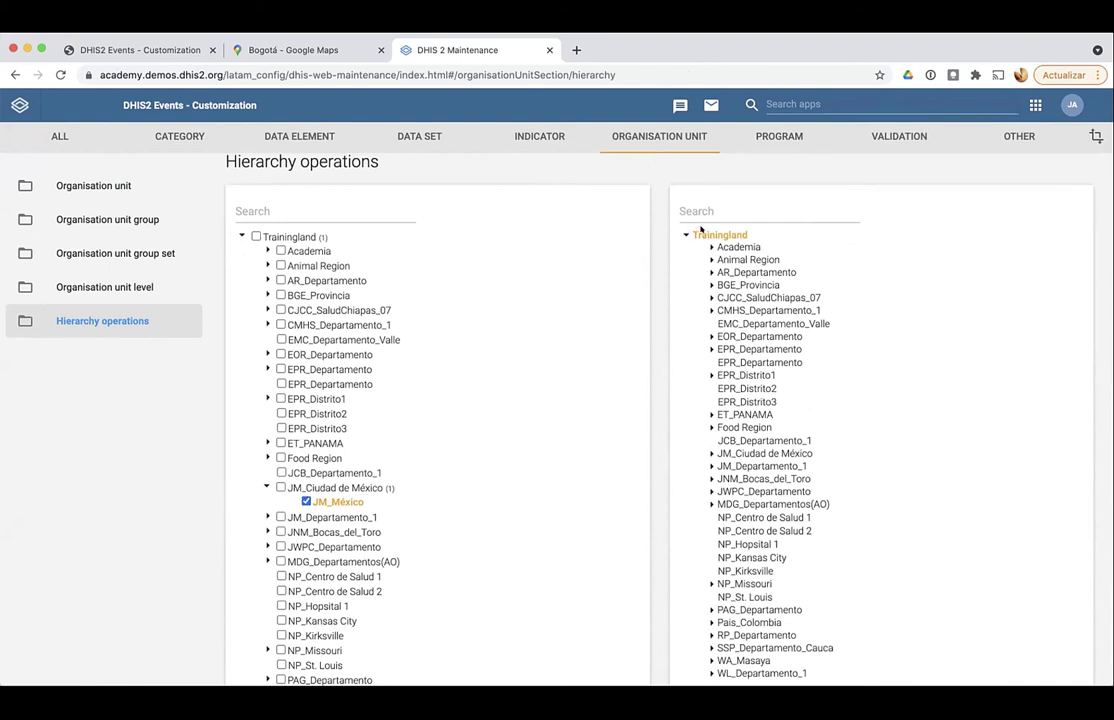
{"action": "scroll", "coordinate": [648, 389], "scroll_direction": "down", "scroll_amount": 5}
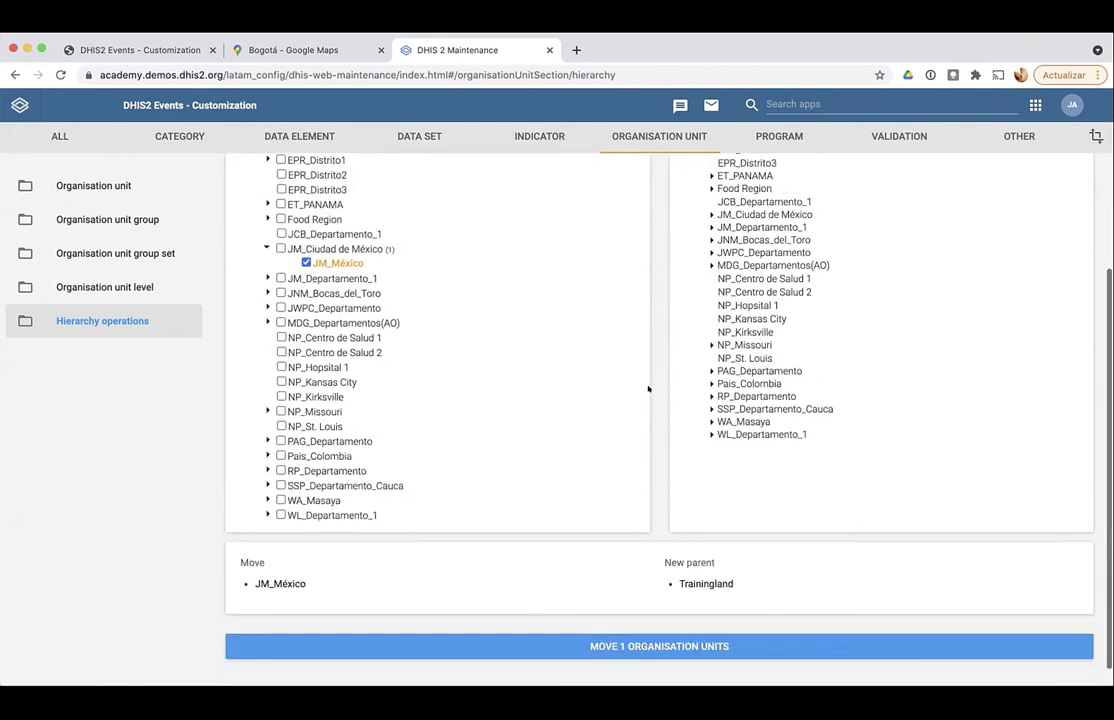
{"action": "left_click", "coordinate": [443, 614]}
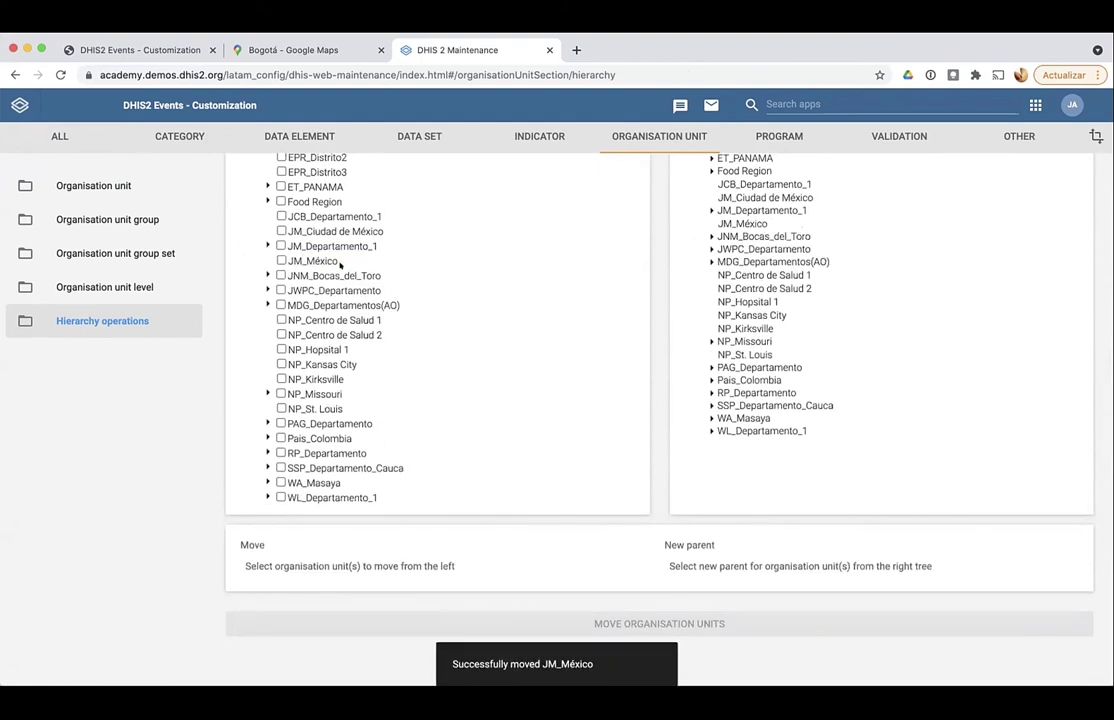
Step: Move JM_Ciudad de México under the new parent JM_México, then return to the unit list
{"action": "left_click", "coordinate": [280, 259]}
{"action": "scroll", "coordinate": [300, 265], "scroll_direction": "up", "scroll_amount": 1}
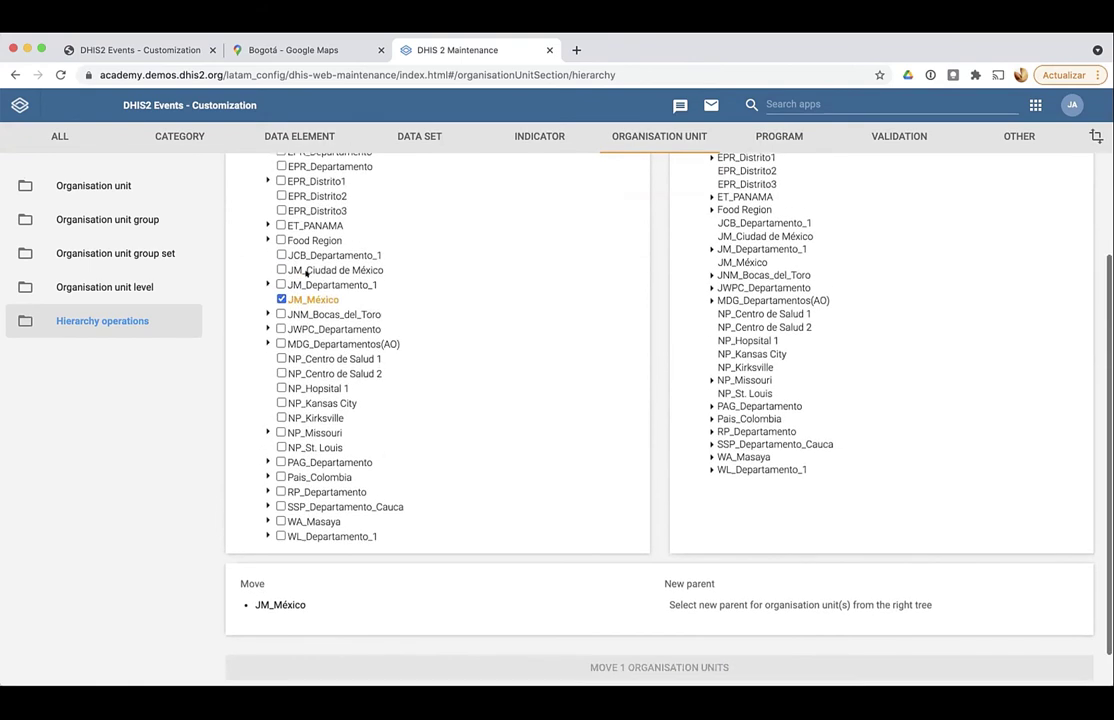
{"action": "left_click", "coordinate": [281, 298]}
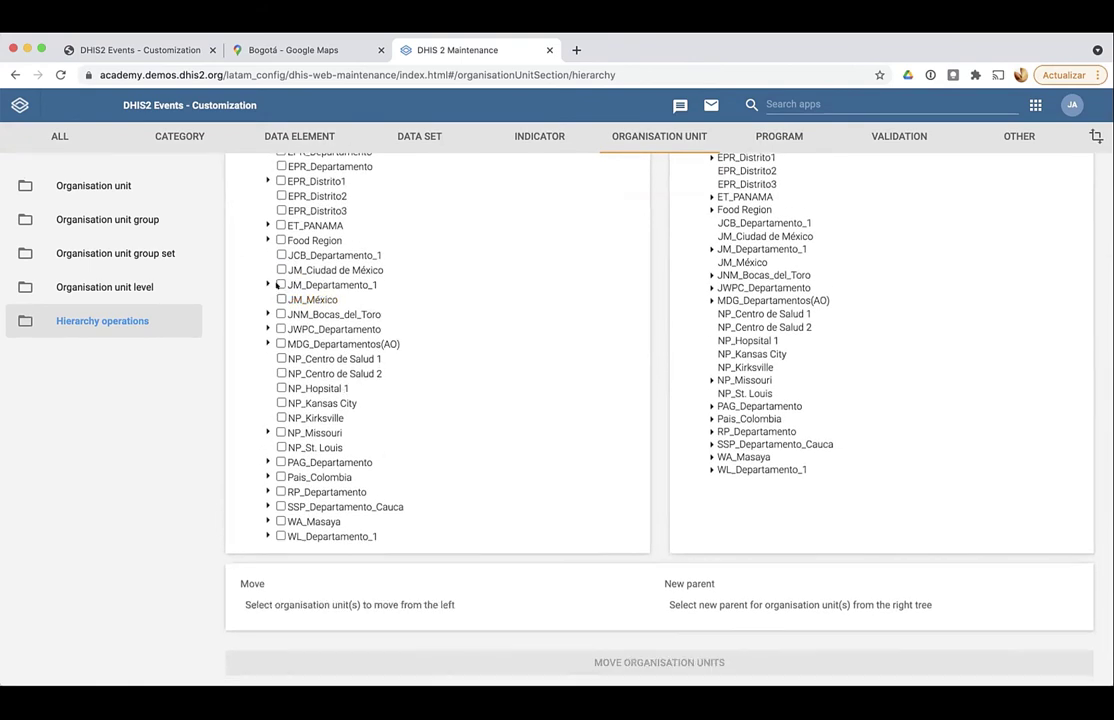
{"action": "left_click", "coordinate": [280, 269]}
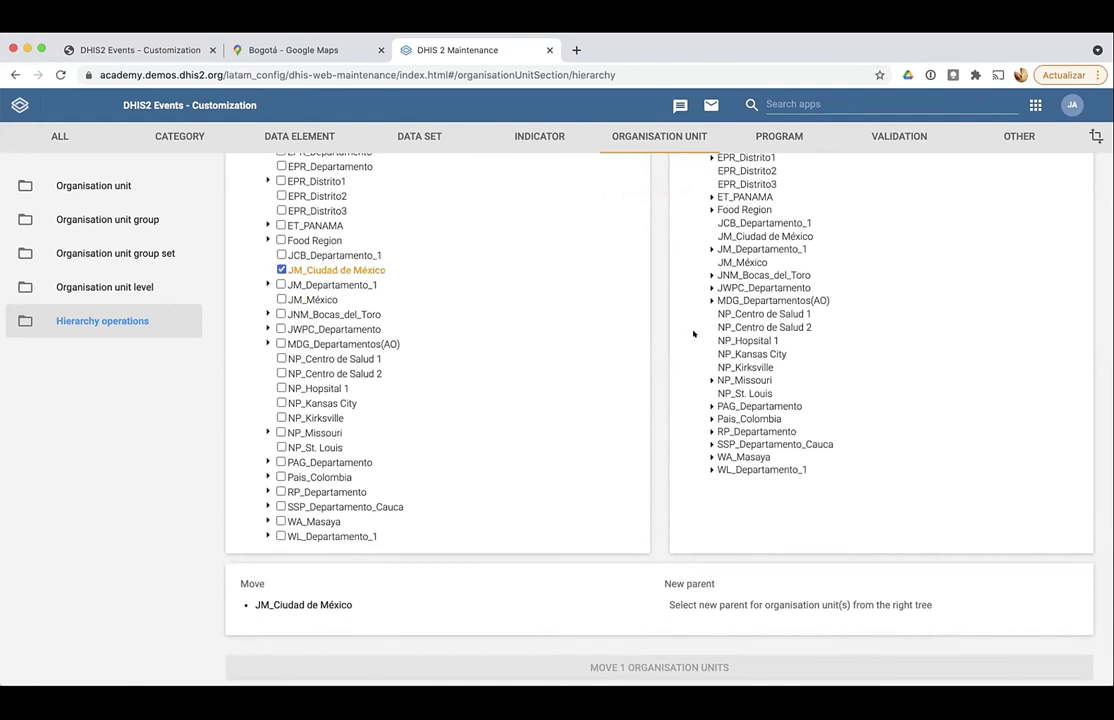
{"action": "scroll", "coordinate": [740, 290], "scroll_direction": "up", "scroll_amount": 1}
{"action": "left_click", "coordinate": [750, 271]}
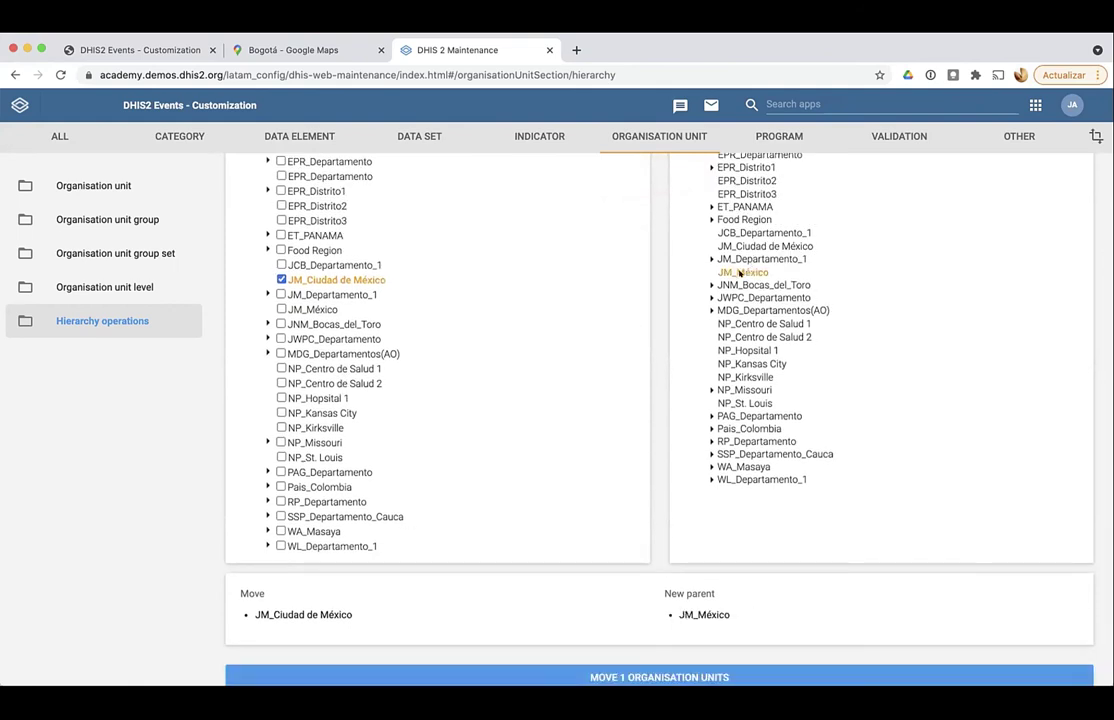
{"action": "left_click", "coordinate": [659, 673]}
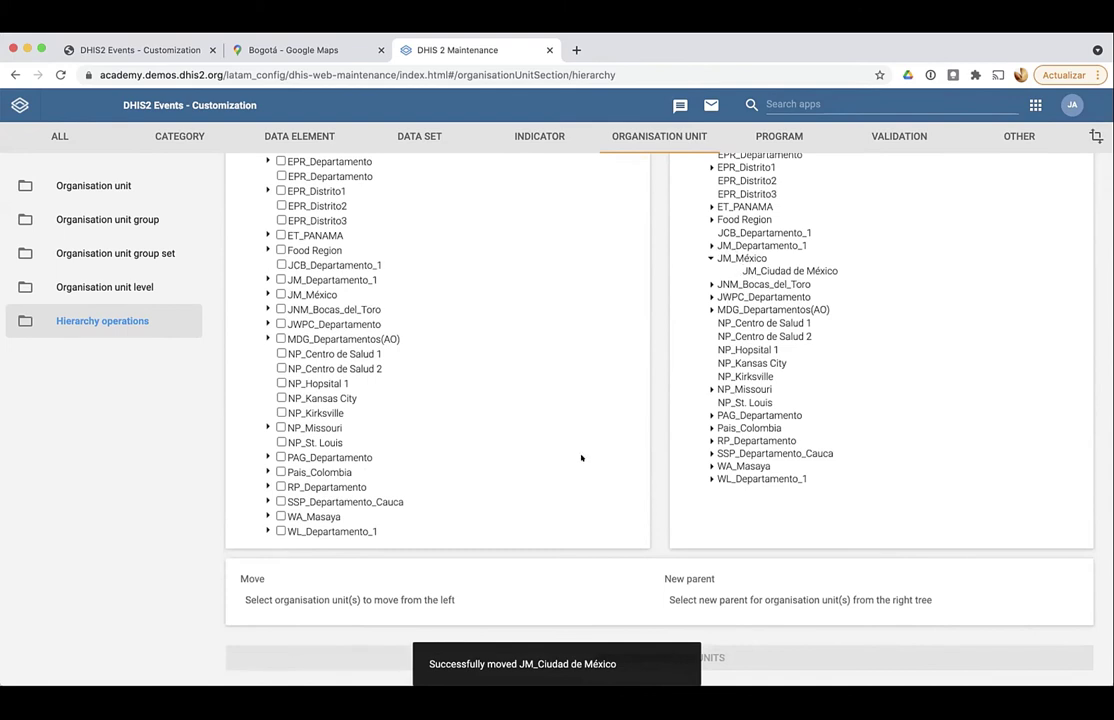
{"action": "scroll", "coordinate": [330, 533], "scroll_direction": "down", "scroll_amount": 1}
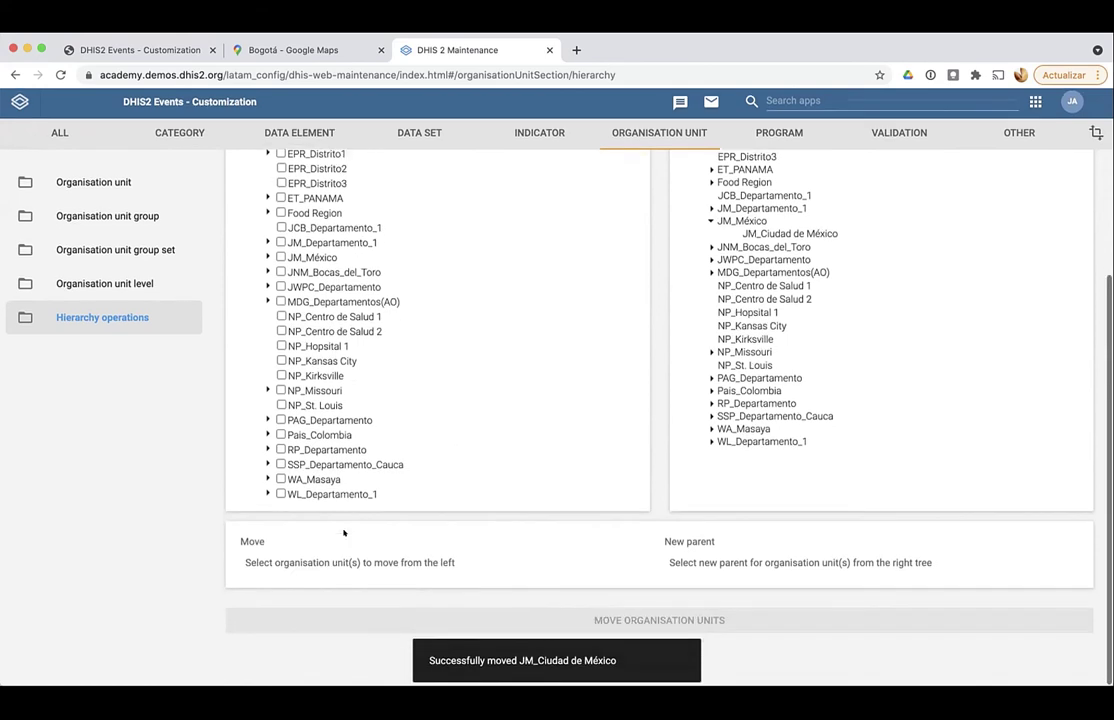
{"action": "left_click", "coordinate": [97, 186]}
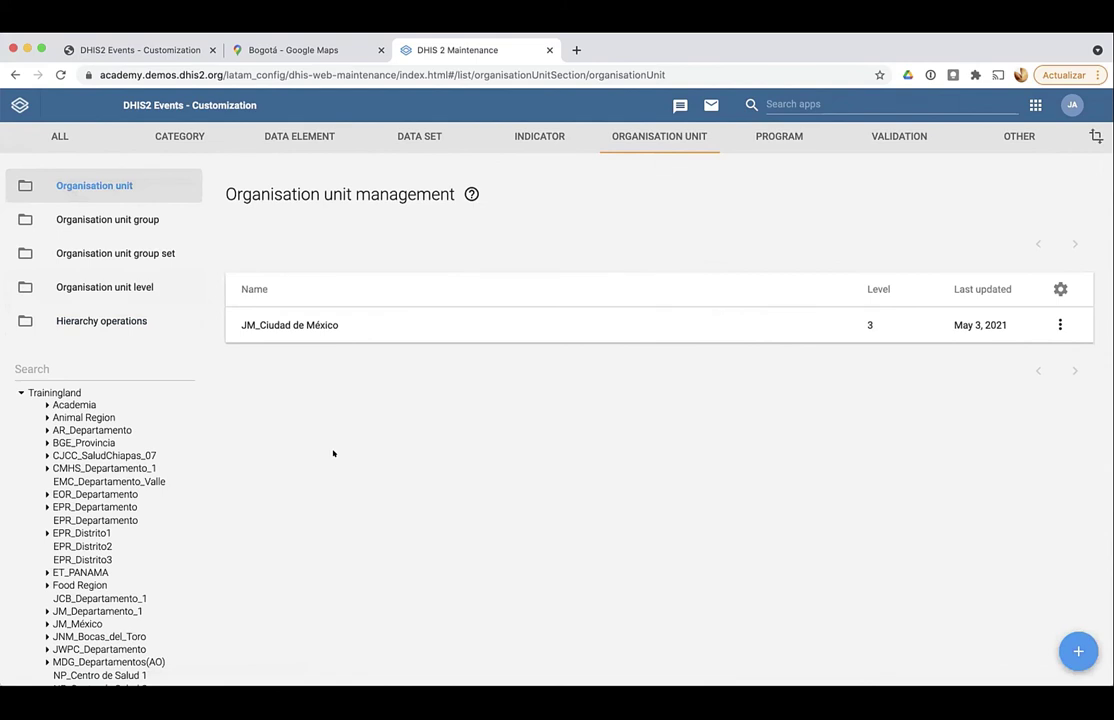
{"action": "scroll", "coordinate": [83, 535], "scroll_direction": "down", "scroll_amount": 5}
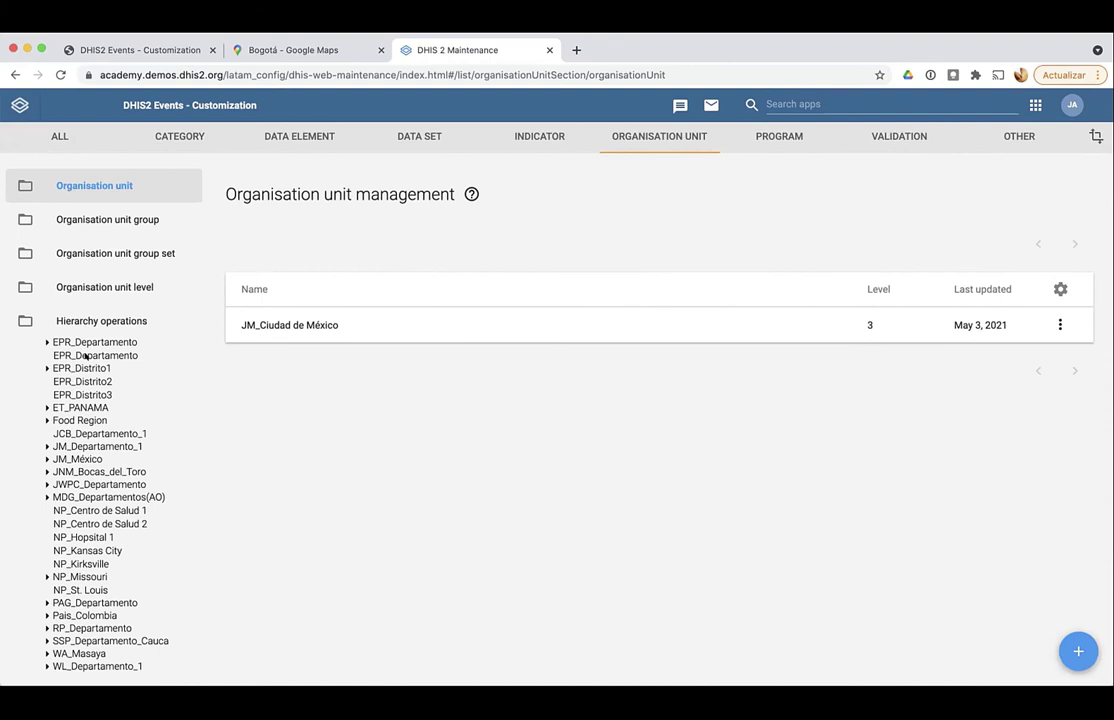
Step: Scroll through the organisation unit groups list, then switch to the group sets list
{"action": "left_click", "coordinate": [84, 212]}
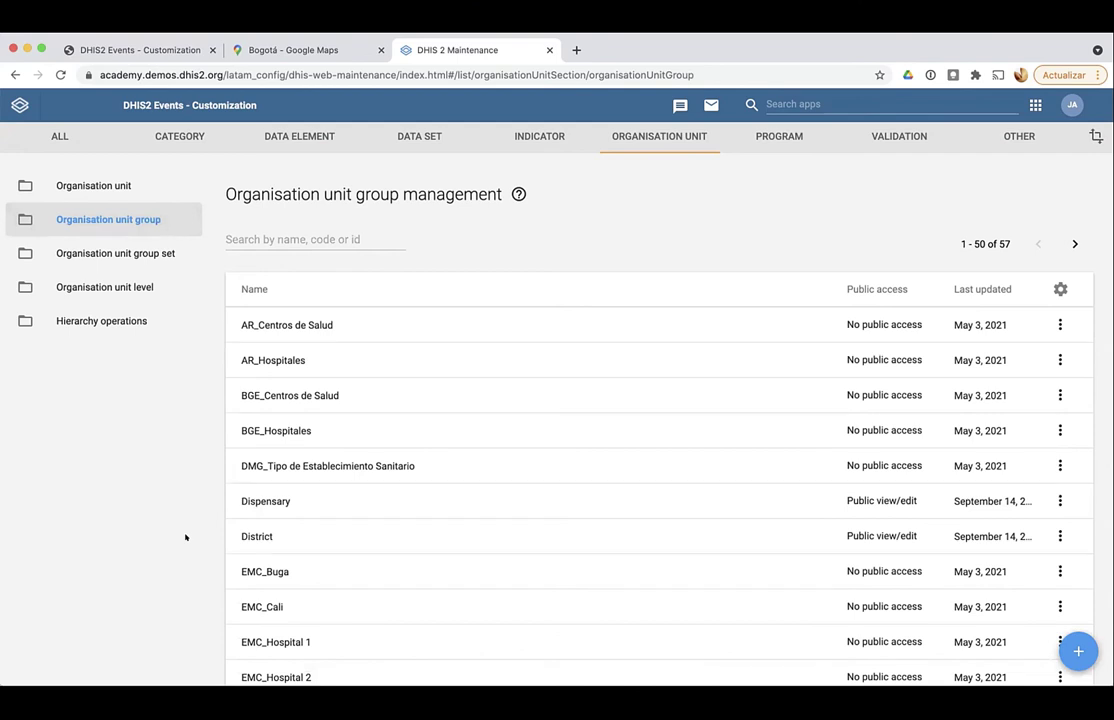
{"action": "scroll", "coordinate": [258, 514], "scroll_direction": "down", "scroll_amount": 5}
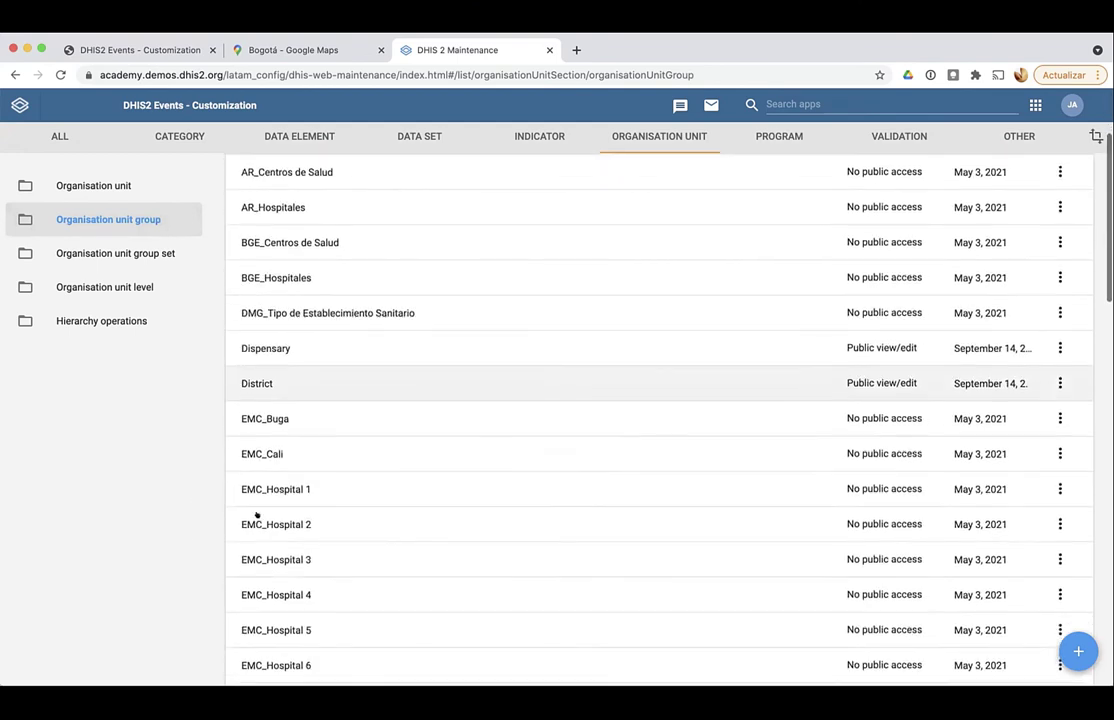
{"action": "scroll", "coordinate": [256, 514], "scroll_direction": "down", "scroll_amount": 13}
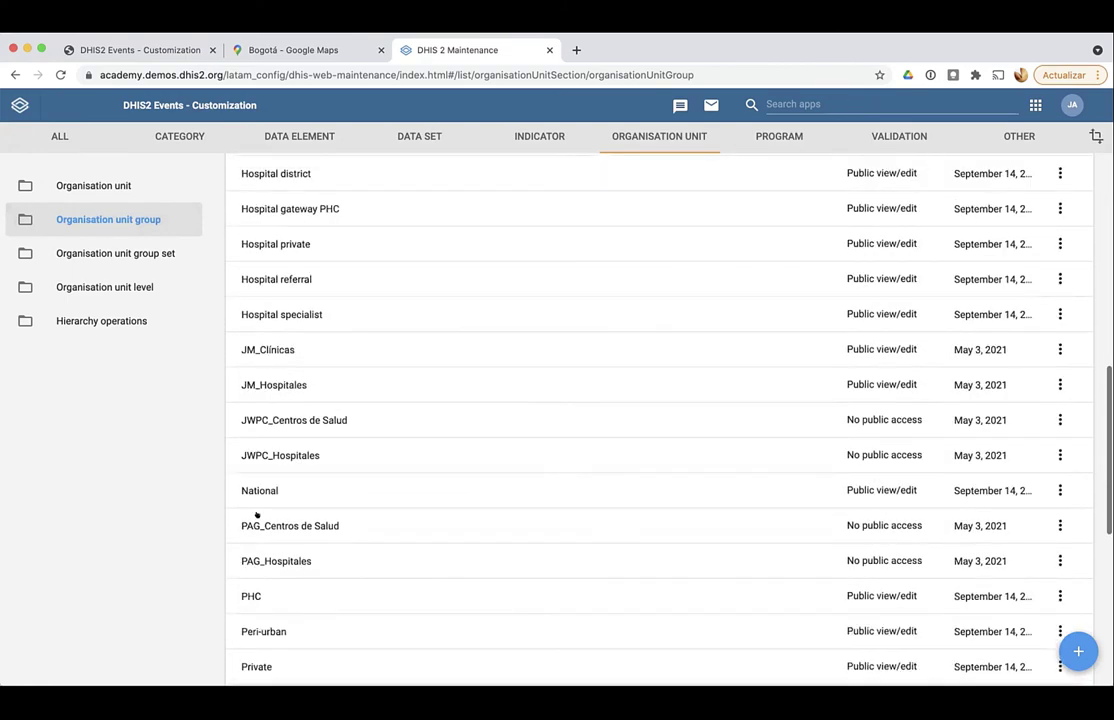
{"action": "scroll", "coordinate": [256, 514], "scroll_direction": "down", "scroll_amount": 6}
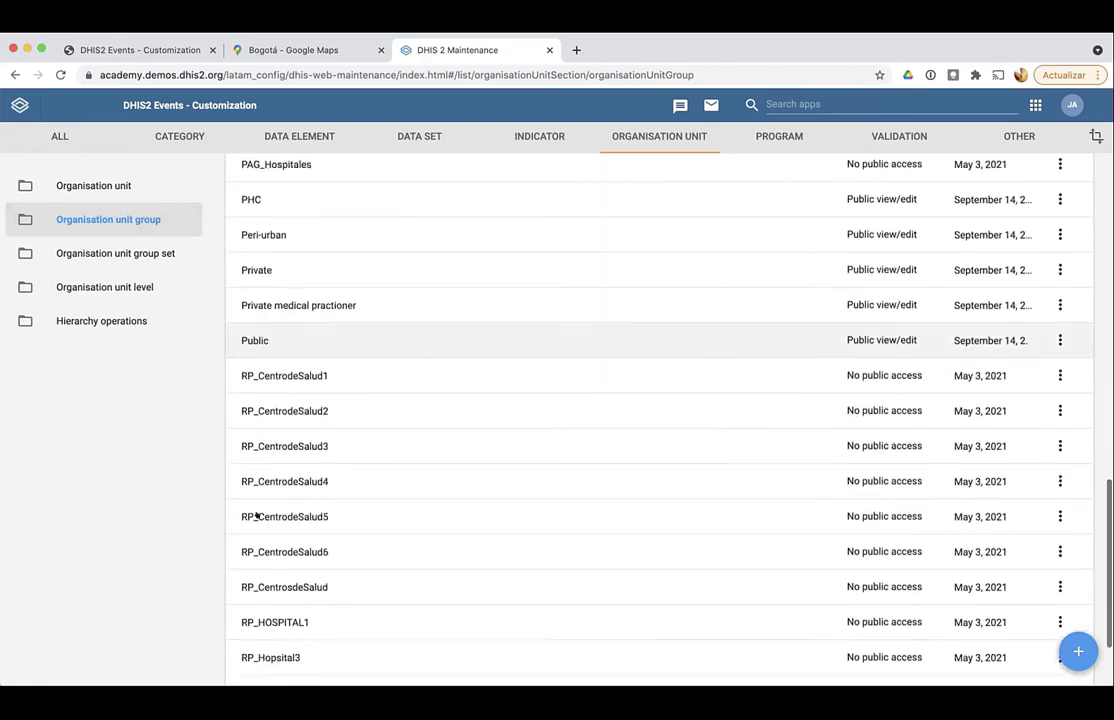
{"action": "scroll", "coordinate": [256, 514], "scroll_direction": "down", "scroll_amount": 2}
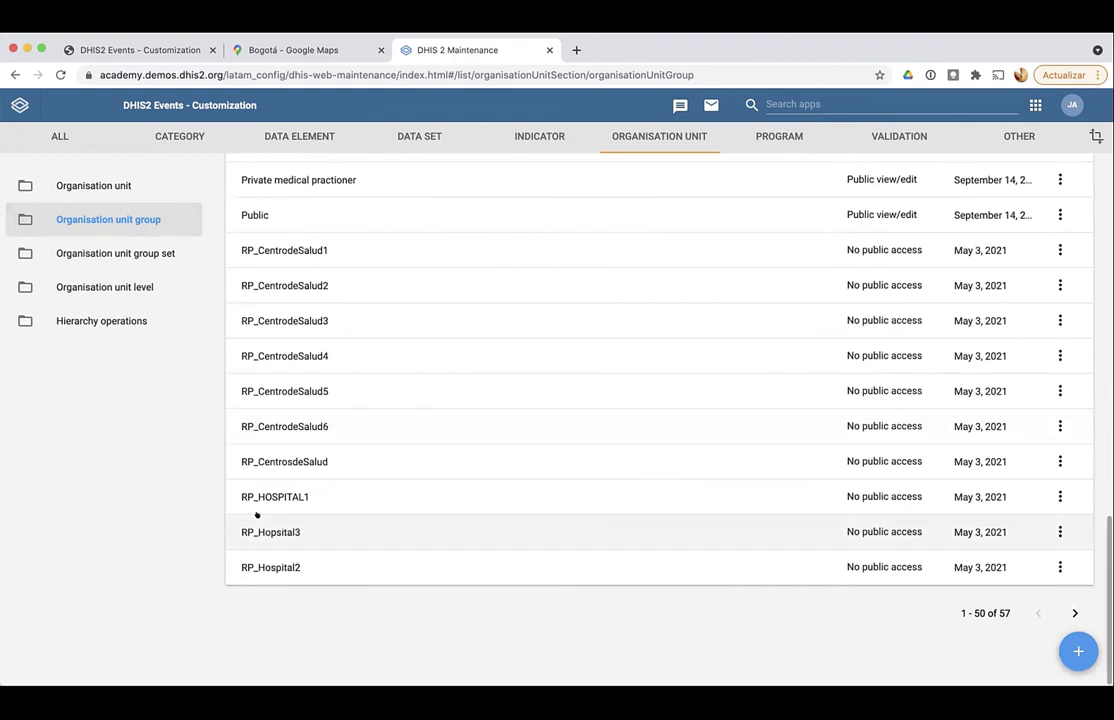
{"action": "scroll", "coordinate": [256, 514], "scroll_direction": "up", "scroll_amount": 3}
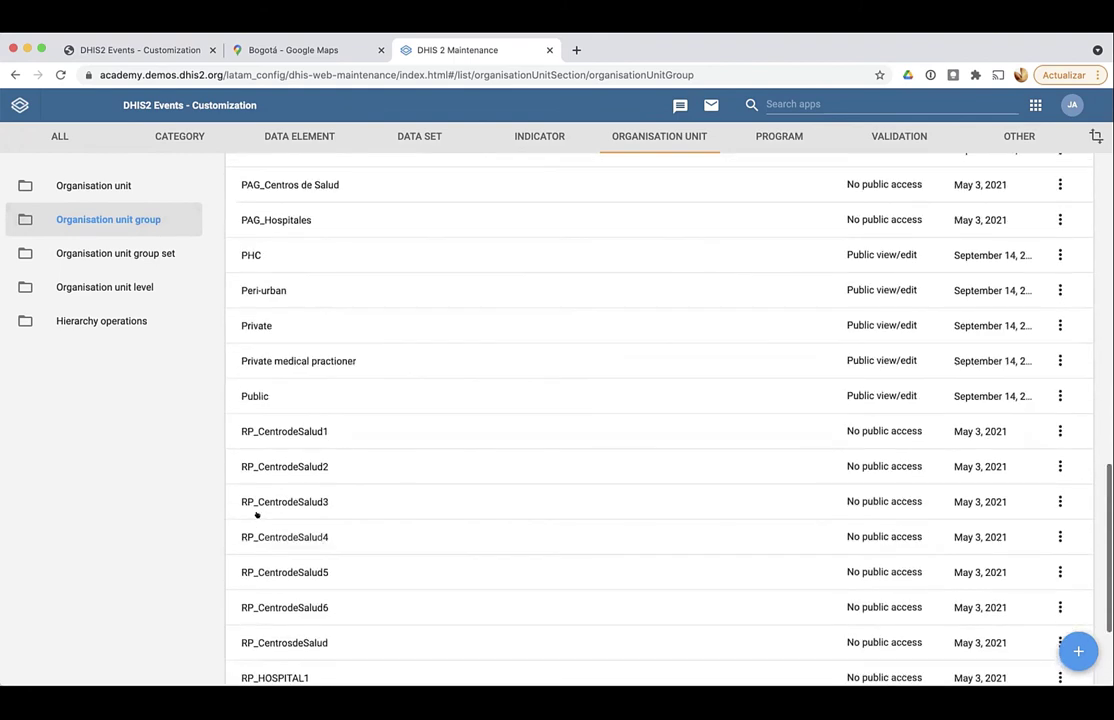
{"action": "left_click", "coordinate": [64, 253]}
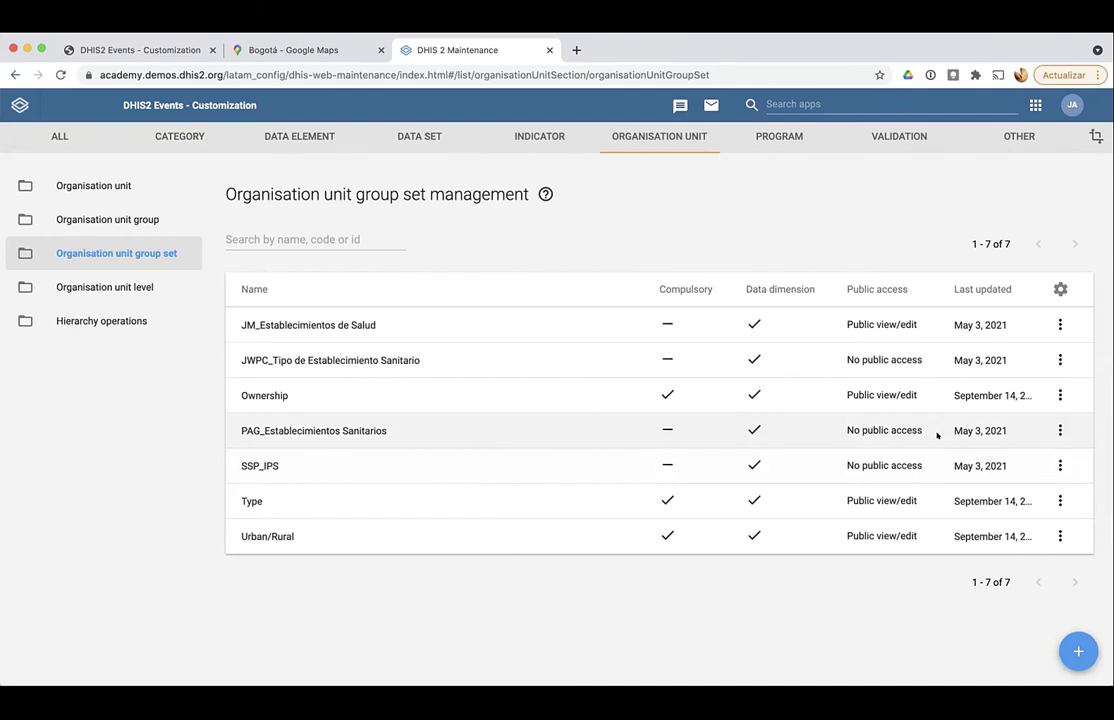
Step: Open Sharing settings for the SSP_IPS group set from its actions menu
{"action": "left_click", "coordinate": [1058, 466]}
{"action": "left_click", "coordinate": [990, 529]}
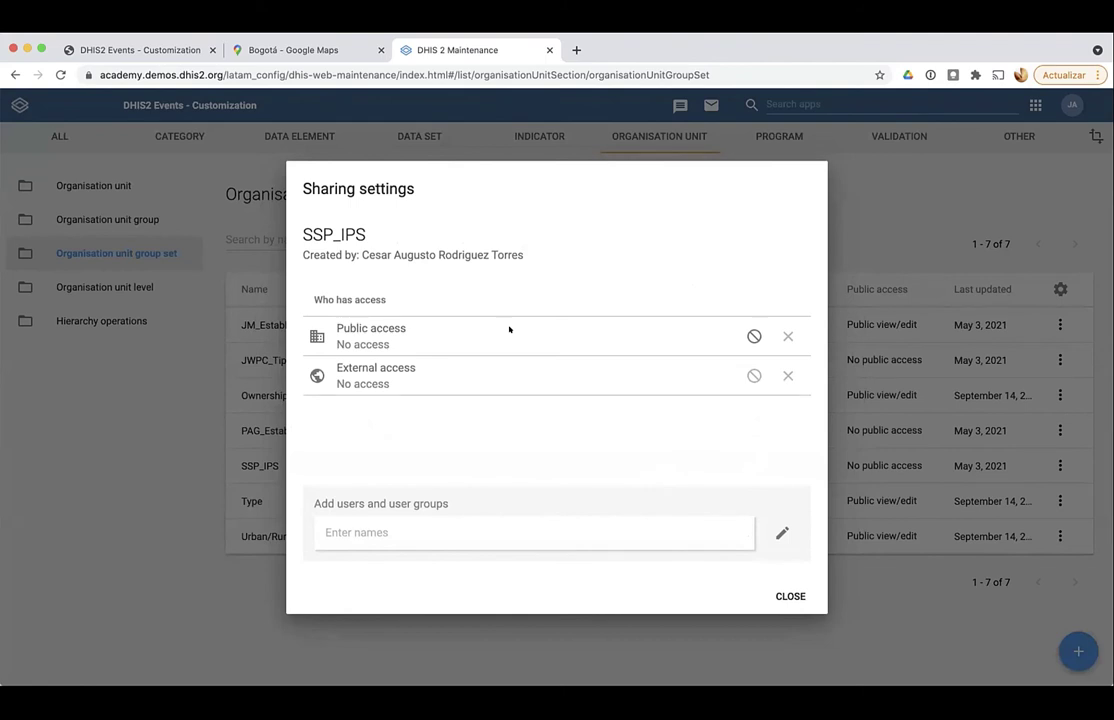
Step: Close the SSP_IPS sharing dialog and go back to the organisation unit list
{"action": "left_click", "coordinate": [776, 592]}
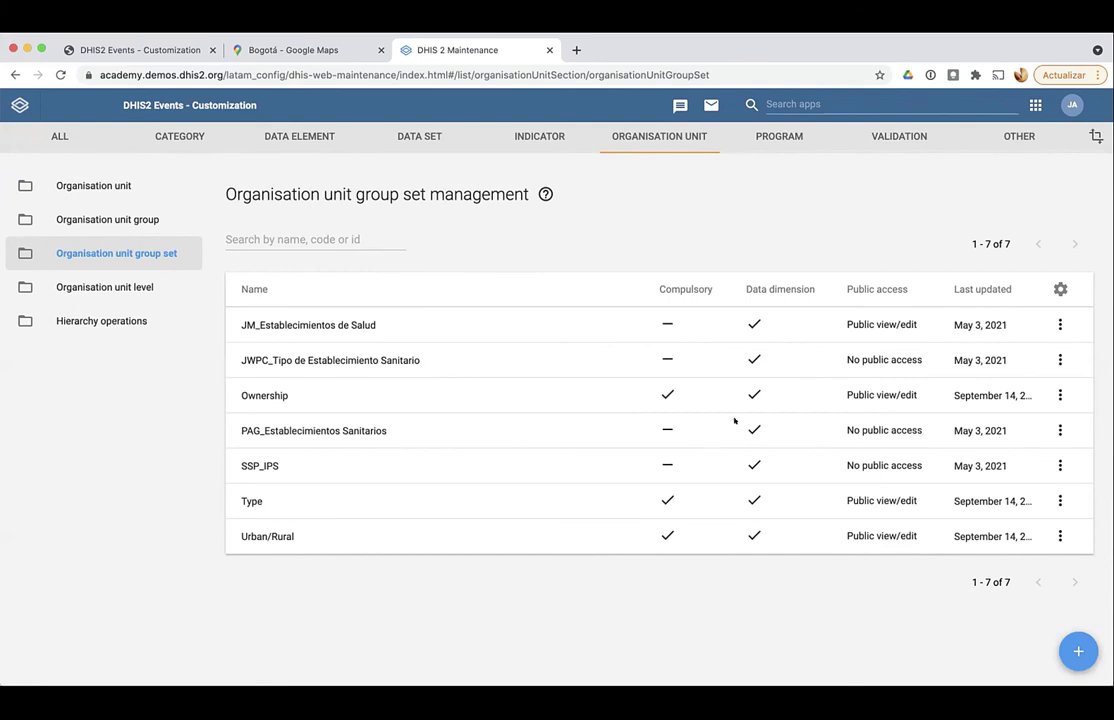
{"action": "left_click", "coordinate": [93, 186]}
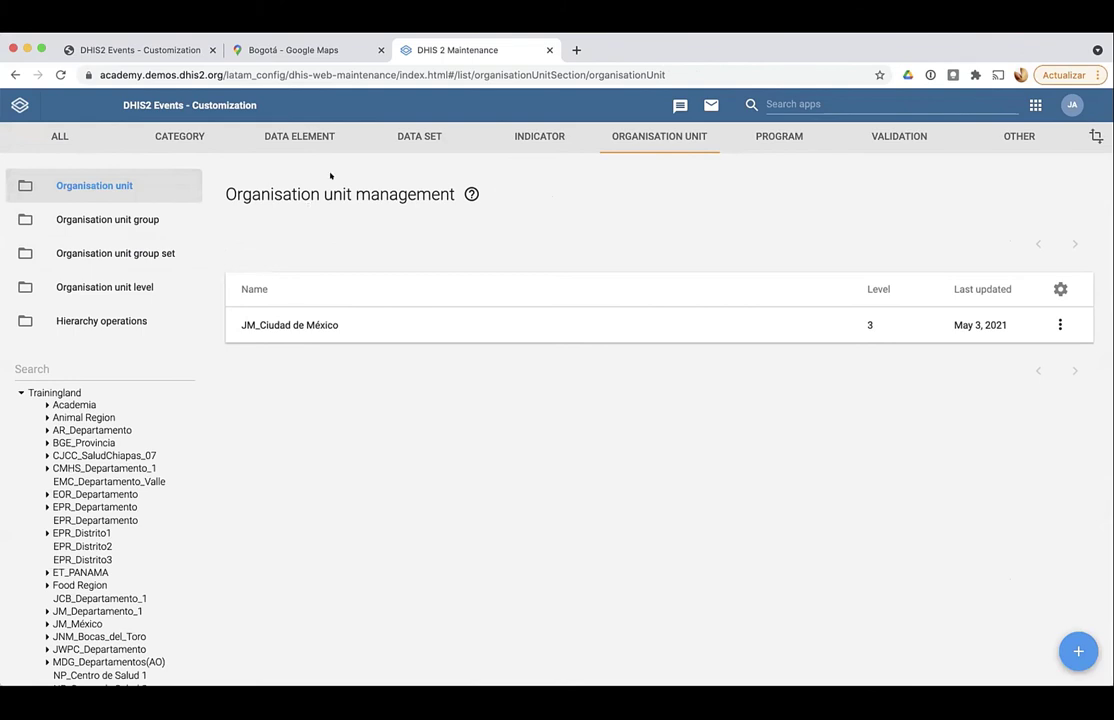
Step: Select Trainingland in the tree and scroll through its 35 organisation units
{"action": "left_click", "coordinate": [50, 393]}
{"action": "scroll", "coordinate": [86, 464], "scroll_direction": "down", "scroll_amount": 2}
{"action": "scroll", "coordinate": [85, 464], "scroll_direction": "down", "scroll_amount": 1}
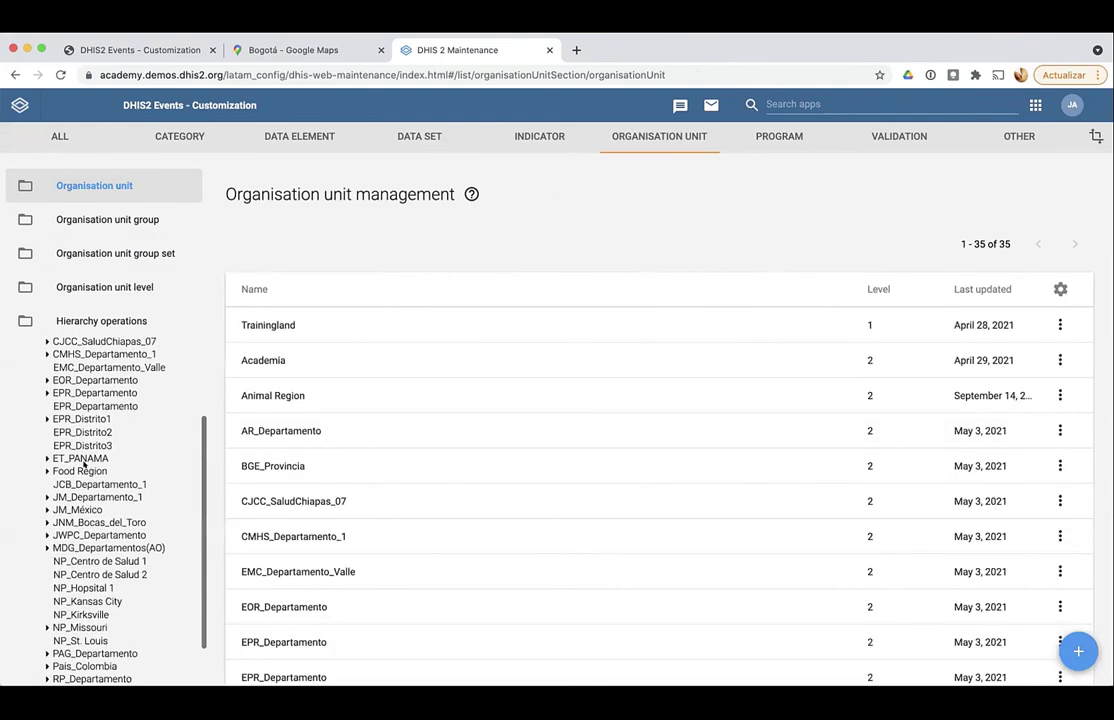
{"action": "scroll", "coordinate": [84, 463], "scroll_direction": "up", "scroll_amount": 1}
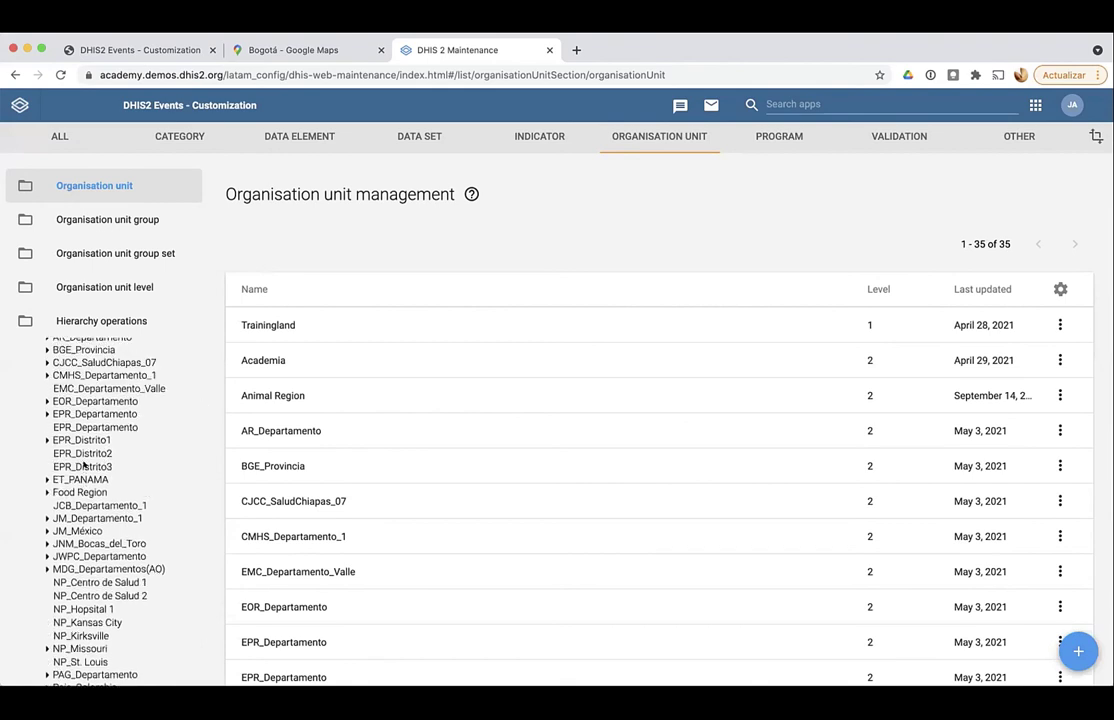
{"action": "scroll", "coordinate": [85, 464], "scroll_direction": "down", "scroll_amount": 1}
{"action": "scroll", "coordinate": [84, 463], "scroll_direction": "down", "scroll_amount": 2}
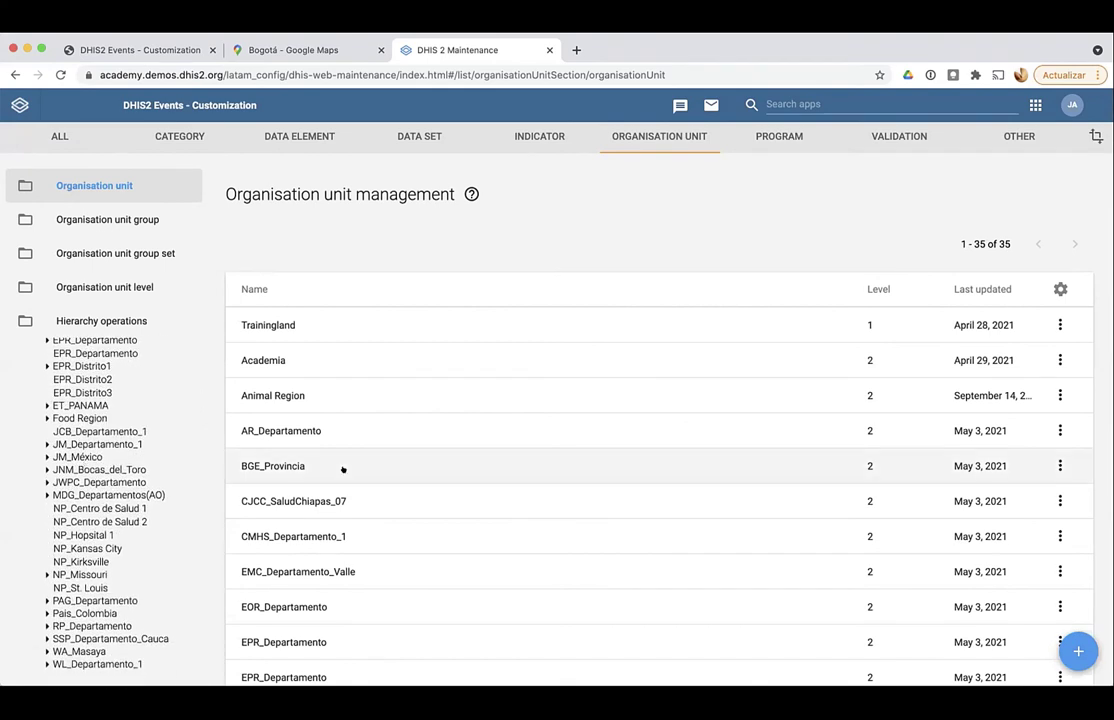
{"action": "scroll", "coordinate": [342, 469], "scroll_direction": "down", "scroll_amount": 3}
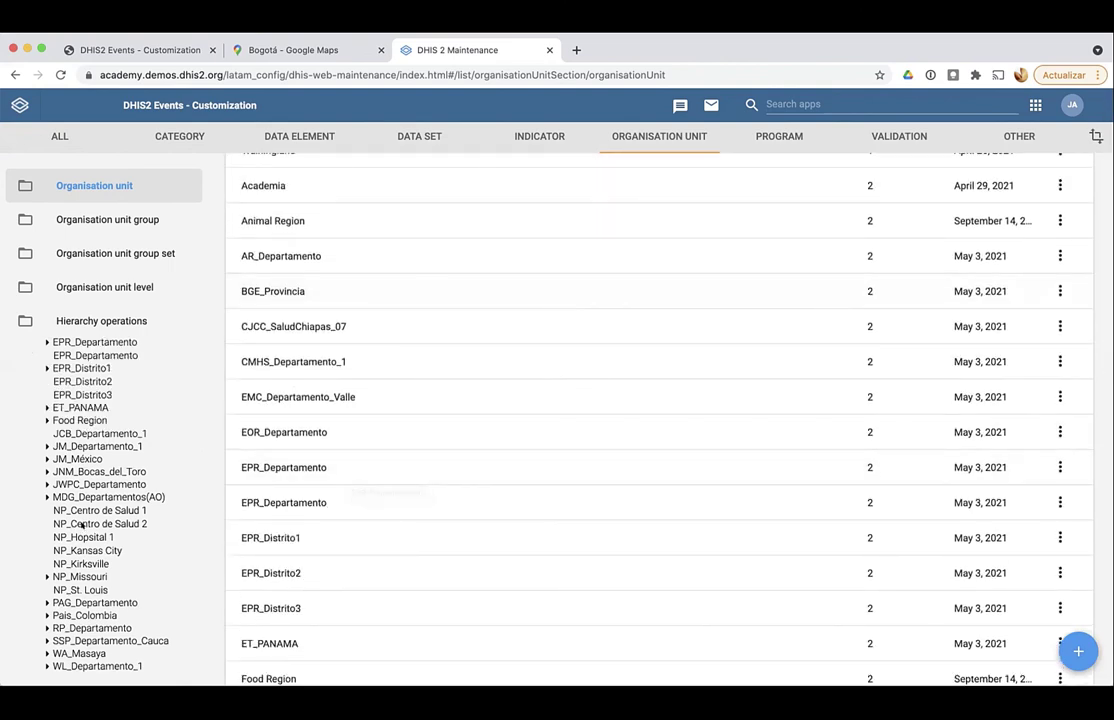
{"action": "scroll", "coordinate": [80, 525], "scroll_direction": "up", "scroll_amount": 2}
{"action": "scroll", "coordinate": [83, 527], "scroll_direction": "down", "scroll_amount": 1}
{"action": "scroll", "coordinate": [83, 527], "scroll_direction": "down", "scroll_amount": 1}
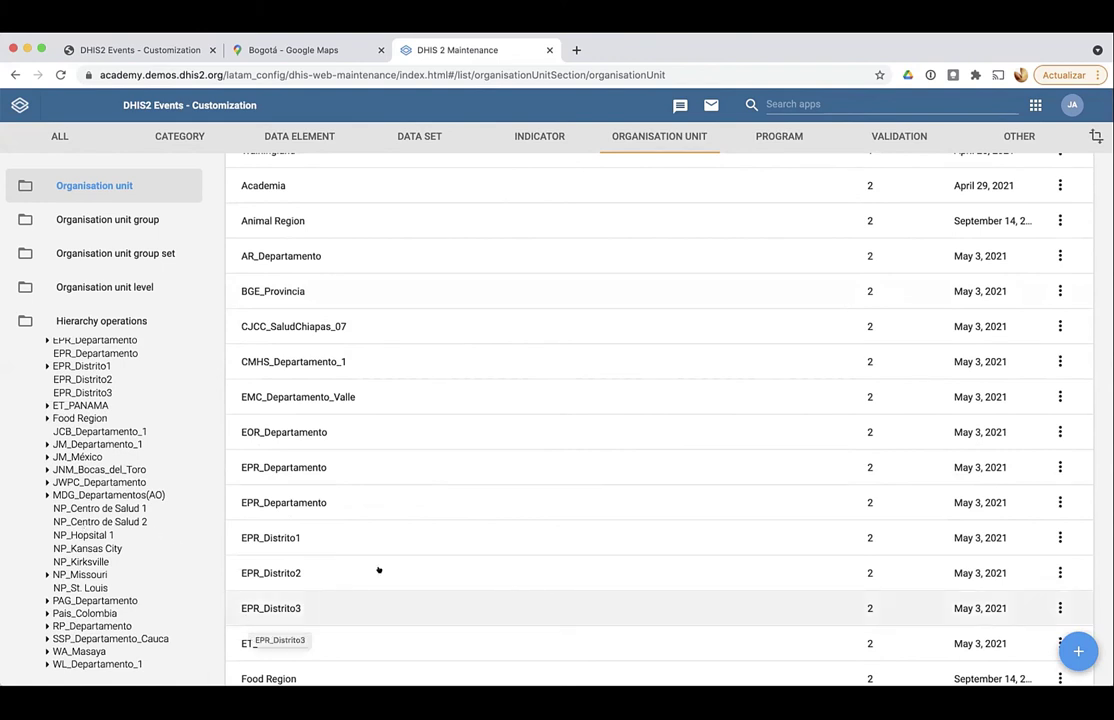
{"action": "scroll", "coordinate": [501, 556], "scroll_direction": "down", "scroll_amount": 3}
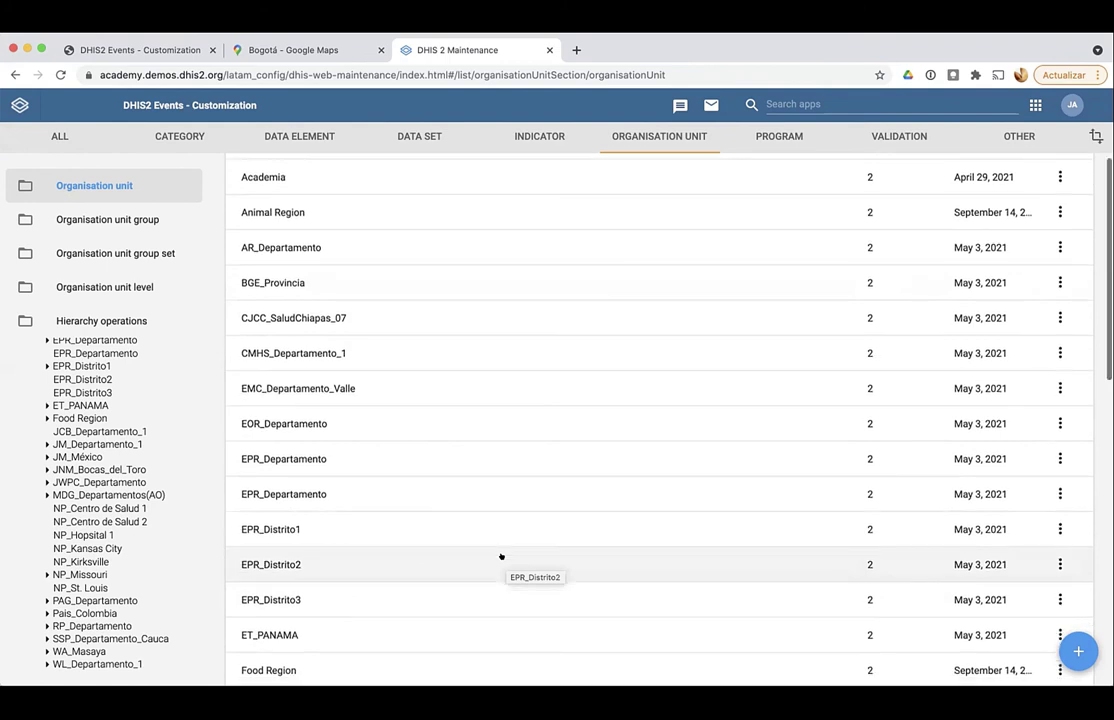
{"action": "scroll", "coordinate": [501, 556], "scroll_direction": "up", "scroll_amount": 4}
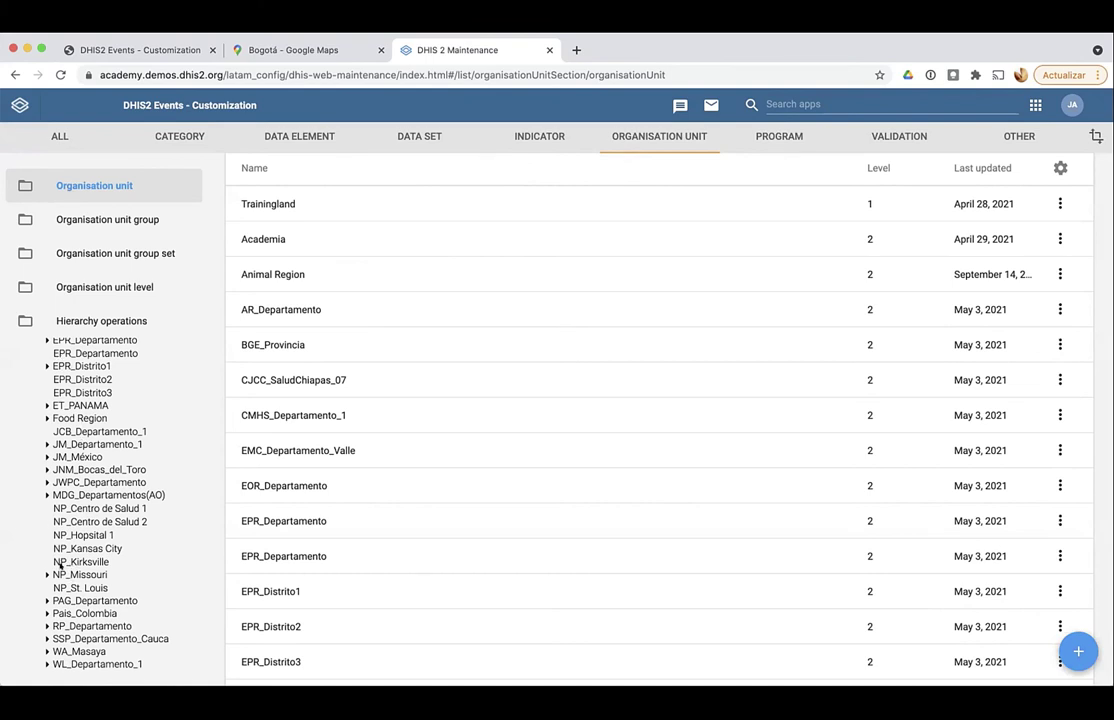
{"action": "scroll", "coordinate": [60, 566], "scroll_direction": "up", "scroll_amount": 3}
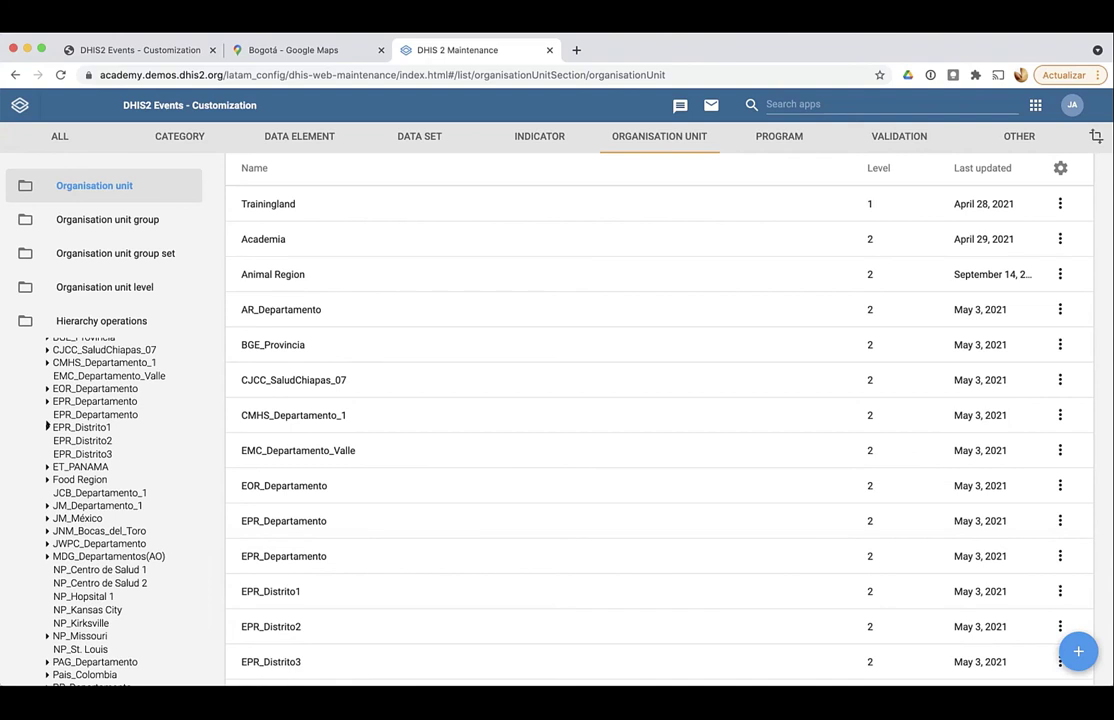
{"action": "left_click", "coordinate": [46, 427]}
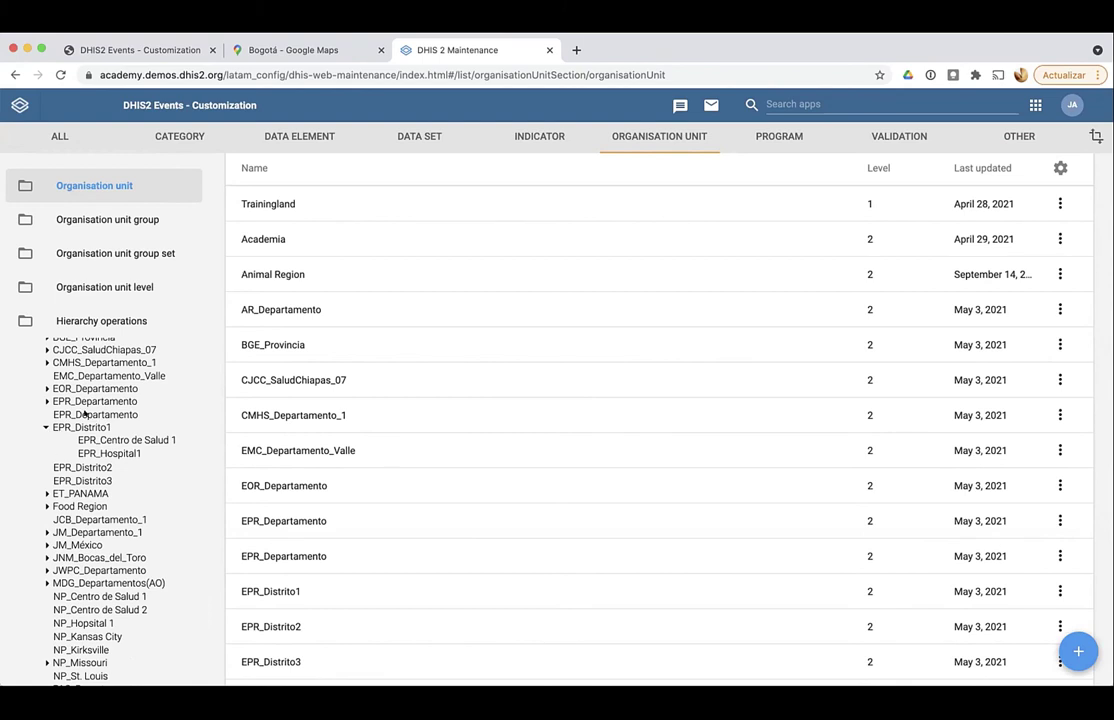
{"action": "left_click", "coordinate": [43, 400]}
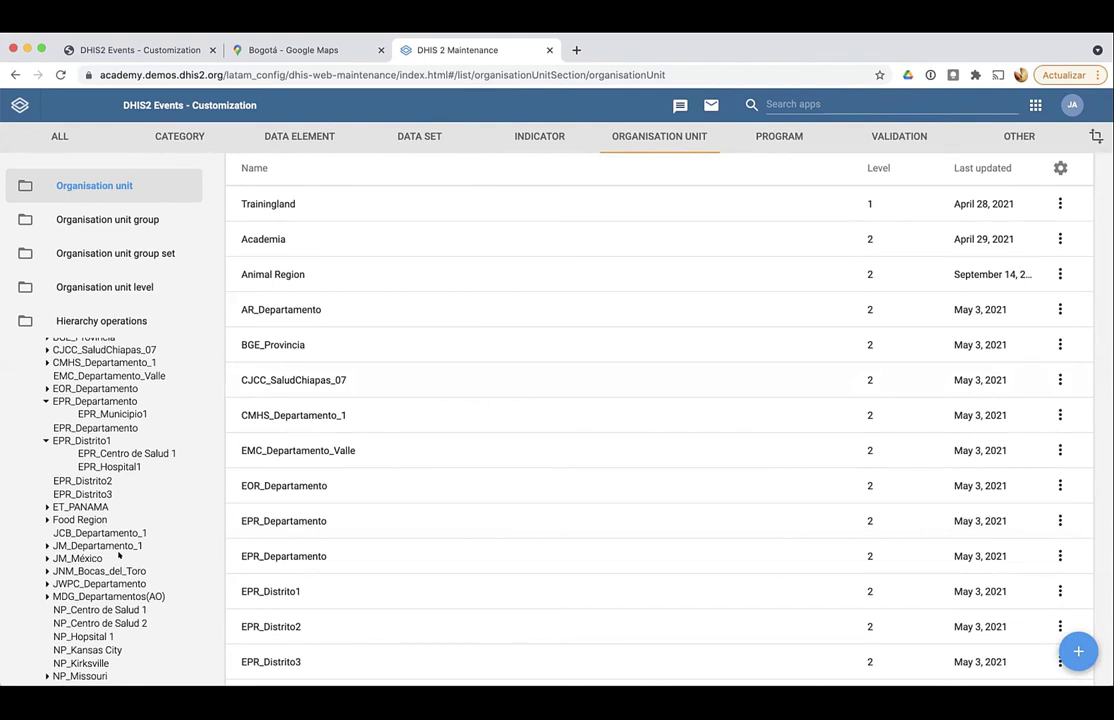
{"action": "scroll", "coordinate": [118, 555], "scroll_direction": "down", "scroll_amount": 3}
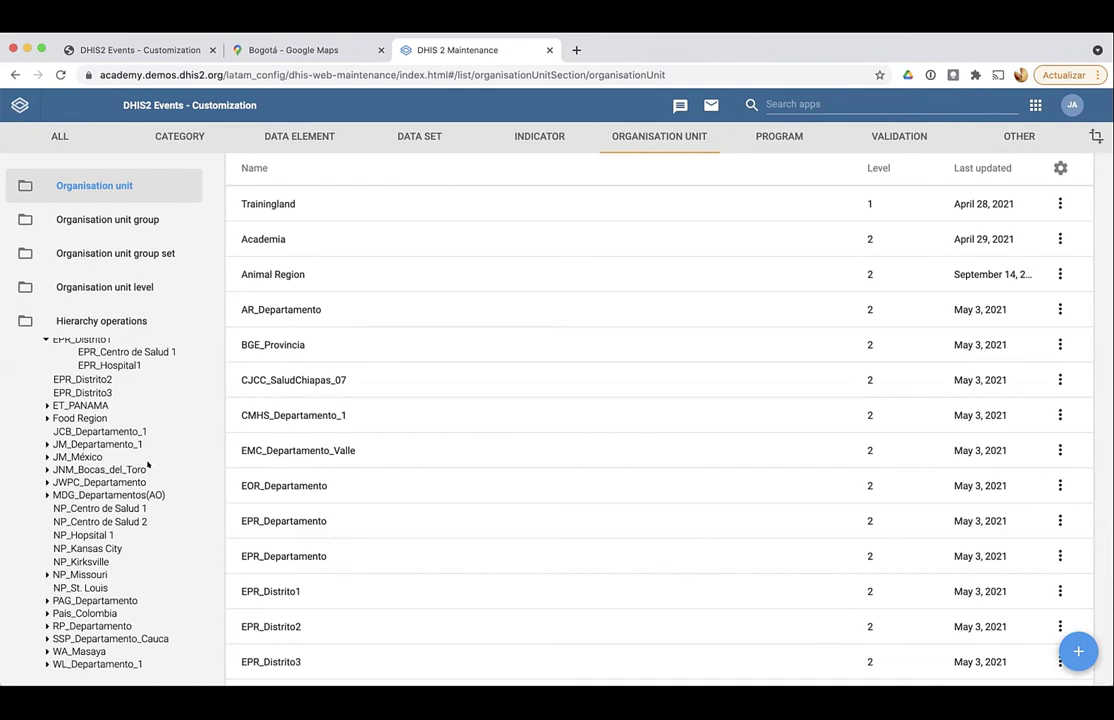
{"action": "scroll", "coordinate": [148, 464], "scroll_direction": "up", "scroll_amount": 5}
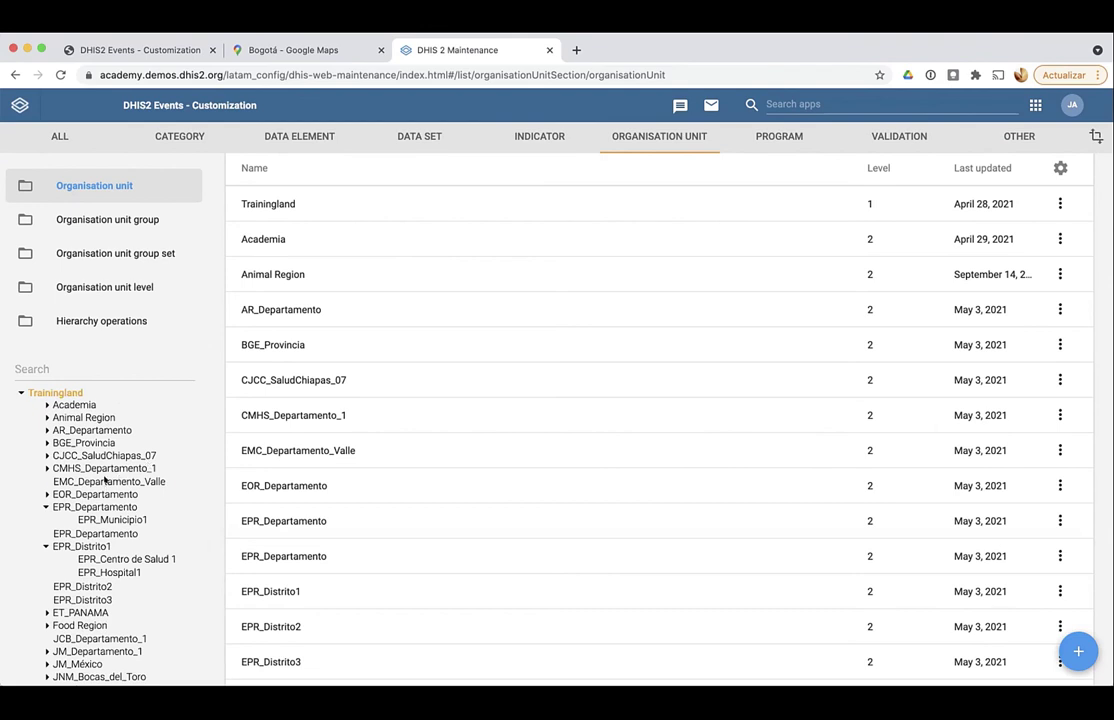
Step: Select EMC_Departamento_Valle in the tree so the list shows only that level-2 unit
{"action": "left_click", "coordinate": [108, 482]}
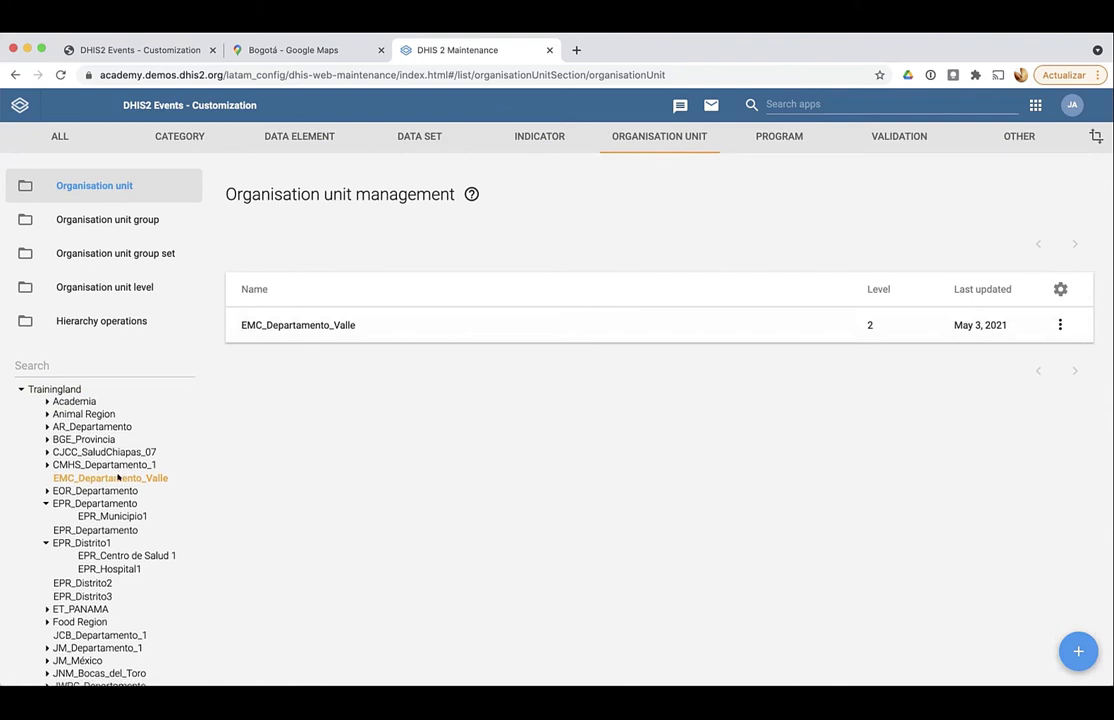
{"action": "scroll", "coordinate": [118, 478], "scroll_direction": "down", "scroll_amount": 1}
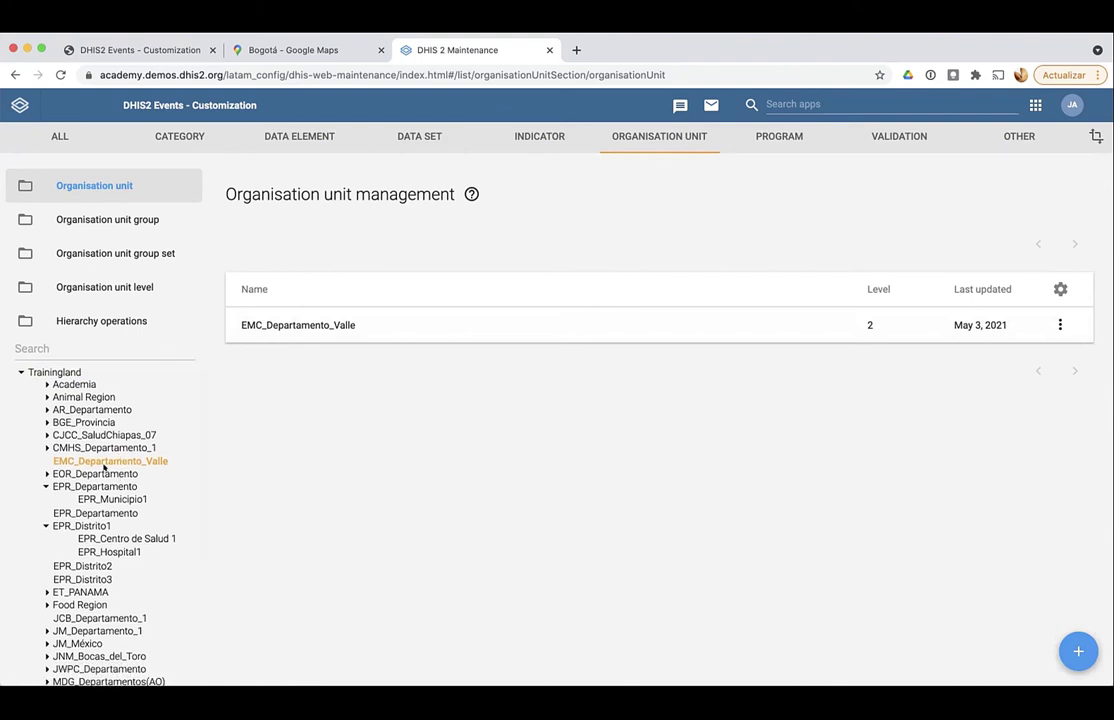
{"action": "scroll", "coordinate": [104, 467], "scroll_direction": "down", "scroll_amount": 3}
{"action": "scroll", "coordinate": [104, 467], "scroll_direction": "up", "scroll_amount": 2}
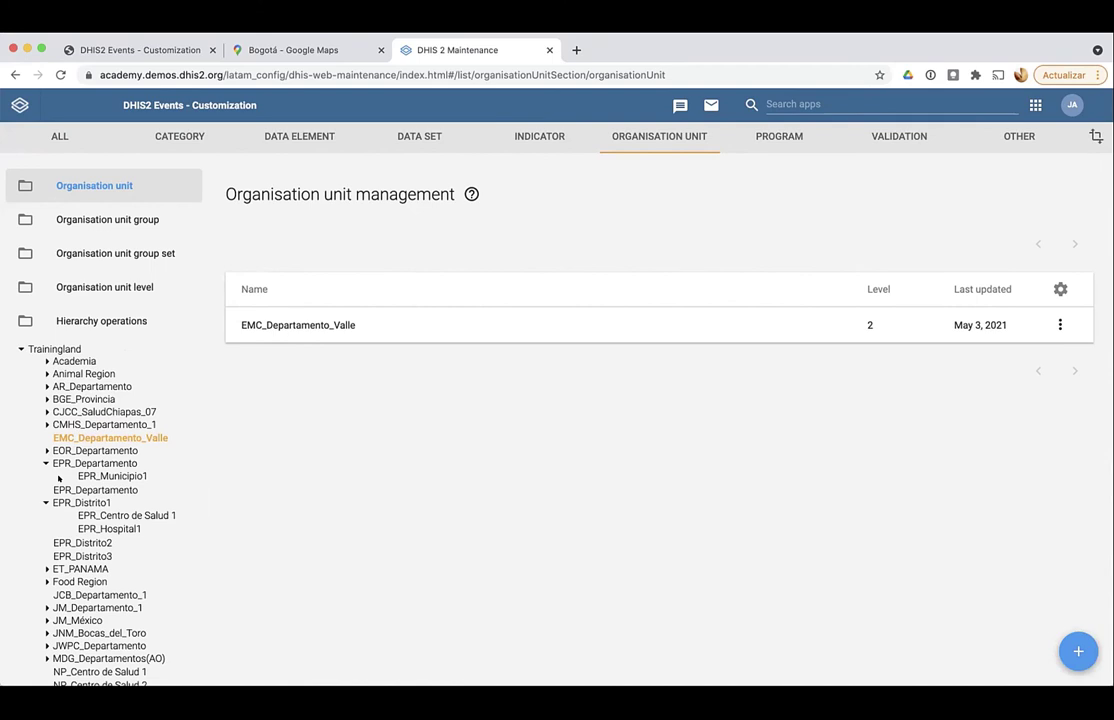
{"action": "scroll", "coordinate": [58, 479], "scroll_direction": "down", "scroll_amount": 2}
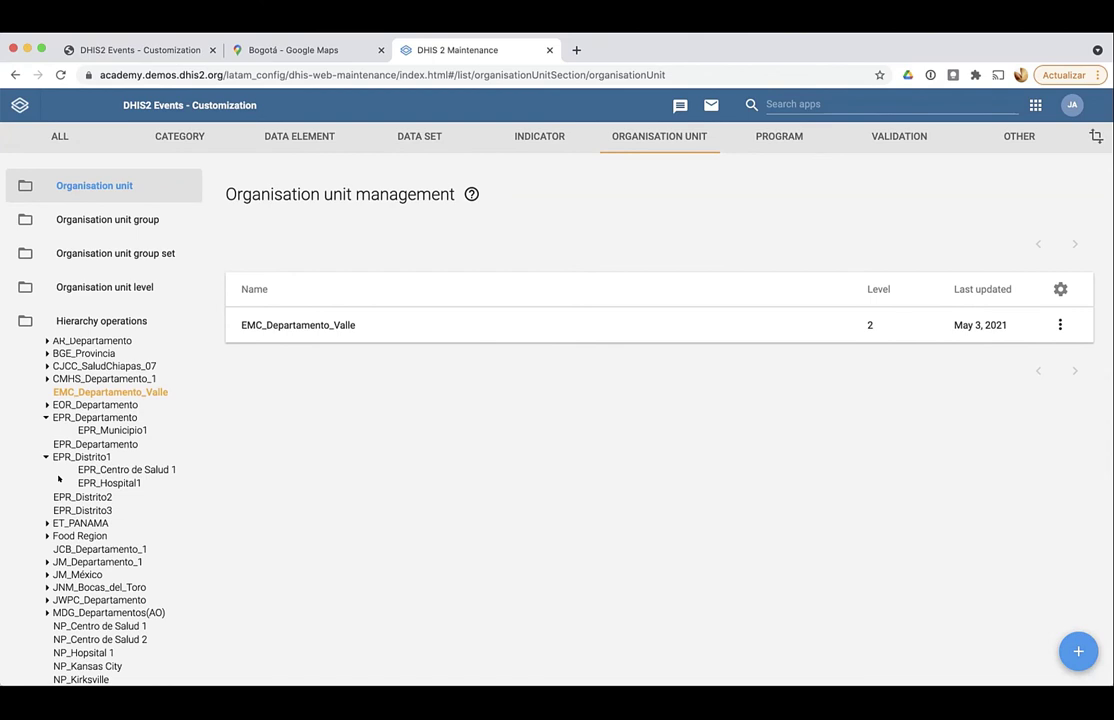
Step: Search the organisation unit tree for EMC, then clear the search text
{"action": "scroll", "coordinate": [55, 345], "scroll_direction": "up", "scroll_amount": 2}
{"action": "left_click", "coordinate": [59, 366]}
{"action": "type", "text": "EMC"}
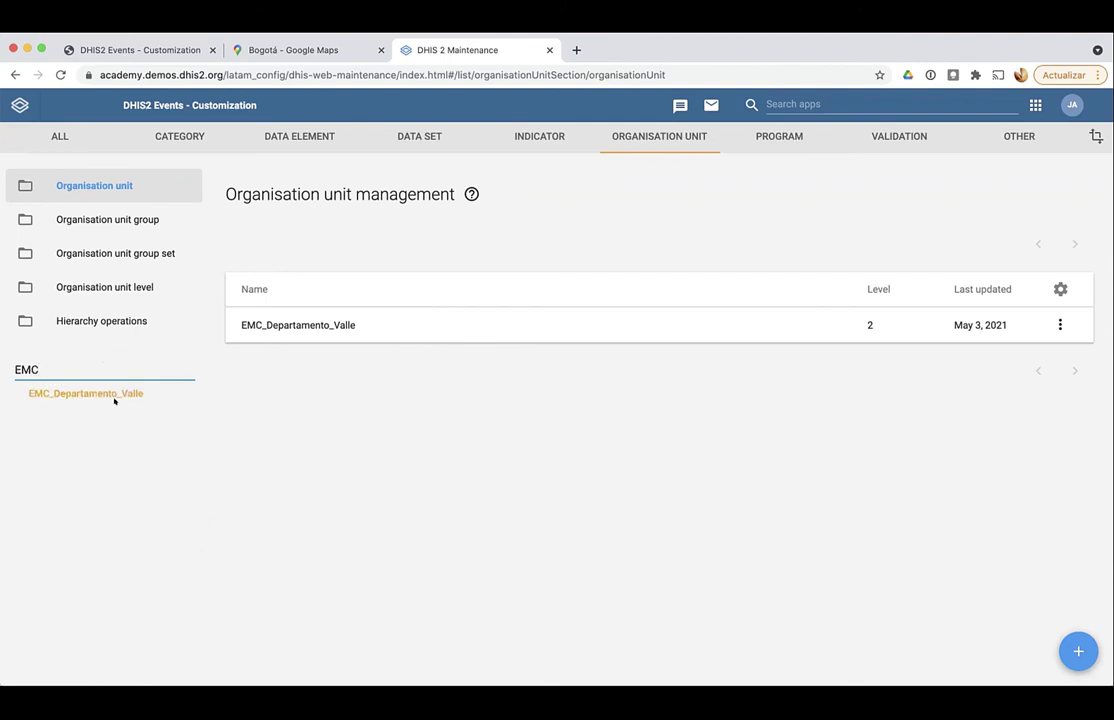
{"action": "double_click", "coordinate": [24, 367]}
{"action": "key", "text": "BackSpace"}
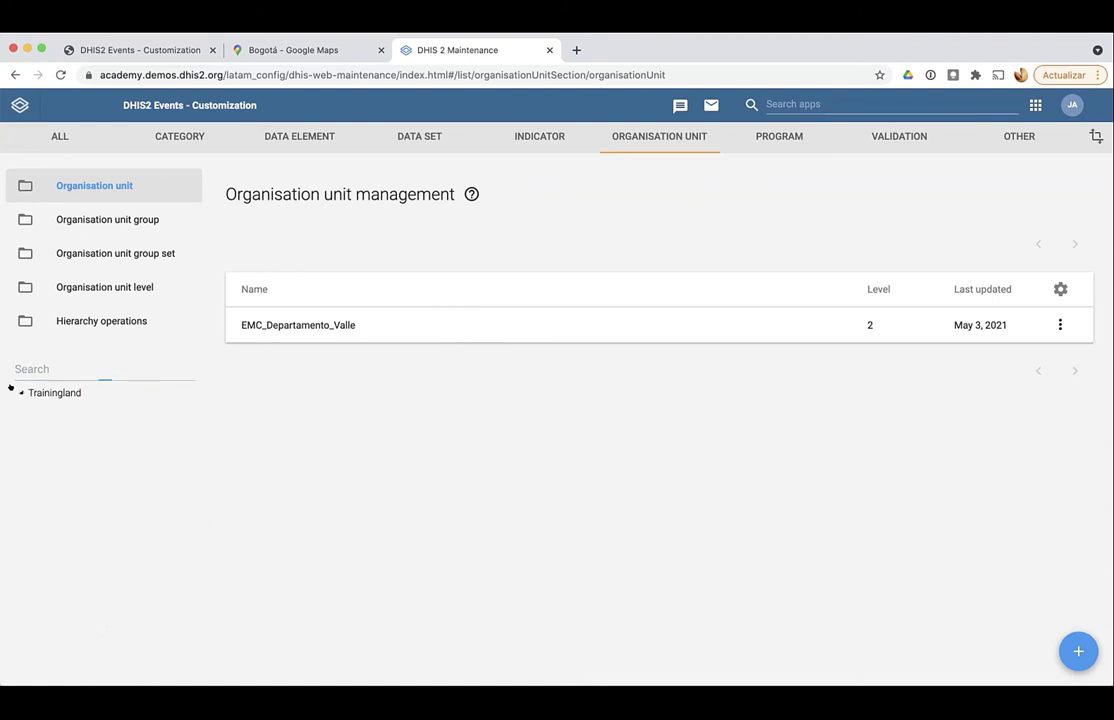
Step: Open the organisation unit group list and scroll past EMC_Buga, EMC_Cali, EMC_Hospital 1–9 and EMC_Palmira
{"action": "left_click", "coordinate": [95, 220]}
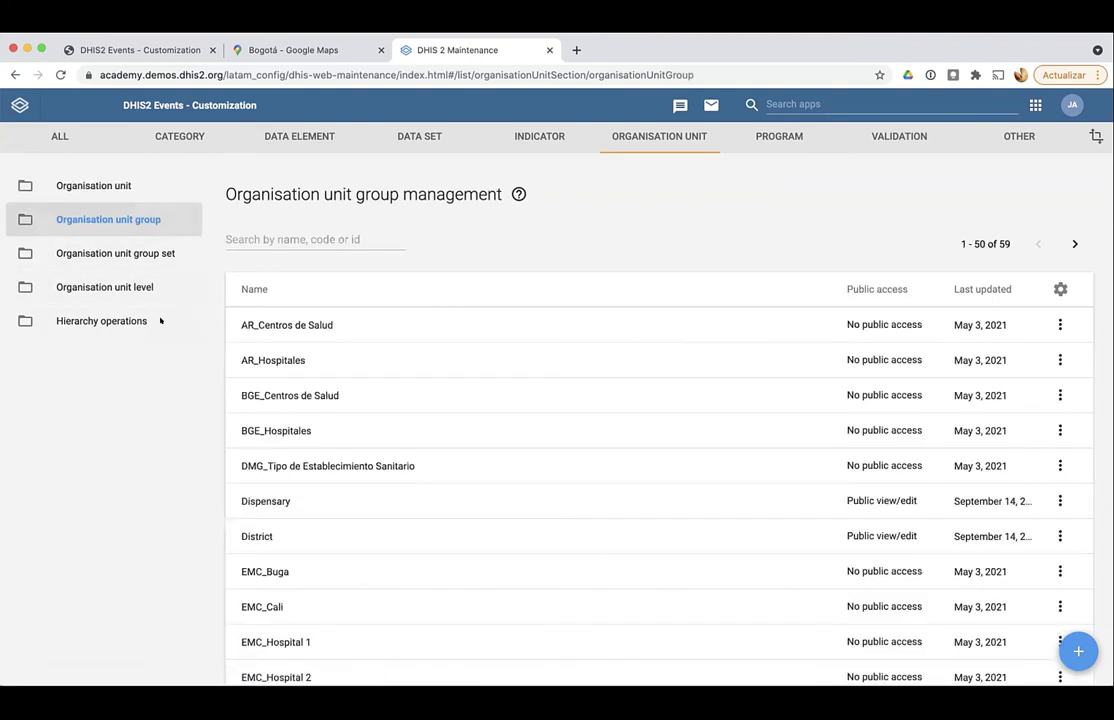
{"action": "scroll", "coordinate": [336, 516], "scroll_direction": "down", "scroll_amount": 1}
{"action": "scroll", "coordinate": [336, 516], "scroll_direction": "down", "scroll_amount": 3}
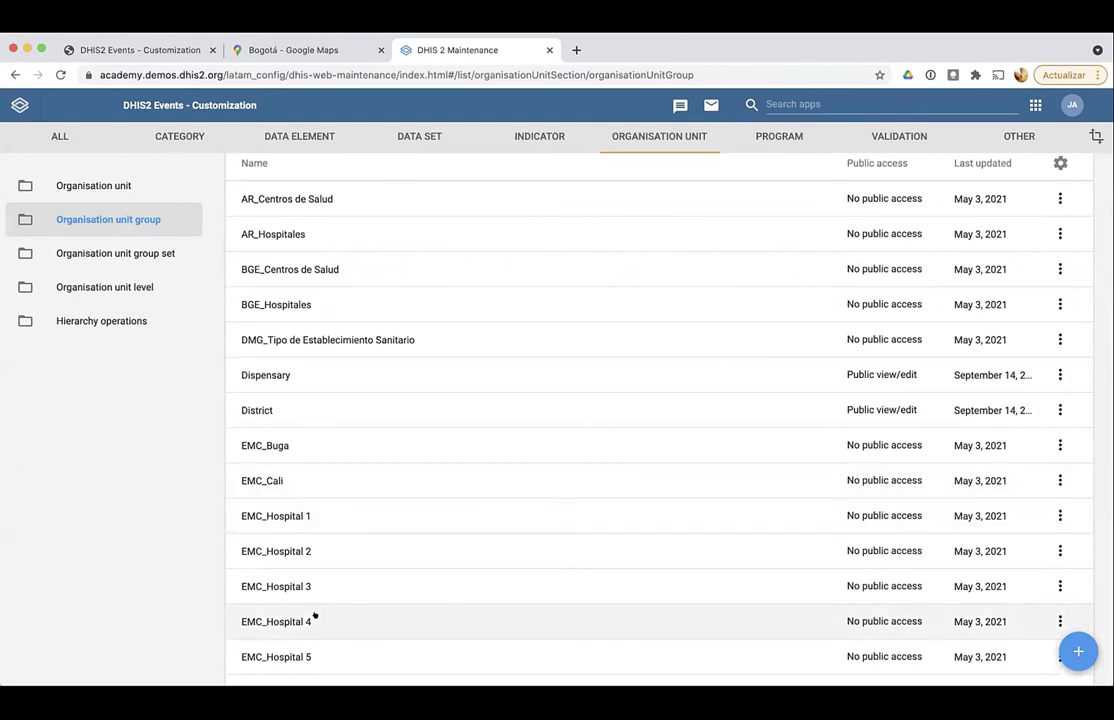
{"action": "scroll", "coordinate": [313, 614], "scroll_direction": "down", "scroll_amount": 2}
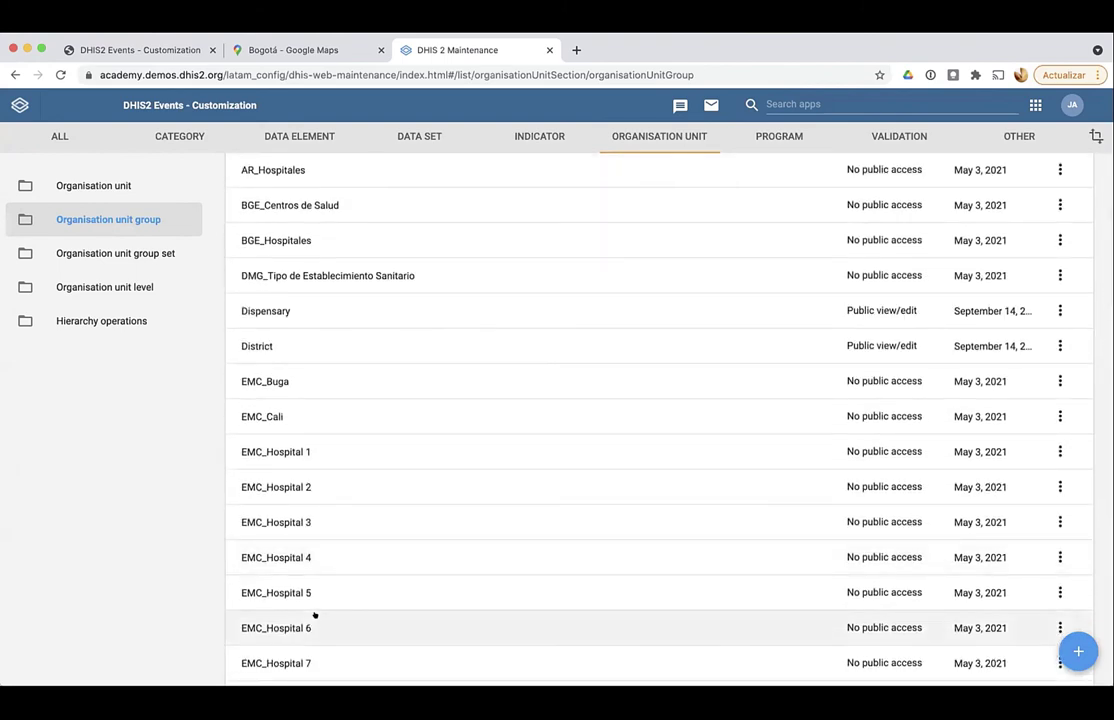
{"action": "scroll", "coordinate": [313, 614], "scroll_direction": "down", "scroll_amount": 3}
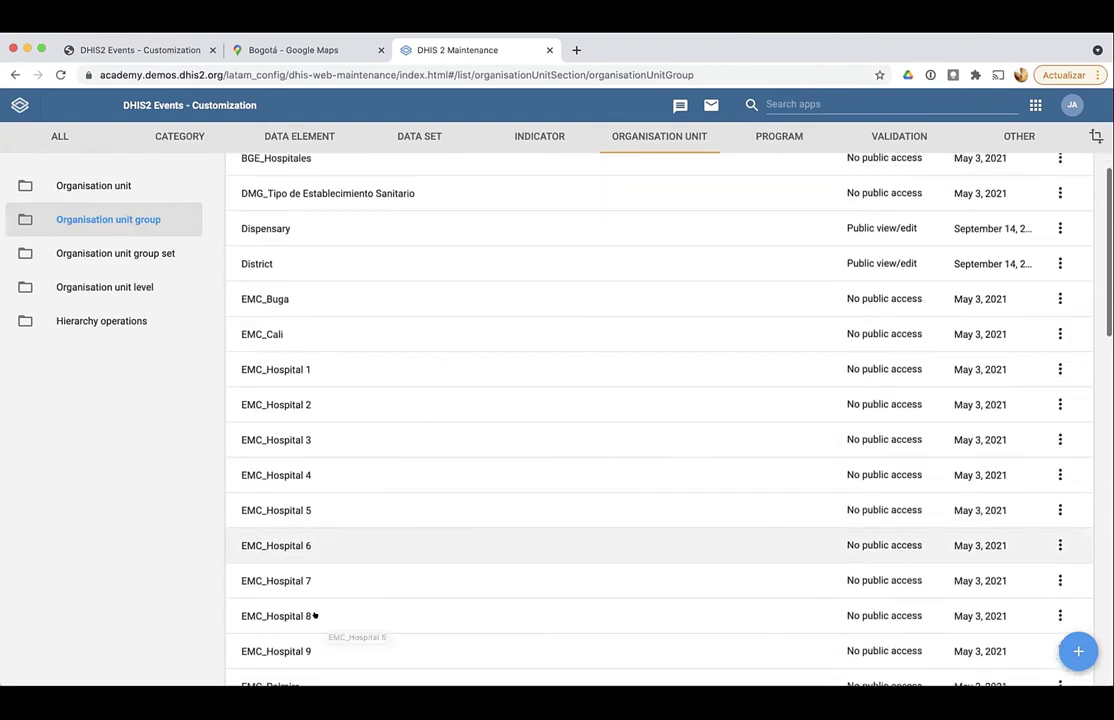
{"action": "scroll", "coordinate": [278, 633], "scroll_direction": "down", "scroll_amount": 3}
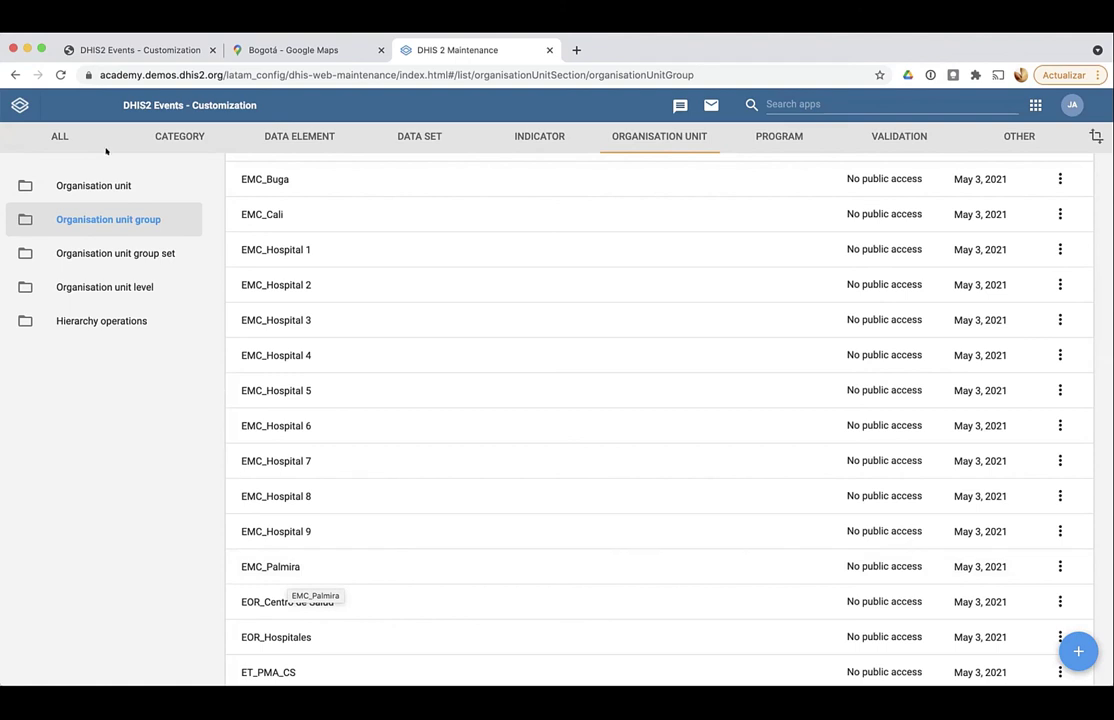
Step: Reopen the organisation unit list and reload it to show all 36 units, including NP_ Hospital 8 and 9
{"action": "left_click", "coordinate": [108, 186]}
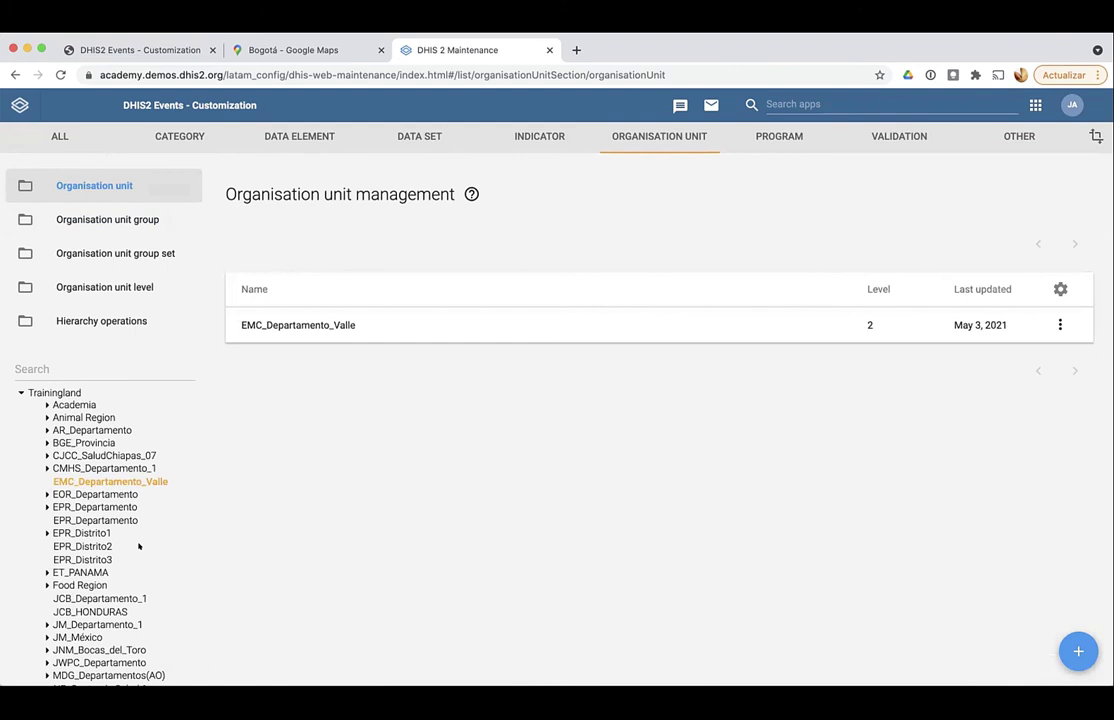
{"action": "scroll", "coordinate": [139, 546], "scroll_direction": "down", "scroll_amount": 5}
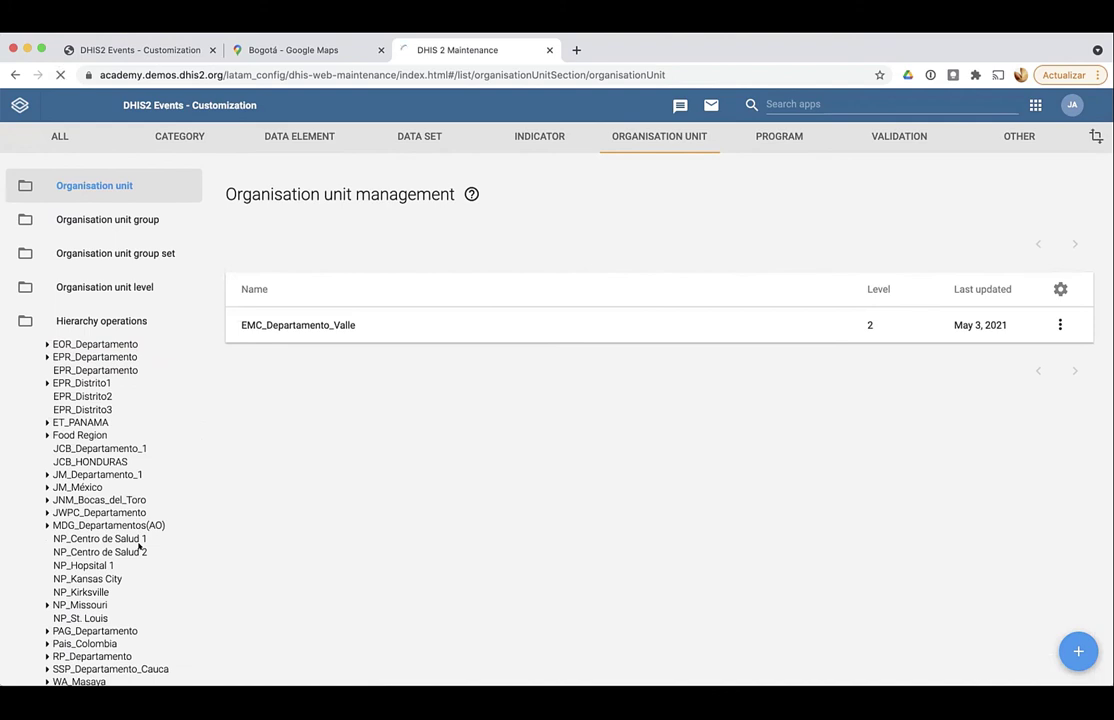
{"action": "key", "text": "super+r"}
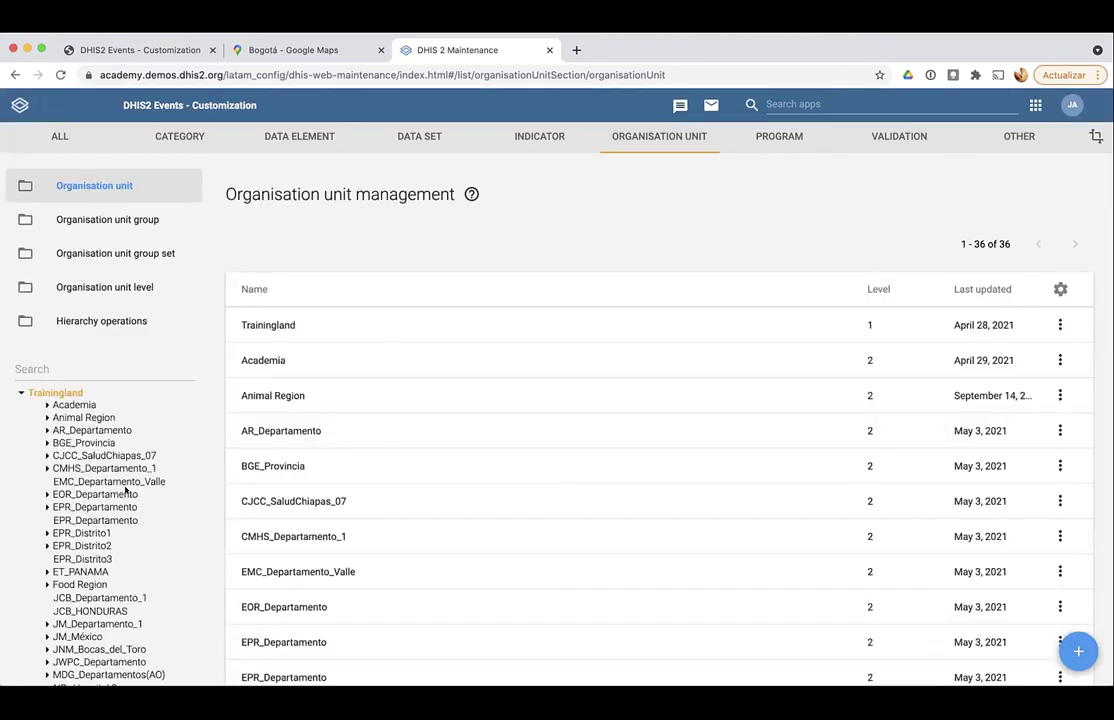
{"action": "scroll", "coordinate": [124, 491], "scroll_direction": "down", "scroll_amount": 5}
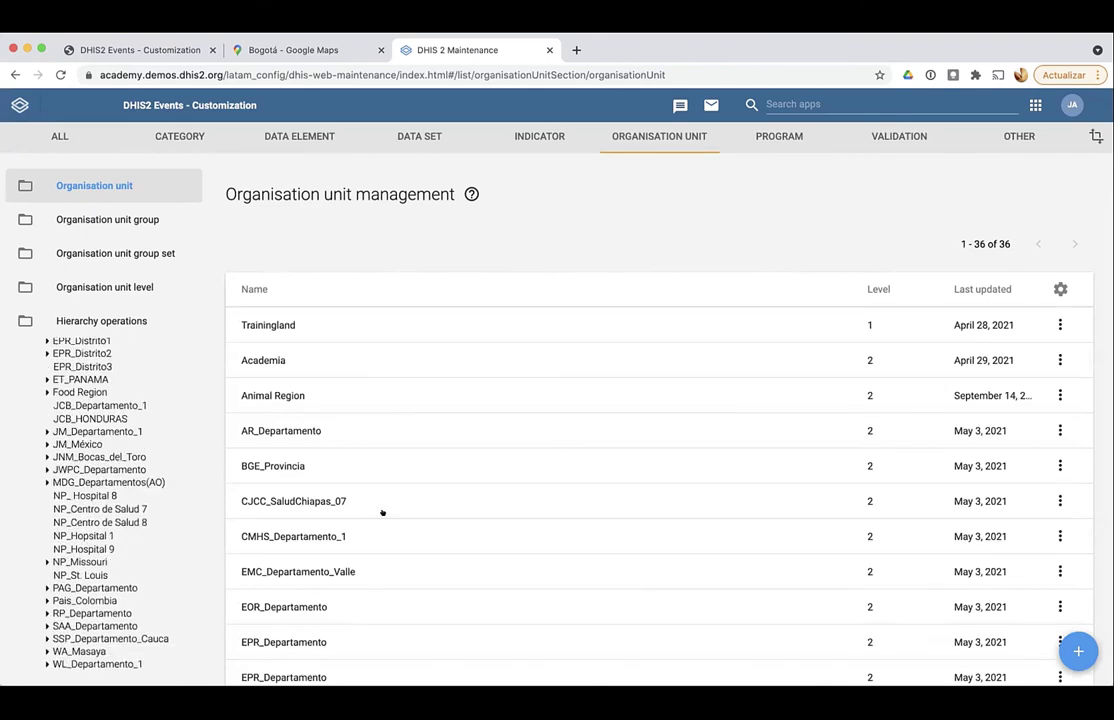
{"action": "scroll", "coordinate": [382, 513], "scroll_direction": "down", "scroll_amount": 10}
{"action": "scroll", "coordinate": [382, 513], "scroll_direction": "up", "scroll_amount": 4}
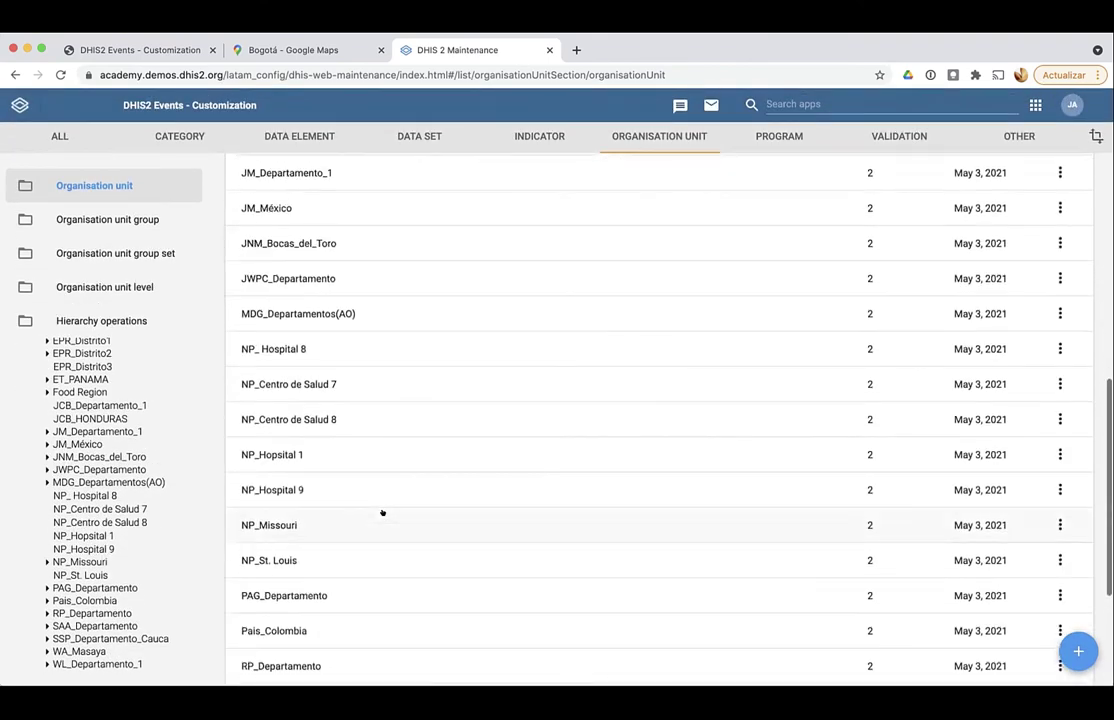
{"action": "scroll", "coordinate": [382, 513], "scroll_direction": "up", "scroll_amount": 3}
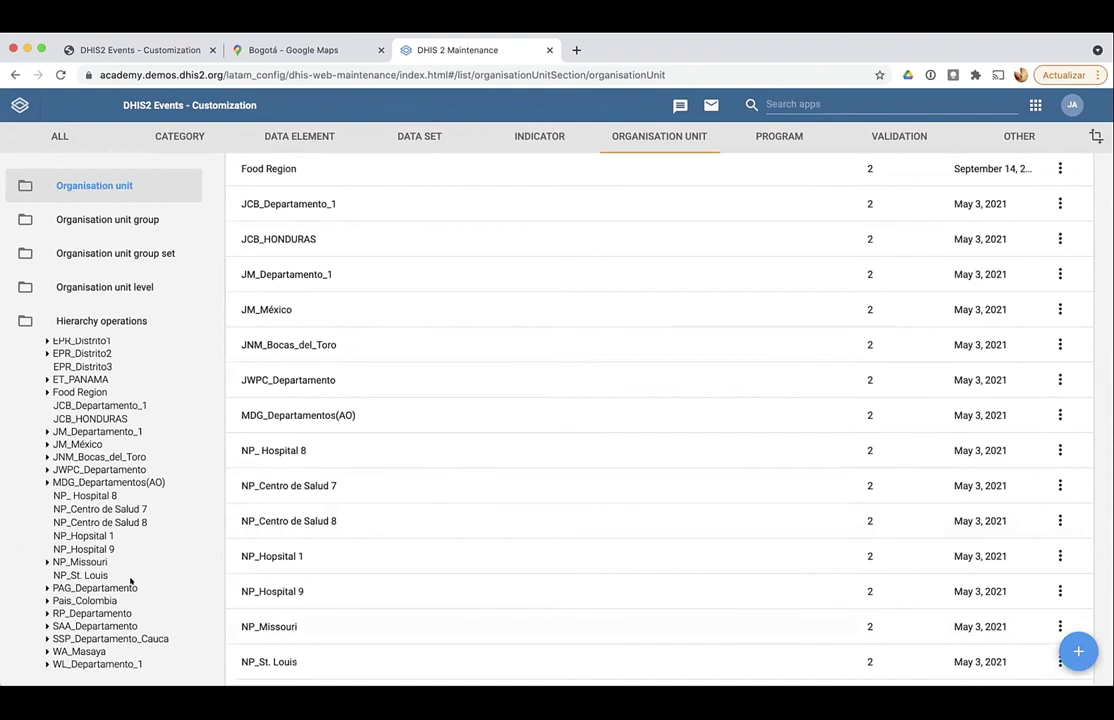
{"action": "scroll", "coordinate": [130, 580], "scroll_direction": "down", "scroll_amount": 4}
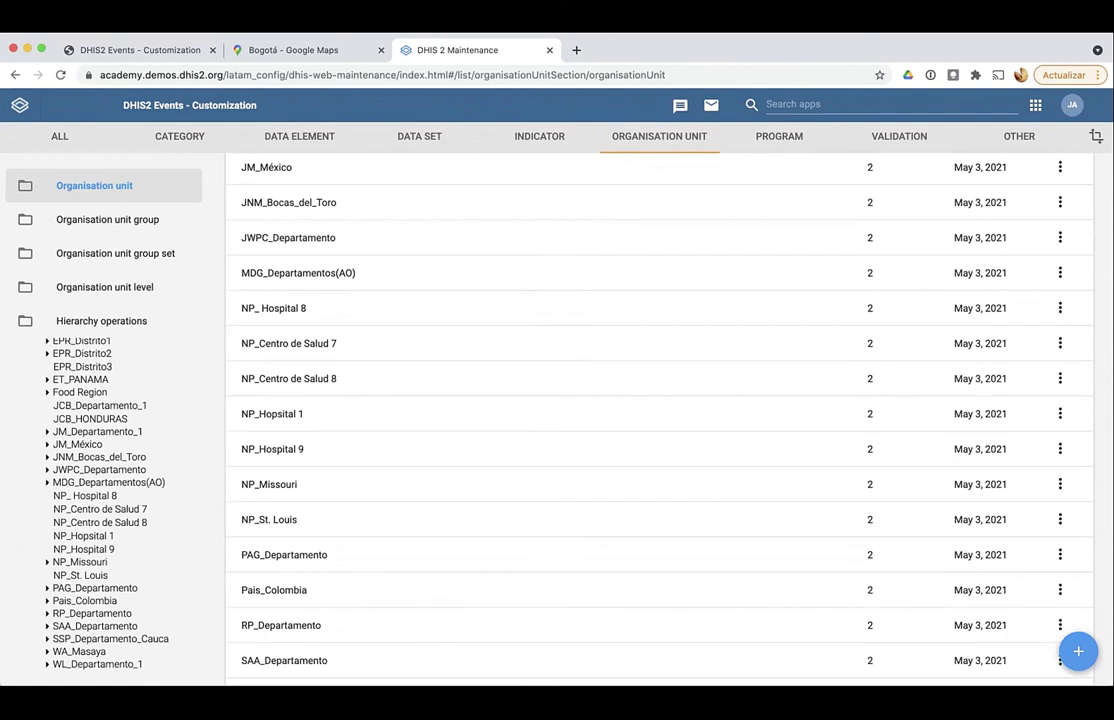
{"action": "left_click", "coordinate": [410, 34]}
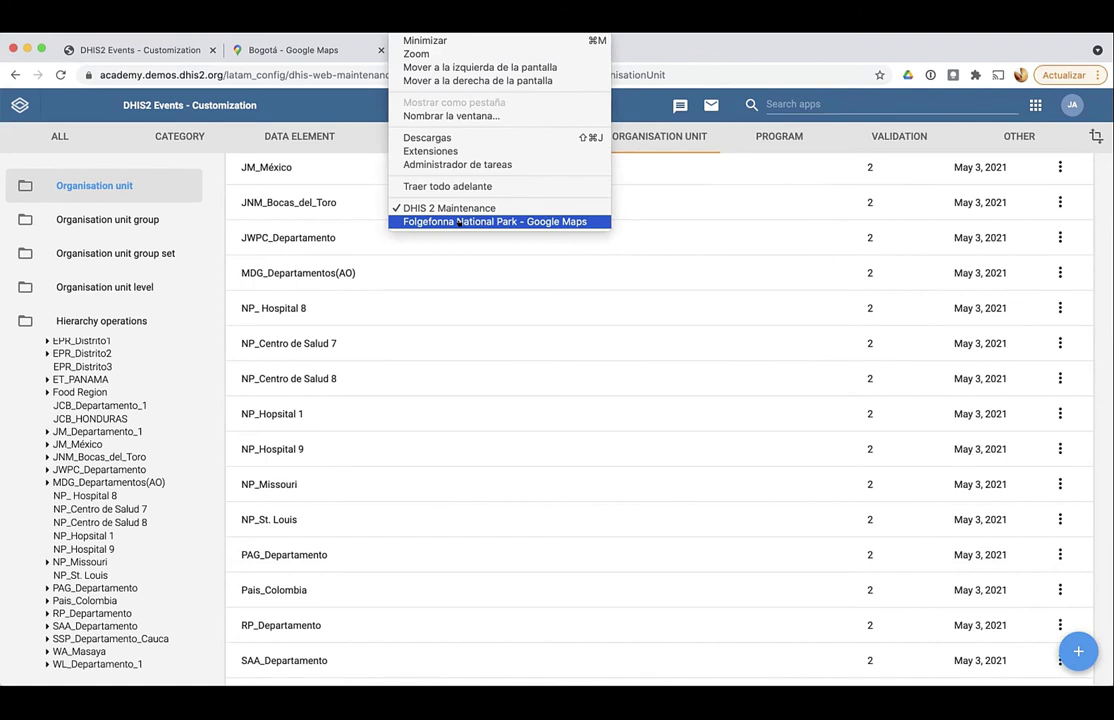
{"action": "key", "text": "Escape"}
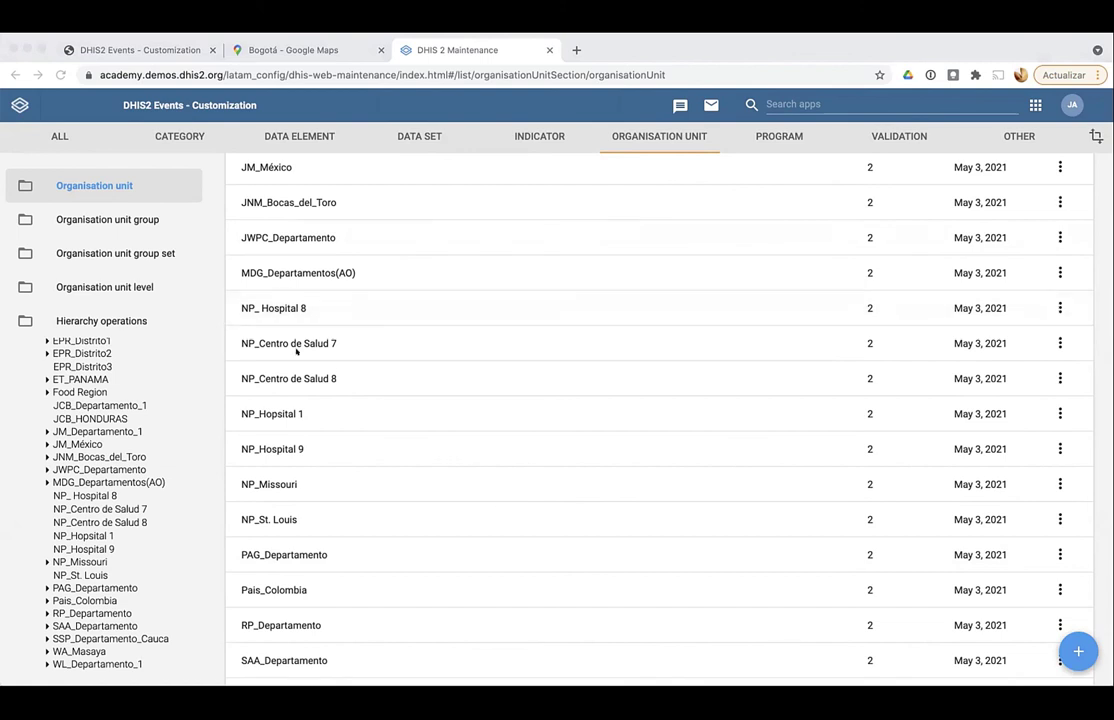
{"action": "scroll", "coordinate": [100, 420], "scroll_direction": "up", "scroll_amount": 5}
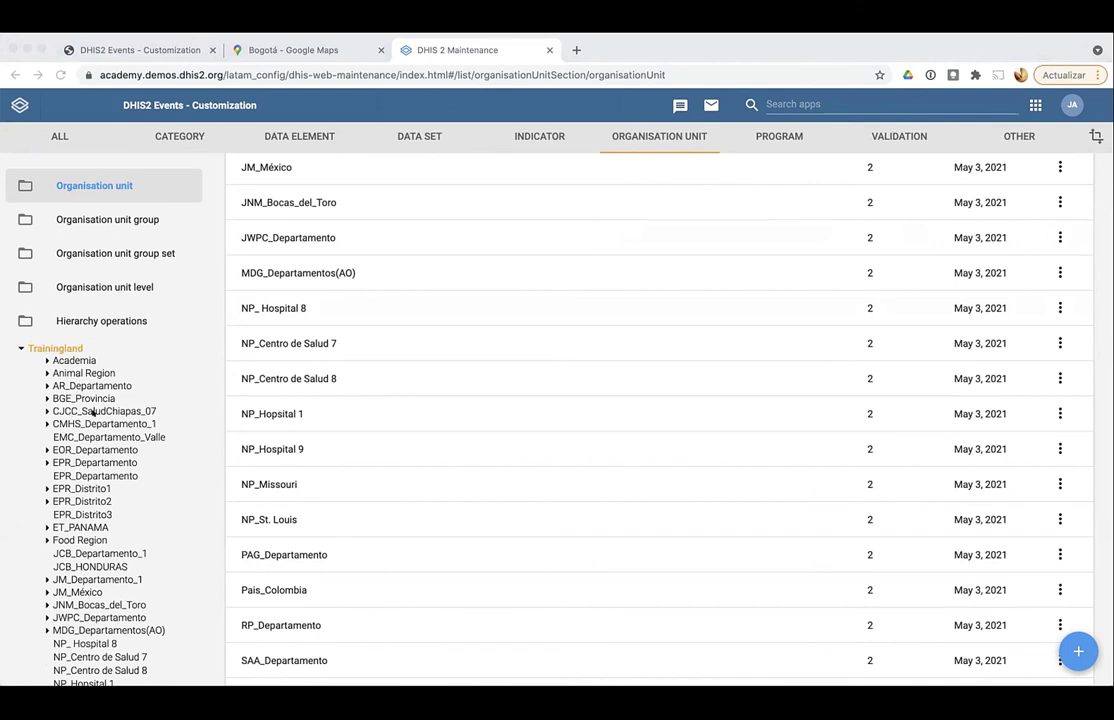
Step: Expand EMC_Departamento_Valle to confirm its level-3 child EMC_Valle_Cali, then reload the page
{"action": "left_click", "coordinate": [73, 433]}
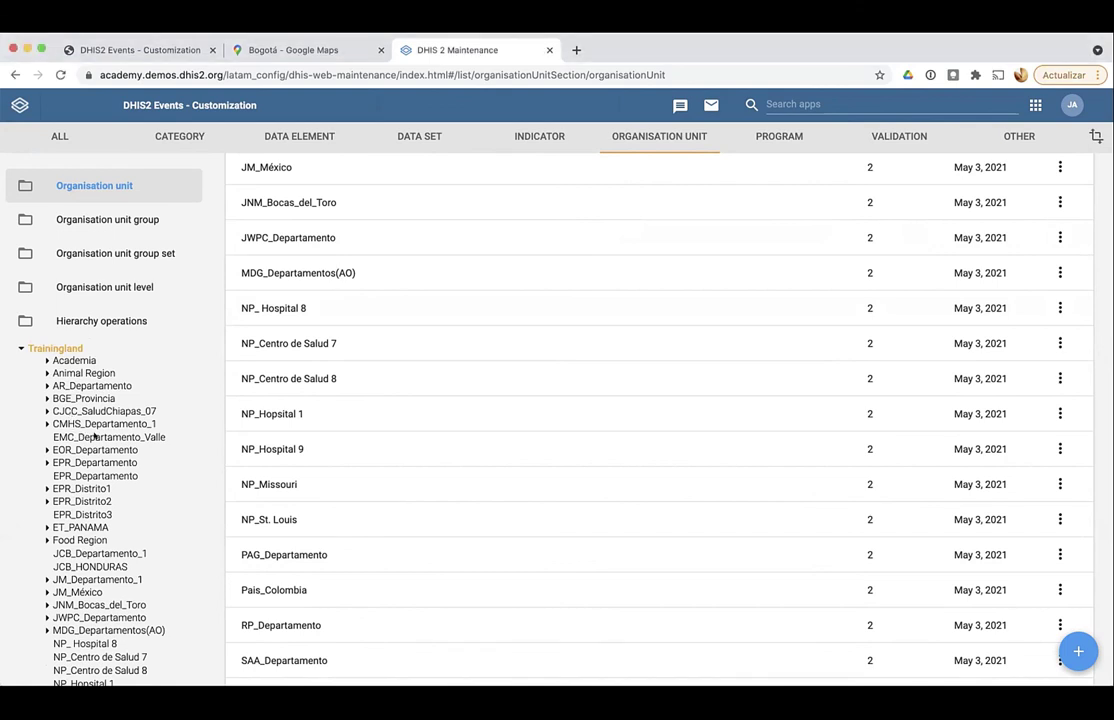
{"action": "left_click", "coordinate": [95, 437]}
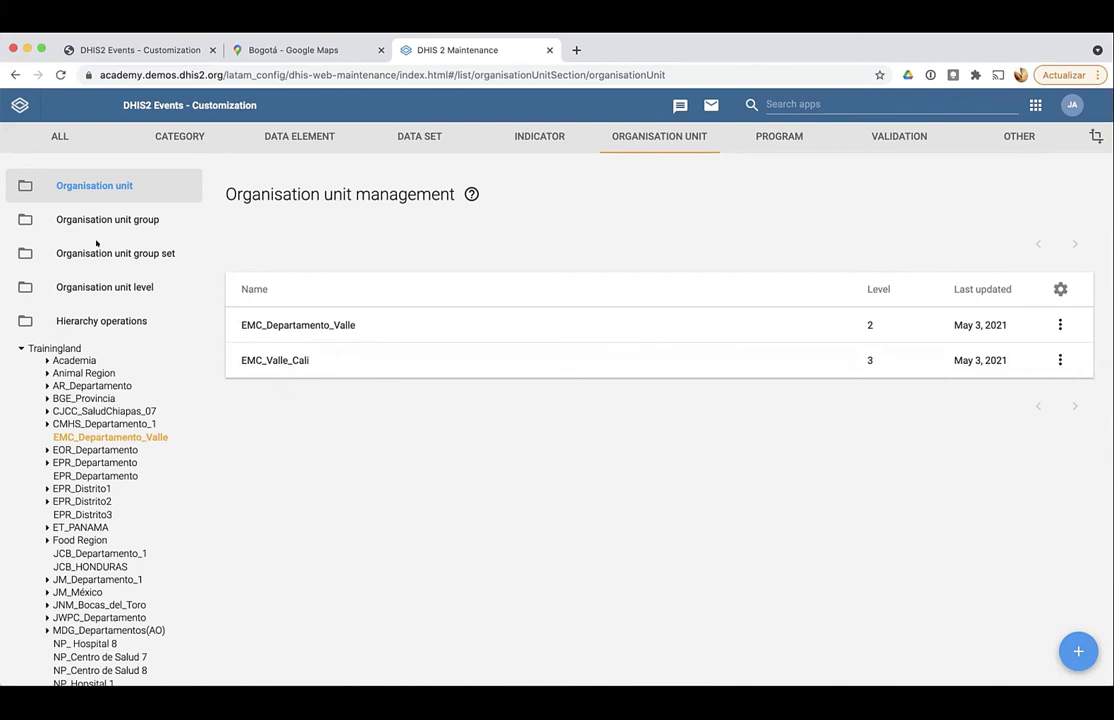
{"action": "left_click", "coordinate": [58, 74]}
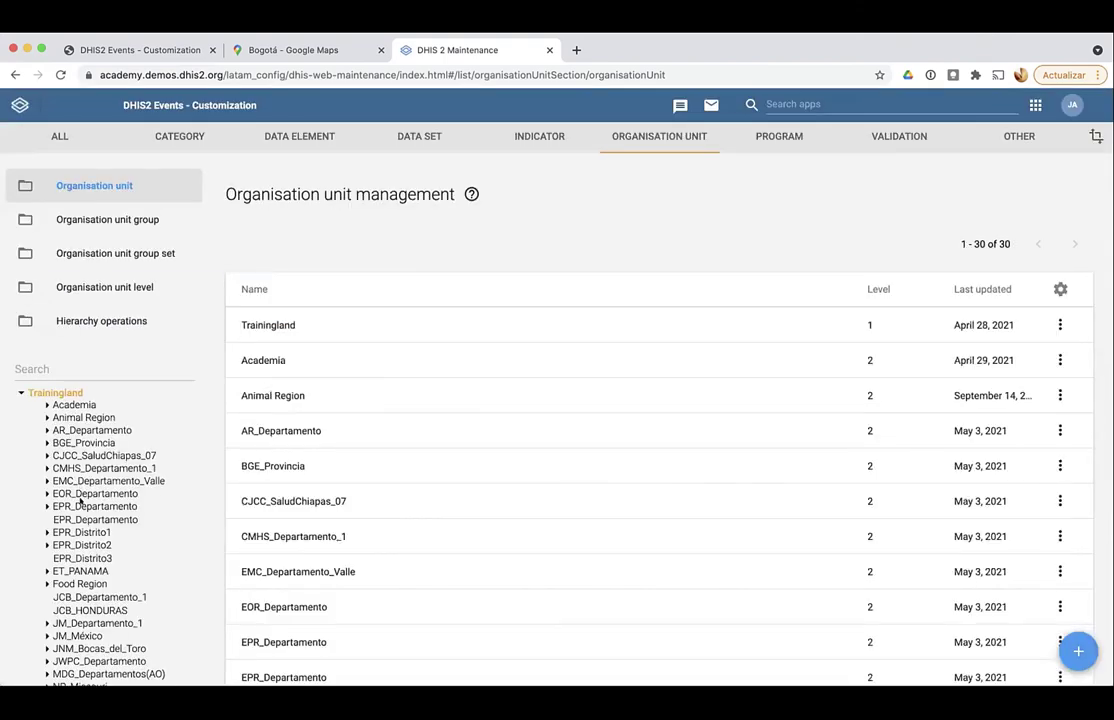
{"action": "scroll", "coordinate": [82, 520], "scroll_direction": "down", "scroll_amount": 1}
{"action": "scroll", "coordinate": [82, 520], "scroll_direction": "down", "scroll_amount": 1}
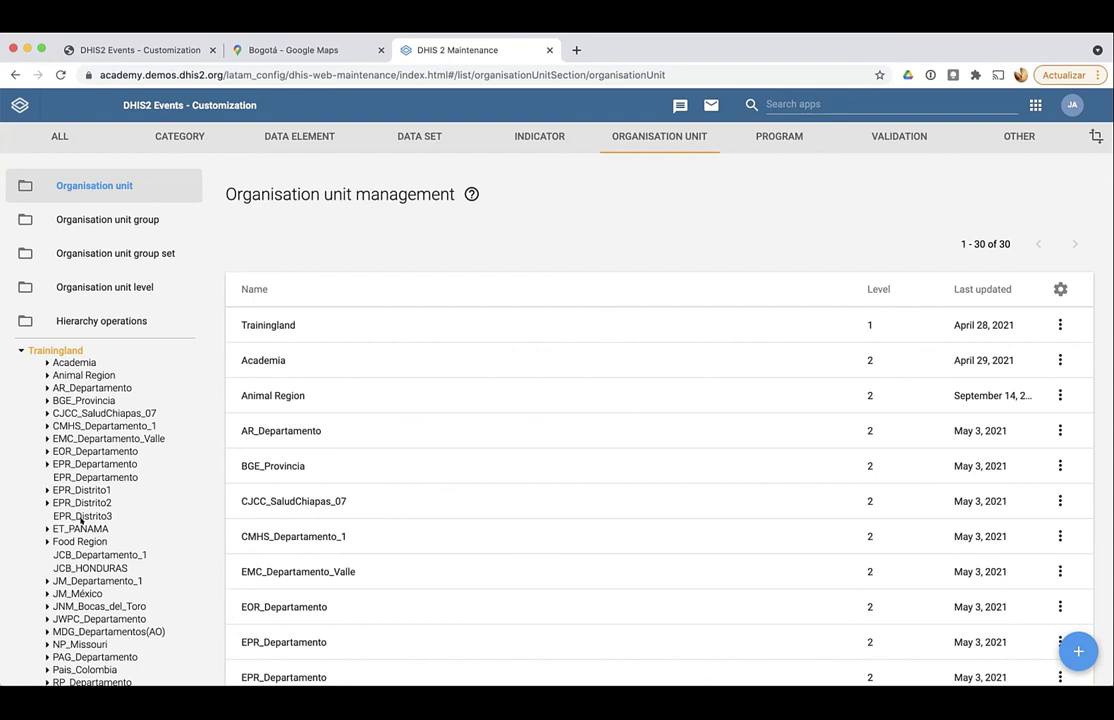
{"action": "scroll", "coordinate": [81, 520], "scroll_direction": "down", "scroll_amount": 3}
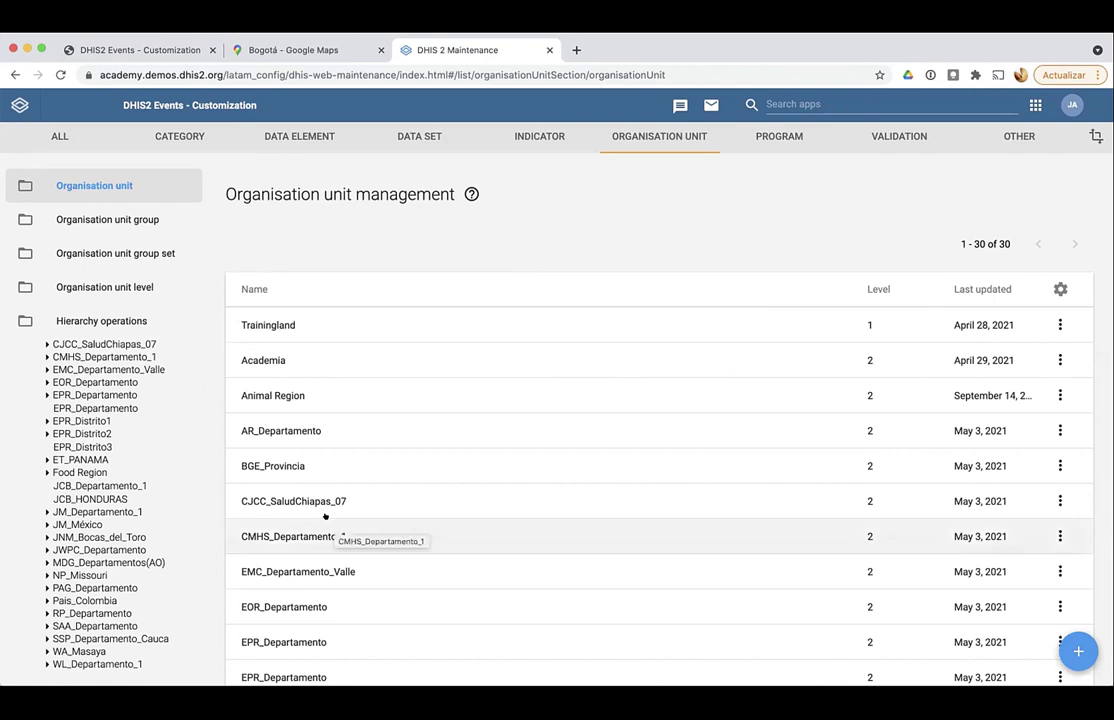
{"action": "scroll", "coordinate": [325, 516], "scroll_direction": "down", "scroll_amount": 2}
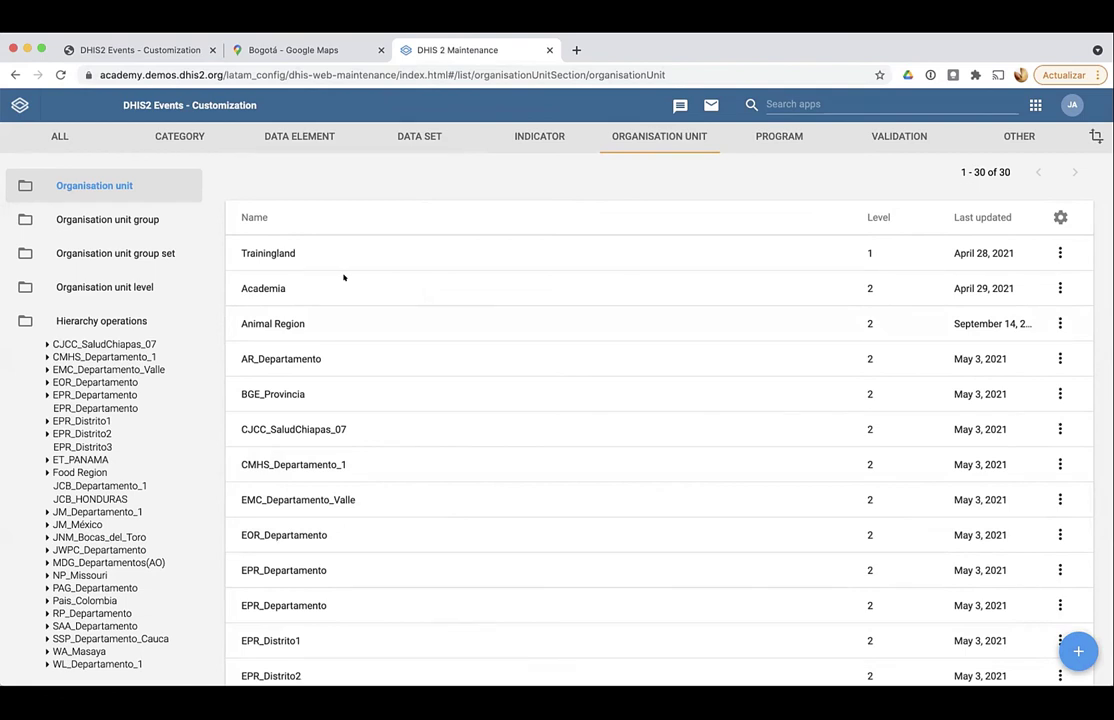
{"action": "left_click", "coordinate": [390, 30]}
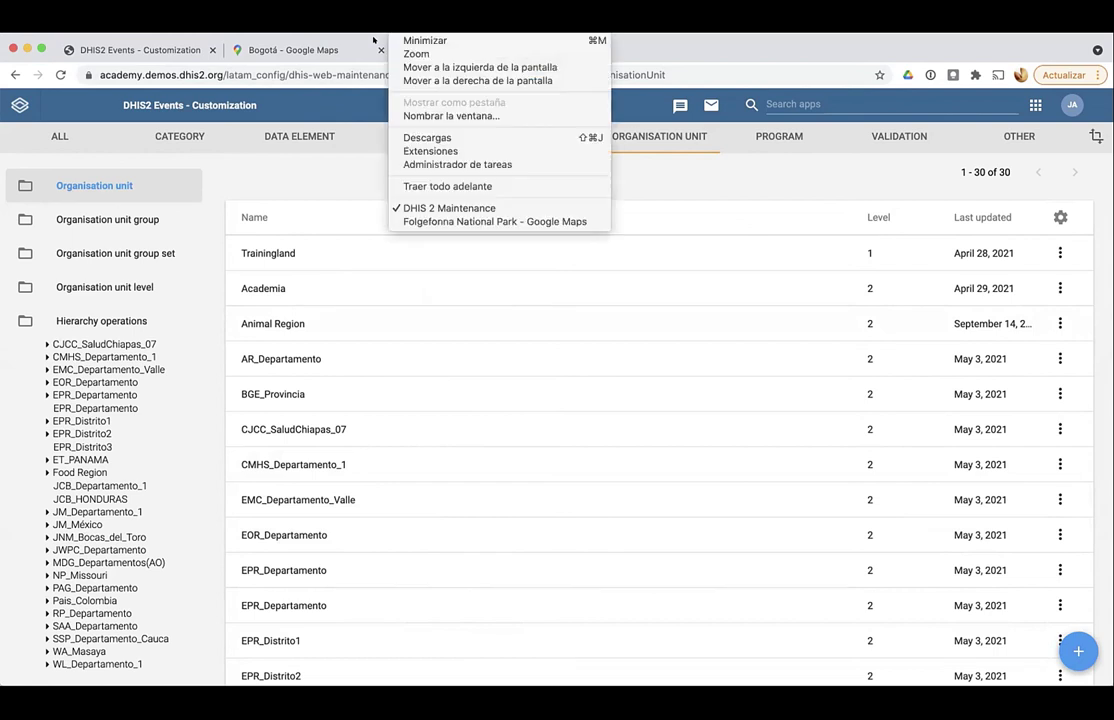
{"action": "left_click", "coordinate": [444, 208]}
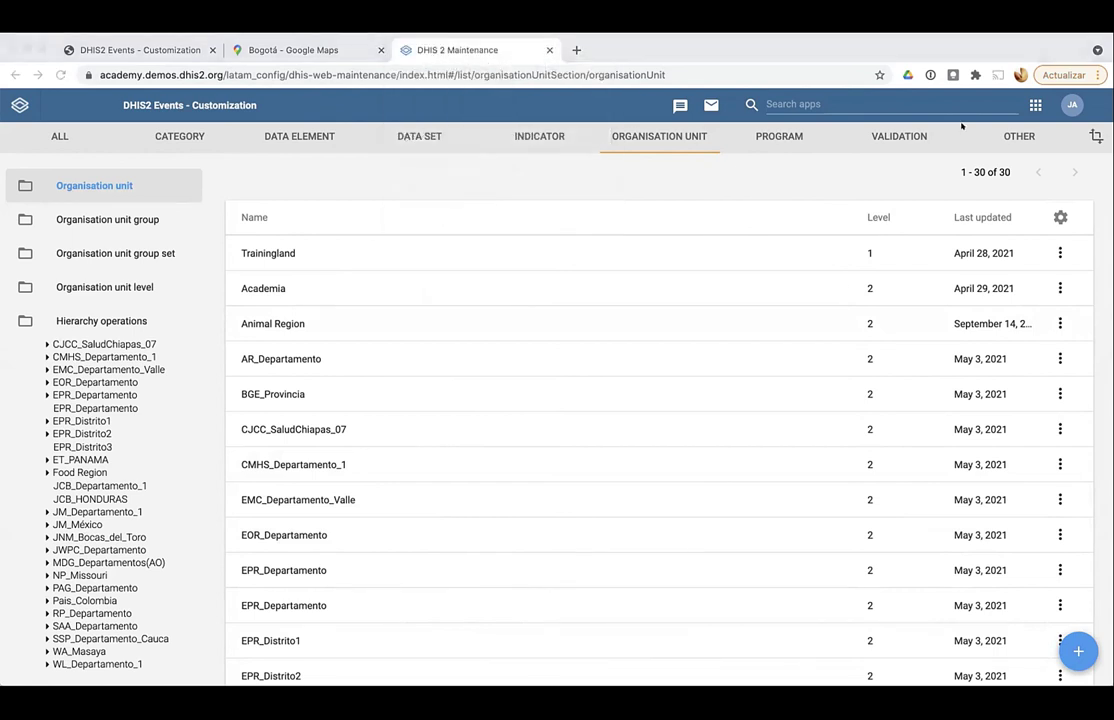
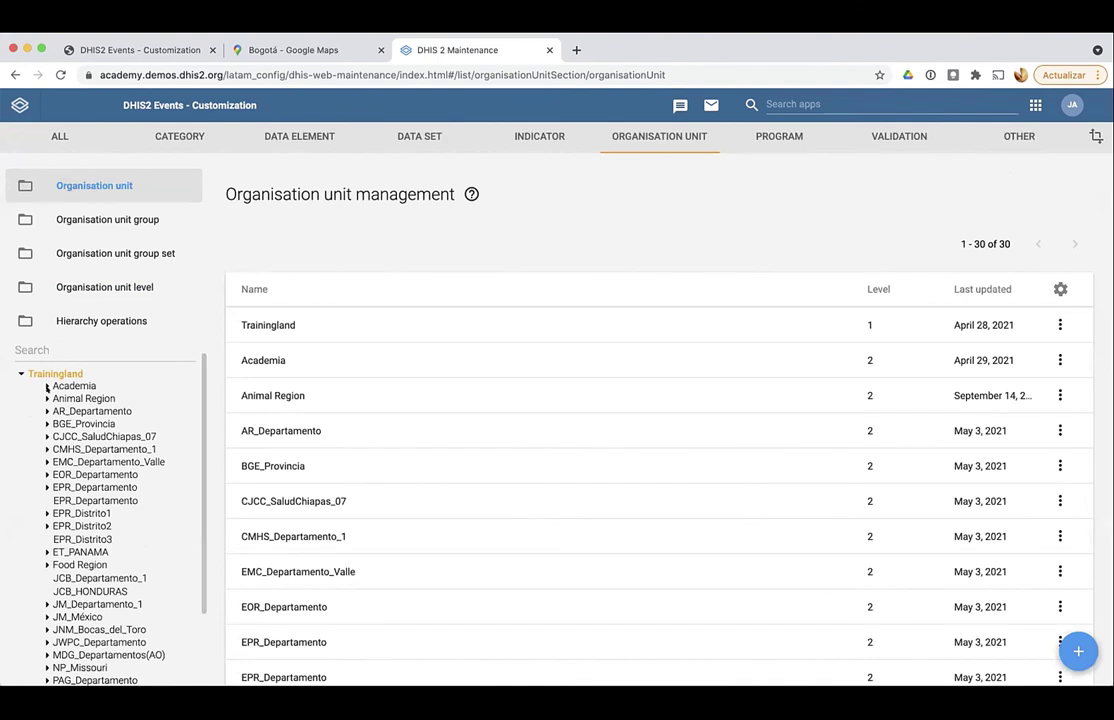
Step: Reveal JM_Municipio_1-2's three facilities in the tree, then open the Organisation unit group list
{"action": "scroll", "coordinate": [47, 559], "scroll_direction": "down", "scroll_amount": 3}
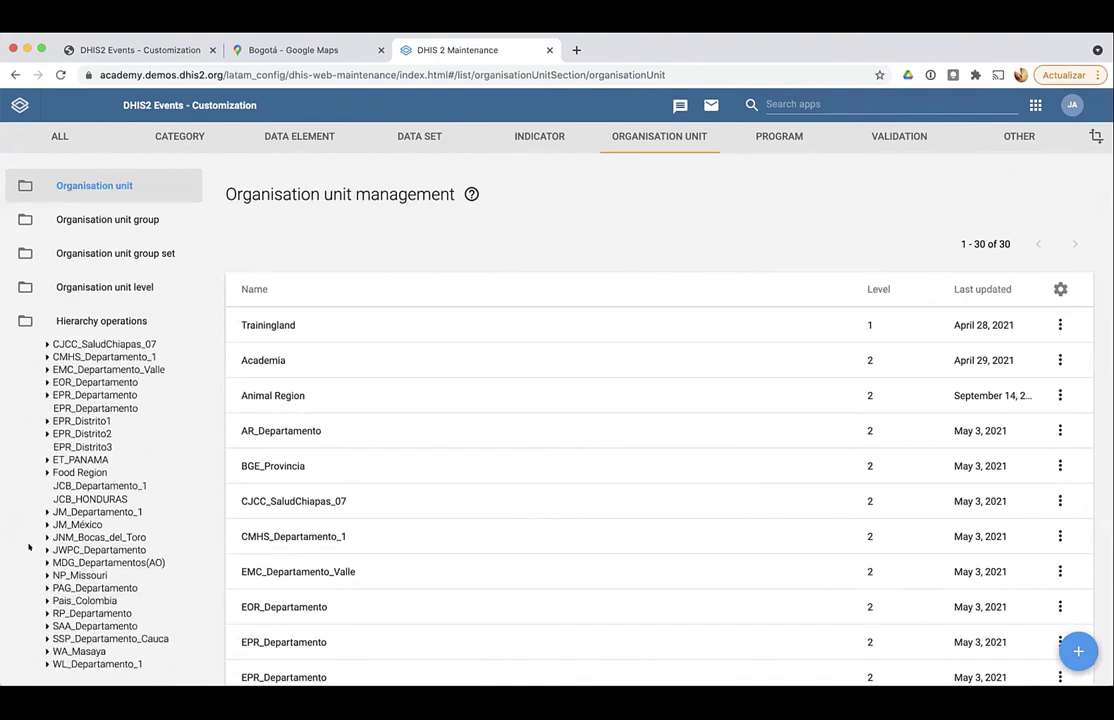
{"action": "left_click", "coordinate": [70, 511]}
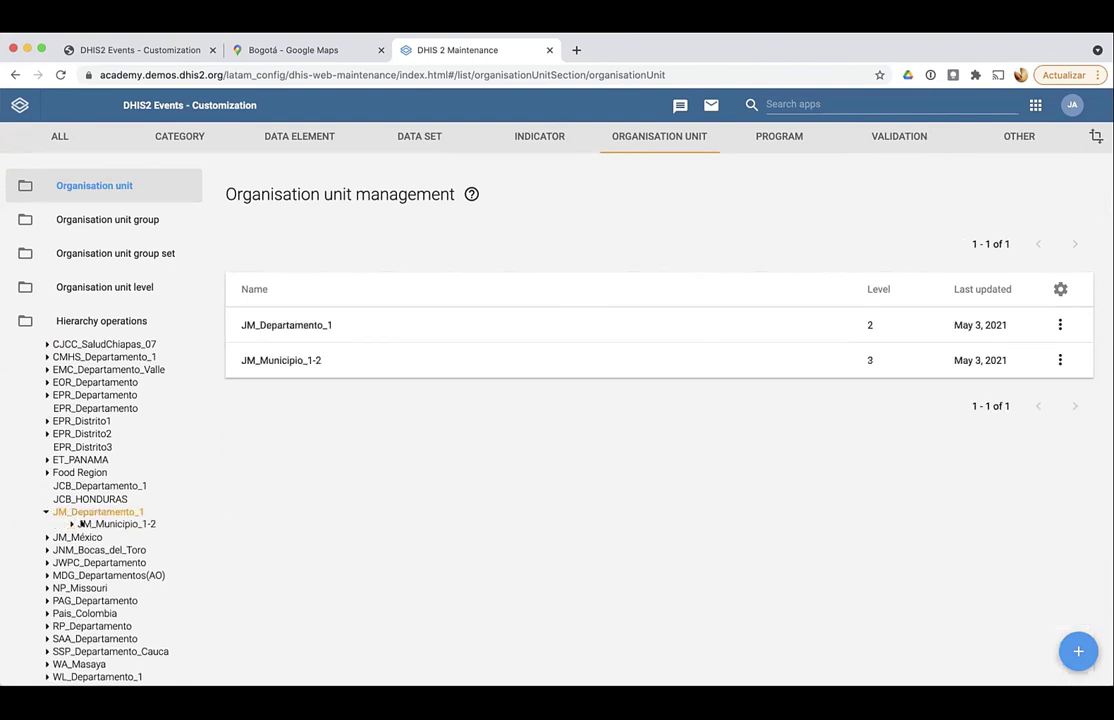
{"action": "left_click", "coordinate": [72, 524]}
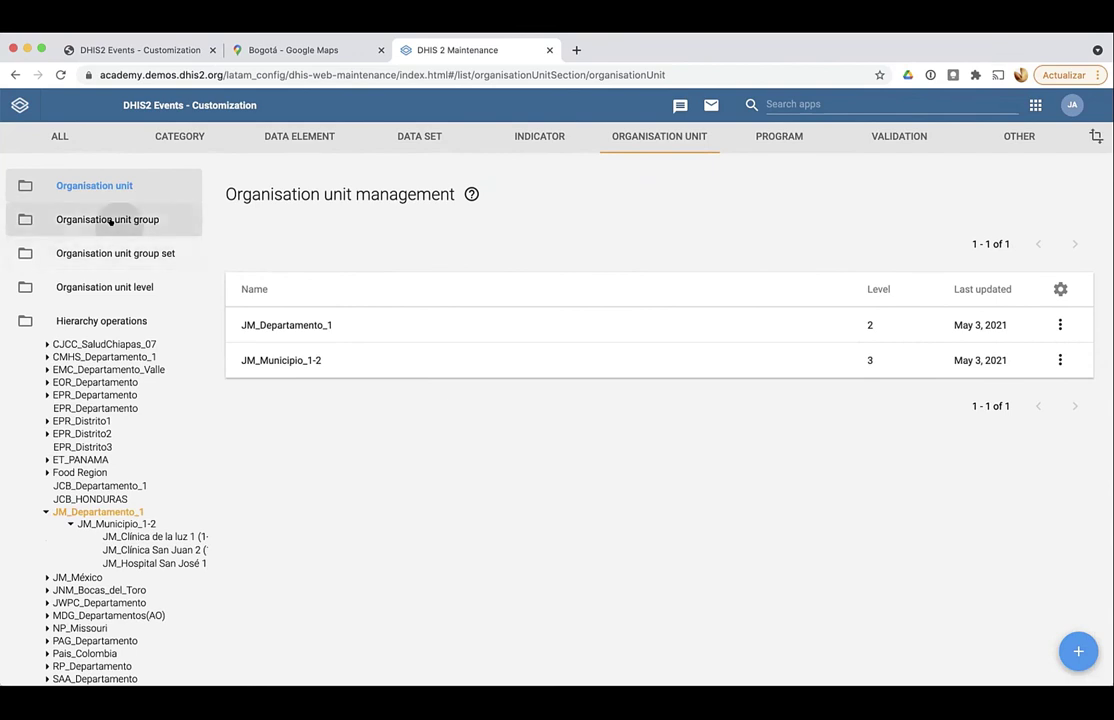
{"action": "left_click", "coordinate": [110, 220]}
Step: Filter the organisation unit groups by 'JM_' and open JM_Clínicas
{"action": "scroll", "coordinate": [265, 468], "scroll_direction": "down", "scroll_amount": 2}
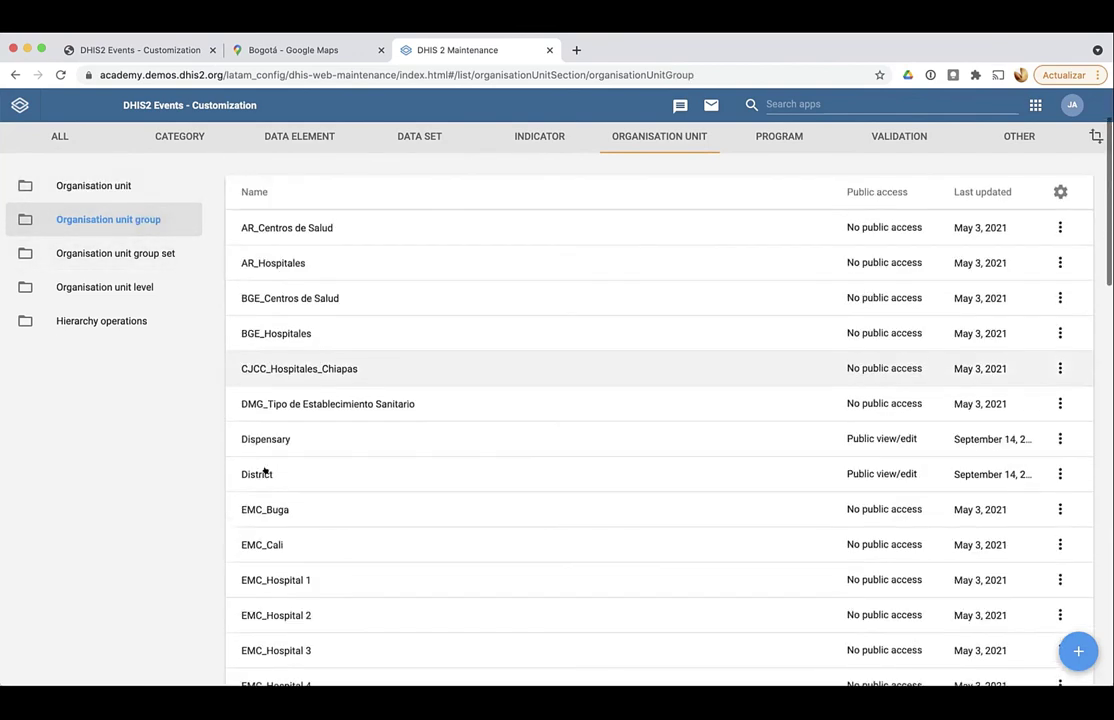
{"action": "scroll", "coordinate": [265, 468], "scroll_direction": "up", "scroll_amount": 2}
{"action": "left_click", "coordinate": [310, 236]}
{"action": "type", "text": "JM_"}
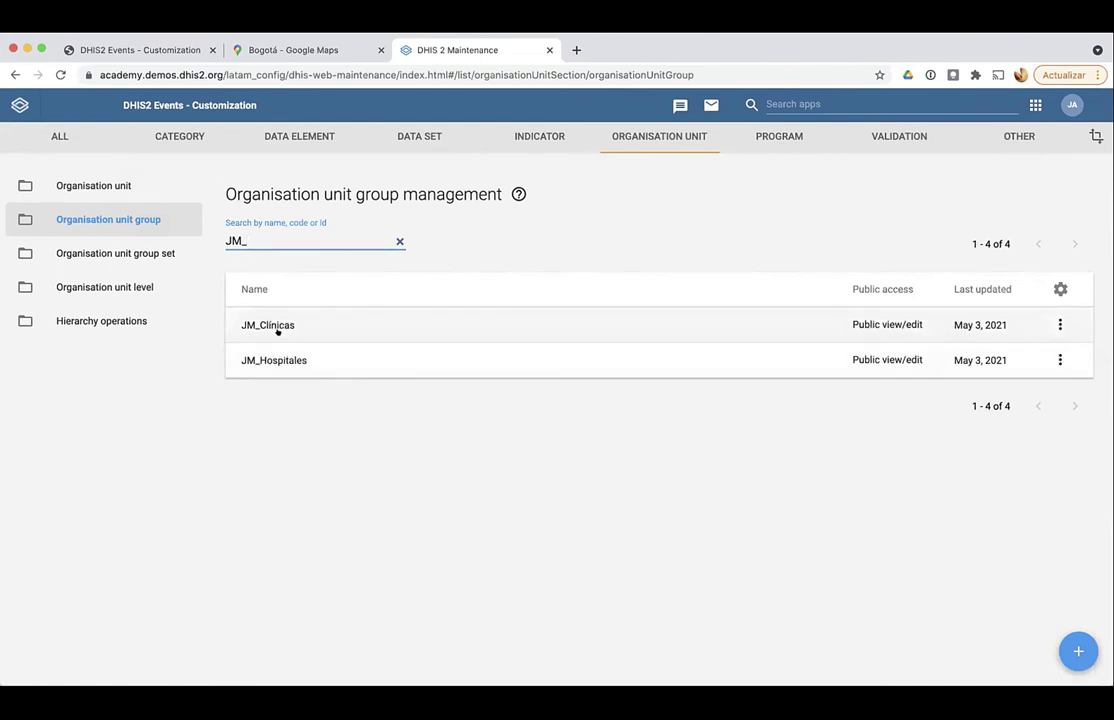
{"action": "left_click", "coordinate": [276, 326]}
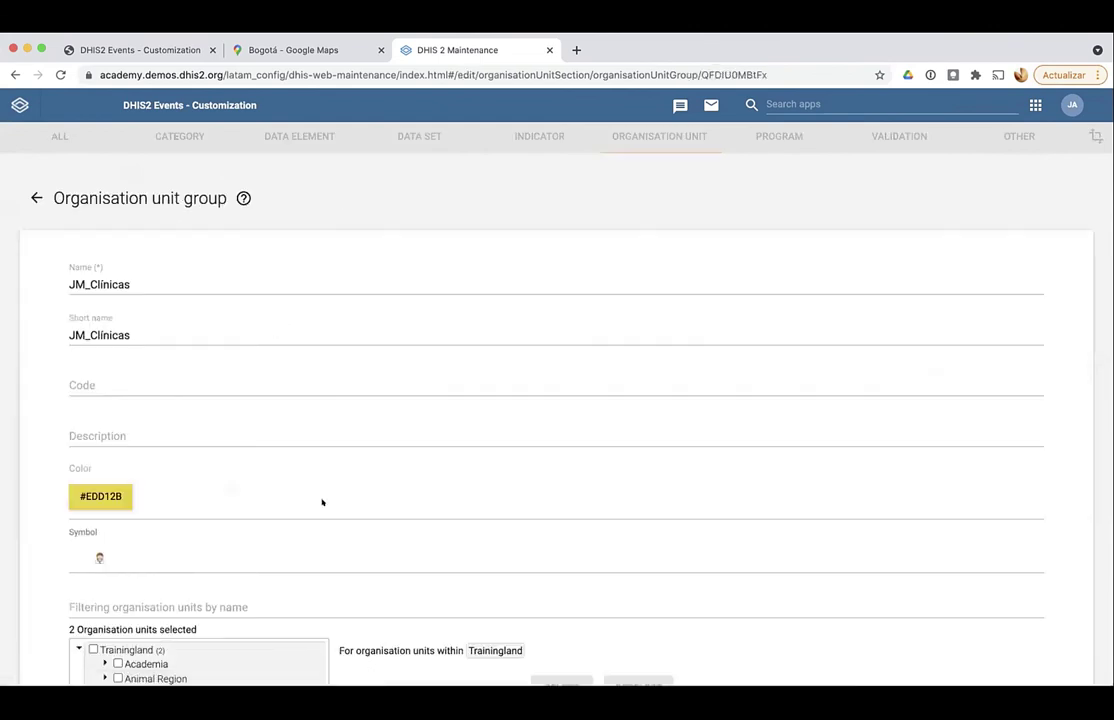
Step: Confirm JM_Clínicas holds the two clinics under JM_Municipio_1-2, cancel without saving, and go to group sets
{"action": "scroll", "coordinate": [321, 502], "scroll_direction": "down", "scroll_amount": 3}
{"action": "scroll", "coordinate": [151, 536], "scroll_direction": "down", "scroll_amount": 5}
{"action": "scroll", "coordinate": [151, 536], "scroll_direction": "down", "scroll_amount": 5}
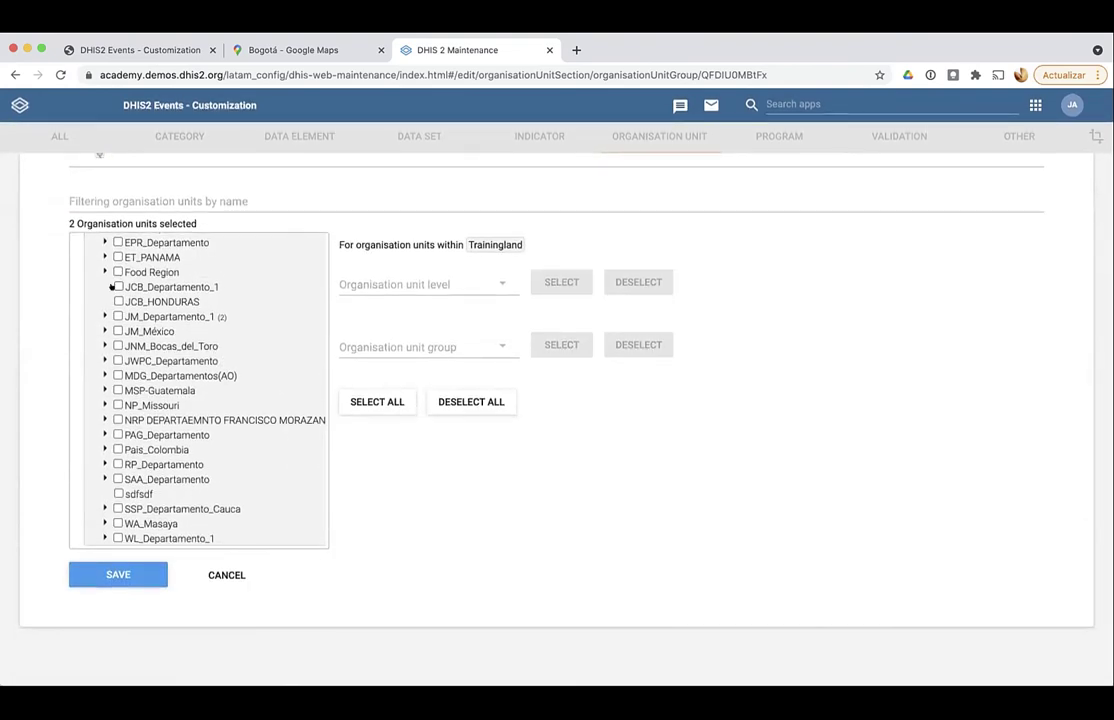
{"action": "left_click", "coordinate": [104, 316]}
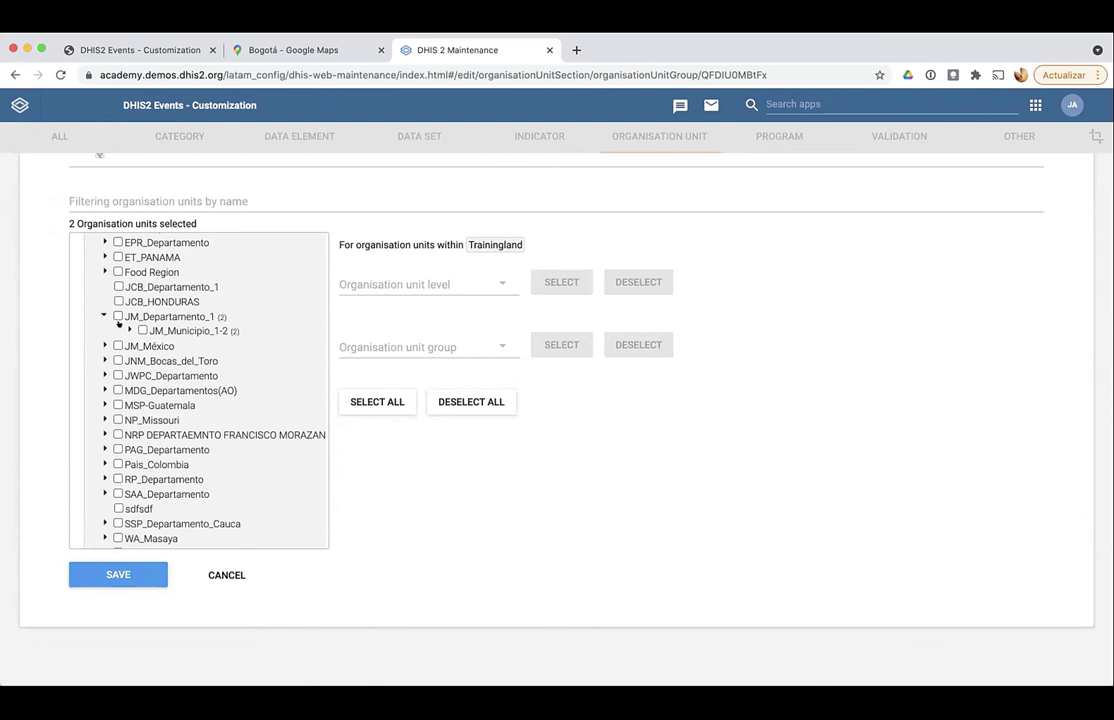
{"action": "left_click", "coordinate": [128, 330]}
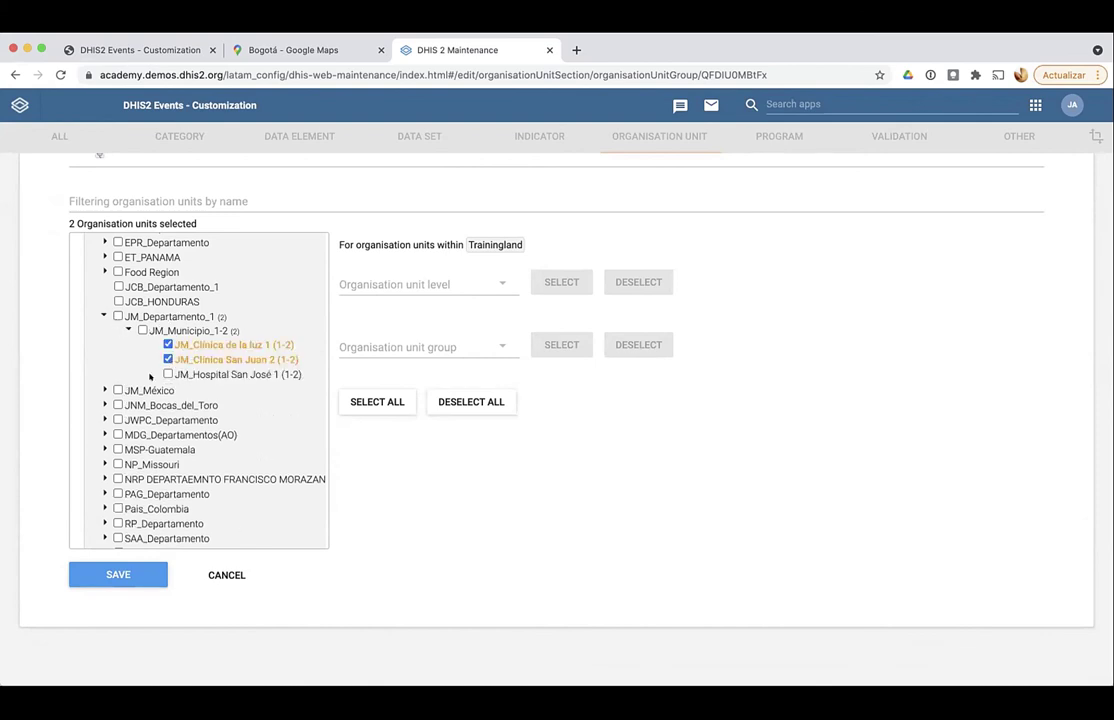
{"action": "left_click", "coordinate": [226, 575]}
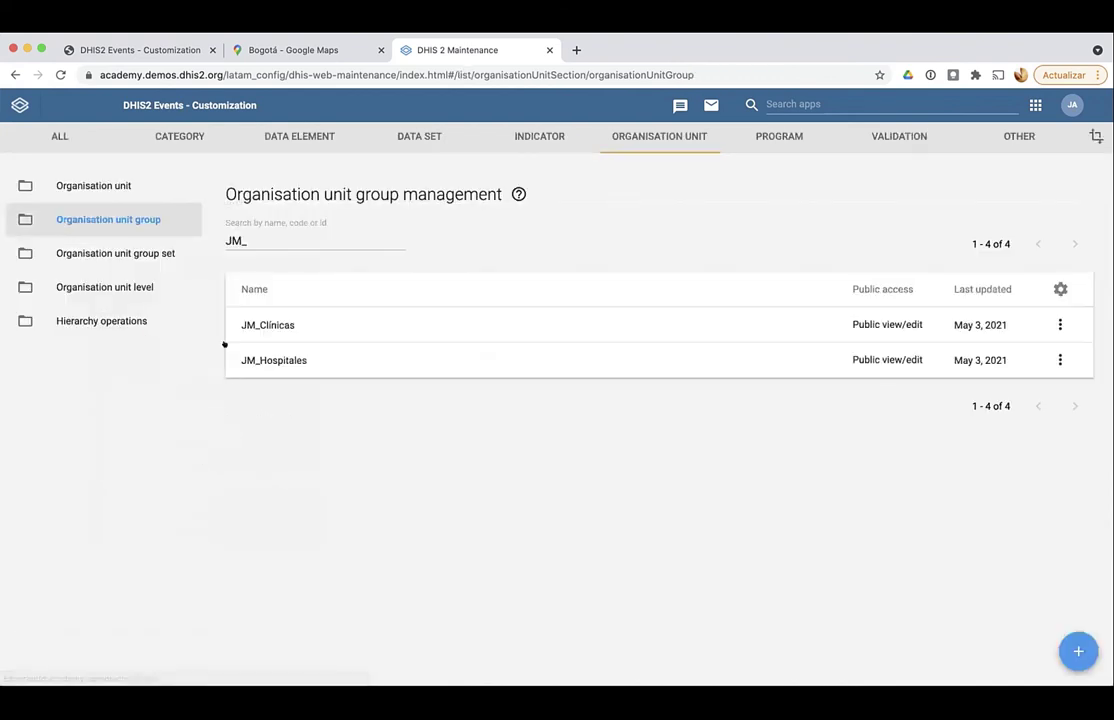
{"action": "left_click", "coordinate": [121, 255]}
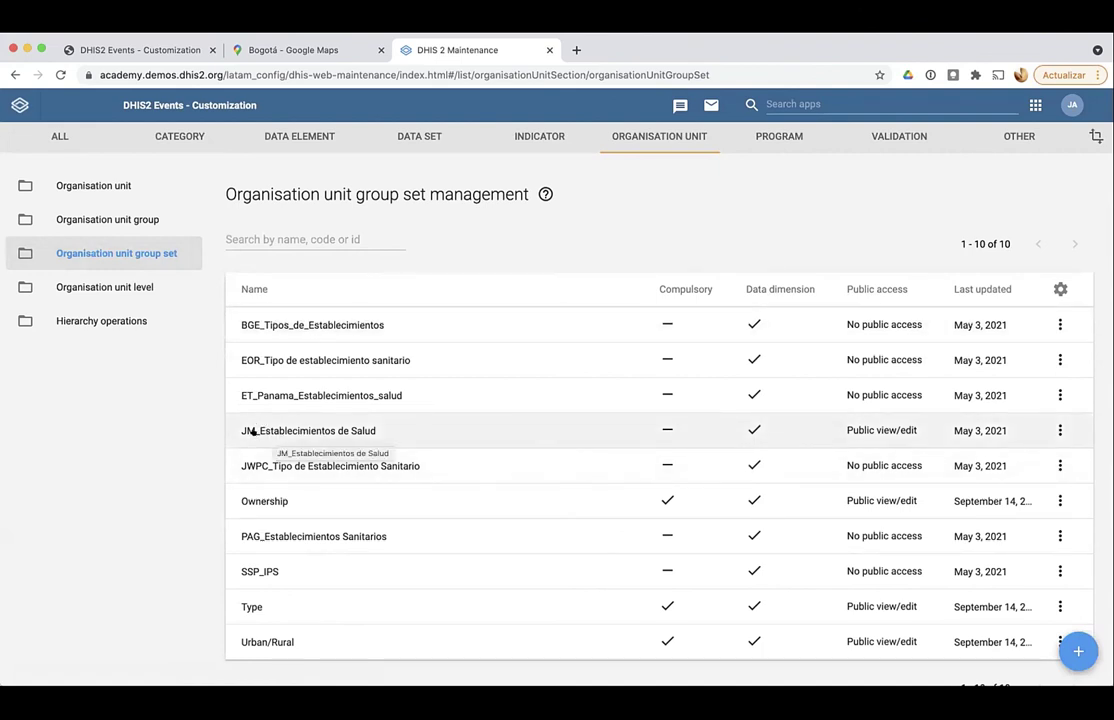
Step: Open JM_Establecimientos de Salud and check that JM_Hospitales and JM_Clínicas are its assigned groups
{"action": "left_click", "coordinate": [341, 430]}
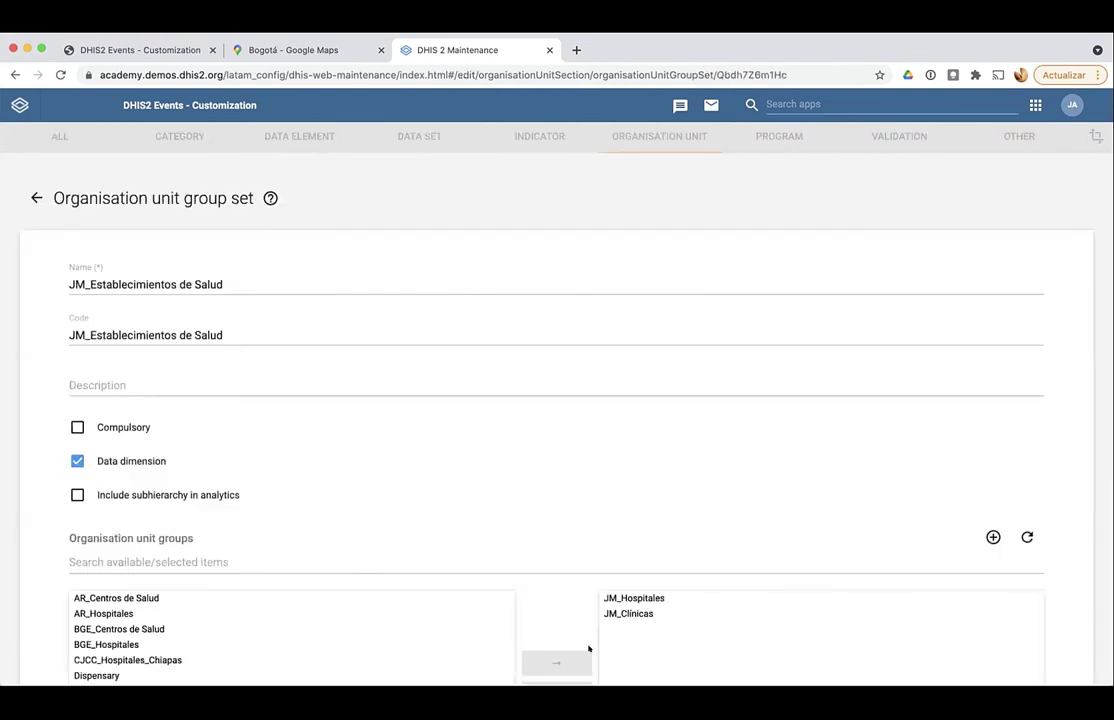
{"action": "scroll", "coordinate": [588, 649], "scroll_direction": "down", "scroll_amount": 2}
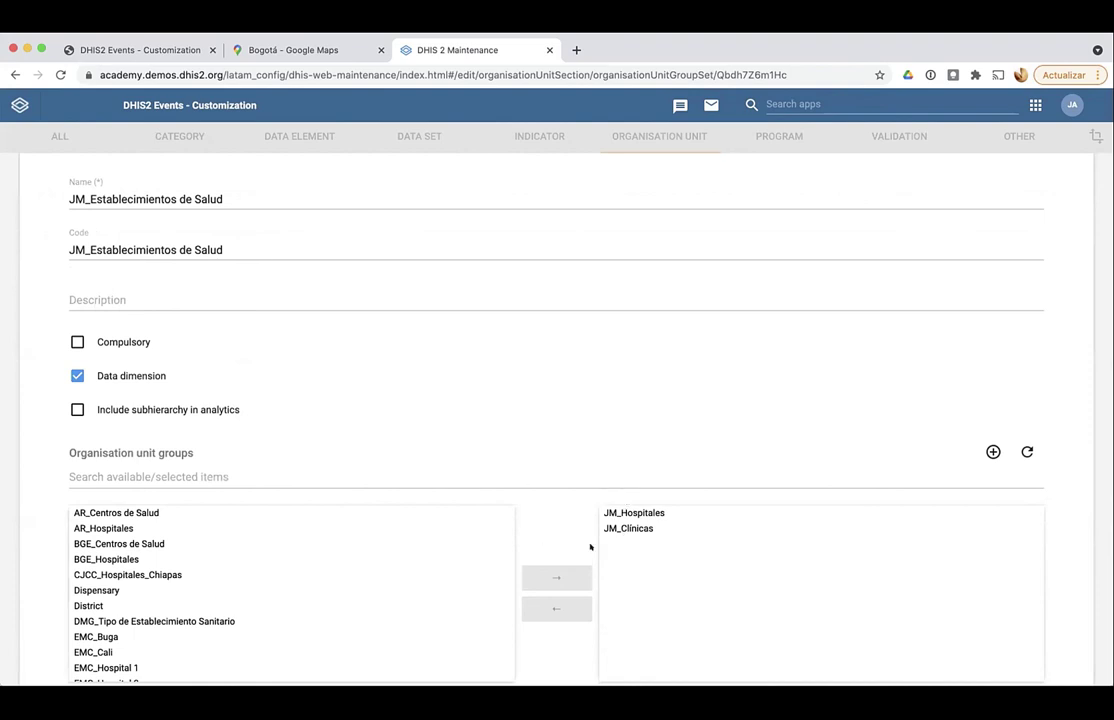
{"action": "scroll", "coordinate": [566, 467], "scroll_direction": "down", "scroll_amount": 2}
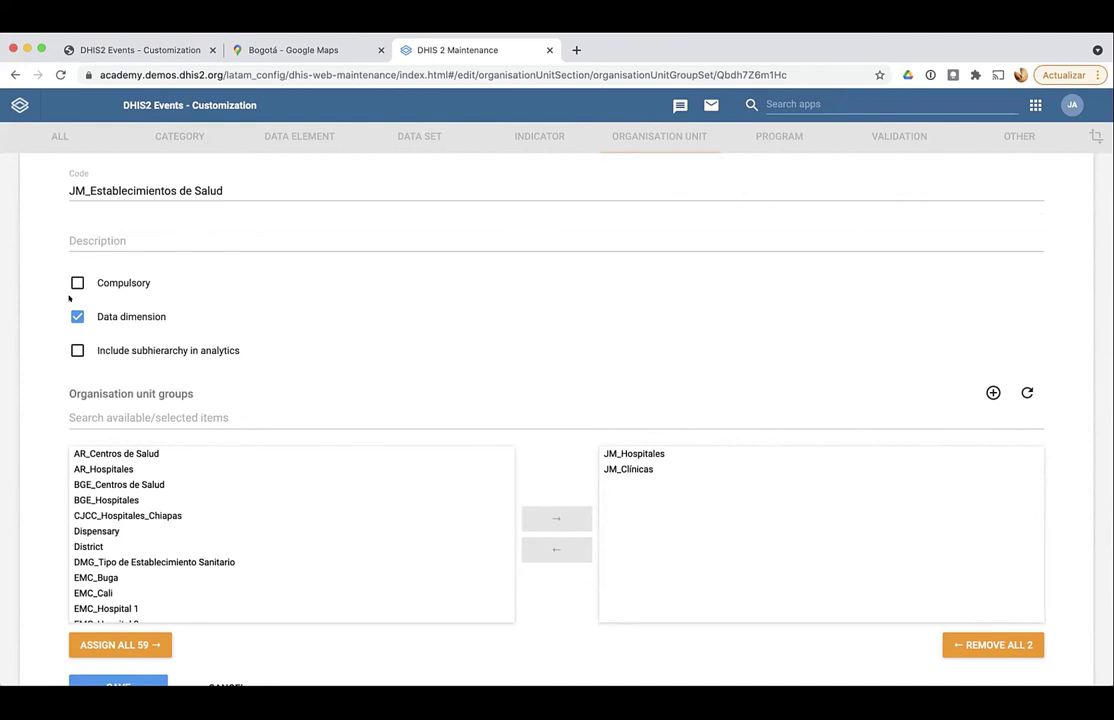
{"action": "scroll", "coordinate": [70, 298], "scroll_direction": "up", "scroll_amount": 5}
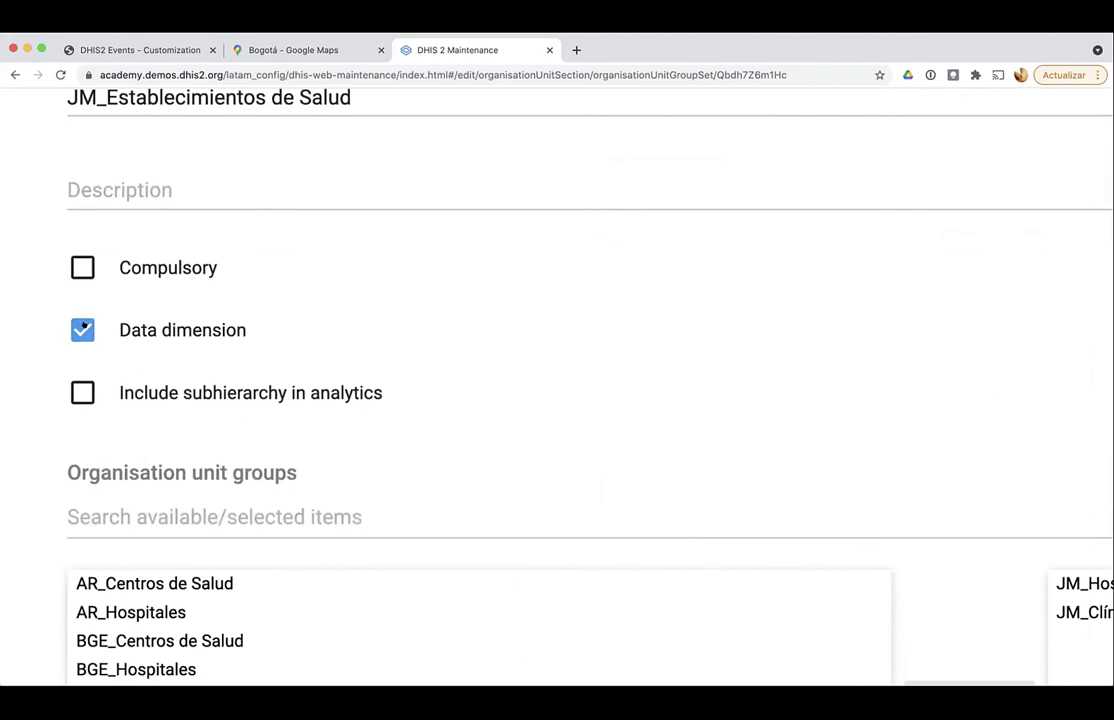
{"action": "scroll", "coordinate": [80, 329], "scroll_direction": "down", "scroll_amount": 5}
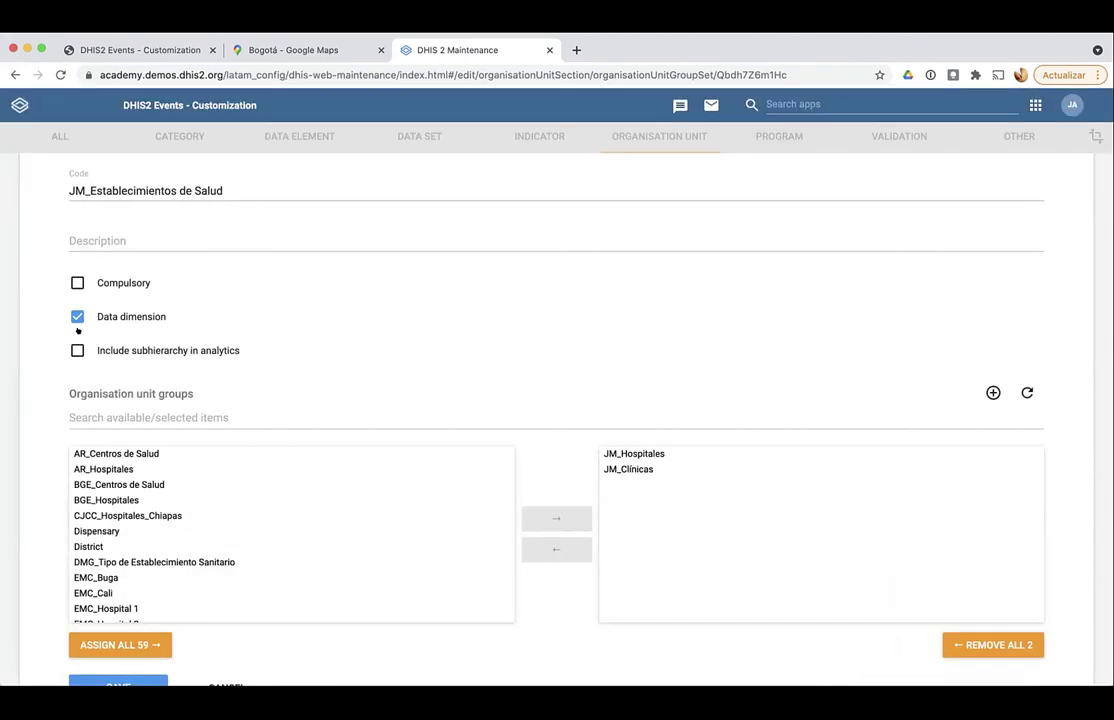
{"action": "left_click", "coordinate": [822, 104]}
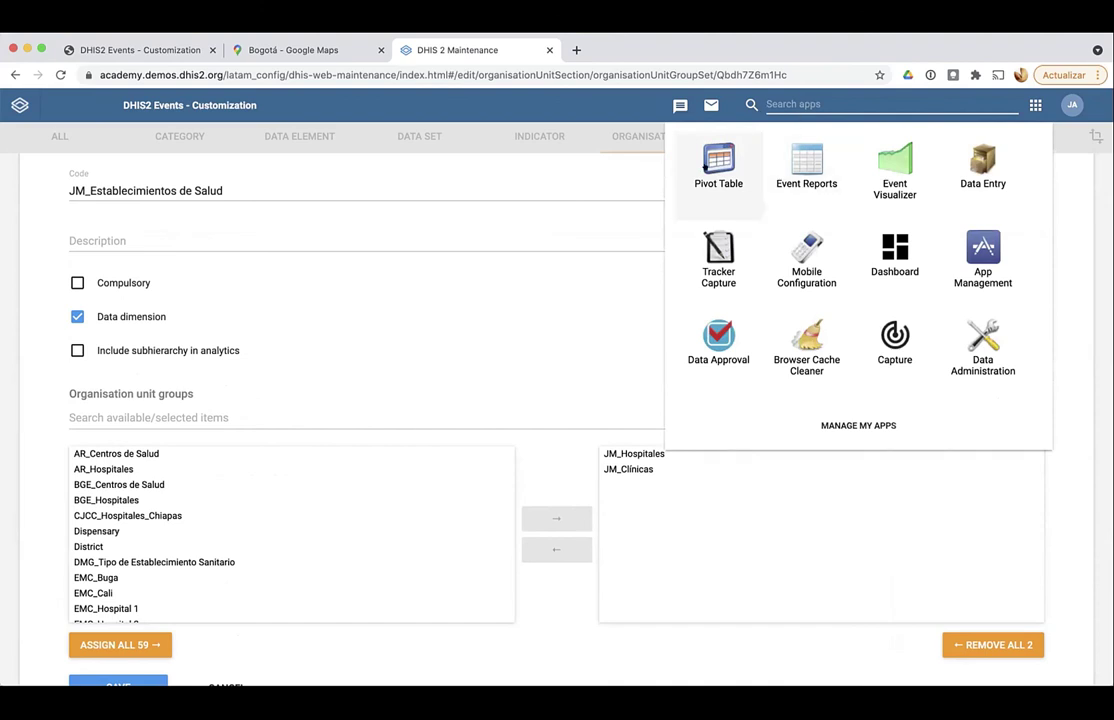
Step: Launch Pivot Tables and expand the JM_Establecimientos de Salud dimension
{"action": "left_click", "coordinate": [704, 166]}
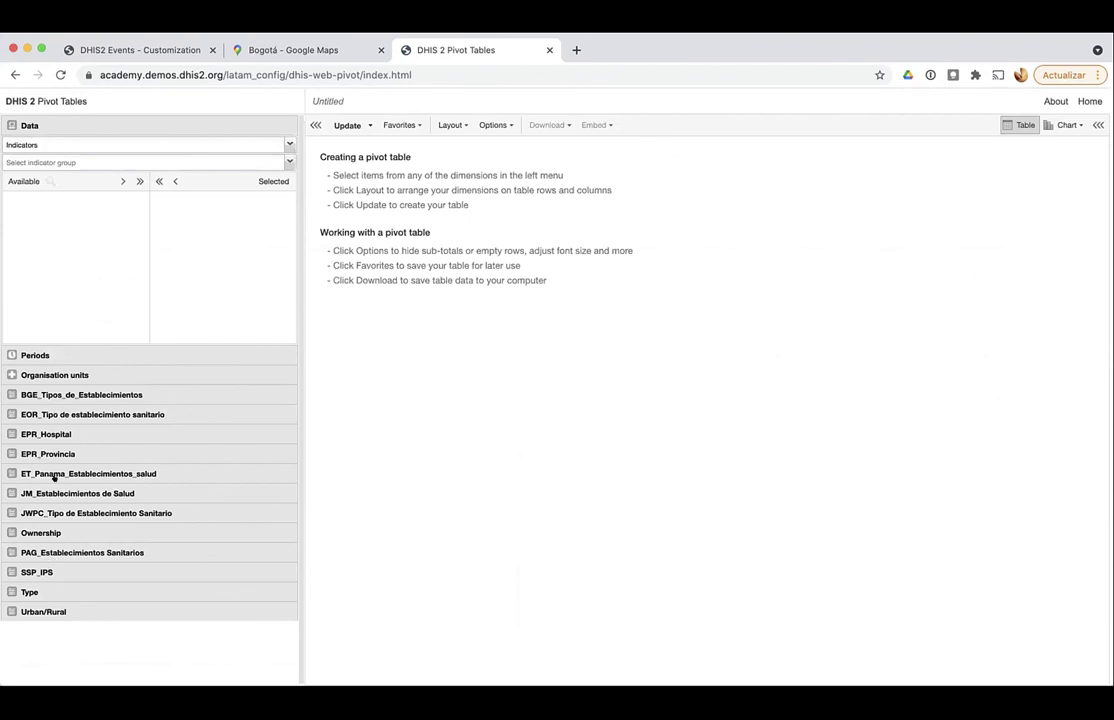
{"action": "scroll", "coordinate": [32, 482], "scroll_direction": "up", "scroll_amount": 5, "text": "ctrl"}
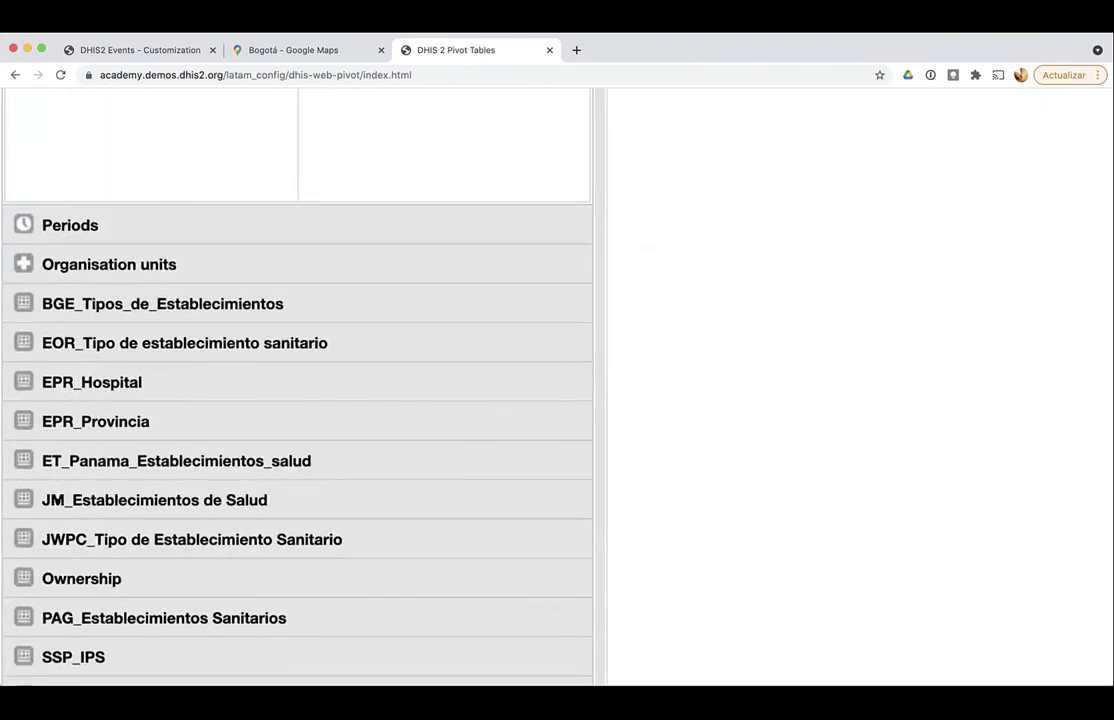
{"action": "left_click", "coordinate": [57, 500]}
{"action": "scroll", "coordinate": [114, 296], "scroll_direction": "up", "scroll_amount": 4}
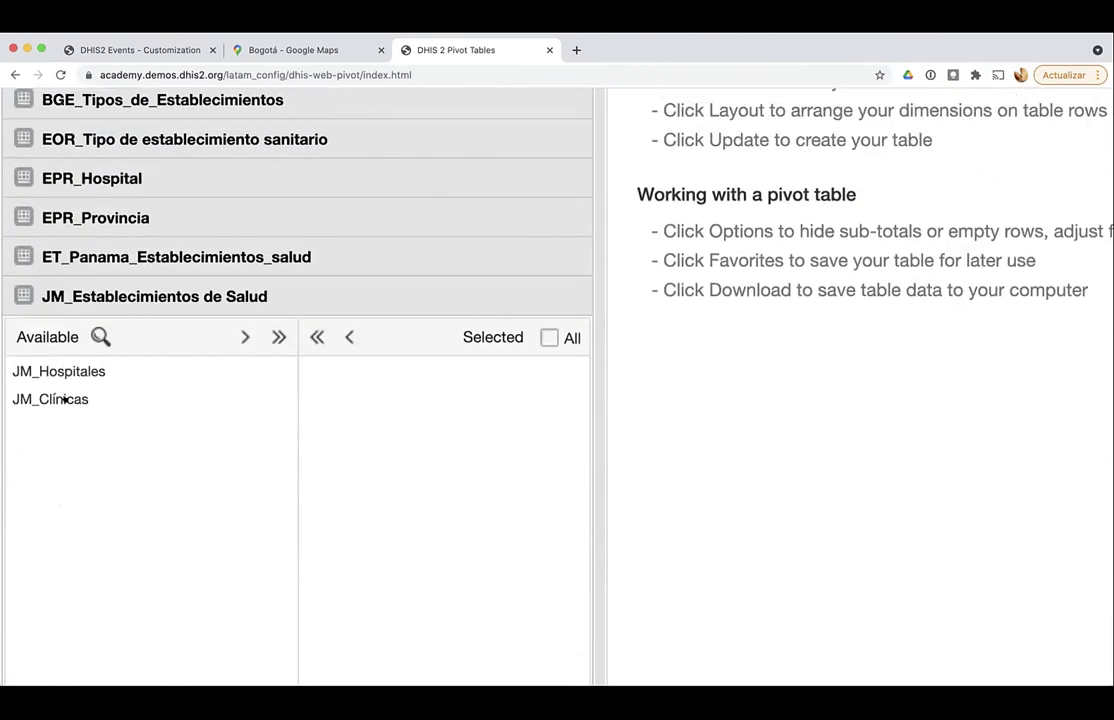
{"action": "key", "text": "super+0"}
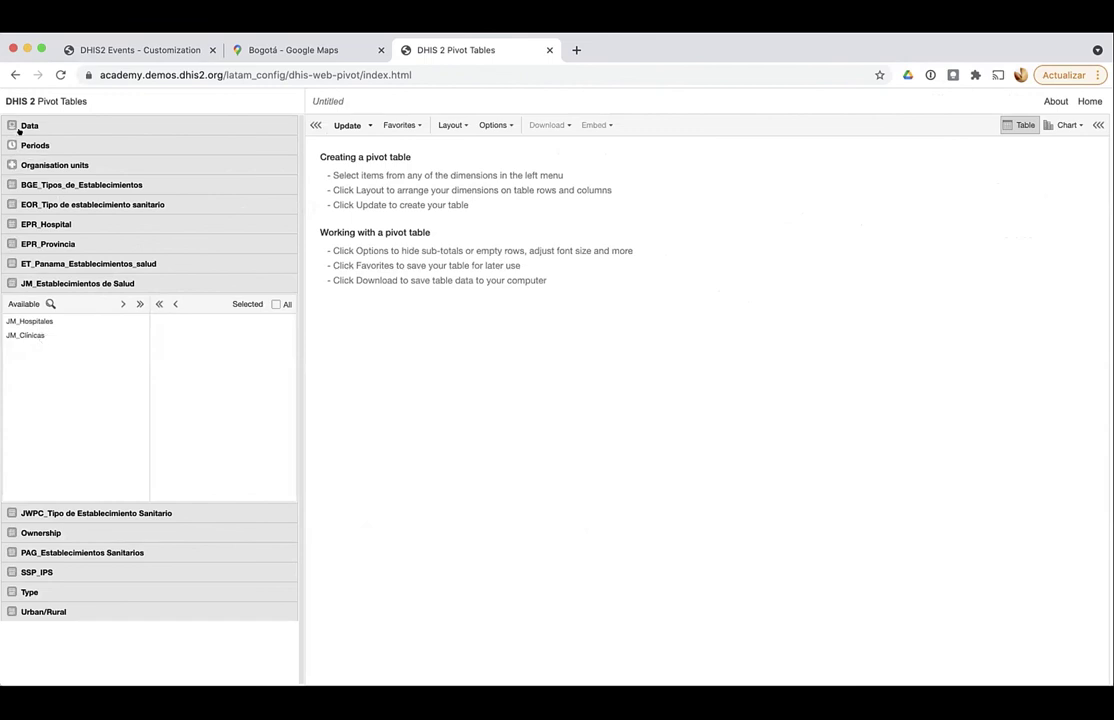
{"action": "key", "text": "super+plus"}
{"action": "key", "text": "super+plus"}
{"action": "key", "text": "super+plus"}
{"action": "key", "text": "super+plus"}
{"action": "key", "text": "super+plus"}
{"action": "key", "text": "super+plus"}
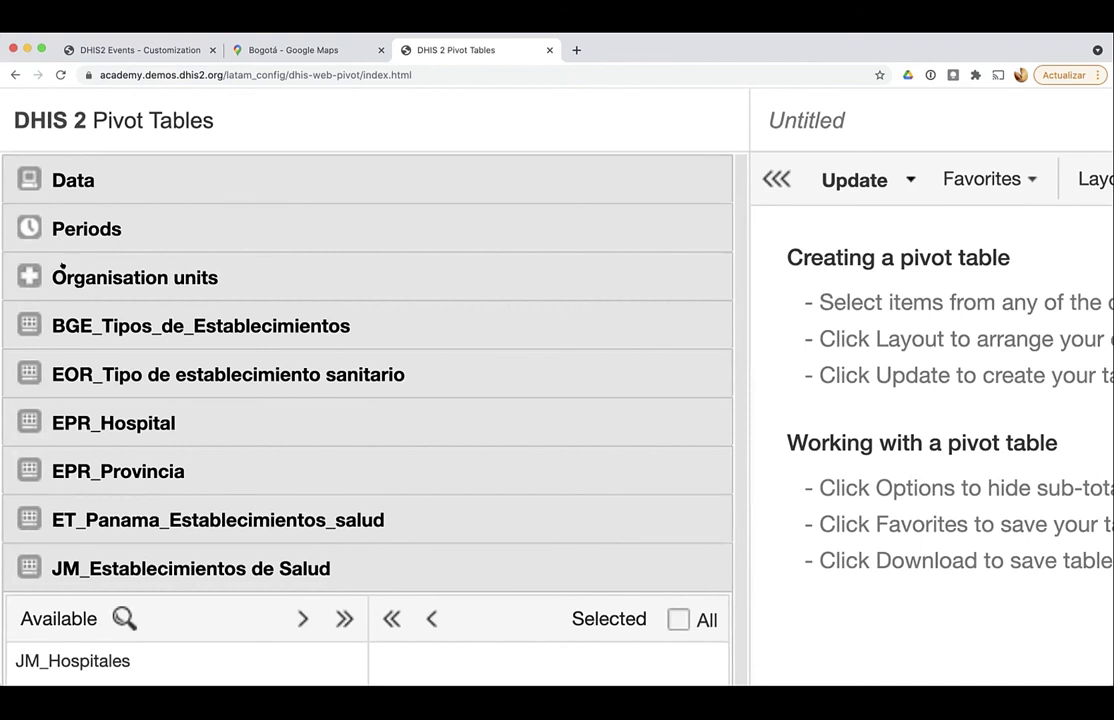
Step: Select organisation units by the JM_Clínicas group and update the table, which fails with 409
{"action": "left_click", "coordinate": [44, 272]}
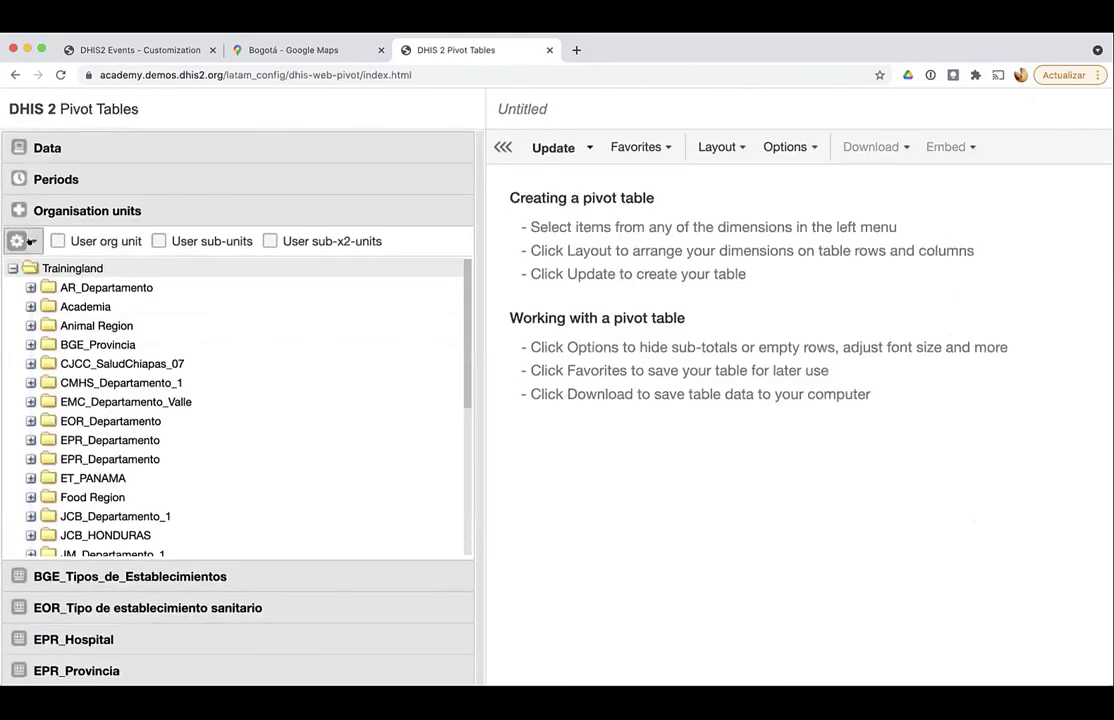
{"action": "left_click", "coordinate": [27, 243]}
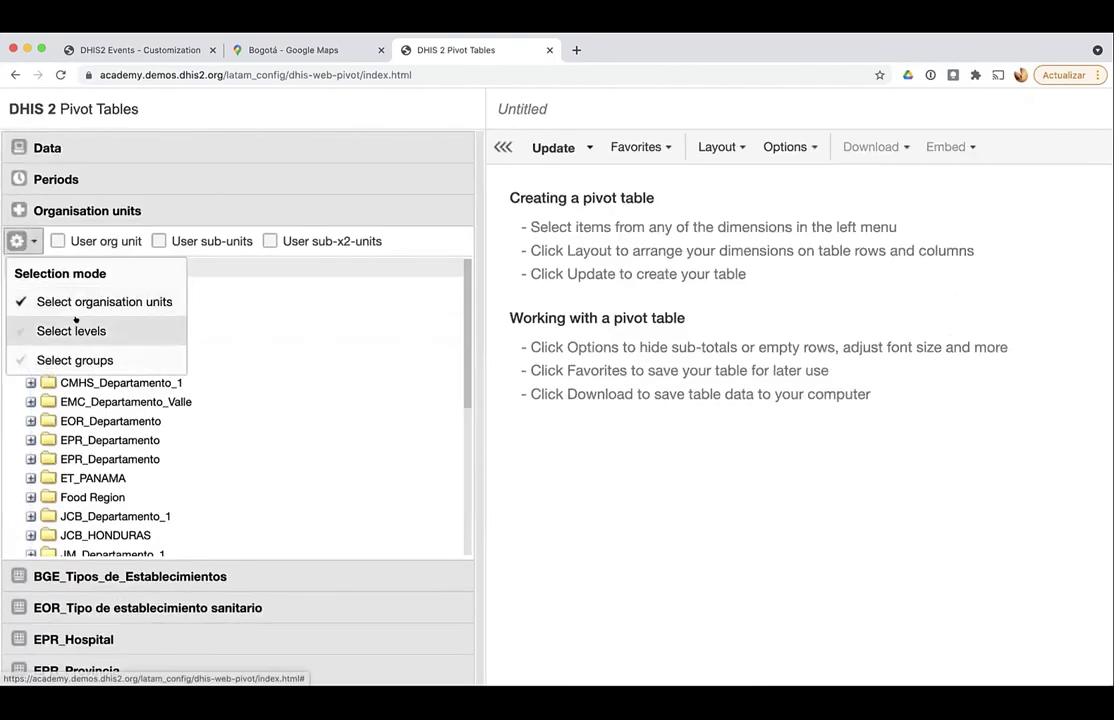
{"action": "left_click", "coordinate": [72, 358]}
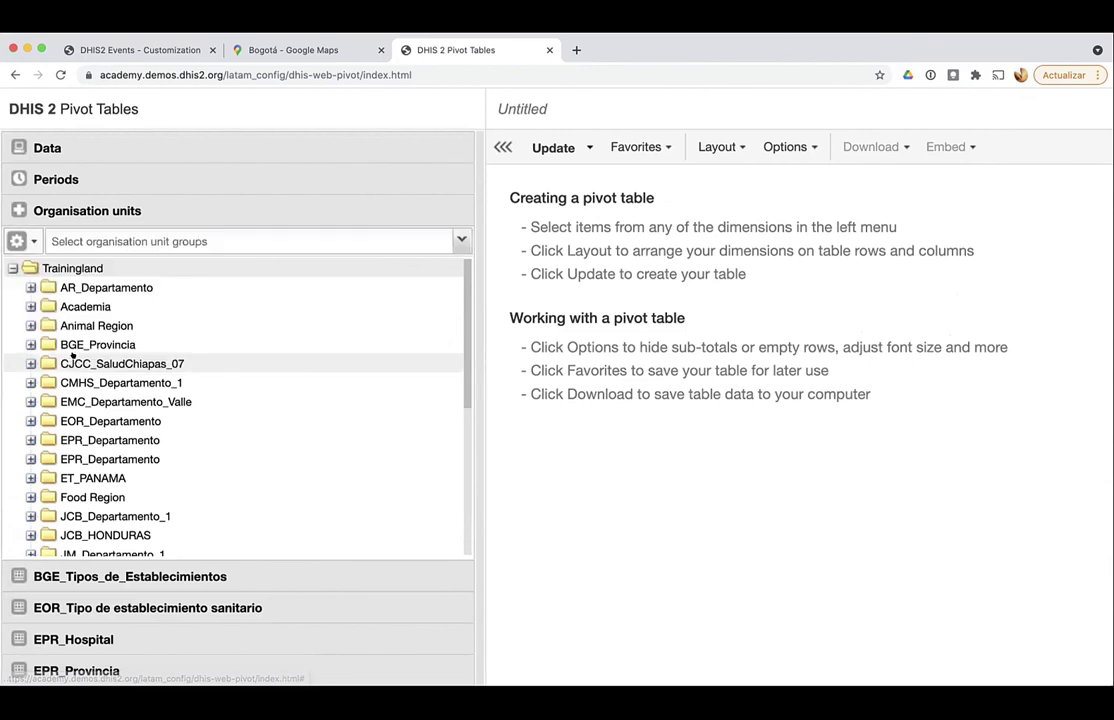
{"action": "left_click", "coordinate": [144, 238]}
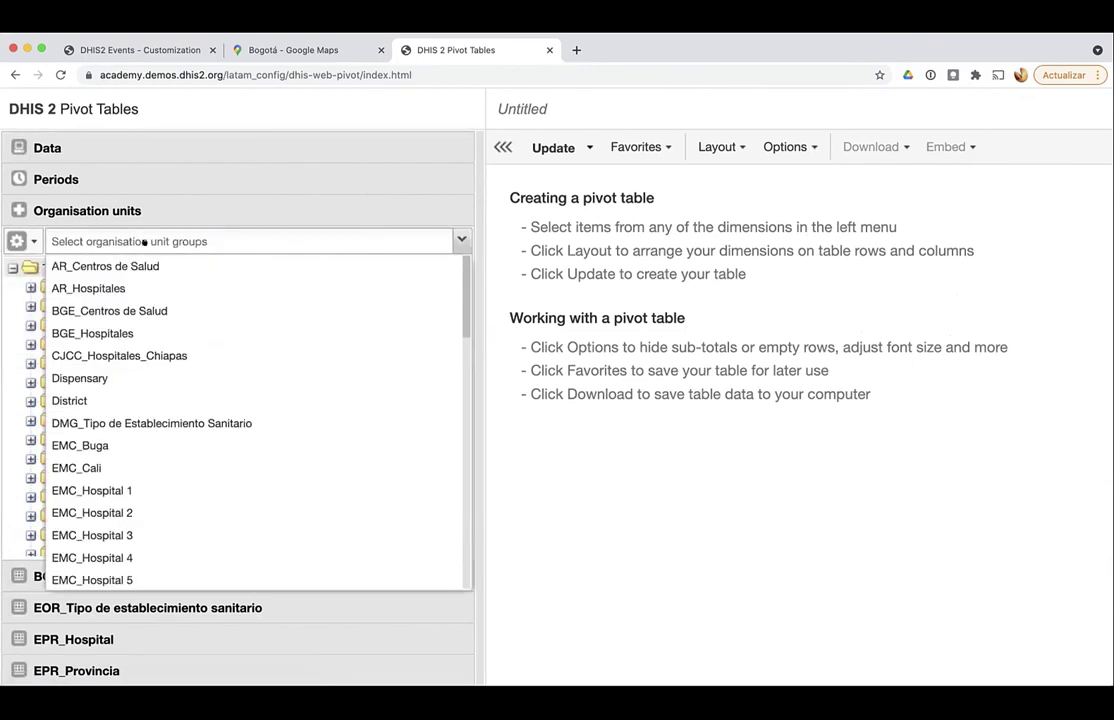
{"action": "scroll", "coordinate": [134, 403], "scroll_direction": "down", "scroll_amount": 3}
{"action": "scroll", "coordinate": [133, 403], "scroll_direction": "down", "scroll_amount": 8}
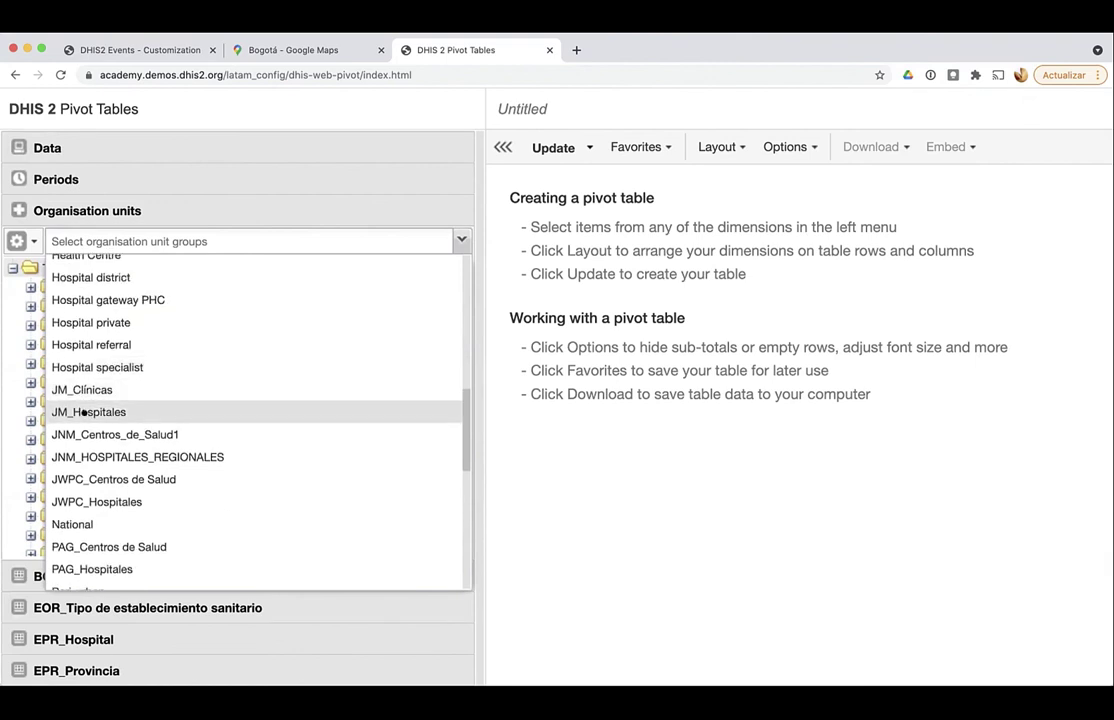
{"action": "left_click", "coordinate": [97, 389]}
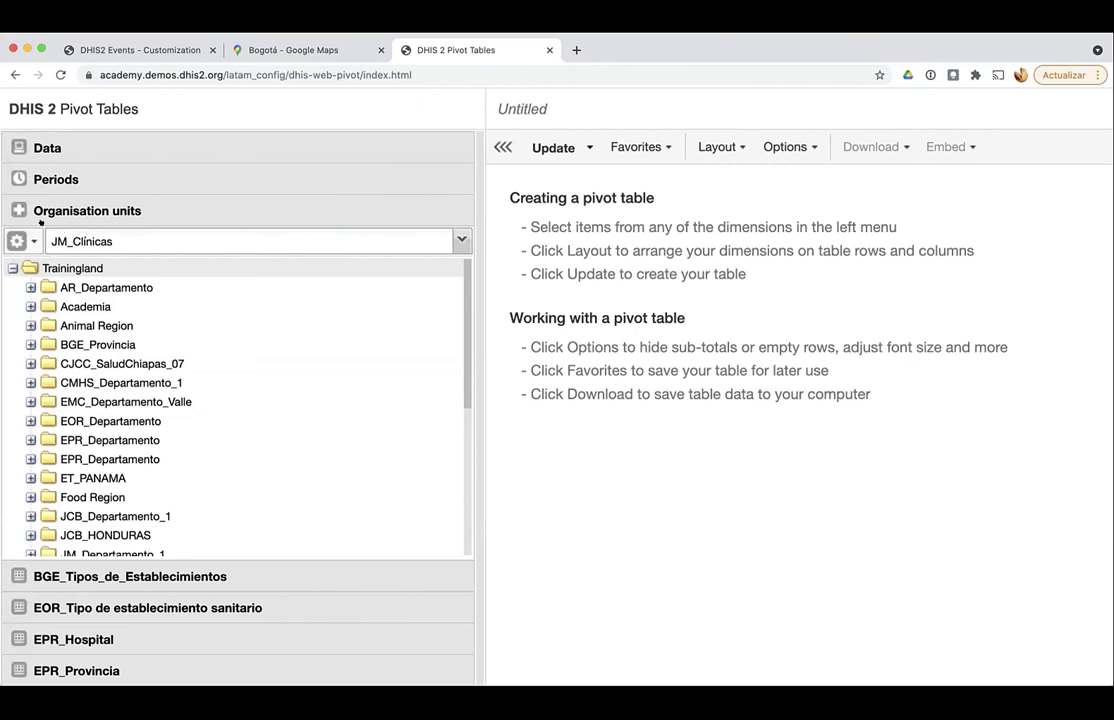
{"action": "left_click", "coordinate": [553, 147]}
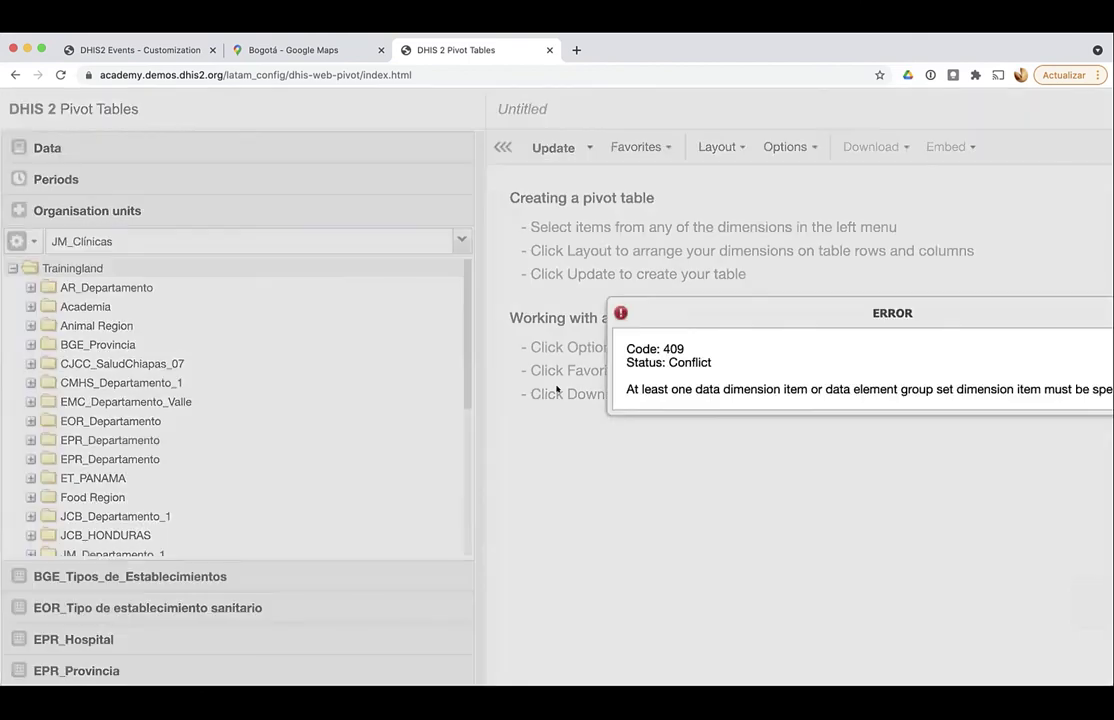
Step: Dismiss the error and add JM_Hospitales from the JM_Establecimientos de Salud dimension
{"action": "scroll", "coordinate": [591, 458], "scroll_direction": "down", "scroll_amount": 5}
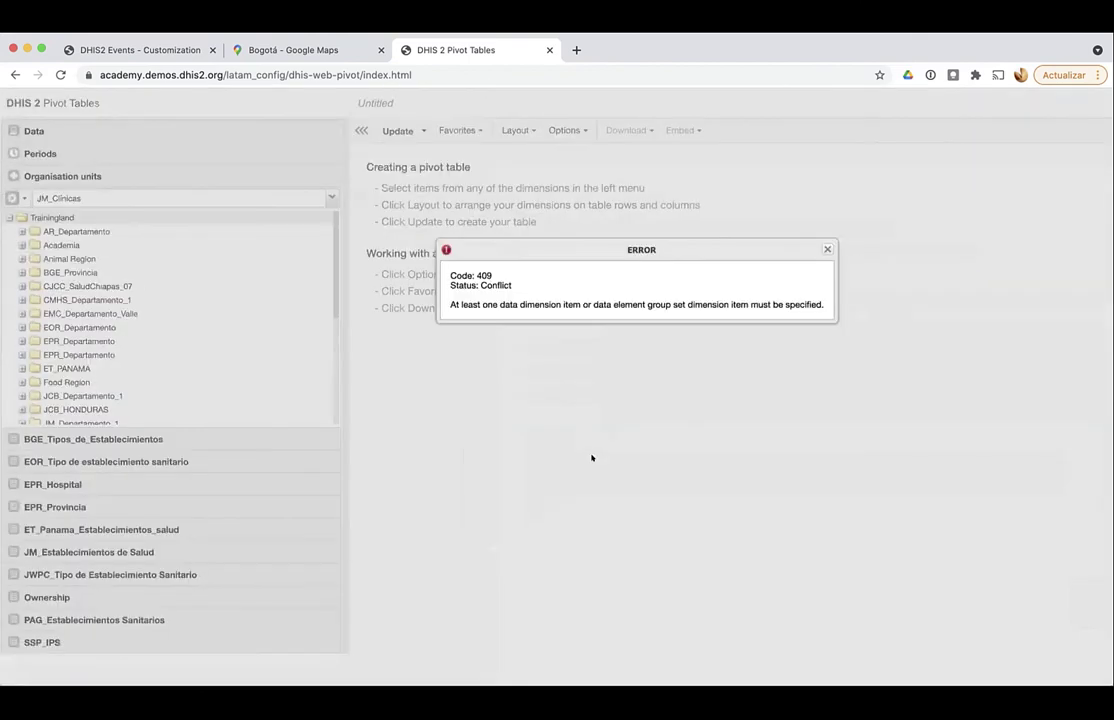
{"action": "left_click", "coordinate": [827, 247]}
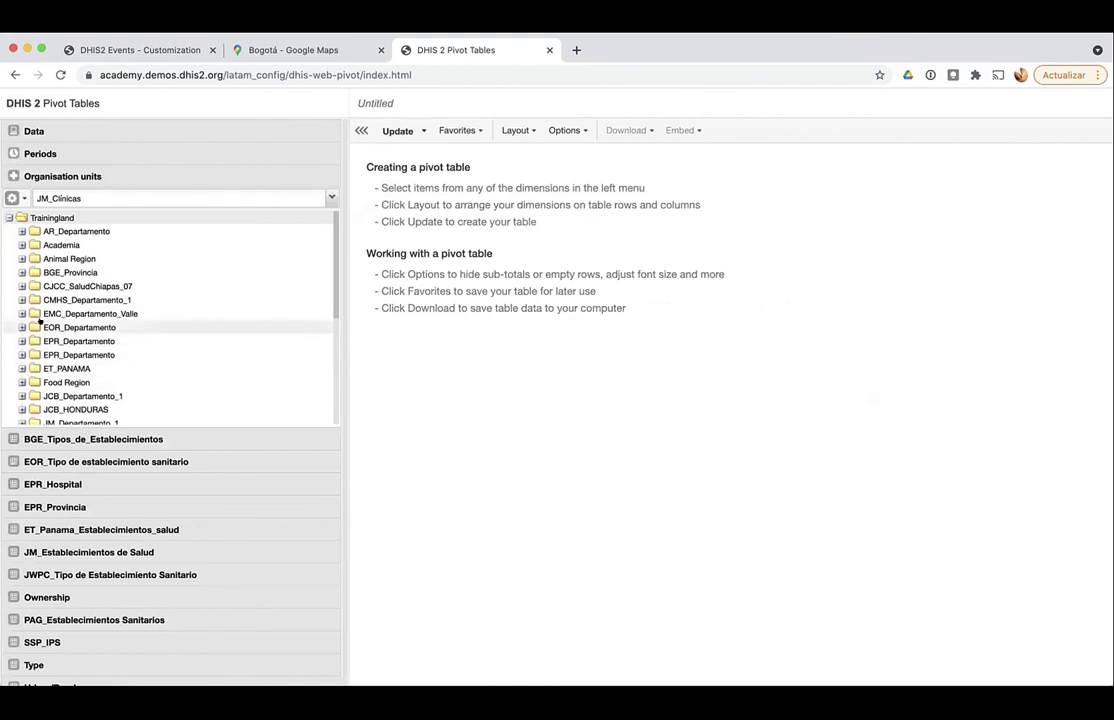
{"action": "scroll", "coordinate": [40, 320], "scroll_direction": "down", "scroll_amount": 6}
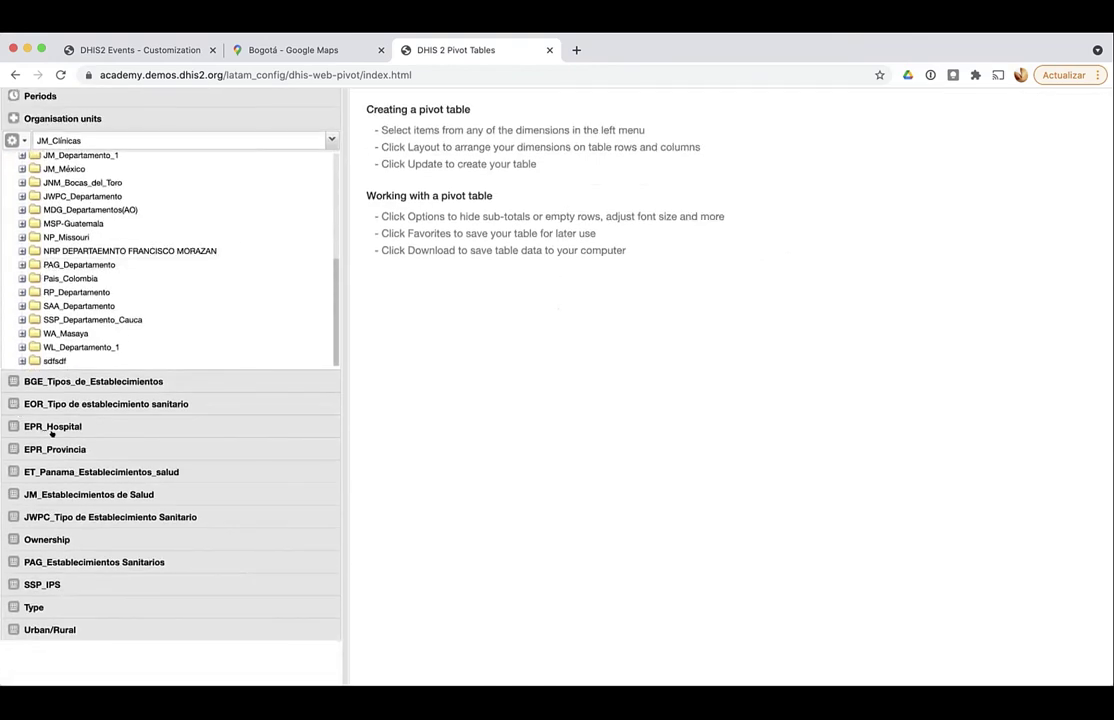
{"action": "left_click", "coordinate": [56, 487]}
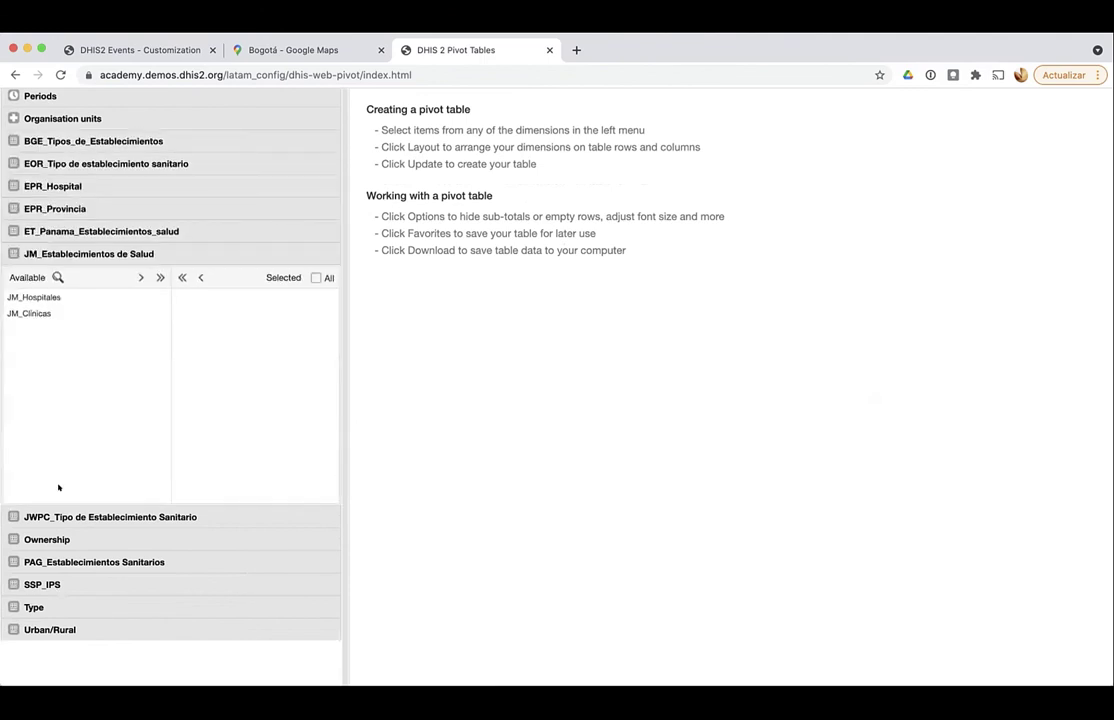
{"action": "double_click", "coordinate": [29, 297]}
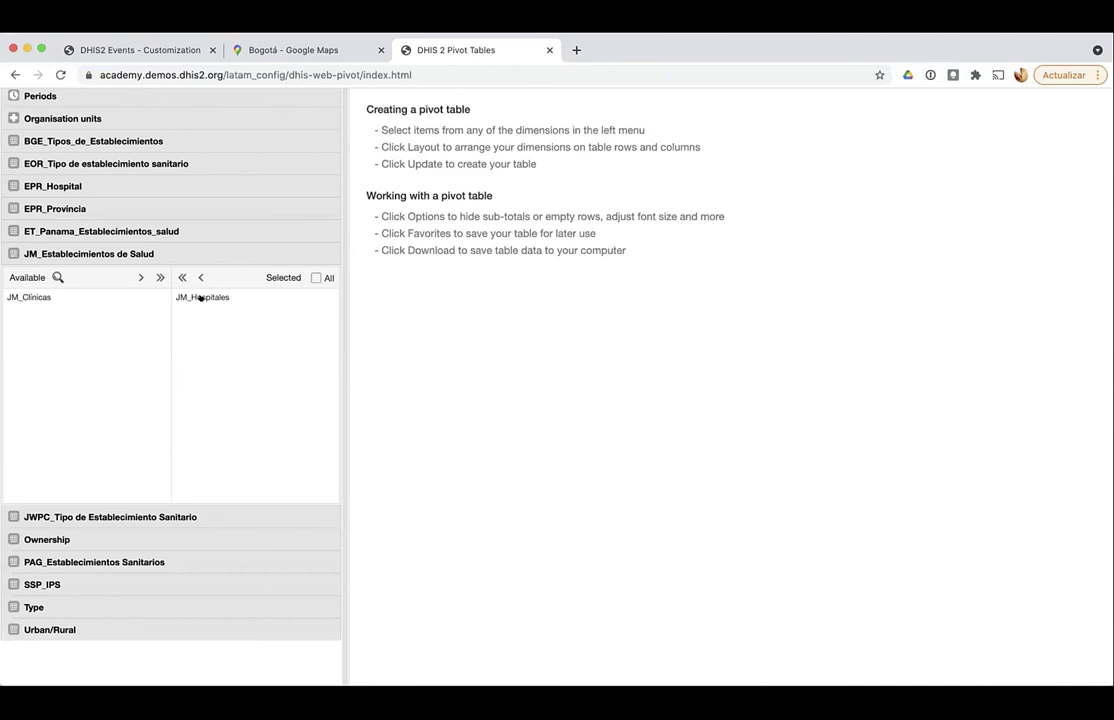
Step: Zoom the page out and switch to the DHIS2 Events tab with its account recovery page
{"action": "scroll", "coordinate": [200, 297], "scroll_direction": "up", "scroll_amount": 1}
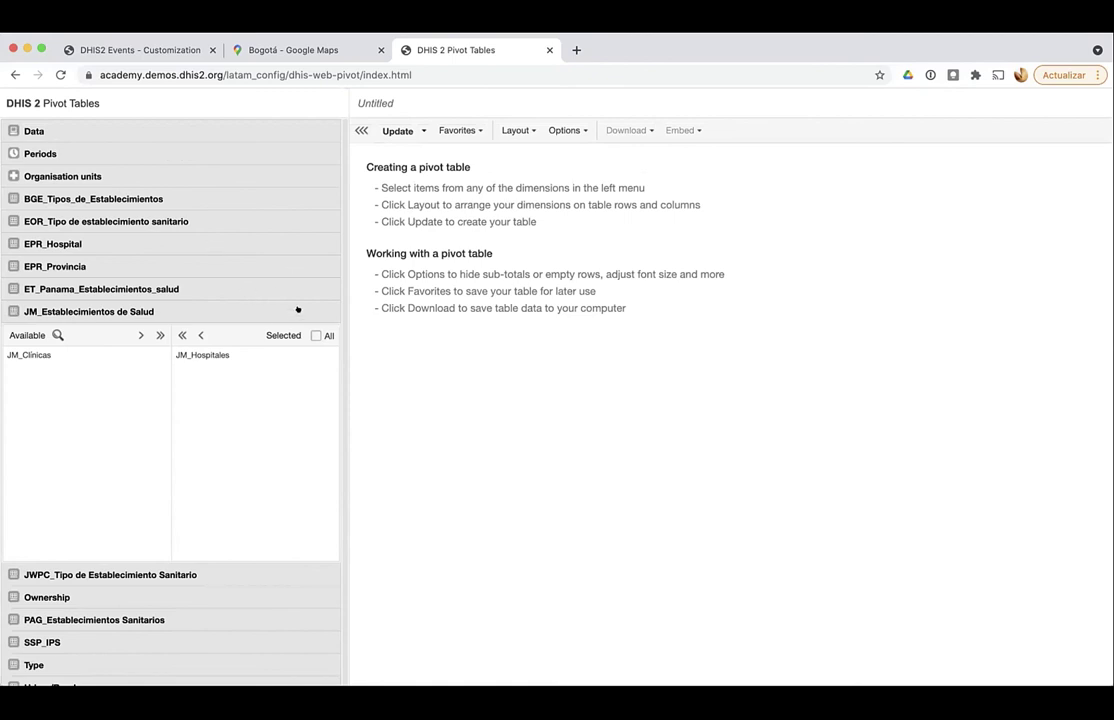
{"action": "key", "text": "super+minus"}
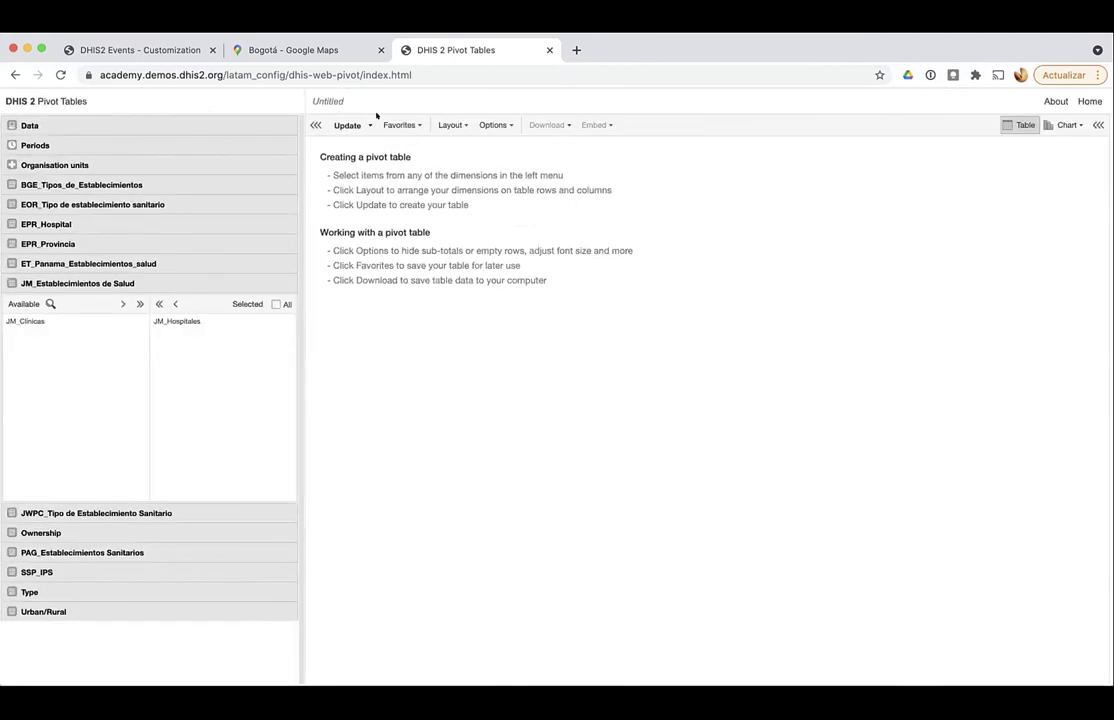
{"action": "left_click", "coordinate": [148, 51]}
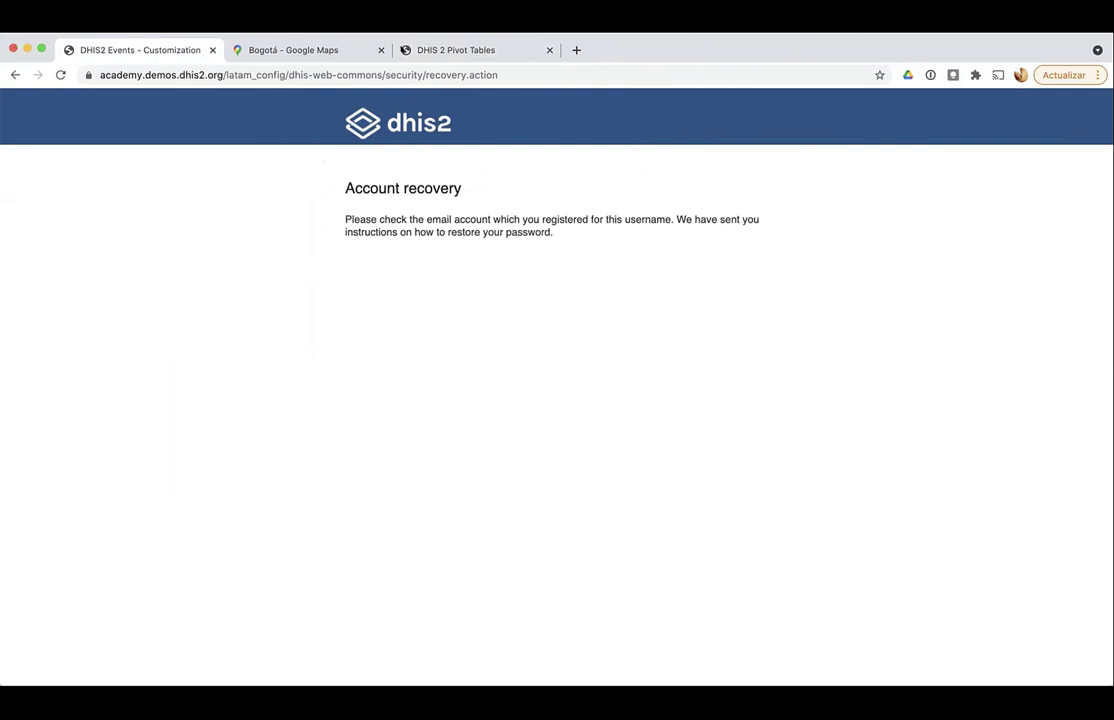
Step: Go back to the Pivot Tables tab, return home, and launch Maintenance from the apps grid
{"action": "left_click", "coordinate": [440, 50]}
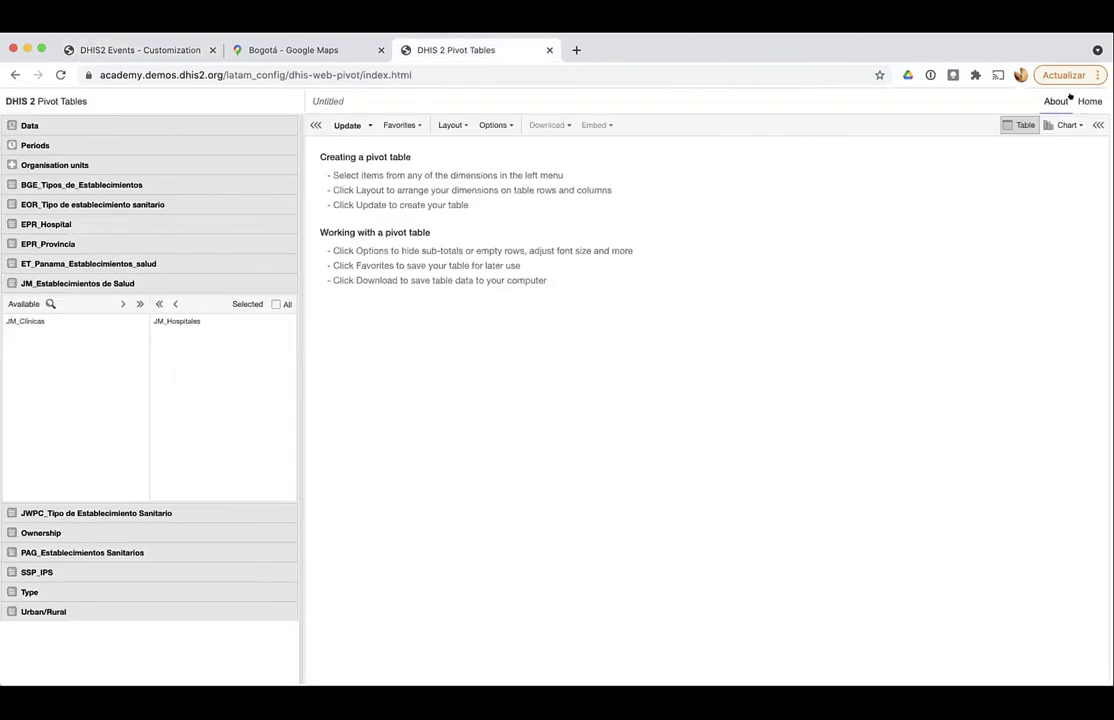
{"action": "left_click", "coordinate": [1090, 101]}
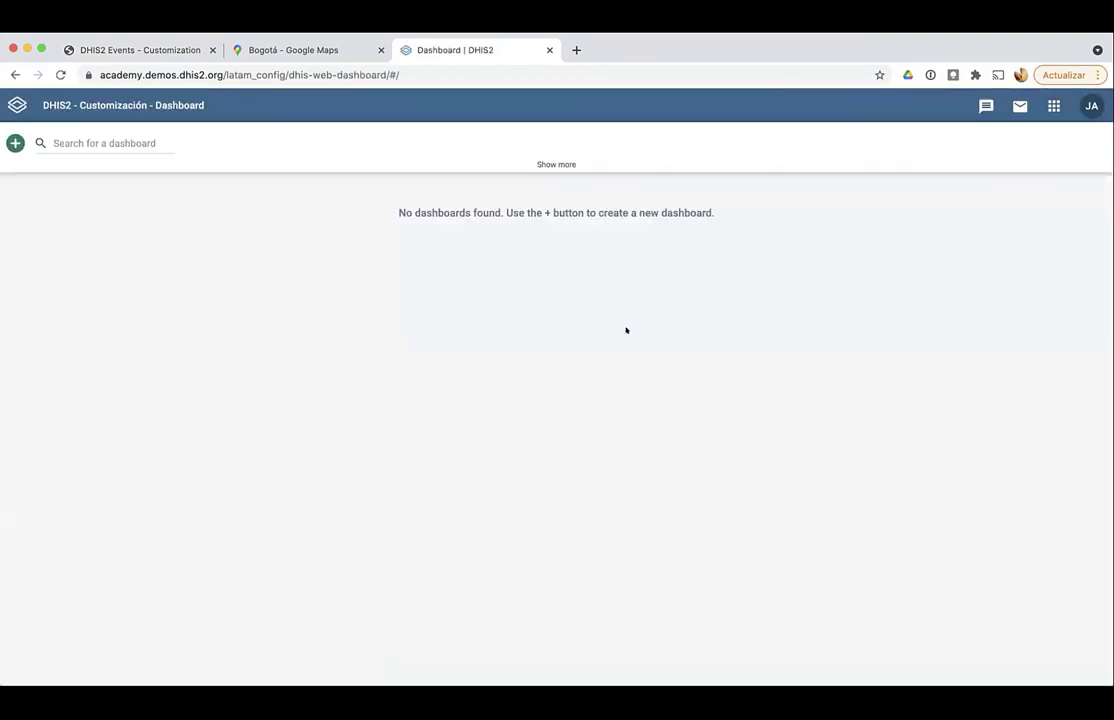
{"action": "left_click", "coordinate": [1052, 106]}
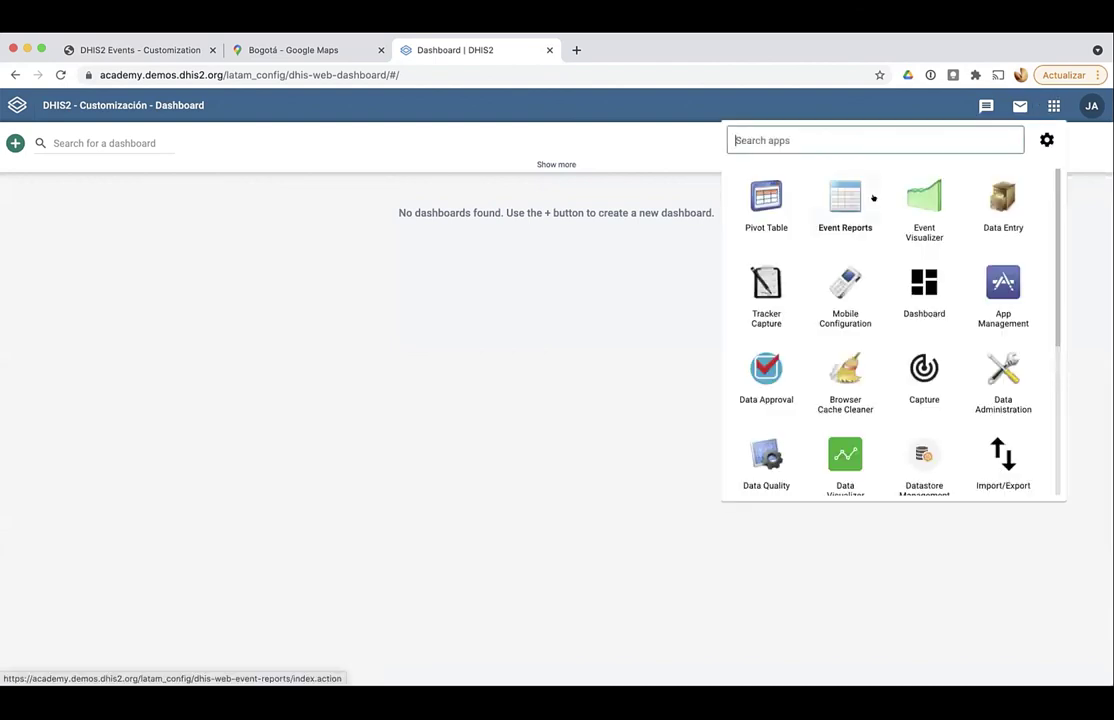
{"action": "scroll", "coordinate": [895, 322], "scroll_direction": "down", "scroll_amount": 2}
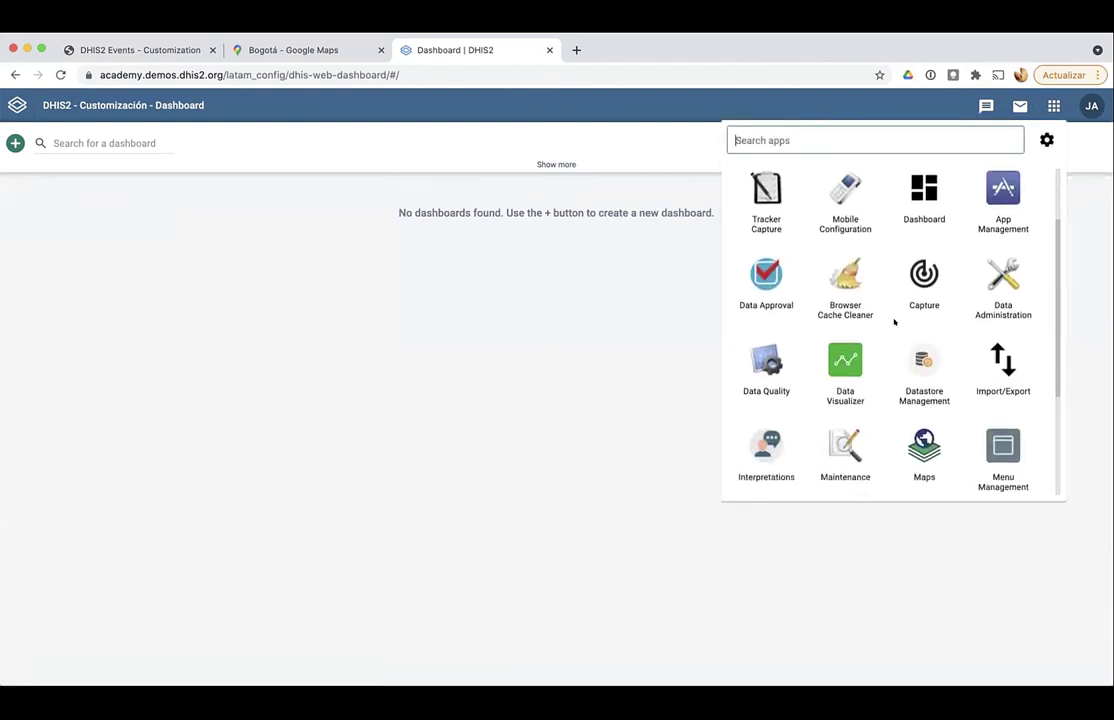
{"action": "left_click", "coordinate": [845, 435]}
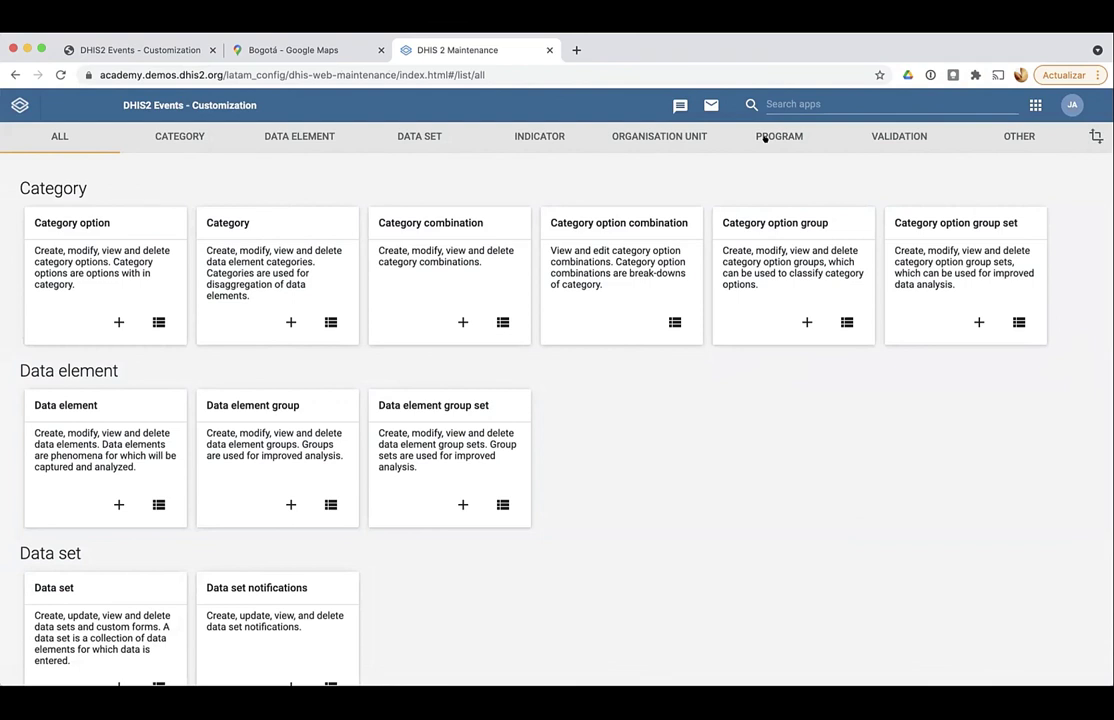
Step: Open Organisation unit management and expand JM_Departamento_1 down to JM_Municipio_1-2's three facilities
{"action": "left_click", "coordinate": [765, 139]}
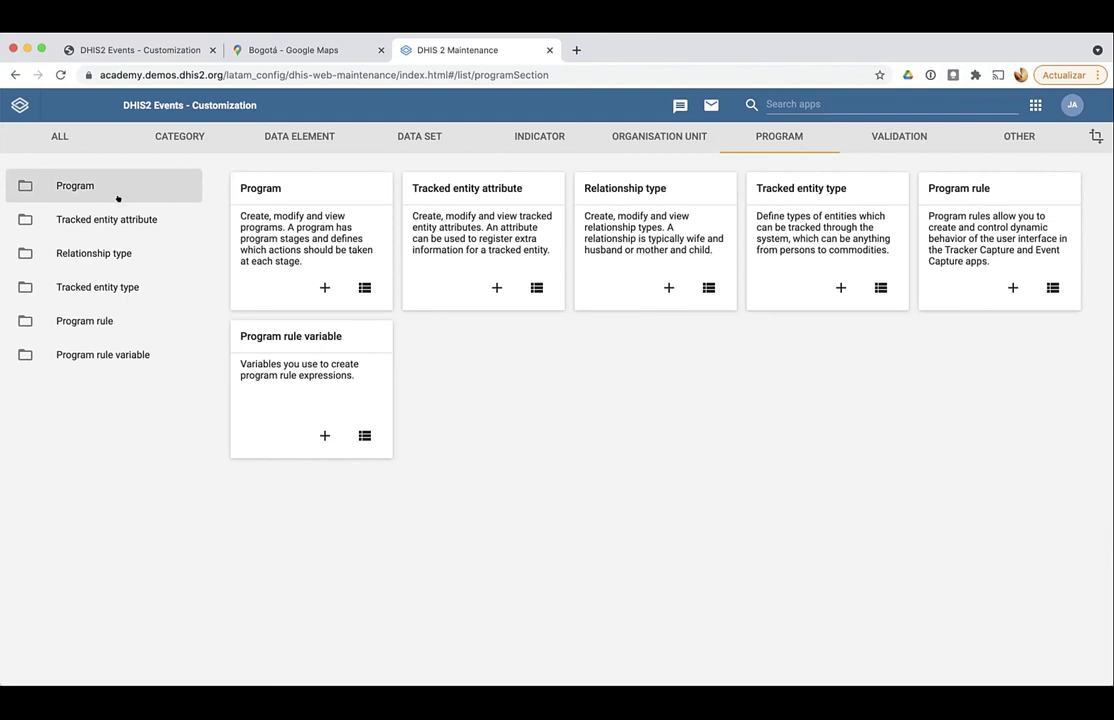
{"action": "left_click", "coordinate": [659, 133]}
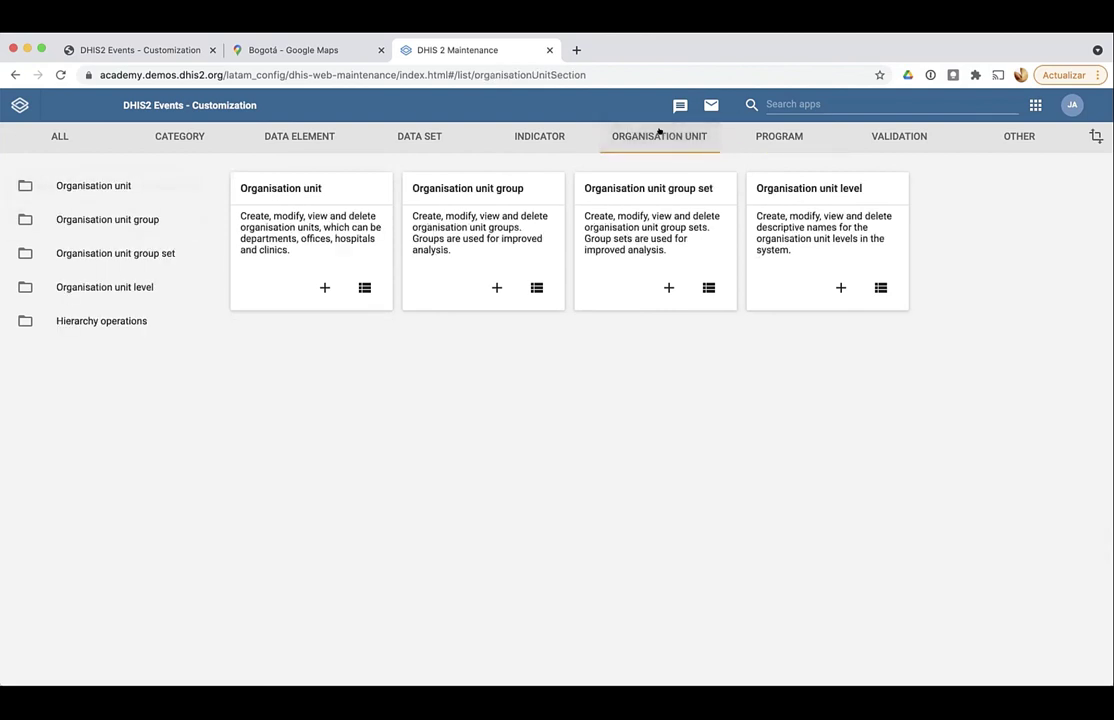
{"action": "left_click", "coordinate": [107, 194]}
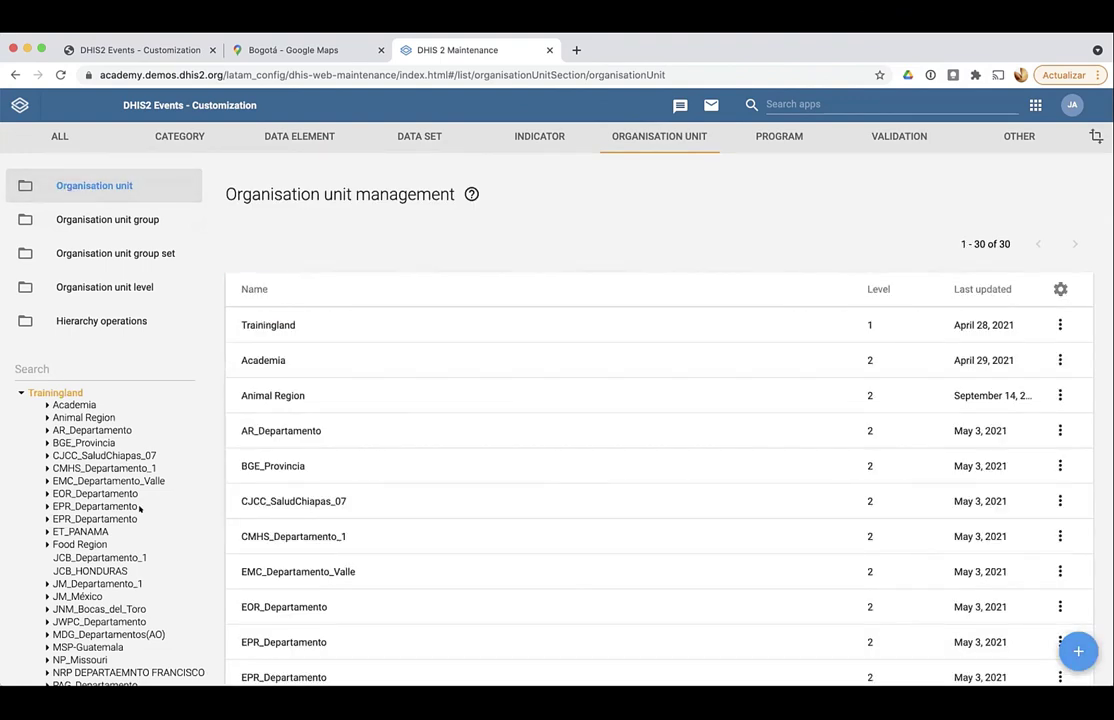
{"action": "scroll", "coordinate": [140, 510], "scroll_direction": "down", "scroll_amount": 5}
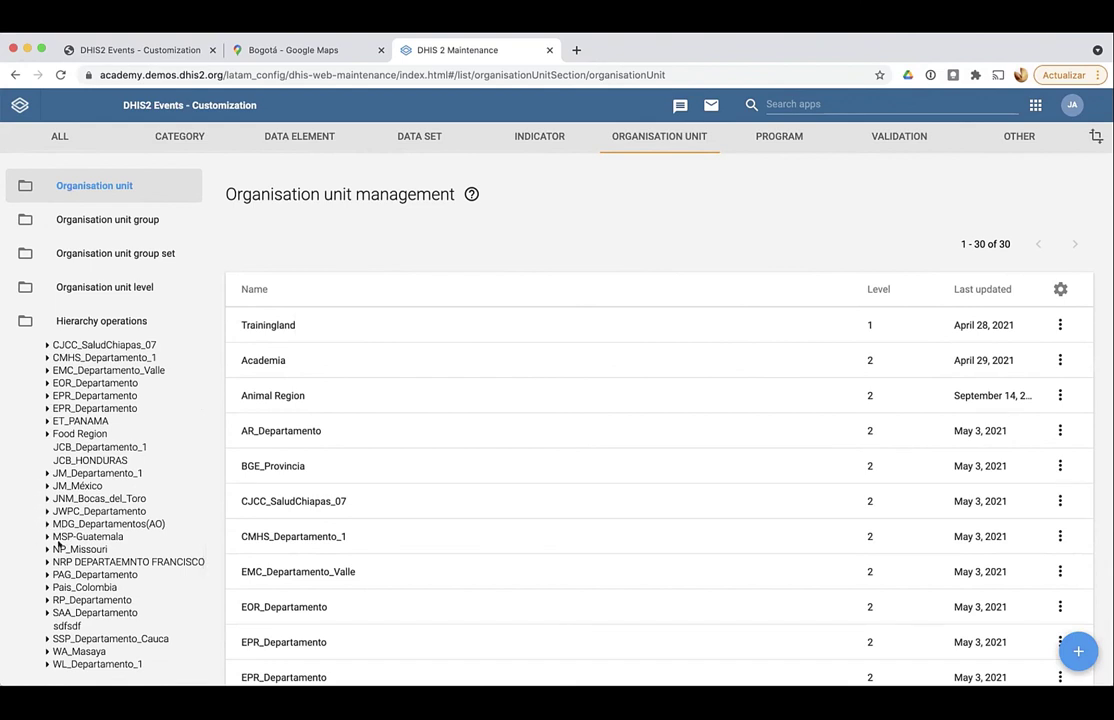
{"action": "left_click", "coordinate": [45, 472]}
{"action": "left_click", "coordinate": [70, 484]}
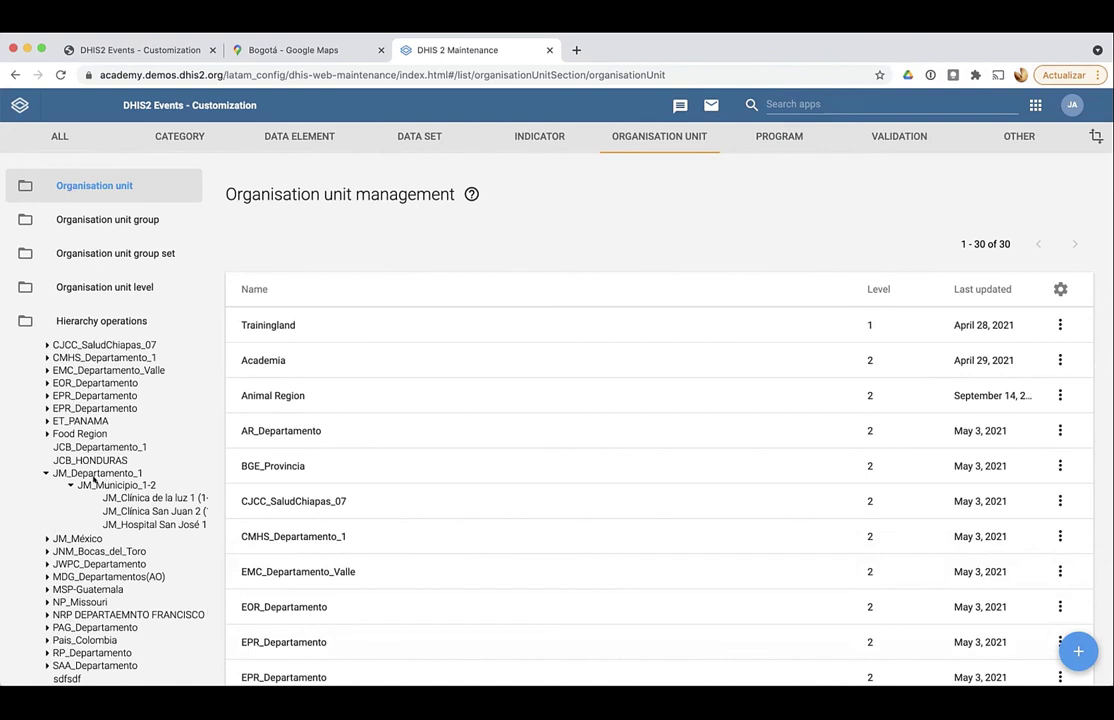
Step: Start a new unit under JM_Municipio_1-2 named 'JM_Para borrar', with the same short name
{"action": "left_click", "coordinate": [91, 484]}
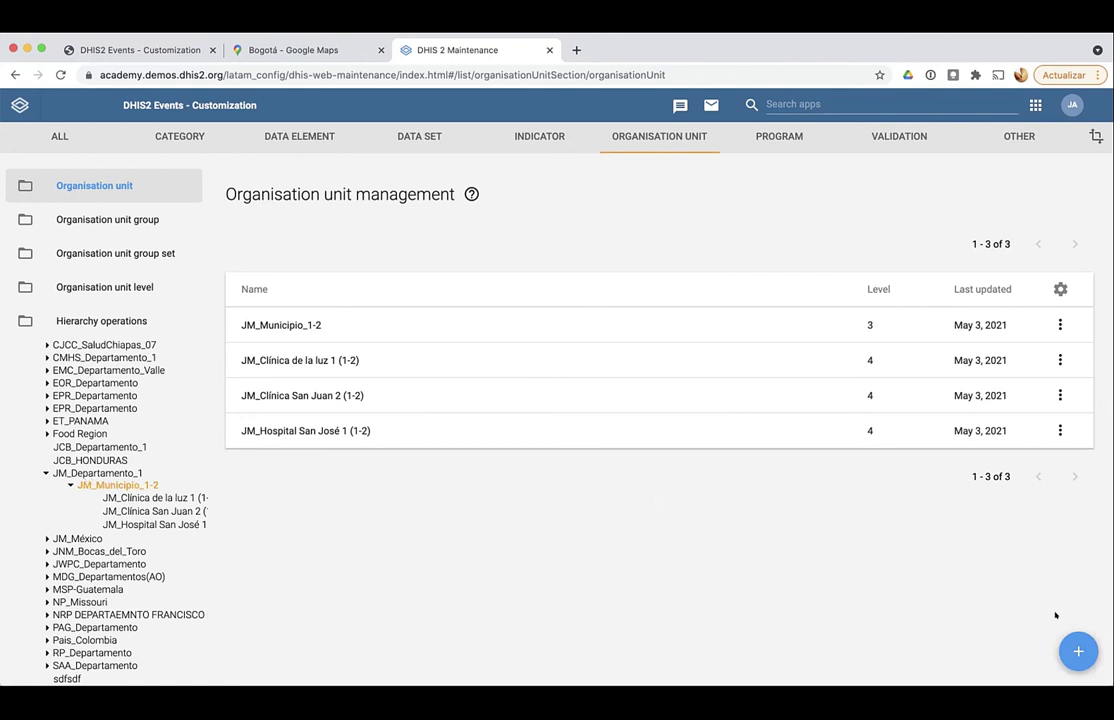
{"action": "left_click", "coordinate": [1076, 651]}
{"action": "left_click", "coordinate": [328, 278]}
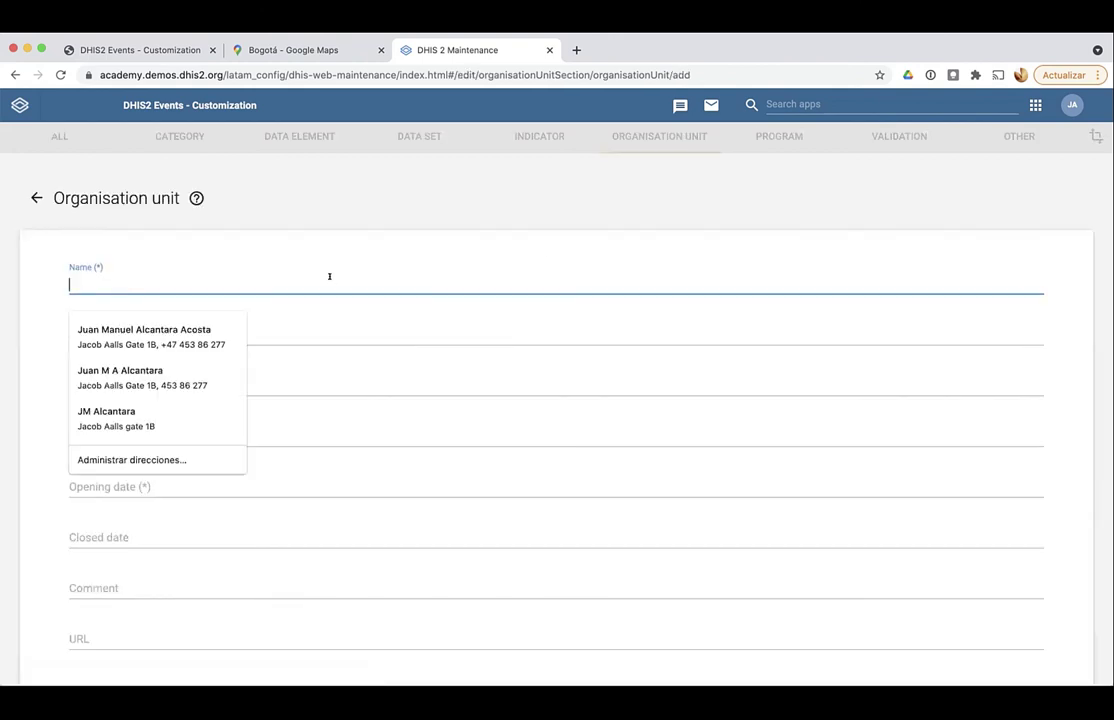
{"action": "type", "text": "JM_Paar"}
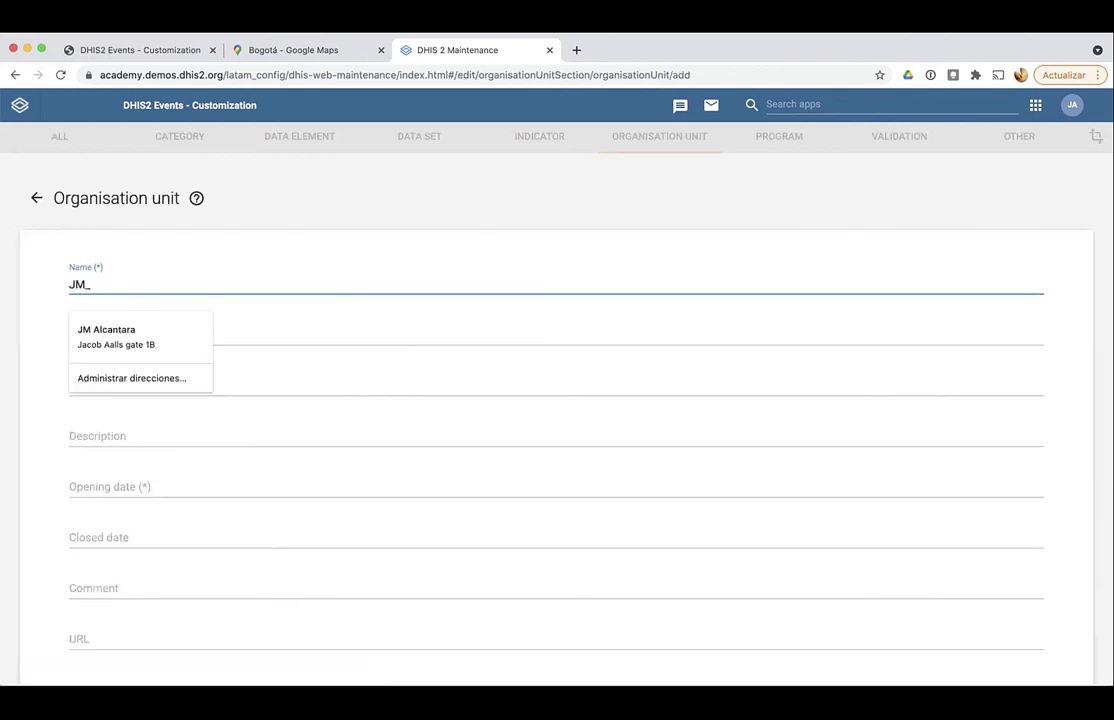
{"action": "key", "text": "BackSpace"}
{"action": "key", "text": "BackSpace"}
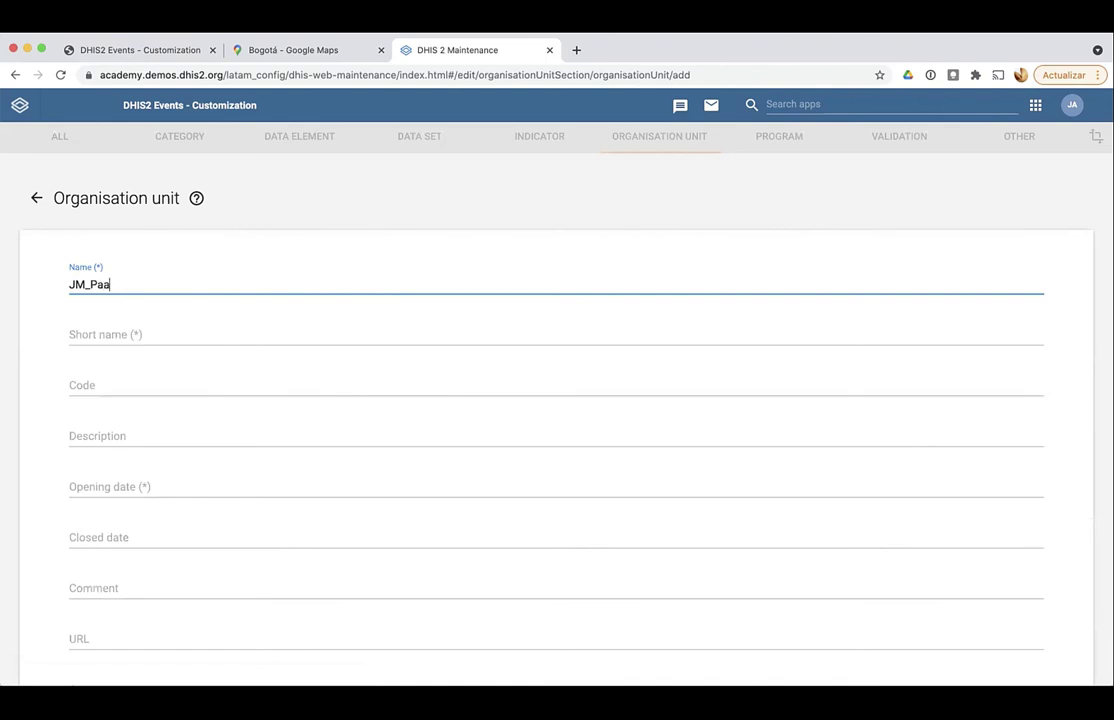
{"action": "type", "text": "ra borrar"}
{"action": "key", "text": "super+a"}
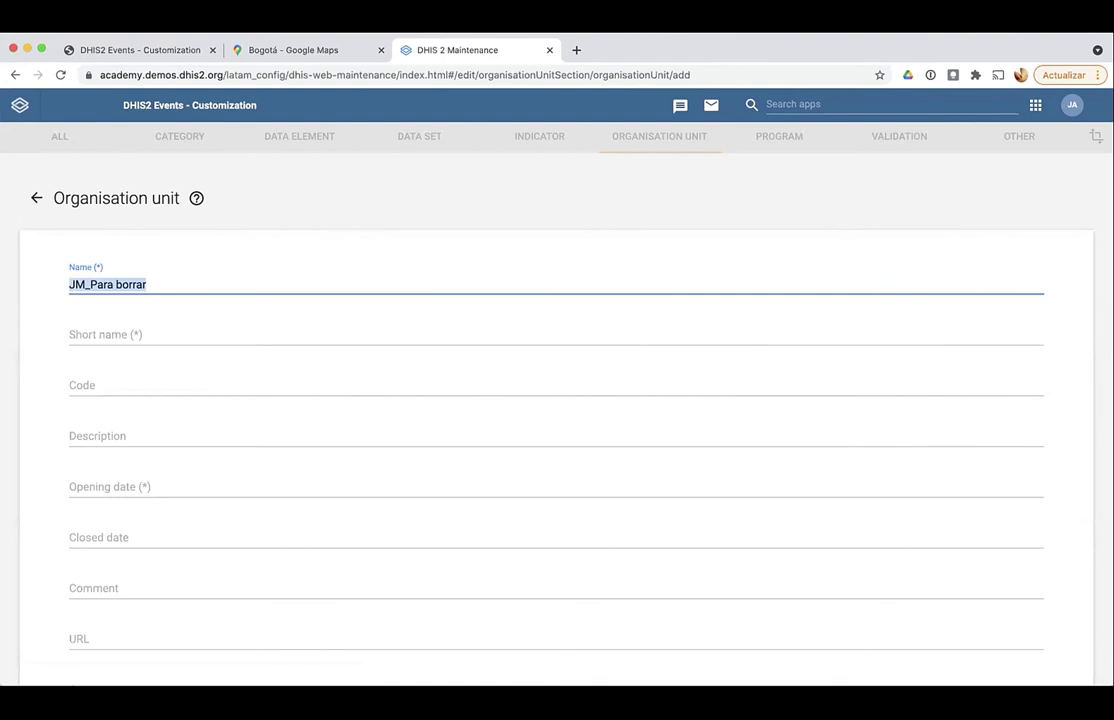
{"action": "key", "text": "super+c"}
{"action": "key", "text": "Tab"}
{"action": "key", "text": "super+v"}
Step: Set its opening date to 4 May 2021, save, and select JM_Para borrar in the tree
{"action": "left_click", "coordinate": [209, 487]}
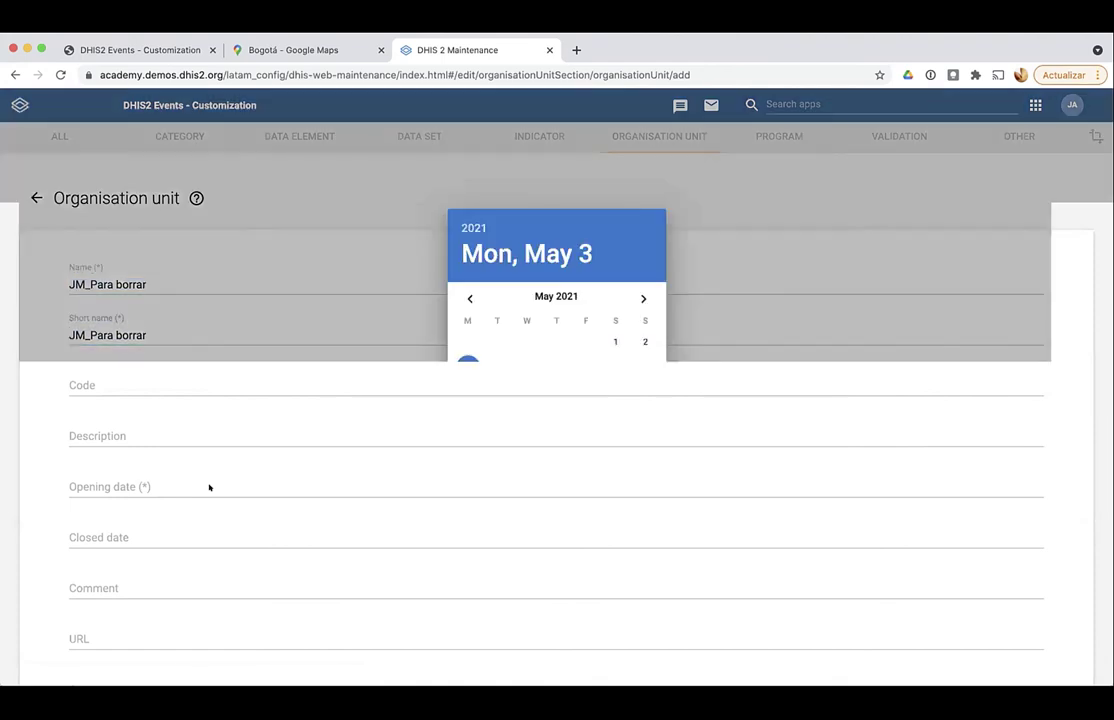
{"action": "left_click", "coordinate": [497, 392]}
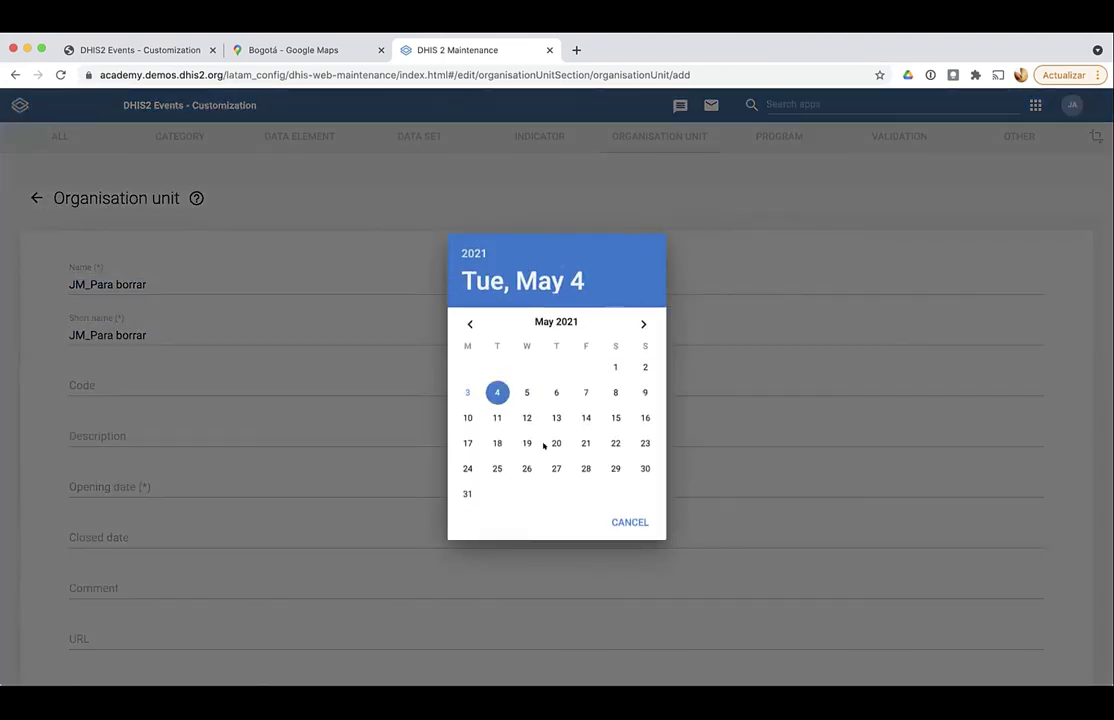
{"action": "scroll", "coordinate": [385, 490], "scroll_direction": "down", "scroll_amount": 15}
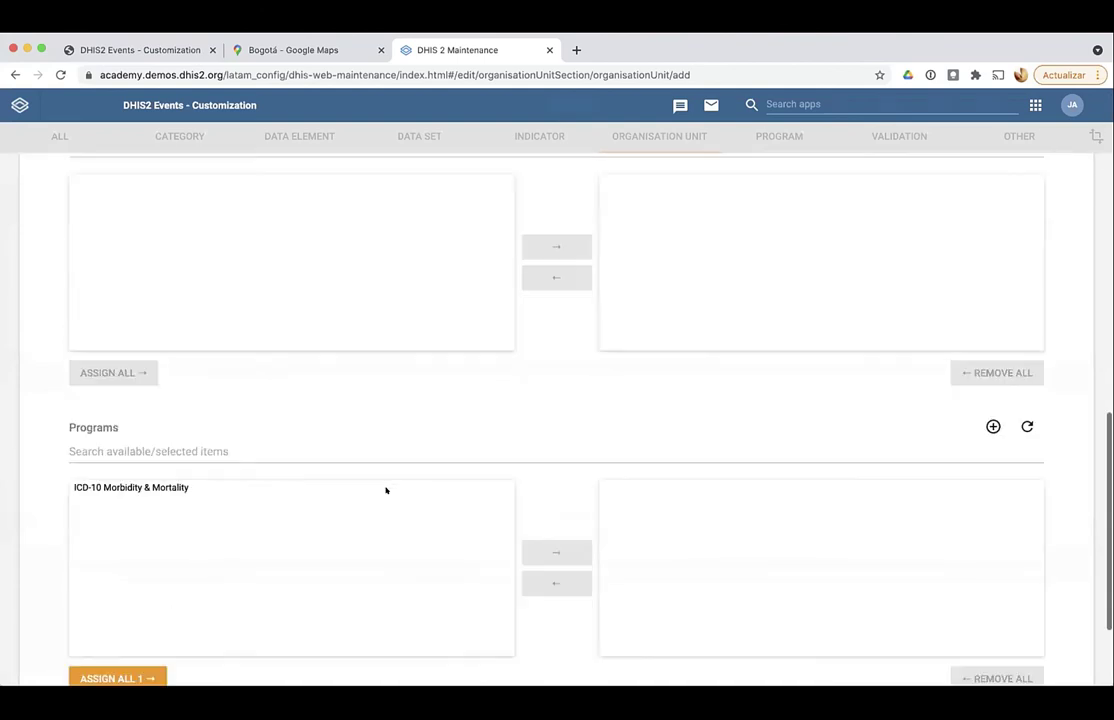
{"action": "scroll", "coordinate": [385, 490], "scroll_direction": "down", "scroll_amount": 3}
{"action": "left_click", "coordinate": [116, 576]}
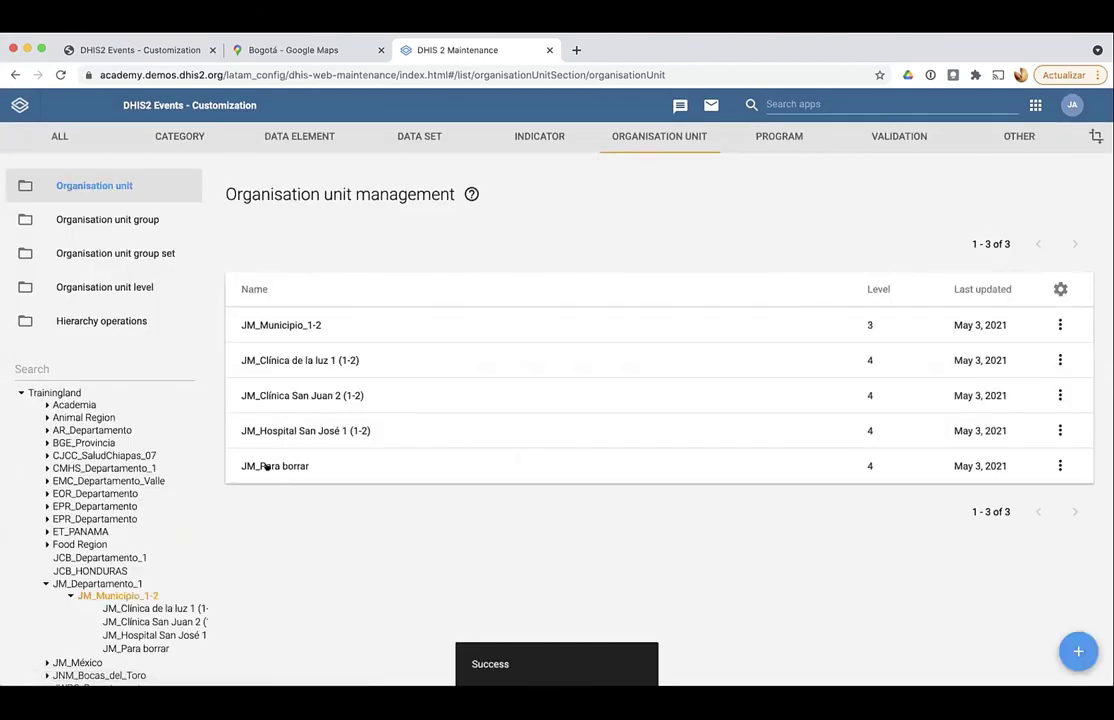
{"action": "scroll", "coordinate": [137, 467], "scroll_direction": "down", "scroll_amount": 4}
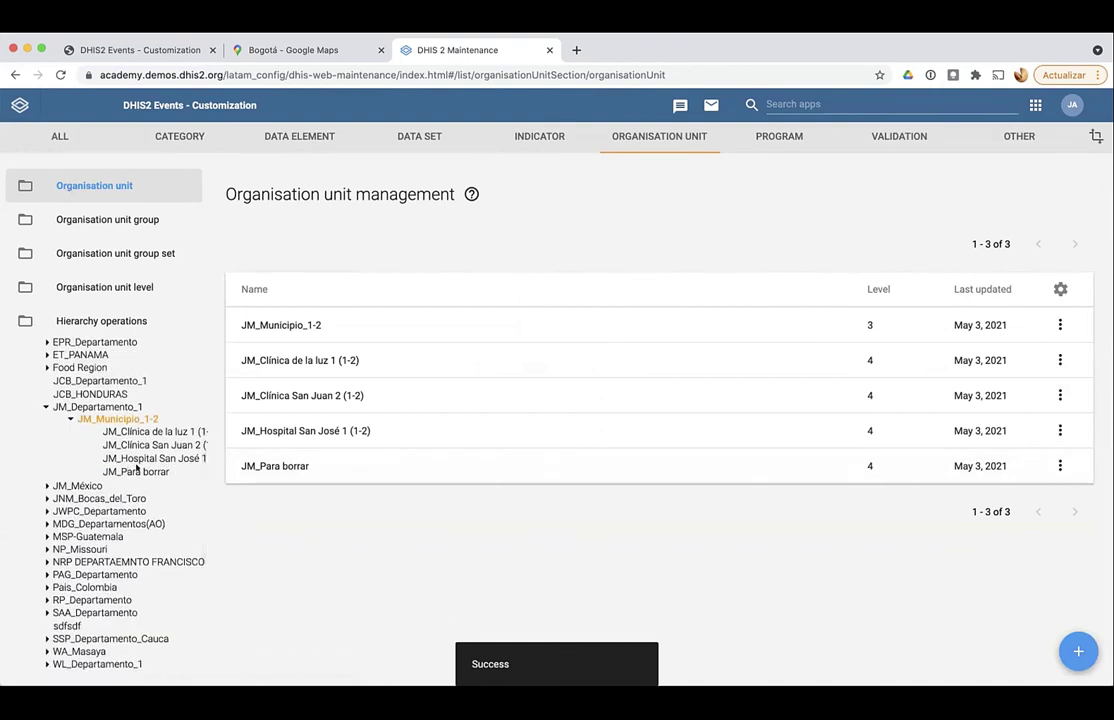
{"action": "left_click", "coordinate": [137, 470]}
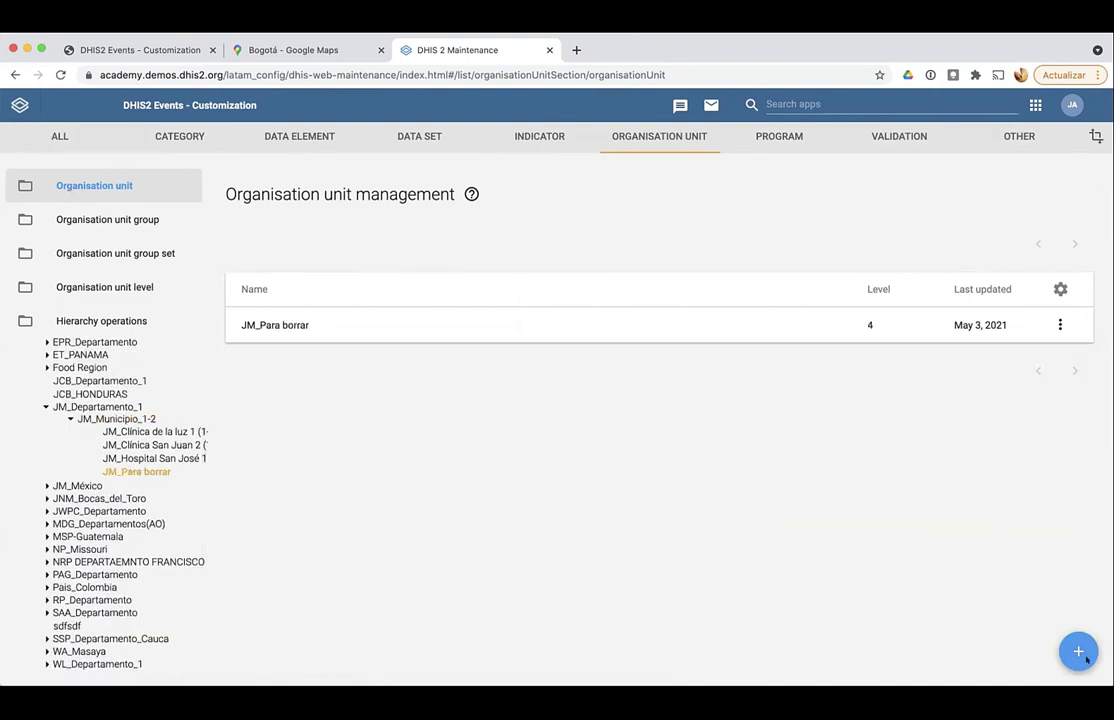
Step: Create a child unit under JM_Para borrar named 'JM_Para borrar 2', short name identical
{"action": "left_click", "coordinate": [1080, 655]}
{"action": "left_click", "coordinate": [175, 273]}
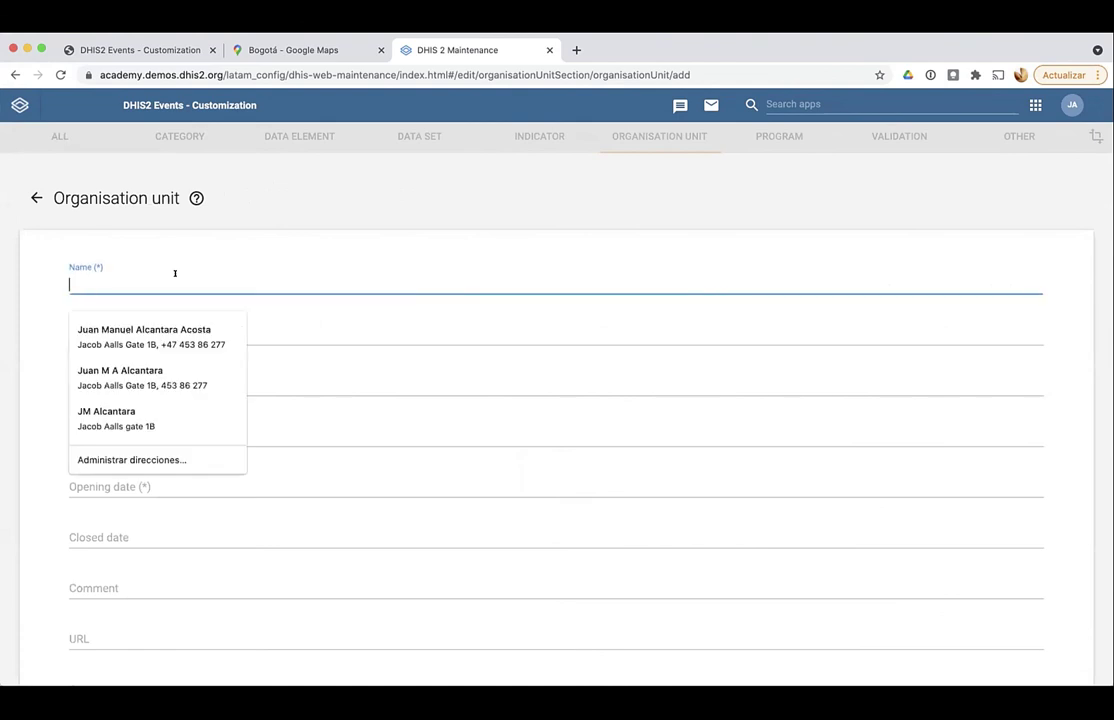
{"action": "key", "text": "super+v"}
{"action": "type", "text": "2"}
{"action": "left_click", "coordinate": [172, 321]}
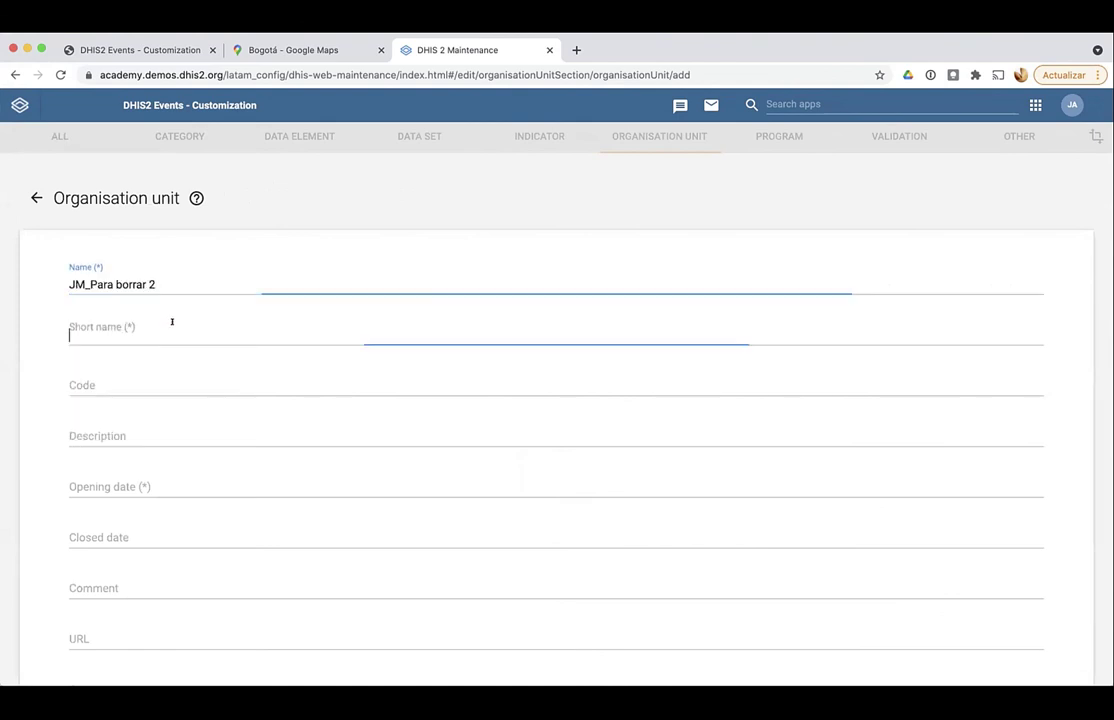
{"action": "key", "text": "super+v"}
{"action": "type", "text": "2"}
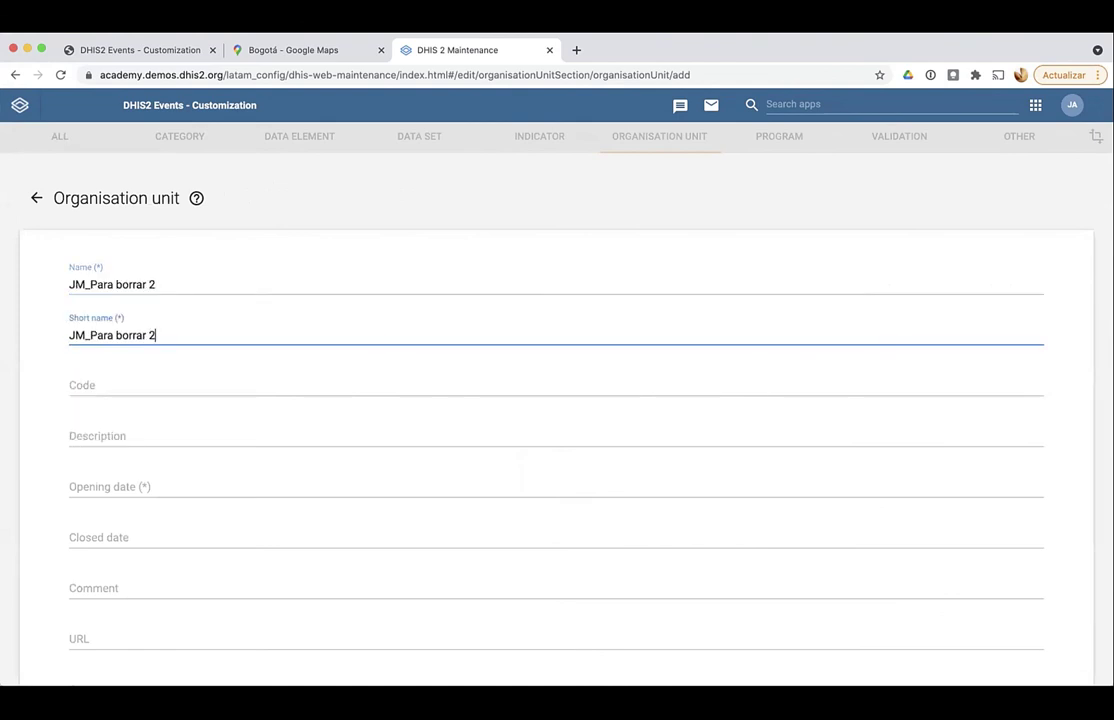
Step: Give JM_Para borrar 2 an opening date of 3 May 2021 and save it
{"action": "scroll", "coordinate": [194, 480], "scroll_direction": "down", "scroll_amount": 1}
{"action": "left_click", "coordinate": [172, 431]}
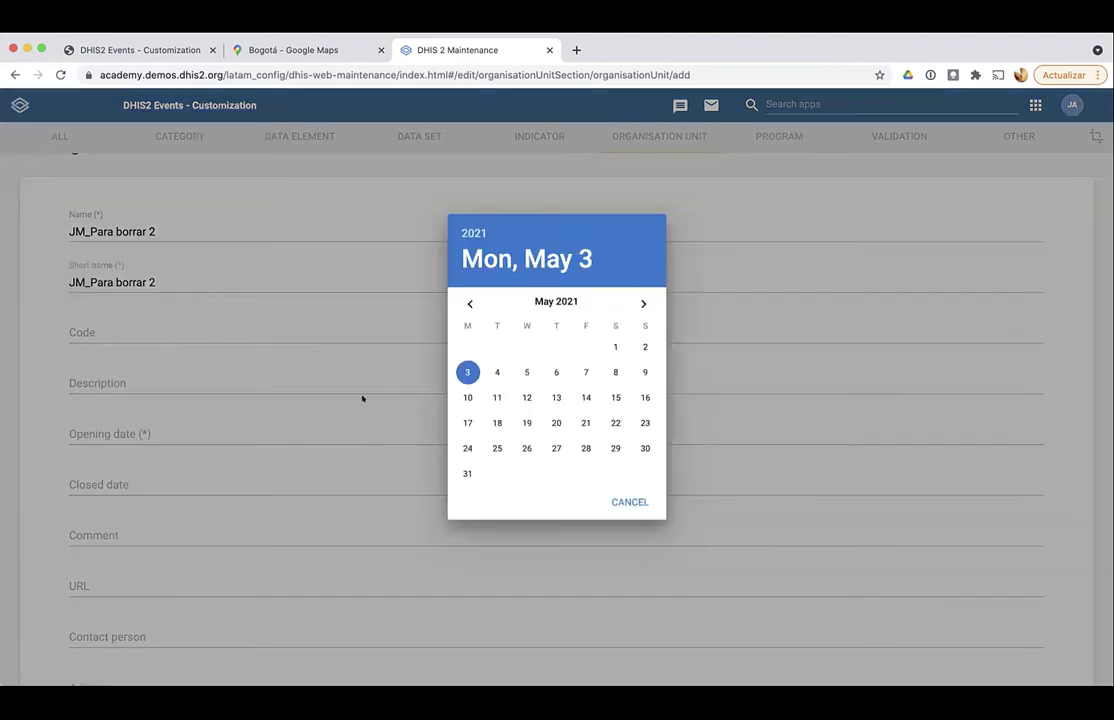
{"action": "left_click", "coordinate": [511, 535]}
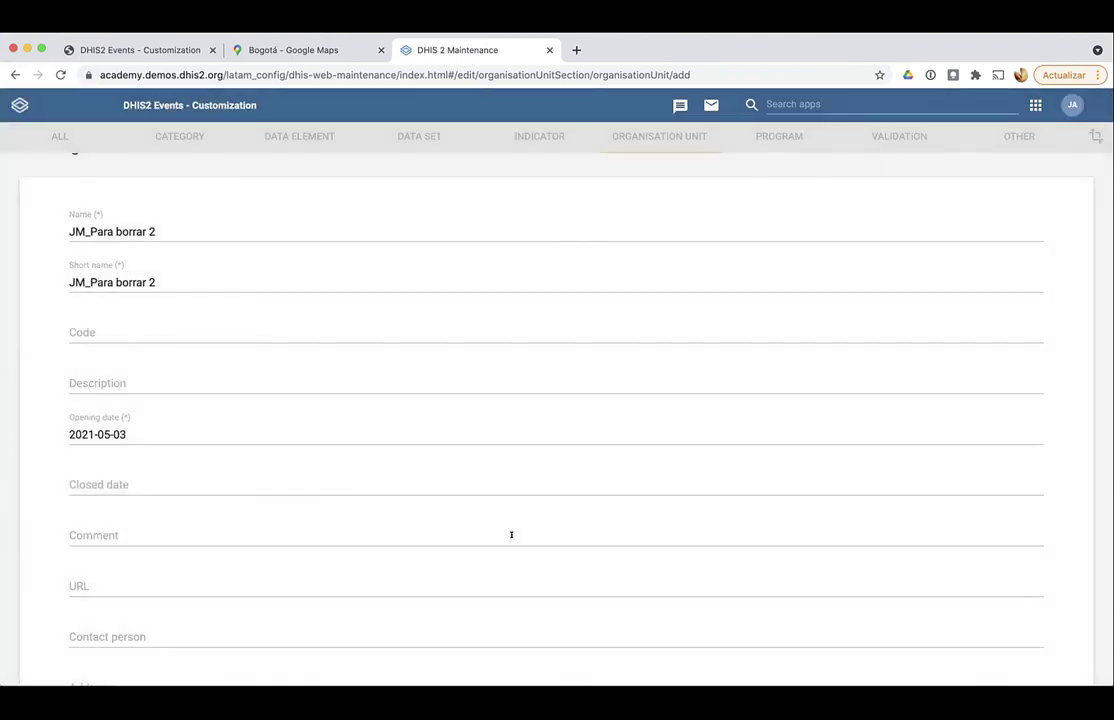
{"action": "scroll", "coordinate": [511, 535], "scroll_direction": "down", "scroll_amount": 10}
{"action": "left_click", "coordinate": [104, 578]}
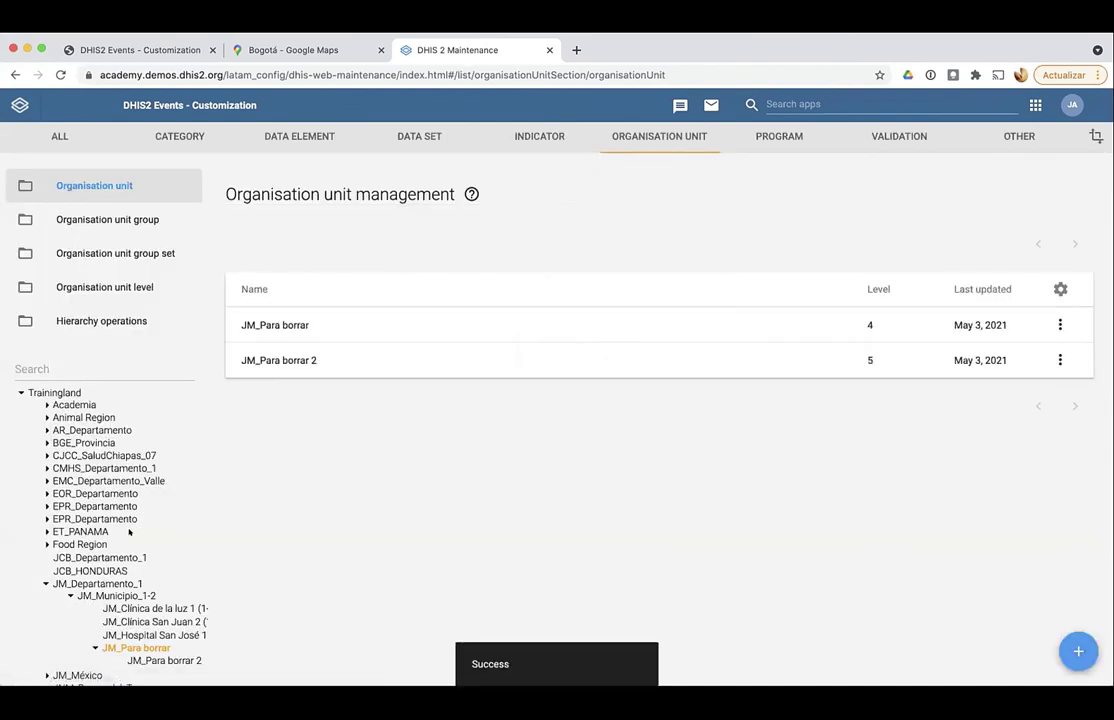
{"action": "scroll", "coordinate": [128, 532], "scroll_direction": "down", "scroll_amount": 5}
{"action": "scroll", "coordinate": [110, 500], "scroll_direction": "right", "scroll_amount": 2}
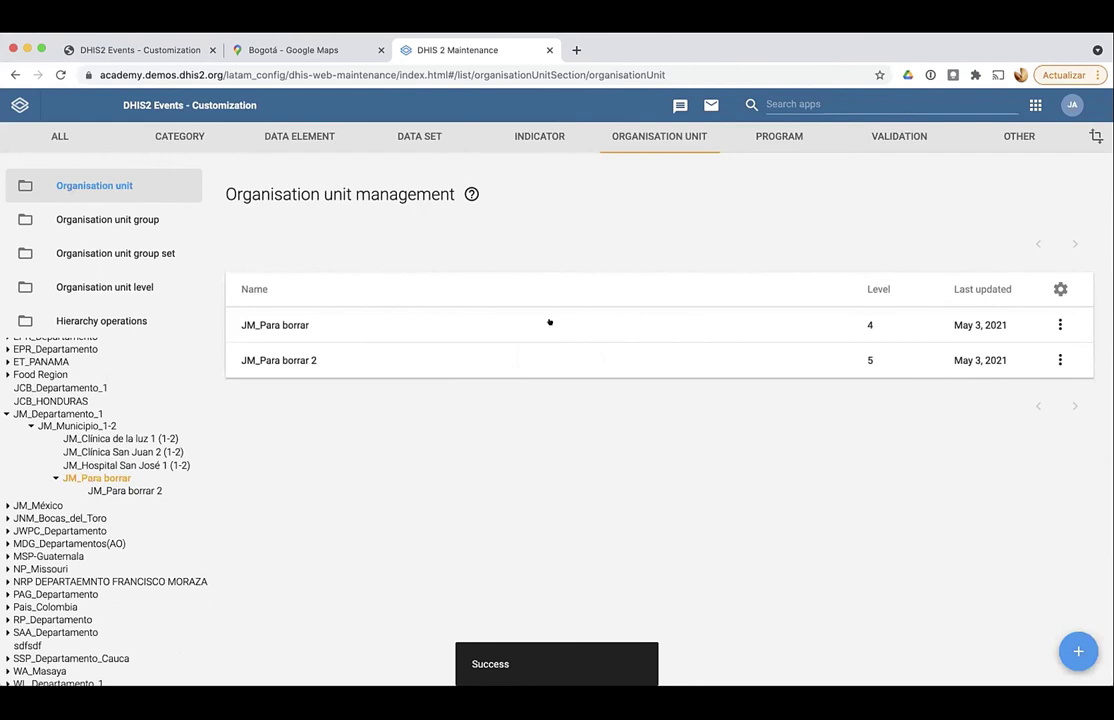
Step: Try deleting JM_Para borrar, which fails because it still has a child unit
{"action": "left_click", "coordinate": [85, 425]}
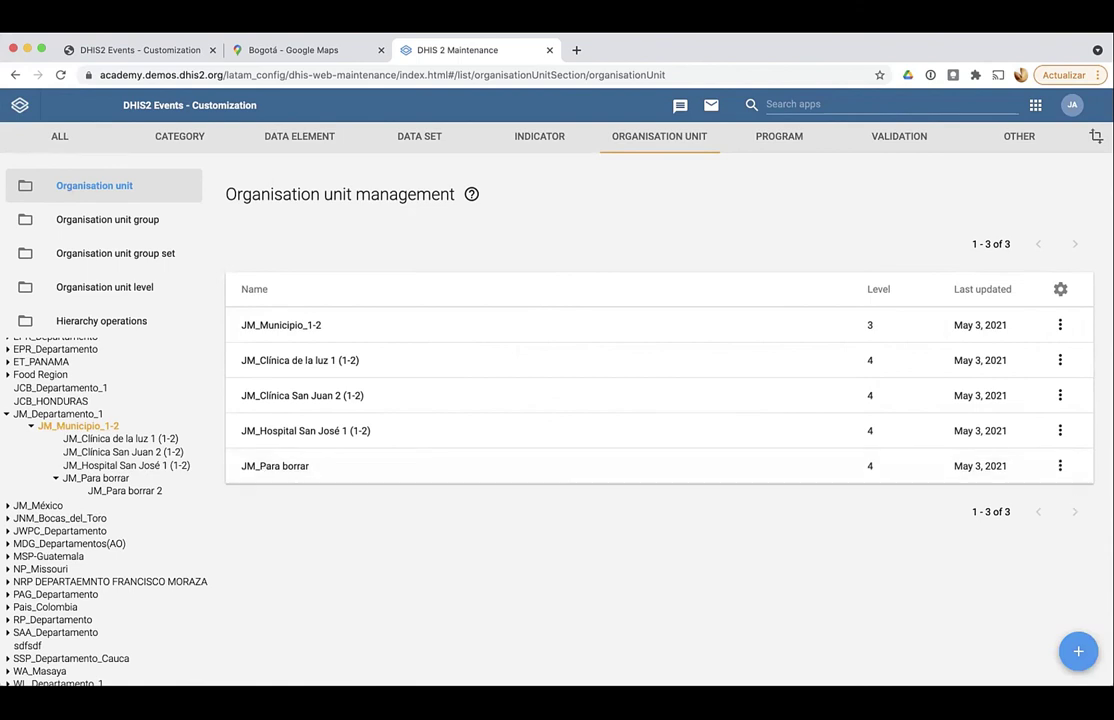
{"action": "left_click", "coordinate": [1058, 465]}
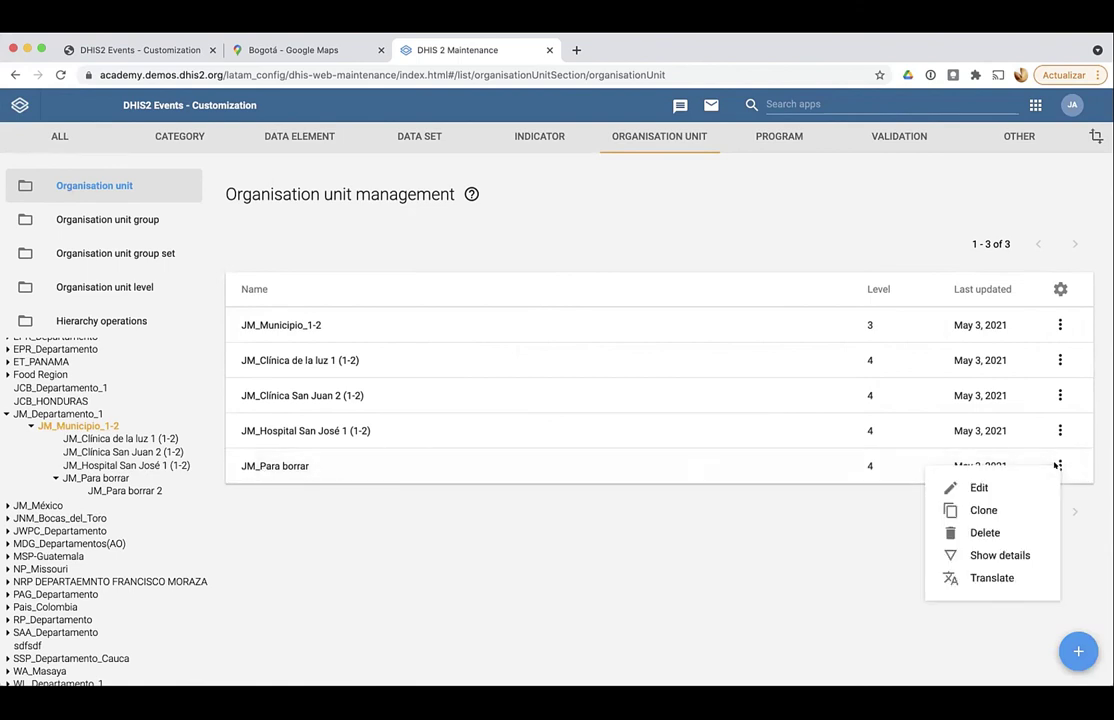
{"action": "left_click", "coordinate": [1077, 555]}
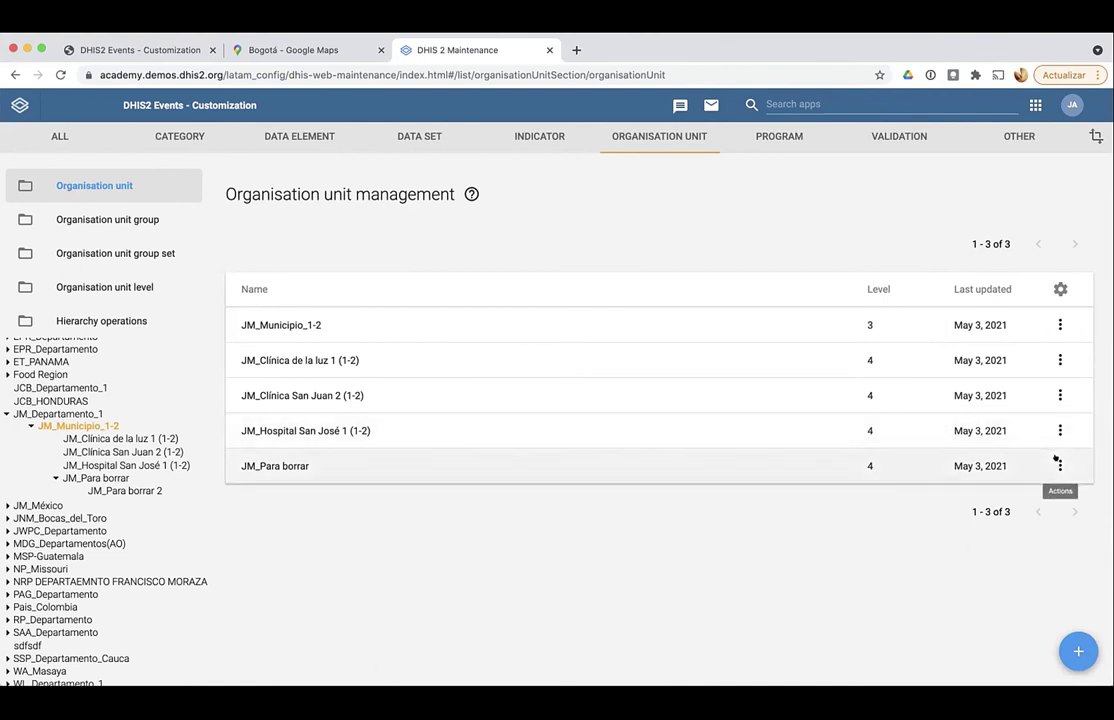
{"action": "left_click", "coordinate": [1056, 460]}
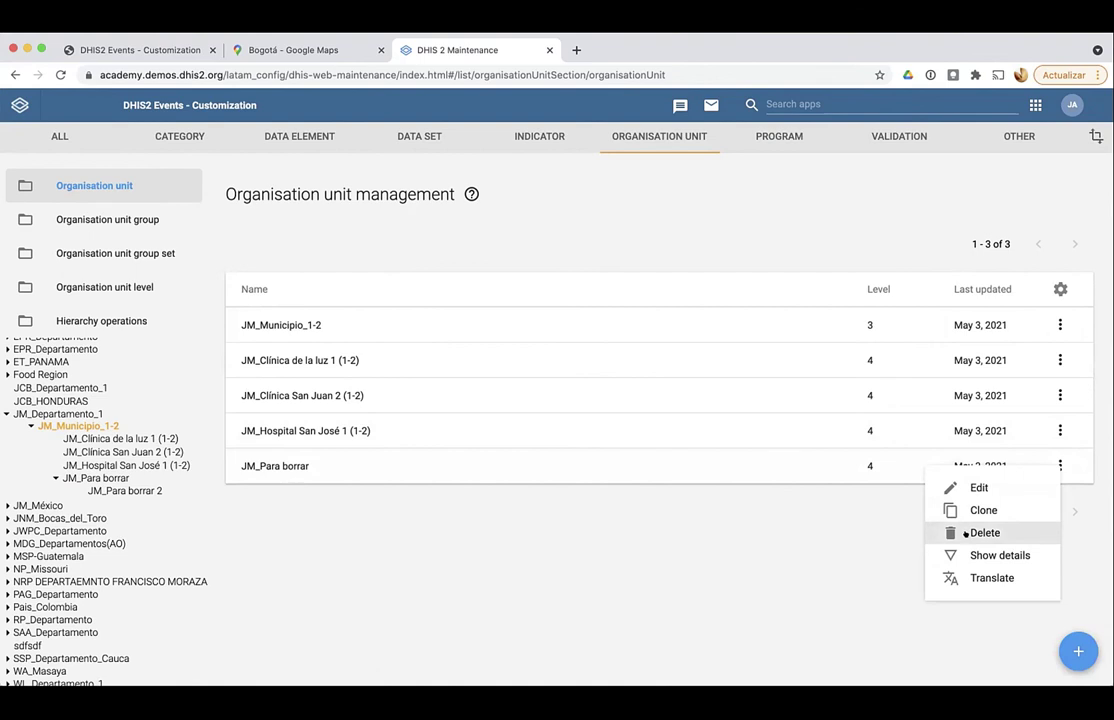
{"action": "left_click", "coordinate": [964, 533]}
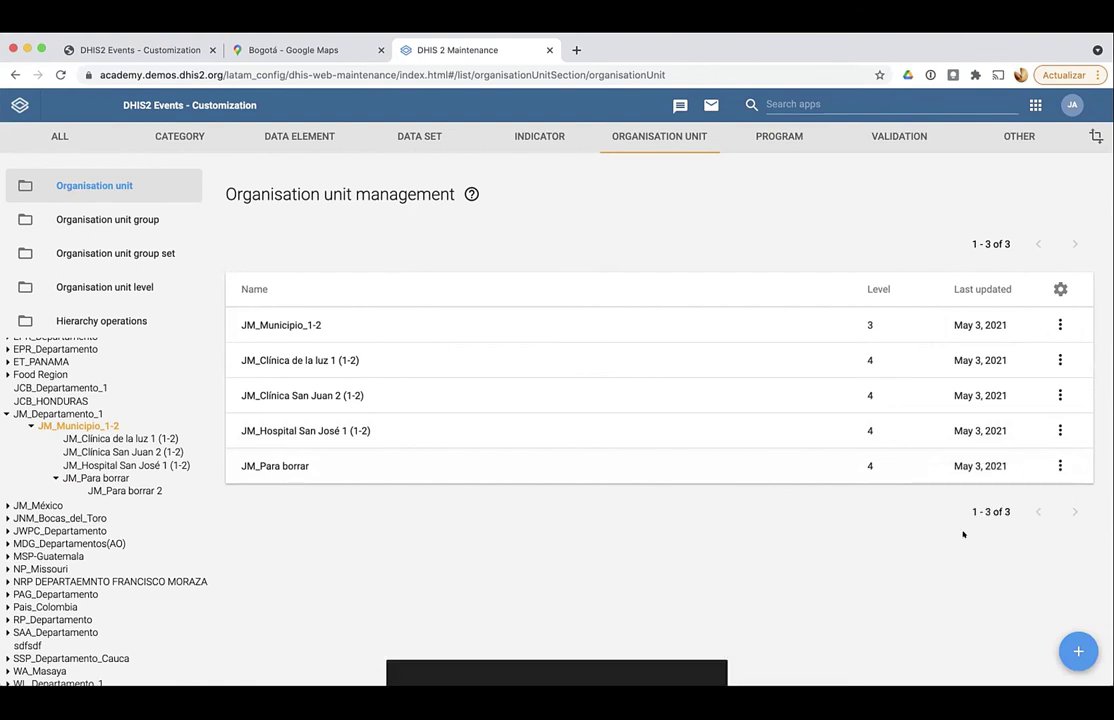
{"action": "left_click", "coordinate": [687, 661]}
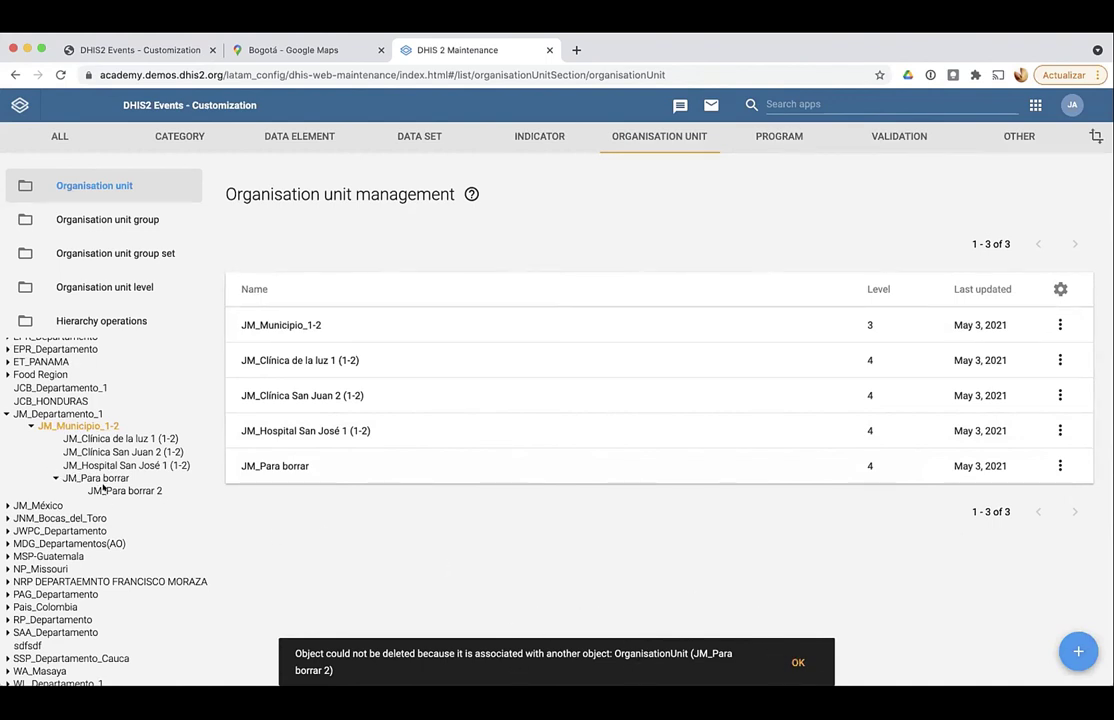
{"action": "left_click", "coordinate": [792, 648]}
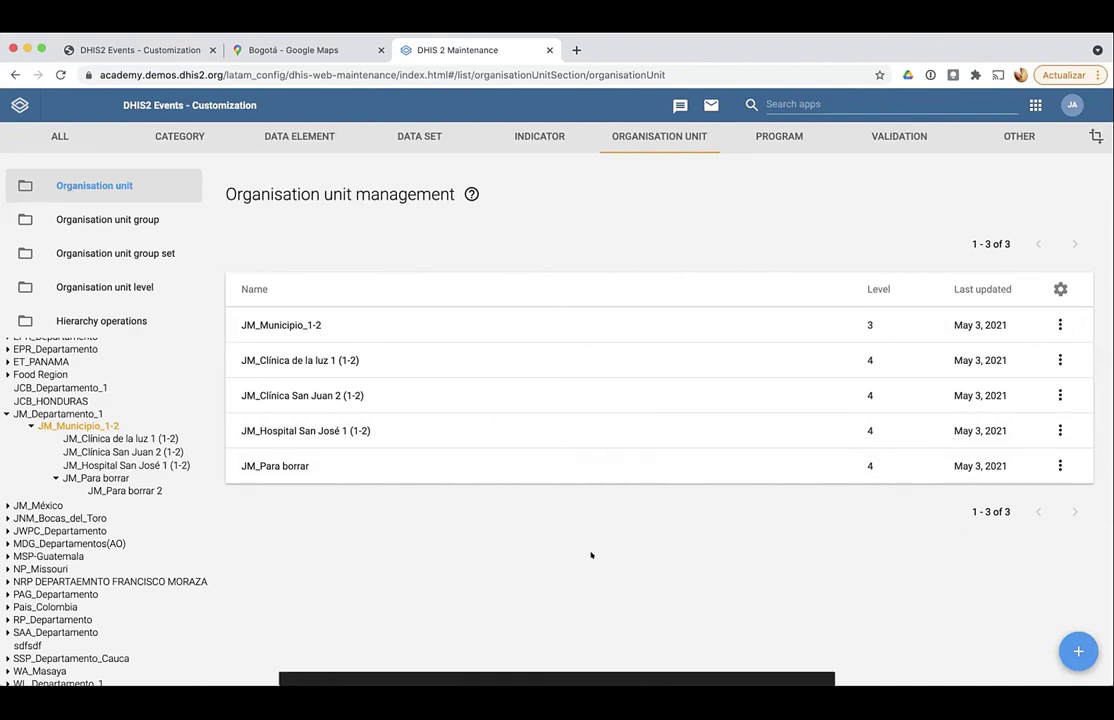
Step: Delete the child unit JM_Para borrar 2
{"action": "left_click", "coordinate": [100, 477]}
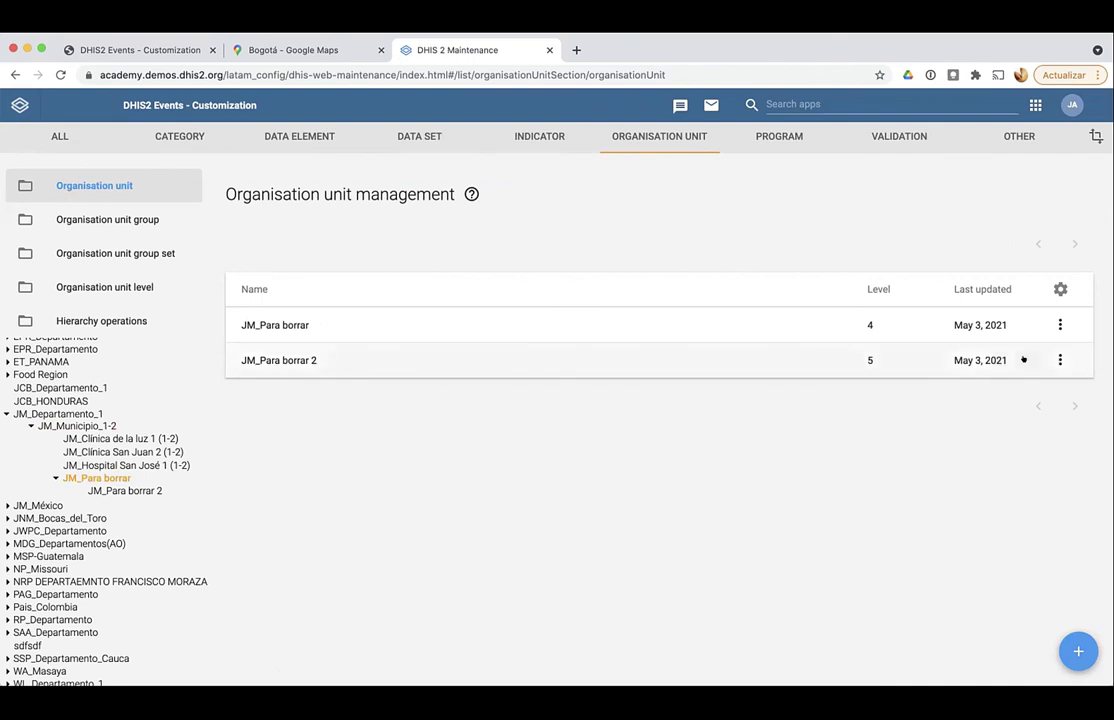
{"action": "left_click", "coordinate": [1058, 359]}
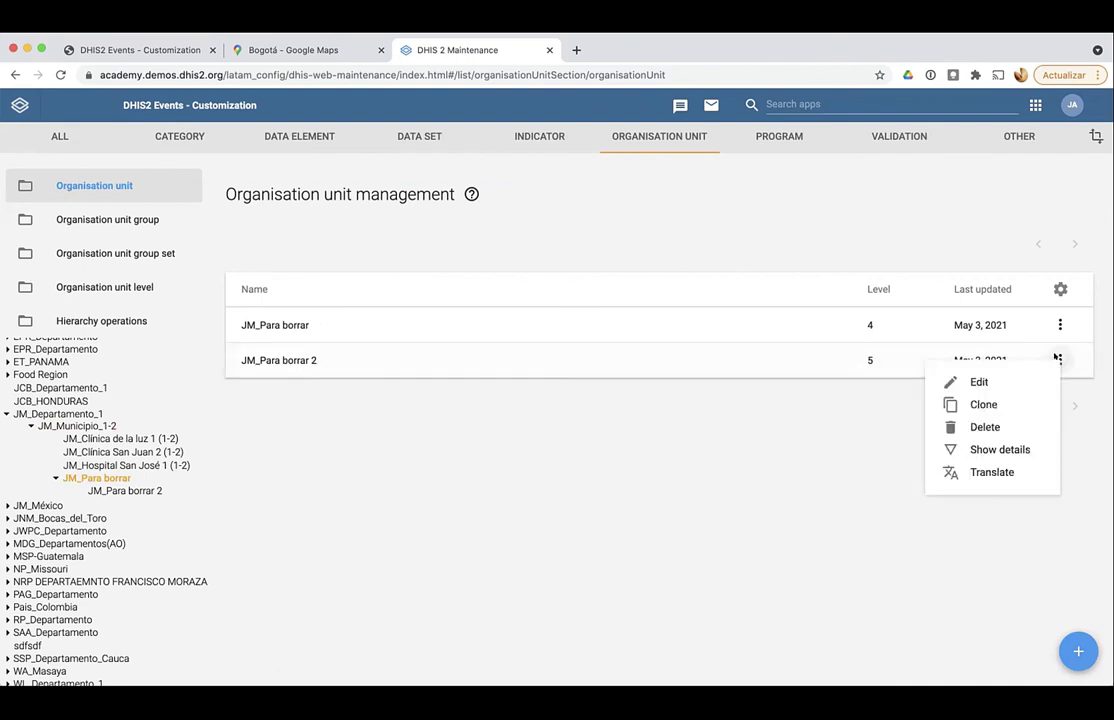
{"action": "left_click", "coordinate": [1003, 426]}
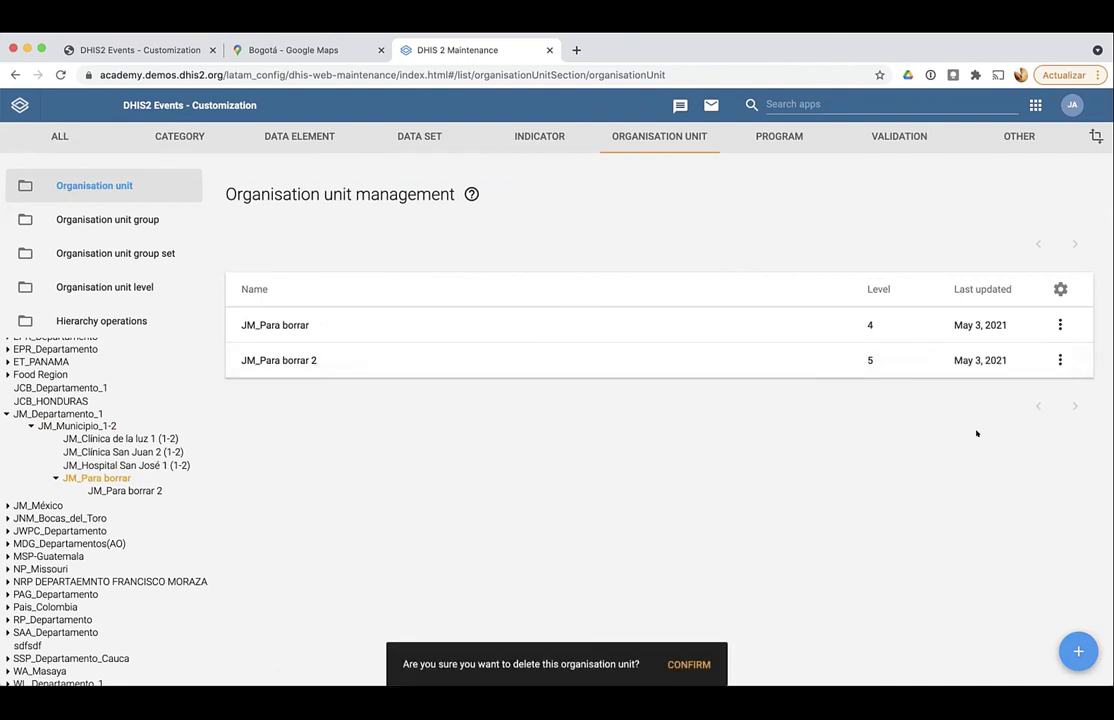
{"action": "left_click", "coordinate": [686, 663]}
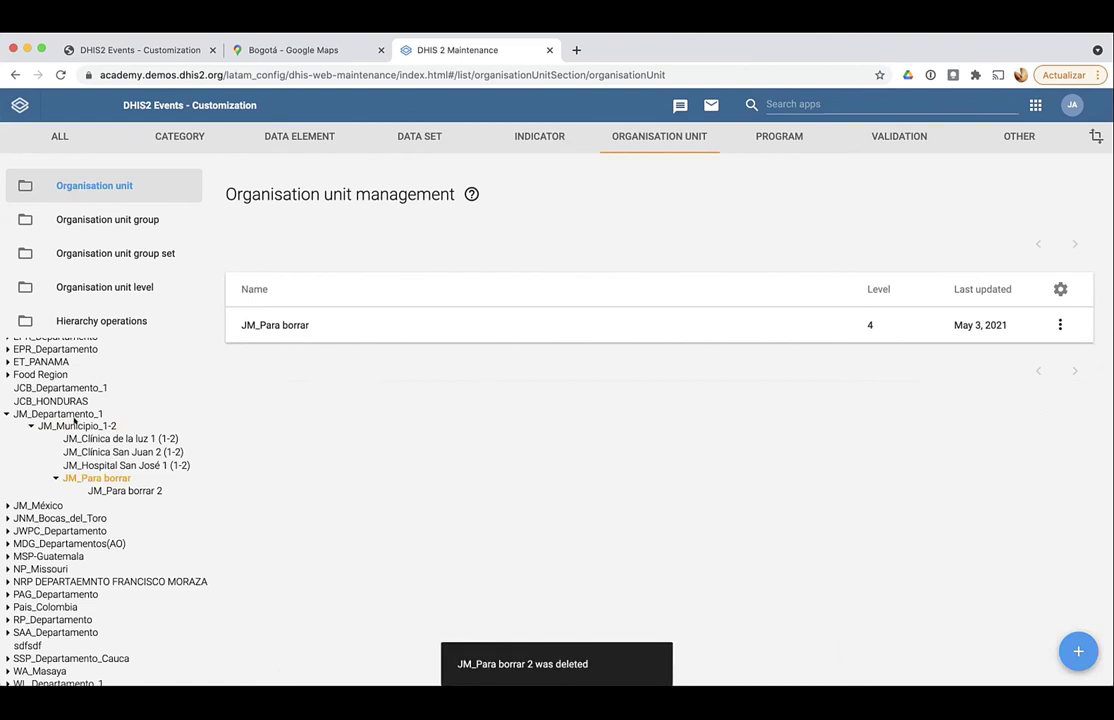
Step: Delete JM_Para borrar from JM_Municipio_1-2
{"action": "left_click", "coordinate": [78, 425]}
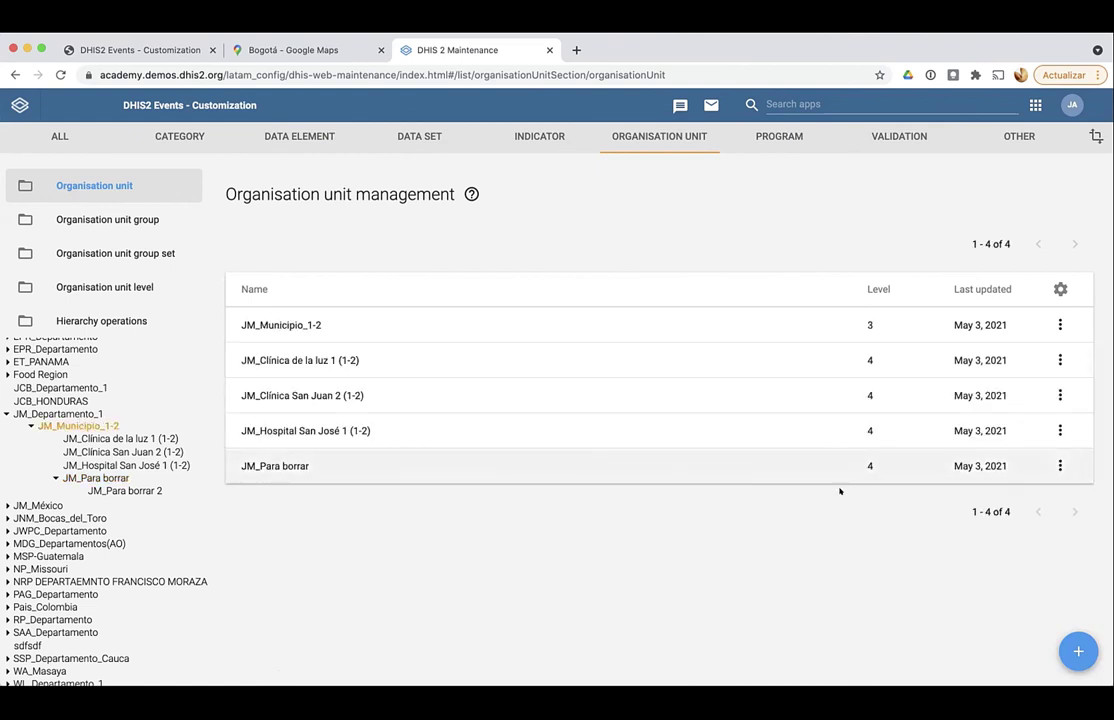
{"action": "left_click", "coordinate": [1058, 465]}
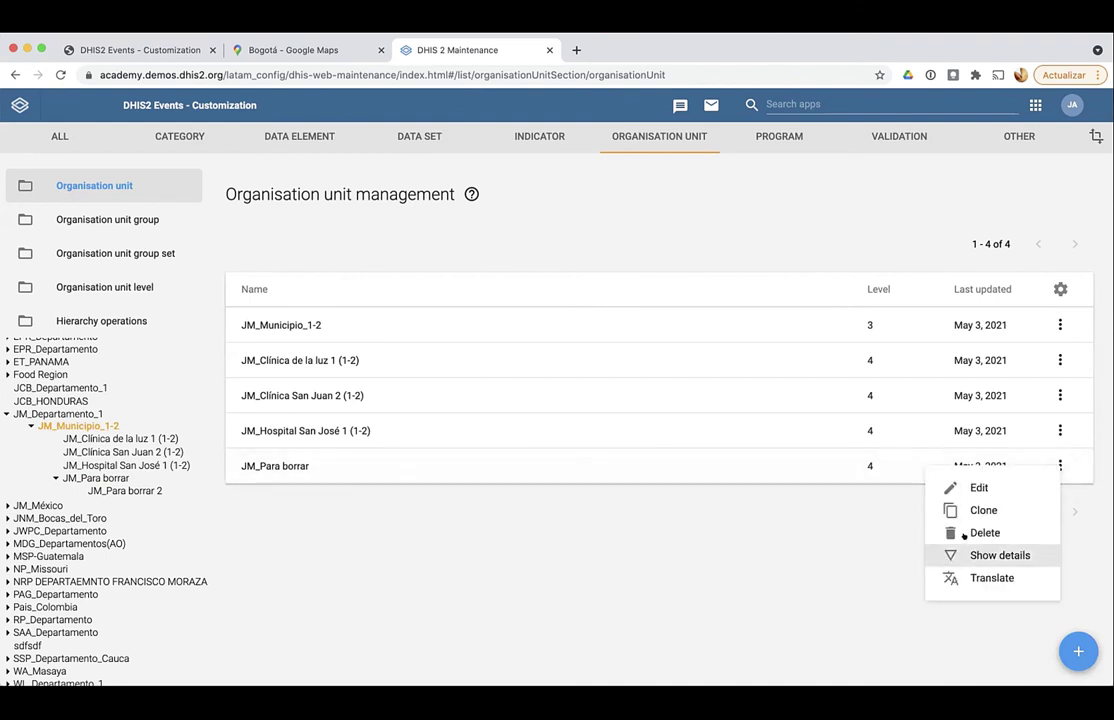
{"action": "left_click", "coordinate": [953, 533]}
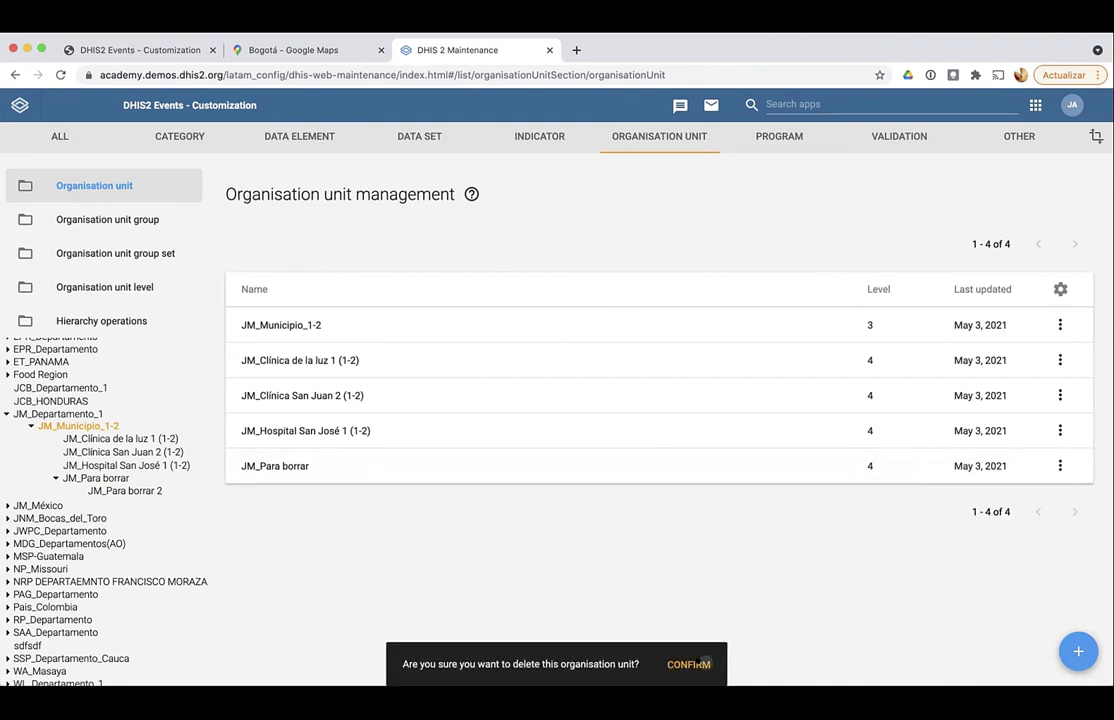
{"action": "left_click", "coordinate": [688, 664]}
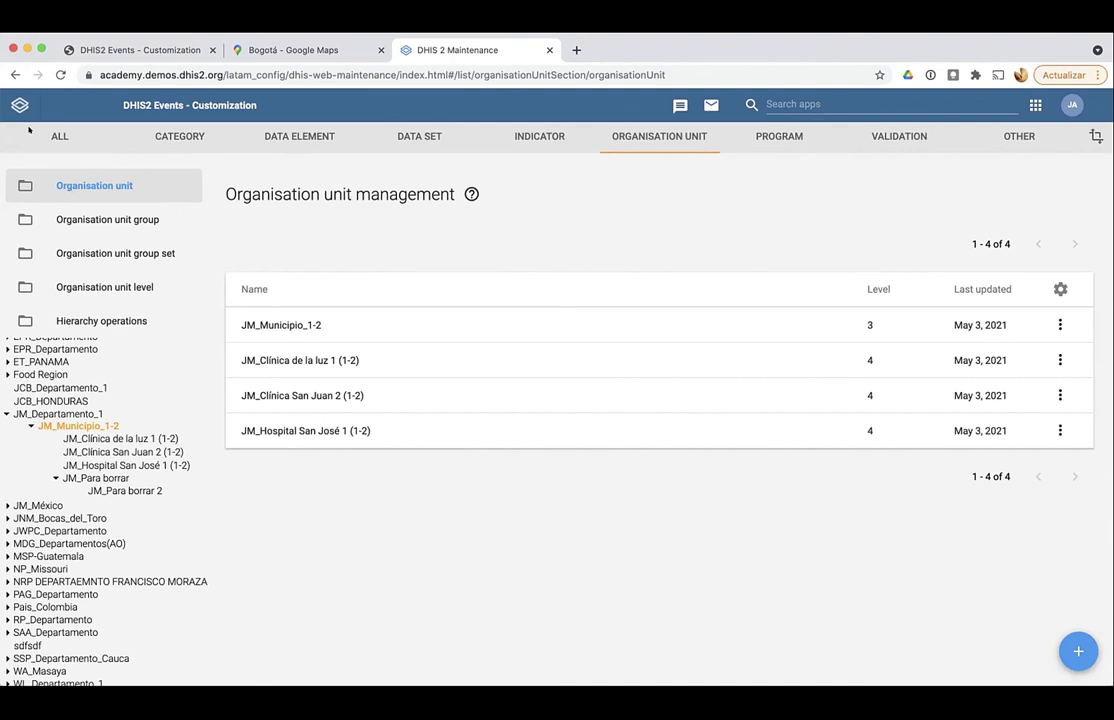
Step: Refresh the hierarchy and expand JM_Departamento_1 and JM_Municipio_1-2 to show its three facilities
{"action": "left_click", "coordinate": [60, 74]}
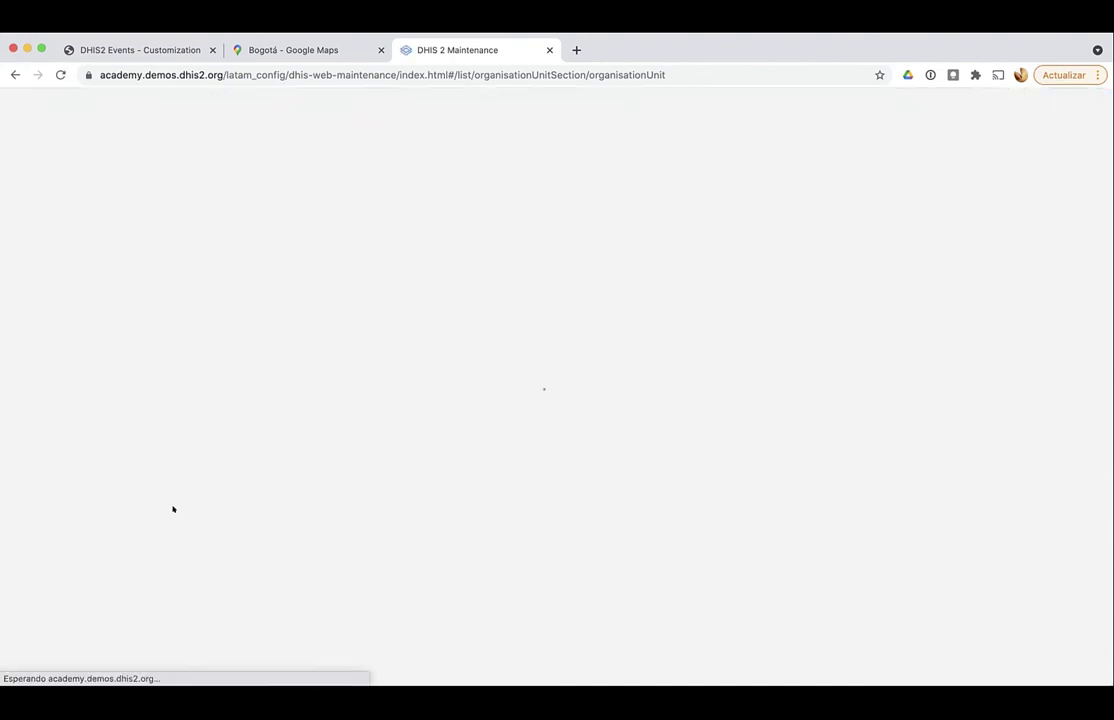
{"action": "scroll", "coordinate": [120, 480], "scroll_direction": "down", "scroll_amount": 3}
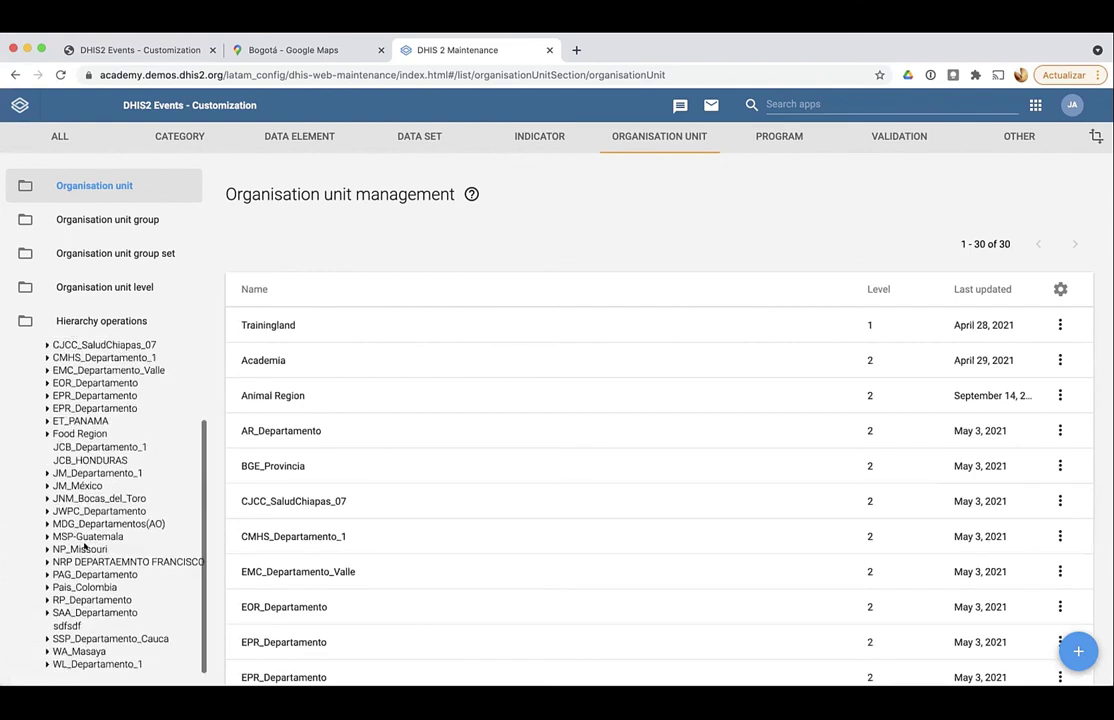
{"action": "left_click", "coordinate": [44, 472]}
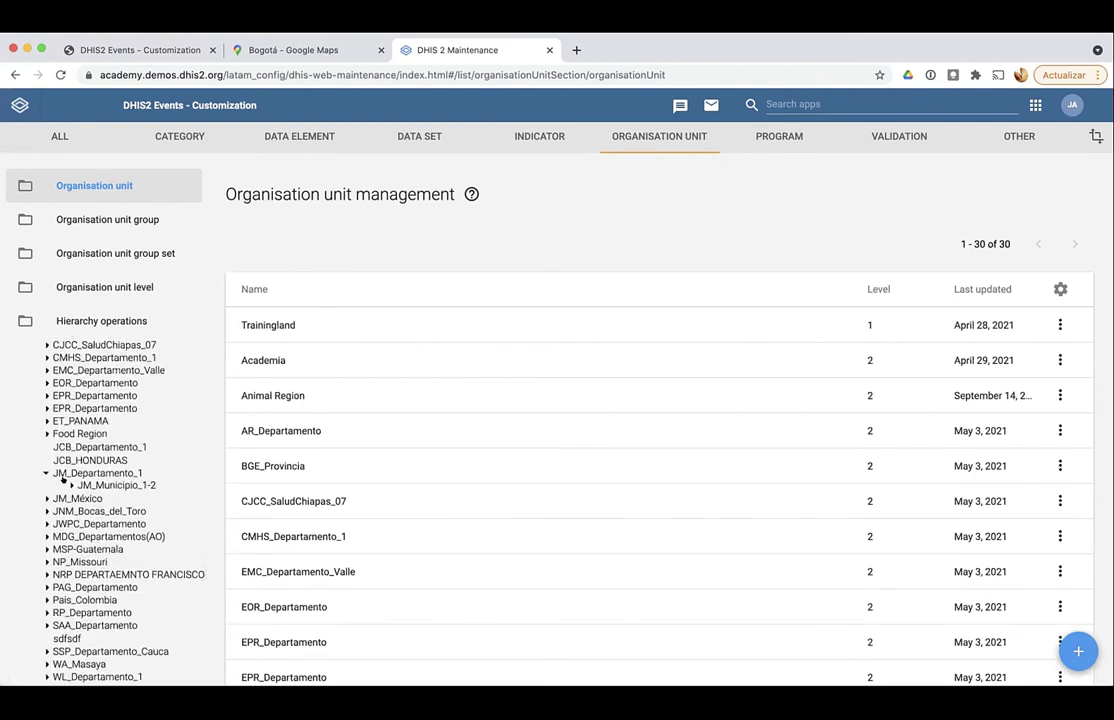
{"action": "left_click", "coordinate": [72, 485]}
{"action": "scroll", "coordinate": [93, 488], "scroll_direction": "down", "scroll_amount": 2}
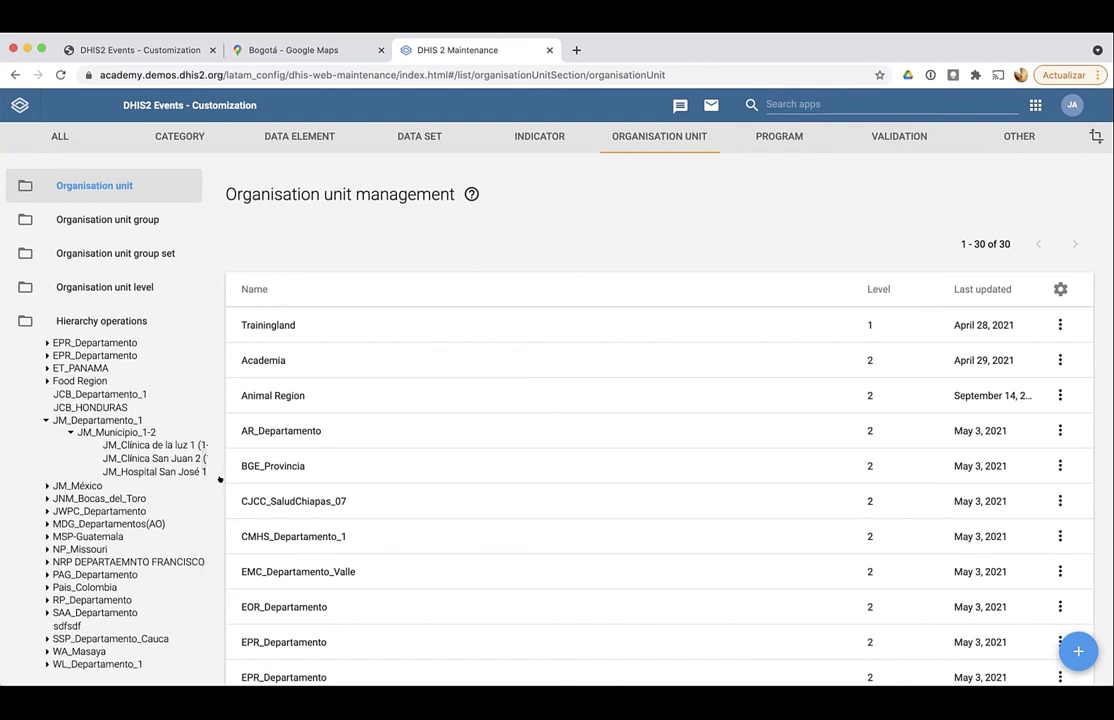
Step: List JM_Departamento_1's units, then show the 66 organisation unit groups starting with AR_Centros de Salud
{"action": "left_click", "coordinate": [104, 421]}
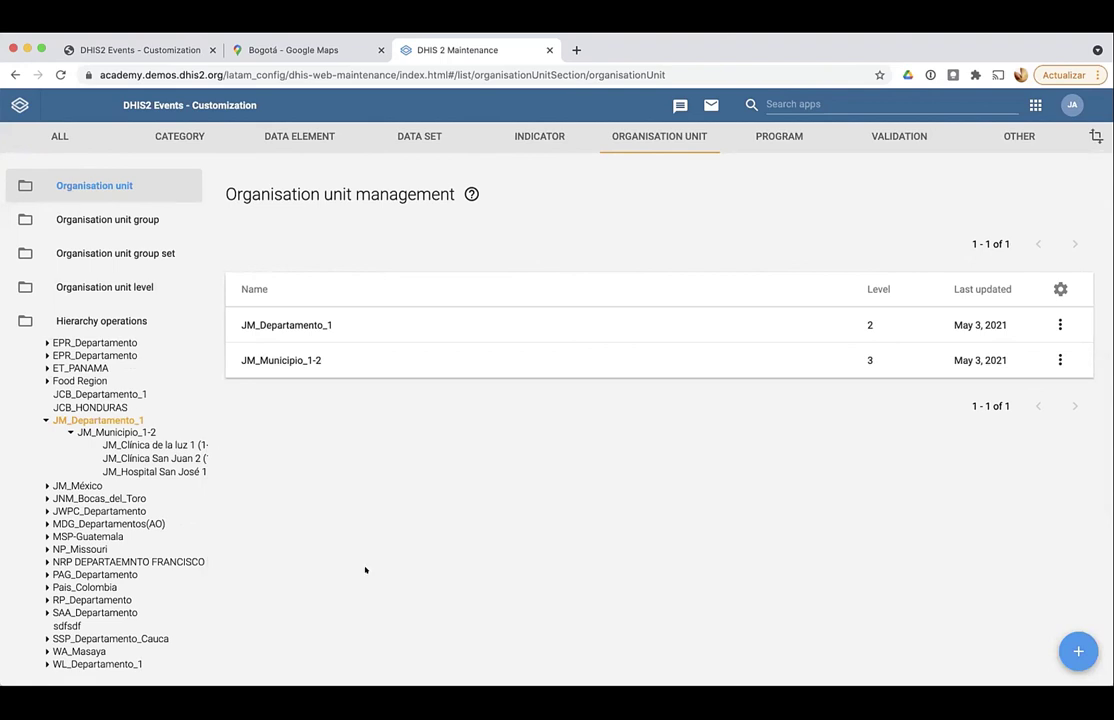
{"action": "scroll", "coordinate": [137, 543], "scroll_direction": "right", "scroll_amount": 2}
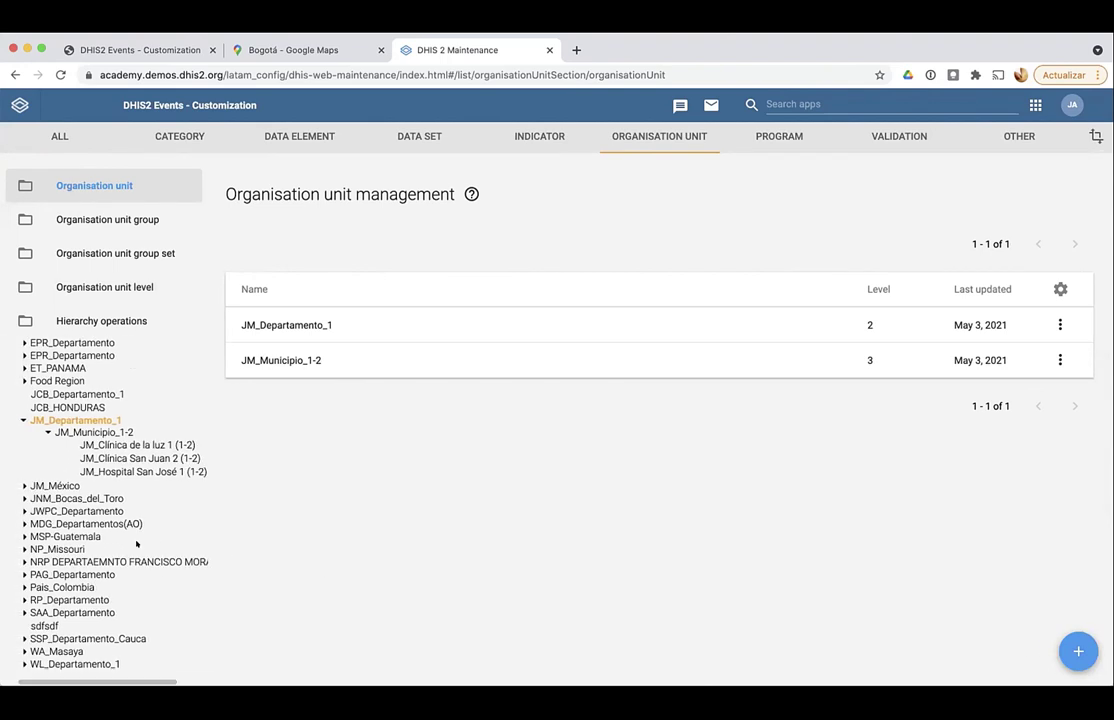
{"action": "left_click", "coordinate": [144, 214]}
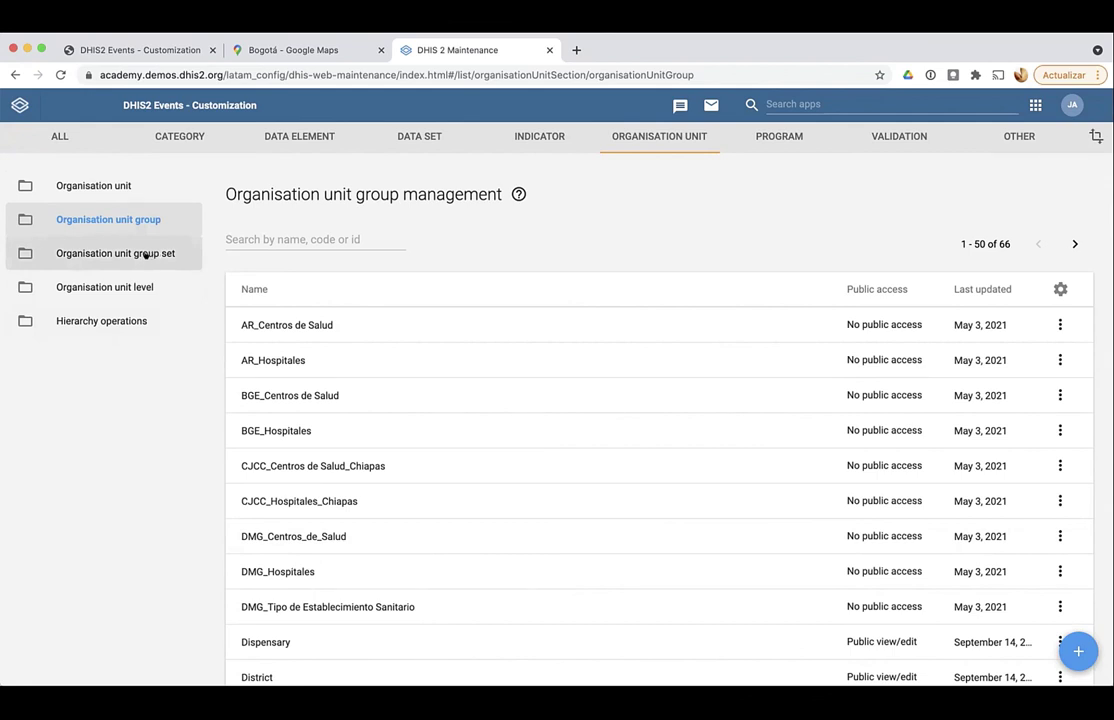
Step: Confirm group set JM_Establecimientos de Salud holds JM_Hospitales and JM_Clínicas, then return to the 13-set list
{"action": "left_click", "coordinate": [146, 256]}
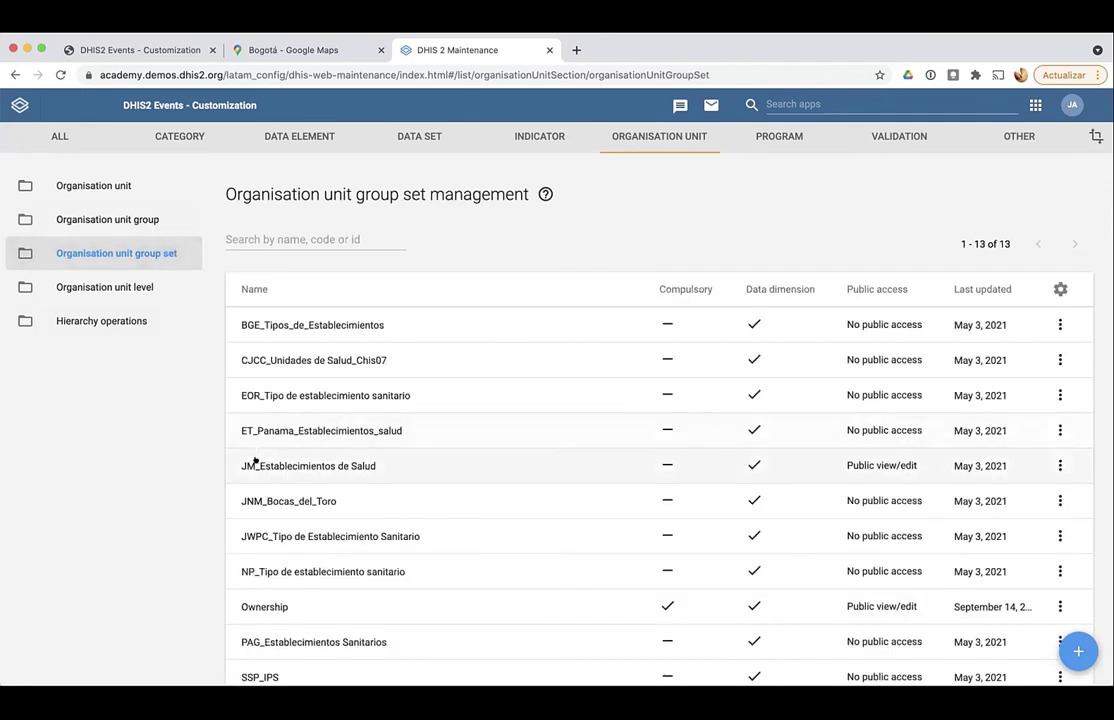
{"action": "left_click", "coordinate": [254, 466]}
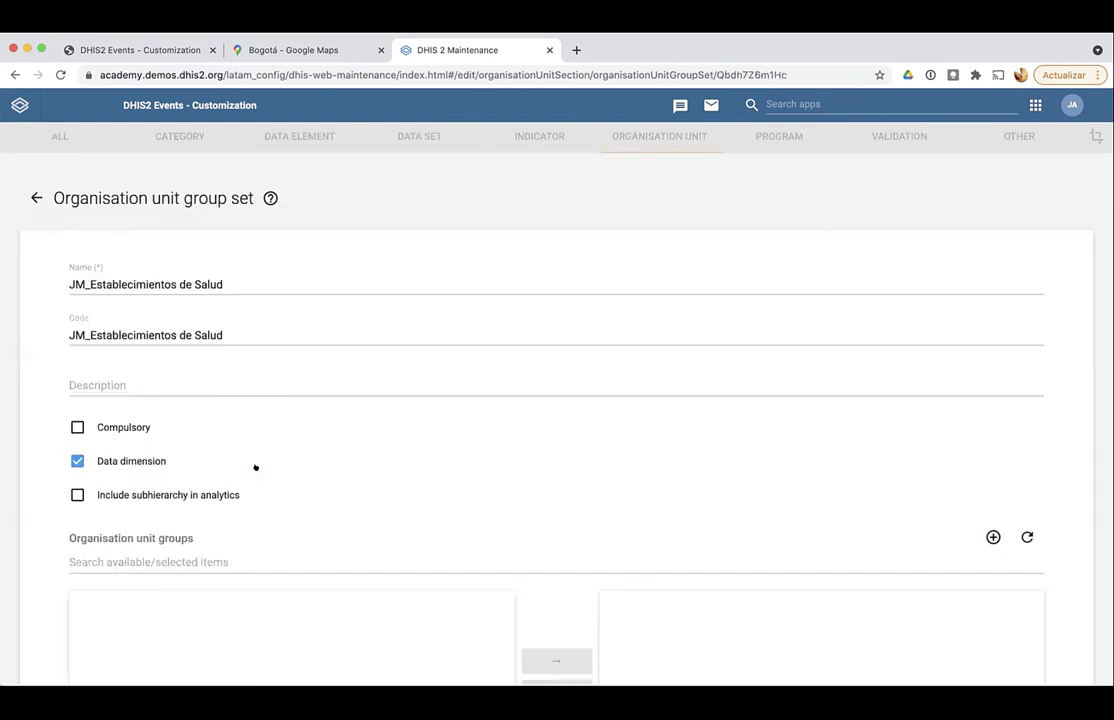
{"action": "scroll", "coordinate": [254, 466], "scroll_direction": "down", "scroll_amount": 1}
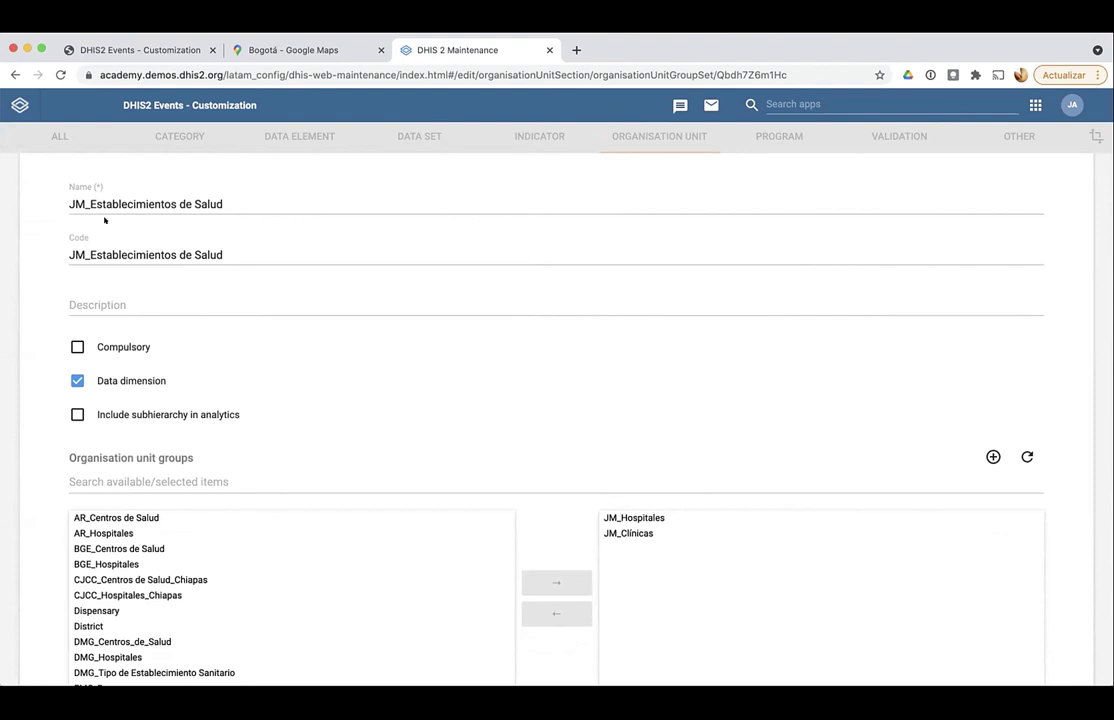
{"action": "scroll", "coordinate": [82, 221], "scroll_direction": "up", "scroll_amount": 2}
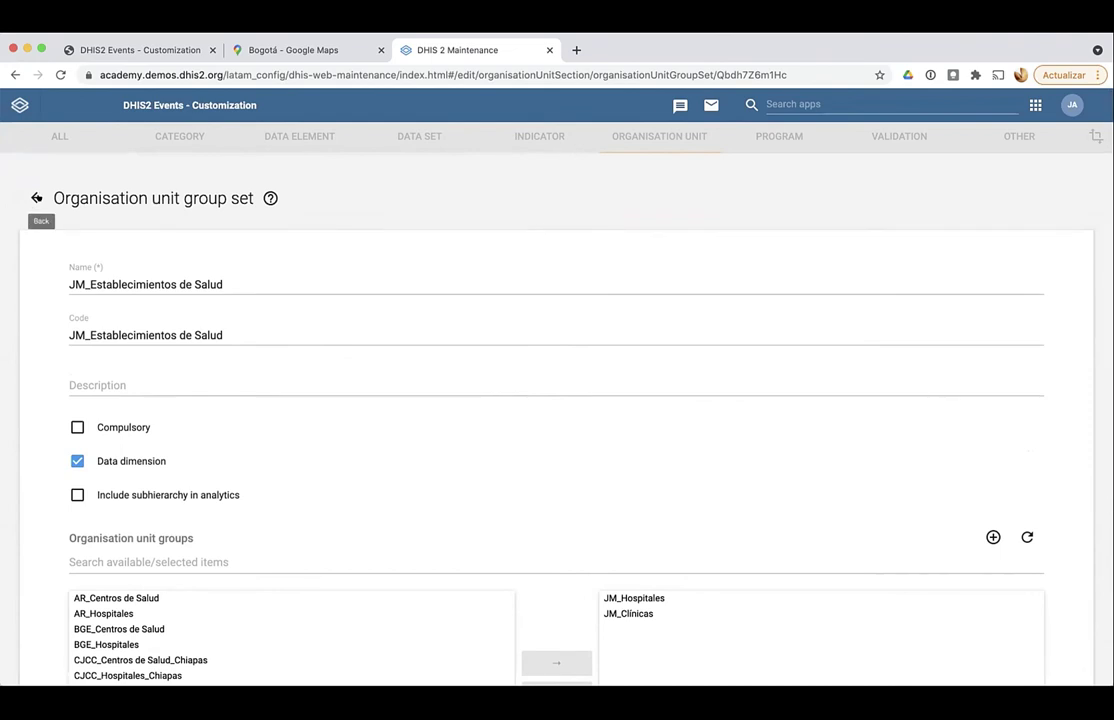
{"action": "left_click", "coordinate": [37, 197]}
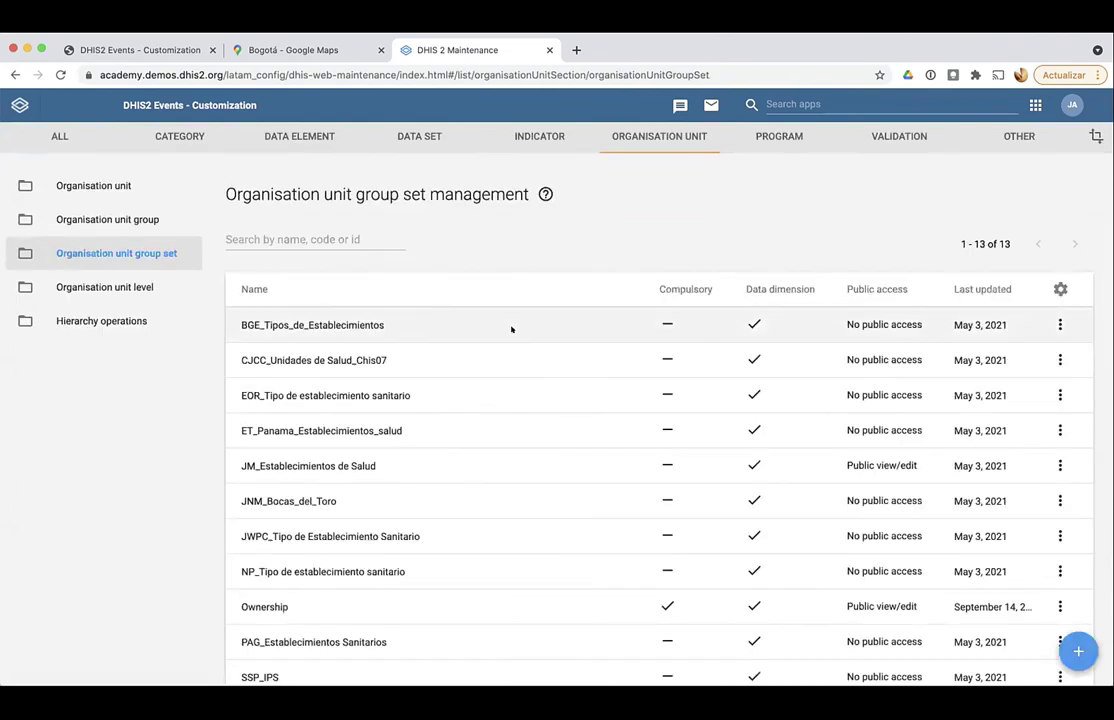